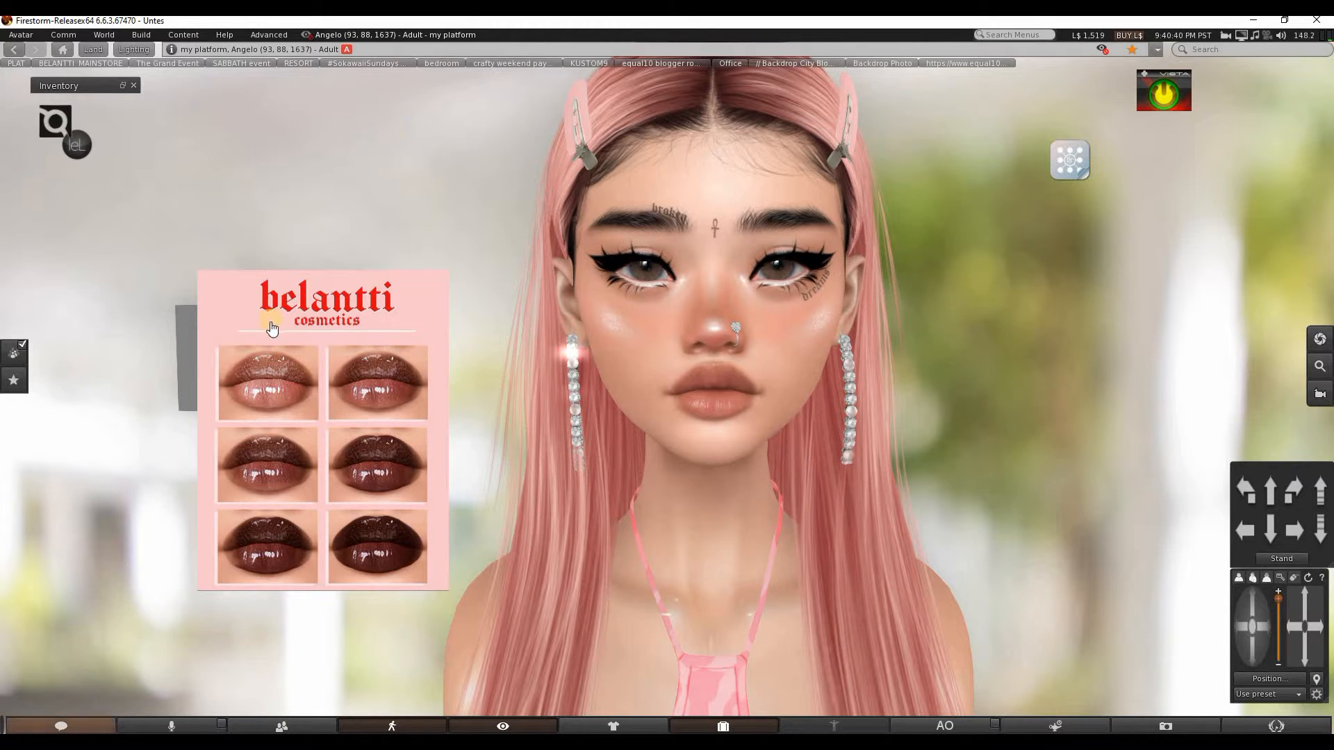
Apply the lightest lipstick shade from the belantti cosmetics HUD to the avatar's lips.
left_click(262, 397)
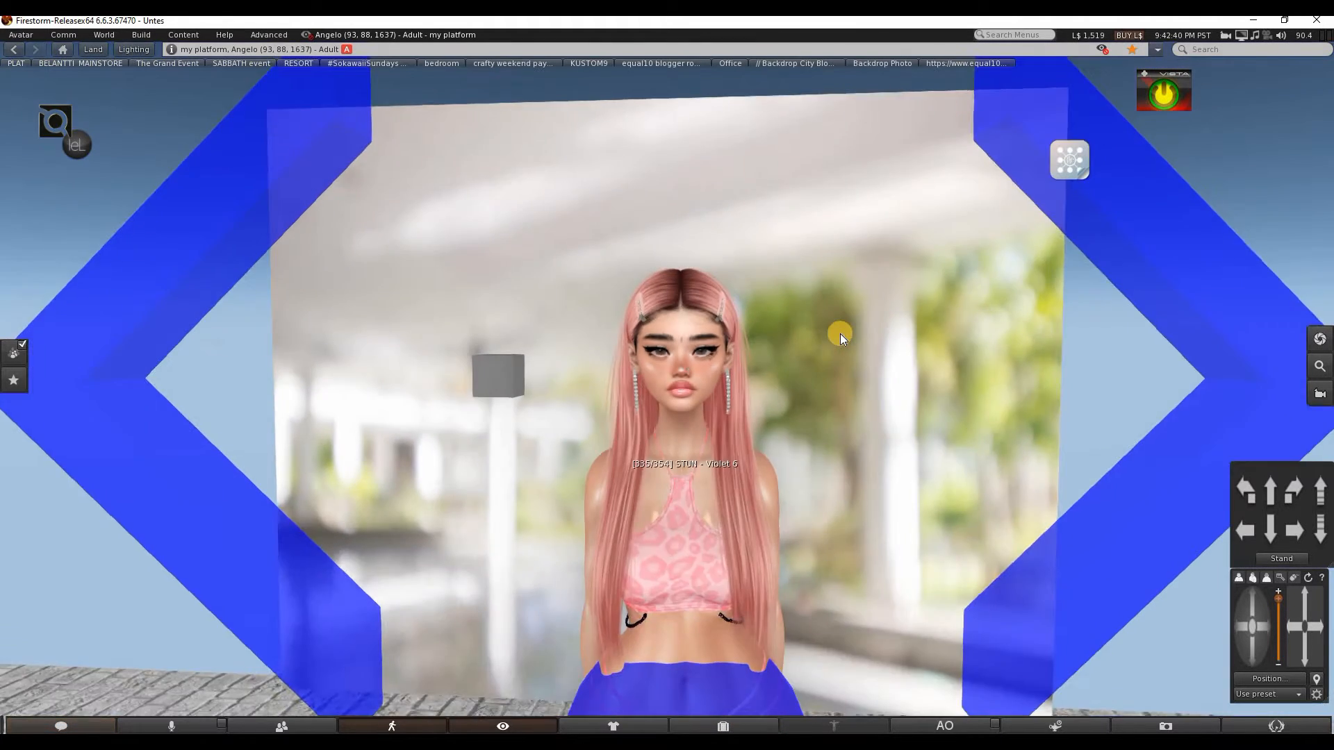
Build a wooden box on the grass platform beside the avatar.
scroll(839, 333, "down", 5)
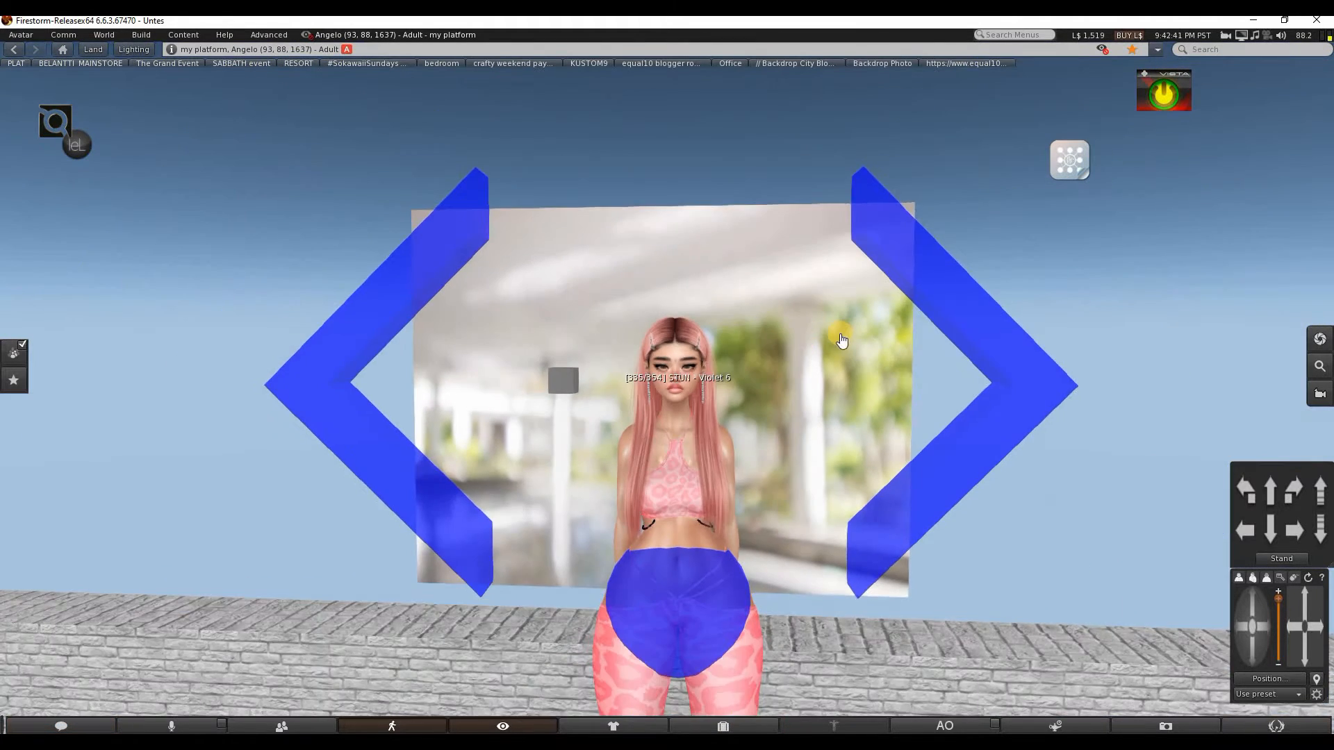
scroll(840, 360, "up", 6)
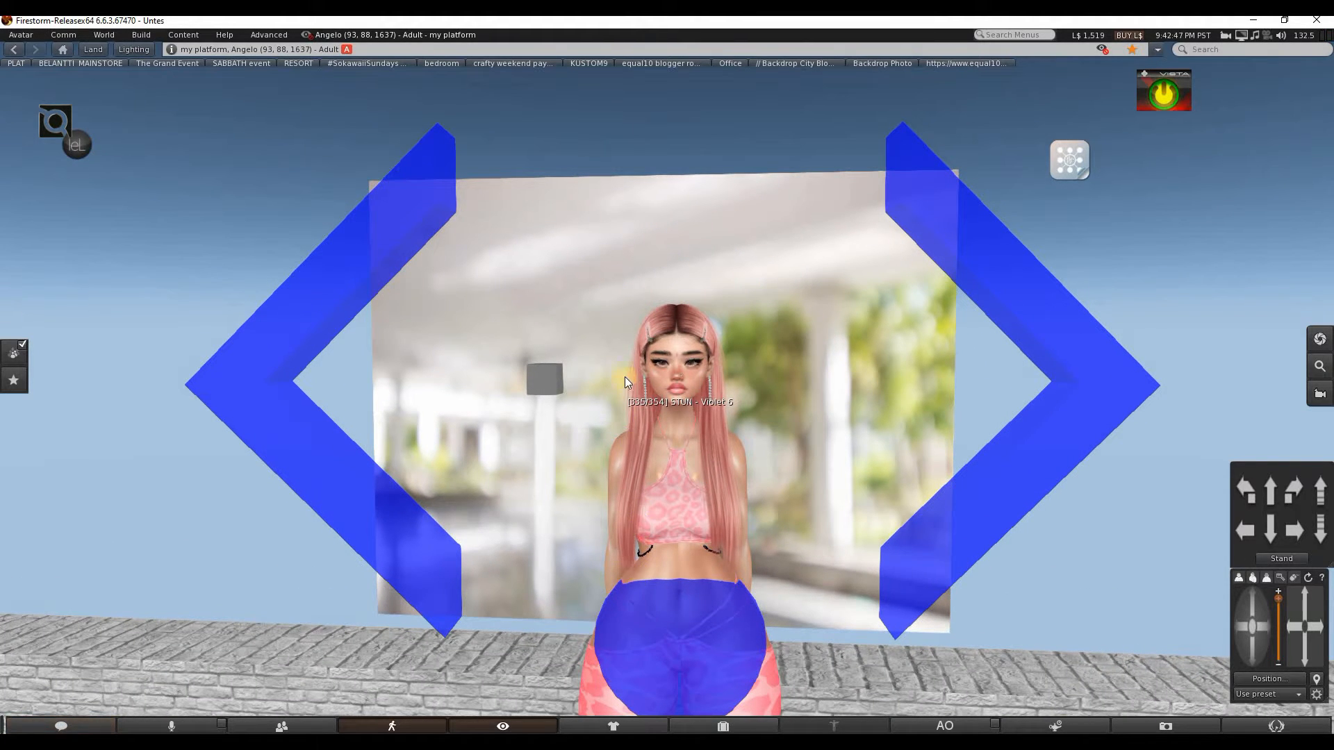
scroll(734, 380, "up", 5)
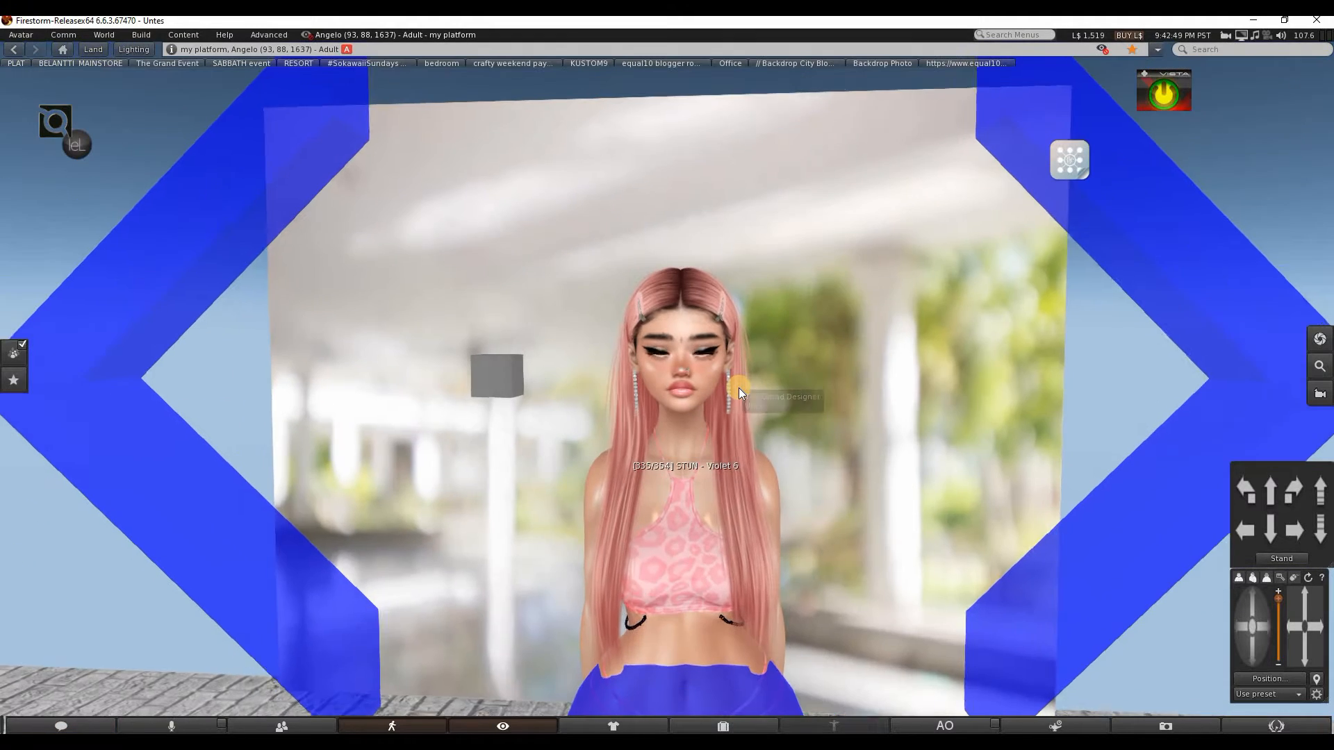
scroll(739, 388, "down", 10)
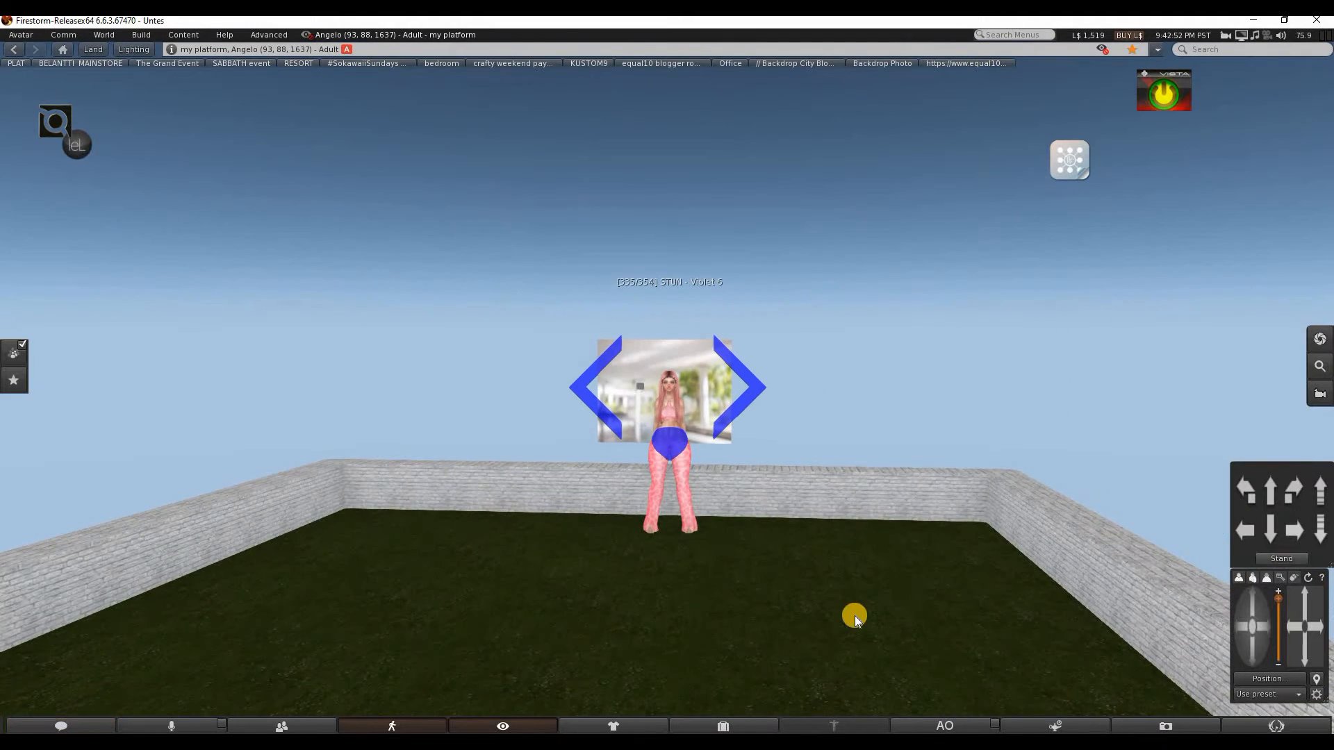
right_click(855, 616)
left_click(868, 650)
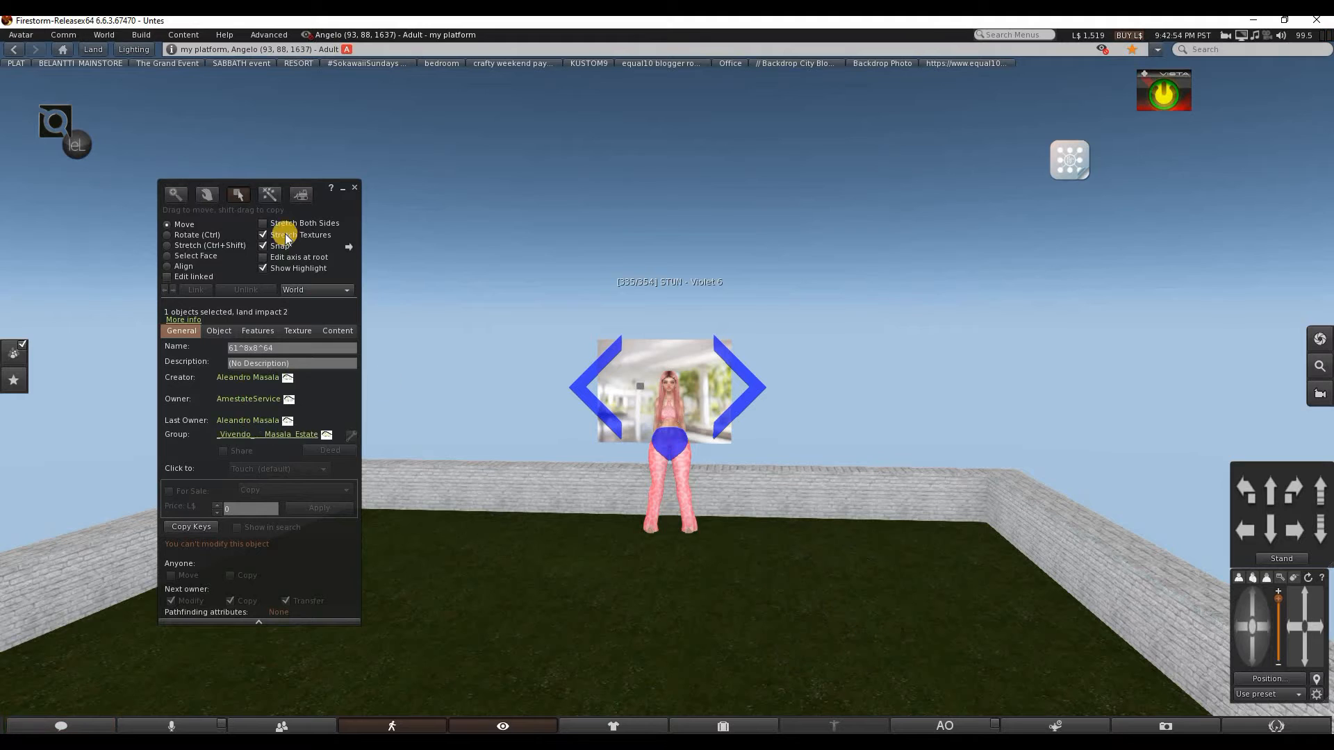
left_click(269, 194)
left_click(779, 590)
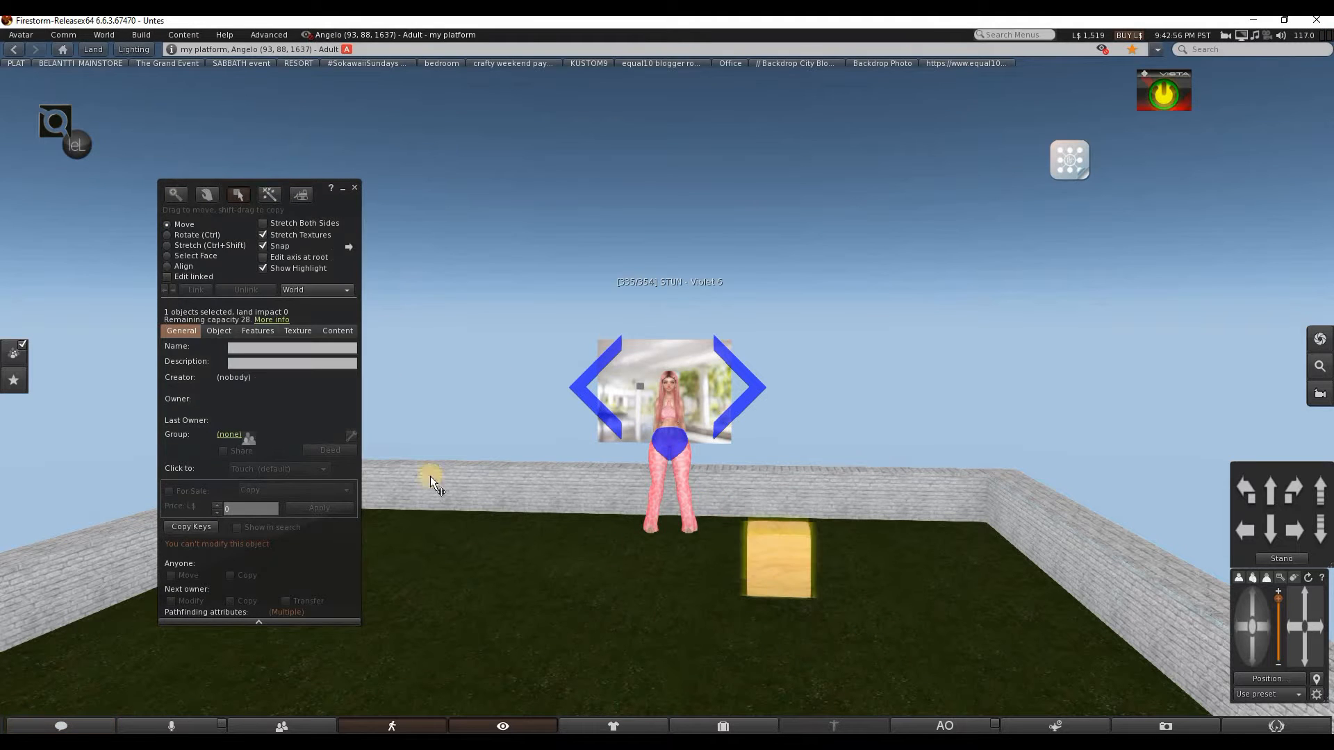
Stretch the box into a thin panel about 2 by 2, and delete it.
left_click(167, 245)
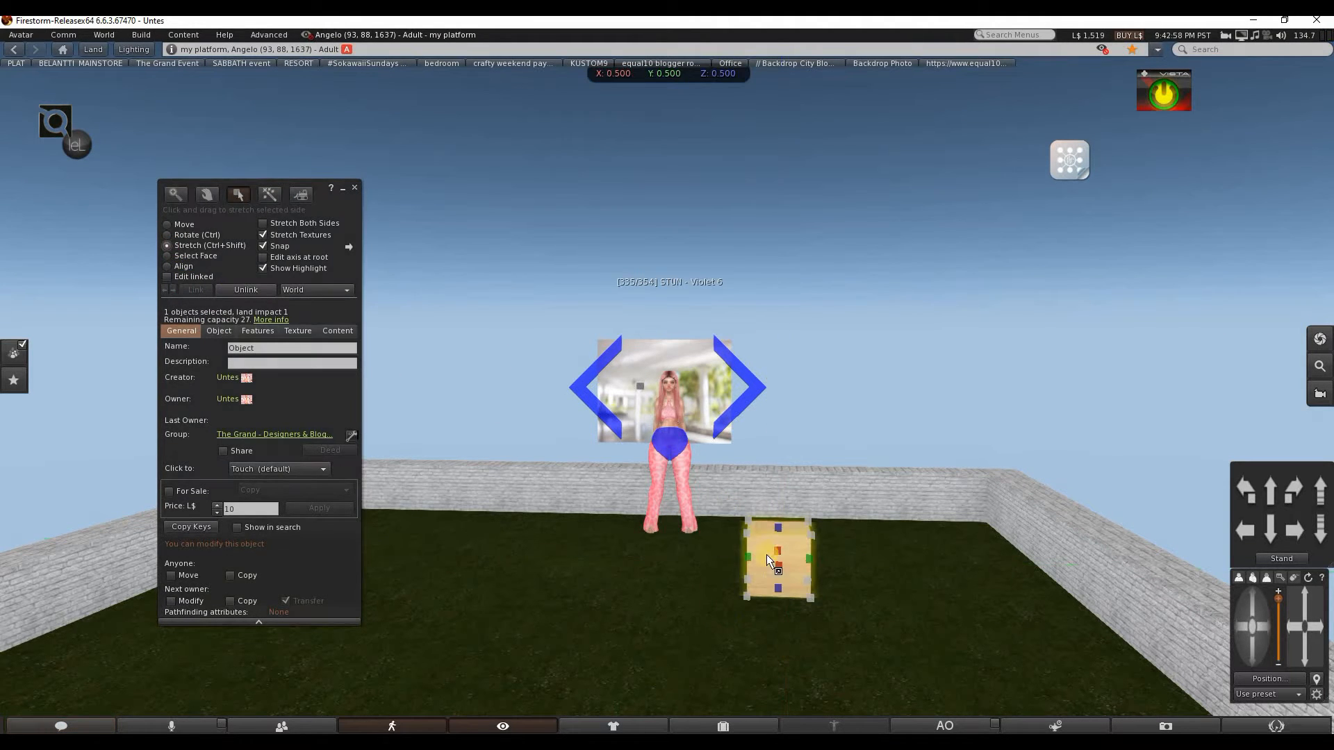
left_click_drag(777, 565, 793, 533)
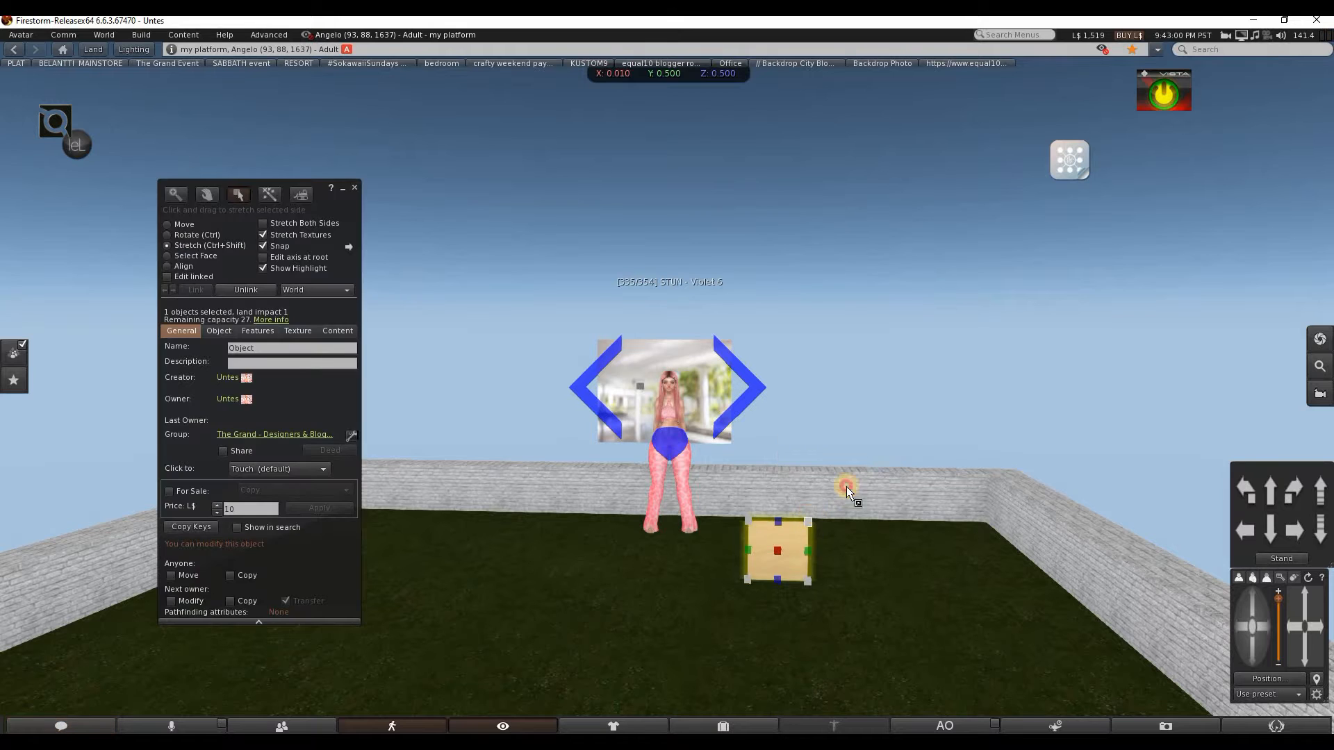
left_click_drag(846, 486, 1006, 381)
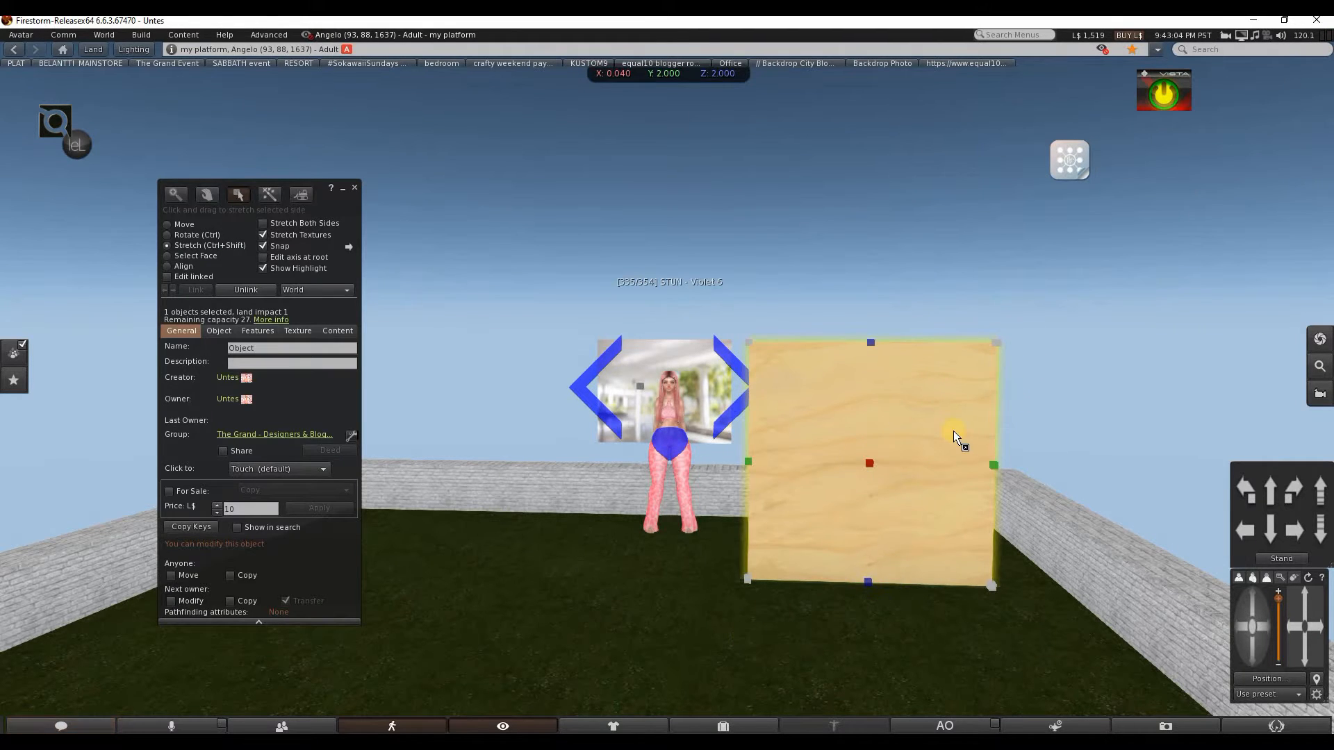
left_click(167, 224)
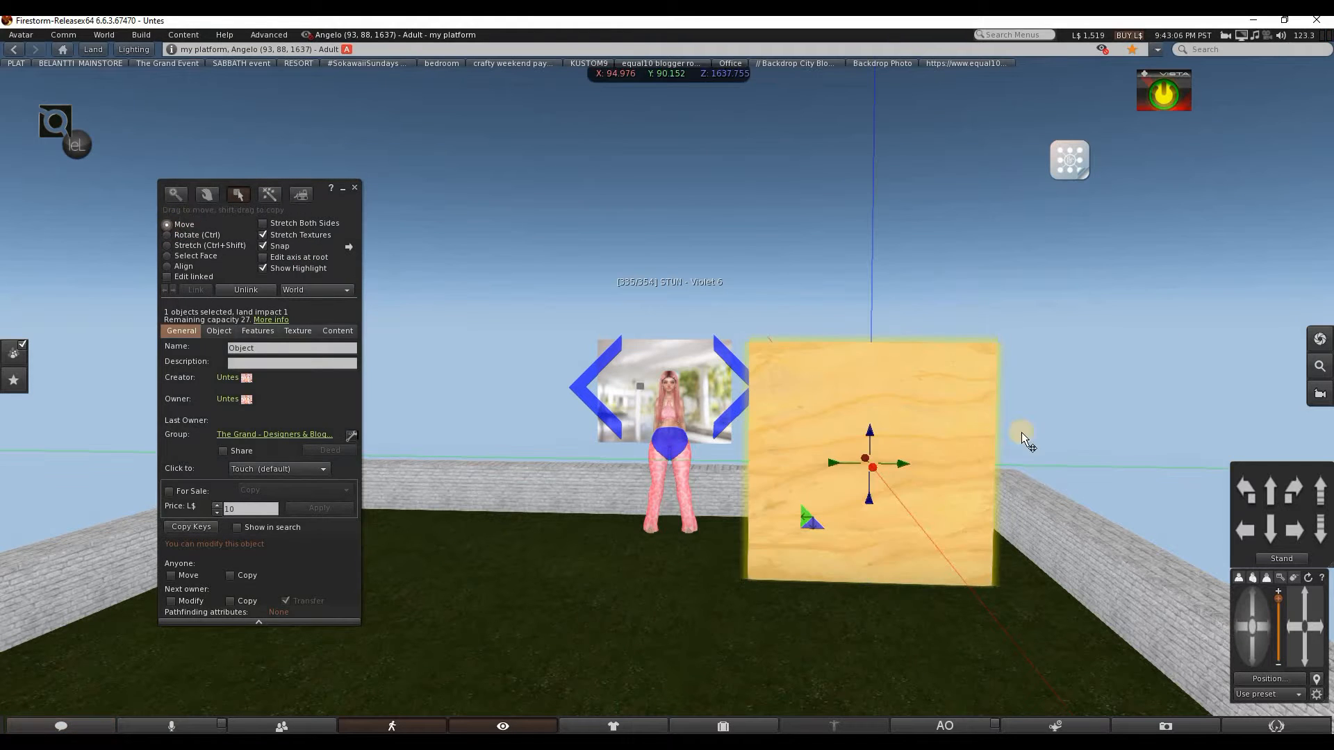
left_click_drag(896, 457, 927, 460)
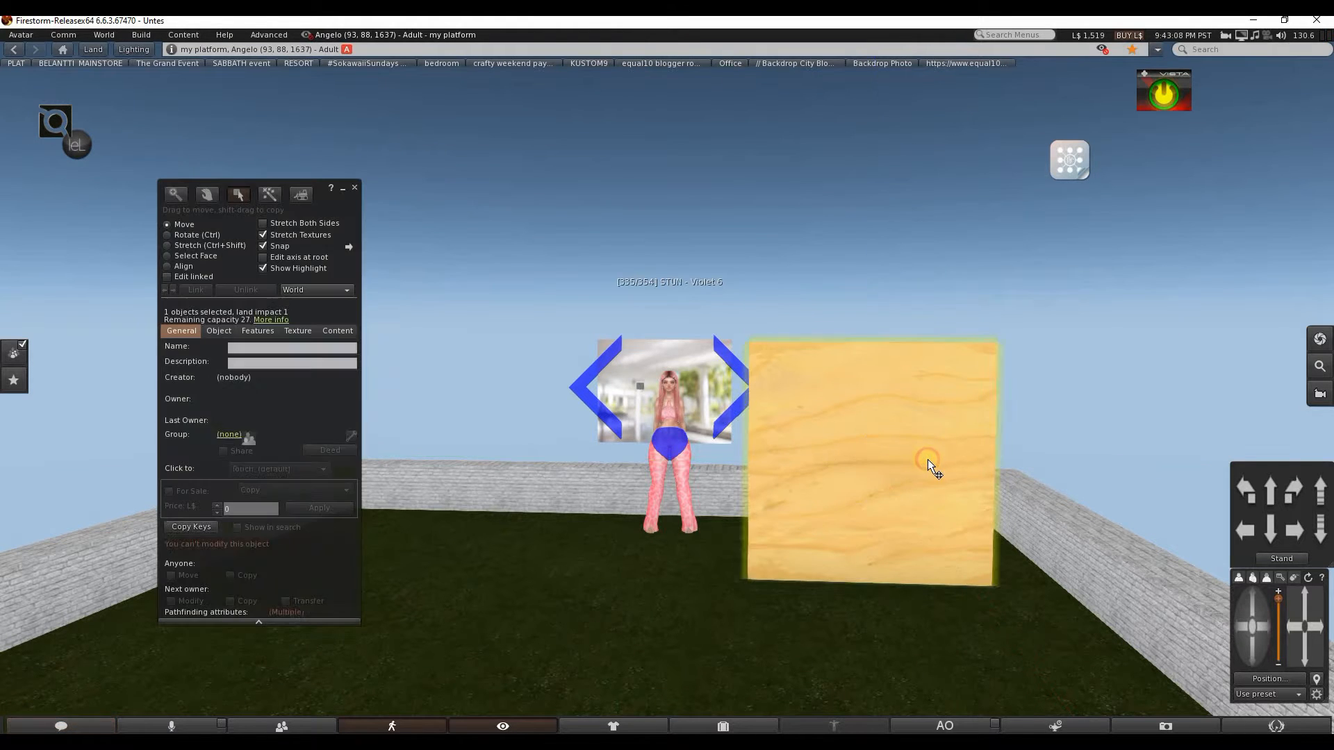
key("Delete")
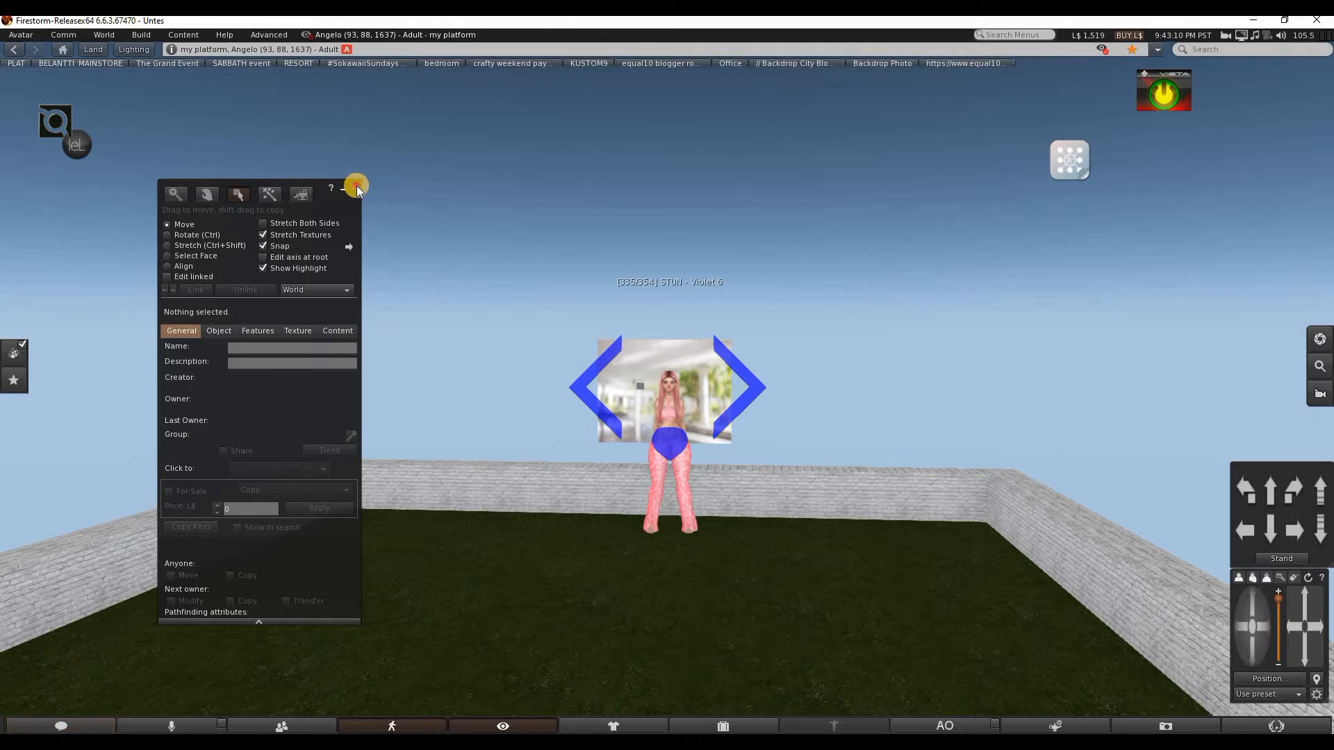
left_click(355, 188)
Build a new box in front of the blurred backdrop beside the avatar's head.
scroll(624, 315, "up", 12)
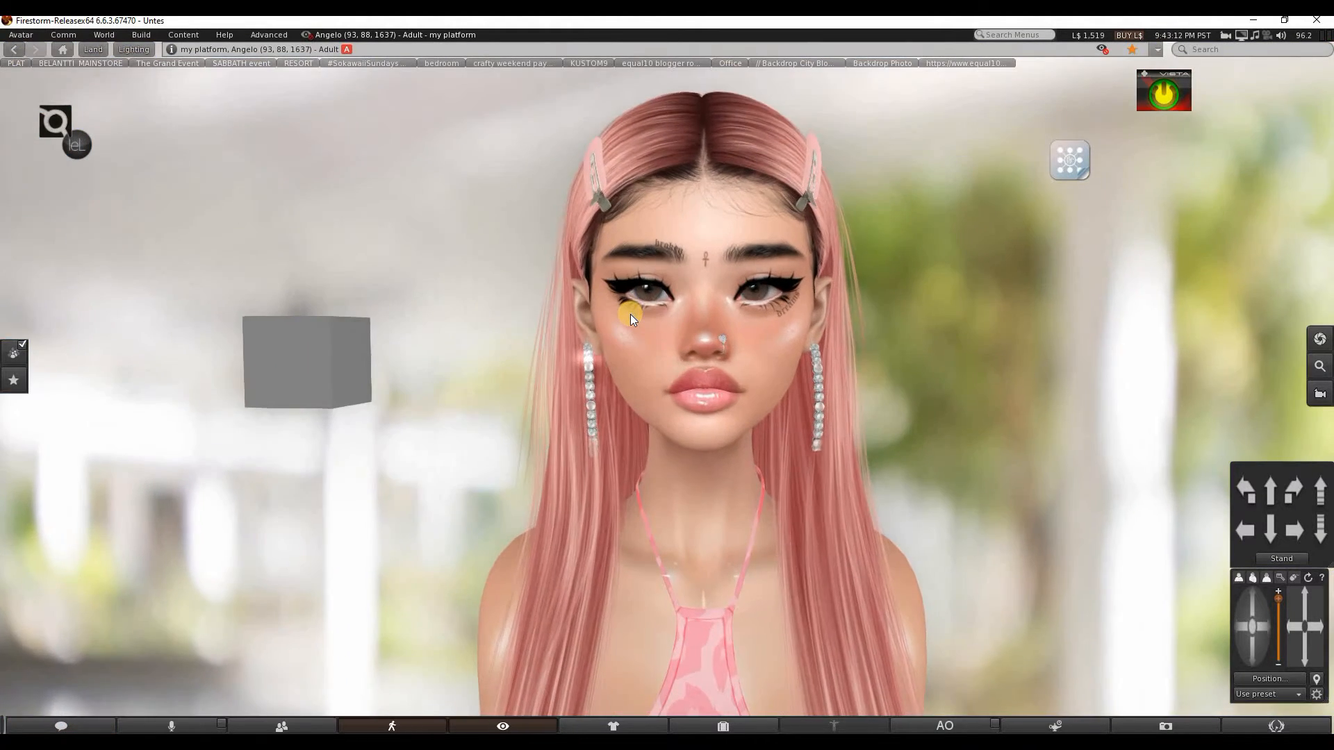
scroll(630, 314, "up", 4)
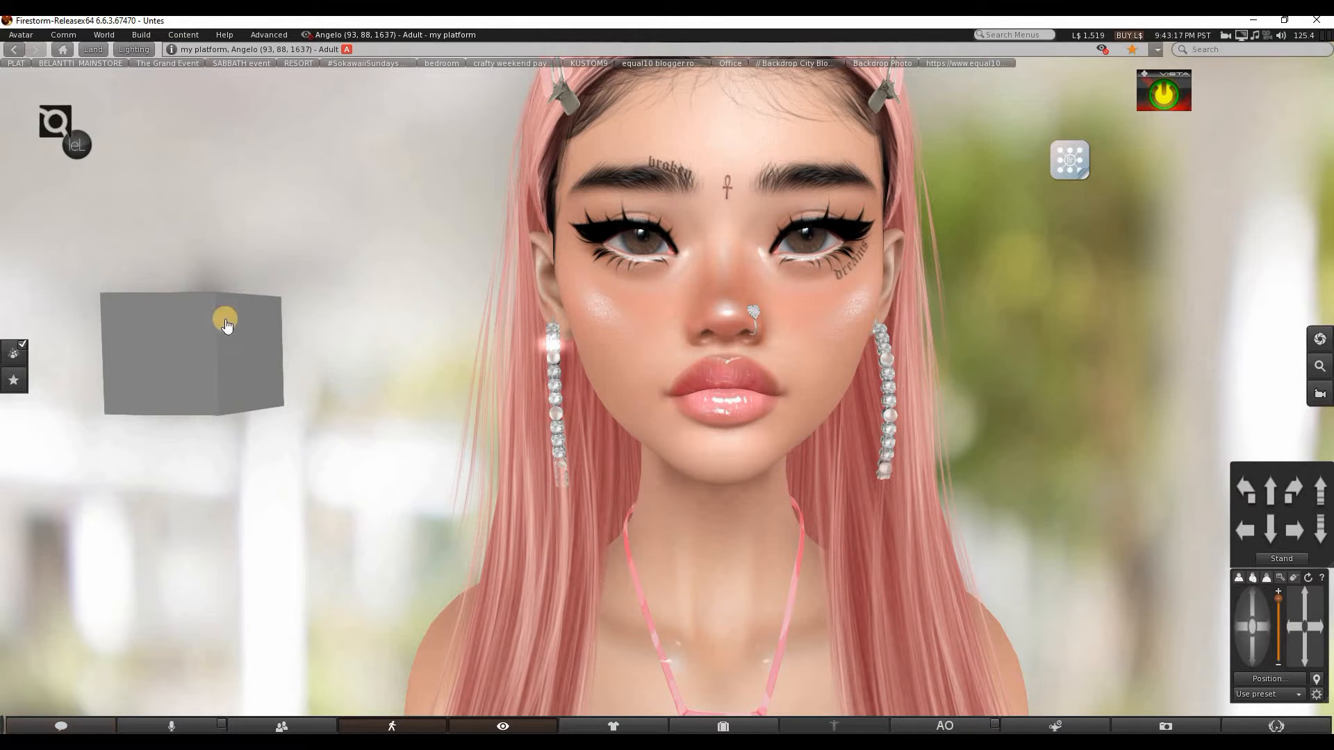
scroll(751, 386, "down", 5)
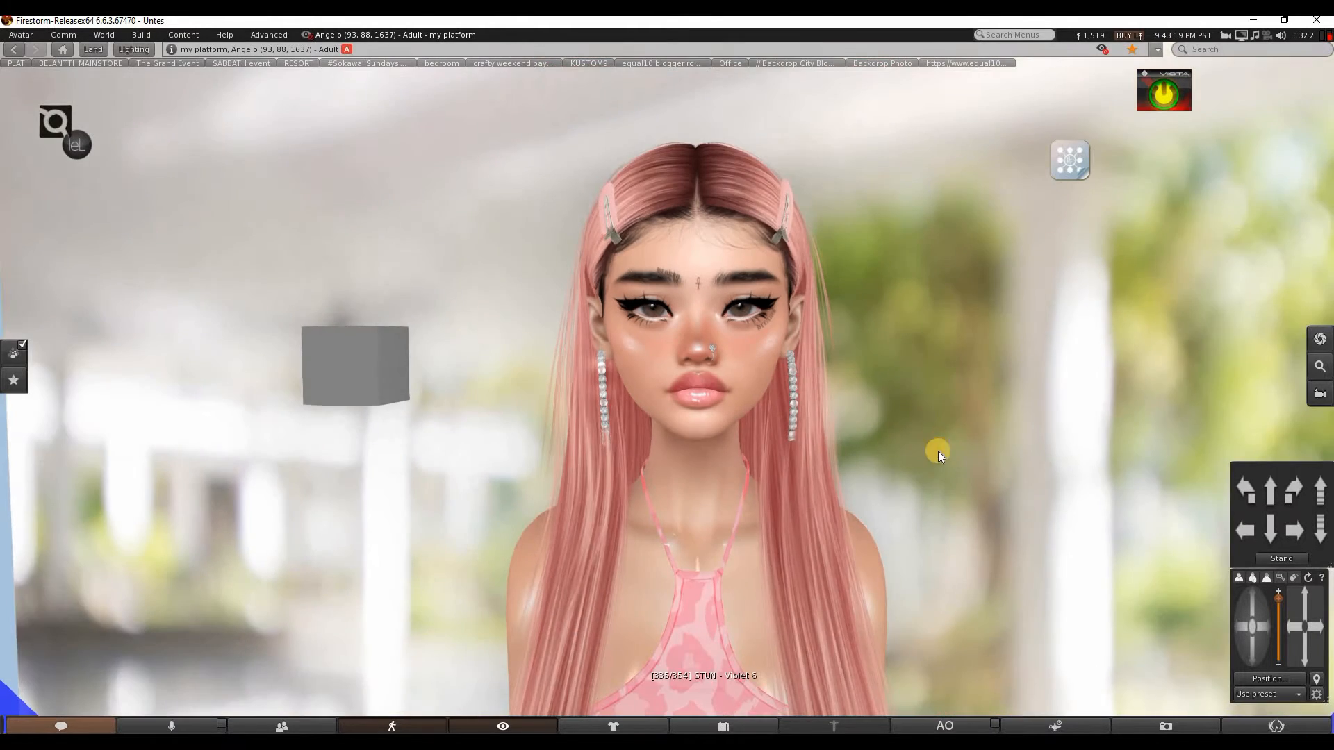
right_click(919, 413)
left_click(936, 436)
left_click(269, 194)
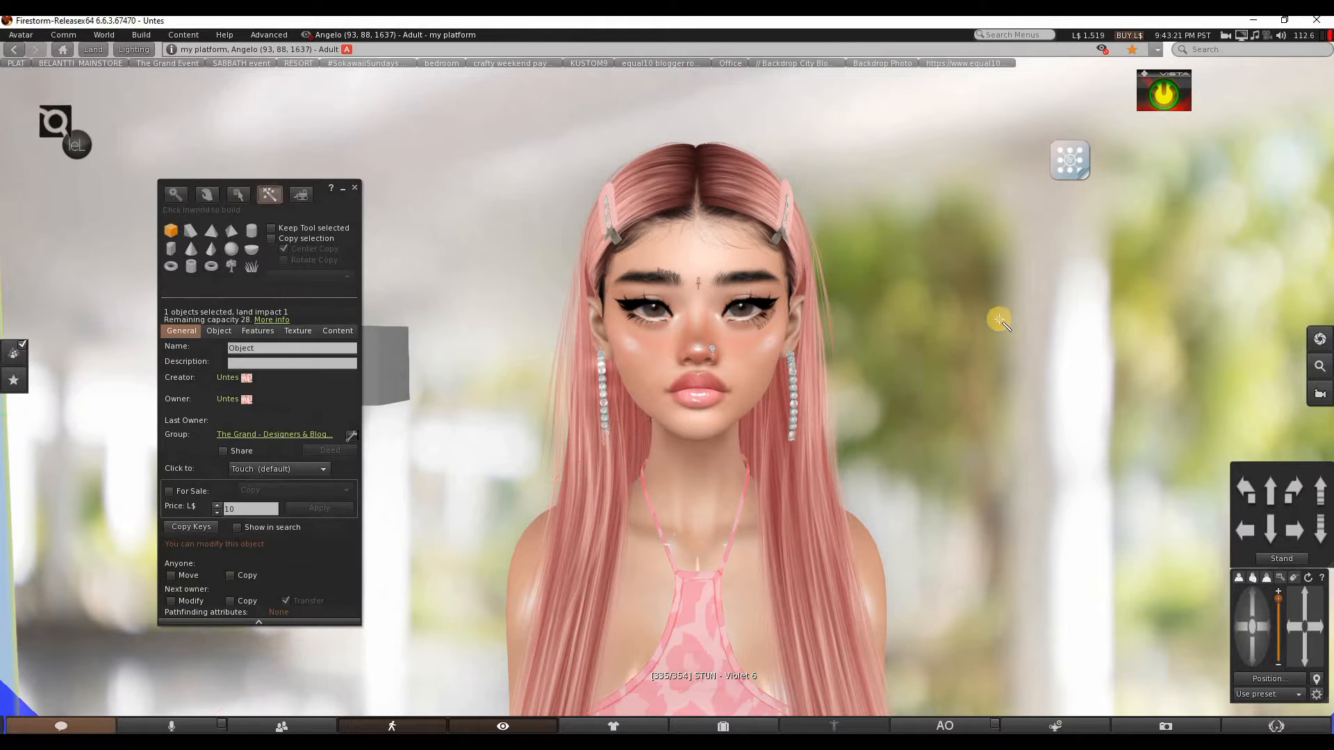
left_click(819, 300)
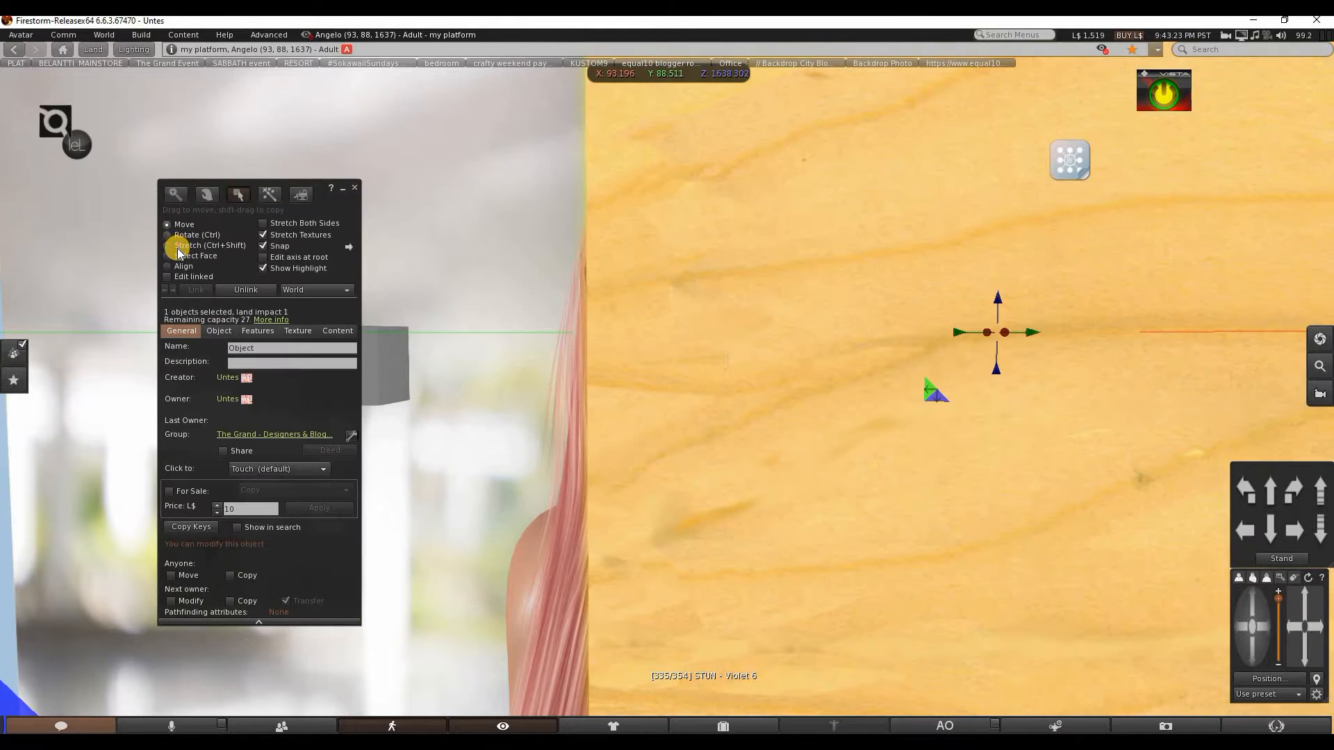
Shrink the box evenly to about 0.102 per side and raise it to the avatar's head height.
left_click(178, 247)
scroll(623, 253, "down", 5)
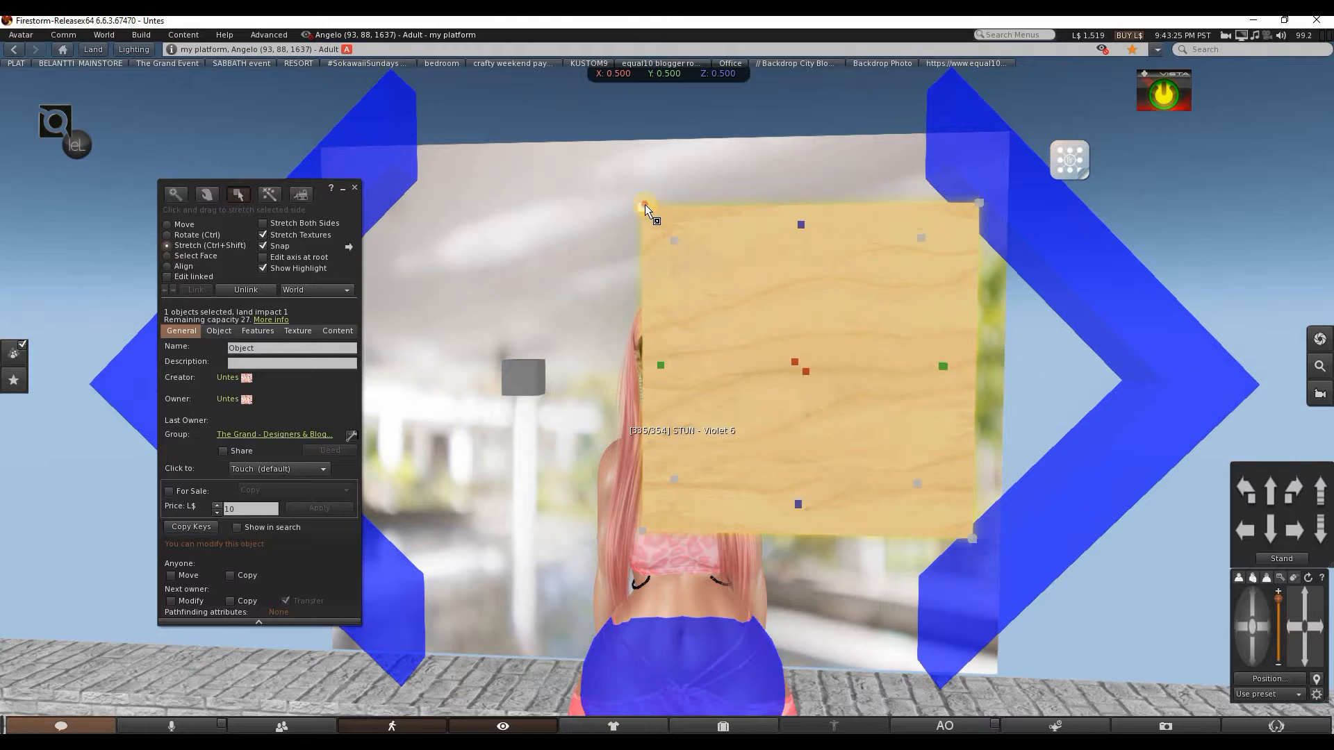
left_click_drag(646, 209, 870, 449)
left_click(171, 225)
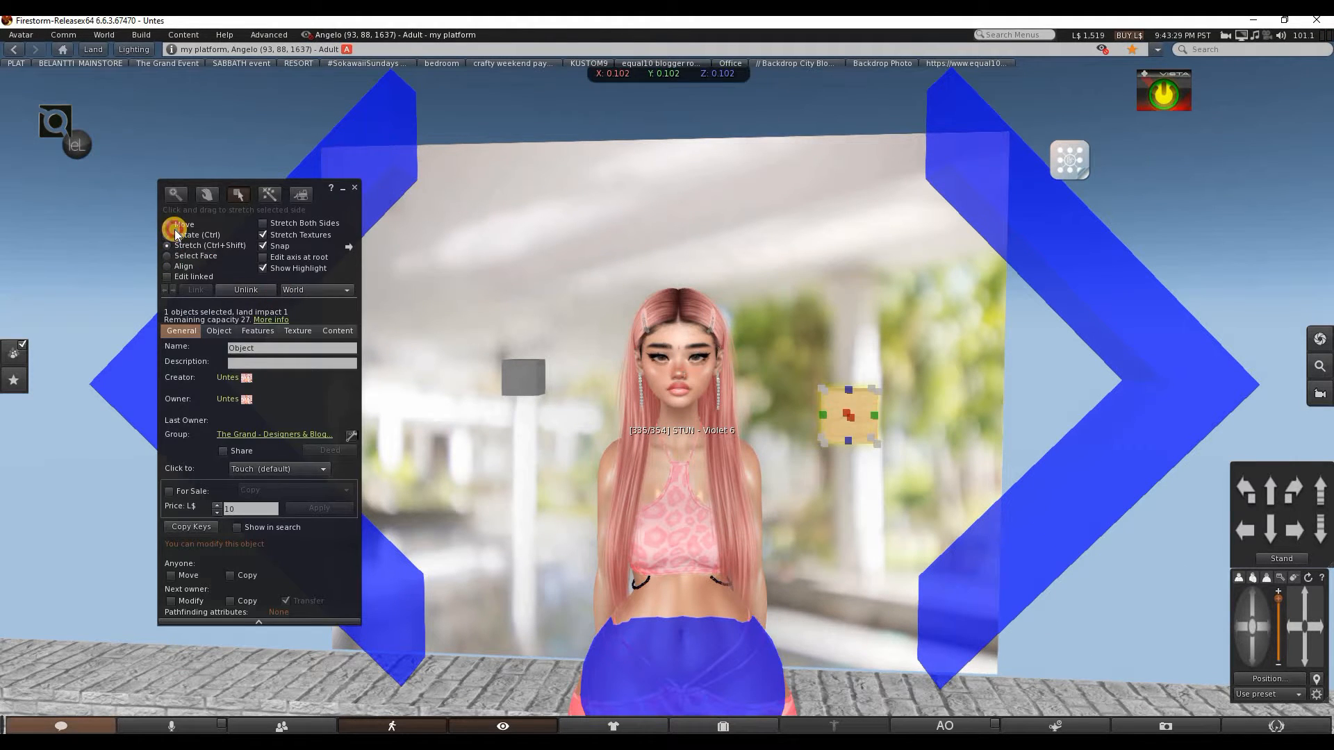
left_click_drag(848, 395, 848, 337)
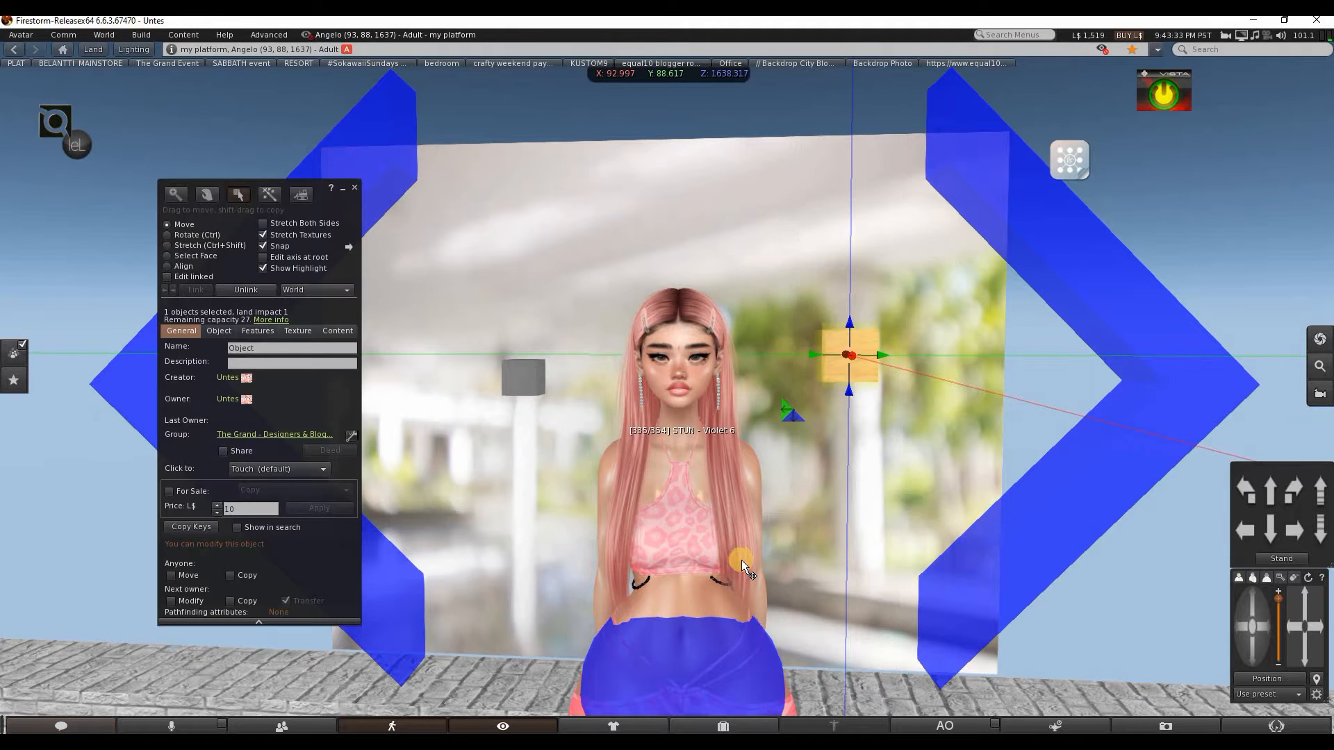
Open the inventory and expand MESH HEAD + BODY, LELUTKA and the LeLUTKA Ceylon Head 3.1 folder.
left_click(722, 725)
left_click(976, 161)
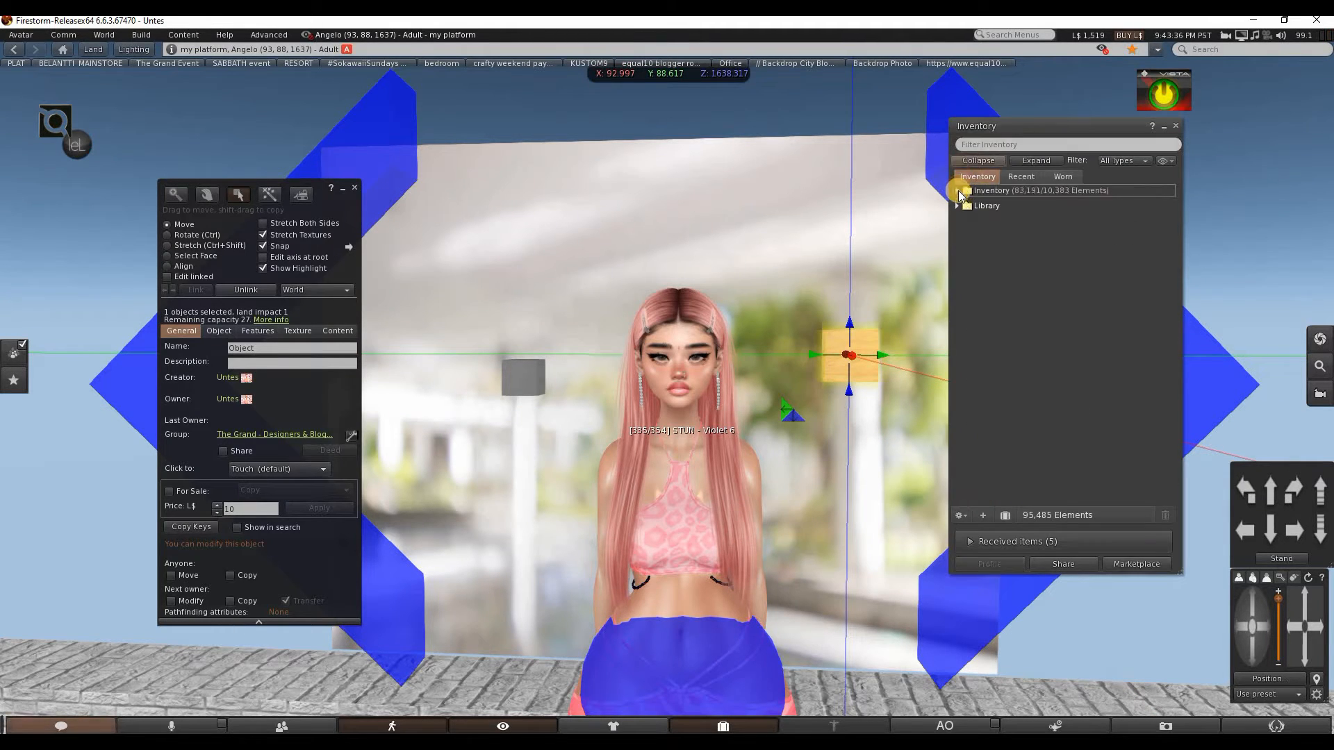
scroll(1174, 397, "down", 2)
scroll(1143, 437, "down", 10)
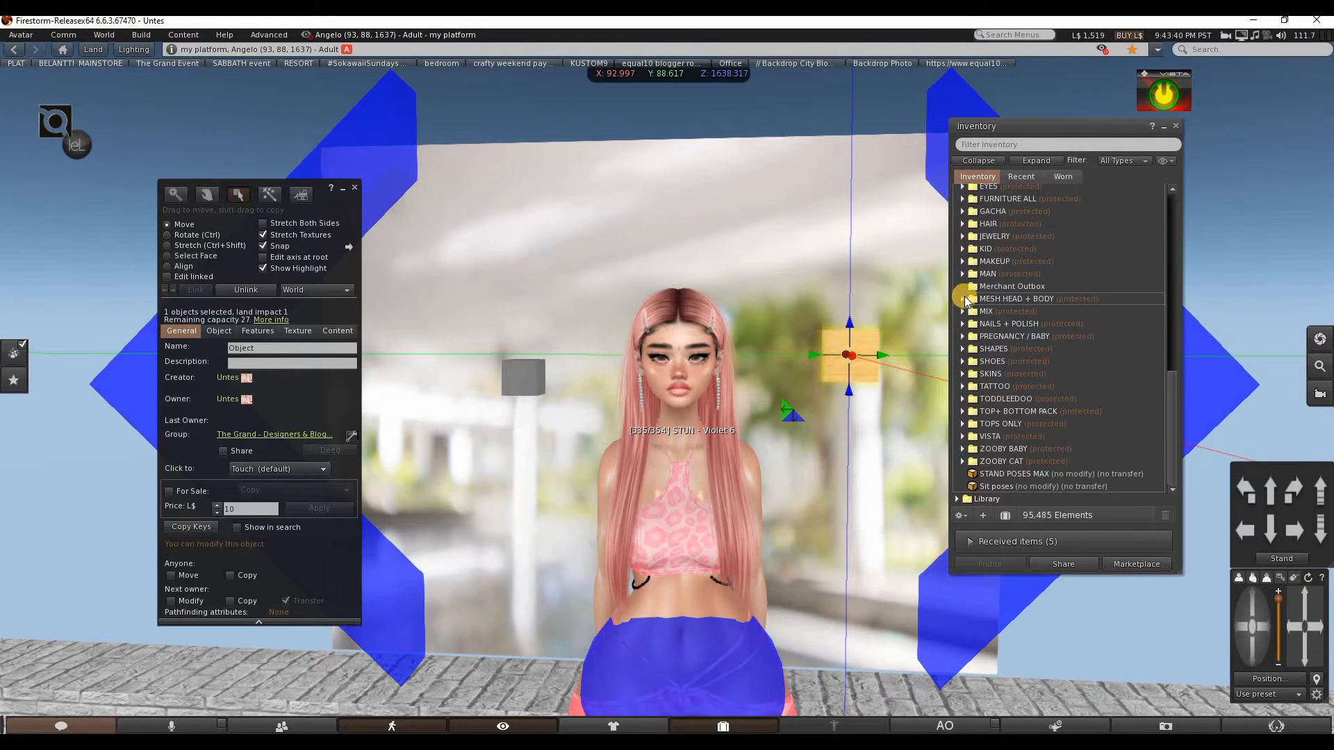
left_click(963, 298)
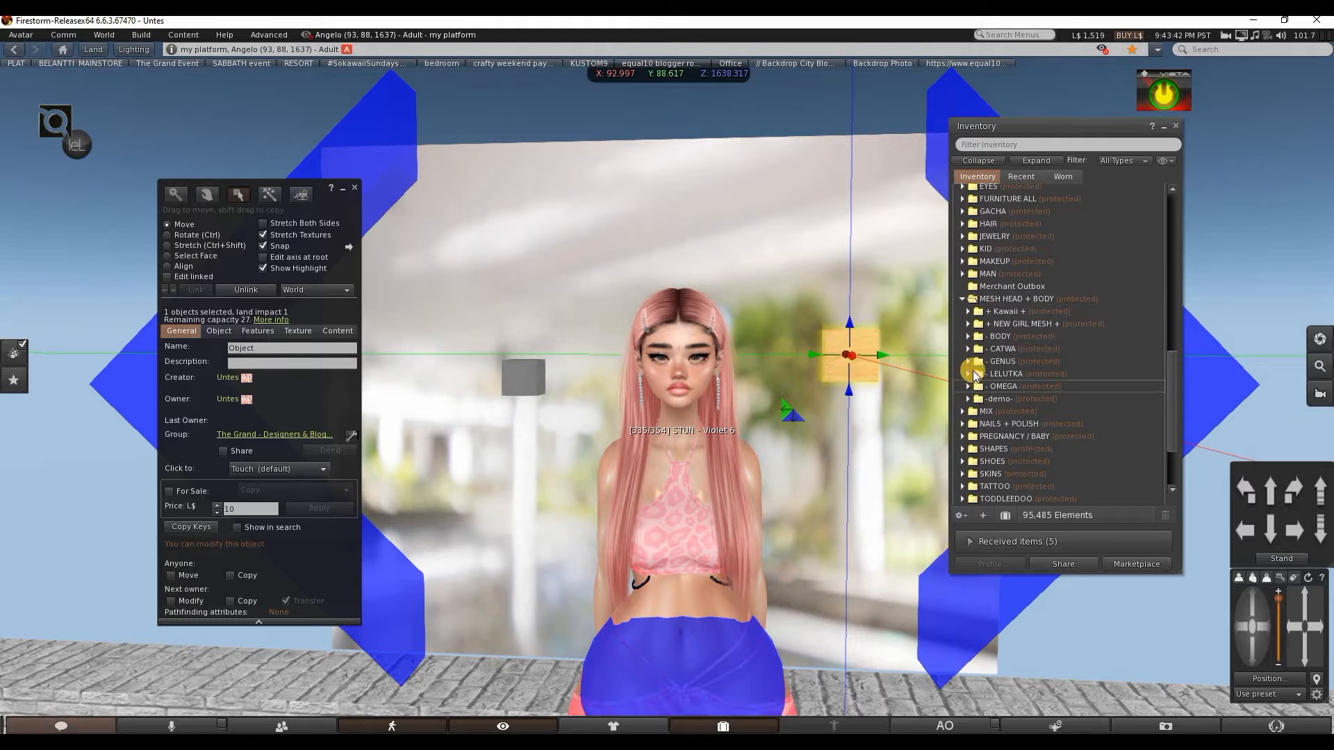
left_click(968, 373)
left_click(973, 378)
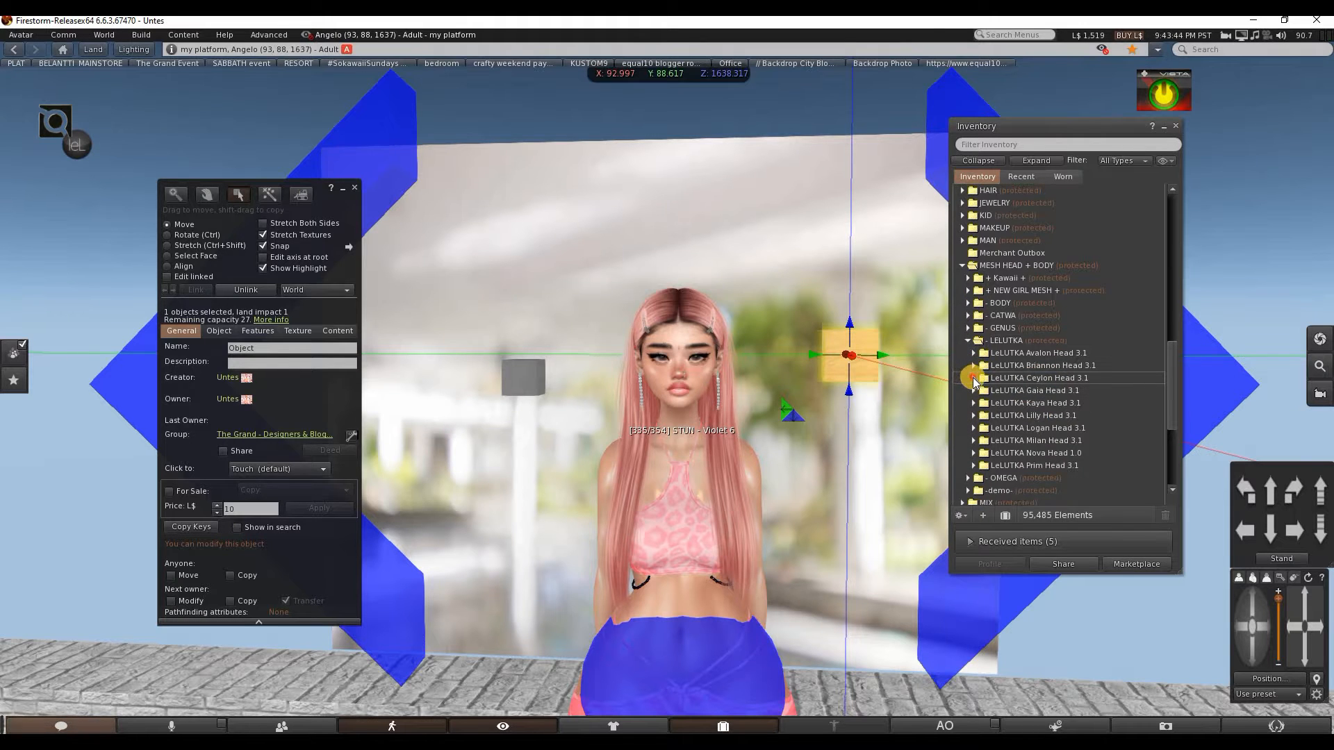
scroll(1042, 368, "down", 2)
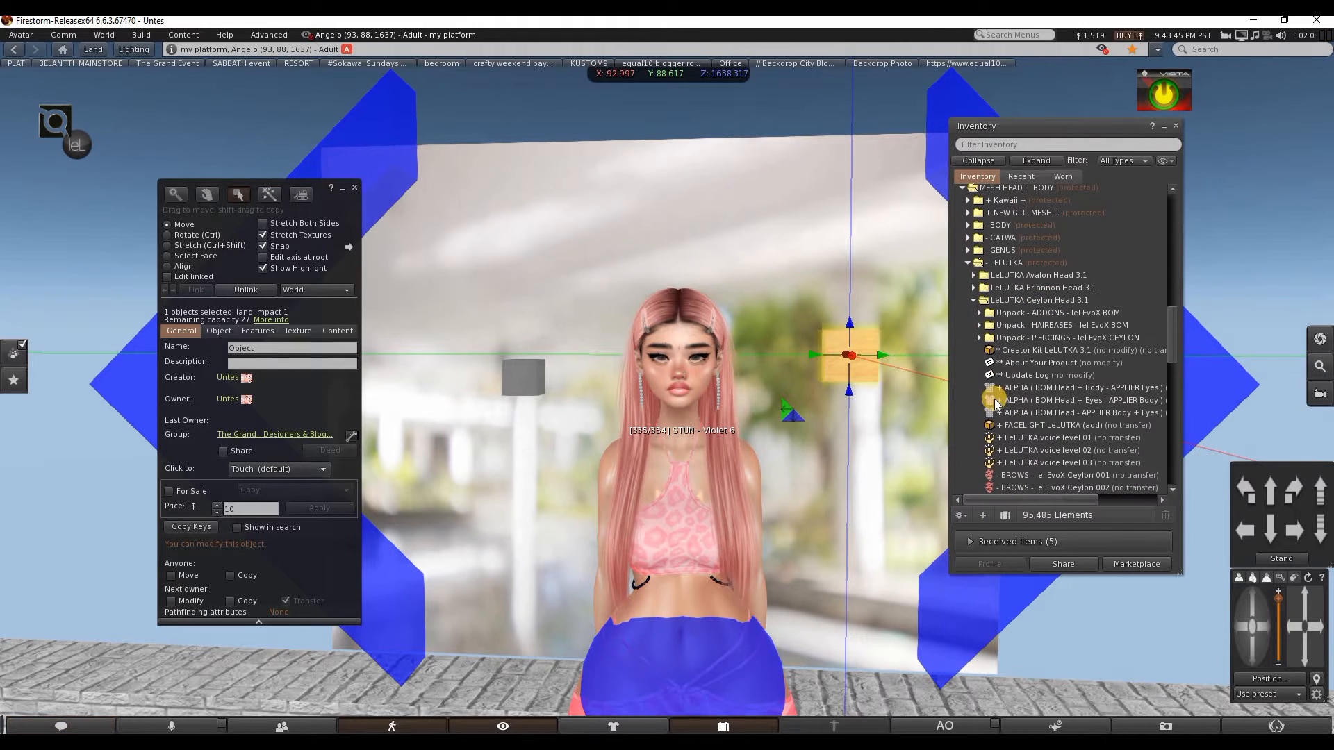
Attach * Creator Kit LeLUTKA 3.1 to unpack it, and detach its unpacker HUD after answering the folder offer.
left_click(1058, 352)
right_click(1058, 351)
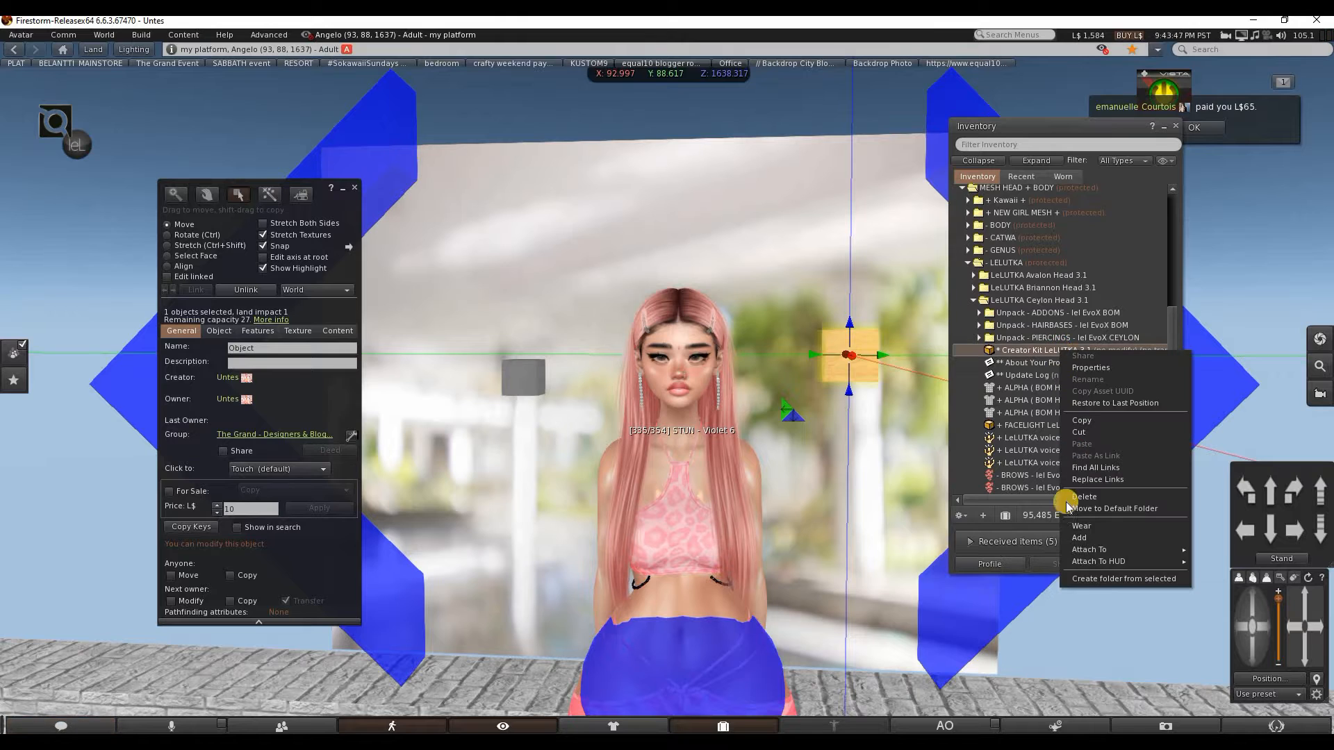
left_click(1077, 537)
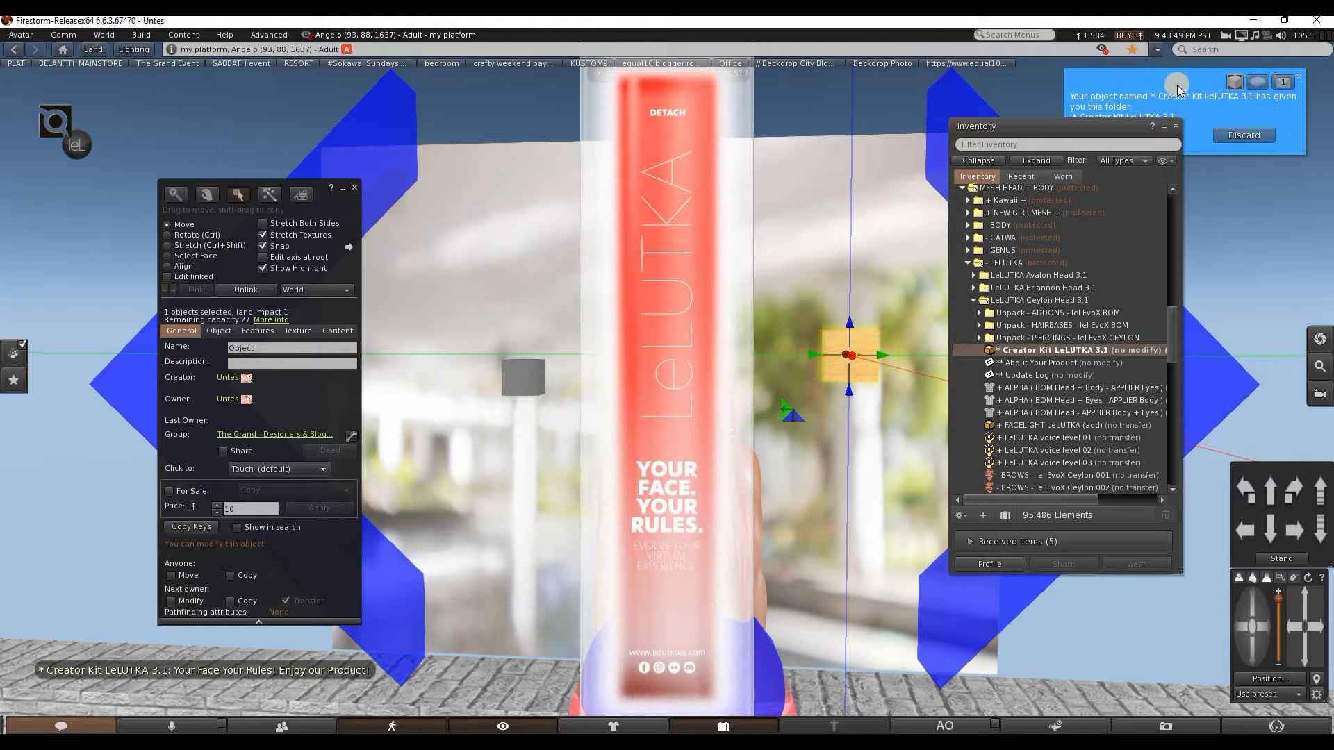
left_click(1244, 135)
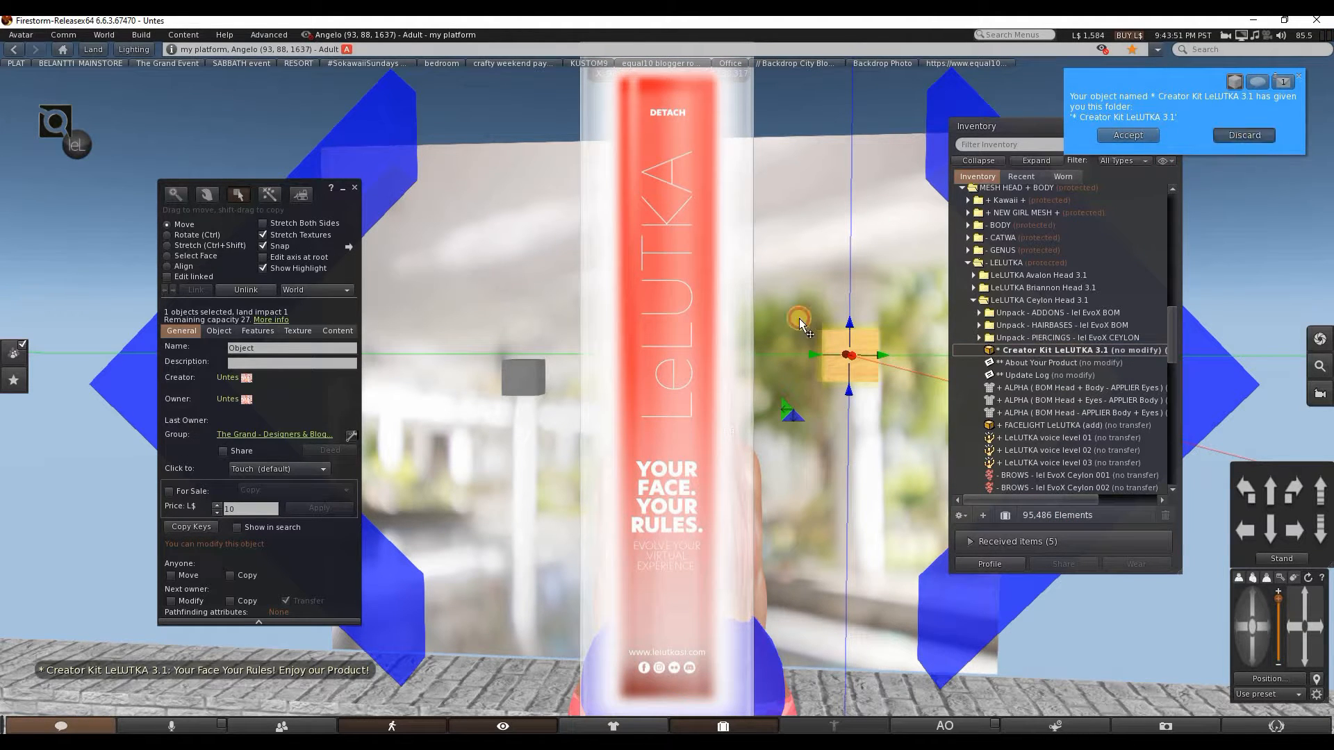
right_click(650, 373)
left_click(606, 364)
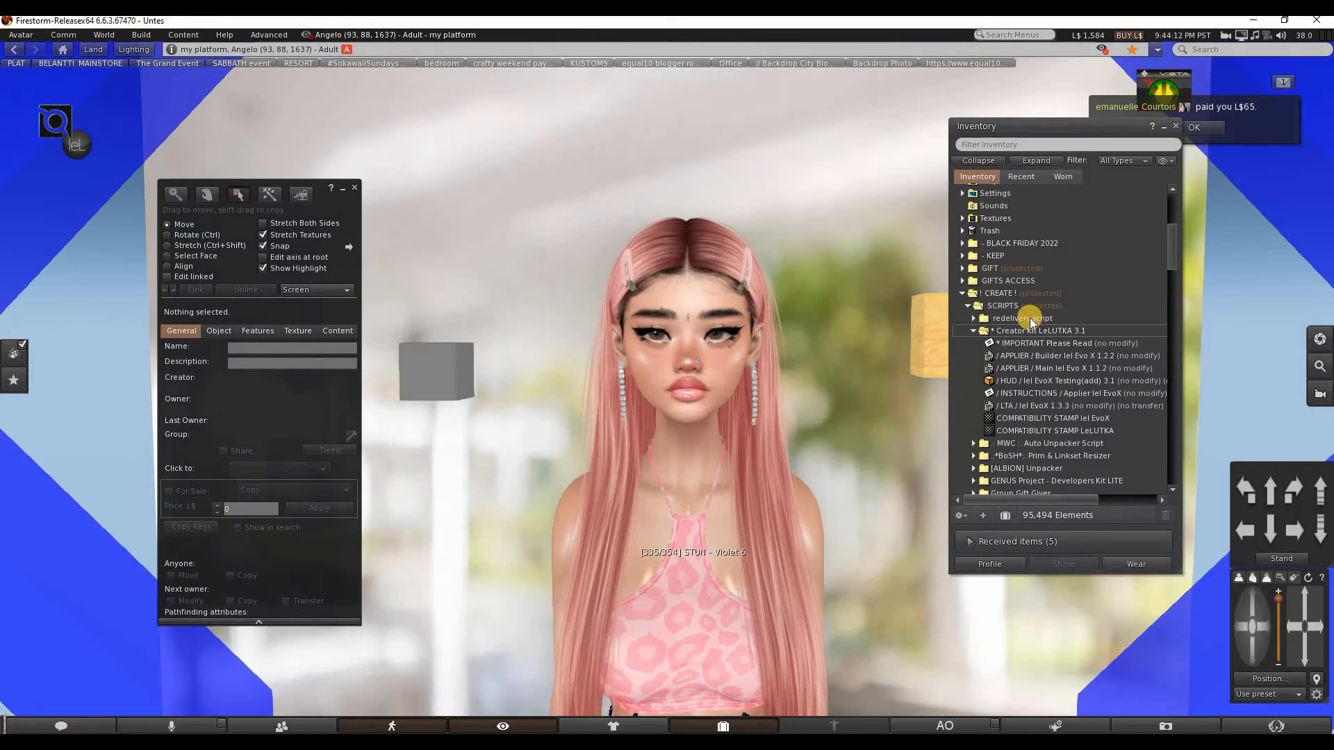
In the * Creator Kit LeLUTKA 3.1 folder, select the APPLIER Main and Builder scripts, and finally the LTA / lel EvoX 1.3.3 script.
scroll(1042, 349, "down", 1)
left_click(1042, 353)
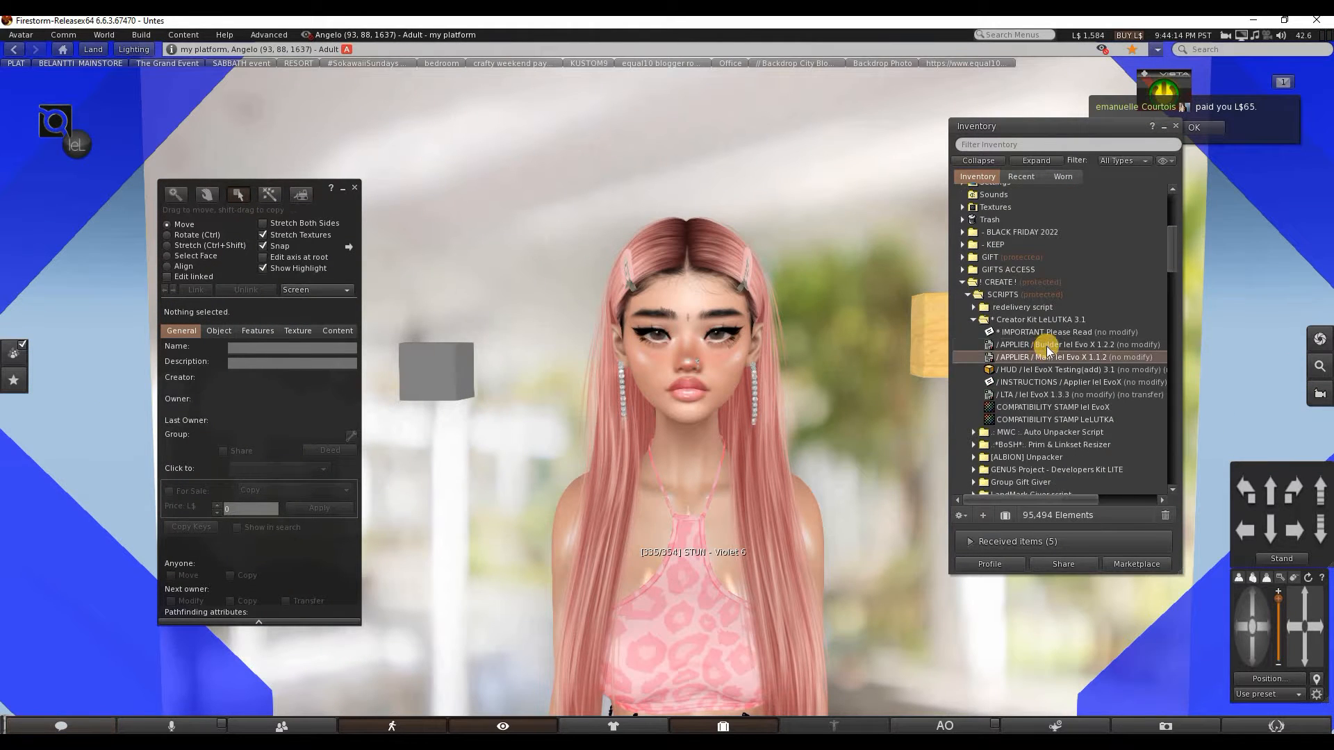
left_click(1048, 346, "ctrl")
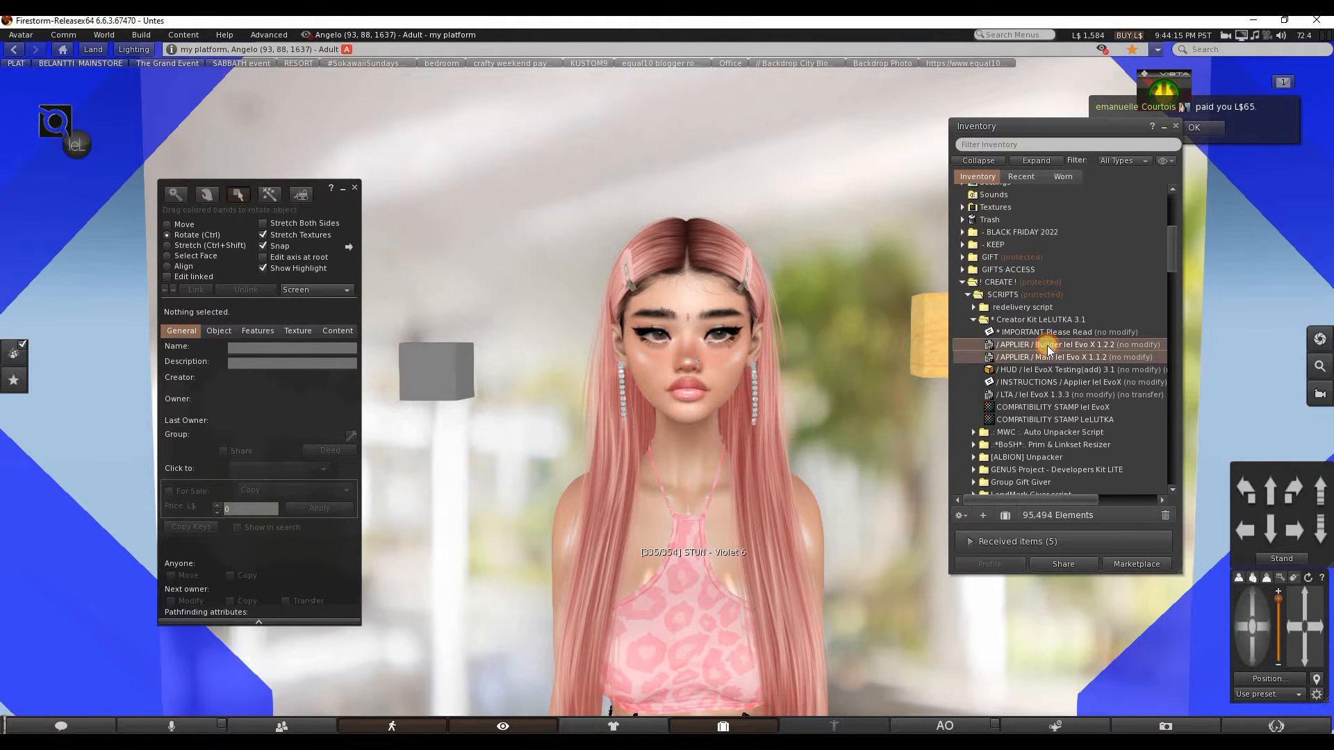
left_click(1035, 394)
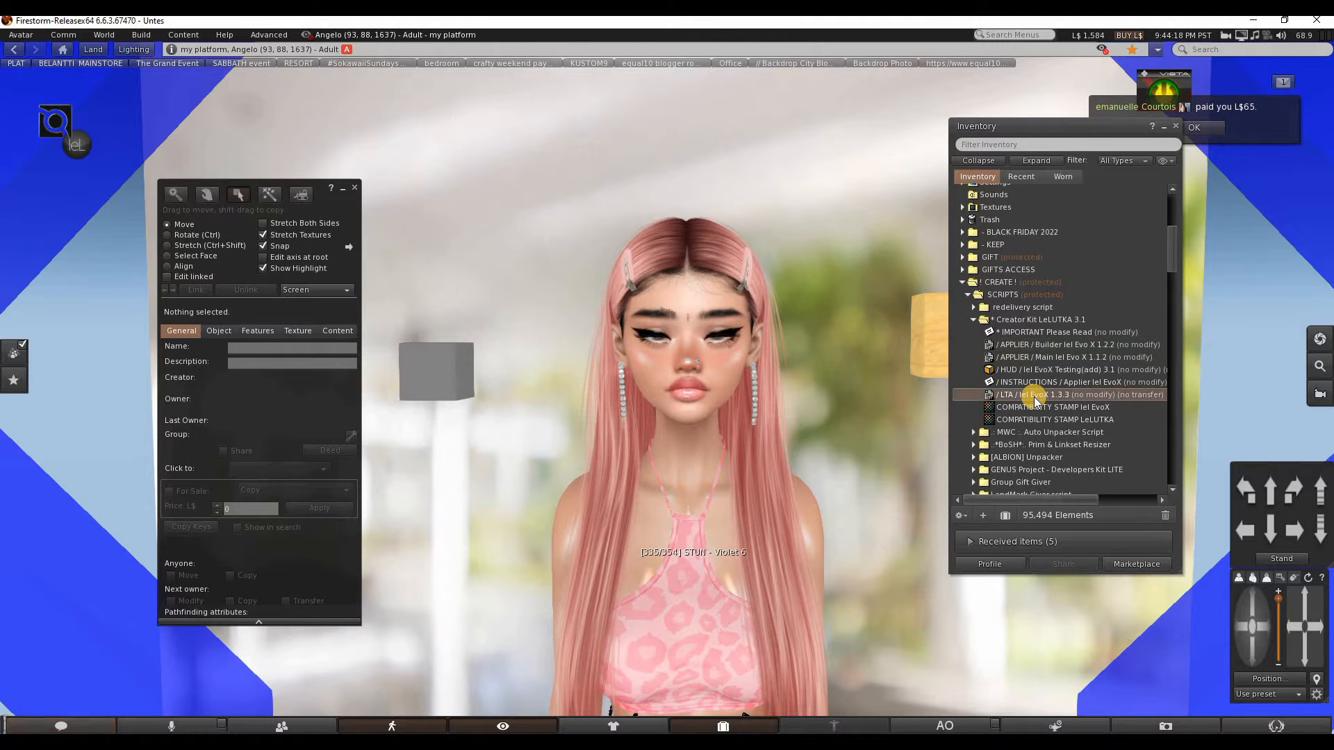
Move the inventory window clear of the wooden box and select the box for editing.
left_click_drag(1095, 127, 472, 111)
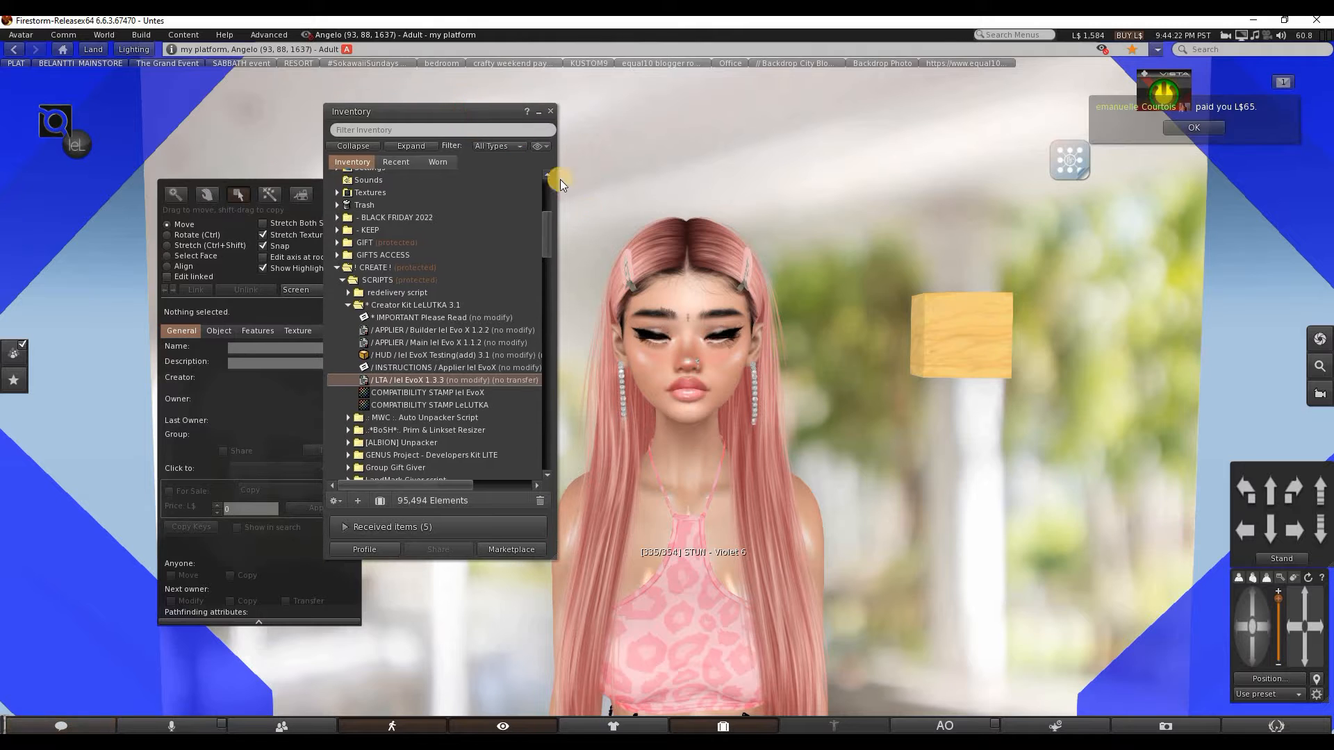
left_click(961, 316)
left_click(961, 317)
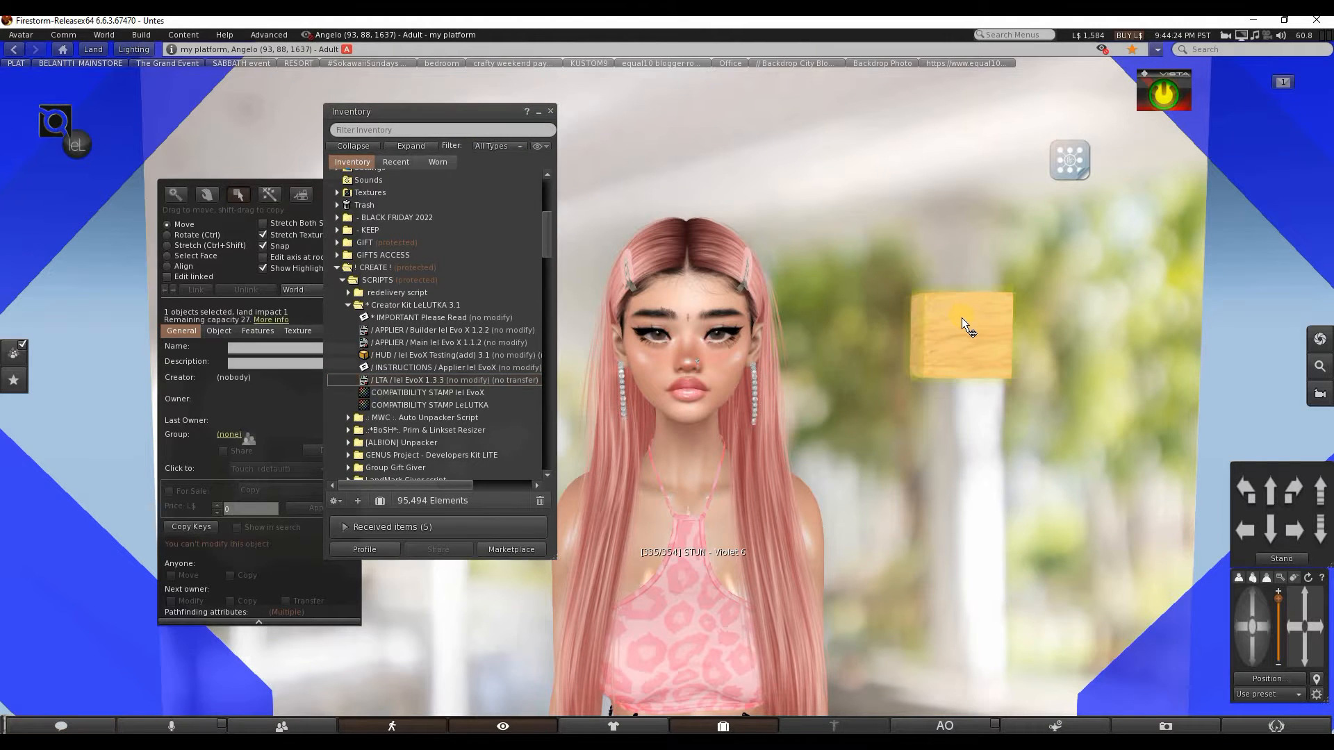
Add the / LTA / lel EvoX 1.3.3 script to the wooden box's contents and close the build window.
left_click_drag(300, 216, 1151, 143)
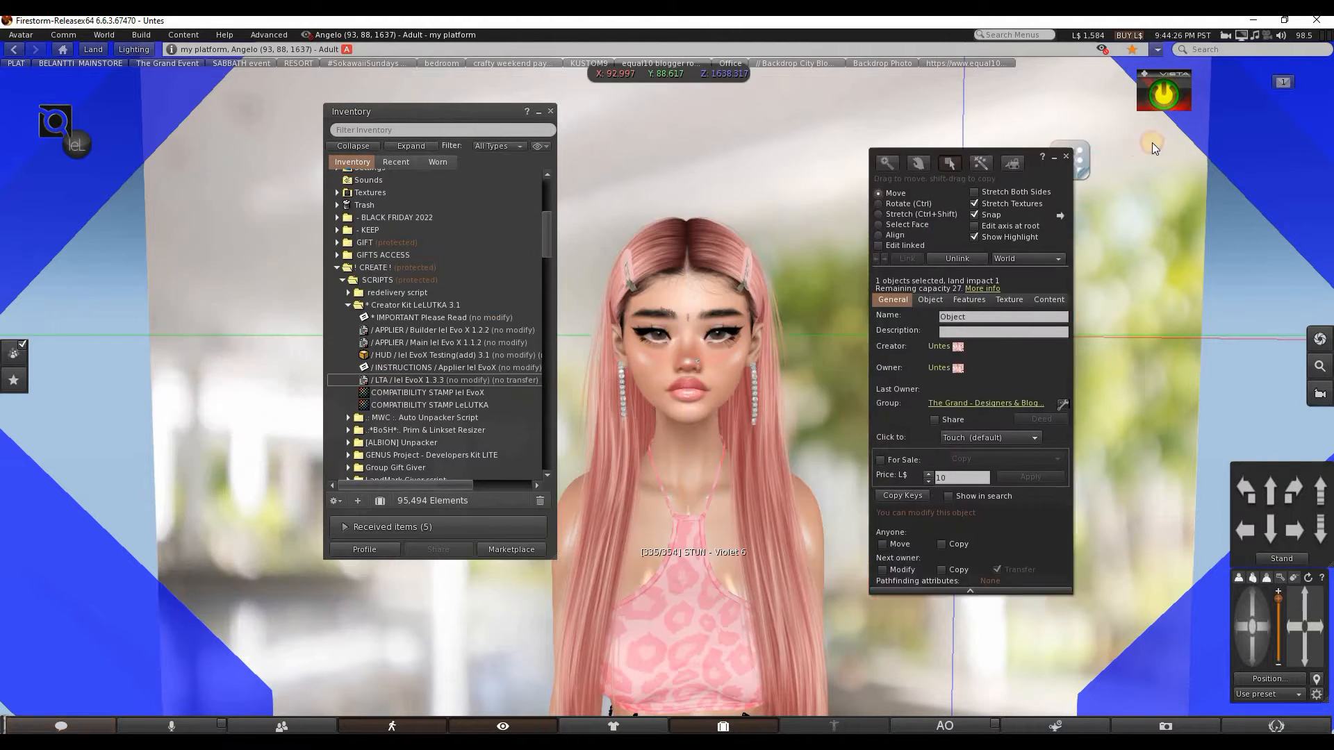
left_click(1188, 257)
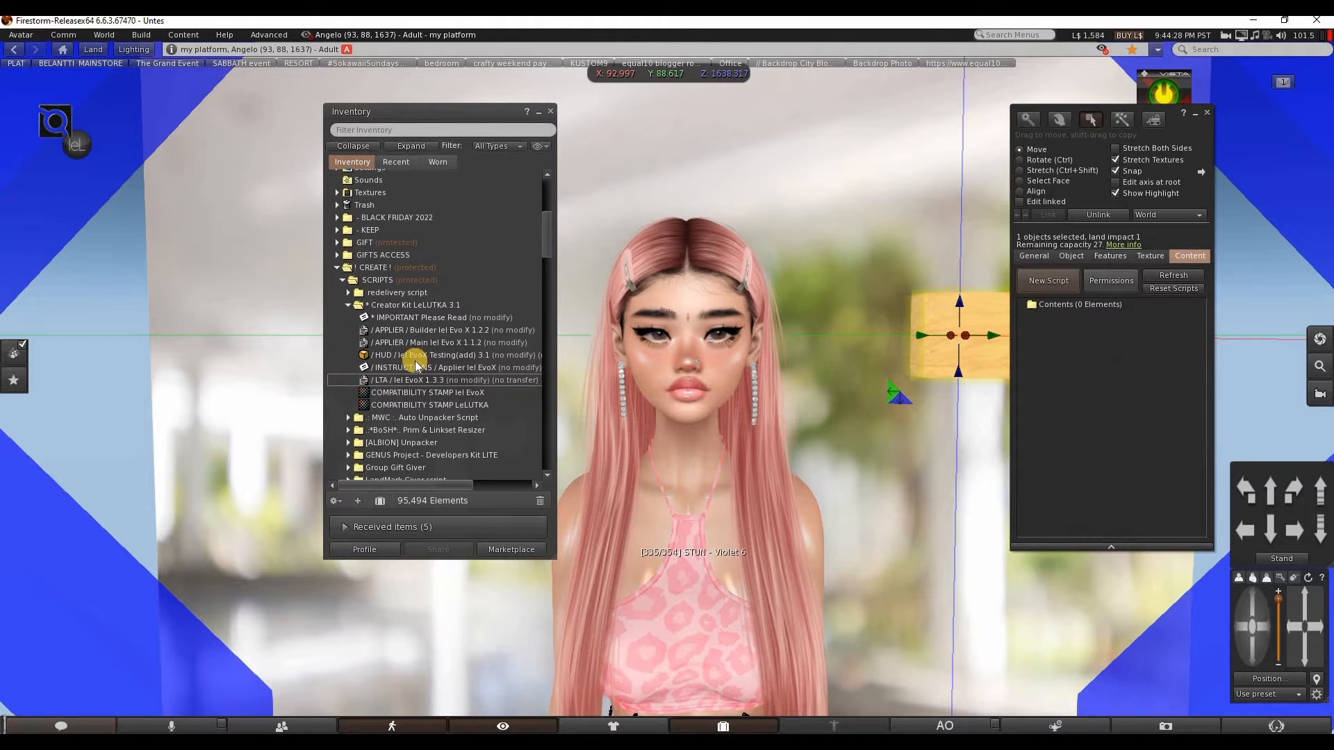
left_click_drag(399, 381, 1114, 390)
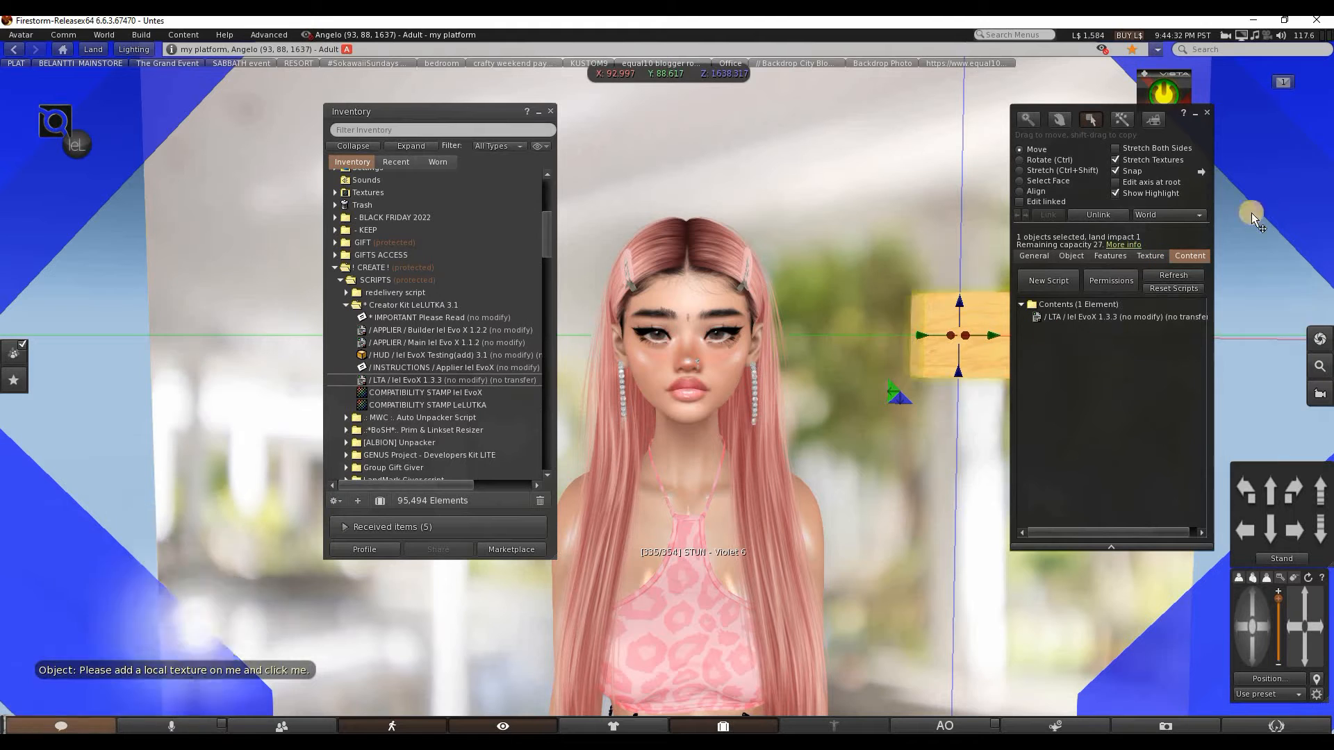
left_click(1207, 113)
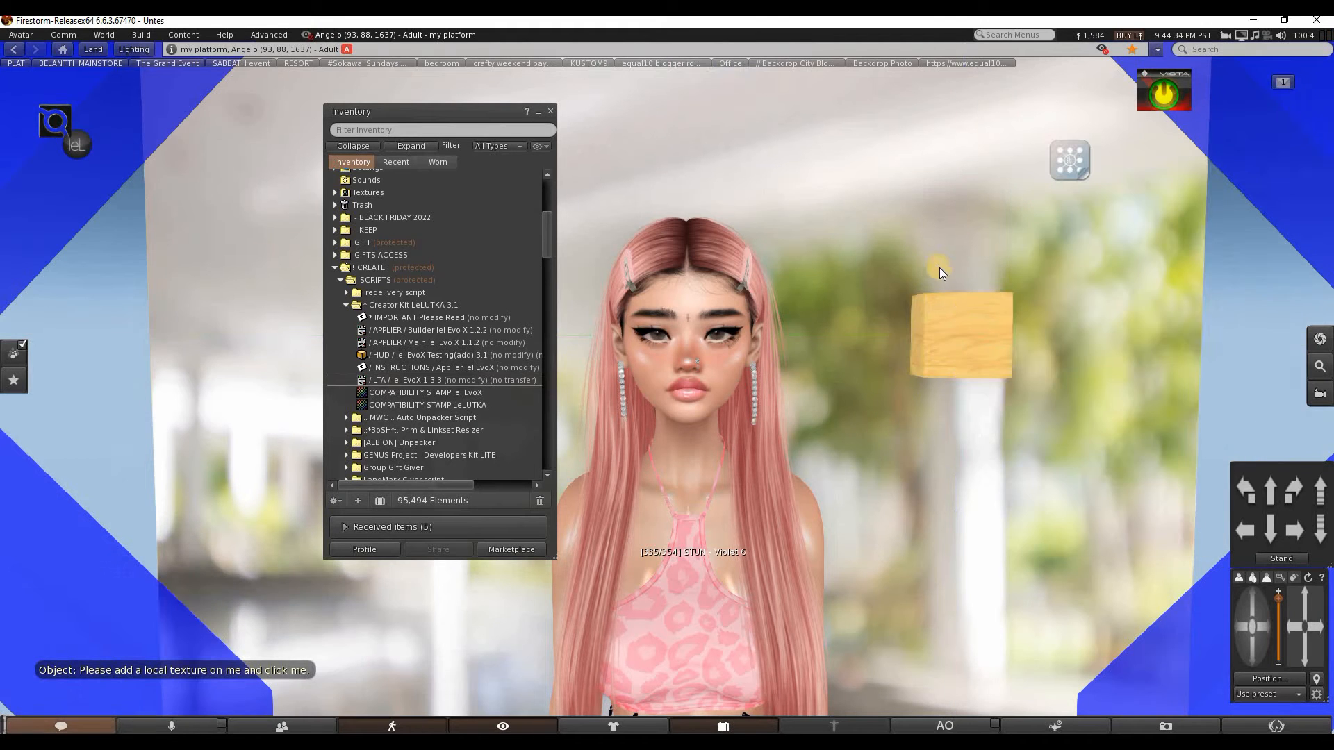
scroll(811, 391, "up", 5)
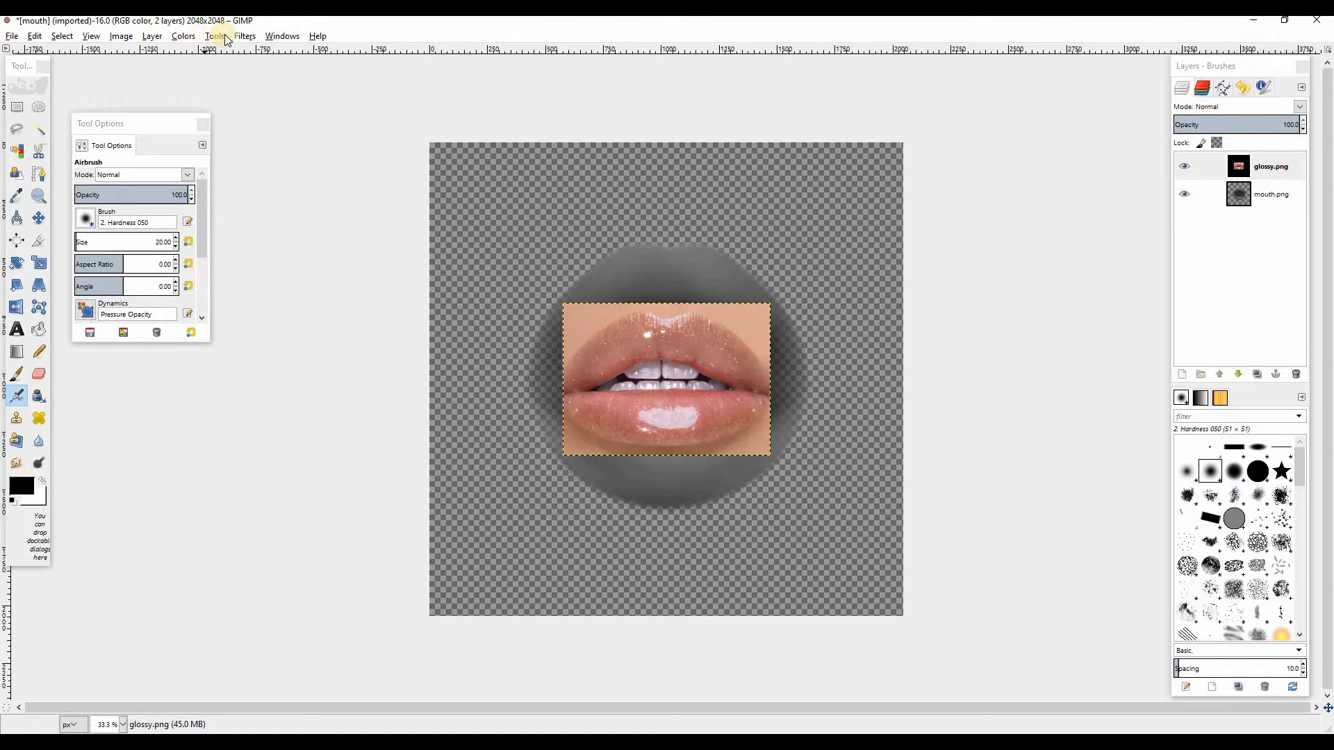
In GIMP, add an alpha channel to the glossy.png layer.
left_click(152, 38)
mouse_move(291, 174)
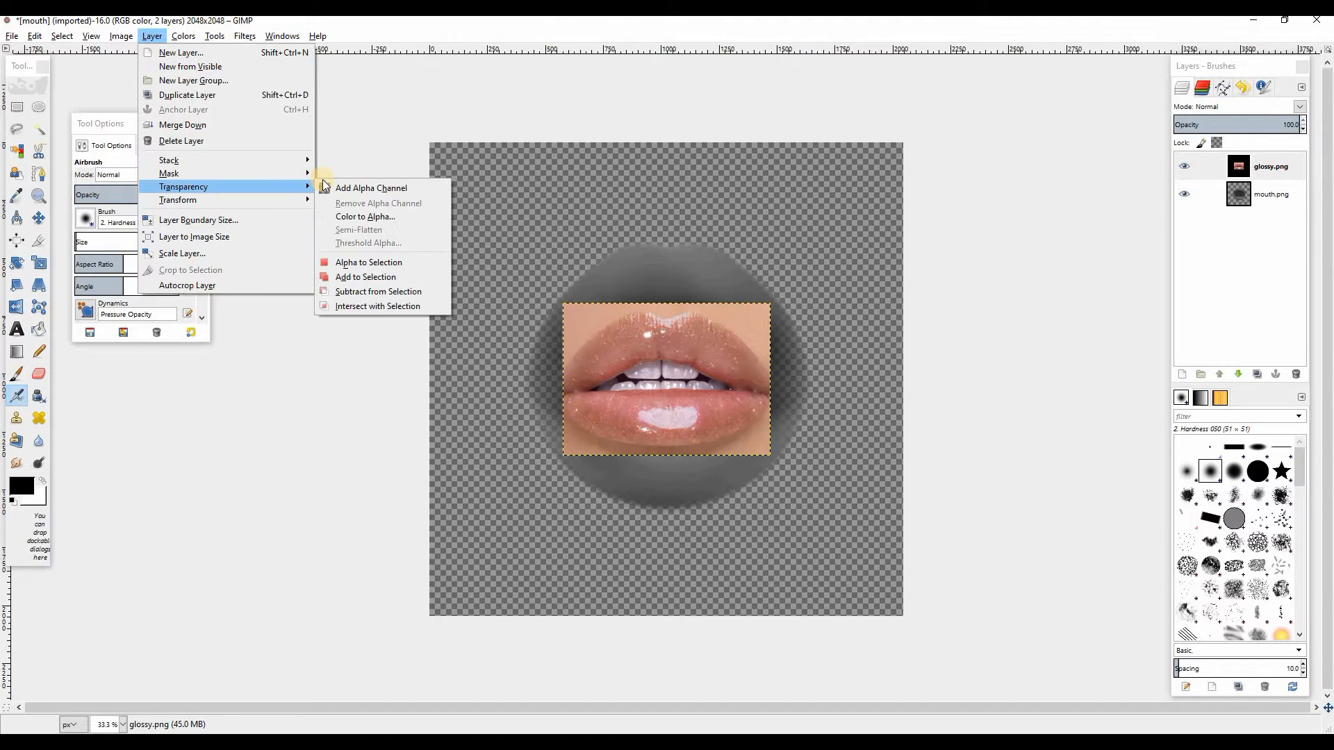
left_click(328, 182)
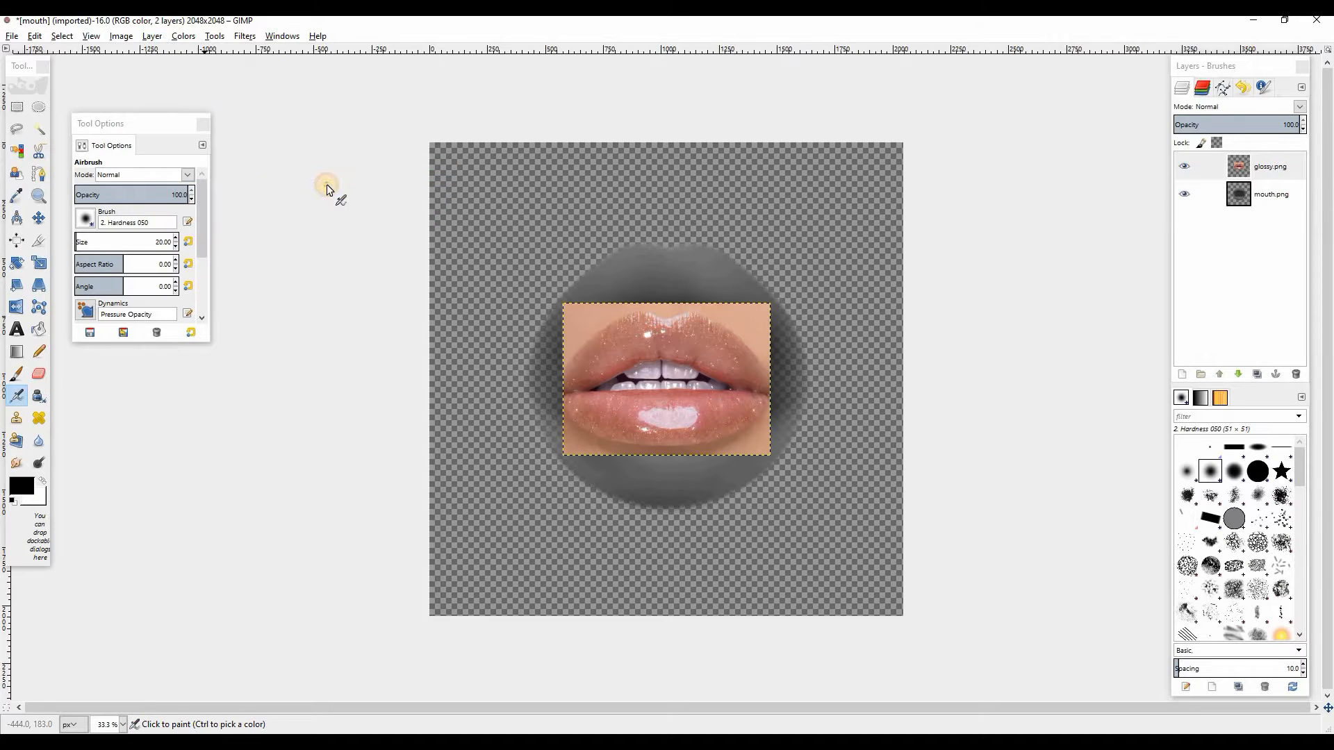
left_click(1256, 375)
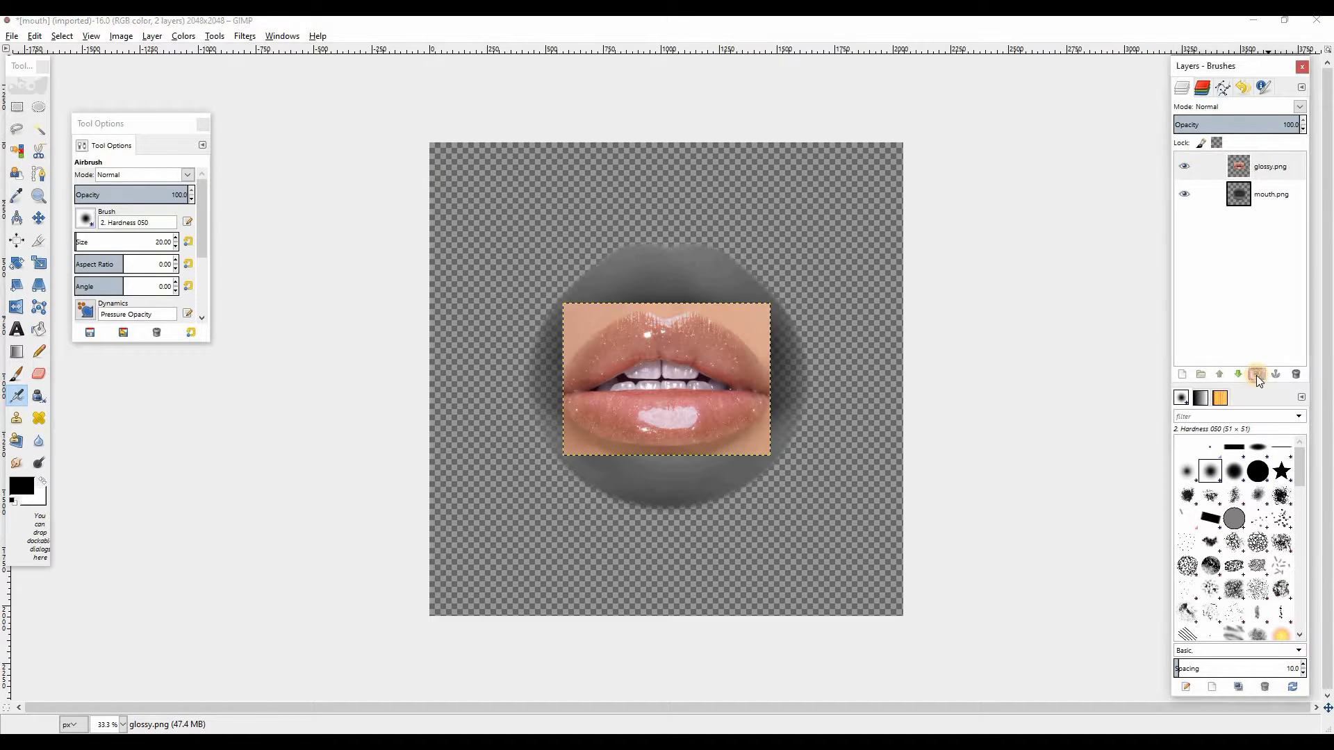
left_click(1184, 166)
double_click(1250, 193)
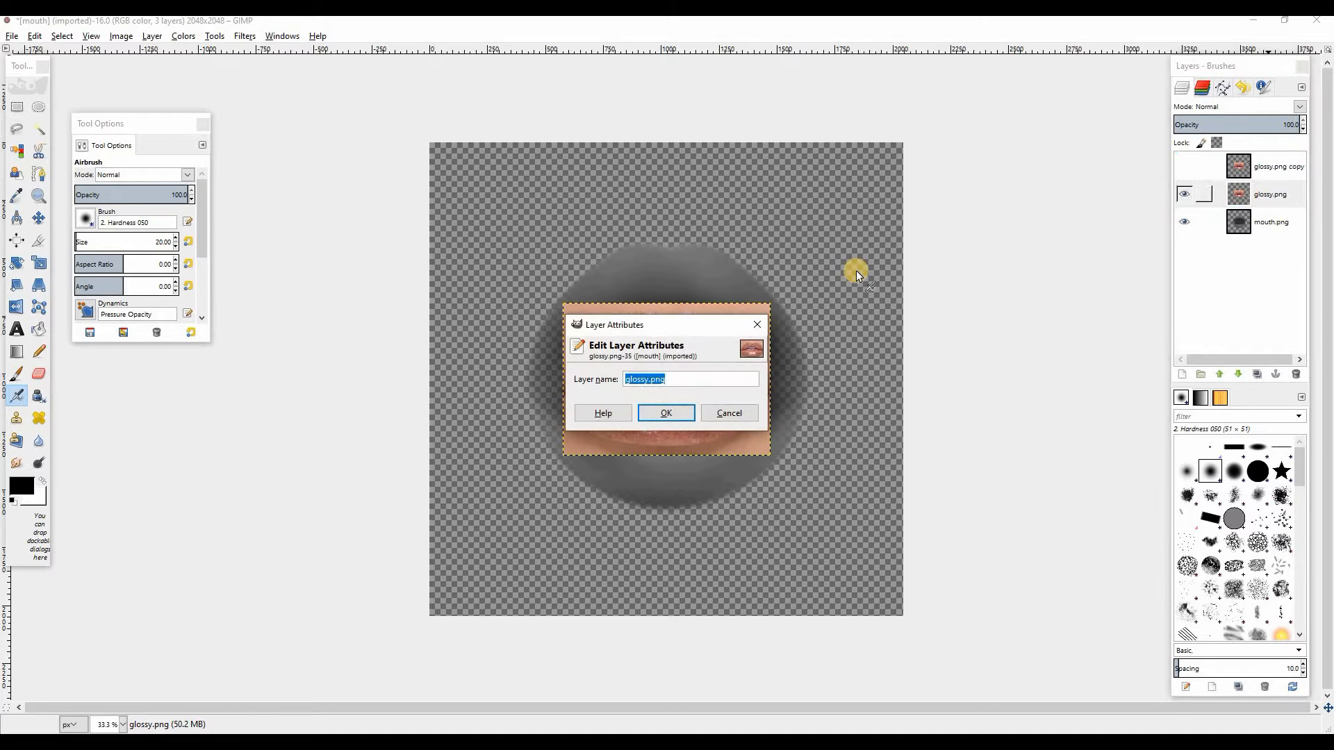
left_click(758, 325)
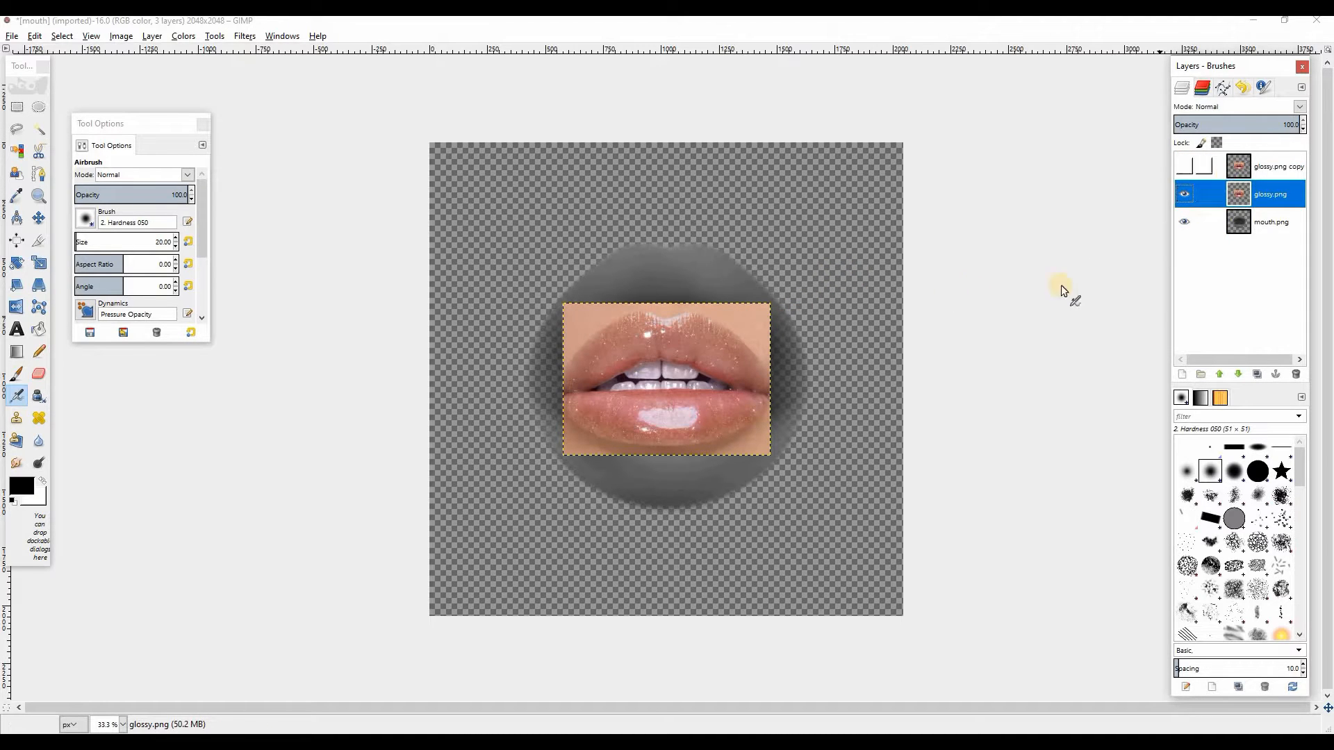
left_click(38, 376)
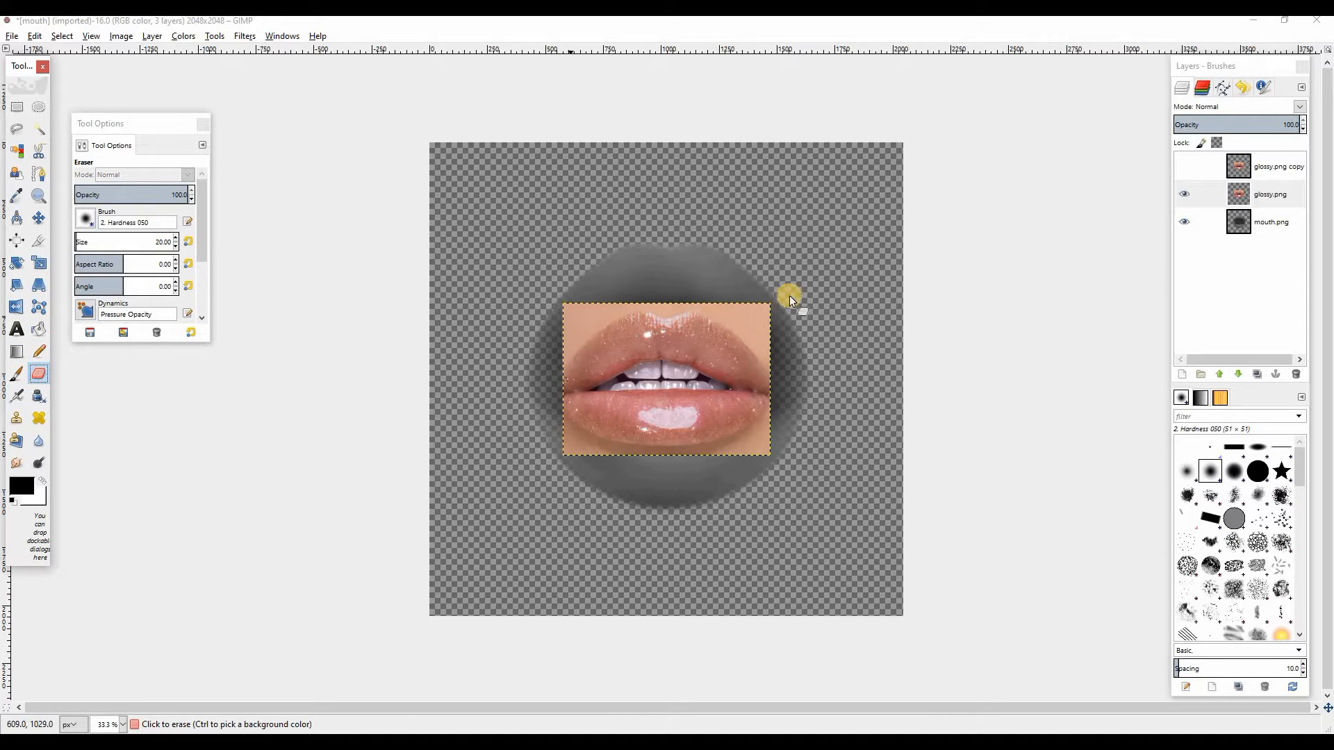
left_click(1236, 178)
left_click(1295, 374)
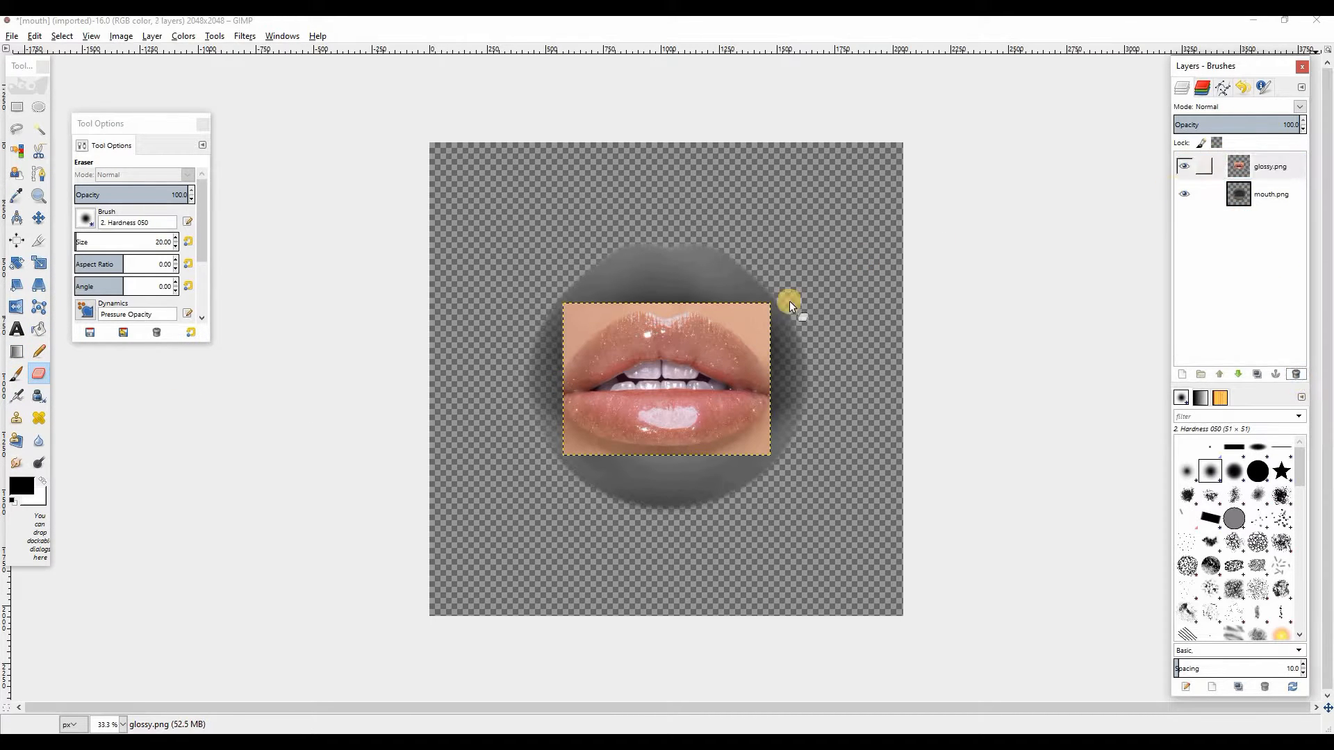
Erase the skin around the lips on the glossy.png layer using the 2. Hardness 075 brush at size 178.13.
left_click(124, 724)
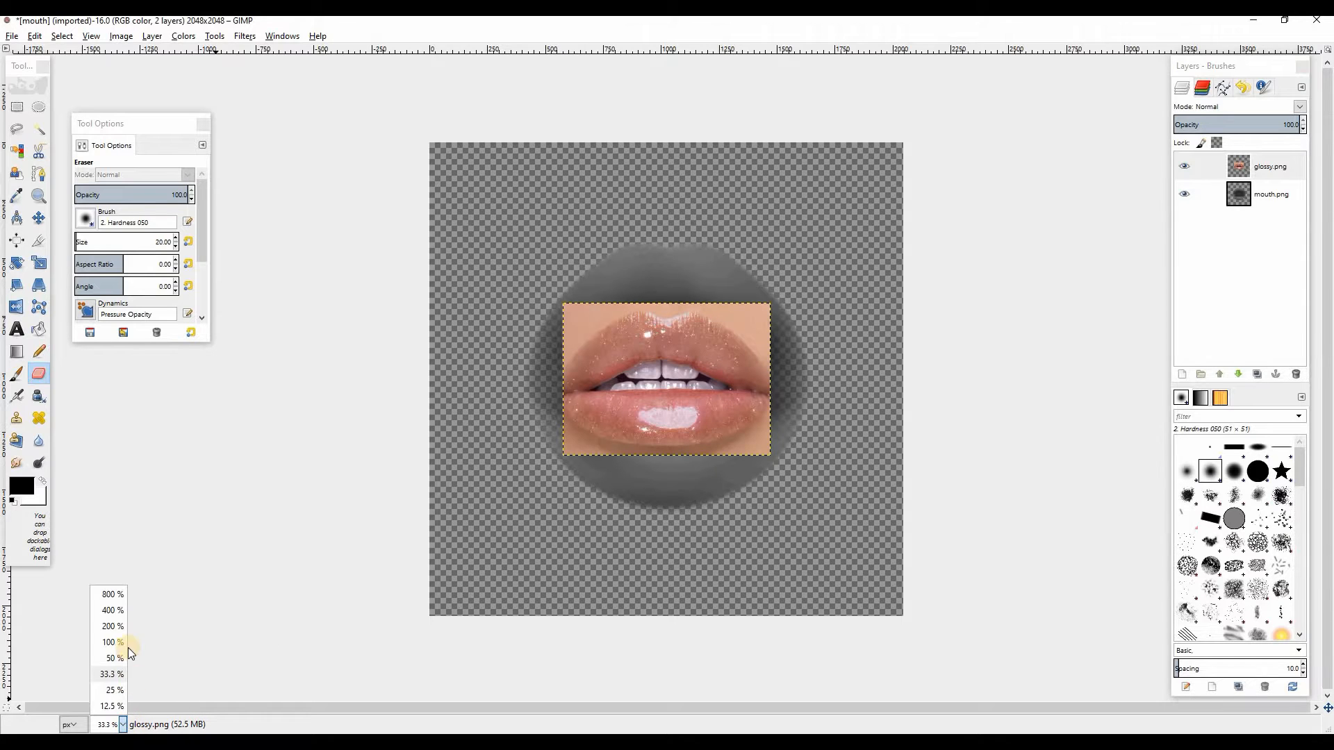
left_click(109, 660)
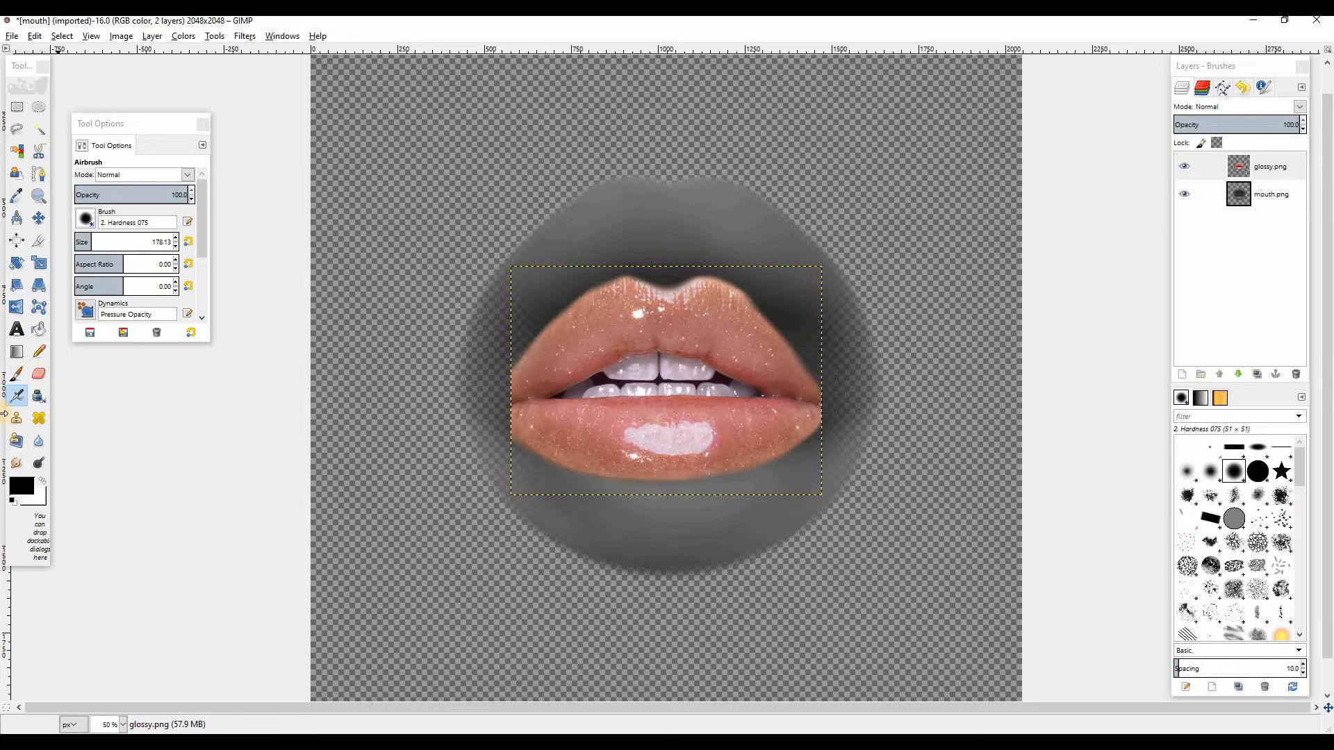
left_click(40, 372)
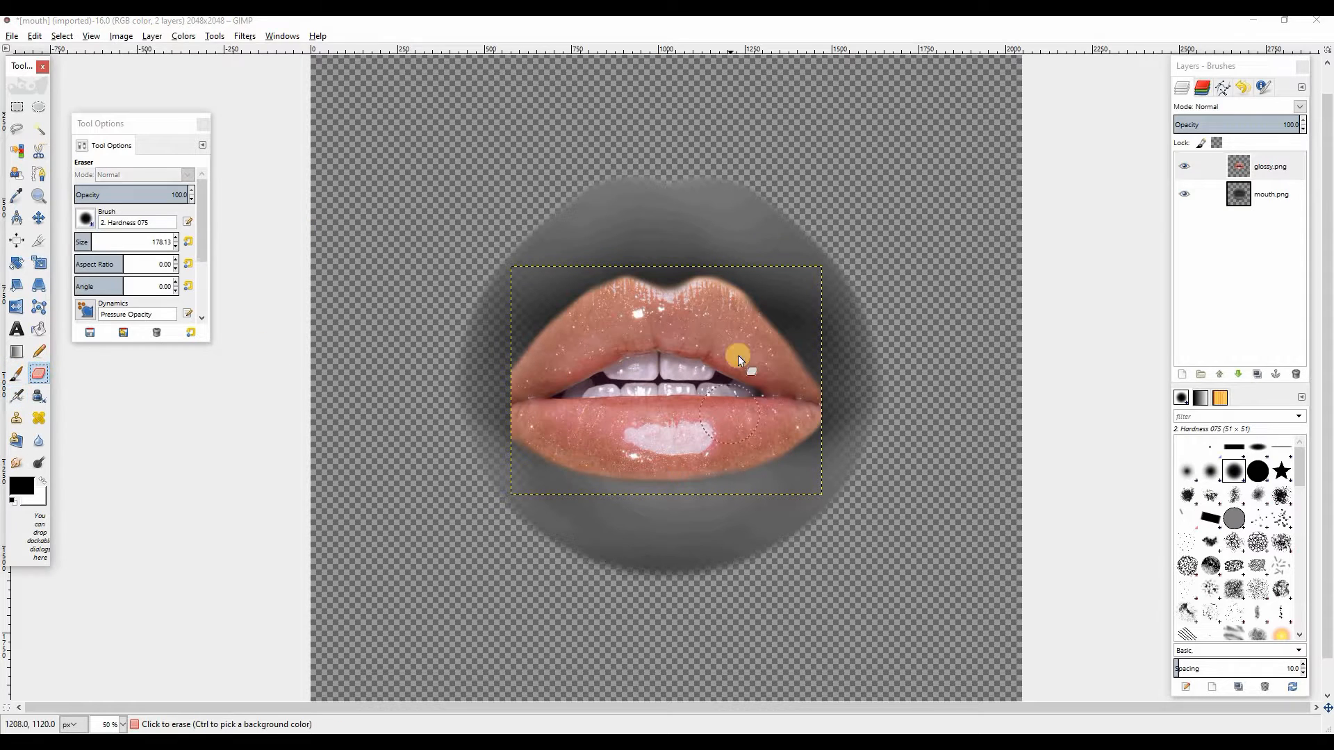
left_click(776, 282)
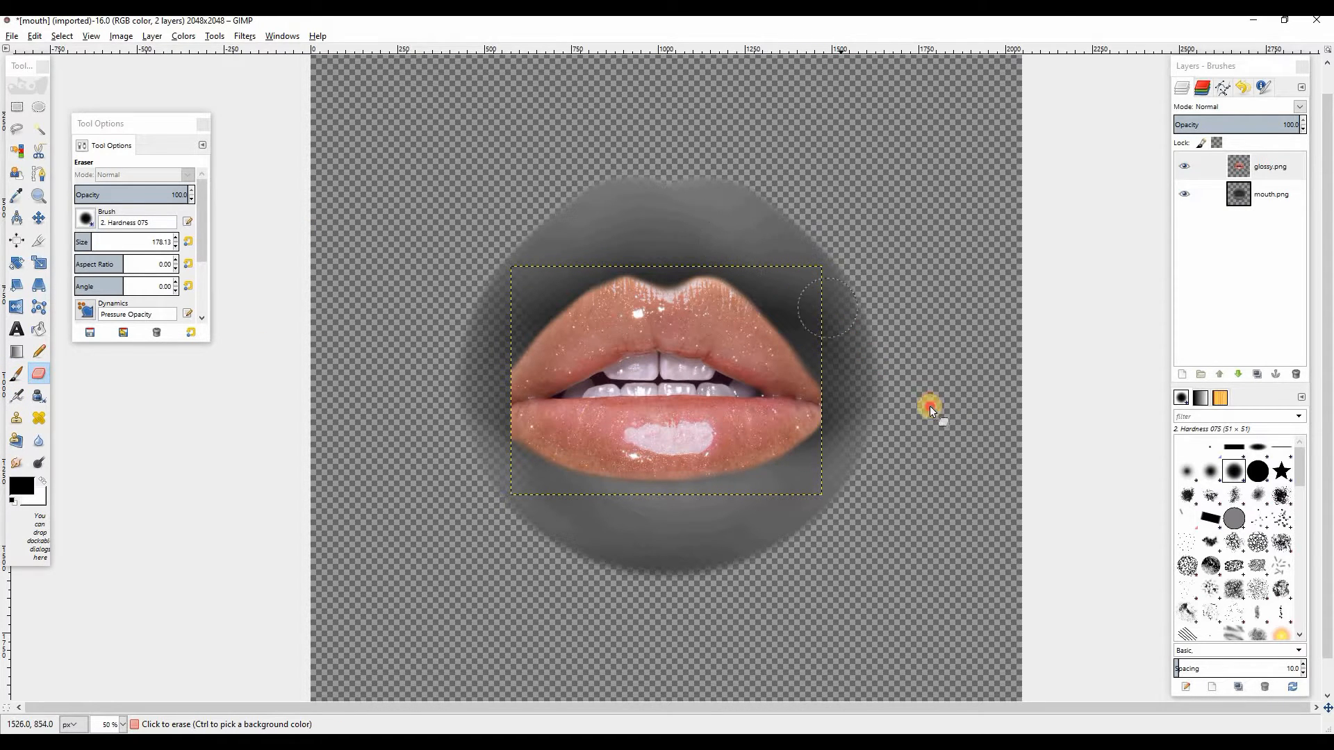
Duplicate the cleaned glossy.png layer, hide the copy, and erase the upper lip and teeth from the original.
left_click(1256, 374)
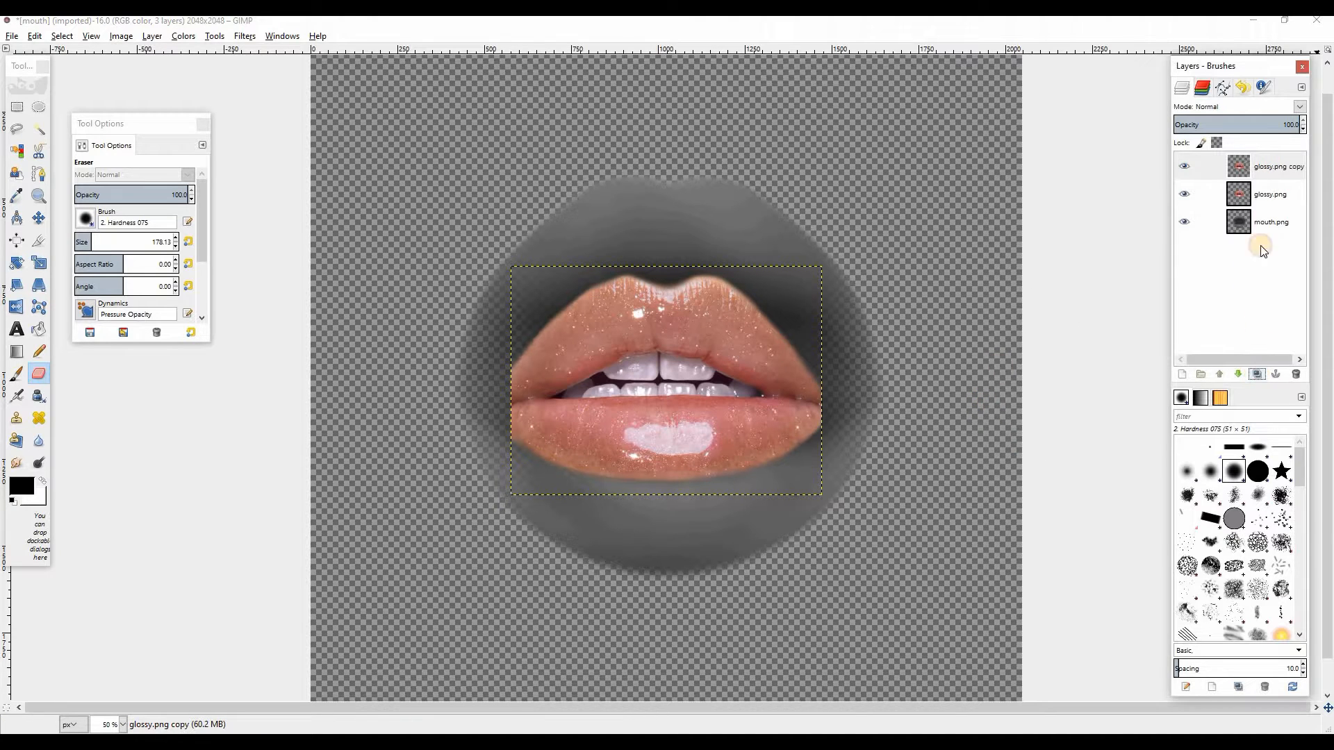
left_click(1261, 195)
left_click(40, 374)
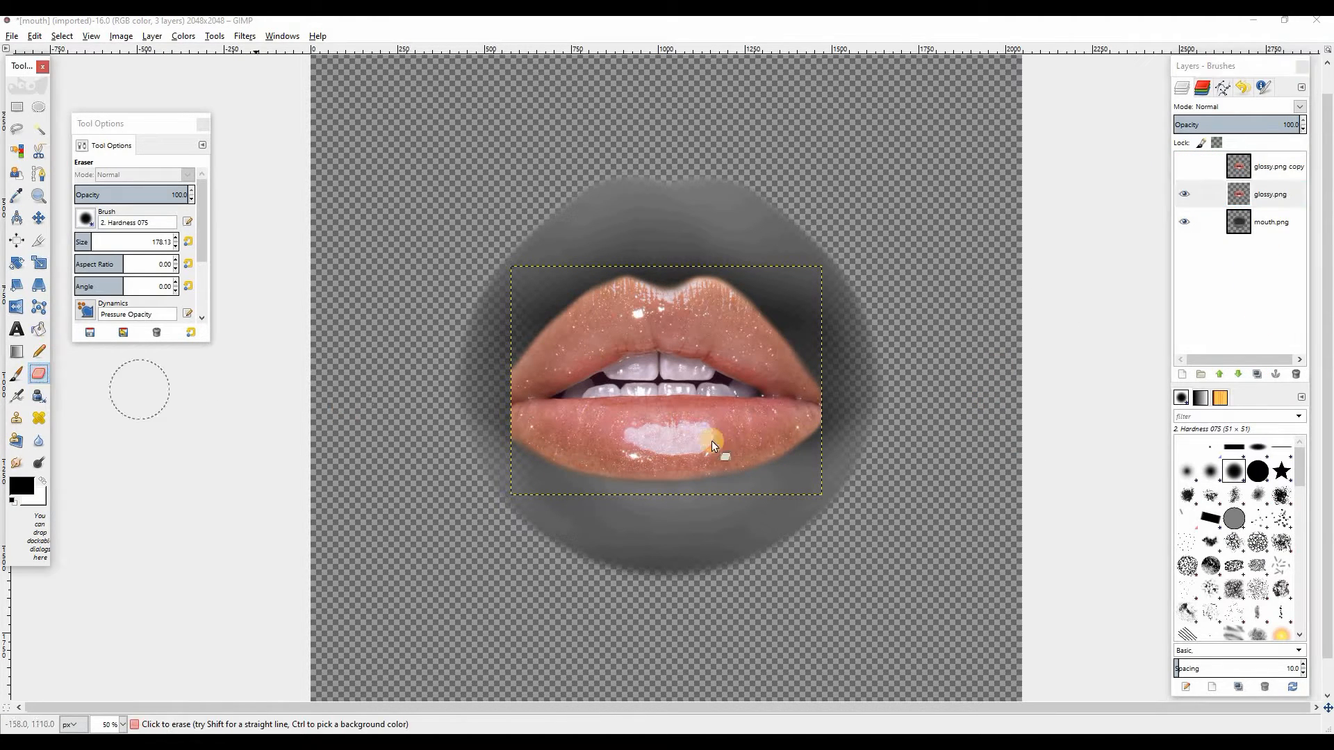
mouse_move(615, 297)
left_mouse_down()
mouse_move(519, 357)
mouse_move(715, 353)
mouse_move(514, 364)
mouse_move(806, 379)
left_mouse_up()
Erase the lower lip and teeth from the glossy.png copy layer, and make both lip layers visible together.
left_click(1184, 194)
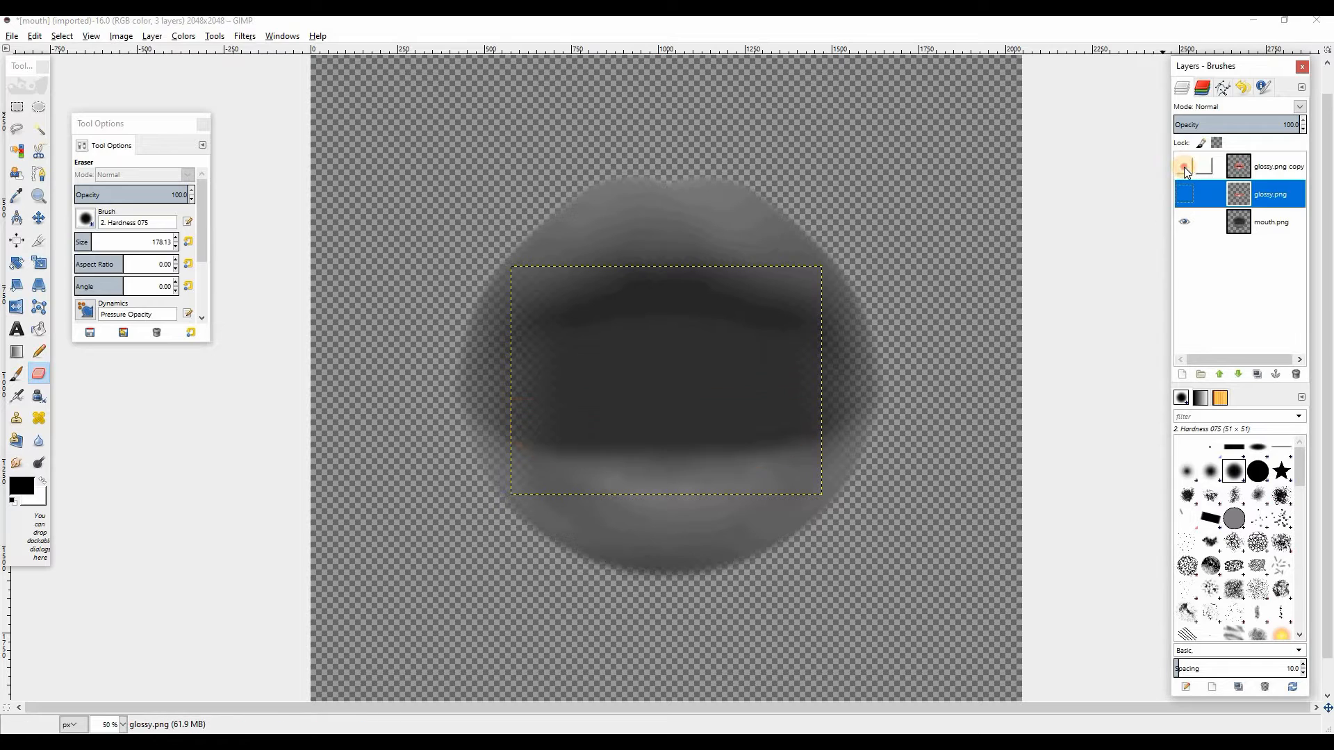
left_click(1184, 166)
mouse_move(500, 426)
left_mouse_down()
mouse_move(694, 444)
mouse_move(816, 424)
left_mouse_up()
left_click(1183, 195)
left_click(1184, 223)
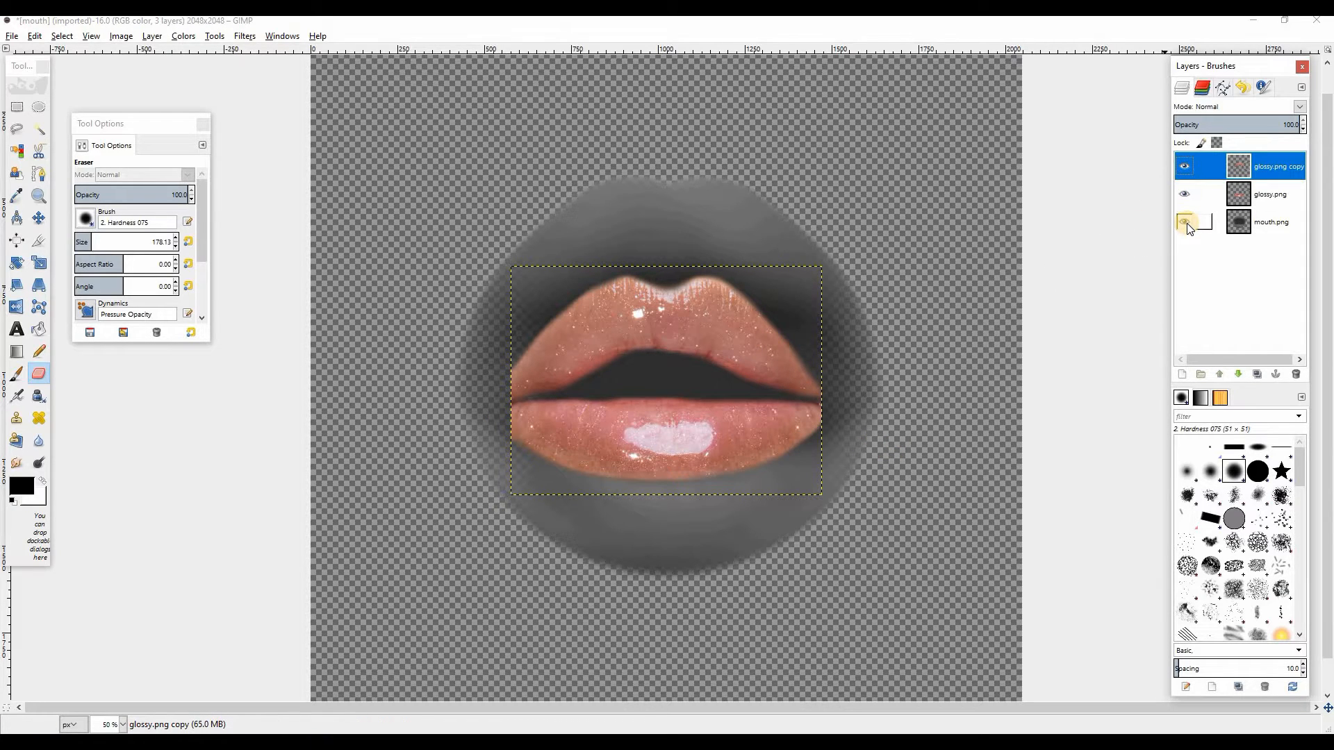
Move the upper lip up and the lower lip down over the matching lips of mouth.png, and hide both lip layers.
left_click(39, 217)
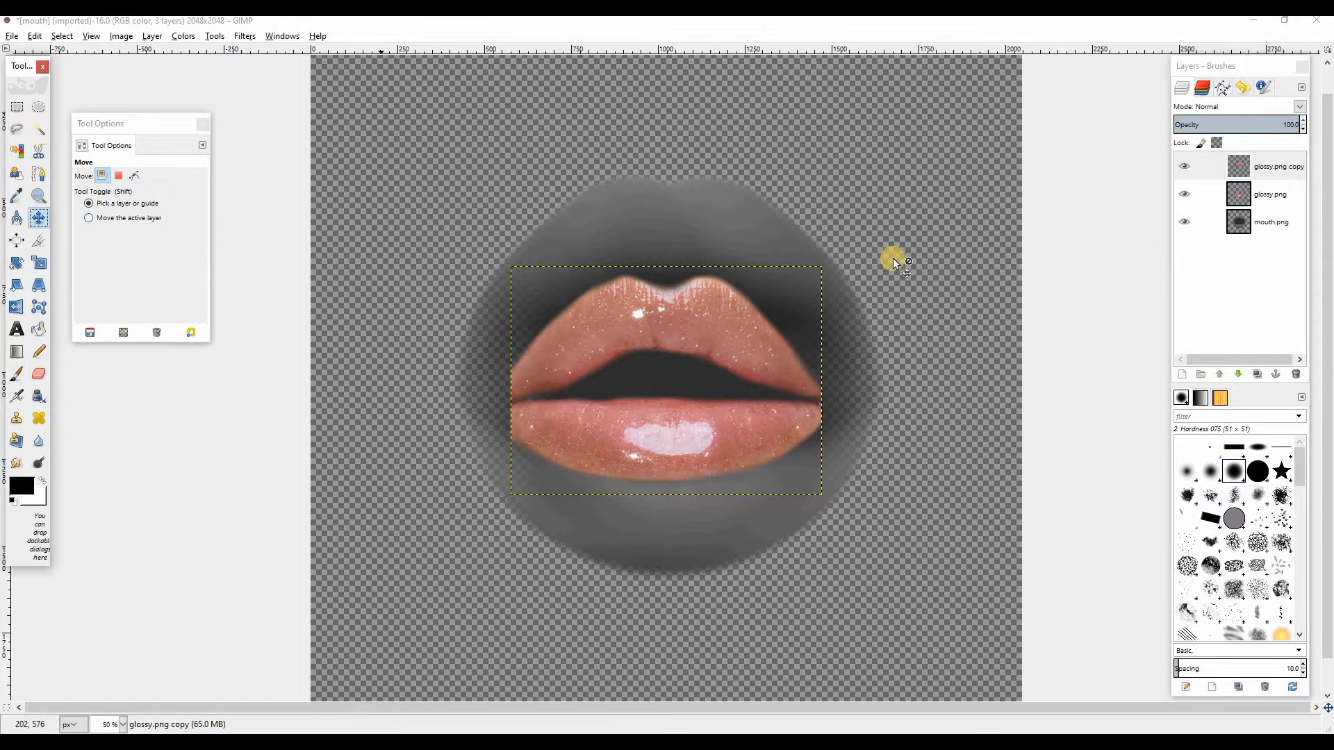
left_click_drag(720, 299, 703, 227)
left_click_drag(710, 203, 711, 200)
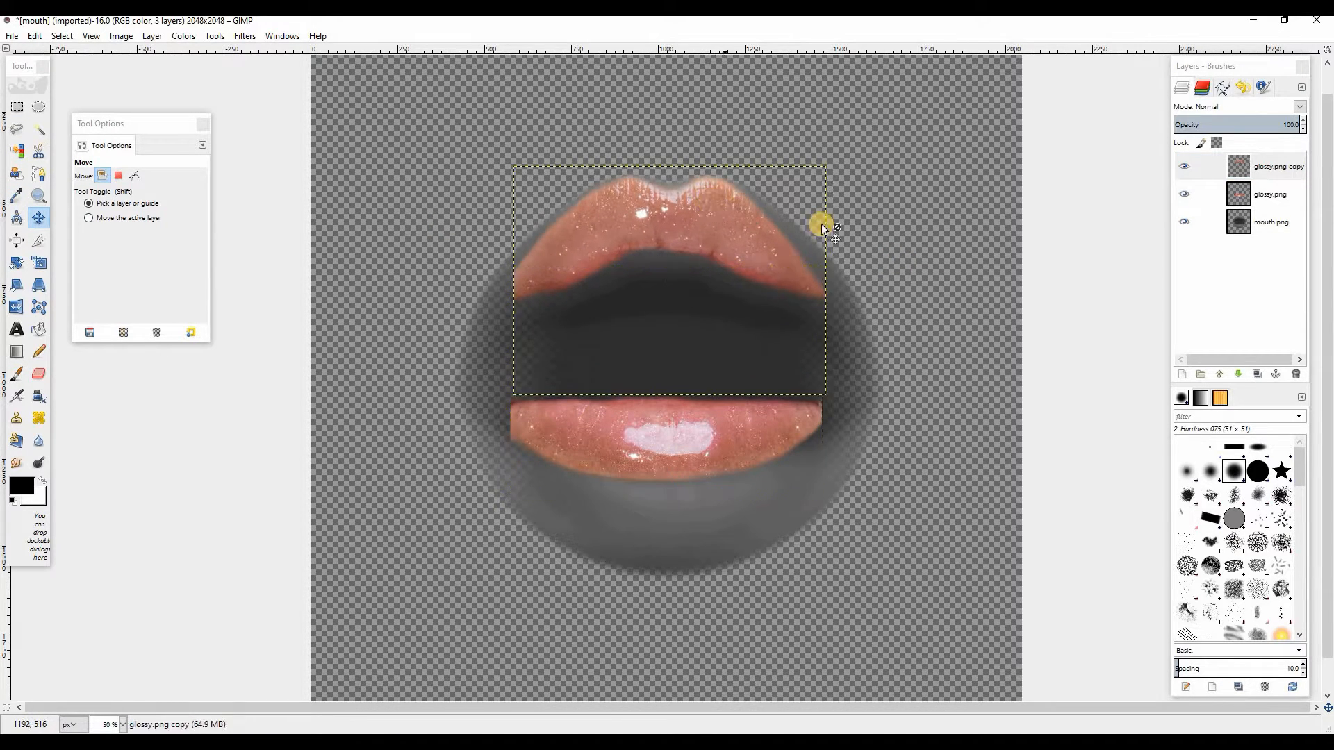
left_click_drag(668, 438, 673, 523)
left_click(696, 301)
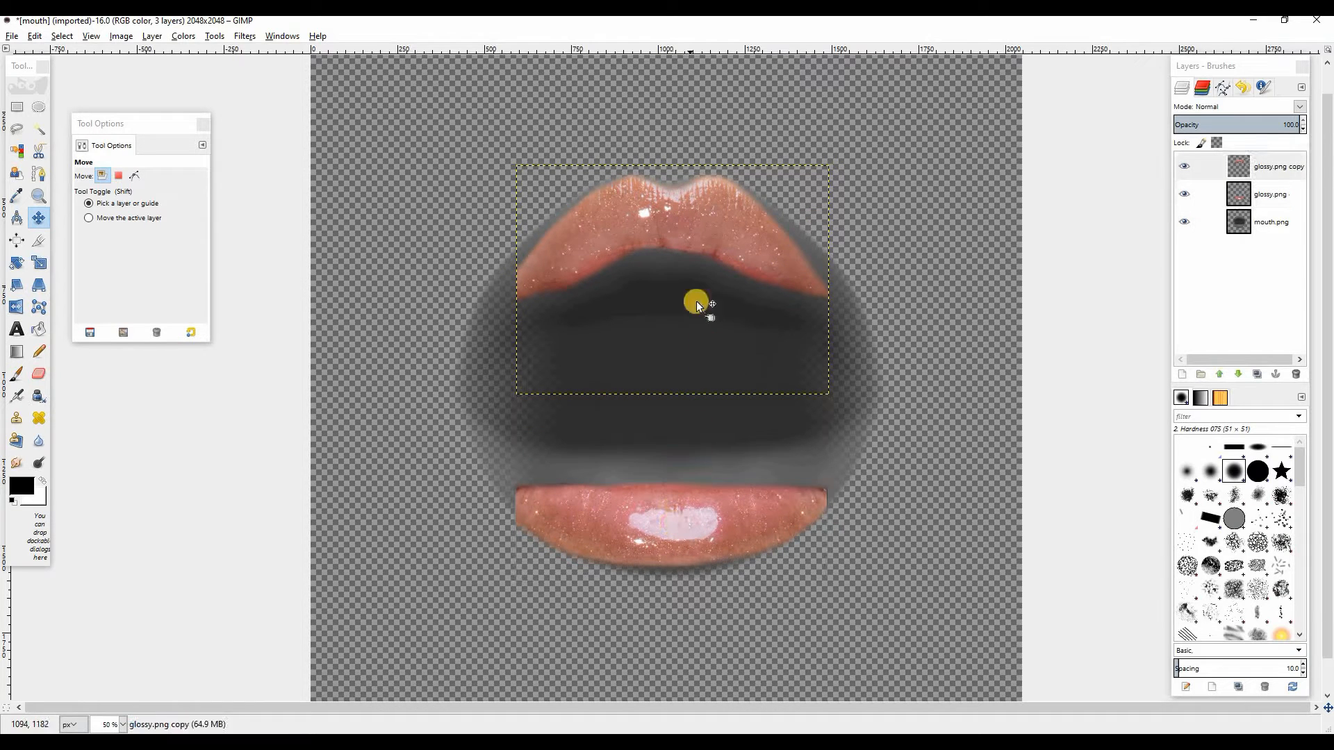
left_click(1186, 188)
left_click(1185, 173)
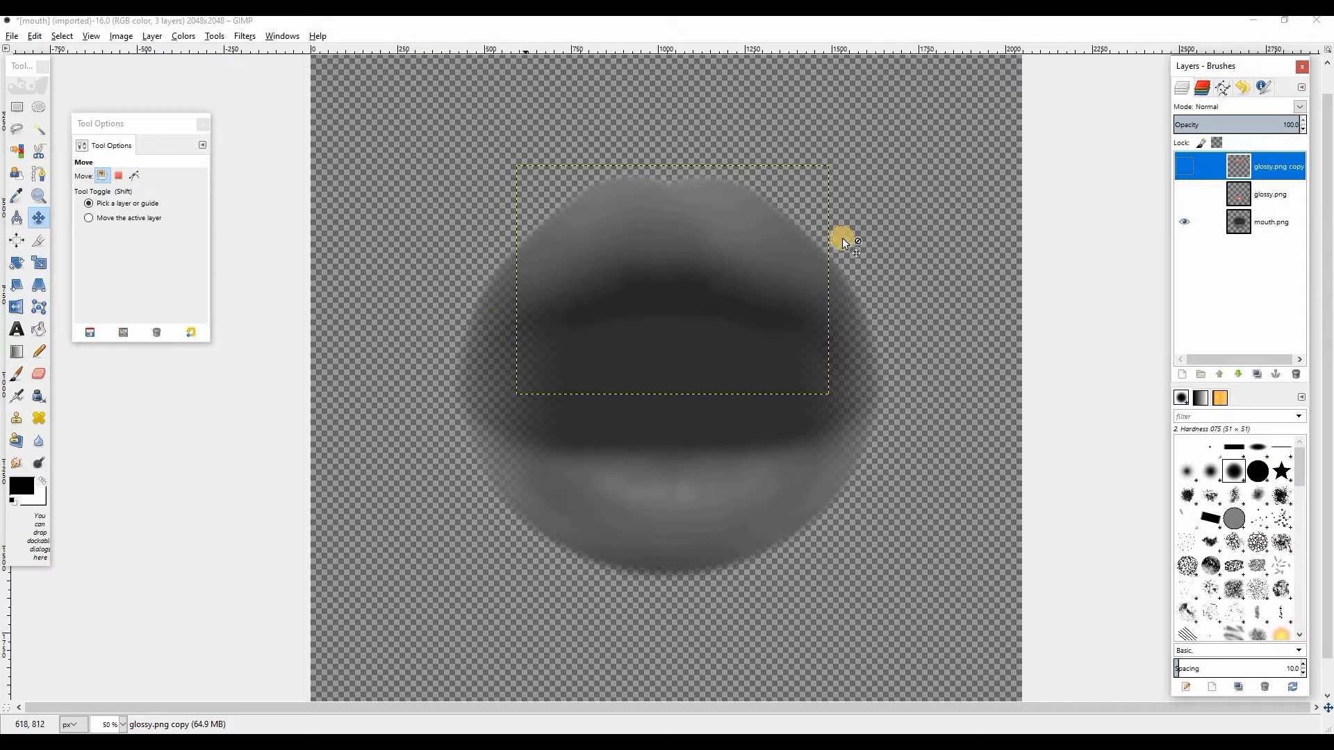
left_click(17, 373)
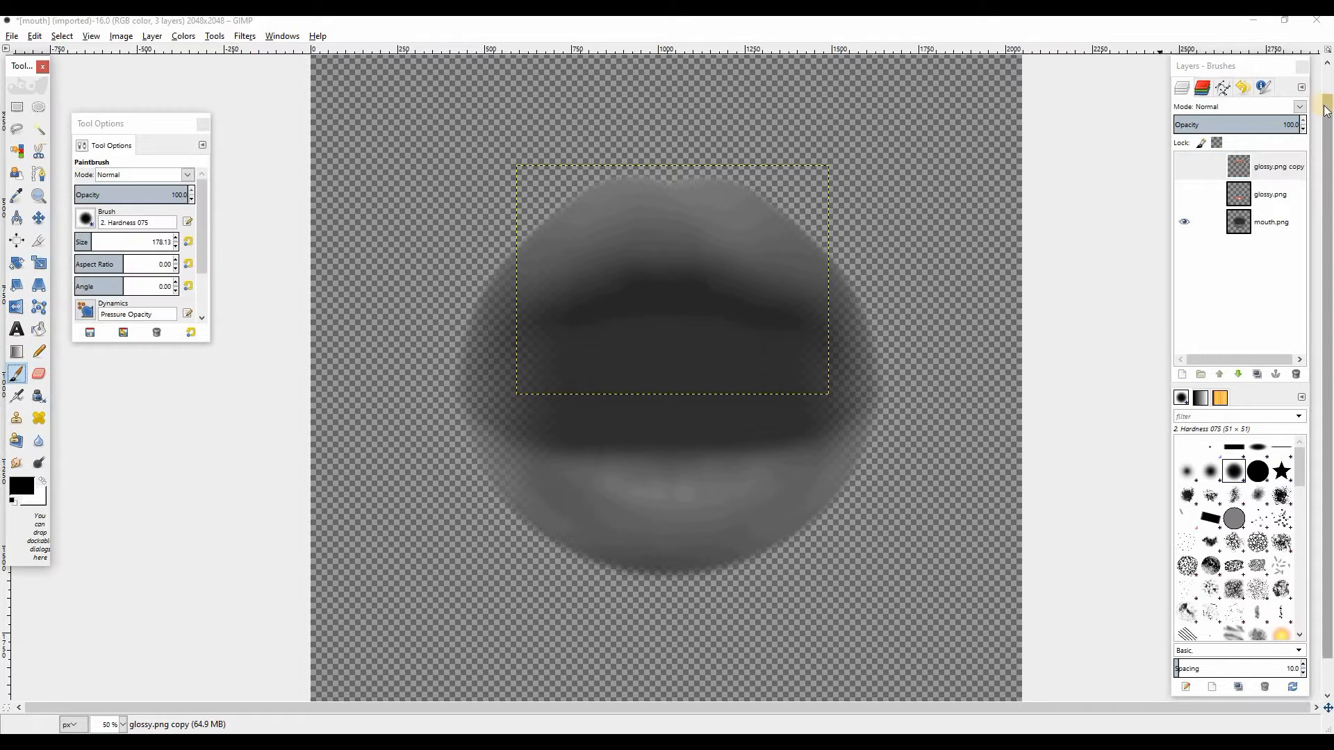
left_click(1186, 372)
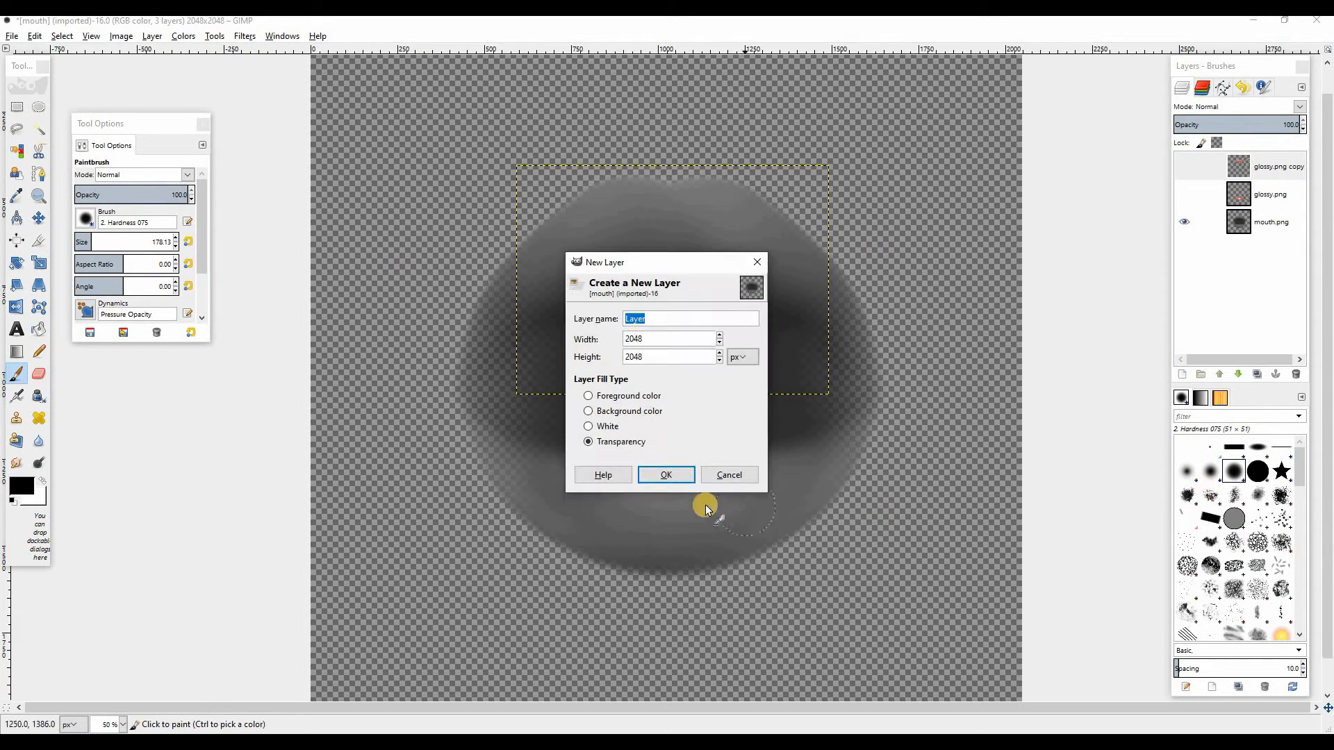
left_click(666, 475)
left_click(17, 395)
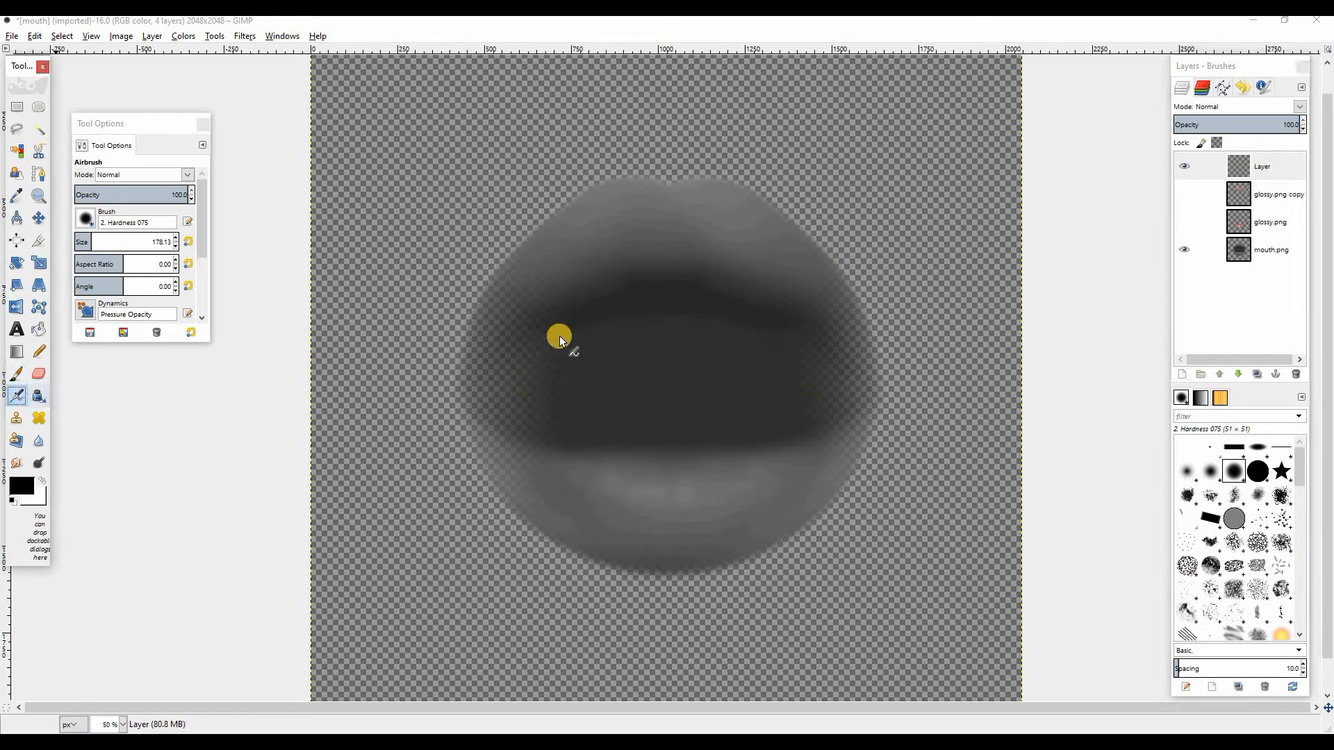
mouse_move(512, 336)
left_mouse_down()
mouse_move(634, 312)
mouse_move(796, 335)
mouse_move(848, 317)
left_mouse_up()
mouse_move(800, 232)
left_mouse_down()
mouse_move(776, 200)
mouse_move(724, 182)
left_mouse_up()
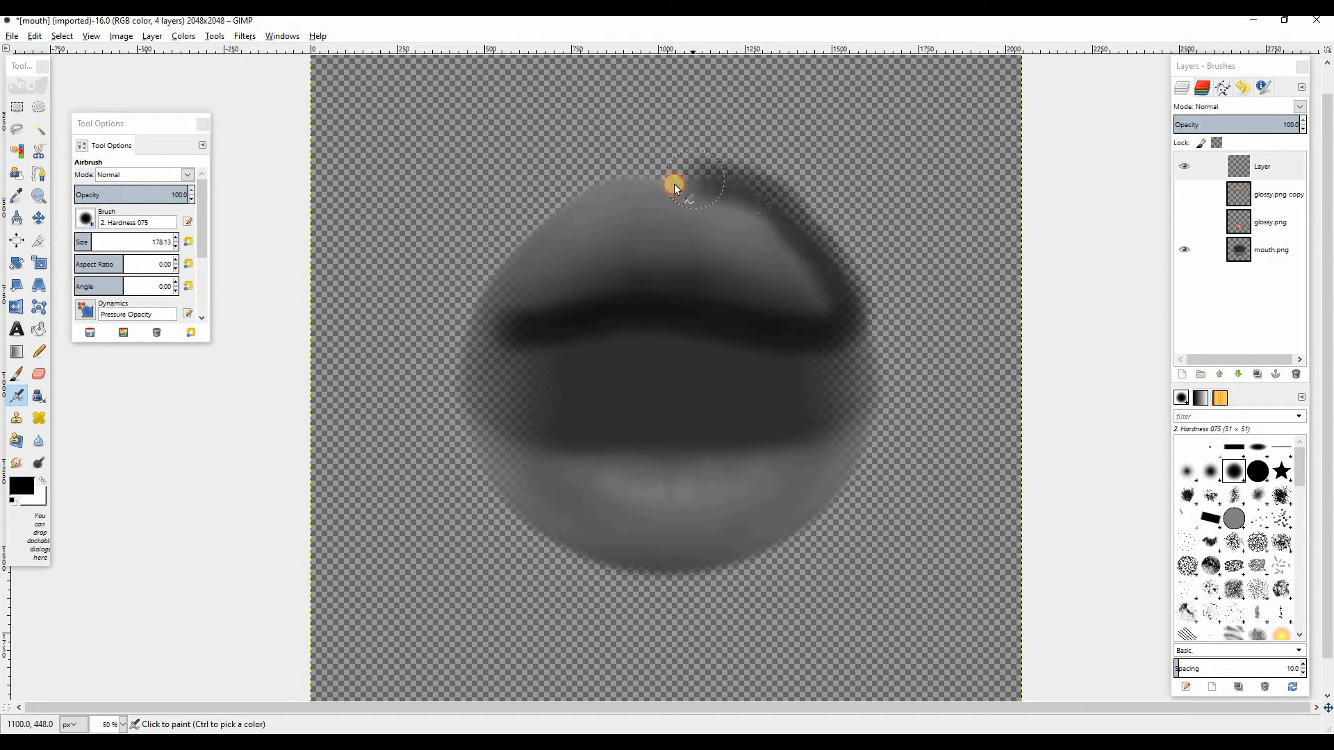
mouse_move(591, 193)
left_mouse_down()
mouse_move(531, 229)
mouse_move(490, 303)
mouse_move(514, 320)
mouse_move(534, 435)
left_mouse_up()
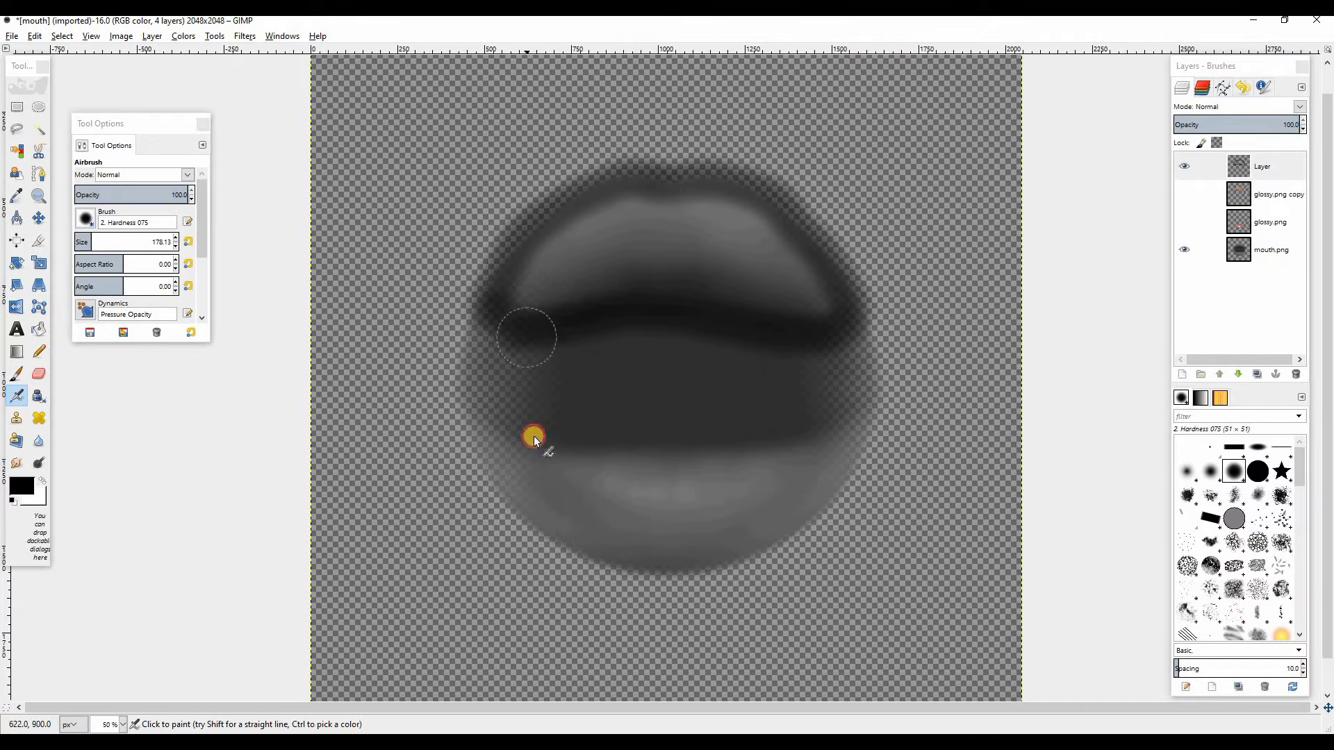
mouse_move(628, 452)
left_mouse_down()
mouse_move(872, 423)
mouse_move(830, 511)
mouse_move(691, 560)
mouse_move(577, 549)
mouse_move(515, 483)
mouse_move(514, 428)
left_mouse_up()
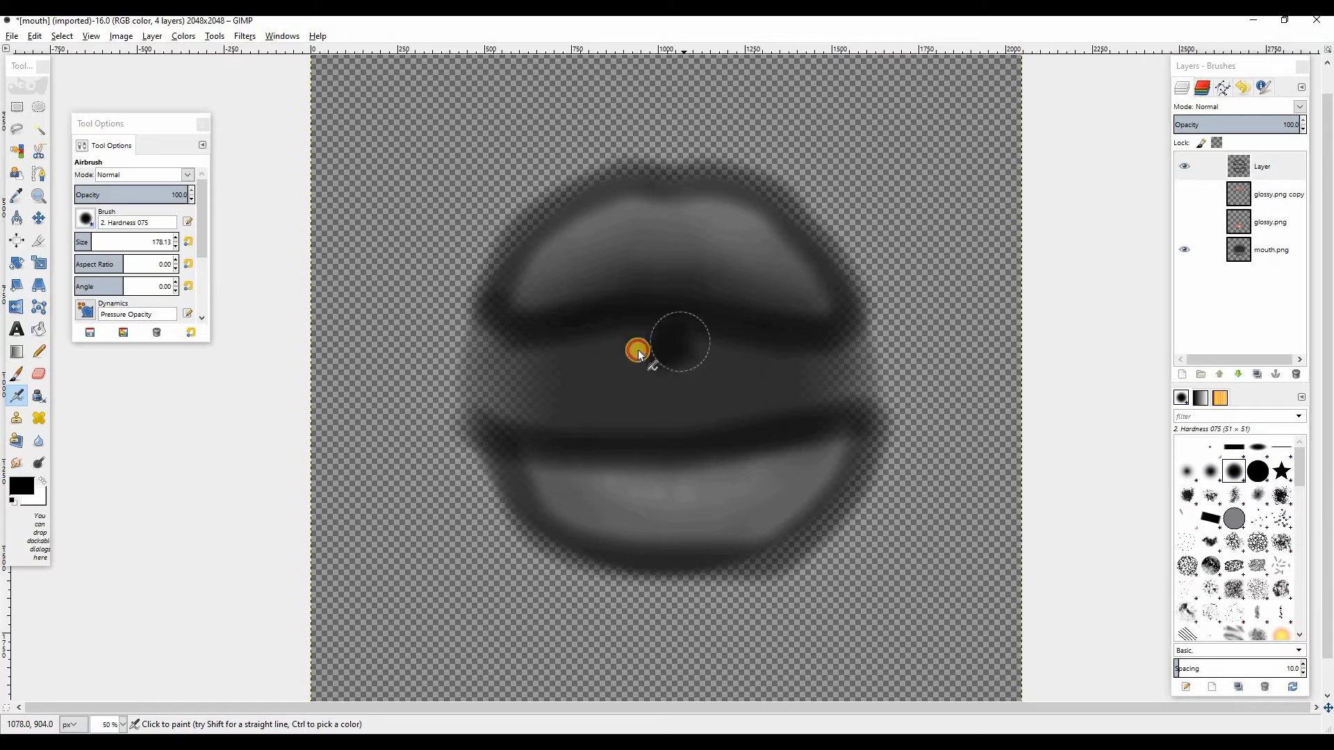
mouse_move(639, 354)
left_mouse_down()
mouse_move(683, 411)
mouse_move(690, 364)
mouse_move(665, 333)
left_mouse_up()
left_click(1296, 375)
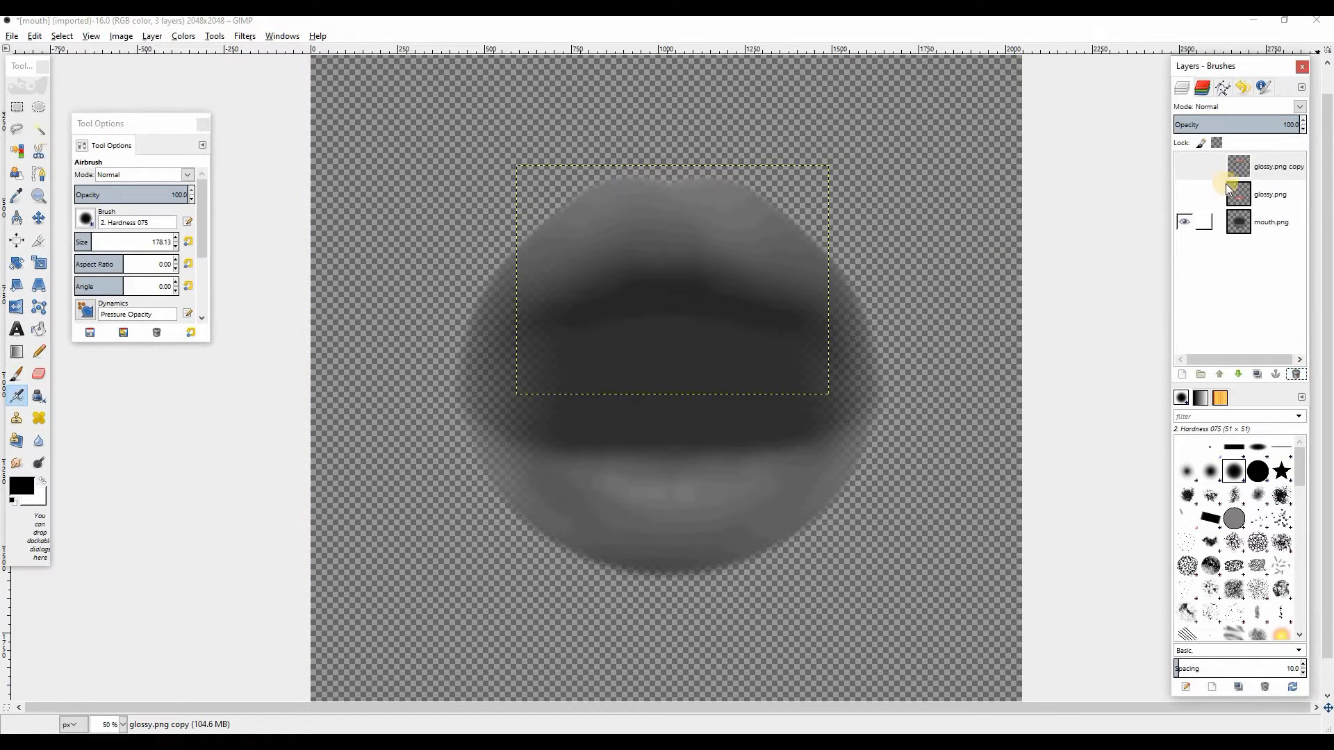
Show the glossy.png copy layer and merge a new transparent 2048 × 2048 layer down into it.
left_click(1188, 166)
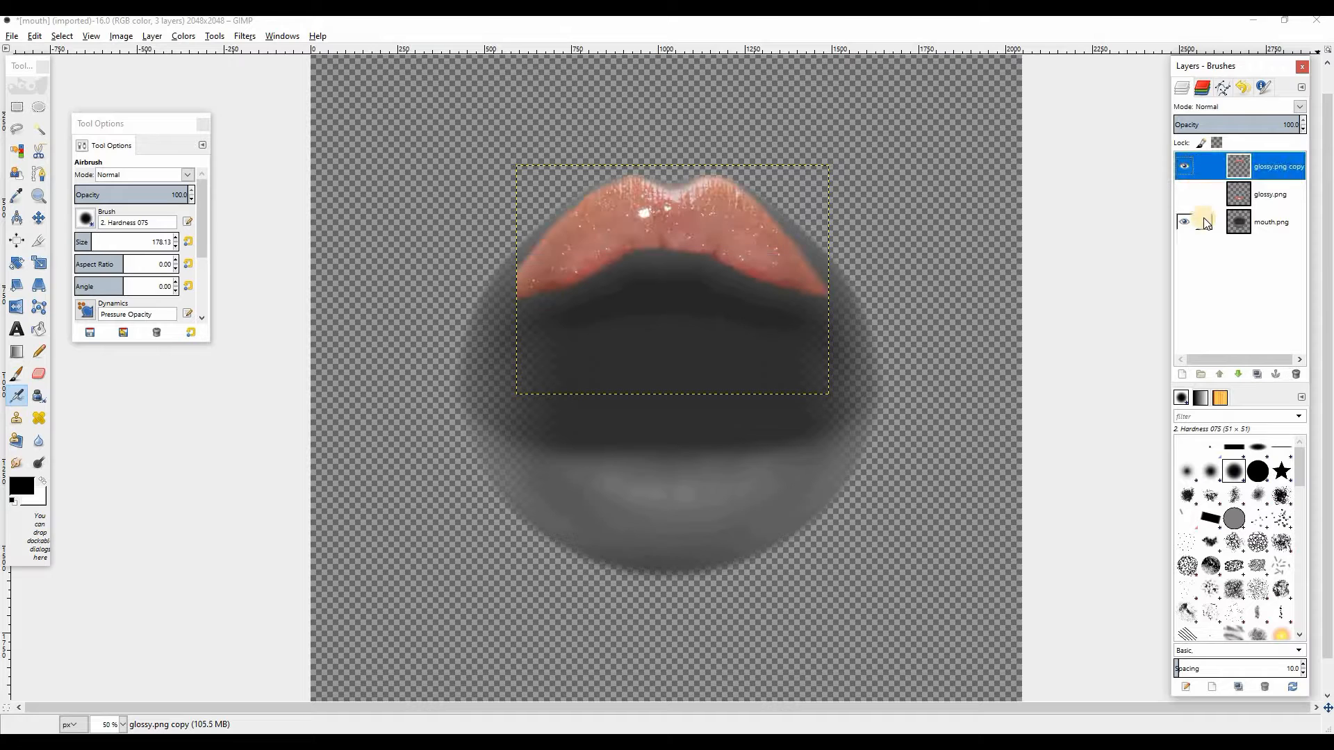
left_click(1181, 375)
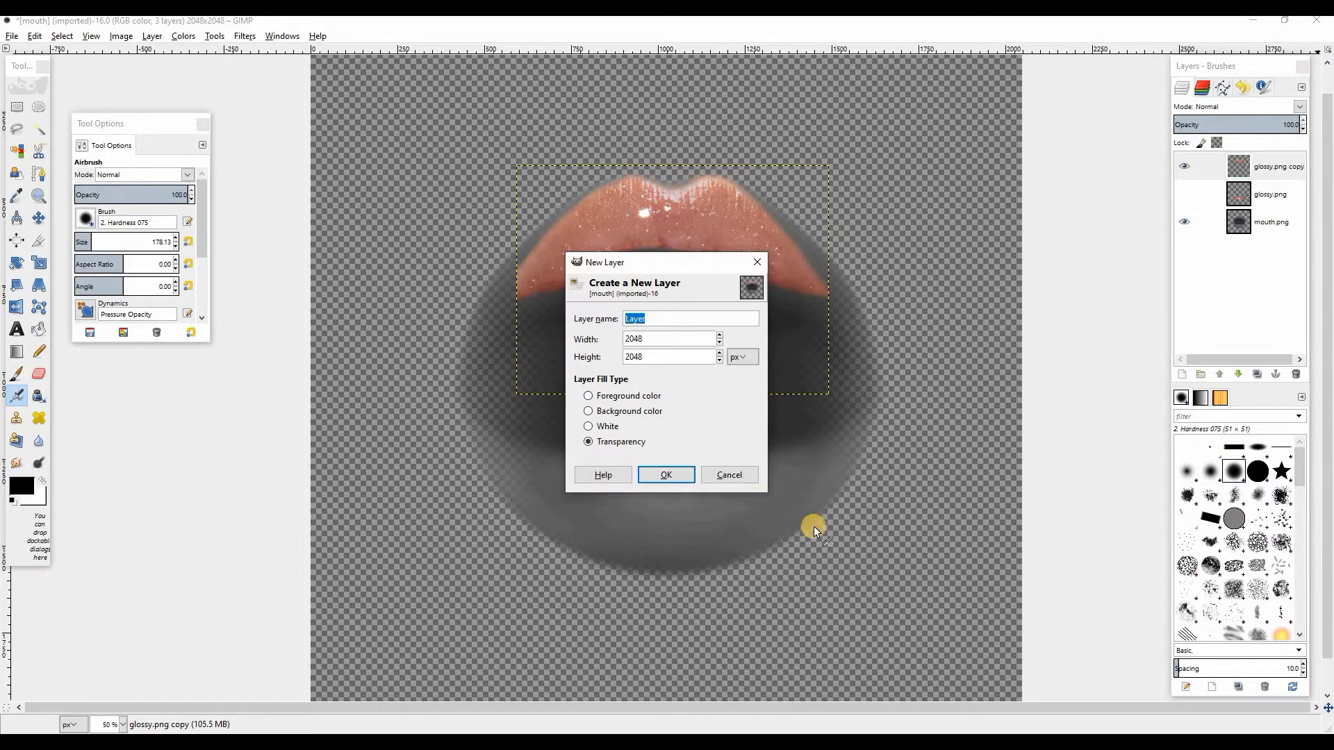
left_click(671, 475)
right_click(1254, 170)
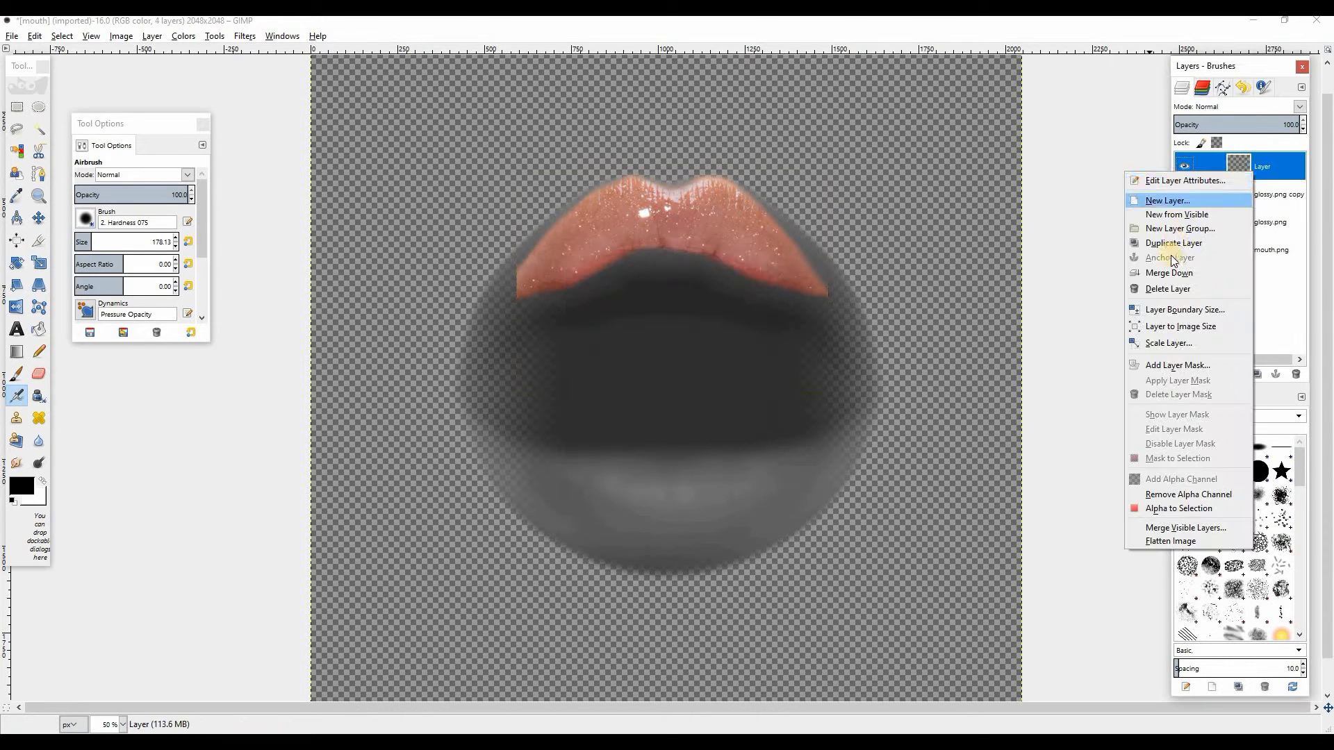
left_click(1184, 271)
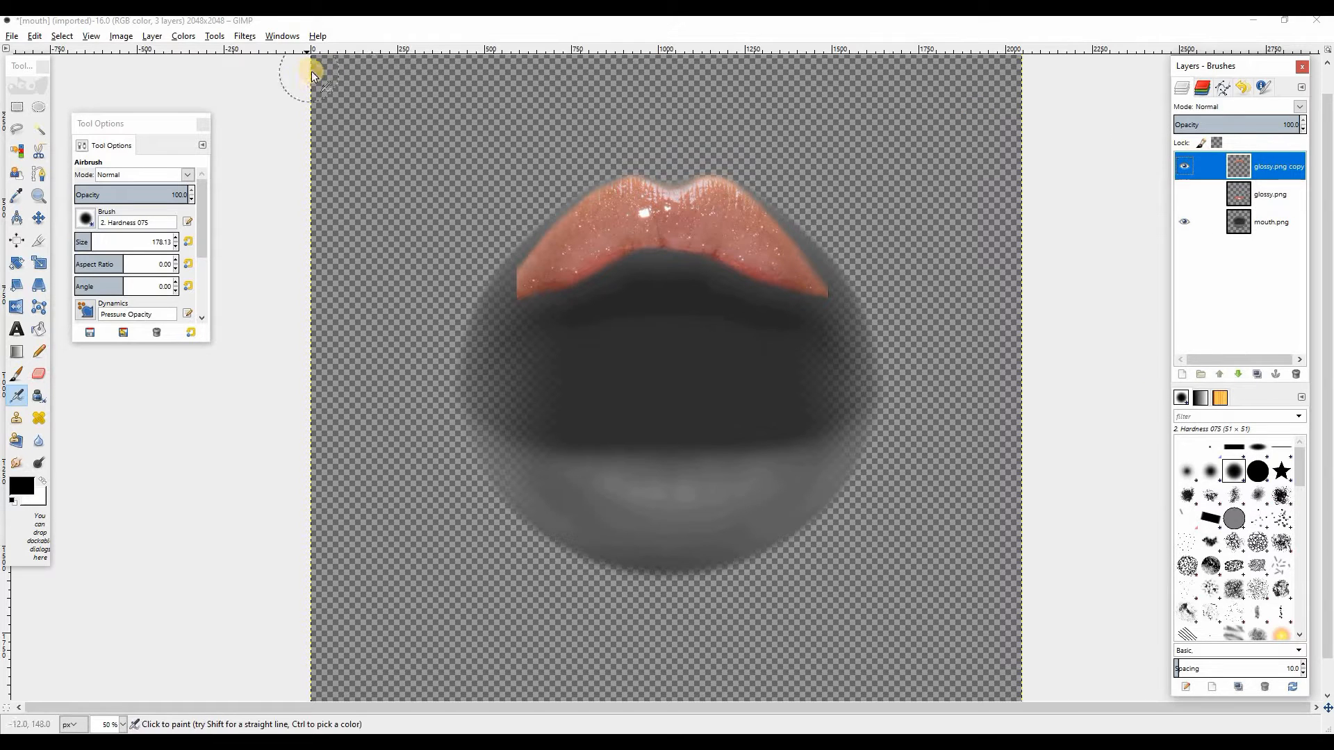
Warp the upper lip on the glossy.png copy layer with IWarp at deform radius 50, pulling both corners outward and down to fit mouth.png.
left_click(244, 36)
mouse_move(273, 128)
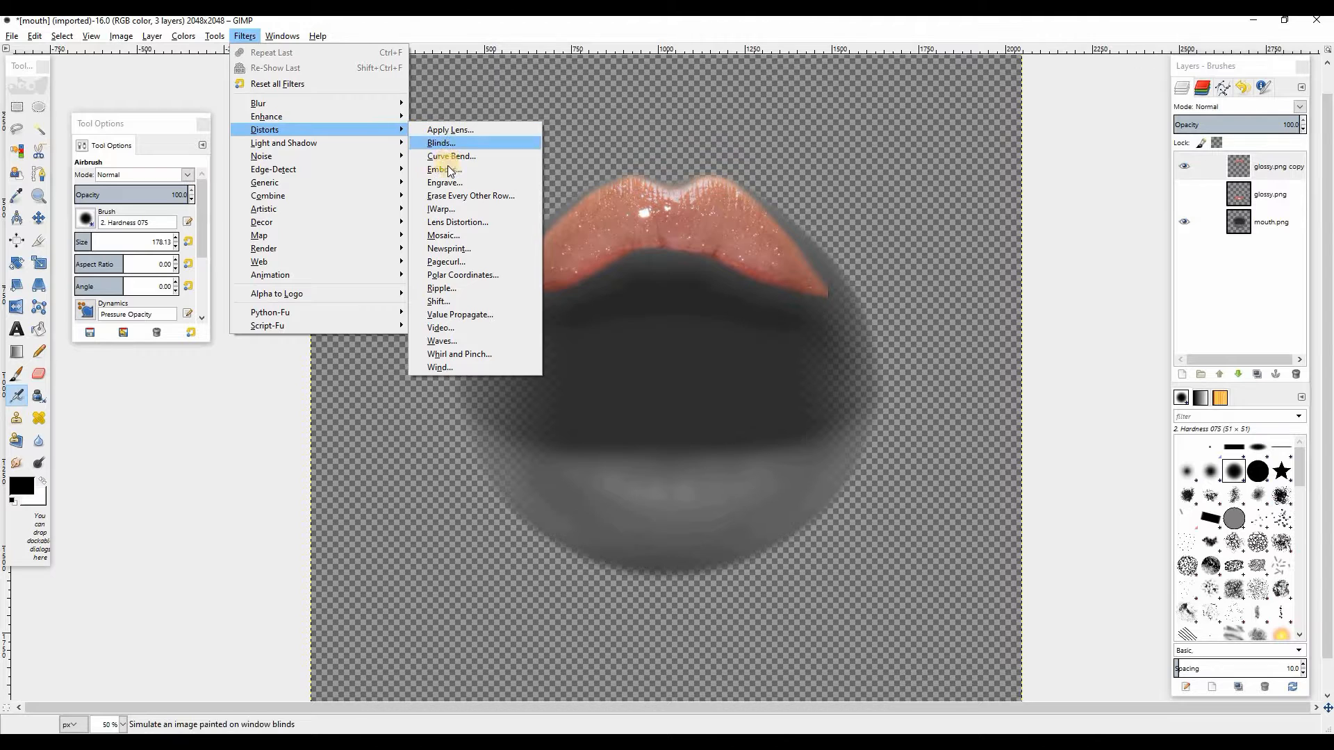
left_click(515, 209)
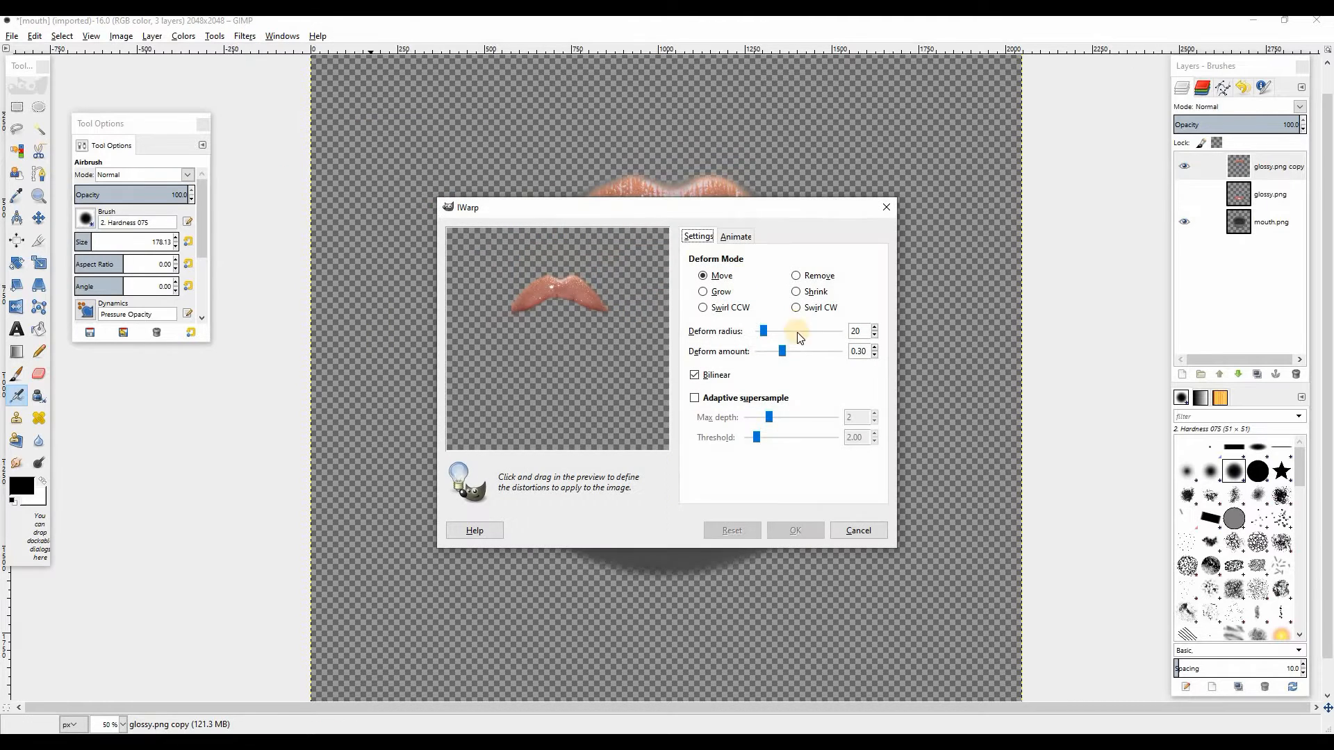
left_click_drag(766, 330, 770, 331)
left_click_drag(697, 207, 716, 349)
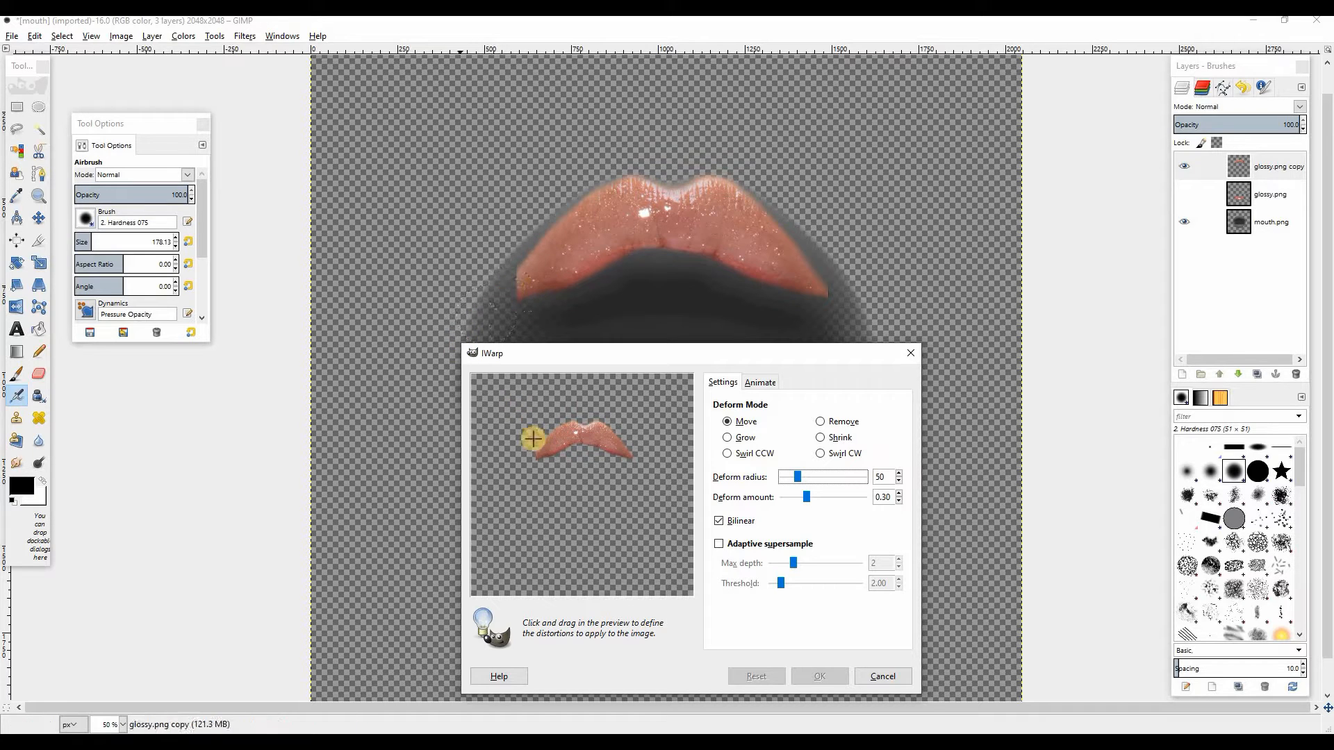
left_click_drag(537, 458, 514, 471)
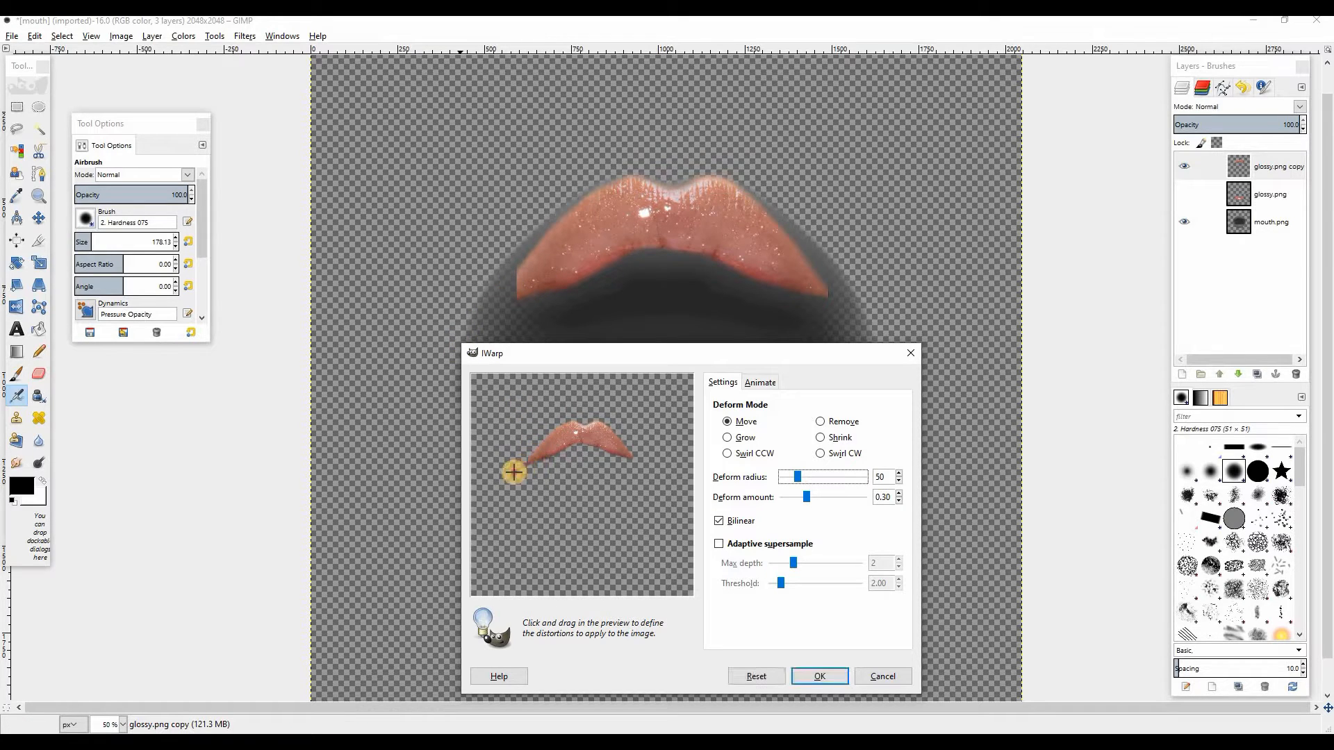
mouse_move(629, 450)
left_mouse_down()
mouse_move(655, 465)
mouse_move(631, 447)
mouse_move(642, 464)
left_mouse_up()
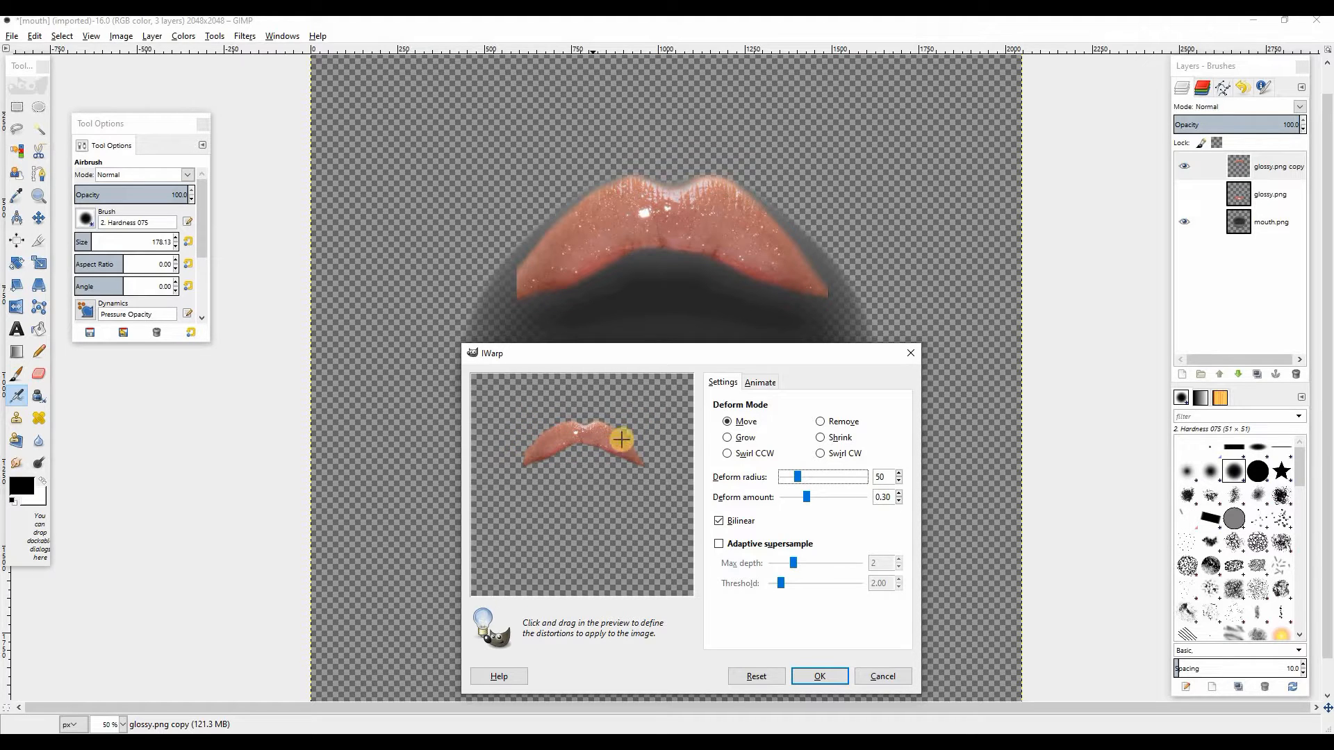
left_click_drag(638, 432, 641, 458)
left_click(538, 457)
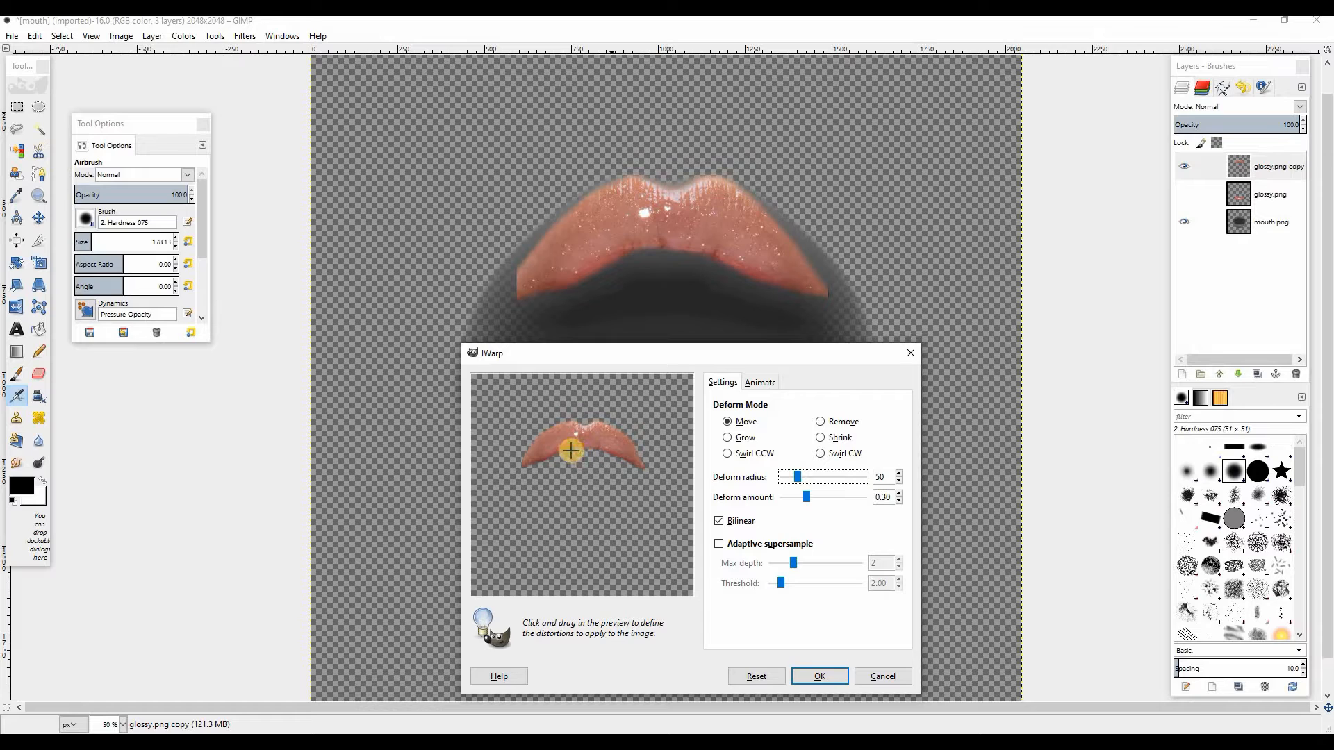
left_click_drag(571, 452, 595, 452)
left_click(820, 676)
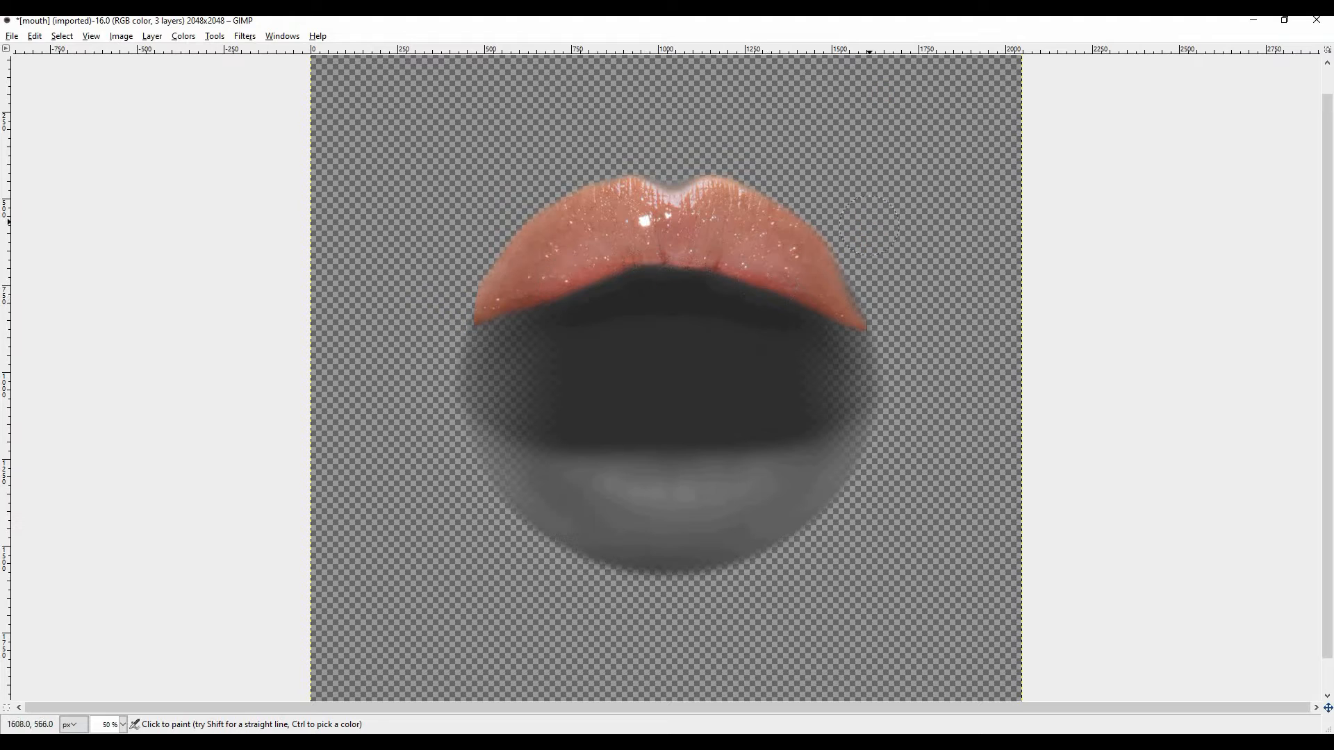
Check the upper lip's fit over mouth.png by lowering the glossy.png copy layer's opacity to about 60 and restoring it to 100.
key("Tab")
left_click_drag(1228, 127, 1166, 136)
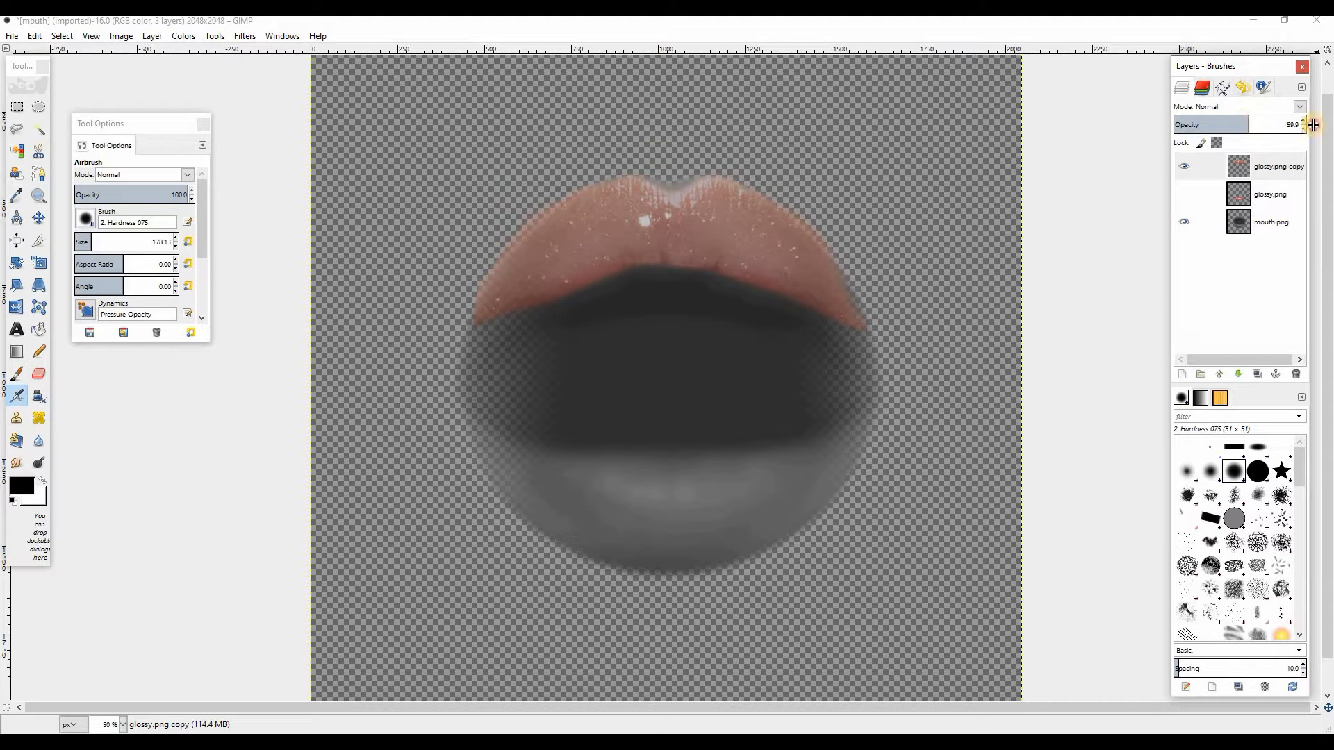
left_click_drag(1248, 127, 1320, 115)
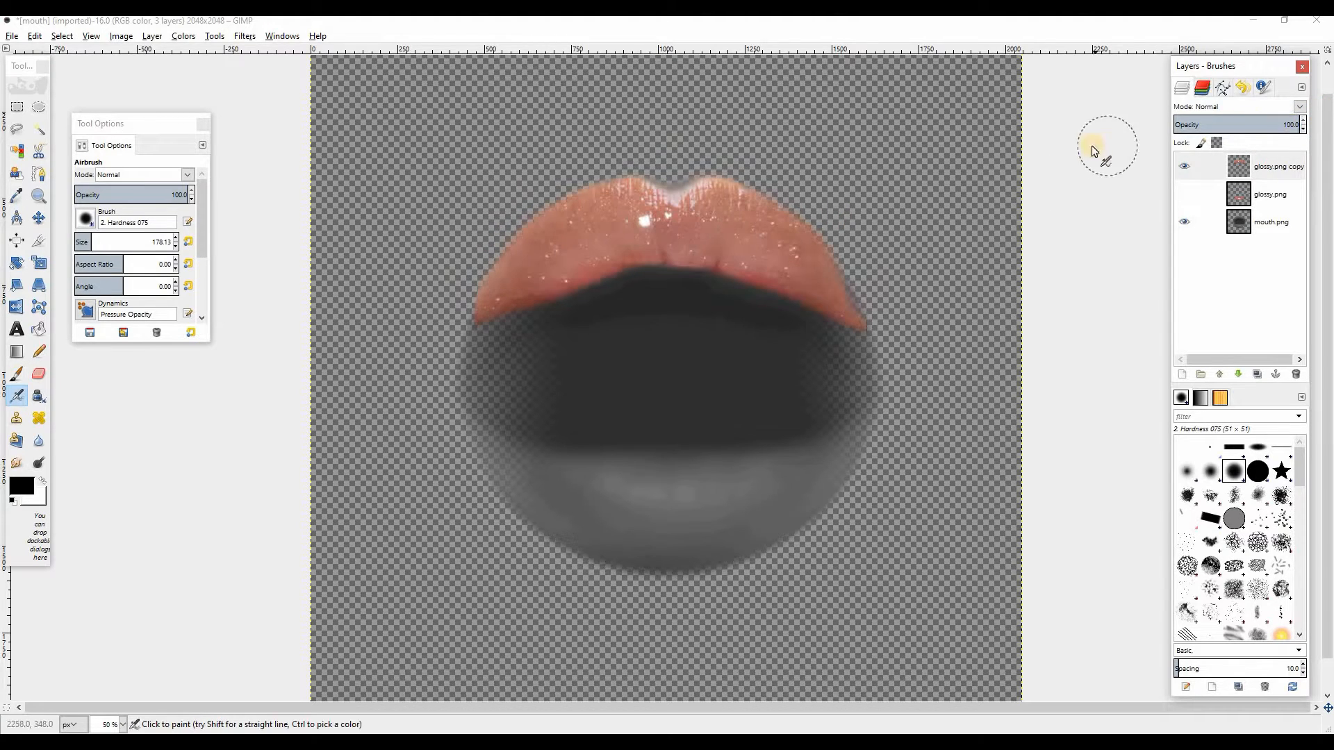
Show the glossy.png layer and merge a new transparent 2048 × 2048 layer down into it.
left_click(1209, 196)
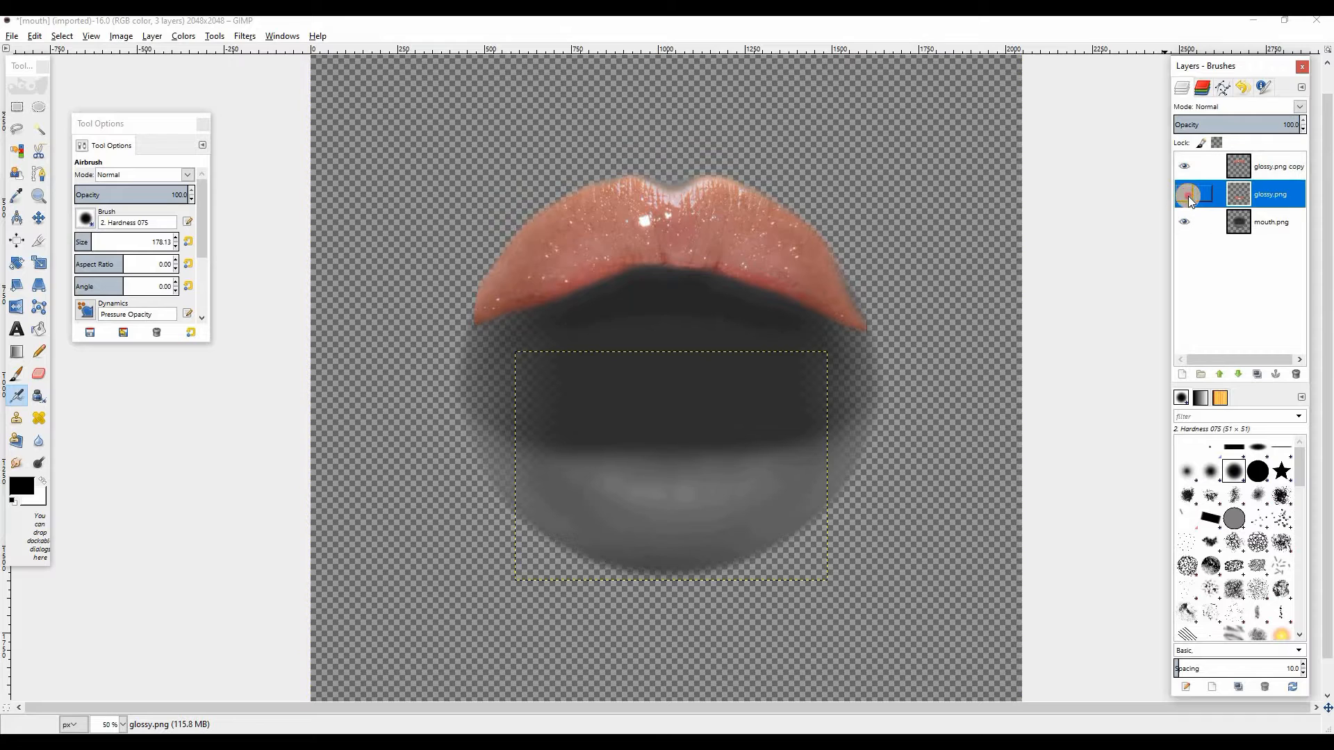
left_click(1184, 194)
left_click(1181, 374)
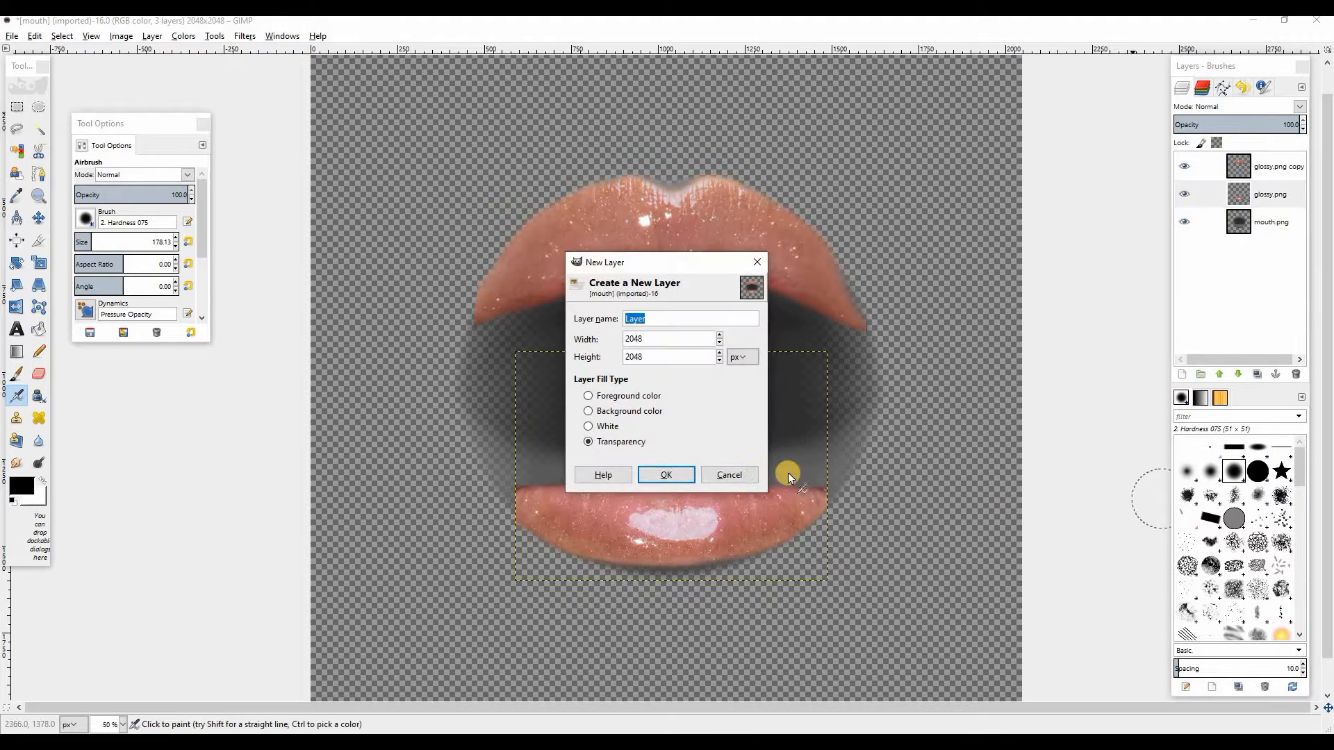
left_click(670, 473)
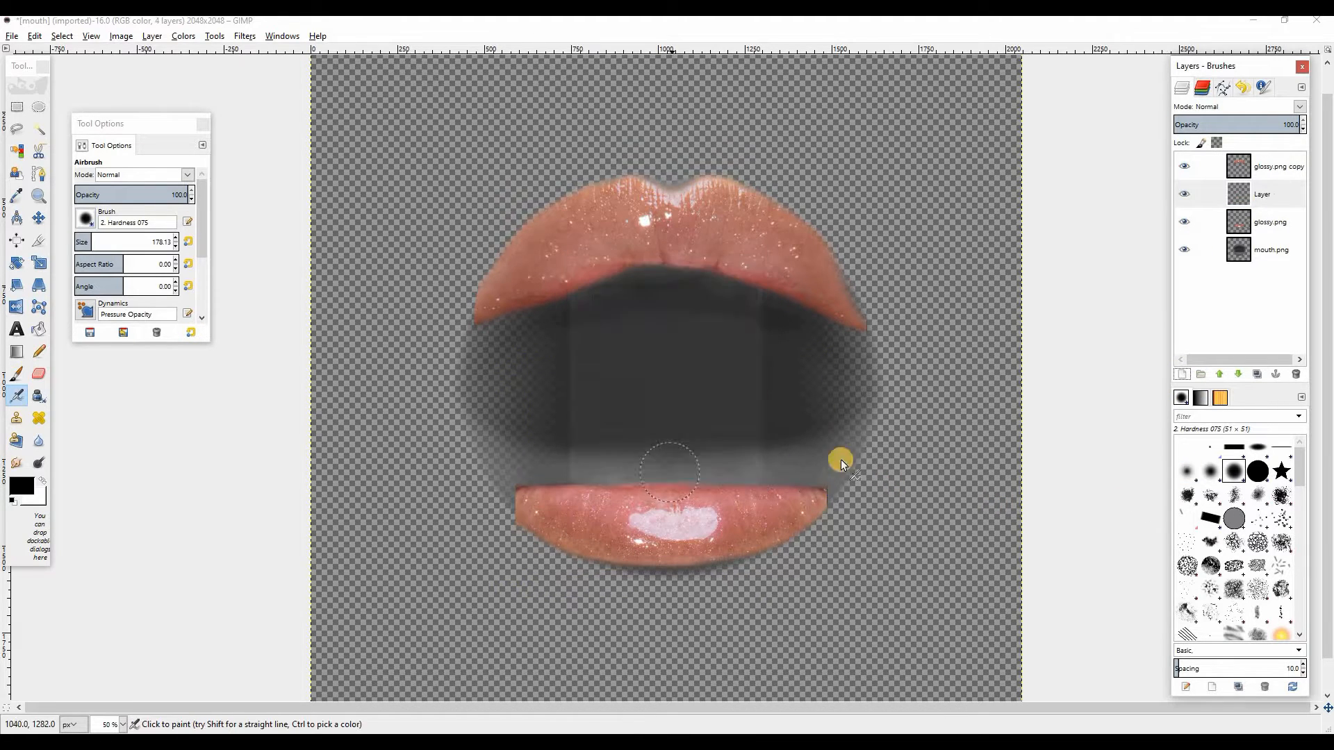
right_click(1260, 183)
left_click(1161, 284)
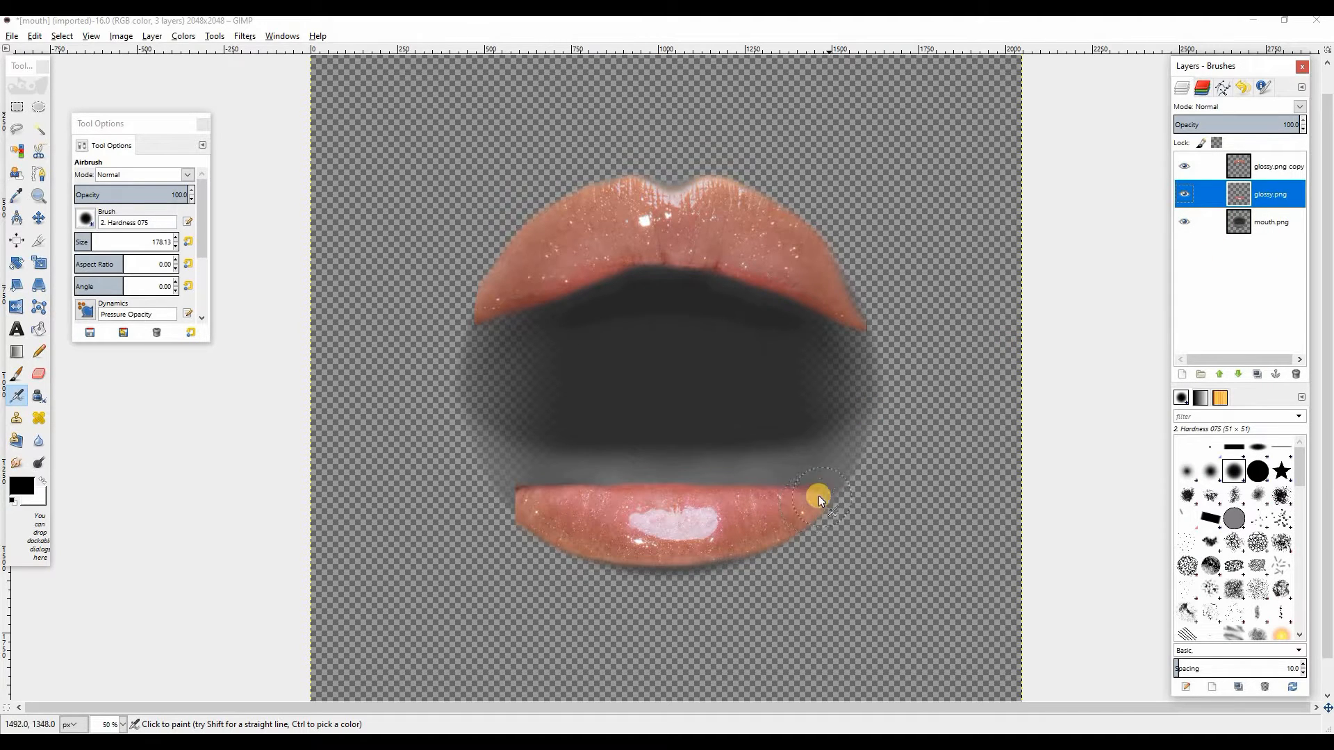
Warp the lower lip on the glossy.png layer with IWarp in Move mode, pulling its upper edge and both corners up and outward.
left_click(244, 42)
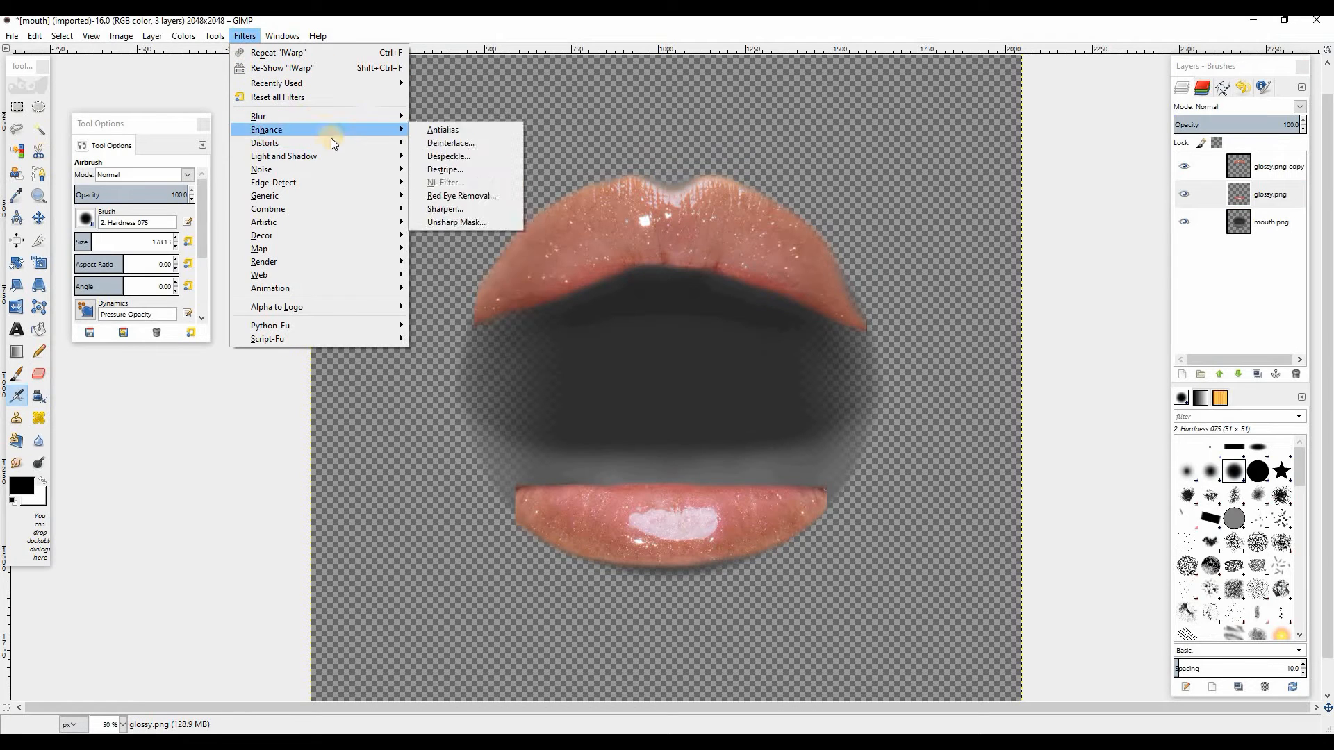
mouse_move(402, 154)
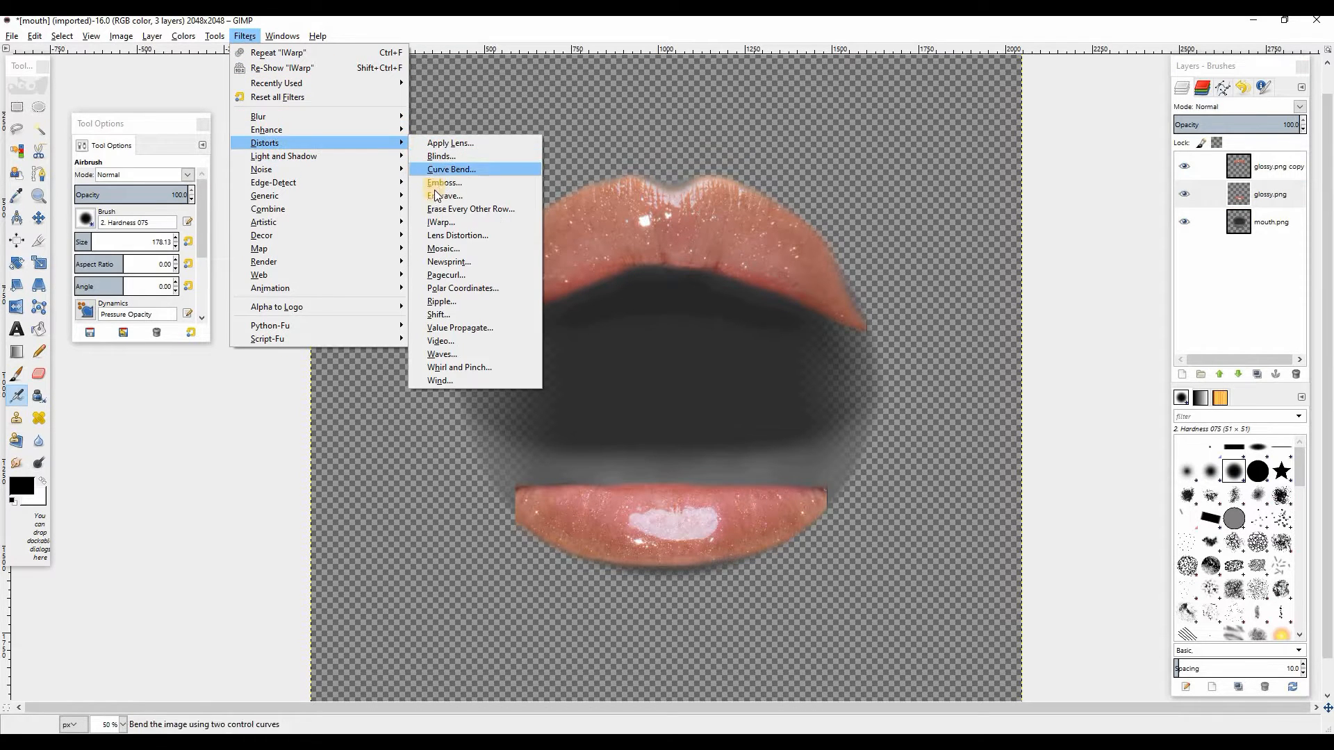
left_click(451, 223)
left_click_drag(653, 201, 667, 40)
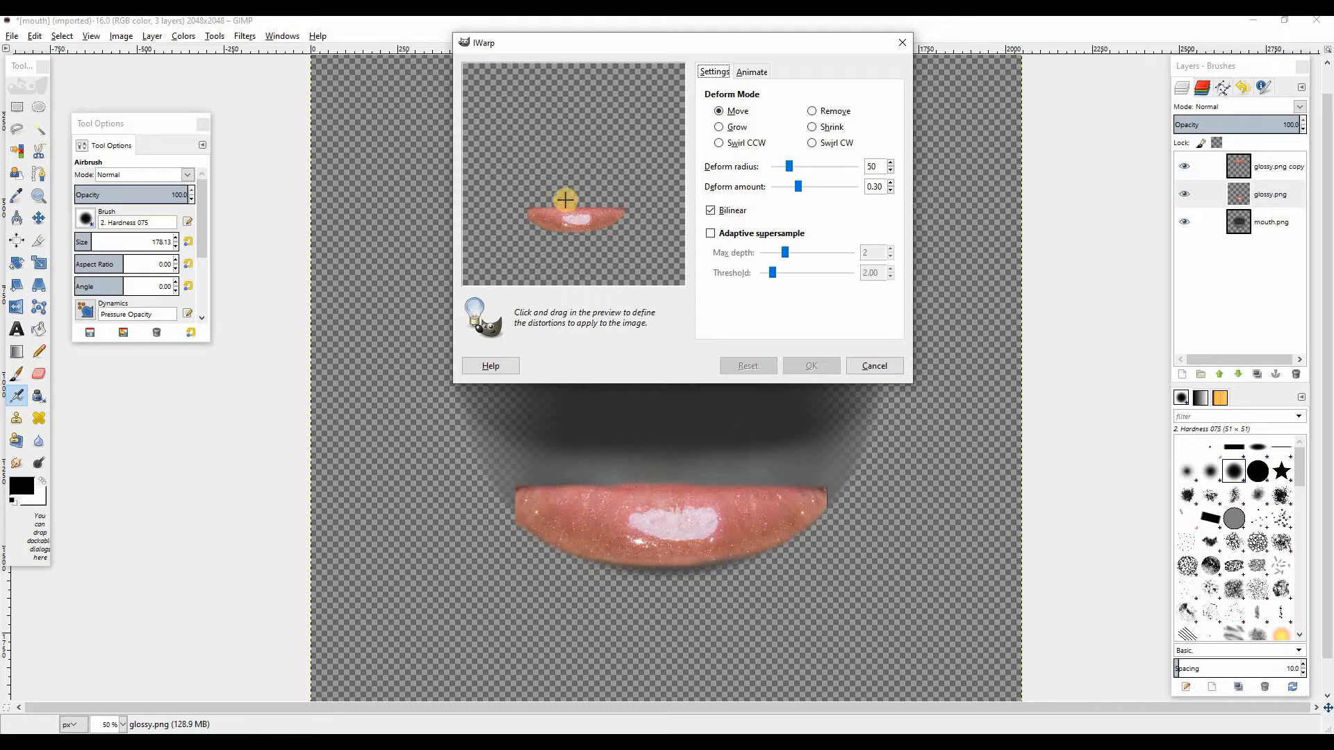
left_click_drag(605, 217, 618, 207)
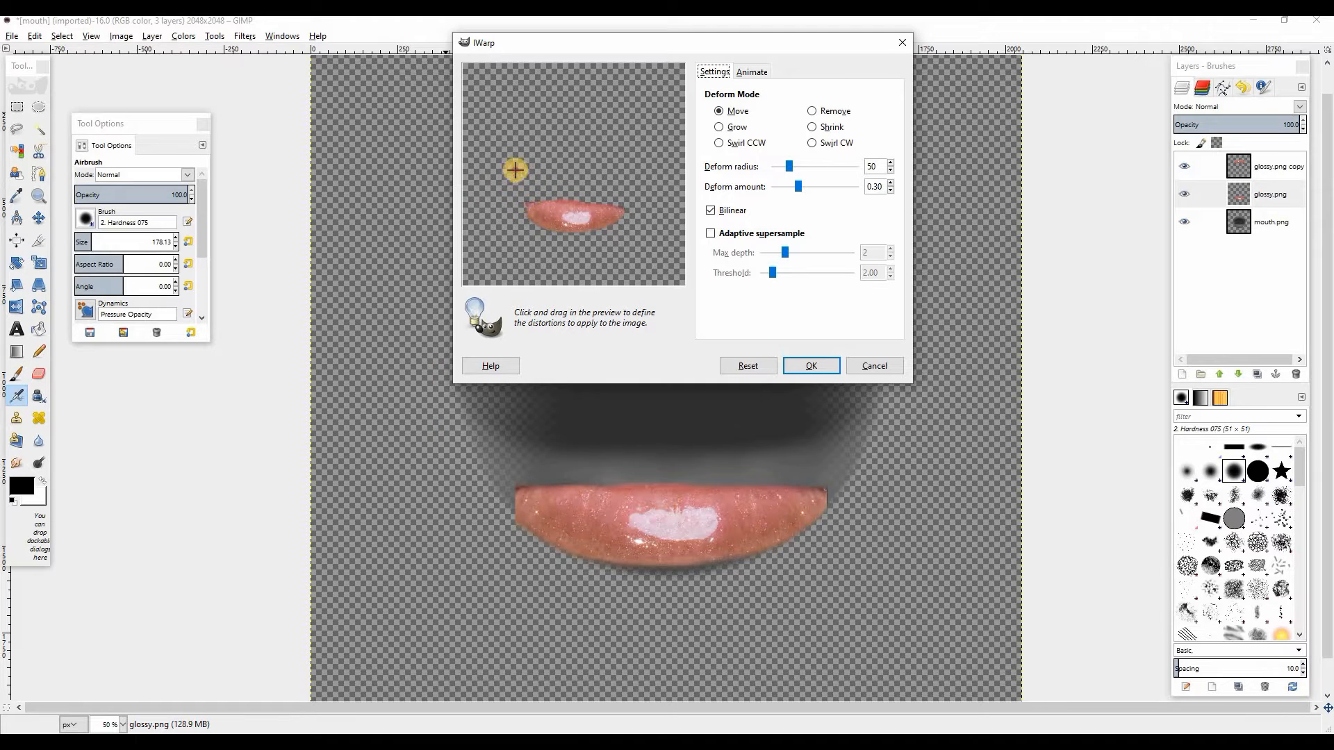
left_click_drag(521, 208, 510, 173)
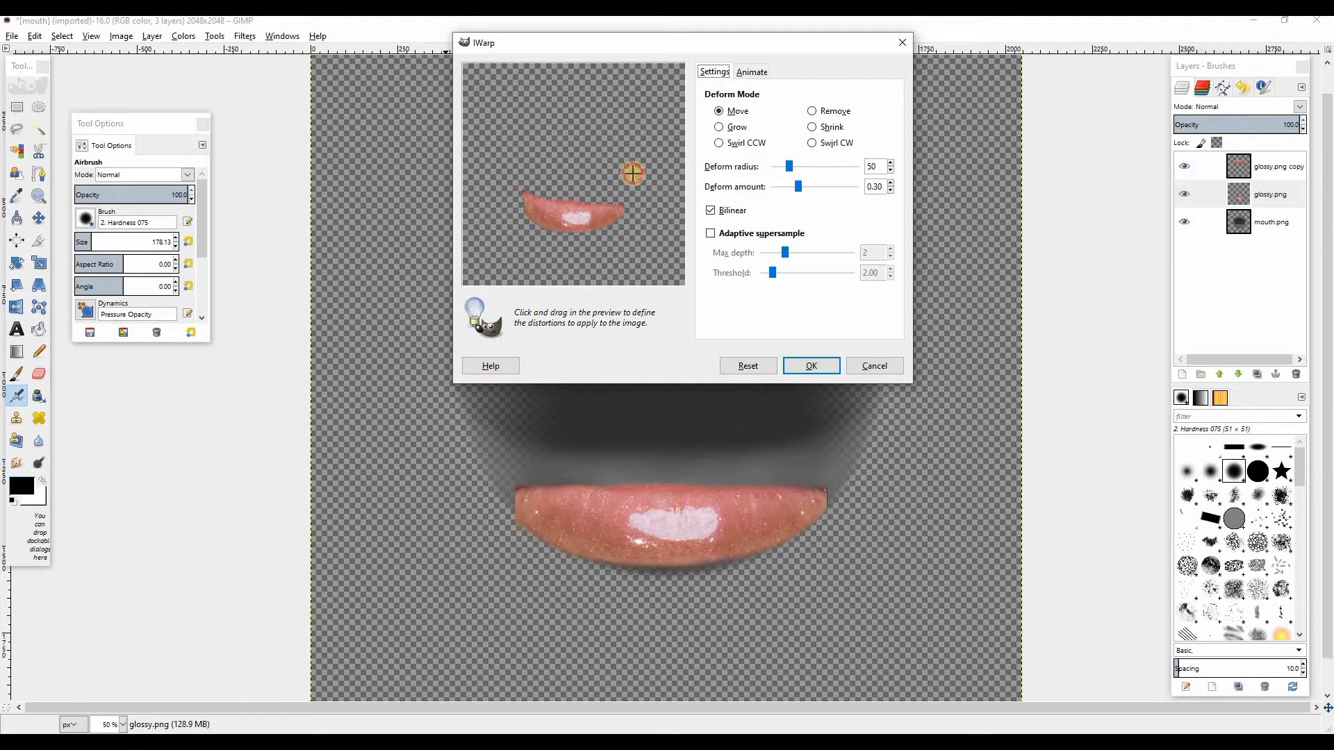
left_click_drag(619, 202, 634, 173)
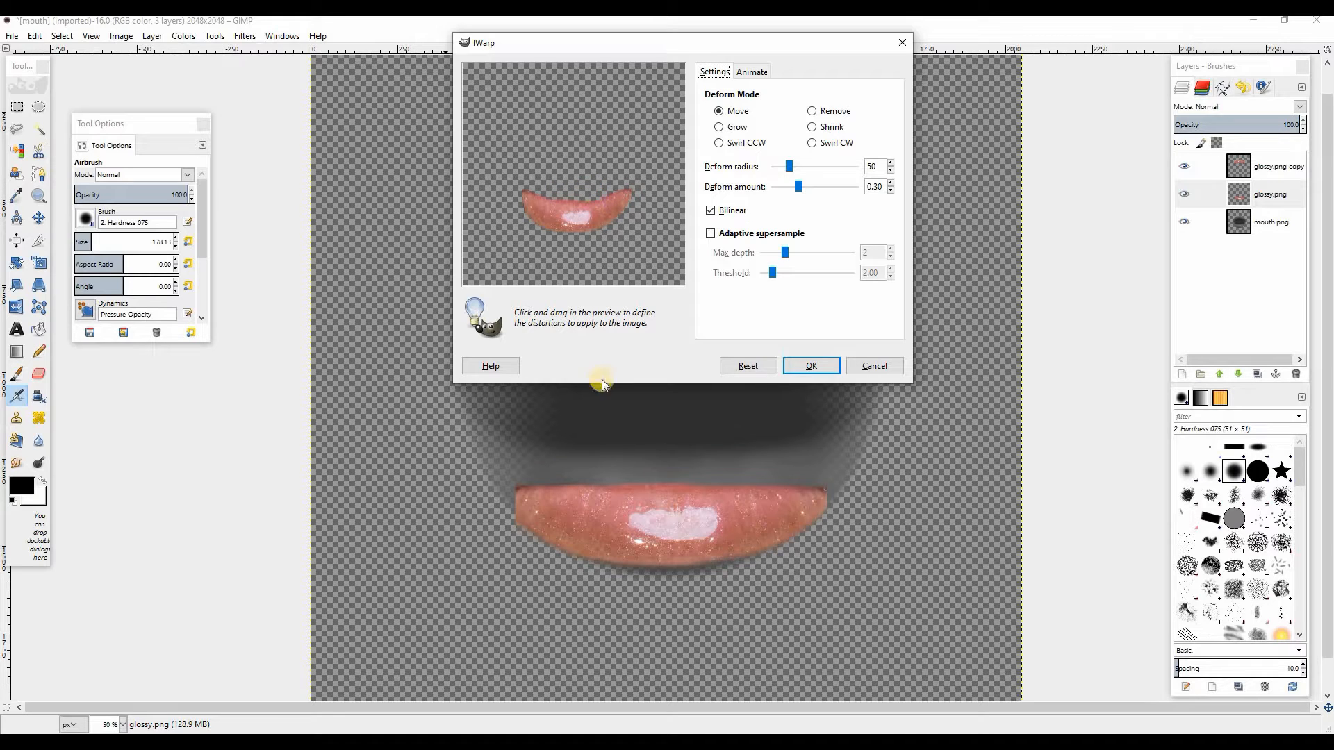
left_click(819, 360)
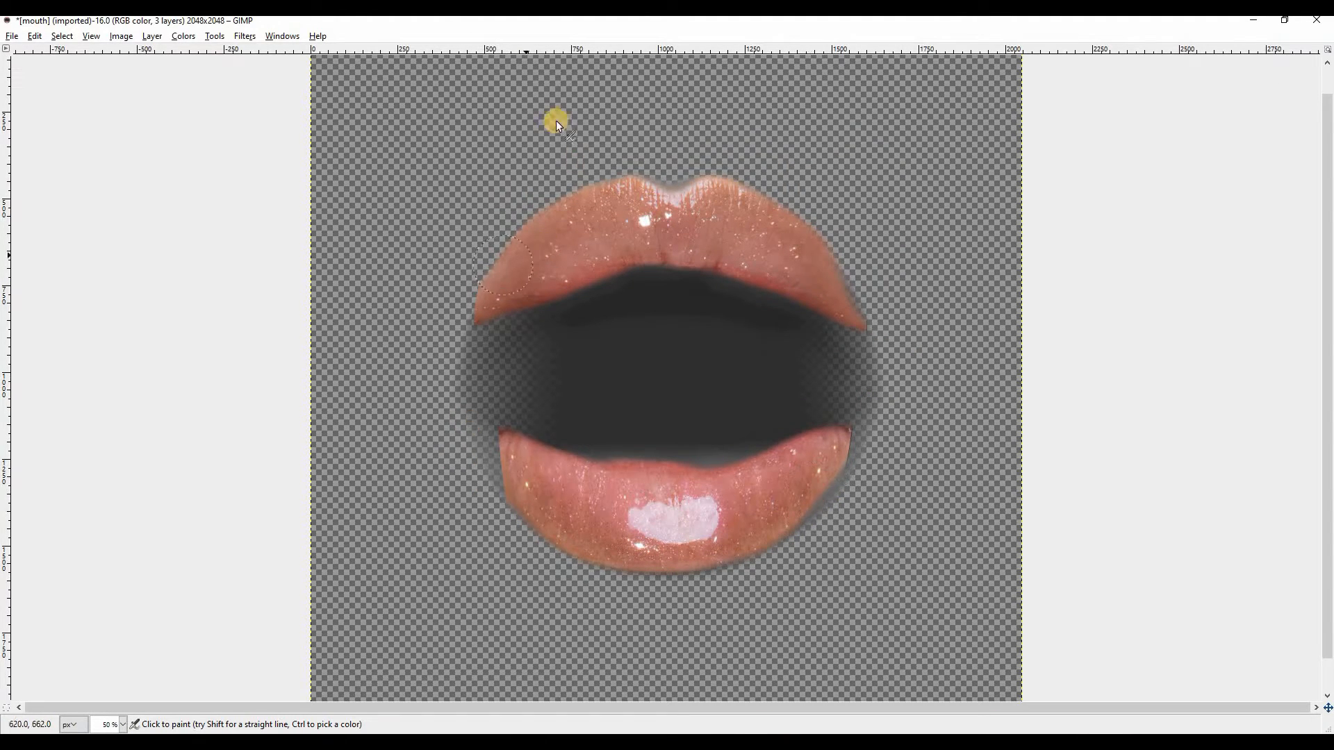
Apply IWarp to the lower lip again, stretching both corners further outward and up to the edges of mouth.png.
left_click(246, 39)
mouse_move(409, 145)
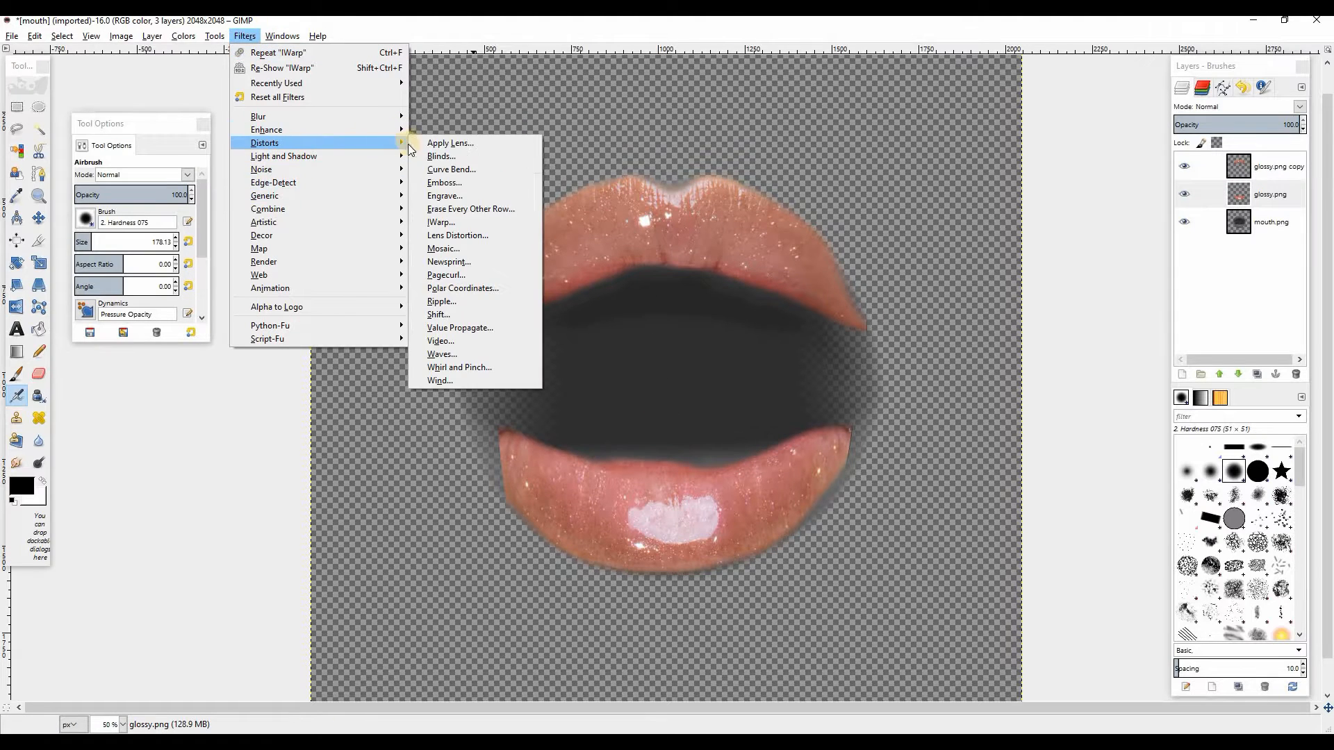
left_click(443, 219)
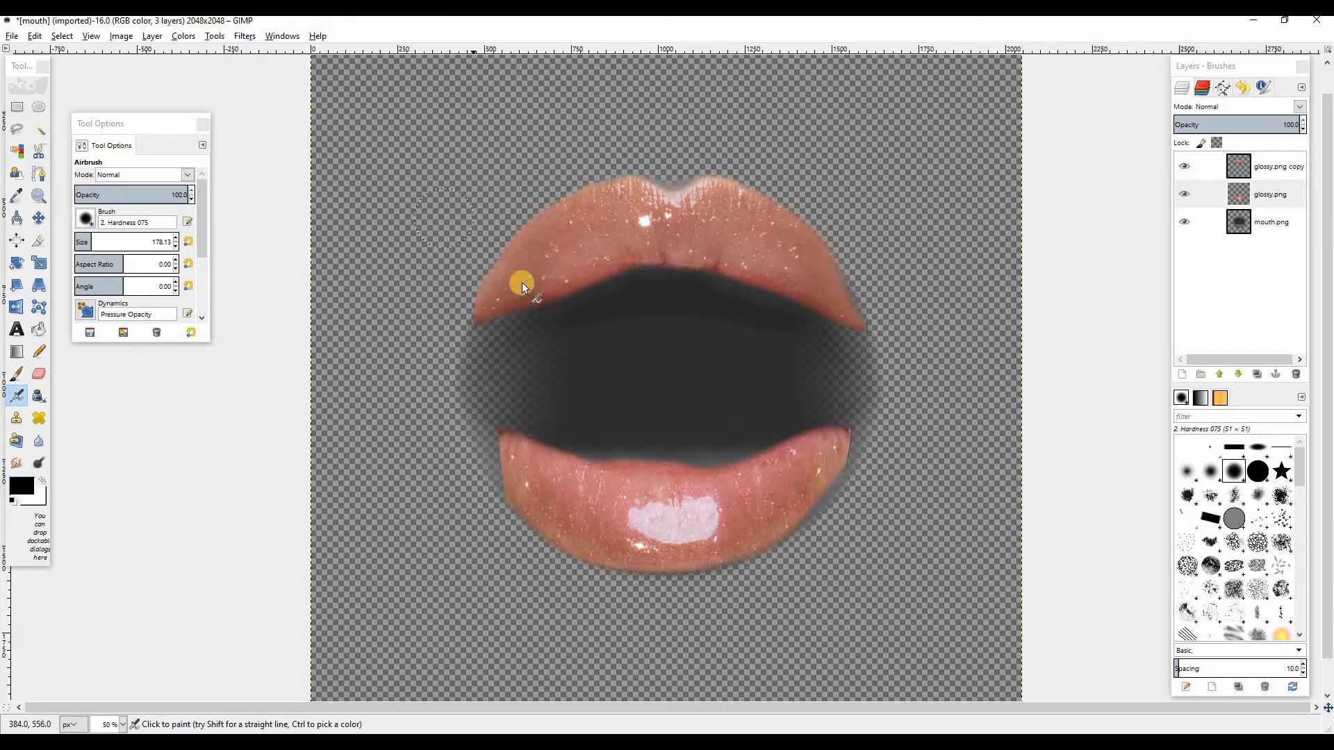
left_click_drag(623, 409, 616, 378)
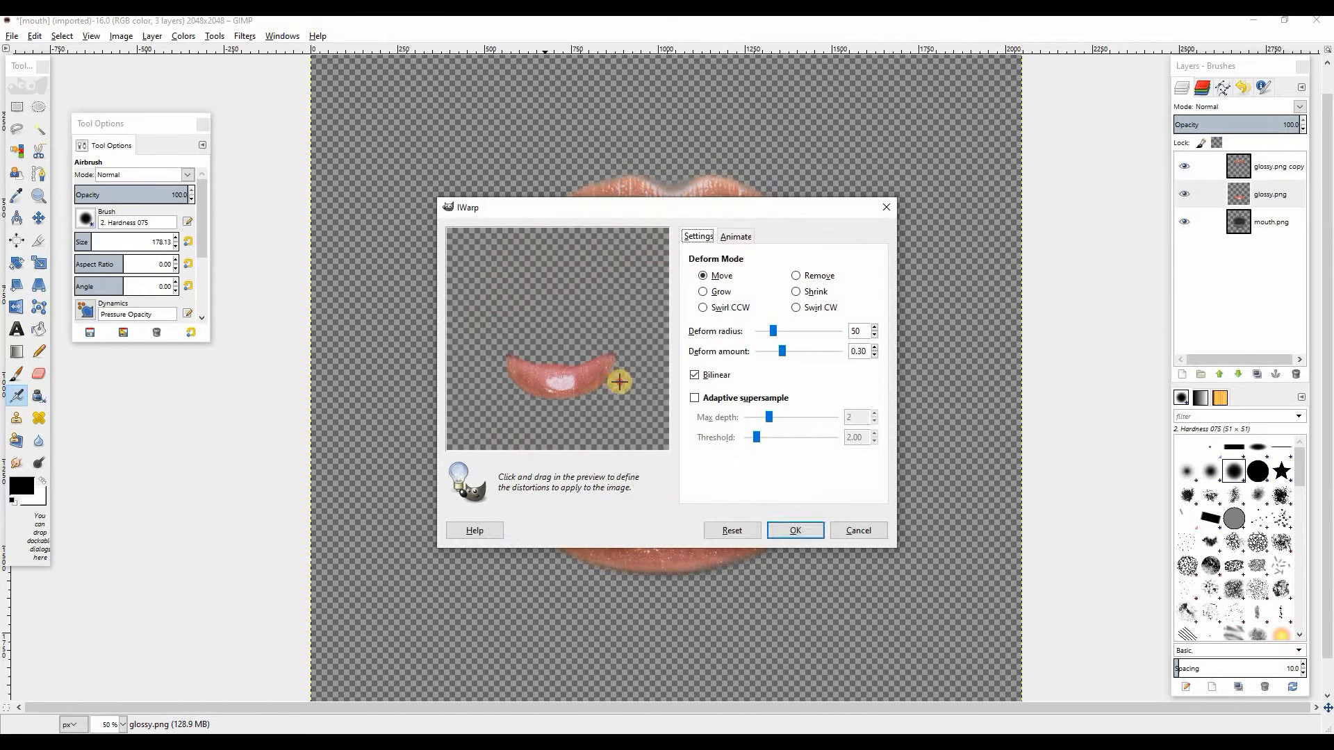
left_click_drag(501, 368, 491, 343)
left_click_drag(681, 208, 679, 79)
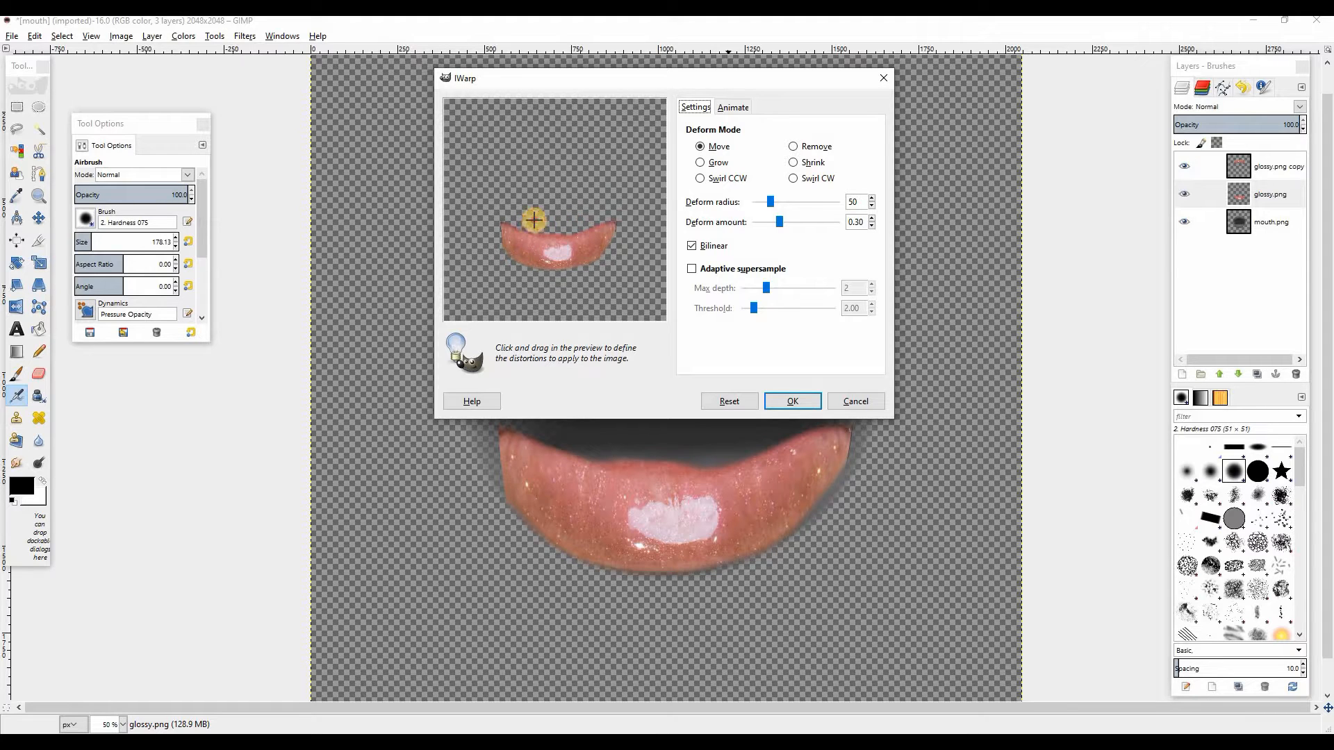
left_click(804, 400)
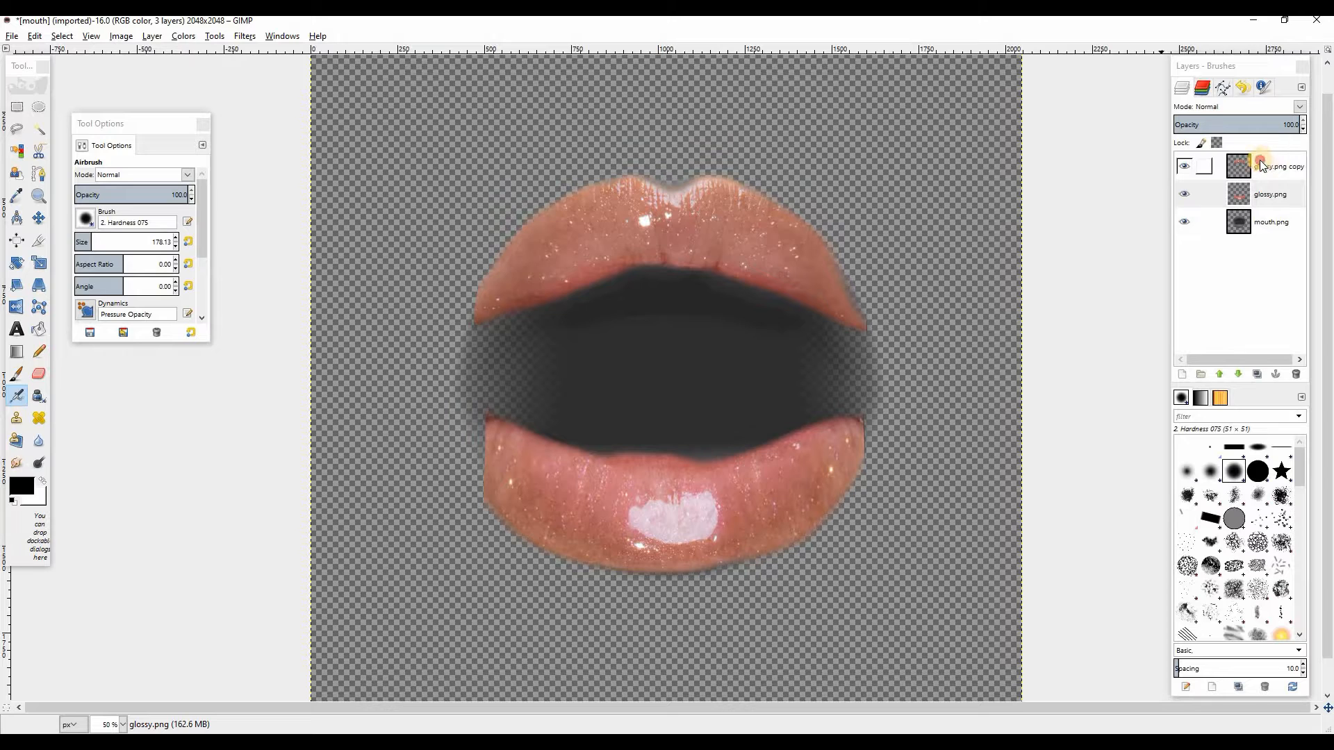
Merge the glossy.png copy layer down into glossy.png and sample foreground color 924444 from the upper lip's inner edge.
right_click(1260, 160)
left_click(1177, 263)
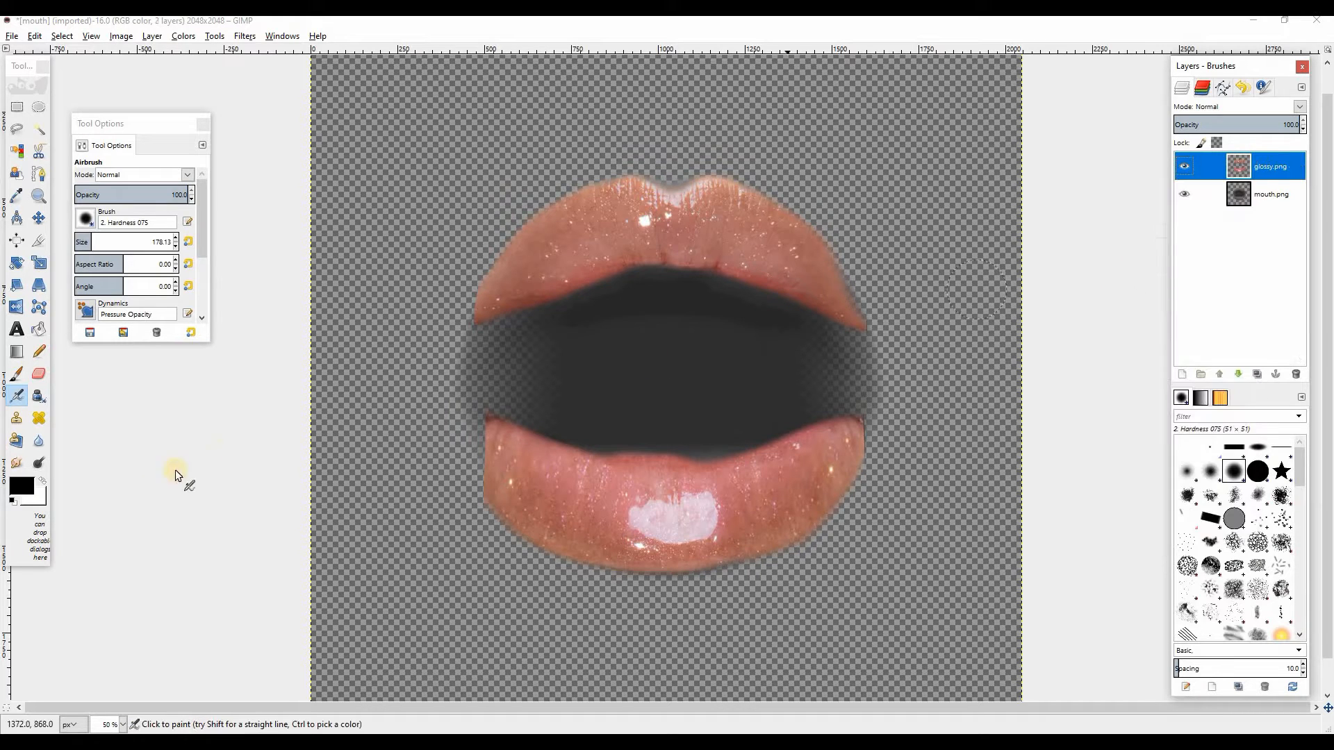
left_click(25, 484)
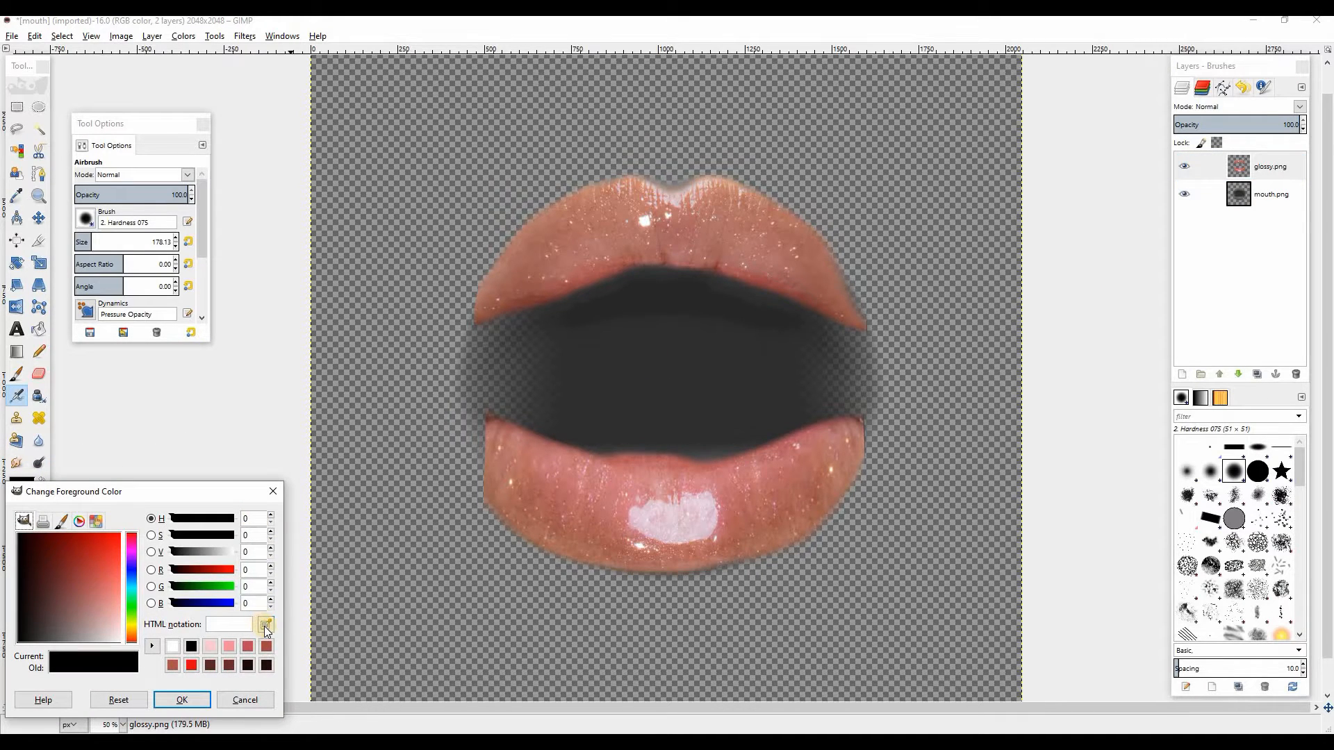
left_click(266, 625)
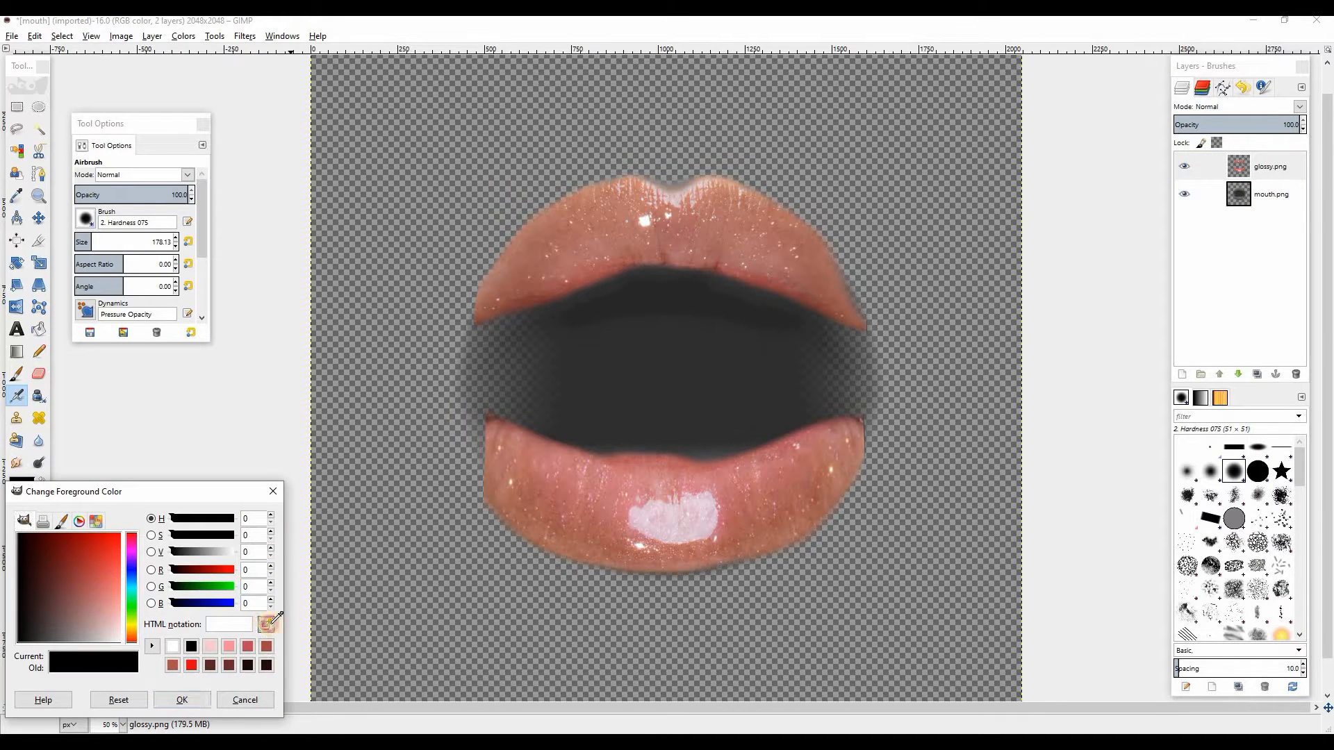
left_click(764, 278)
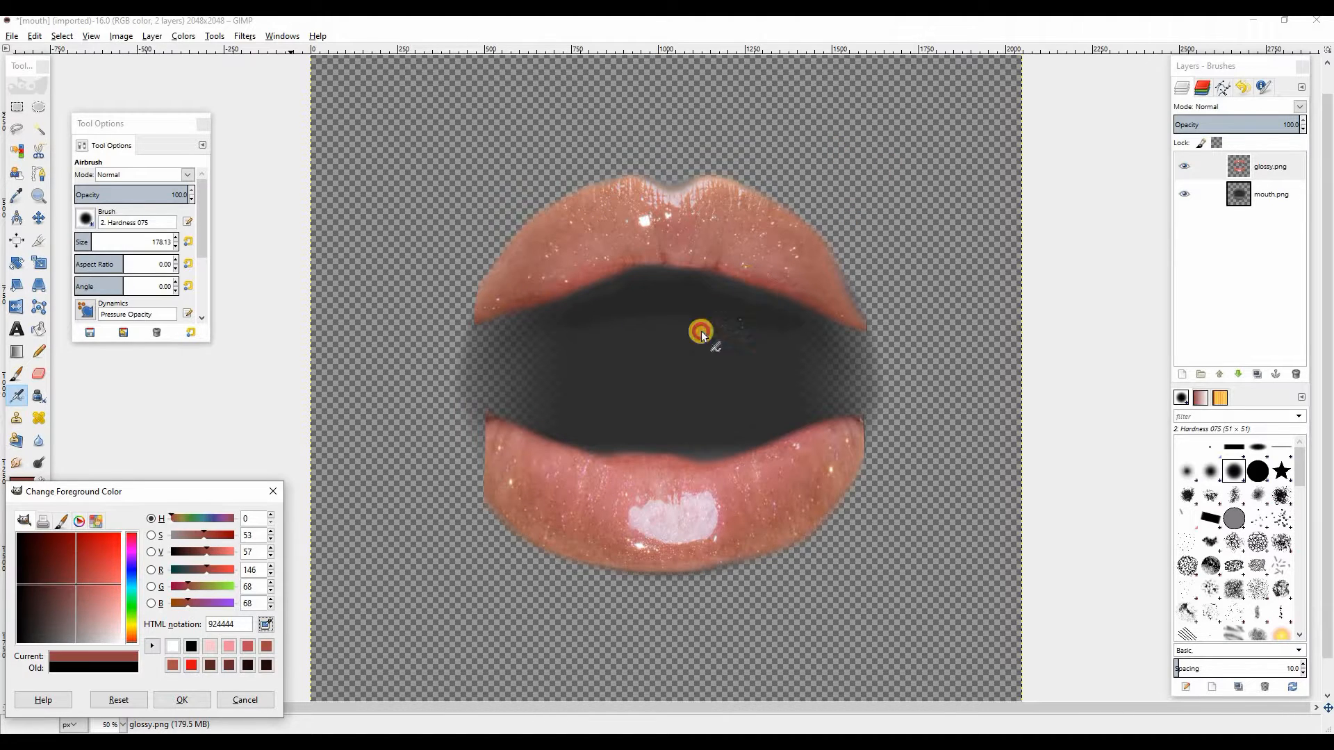
left_click(182, 700)
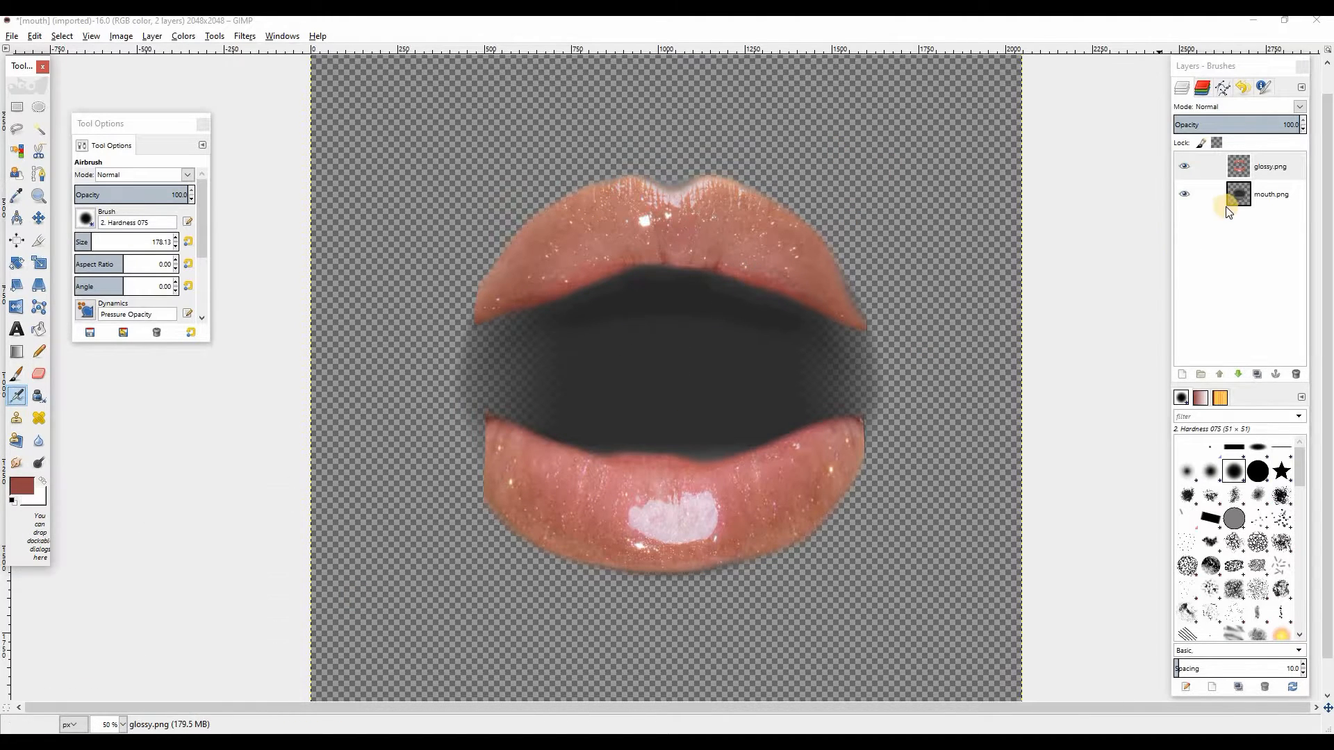
Create a selection from mouth.png's alpha and add a new transparent 2048 × 2048 layer above mouth.png.
right_click(1254, 198)
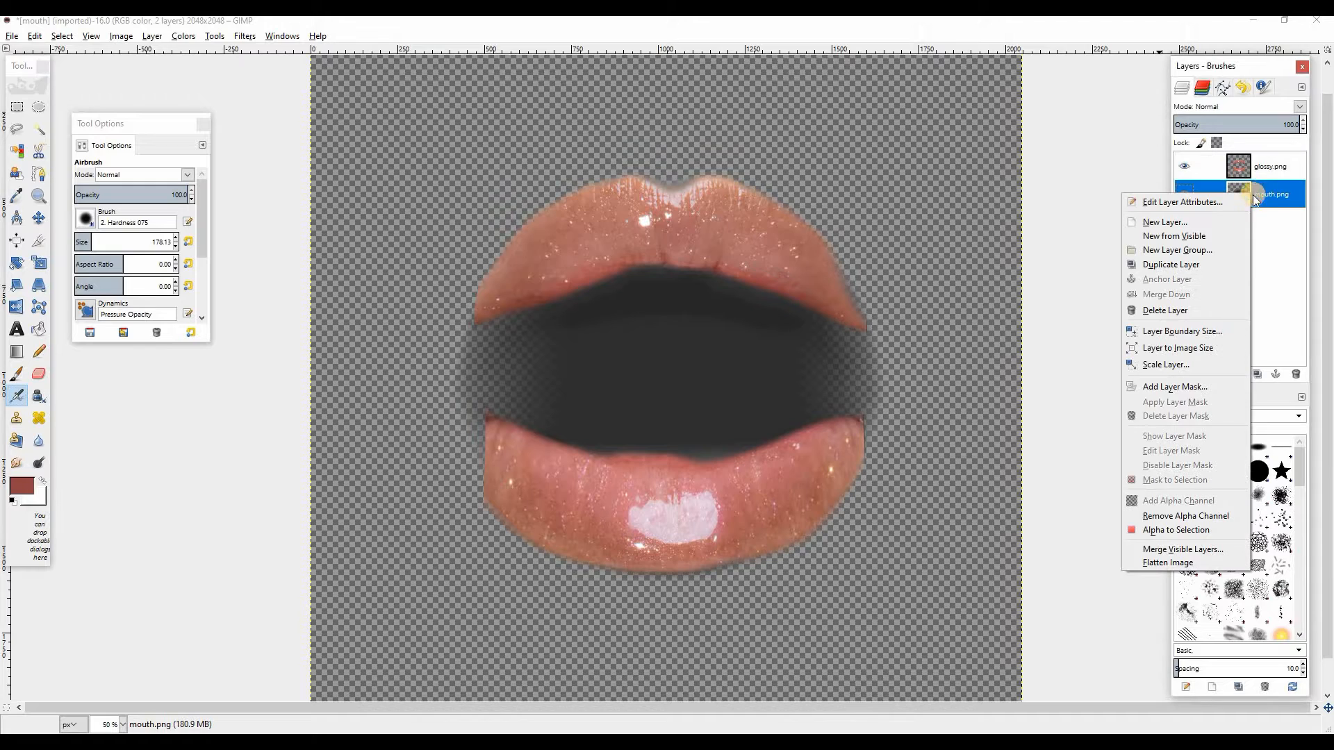
left_click(1157, 531)
left_click(1181, 374)
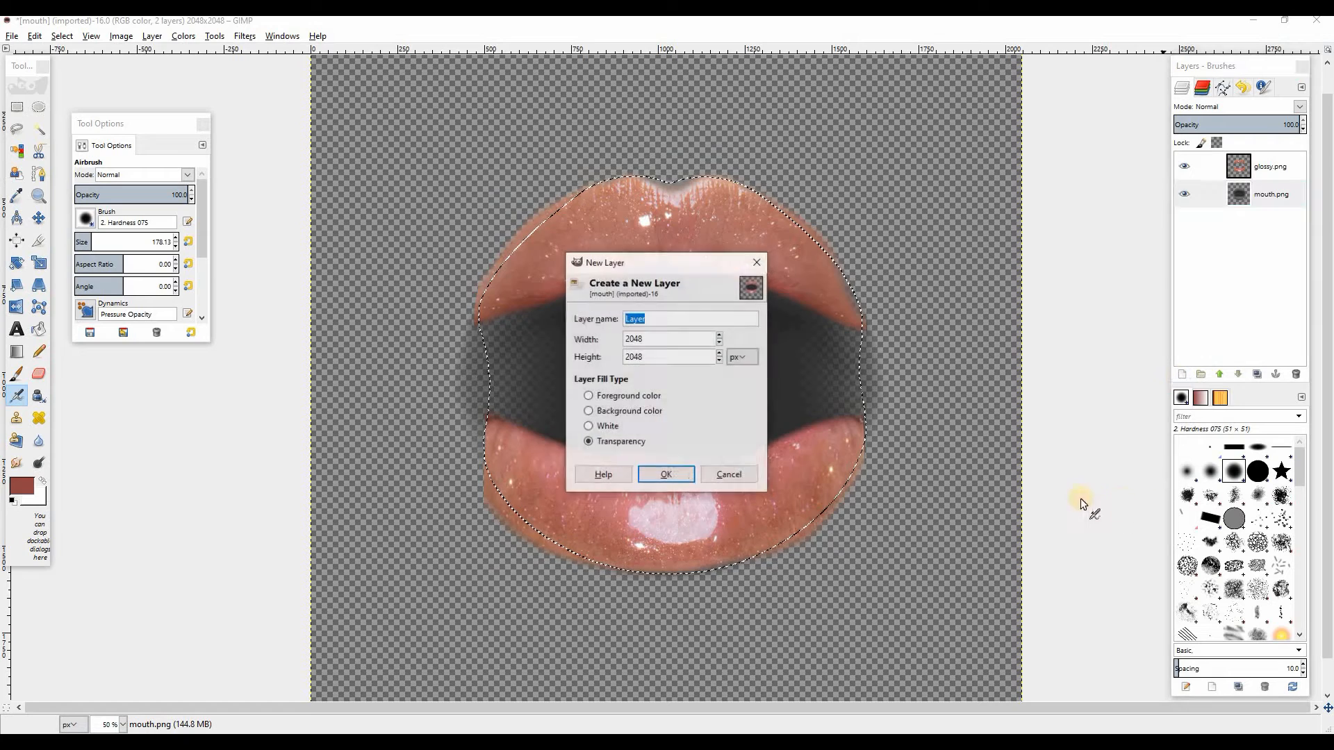
left_click(644, 475)
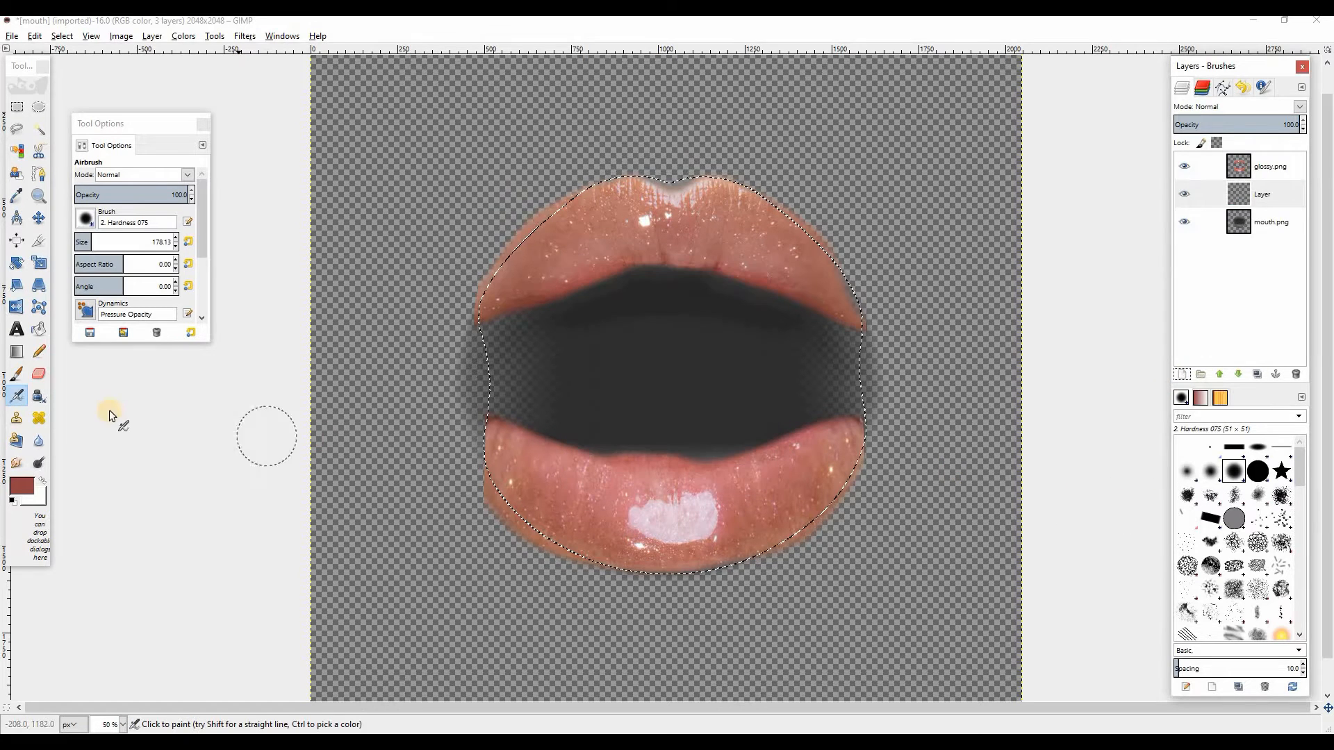
Paint the selected mouth area on the new layer in the sampled lip color using the Paintbrush at size 362.34.
left_click(17, 374)
left_click(109, 239)
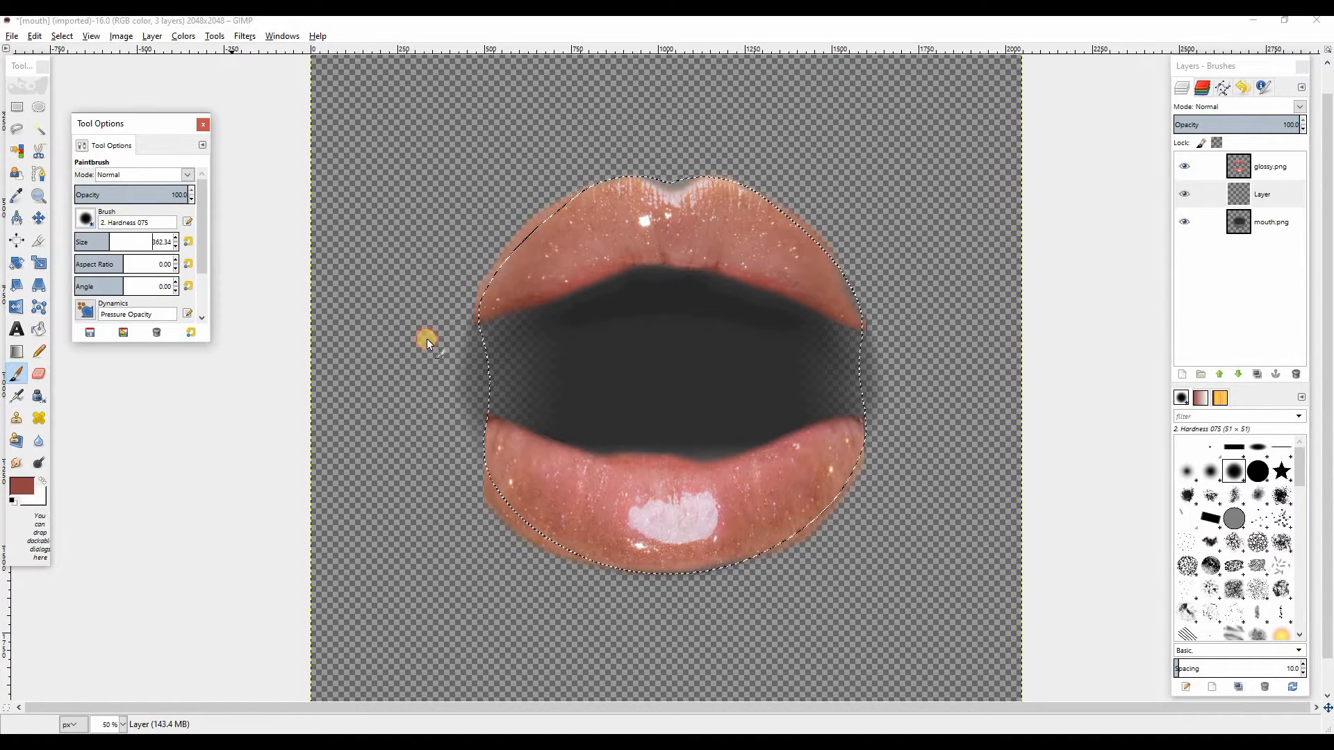
mouse_move(427, 339)
left_mouse_down()
mouse_move(500, 289)
mouse_move(507, 530)
mouse_move(573, 202)
mouse_move(613, 433)
mouse_move(639, 185)
mouse_move(658, 495)
mouse_move(706, 227)
mouse_move(712, 428)
mouse_move(751, 221)
mouse_move(835, 550)
left_mouse_up()
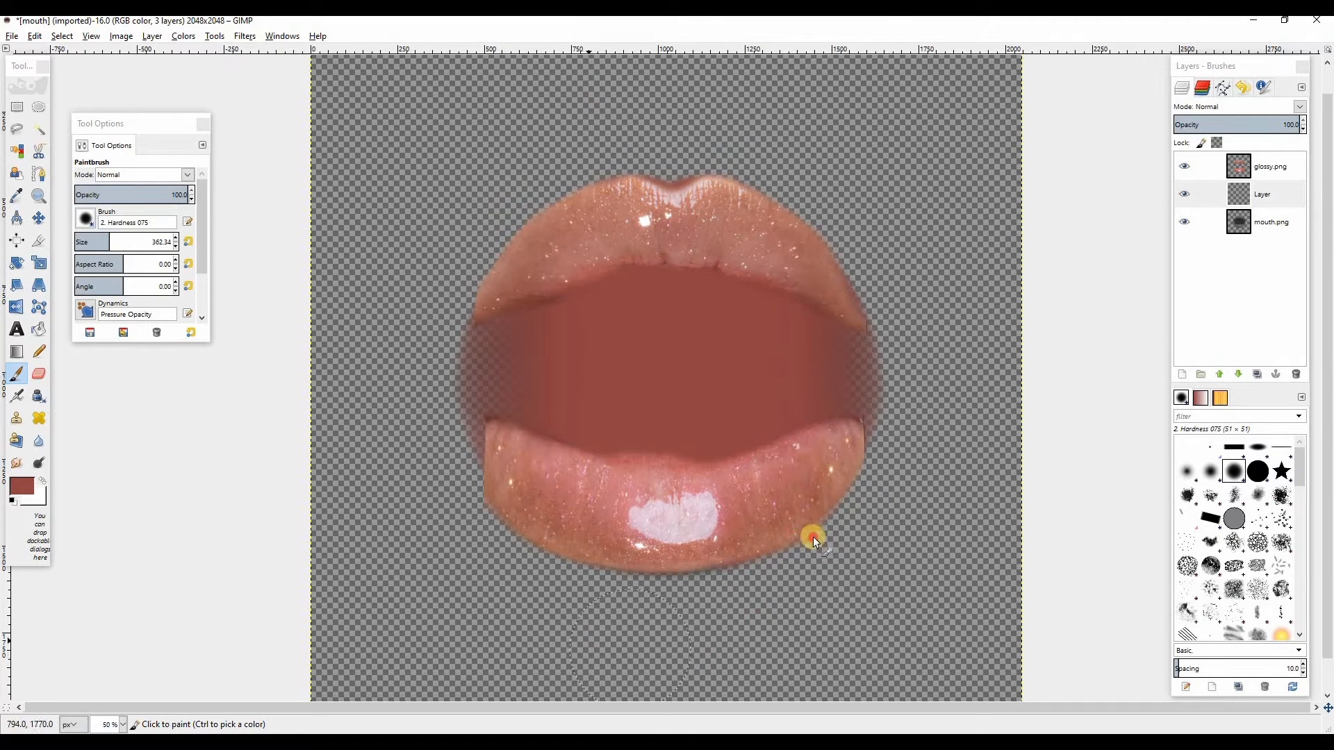
Trim glossy.png to the mouth outline by creating a selection from mouth.png's alpha, inverting it and deleting the excess on glossy.png.
left_click(1276, 168)
right_click(1242, 228)
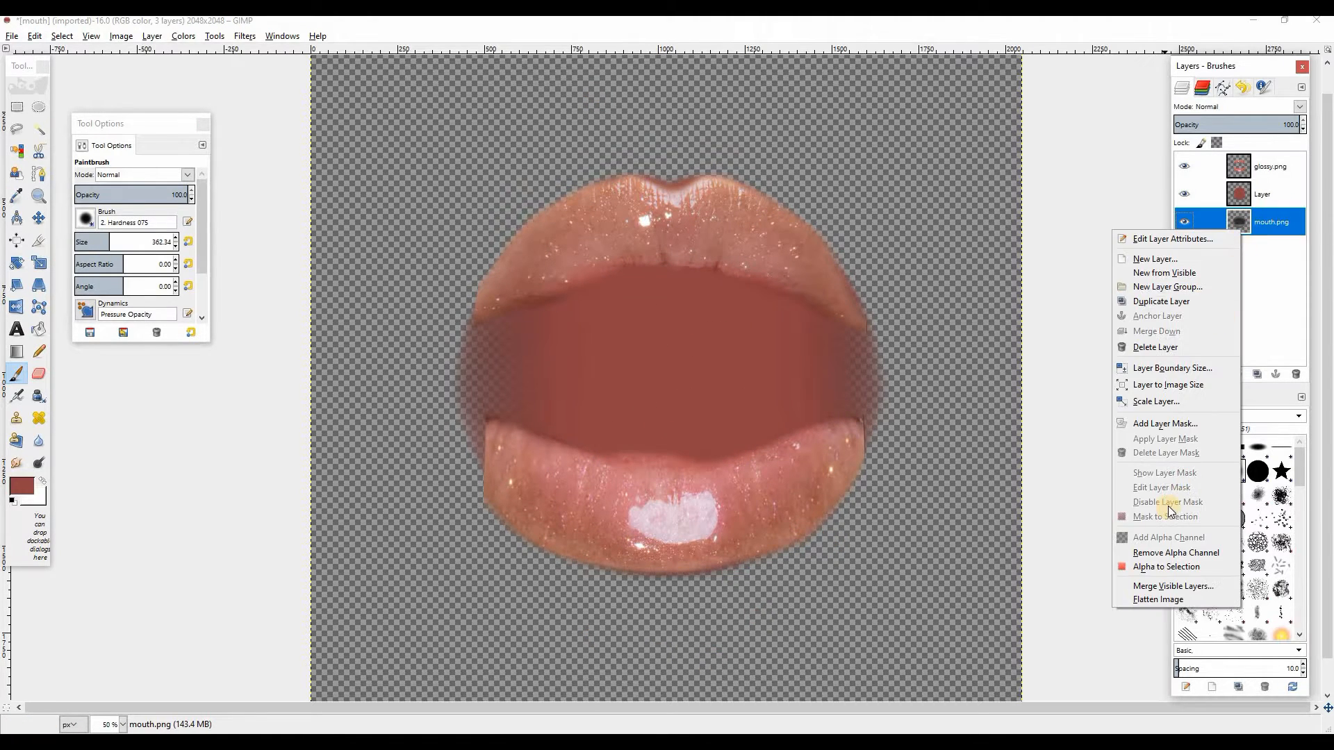
left_click(1153, 567)
left_click(1259, 167)
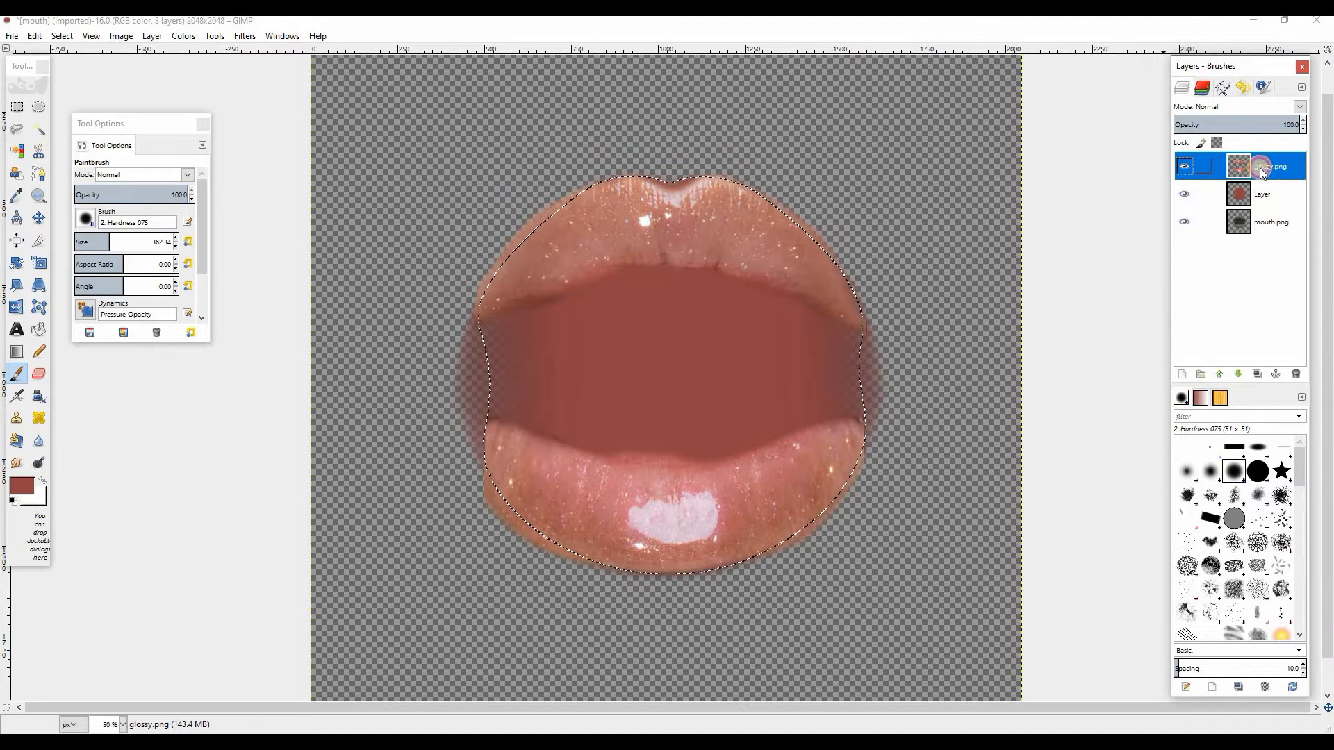
left_click(62, 36)
left_click(78, 87)
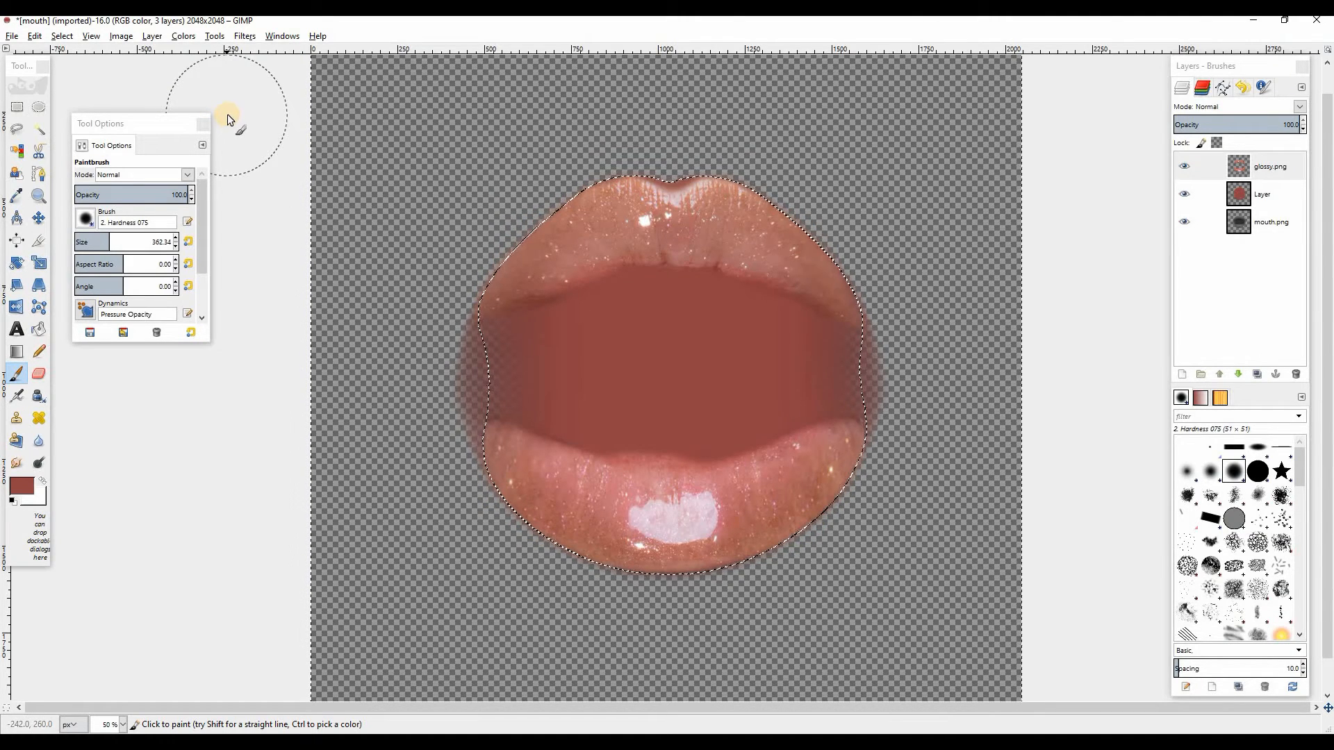
Hide the mouth.png layer and clear the selection.
left_click(1184, 222)
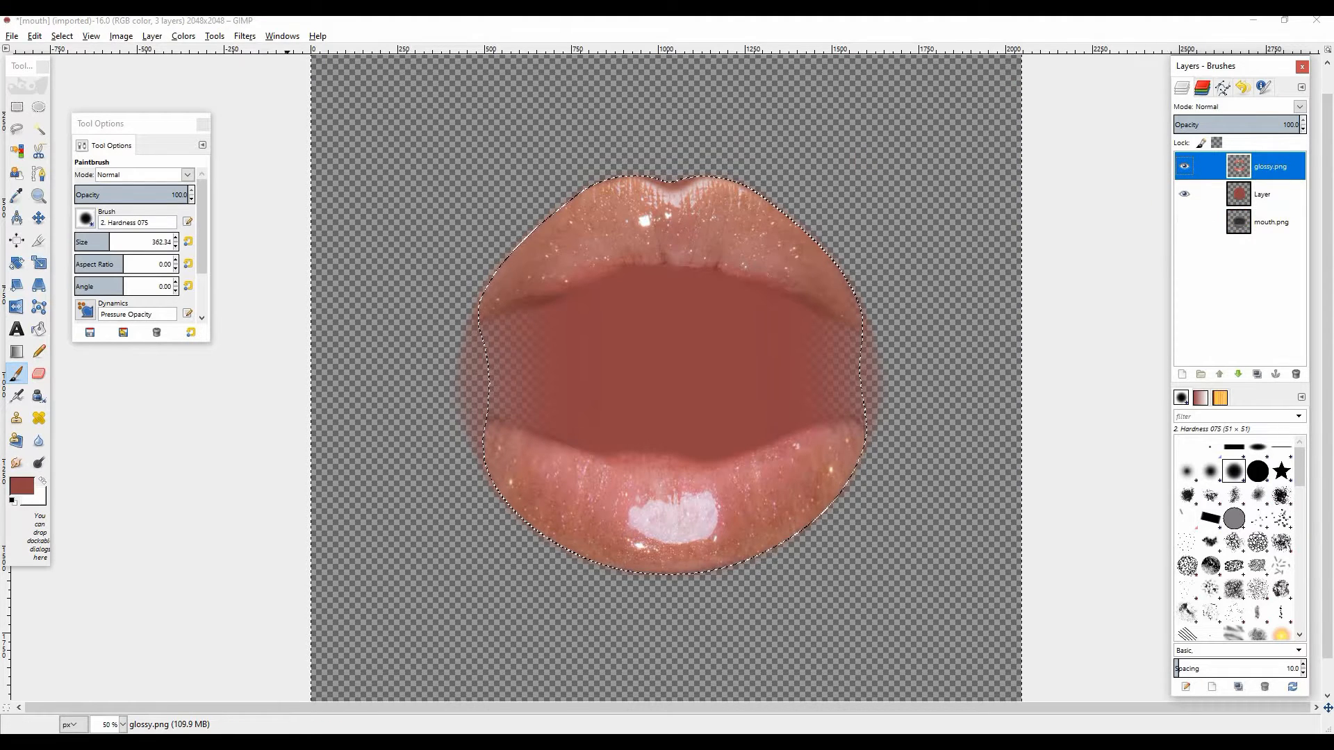
left_click(62, 37)
left_click(104, 72)
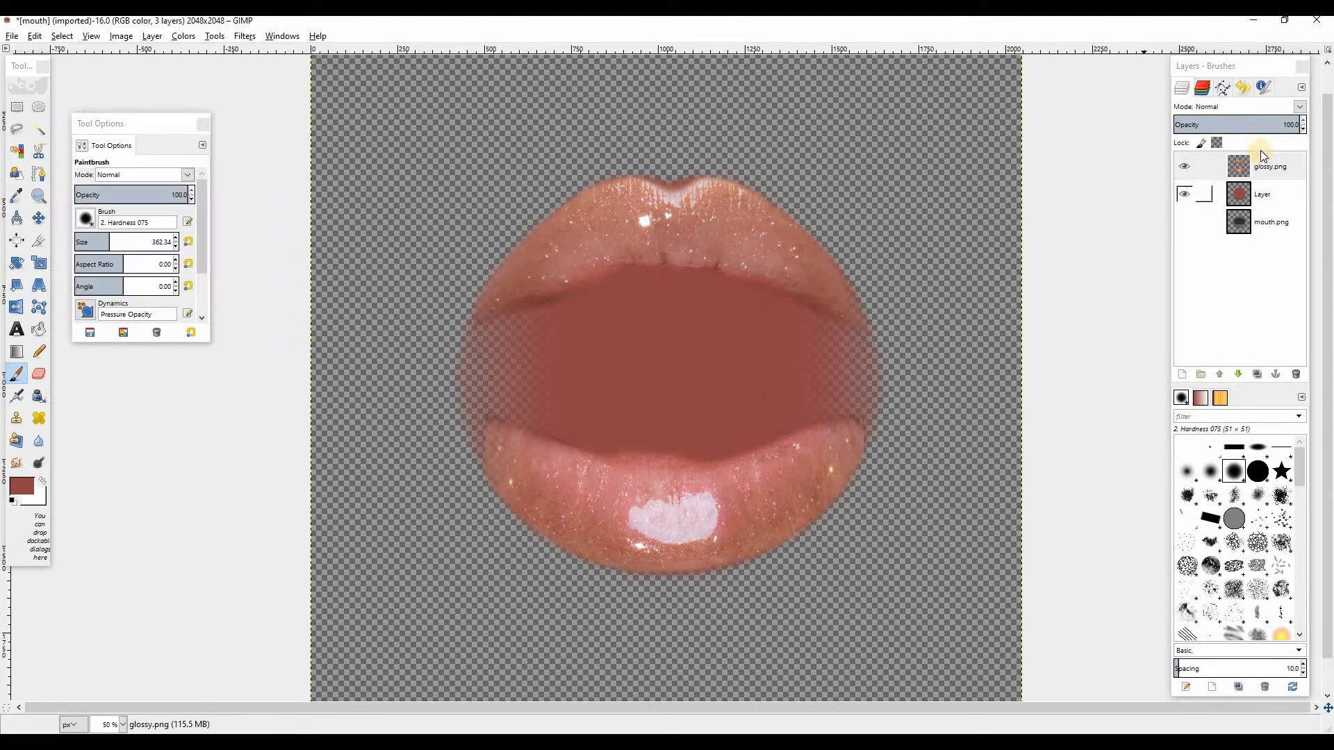
Sharpen the glossy.png layer with a sharpness of 60 and preview the lips without the docks.
left_click(245, 39)
mouse_move(392, 132)
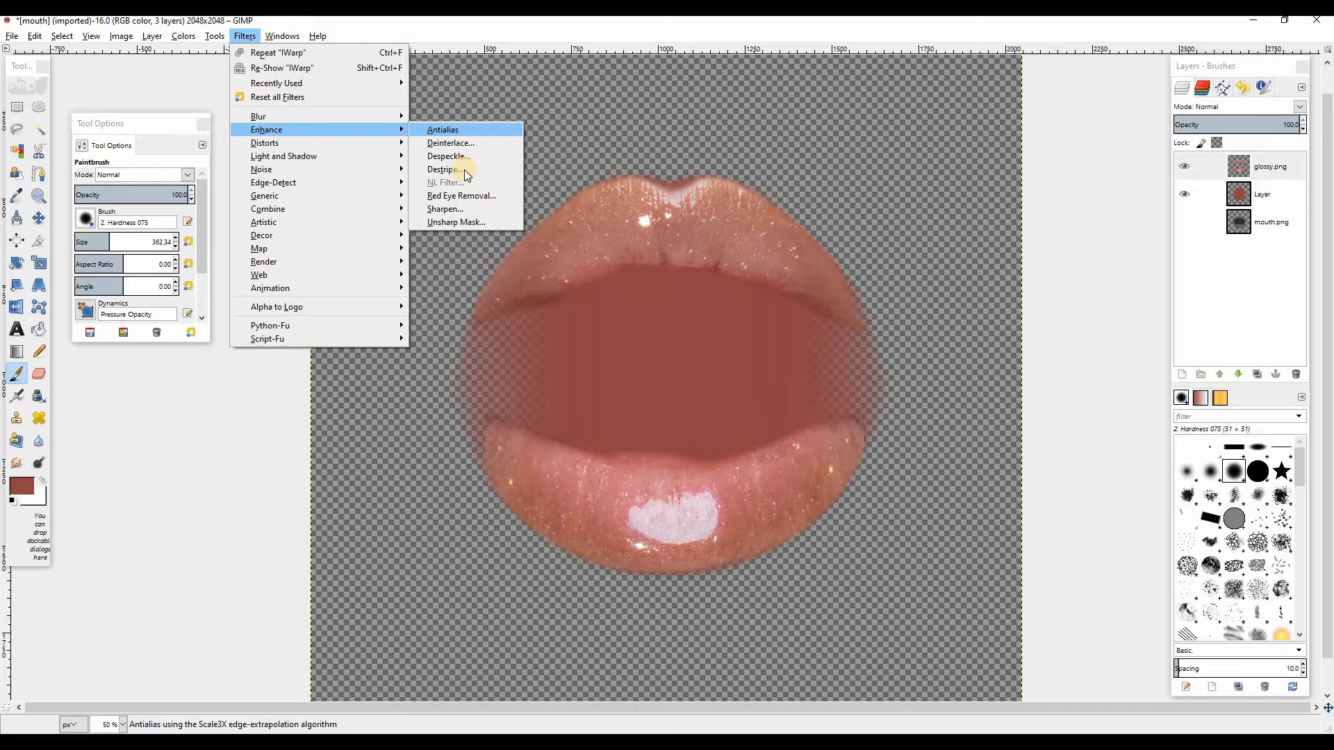
left_click(446, 208)
left_click(696, 455)
left_click(696, 456)
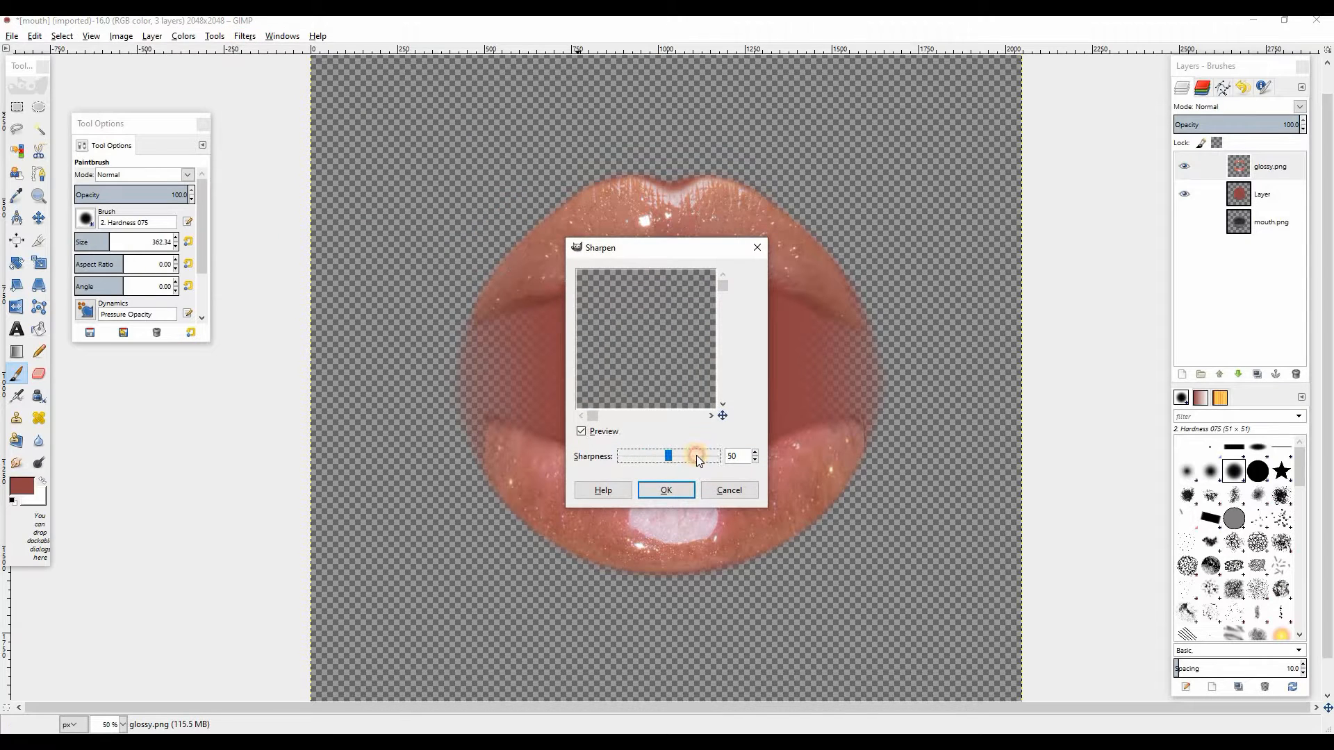
left_click(674, 491)
key("Tab")
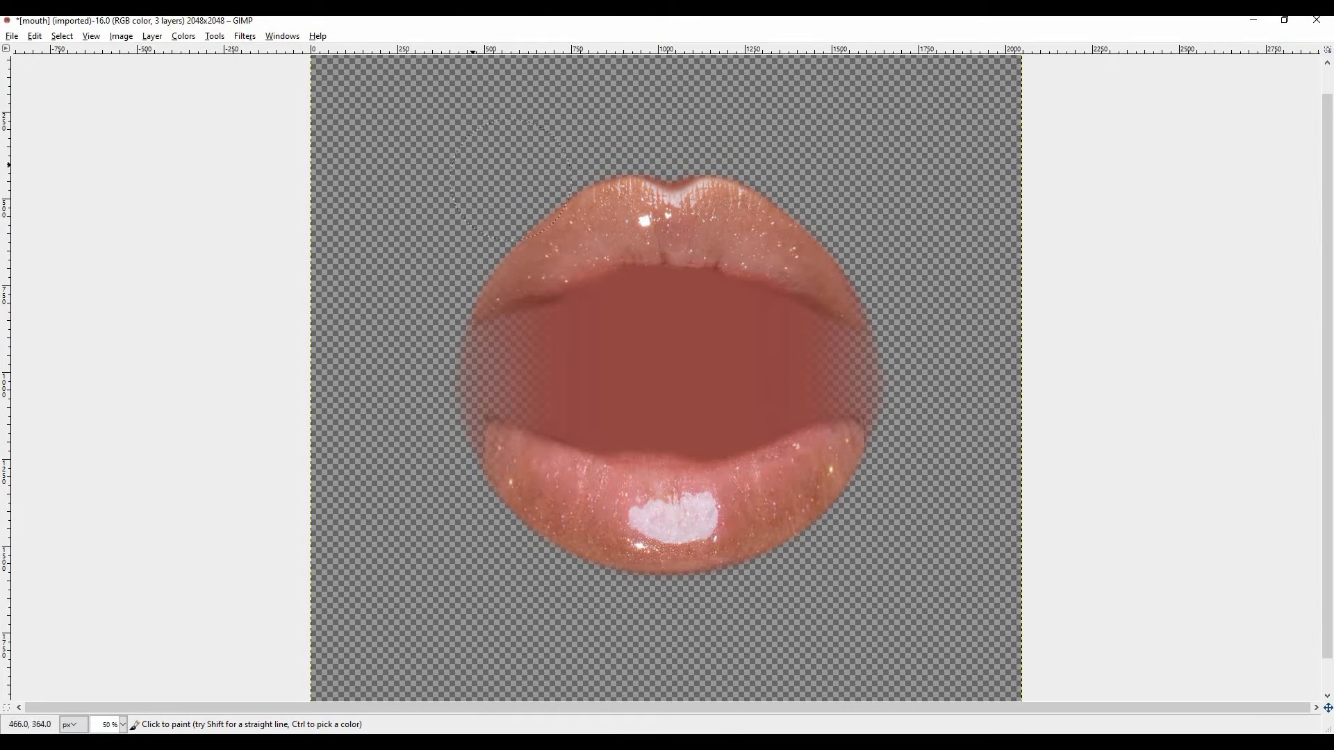
Apply Sharpen to glossy.png a second time at sharpness 60 and preview the image again without the docks.
key("Tab")
left_click(244, 36)
mouse_move(326, 130)
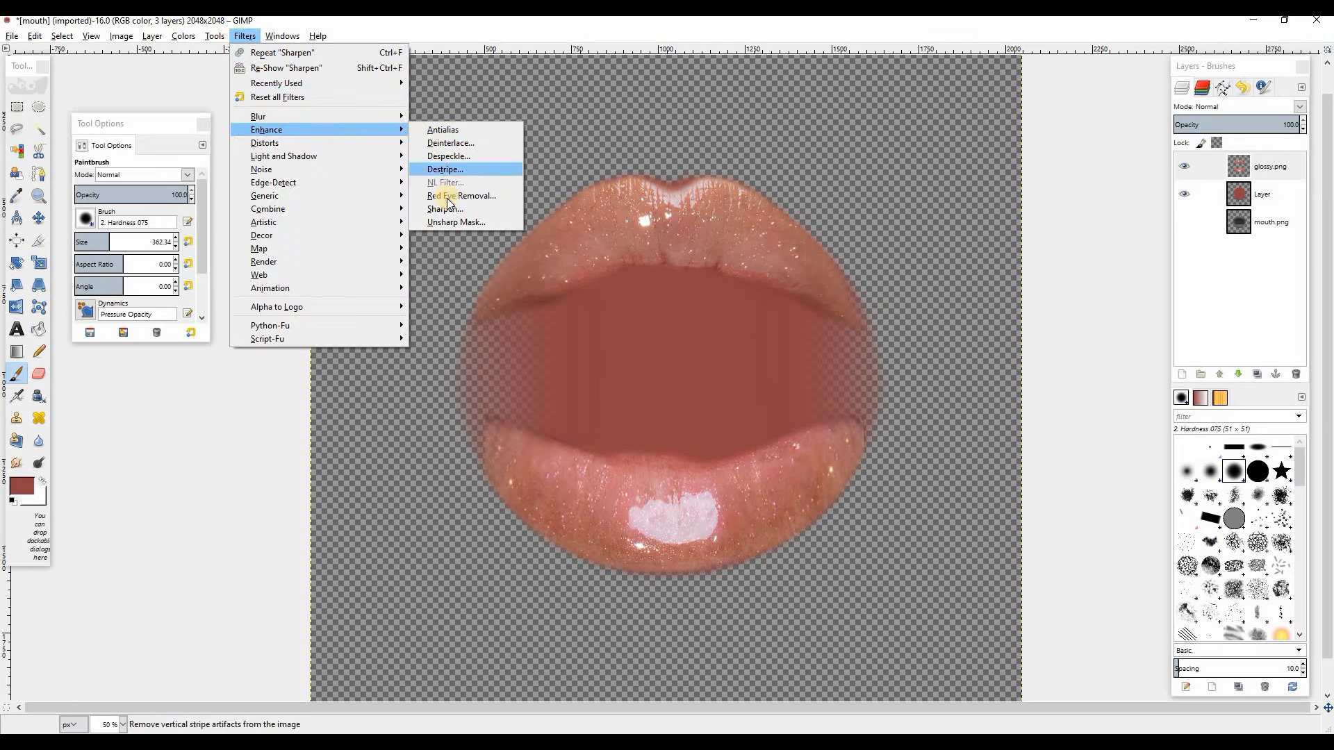
left_click(486, 208)
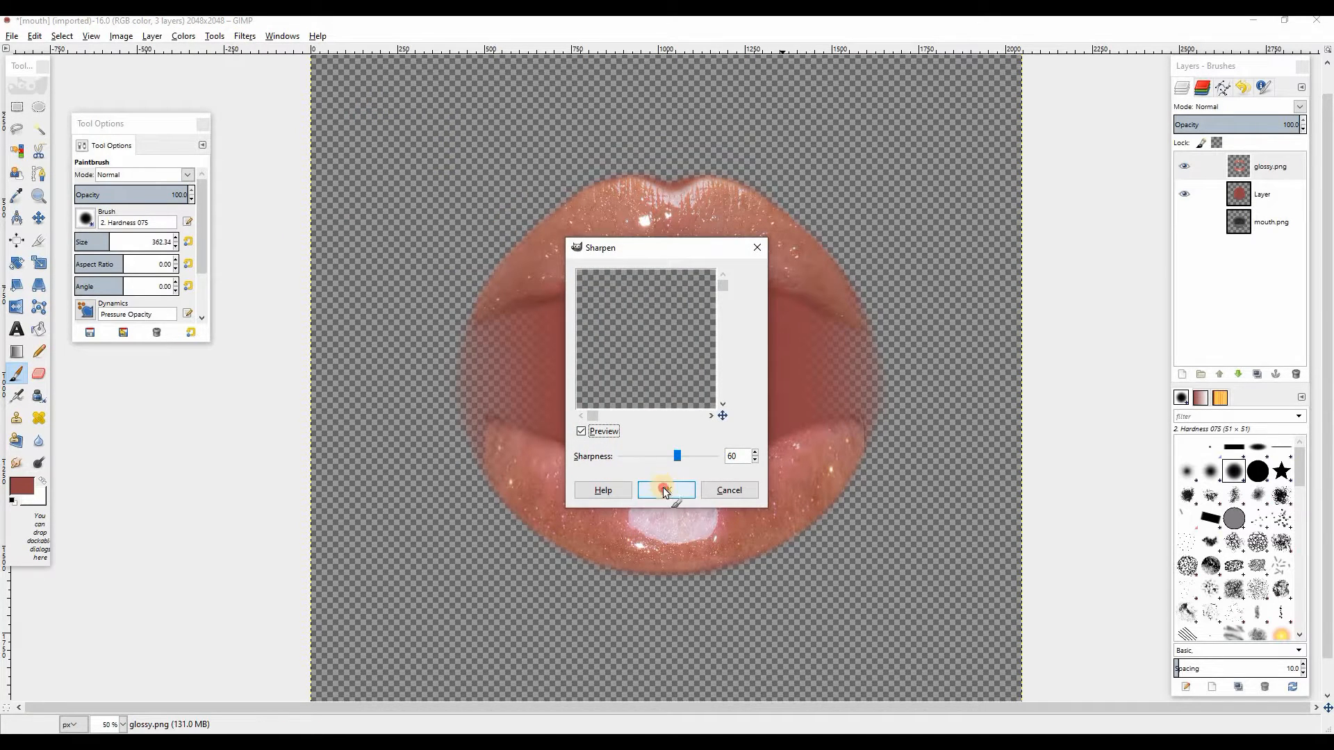
left_click(666, 484)
key("Tab")
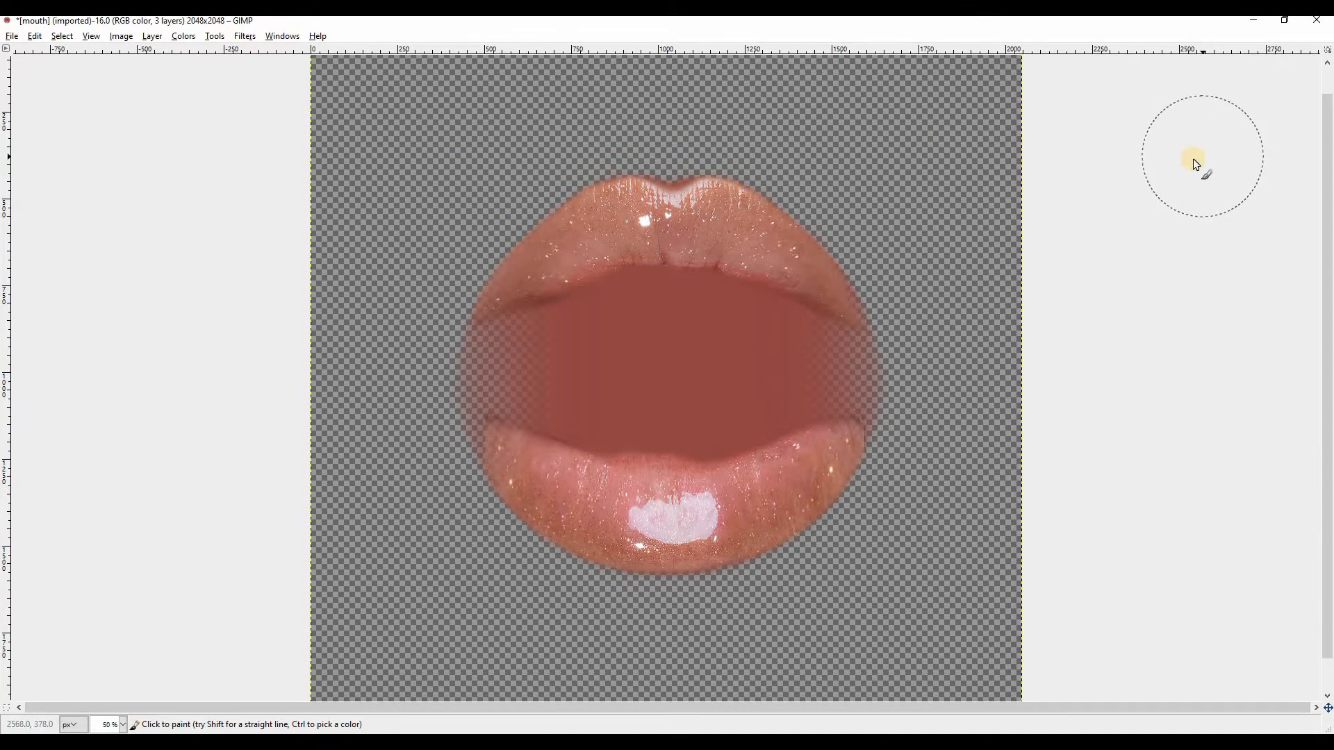
Export the image as mouth.png to the Pictures folder with the default PNG options.
right_click(657, 94)
mouse_move(688, 111)
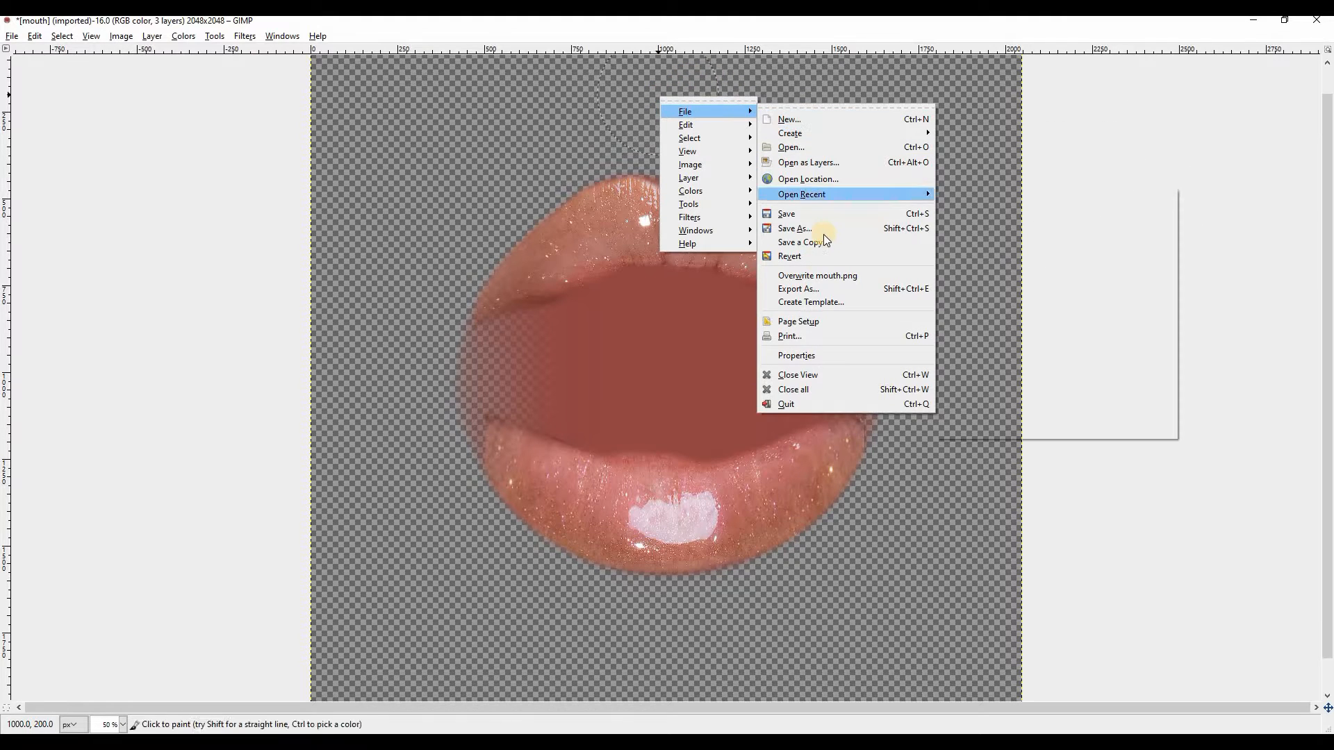
left_click(808, 290)
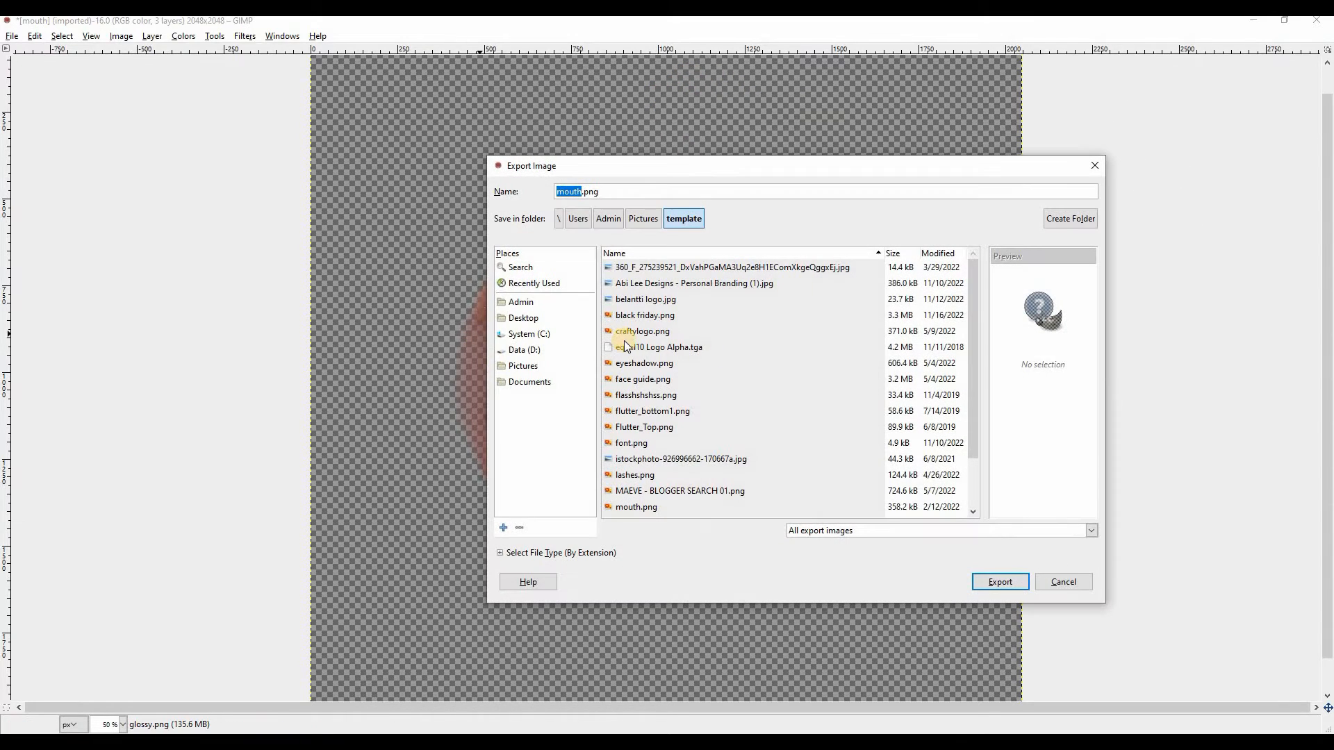
left_click(521, 369)
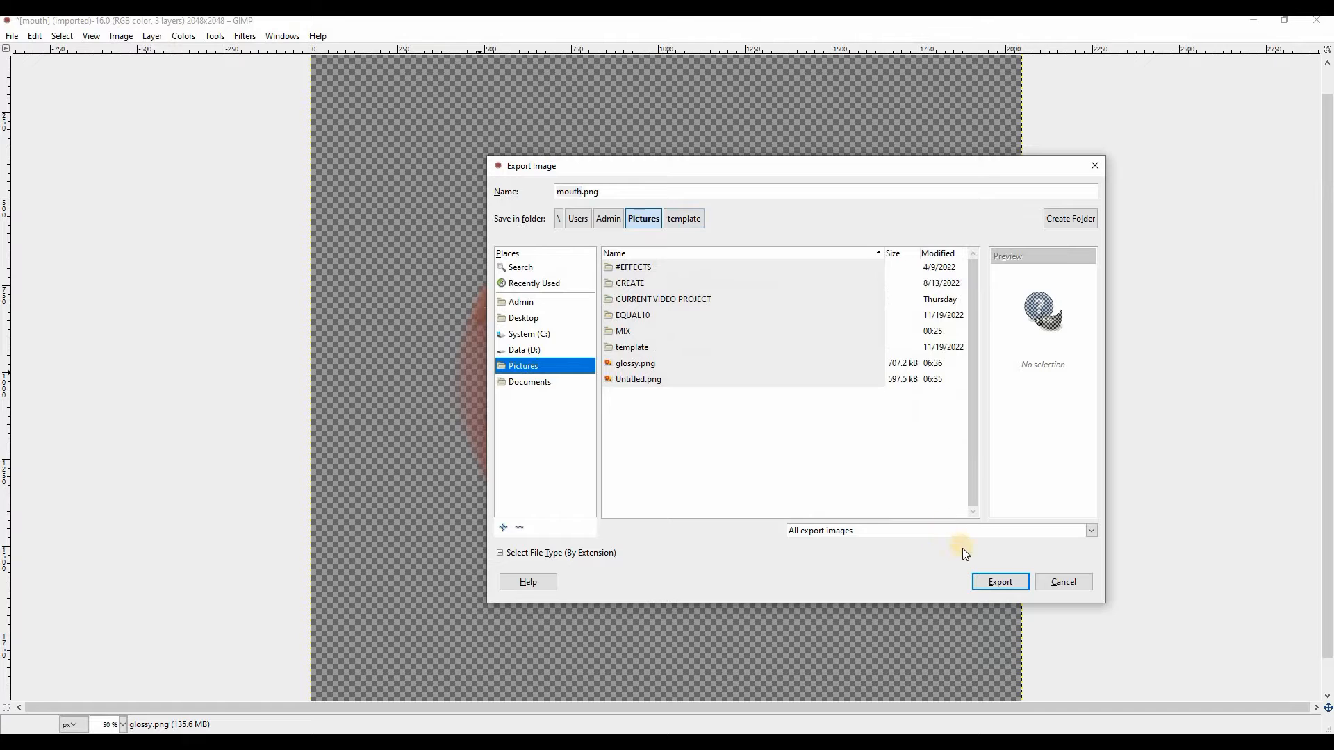
left_click(1010, 587)
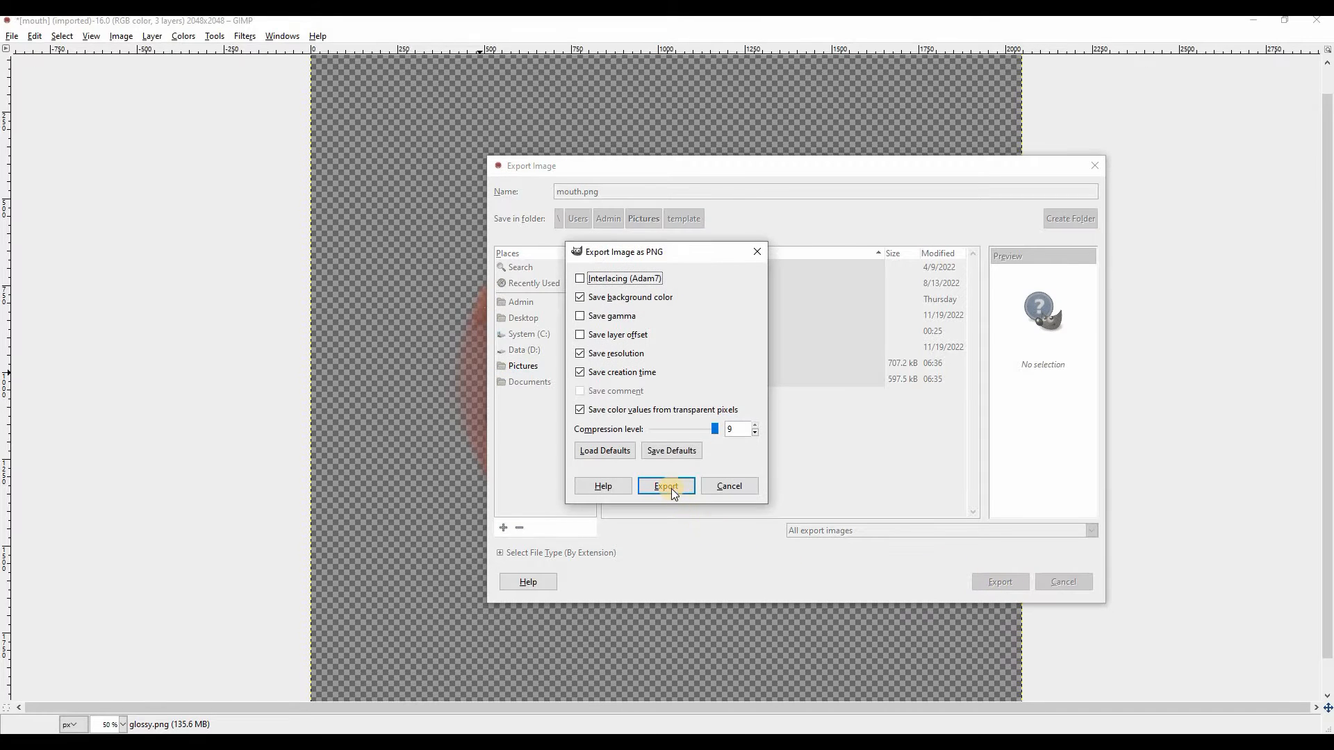
left_click(666, 486)
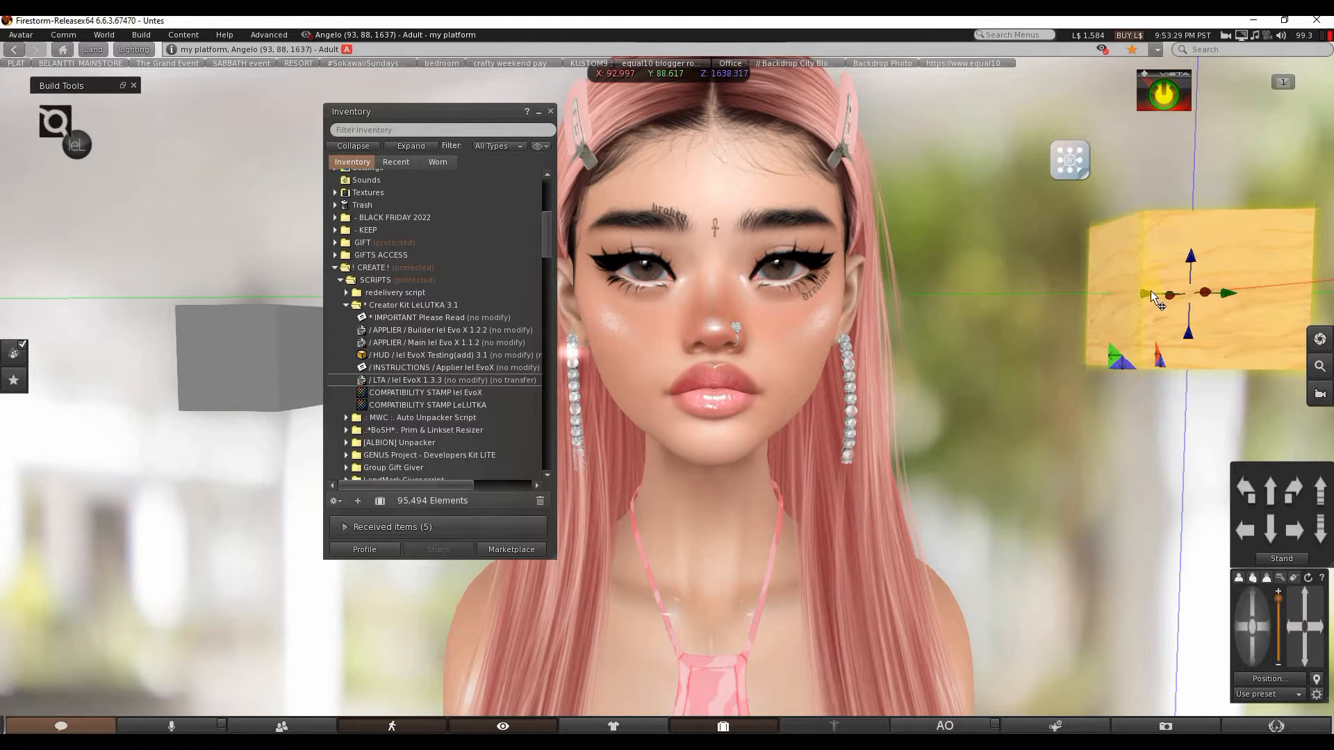
Switch to Firestorm, move the wooden cube about 0.06 m along Y toward the avatar and open its texture settings.
left_click_drag(1115, 294, 1045, 294)
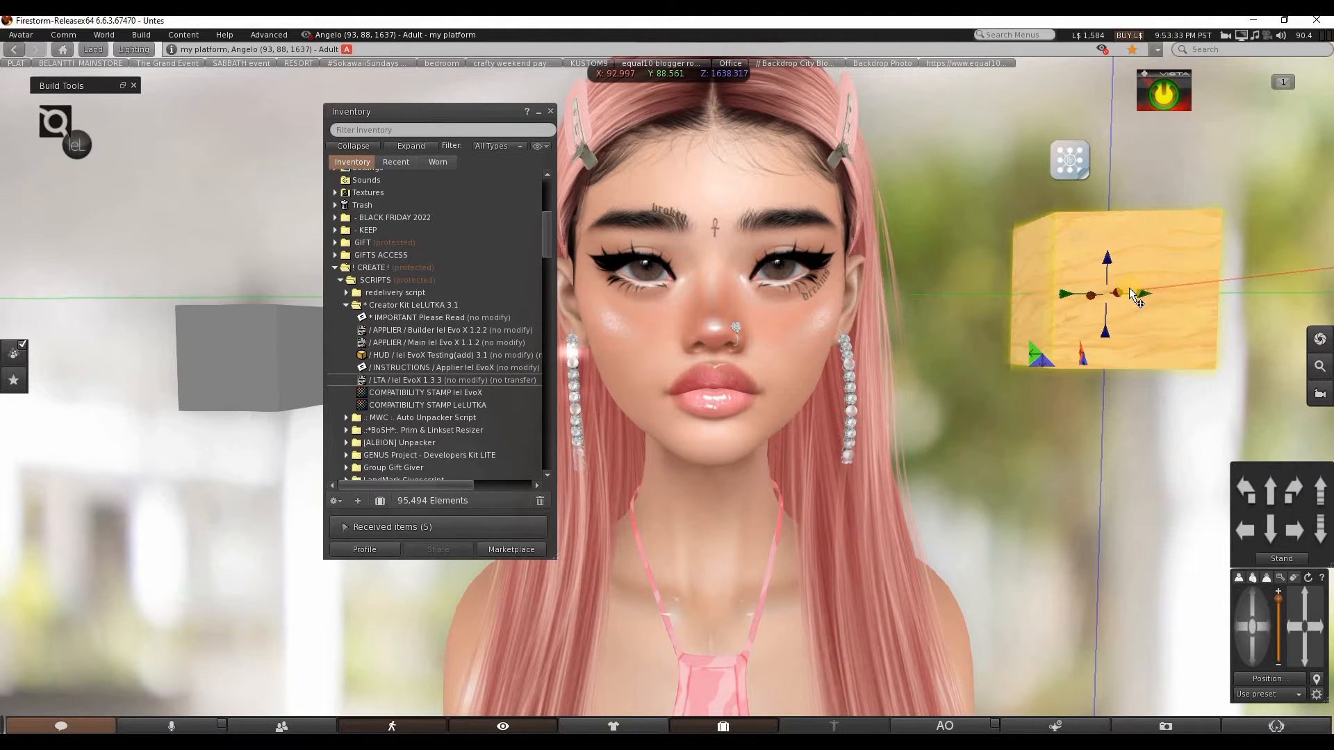
left_click(125, 85)
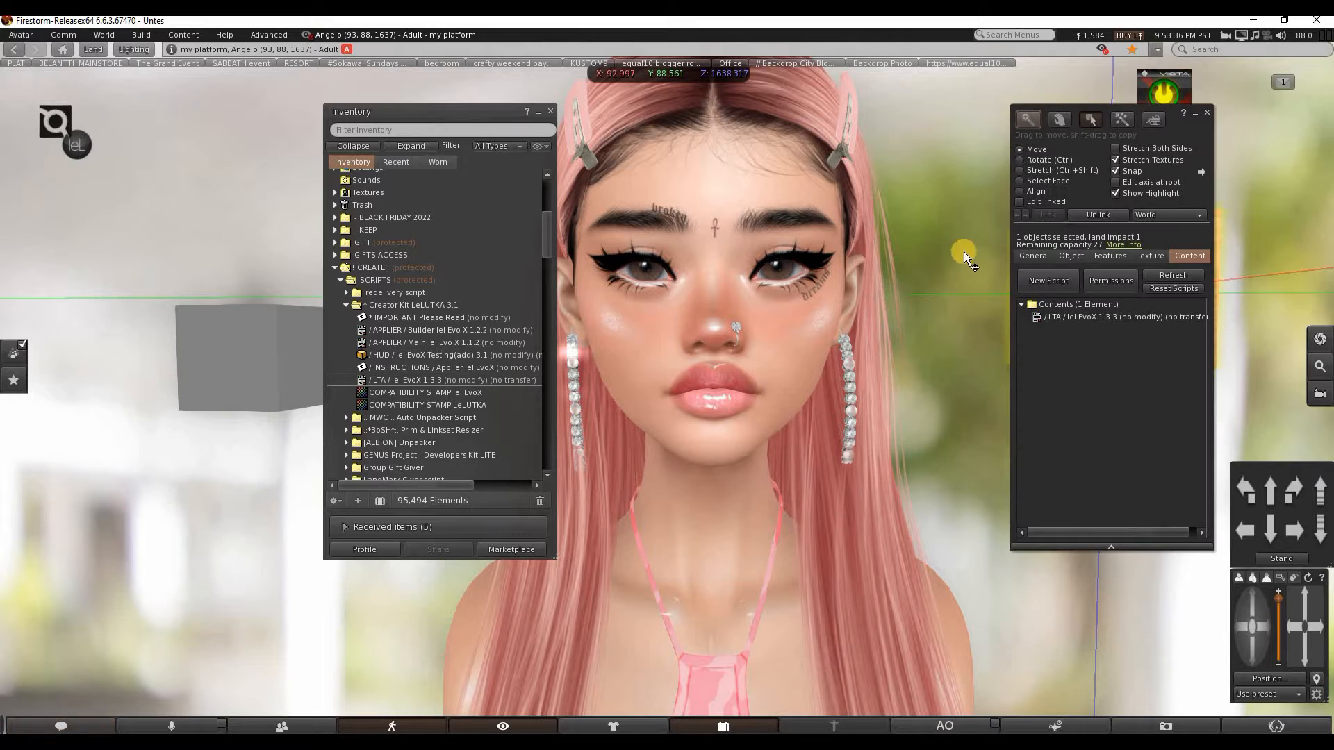
left_click(1150, 256)
Texture the wooden cube with the local image mouth.png from the Pictures folder and close the build window.
left_click(1039, 354)
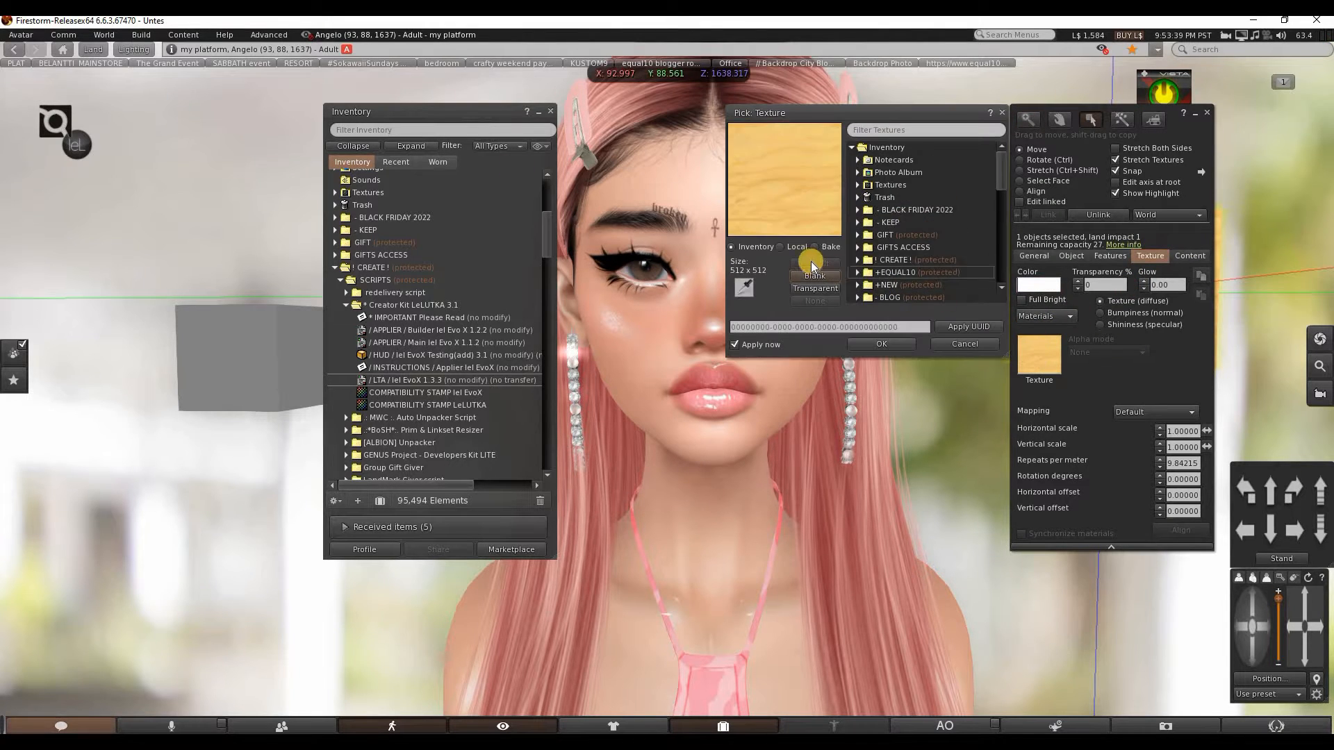
left_click(788, 245)
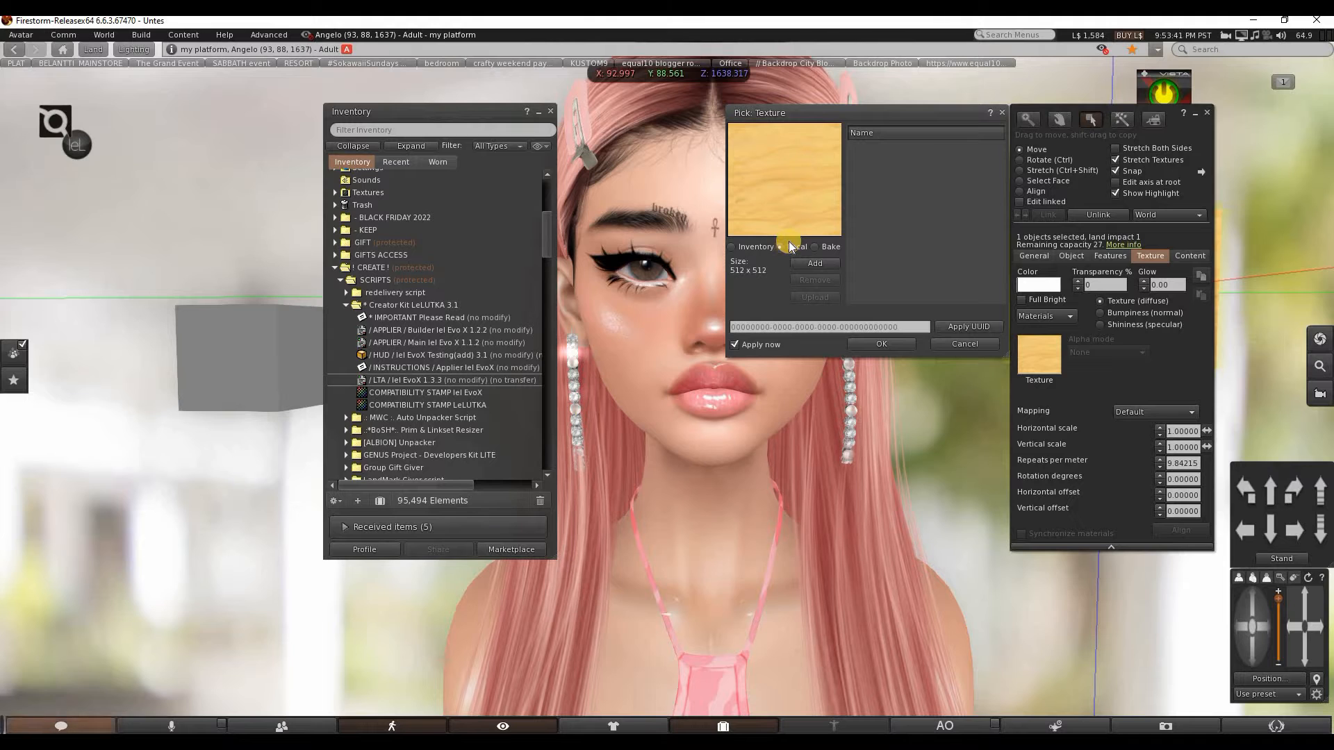
left_click(833, 265)
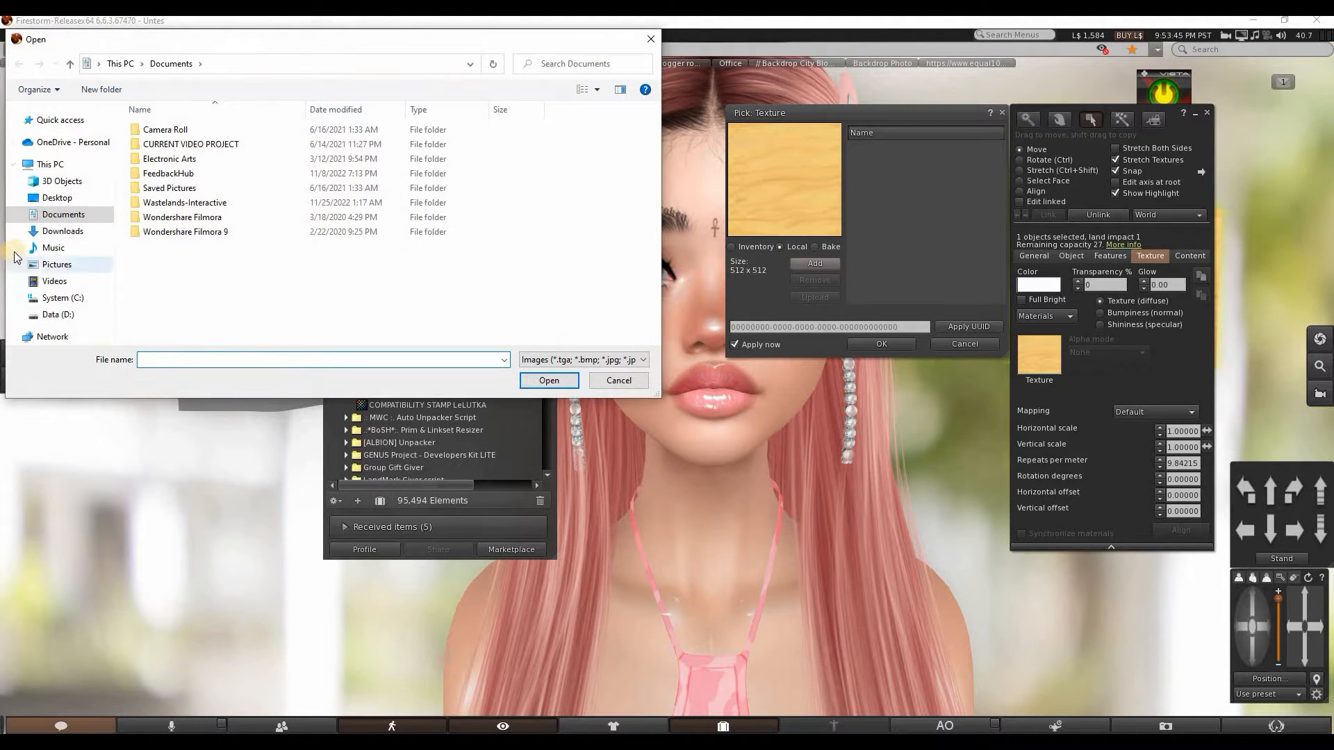
left_click(57, 265)
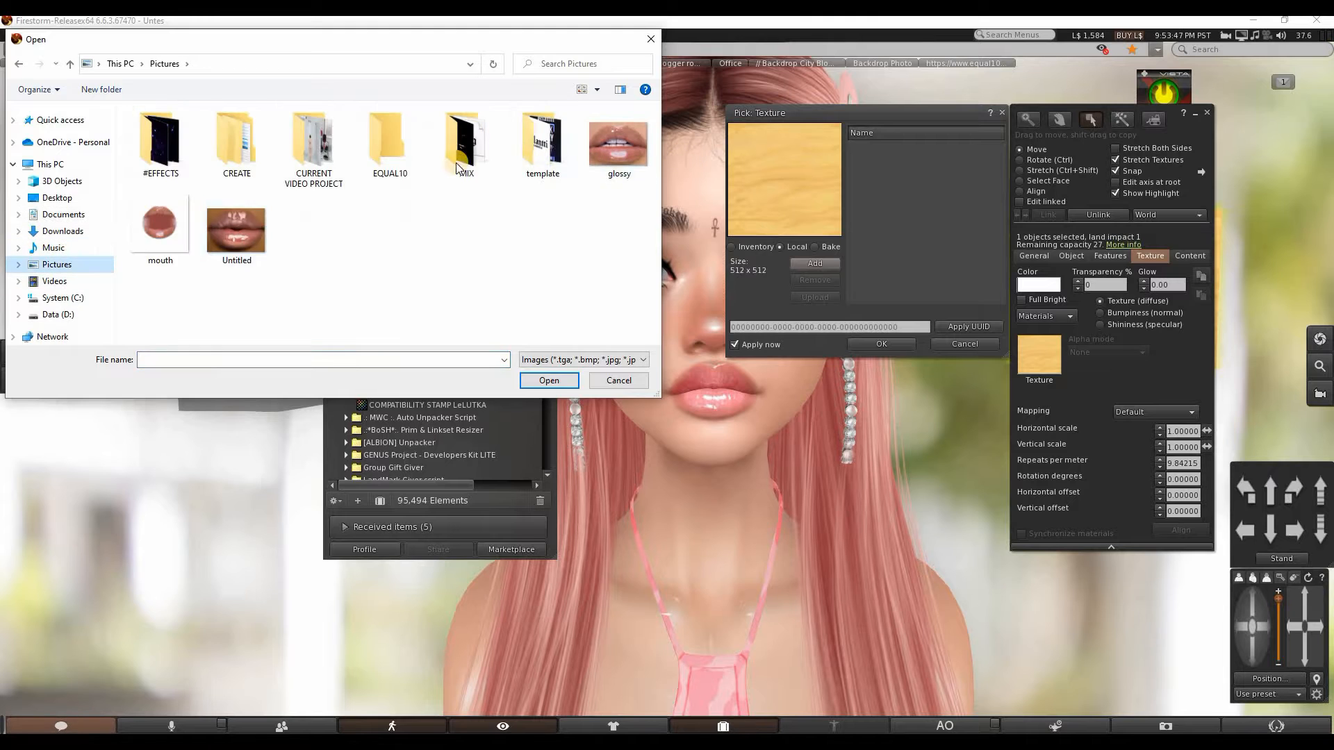
left_click(163, 228)
left_click(548, 381)
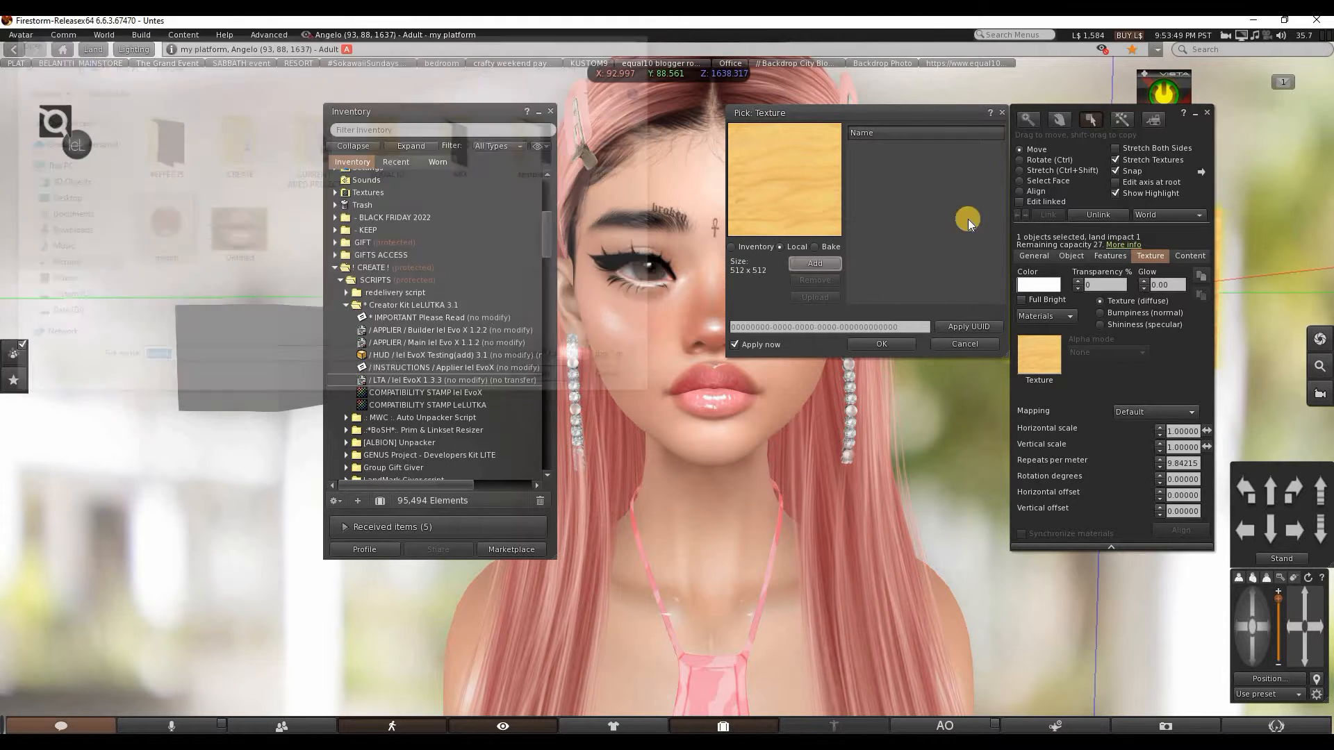
left_click(905, 149)
left_click(884, 343)
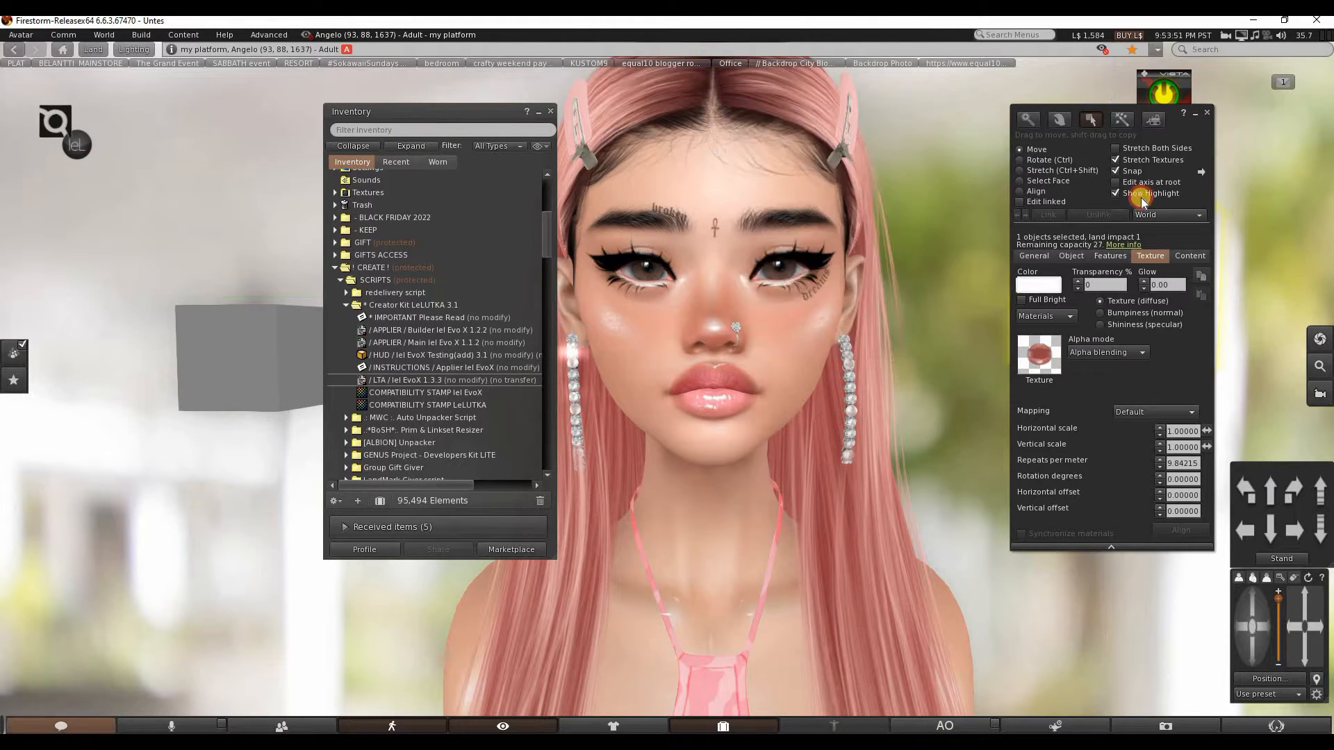
left_click(1206, 112)
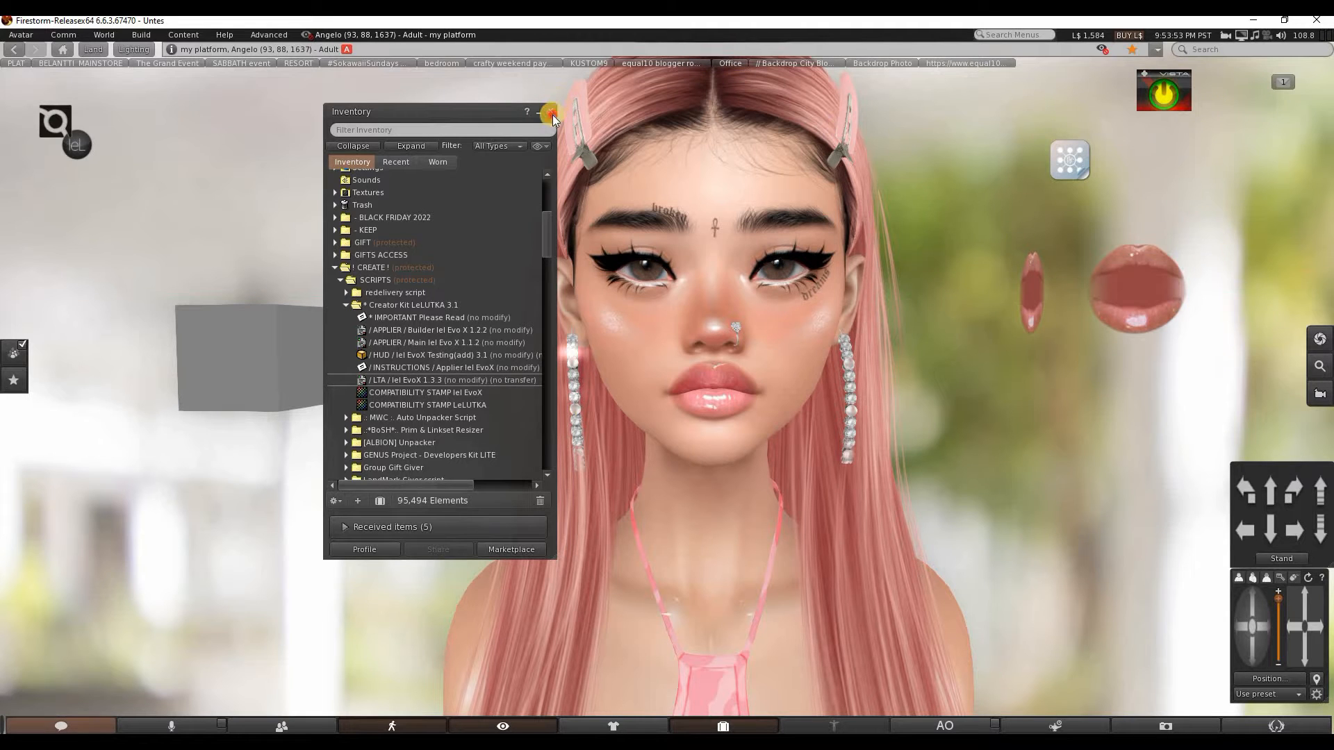
Close the inventory and apply the lip-textured cube to the avatar's HD Lips layer.
key("ctrl+i")
left_click(1128, 273)
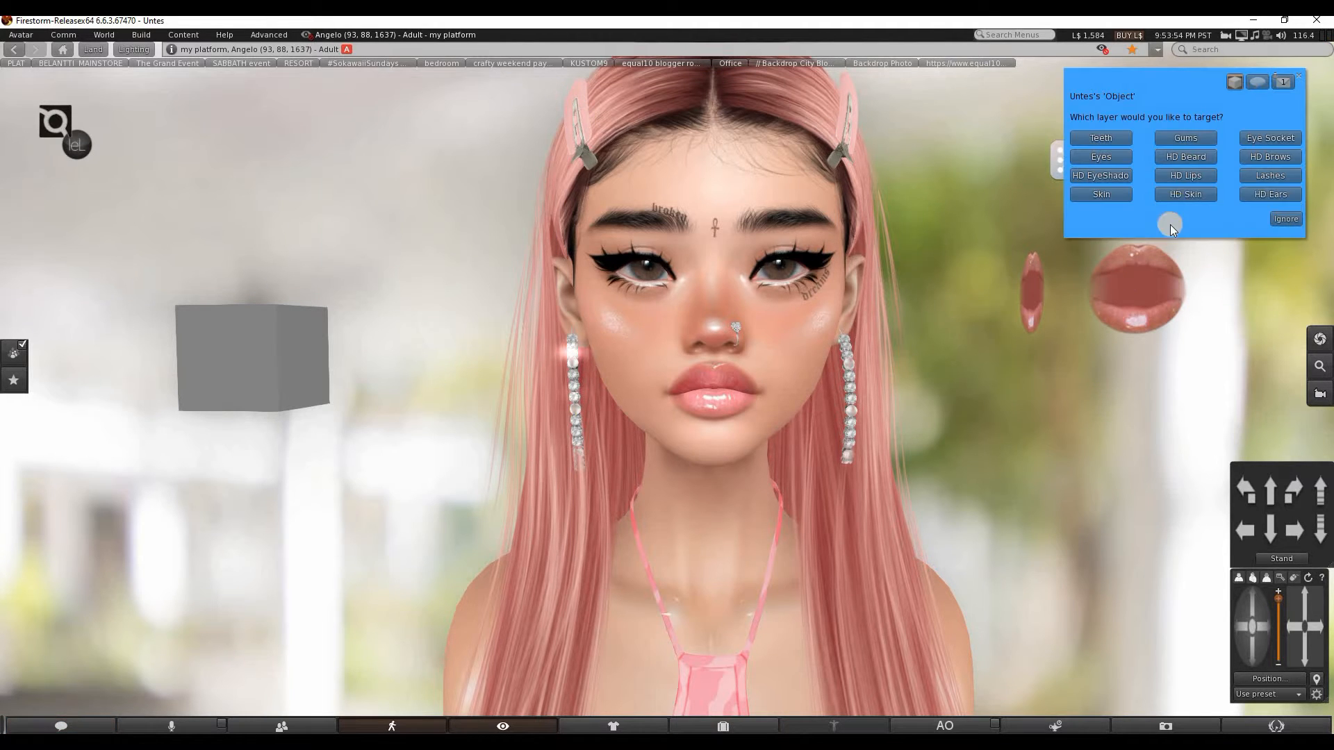
left_click(1189, 177)
left_click(1093, 169)
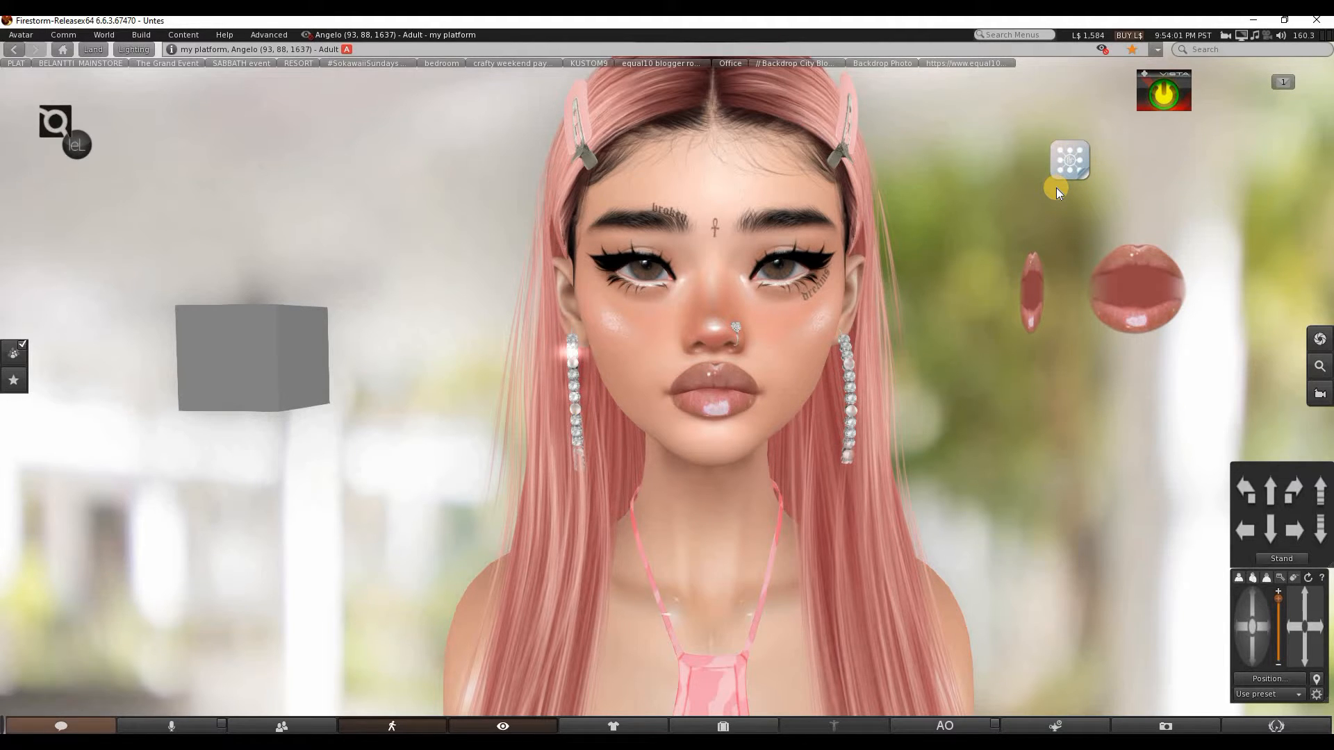
Examine the applied lipstick on the avatar's lips from close up and from farther away.
scroll(972, 252, "up", 5)
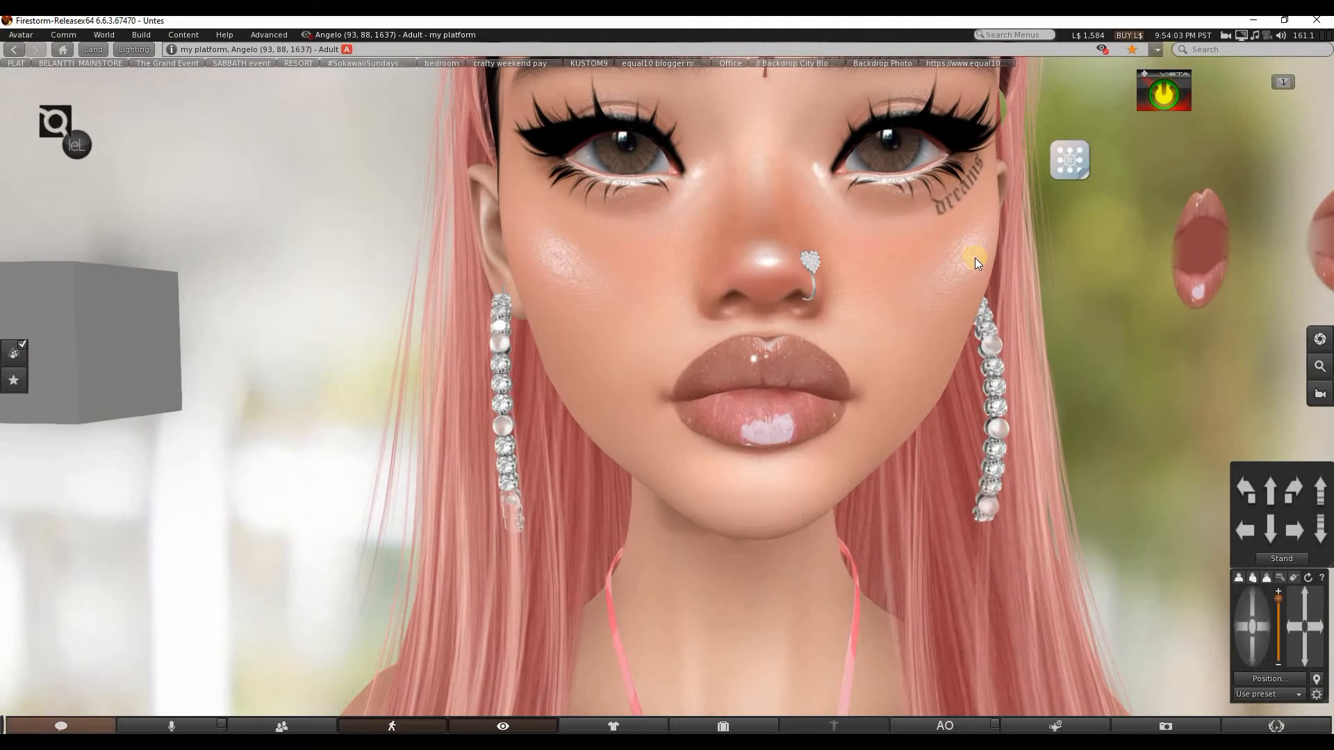
scroll(977, 265, "down", 1)
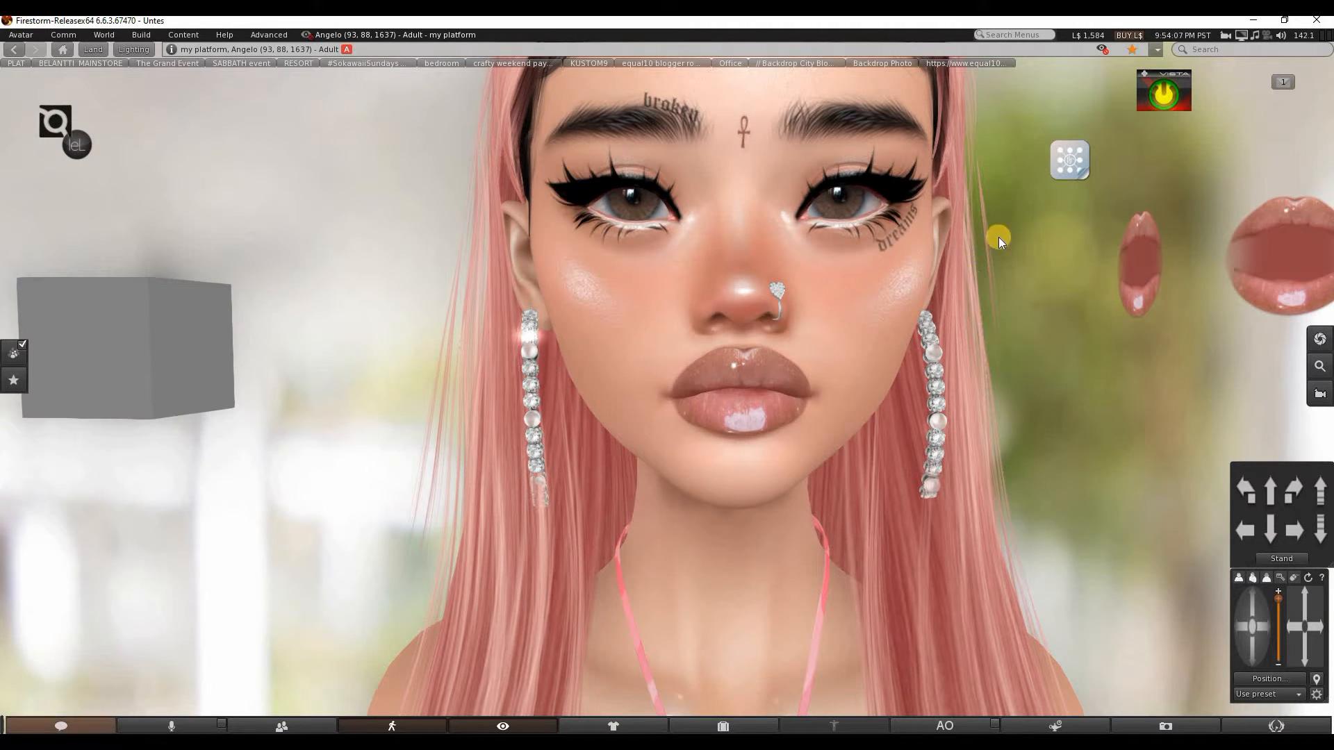
scroll(1000, 238, "down", 3)
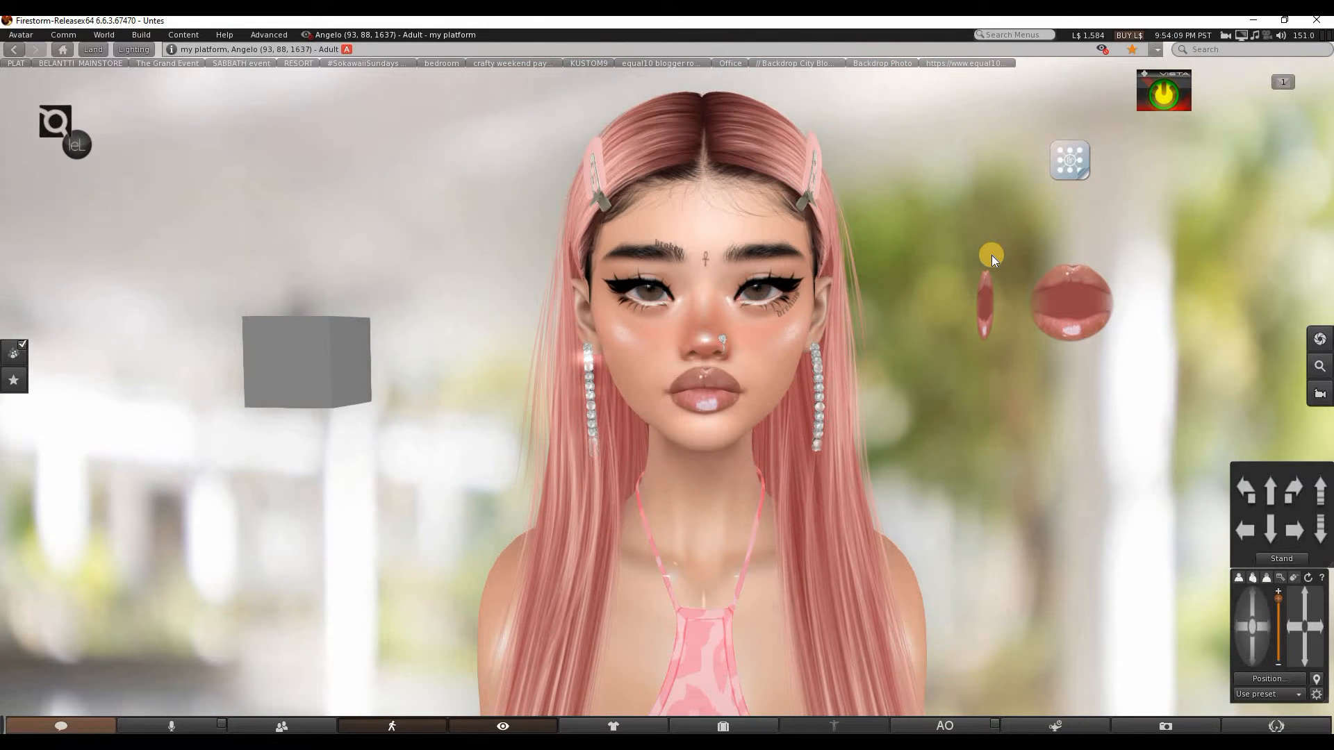
scroll(976, 243, "up", 2)
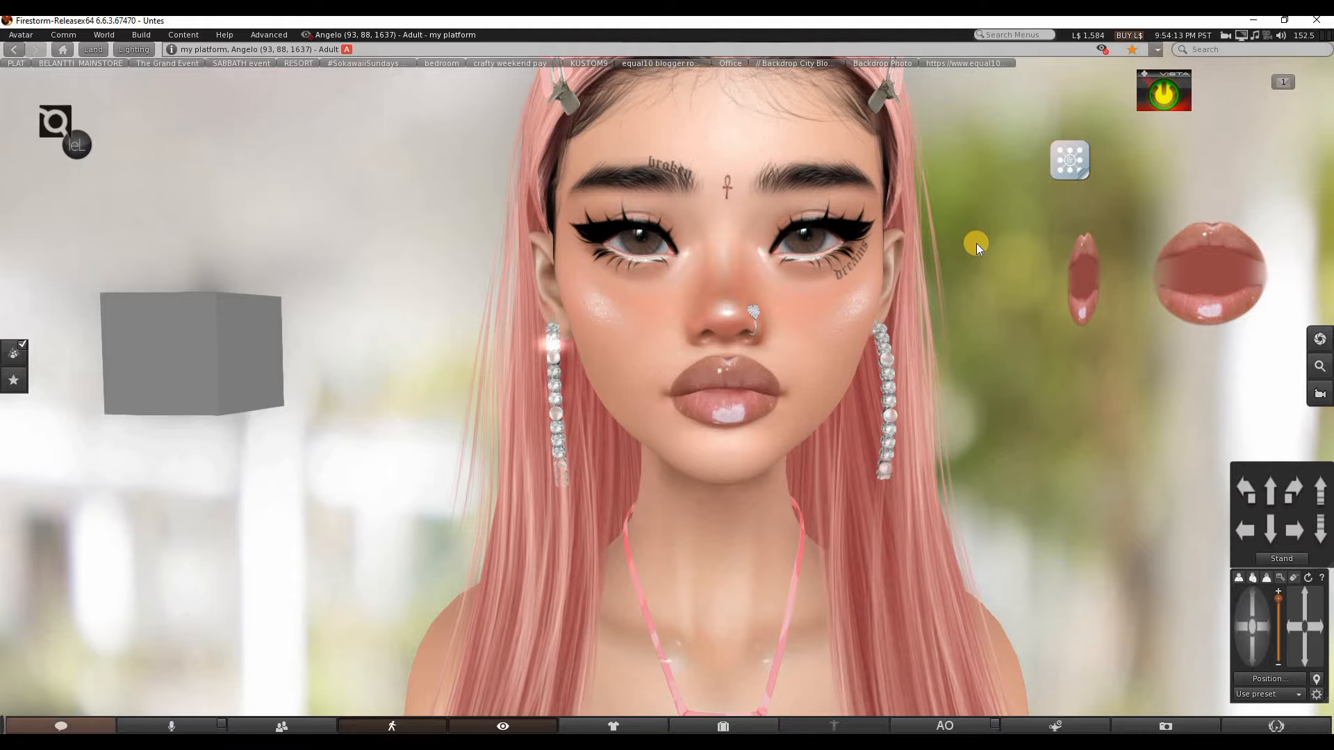
scroll(940, 200, "up", 2)
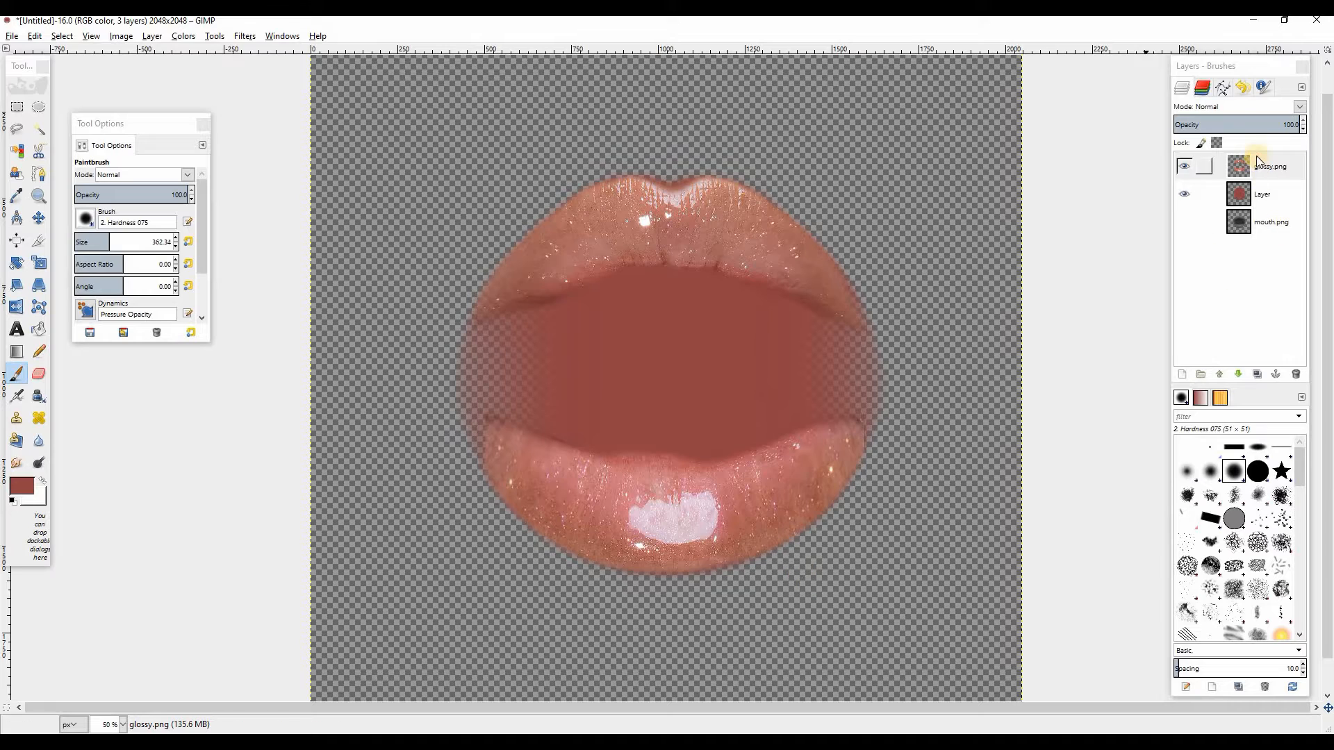
Switch to GIMP, duplicate the glossy.png layer, hide the original and choose the Eraser for the copy.
left_click(1258, 170)
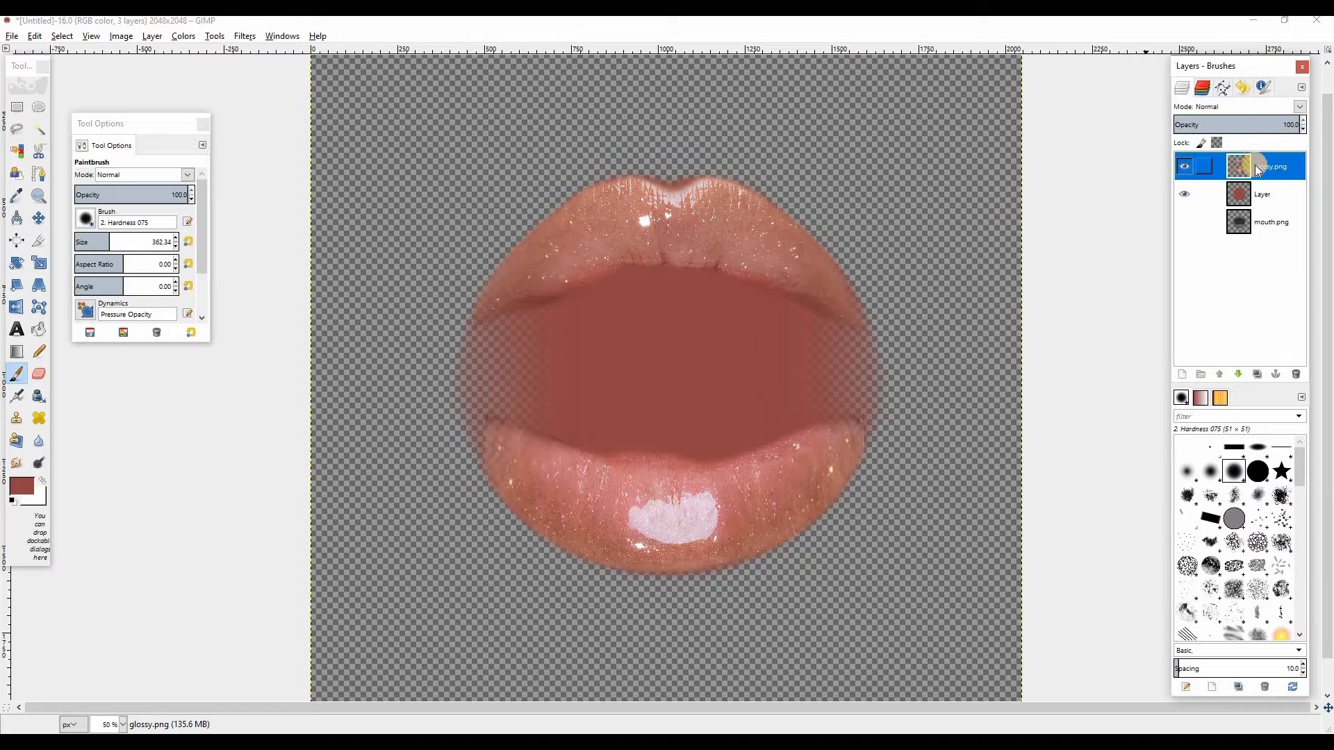
left_click(1256, 374)
left_click(1185, 193)
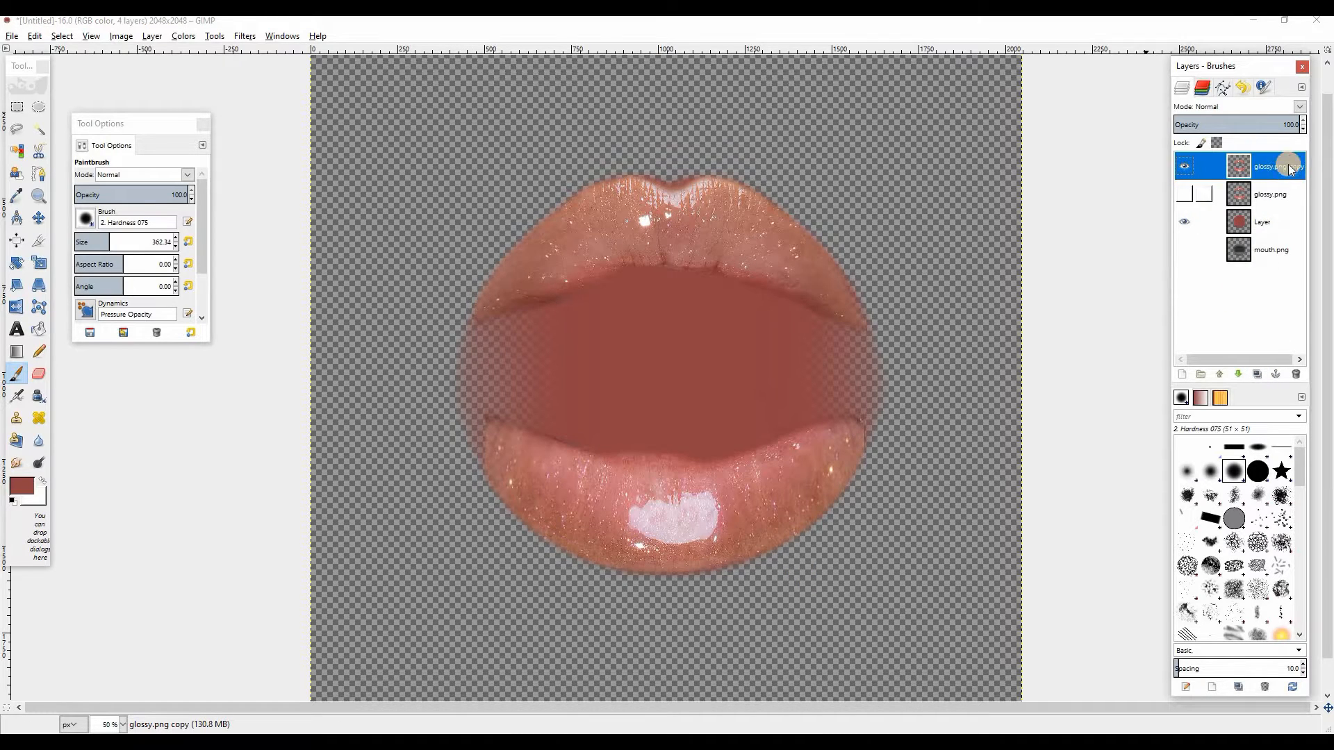
left_click(39, 373)
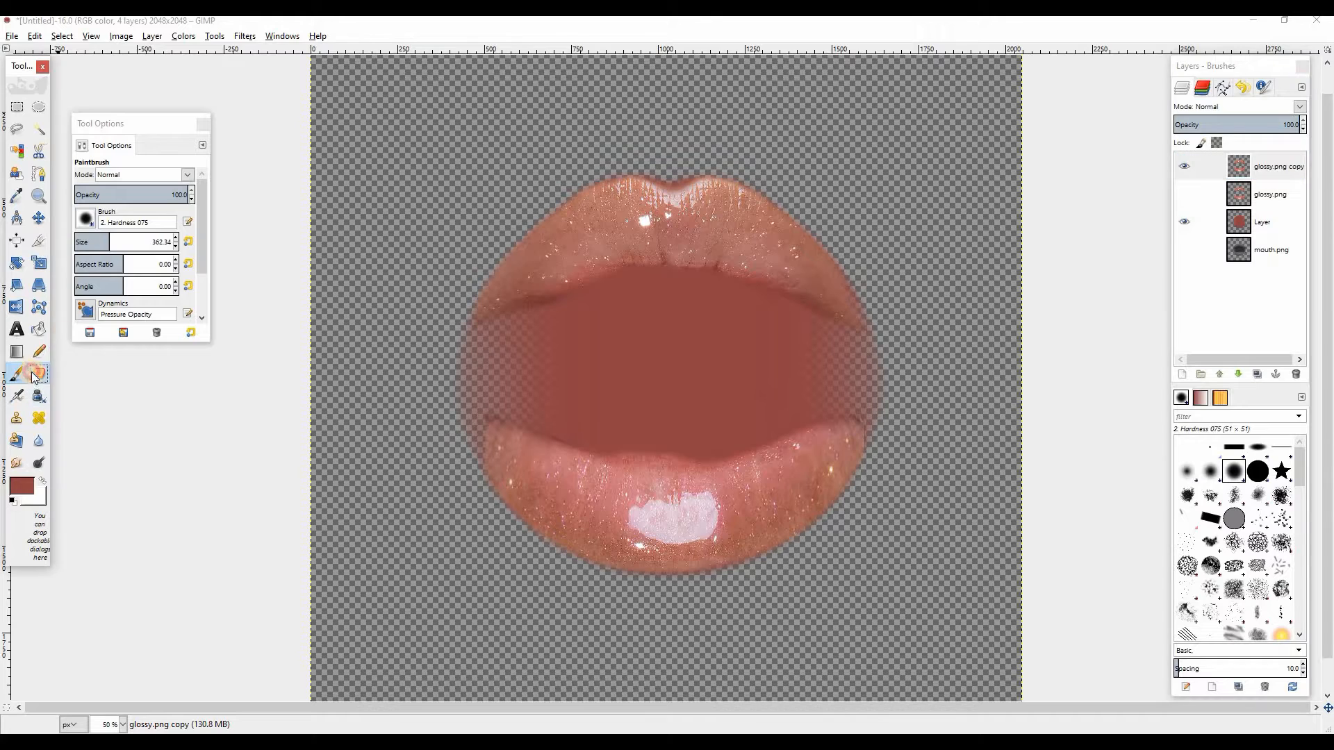
Fade the outer lip edges on the glossy.png copy layer with the Eraser, first at 25.6 and again at 45.1 opacity.
left_click(97, 195)
left_click_drag(104, 195, 103, 194)
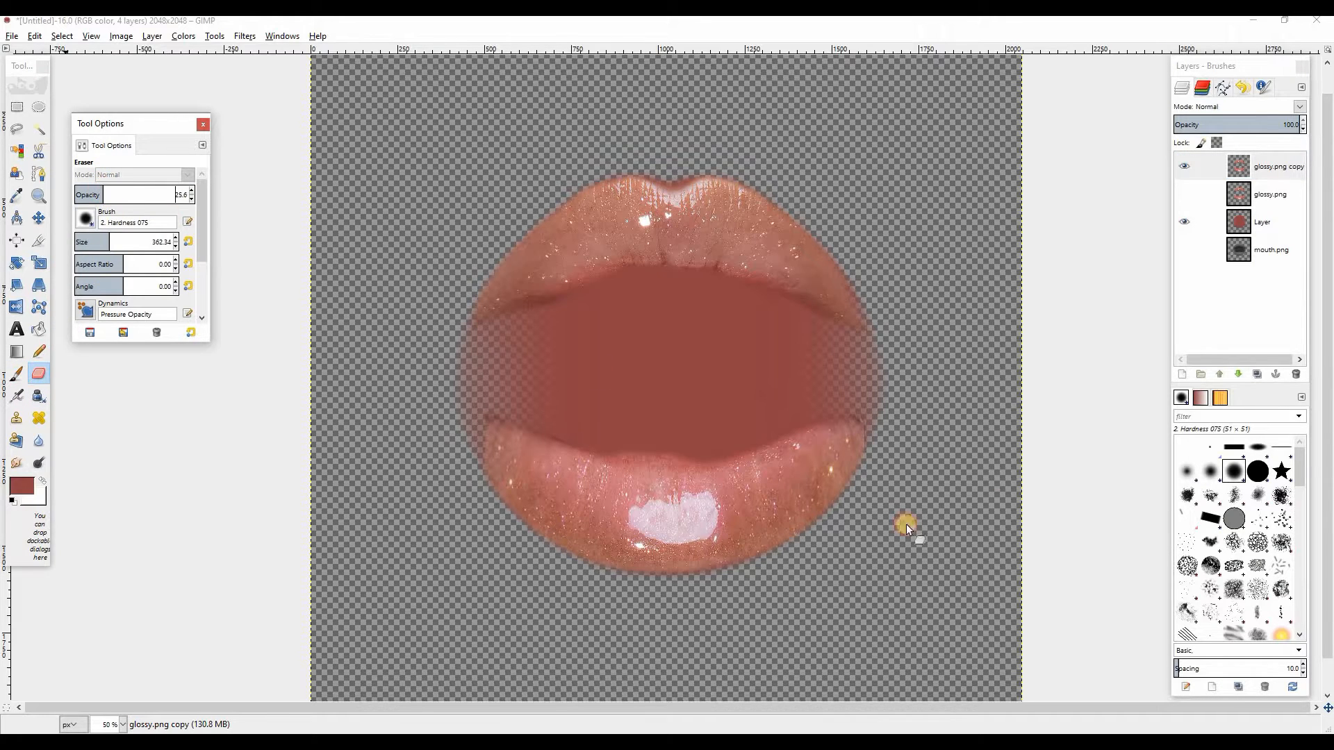
left_click_drag(453, 481, 479, 531)
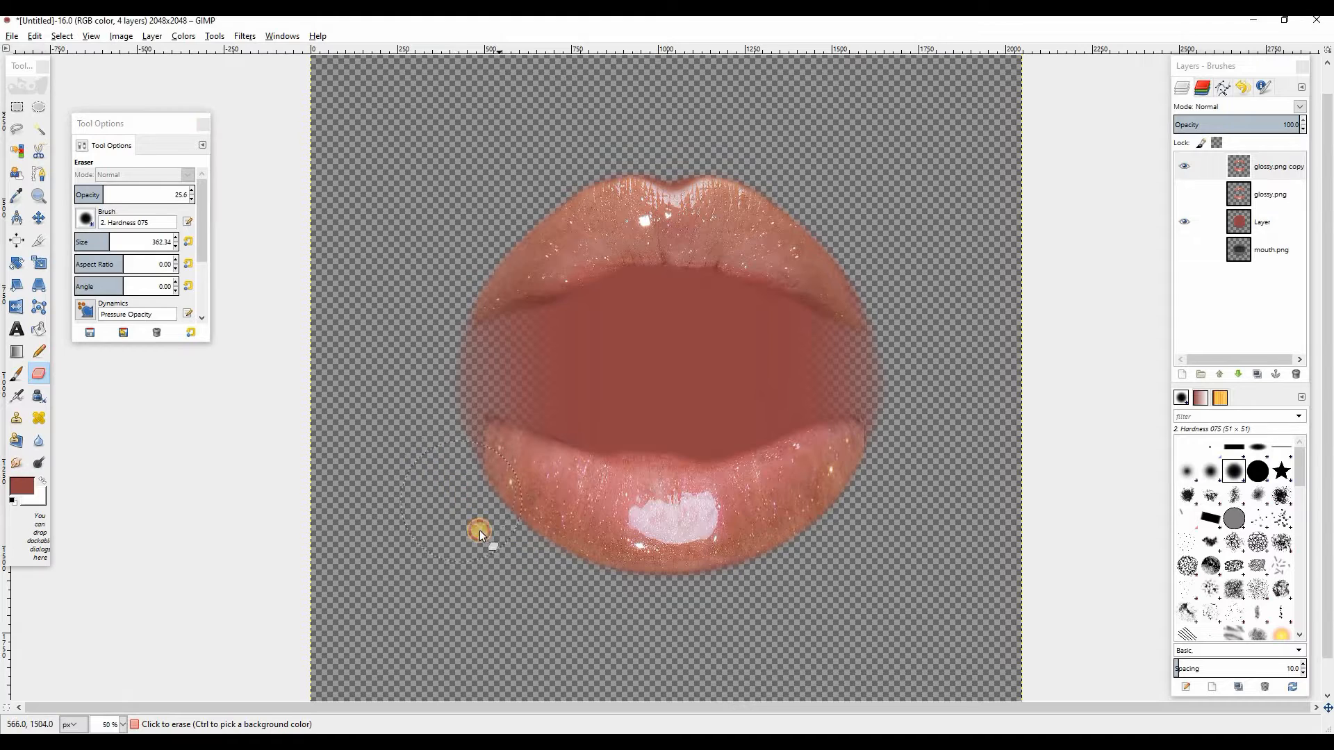
left_click_drag(638, 620, 611, 605)
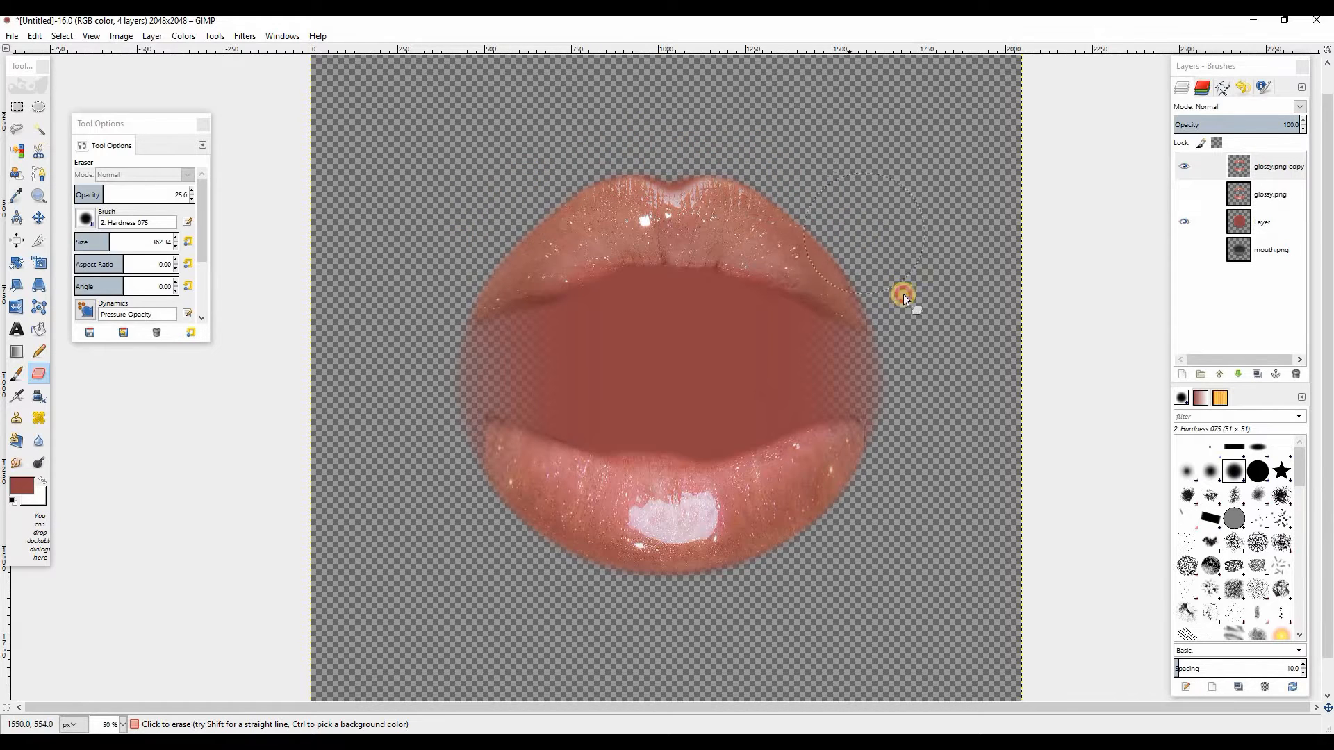
left_click(91, 220)
Compare the faded glossy lips with and without the solid-colour base layer, leaving the base layer visible.
left_click(1183, 222)
left_click(1185, 222)
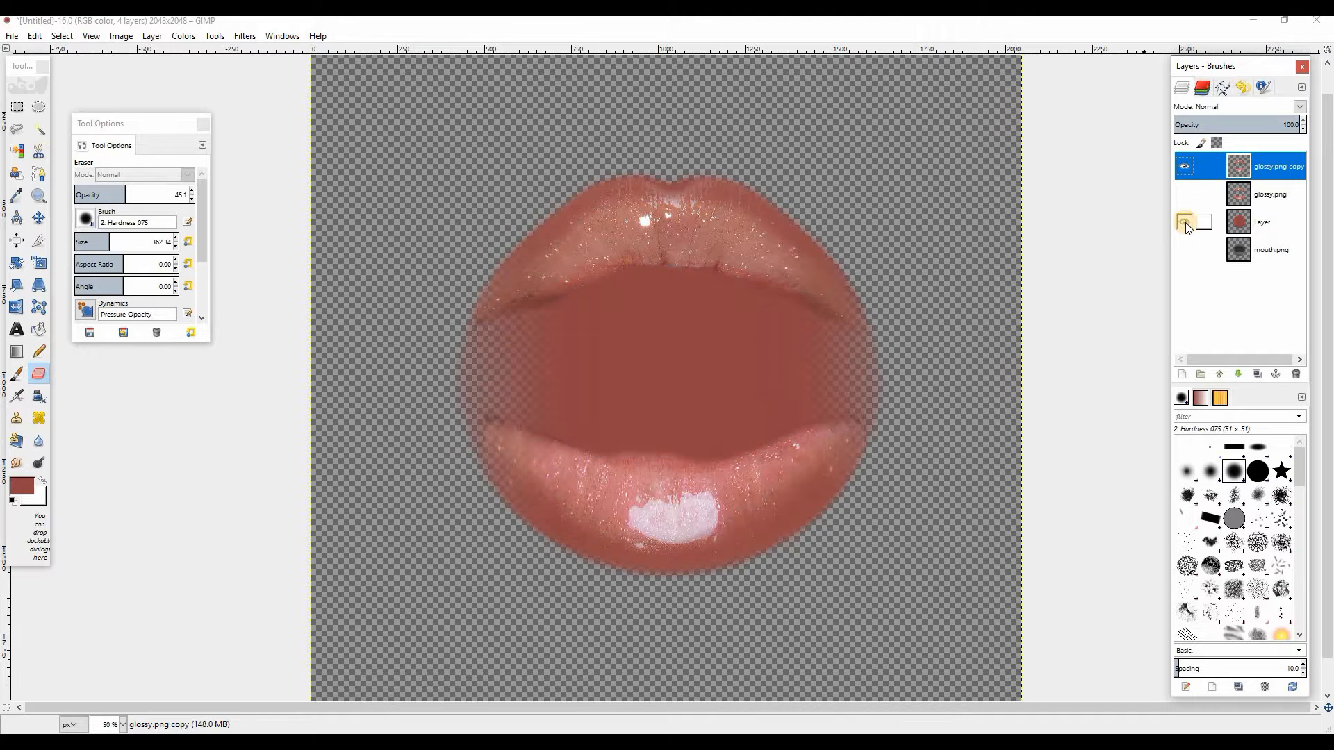
left_click(1185, 222)
left_click(1186, 223)
left_click(1186, 223)
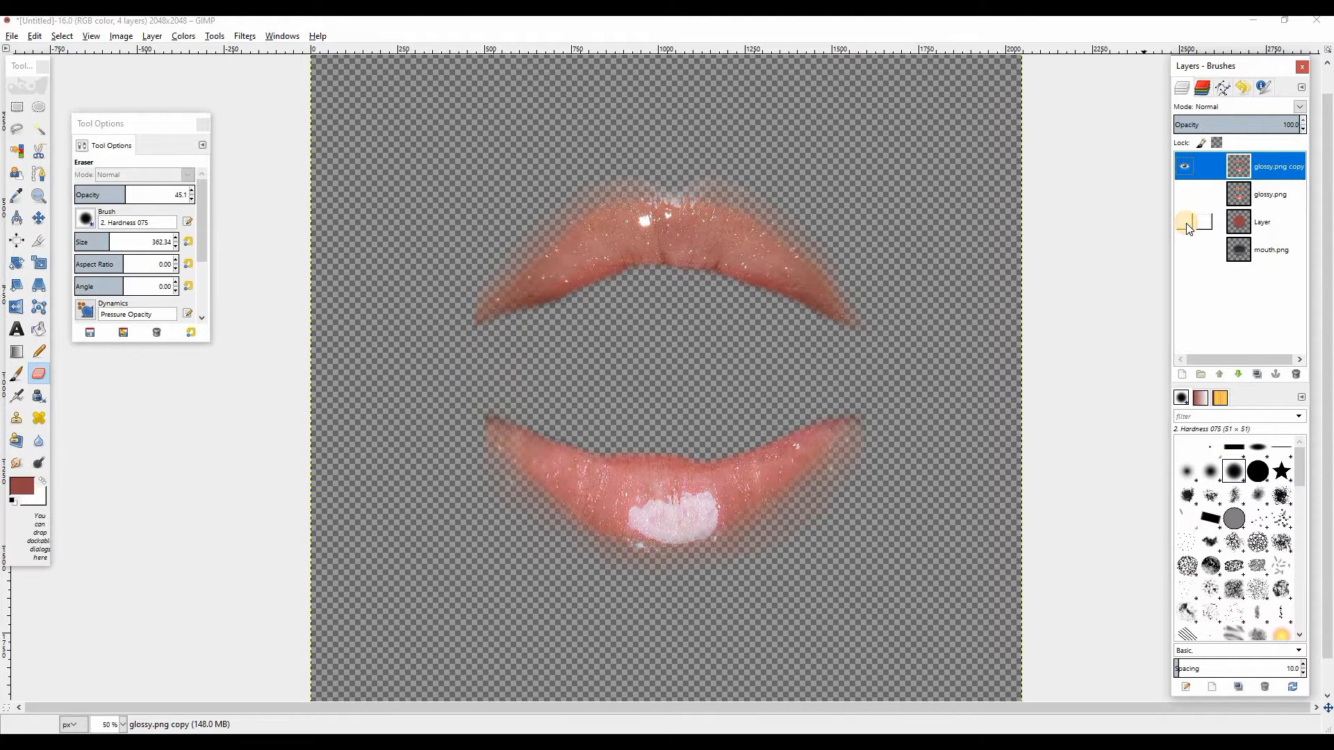
left_click(1186, 225)
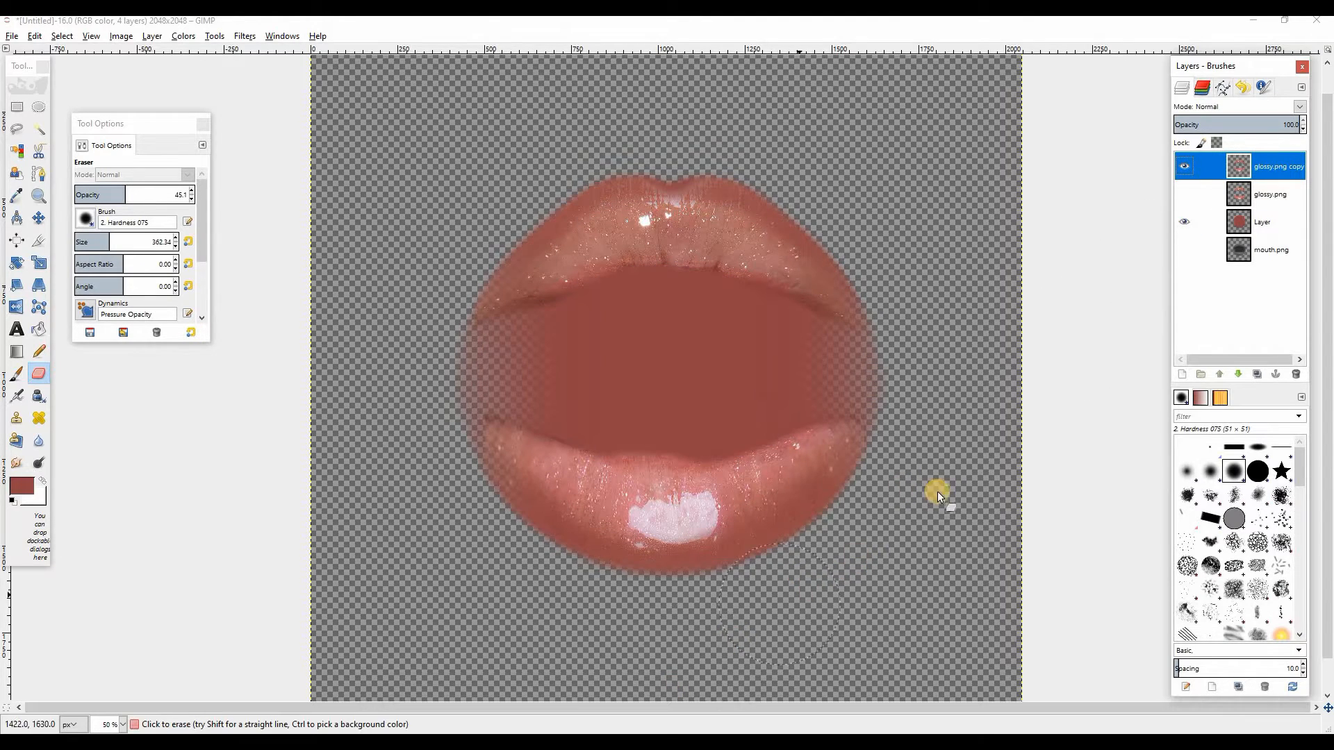
Erase around the outer edge of the solid-colour base layer at 45.1 opacity to soften the lip outline.
left_click(1256, 223)
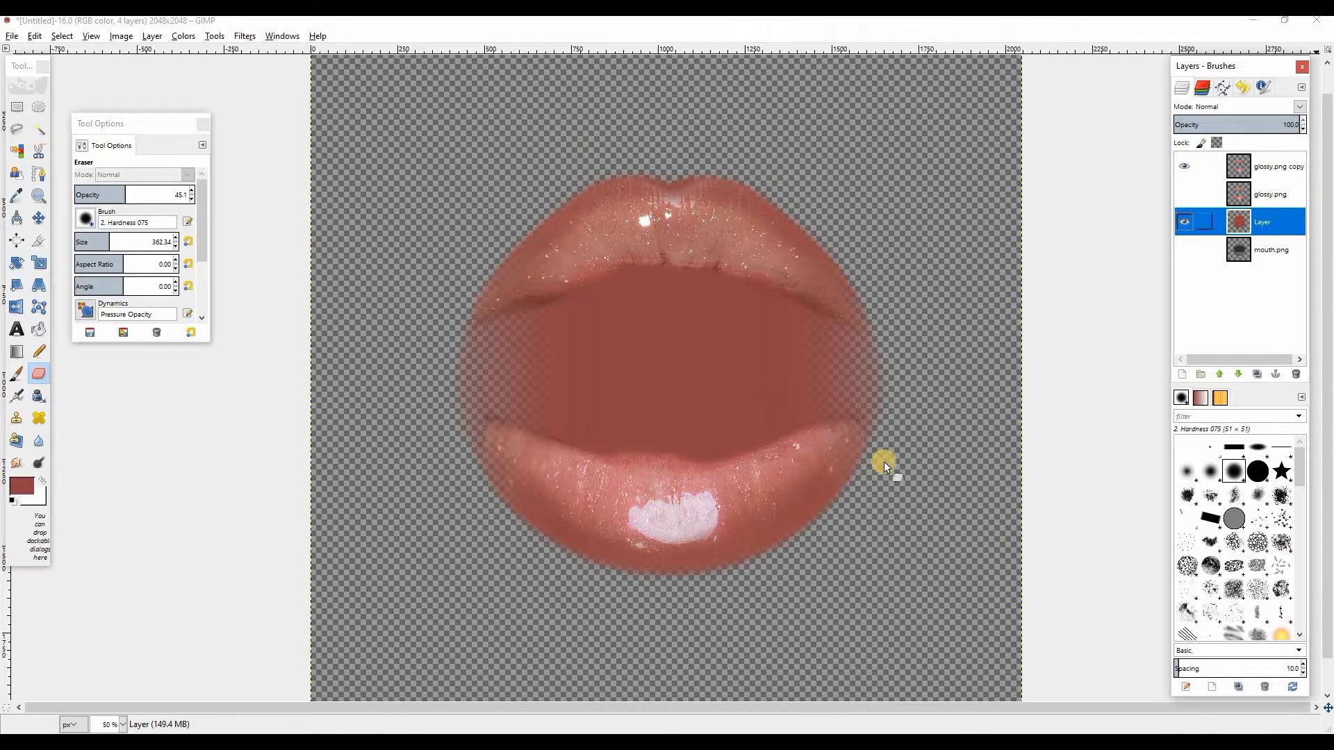
left_click_drag(881, 465, 865, 483)
left_click_drag(846, 529, 706, 595)
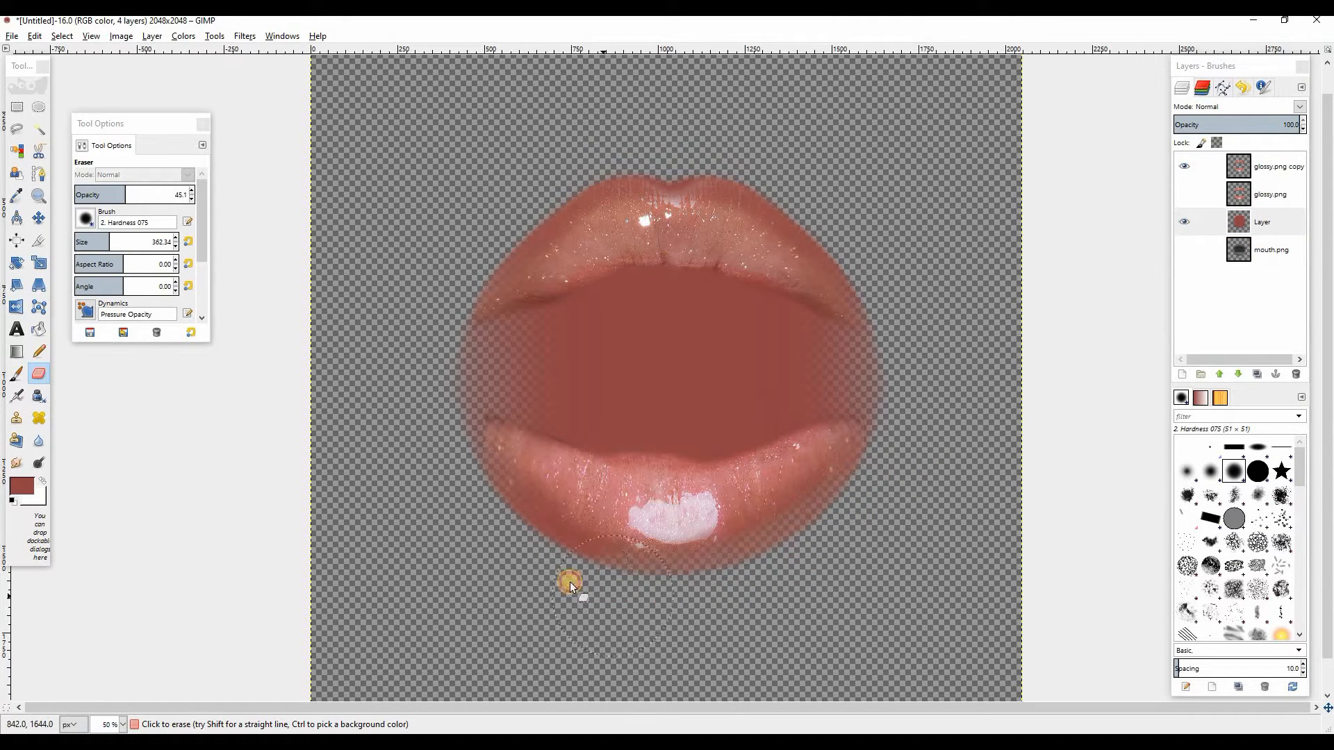
left_click_drag(474, 235, 503, 199)
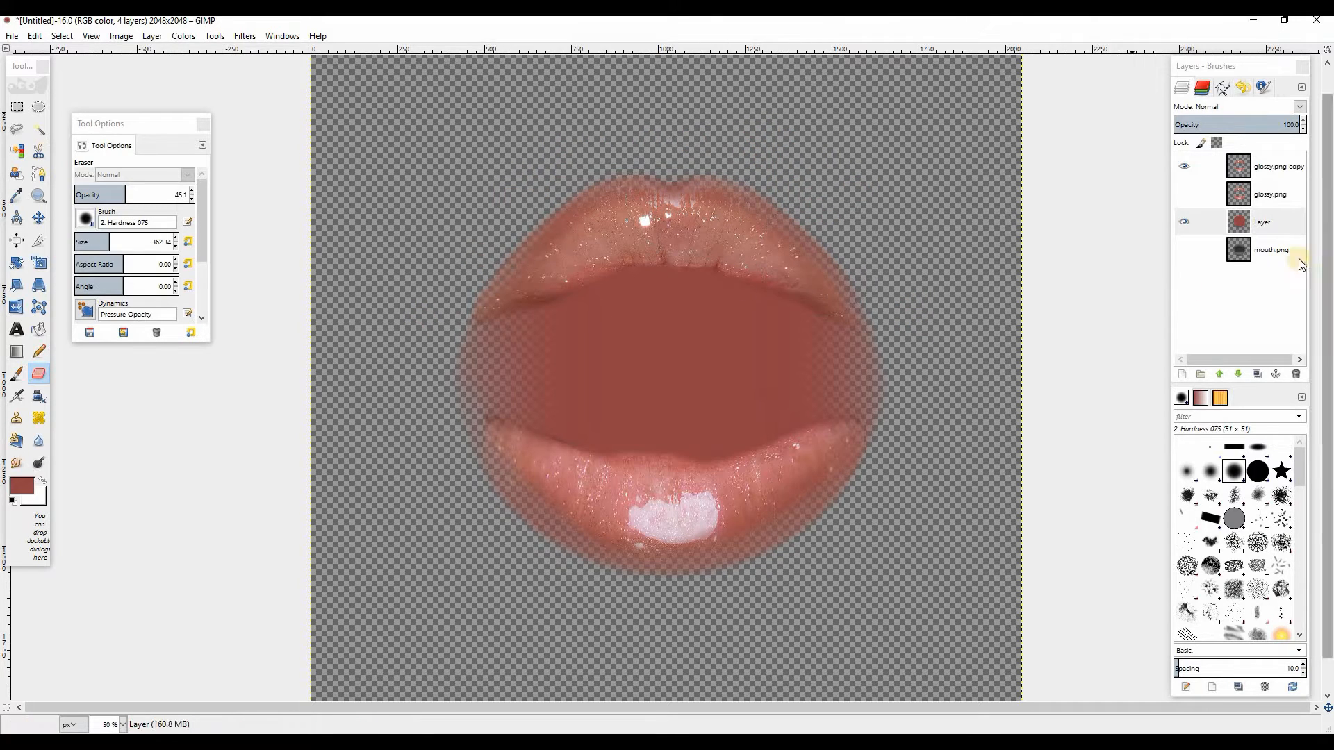
Move the solid-colour base layer above the hidden glossy.png layer and re-export the image over mouth.png.
left_click(1222, 355)
left_click(1219, 375)
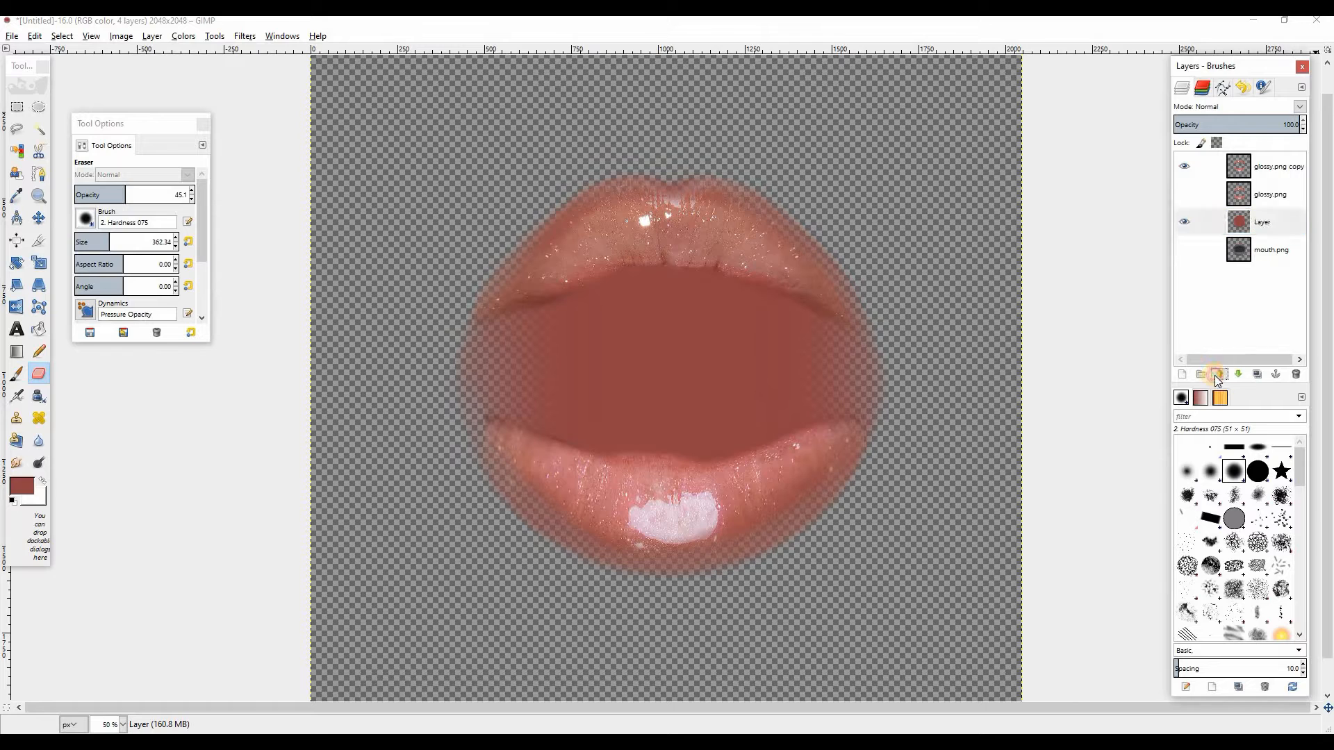
left_click(1219, 375)
left_click(1238, 375)
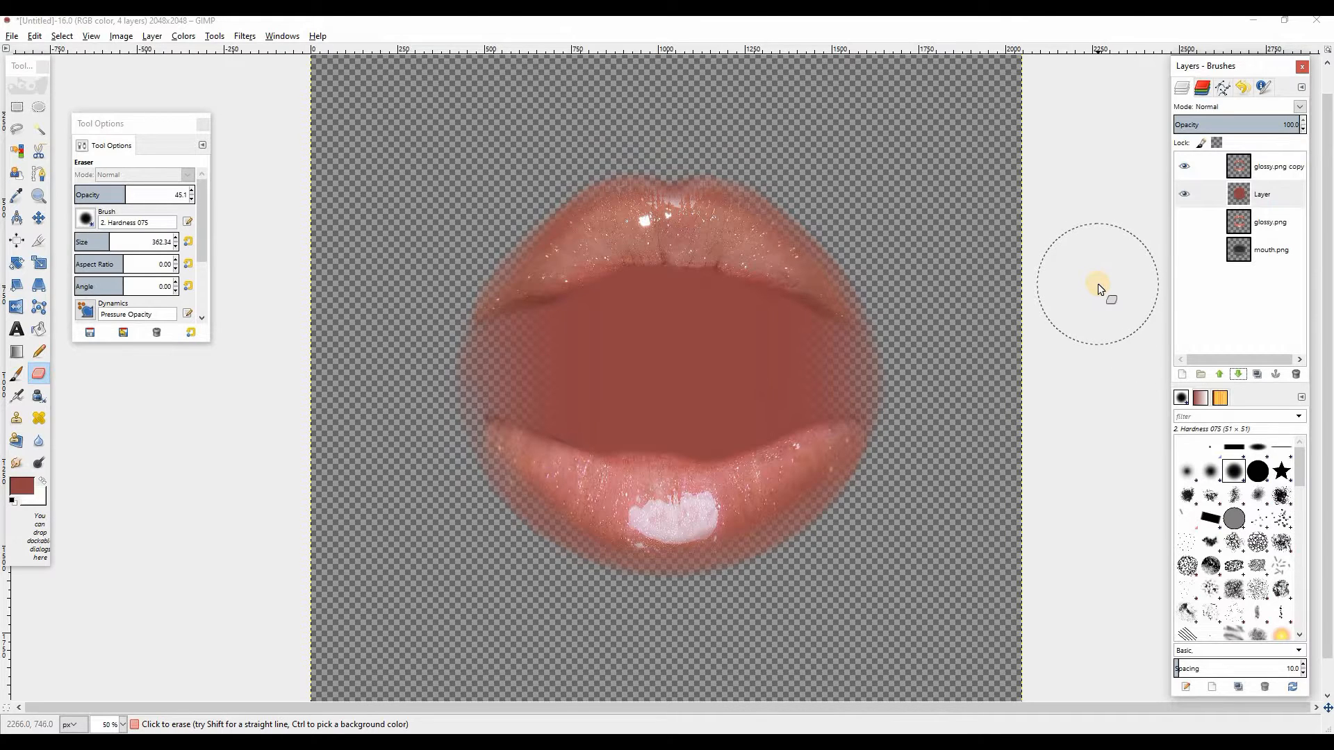
key("ctrl+e")
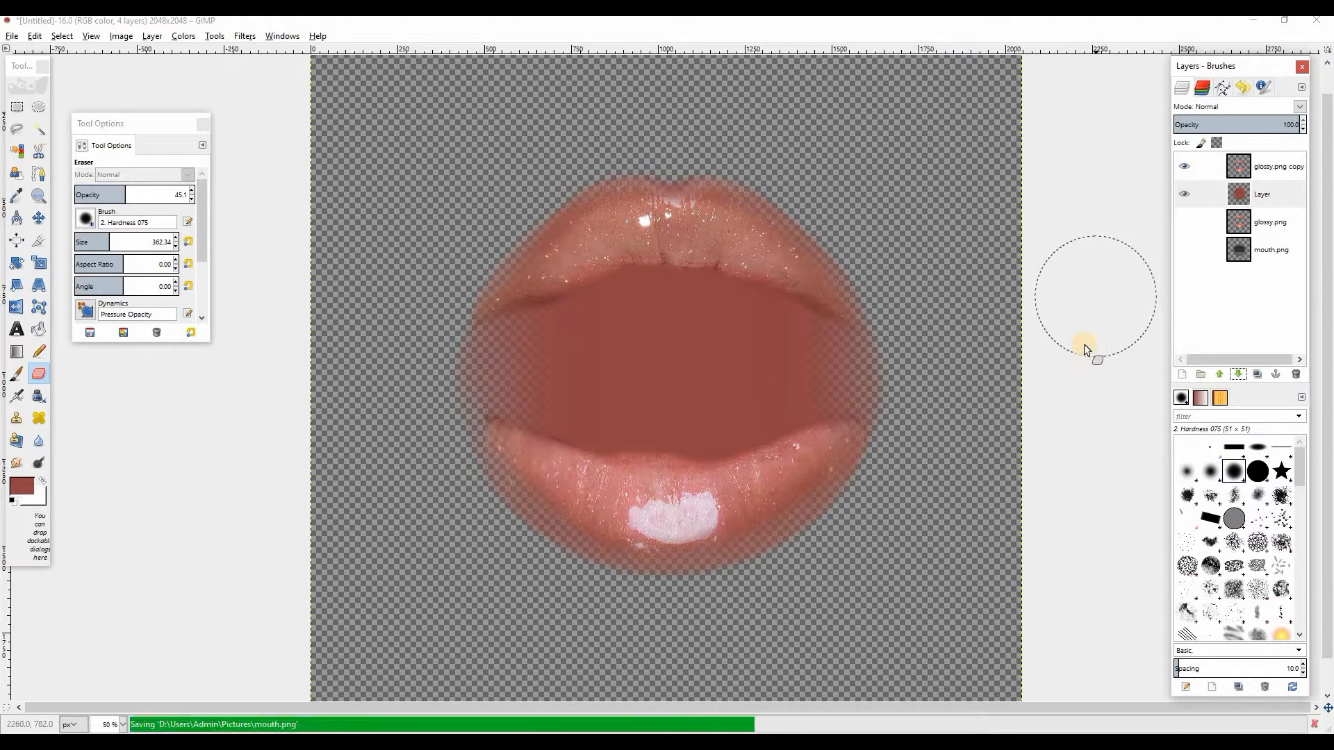
Switch to Firestorm and examine the updated lipstick on the avatar, orbiting the view slightly around the face.
left_click(479, 741)
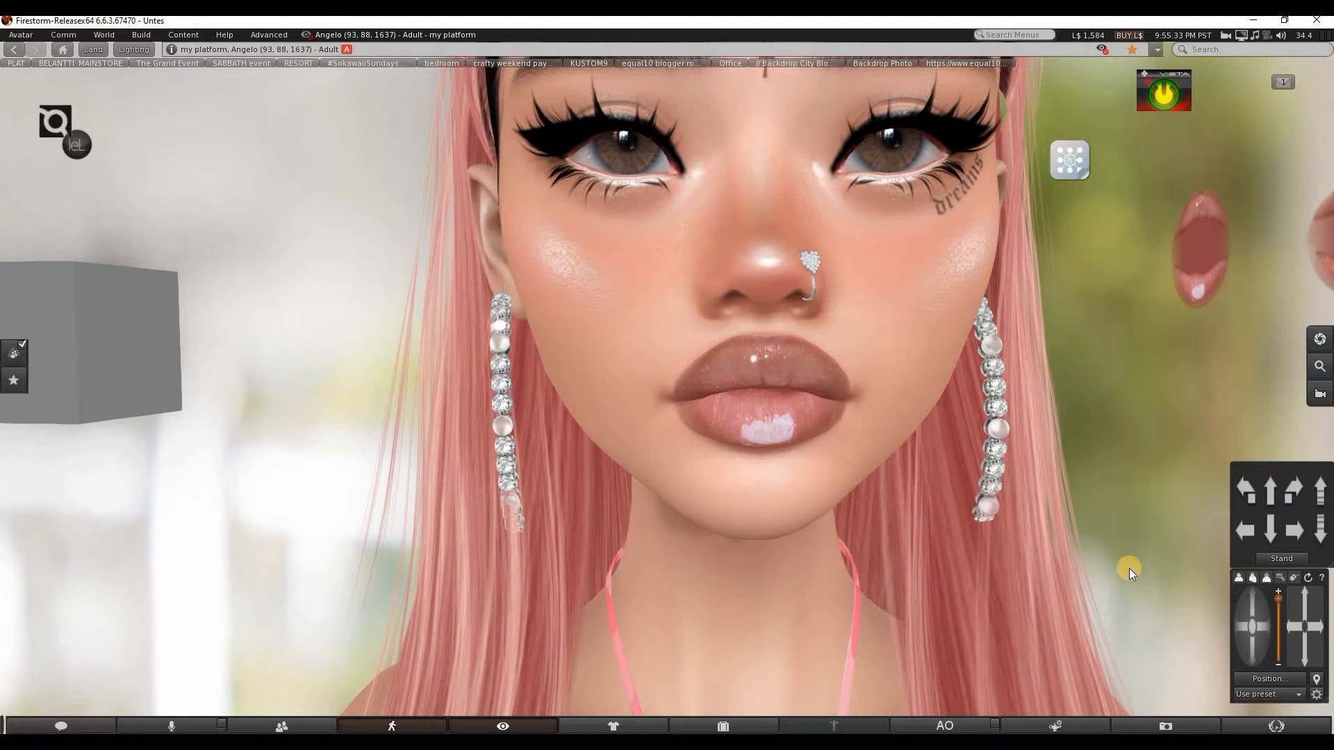
left_click(1261, 628)
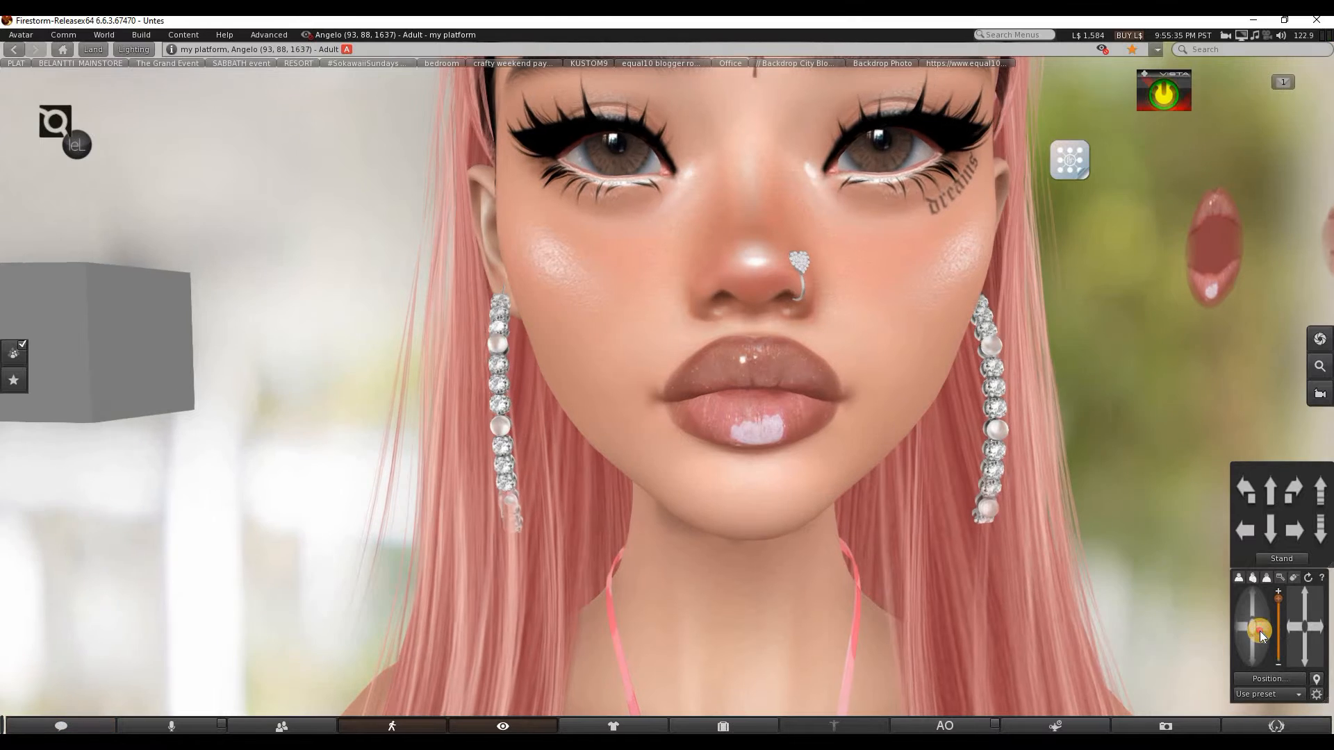
left_click(1261, 627)
Back in GIMP, erase more of the base layer's upper edge and mouth corners, re-export mouth.png and check it in Firestorm.
left_click(736, 742)
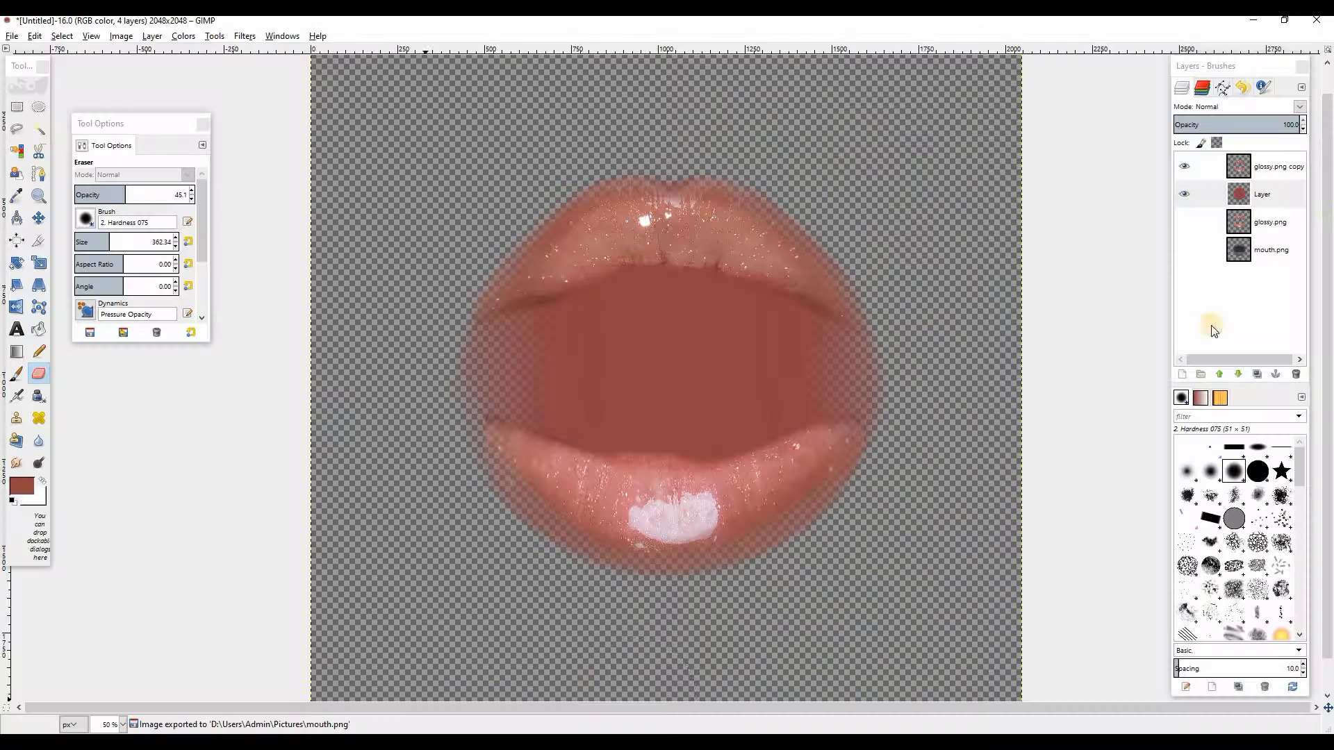
left_click(1241, 207)
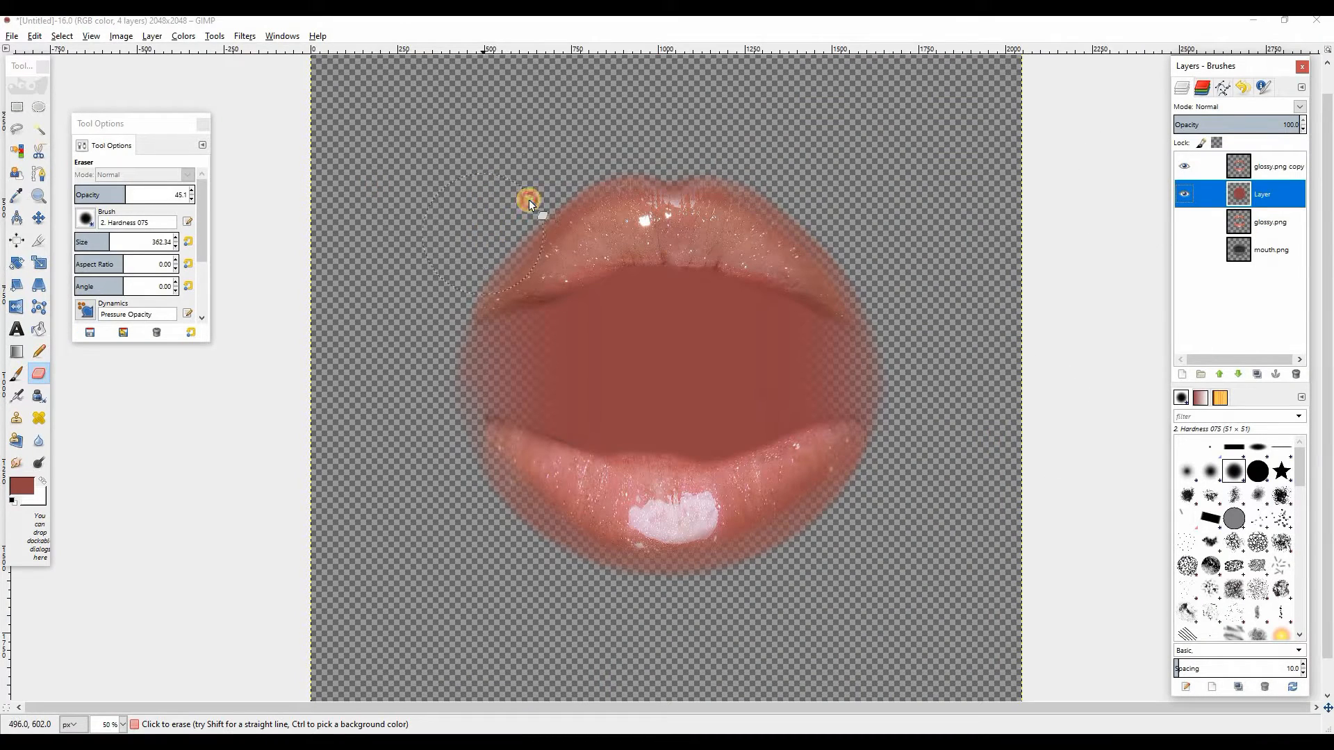
left_click_drag(529, 201, 483, 241)
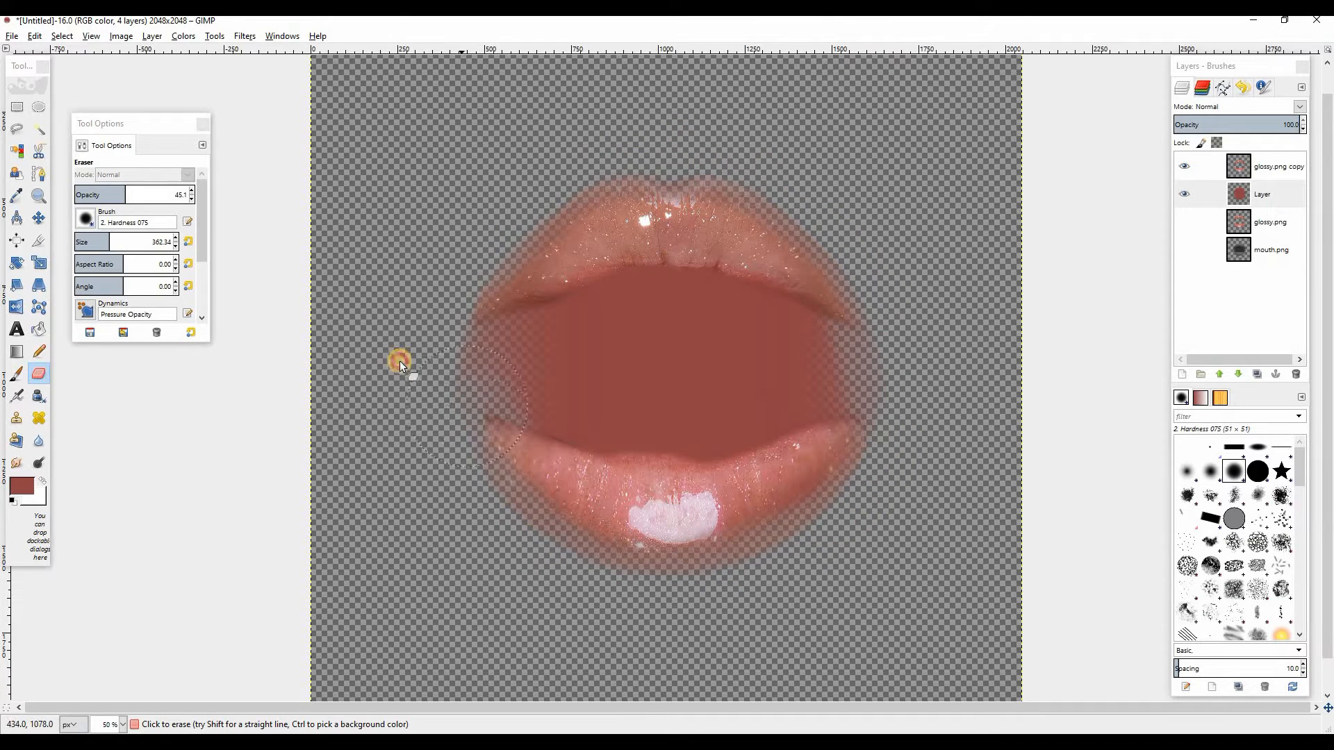
key("ctrl+e")
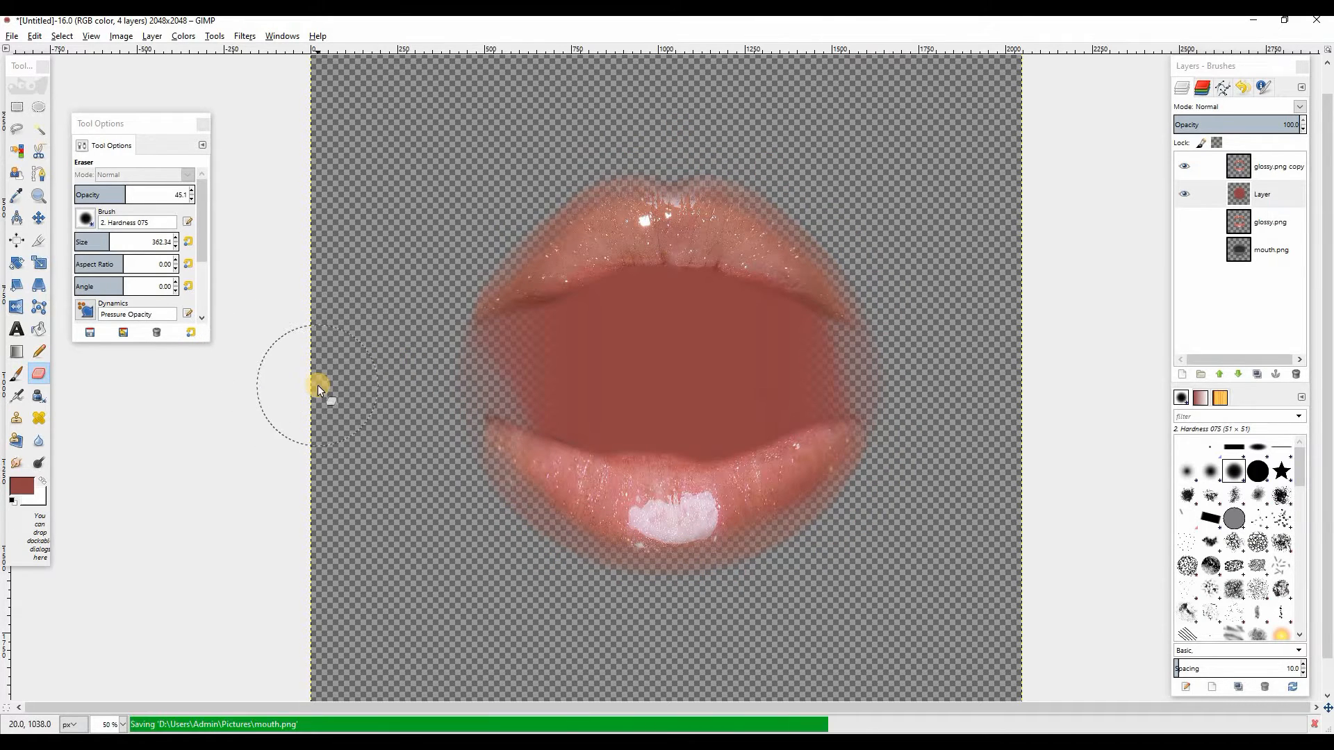
left_click(719, 741)
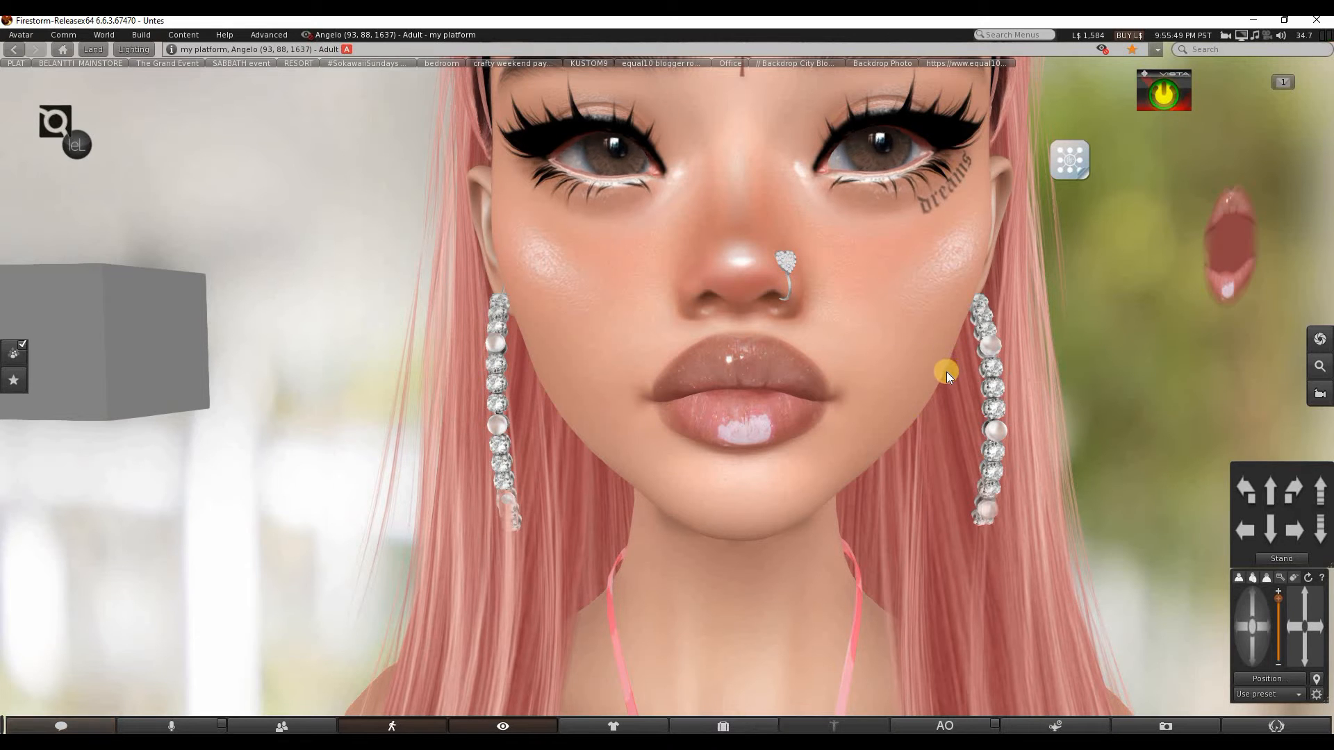
Return to GIMP, fade the base layer's lower lip edge further, re-export mouth.png and view the avatar's lips in Firestorm.
left_click(674, 741)
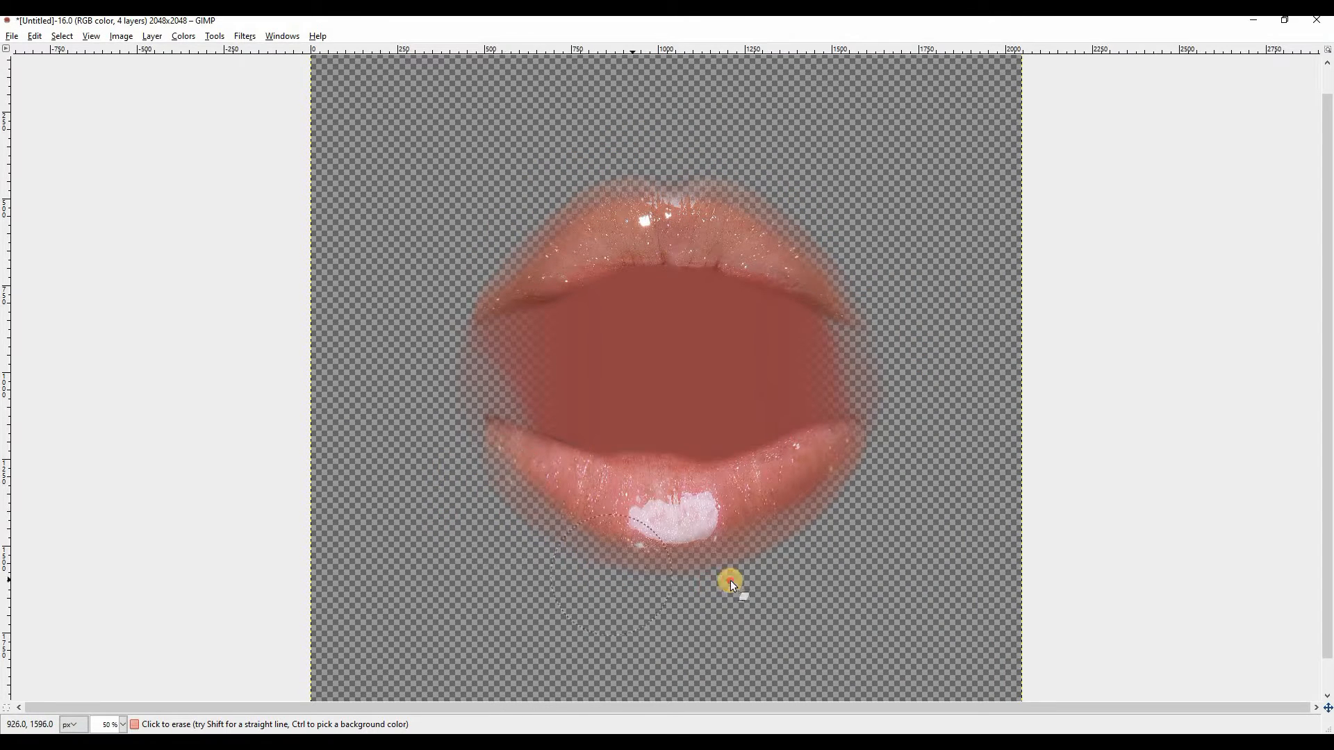
key("ctrl+e")
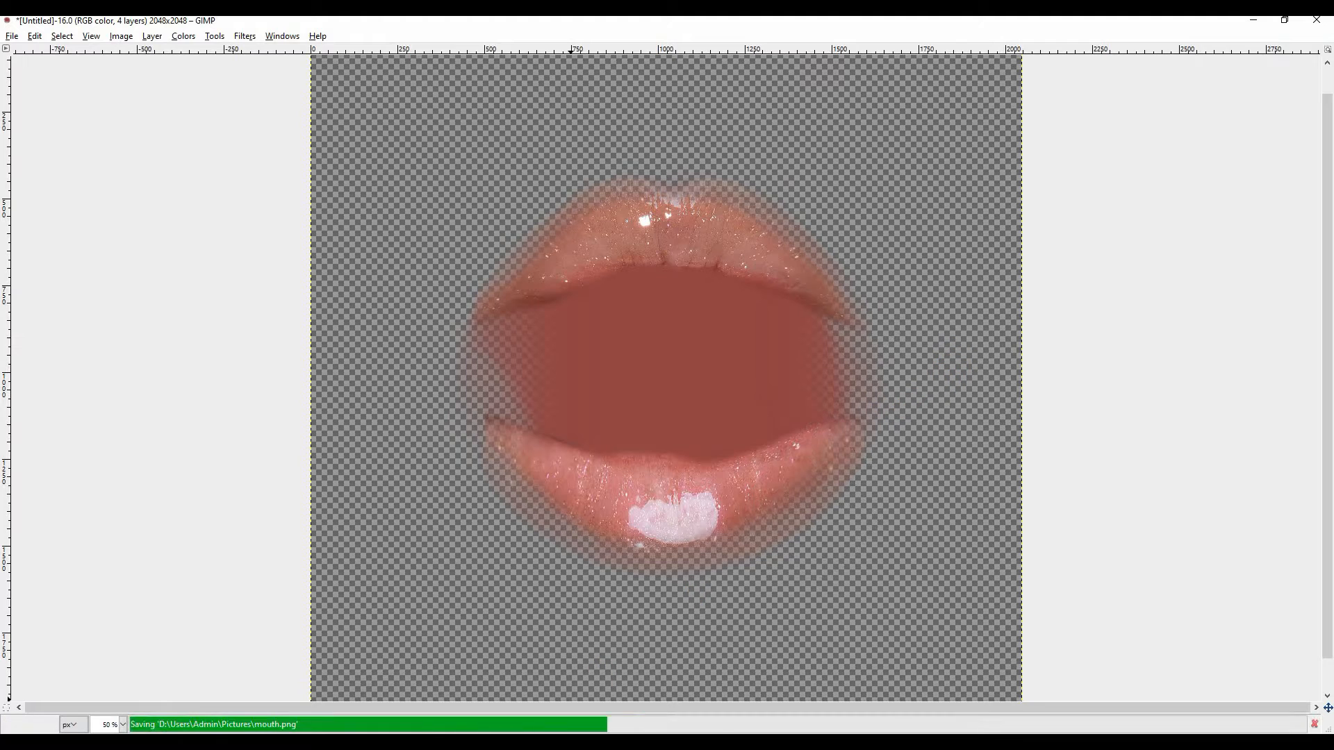
left_click(474, 742)
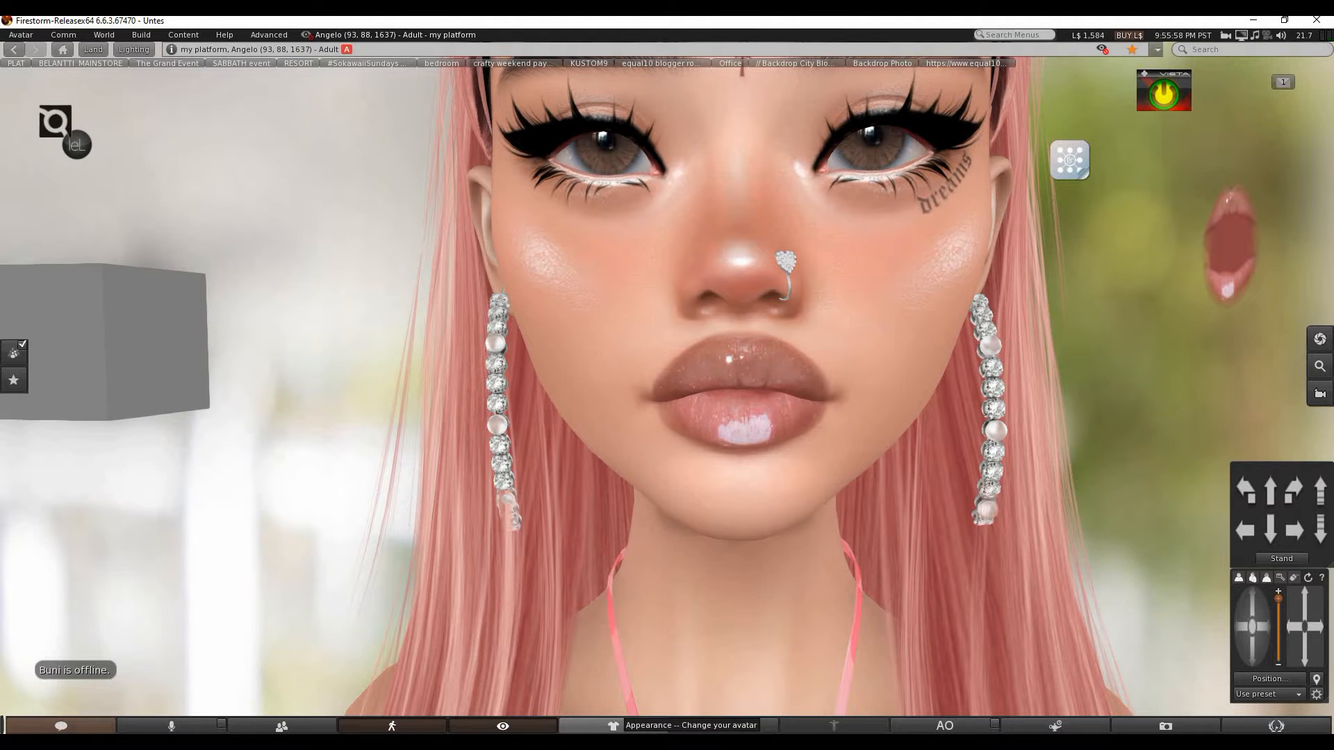
scroll(618, 539, "down", 5)
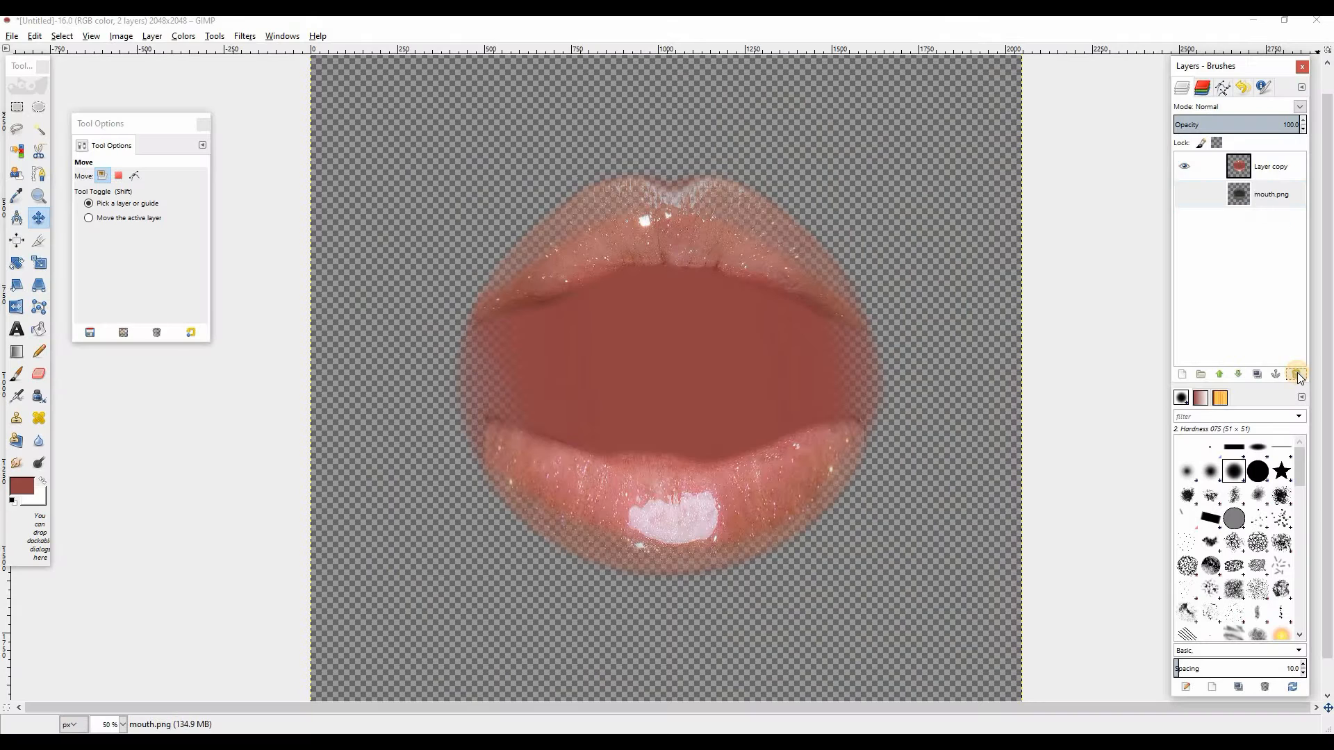
In GIMP, delete the mouth.png template layer, then duplicate the merged lip layer and hide the original.
left_click(1295, 374)
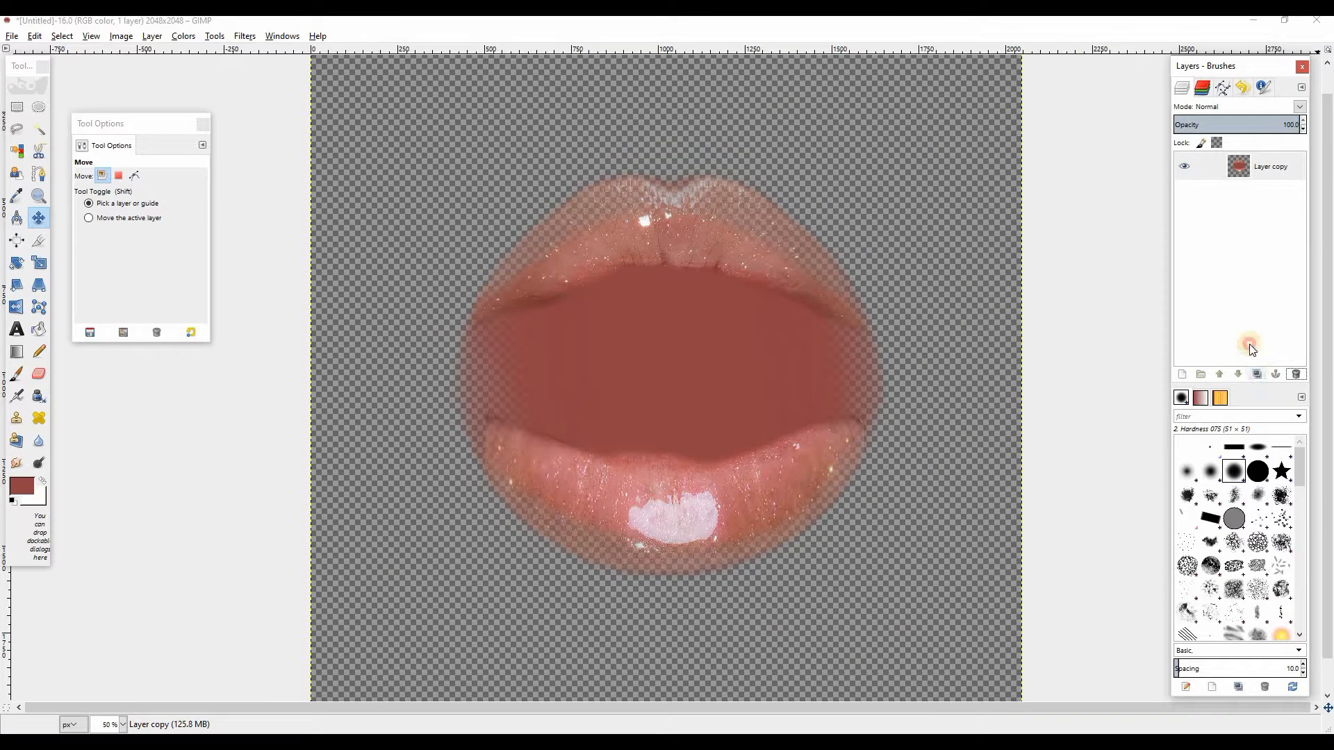
left_click_drag(1252, 348, 1243, 171)
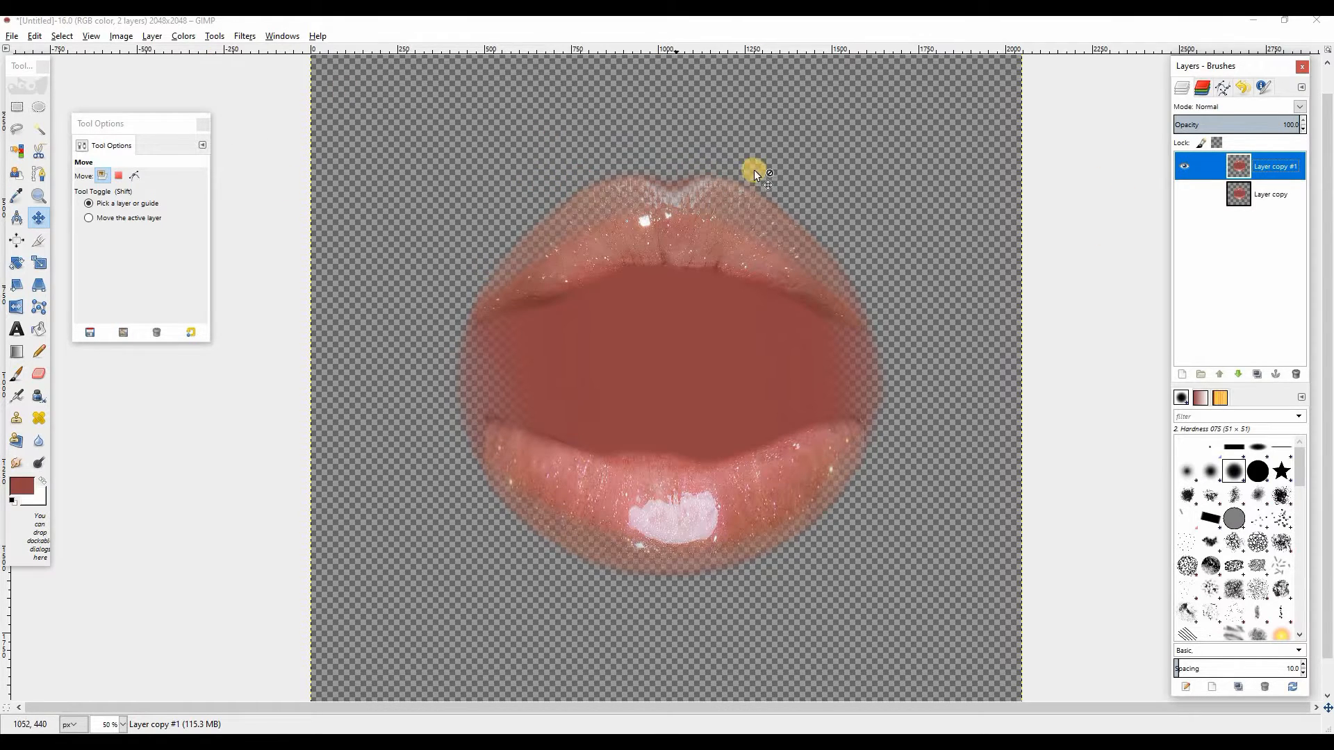
Brighten the duplicated lip layer with Curves, raising the midpoint to about x 136, y 154, and re-export mouth.png to view on the avatar.
left_click(182, 36)
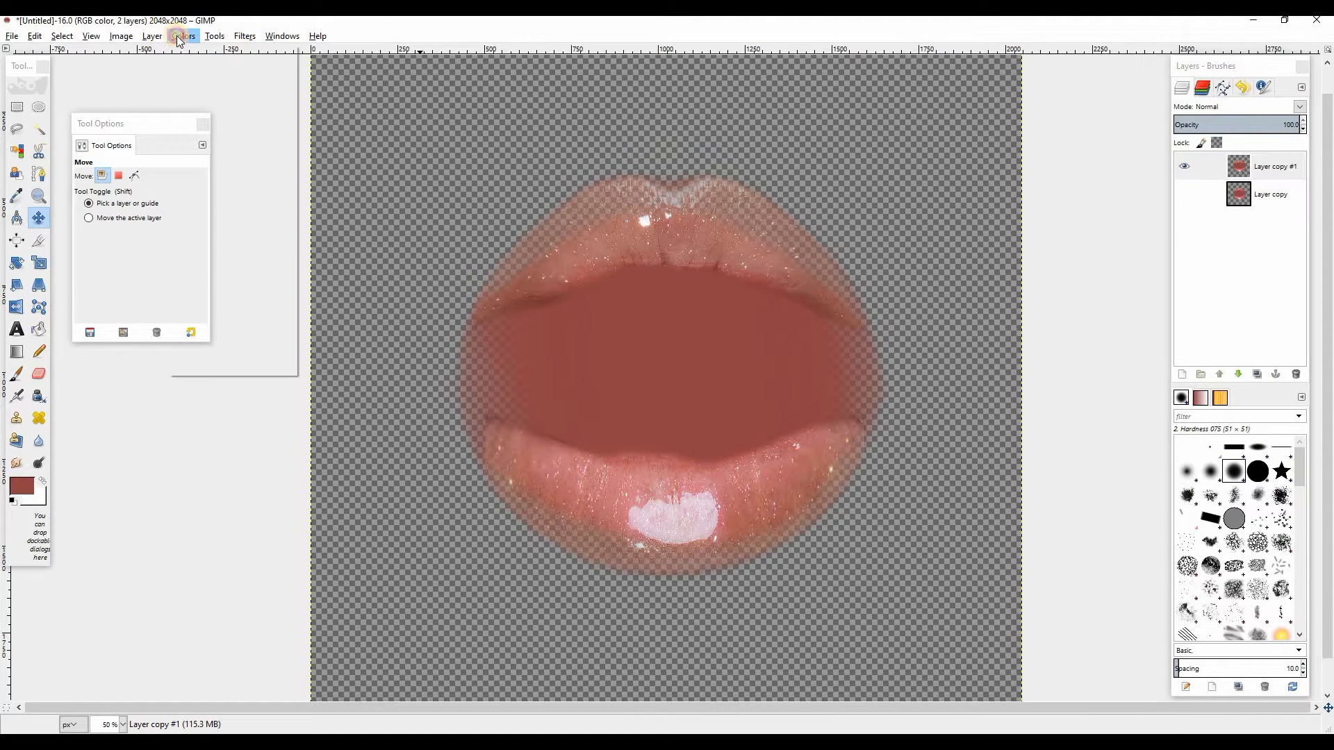
left_click(217, 154)
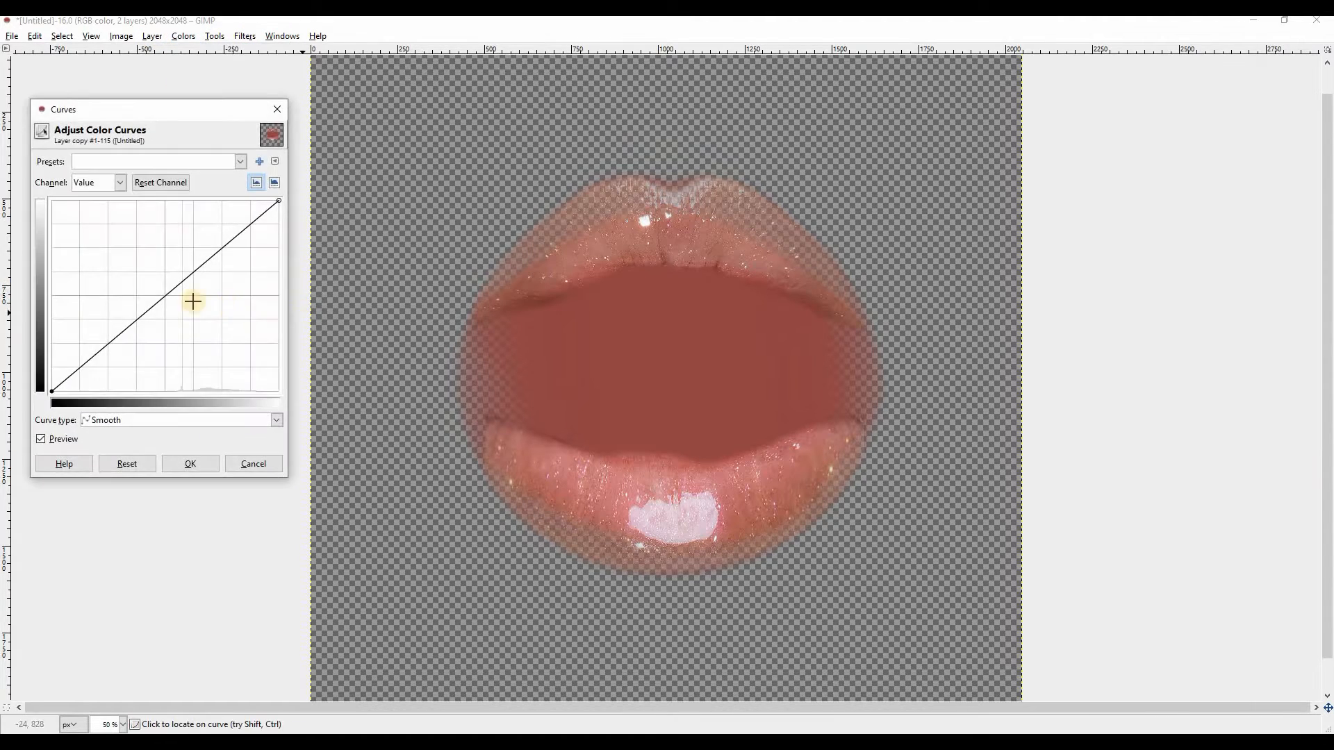
left_click(173, 278)
mouse_move(174, 278)
left_mouse_down()
mouse_move(194, 306)
mouse_move(173, 275)
left_mouse_up()
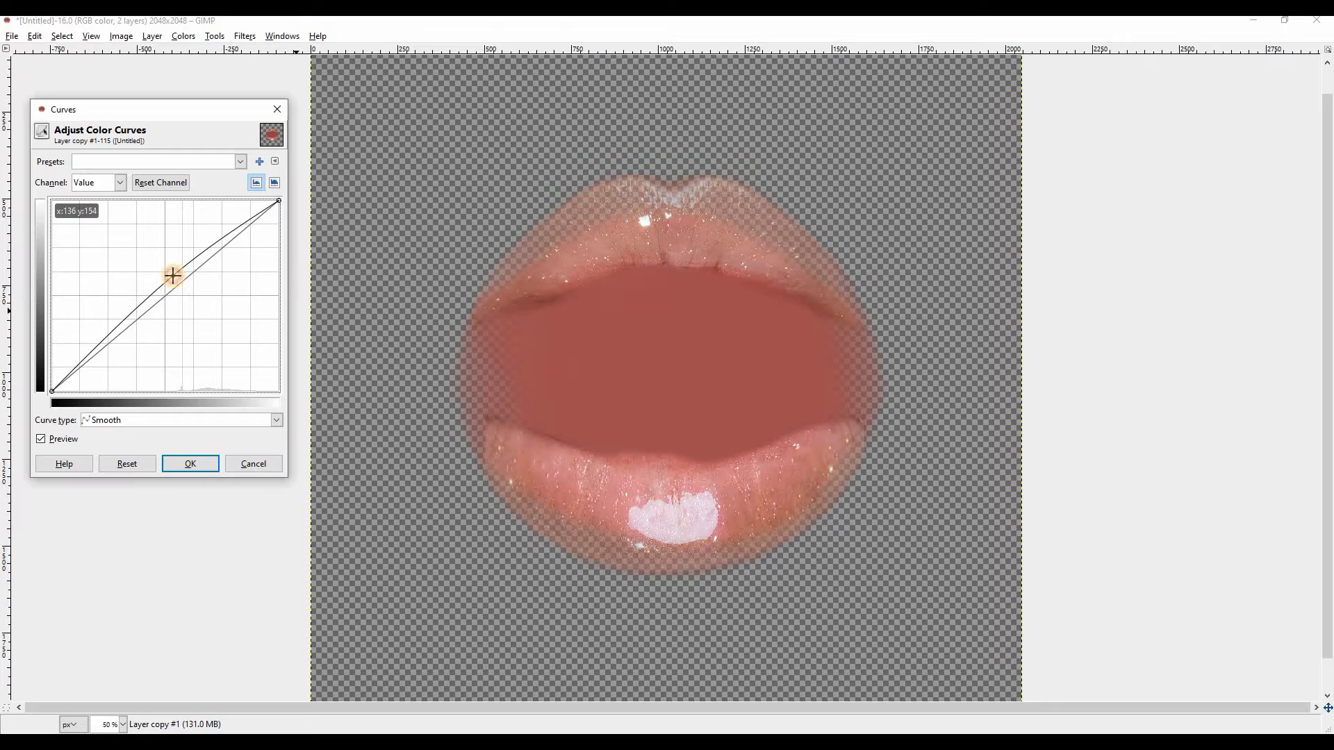
left_click(183, 463)
key("ctrl+e")
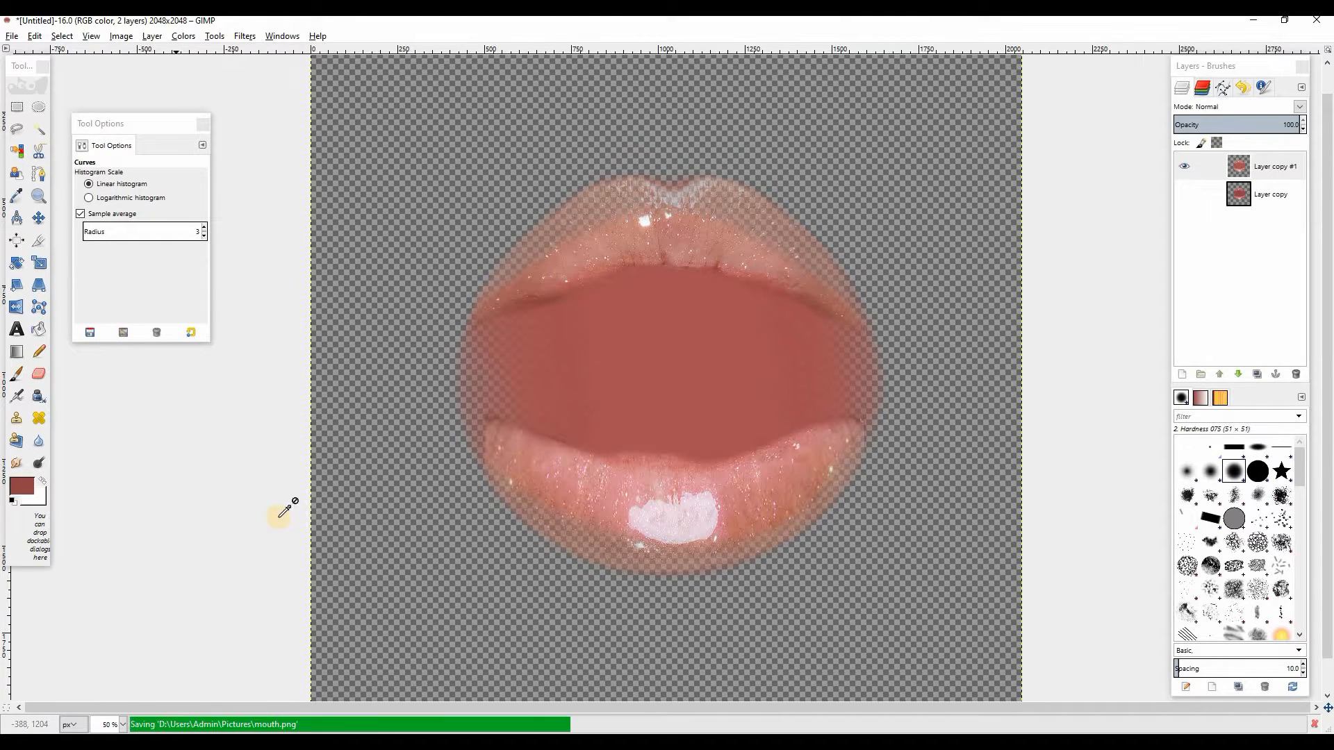
left_click(474, 693)
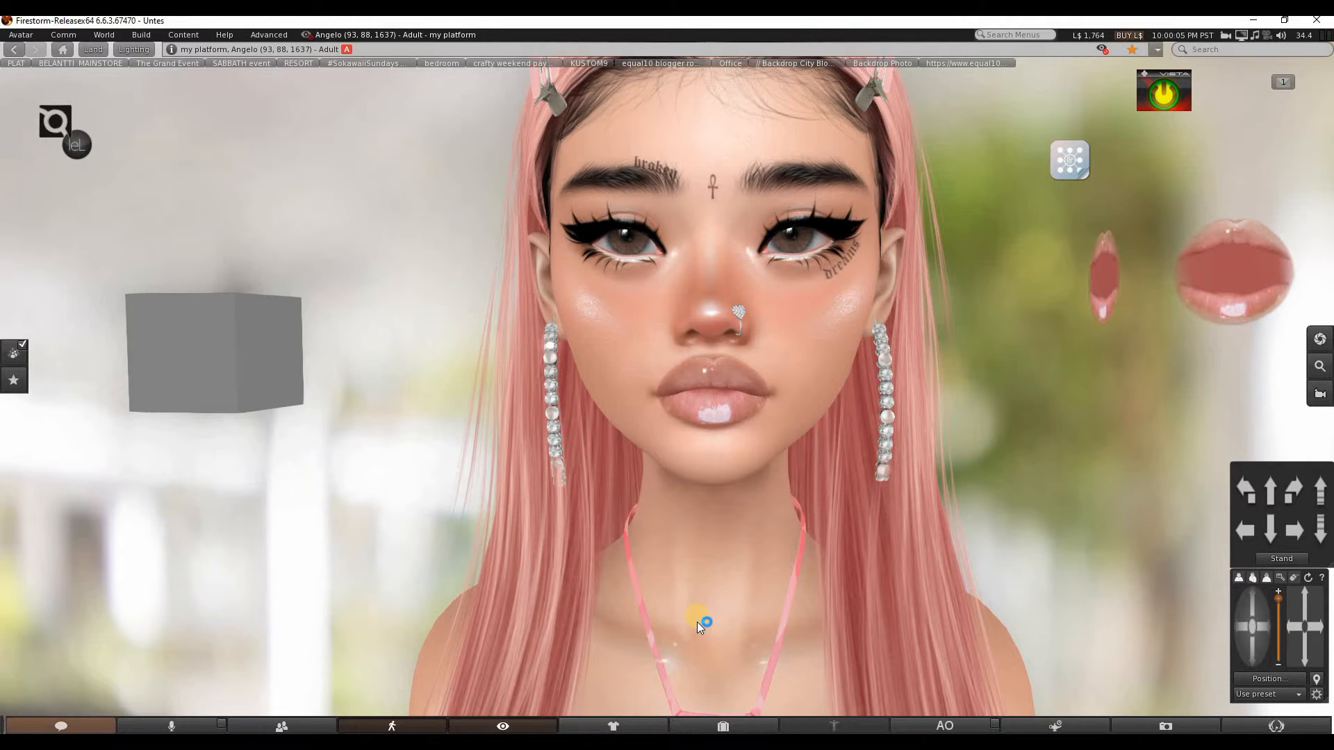
Return to GIMP, lighten the duplicated lip layer slightly more with Curves, re-export mouth.png and check the avatar's lips in Firestorm.
left_click(501, 742)
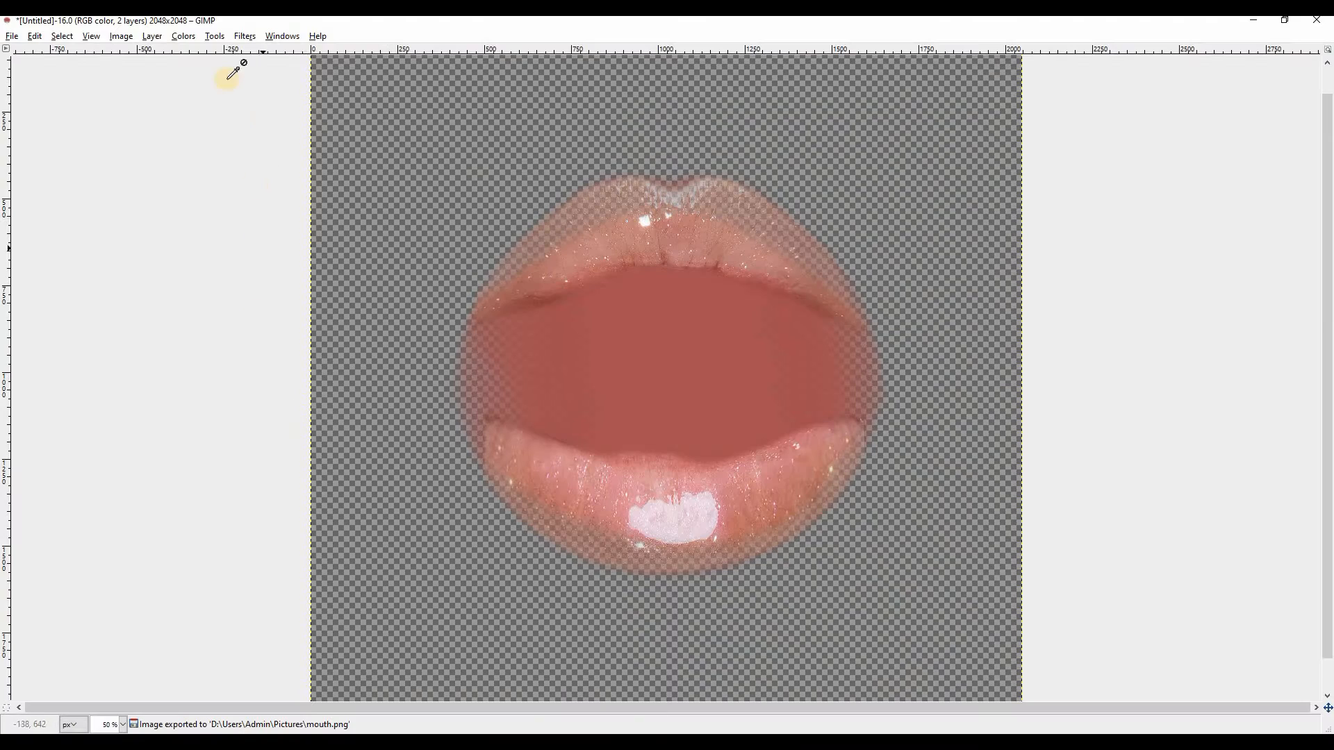
left_click(185, 36)
left_click(201, 152)
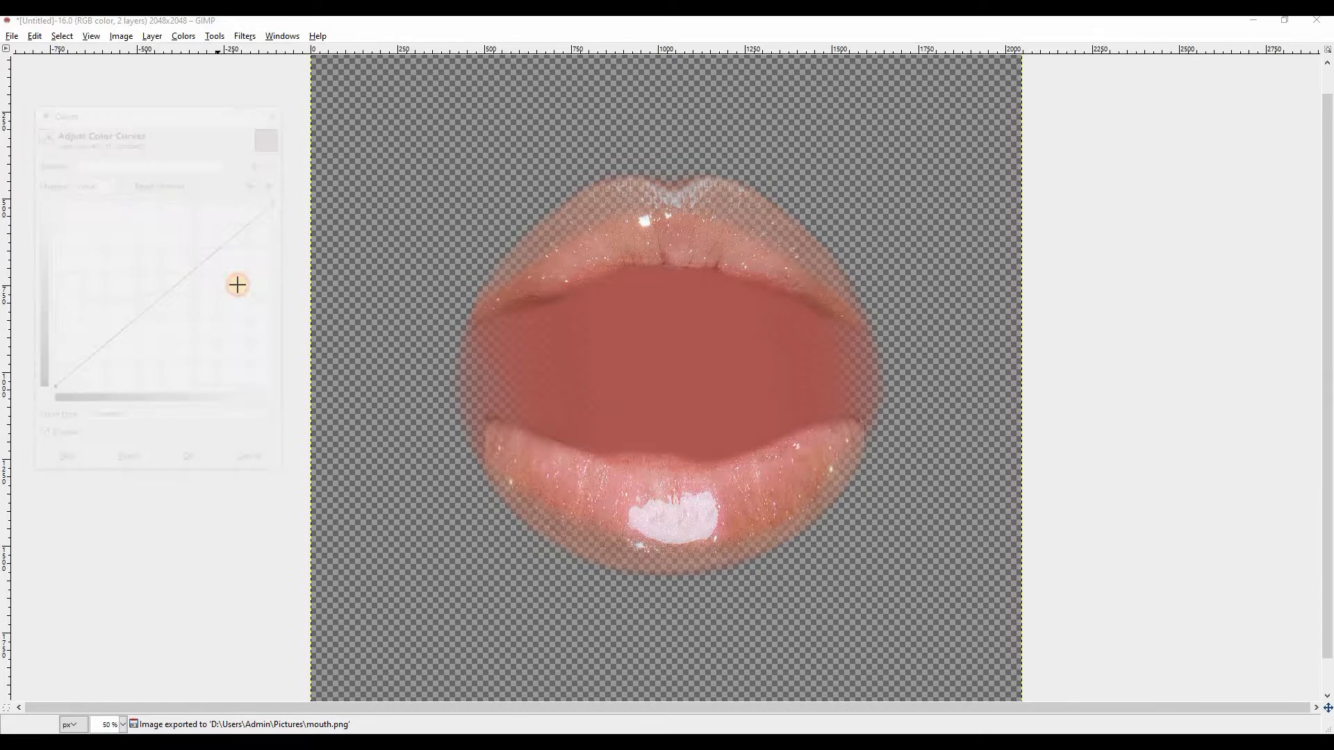
left_click_drag(170, 290, 169, 286)
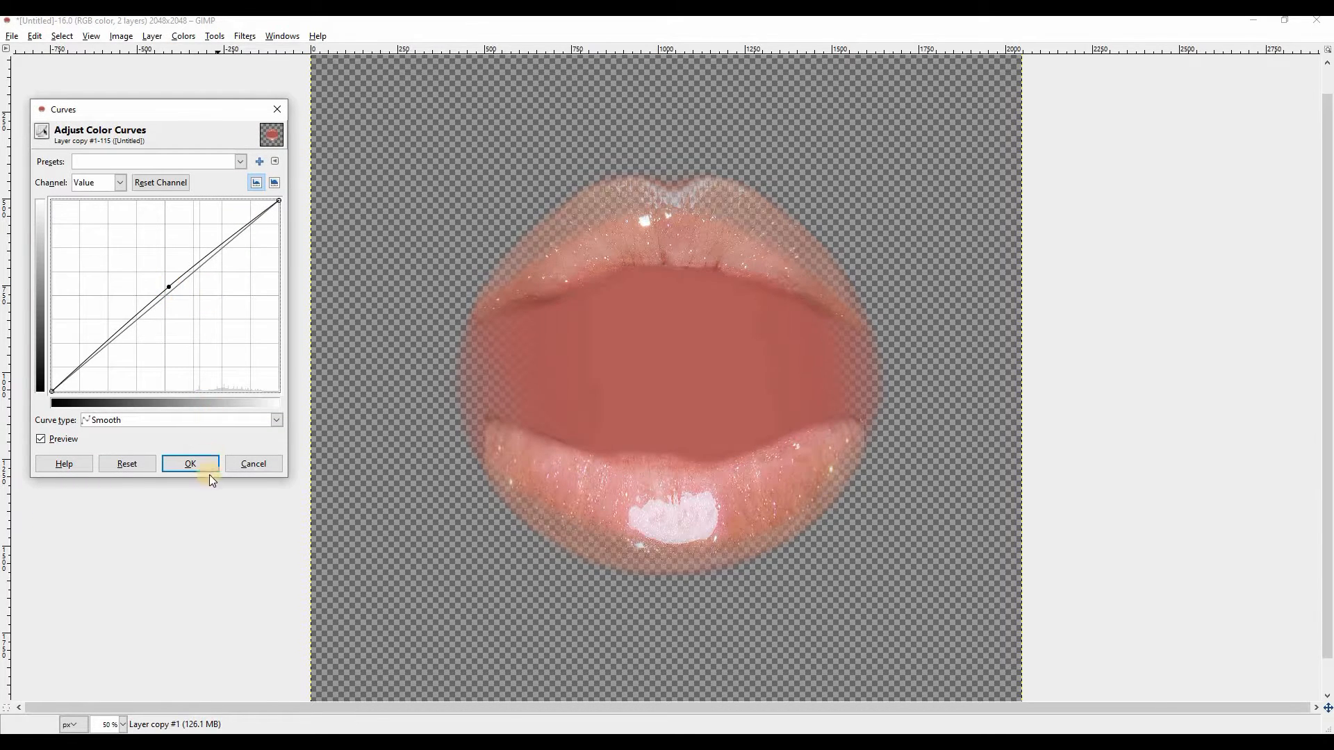
left_click(190, 464)
key("ctrl+e")
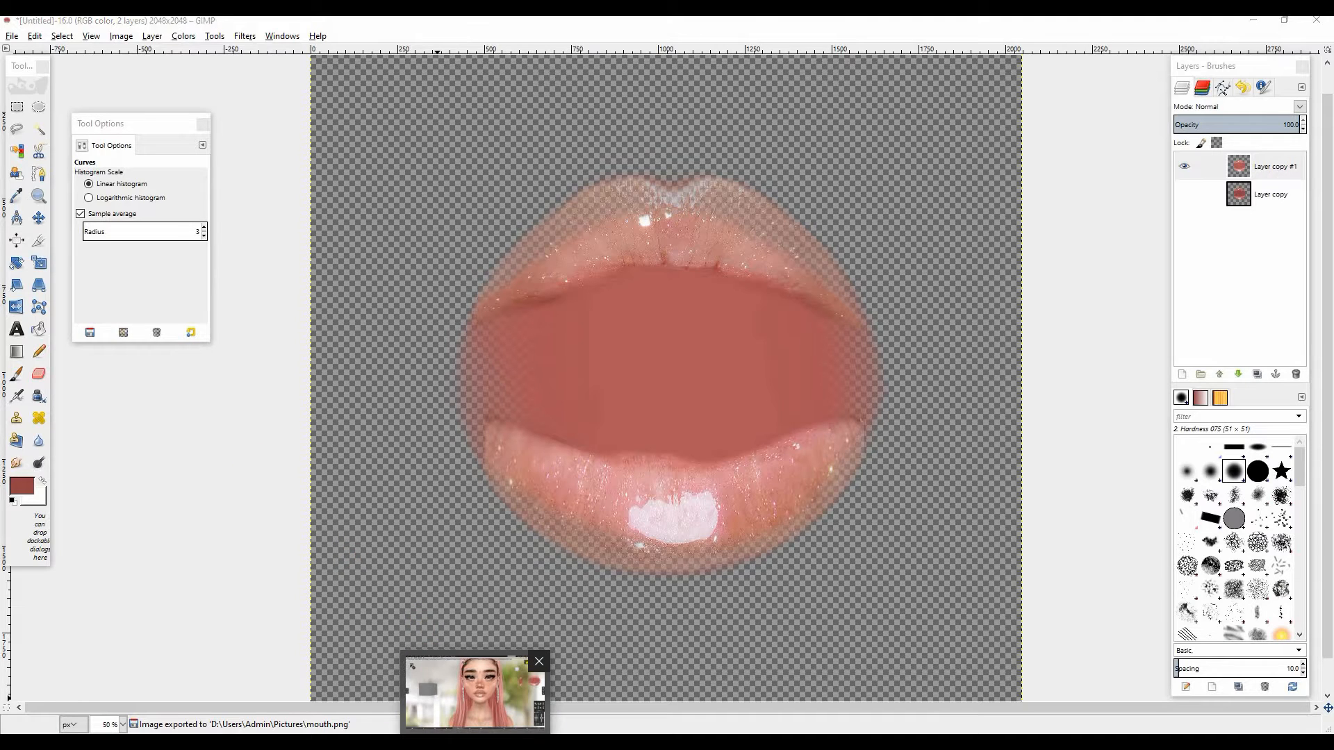
left_click(482, 719)
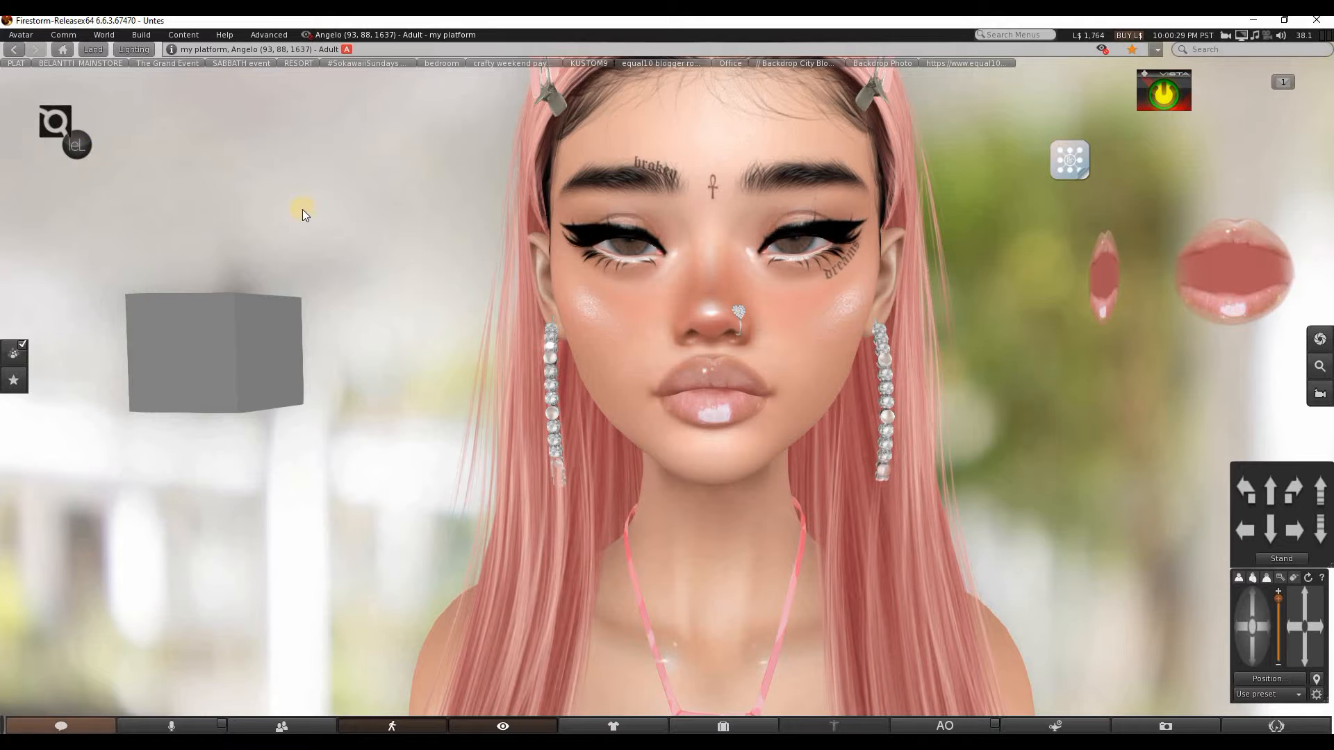
Switch to GIMP and lighten the visible lip layer with Curves, raising the midtones to about x 115, y 130.
scroll(867, 415, "down", 2)
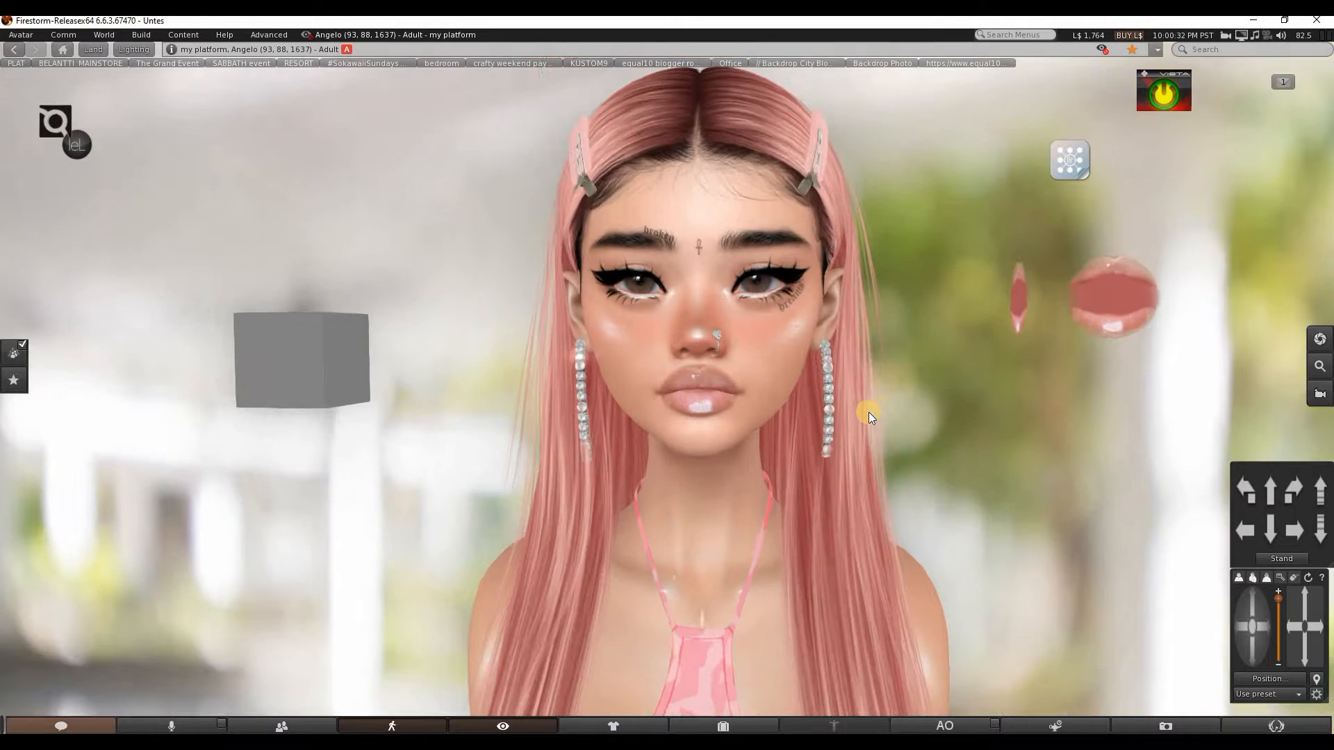
scroll(868, 413, "up", 2)
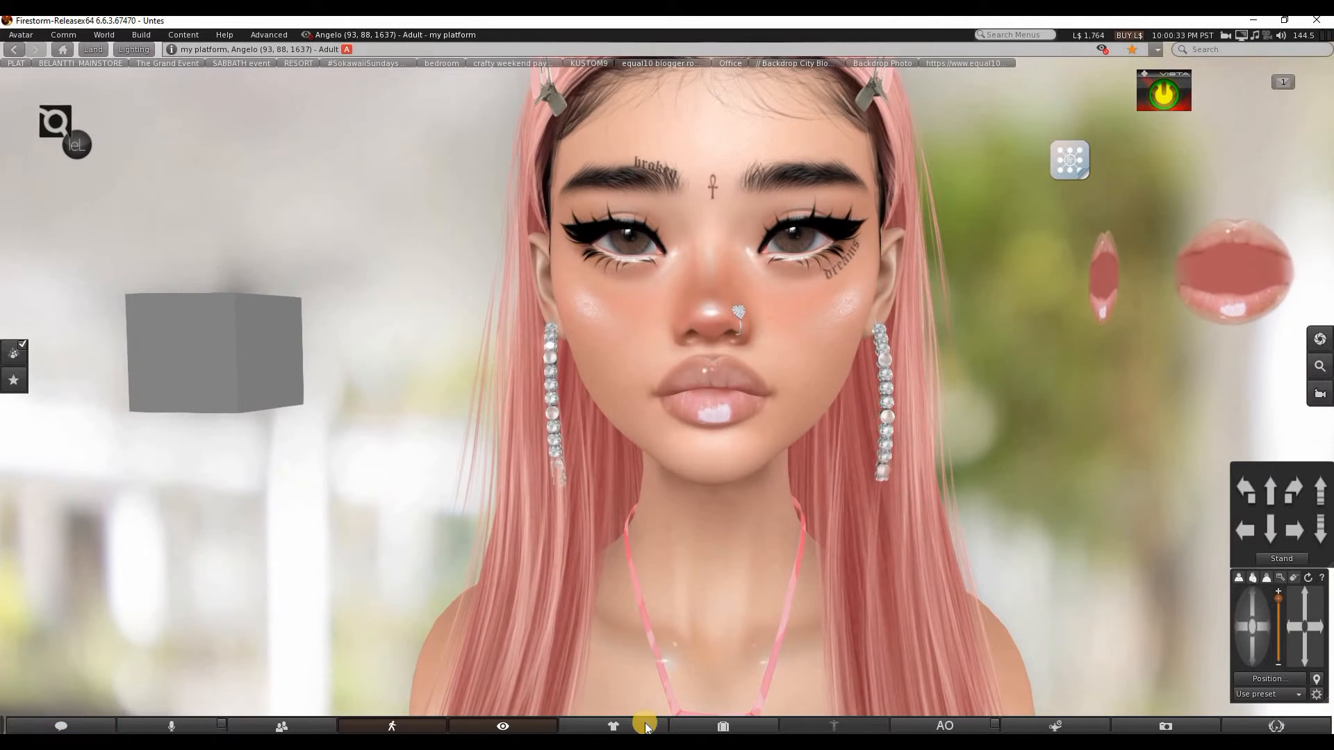
mouse_move(645, 729)
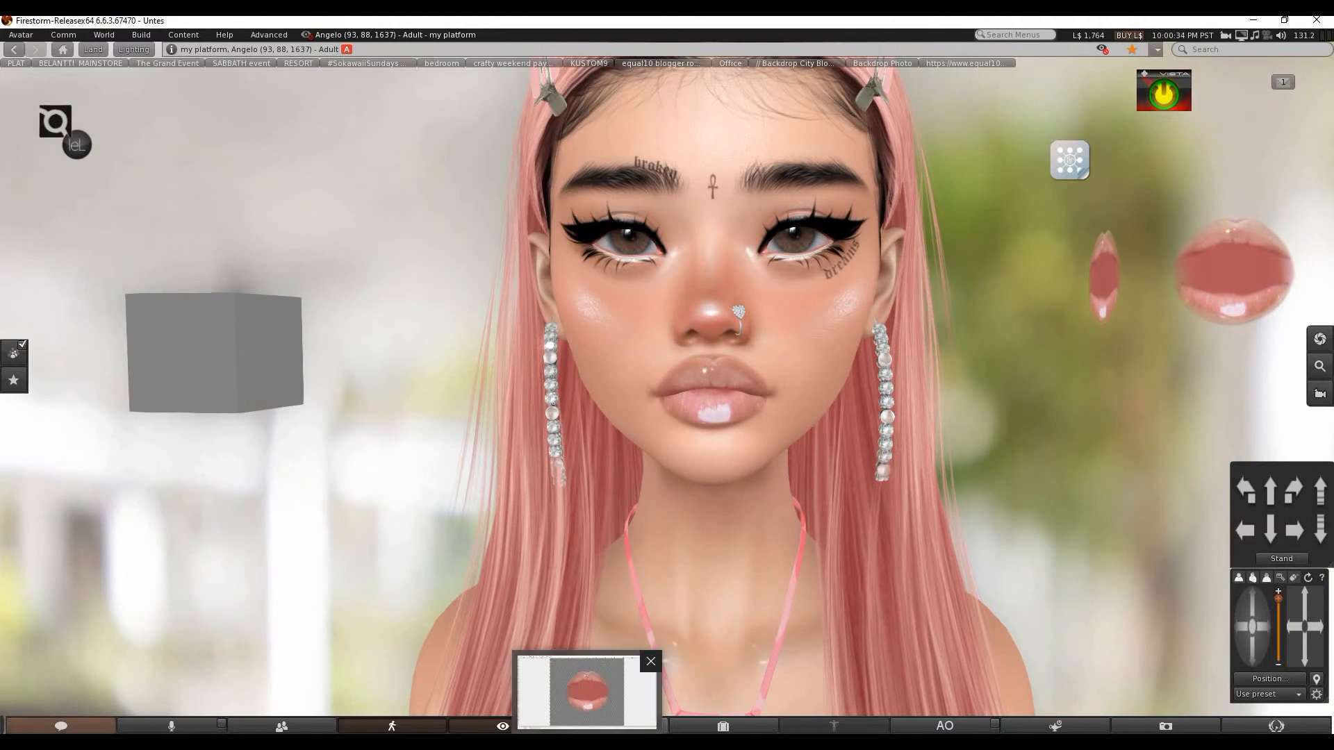
left_click(556, 672)
left_click(183, 35)
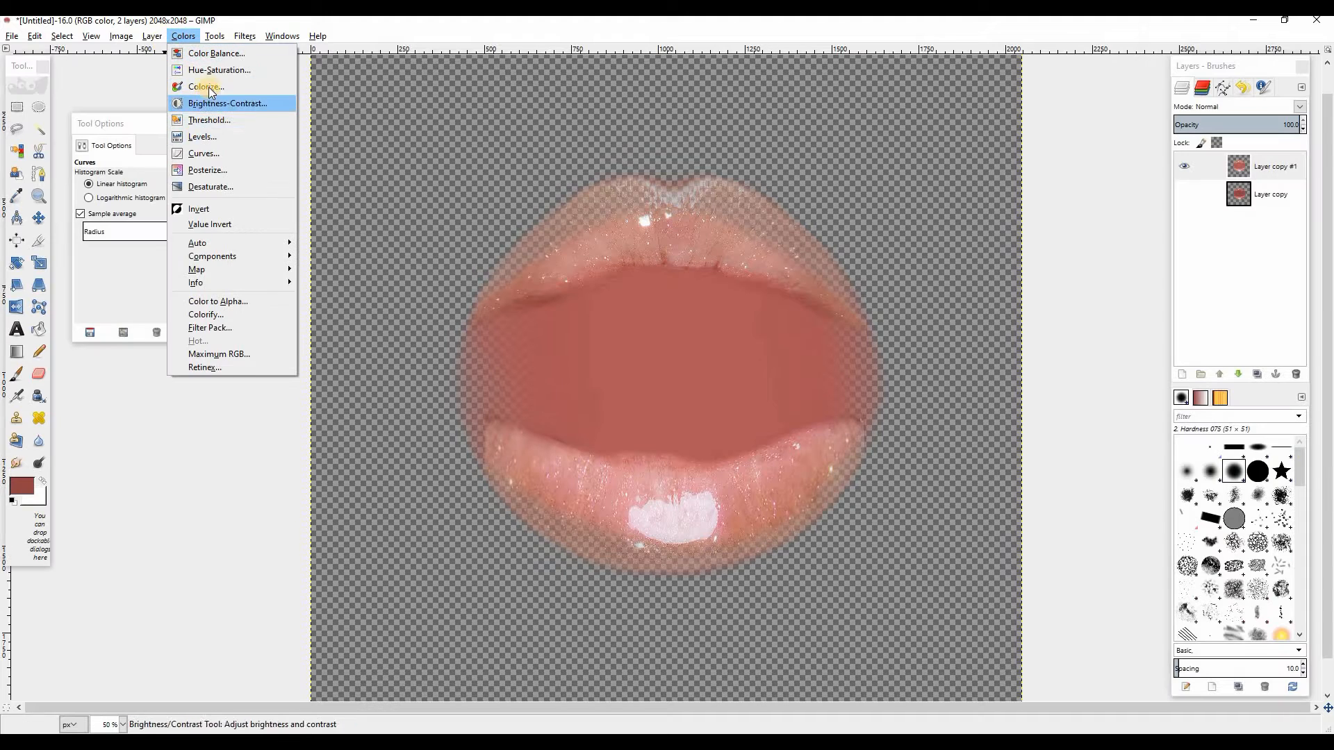
left_click(203, 153)
key("Tab")
left_click_drag(154, 292, 153, 288)
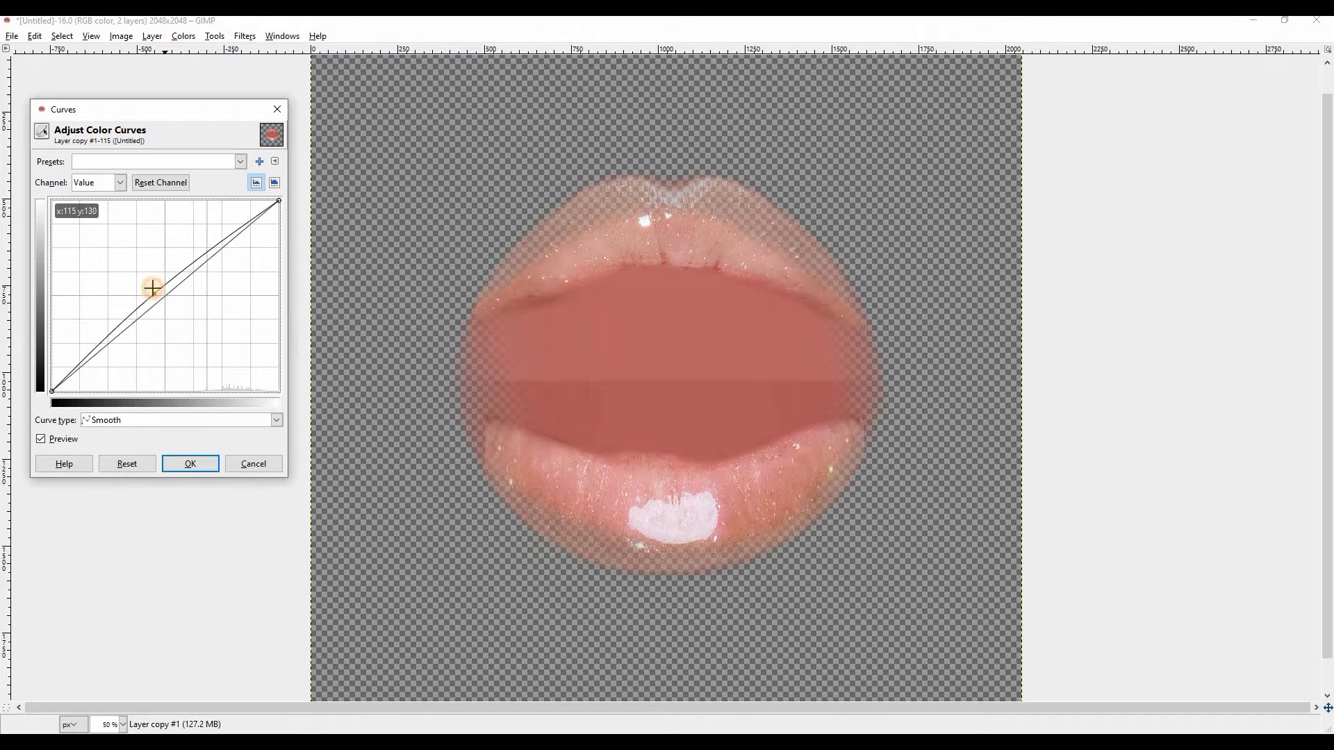
left_click(187, 464)
Re-export the lightened lip texture to mouth.png and view it on the avatar's lips in Firestorm.
key("Tab")
key("ctrl+e")
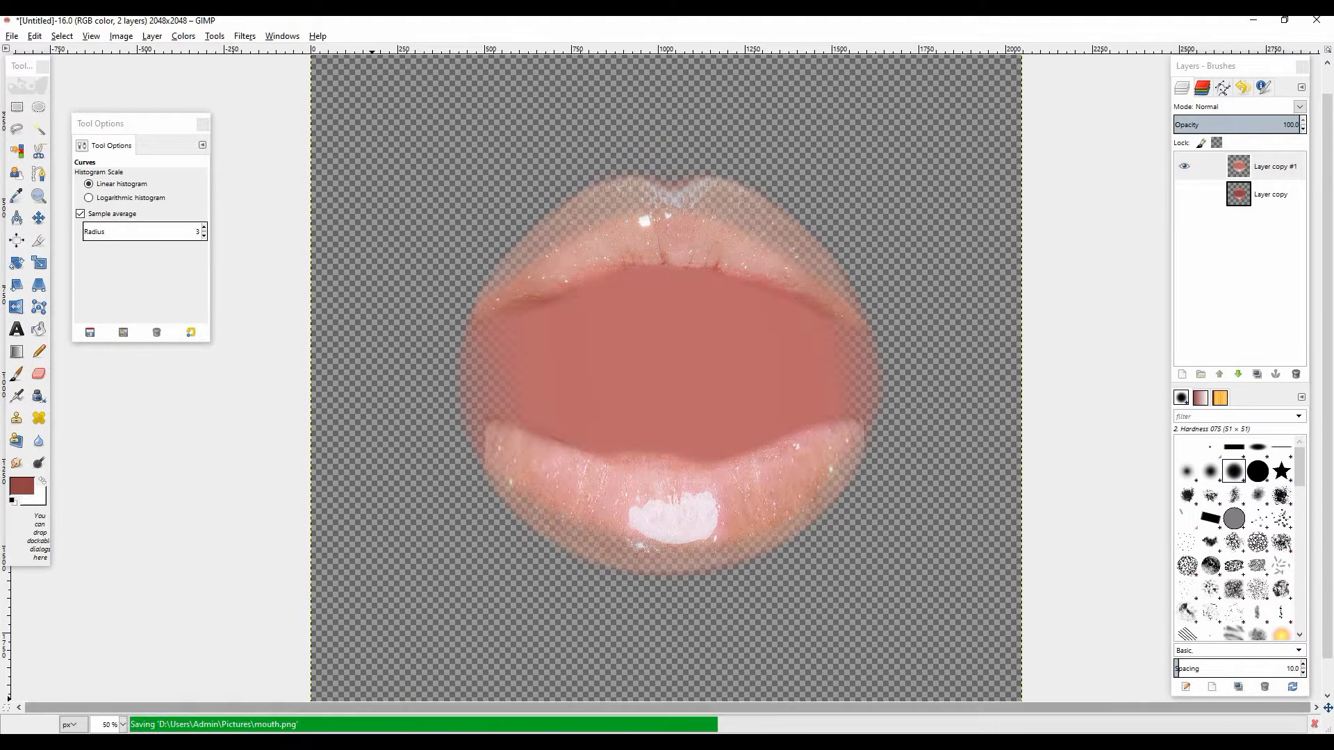
left_click(424, 666)
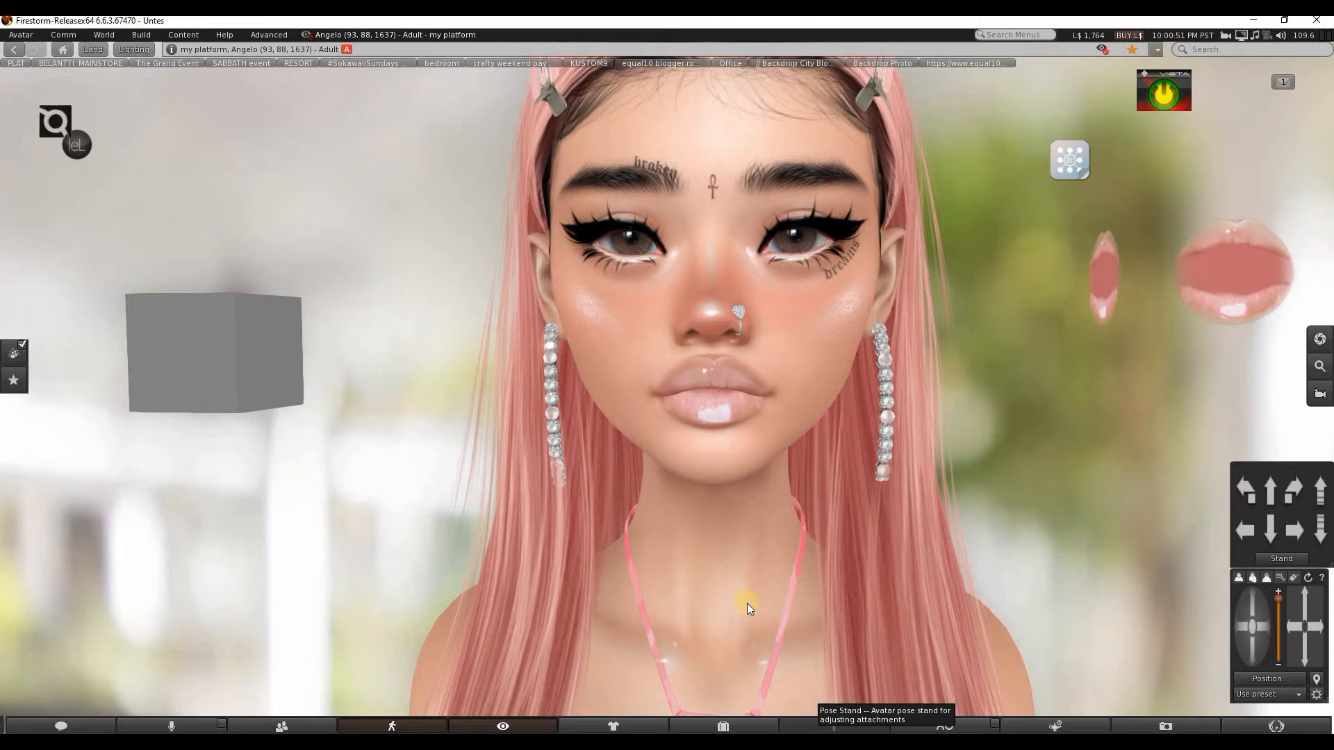
Upload mouth.png from the Pictures folder to the Second Life inventory as a texture named 1.
left_click(725, 724)
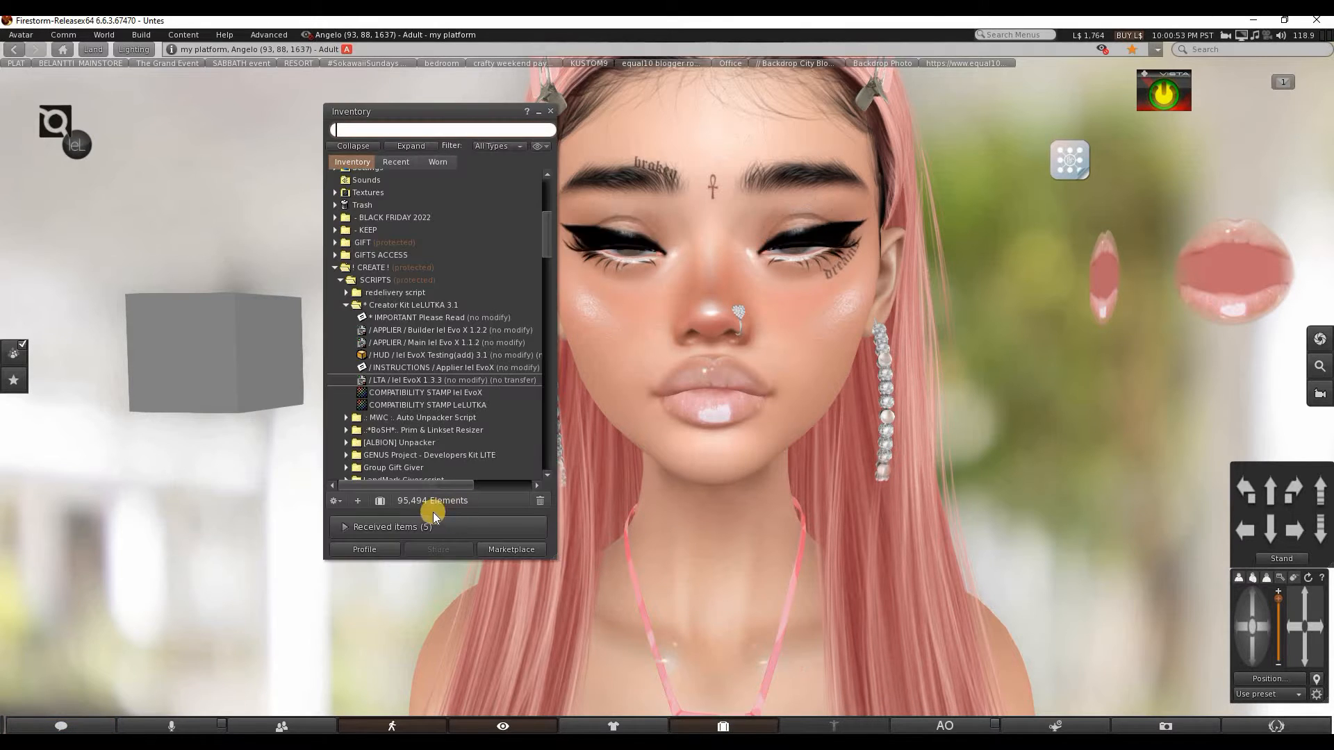
left_click(342, 145)
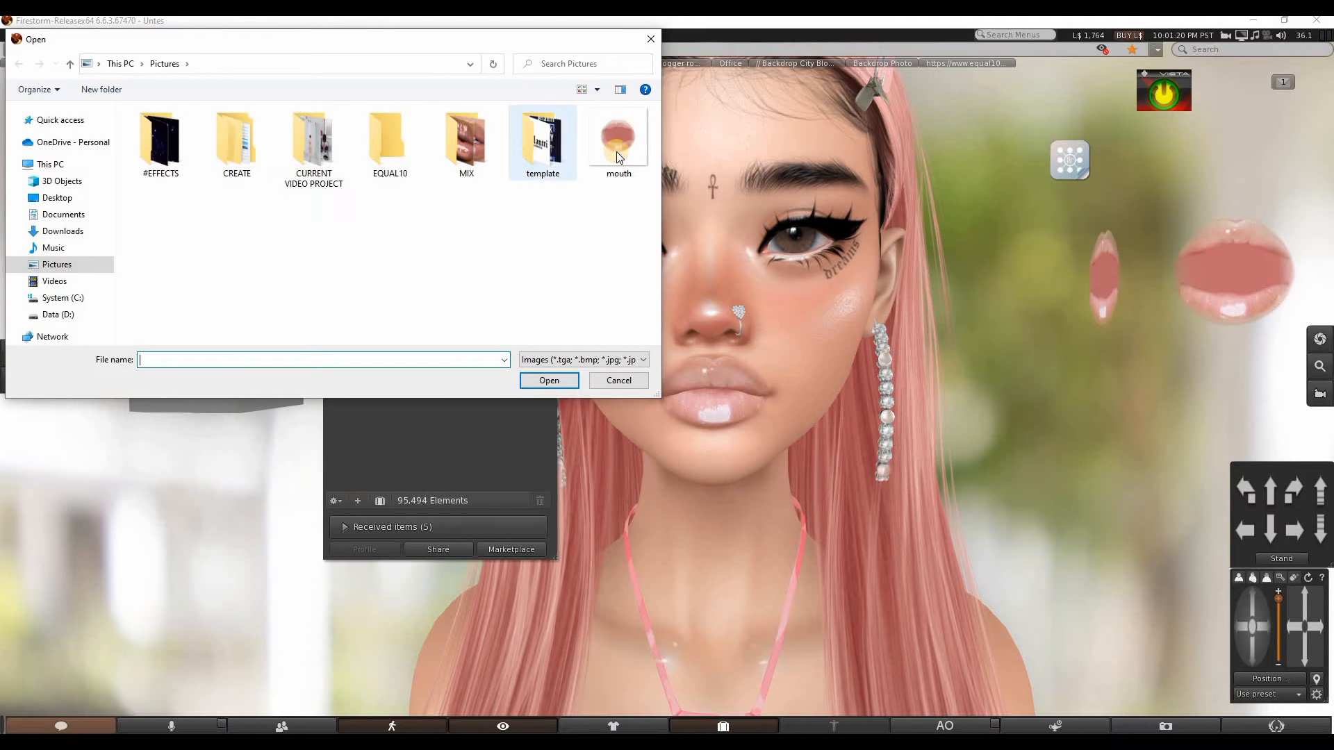
left_click(618, 143)
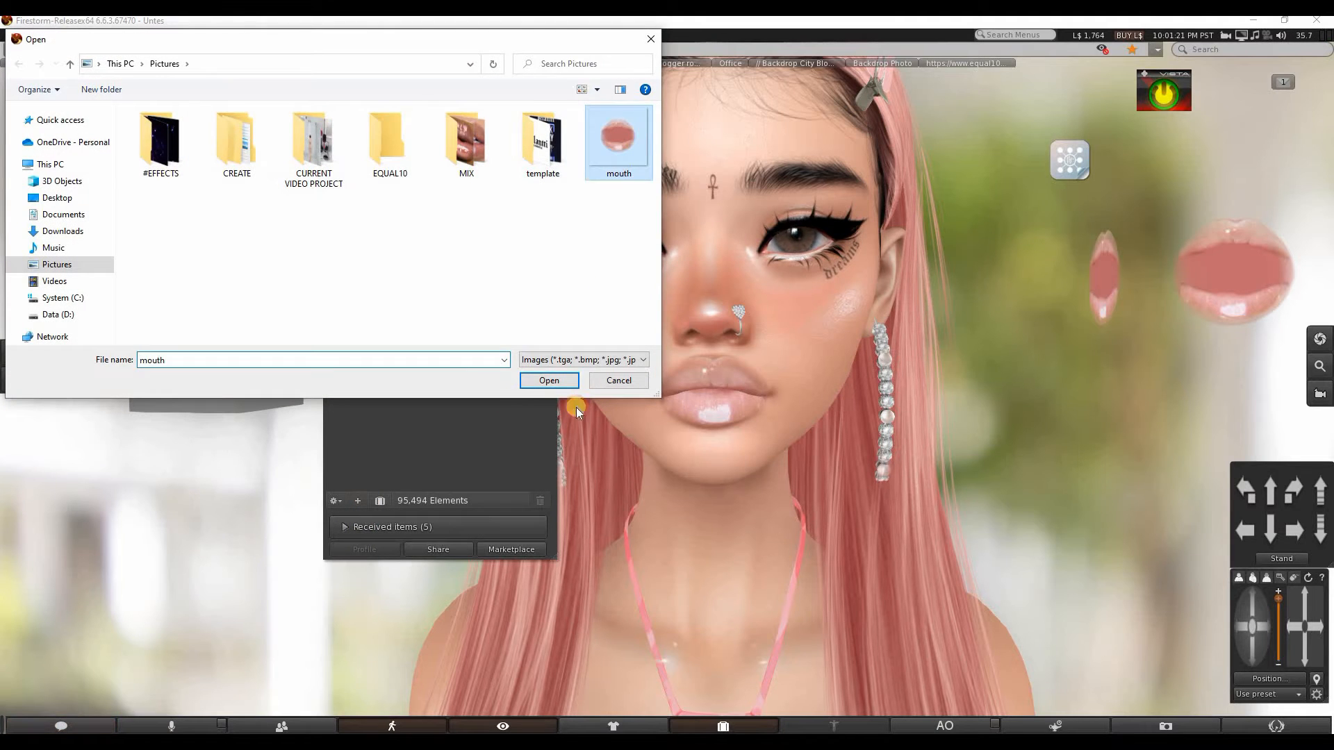
left_click(549, 380)
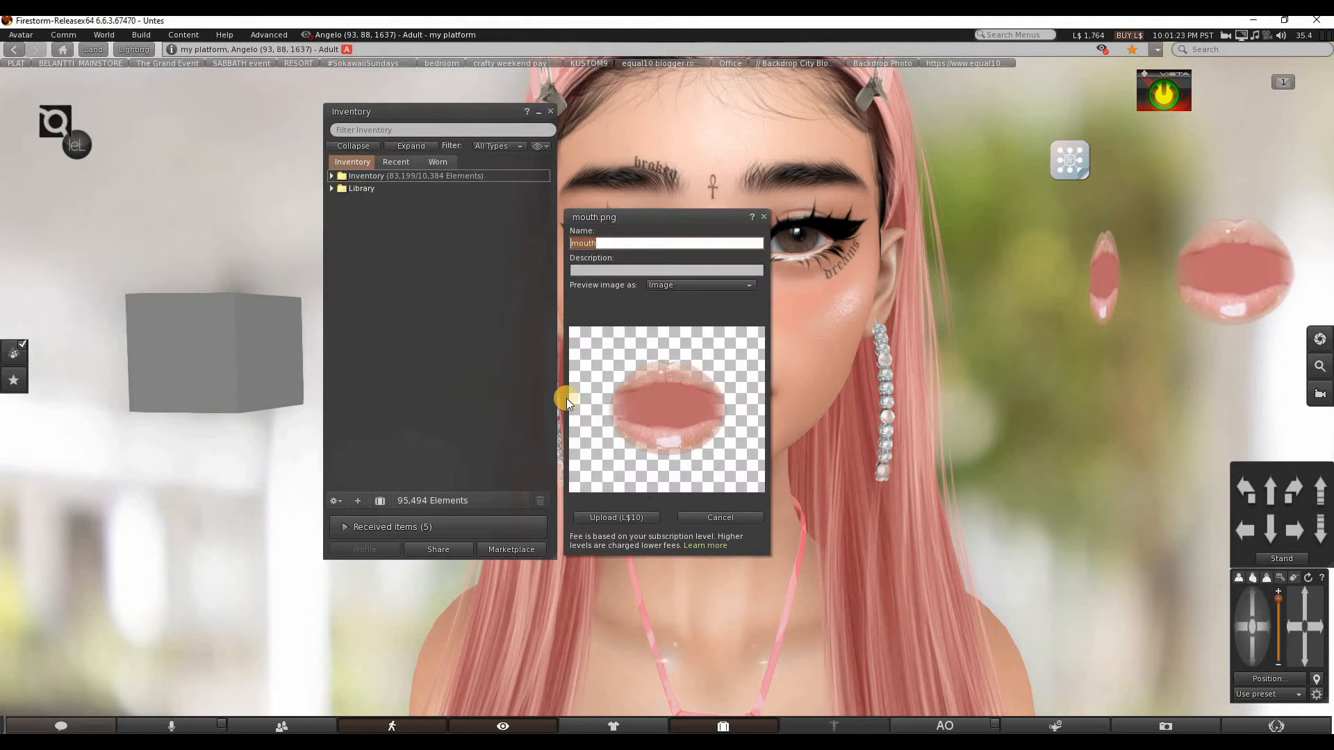
left_click(631, 519)
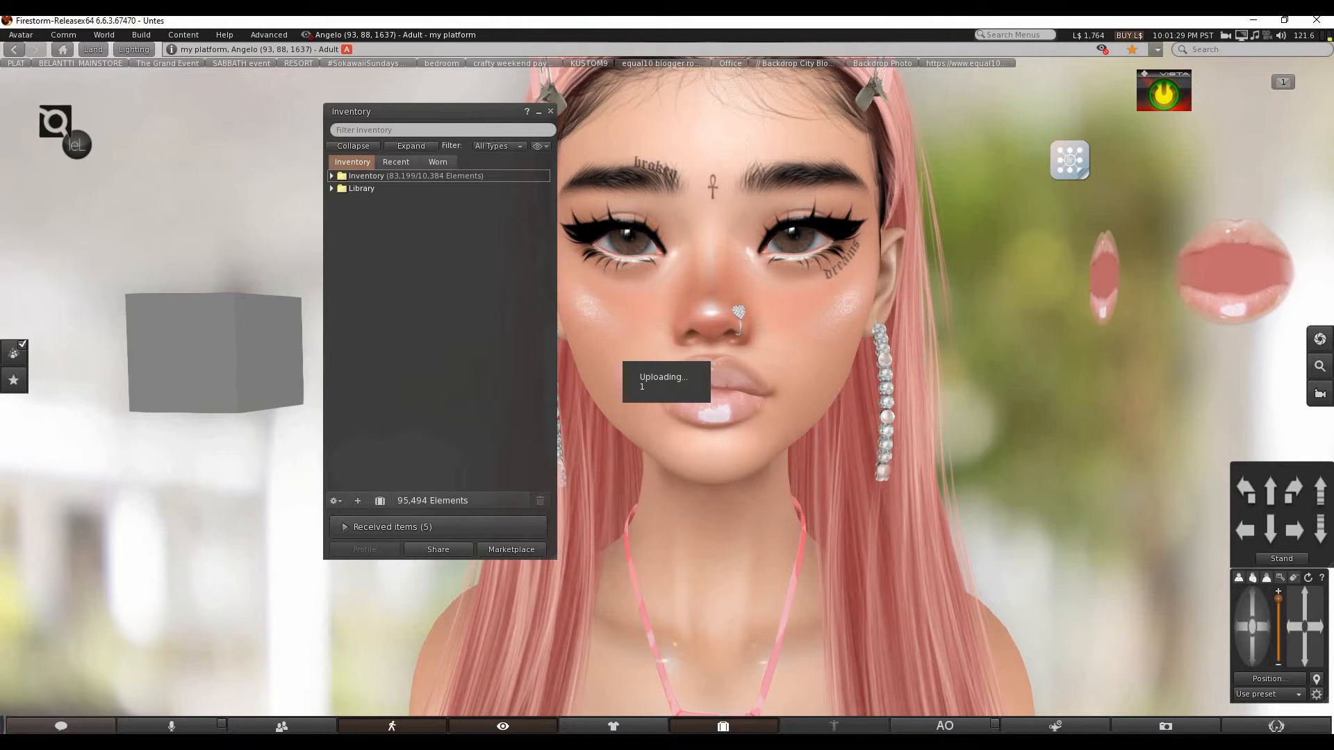
Return to GIMP, darken the lip layer with Curves to about x 142, y 122, and re-export mouth.png.
mouse_move(512, 743)
left_click(513, 693)
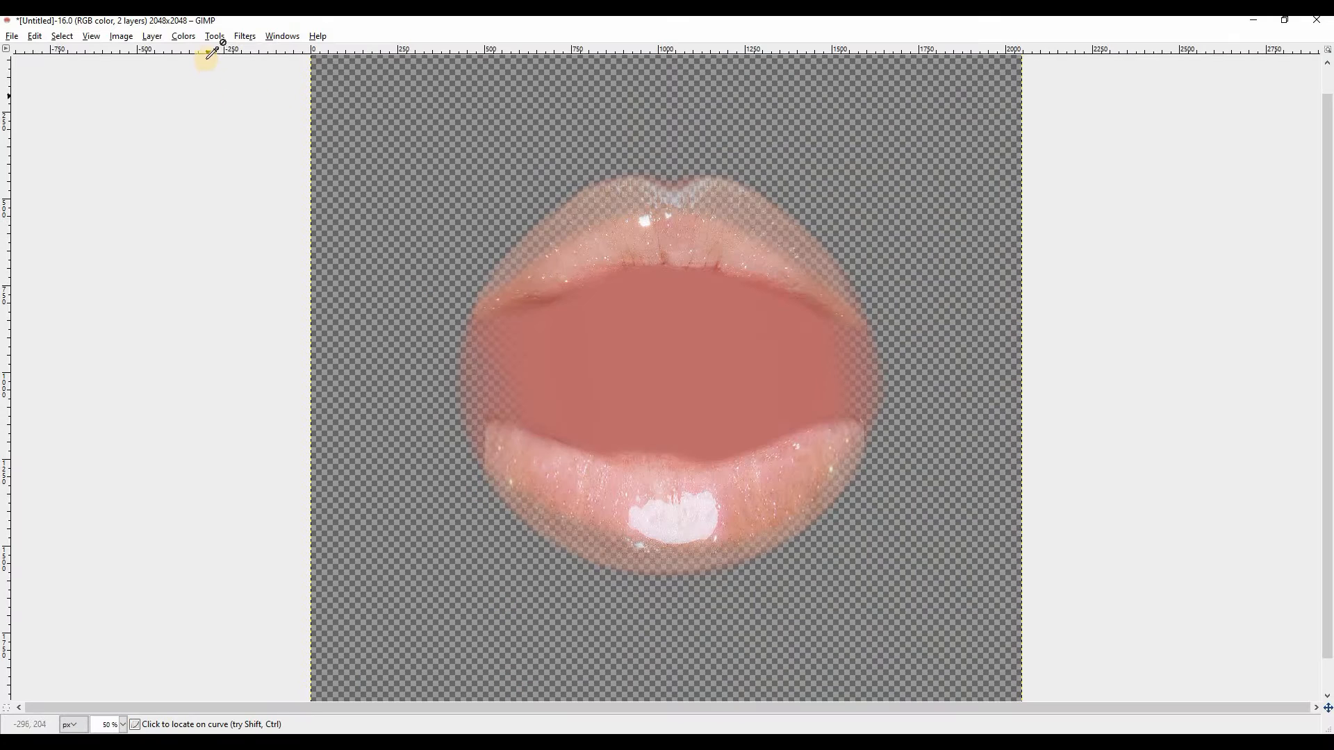
left_click(184, 36)
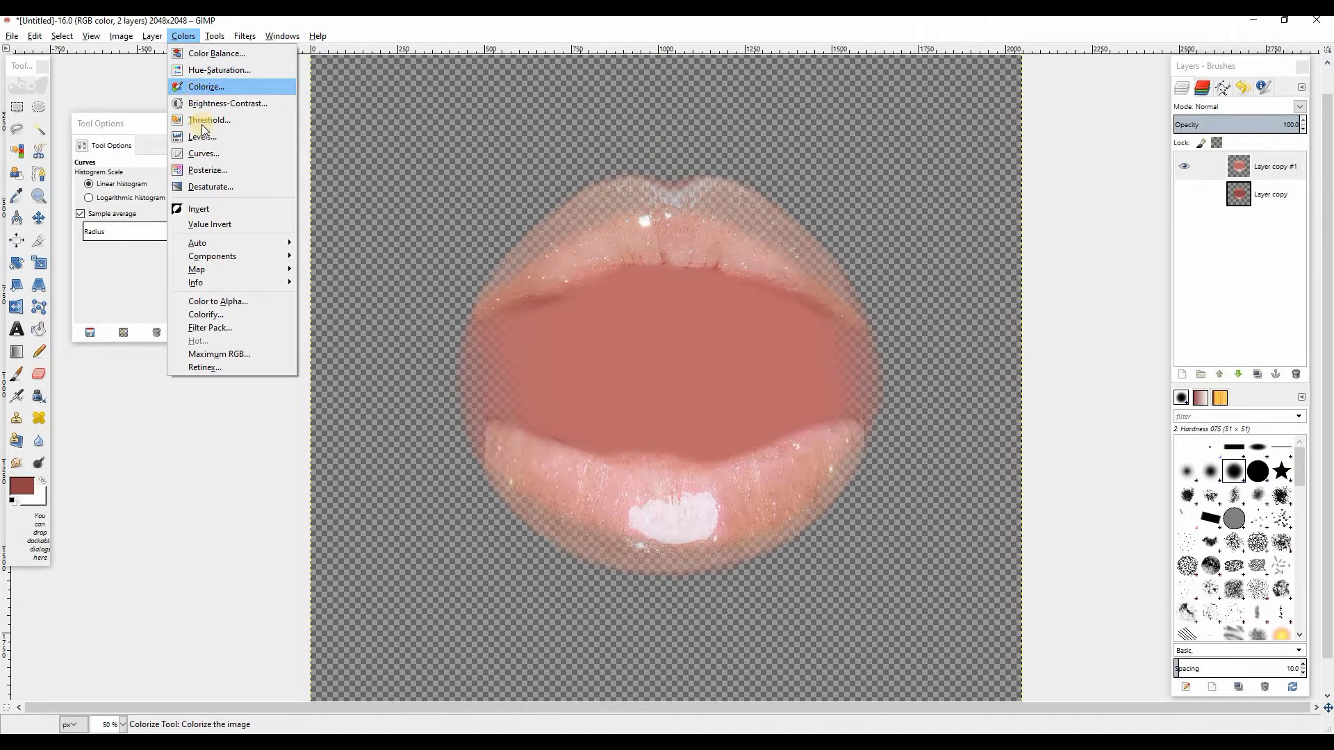
left_click(202, 154)
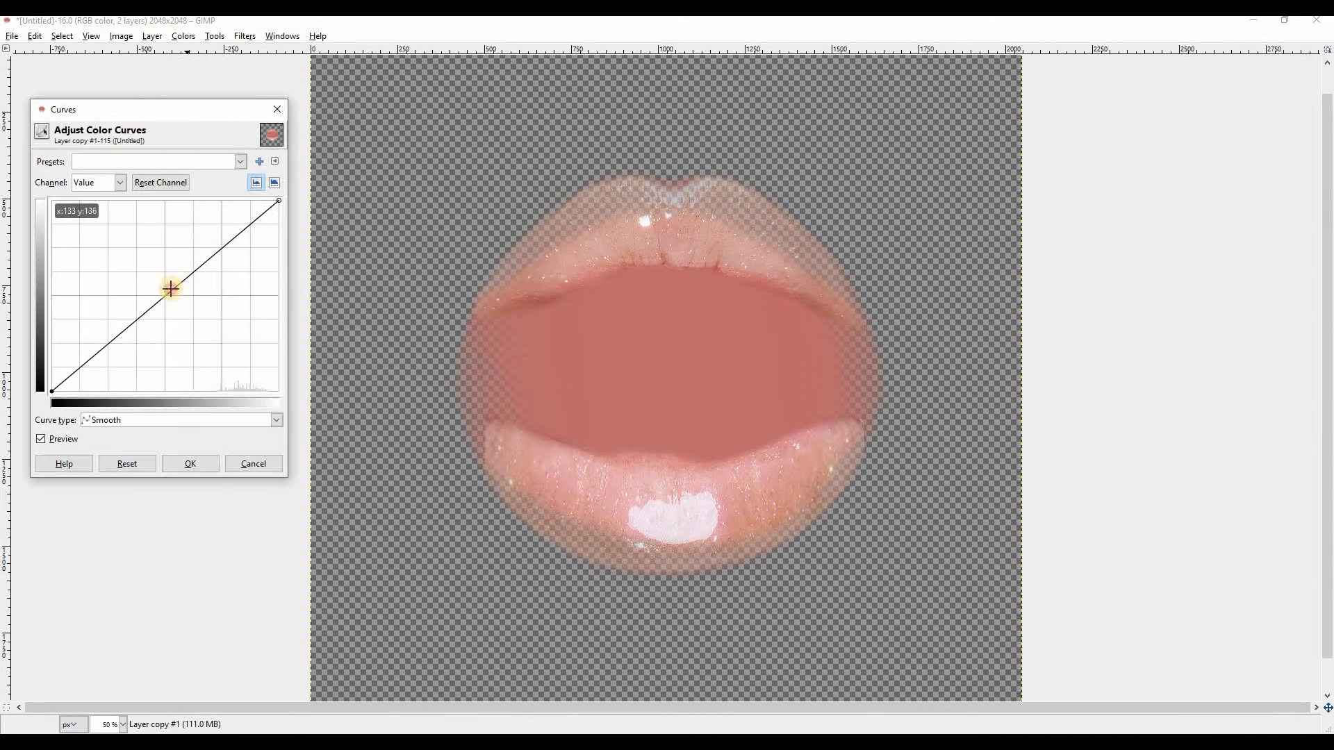
left_click_drag(171, 288, 178, 302)
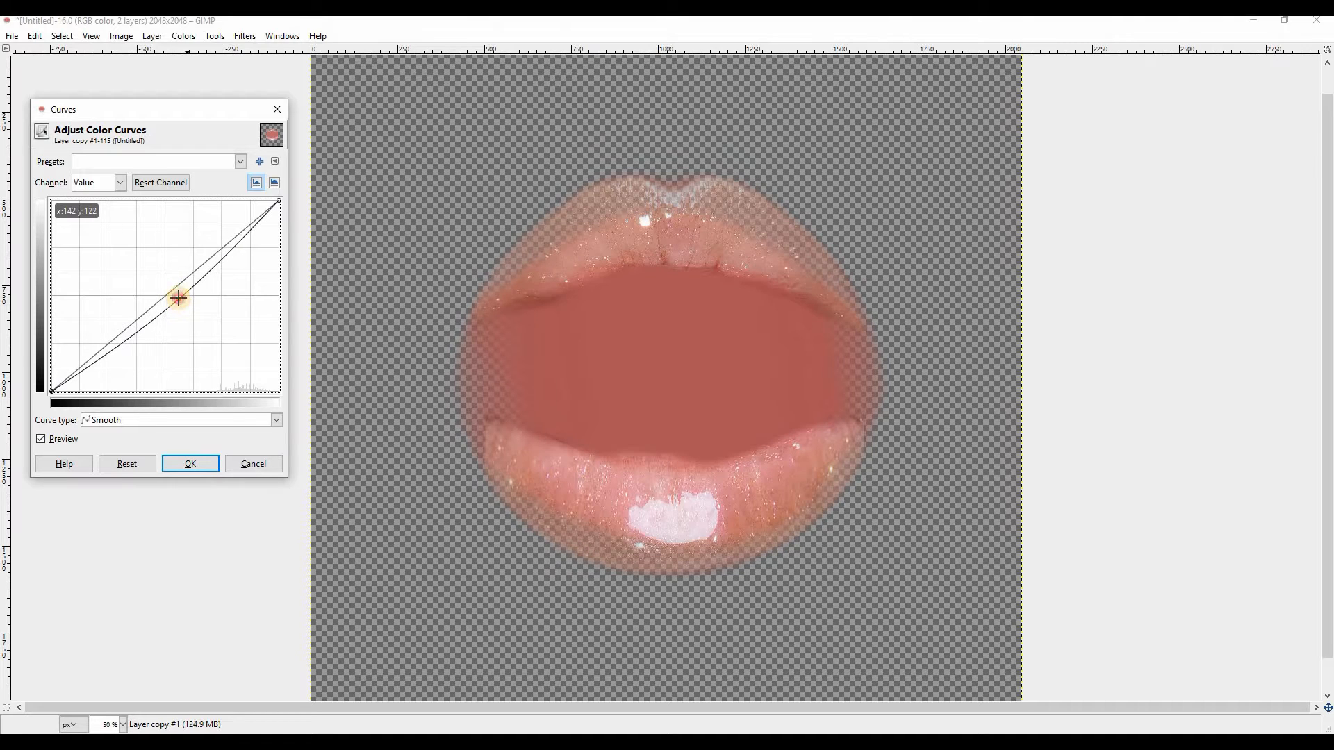
left_click(190, 462)
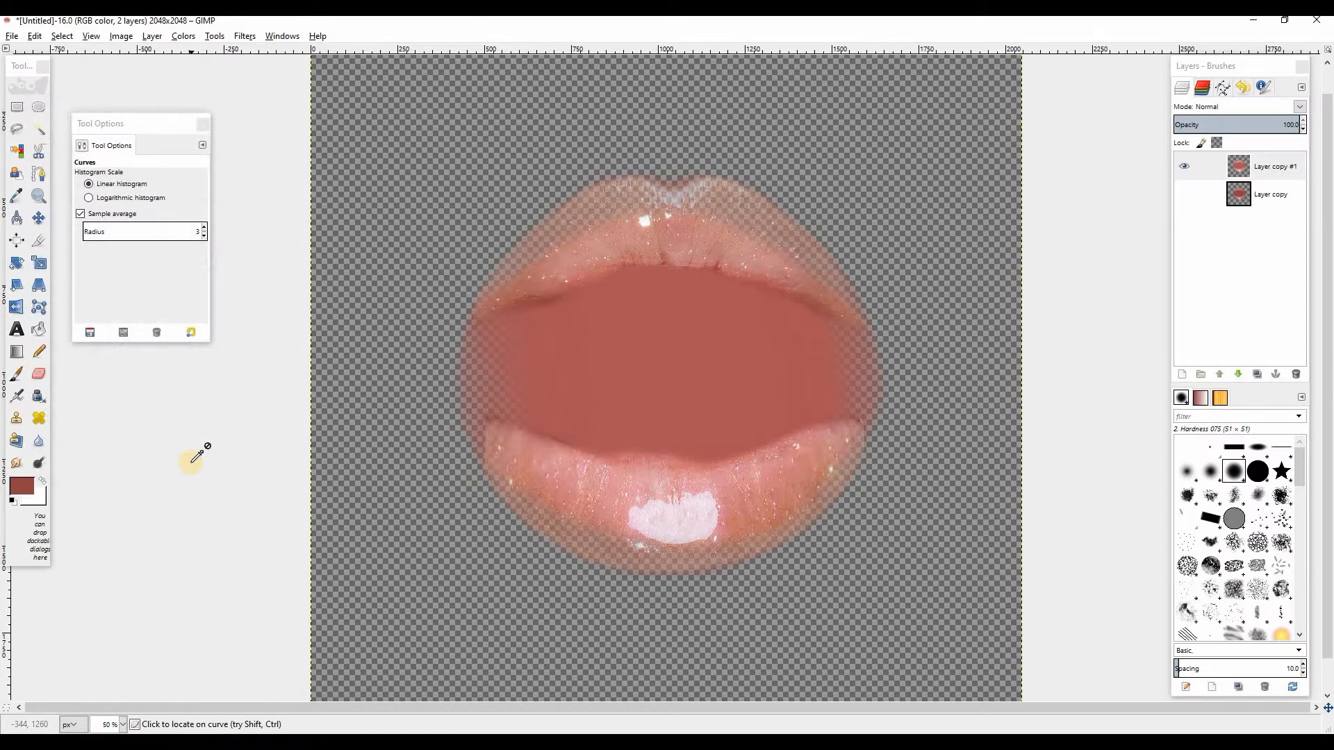
key("ctrl+e")
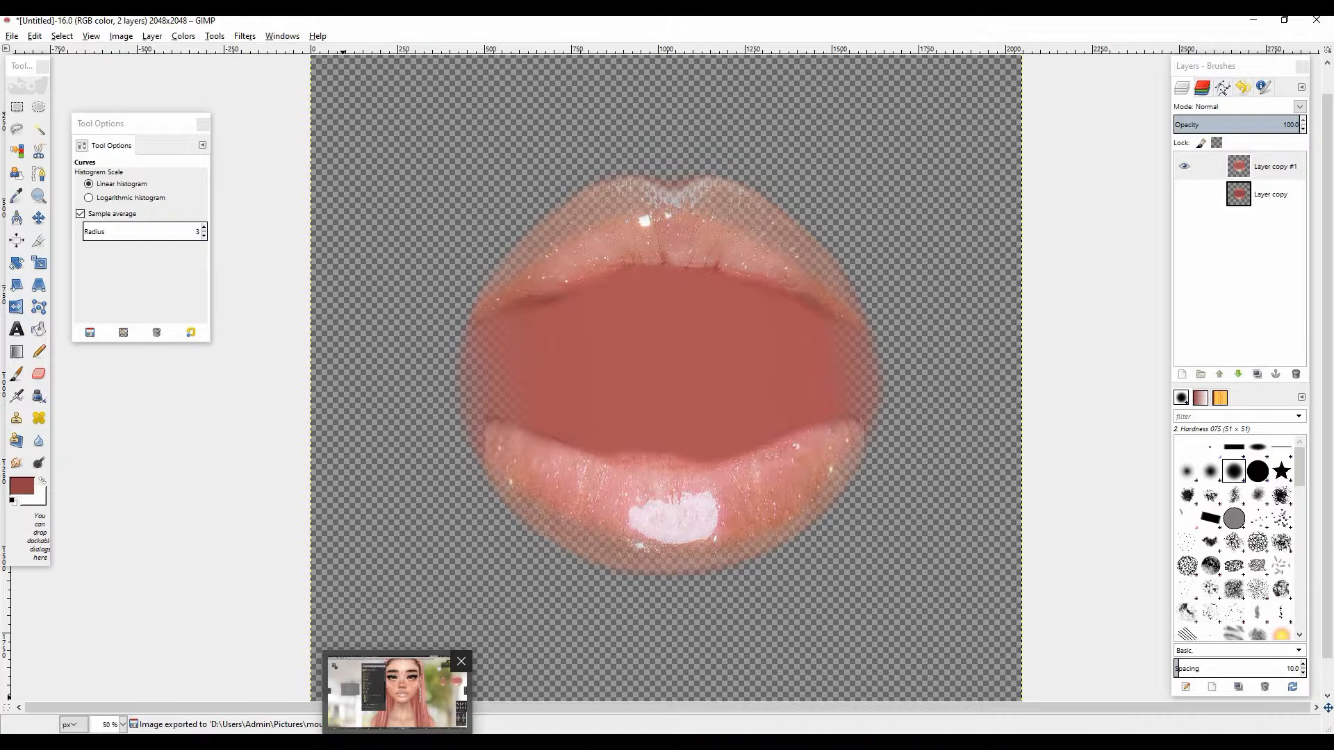
Switch to Firestorm and upload the darkened mouth.png to the inventory as a texture named 2.
left_click(400, 741)
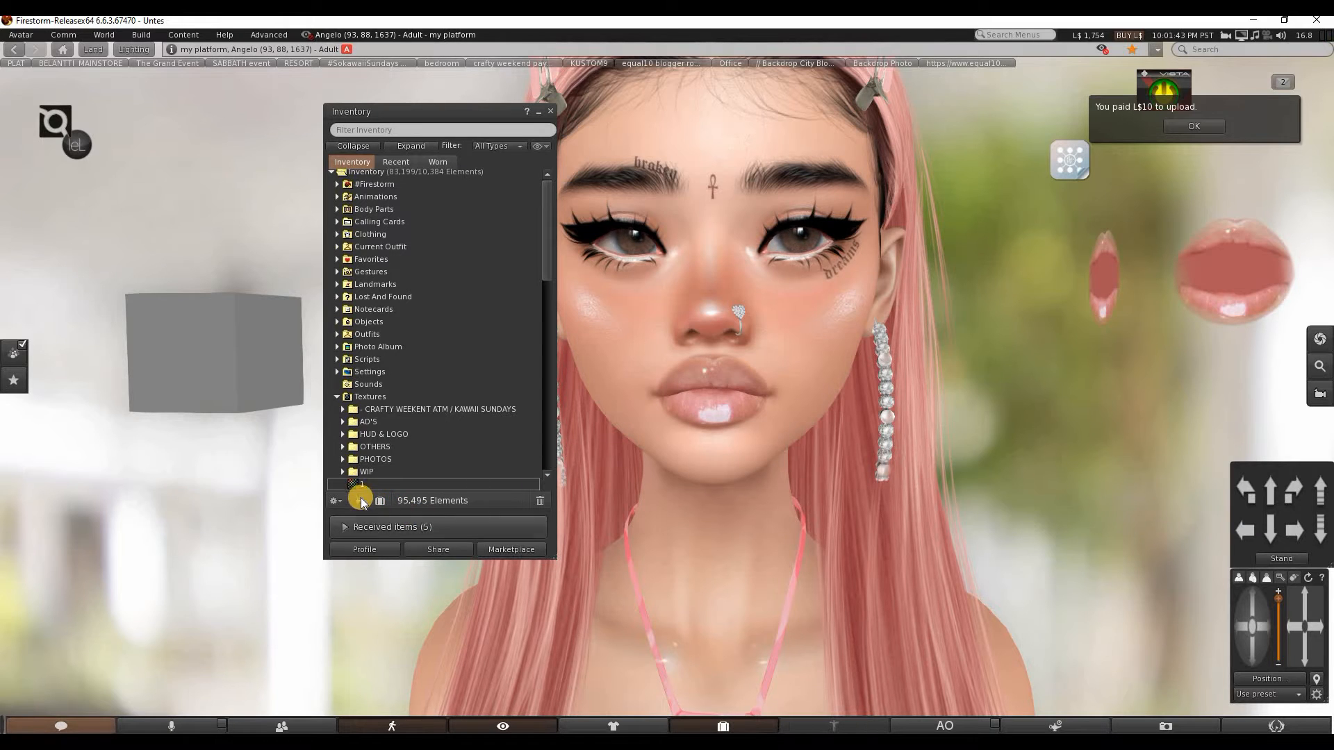
left_click(359, 500)
left_click(462, 397)
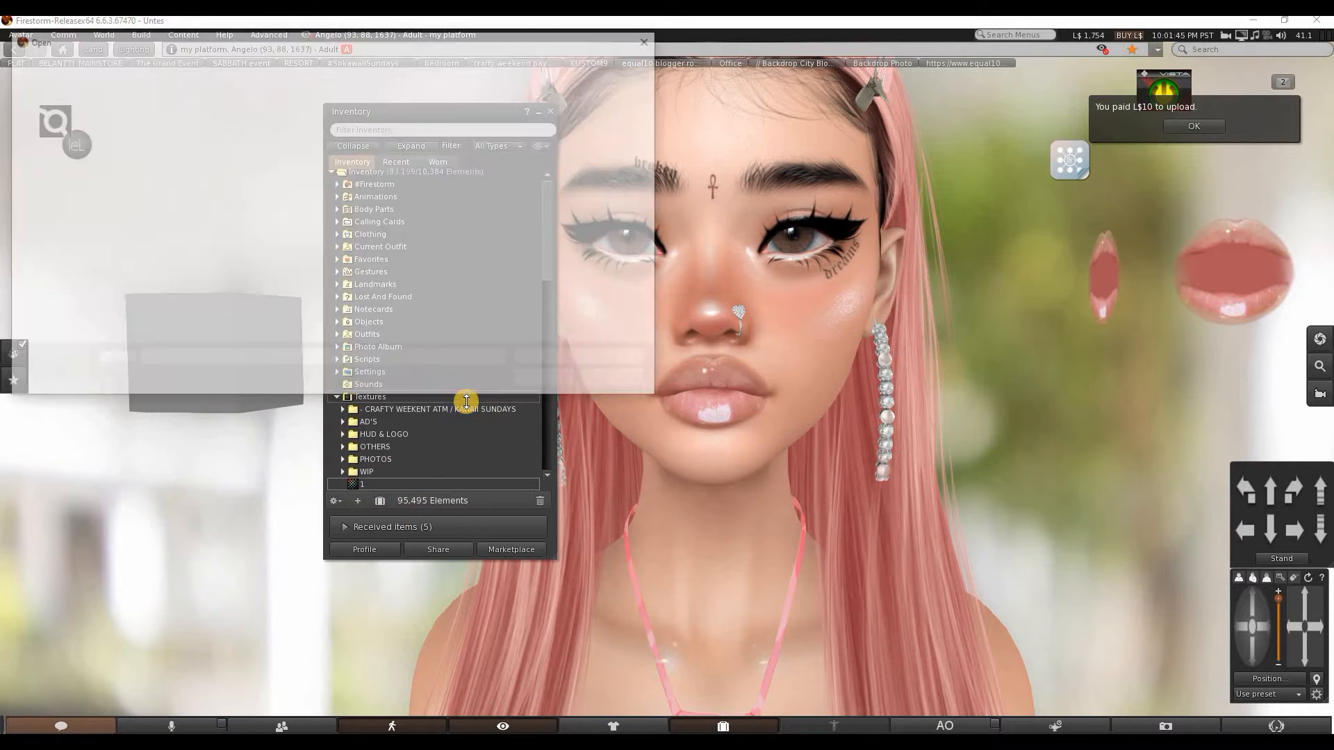
left_click(618, 142)
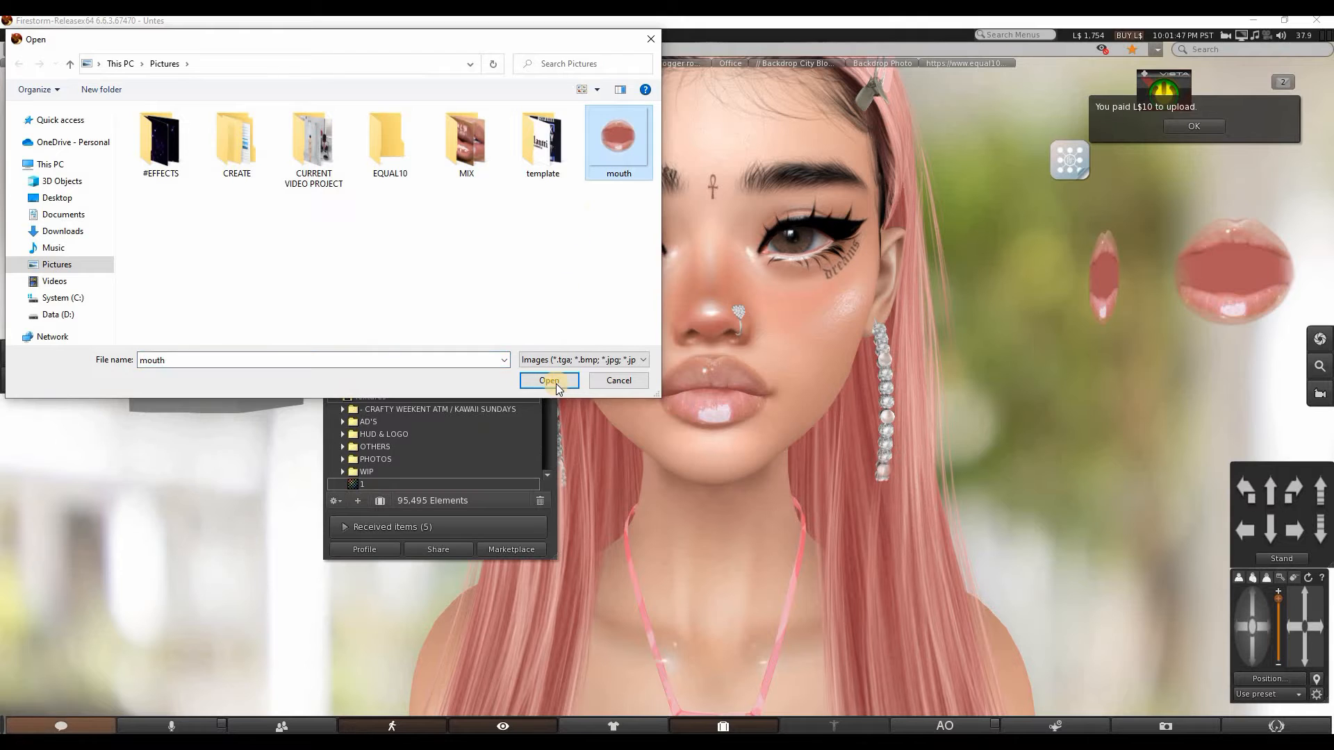
left_click(549, 380)
type("2")
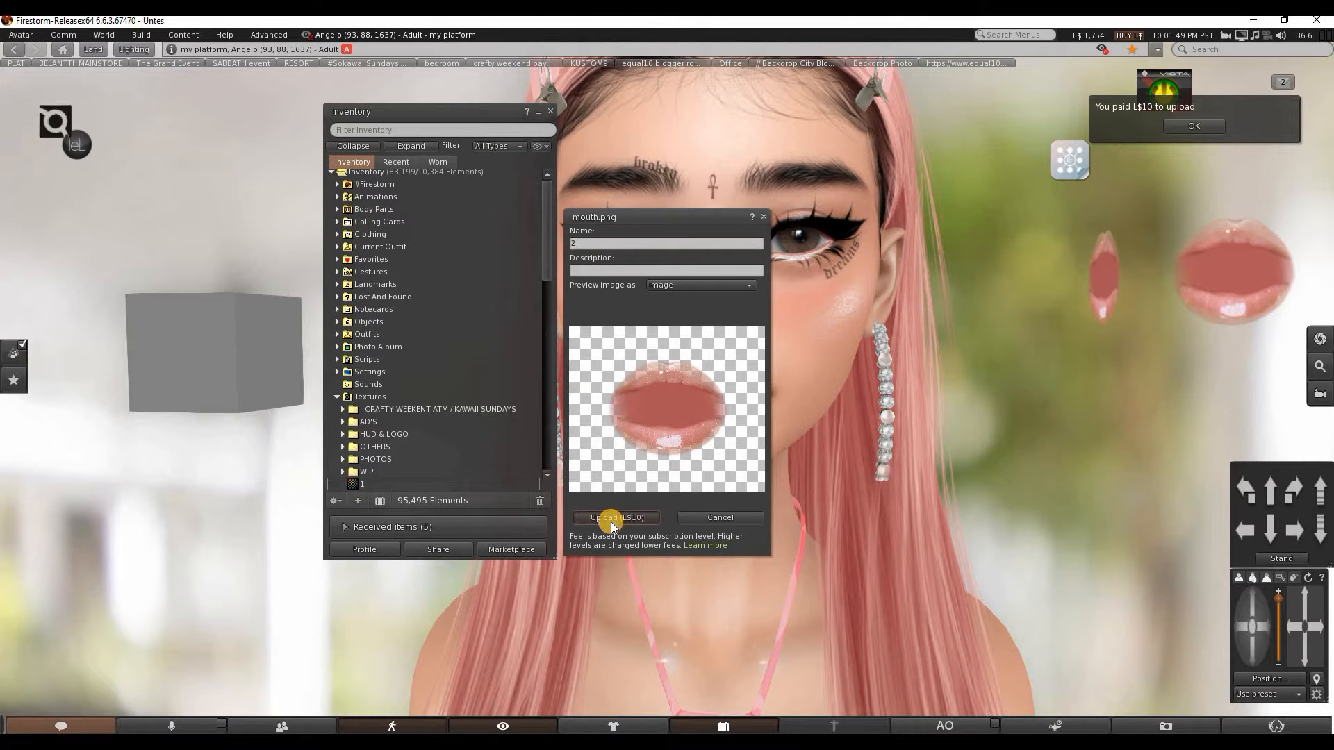
left_click(611, 521)
Back in GIMP, darken the lip layer further with Curves to about x 126, y 111, and re-export mouth.png.
left_click(502, 741)
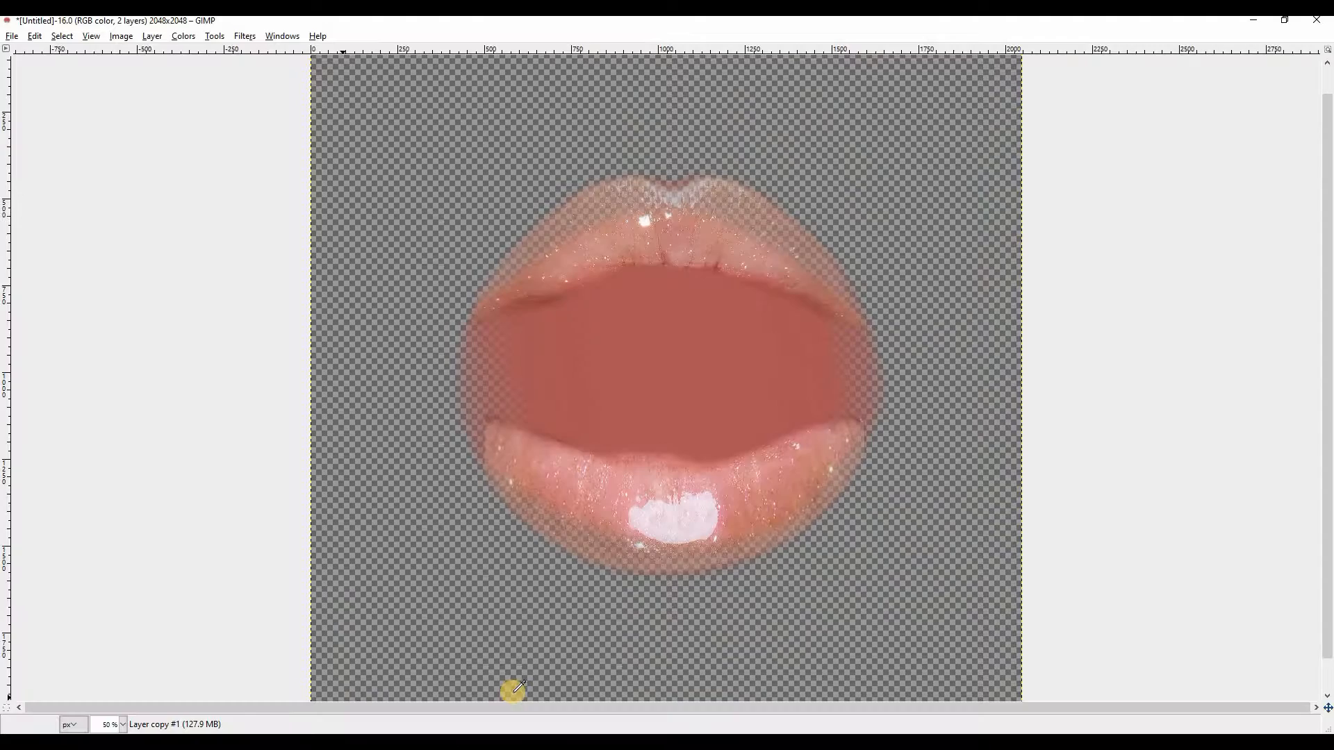
left_click(182, 39)
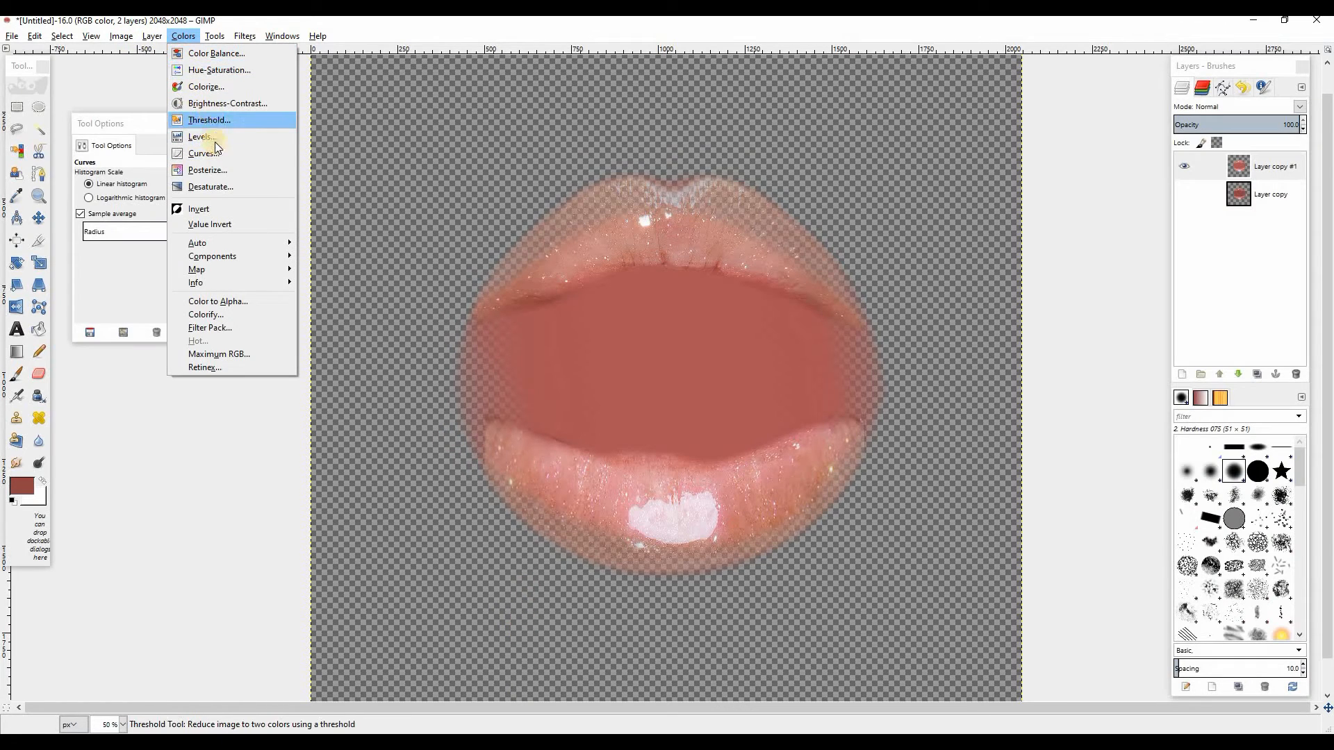
left_click(207, 153)
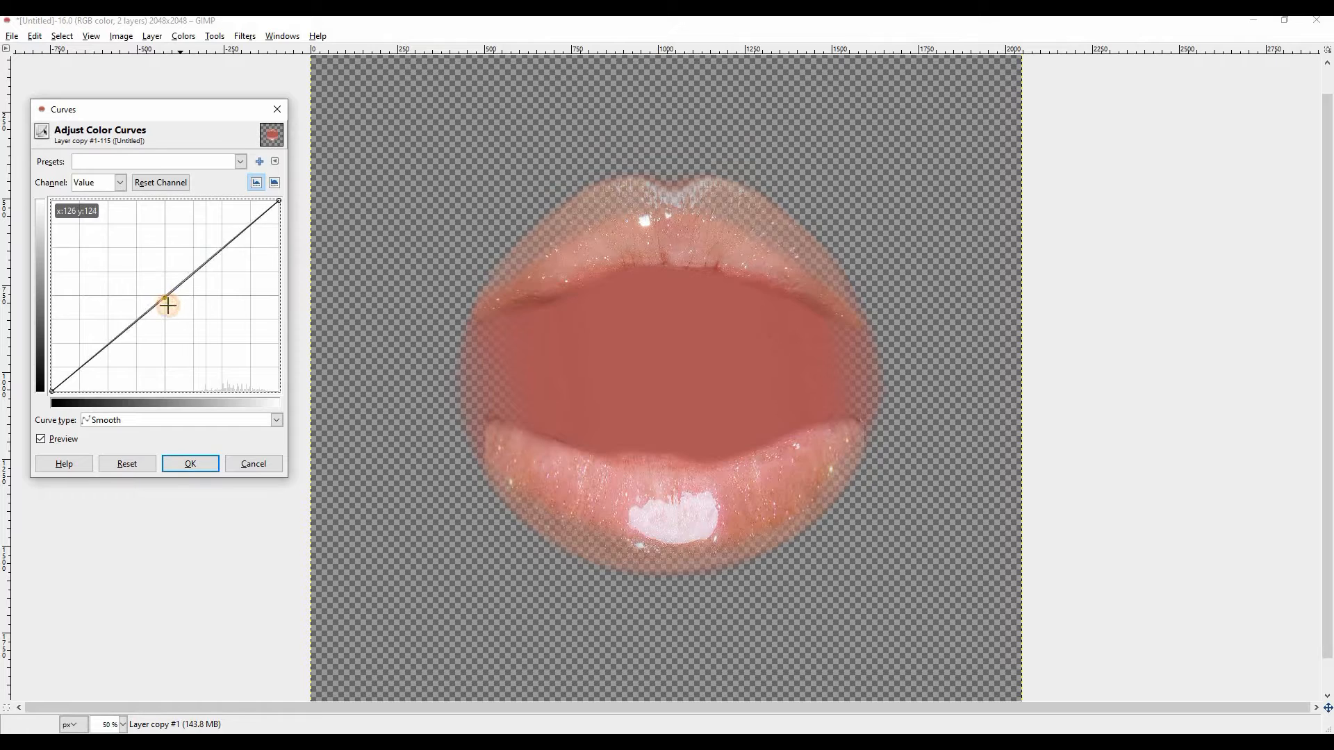
left_click_drag(168, 306, 170, 306)
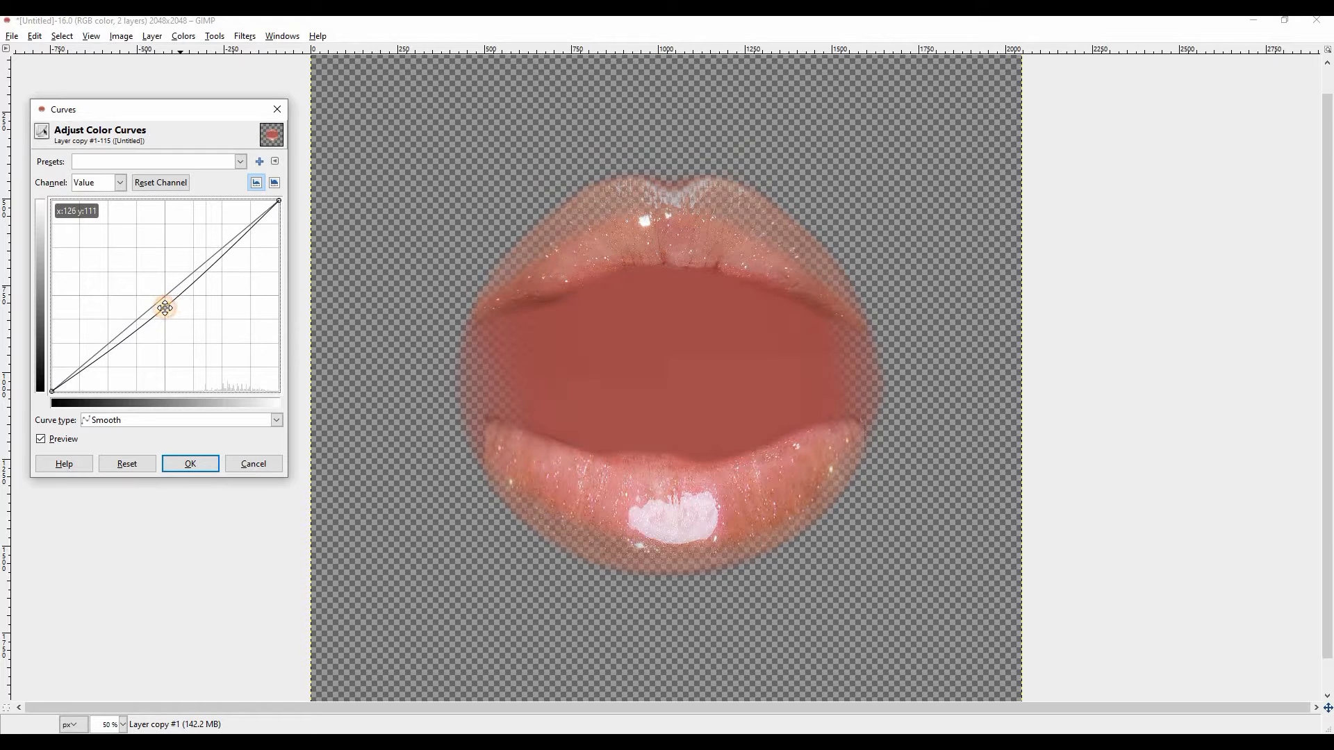
left_click(198, 459)
key("ctrl+e")
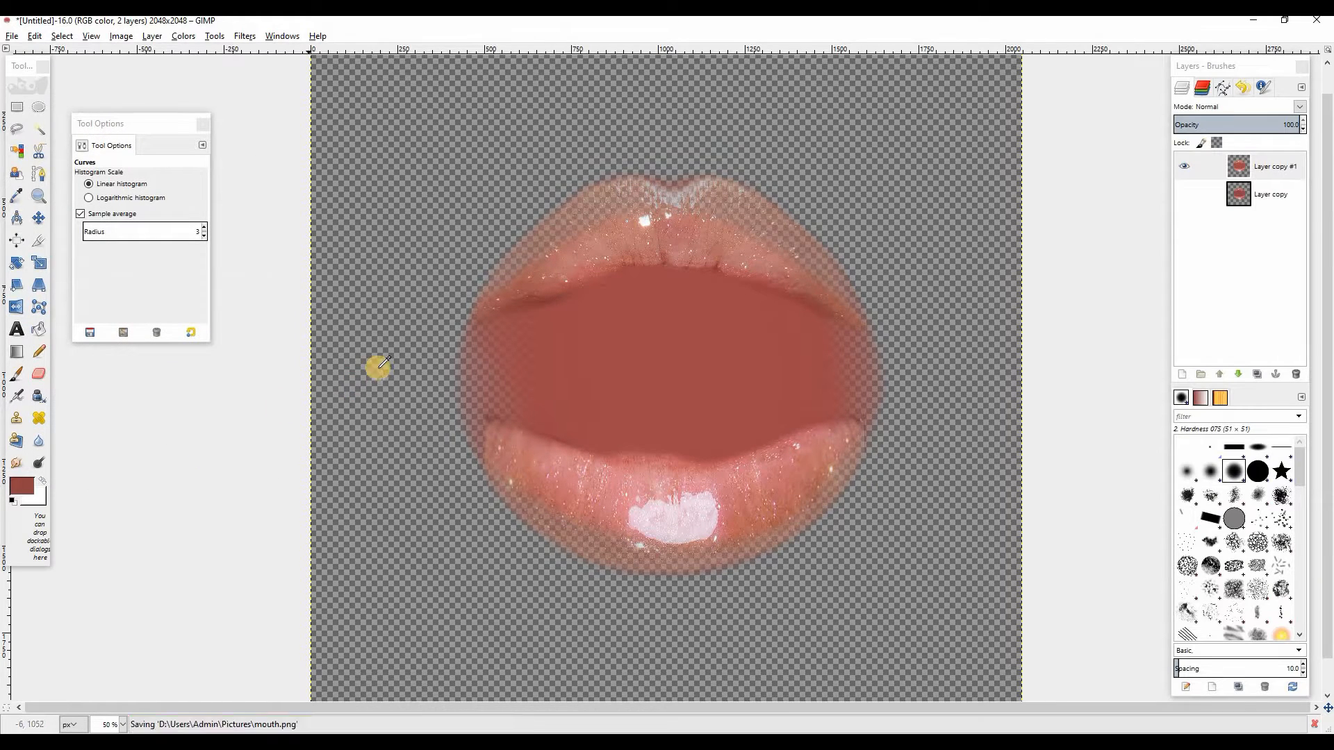
Return to Firestorm and upload the newest mouth.png to the inventory as a texture named 3.
left_click(432, 666)
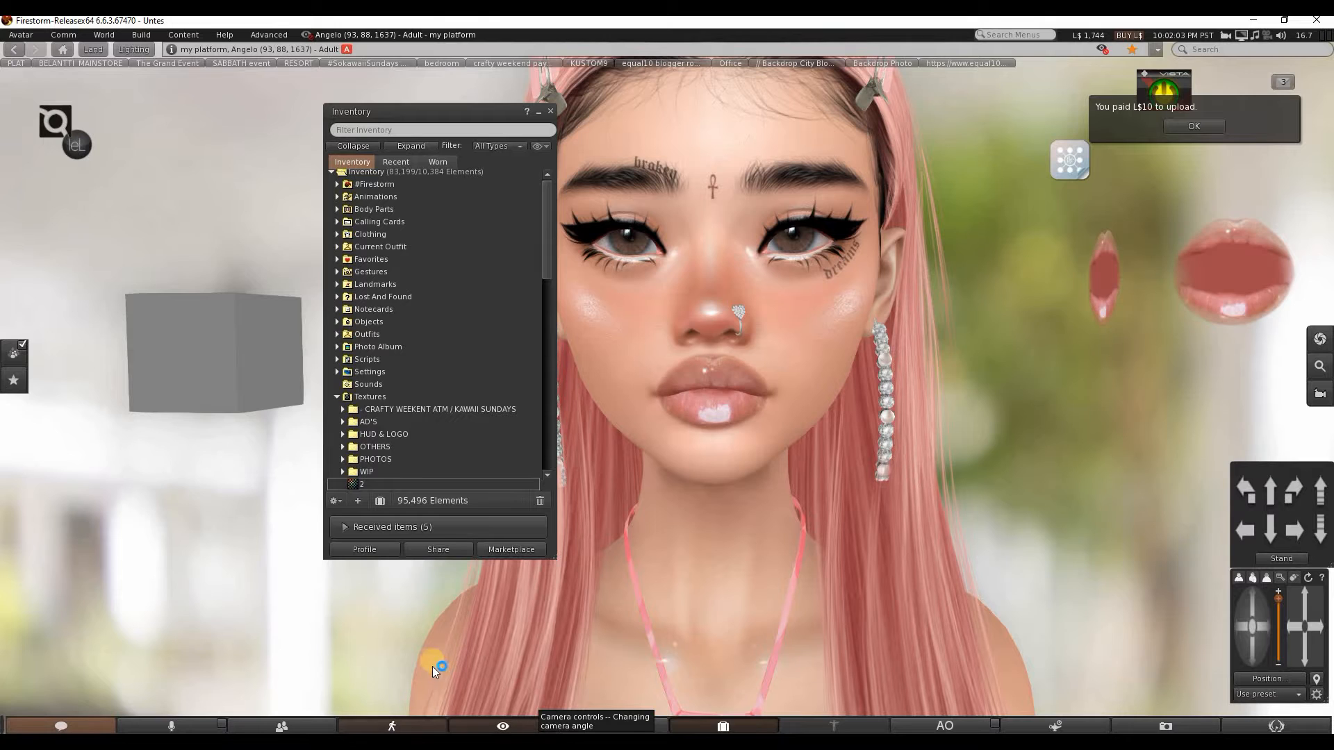
left_click(357, 500)
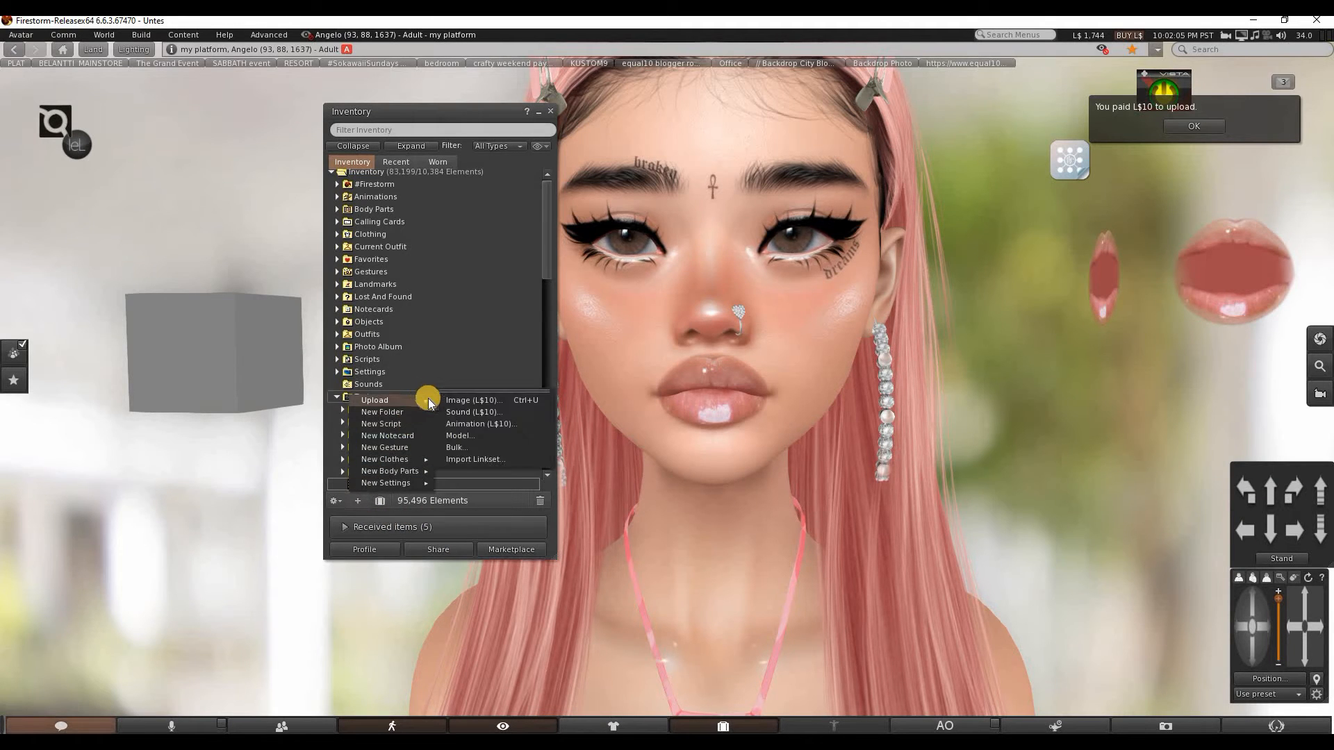
left_click(463, 401)
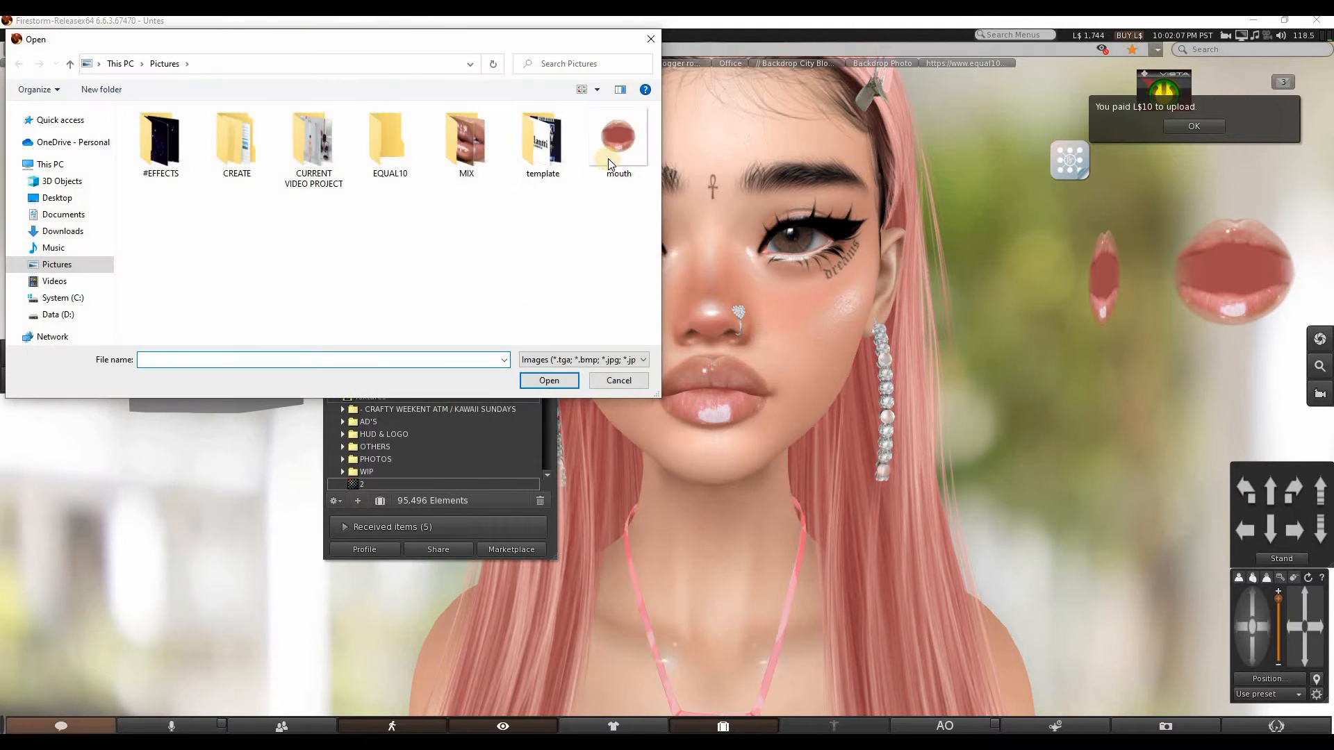
left_click(618, 143)
left_click(565, 384)
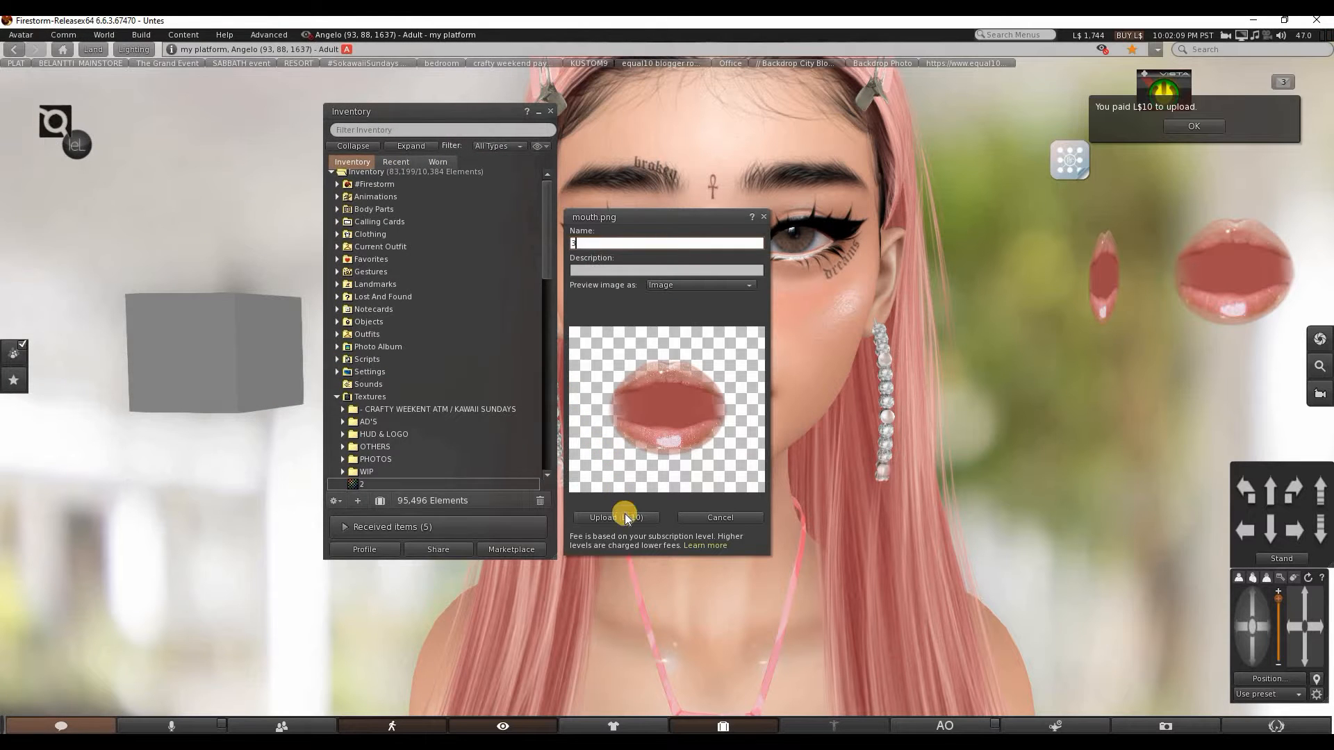
left_click(620, 519)
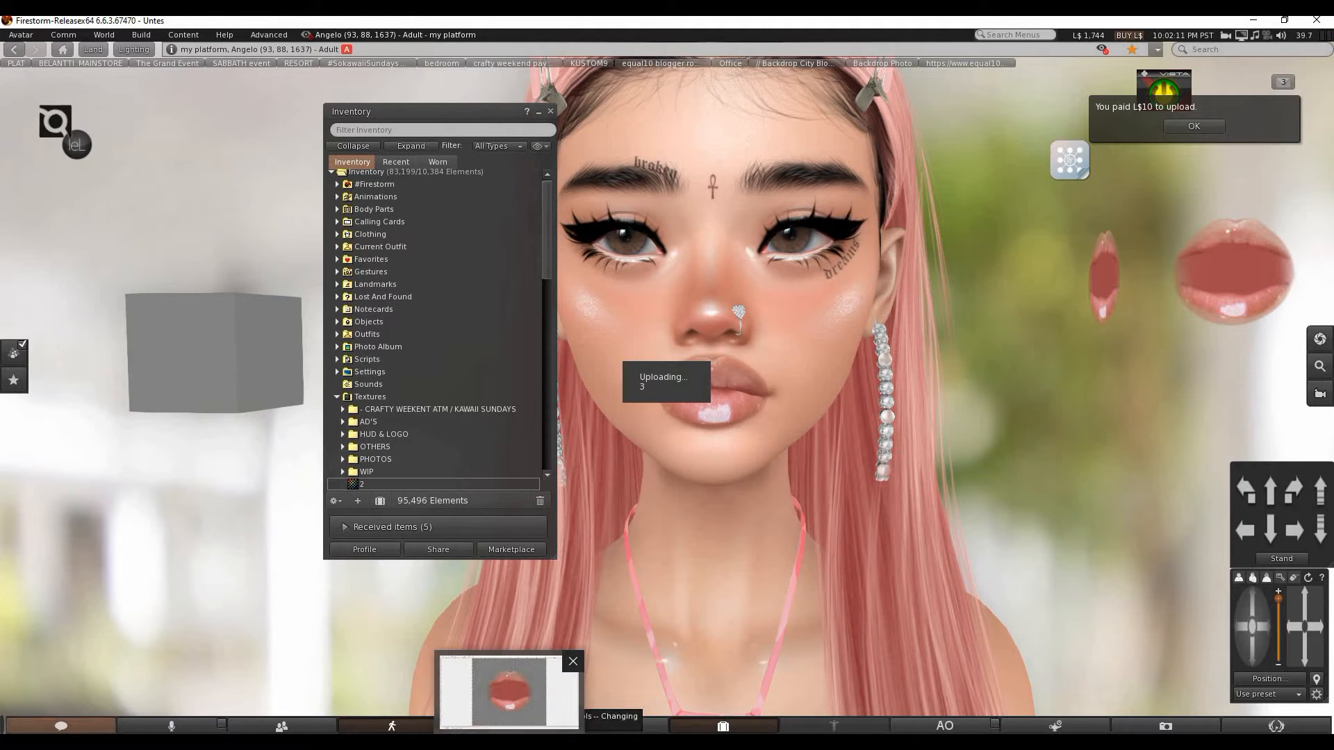
In GIMP, show the original Layer copy and toggle the visibility of Layer copy #1 to compare the two lip shades.
left_click(509, 691)
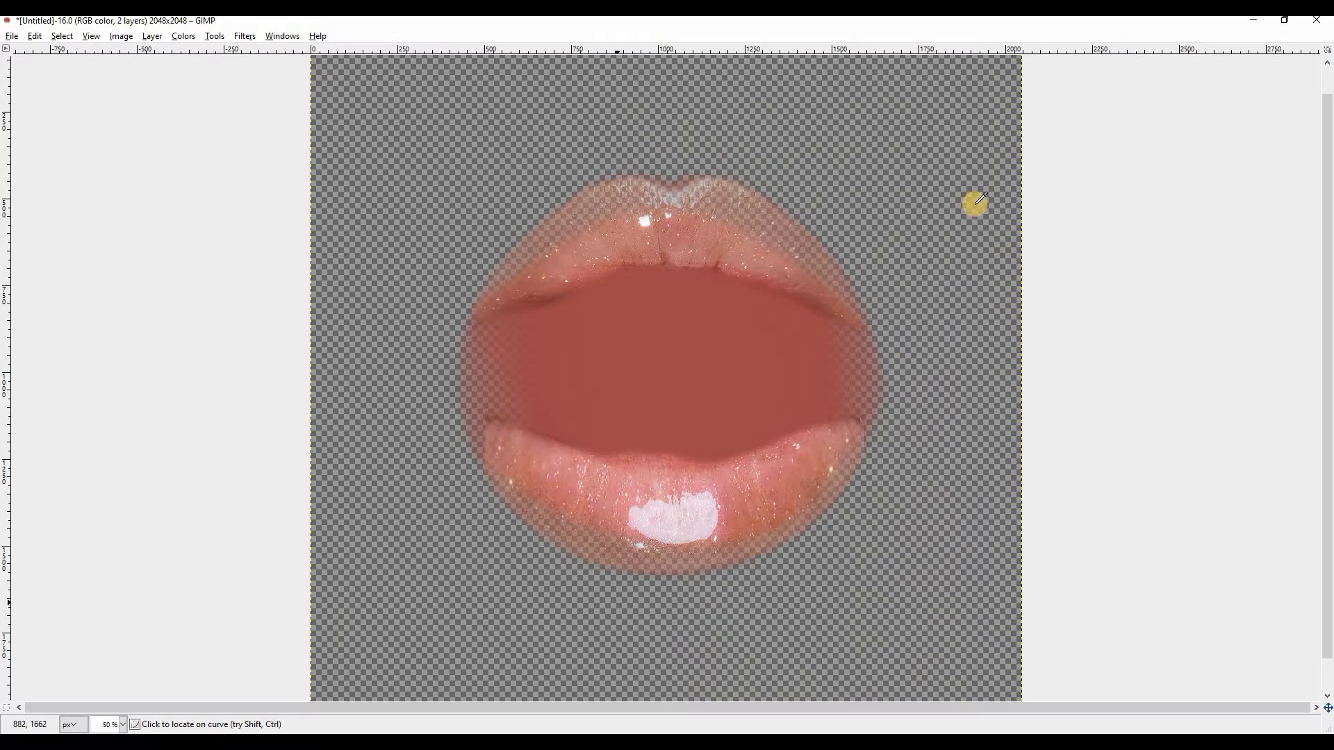
left_click(984, 27)
left_click(1184, 166)
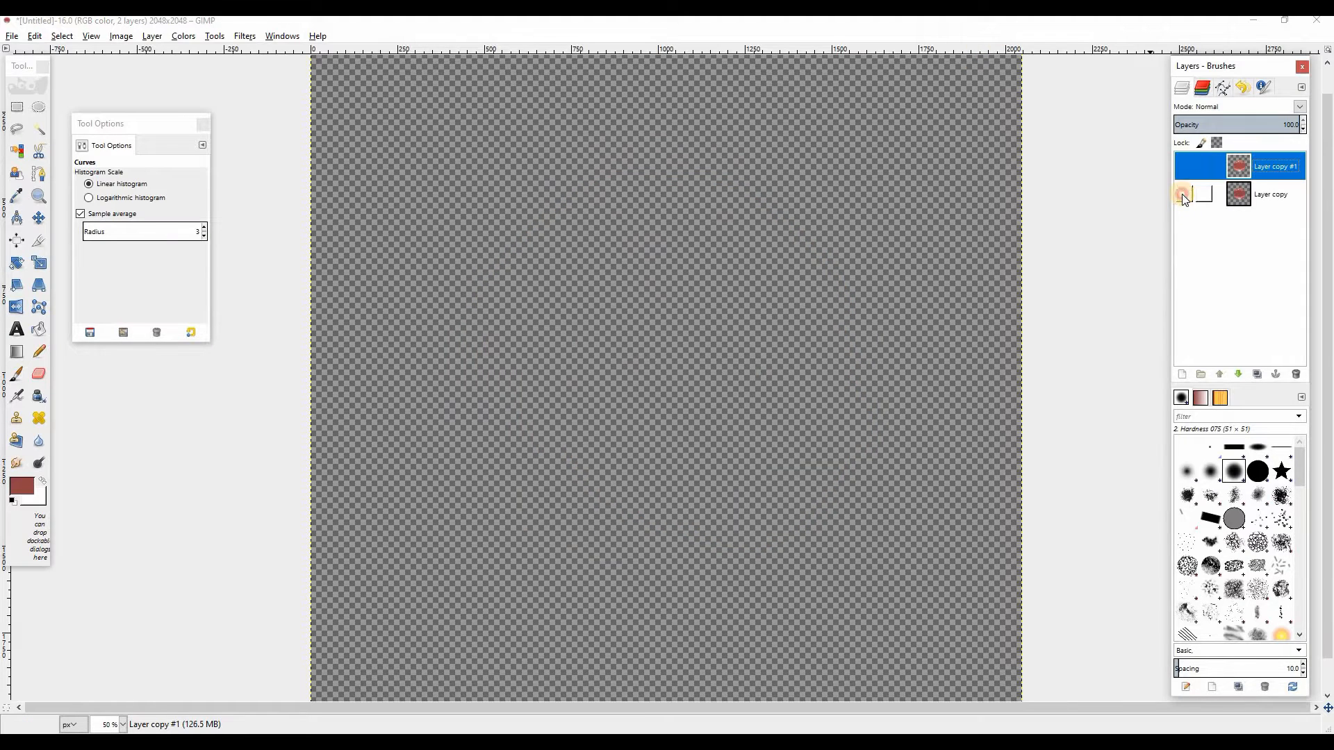
left_click(1182, 194)
left_click(1184, 163)
left_click(1184, 163)
left_click(1184, 162)
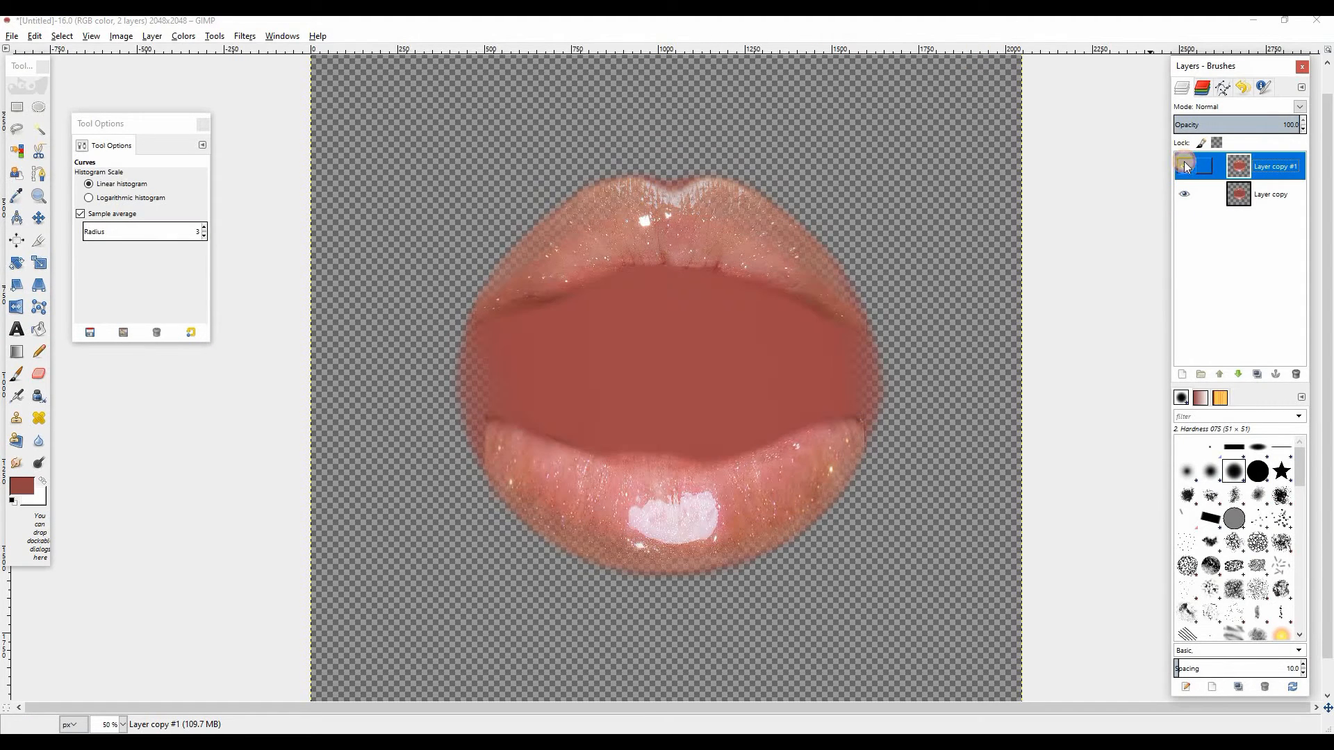
Hide Layer copy #1 and re-export mouth.png with only the lighter Layer copy showing.
left_click(1185, 166)
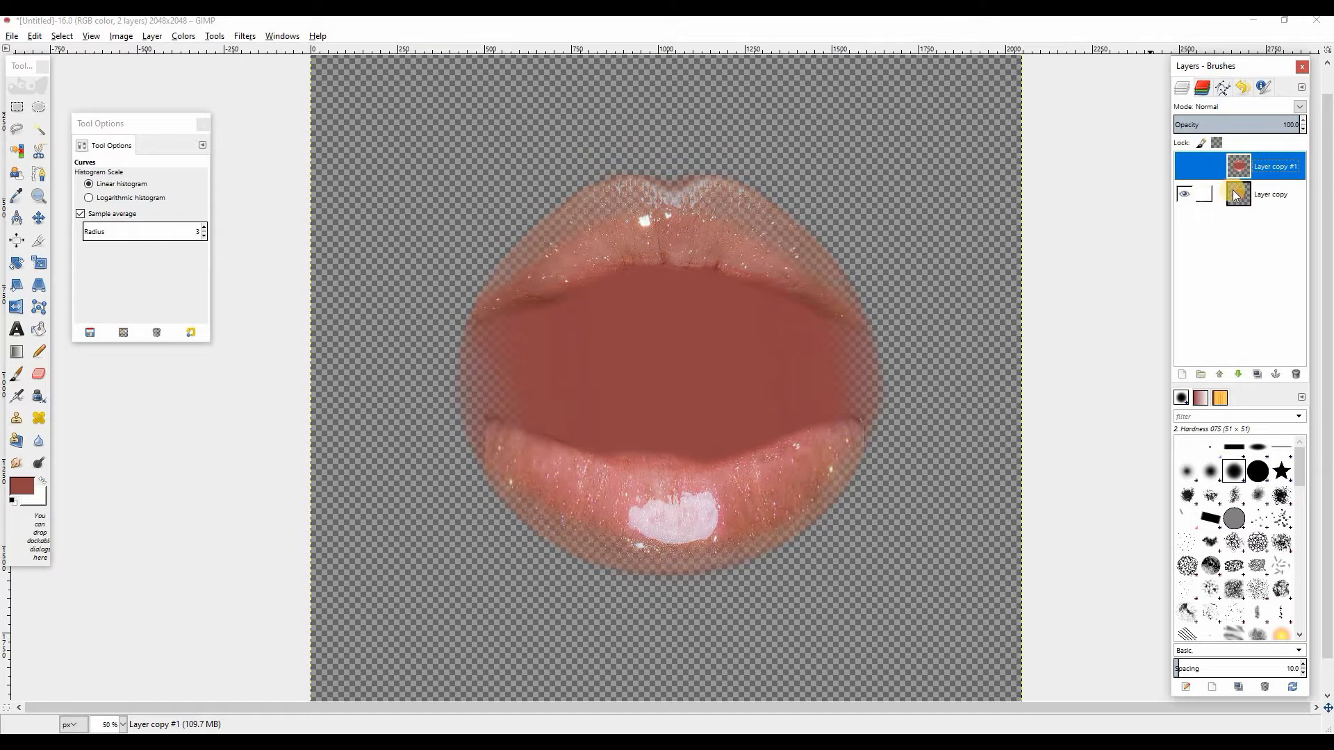
key("ctrl+e")
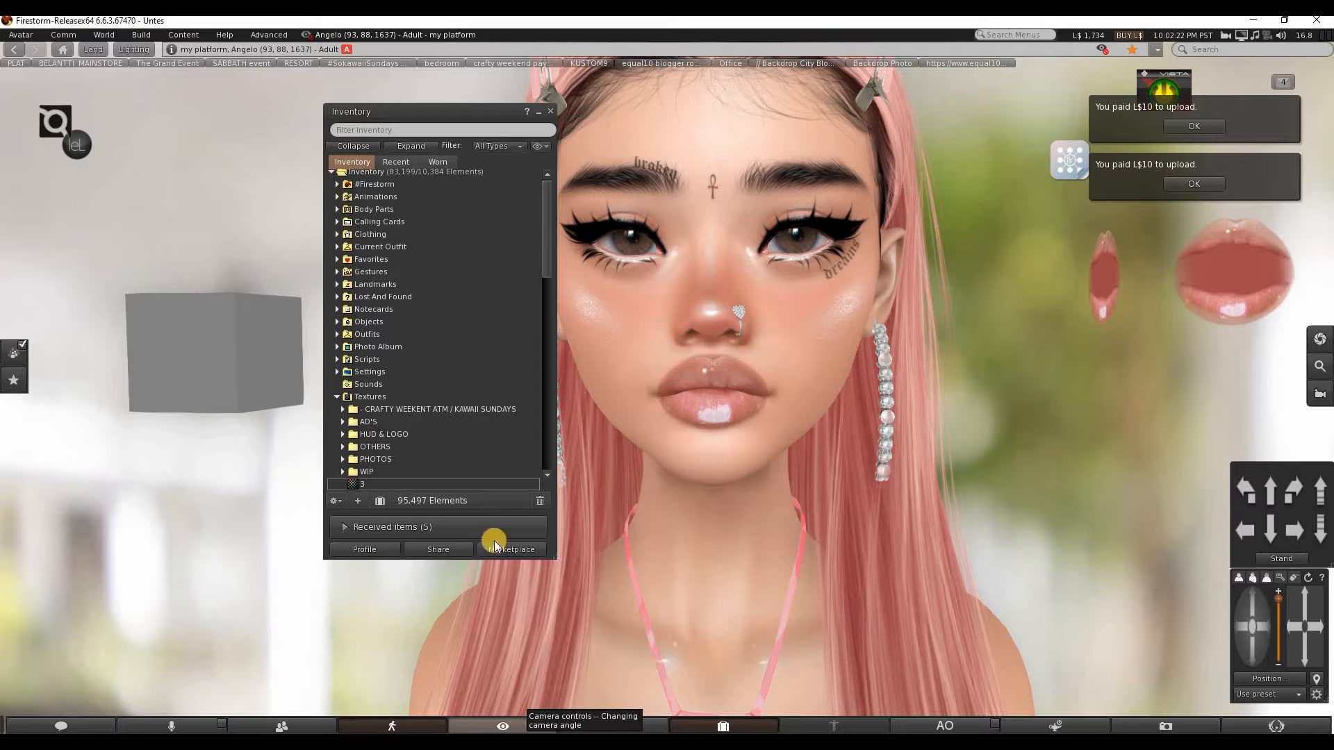
In Firestorm, upload the re-exported mouth.png to the inventory as a texture named 4.
left_click(357, 500)
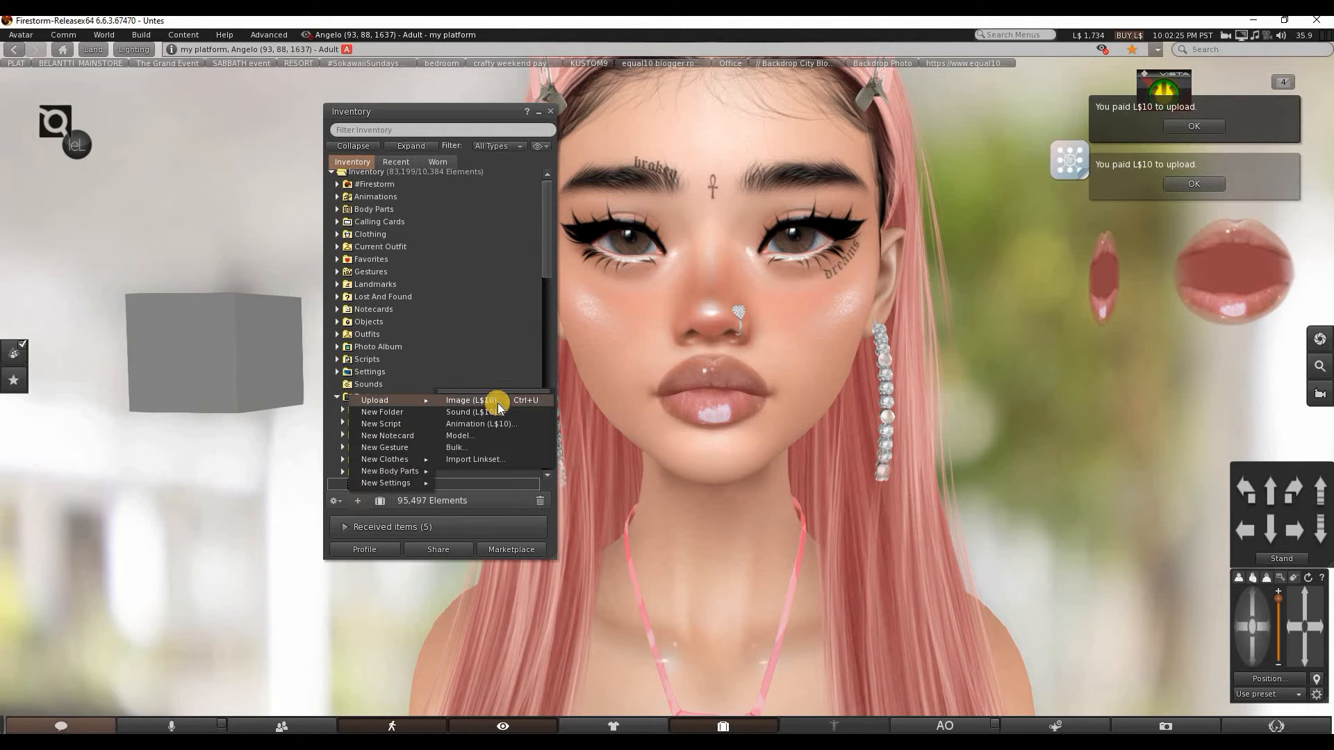
left_click(487, 400)
left_click(616, 140)
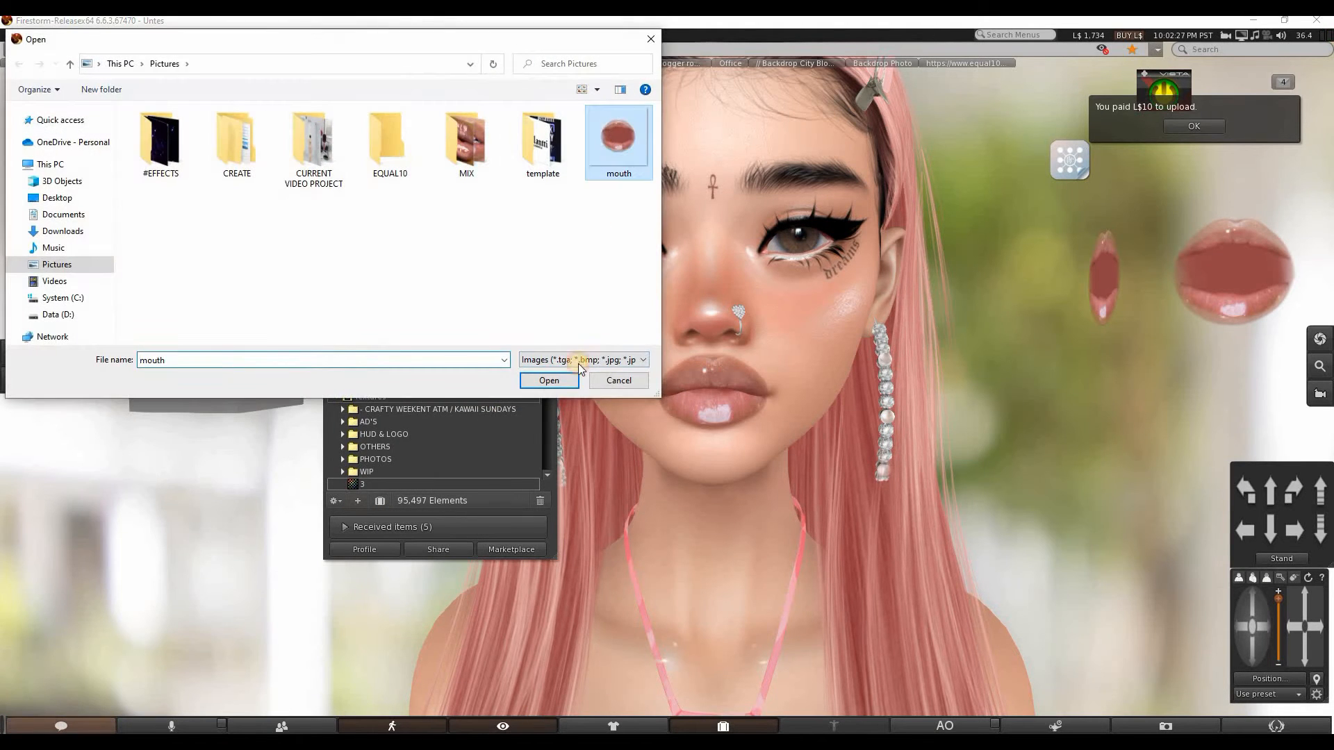
left_click(549, 380)
type("4")
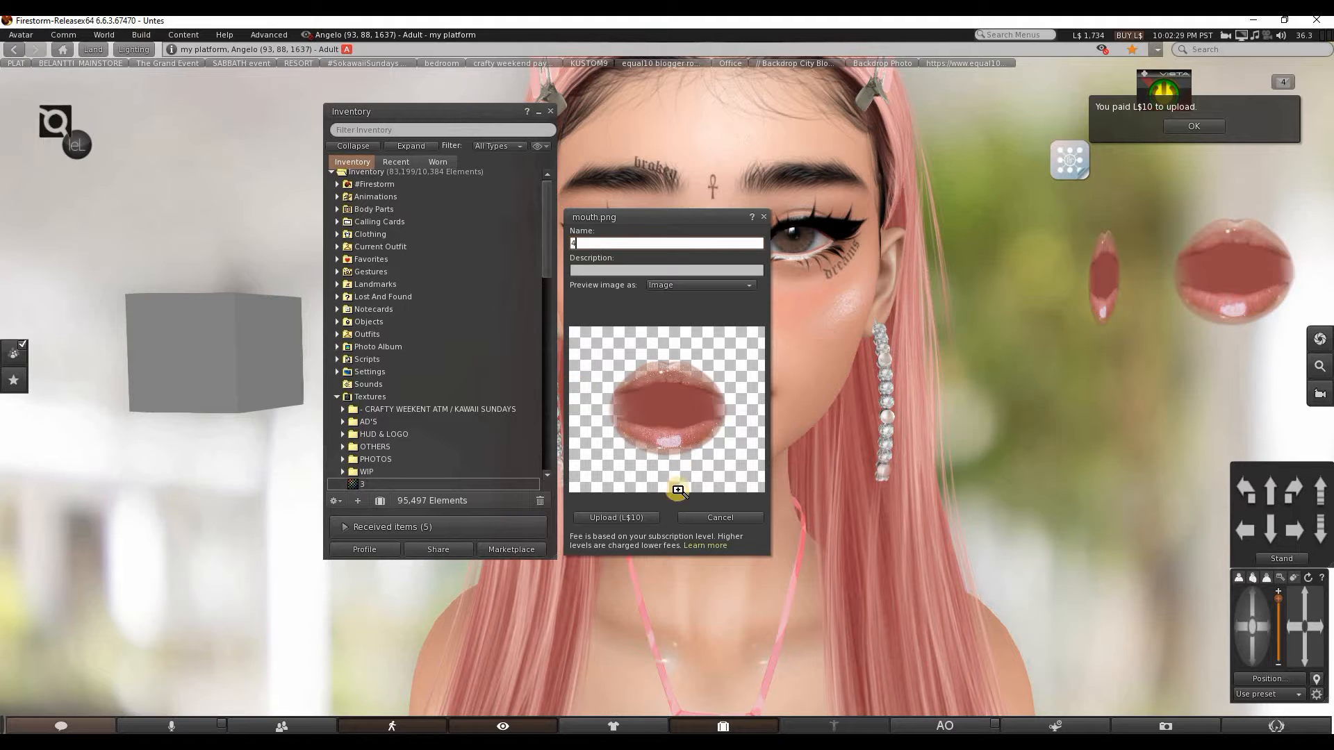
left_click(644, 519)
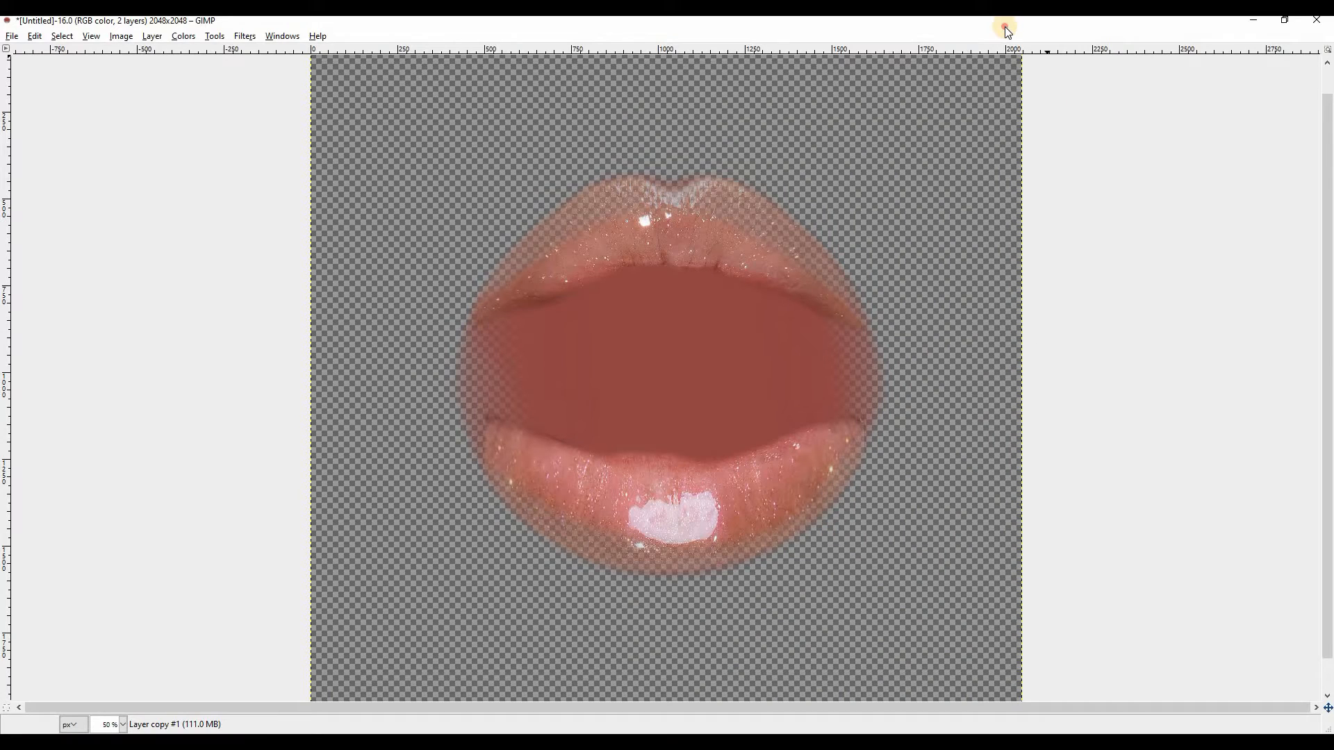
Switch to GIMP and delete the hidden Layer copy #1.
key("Tab")
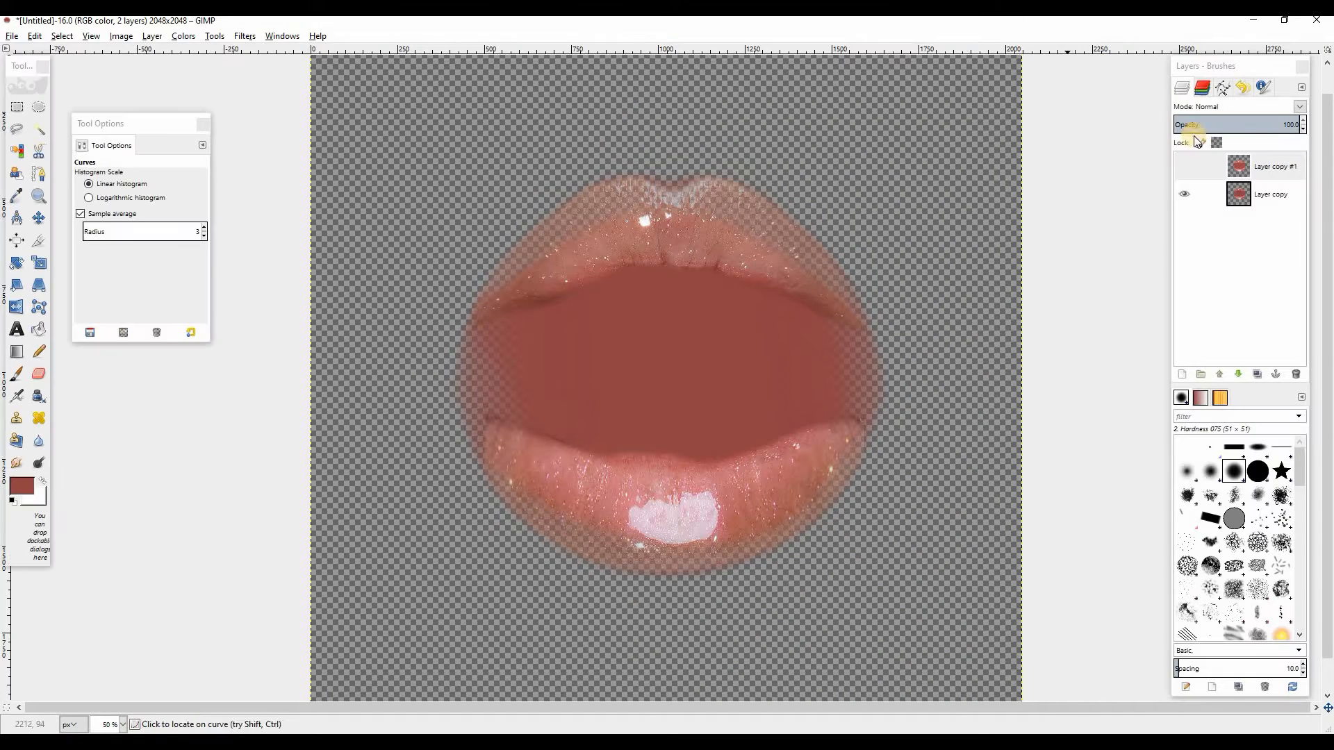
left_click(1294, 374)
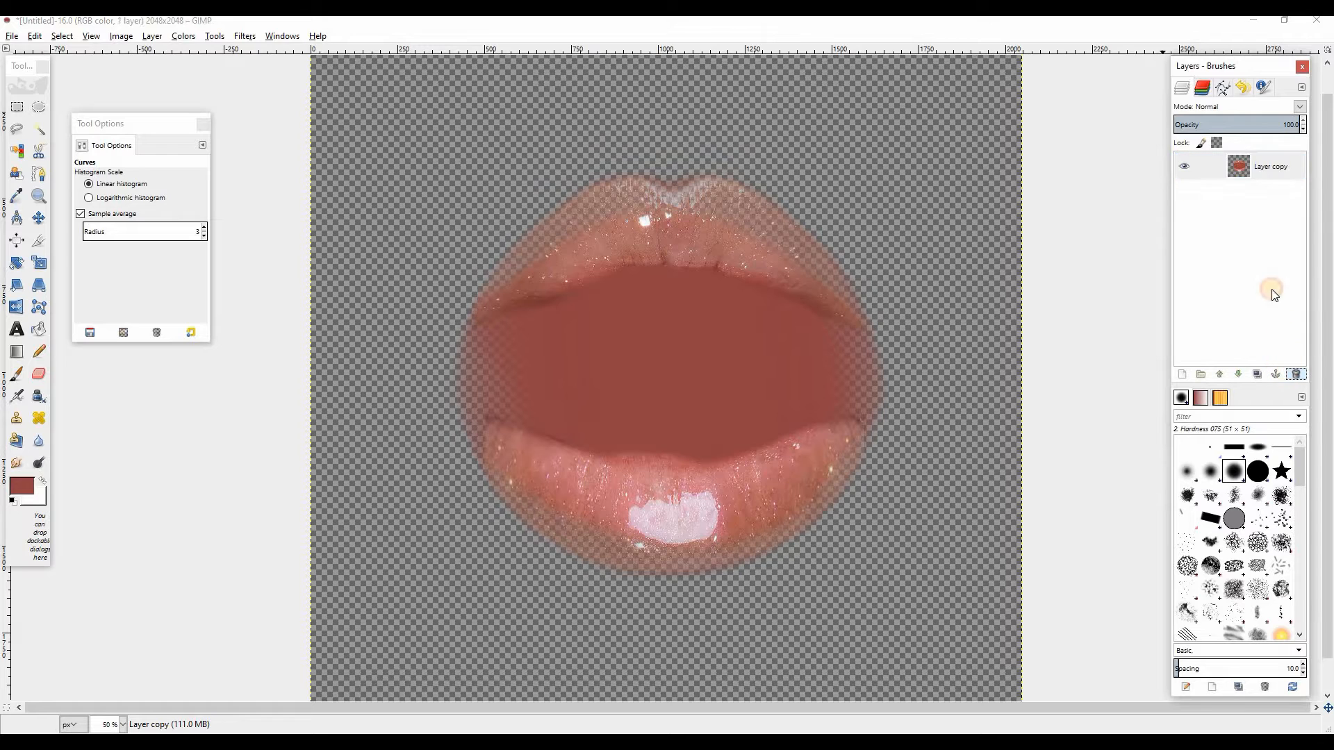
Slightly darken Layer copy with Curves to about x 130, y 120, and re-export mouth.png.
left_click(185, 36)
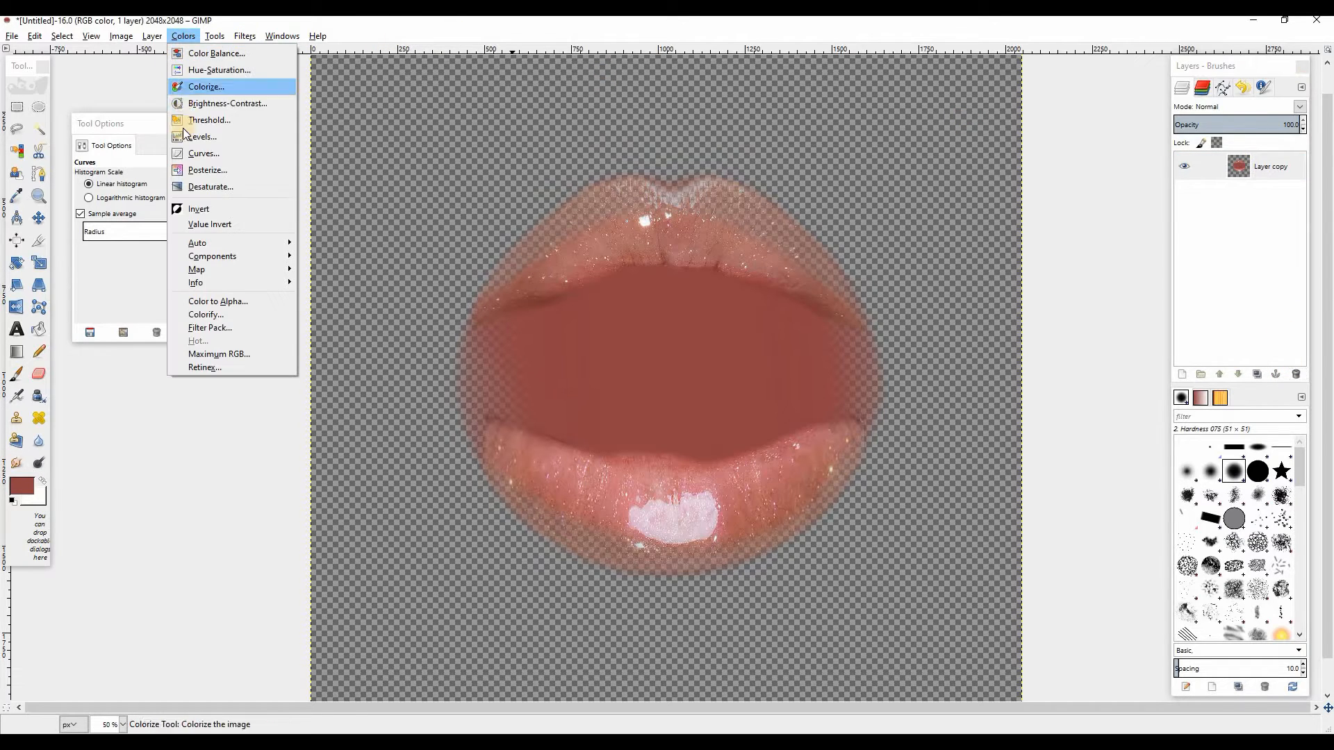
left_click(189, 154)
key("Tab")
left_click_drag(164, 296, 168, 301)
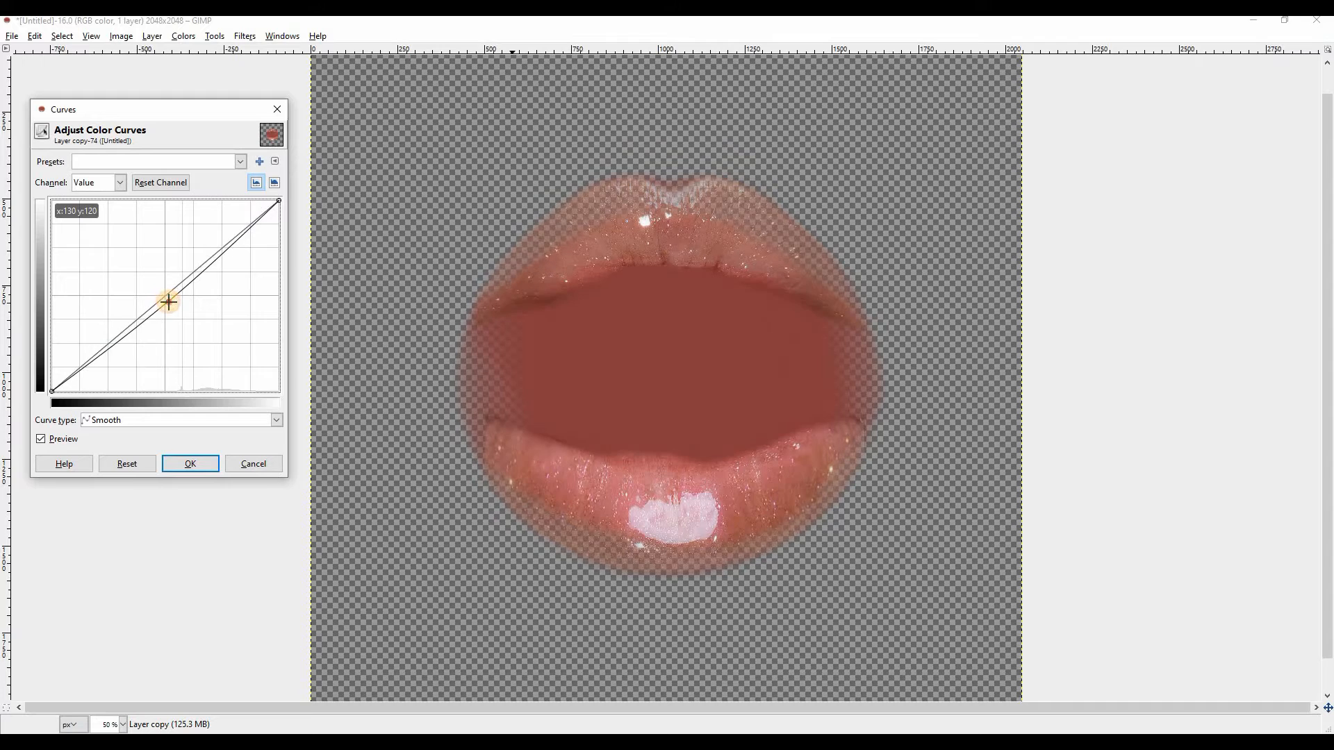
left_click(198, 469)
key("Tab")
key("ctrl+e")
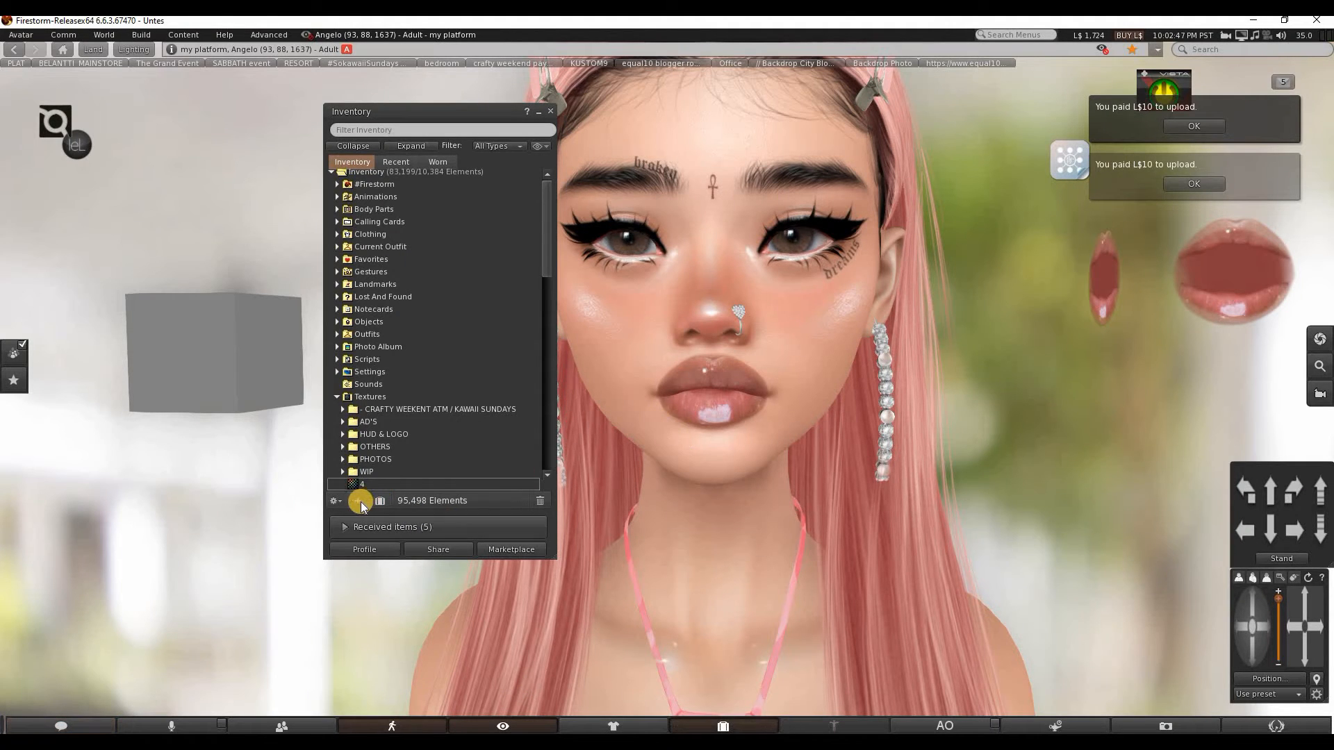
Upload the slightly darkened mouth.png to the Firestorm inventory as a texture named 5.
left_click(359, 501)
mouse_move(419, 401)
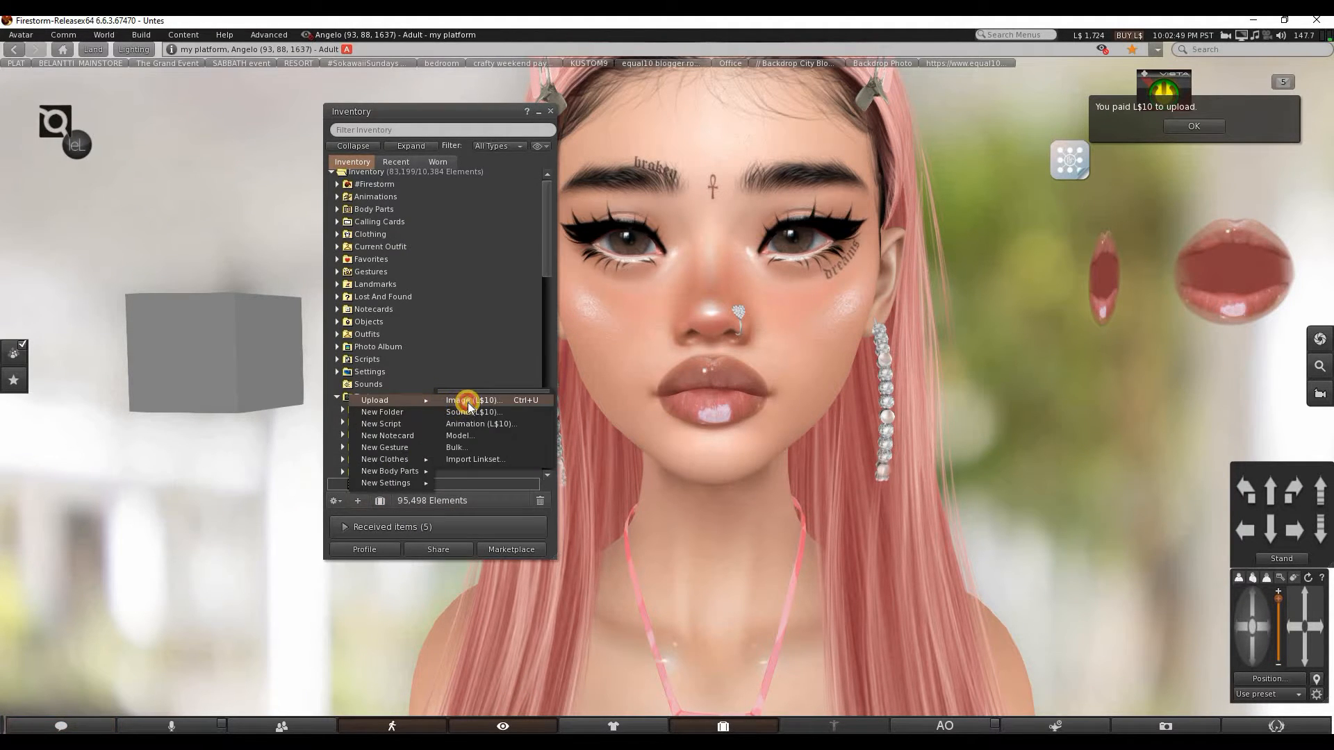
left_click(468, 401)
left_click(618, 146)
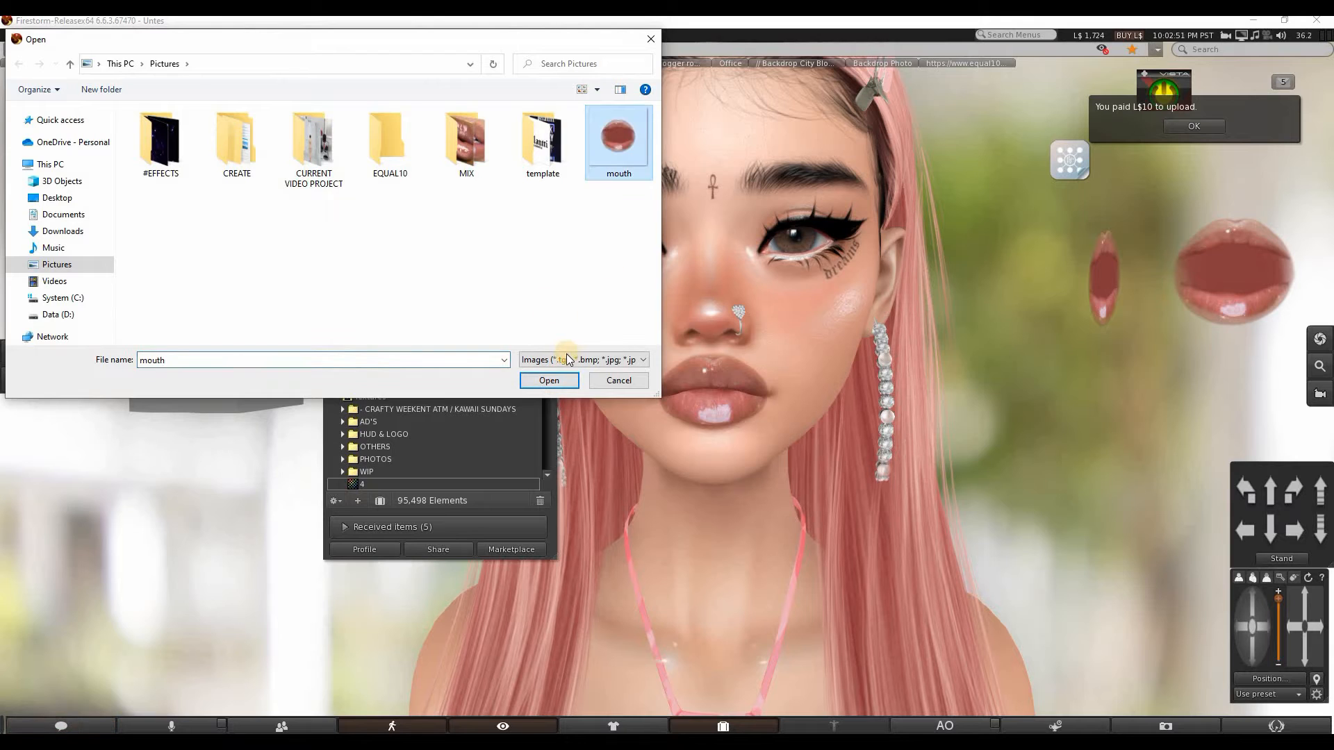
left_click(549, 381)
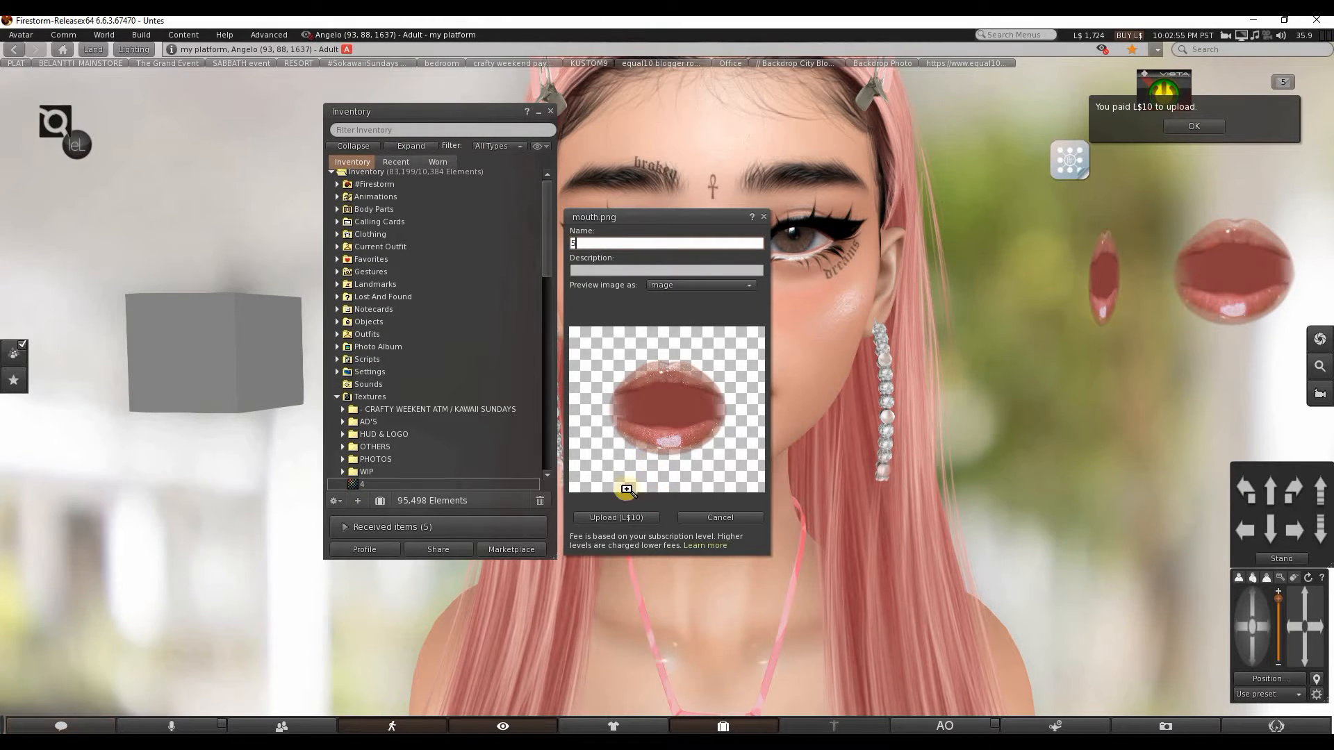
left_click(612, 516)
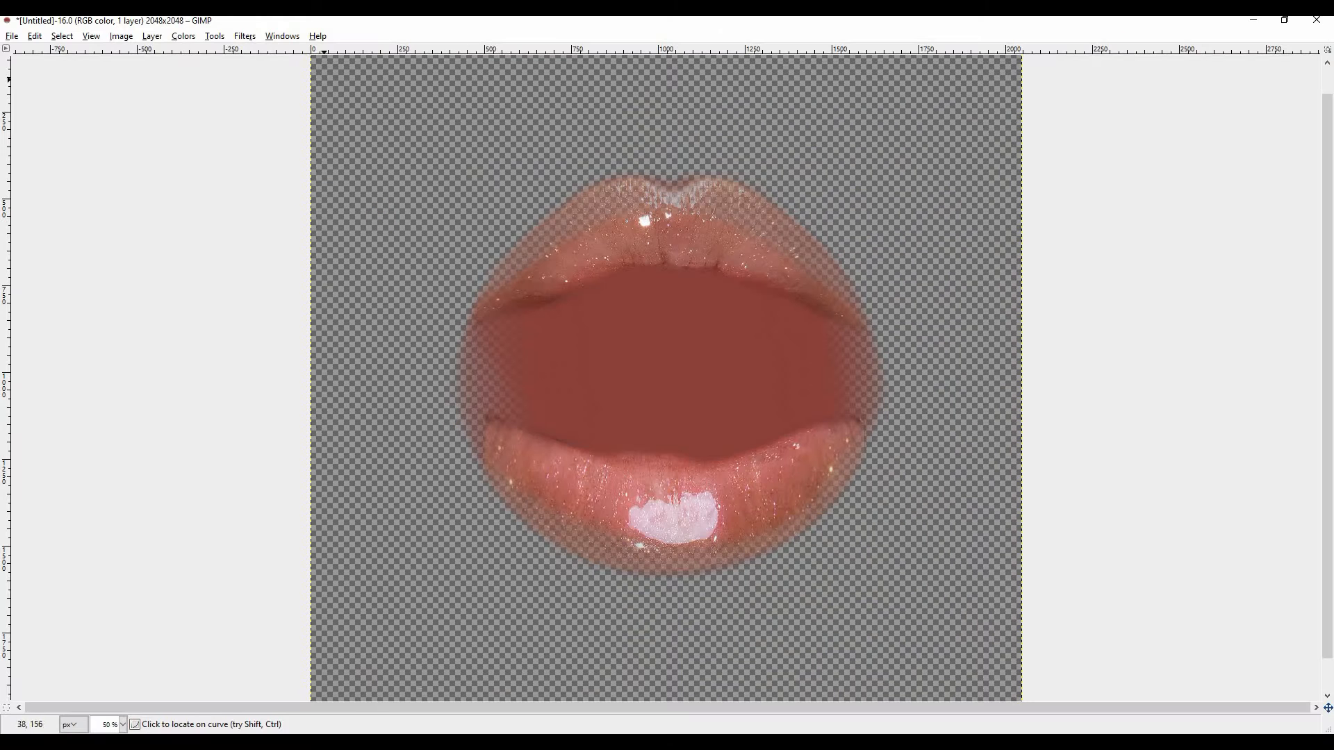
In GIMP, darken Layer copy strongly with Curves to about x 141, y 102, and re-export mouth.png.
left_click(183, 36)
left_click(189, 154)
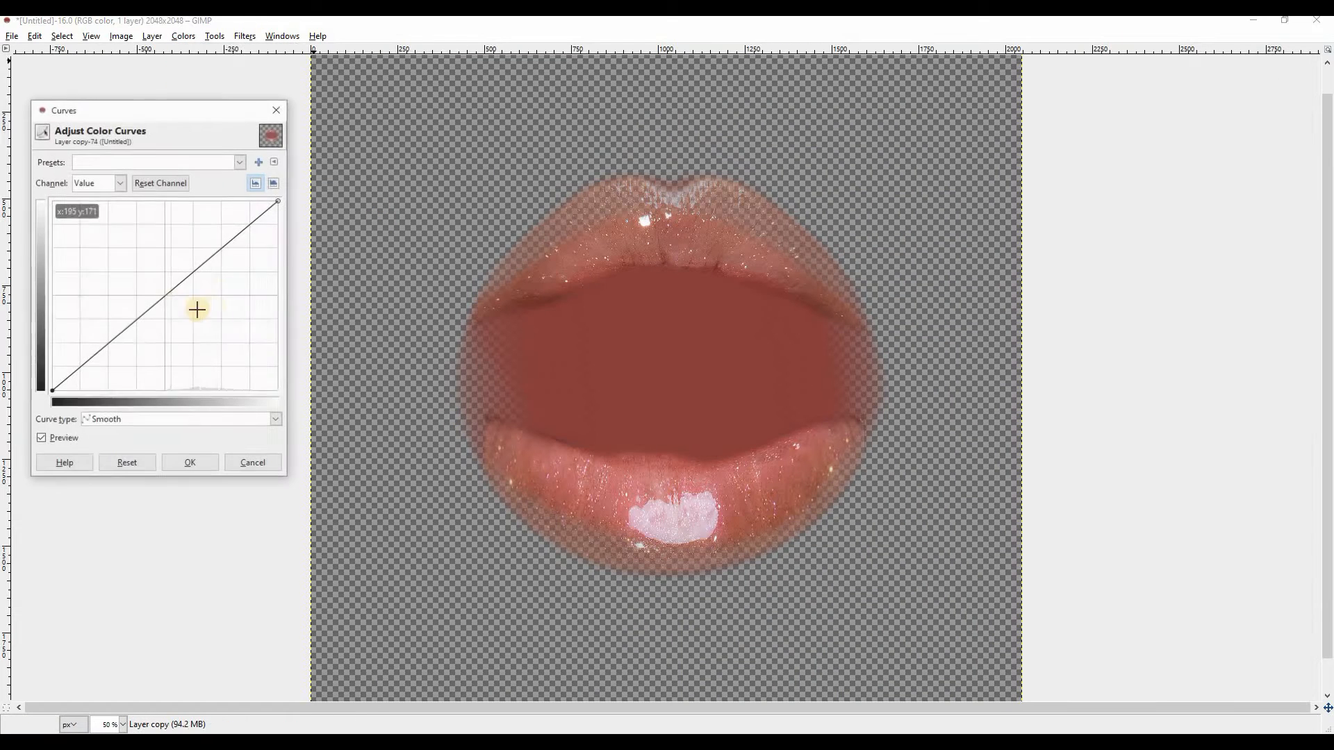
left_click_drag(164, 297, 178, 315)
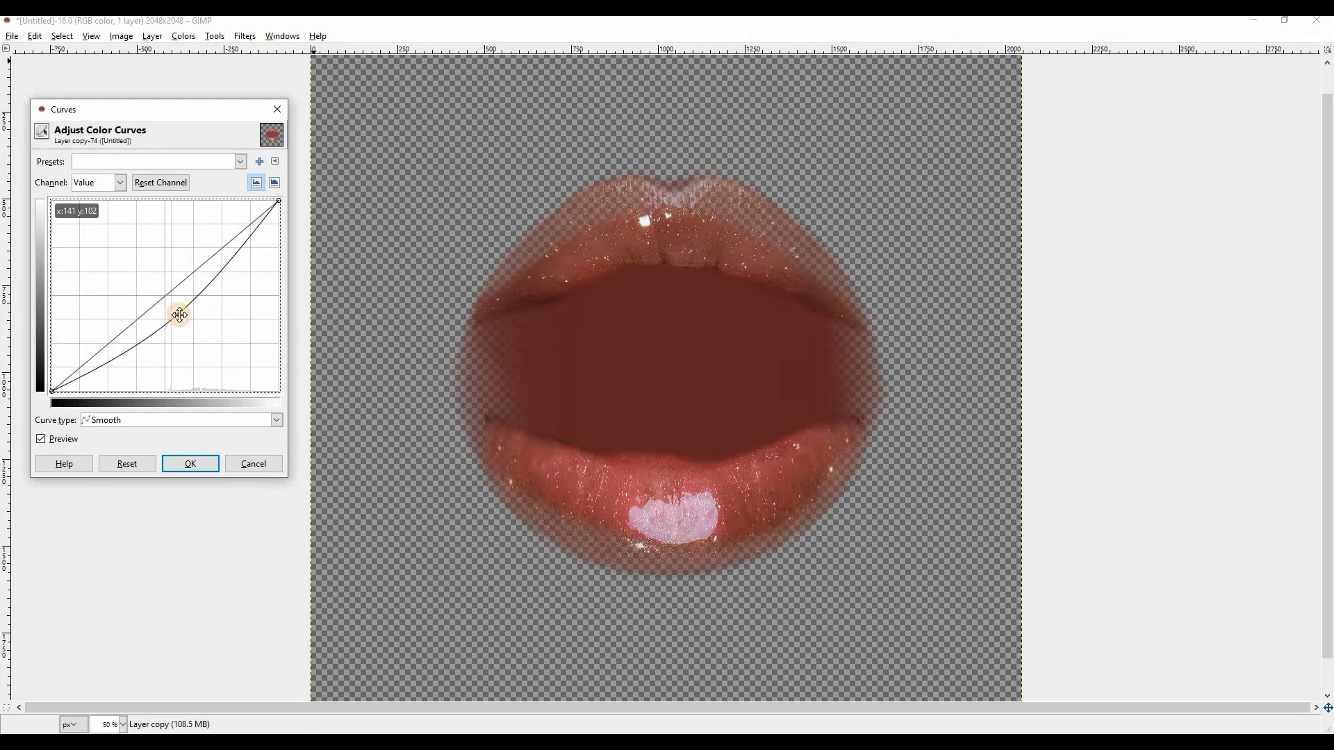
left_click(191, 464)
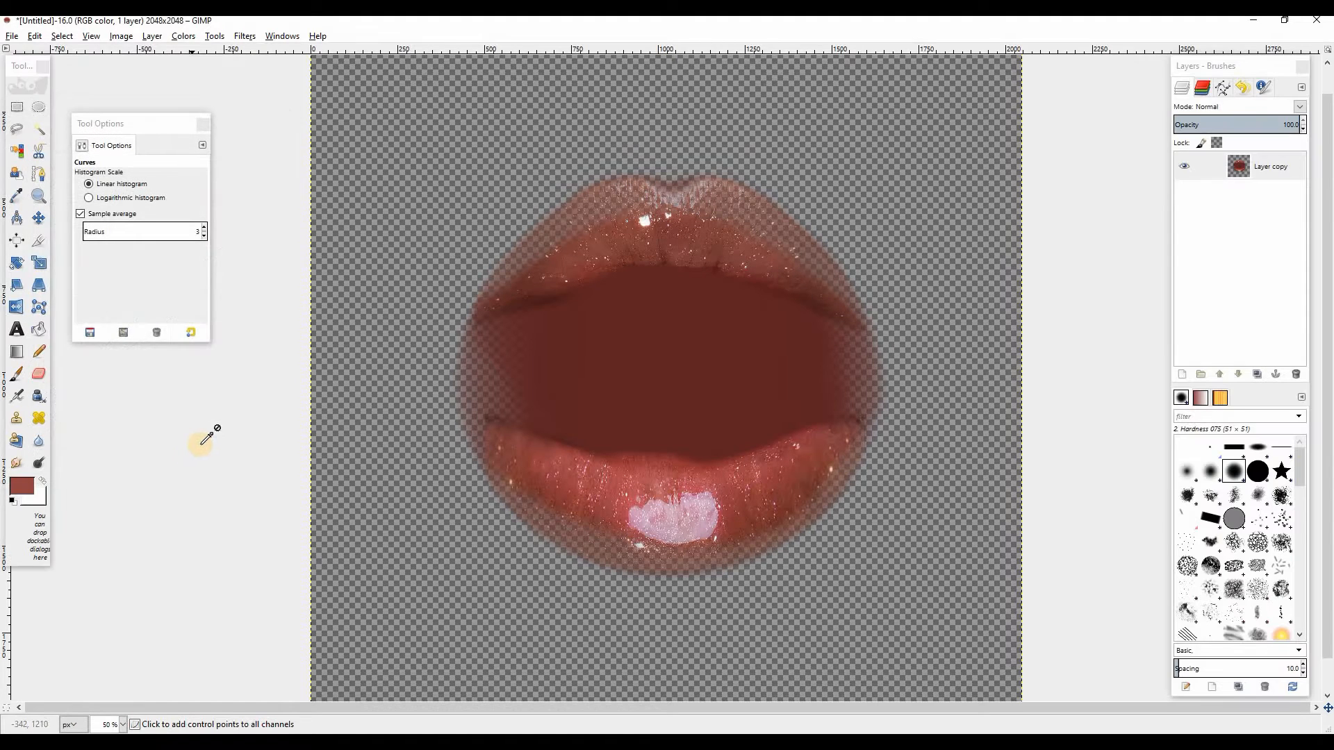
key("ctrl+e")
Switch to Firestorm and upload the dark red mouth.png to the inventory as a texture named 6.
left_click(396, 741)
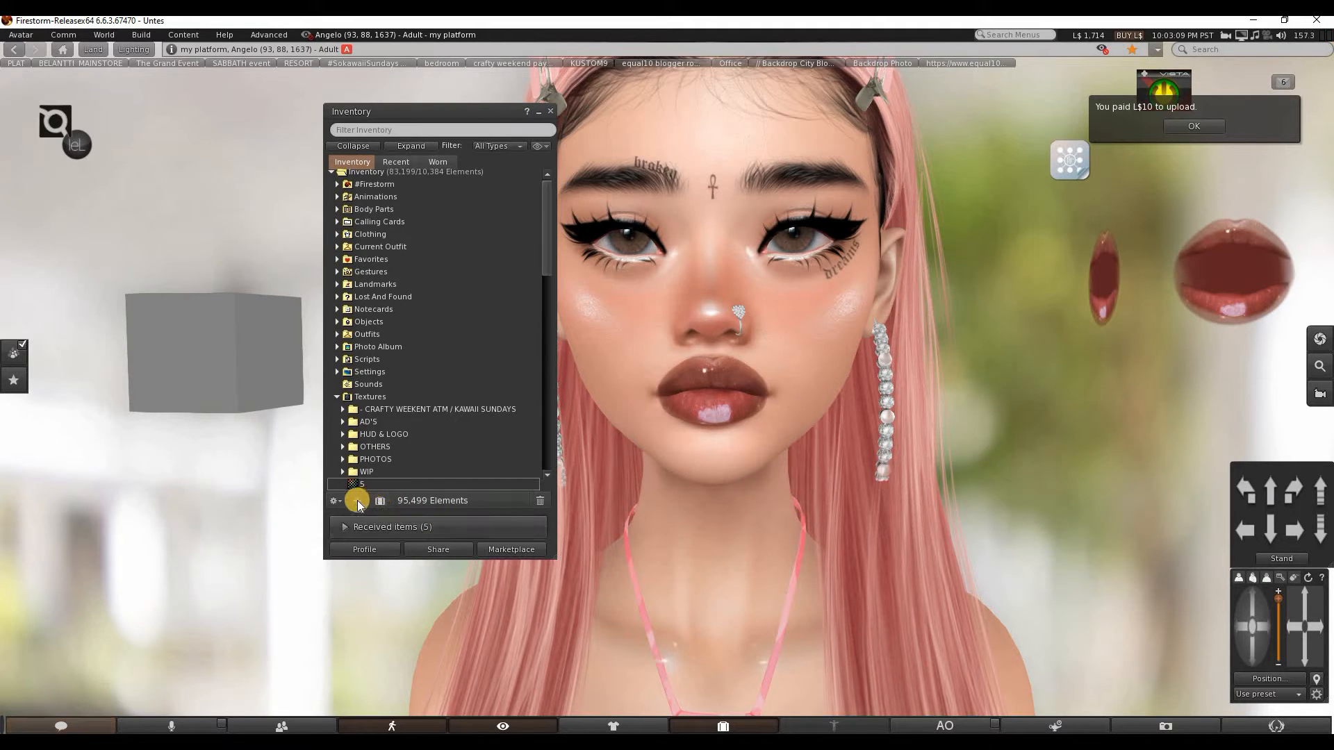
left_click(357, 501)
mouse_move(420, 400)
left_click(472, 400)
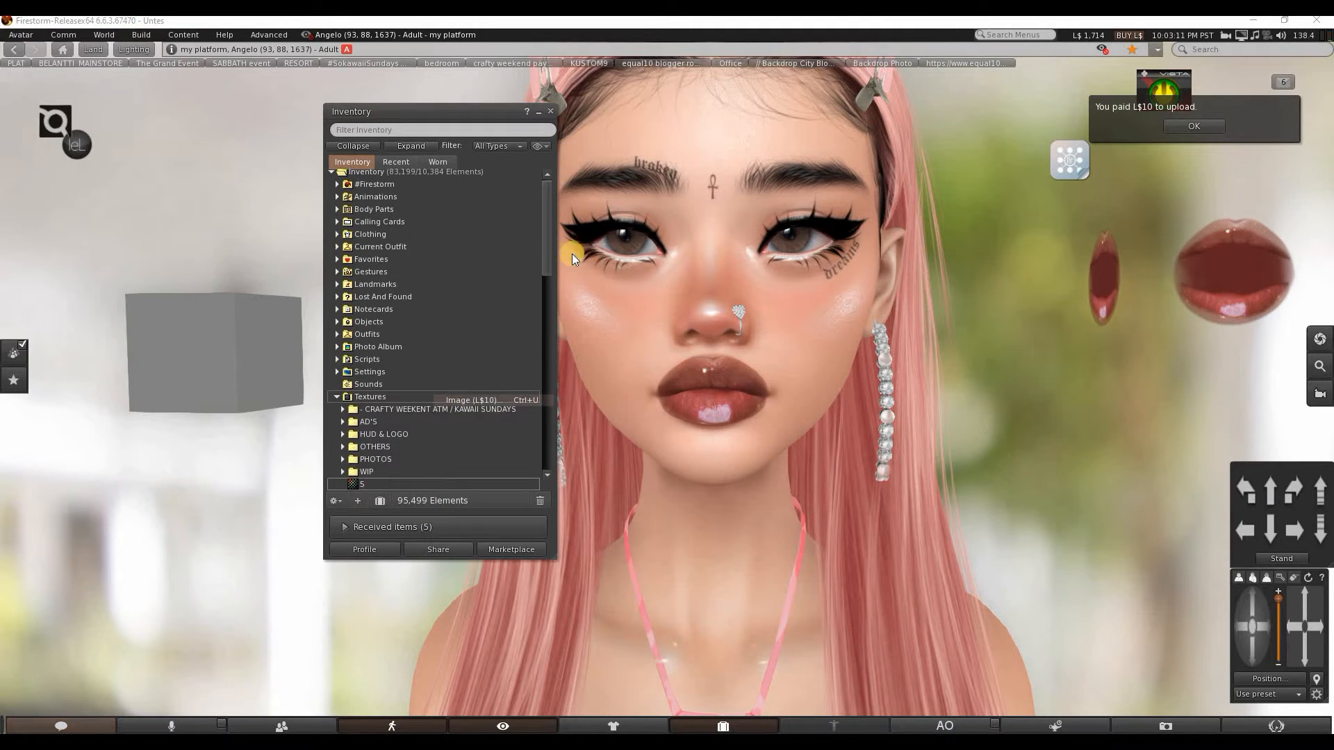
left_click(614, 153)
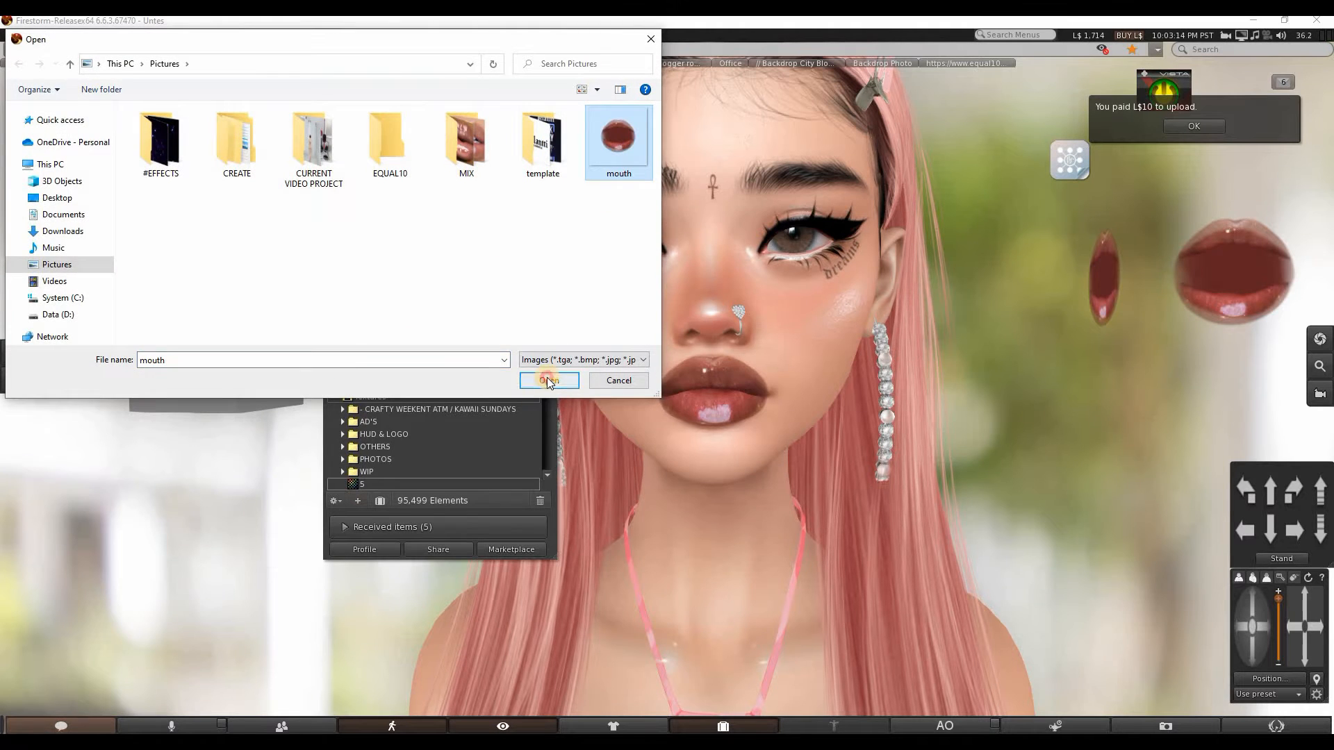
left_click(548, 379)
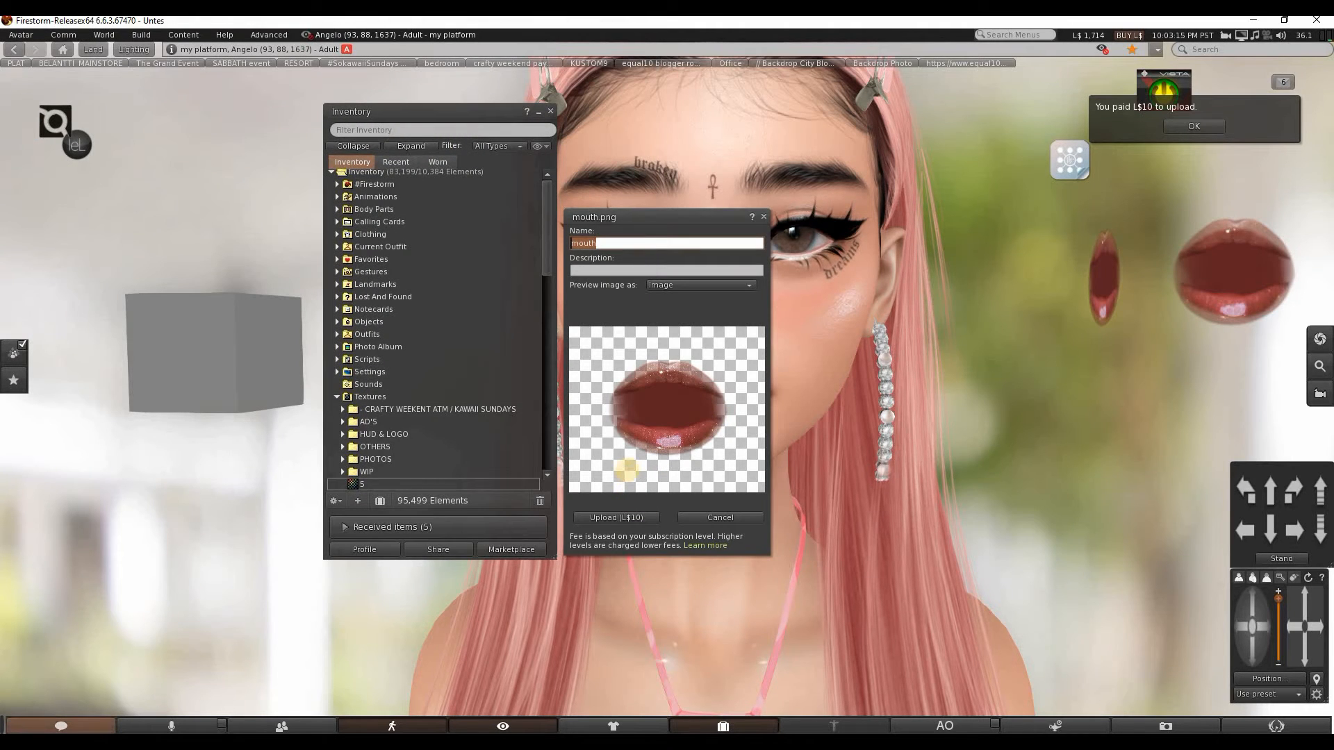
left_click(631, 518)
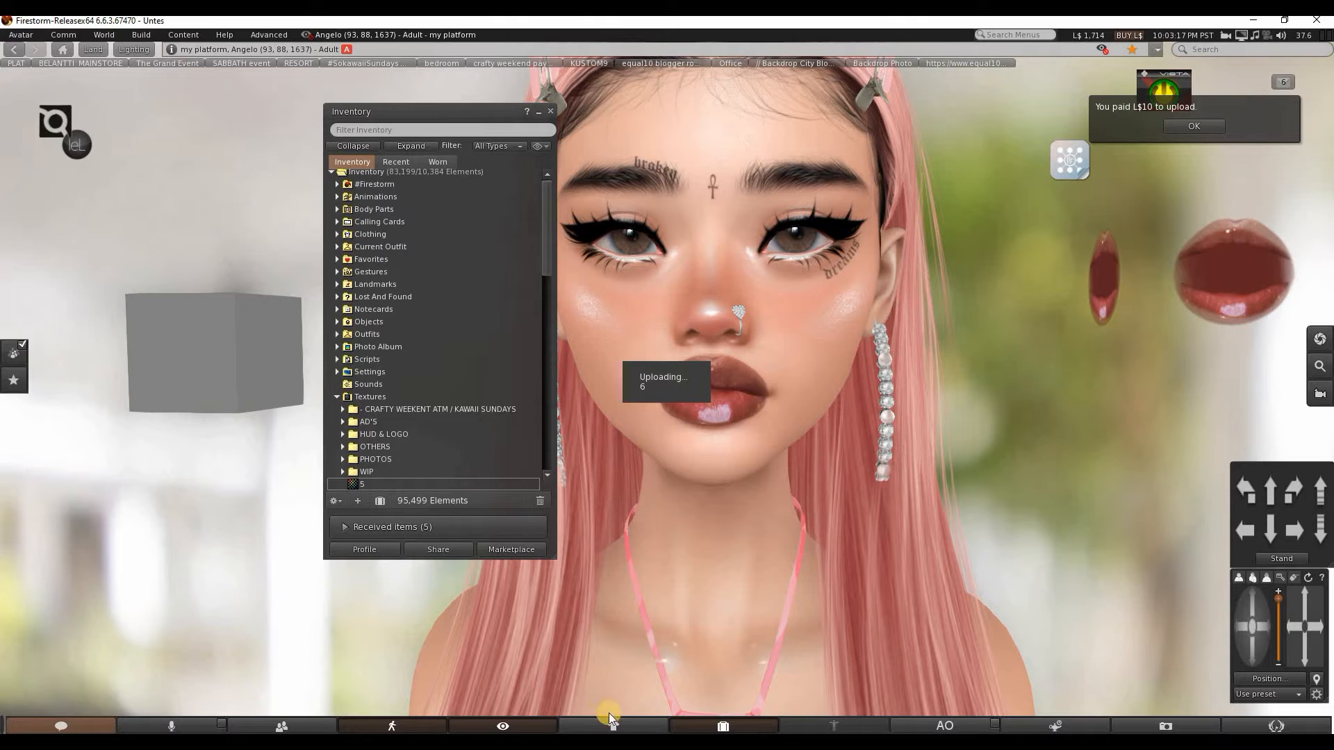
Back in GIMP, undo the Curves darkening and the layer deletion, and delete the hidden Layer copy #1 again.
left_click(509, 742)
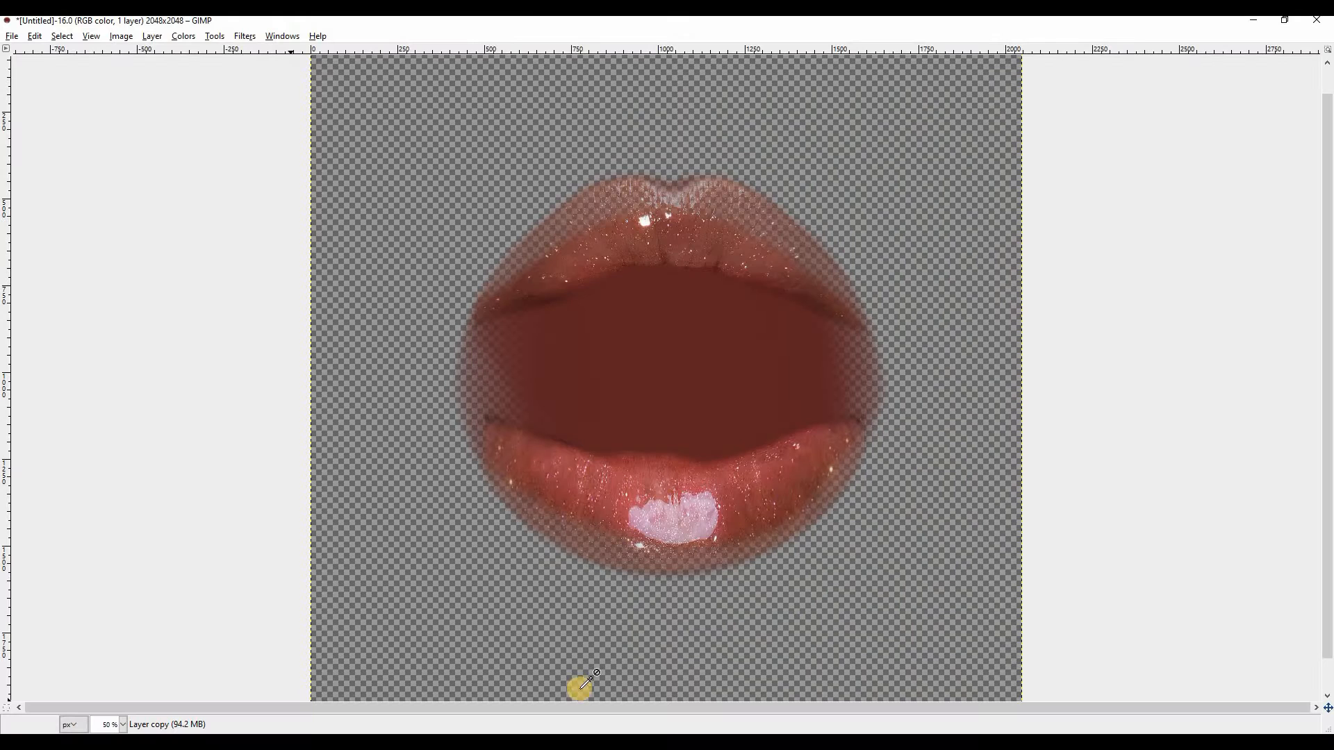
left_click(864, 25)
key("shift+ctrl+d")
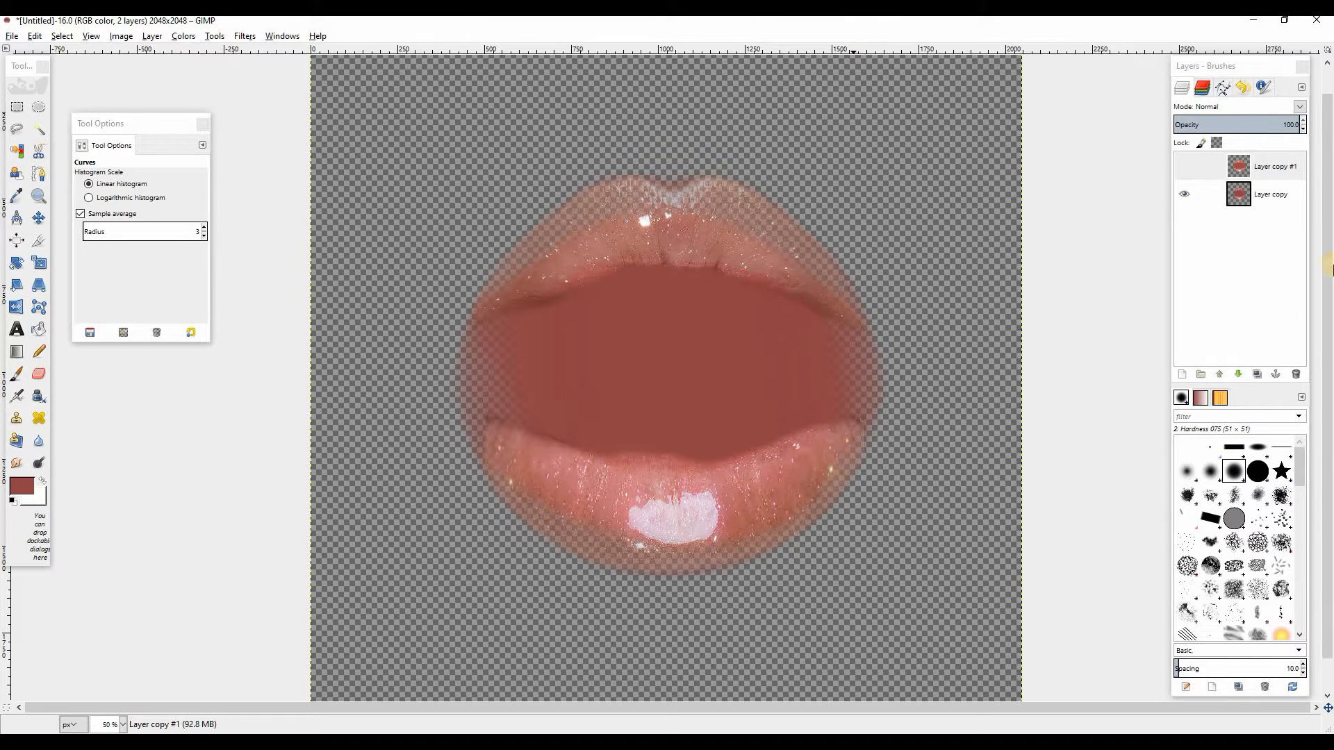
left_click(1296, 375)
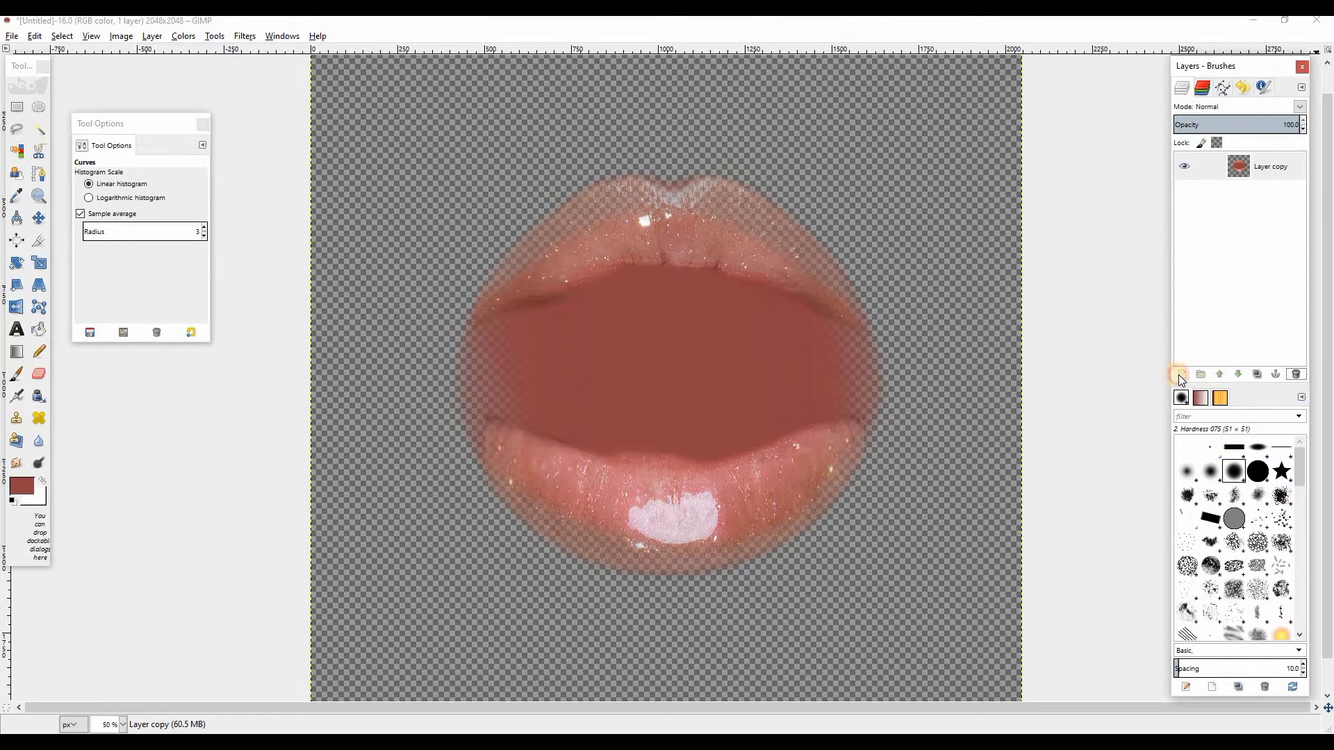
Add a new layer above the lips and bucket-fill it with the red foreground color e64444.
left_click(1181, 375)
key("Return")
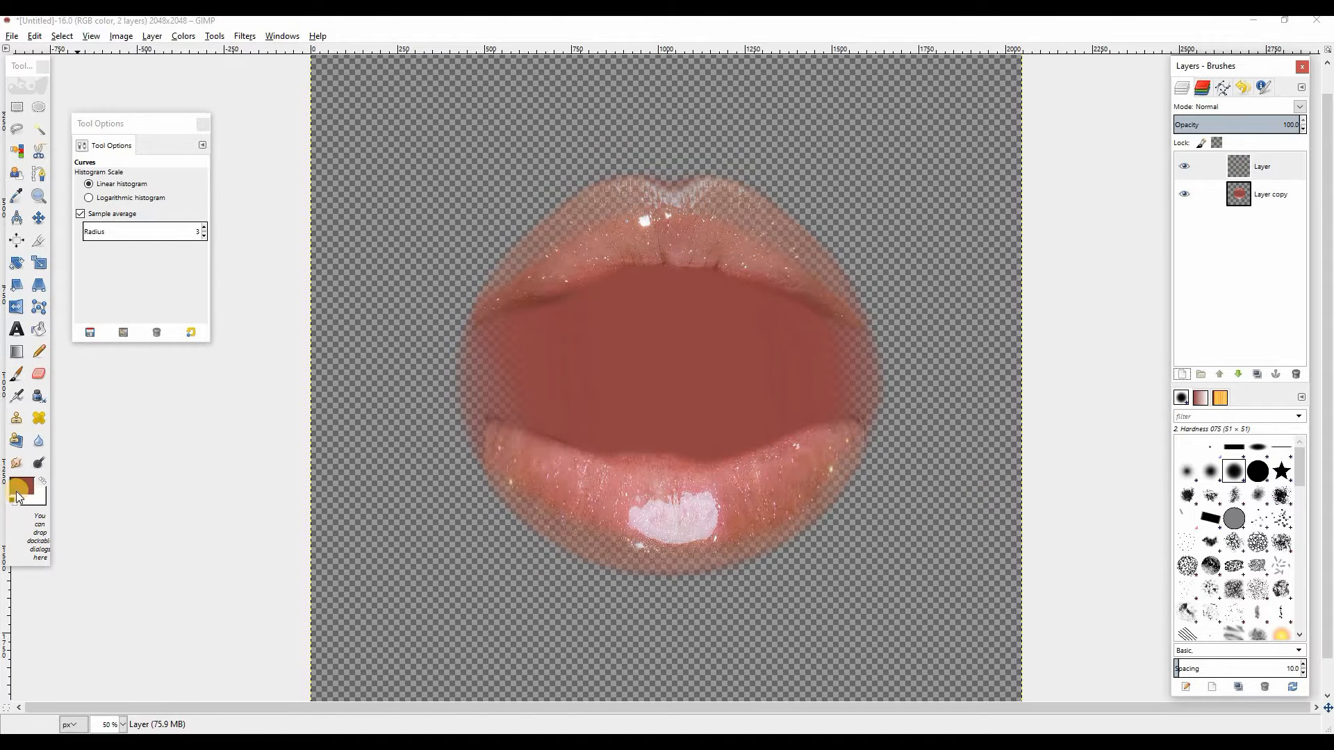
left_click(21, 486)
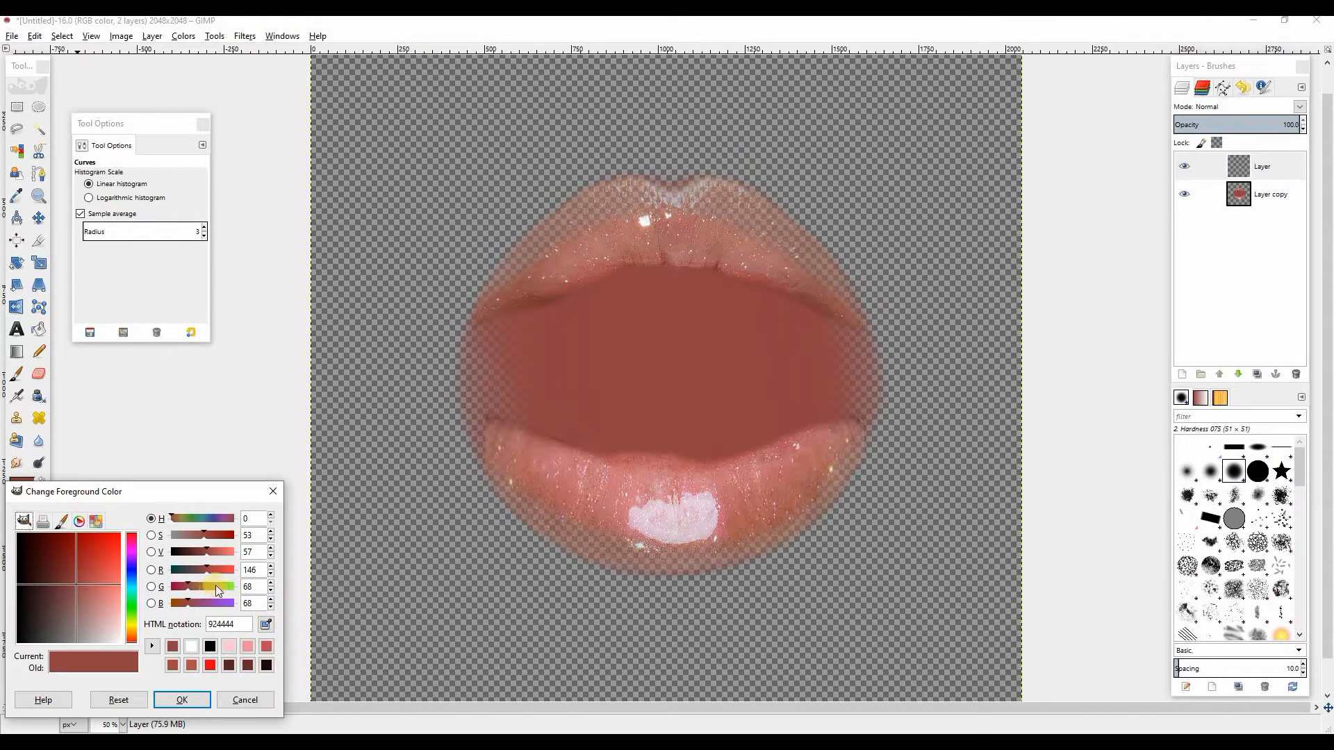
left_click(228, 569)
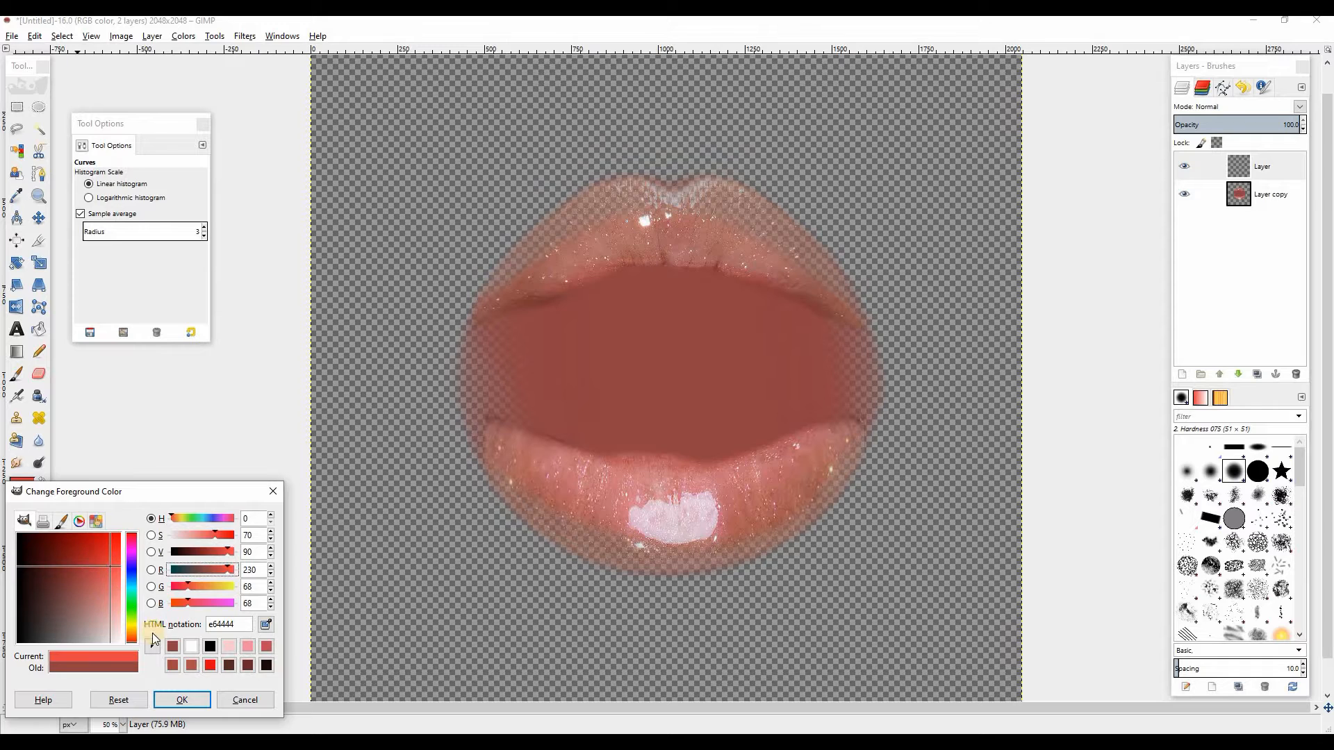
left_click(195, 703)
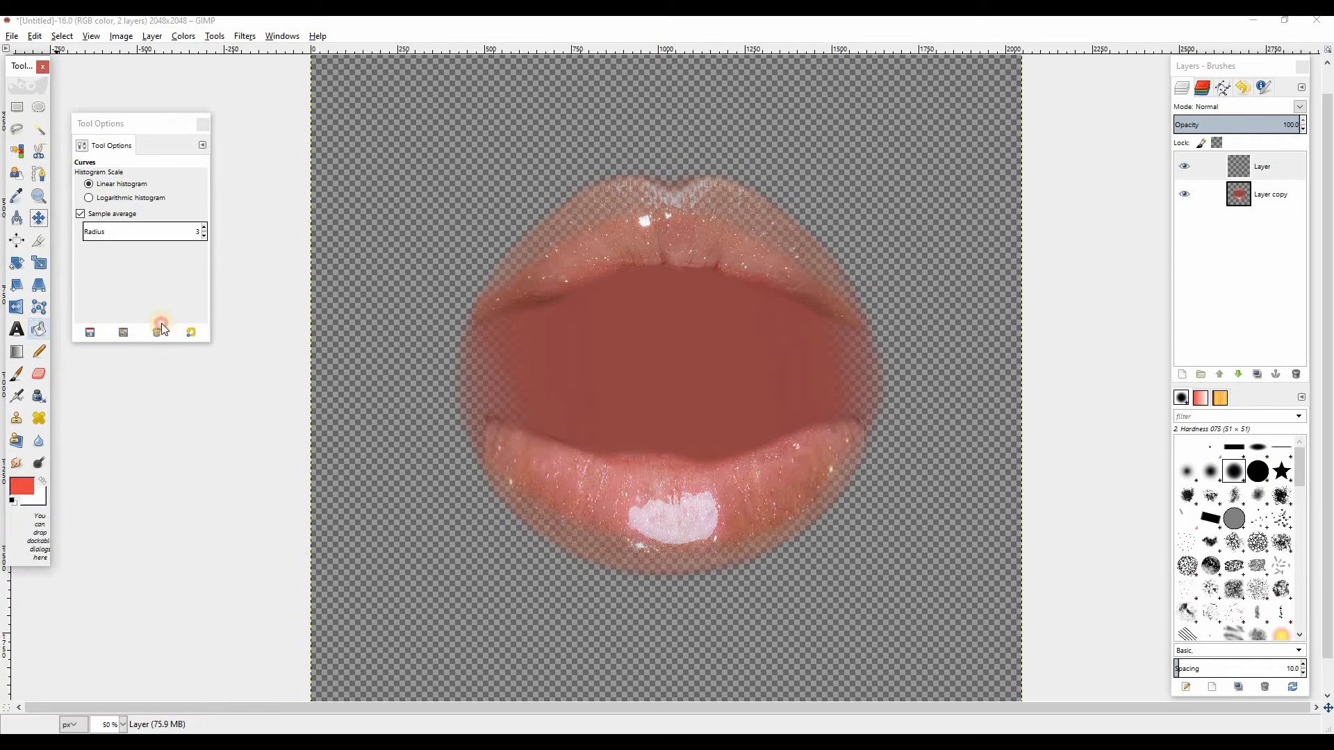
left_click(960, 239)
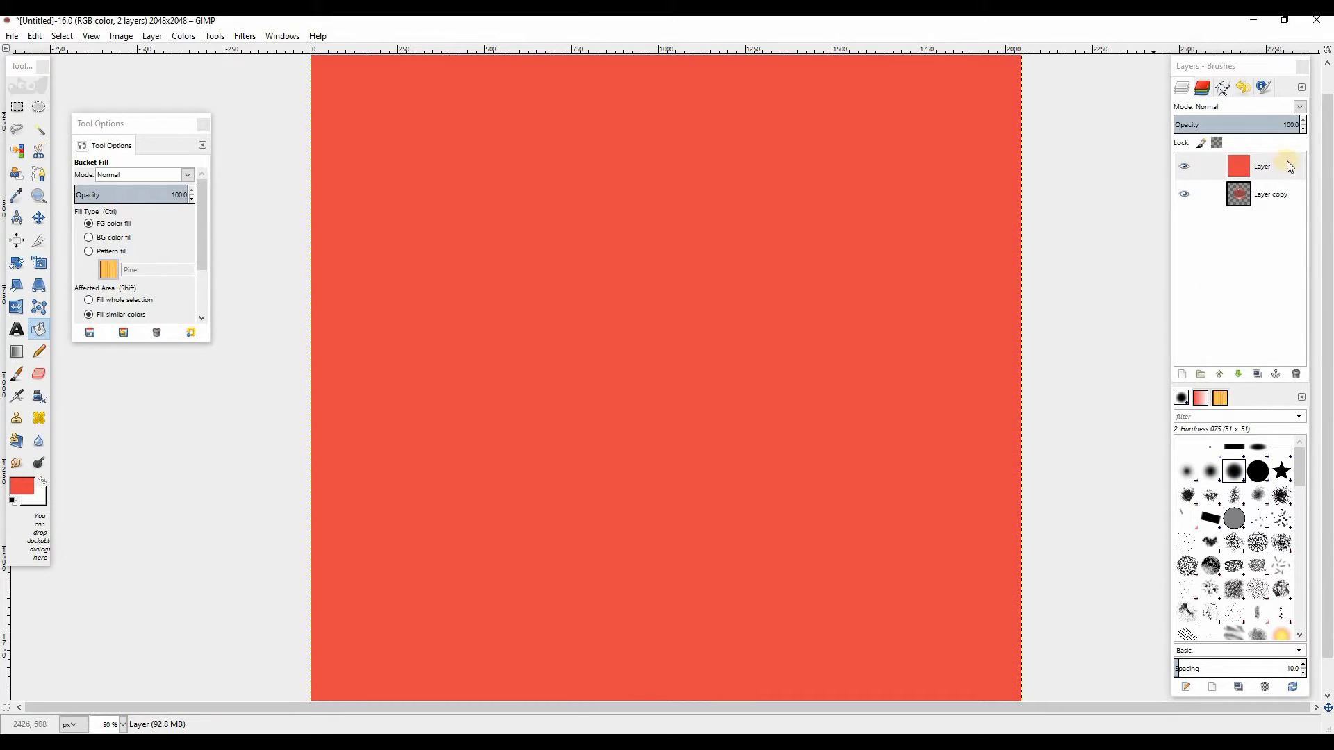
Set the red layer to Color mode at 54.4 opacity and re-export mouth.png to preview it in Firestorm.
left_click(1301, 107)
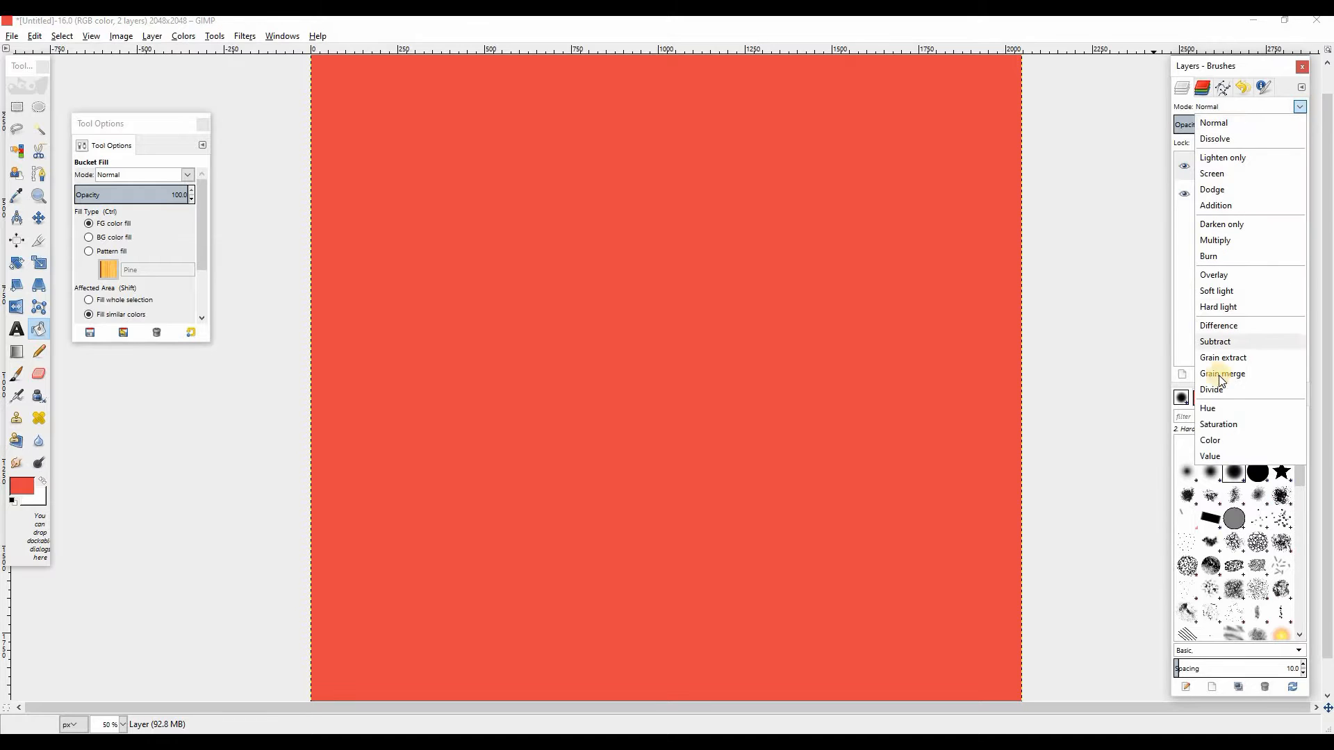
left_click(1209, 440)
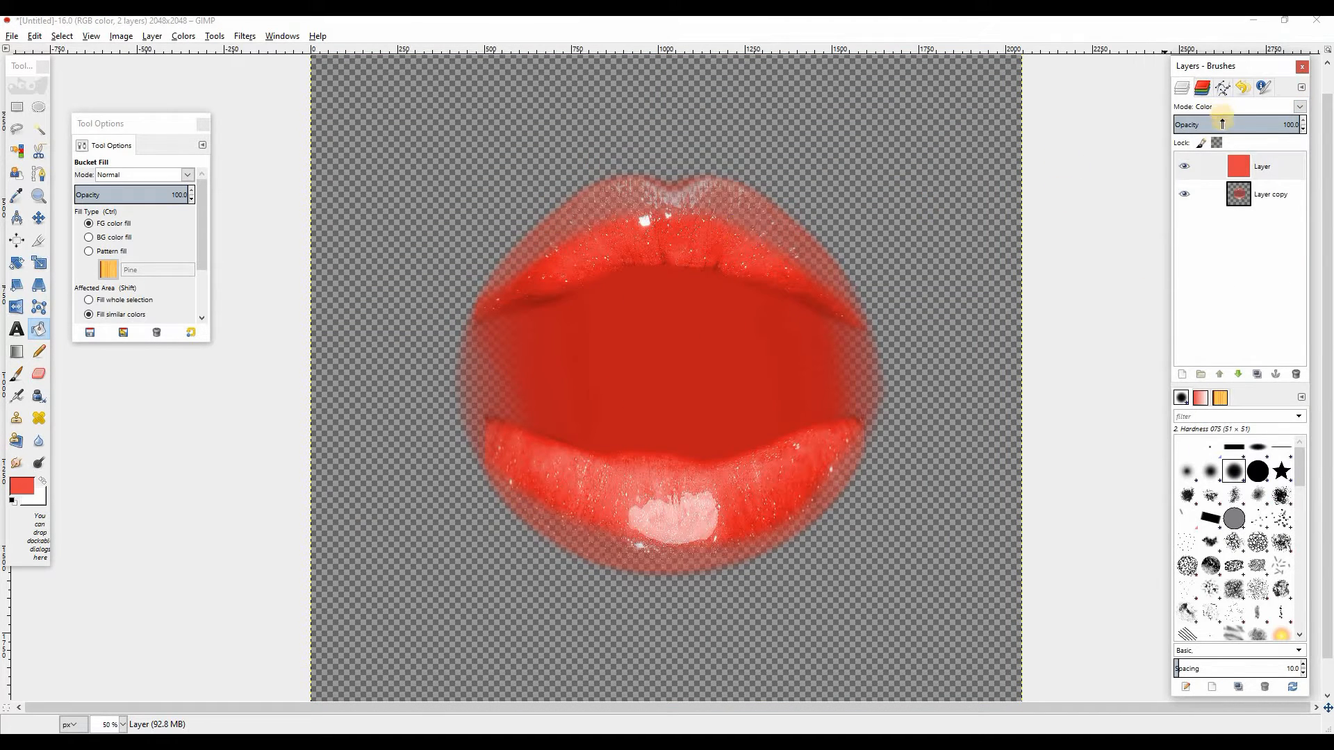
mouse_move(1222, 123)
left_mouse_down()
mouse_move(1129, 119)
mouse_move(1242, 122)
left_mouse_up()
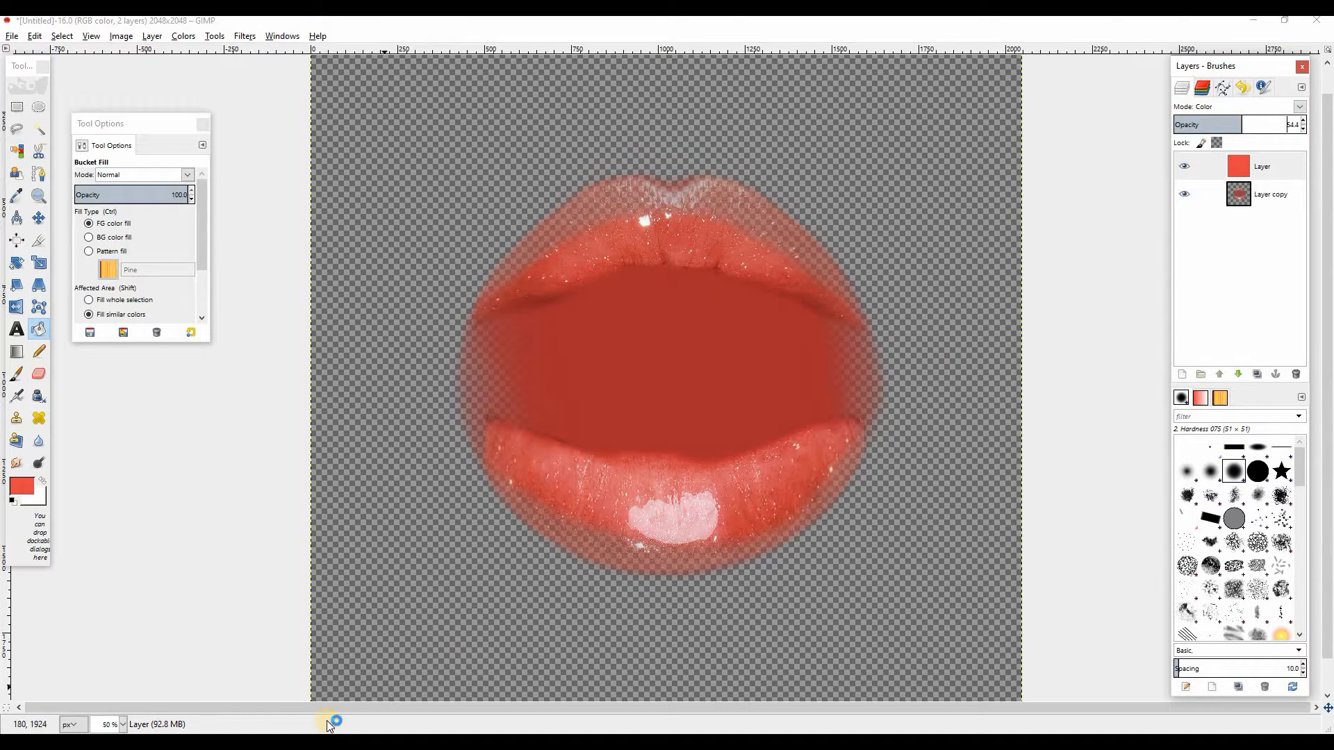
left_click(398, 741)
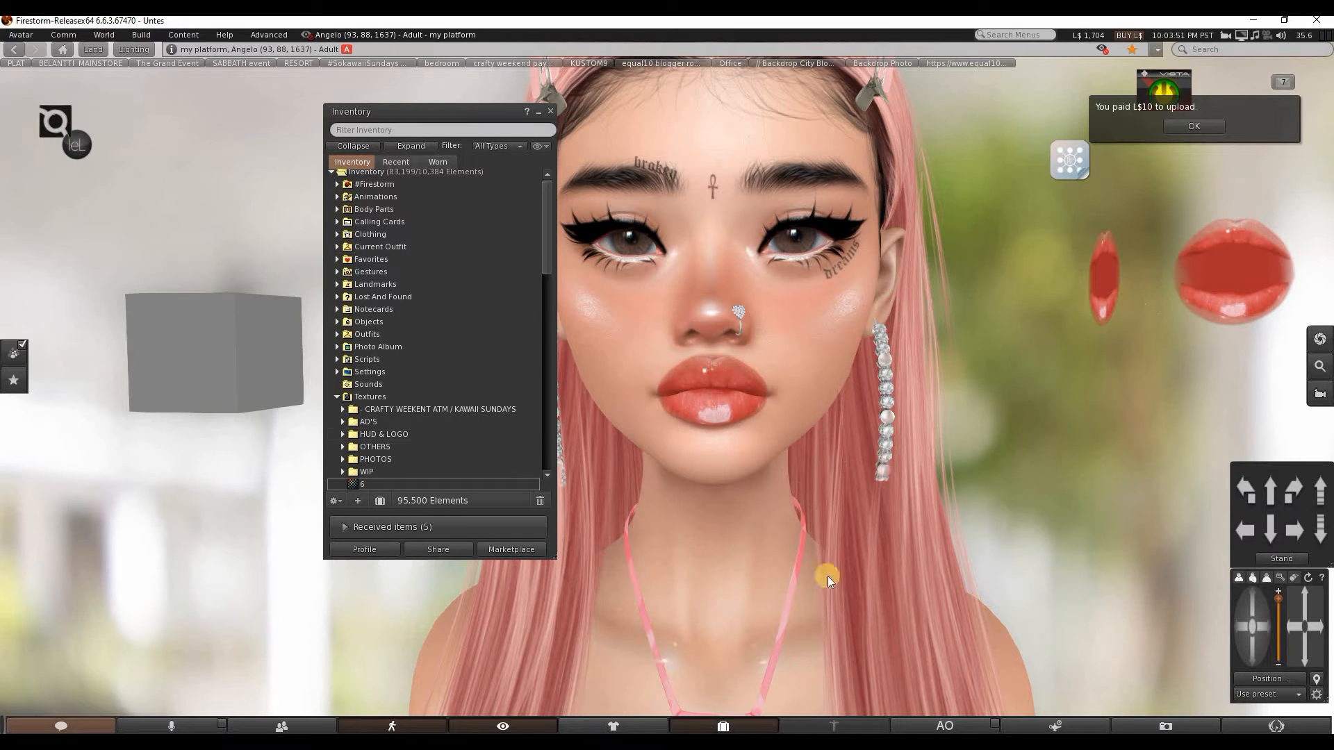
Back in GIMP, refill the color layer above the lips with blue and re-export mouth.png to preview it in Firestorm.
left_click(510, 741)
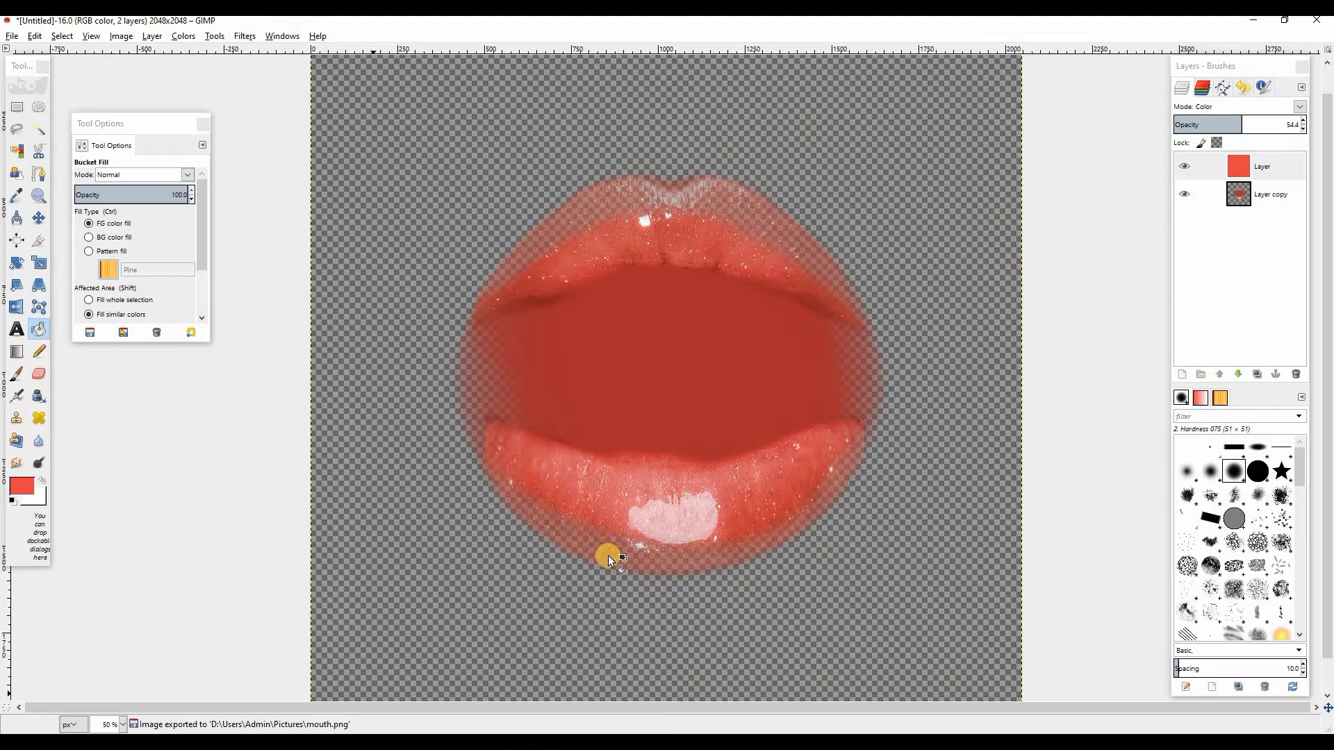
left_click(32, 480)
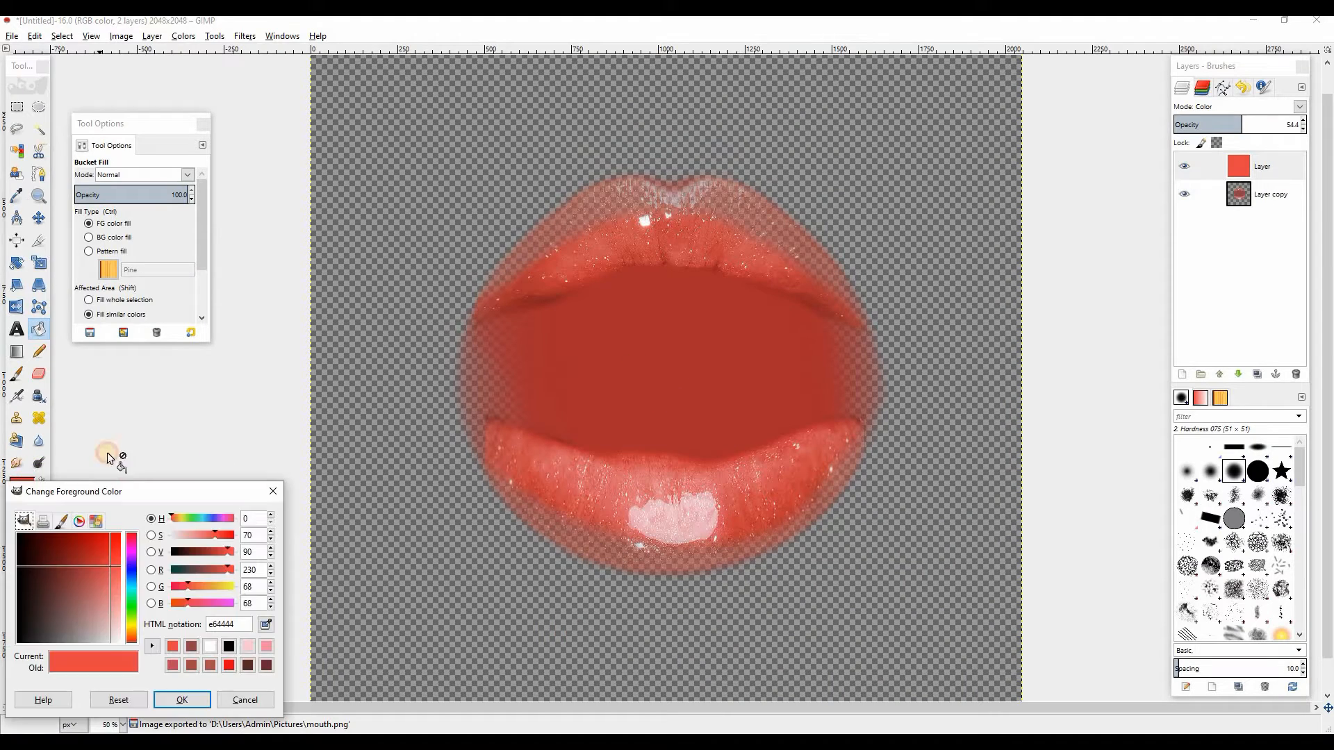
left_click(209, 518)
left_click(85, 558)
left_click(186, 703)
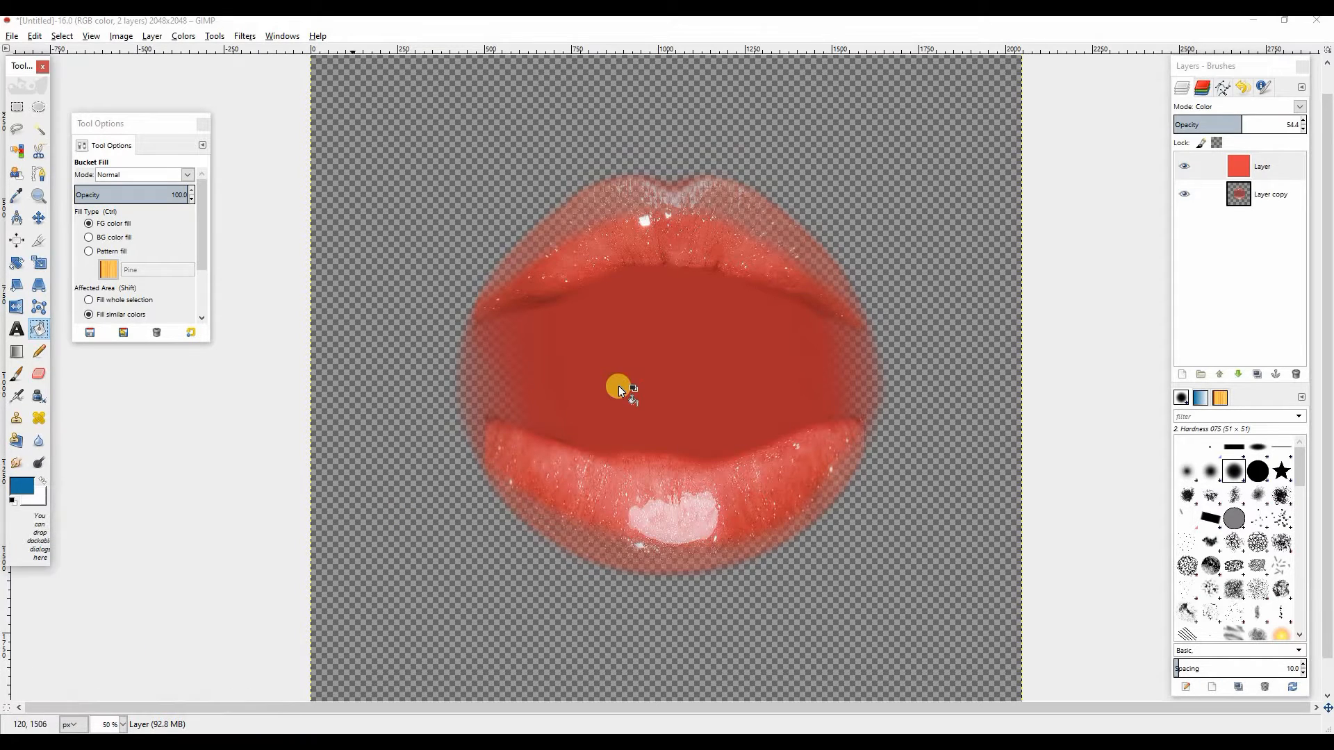
left_click(619, 384)
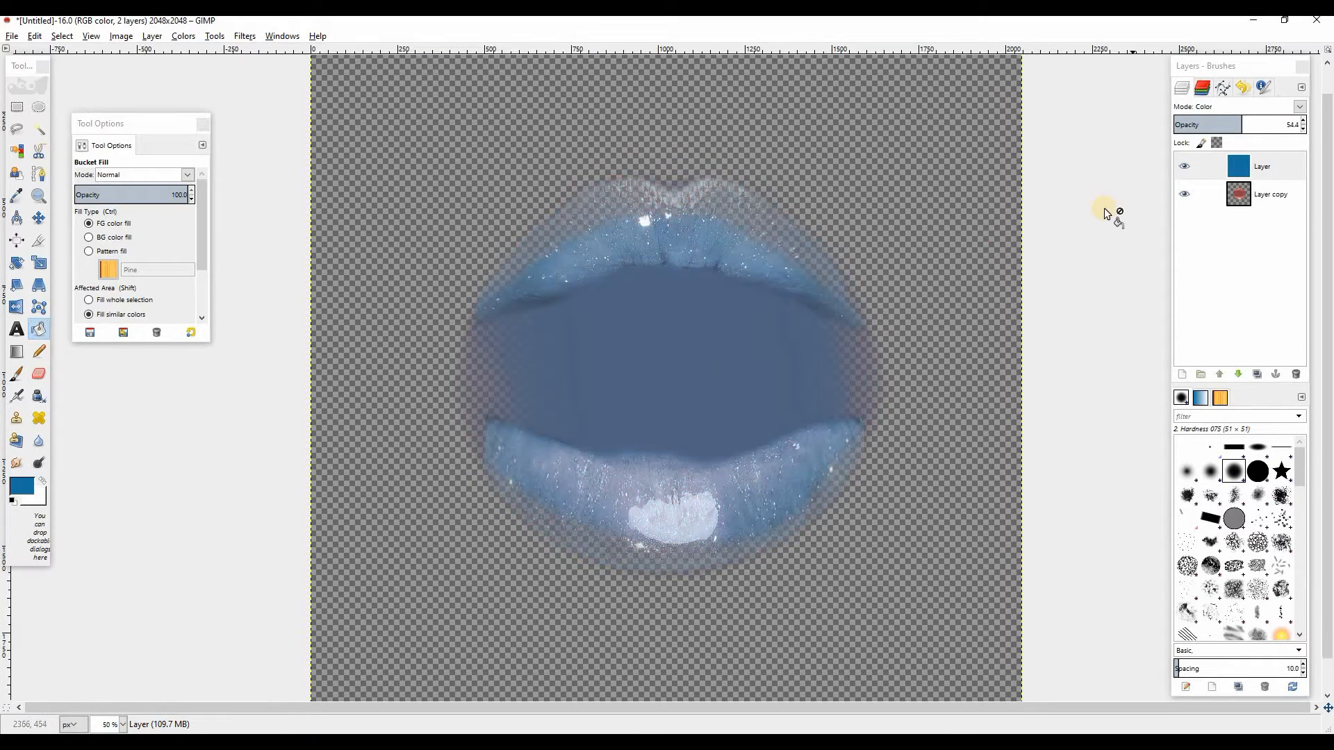
key("ctrl+e")
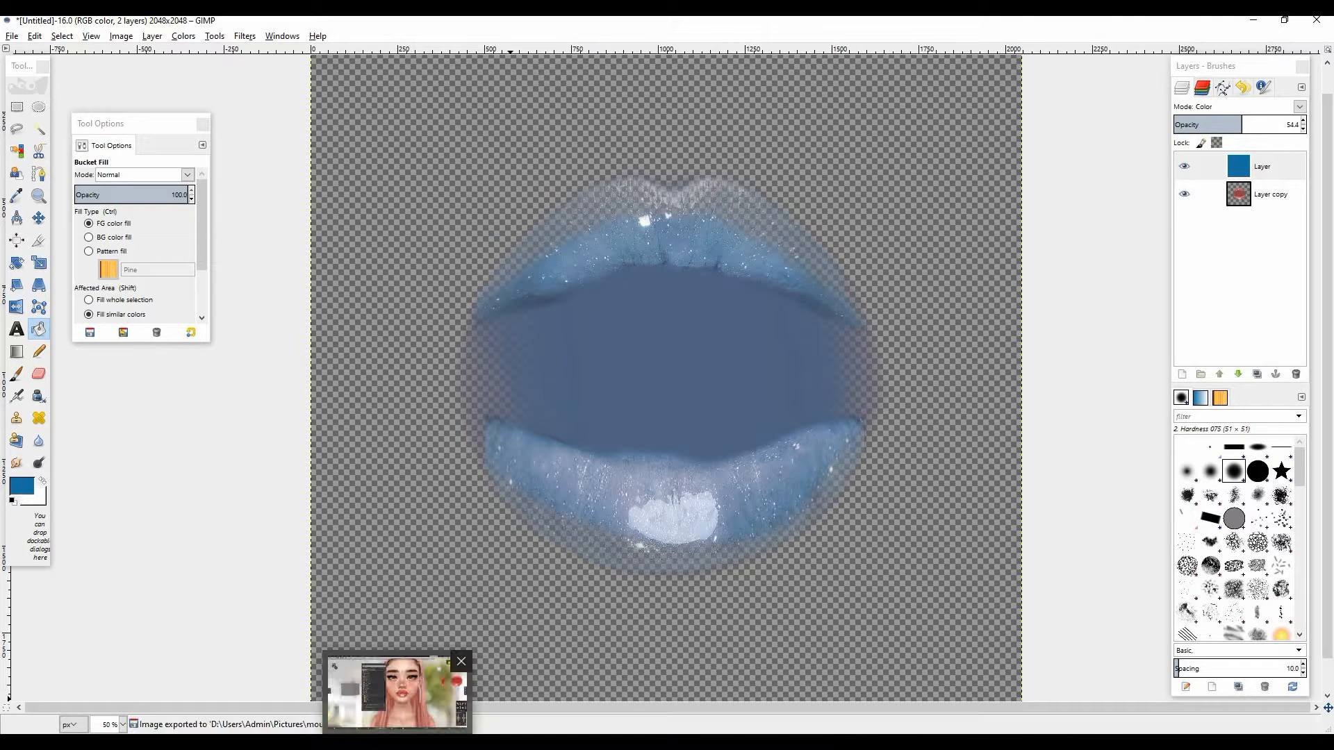
left_click(398, 742)
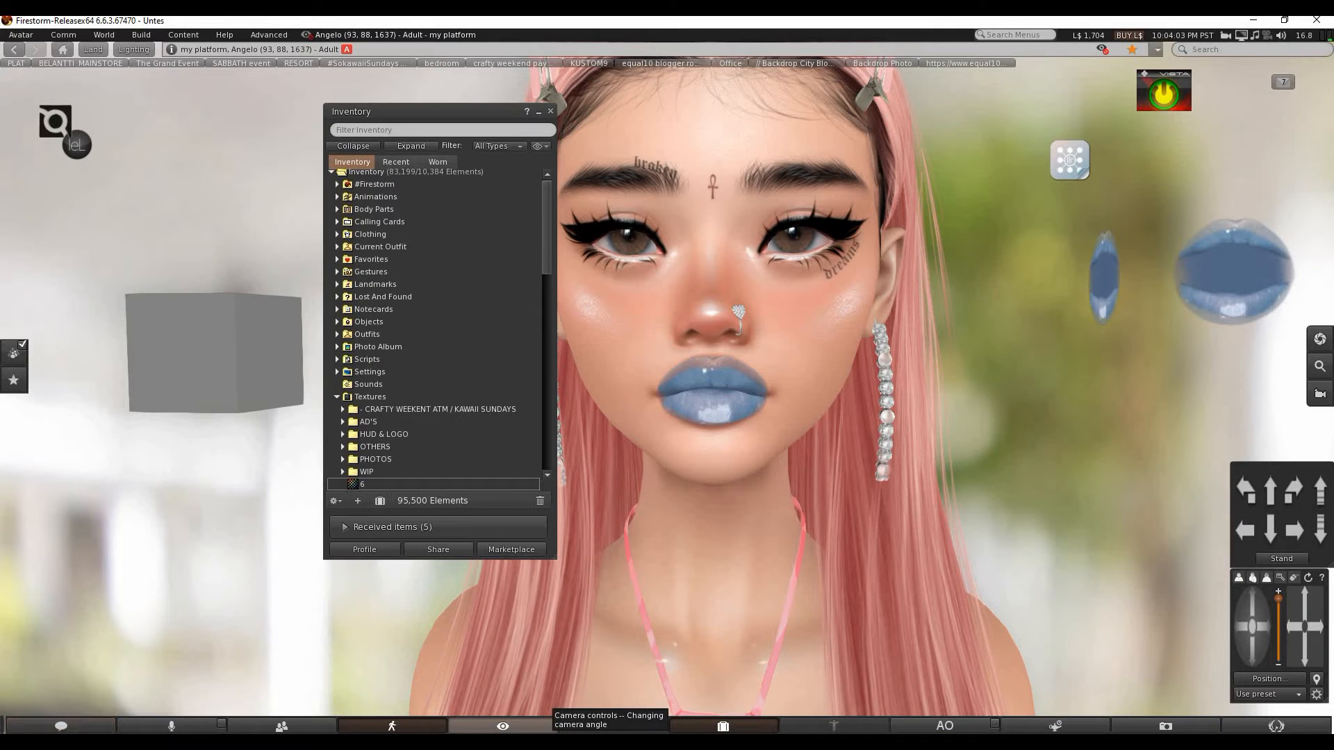
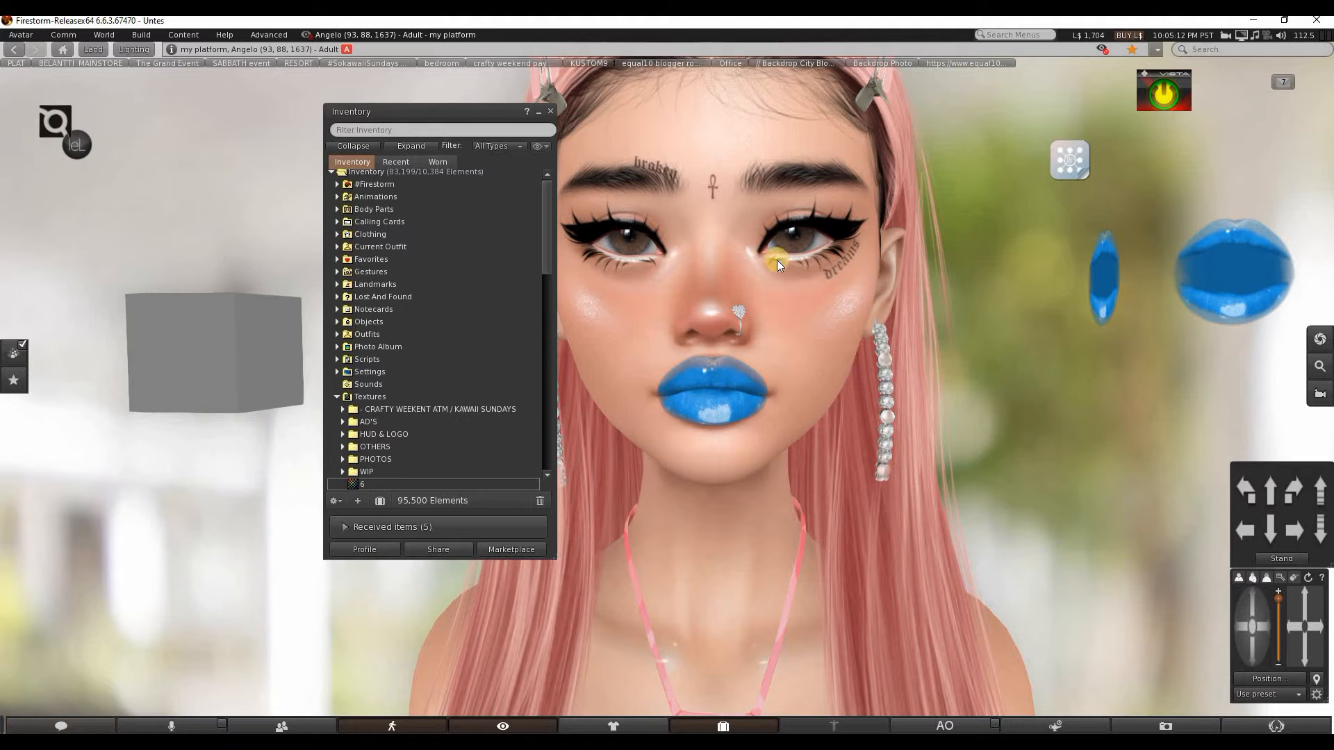
Edit the lips object, replace its texture with texture 1 from the inventory, and close the build and inventory windows.
right_click(1231, 262)
left_click(1260, 290)
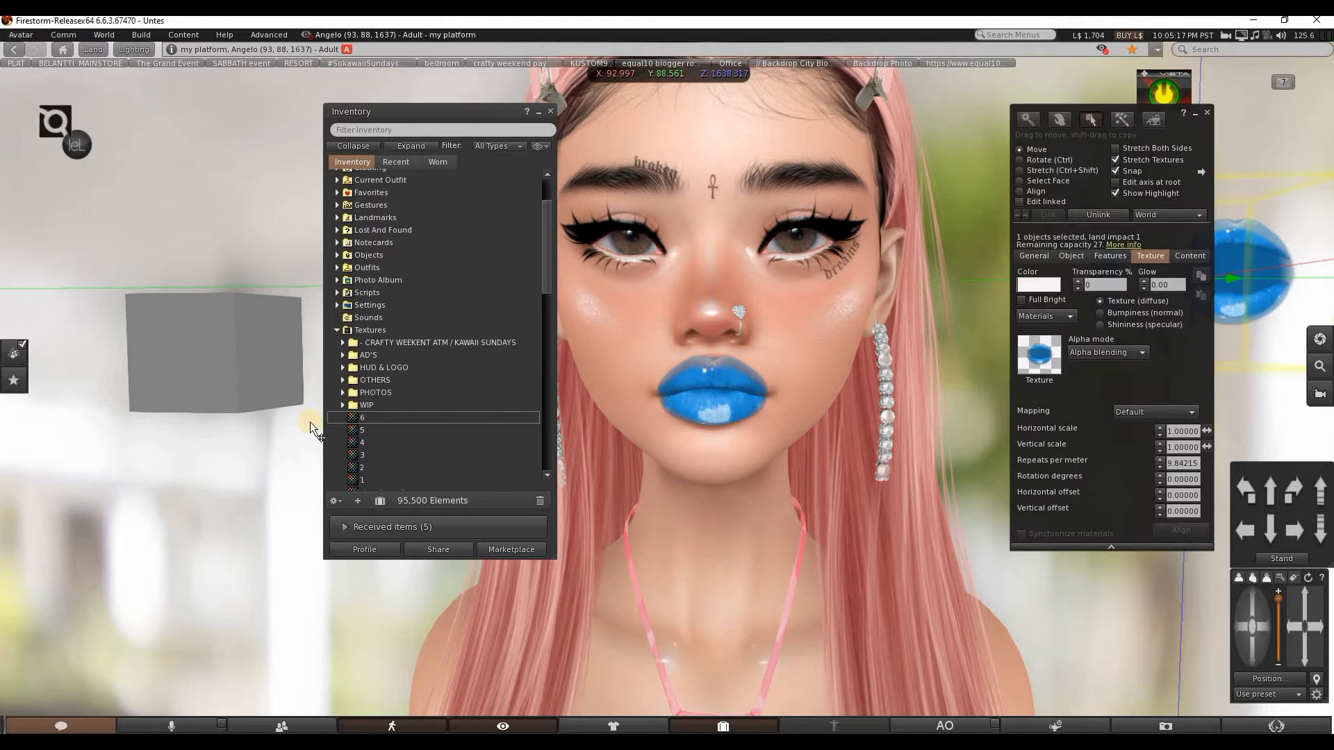
scroll(400, 423, "down", 2)
left_click_drag(385, 436, 1042, 354)
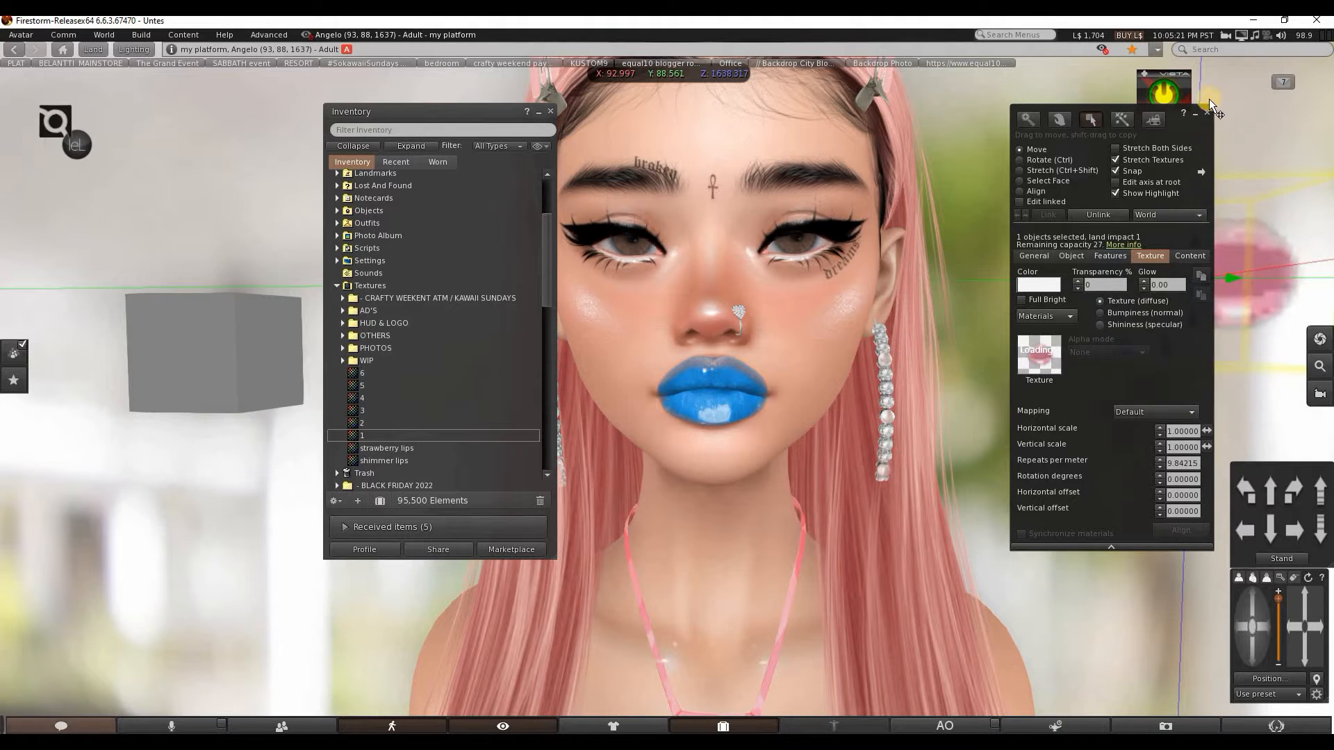
left_click(1206, 112)
left_click(550, 114)
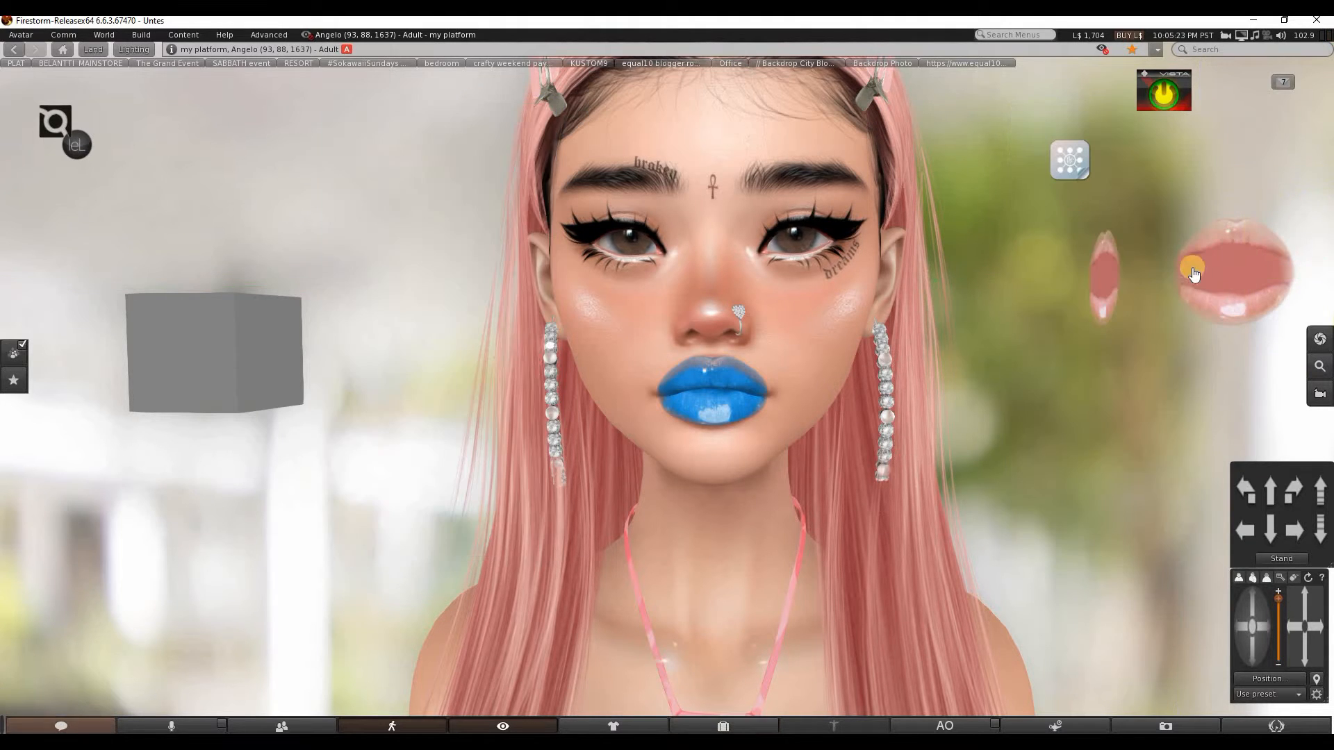
Apply the lips object's texture to the avatar's HD Lips layer and open the Snapshot window, clear of the face.
left_click(1202, 281)
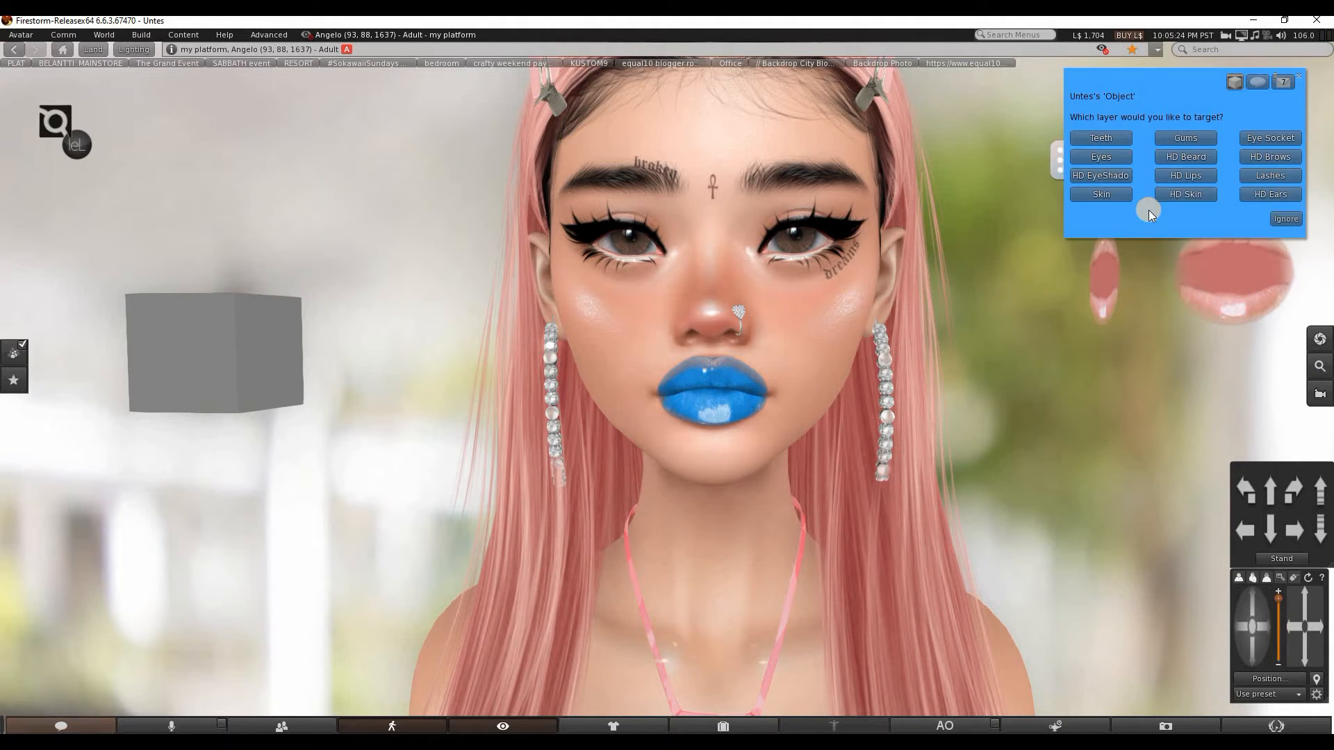
left_click(1197, 177)
left_click(1122, 174)
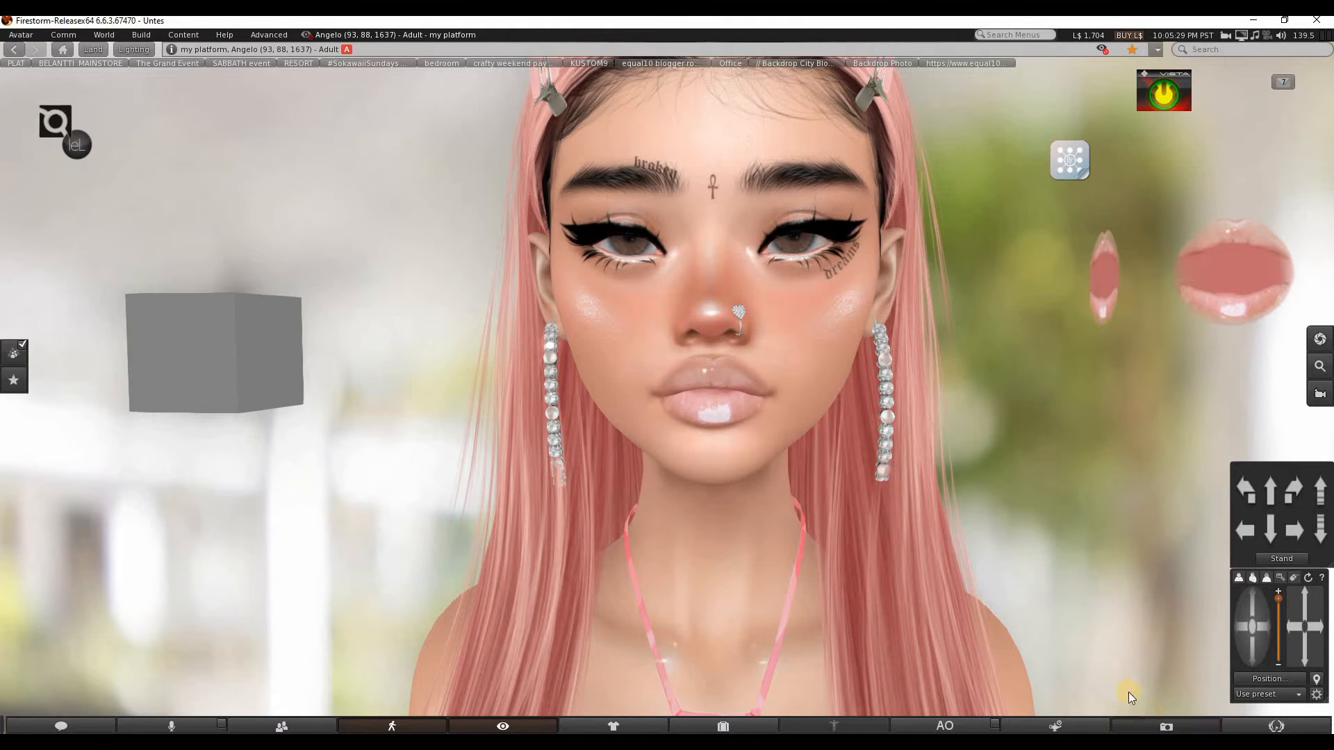
left_click(1166, 726)
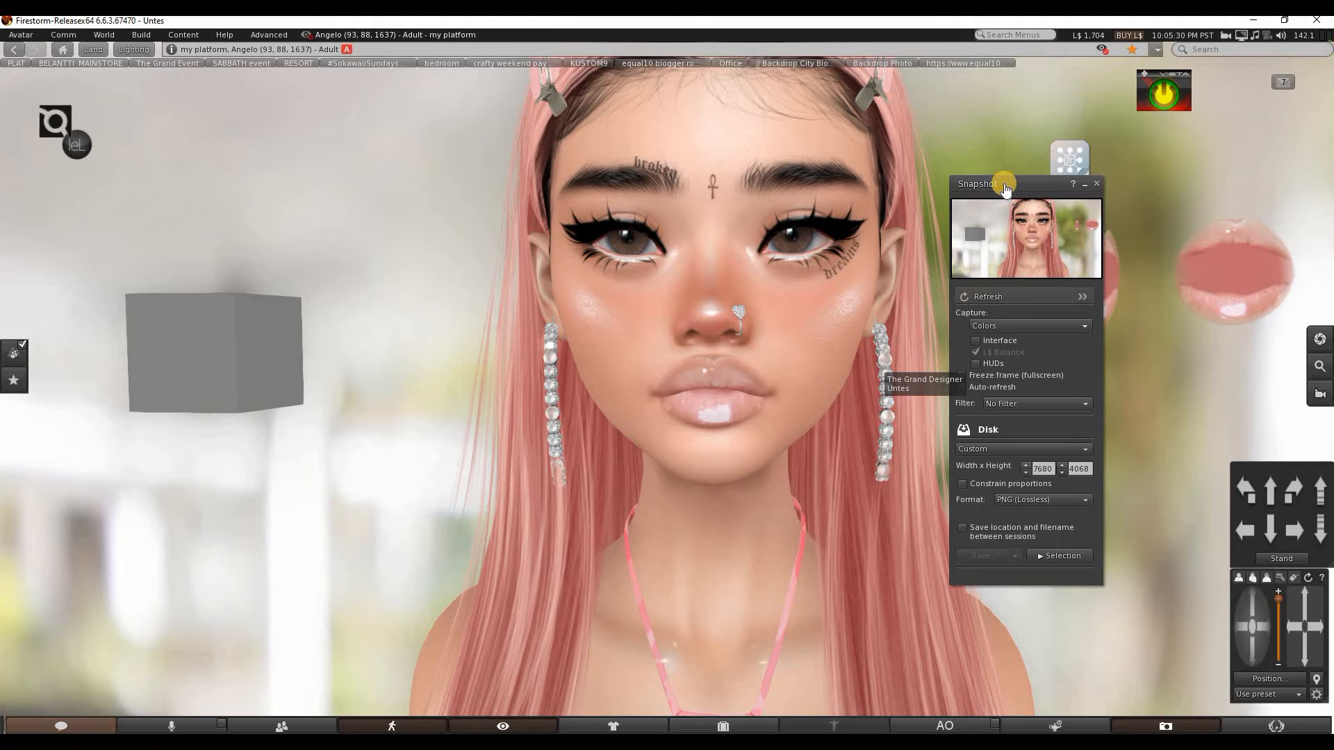
left_click_drag(1005, 187, 957, 119)
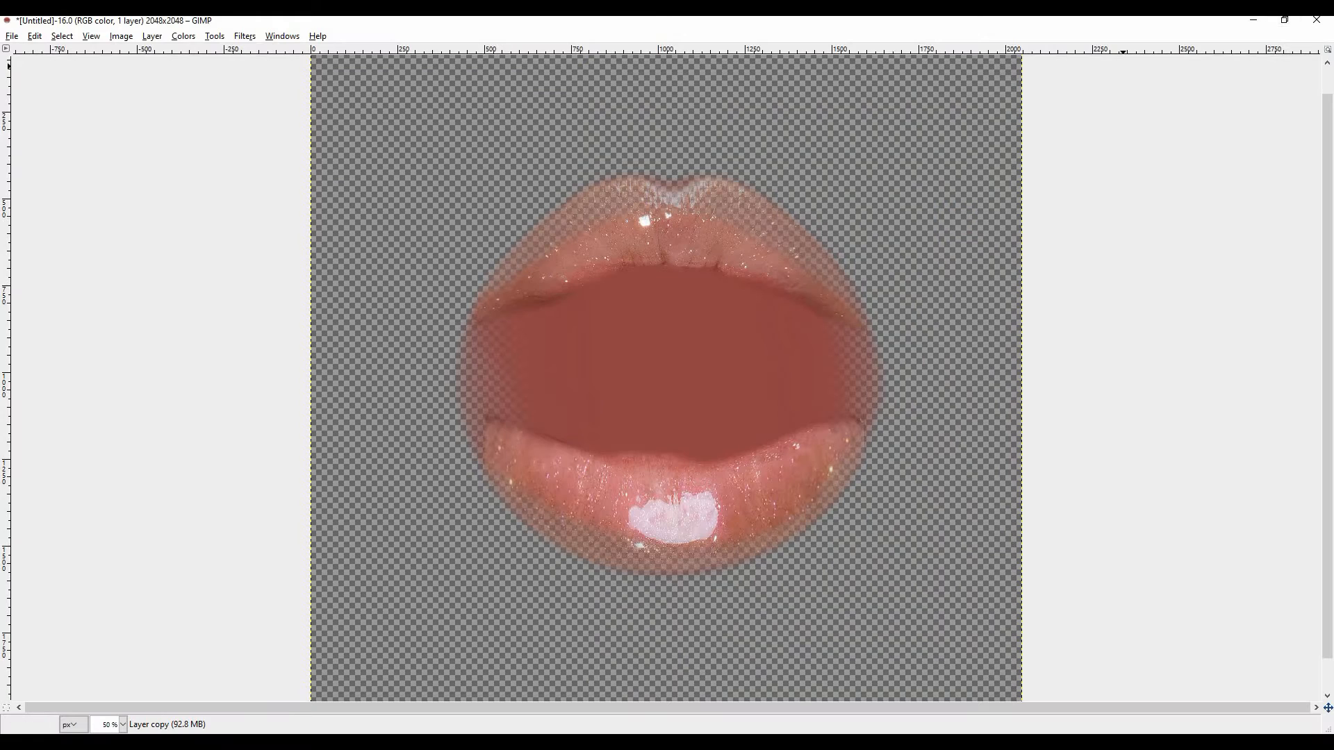
In GIMP, close the lips image without saving its changes and create a new 3000 x 3000 px image.
left_click(1322, 30)
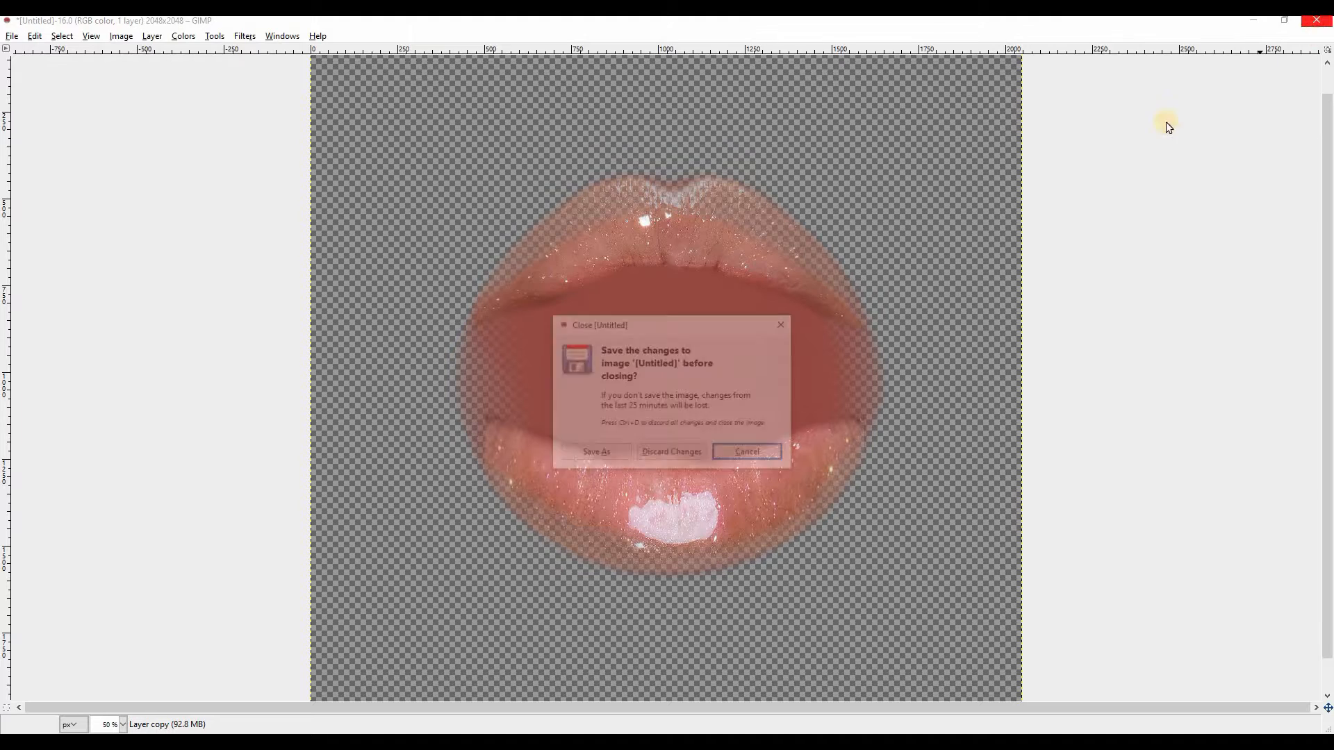
left_click(663, 450)
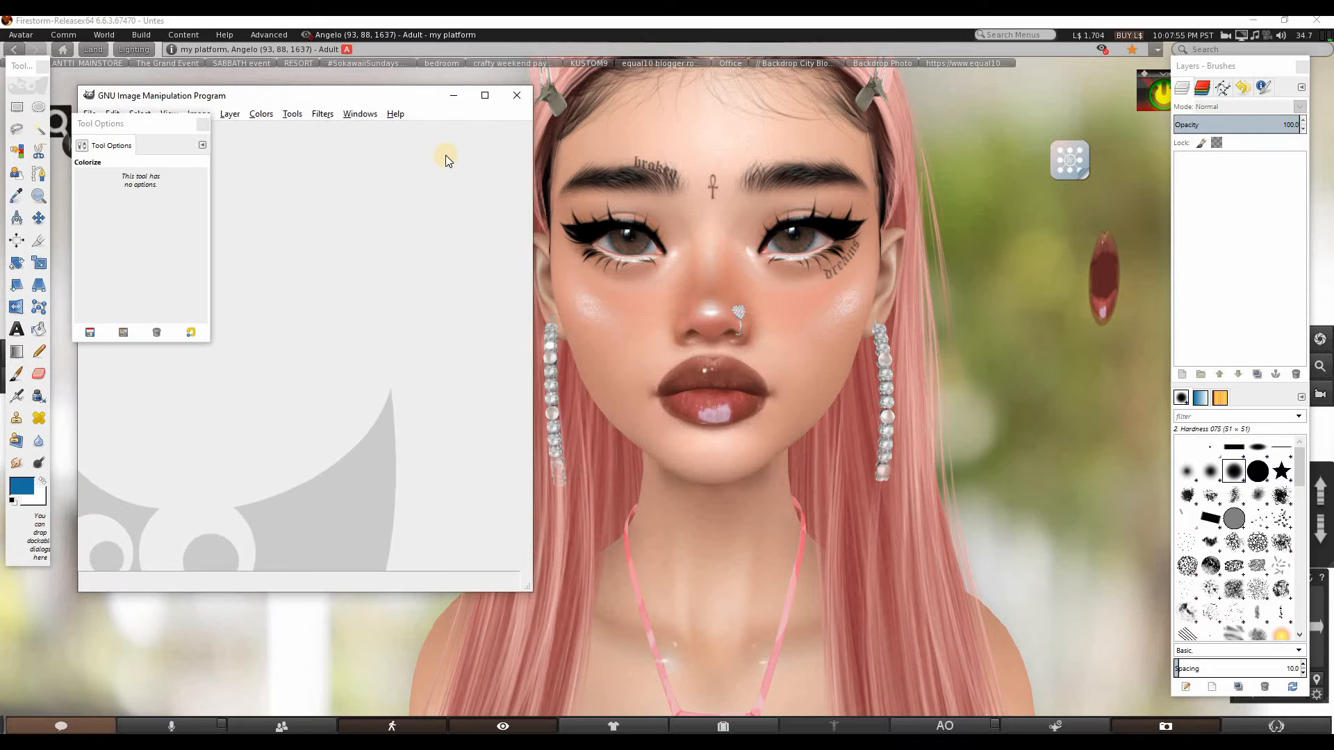
left_click(489, 106)
left_click(11, 38)
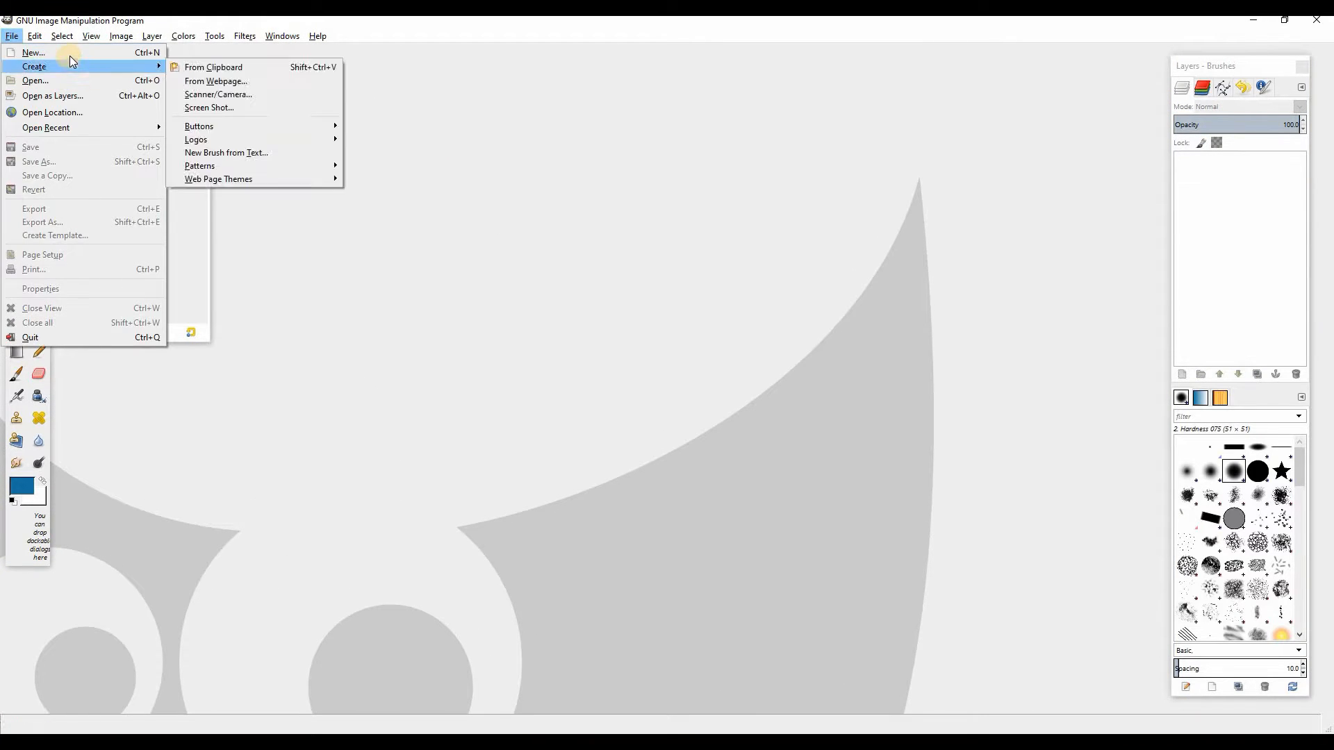
left_click(41, 51)
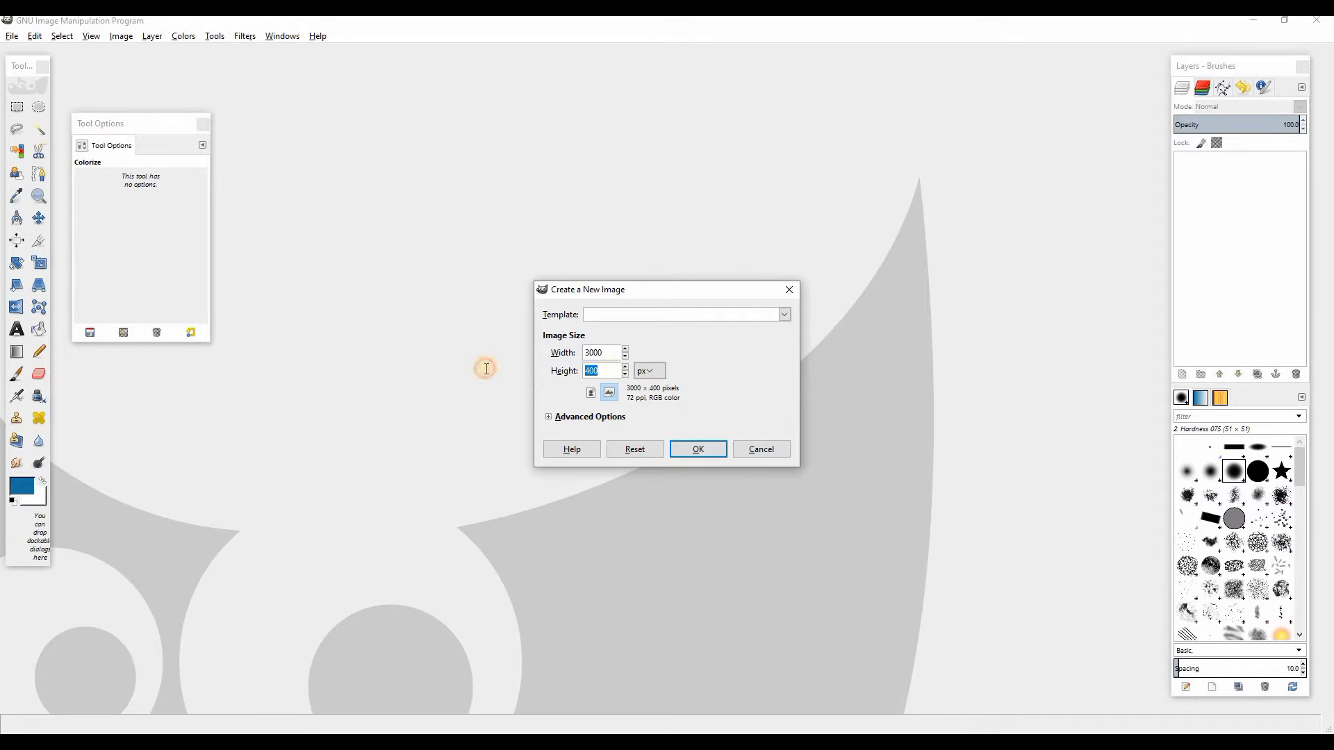
type("39")
key("BackSpace")
type("000")
left_click(698, 449)
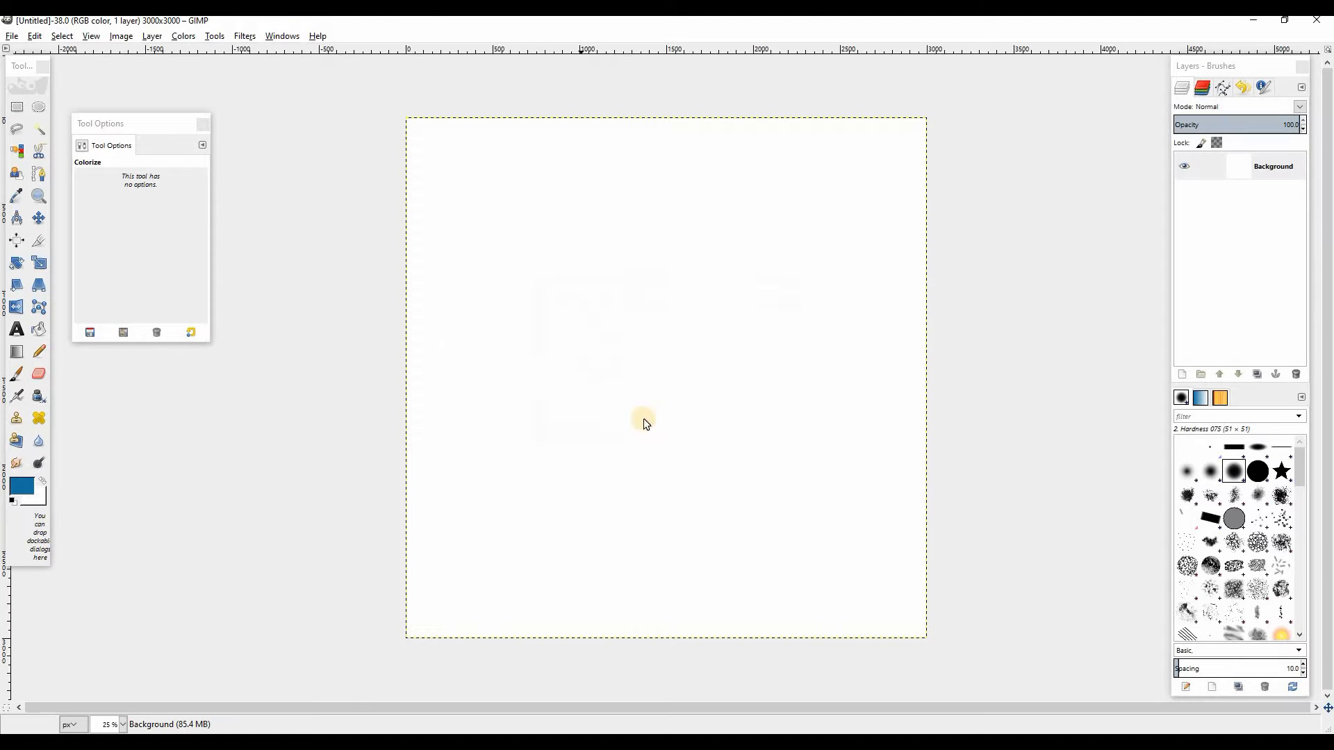
Crop the blank white image to a portrait format of 2004 x 3000 px.
left_click(37, 240)
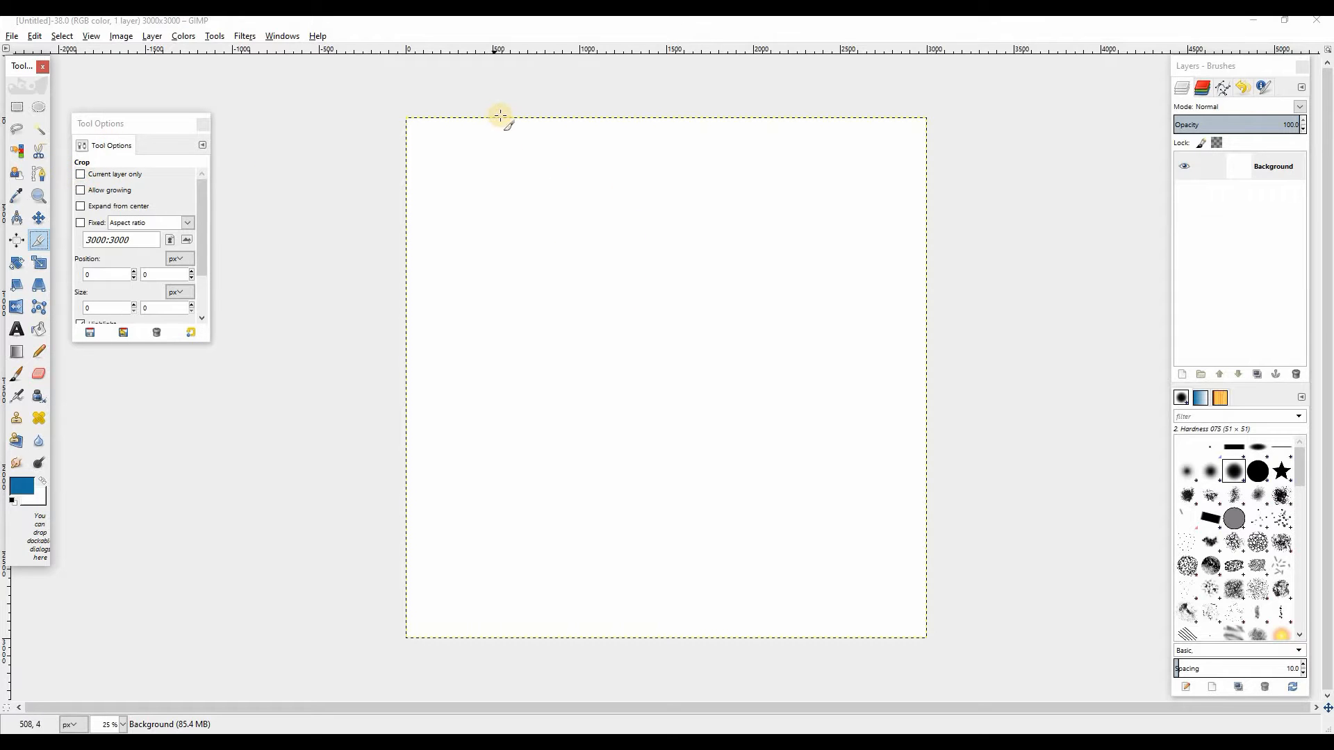
left_click_drag(500, 116, 873, 638)
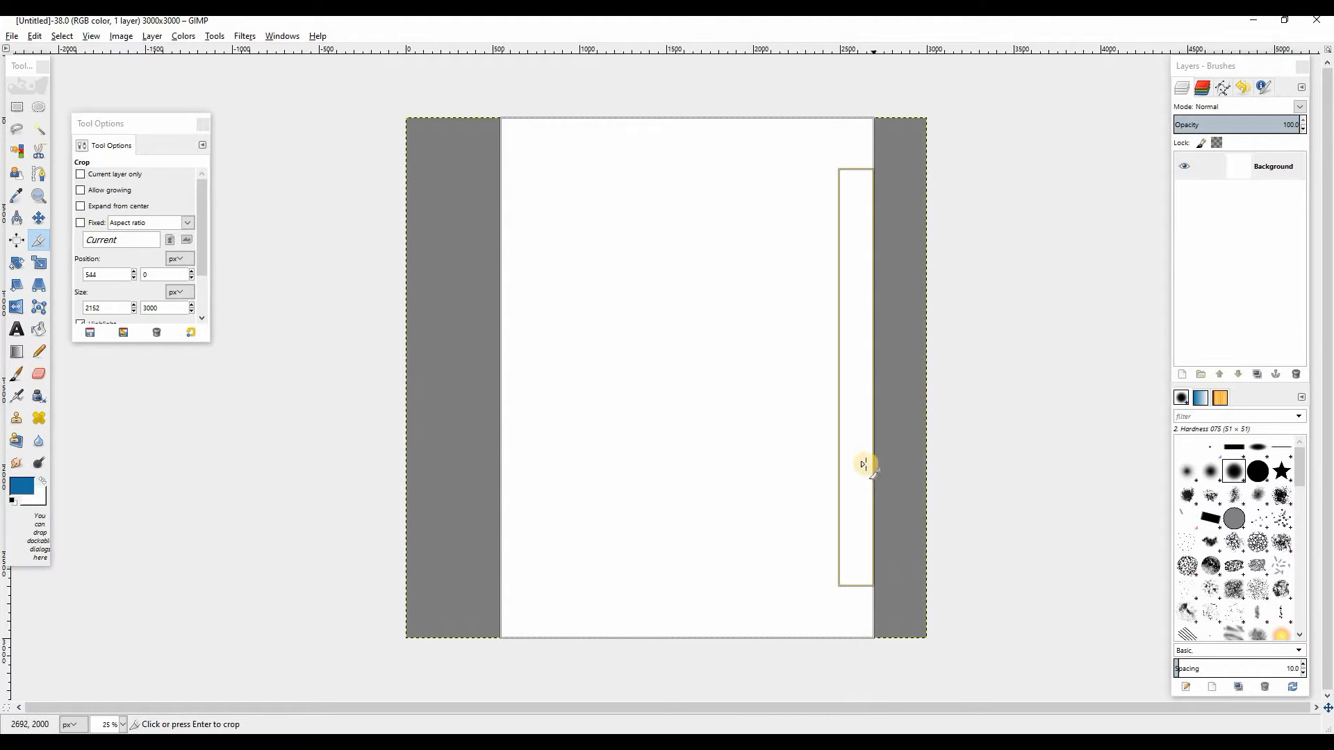
left_click_drag(864, 465, 837, 467)
left_click(687, 415)
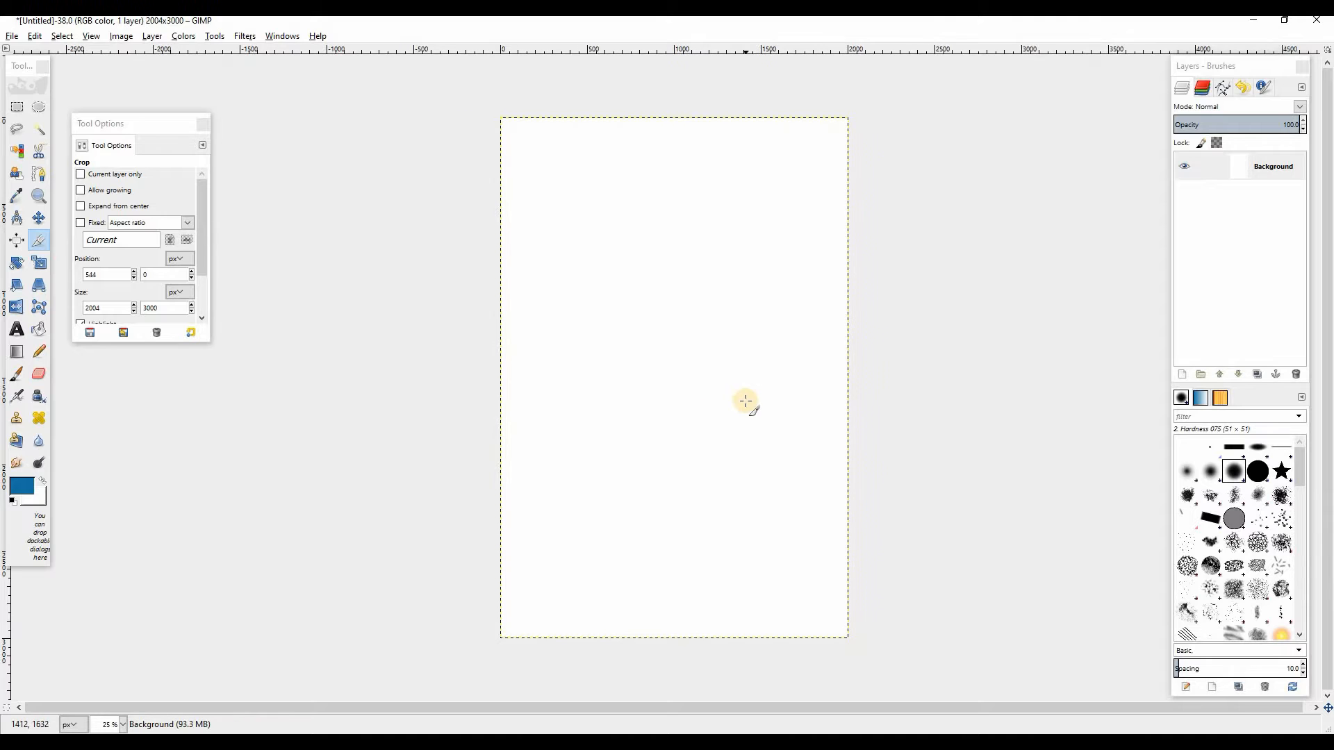
Export the blank canvas to the Pictures folder as Untitled.png with the default PNG options.
key("ctrl+shift+e")
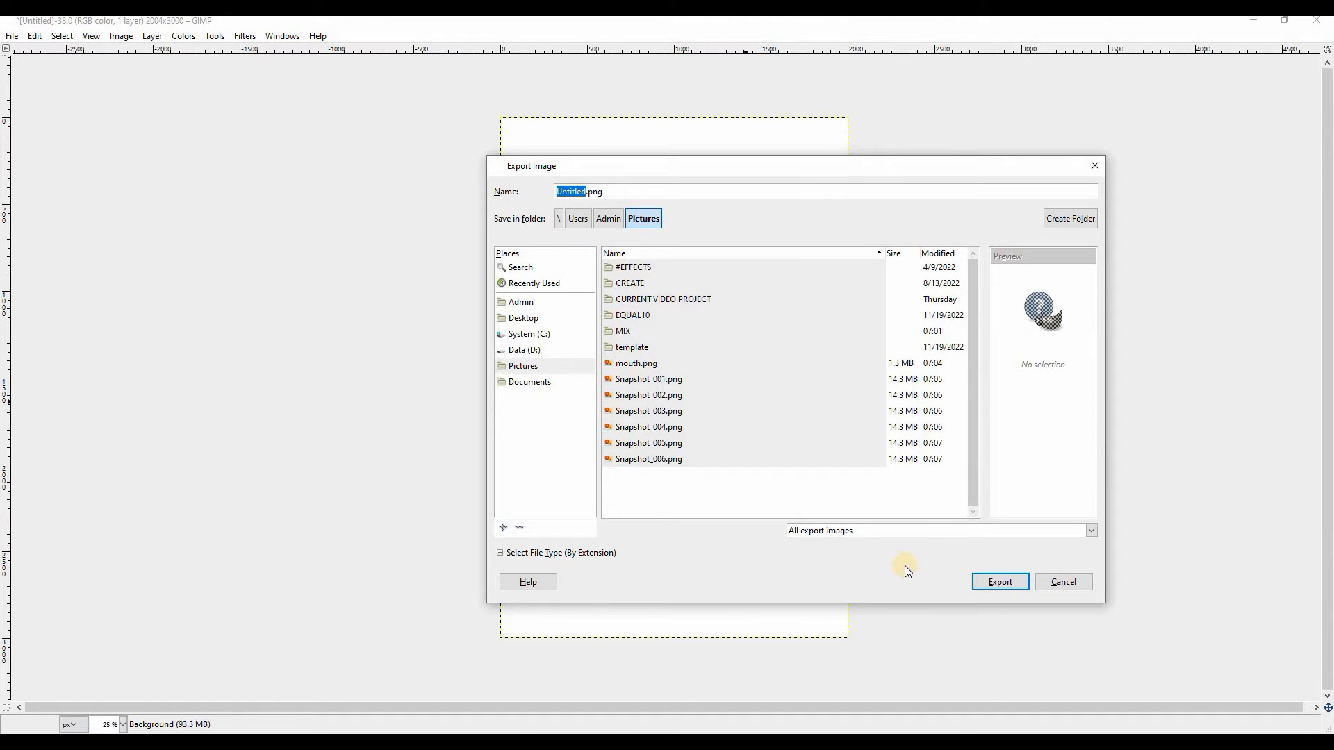
key("Return")
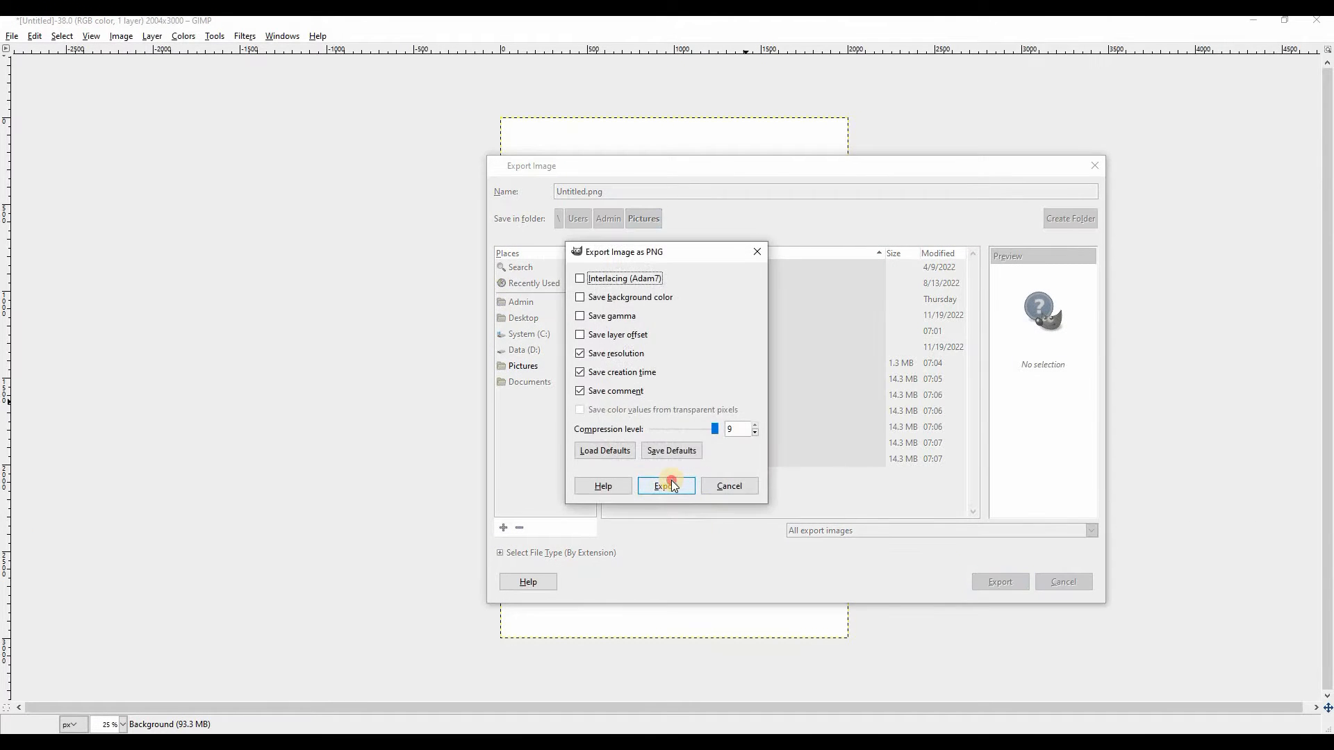
left_click(669, 484)
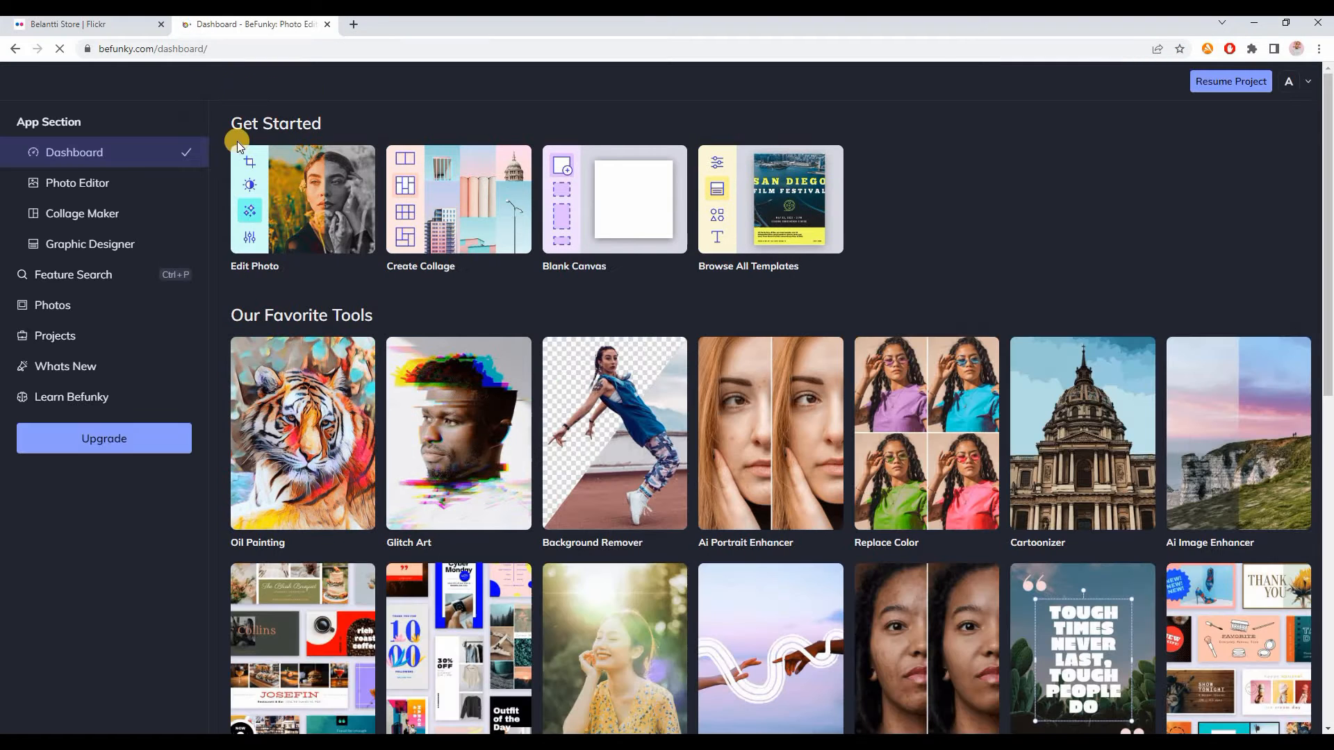
In BeFunky's Photo Editor, start a new project and open the Untitled image from the computer.
left_click(310, 176)
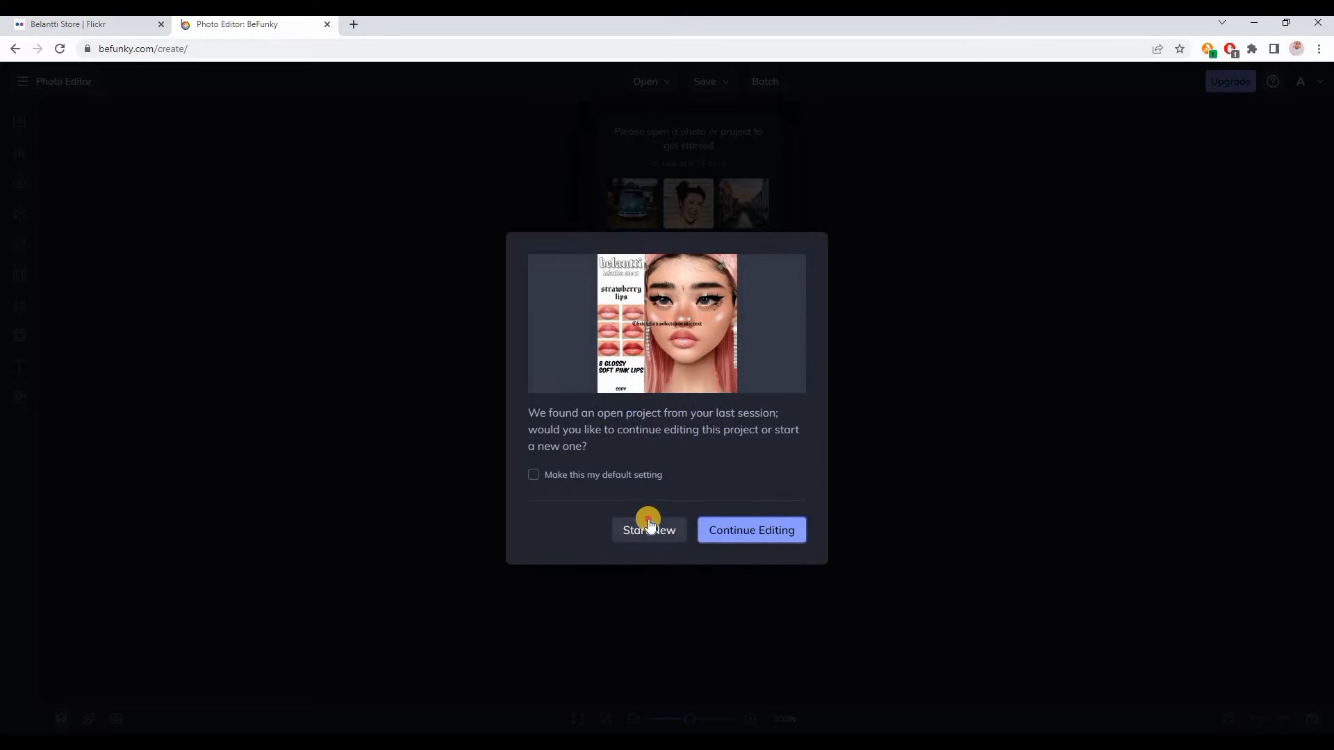
left_click(649, 527)
left_click(653, 83)
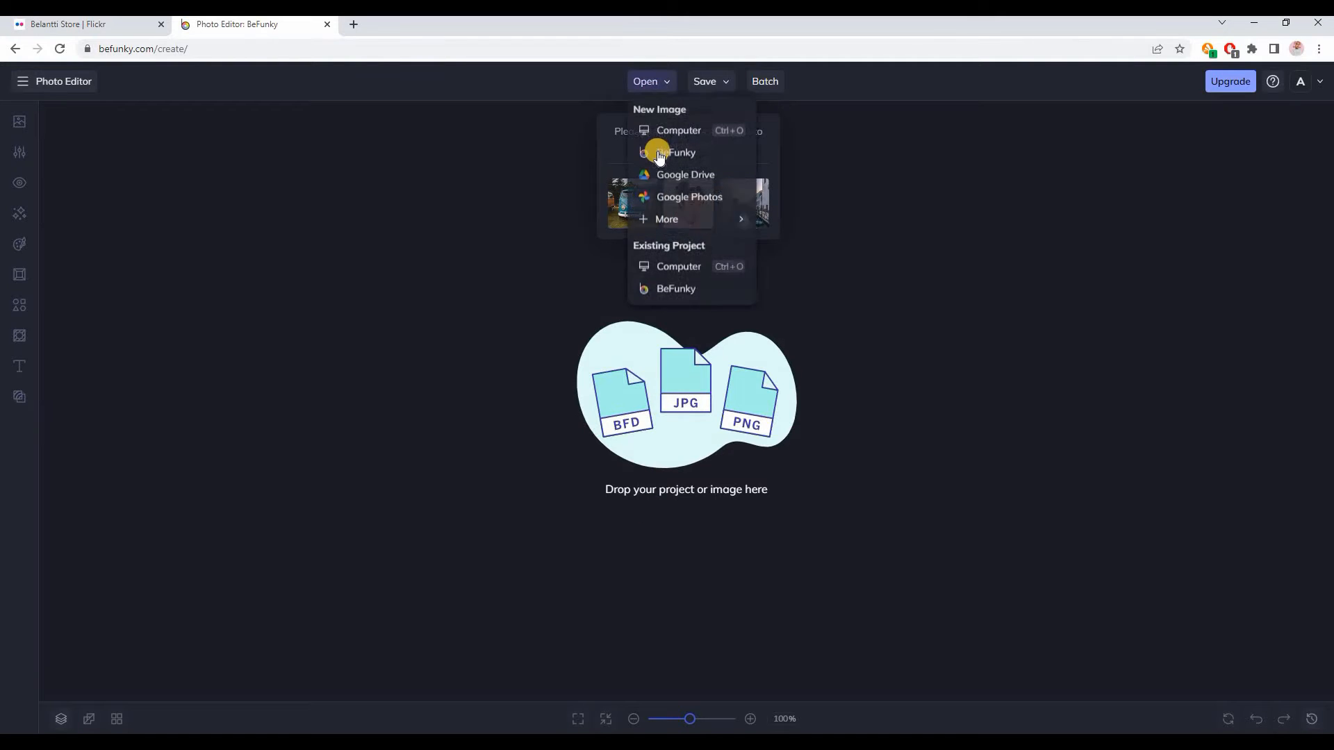
left_click(660, 131)
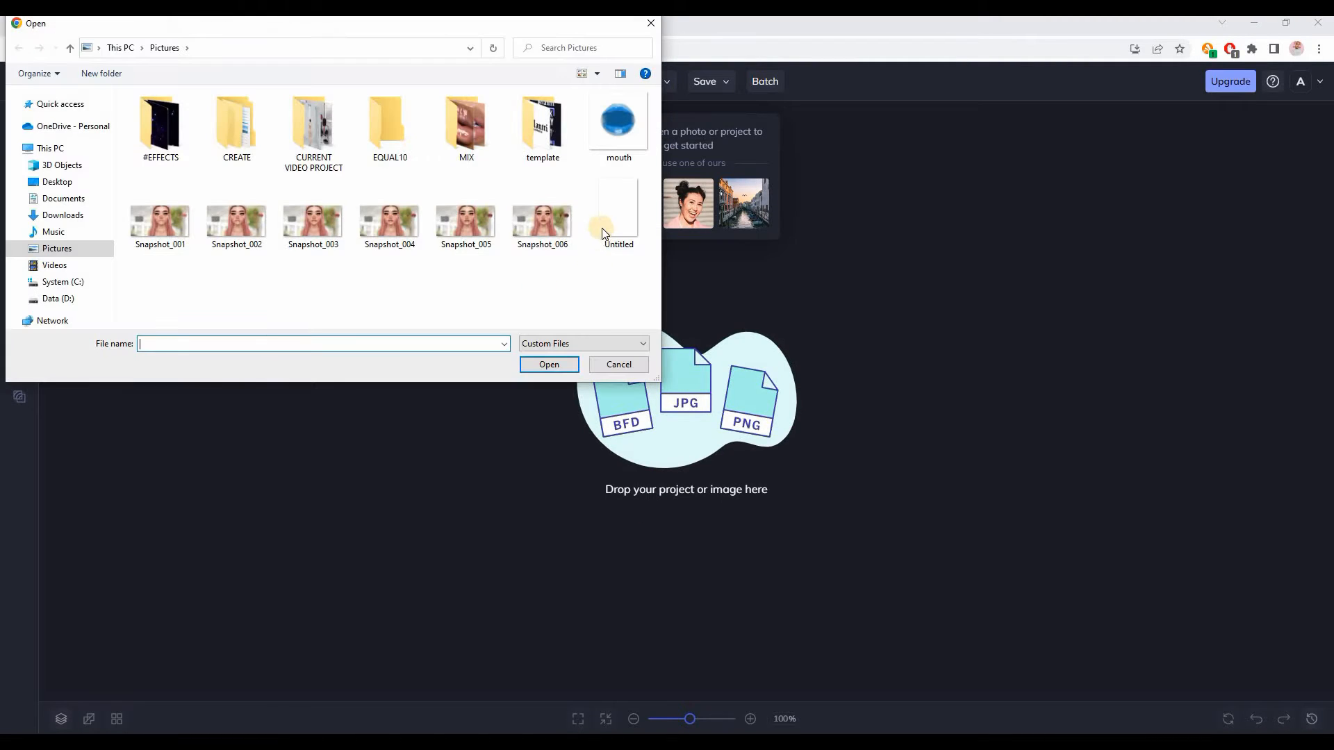
left_click(618, 209)
left_click(552, 362)
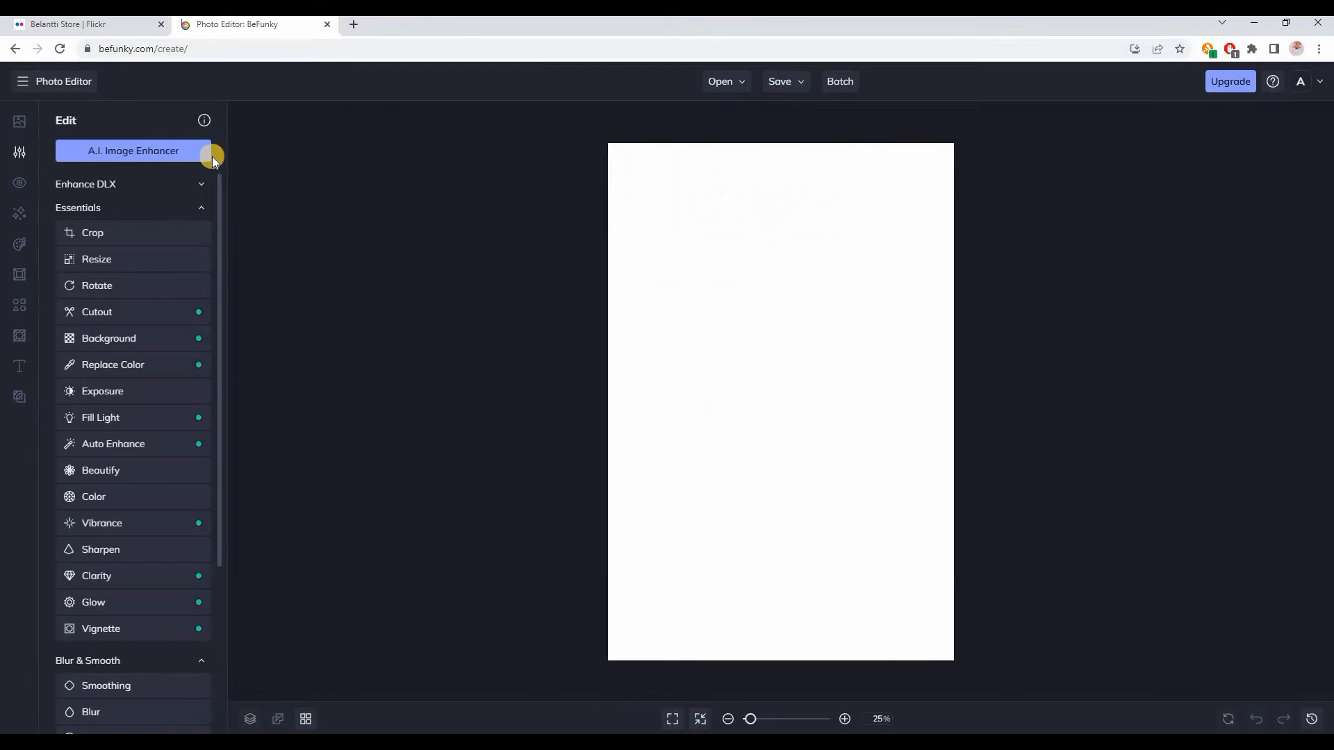
Add the text "belantti" in the Chomsky font to the blank canvas and enlarge it to 410 px.
left_click(32, 370)
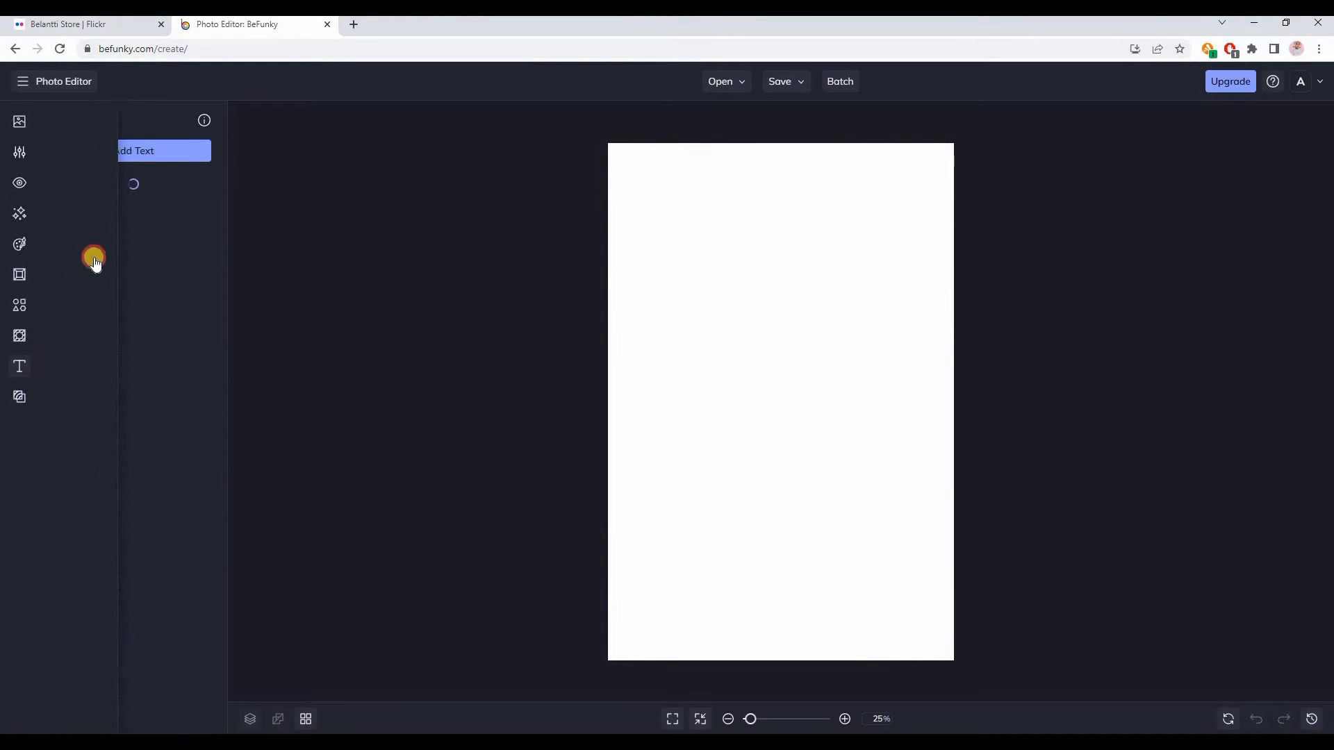
left_click(132, 147)
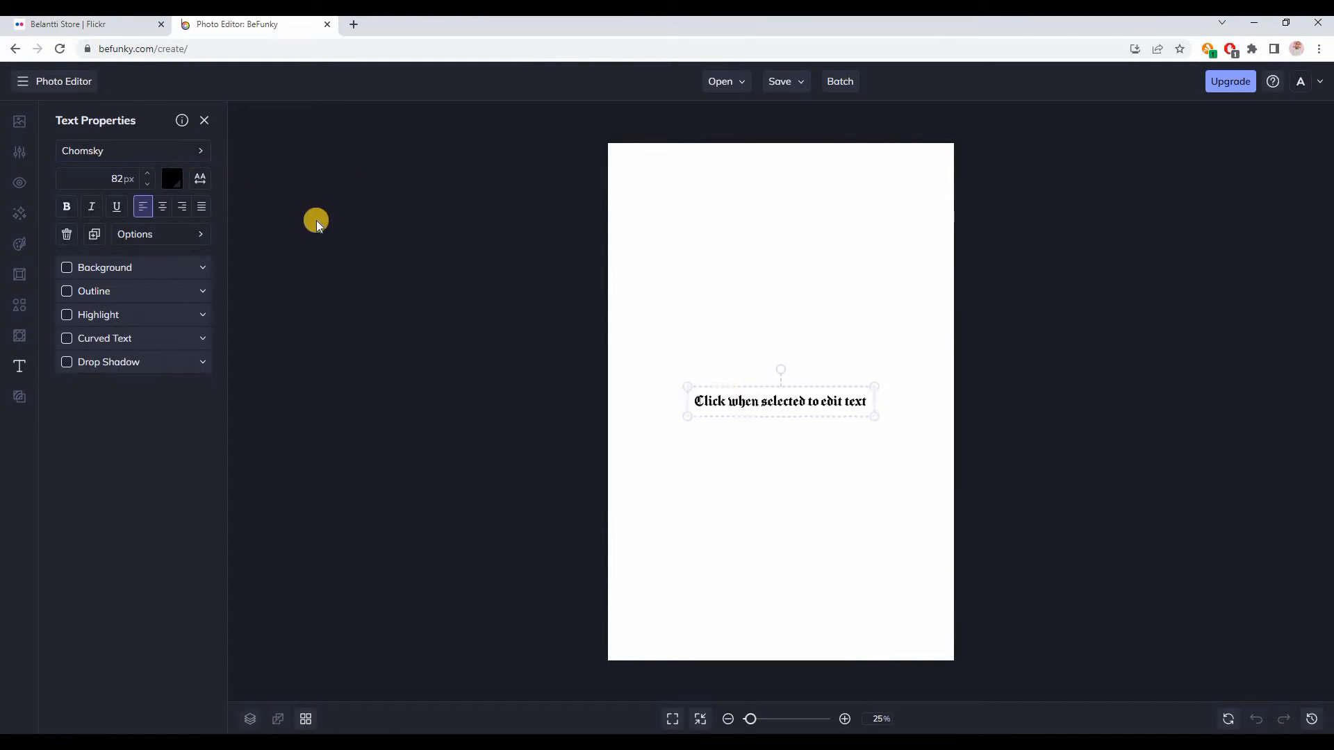
left_click(753, 405)
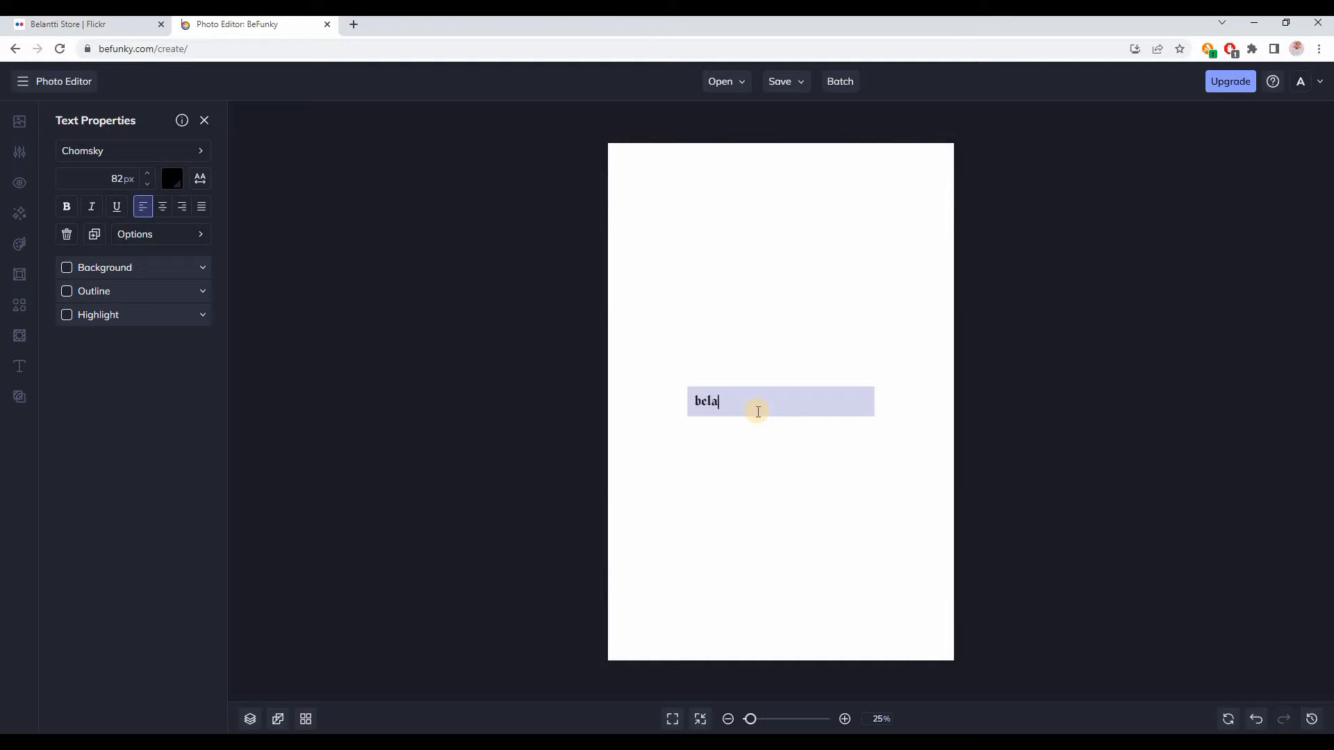
left_click(1023, 392)
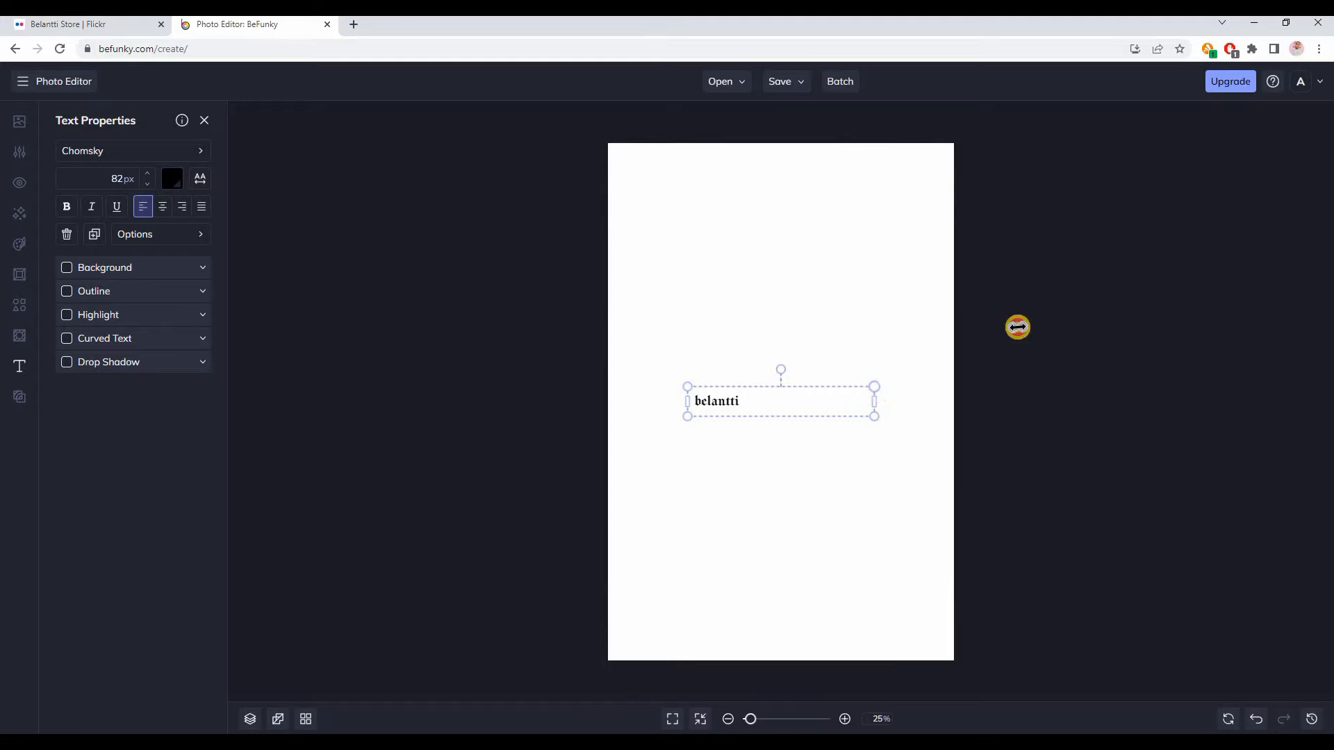
left_click_drag(874, 401, 1187, 382)
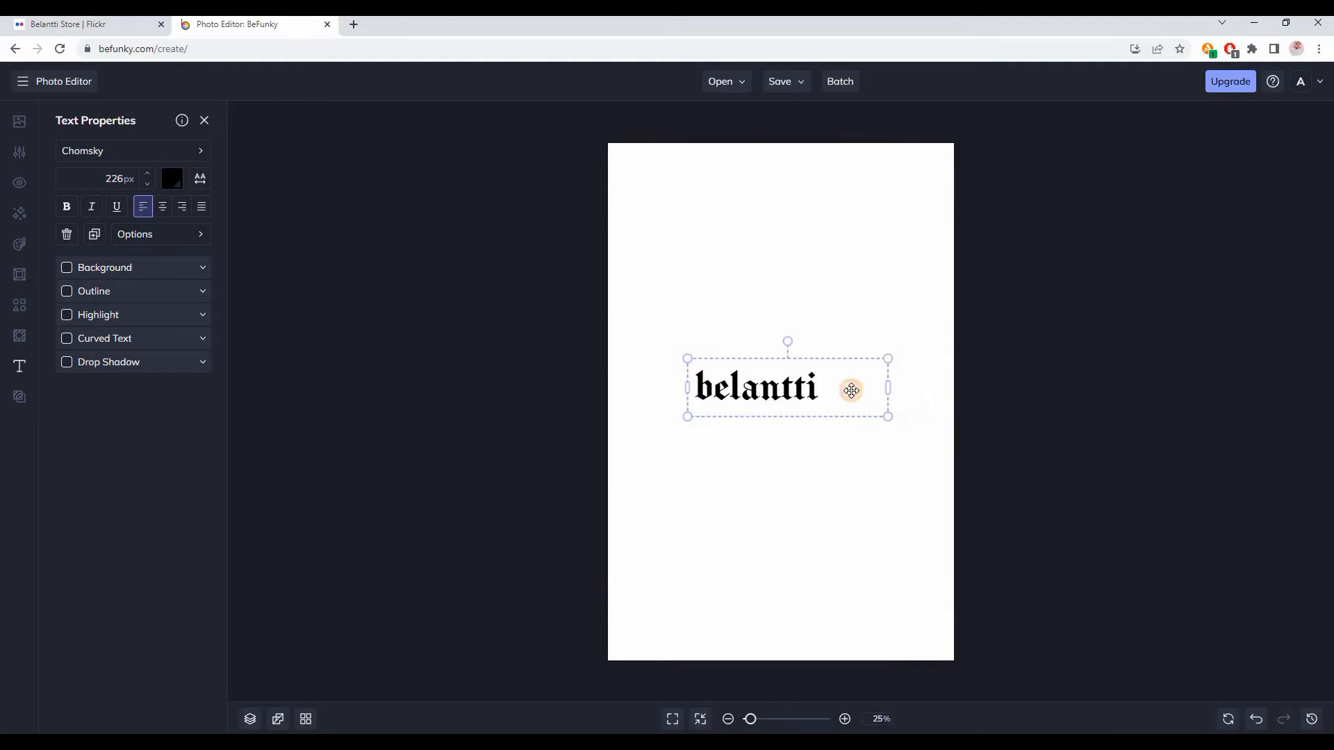
left_click_drag(848, 360, 950, 297)
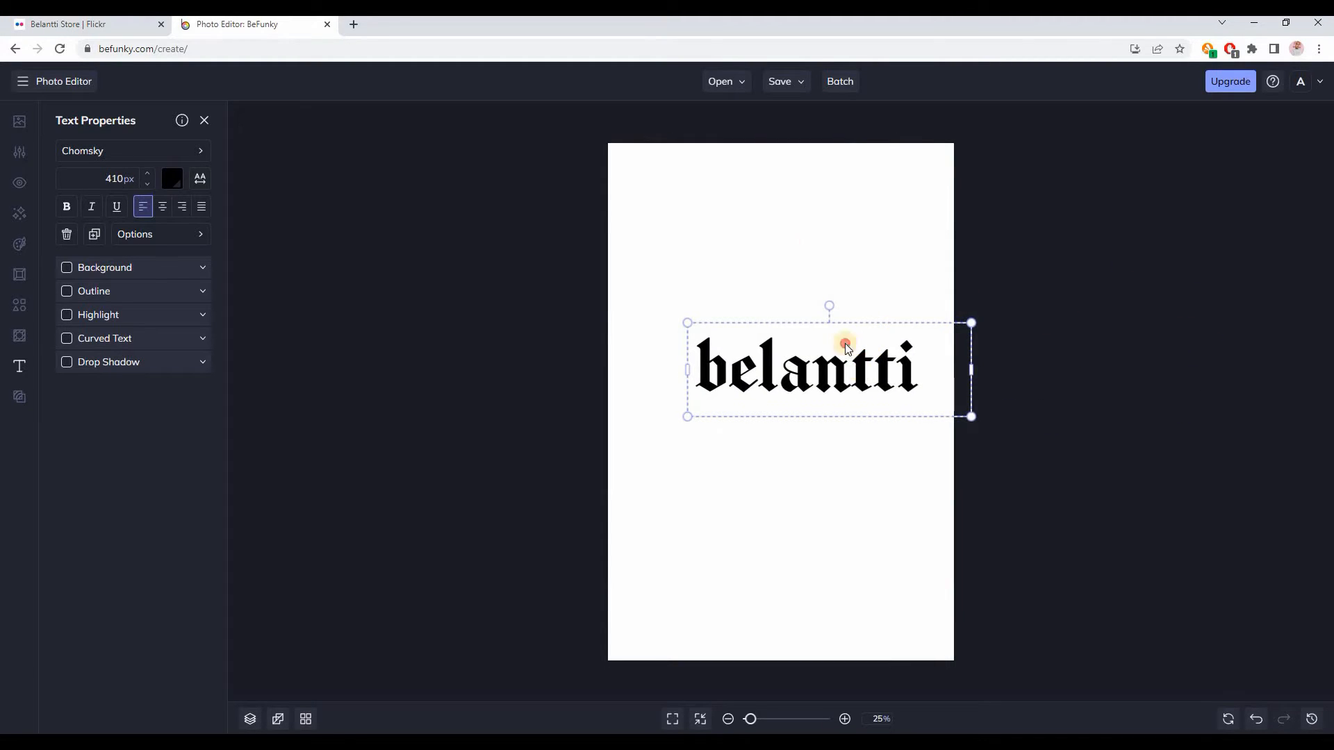
Move the "belantti" text to the top of the canvas, shrink it slightly and centre it.
left_click_drag(845, 343, 815, 161)
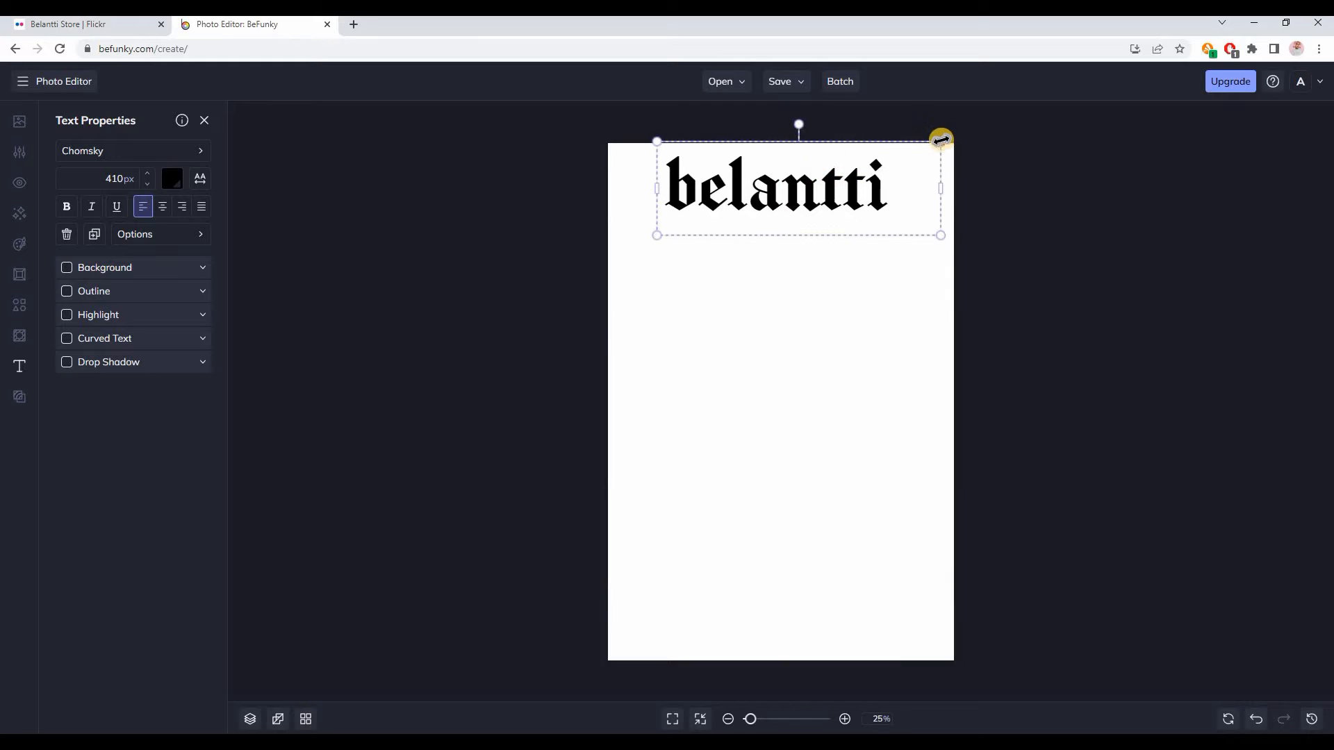
left_click_drag(940, 139, 843, 186)
left_click(565, 238)
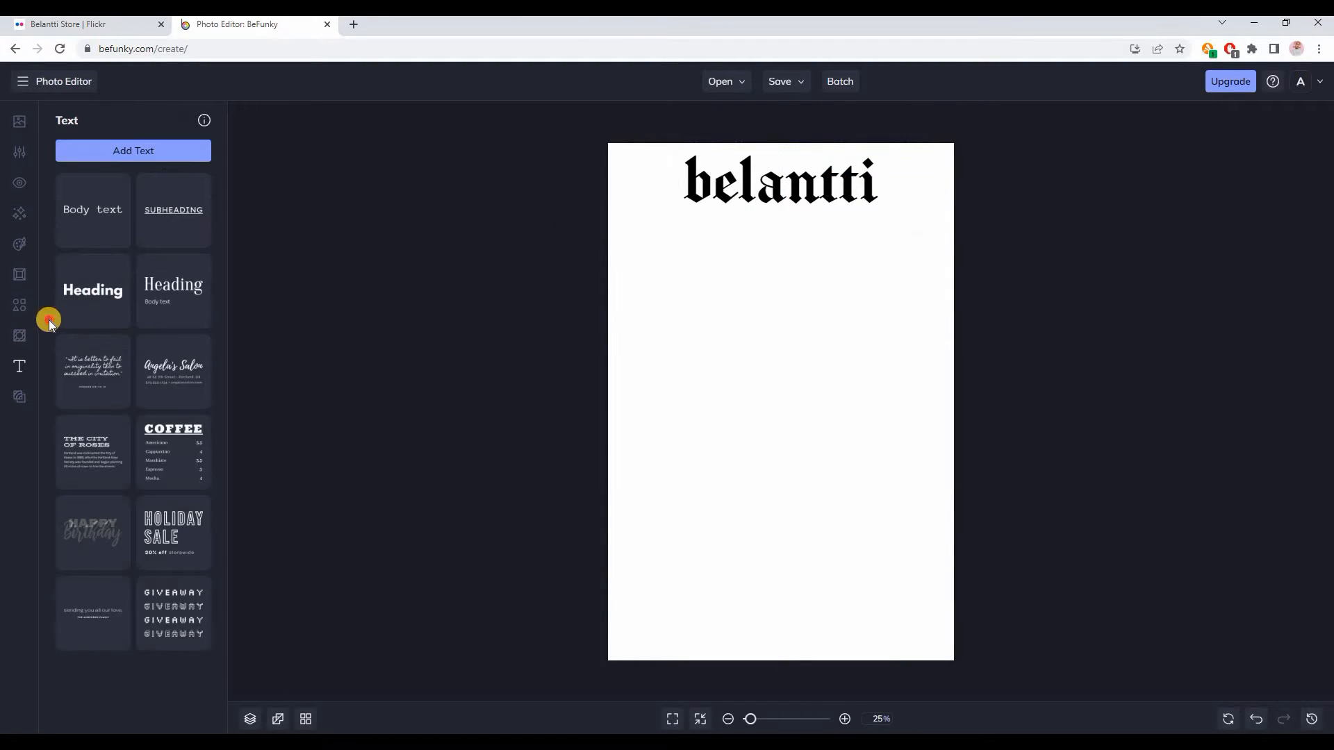
Add a square shape below the title, fill it with black (#000000) and scale it down.
left_click(30, 311)
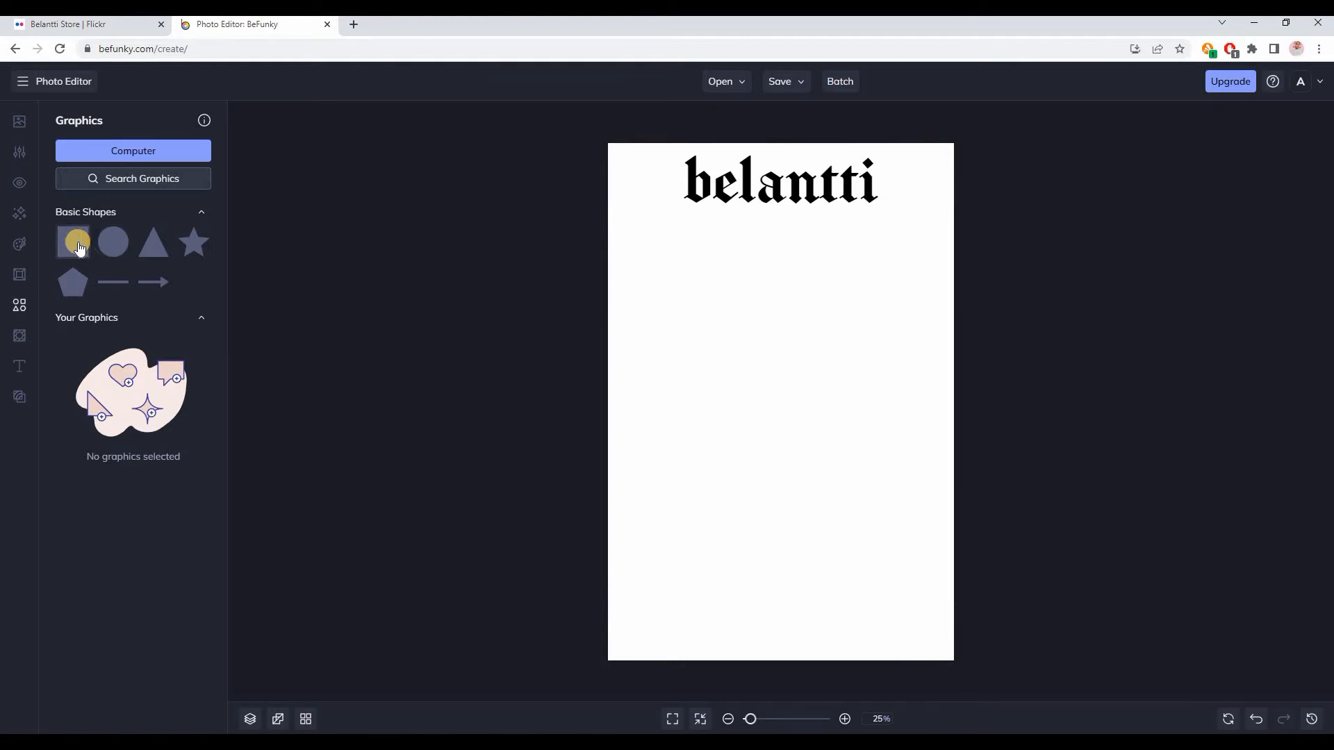
left_click_drag(529, 273, 708, 323)
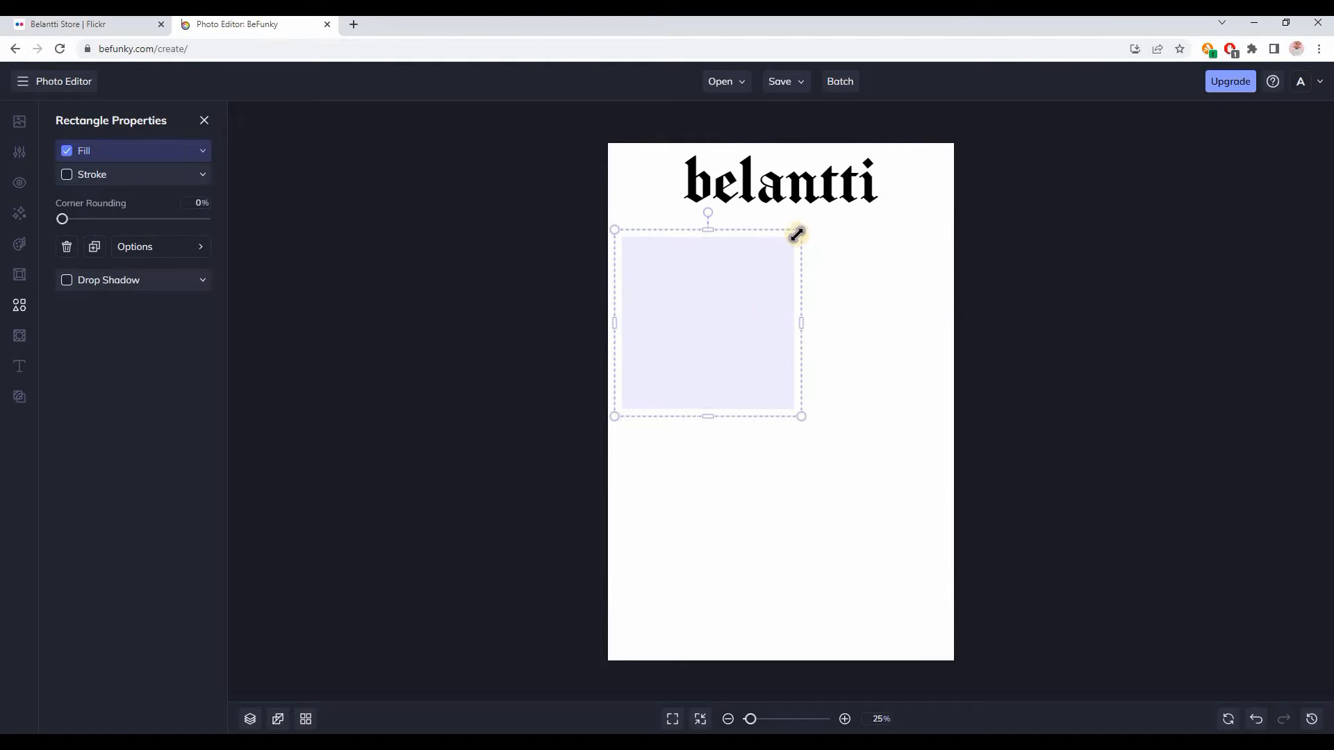
left_click(202, 151)
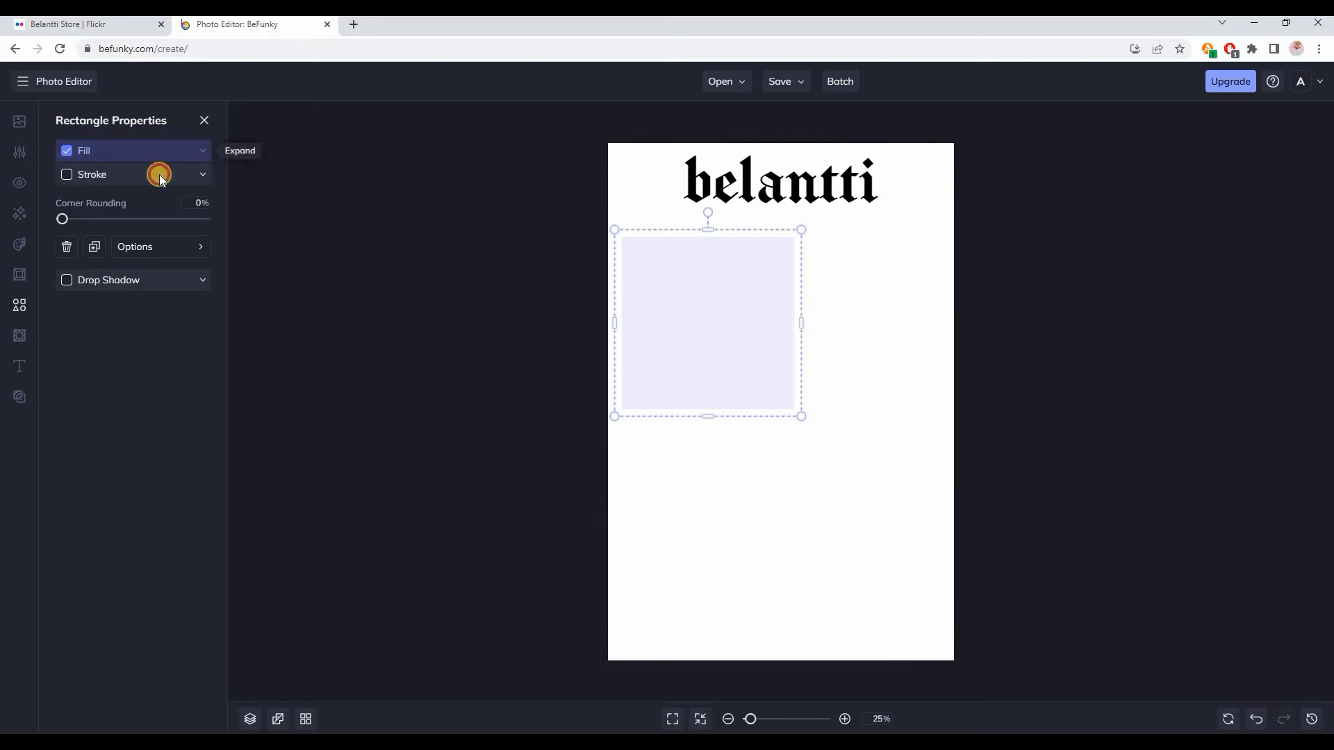
left_click(188, 179)
left_click(282, 372)
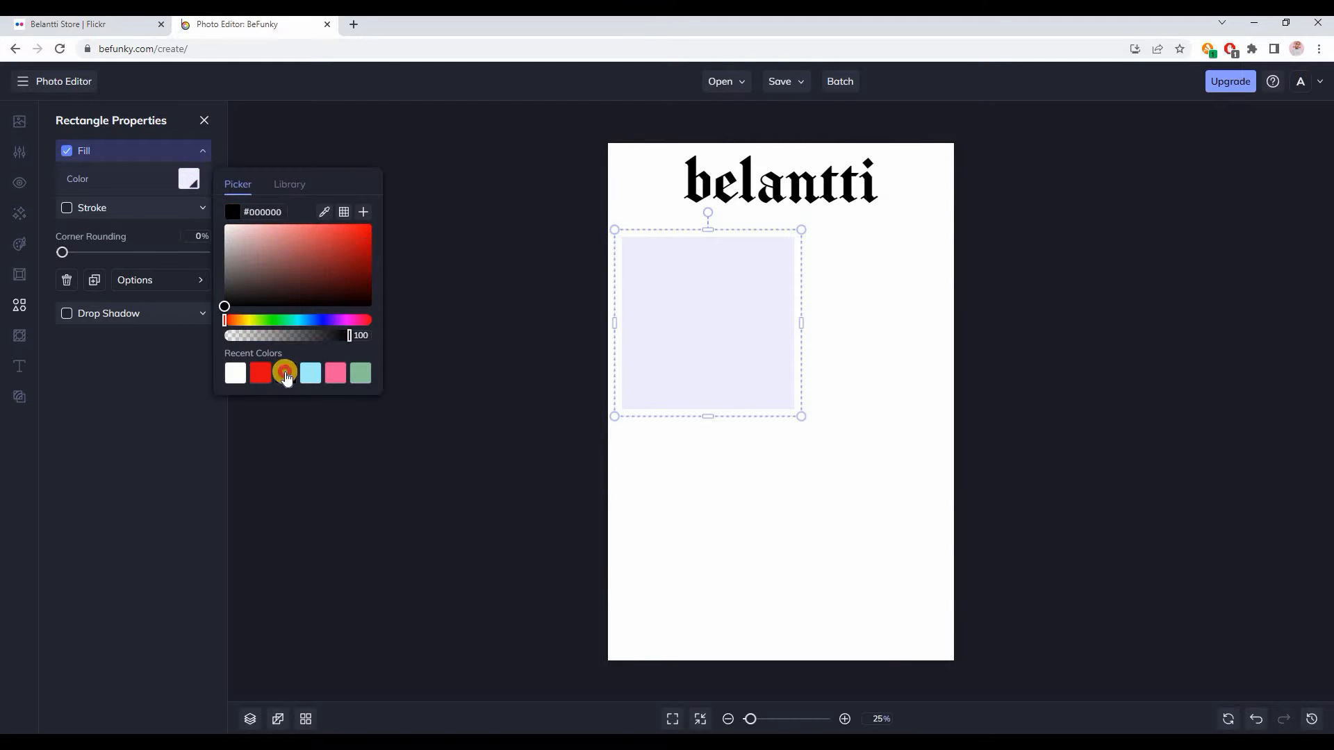
left_click(676, 288)
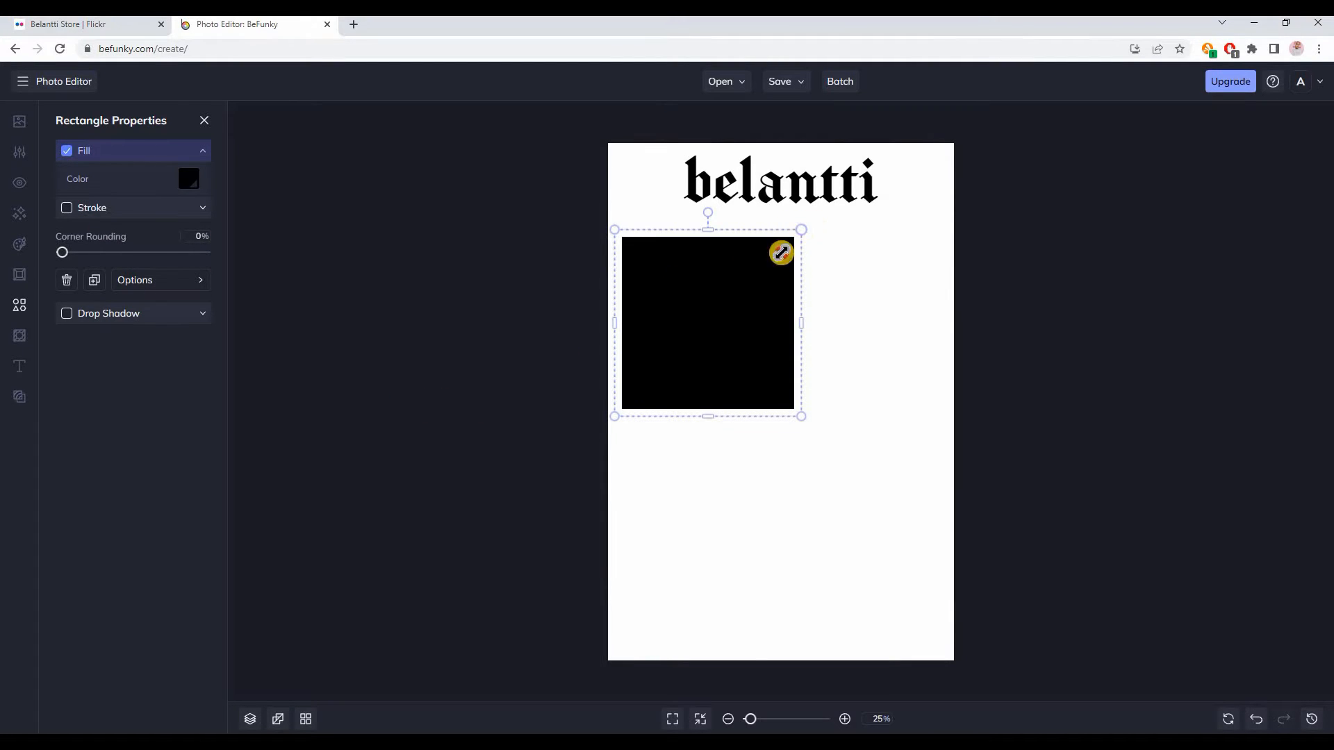
left_click_drag(780, 253, 738, 285)
left_click_drag(692, 350, 723, 325)
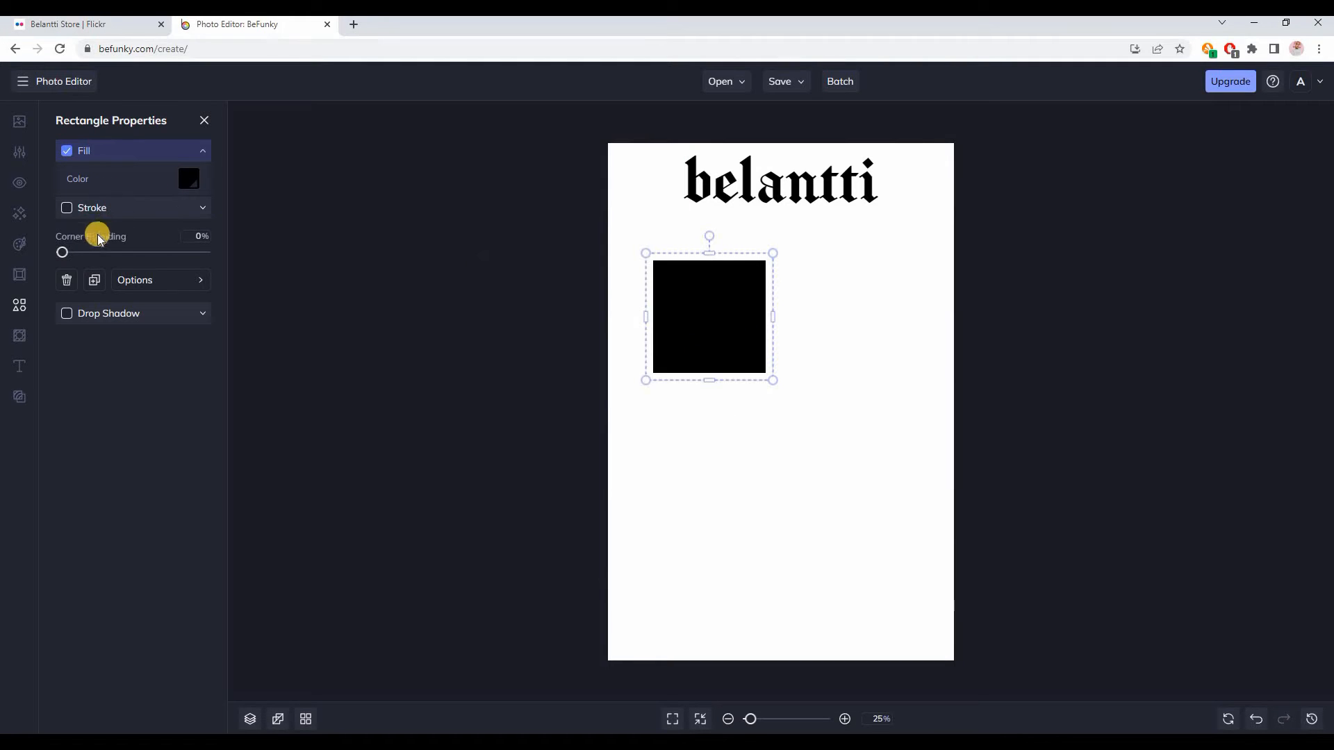
Duplicate the black square and arrange the copies in a two-column grid below the title.
left_click(95, 281)
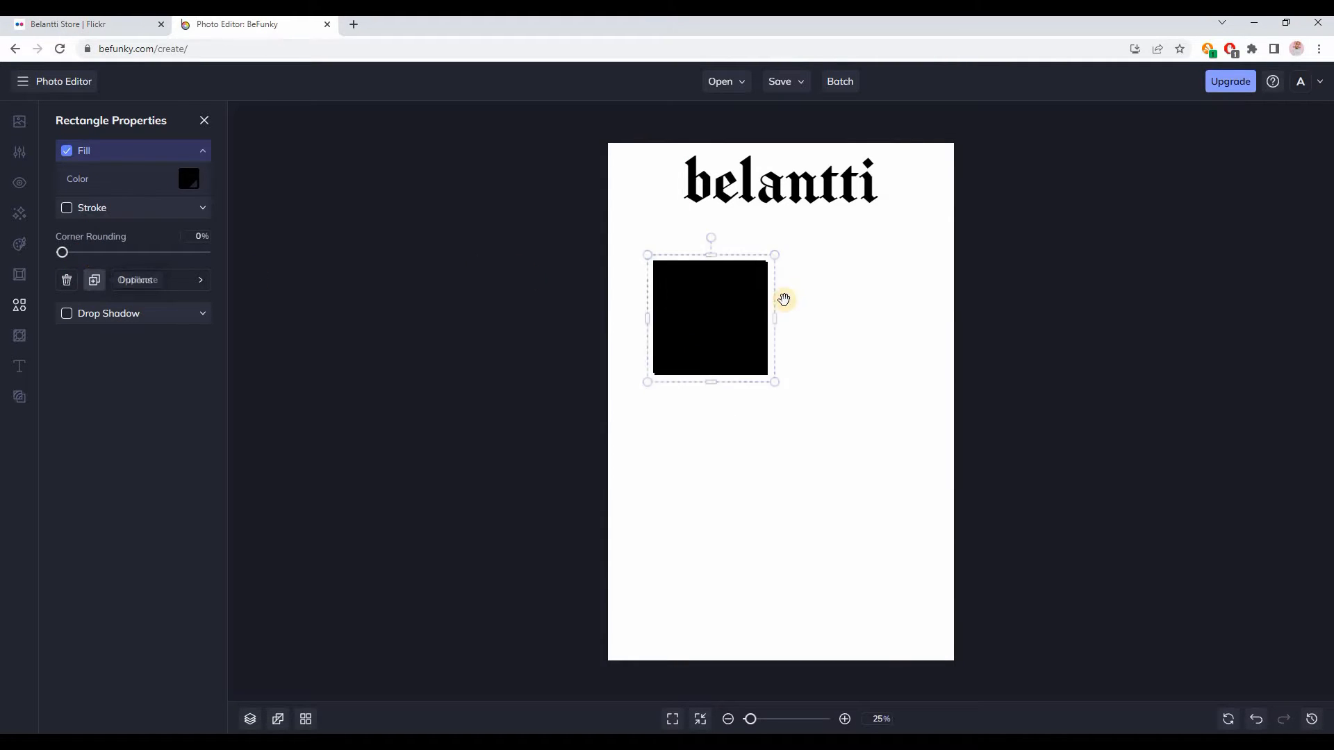
left_click_drag(722, 305, 690, 318)
left_click_drag(876, 306, 855, 303)
left_click_drag(718, 304, 679, 455)
left_click(103, 281)
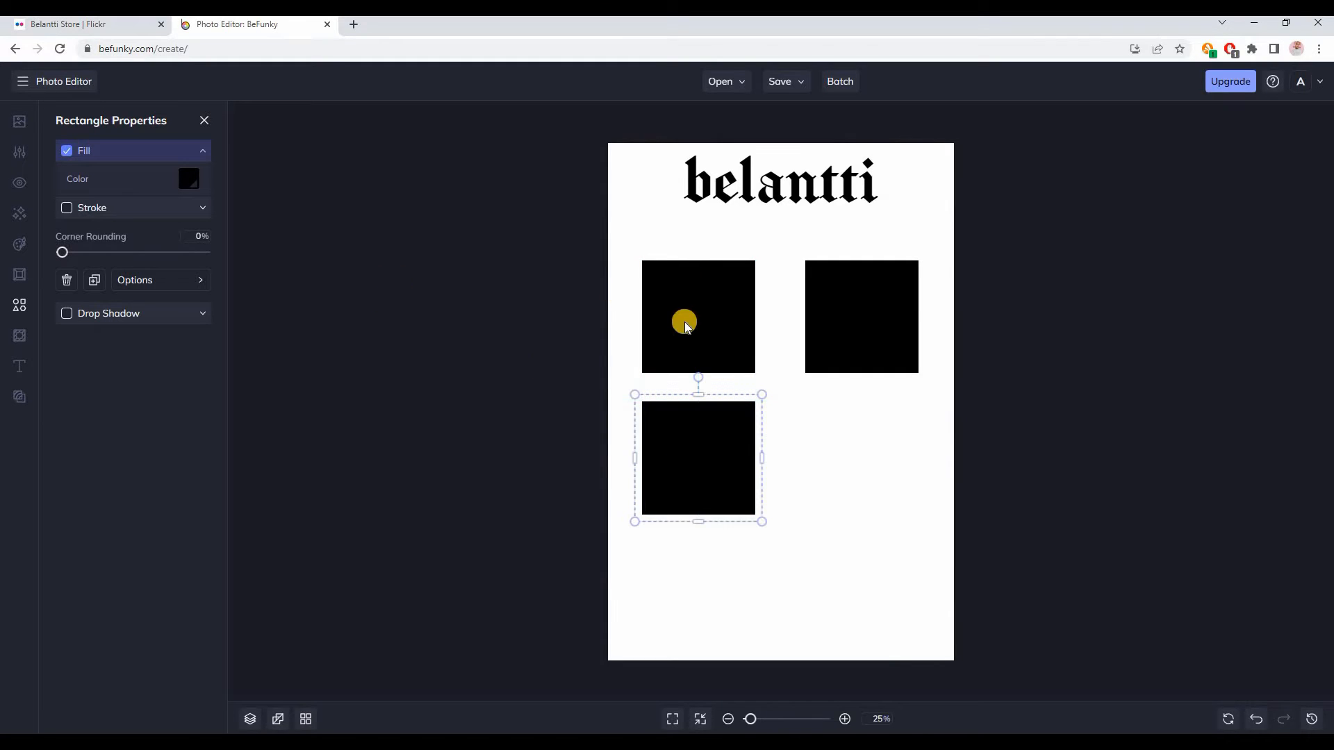
left_click(93, 282)
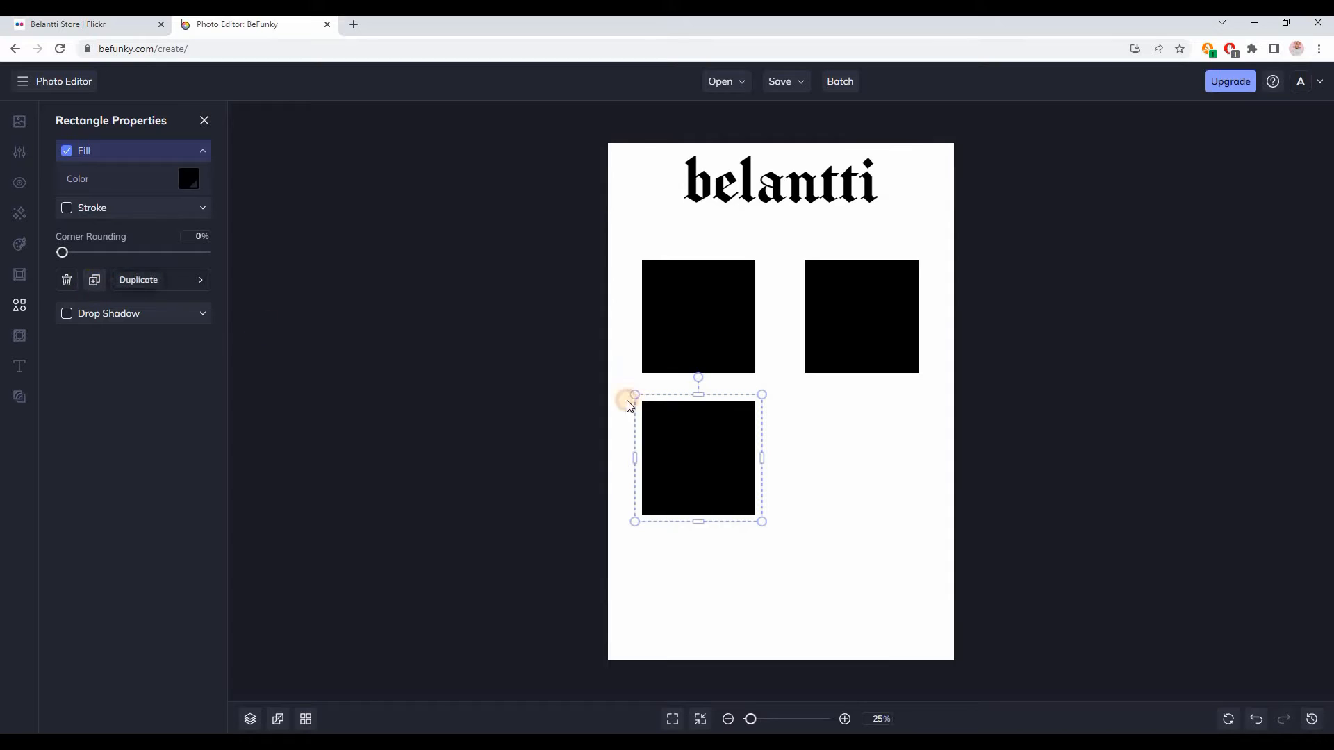
left_click_drag(726, 447, 886, 456)
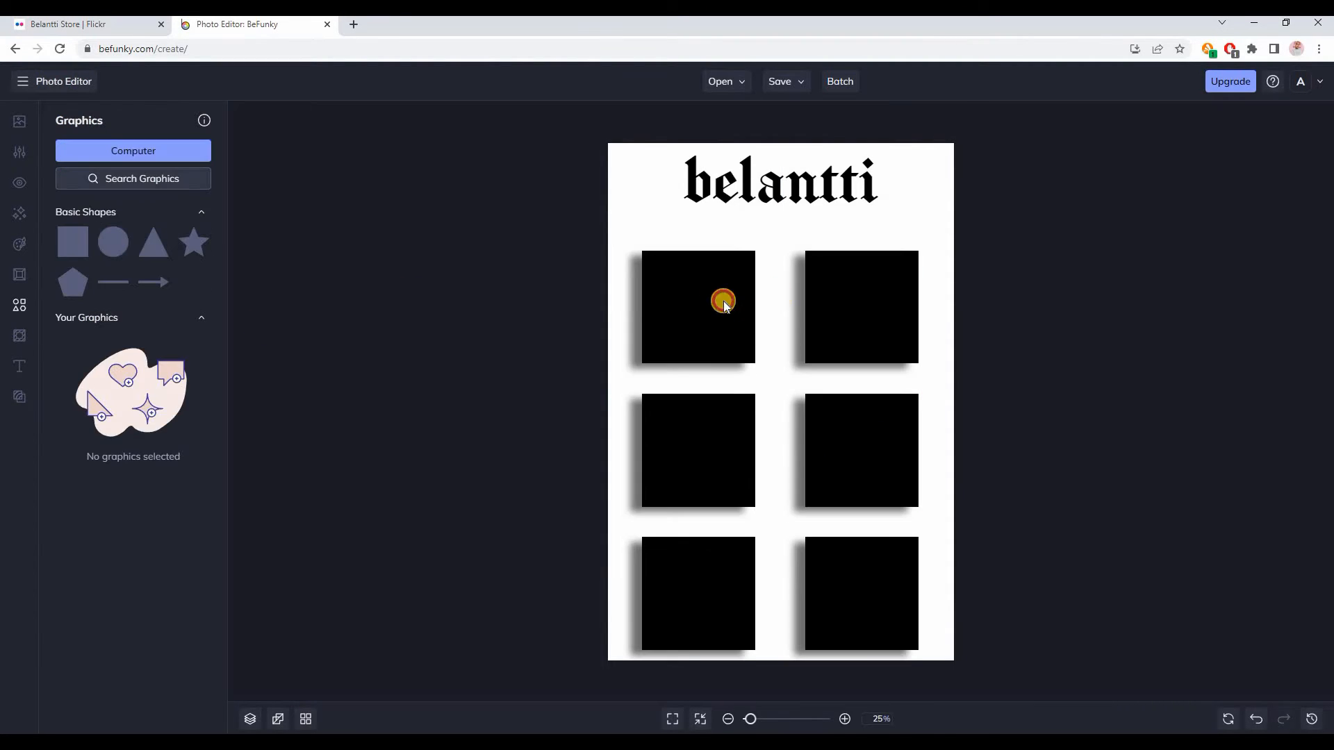
Replace the first square in the grid with a black circle of similar size that has a drop shadow.
left_click(724, 303)
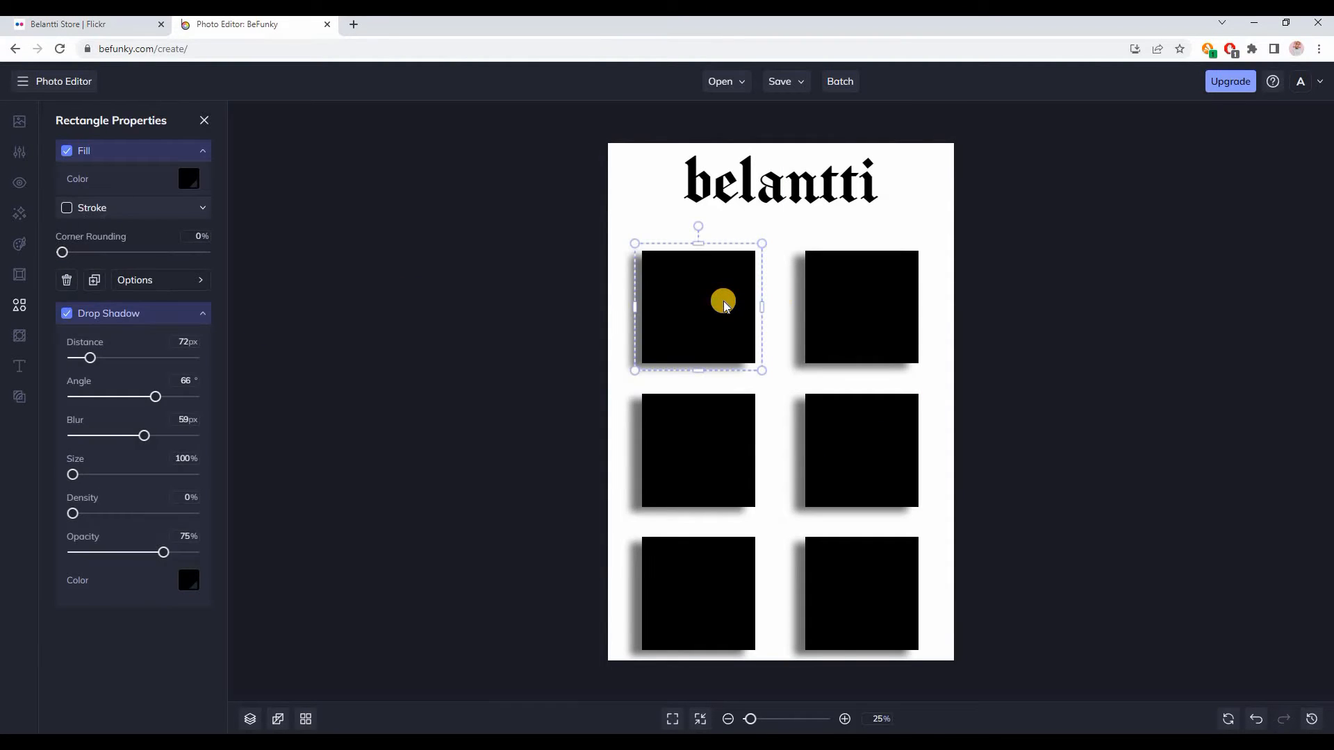
key("Delete")
left_click_drag(113, 241, 700, 331)
left_click_drag(784, 226, 751, 261)
left_click_drag(697, 325, 722, 303)
left_click_drag(275, 304, 264, 303)
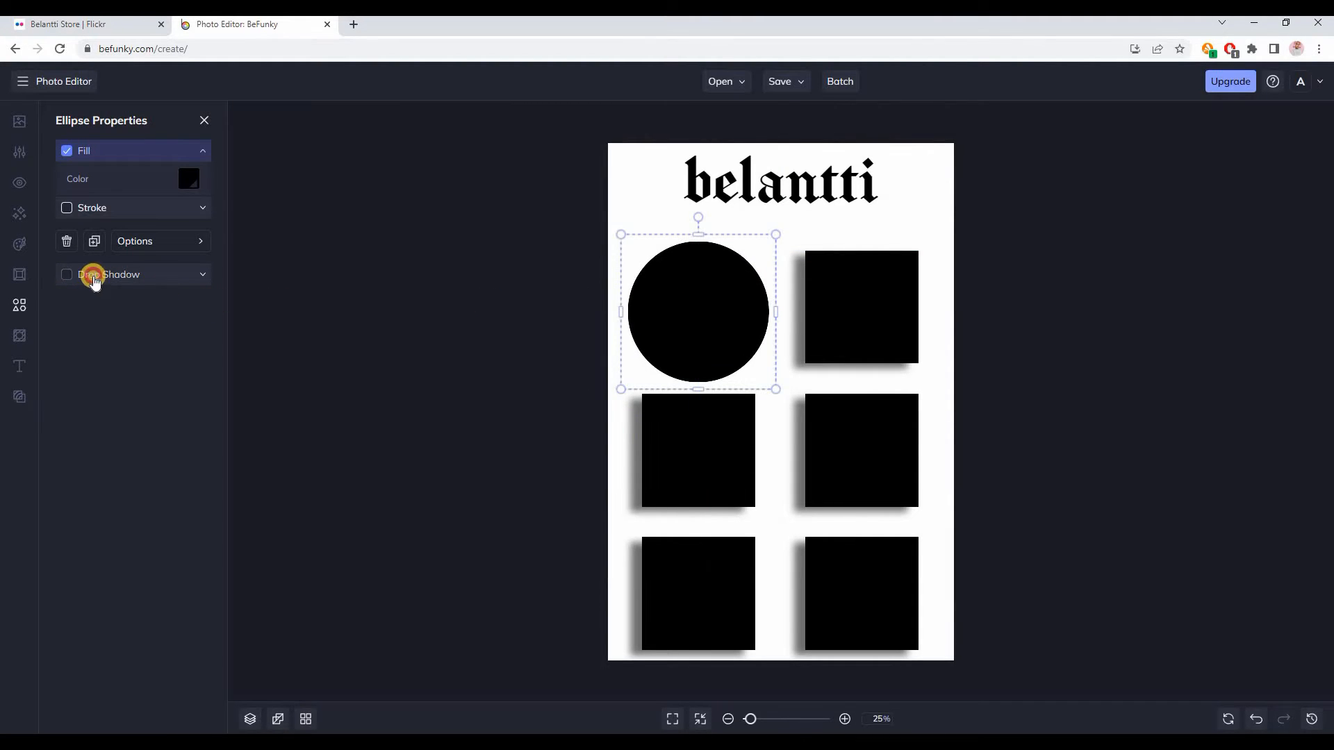
left_click(94, 281)
left_click(417, 357)
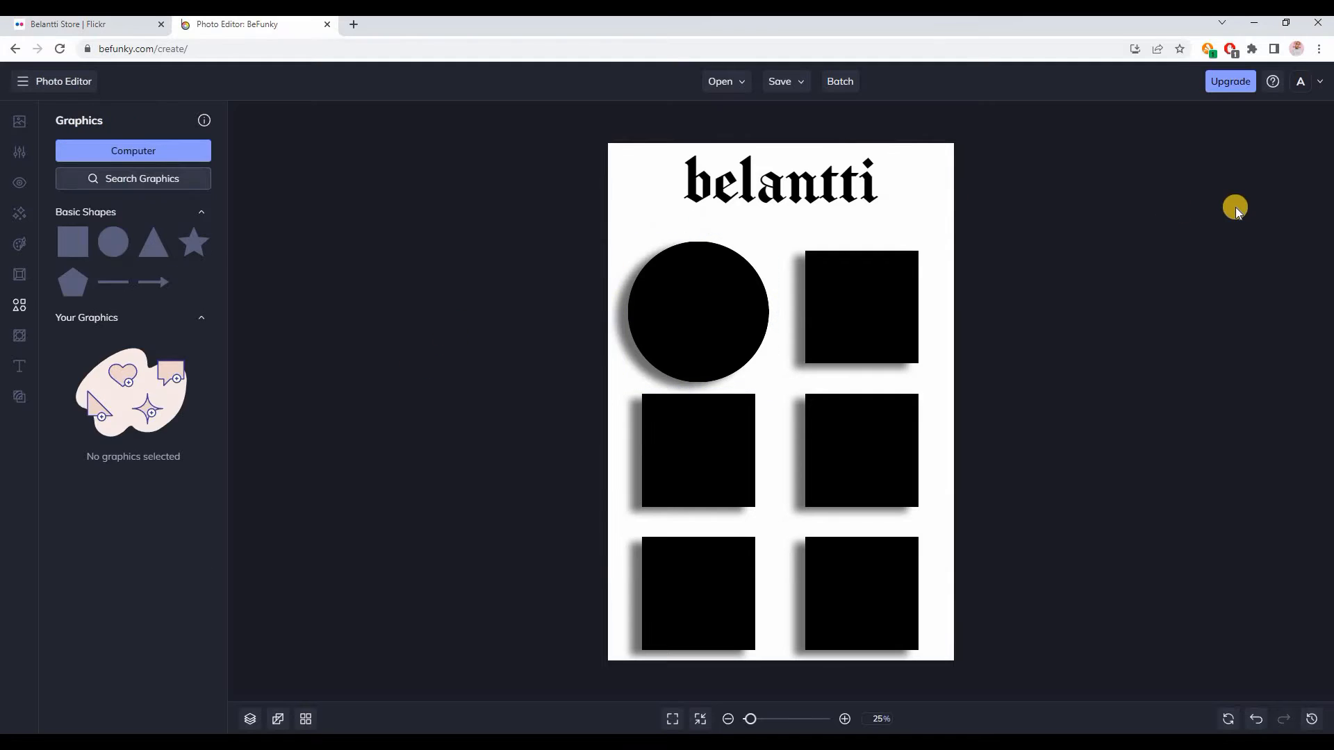
left_click(699, 337)
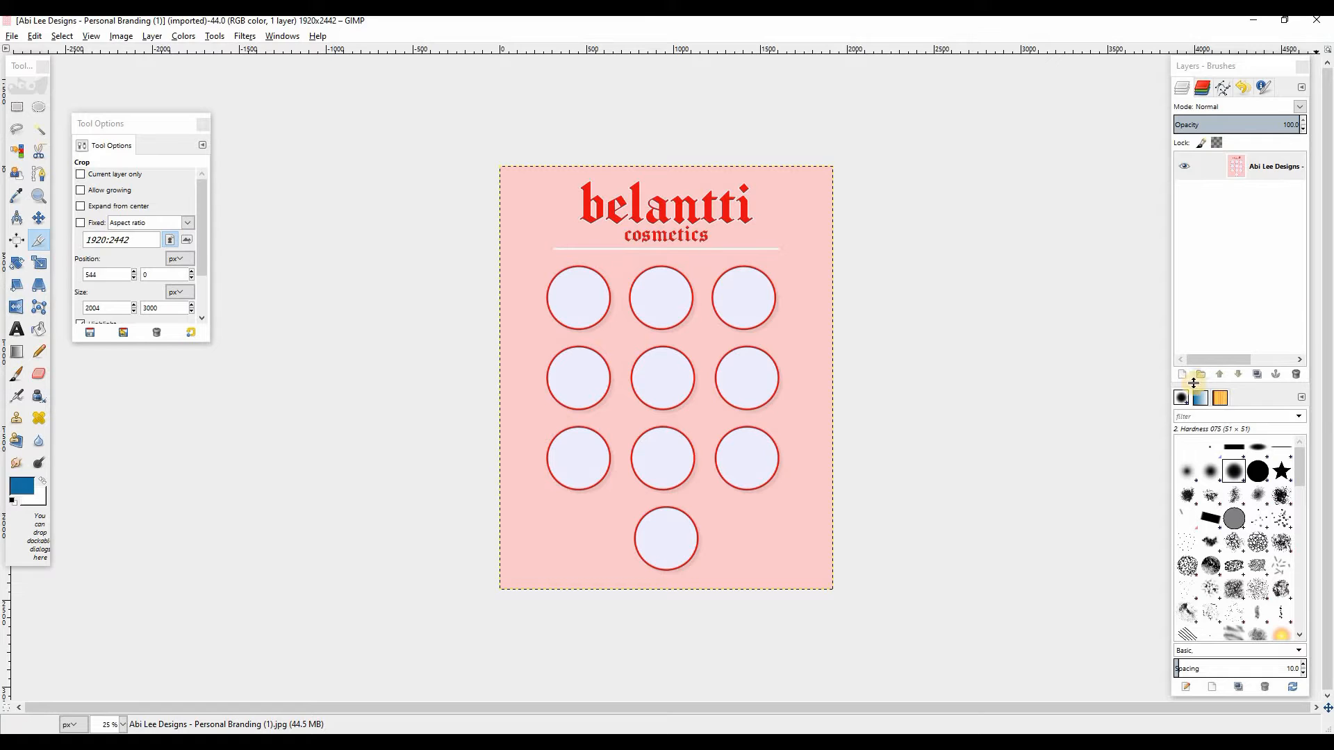
In GIMP, add a new layer to the pink belantti cosmetics template and open Snapshot_001.png to Snapshot_006.png from Pictures as layers.
left_click(1183, 375)
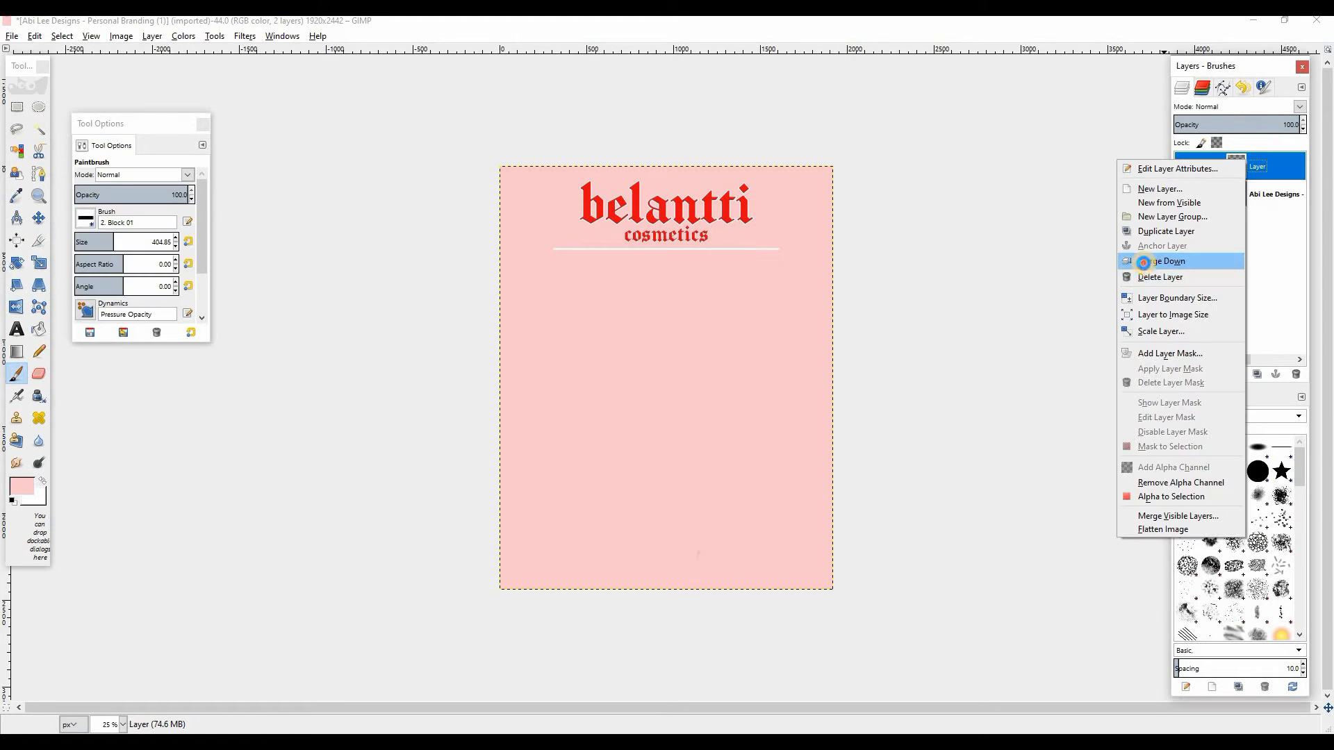
left_click(11, 36)
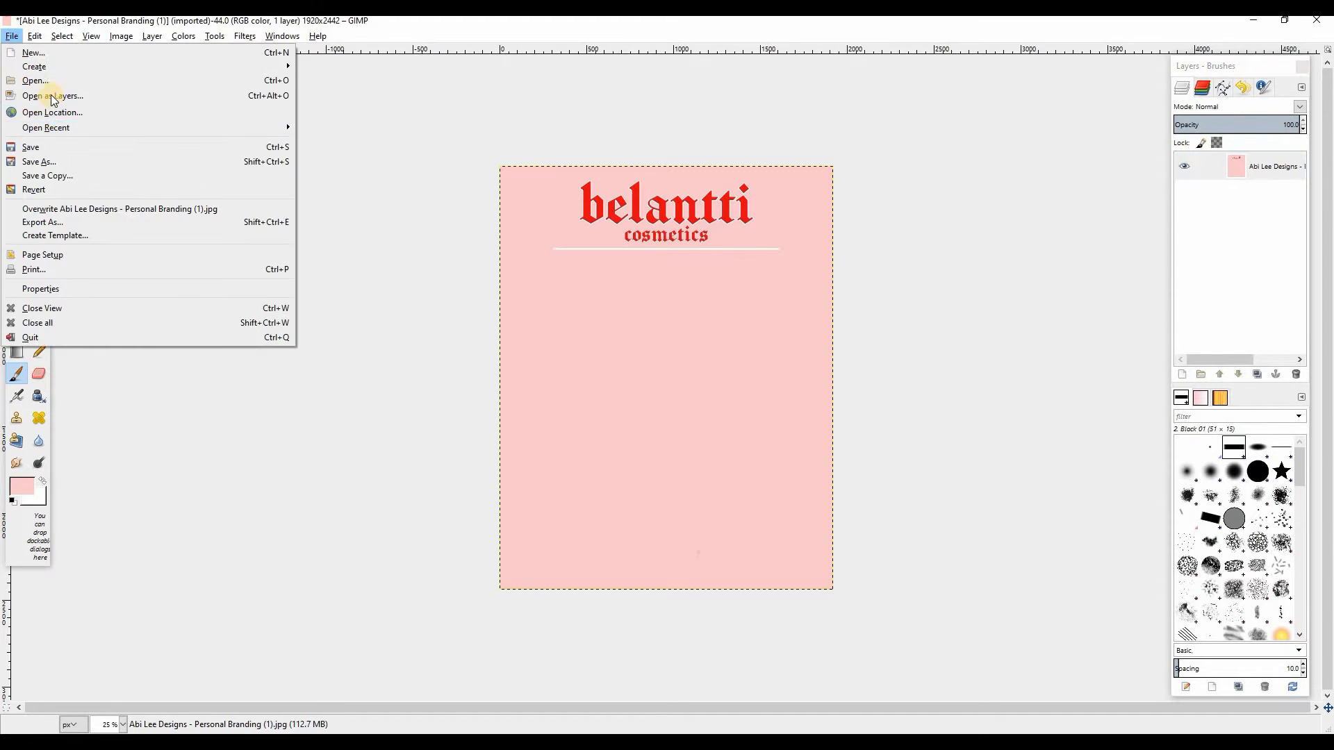
left_click(60, 92)
left_click(419, 204)
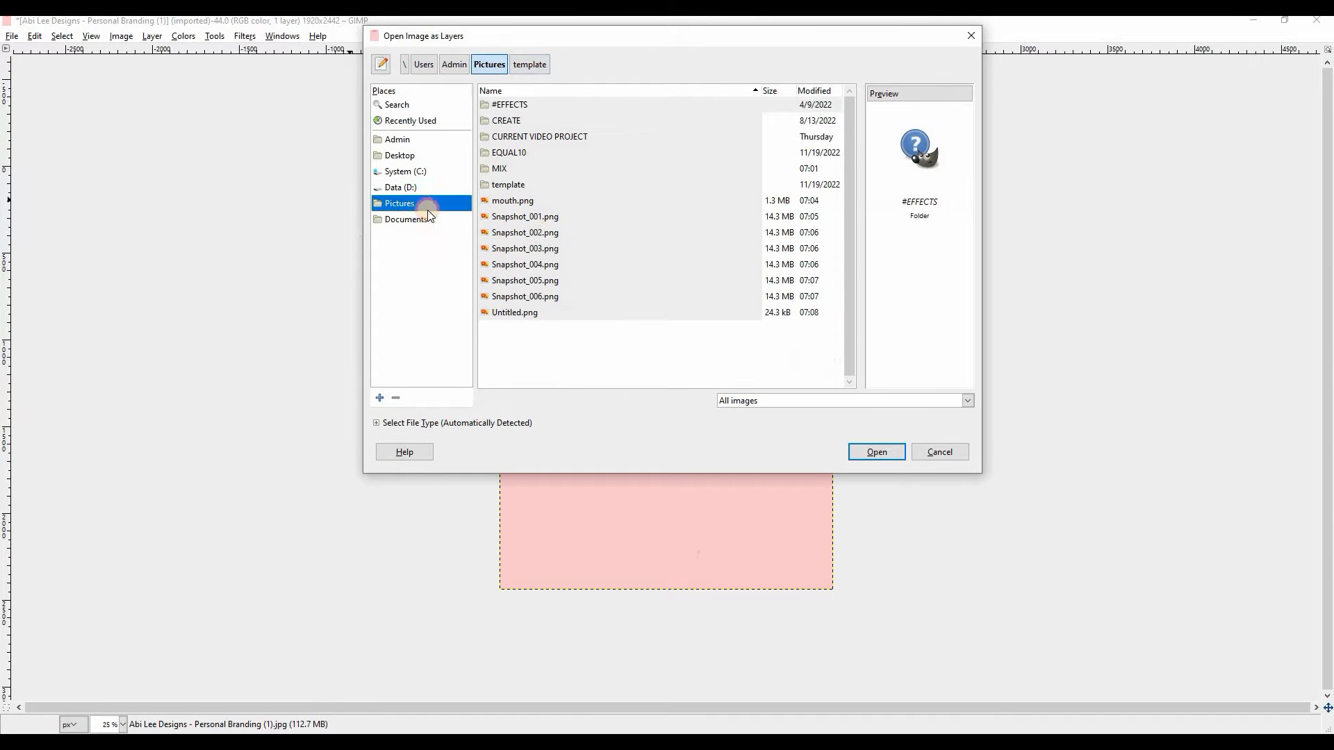
left_click(558, 216)
left_click(557, 291, "shift")
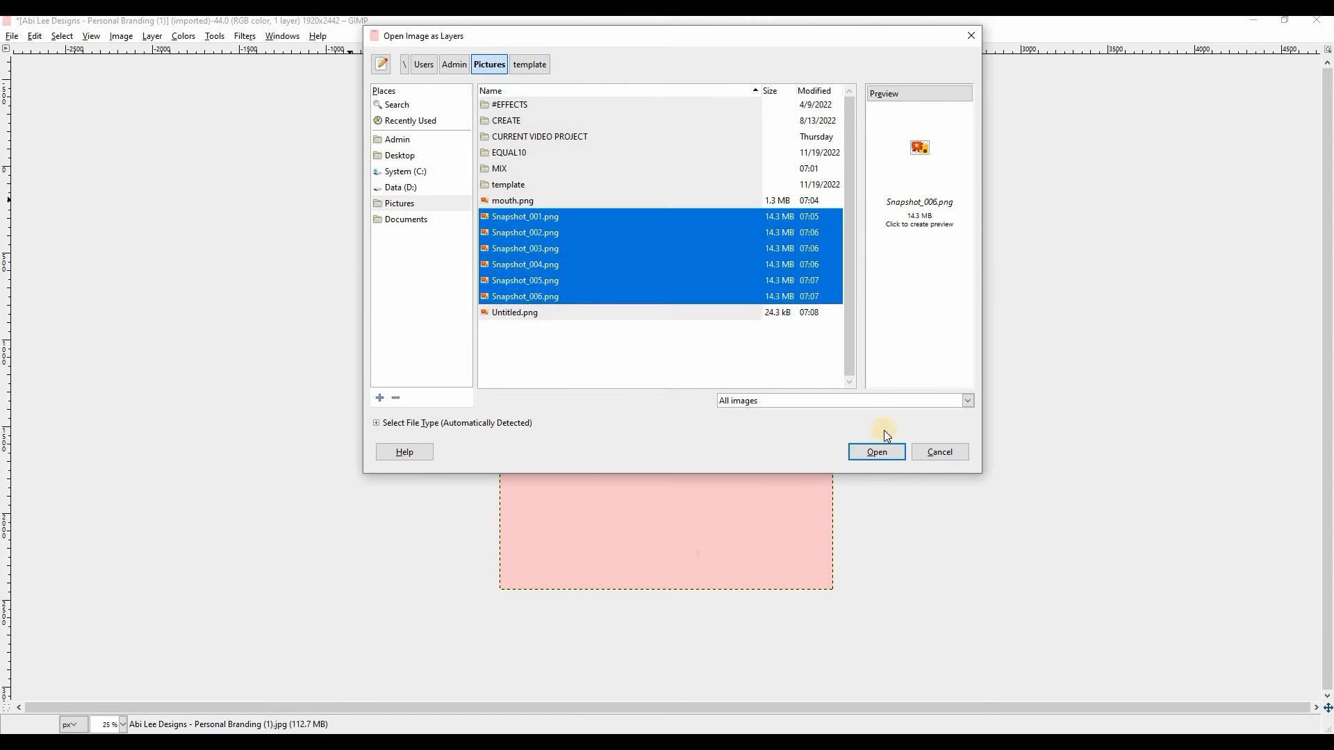
left_click(554, 219)
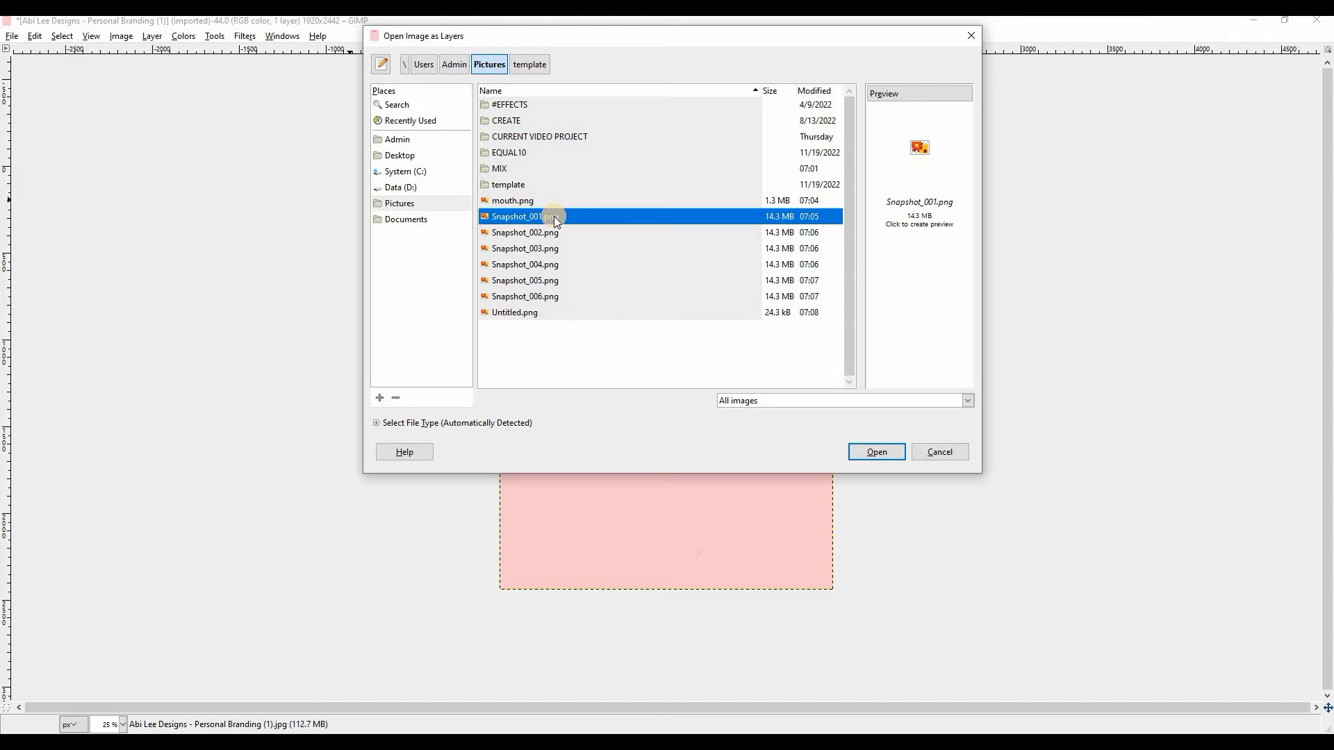
left_click(540, 296, "shift")
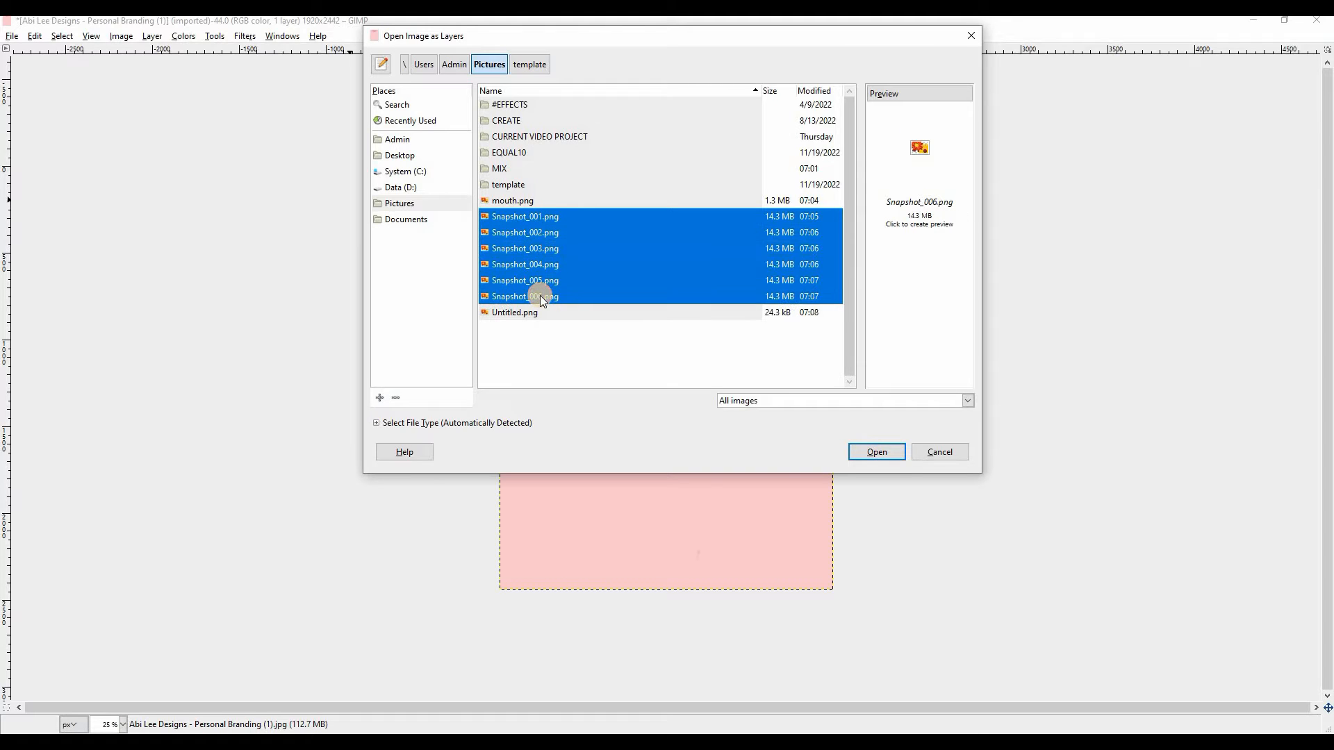
left_click(875, 451)
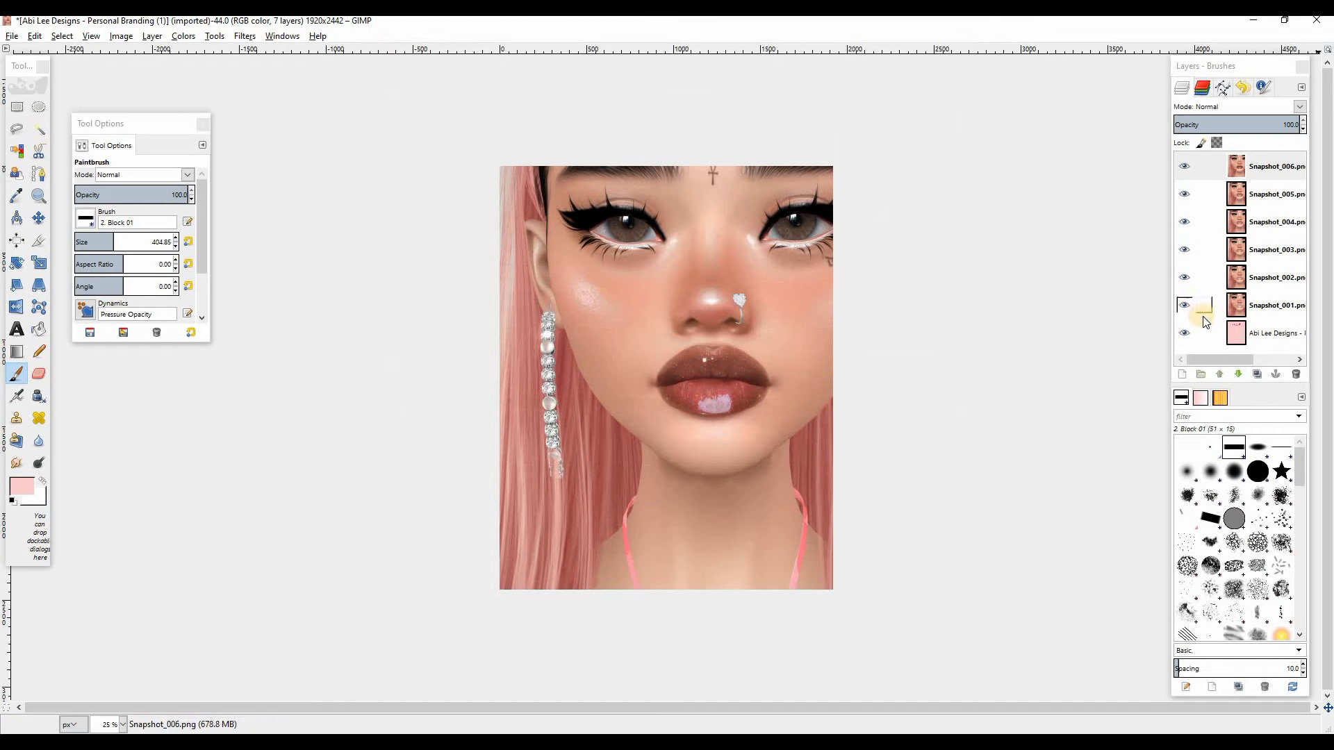
Link the six snapshot layers, scale them together to 4916 x 2604 px and position the face over the canvas.
left_click(1202, 305)
left_click(1185, 305)
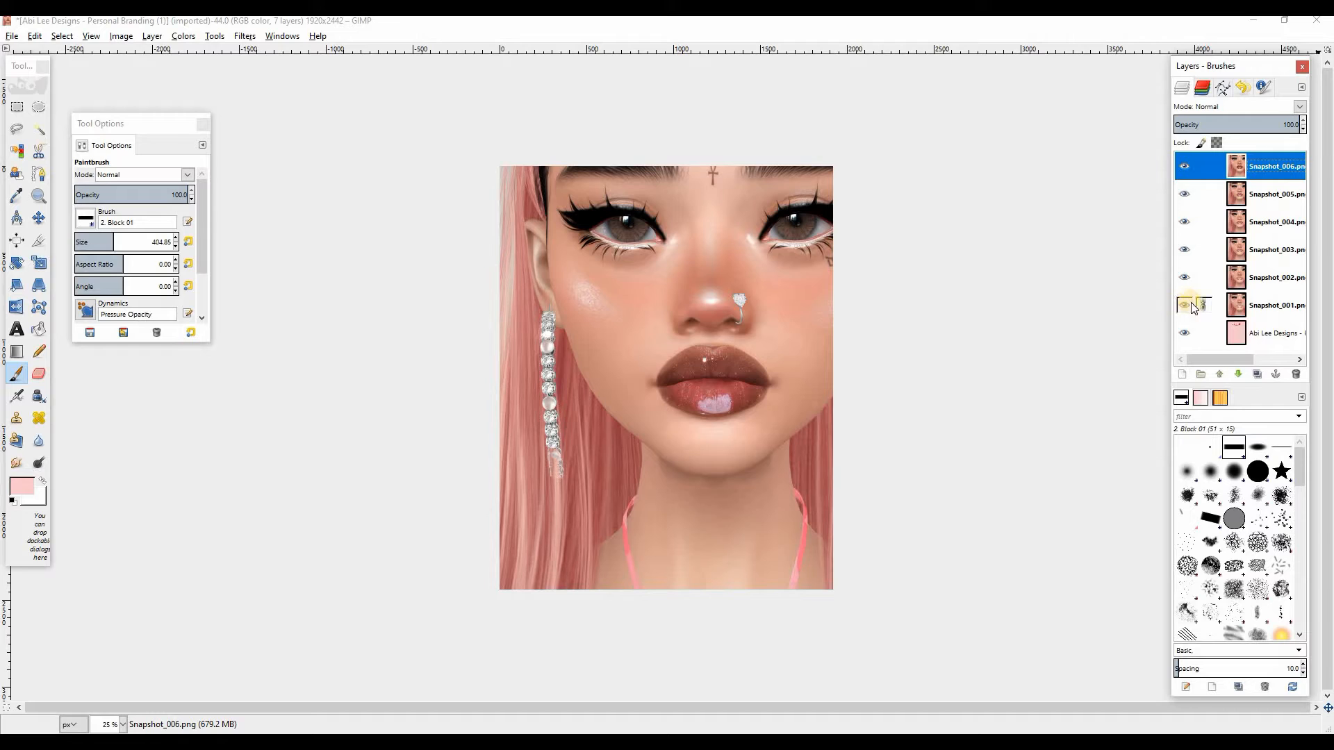
left_click(1203, 221)
left_click(1206, 201)
key("shift+s")
left_click(595, 253)
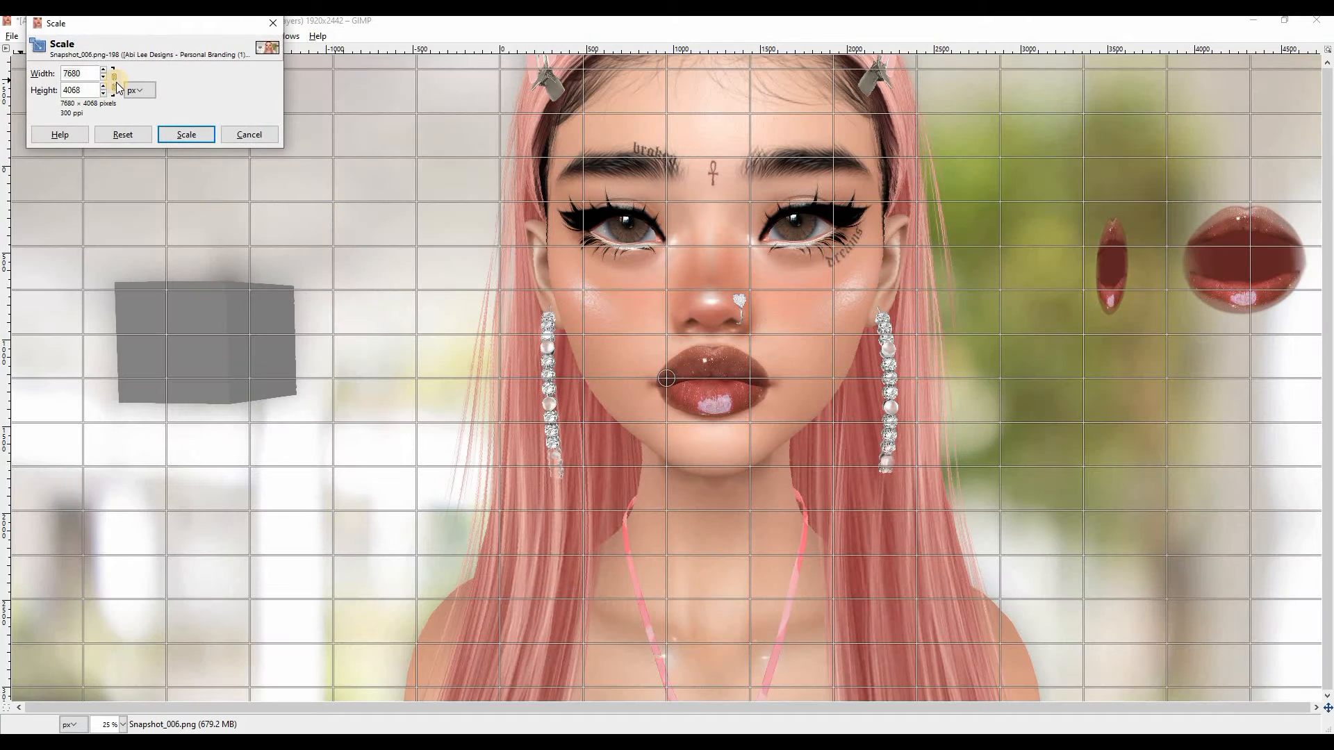
key("Tab")
mouse_move(780, 315)
left_mouse_down()
mouse_move(635, 432)
mouse_move(658, 413)
mouse_move(515, 462)
left_mouse_up()
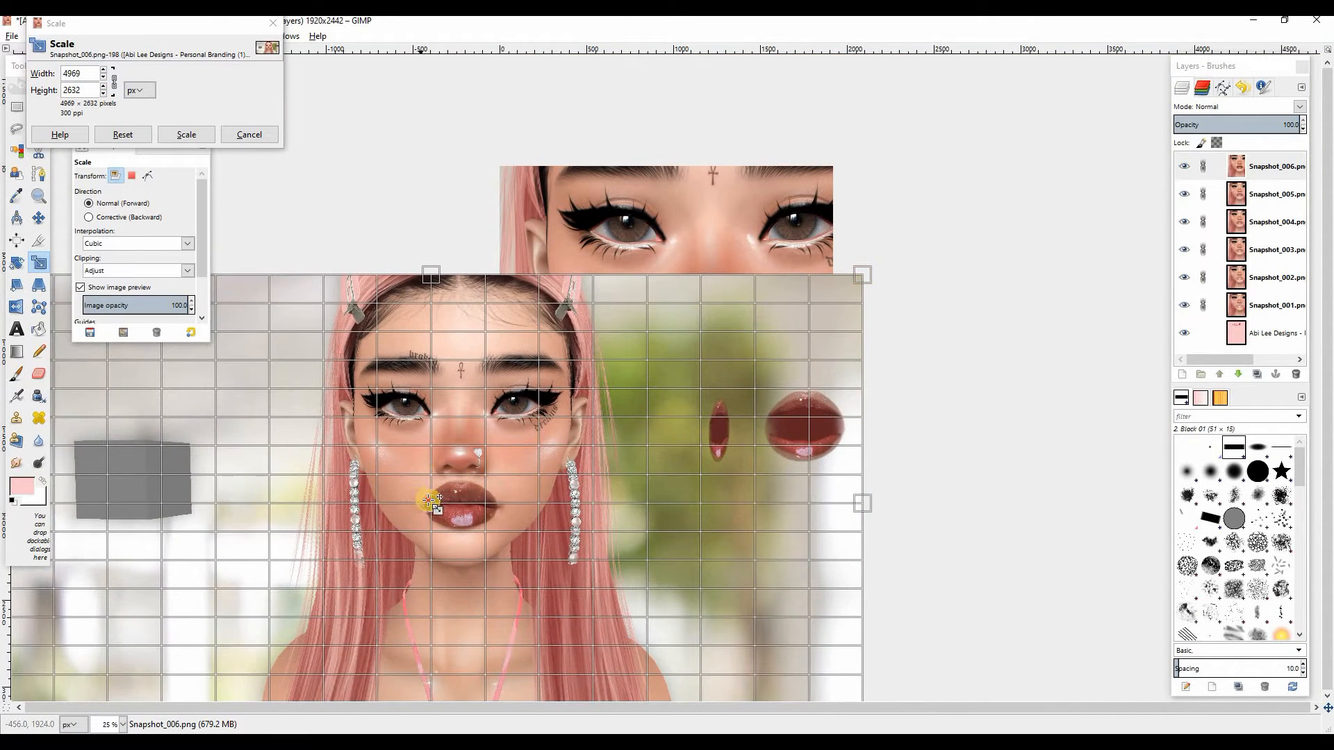
left_click_drag(430, 500, 318, 200)
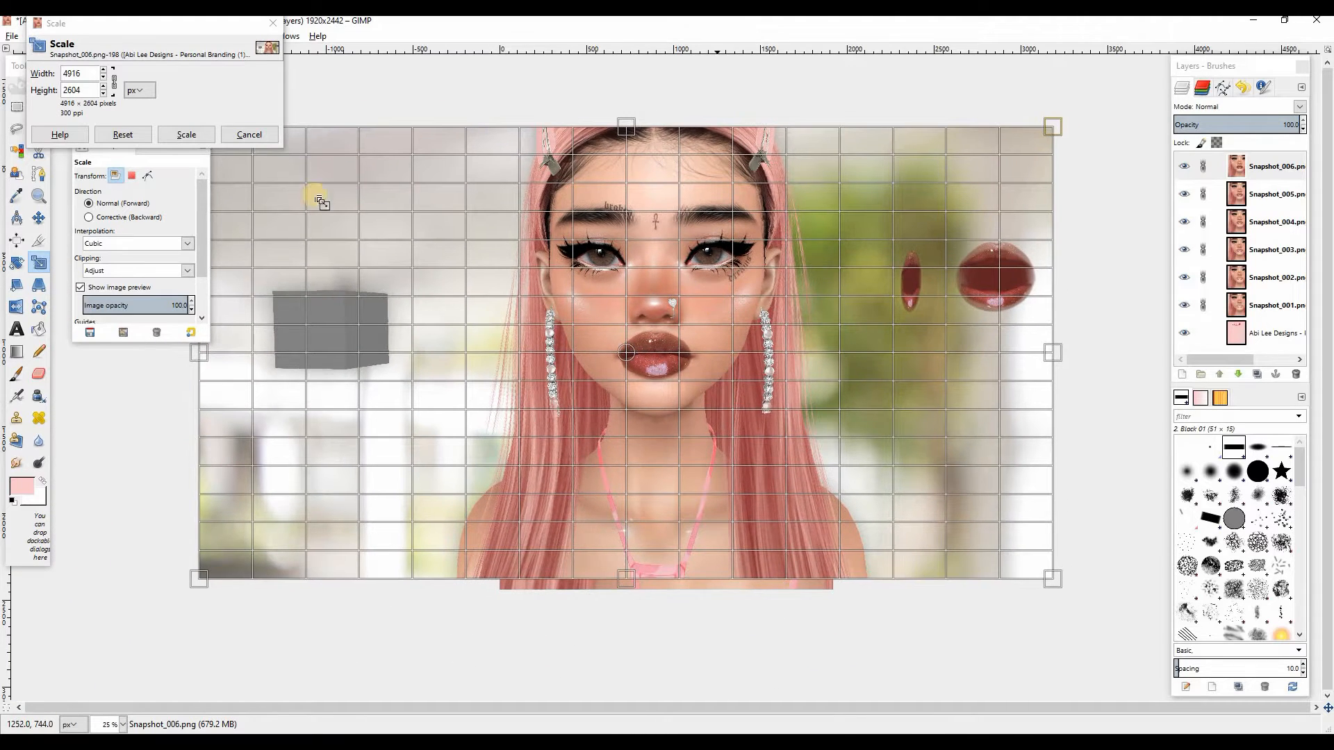
left_click(186, 135)
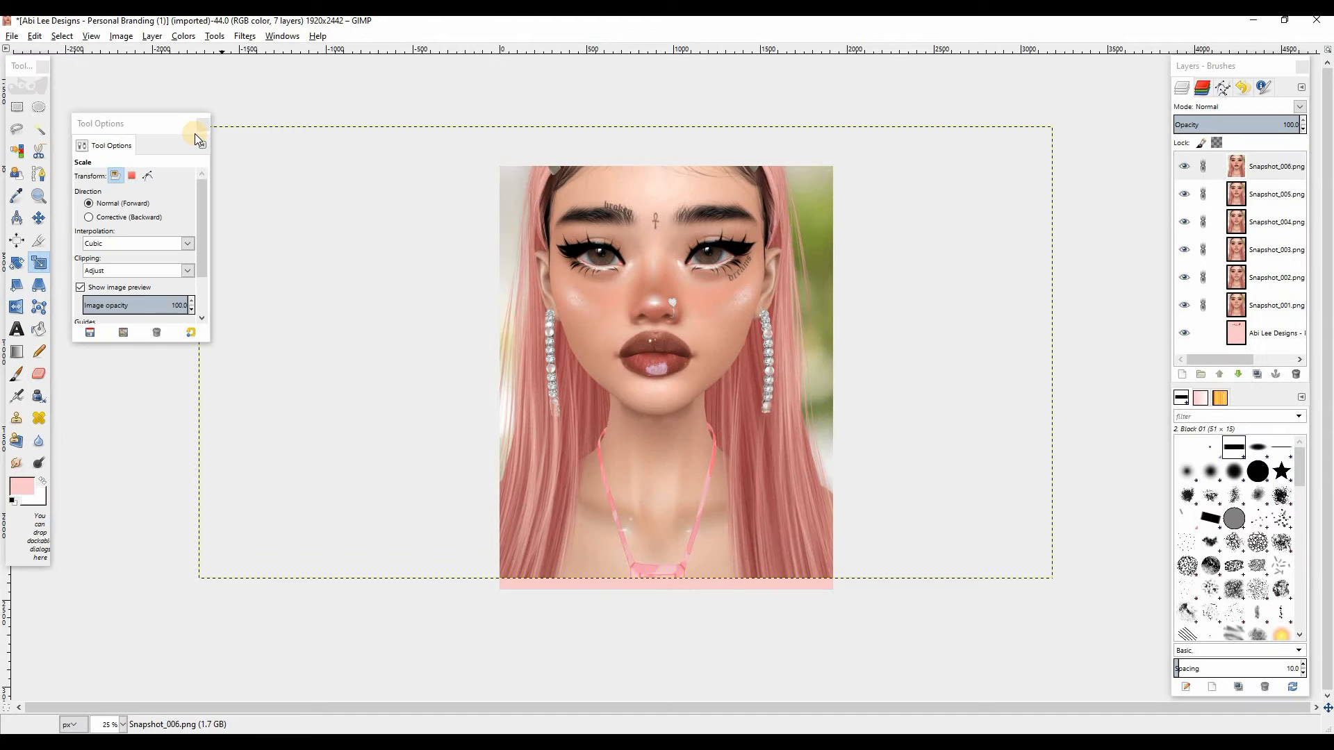
Unlink all six snapshot layers from each other.
left_click(1204, 278)
left_click(1205, 197)
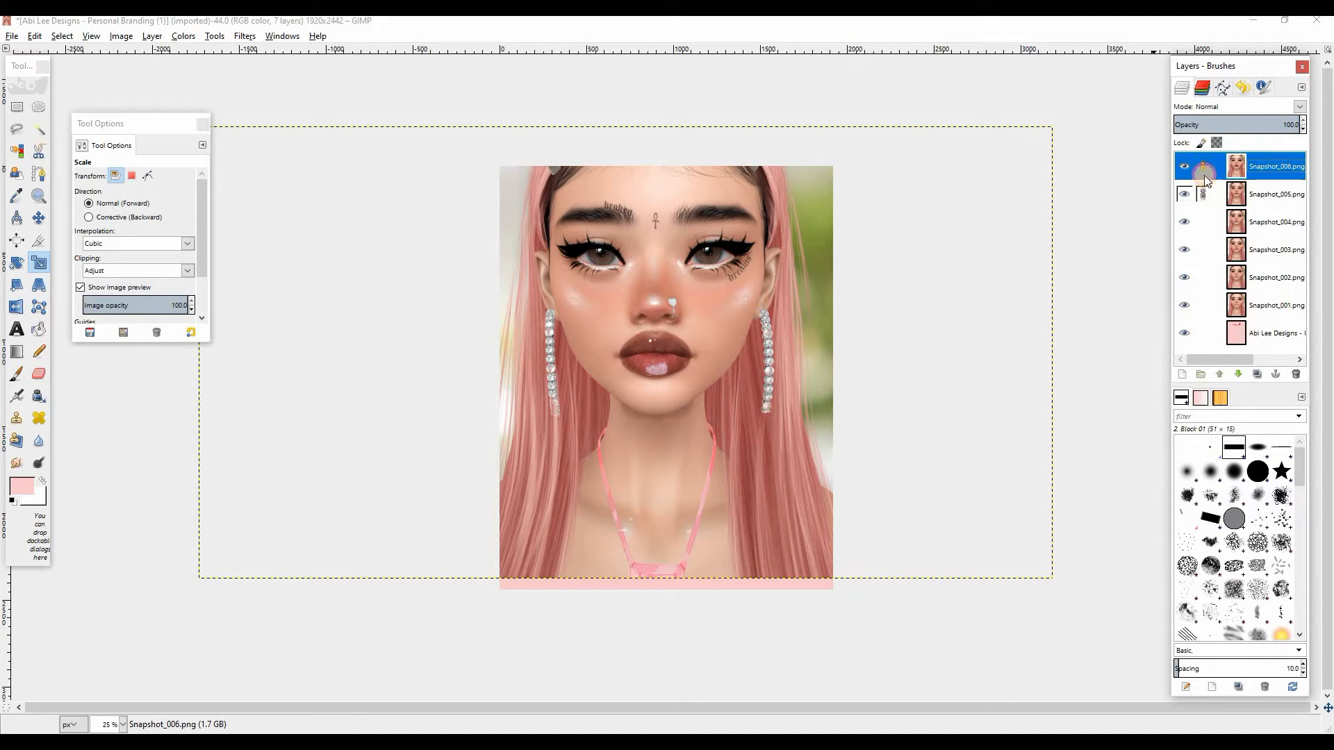
left_click(1204, 170)
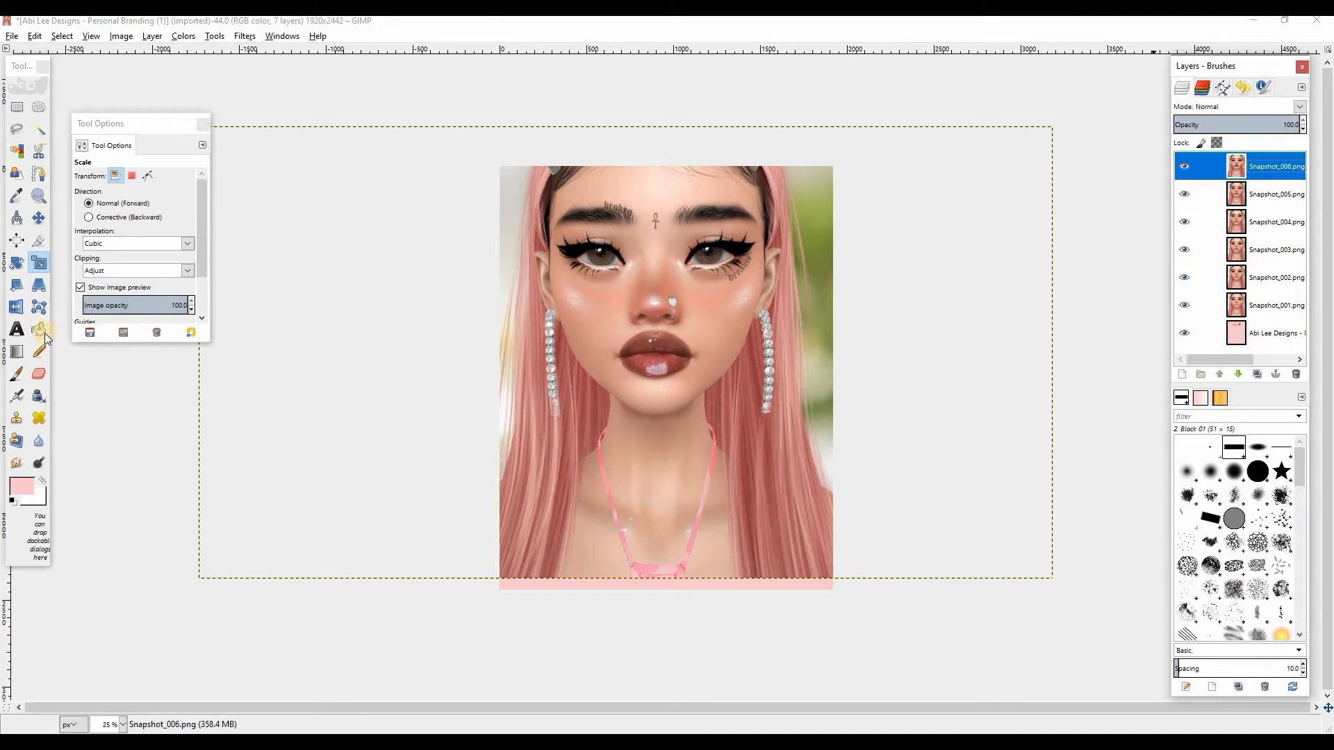
Make a rectangular selection tightly around the lips and invert it.
left_click(17, 106)
left_click_drag(608, 322, 627, 336)
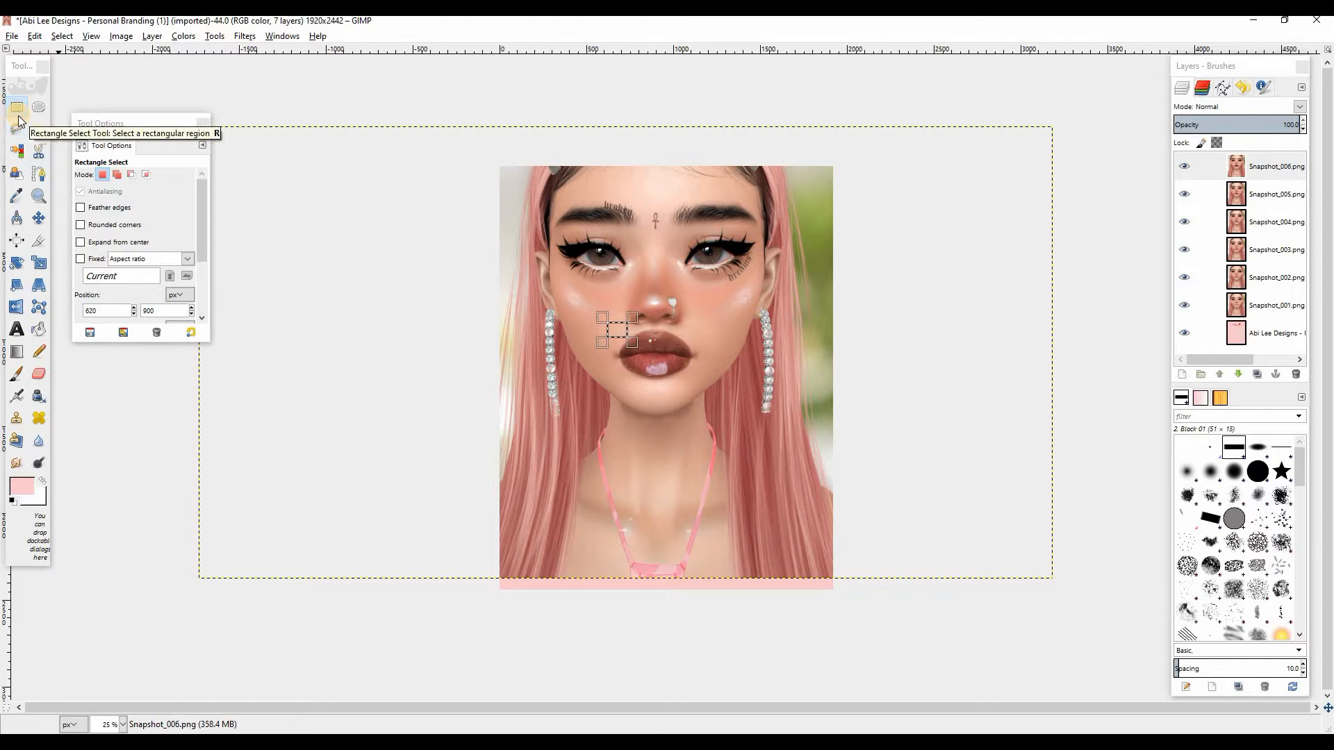
mouse_move(627, 338)
left_mouse_down()
mouse_move(697, 382)
mouse_move(662, 356)
mouse_move(627, 359)
left_mouse_up()
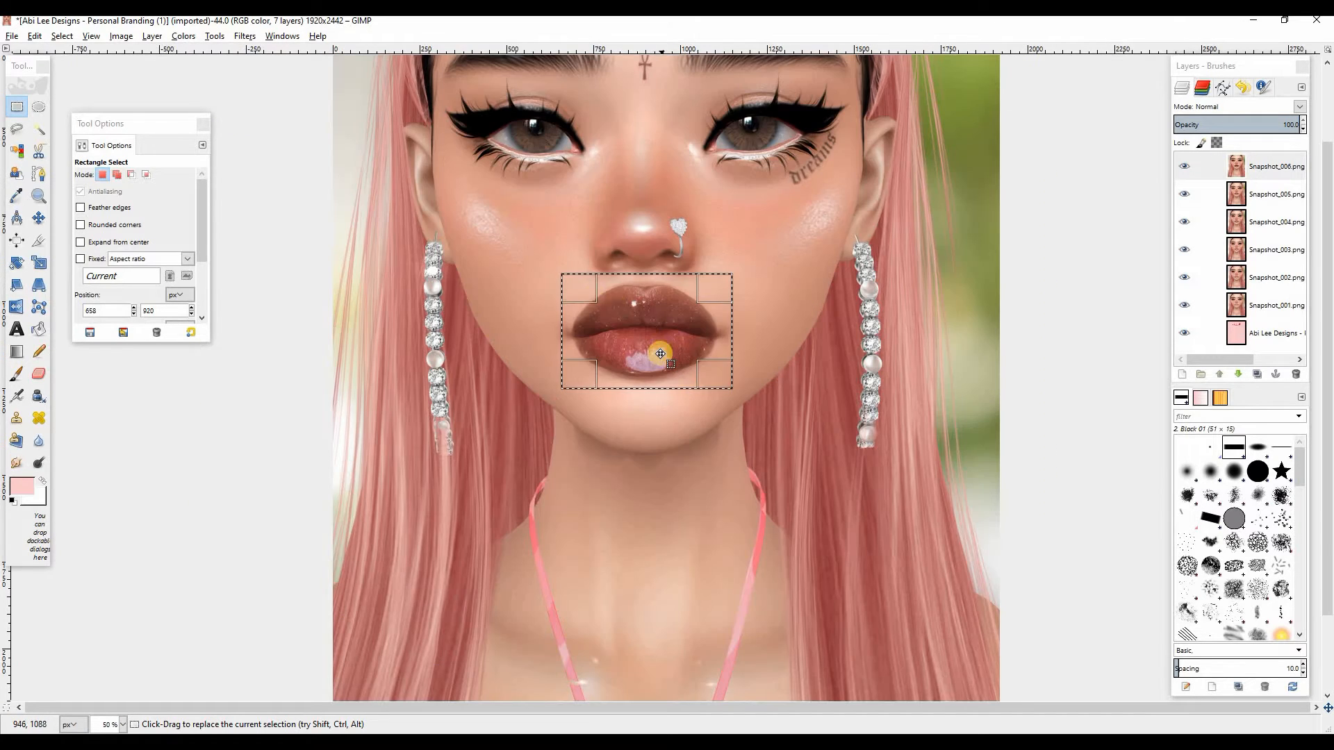
left_click(62, 36)
left_click(78, 85)
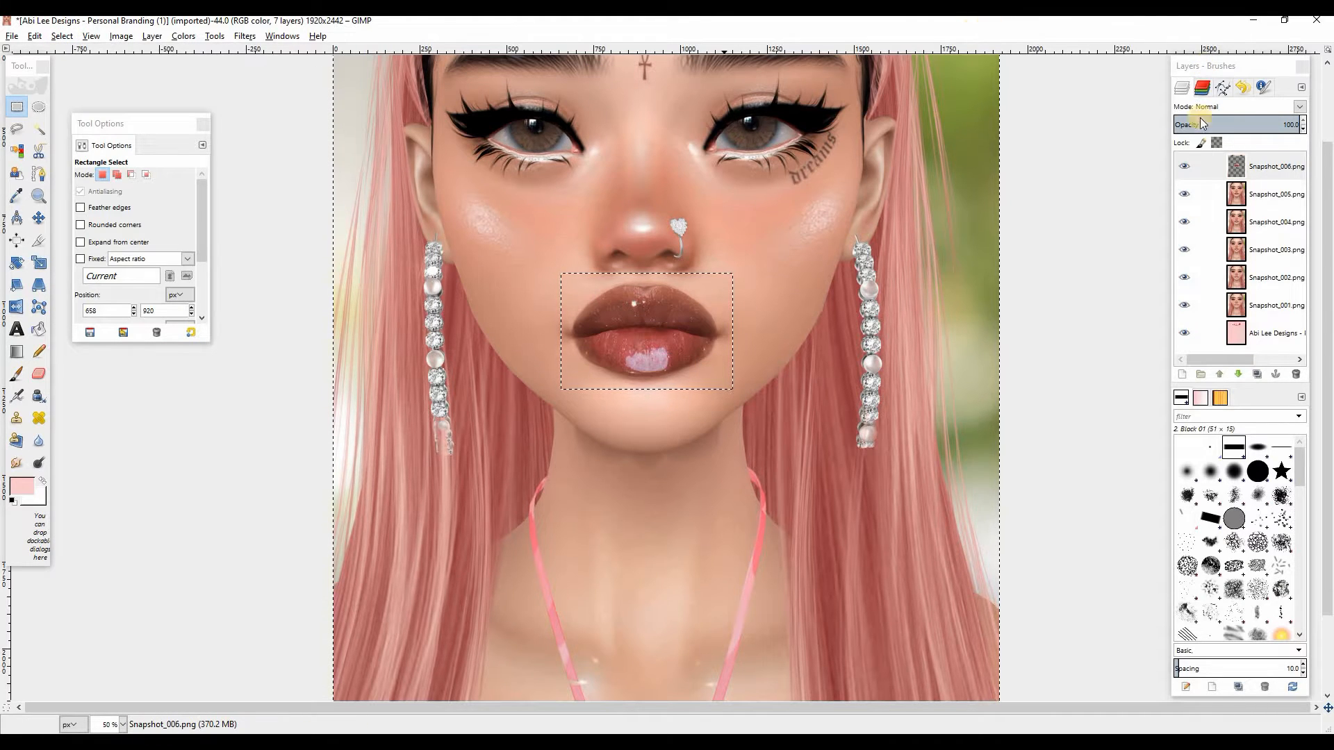
Delete everything outside the lips on all six snapshot layers, Snapshot_006.png to Snapshot_001.png, and clear the selection.
key("Delete")
left_click(1239, 198)
key("Delete")
left_click(1239, 221)
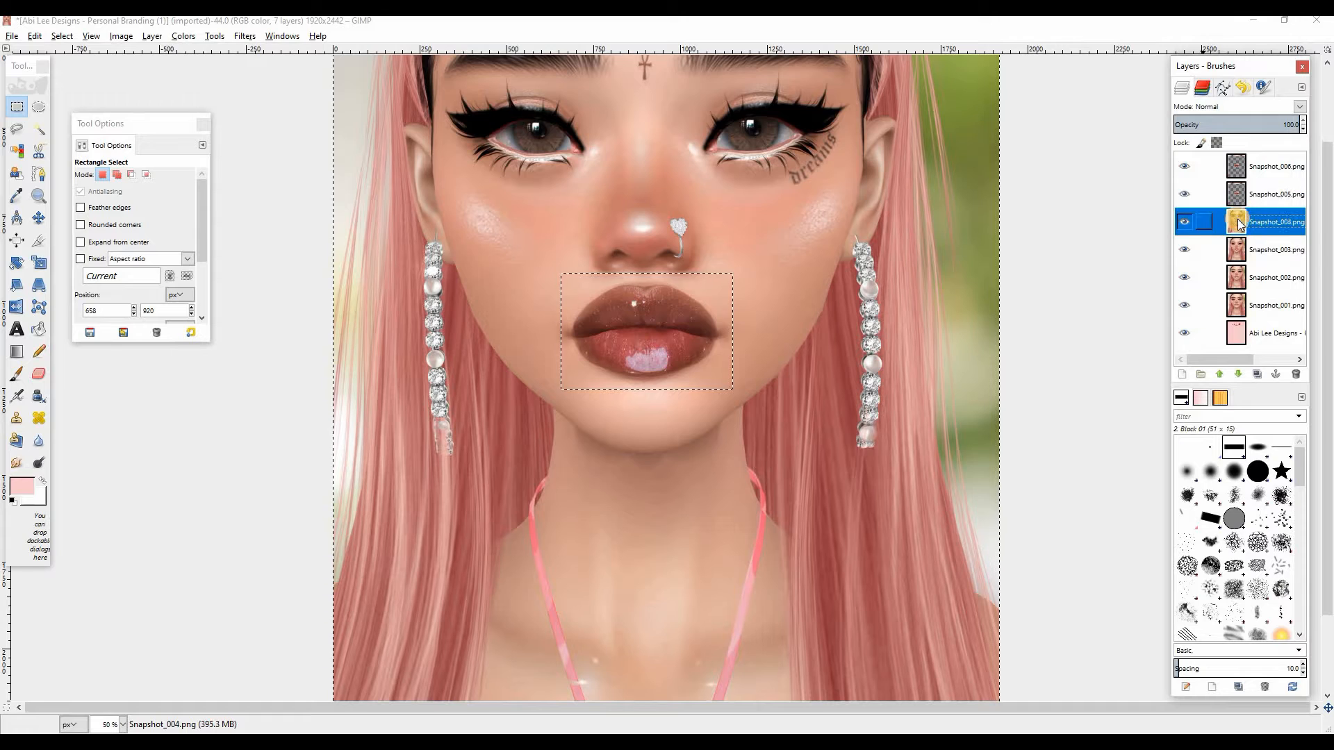
key("Delete")
left_click(1243, 253)
key("Delete")
left_click(1244, 282)
key("Delete")
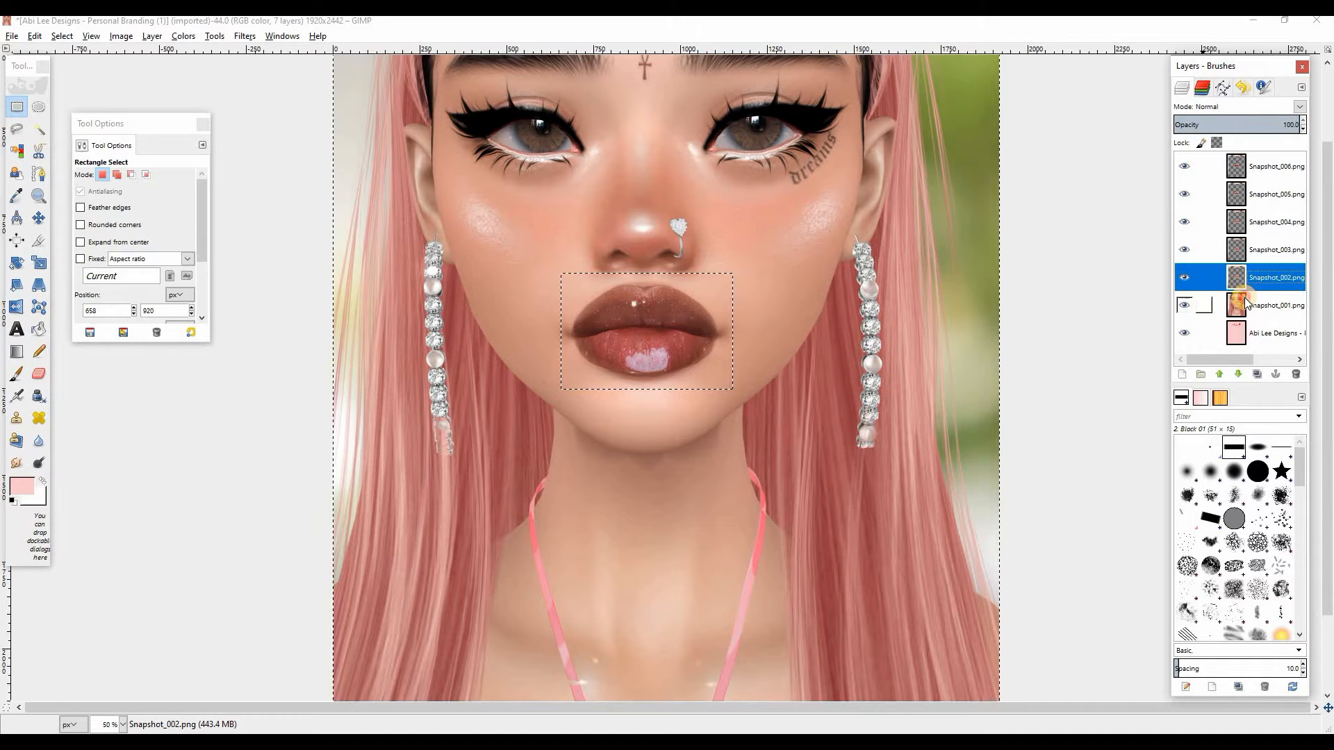
left_click(1244, 299)
key("Delete")
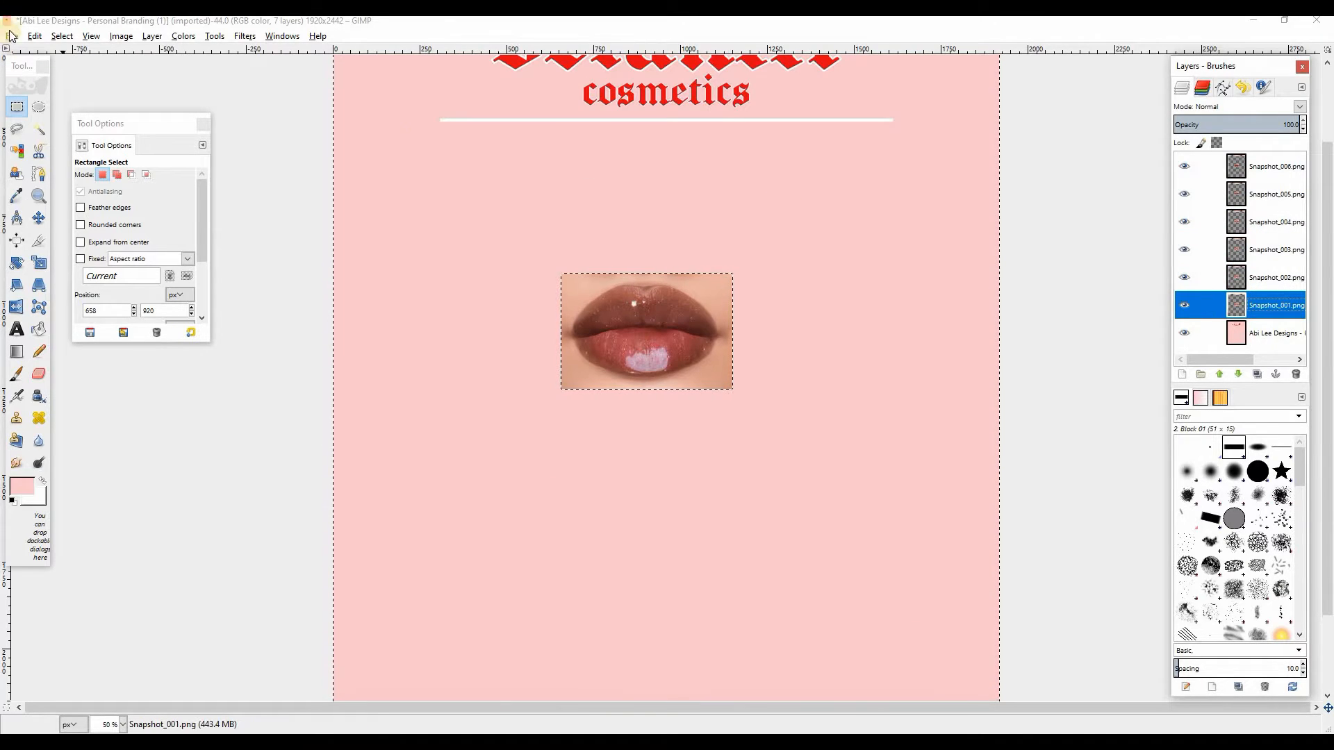
left_click(62, 36)
left_click(77, 69)
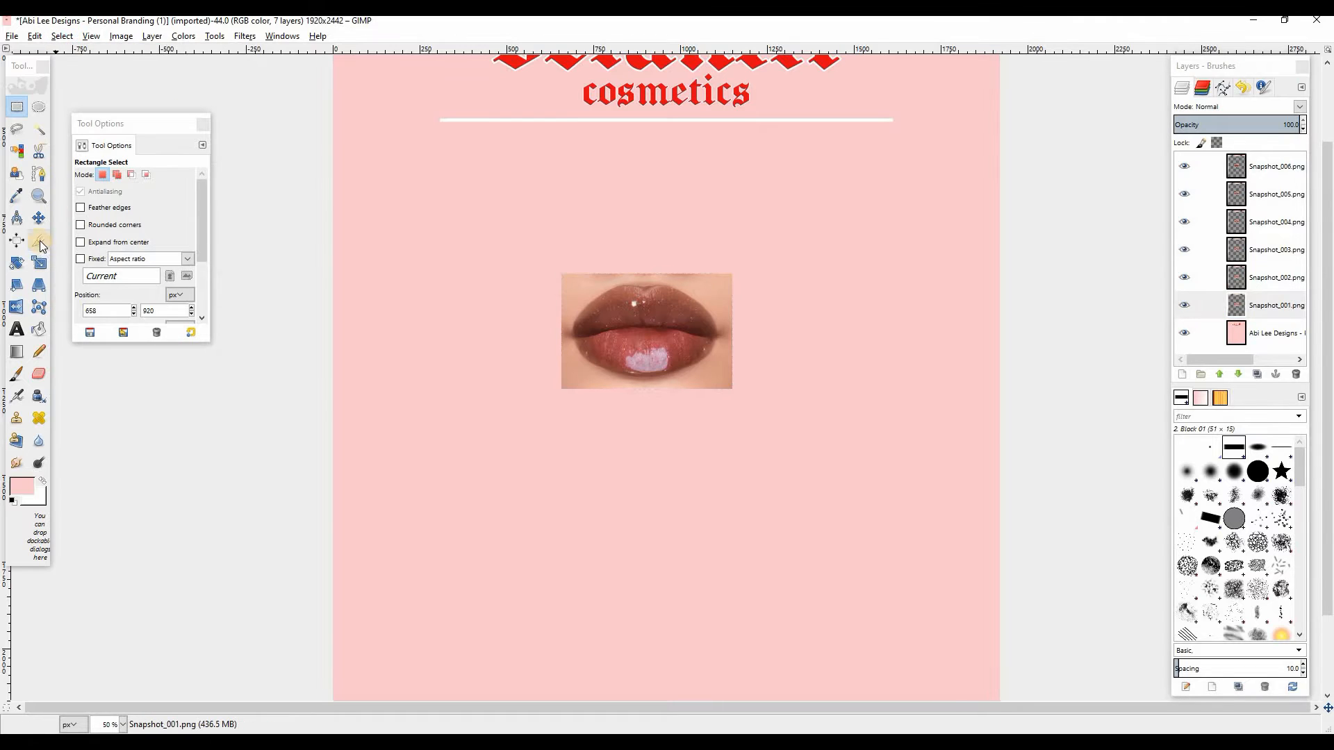
left_click(39, 217)
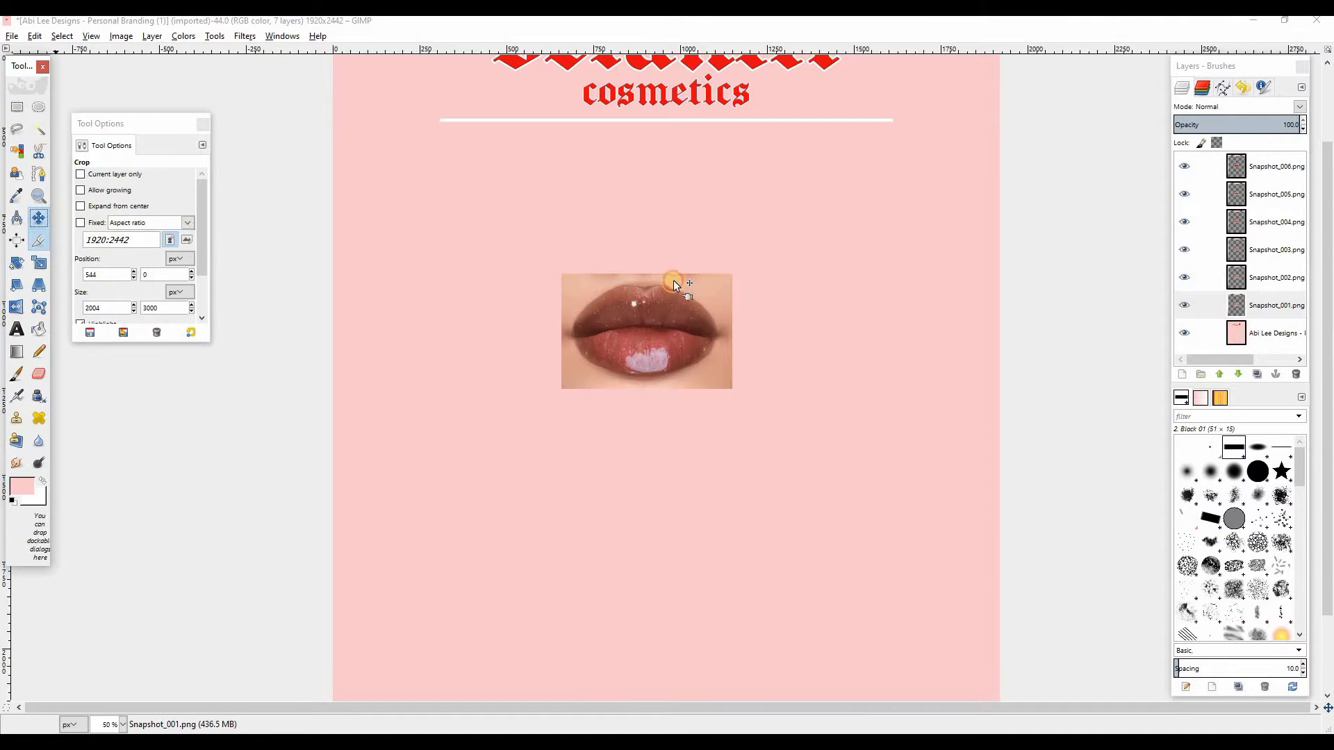
left_click_drag(678, 311, 731, 289)
key("ctrl+z")
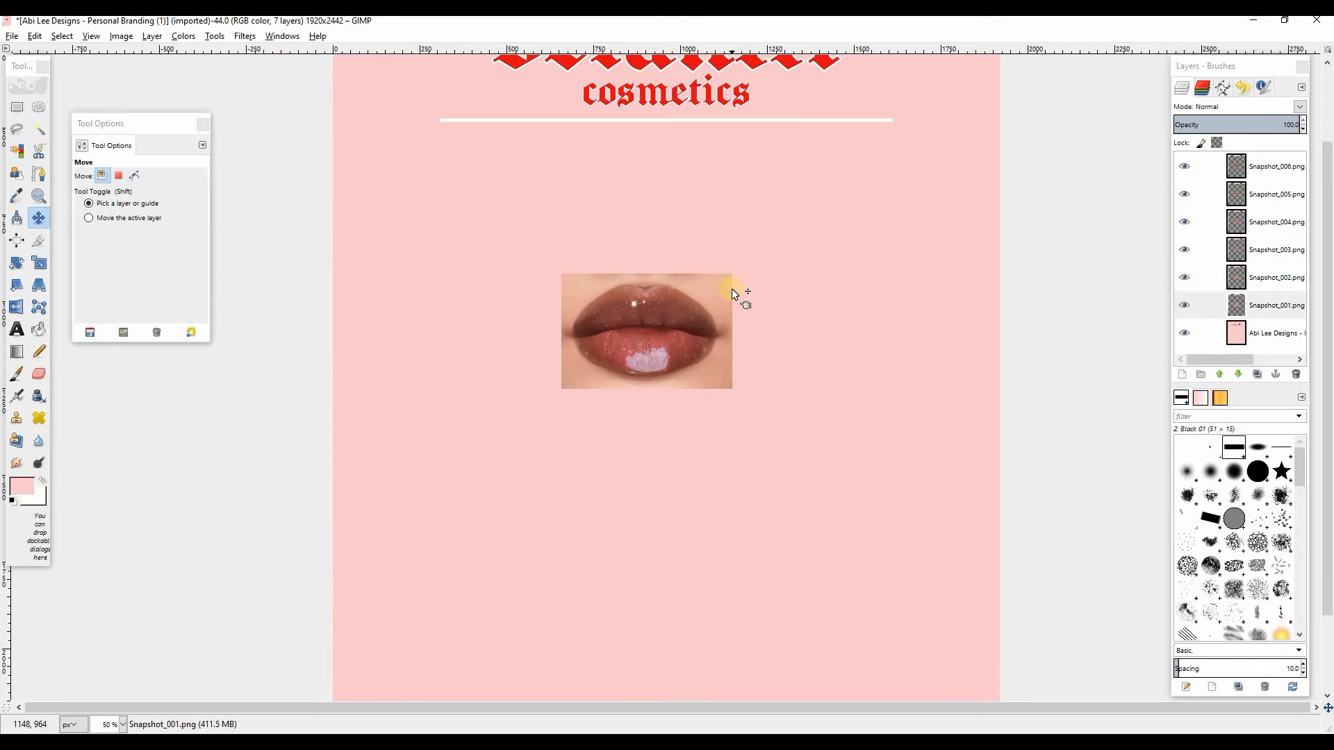
Set the Crop tool to the current layer only and crop the Snapshot_006, Snapshot_005 and Snapshot_004 layers loosely around the lips.
left_click(39, 240)
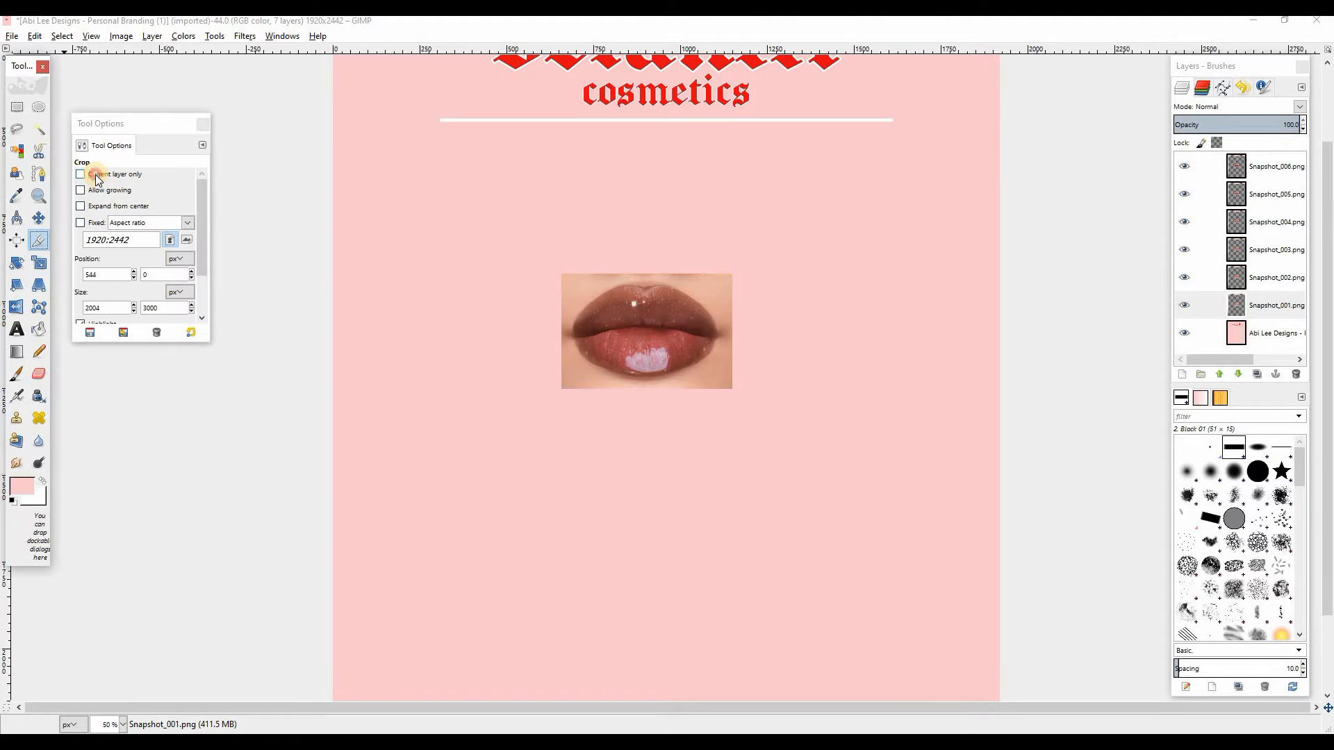
left_click(94, 174)
left_click(1243, 170)
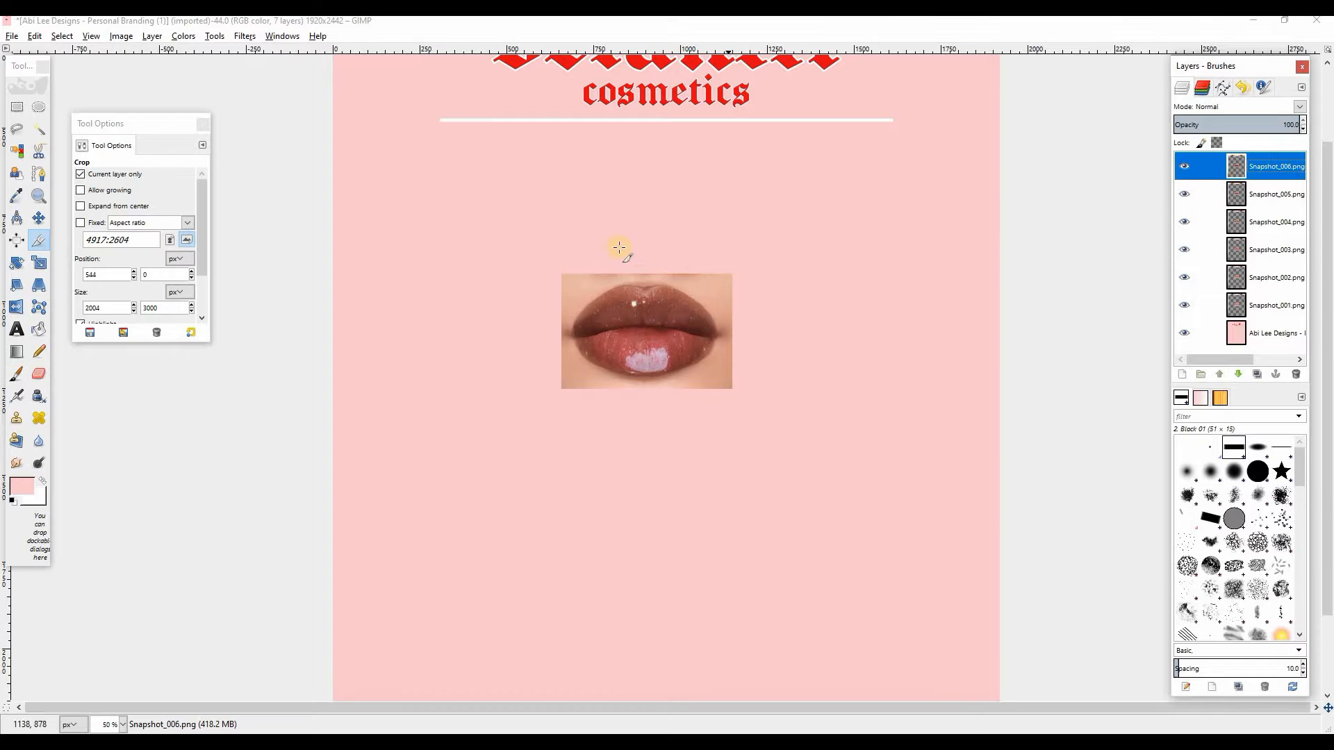
mouse_move(700, 391)
left_mouse_down()
mouse_move(787, 415)
mouse_move(526, 241)
mouse_move(759, 420)
mouse_move(769, 413)
left_mouse_up()
left_click(698, 336)
left_click(1265, 186)
left_click(703, 366)
left_click(1233, 222)
left_click(659, 337)
Crop the Snapshot_003, Snapshot_002 and Snapshot_001 layers to about 936 x 648, 846 x 602 and 664 x 522 px around the lips.
left_click(1238, 248)
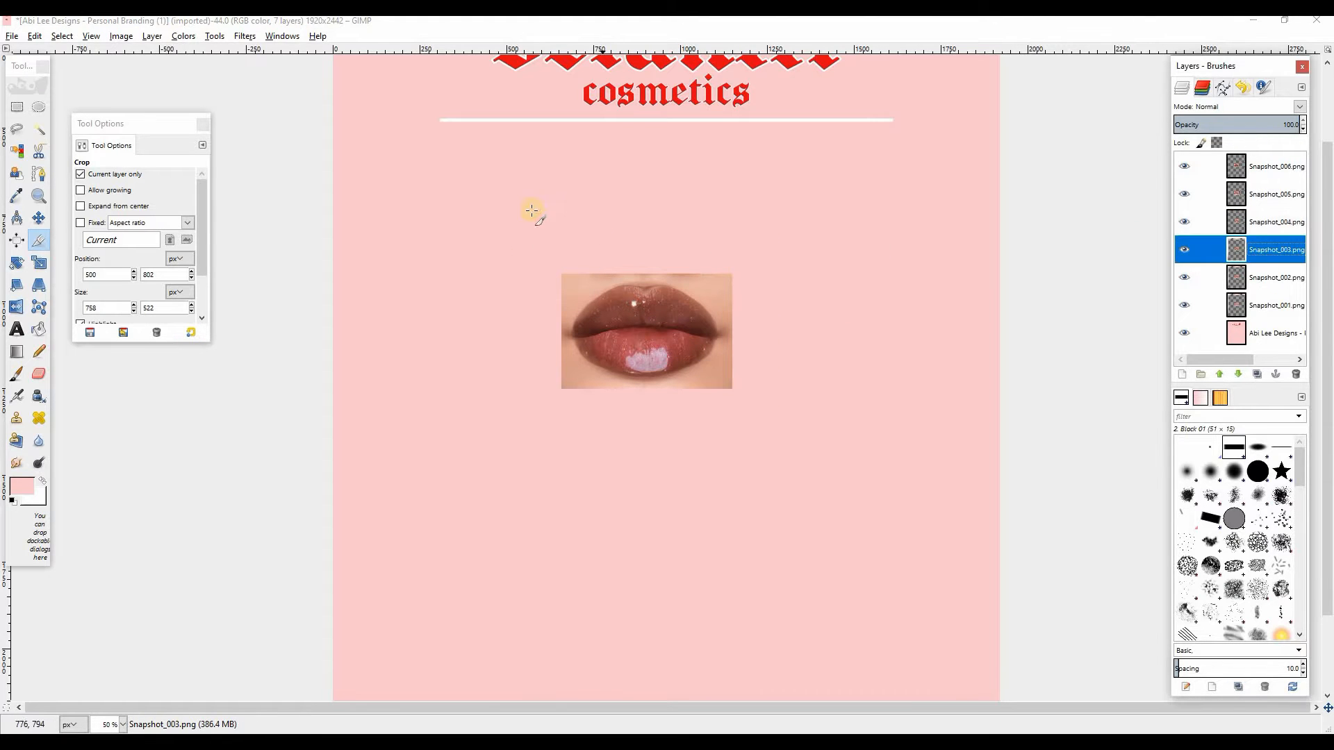
left_click_drag(521, 220, 844, 440)
left_click(668, 329)
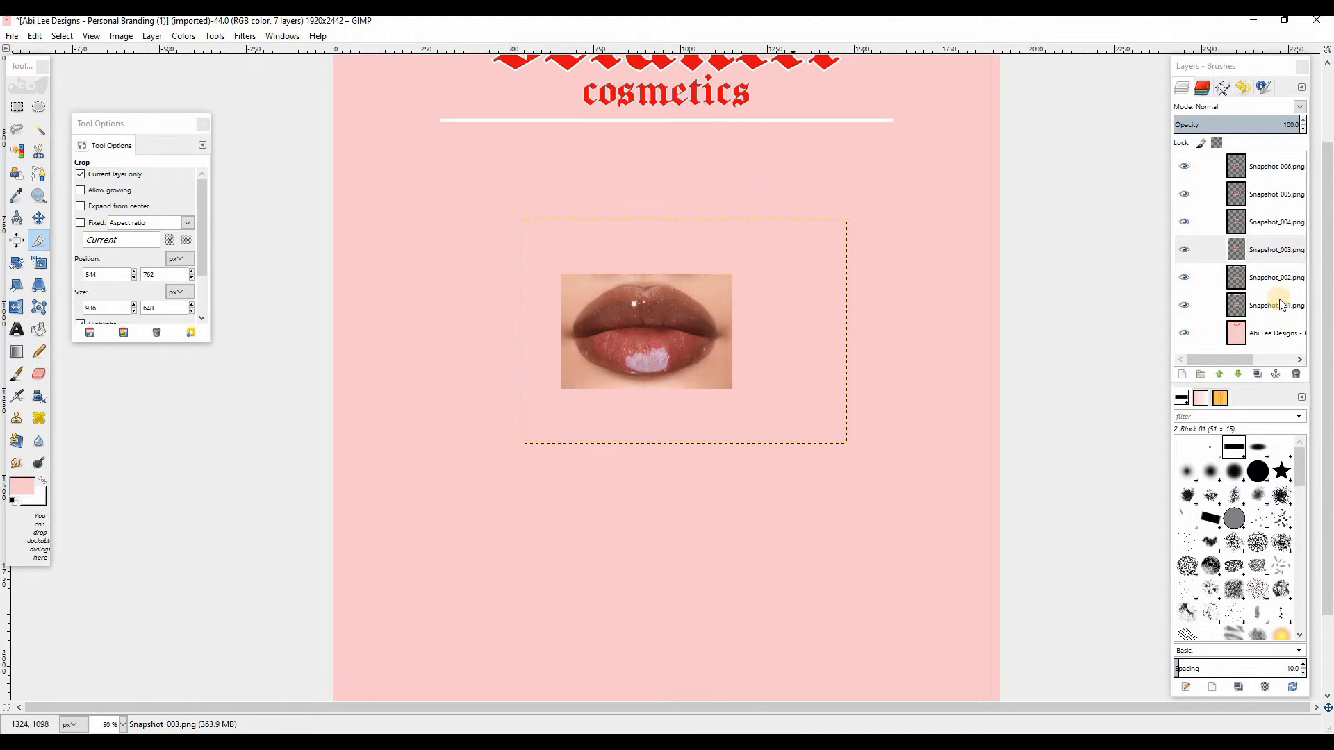
left_click(1251, 277)
left_click_drag(497, 232, 789, 440)
left_click(681, 338)
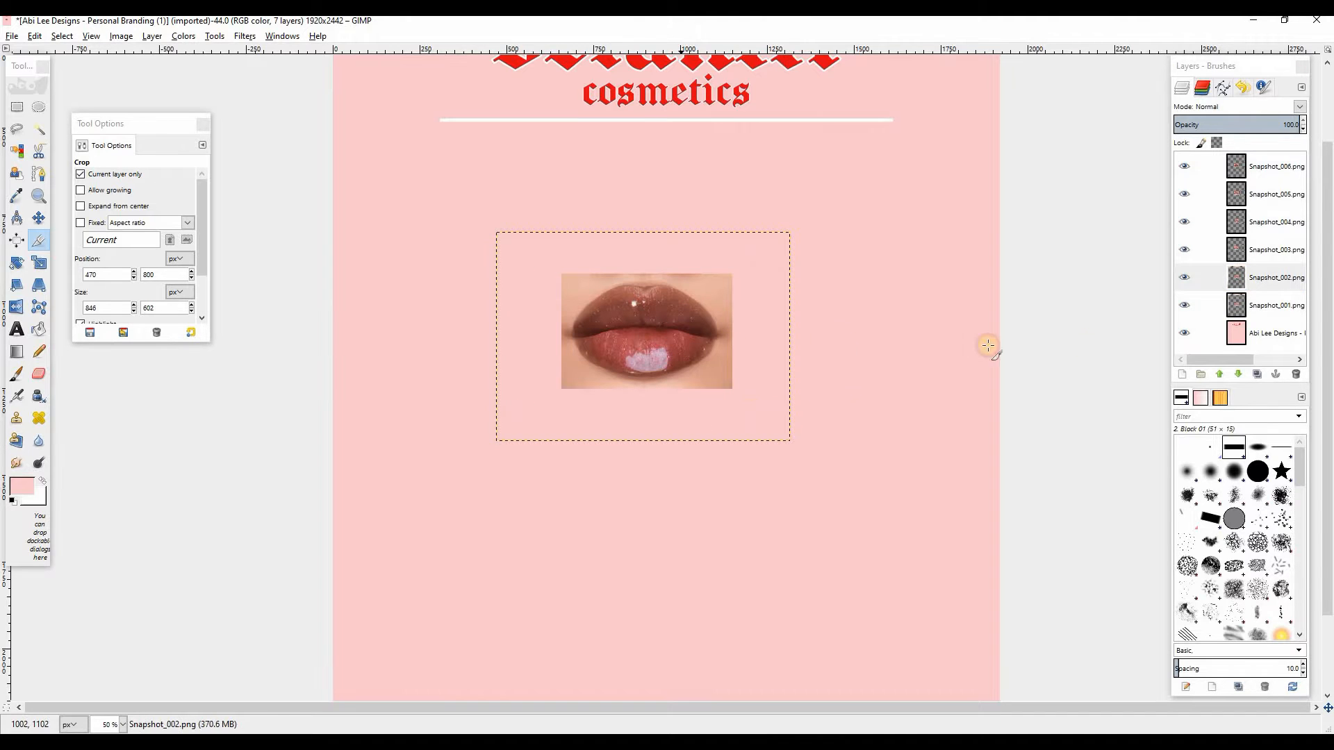
left_click(1237, 316)
left_click_drag(515, 248, 744, 427)
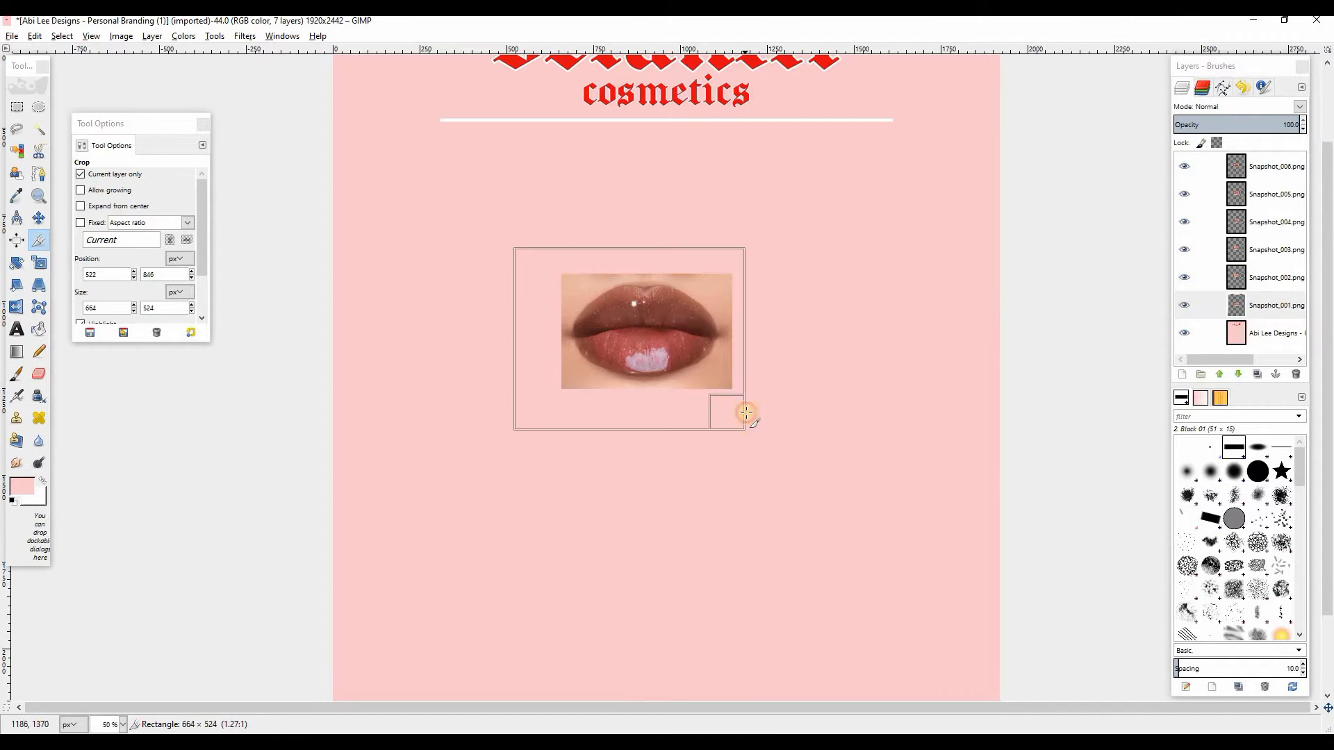
left_click(678, 336)
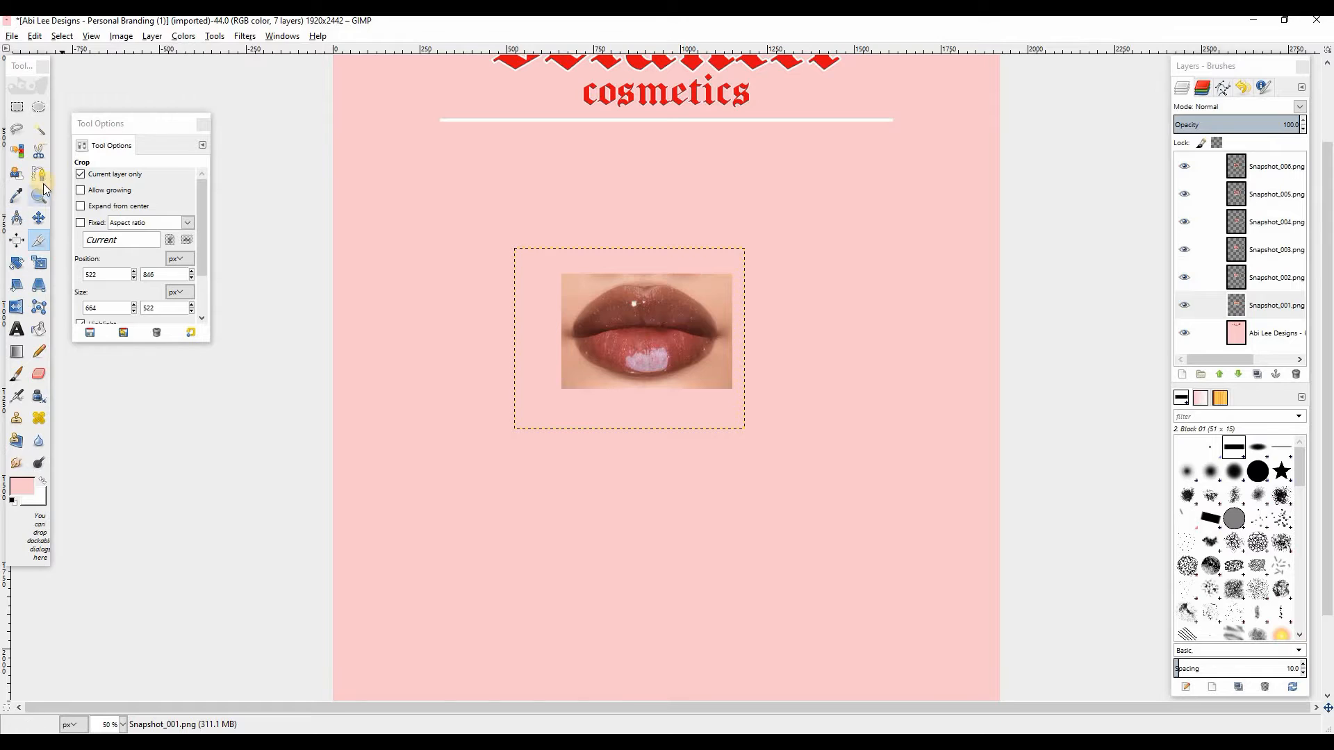
Spread the six stacked lip crops apart below the header and set the two darkest shades near the bottom of the template.
left_click(39, 219)
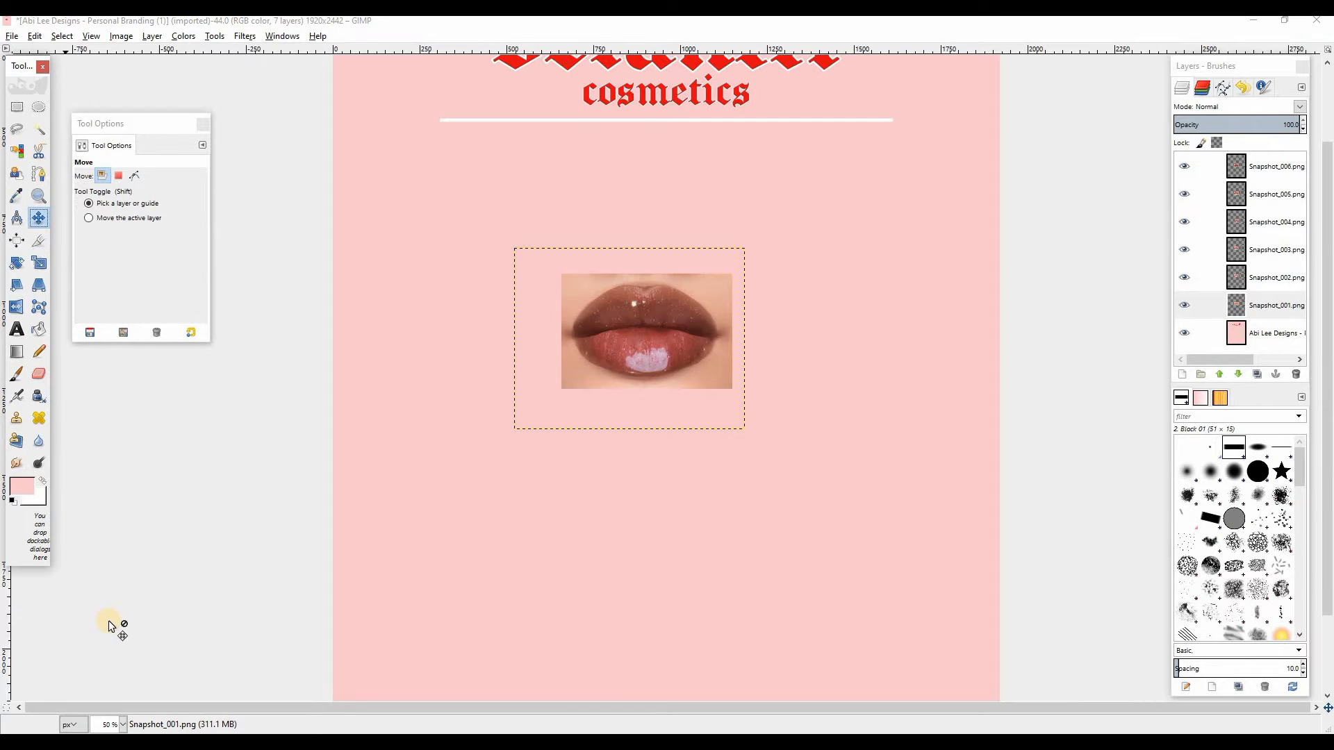
left_click(125, 725)
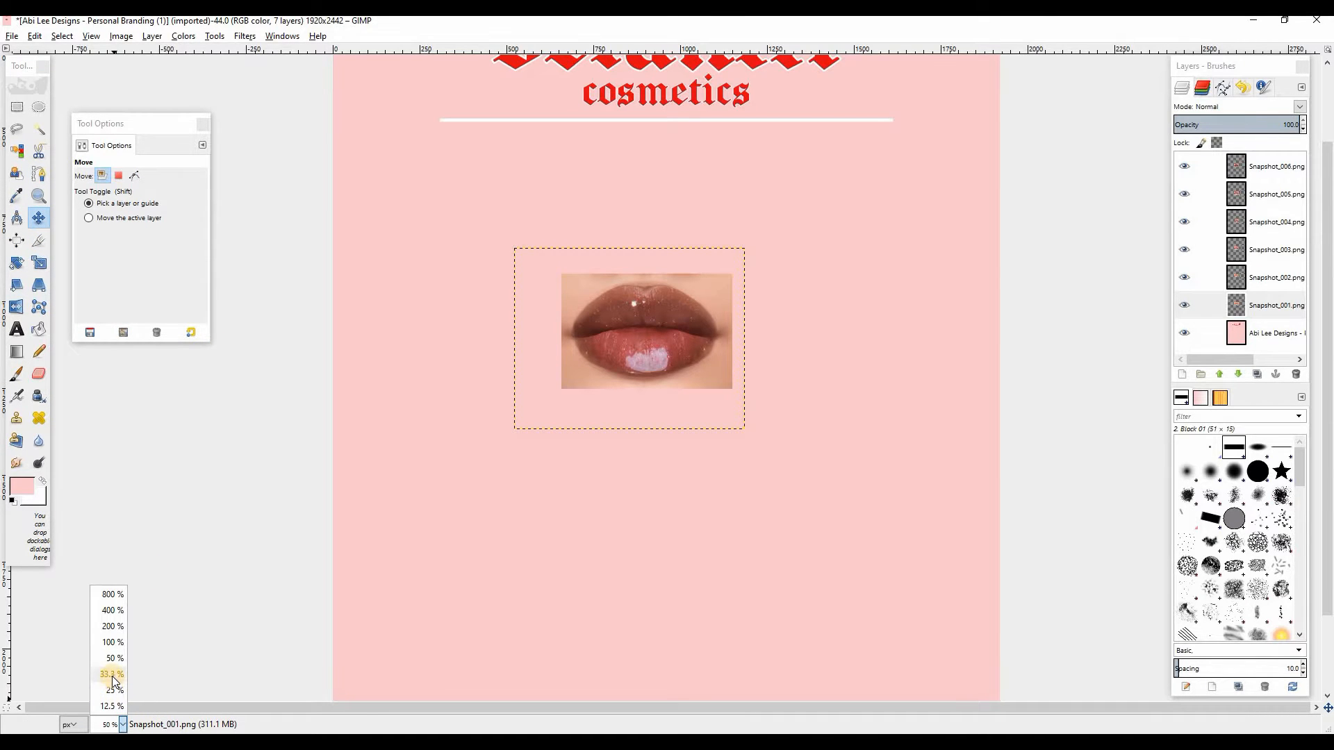
left_click(111, 677)
left_click_drag(631, 311, 547, 235)
left_click_drag(645, 337, 538, 367)
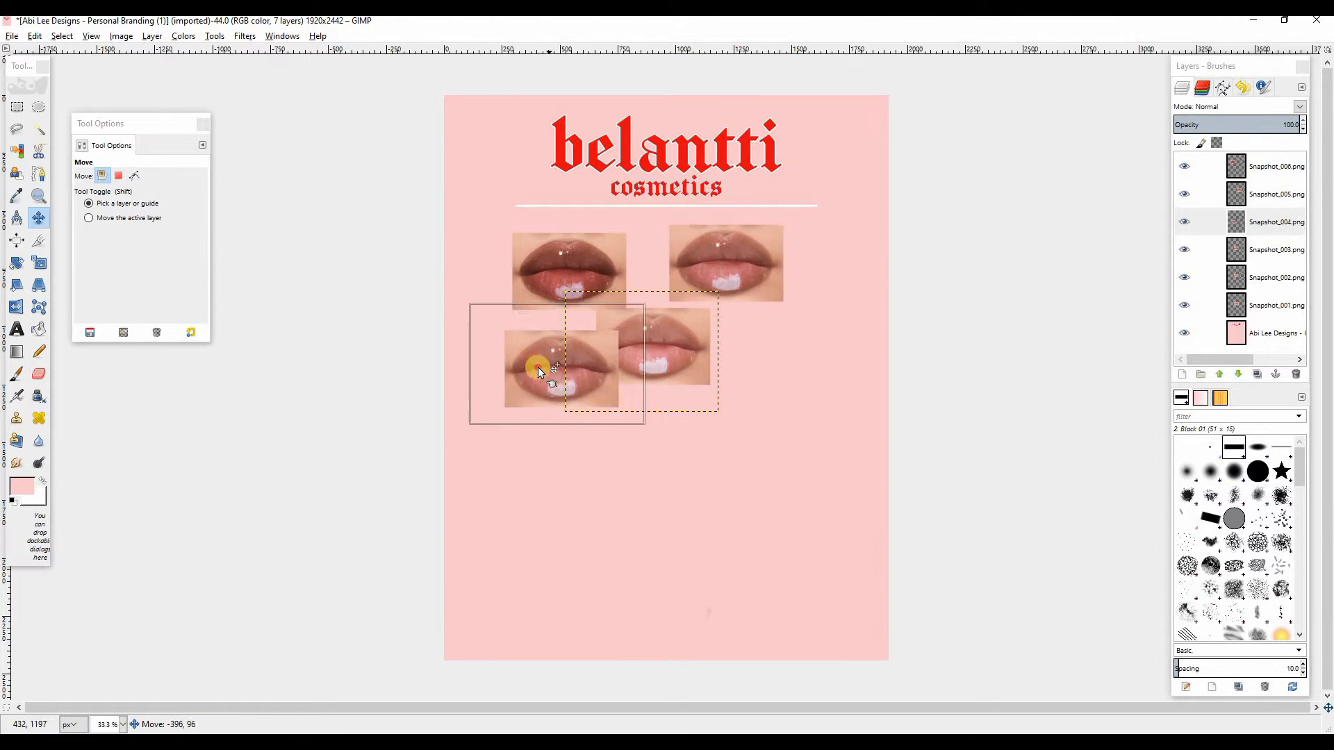
left_click_drag(653, 360, 788, 385)
left_click_drag(661, 390, 538, 522)
left_click_drag(678, 357, 723, 491)
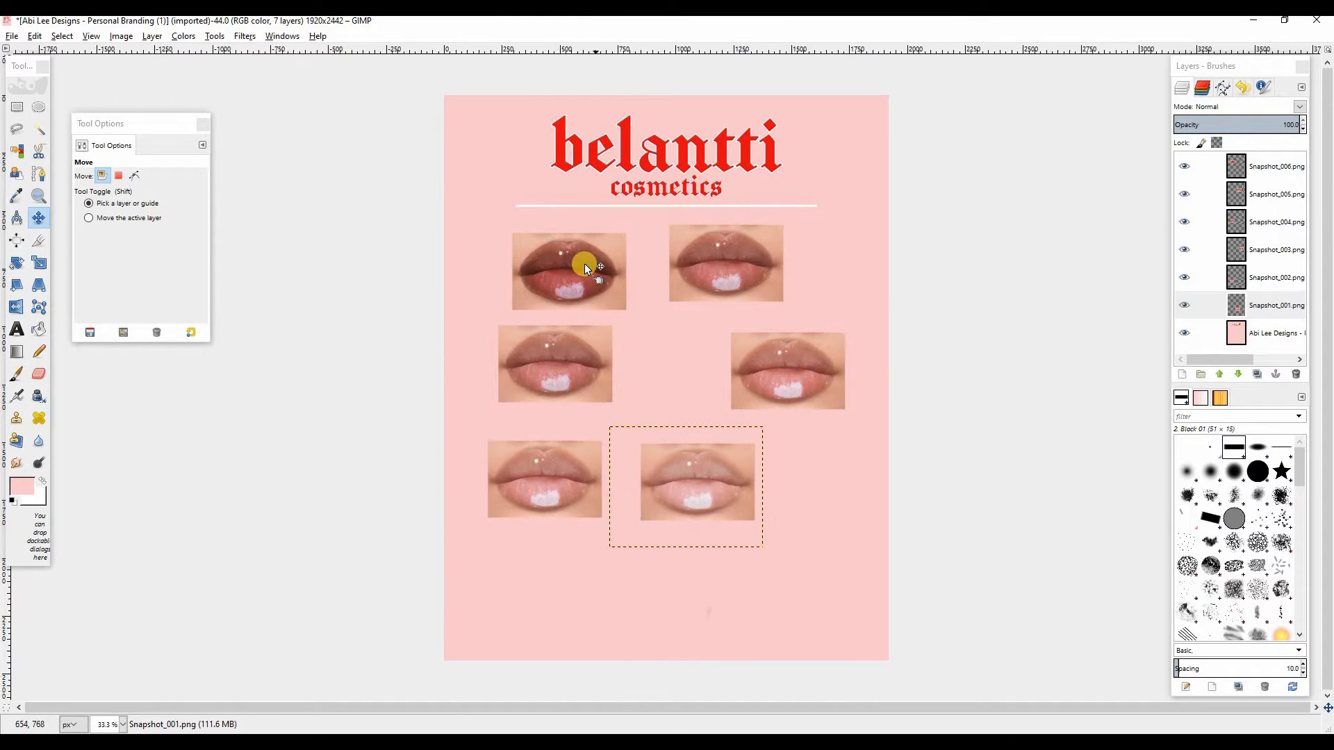
left_click_drag(581, 264, 810, 560)
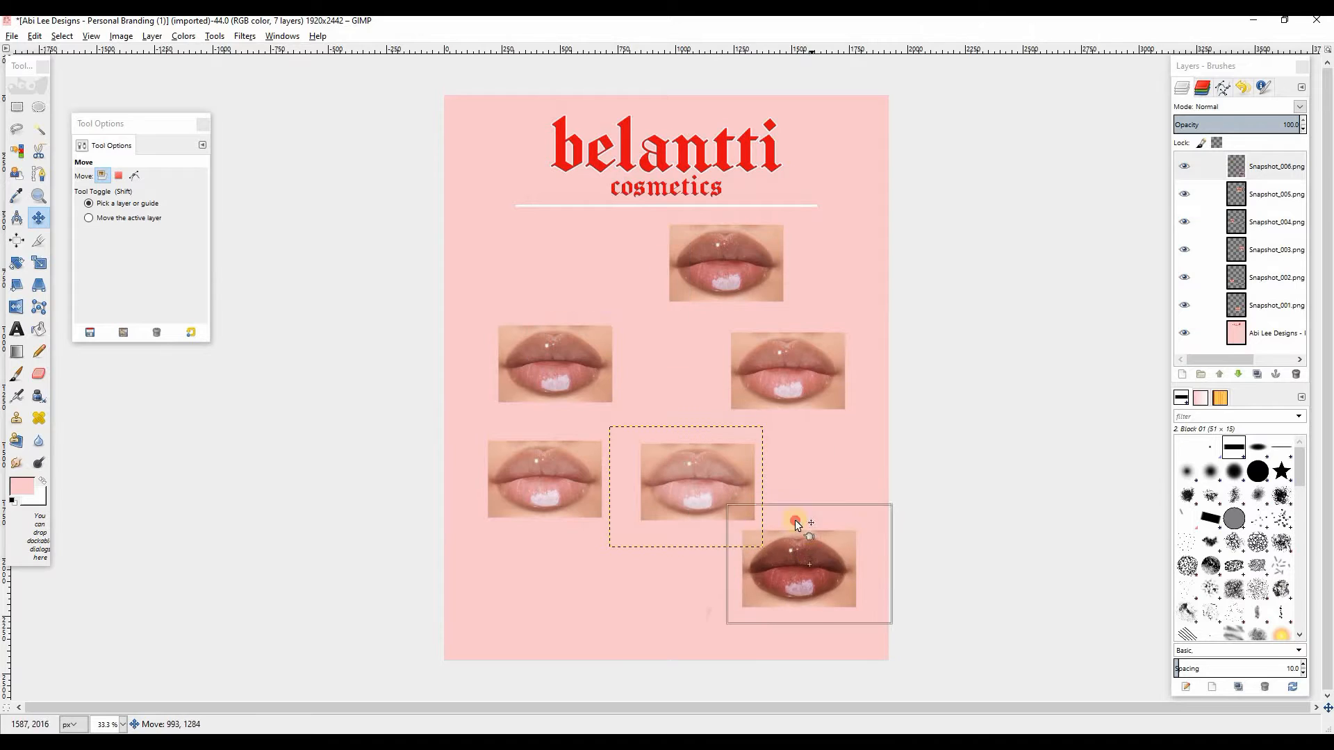
left_click_drag(720, 290, 634, 554)
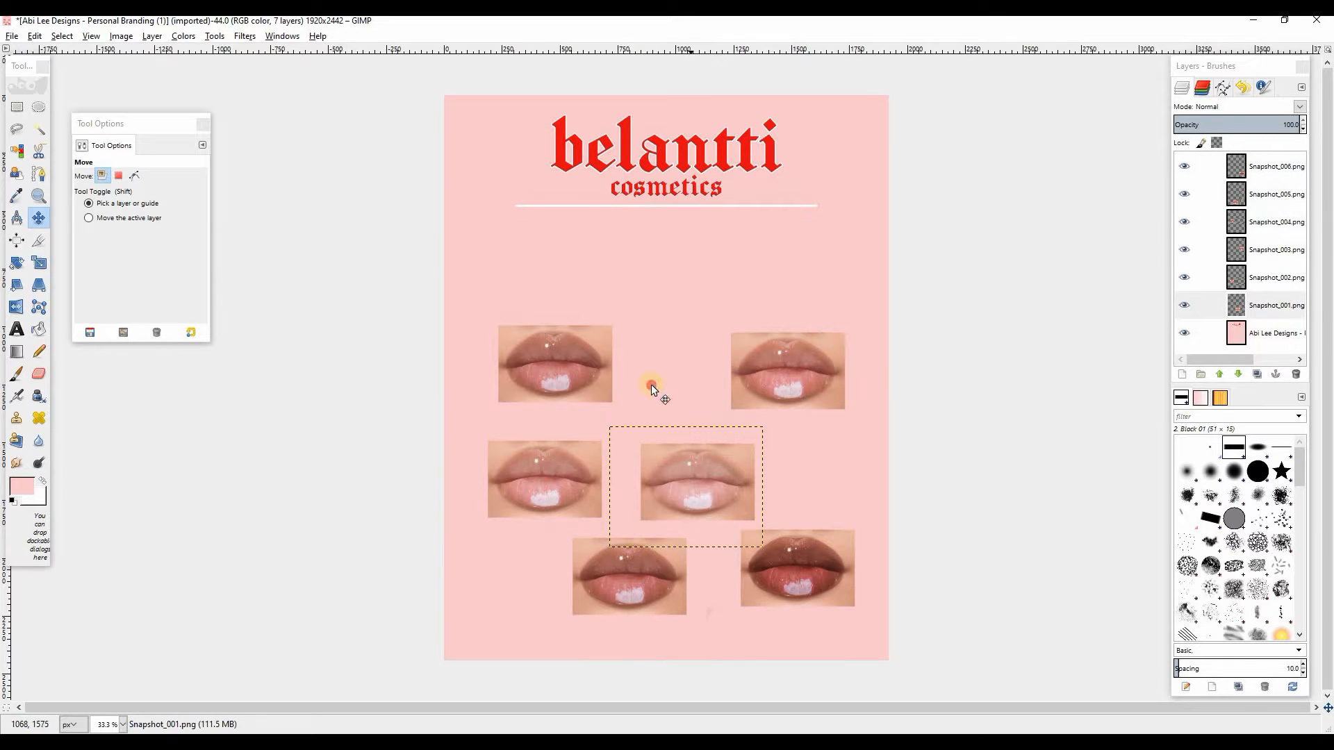
Arrange the four lighter lip crops roughly in two rows of two below the header line, lightest shade first.
left_click_drag(683, 438, 580, 264)
left_click_drag(548, 461, 738, 262)
left_click_drag(552, 357, 741, 470)
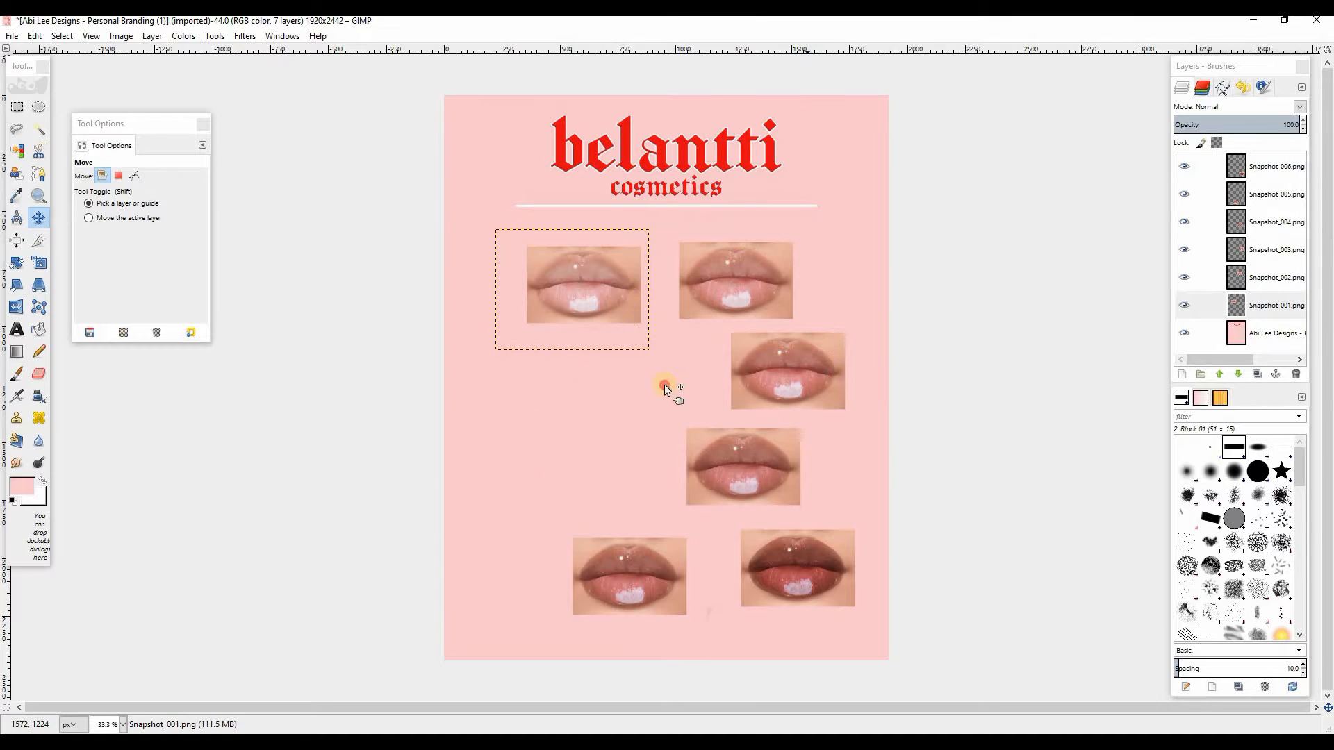
left_click_drag(801, 364, 603, 377)
left_click_drag(741, 460, 744, 380)
left_click_drag(600, 294, 604, 293)
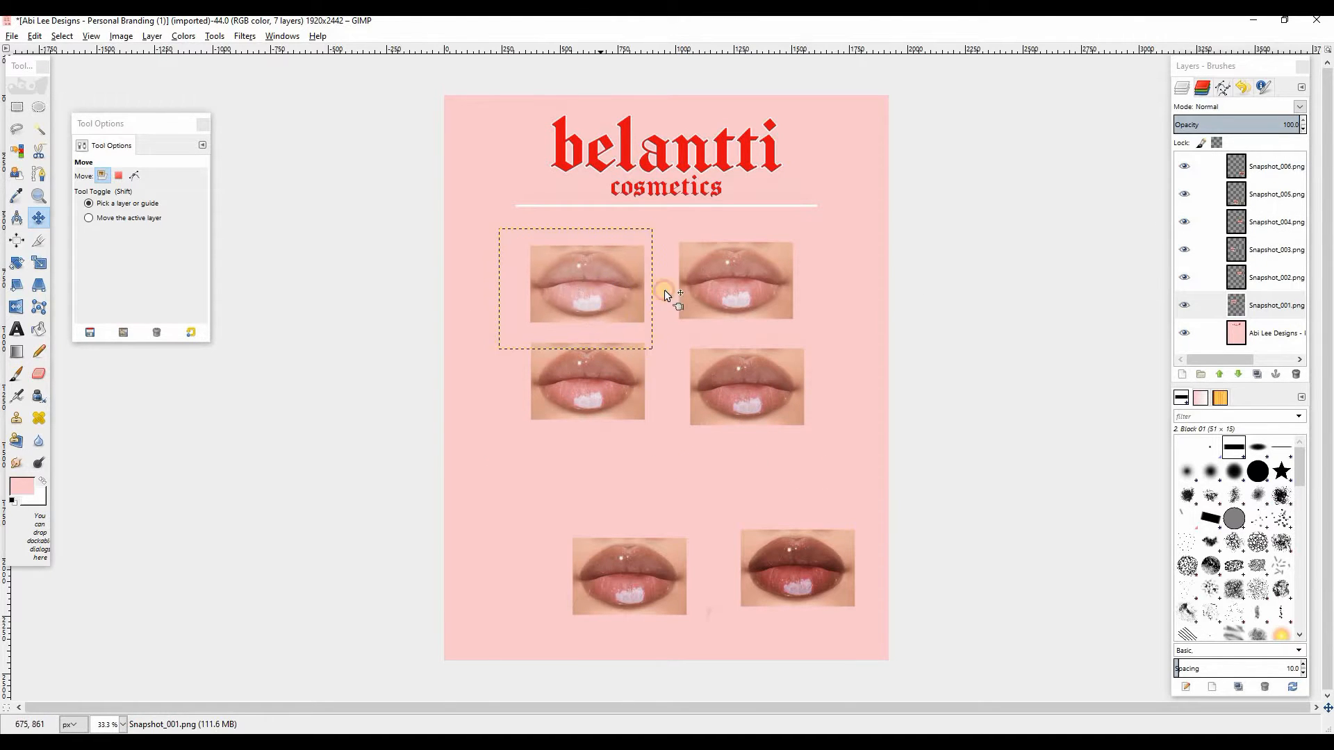
left_click_drag(723, 273, 705, 277)
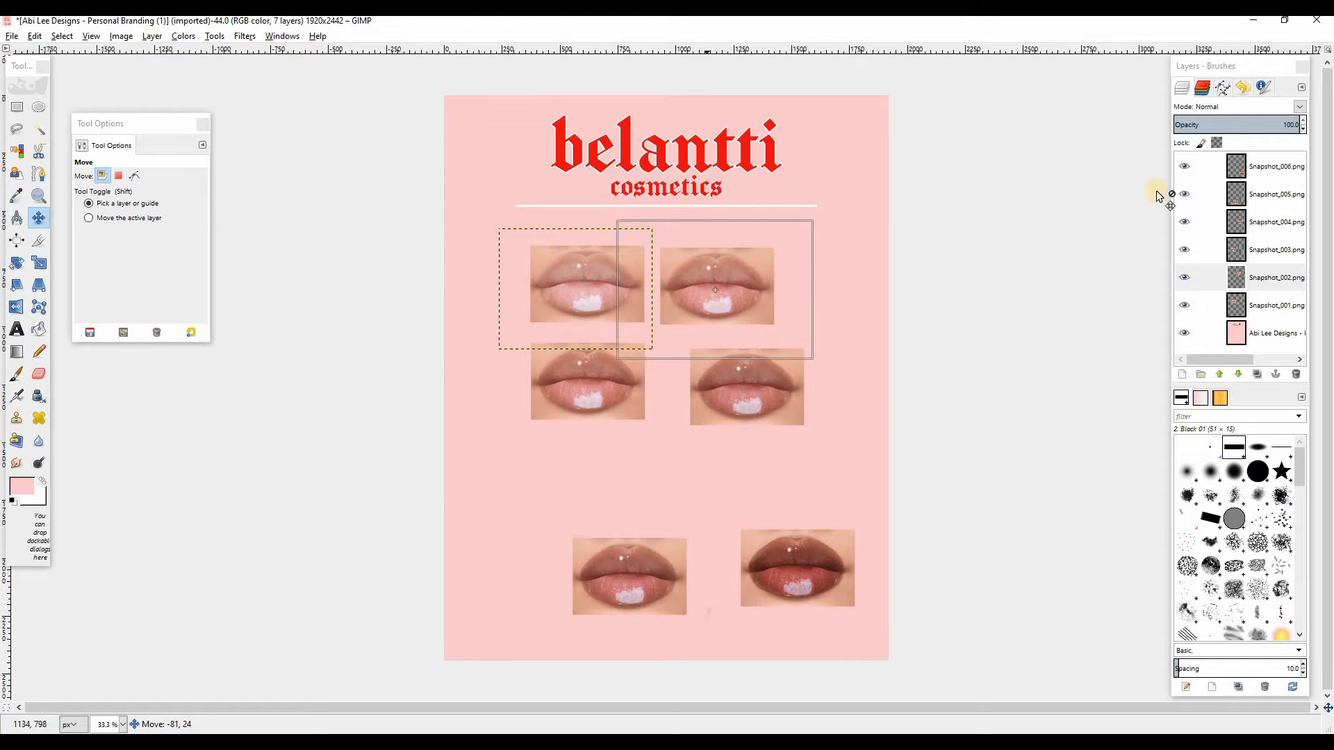
Add a transparent 1920 x 2442 px layer above the snapshot layers and make it the active layer.
left_click(1264, 166)
left_click(1184, 373)
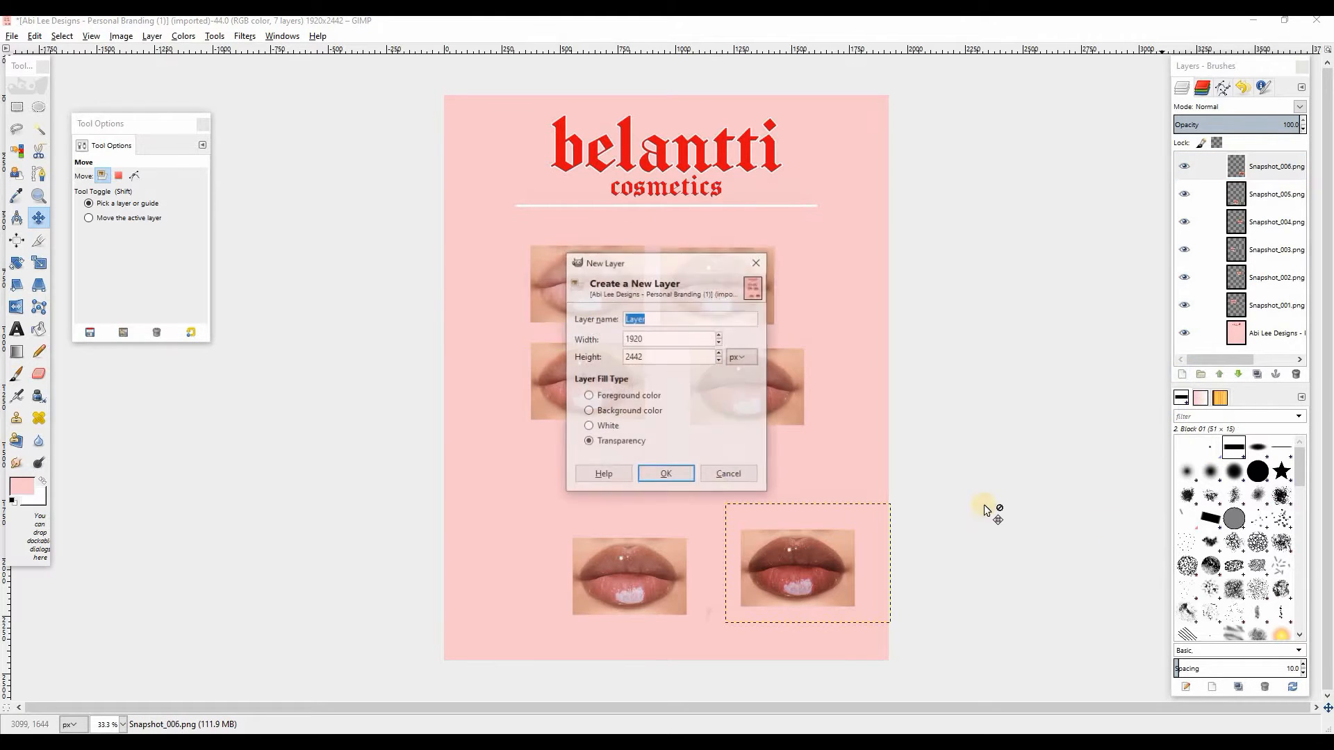
left_click(675, 471)
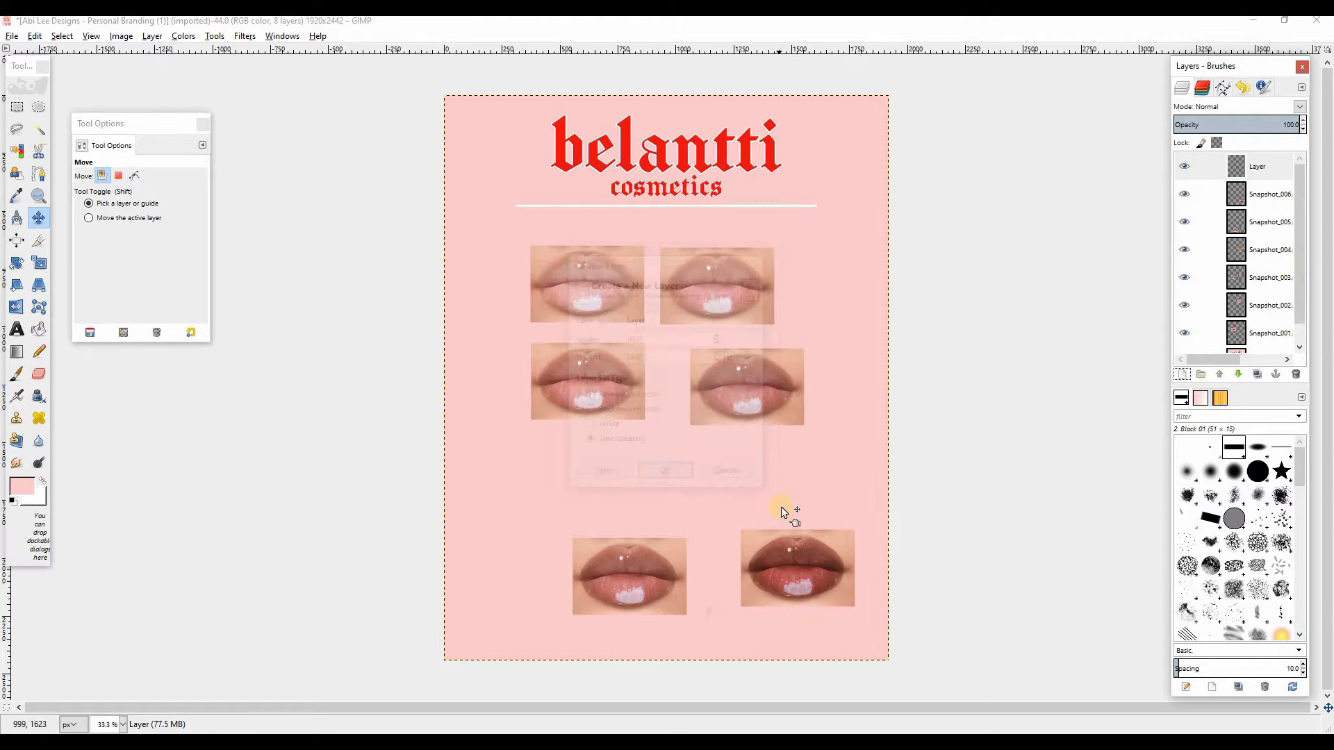
left_click(1240, 195)
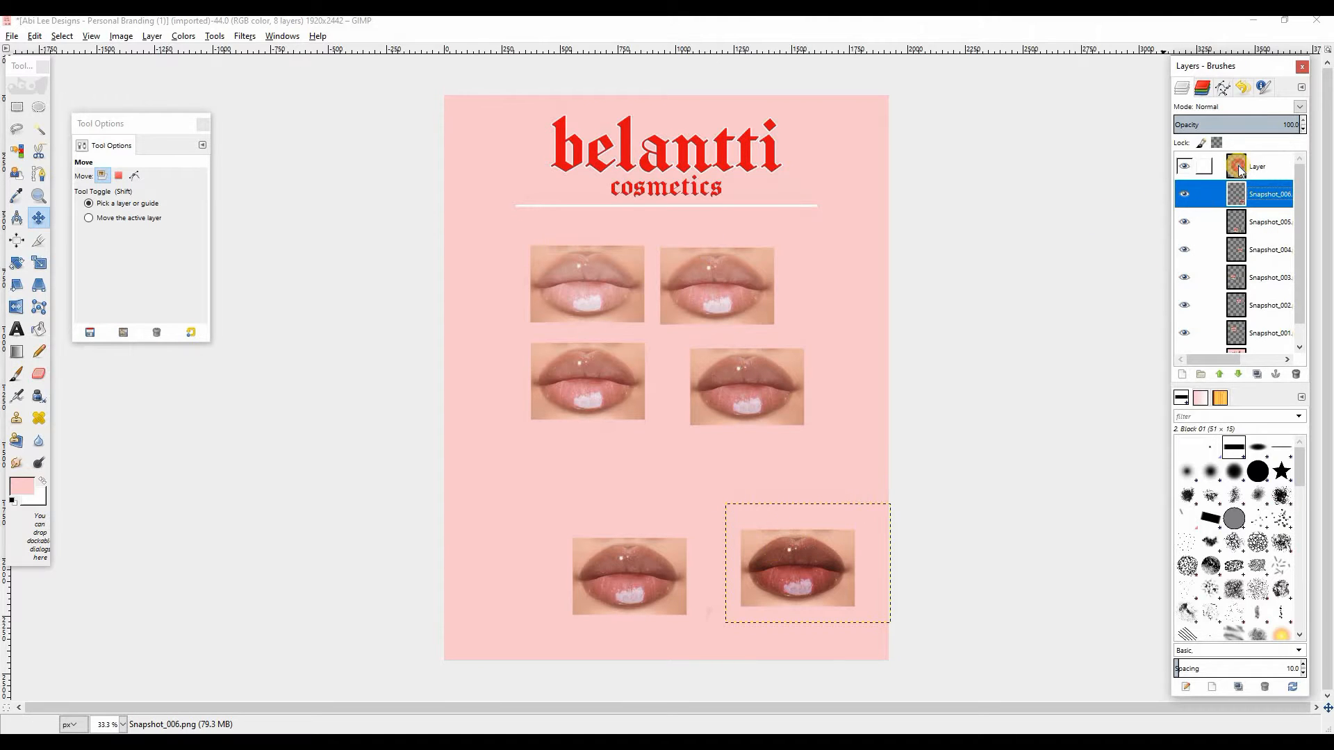
left_click(1238, 165)
Fine-tune the four lighter lip crops into an evenly spaced, aligned two-by-two grid.
mouse_move(710, 282)
left_mouse_down()
mouse_move(730, 280)
mouse_move(689, 276)
mouse_move(714, 280)
left_mouse_up()
left_click_drag(595, 267, 602, 267)
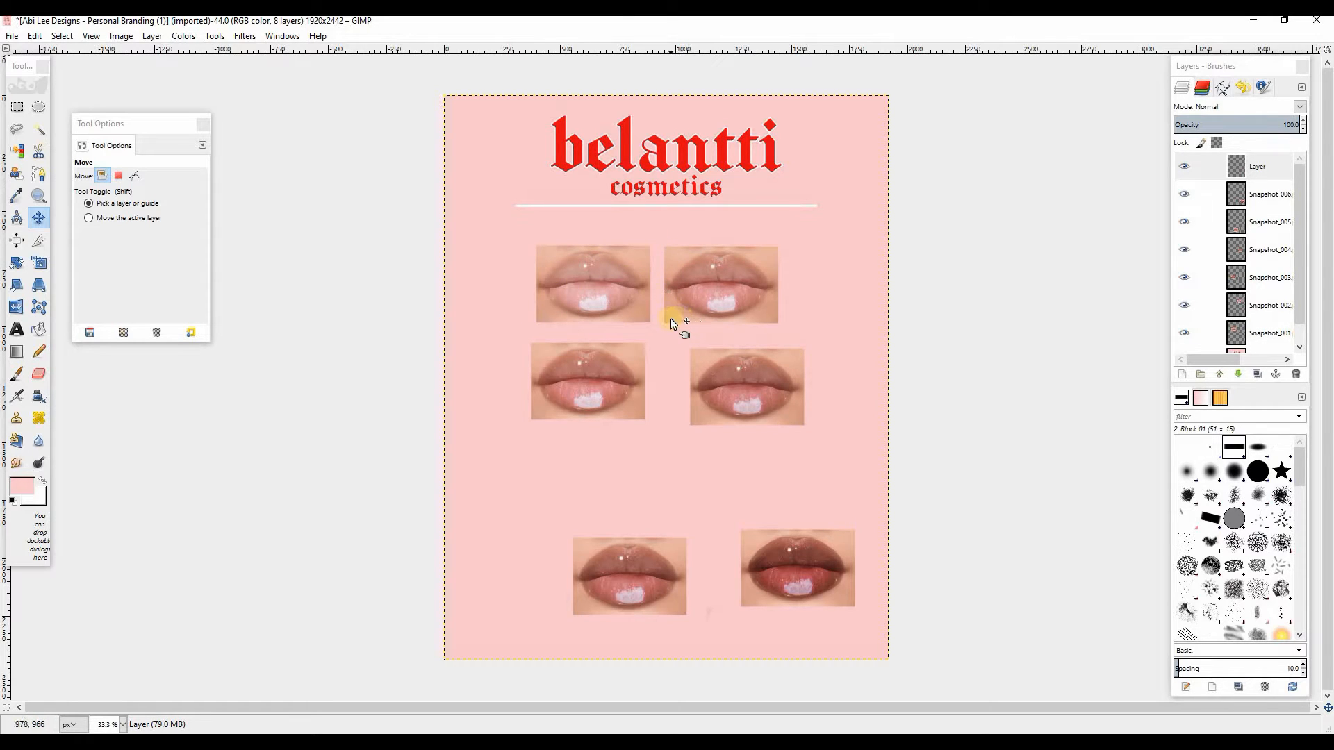
left_click_drag(724, 284, 723, 282)
left_click_drag(594, 361, 597, 360)
left_click_drag(765, 384, 748, 377)
left_click(653, 294)
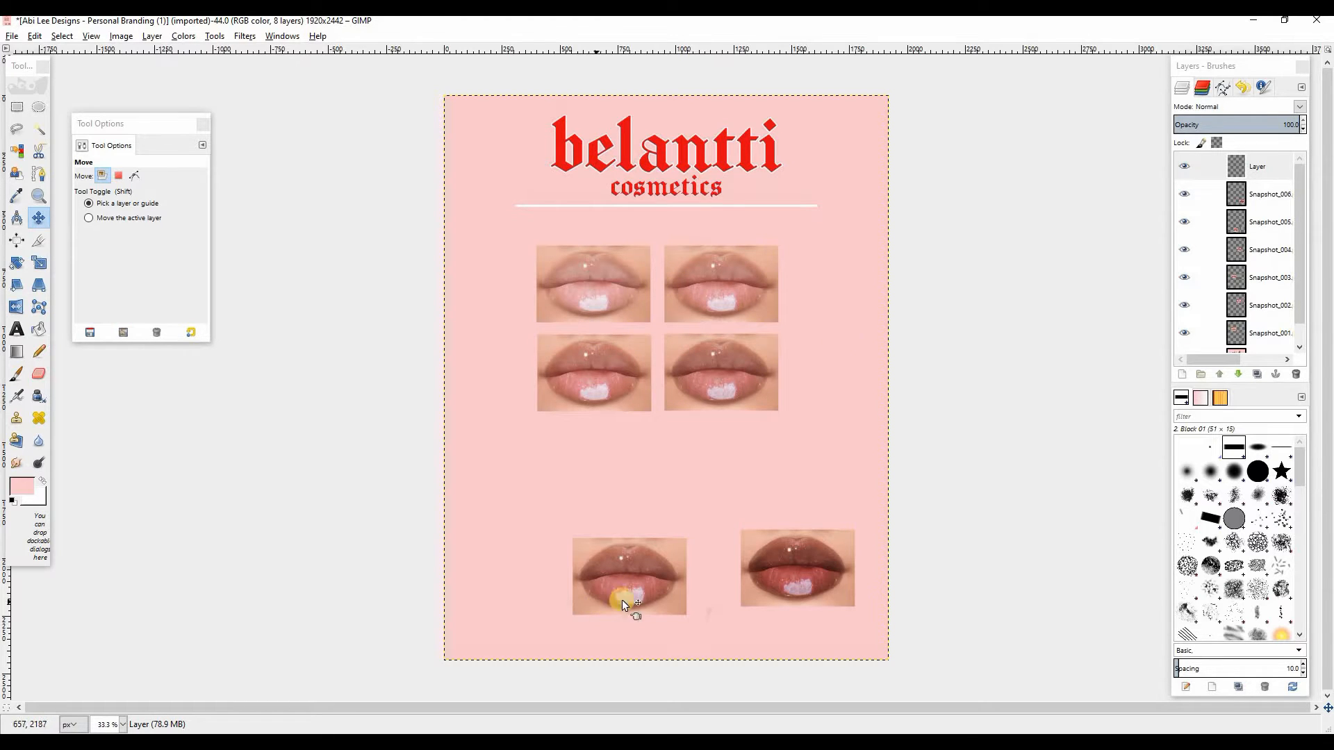
Move the two darkest lip crops into a third row aligned beneath the grid, darkest shade last.
left_click_drag(622, 600, 589, 453)
left_click(577, 322)
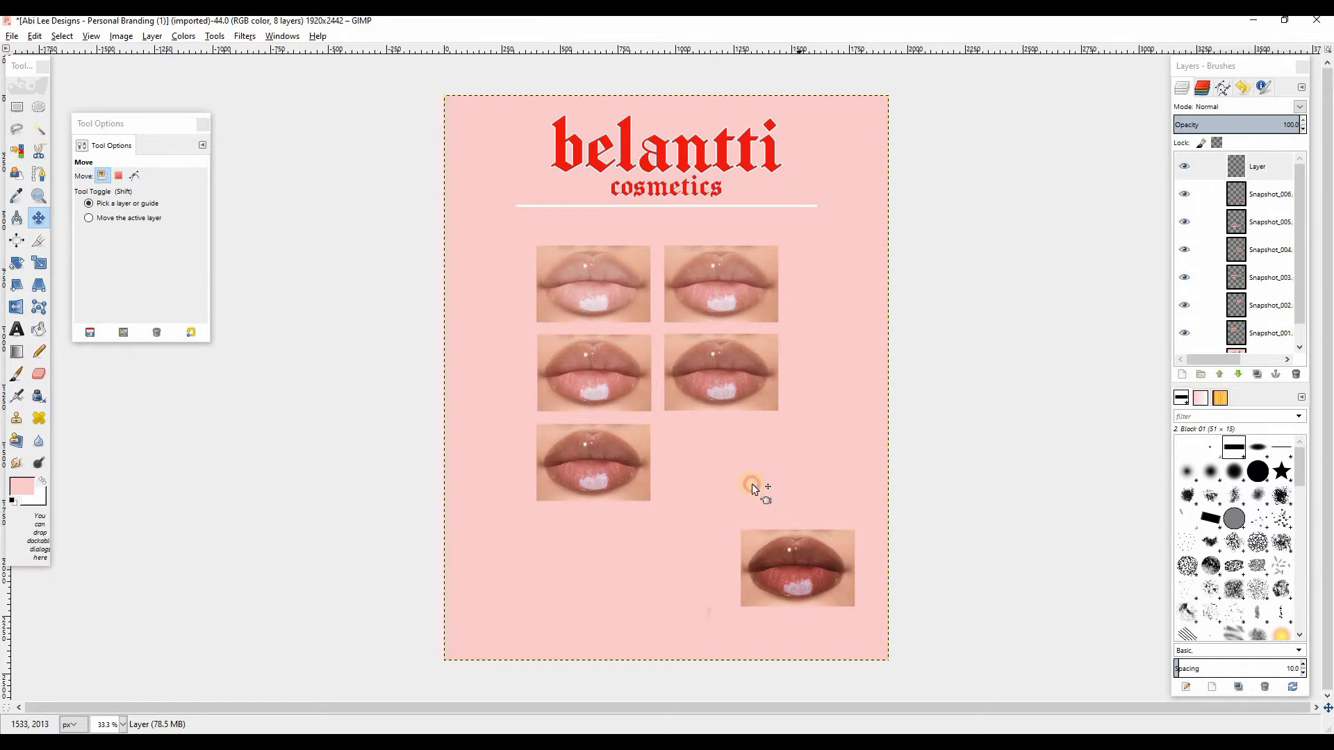
left_click_drag(752, 485, 719, 456)
left_click(615, 465)
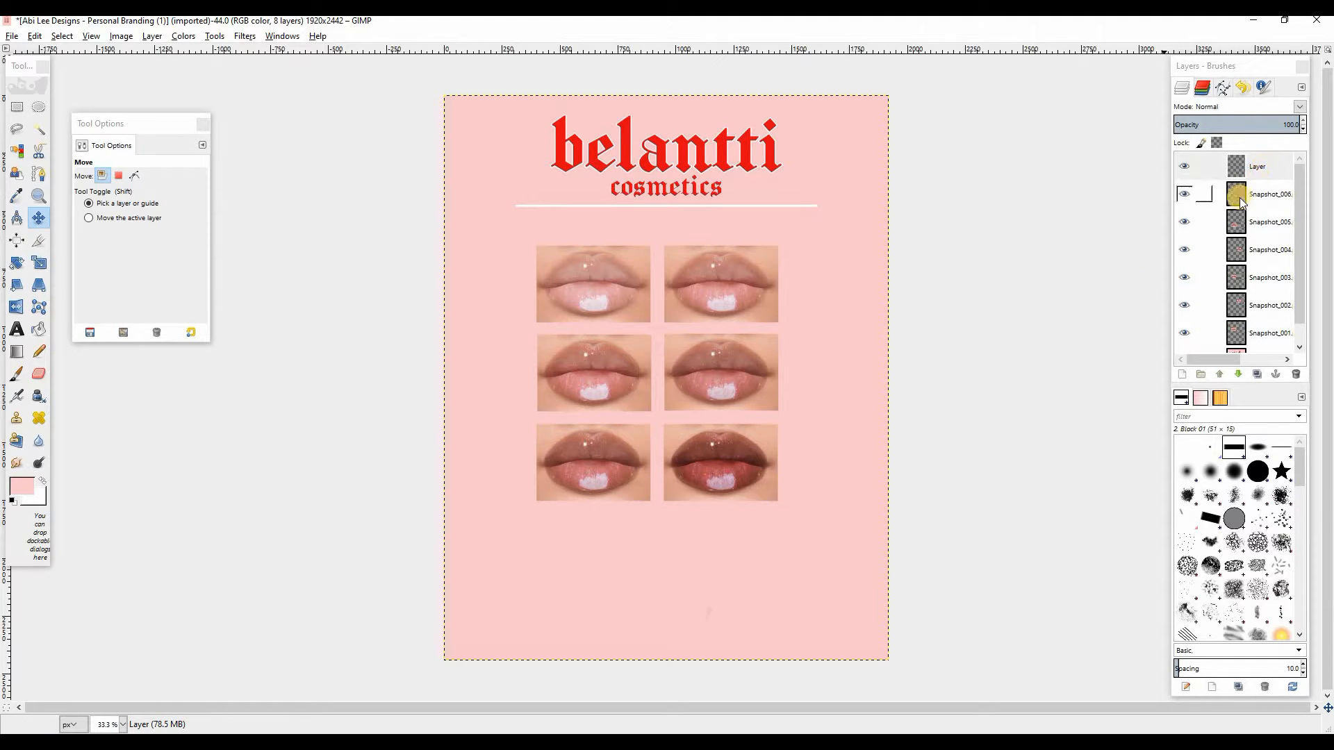
Hide the template layer, merge the visible layers with the expanded-as-necessary option and show the template again.
scroll(1241, 200, "down", 1)
left_click(1184, 338)
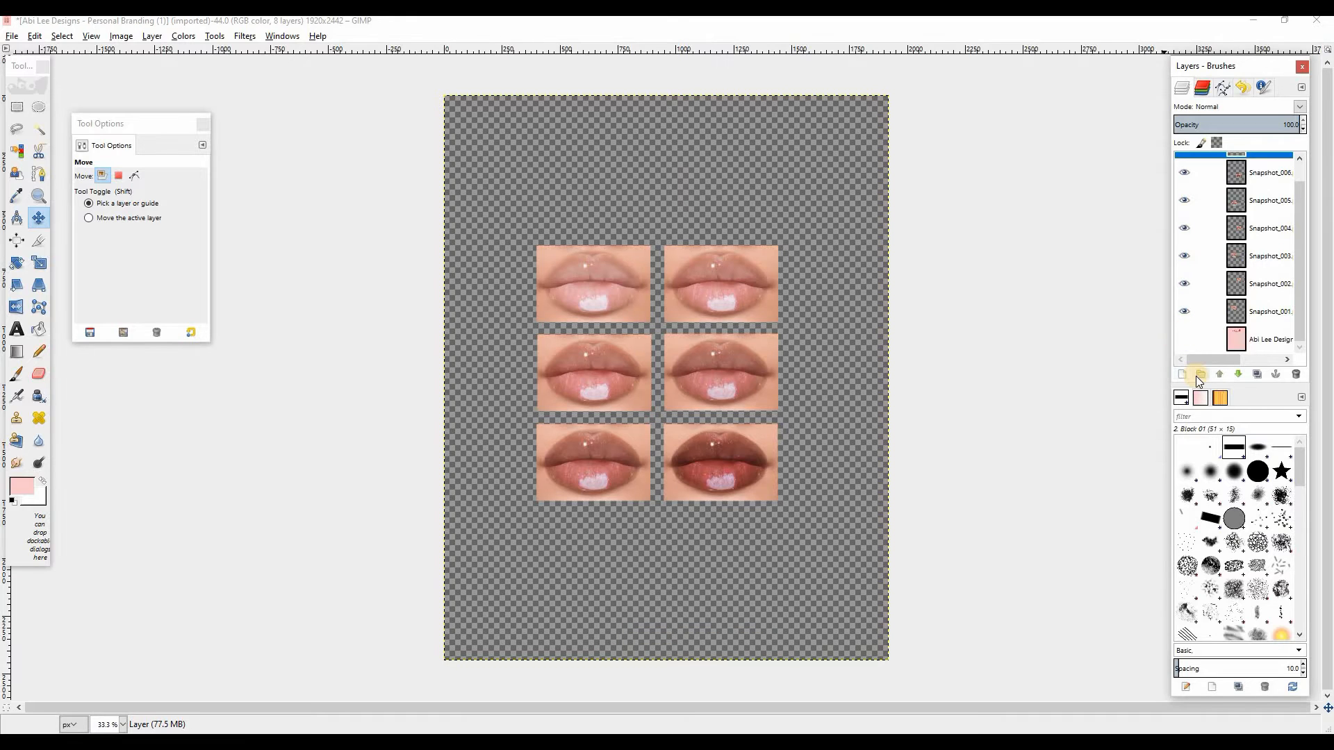
key("ctrl+m")
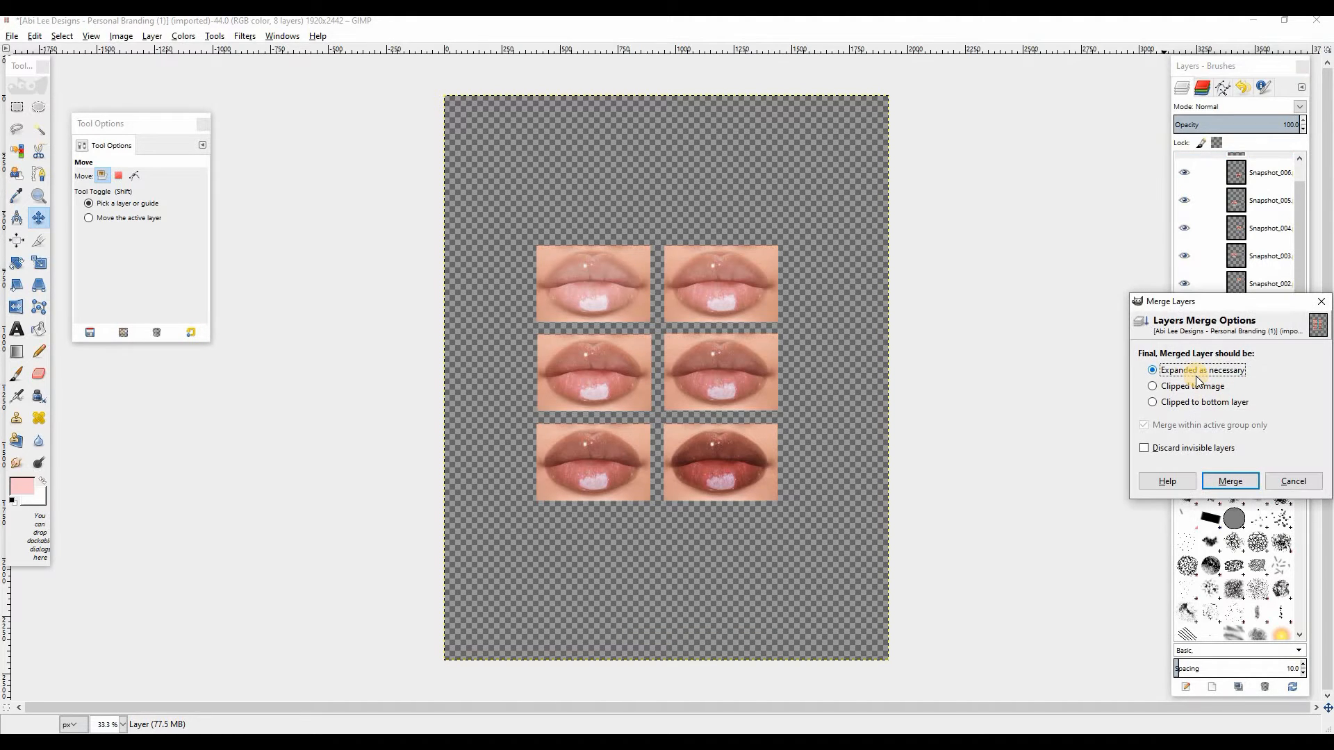
key("Return")
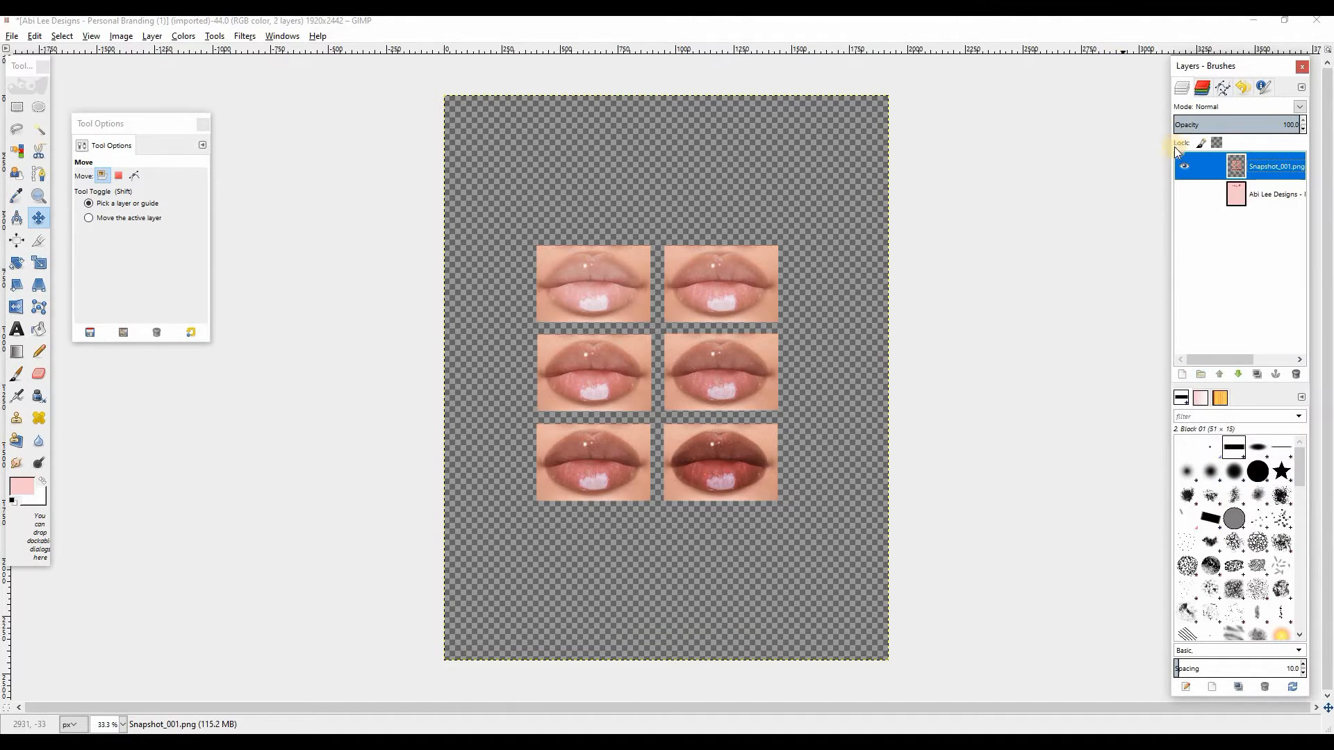
left_click(1184, 195)
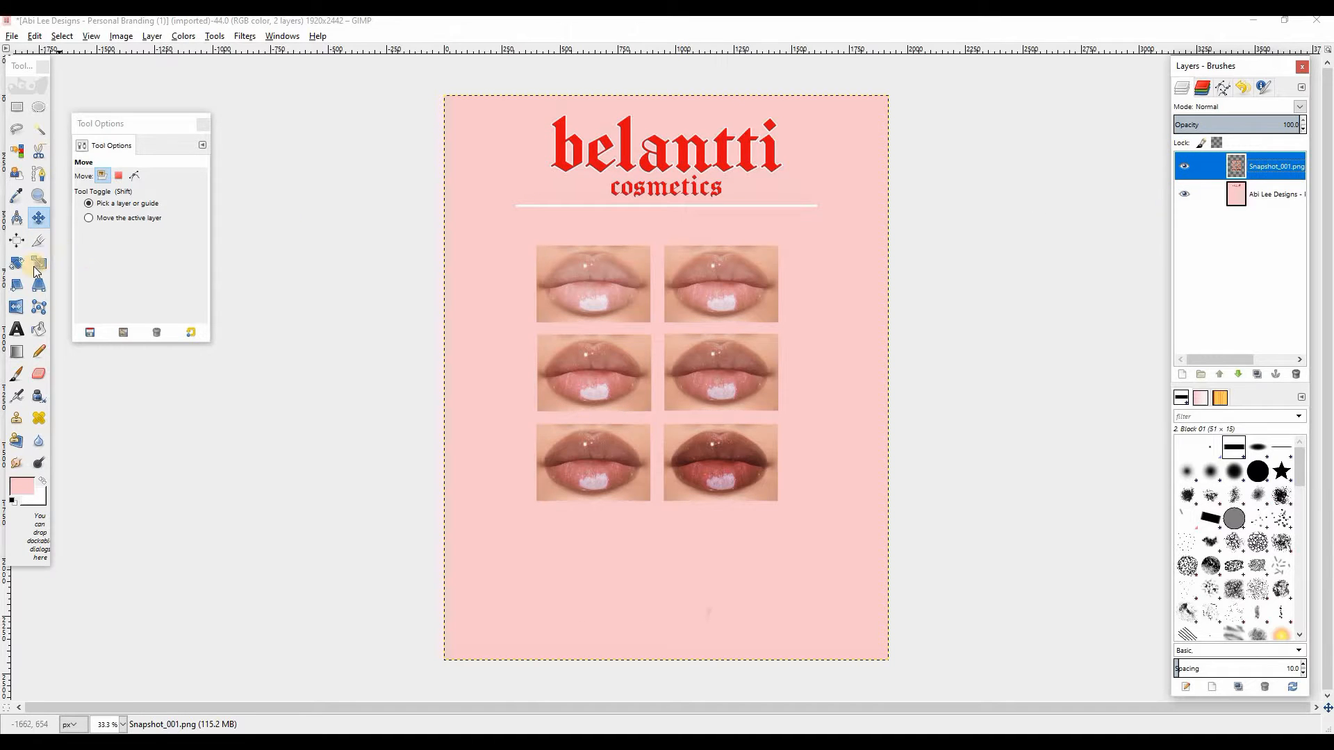
Crop the merged lips layer to about 1546 x 1413 px around the six-shade grid.
left_click(38, 240)
left_click_drag(477, 216, 835, 542)
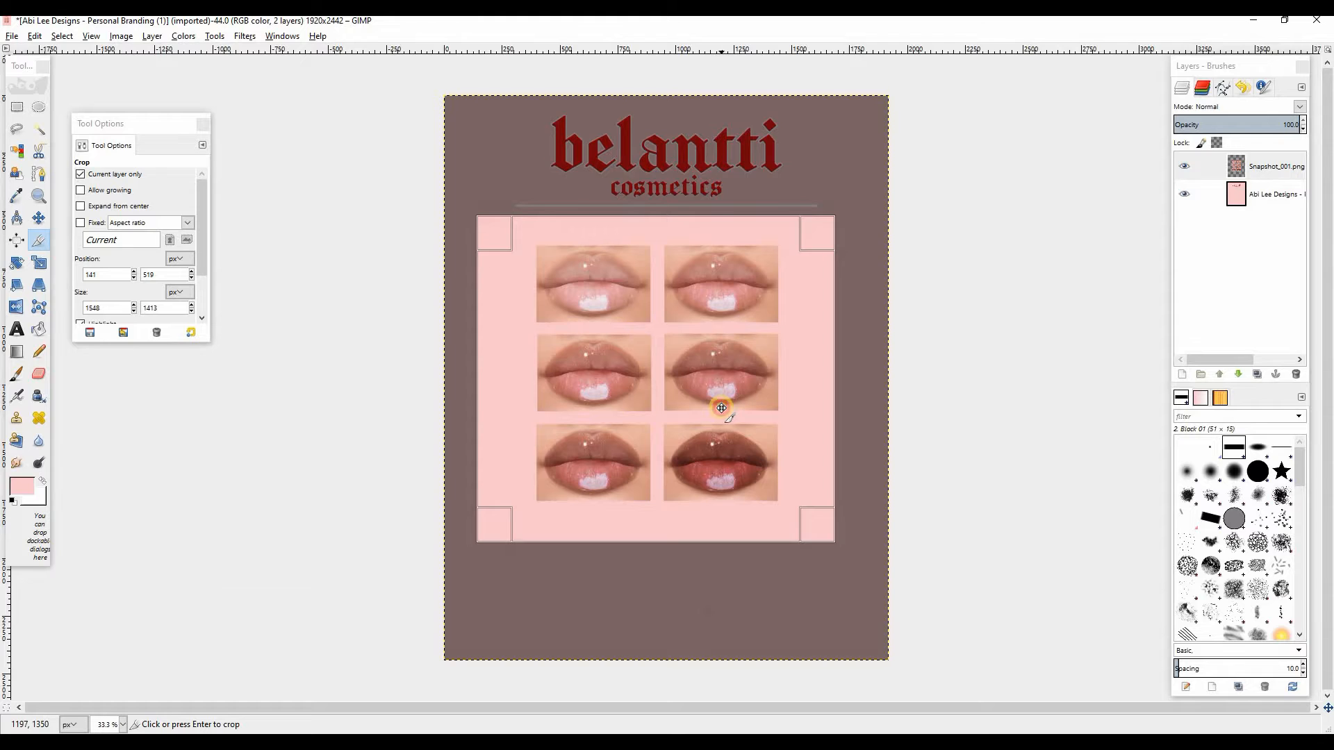
left_click(721, 409)
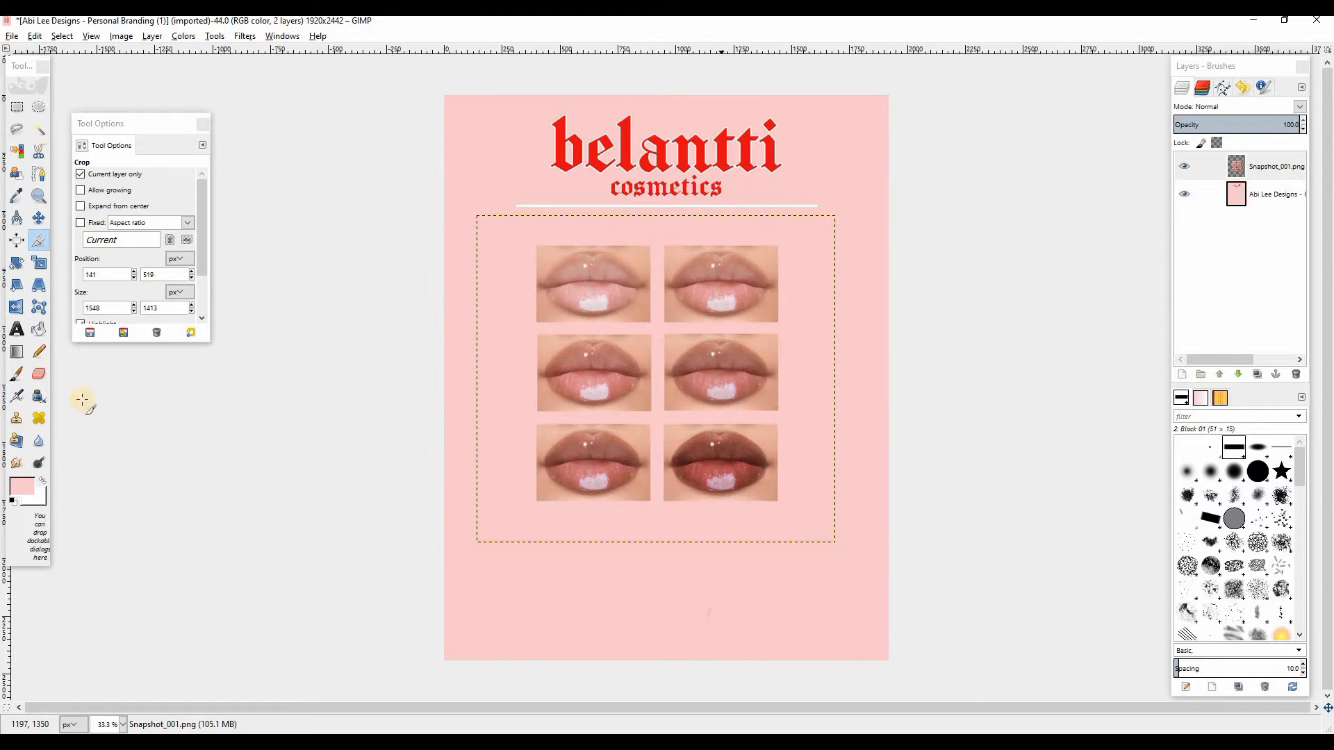
Scale the merged lips layer to about 2123 x 1938 px and centre the swatch grid beneath the title's white line.
left_click(38, 263)
left_click(508, 260)
left_click_drag(511, 230, 570, 282)
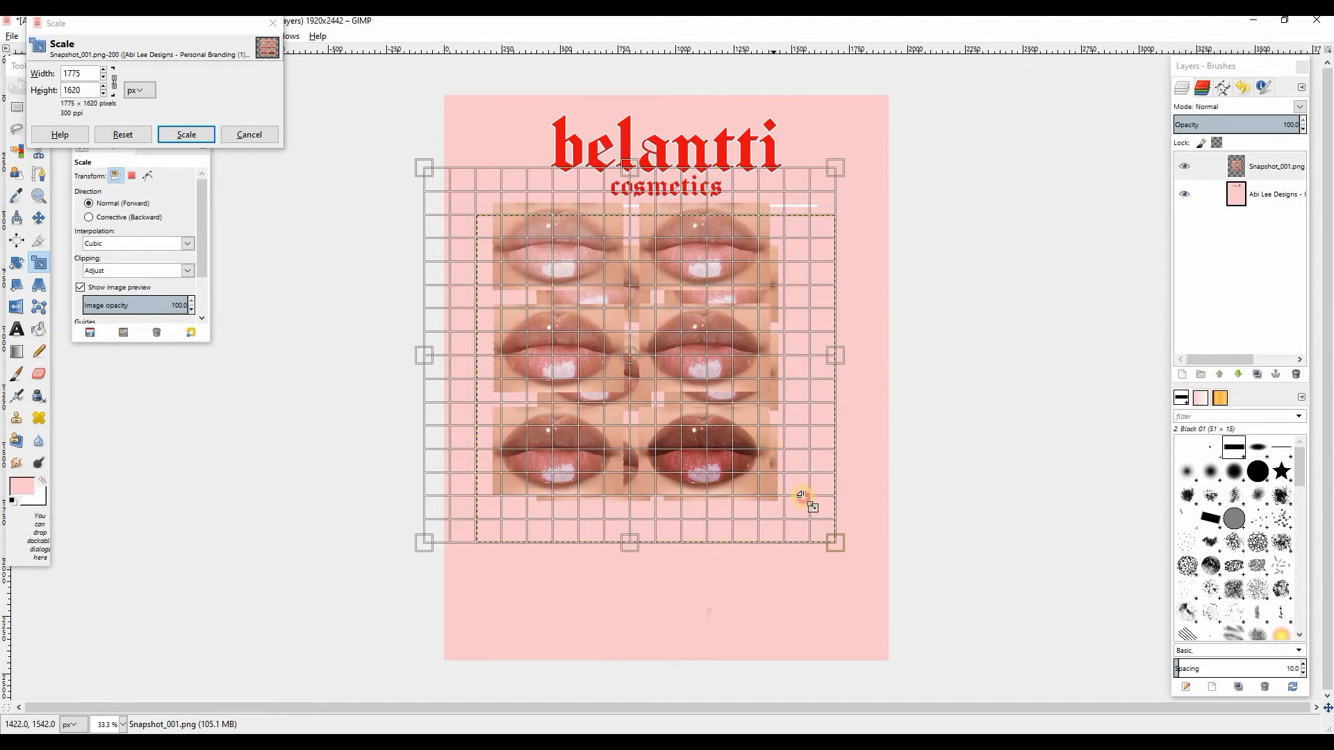
left_click_drag(810, 500, 890, 573)
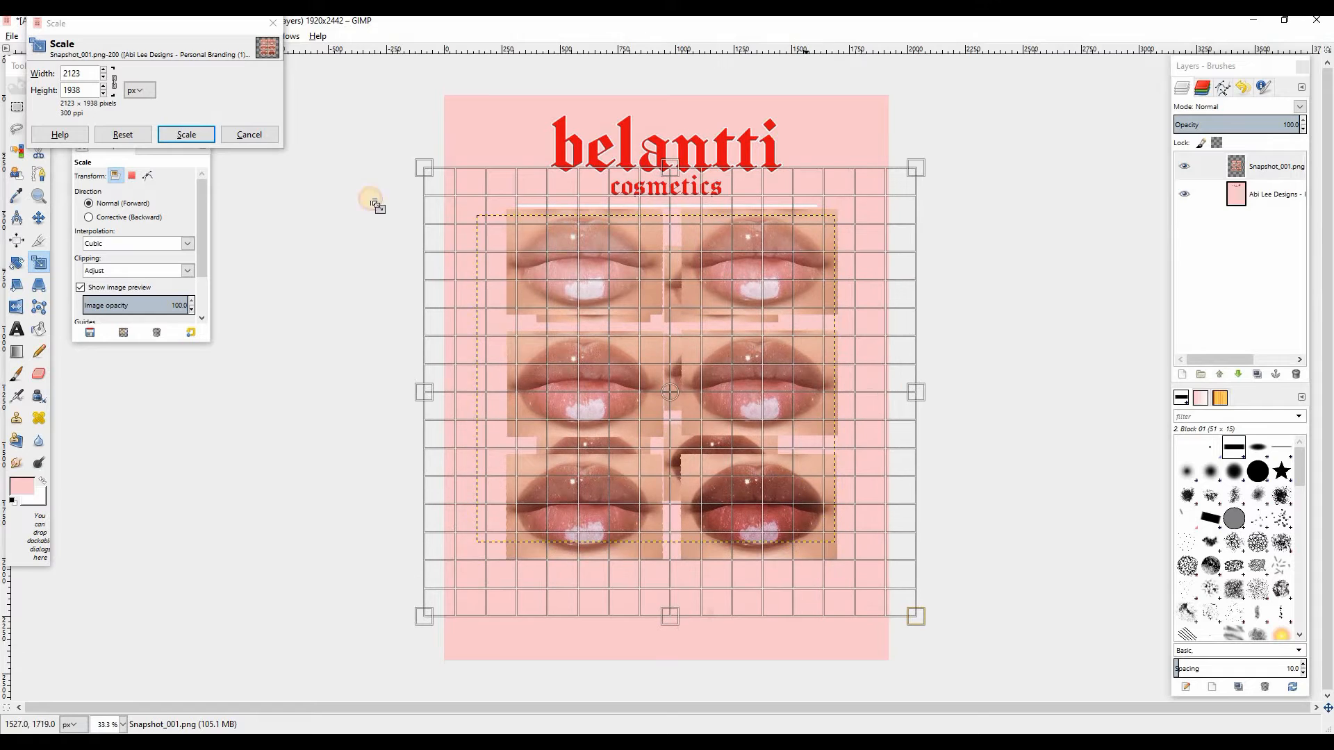
left_click(186, 135)
key("m")
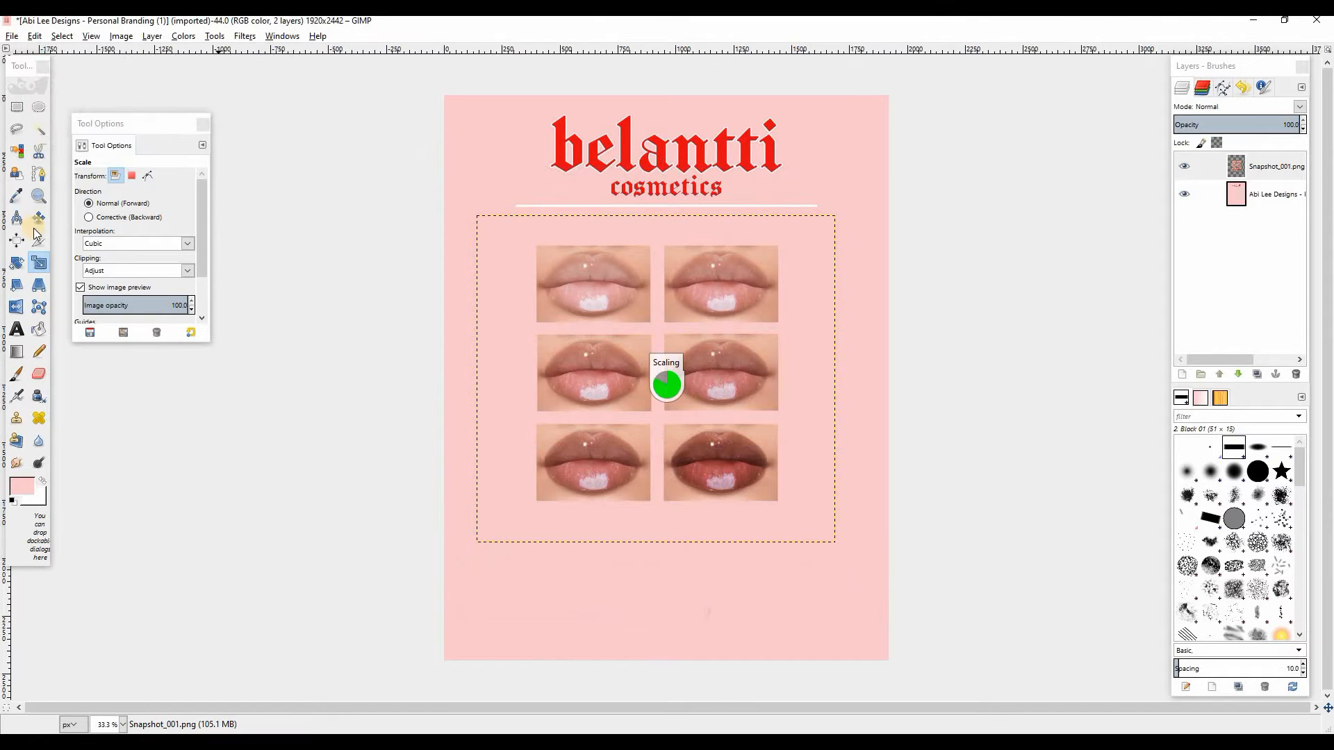
mouse_move(771, 278)
left_mouse_down()
mouse_move(757, 305)
mouse_move(753, 280)
left_mouse_up()
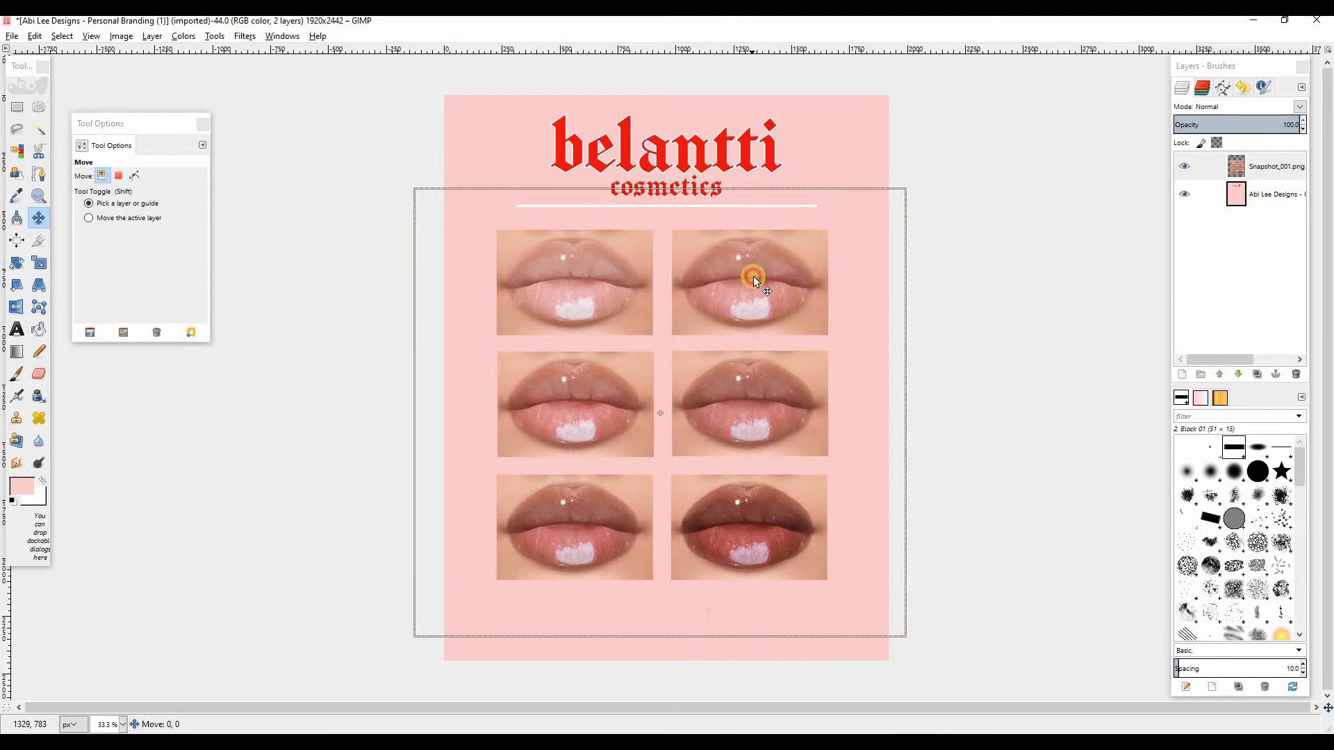
Apply the Sharpen filter to the lips layer with a sharpness of 60.
left_click(1240, 161)
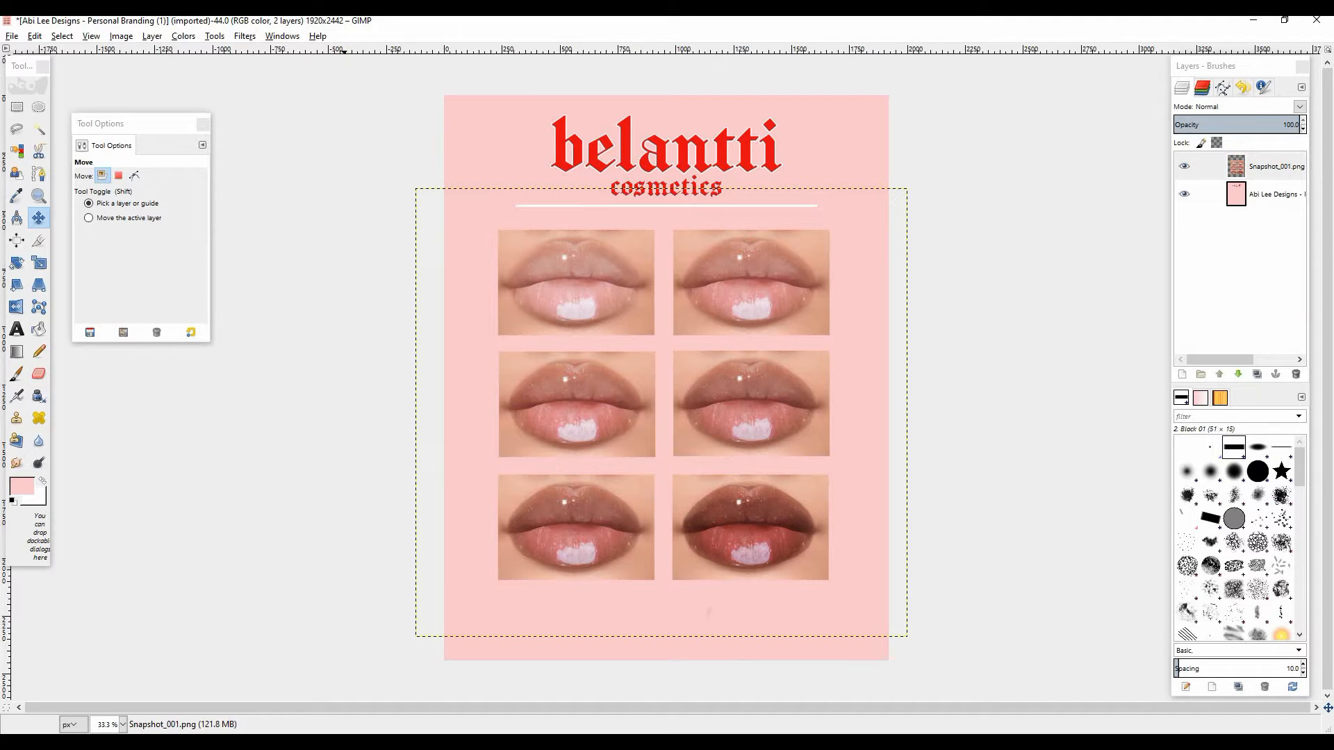
left_click(244, 37)
mouse_move(333, 130)
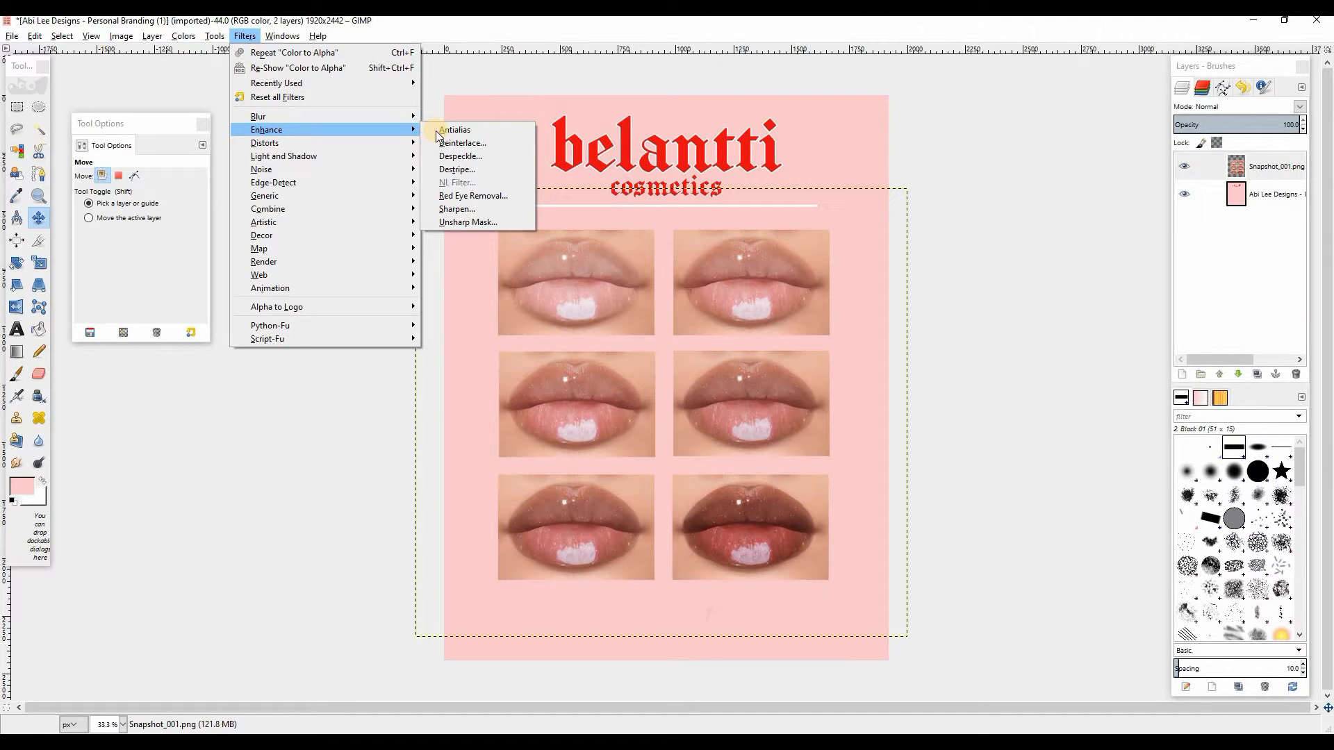
left_click(468, 210)
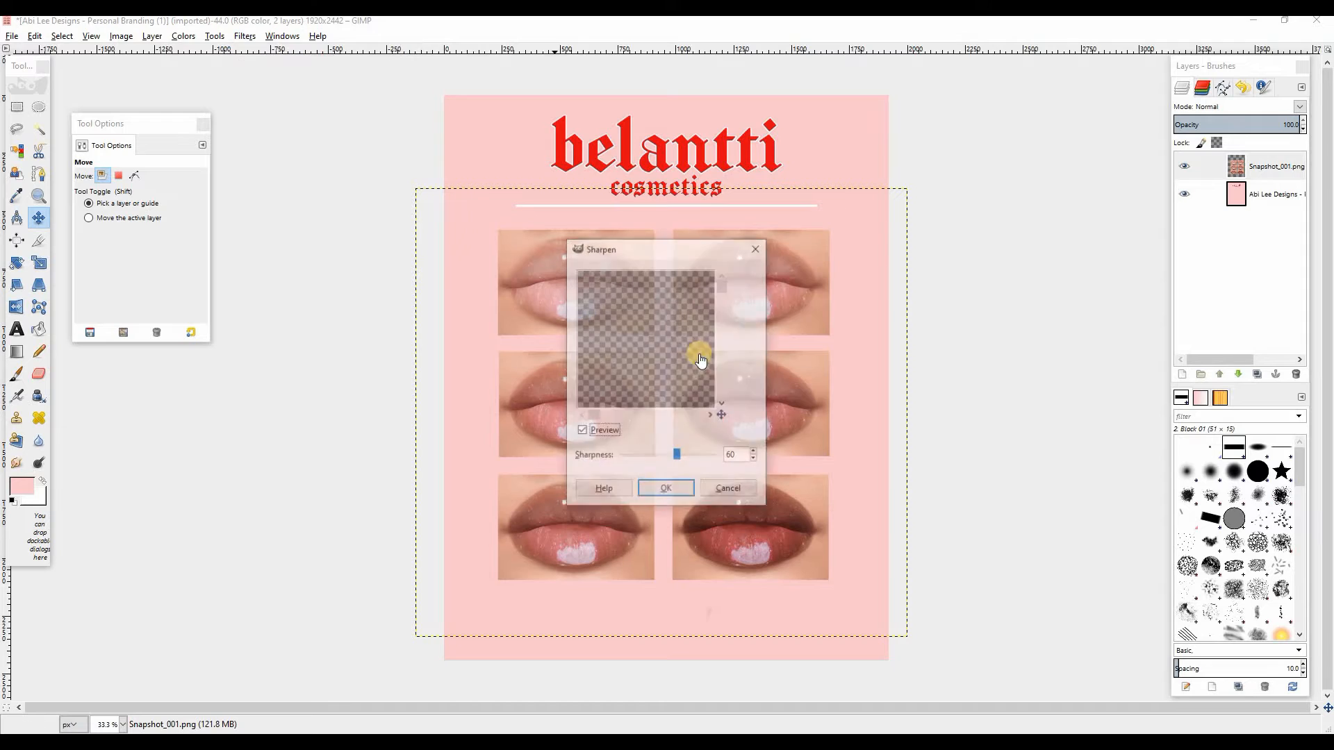
left_click(664, 491)
key("Tab")
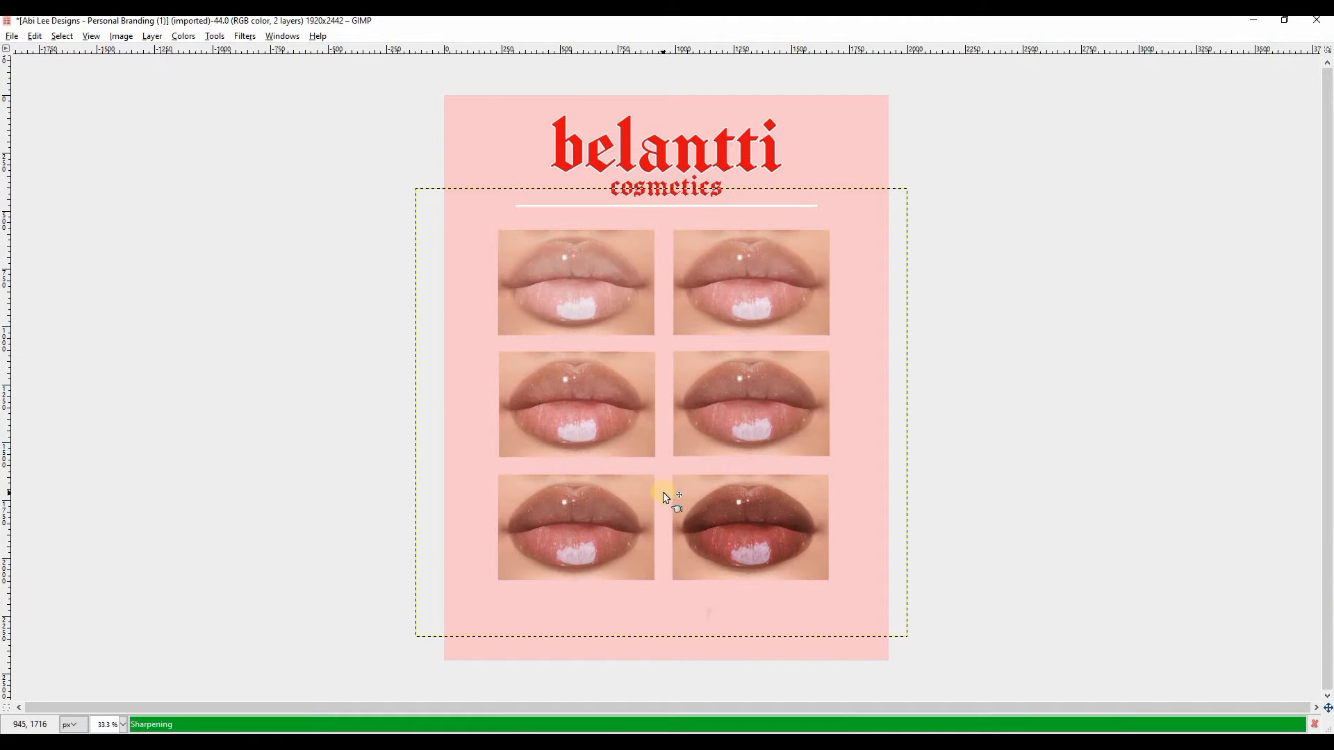
key("Tab")
Sharpen the lips layer a second time, again at sharpness 60.
left_click(244, 36)
mouse_move(334, 130)
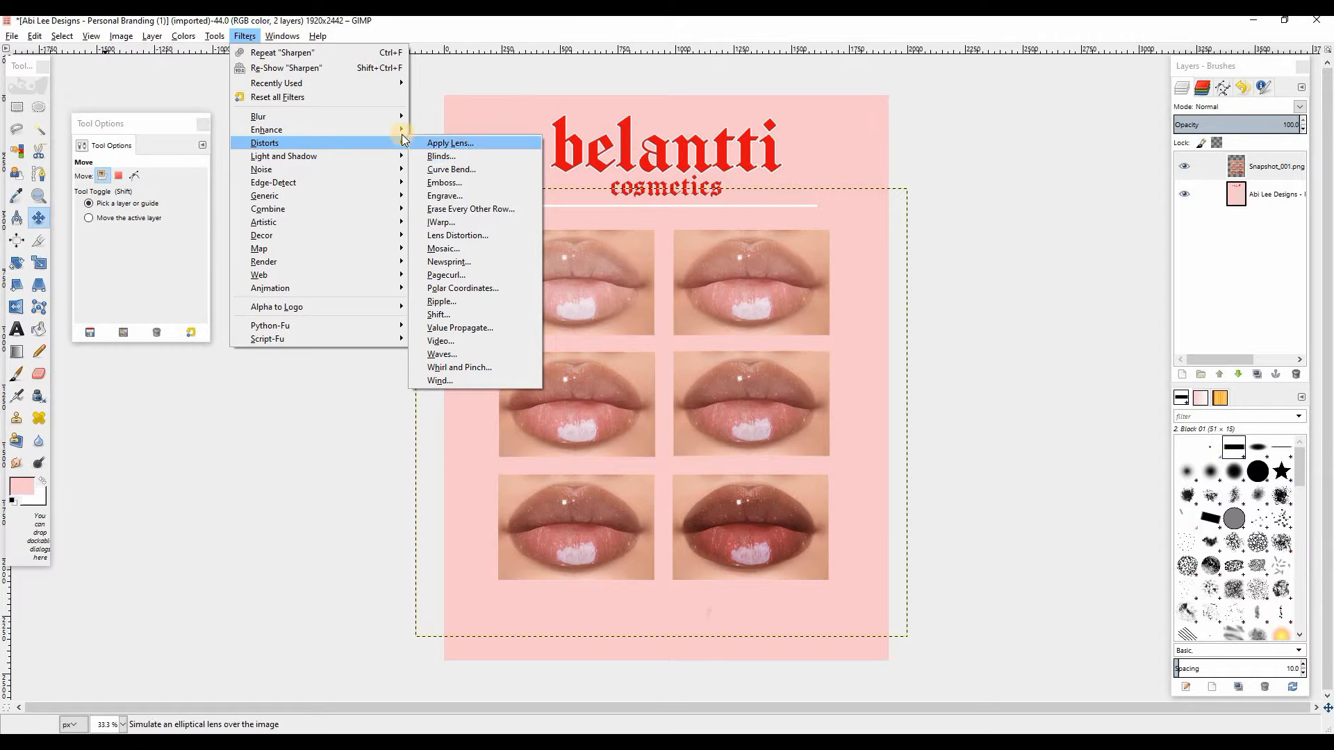
left_click(457, 208)
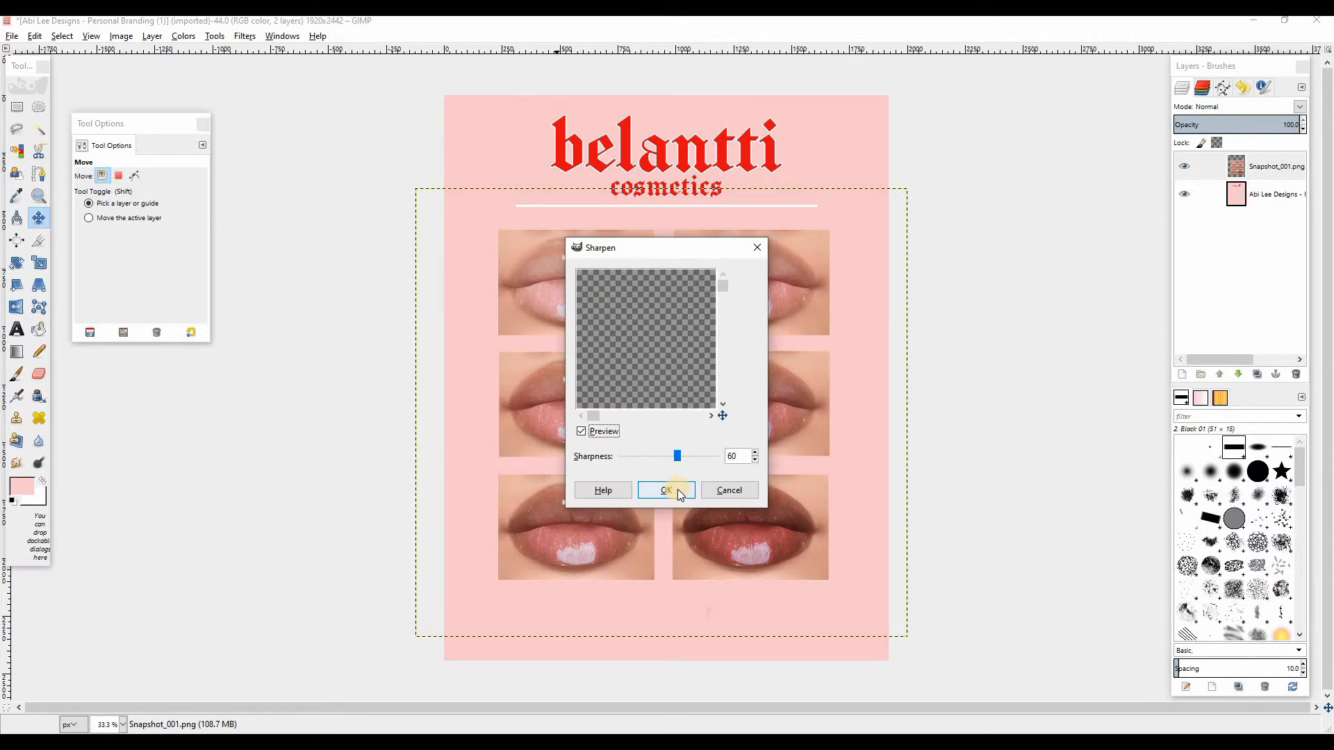
left_click(677, 489)
key("Tab")
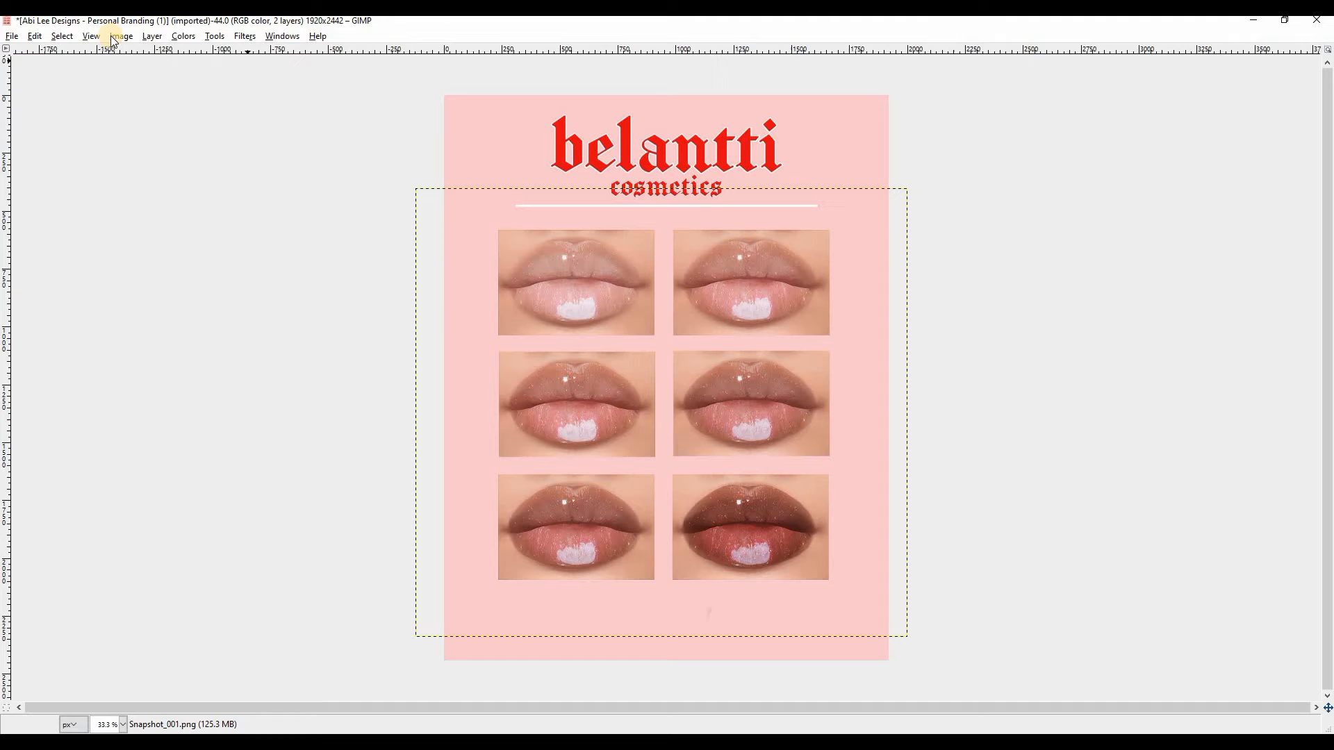
key("Tab")
Adjust the lips layer's brightness to -8 and contrast to 8.
left_click(183, 36)
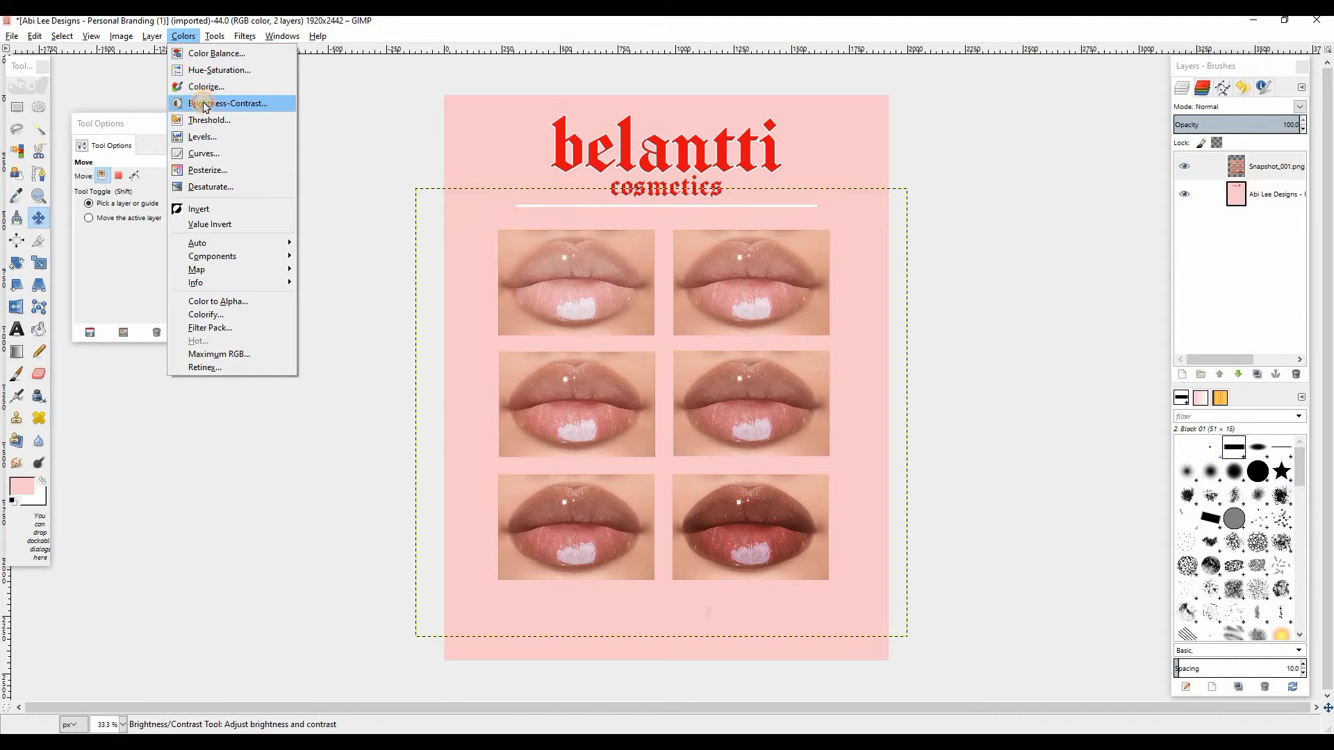
left_click(208, 103)
key("Tab")
left_click_drag(1060, 190, 1070, 209)
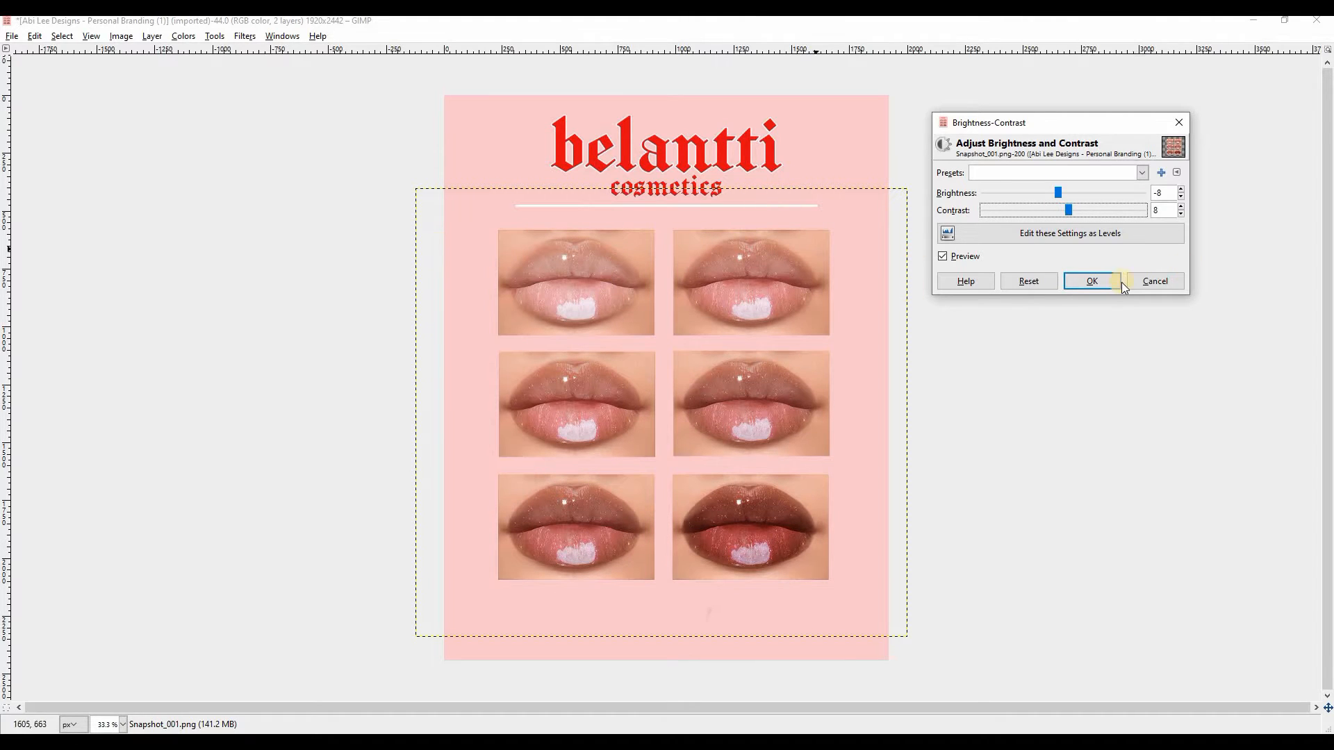
left_click(1092, 279)
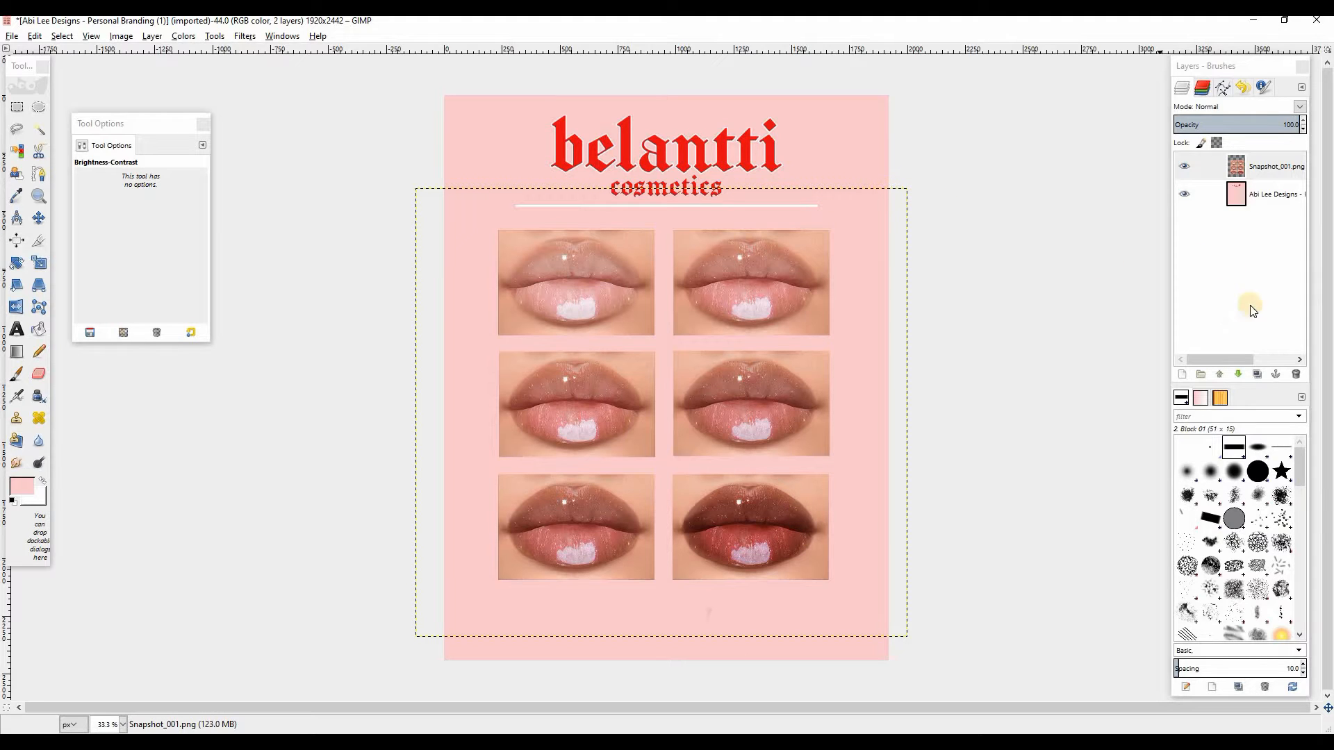
Turn a duplicate of the lips layer into an offset backing shadow by colorizing it black and changing its blend mode.
left_click(1257, 376)
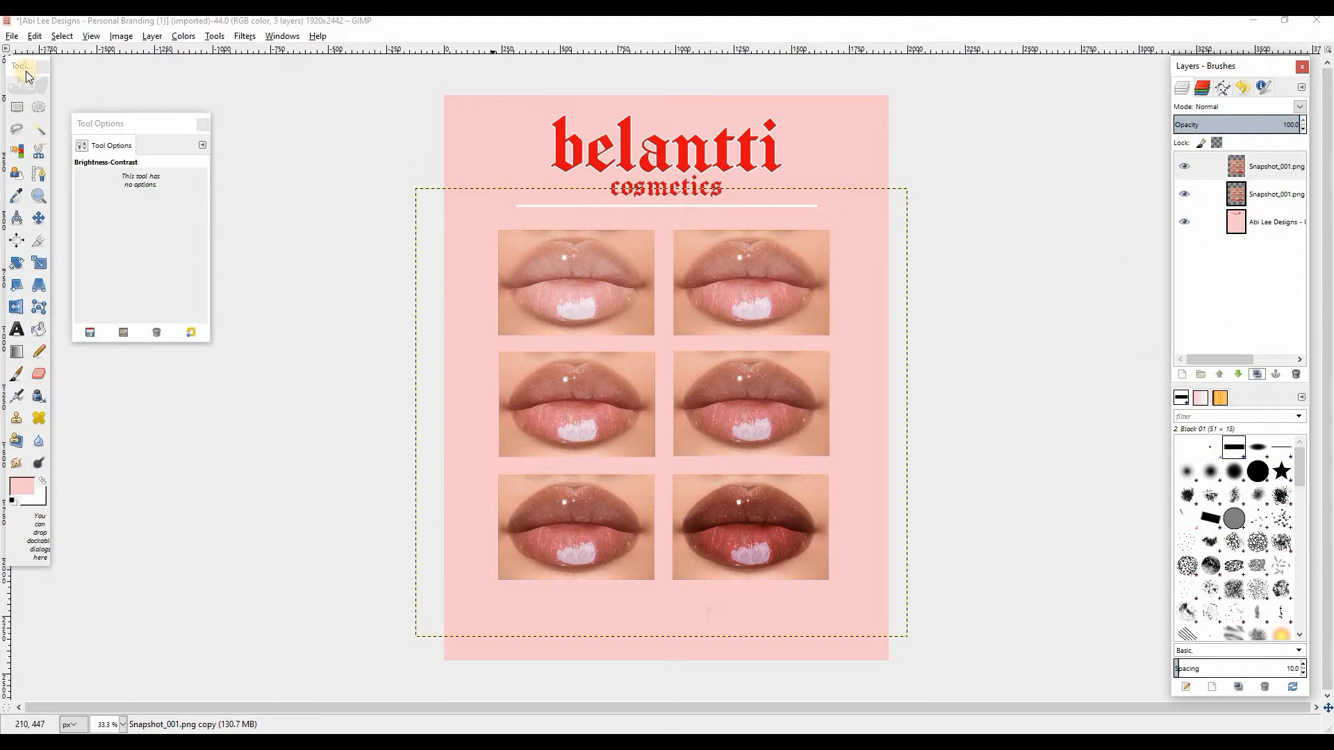
left_click(184, 36)
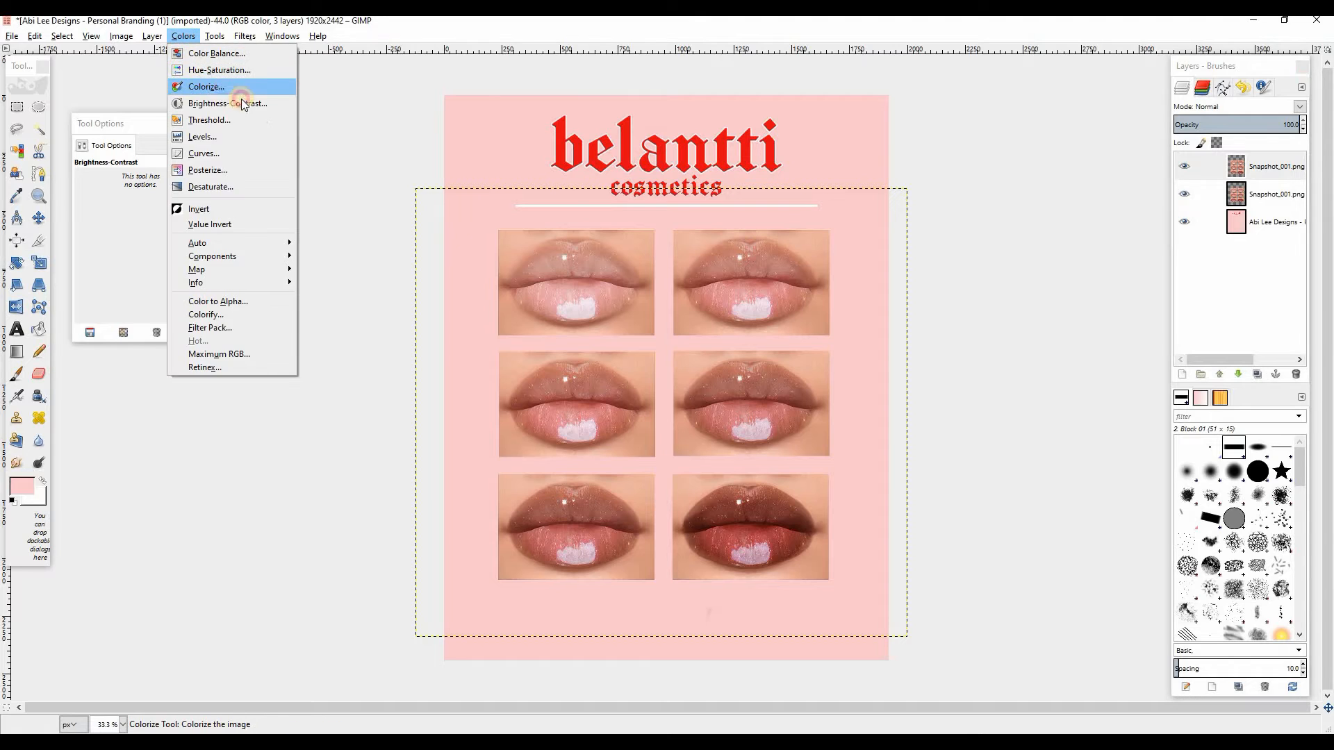
left_click(208, 86)
left_click_drag(253, 143, 31, 162)
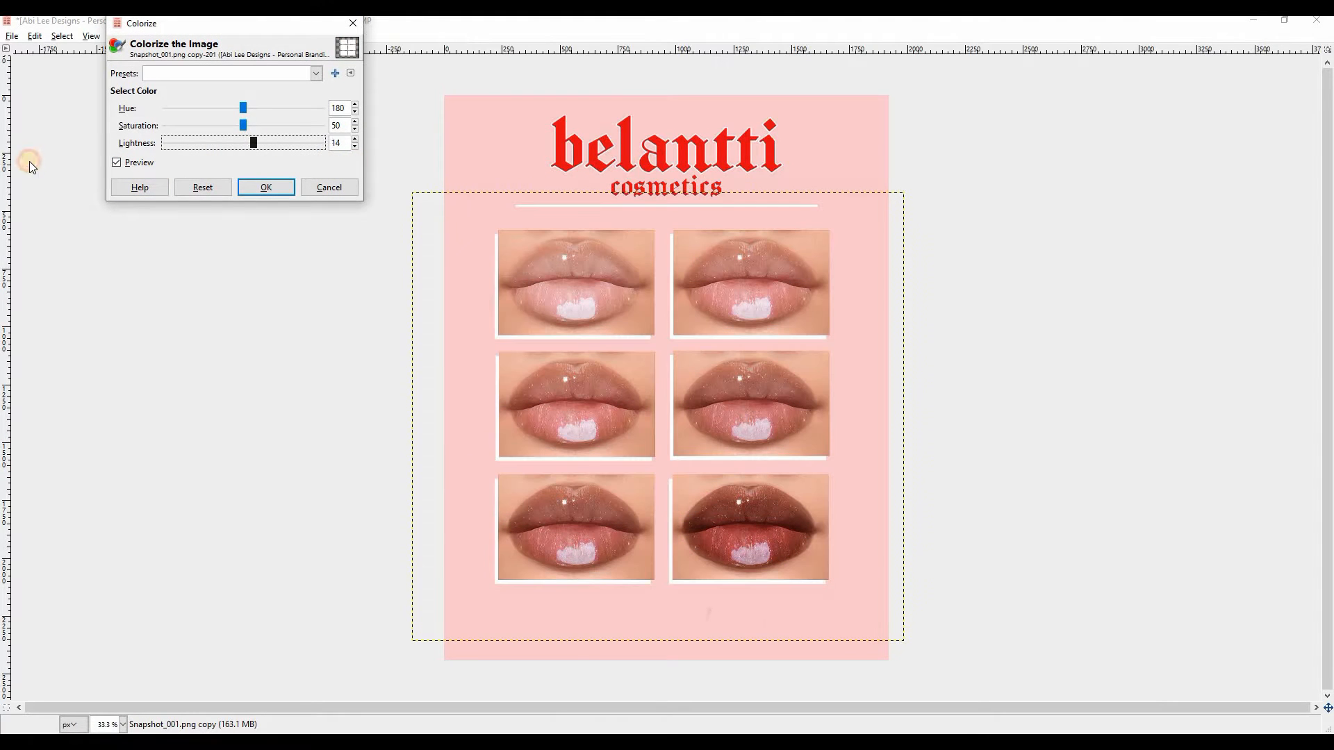
left_click(267, 187)
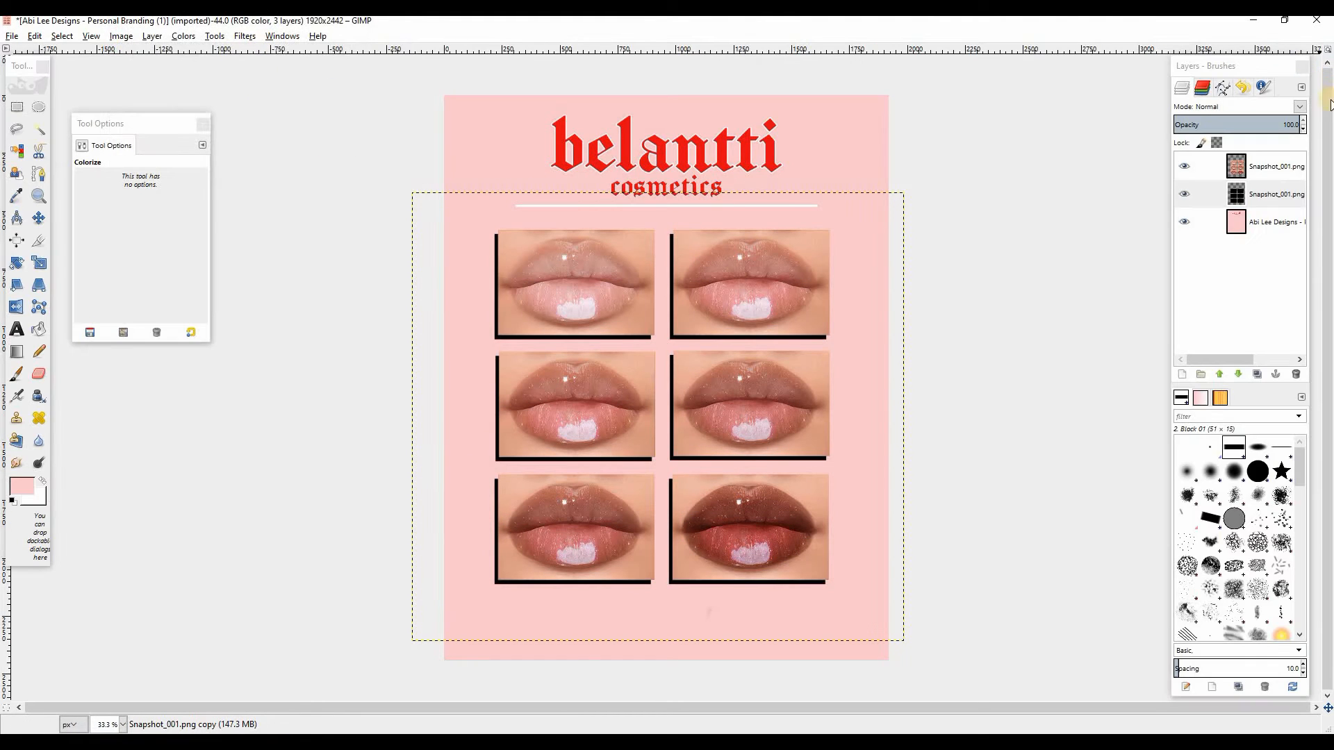
left_click(1299, 109)
left_click(1226, 274)
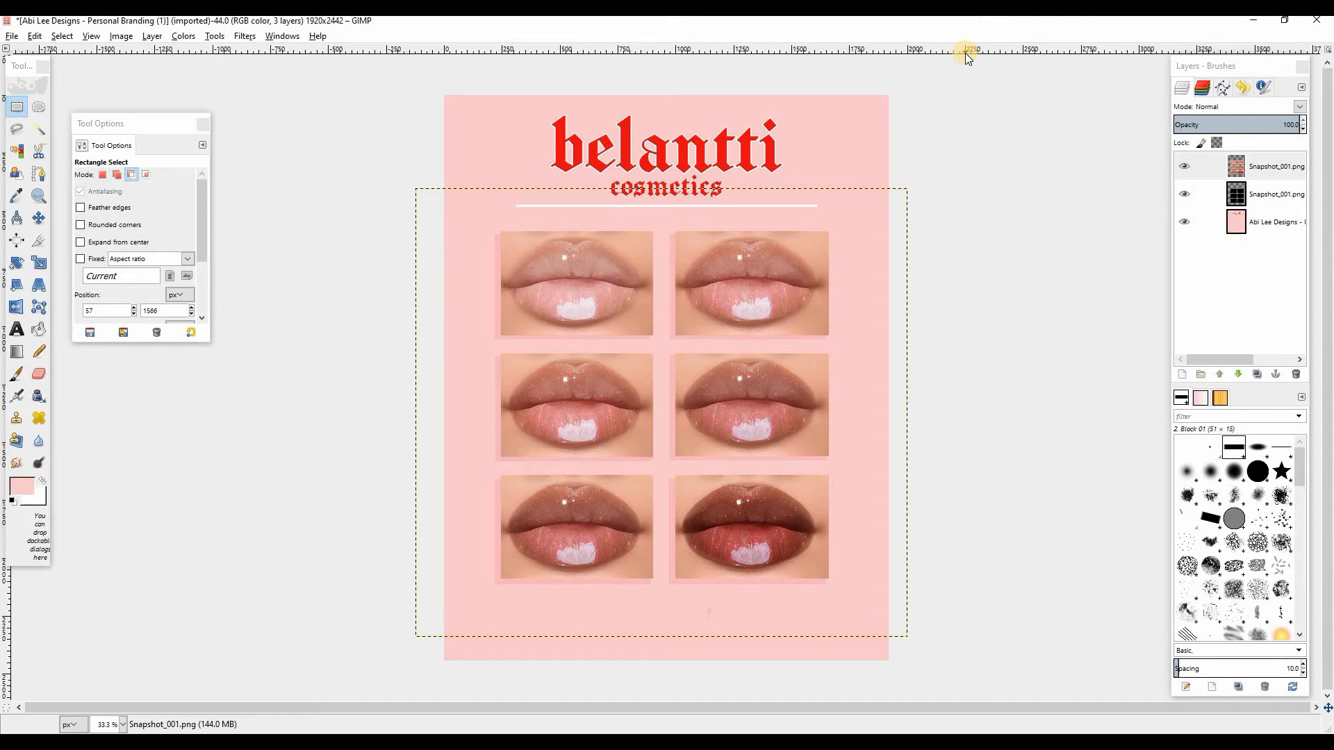
Export the ad as a JPG into the Pictures folder under the suggested file name.
key("ctrl+shift+e")
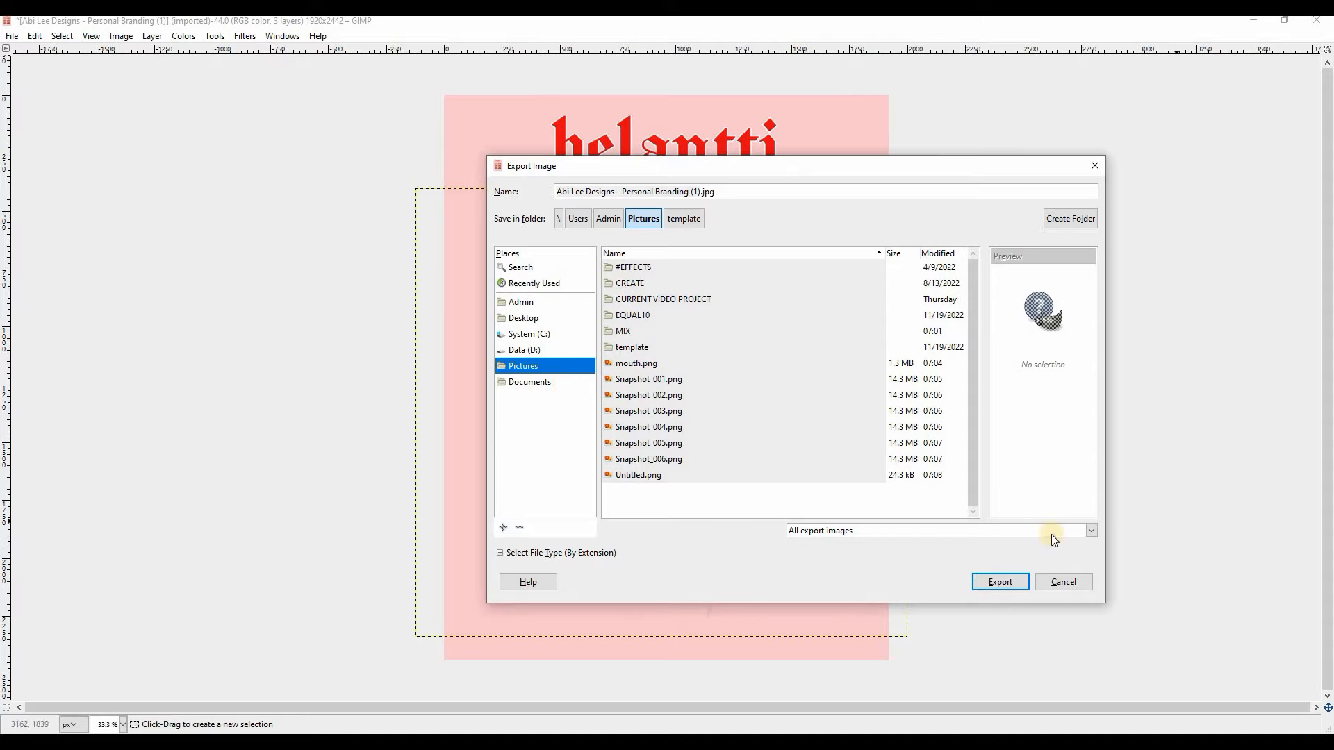
left_click(700, 193)
left_click(999, 582)
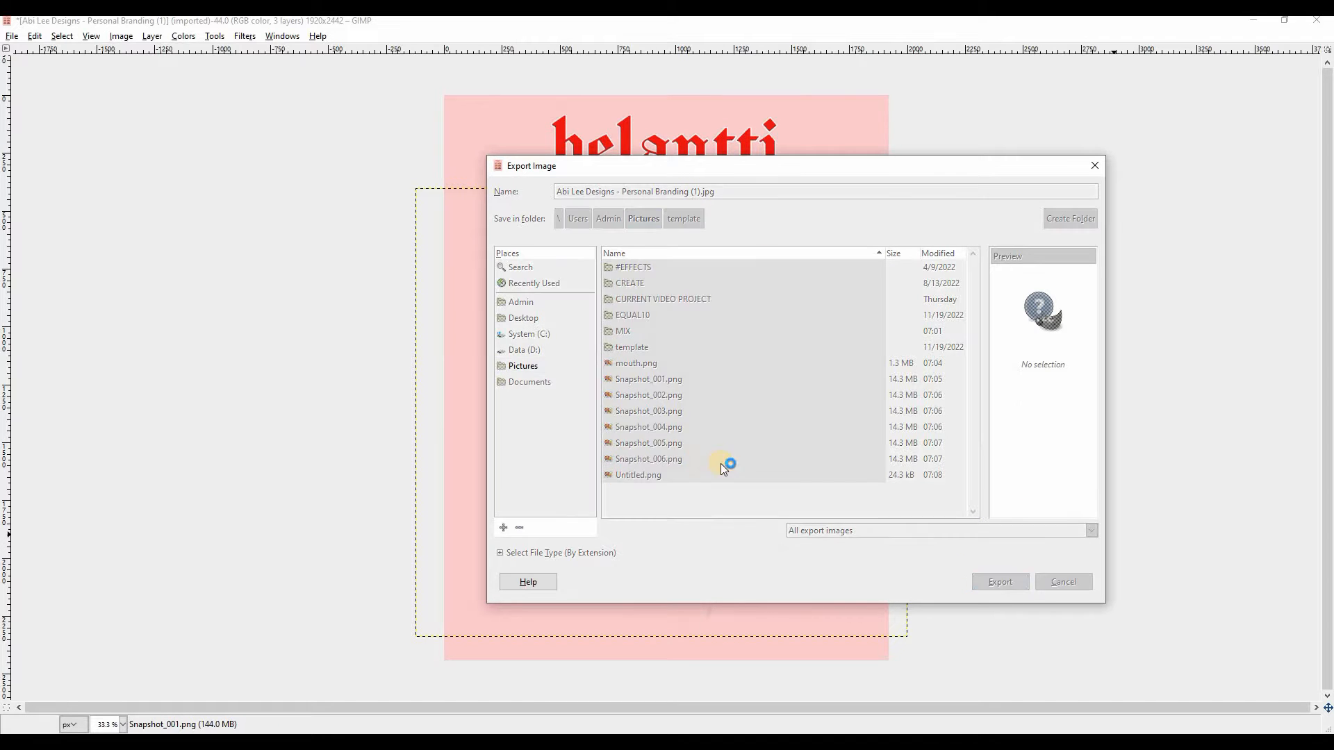
left_click(671, 460)
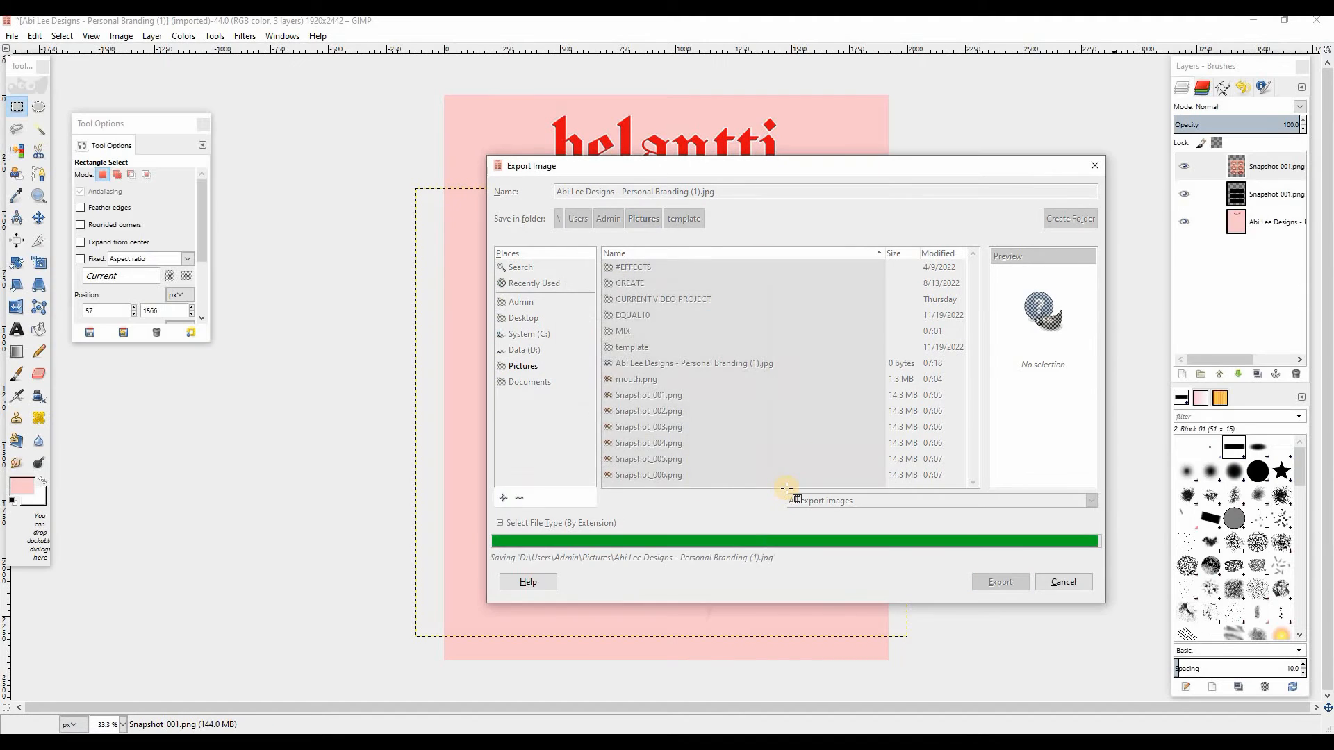
Switch to Firestorm and start an image upload from the inventory, choosing the exported ad JPG in Pictures.
left_click(518, 740)
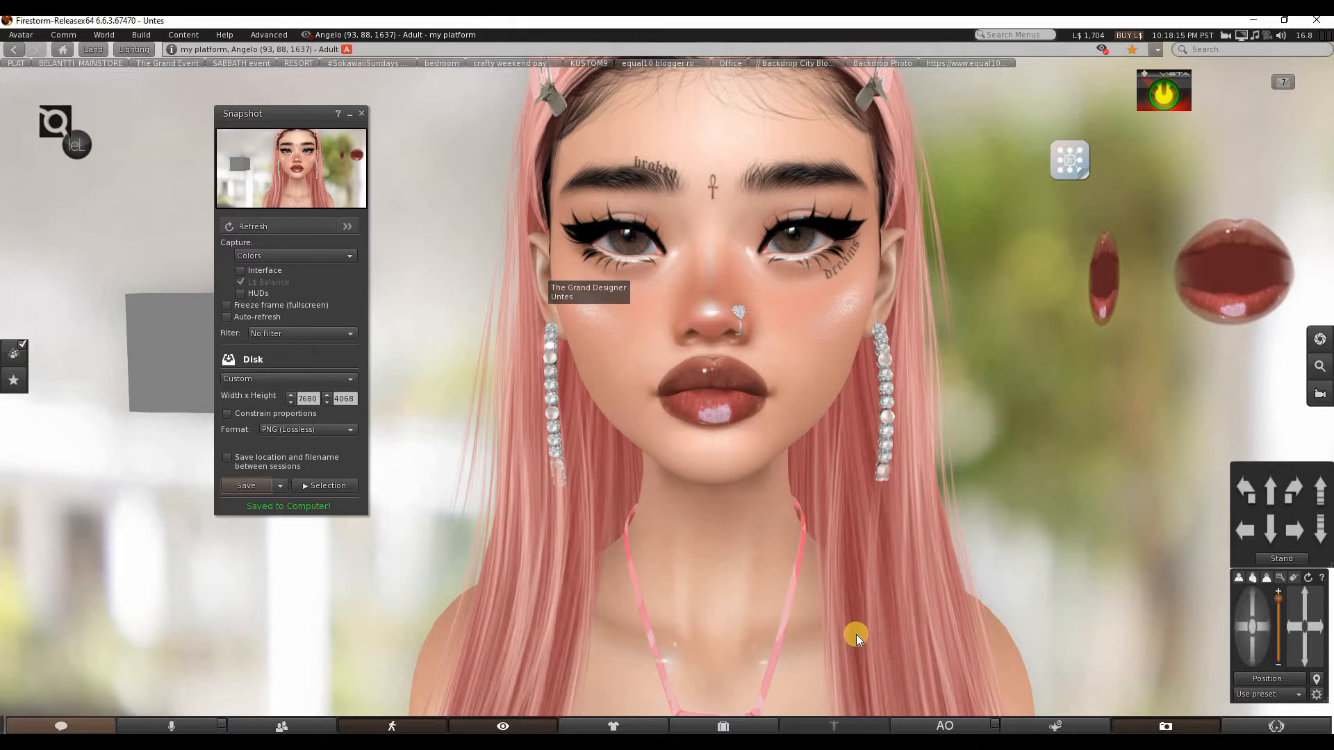
left_click(723, 726)
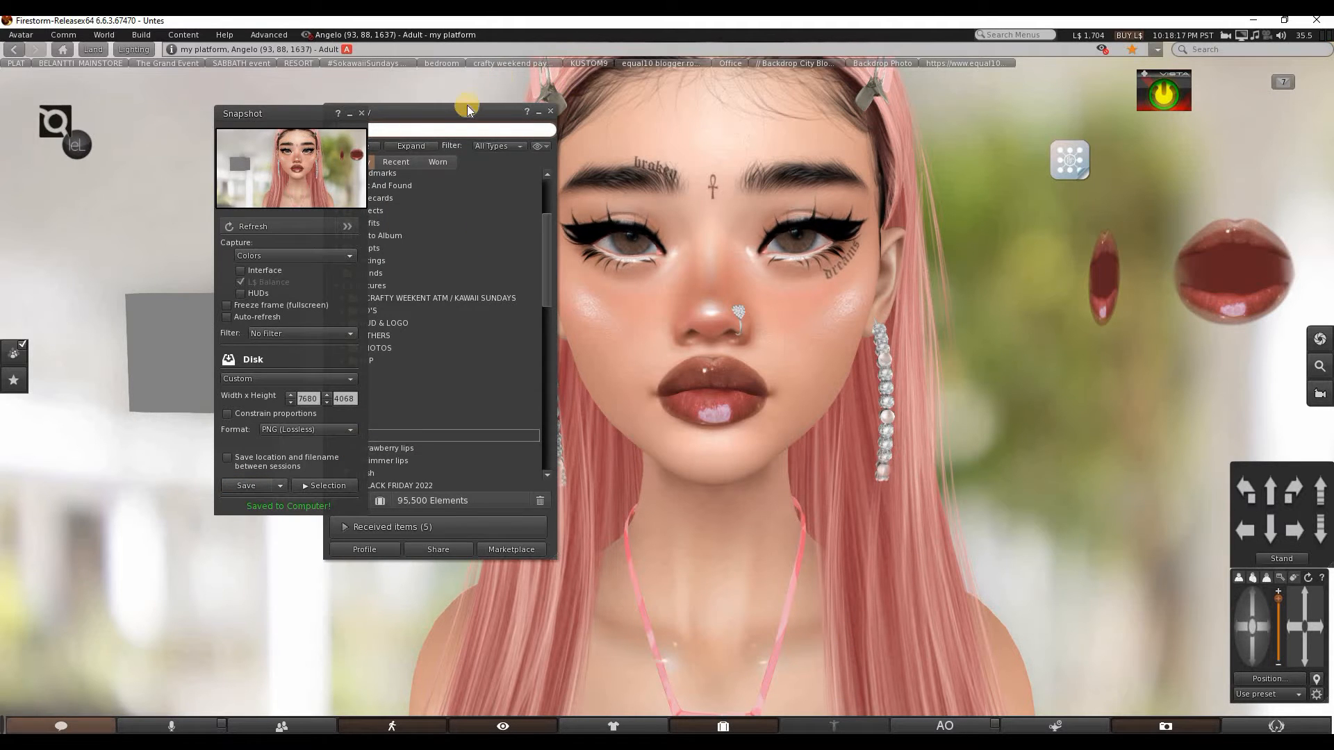
left_click_drag(490, 116, 1057, 86)
left_click(923, 470)
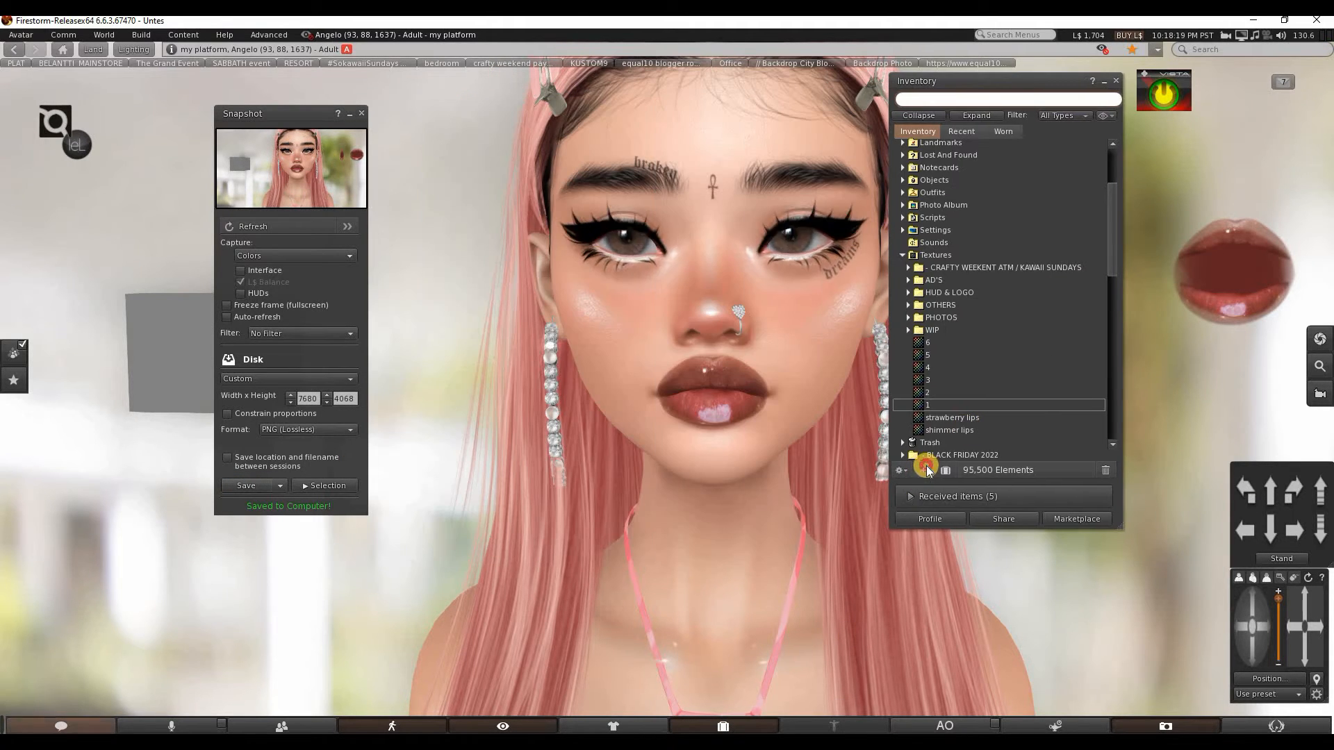
mouse_move(973, 369)
left_click(1036, 364)
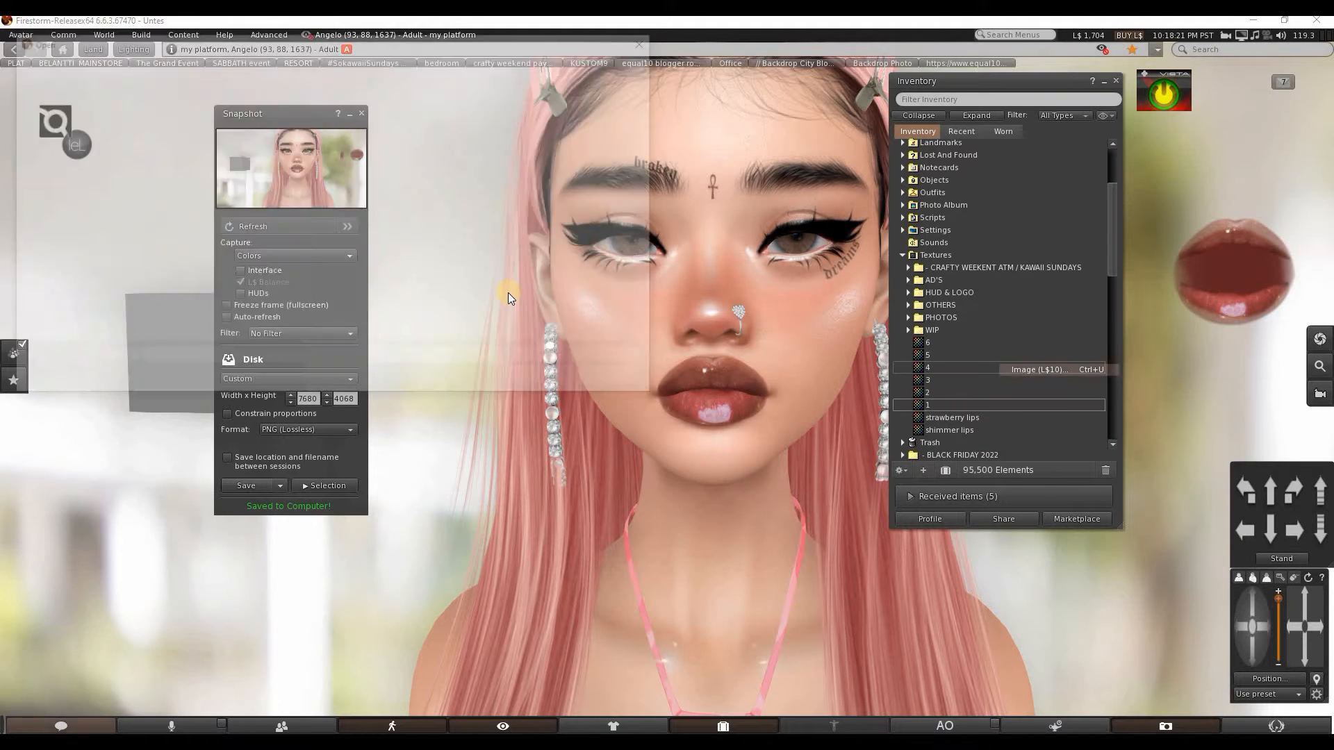
left_click(606, 153)
left_click(549, 380)
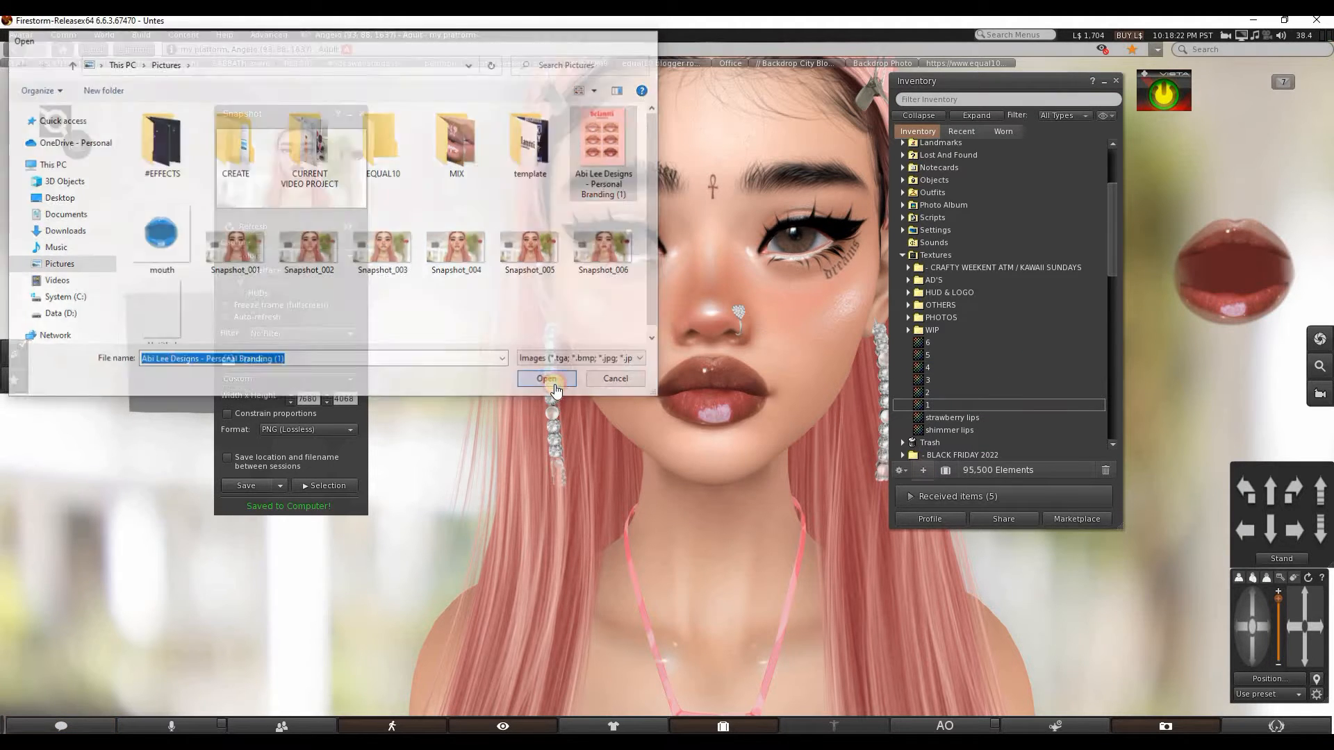
left_click(765, 217)
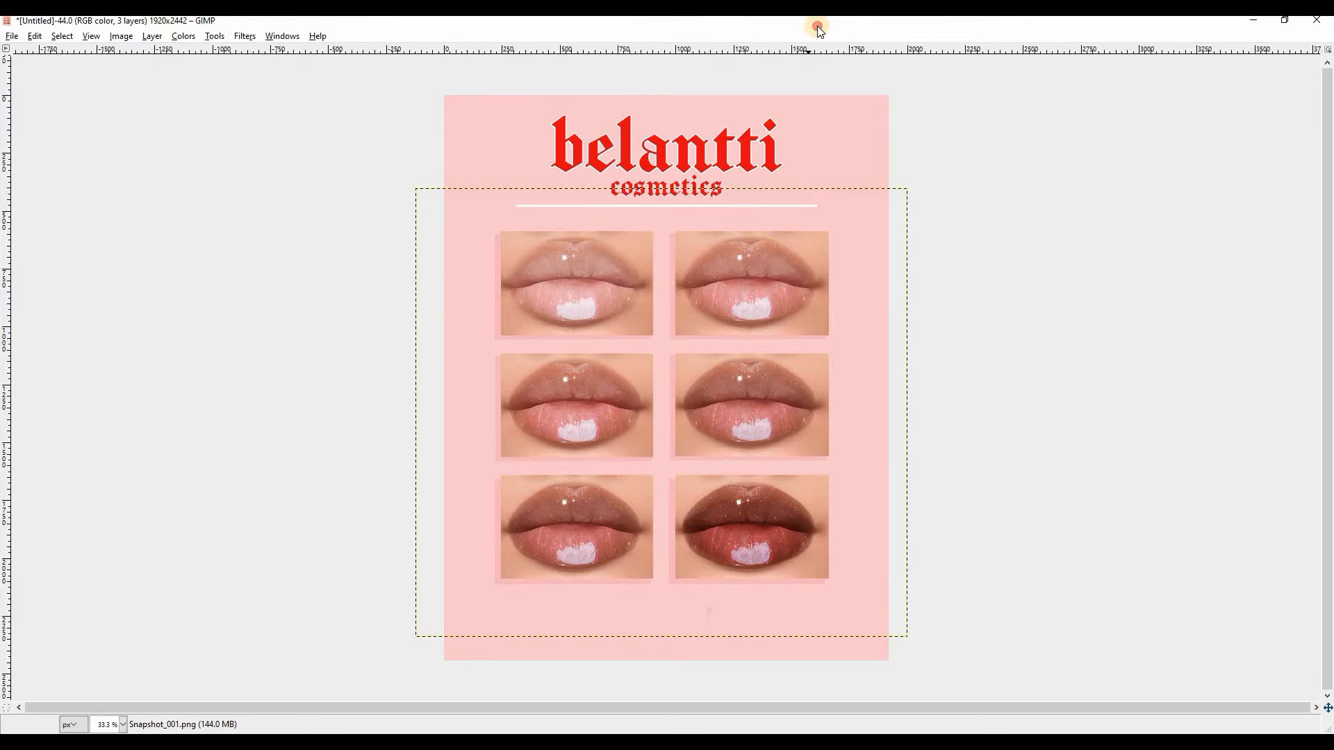
Switch back to GIMP and merge the ad's visible layers with the expanded-as-necessary option.
left_click(817, 27)
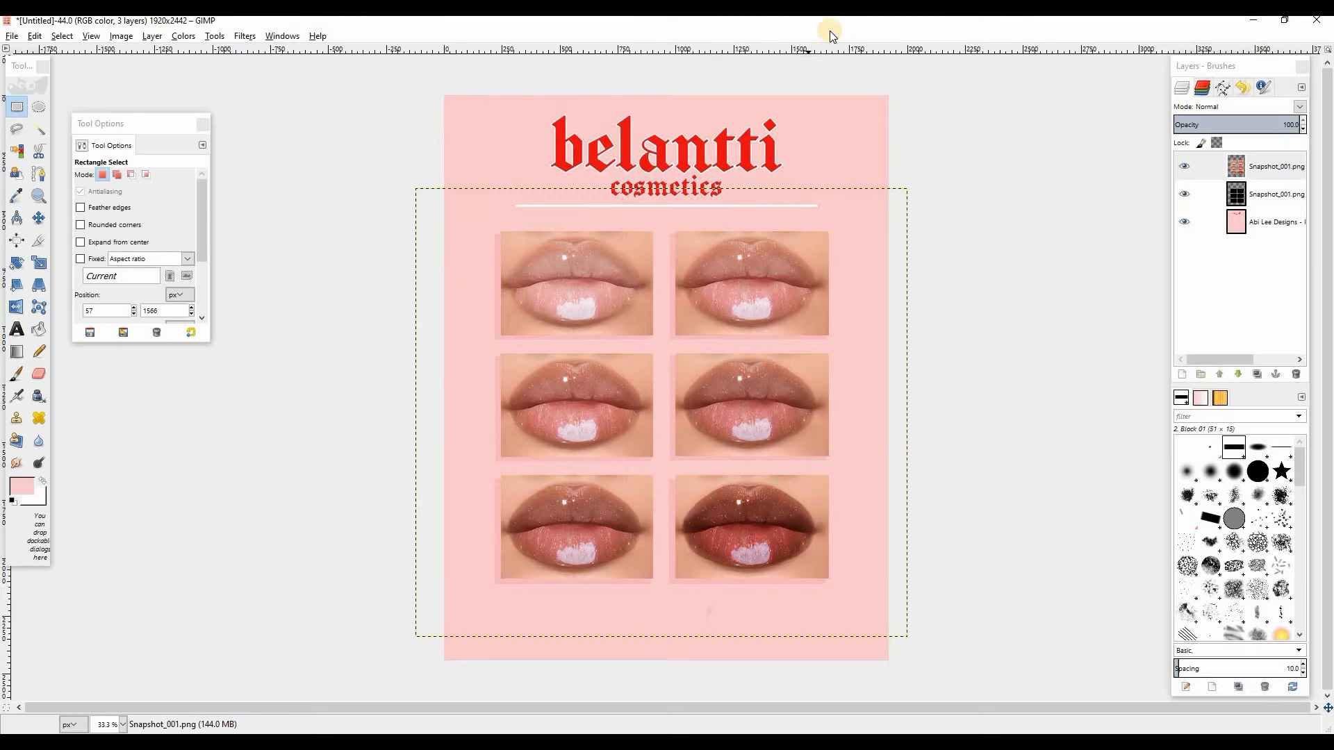
key("ctrl+m")
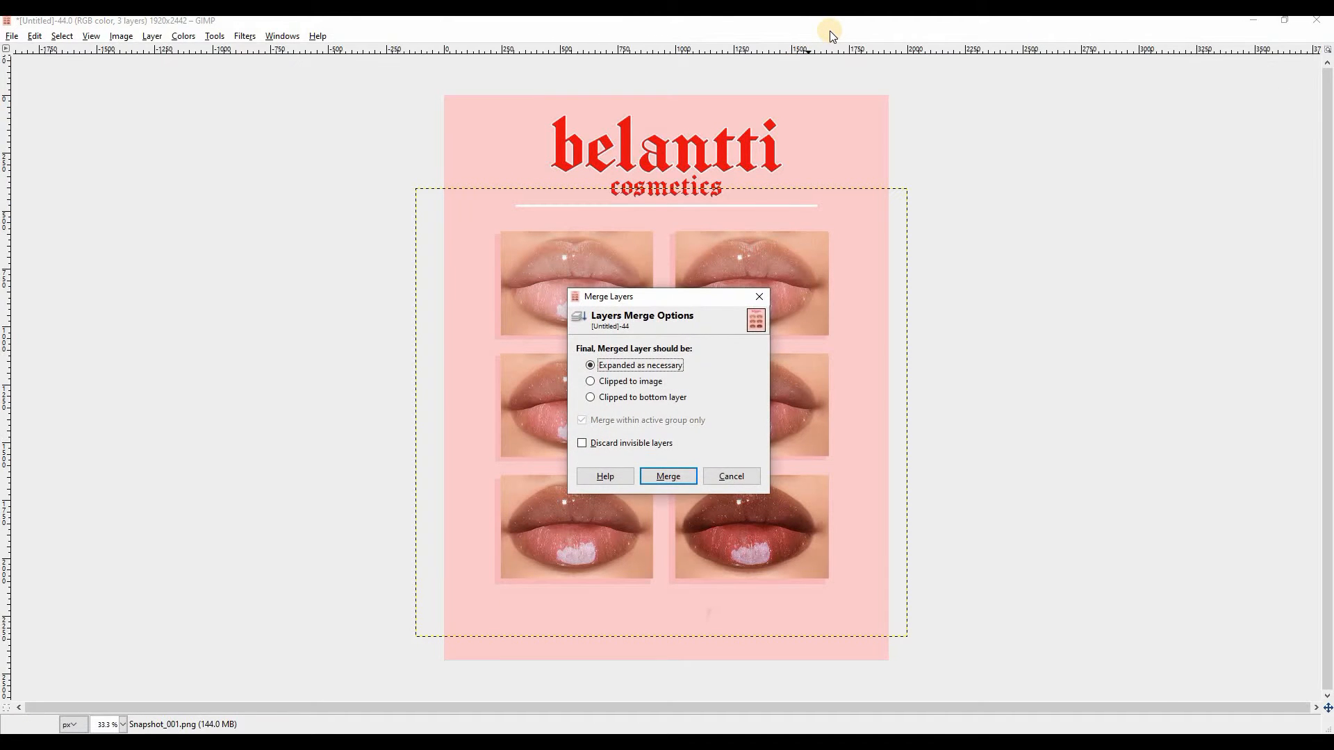
key("Return")
Scale the merged ad layer down to about 1653 x 1887 px, keeping its lower-right corner in place.
left_click(39, 262)
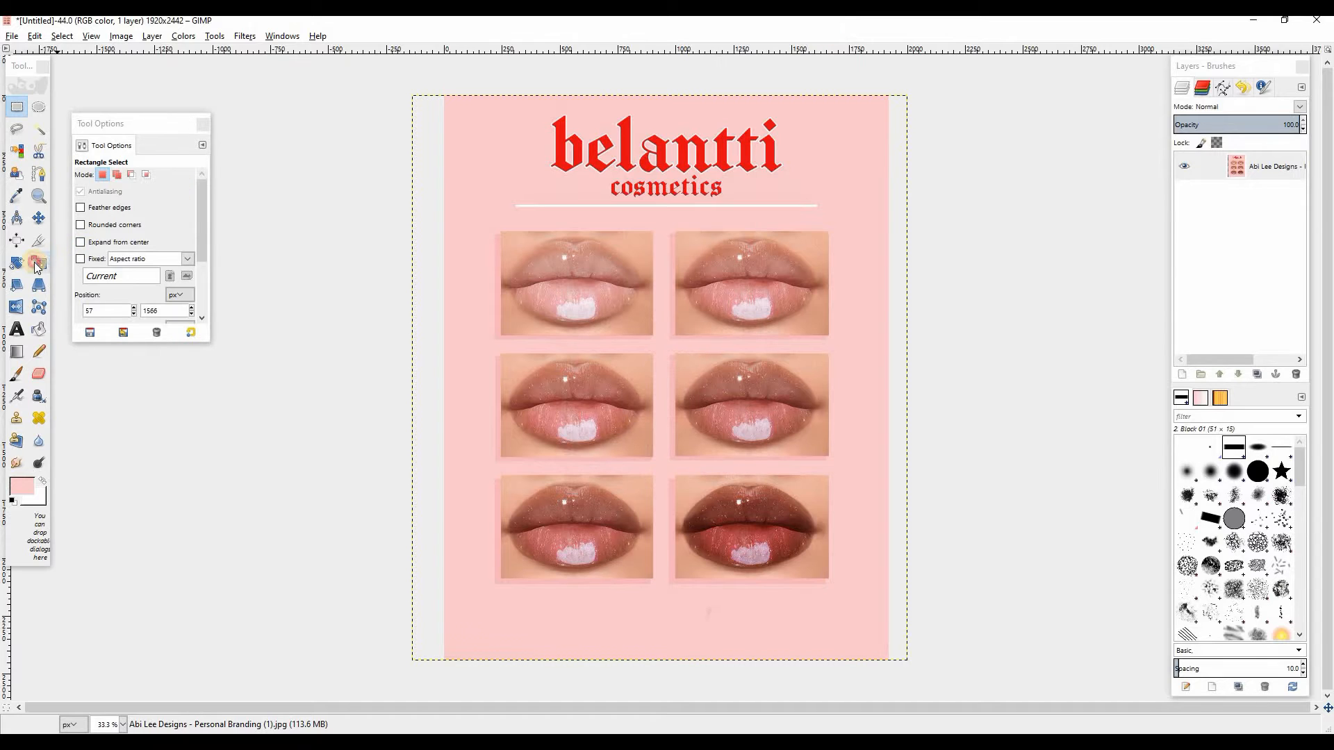
left_click(518, 185)
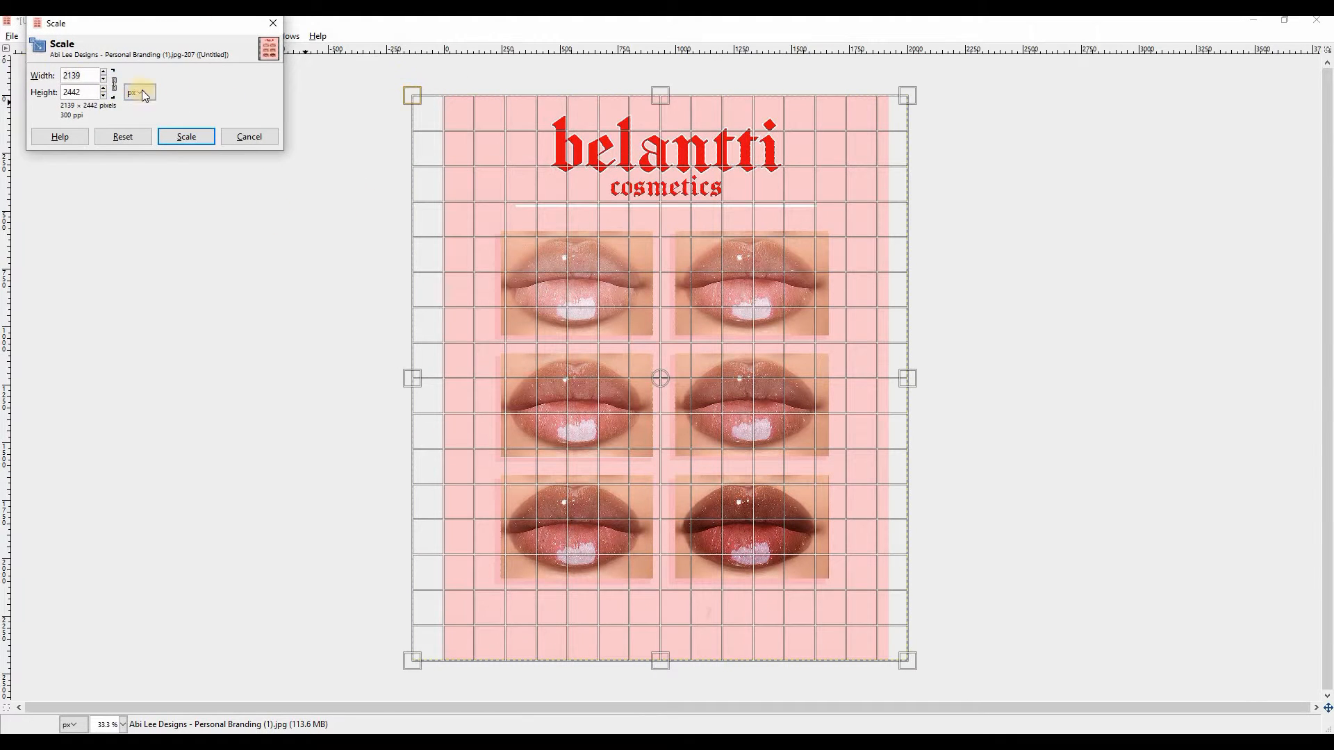
left_click_drag(416, 97, 574, 227)
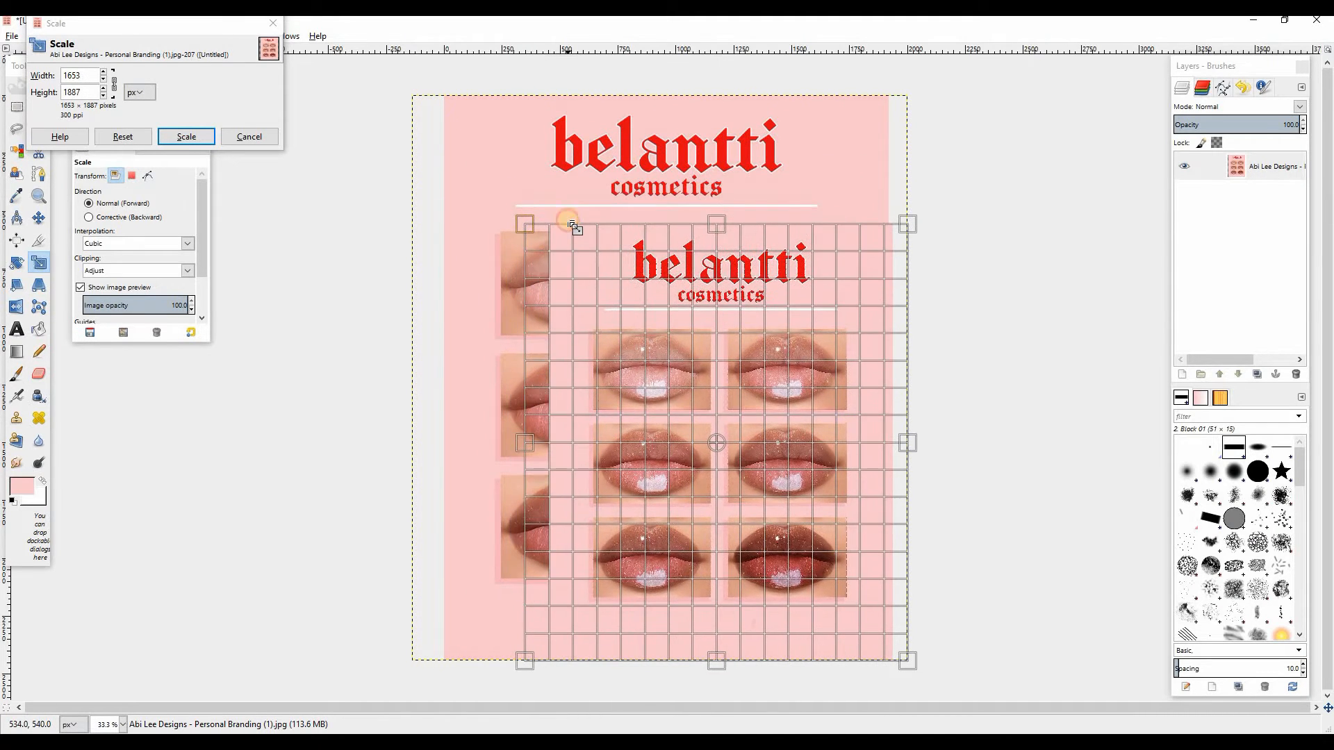
left_click(185, 136)
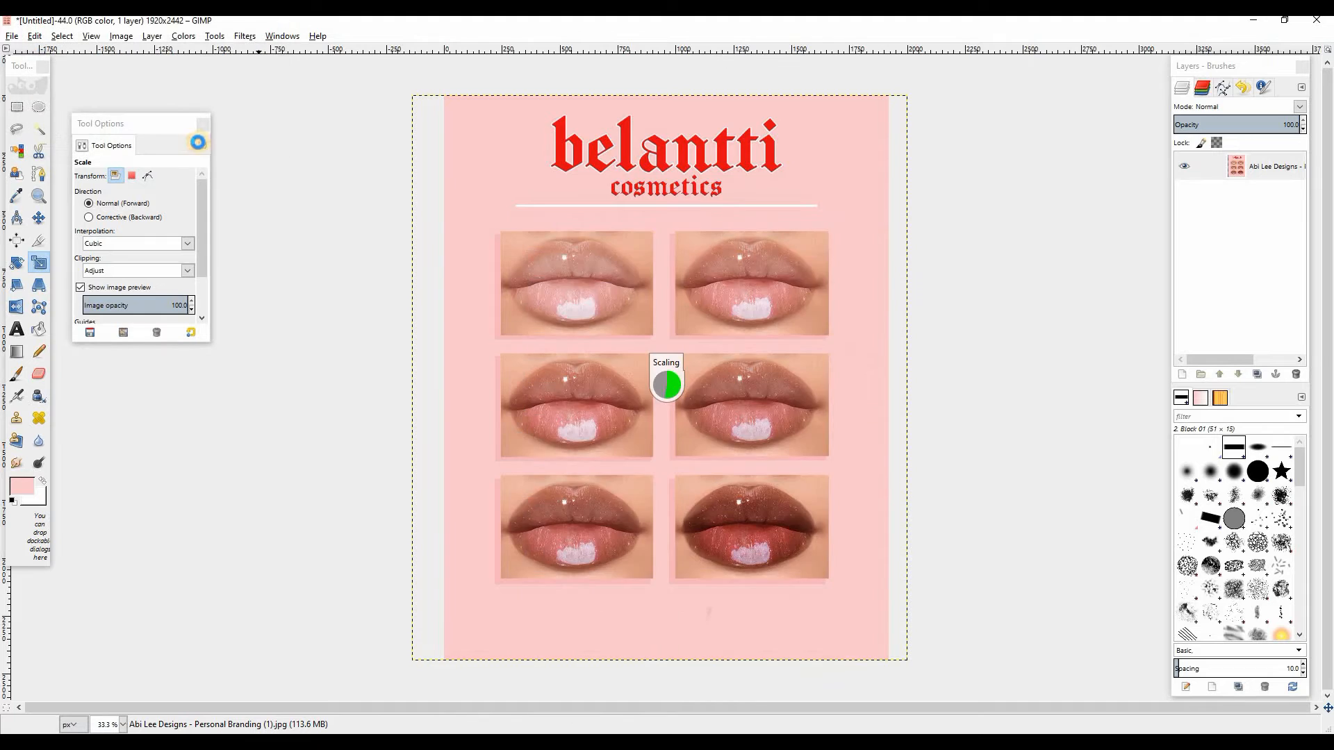
Crop the whole image, not just the current layer, to the visible pink ad area at 1461 x 1884 px.
left_click(38, 241)
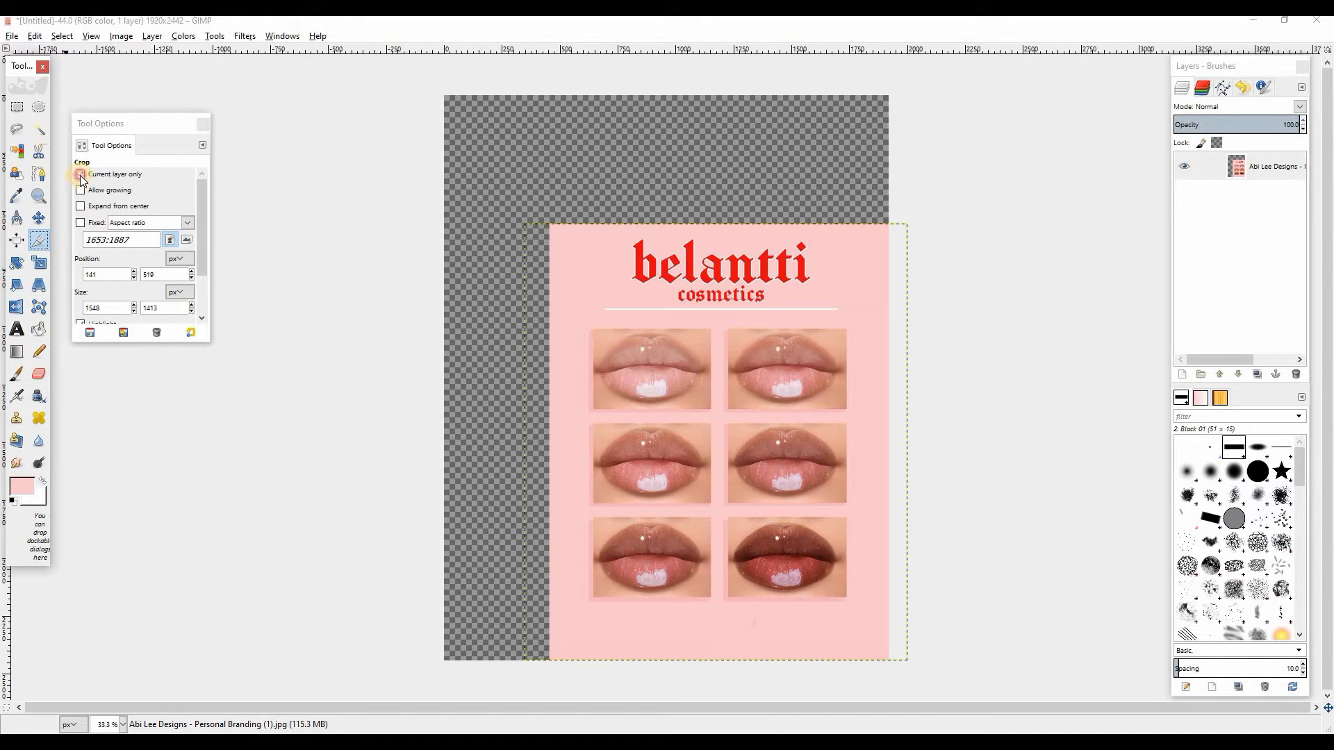
left_click(81, 175)
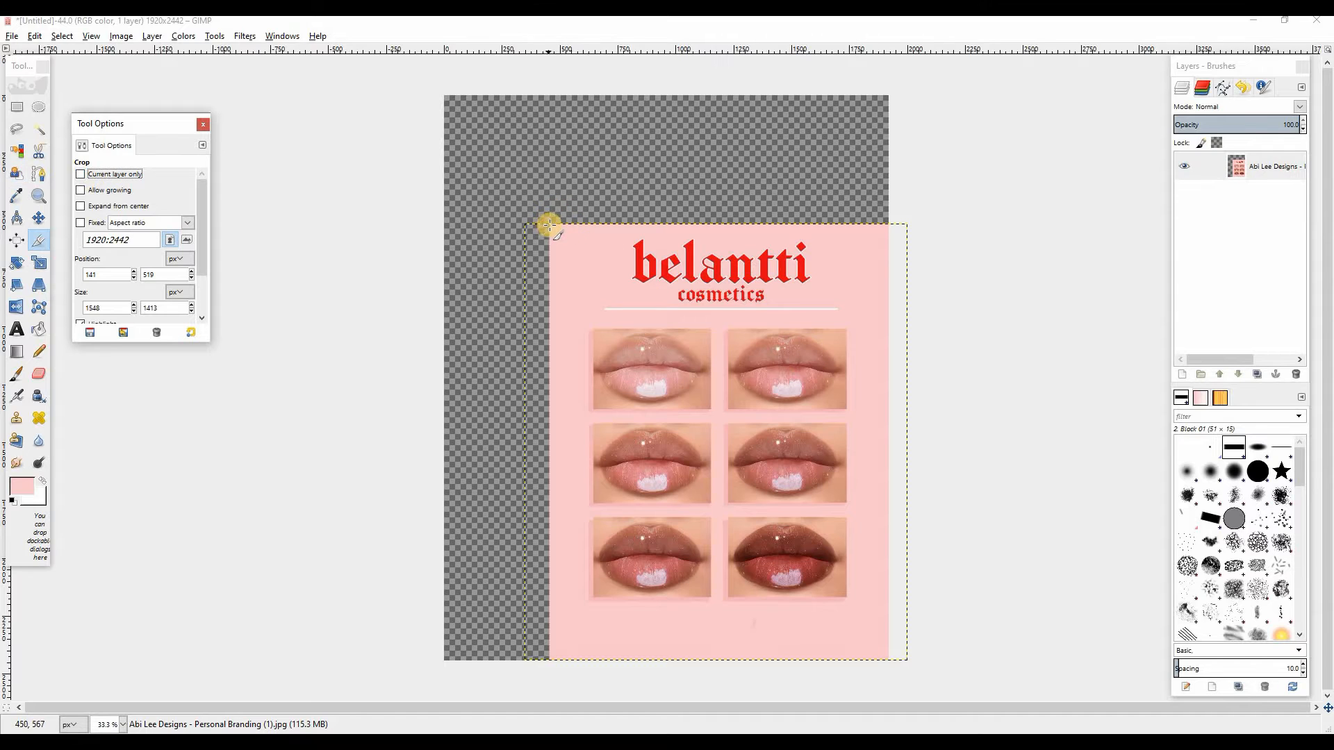
left_click_drag(548, 224, 986, 703)
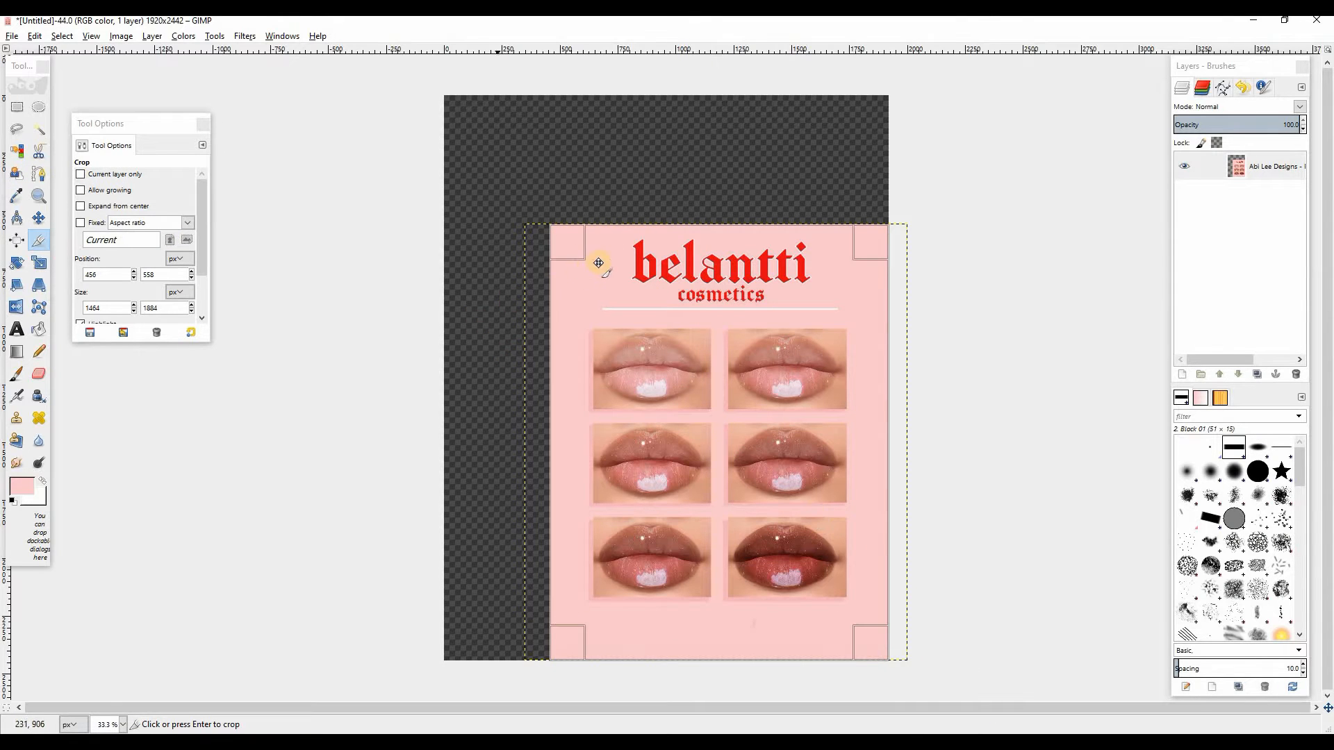
left_click(654, 242)
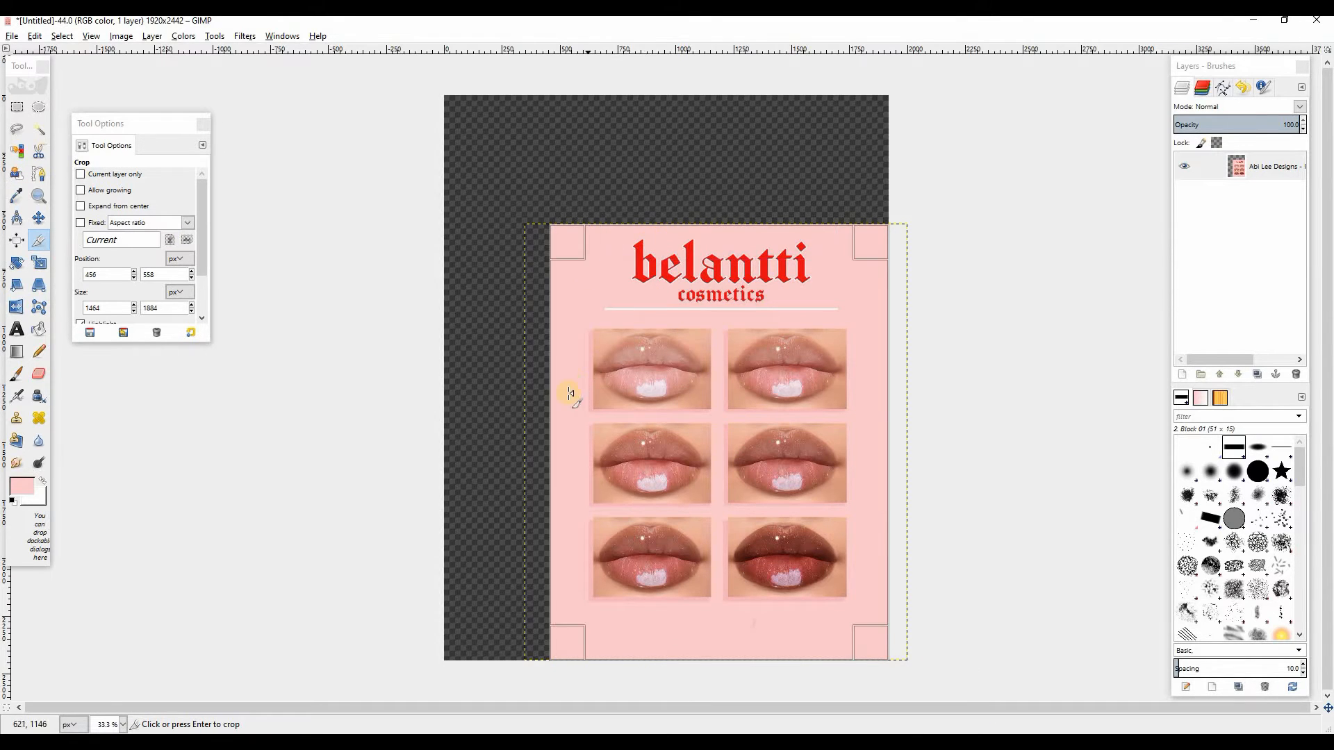
left_click(567, 396)
left_click_drag(567, 396, 566, 396)
left_click(731, 373)
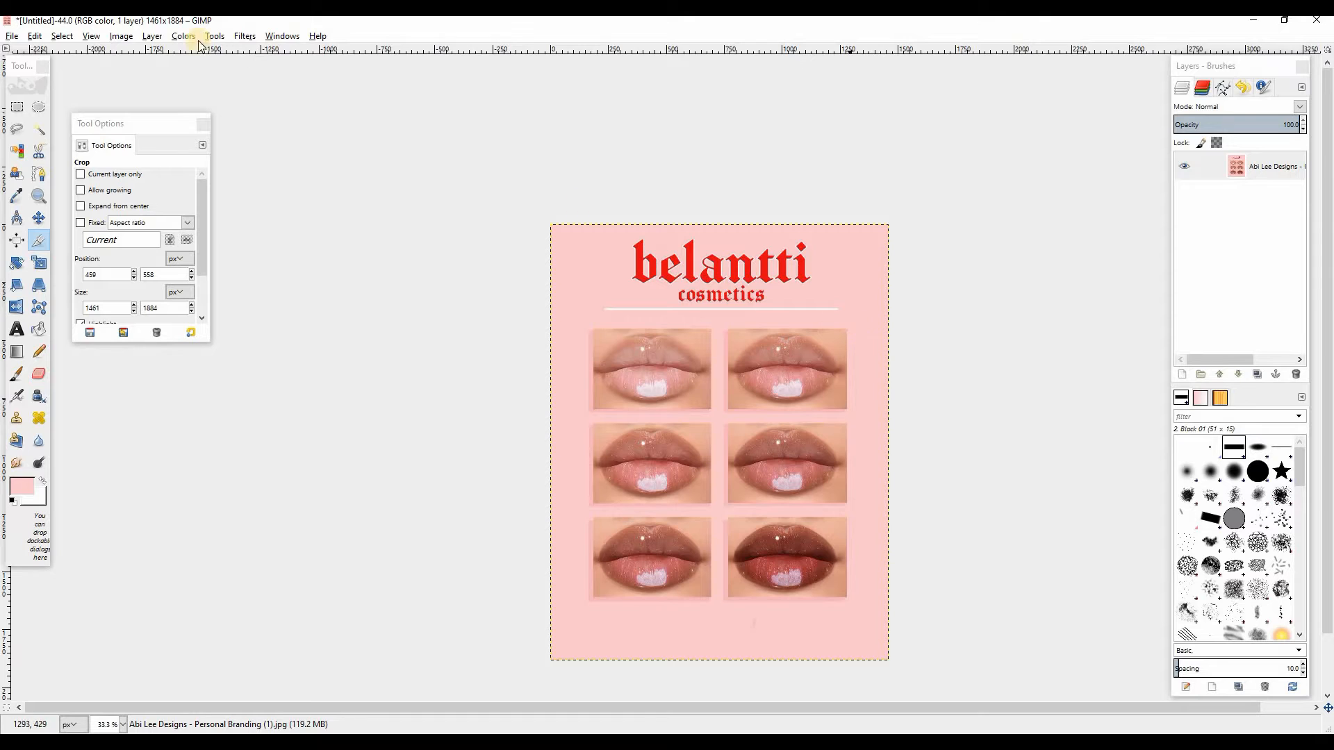
Sharpen the cropped ad with a sharpness of 60 and export it again.
left_click(252, 39)
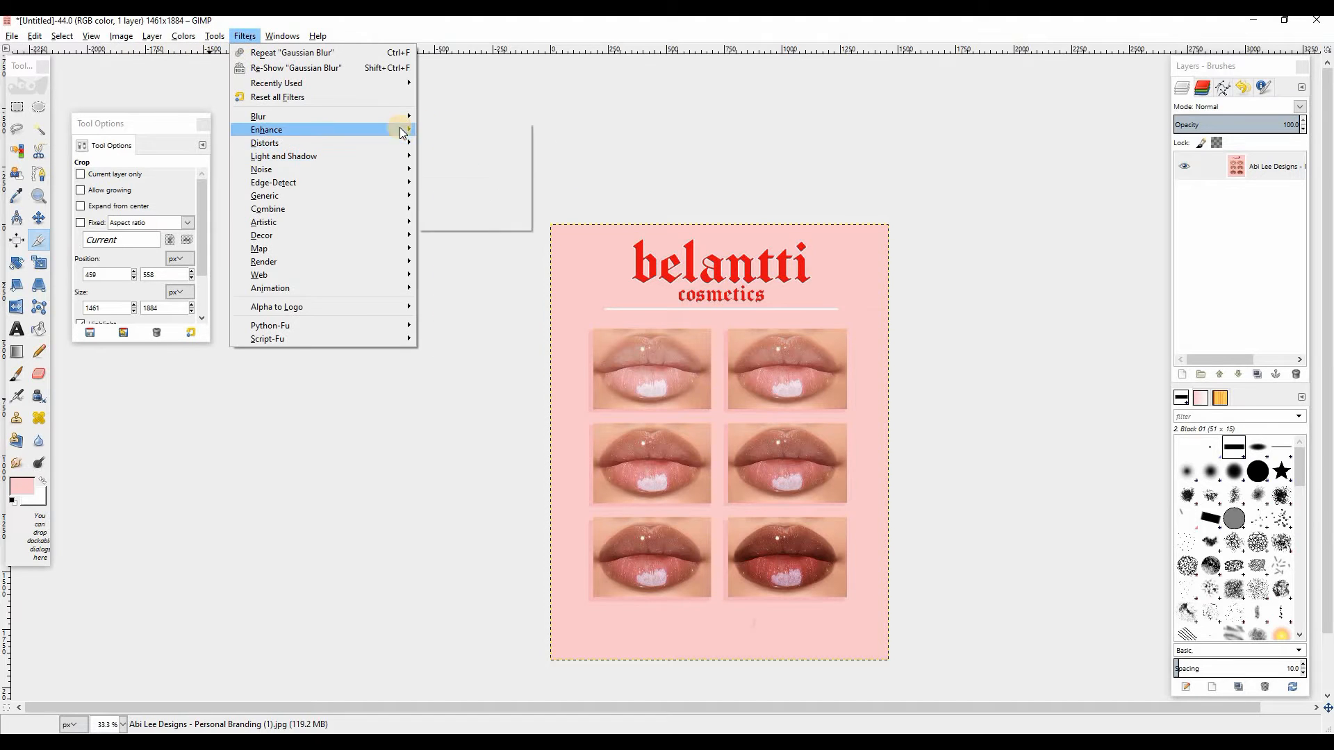
mouse_move(399, 129)
left_click(452, 208)
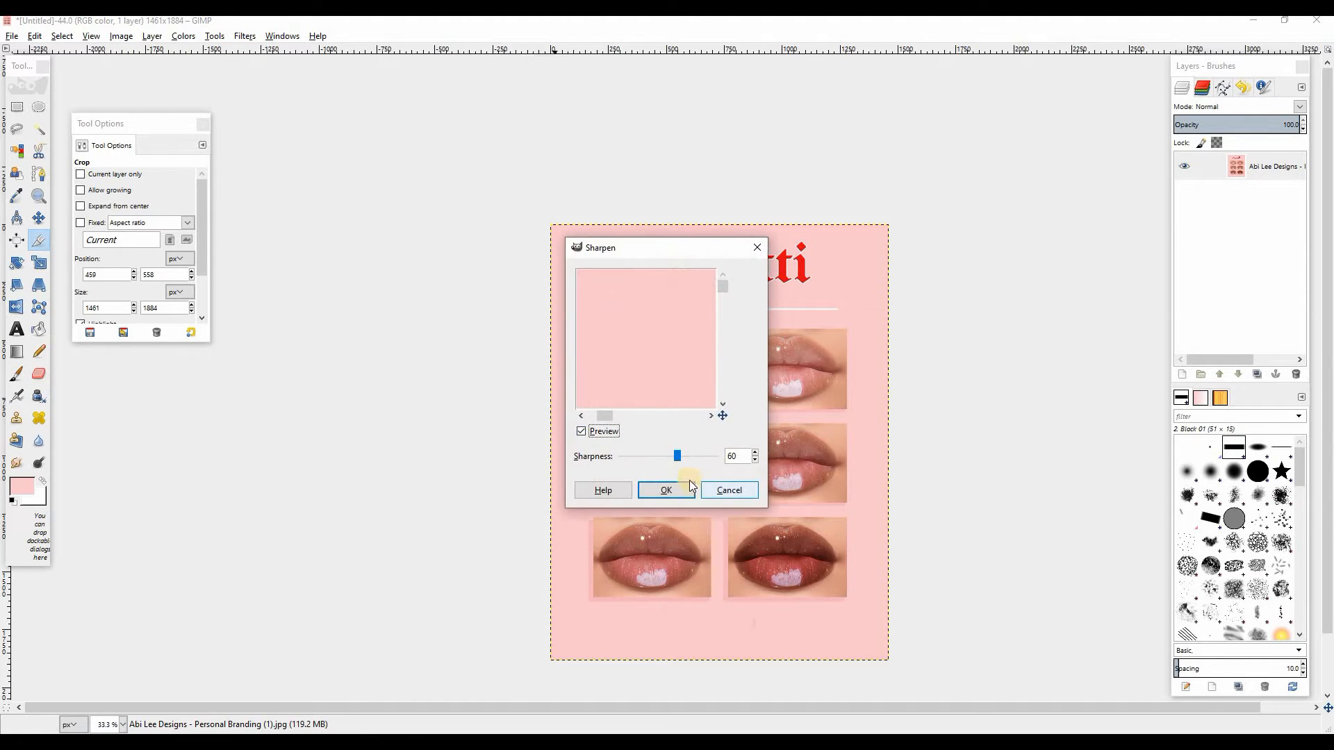
left_click(667, 490)
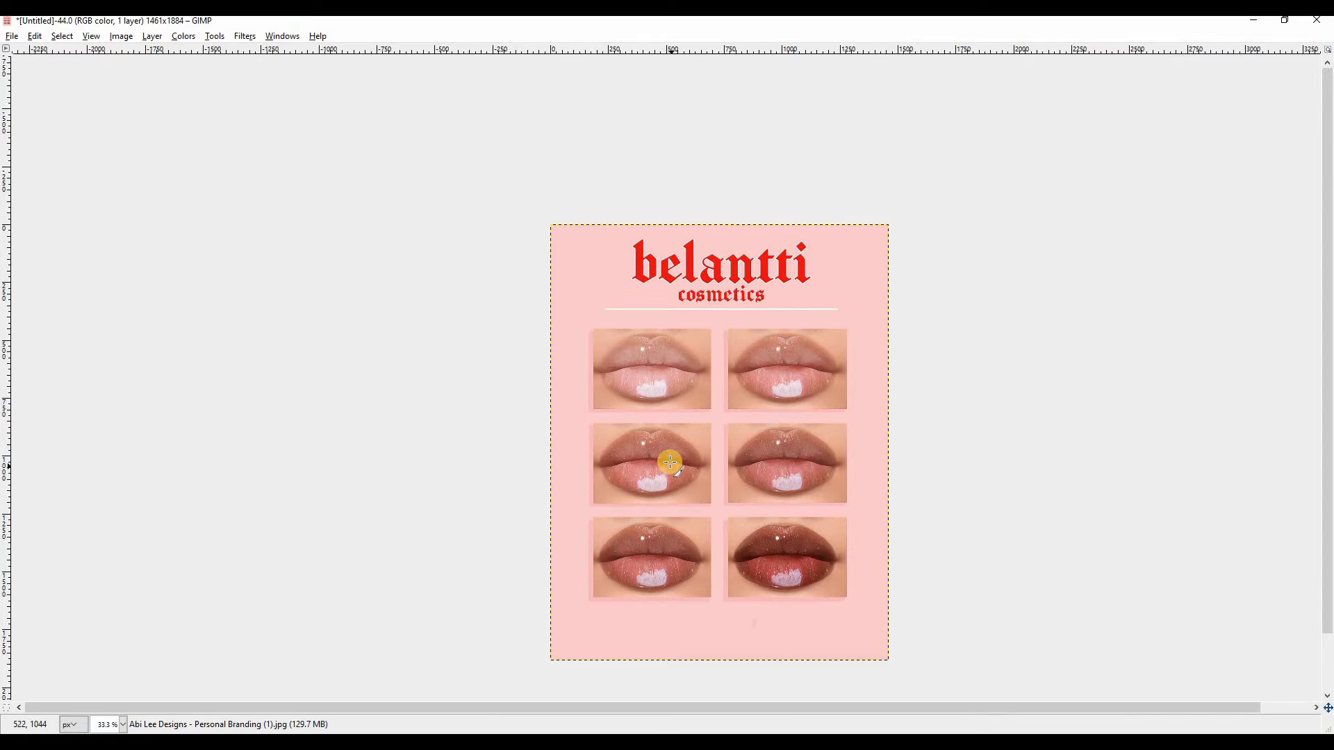
key("ctrl+e")
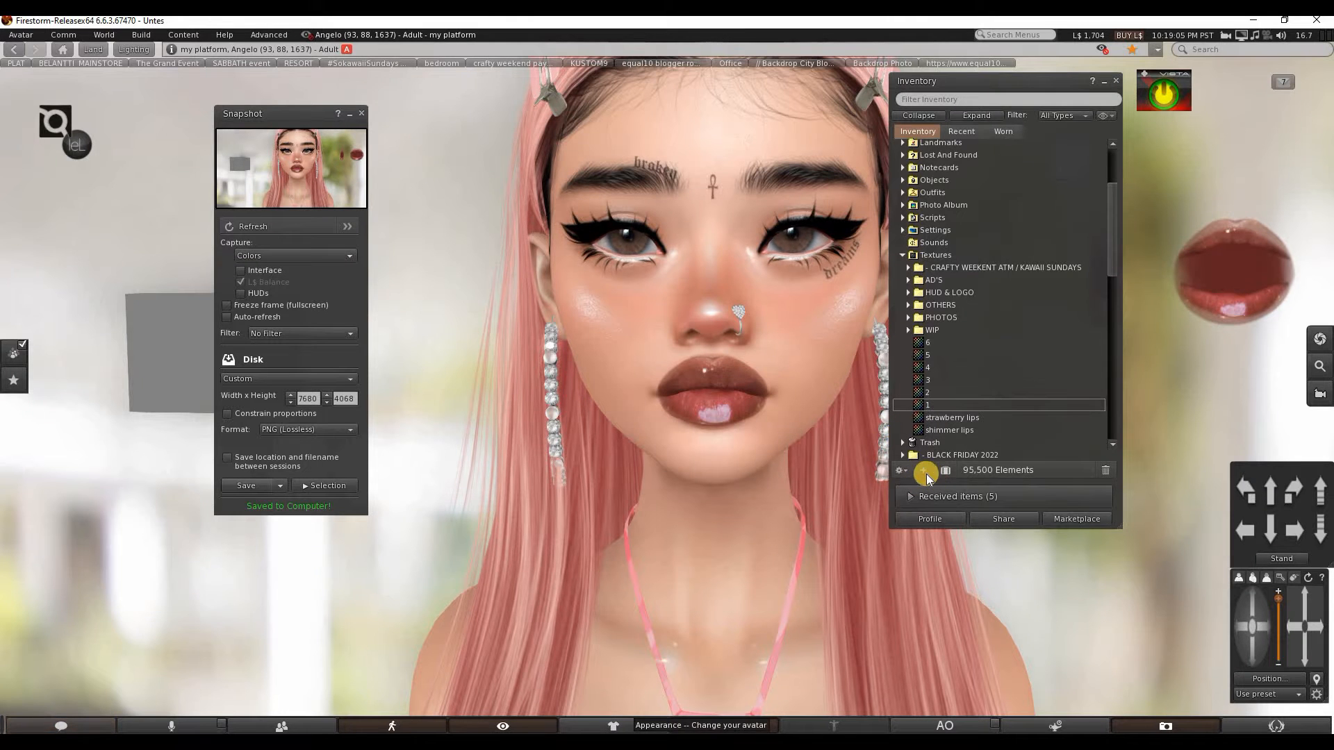
Switch to Firestorm and start an inventory image upload of the exported ad JPG from Pictures, naming it "lip hud".
left_click(927, 478)
left_click(1027, 363)
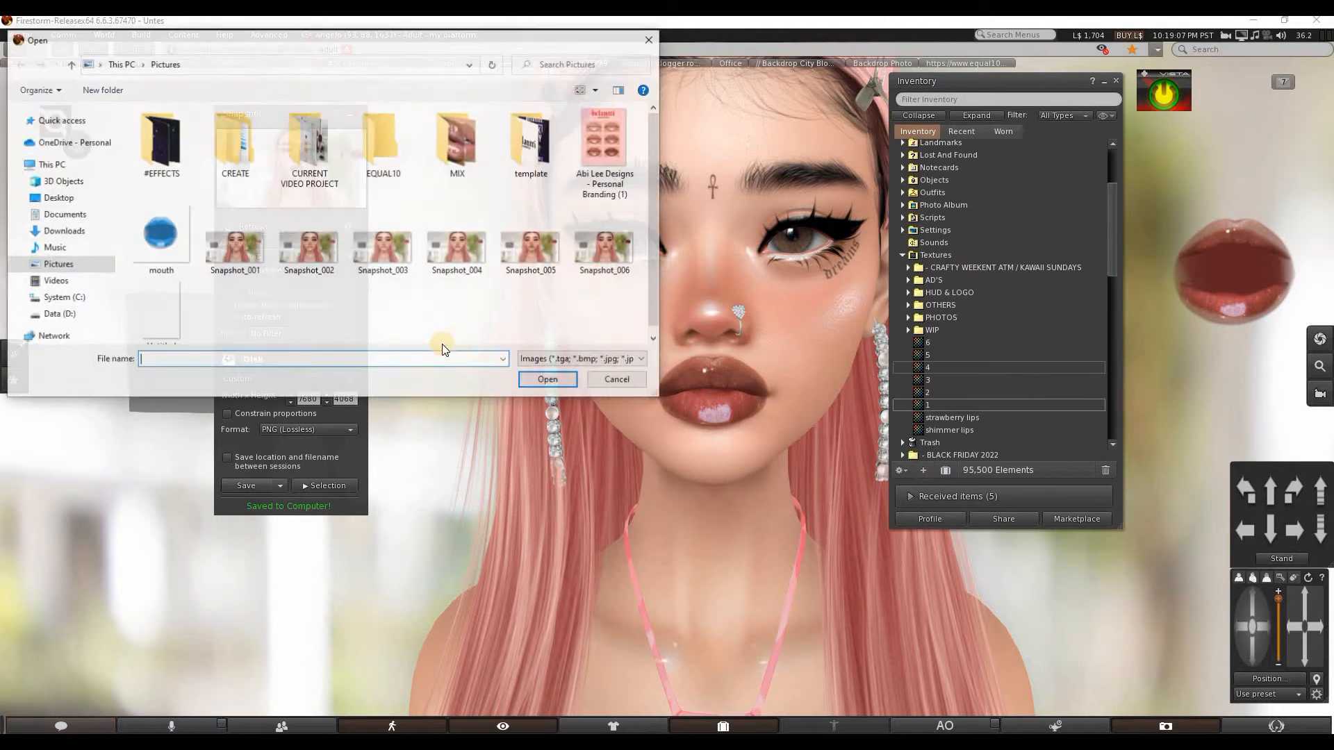
left_click(583, 154)
left_click(566, 382)
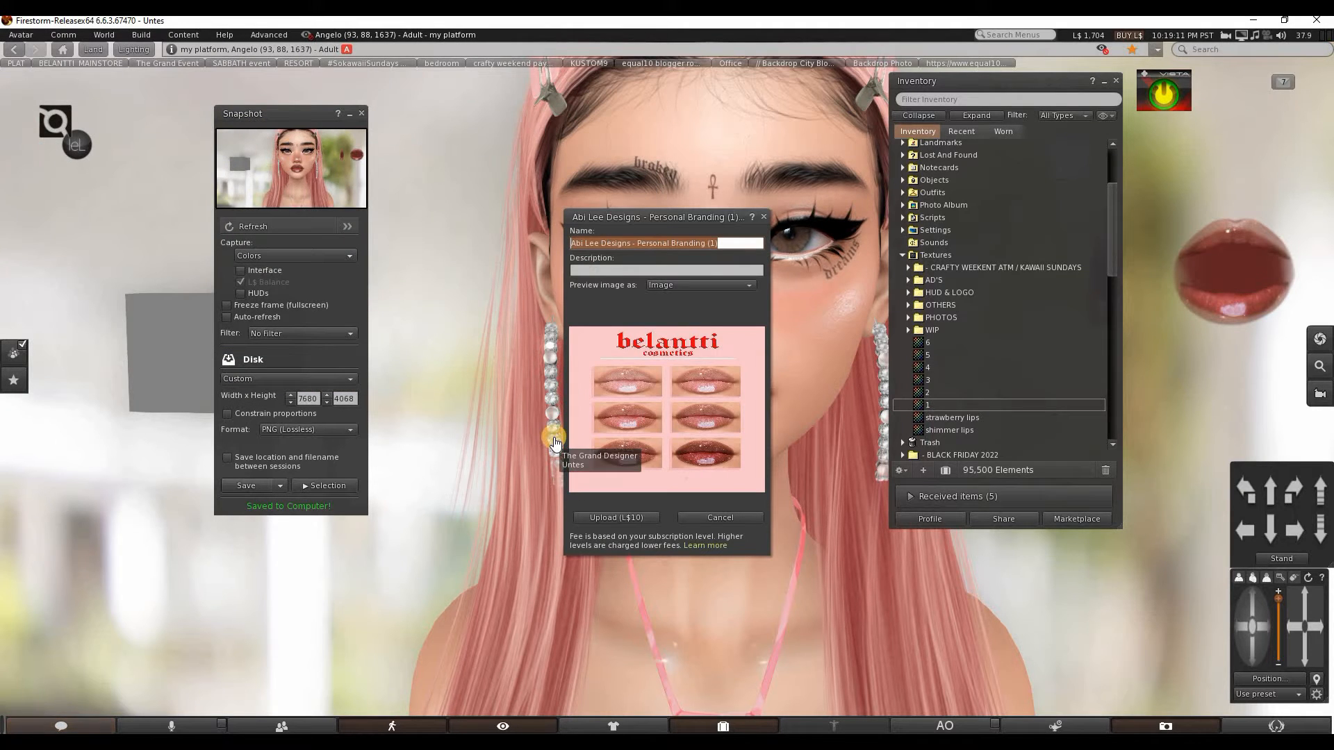
key("BackSpace")
type("lip hud")
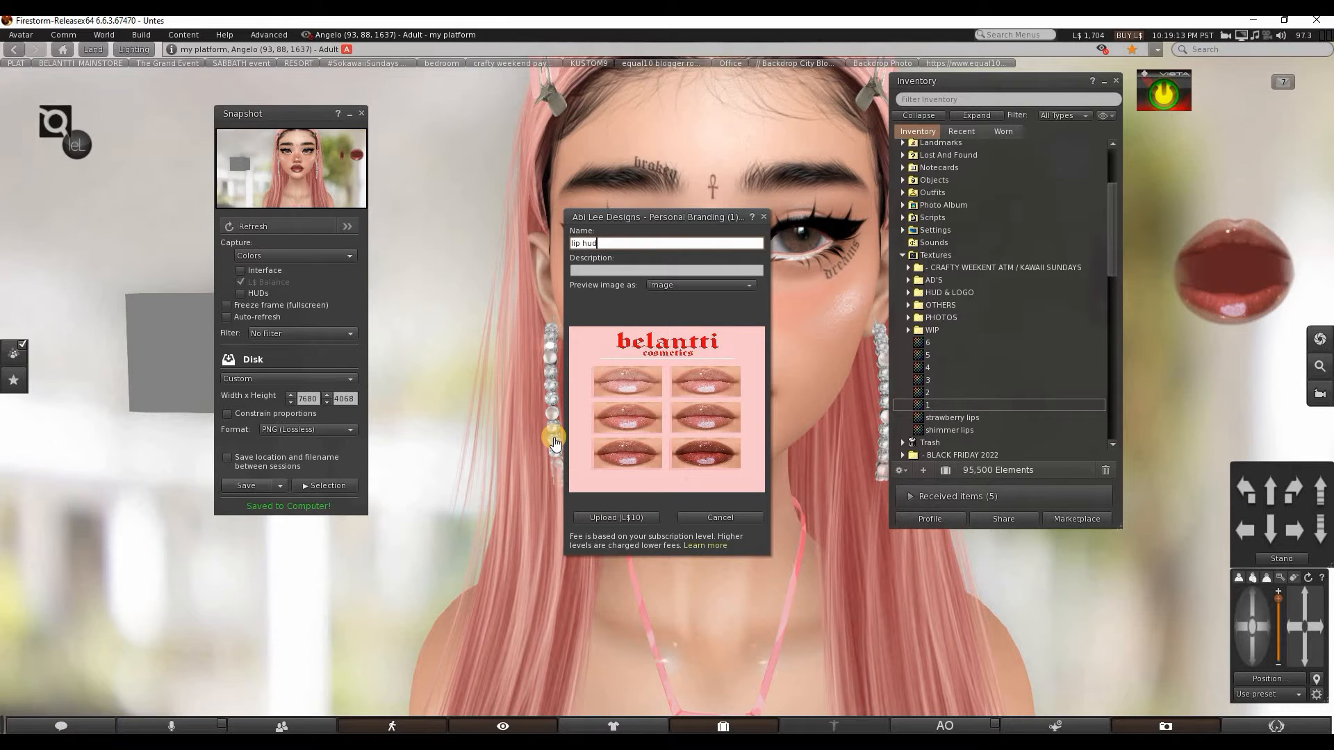
Upload the image as a texture named "lip hud" and clear the notifications, inventory and snapshot windows from the view.
key("Return")
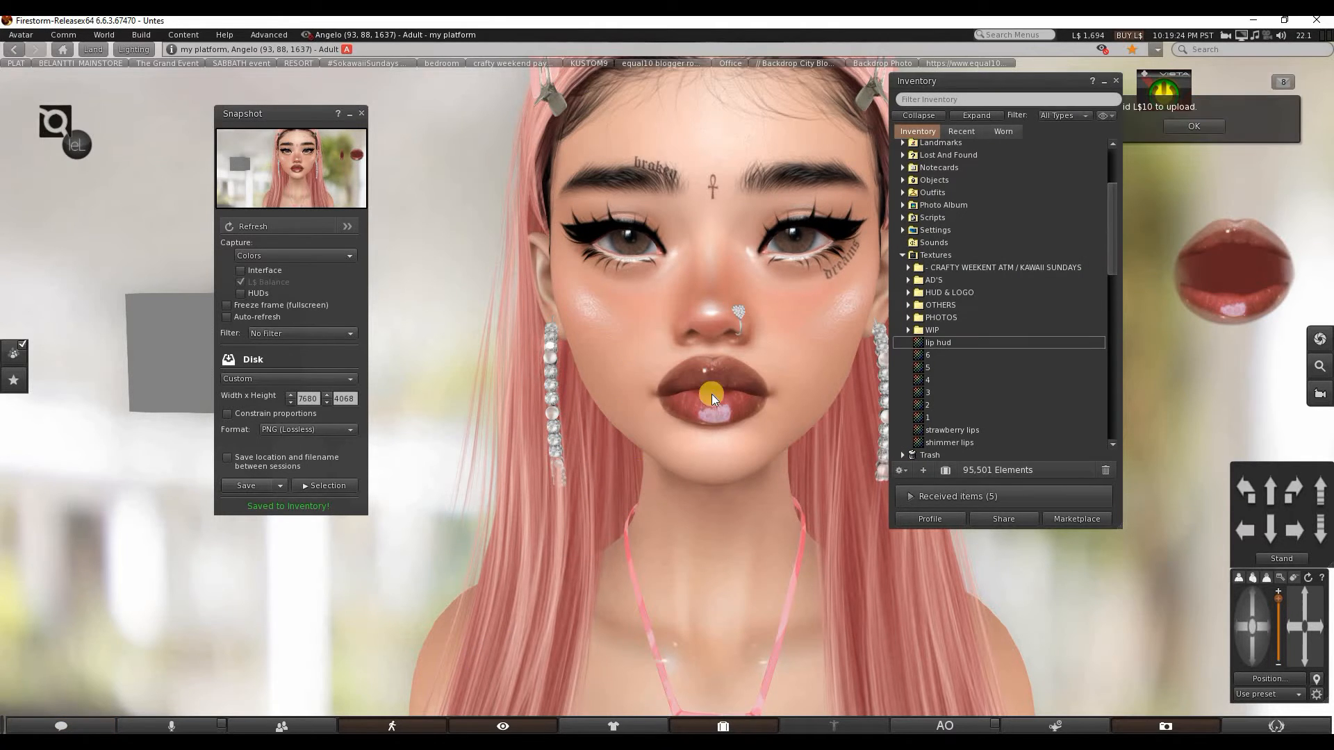
scroll(719, 372, "down", 5)
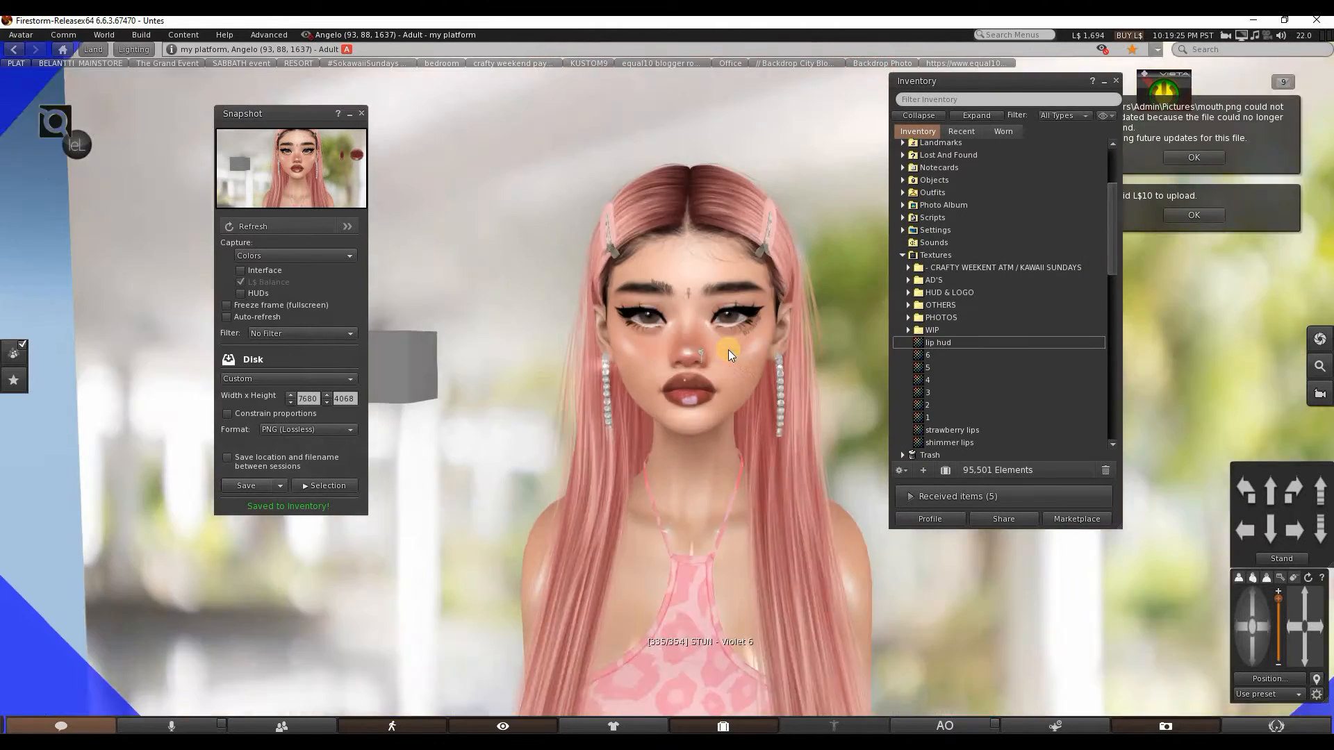
left_click(1199, 168)
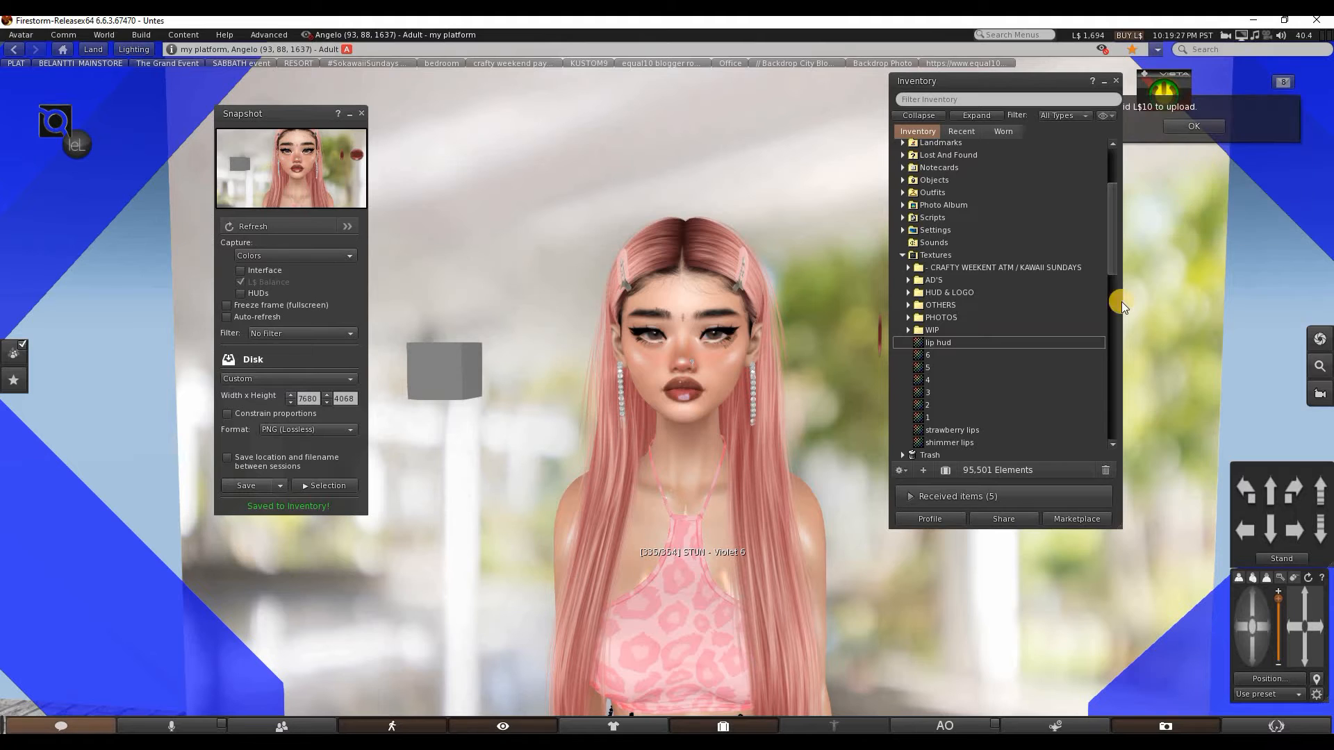
left_click(1191, 127)
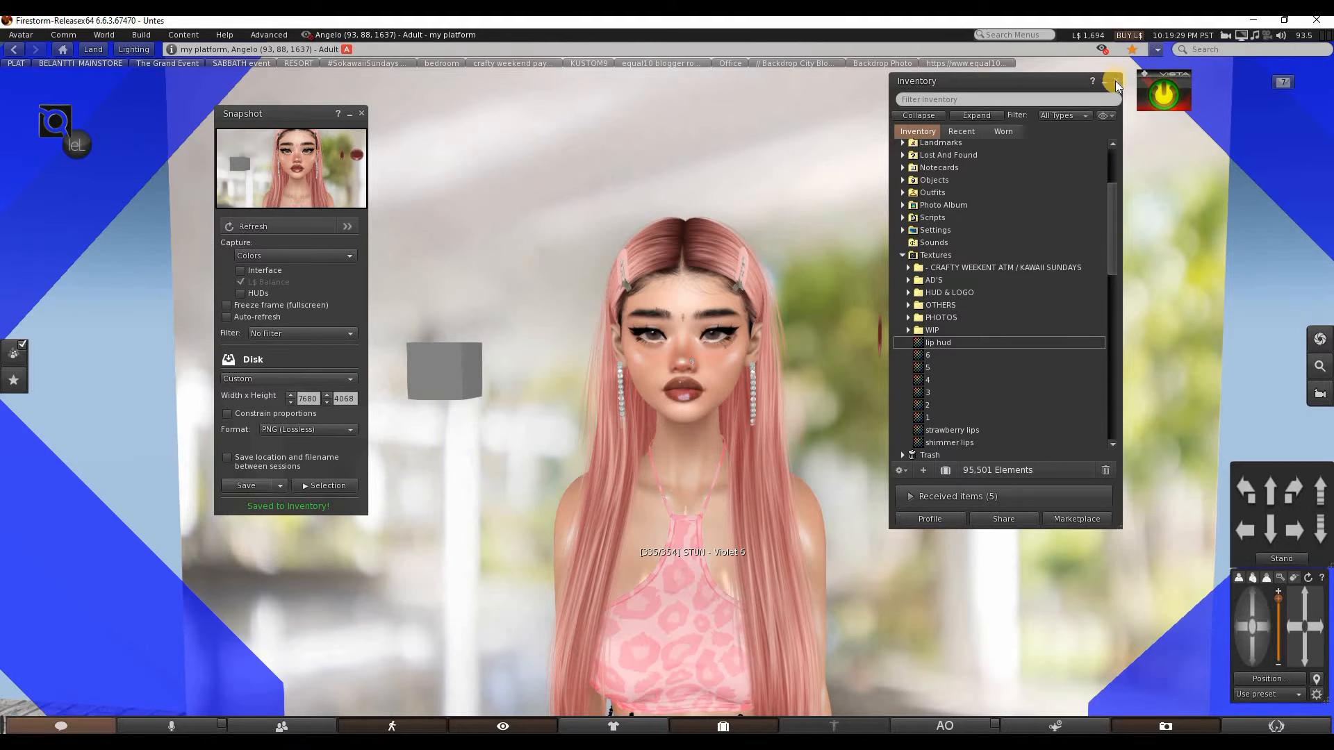
left_click(1106, 82)
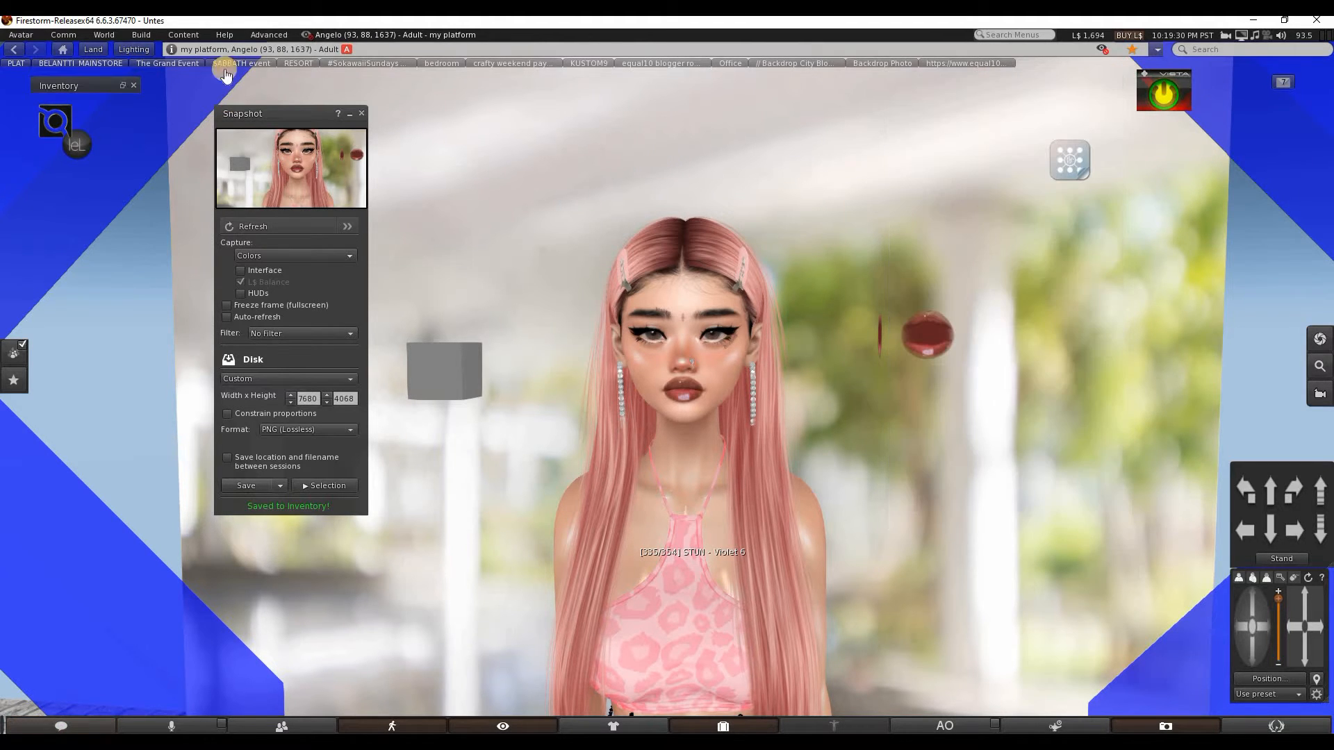
left_click(361, 113)
Move the red lip object to the other side of the avatar, beyond the grey cube.
left_click(931, 333)
right_click(933, 334)
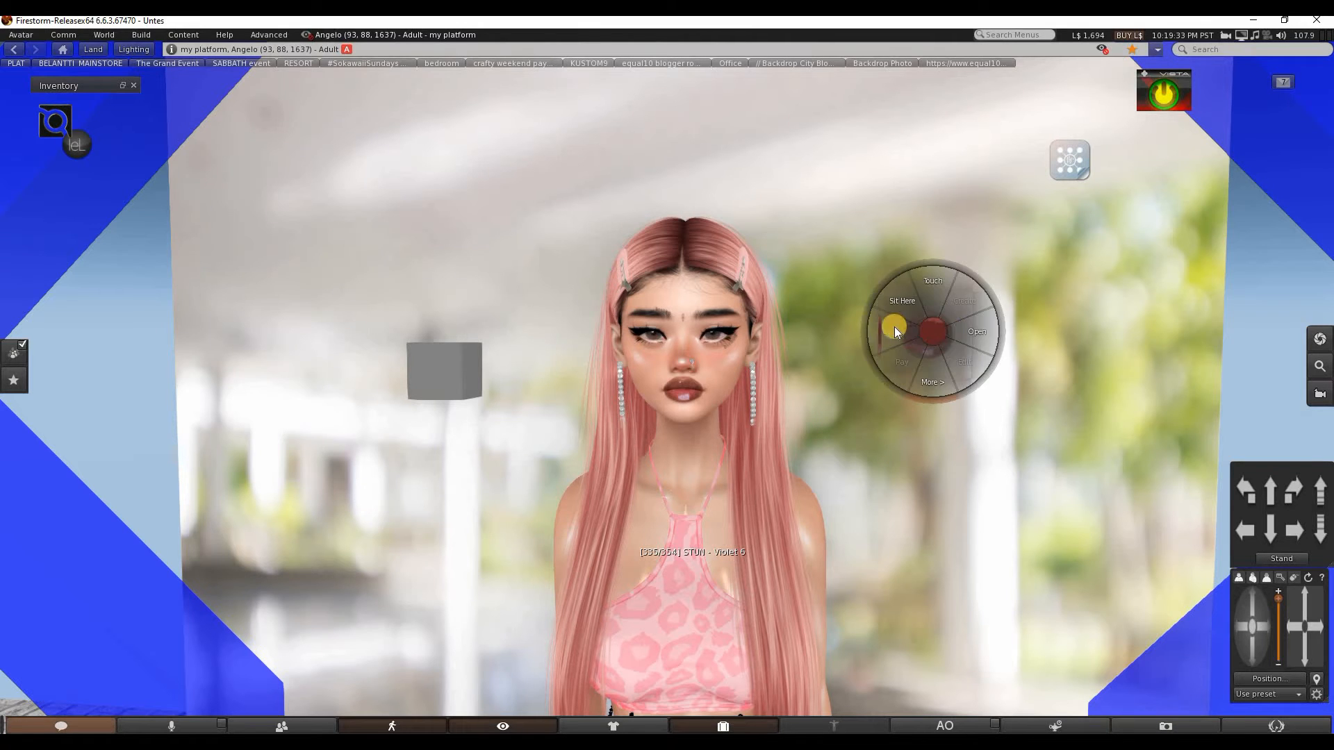
left_click(968, 362)
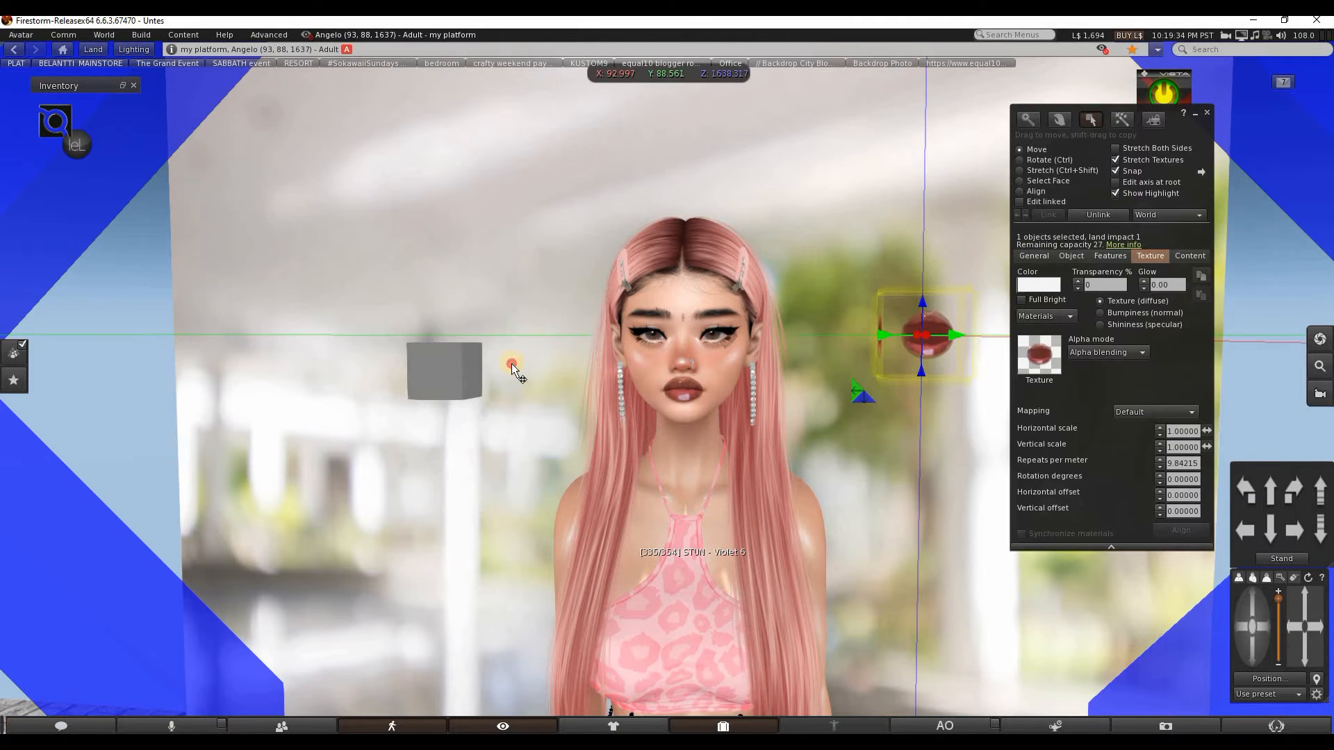
left_click_drag(511, 364, 373, 361)
Delete the grey cube and leave object editing.
left_click(453, 382)
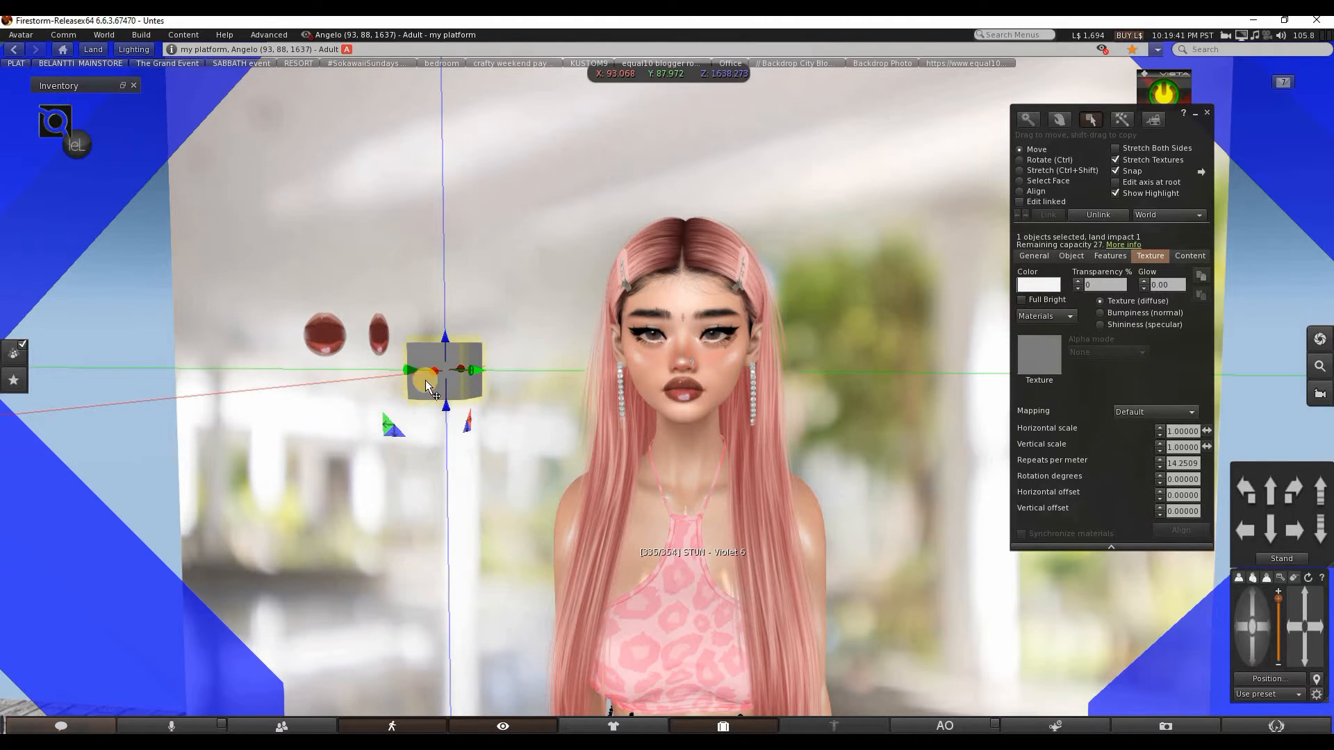
key("Delete")
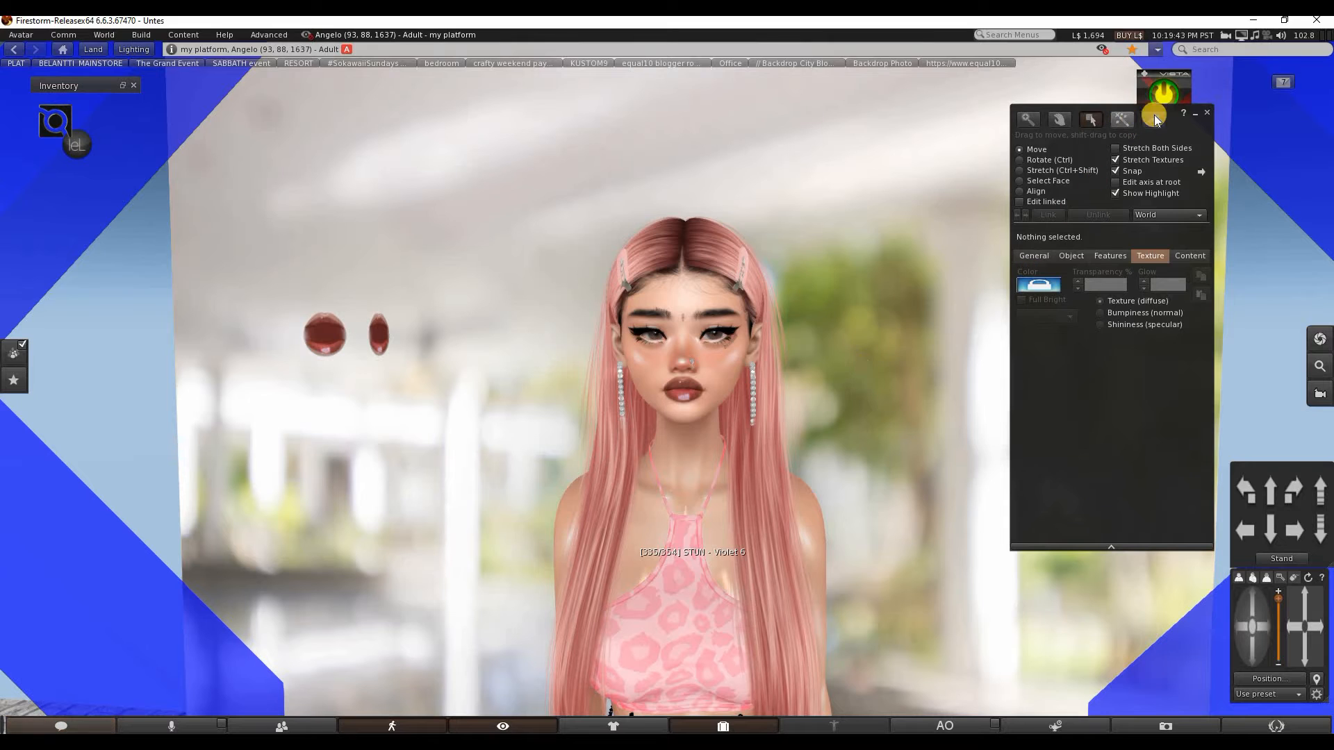
left_click(1204, 116)
Create a new box prim beside the avatar's face.
right_click(822, 448)
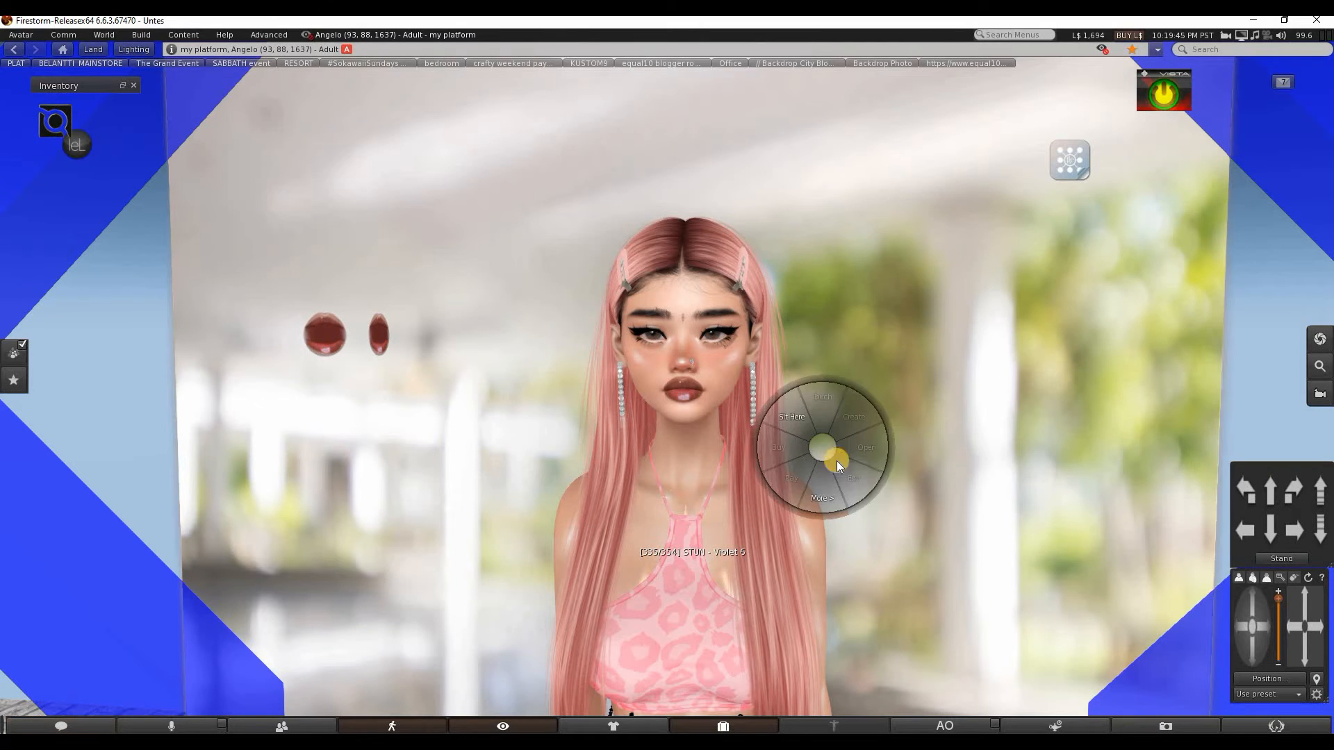
left_click(858, 479)
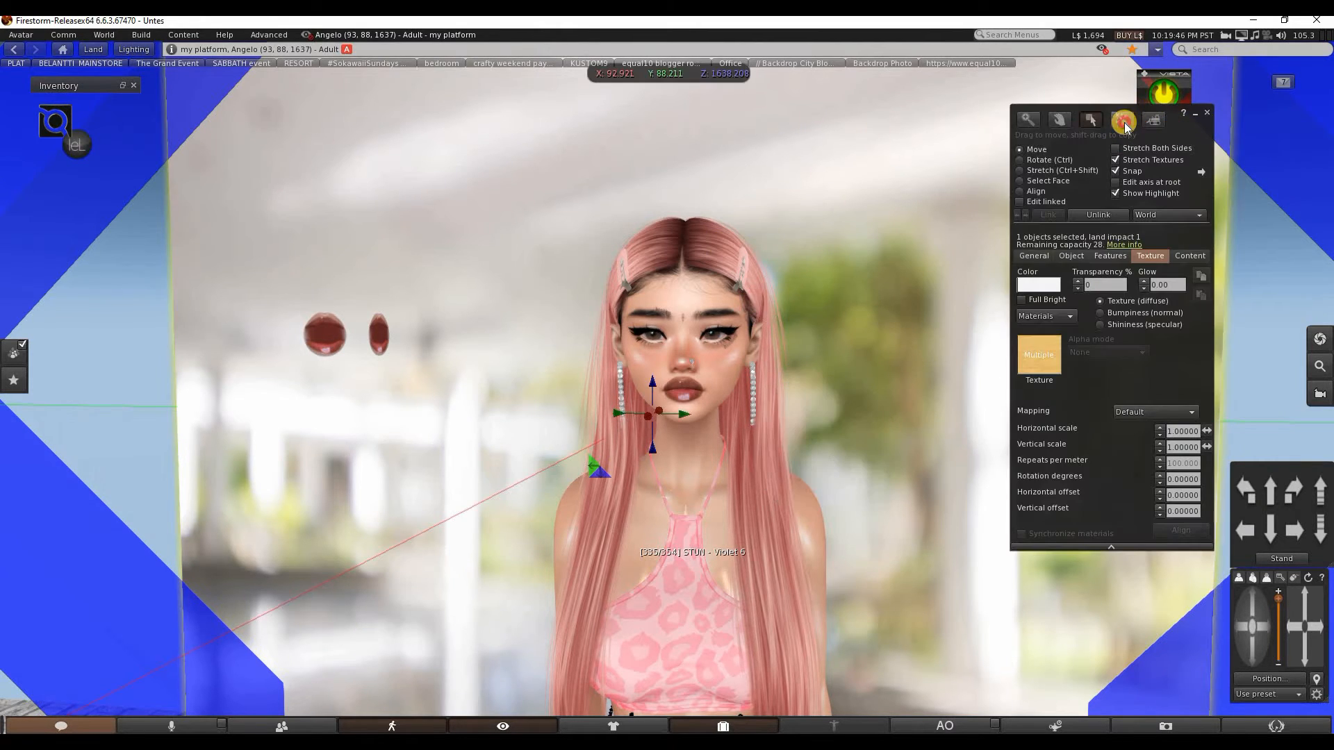
left_click(1122, 120)
left_click(942, 410)
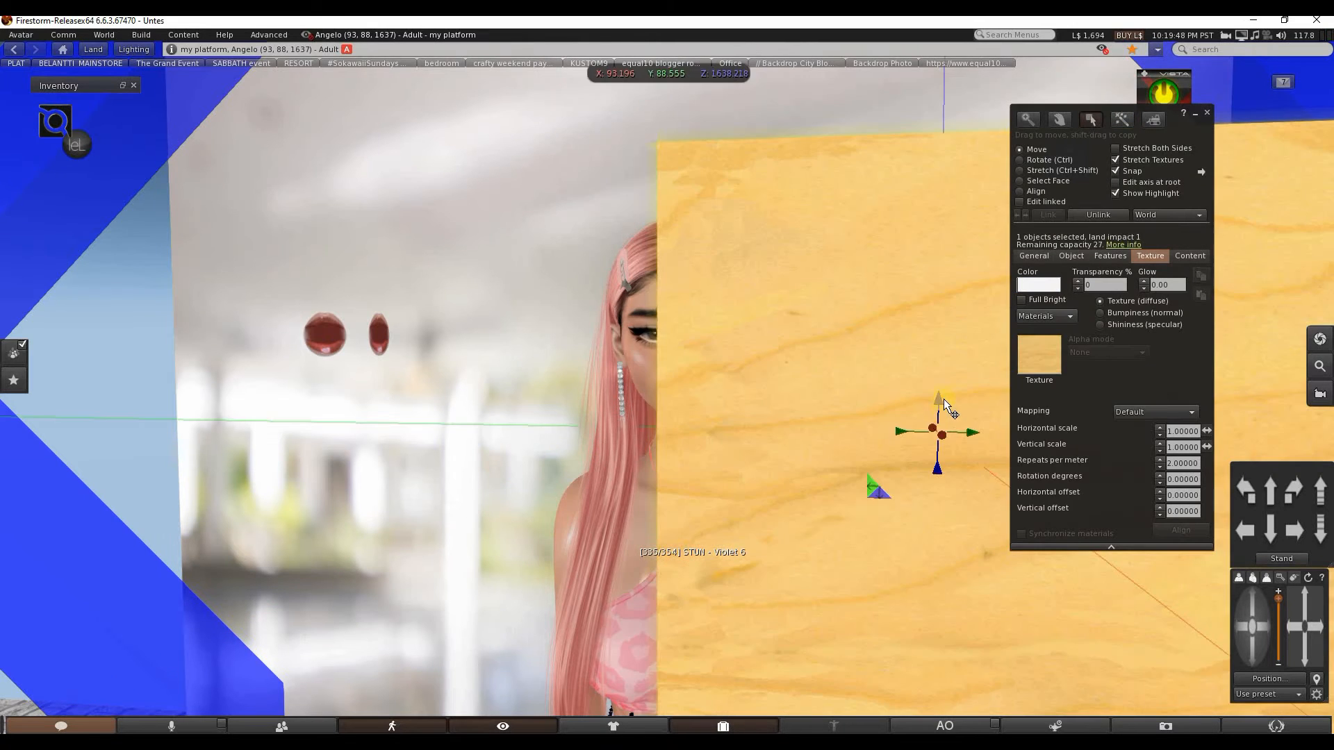
Give the whole new box the Transparent texture.
scroll(944, 369, "down", 3)
left_click(1041, 362)
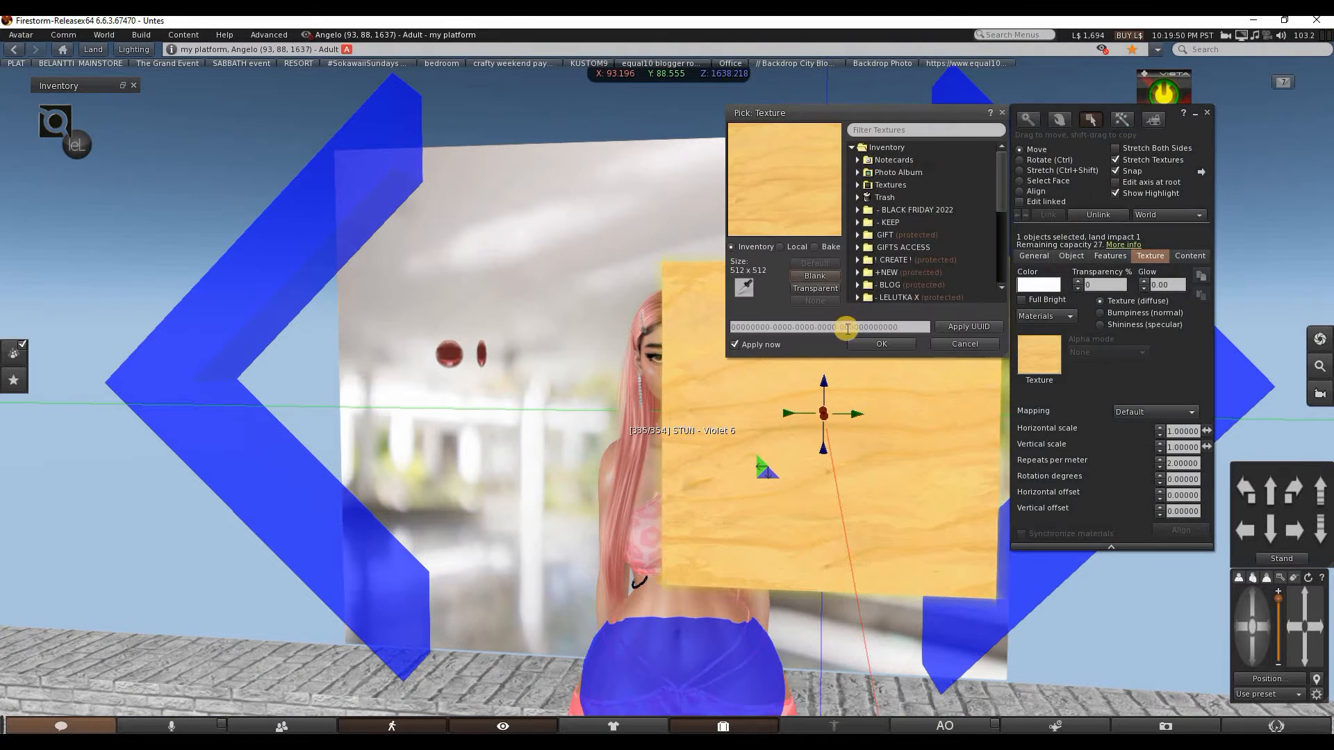
left_click(815, 288)
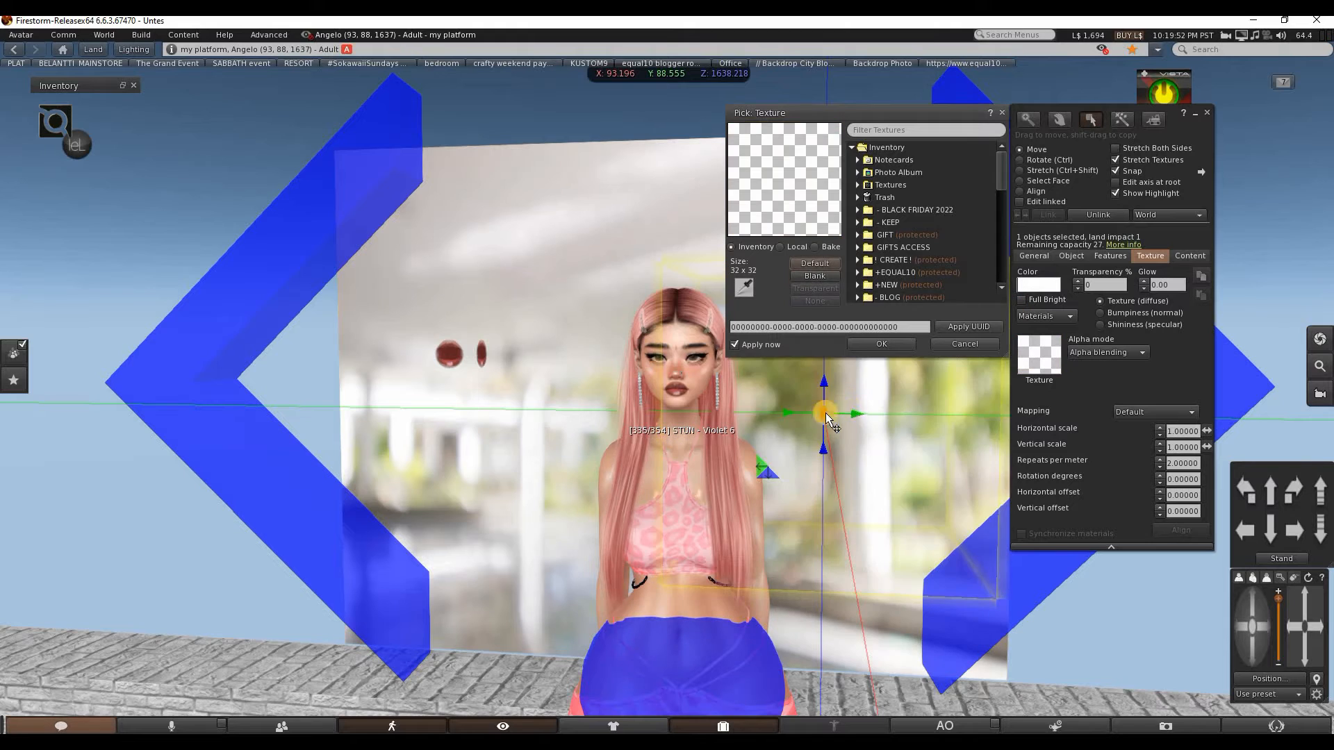
Select only face 4 of the transparent box and apply the "lip hud" texture from the Textures folder to it.
left_click(1030, 184)
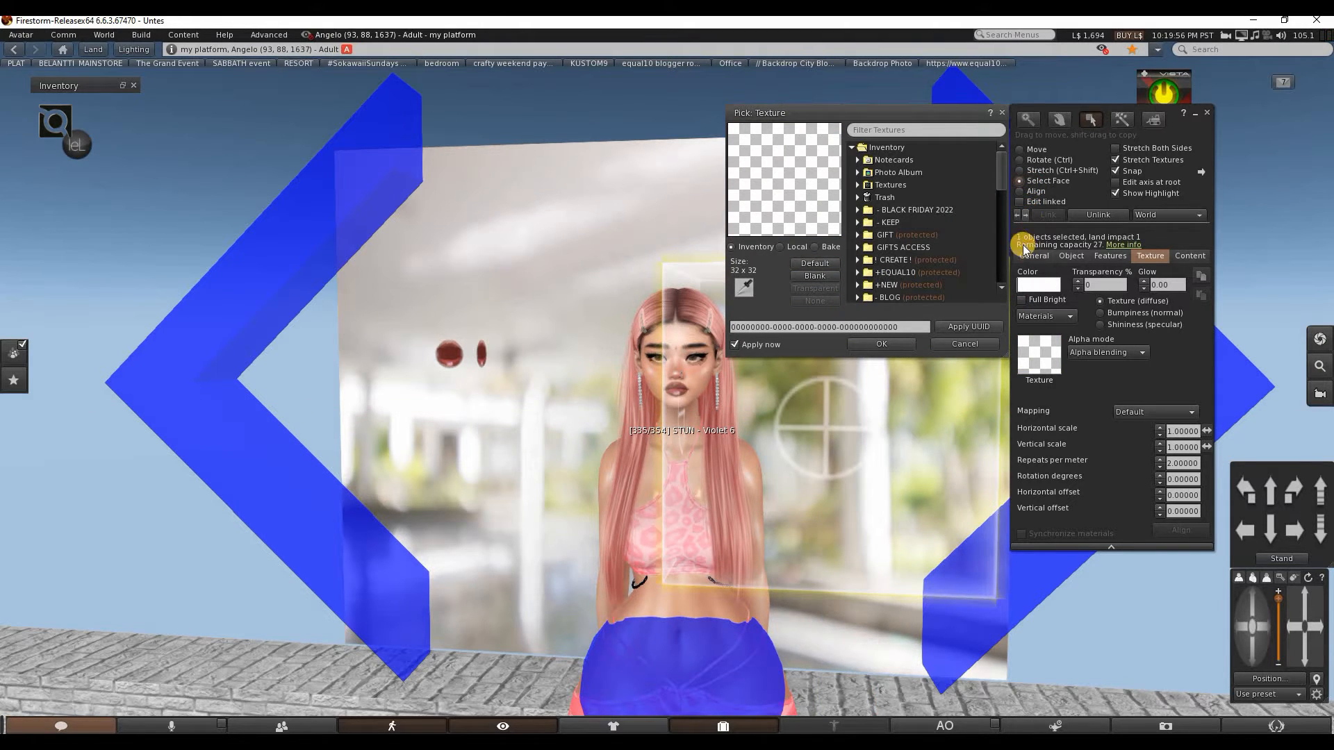
left_click(1029, 216)
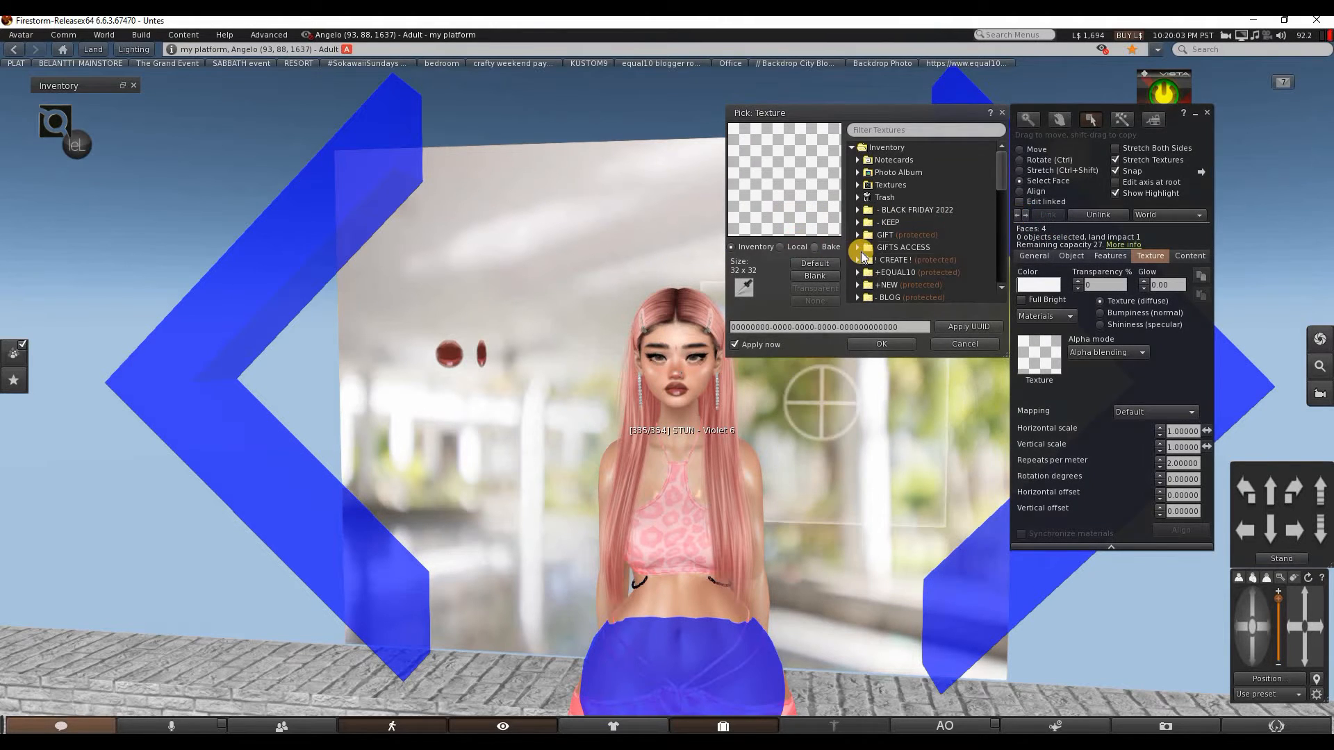
left_click(858, 184)
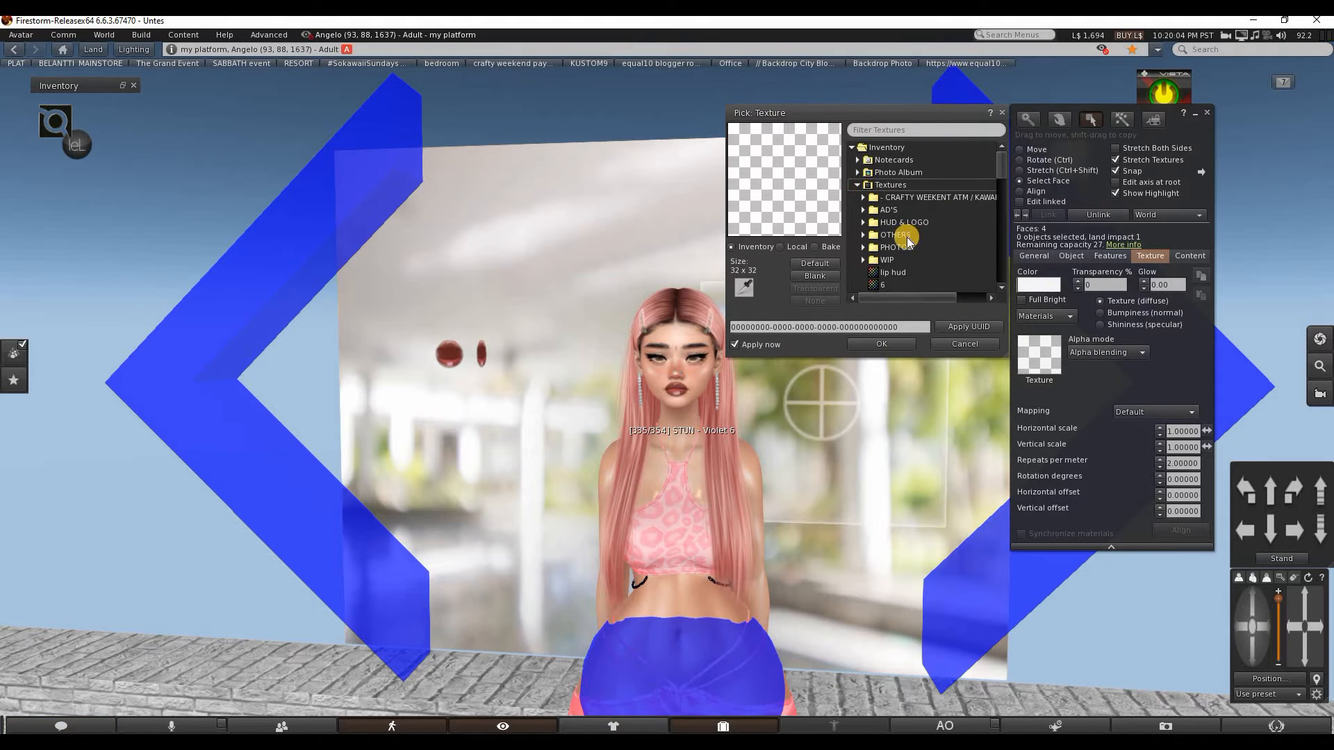
left_click(903, 273)
left_click(880, 343)
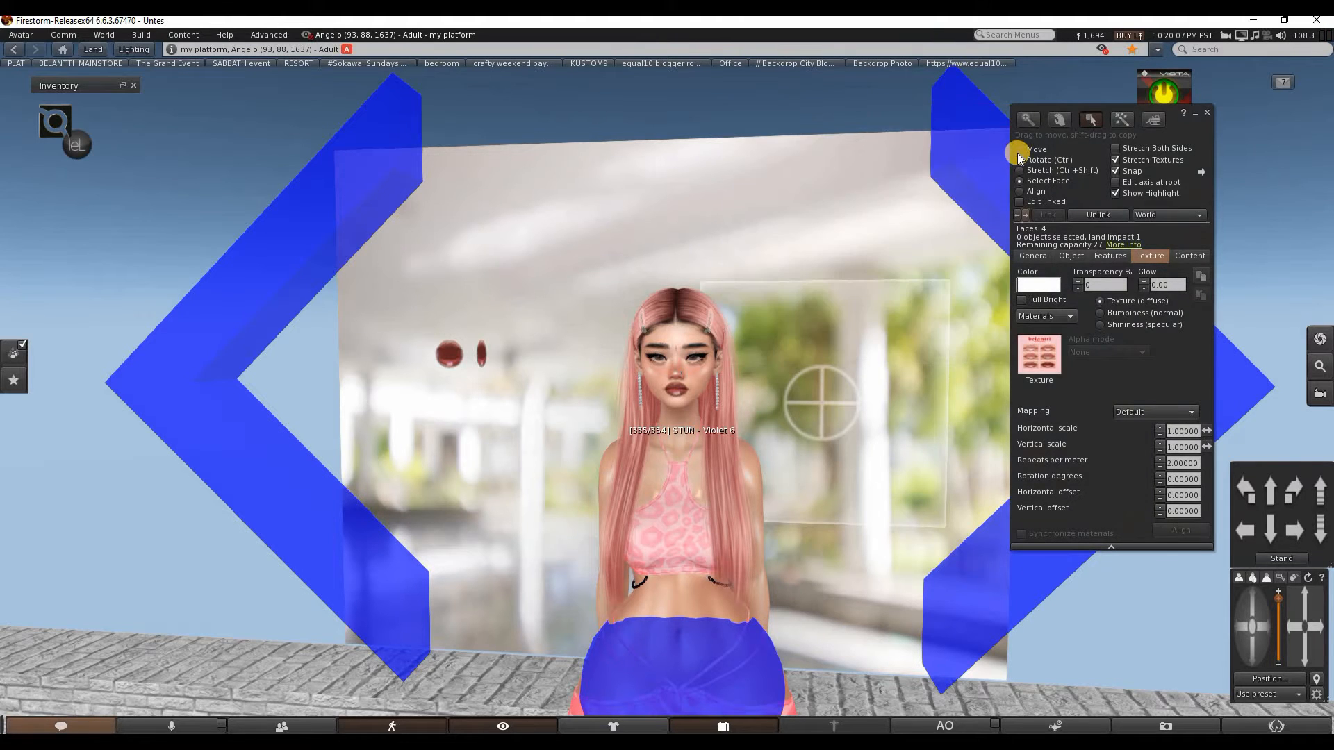
Rotate the box so the face carrying the lip hud texture points toward the camera.
left_click(1019, 149)
left_click(1251, 599)
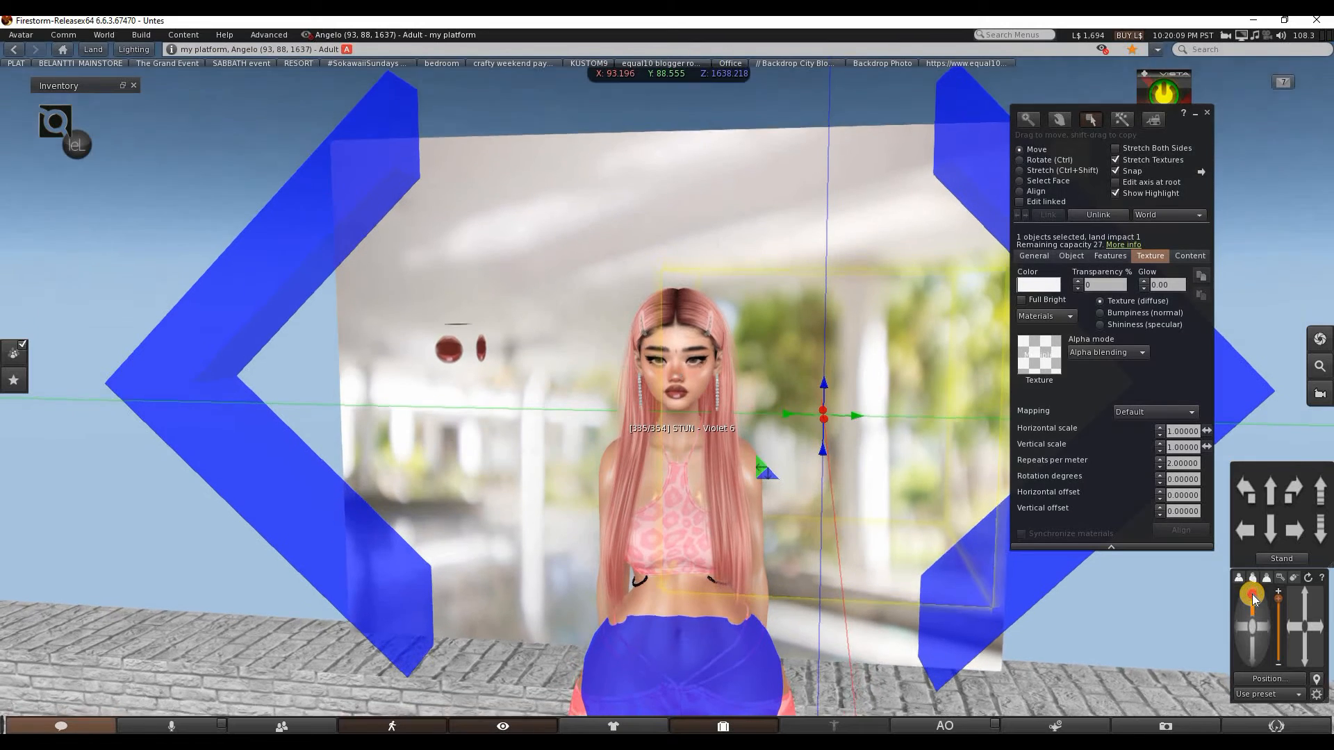
key("ctrl")
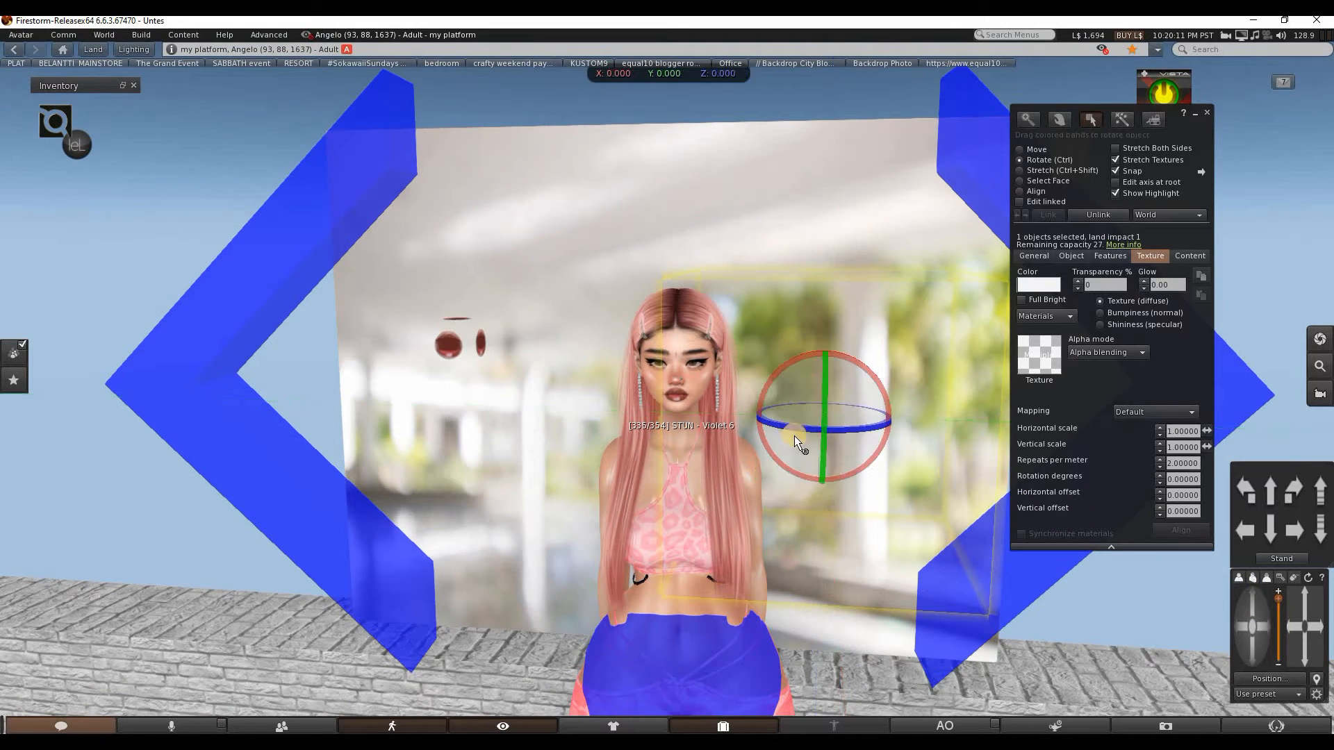
left_click_drag(916, 444, 810, 336)
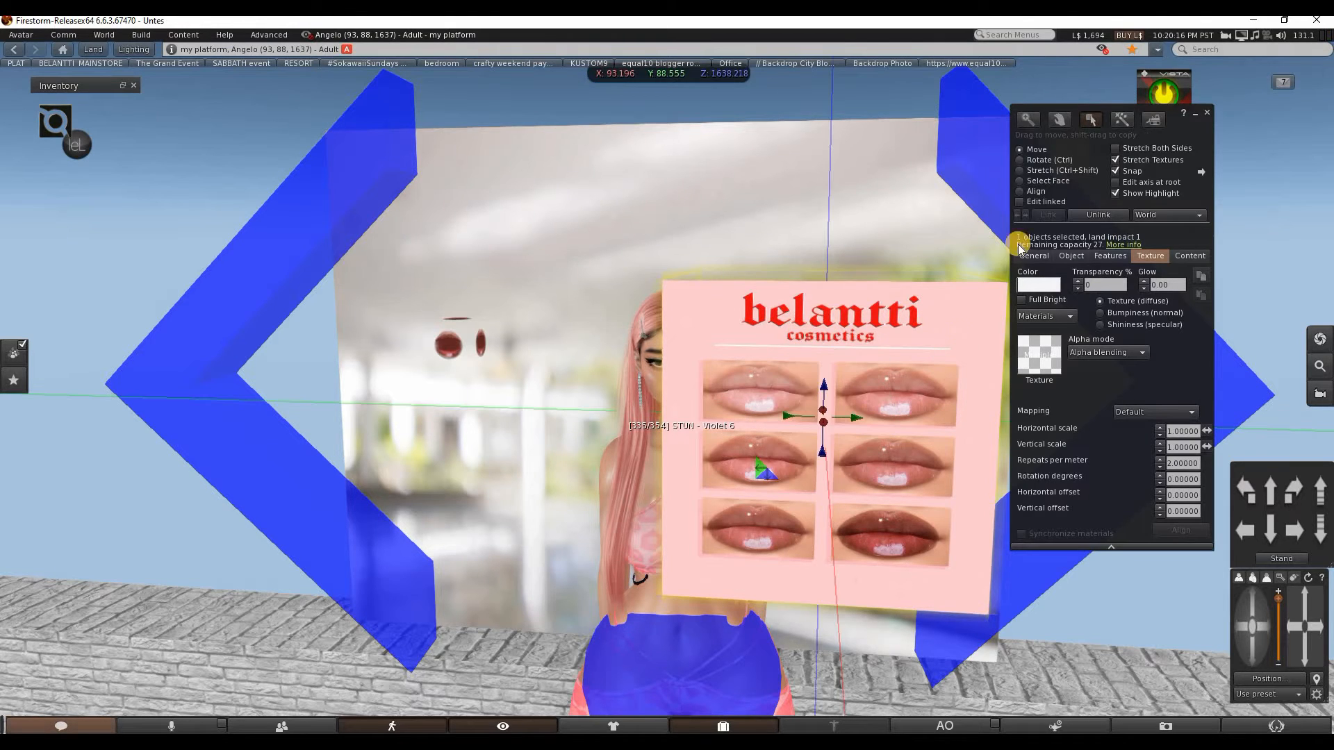
Stretch the HUD board to a narrower portrait shape about 0.385 m wide, and scale it down proportionally.
left_click(1024, 169)
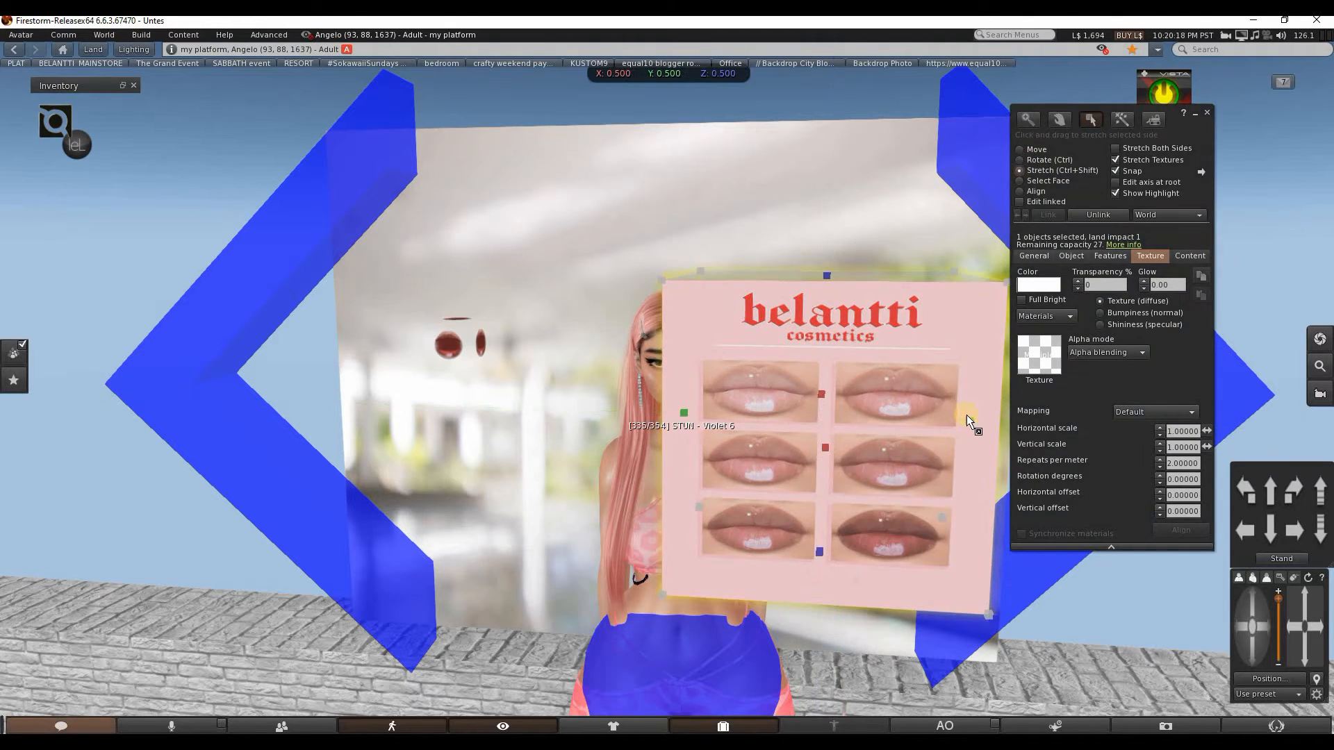
left_click_drag(952, 414, 909, 335)
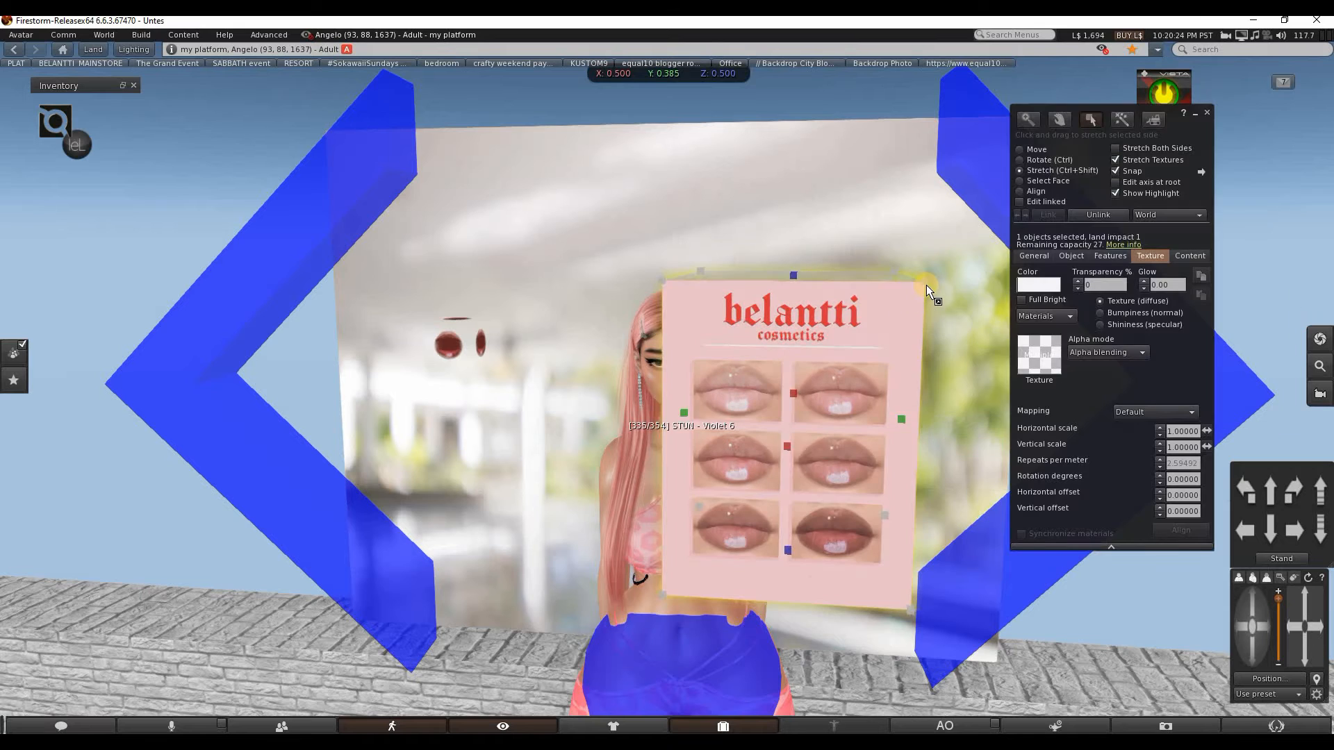
left_click_drag(922, 287, 873, 335)
Move the HUD board sideways clear of the avatar and up, to about Y 88.683, Z 1638.290.
left_click(1021, 149)
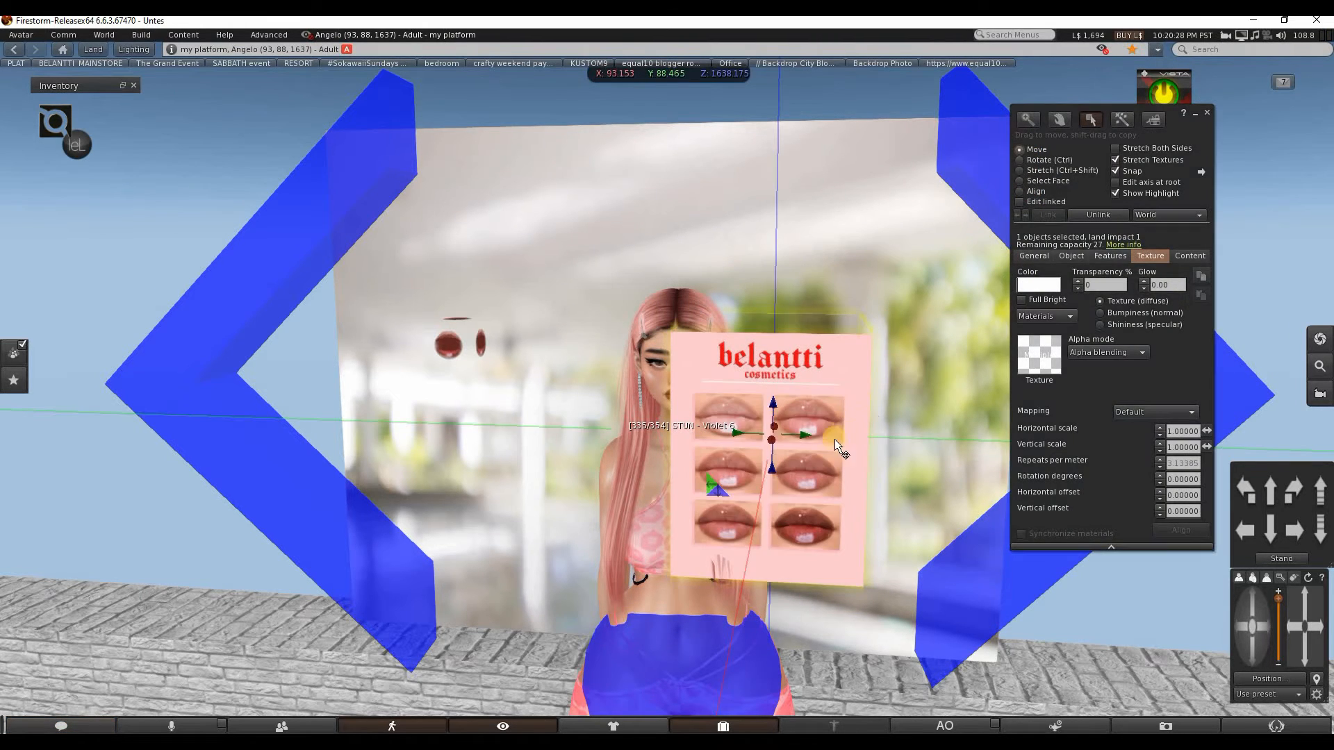
left_click_drag(906, 432, 896, 490)
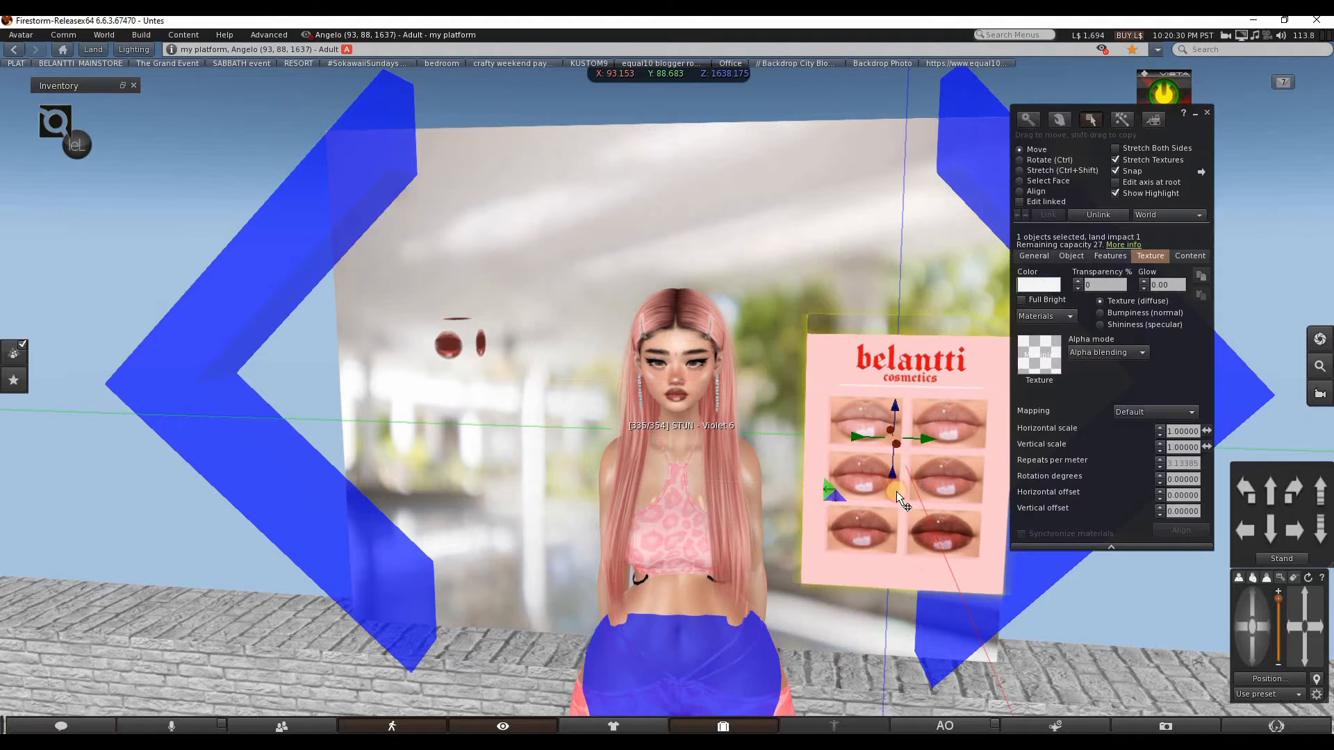
left_click_drag(894, 410, 896, 357)
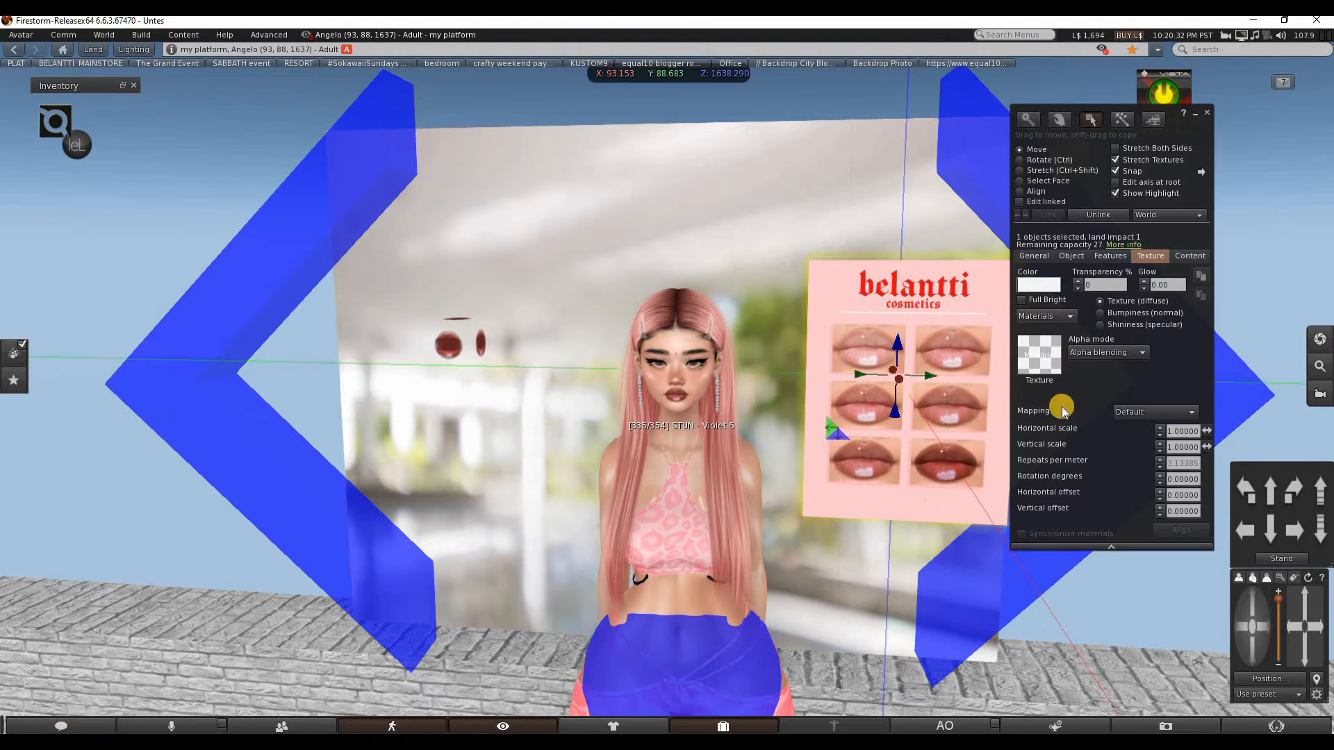
Allow anyone and the next owner to copy the HUD board, and disable transfer for the next owner.
left_click(1029, 257)
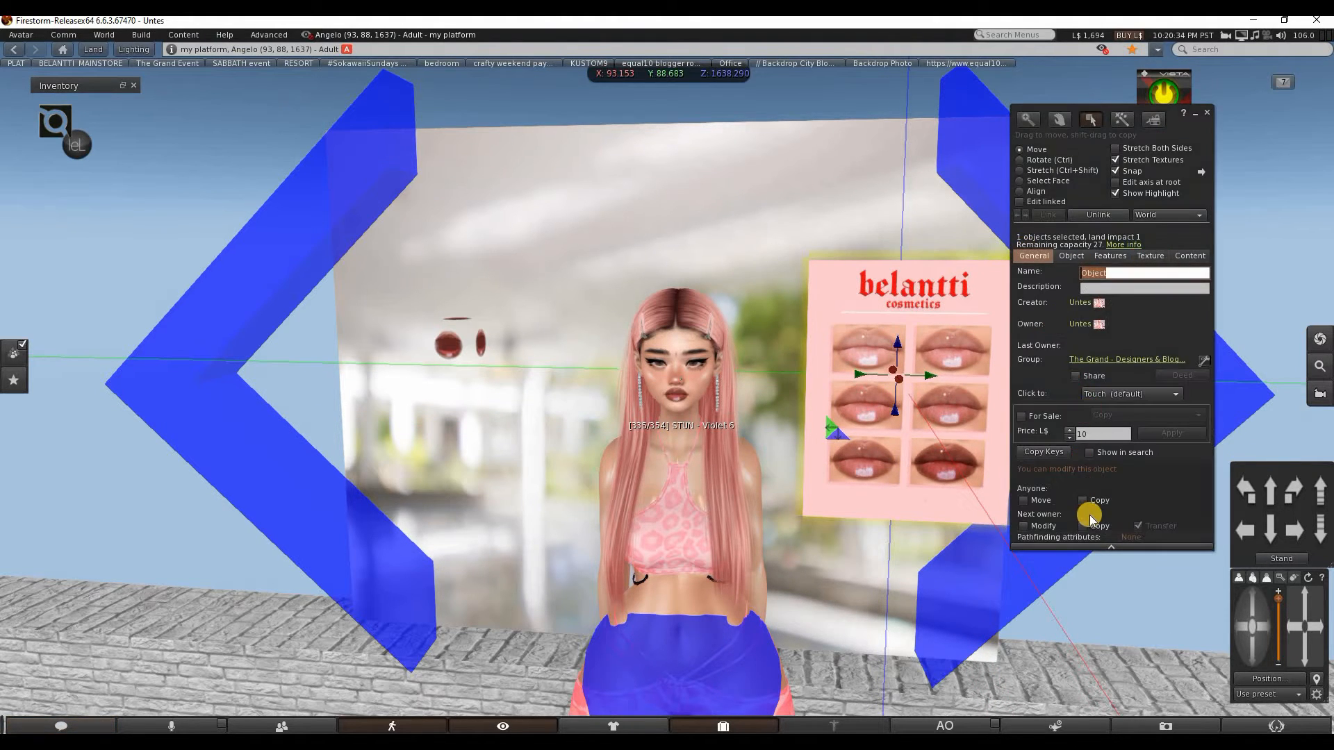
left_click(1084, 526)
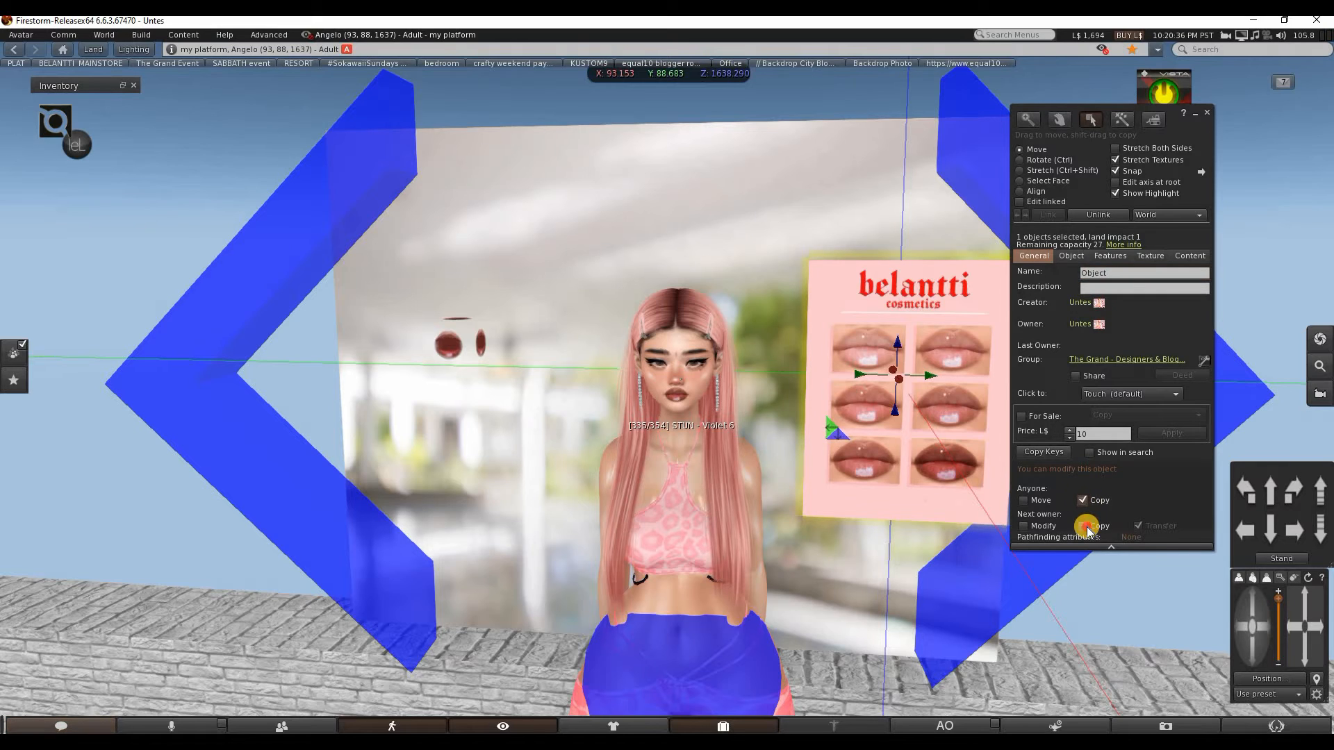
left_click(1131, 528)
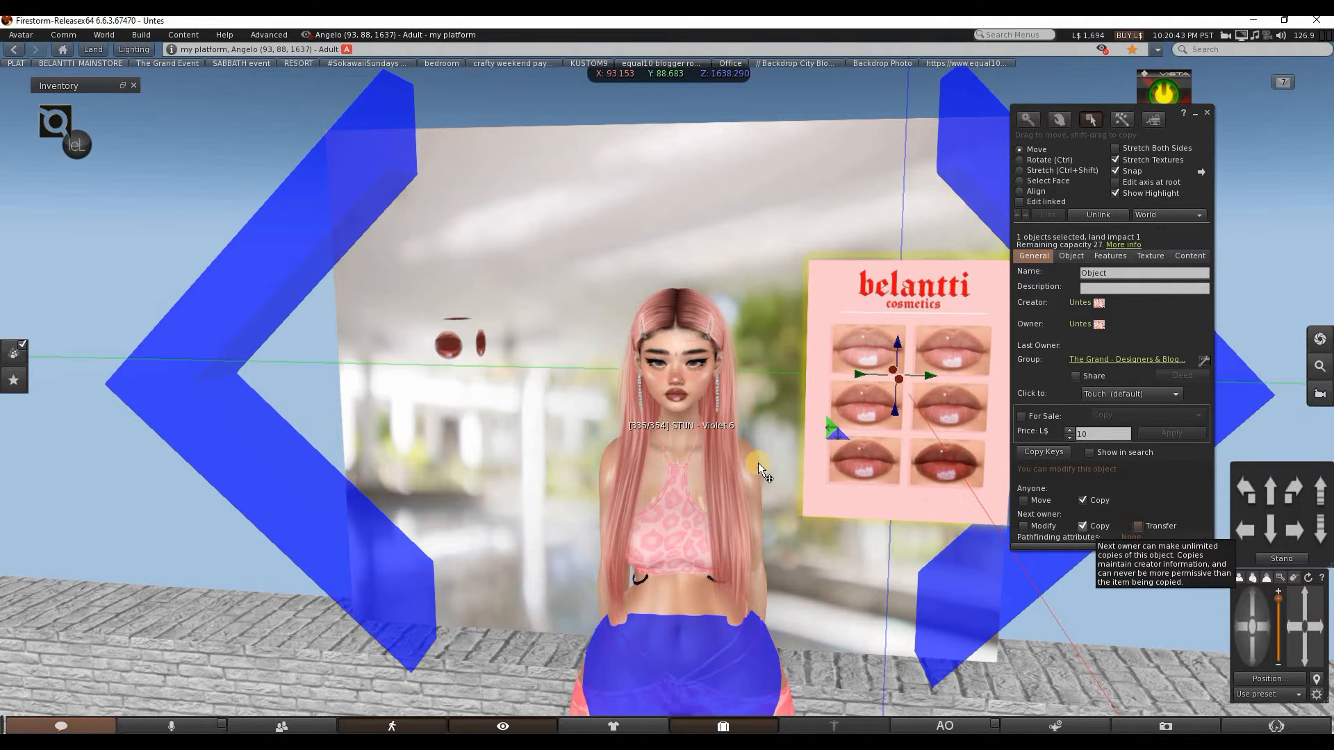
Create a second box over the HUD board and permit copying by anyone and the next owner, without transfer.
left_click(1121, 119)
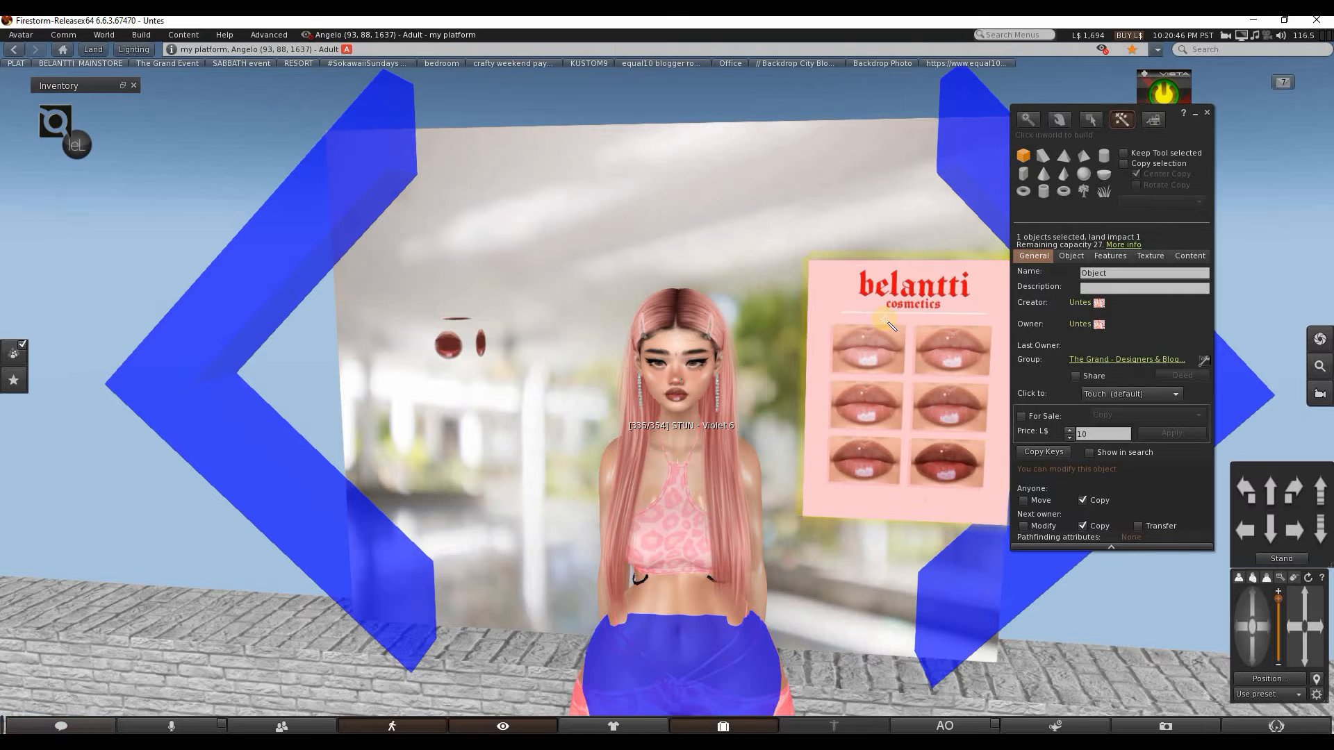
left_click(888, 321)
left_click(1084, 500)
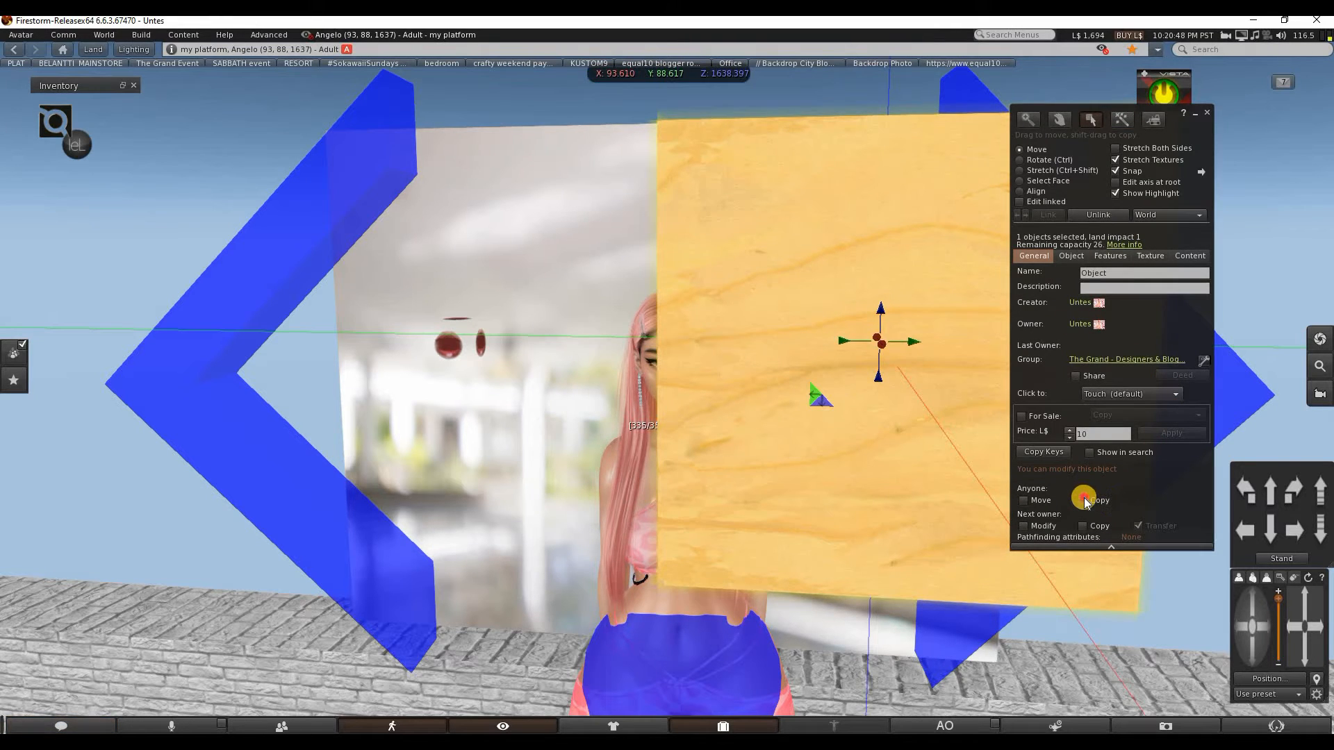
left_click(1081, 526)
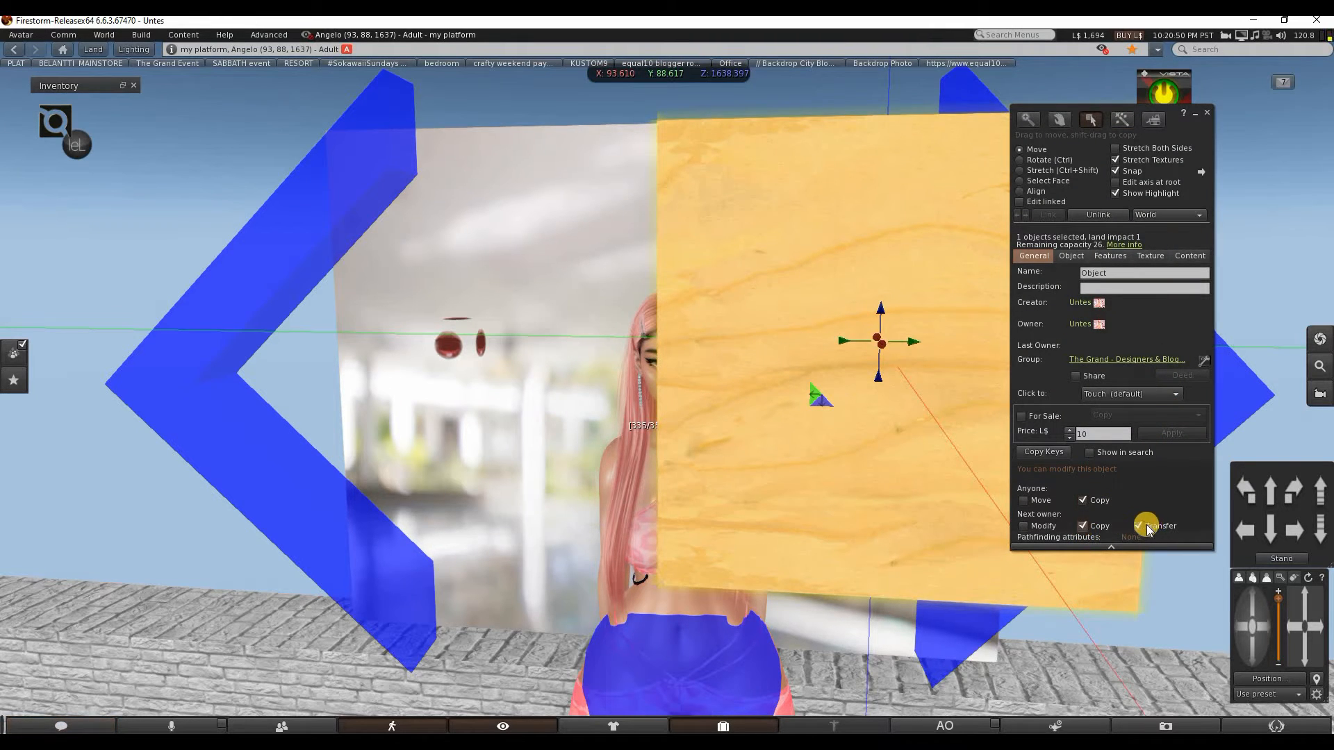
Shrink the new wooden box to a small cube near the HUD board's darkest lip swatch.
left_click(1194, 113)
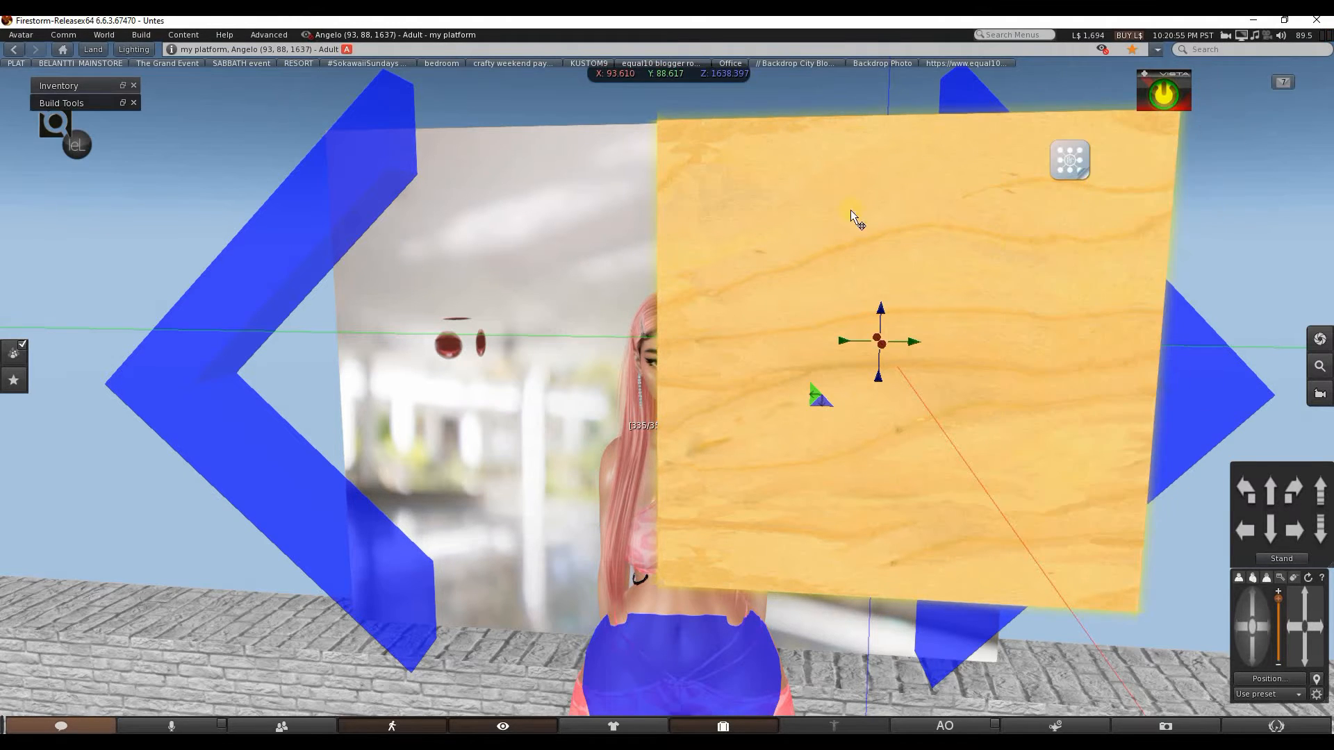
left_click(123, 103)
left_click(1035, 179)
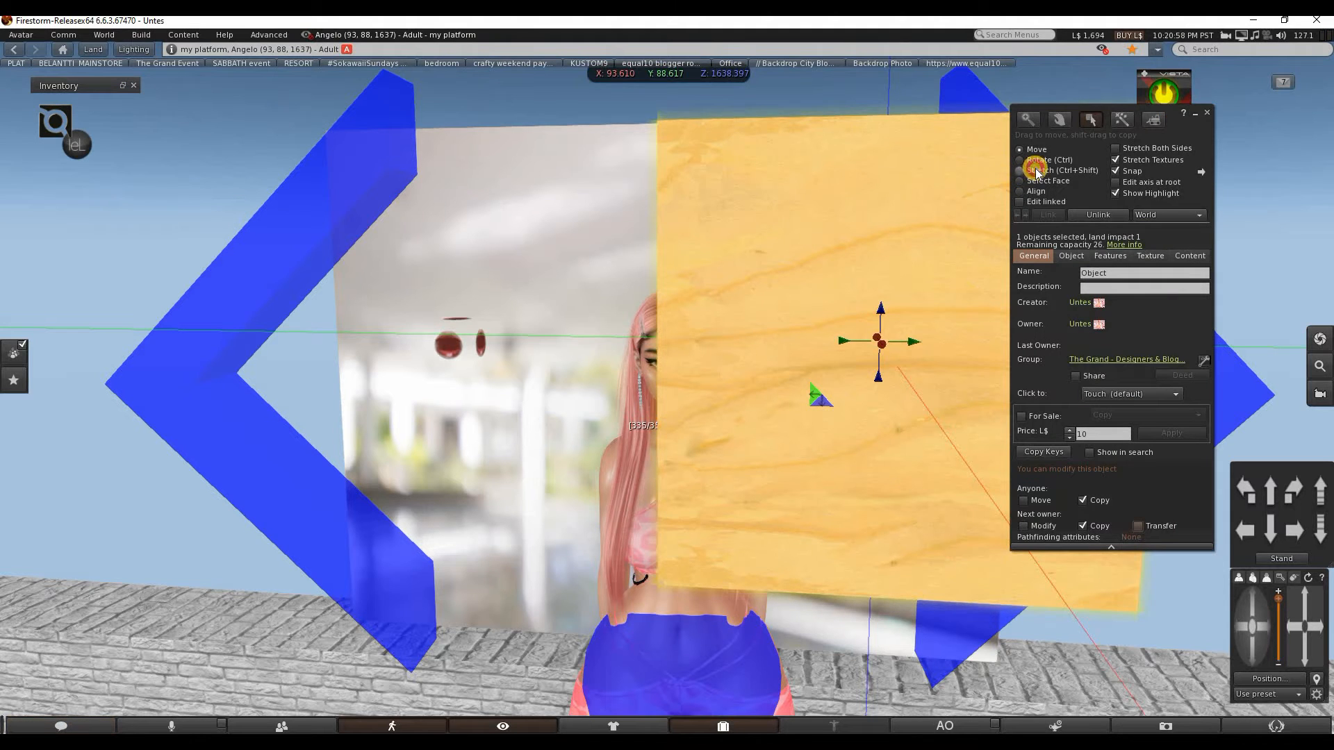
left_click_drag(666, 124, 1006, 436)
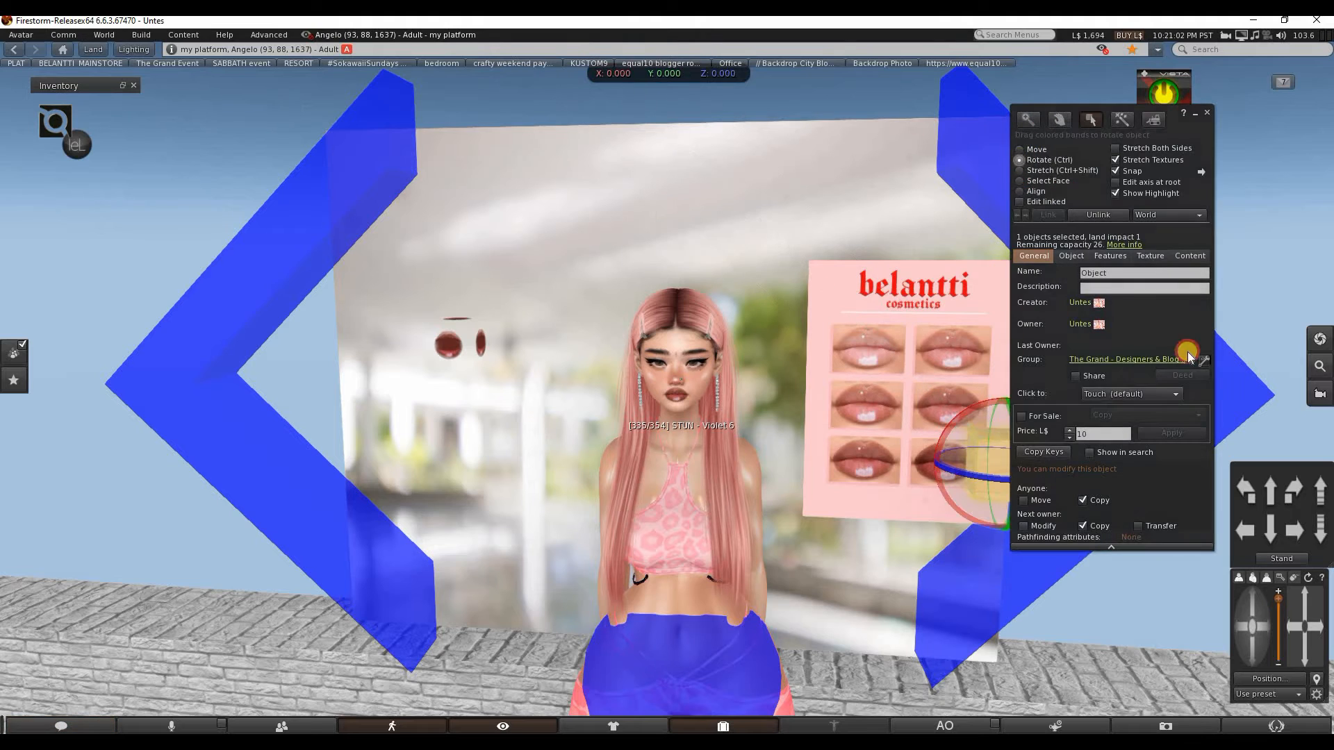
Move the small wooden cube up and sideways in front of the HUD board, to about Y 88.656, Z 1638.263.
left_click(1020, 149)
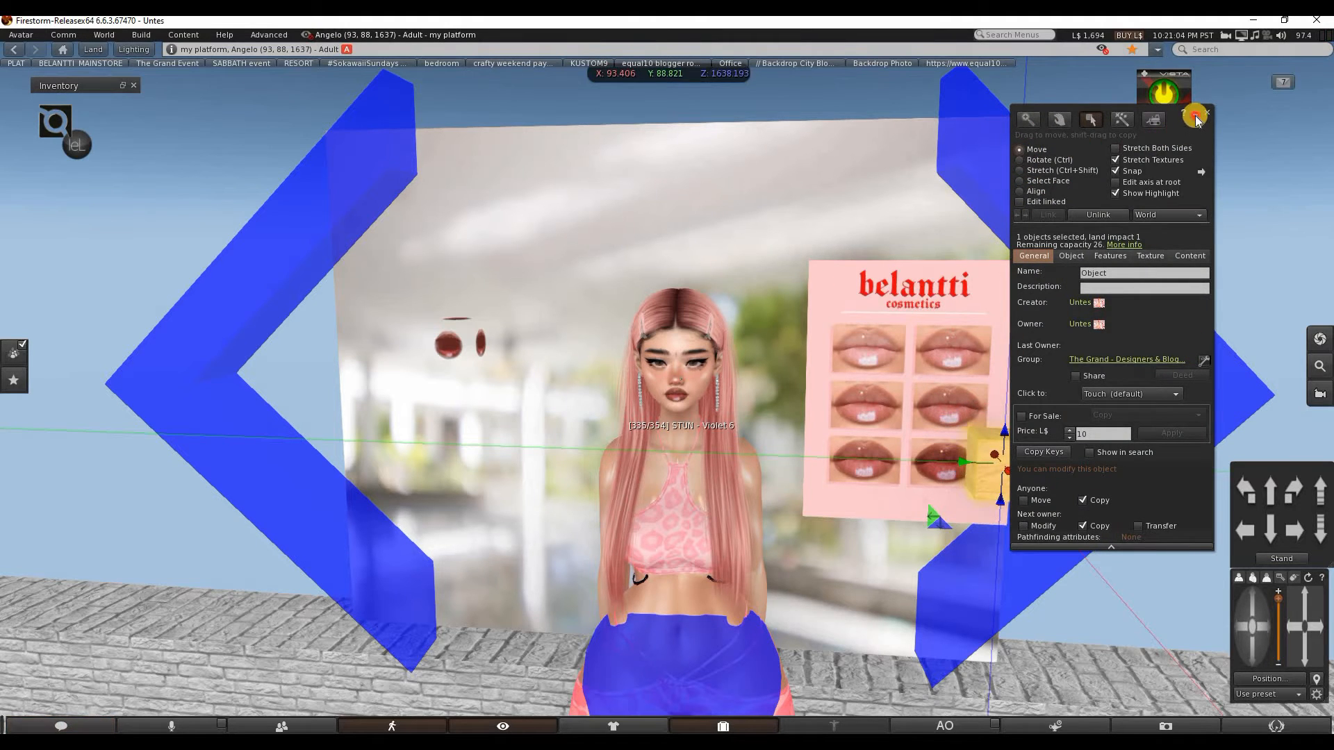
left_click(1195, 113)
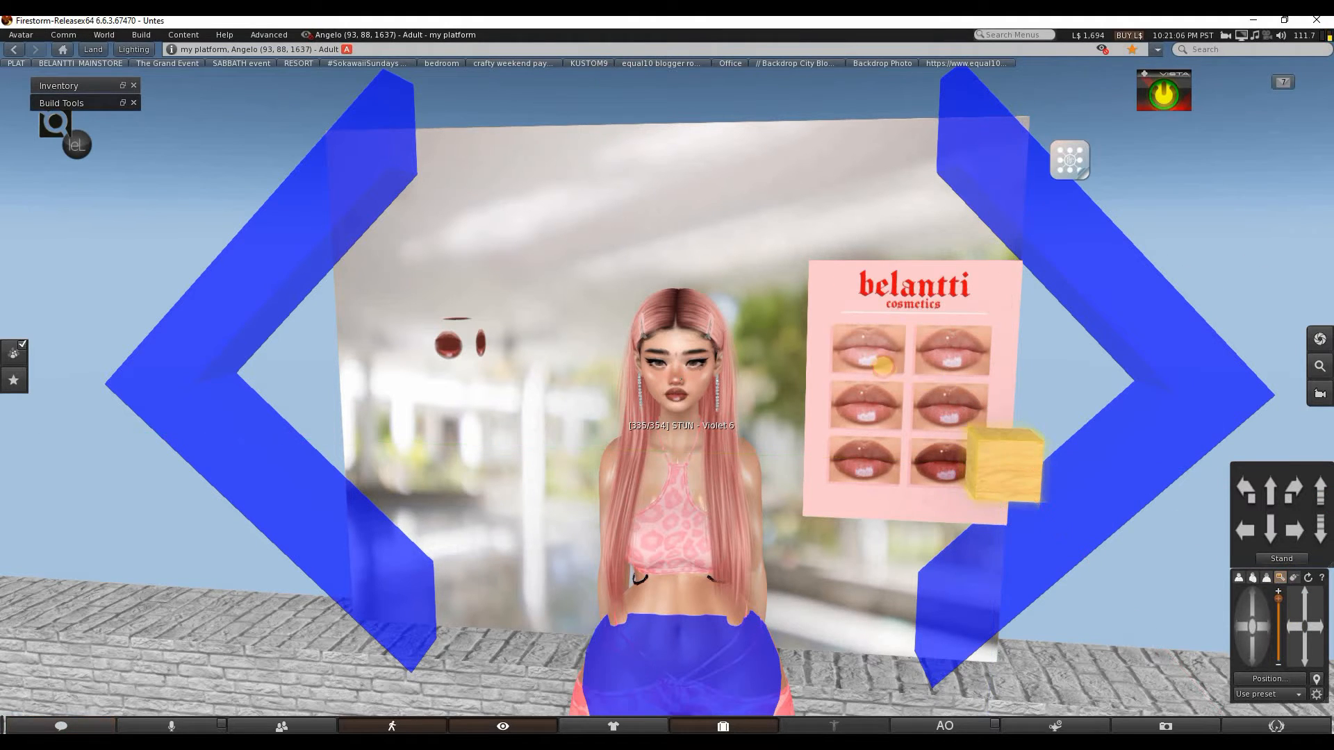
left_click(667, 389, "alt")
key("alt+Up")
key("alt+Left")
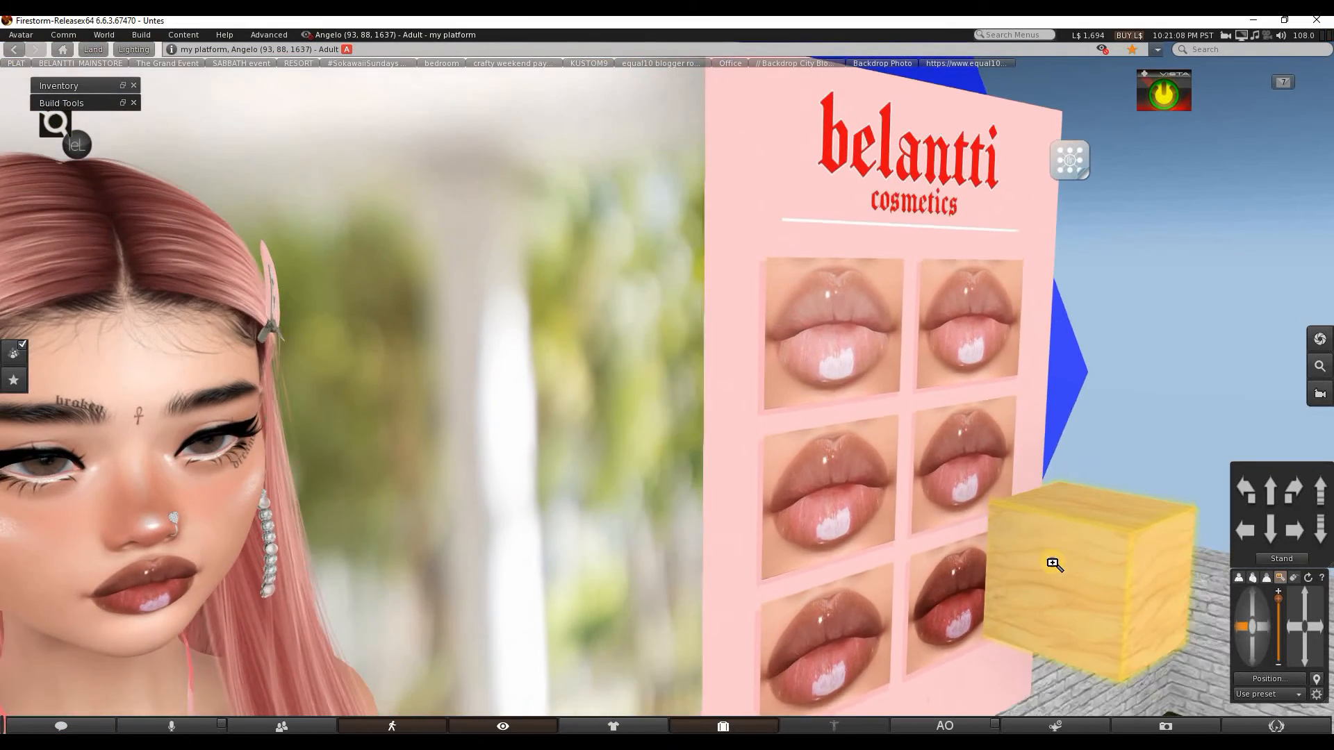
right_click(1054, 565)
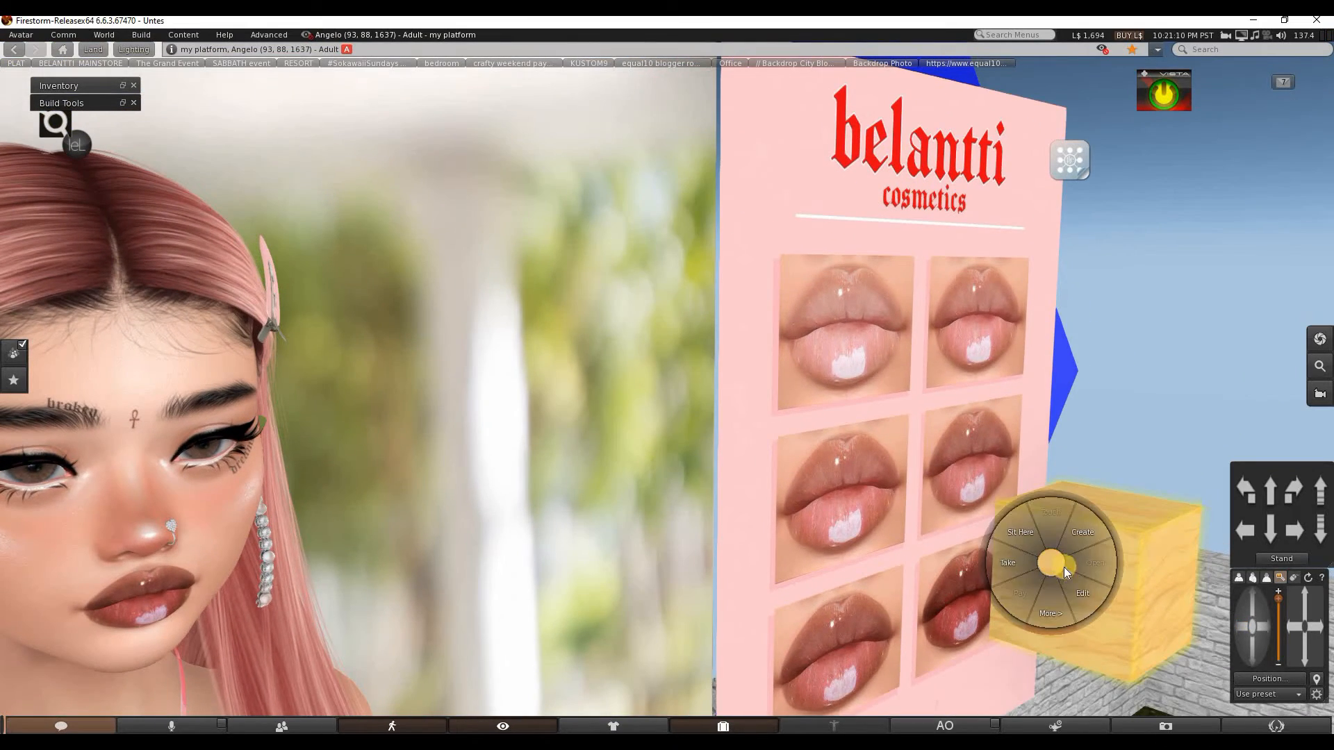
left_click(1089, 597)
left_click_drag(1092, 601, 1117, 503)
left_click(1196, 112)
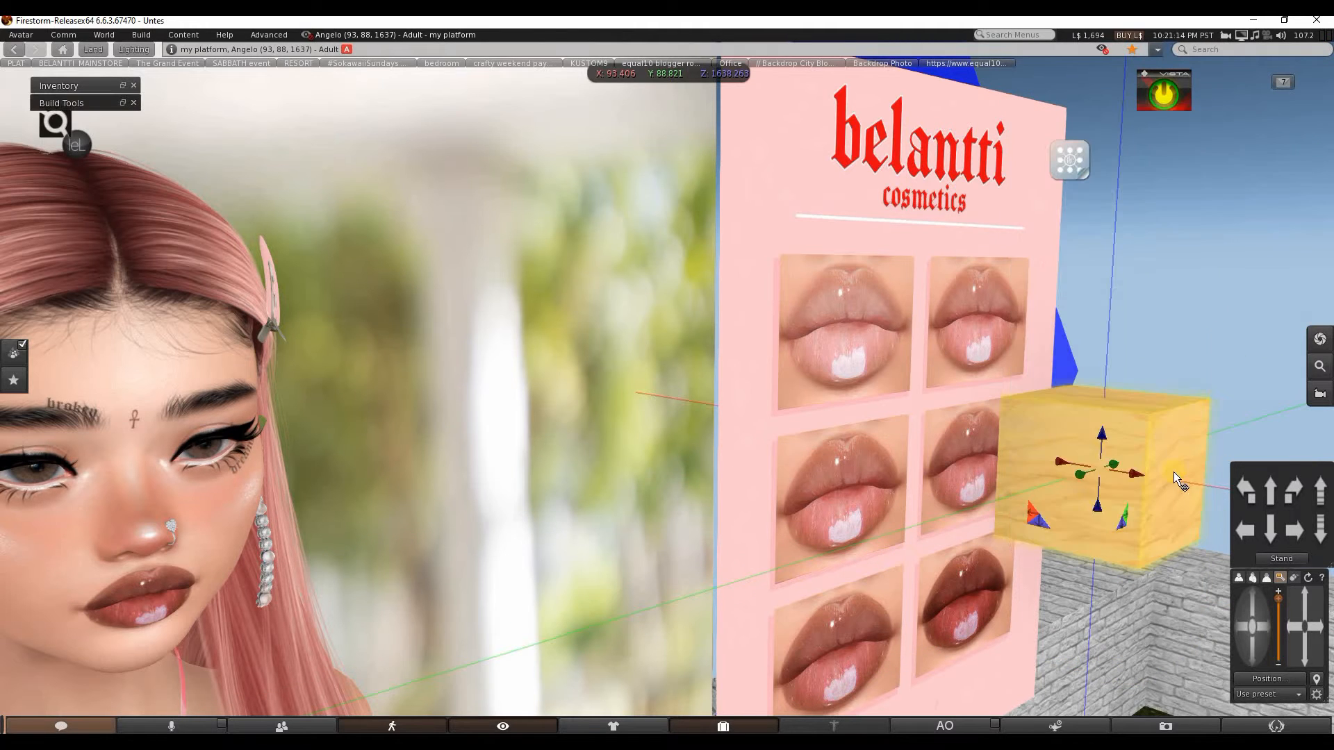
mouse_move(967, 519)
left_mouse_down()
mouse_move(935, 548)
mouse_move(990, 523)
mouse_move(978, 506)
left_mouse_up()
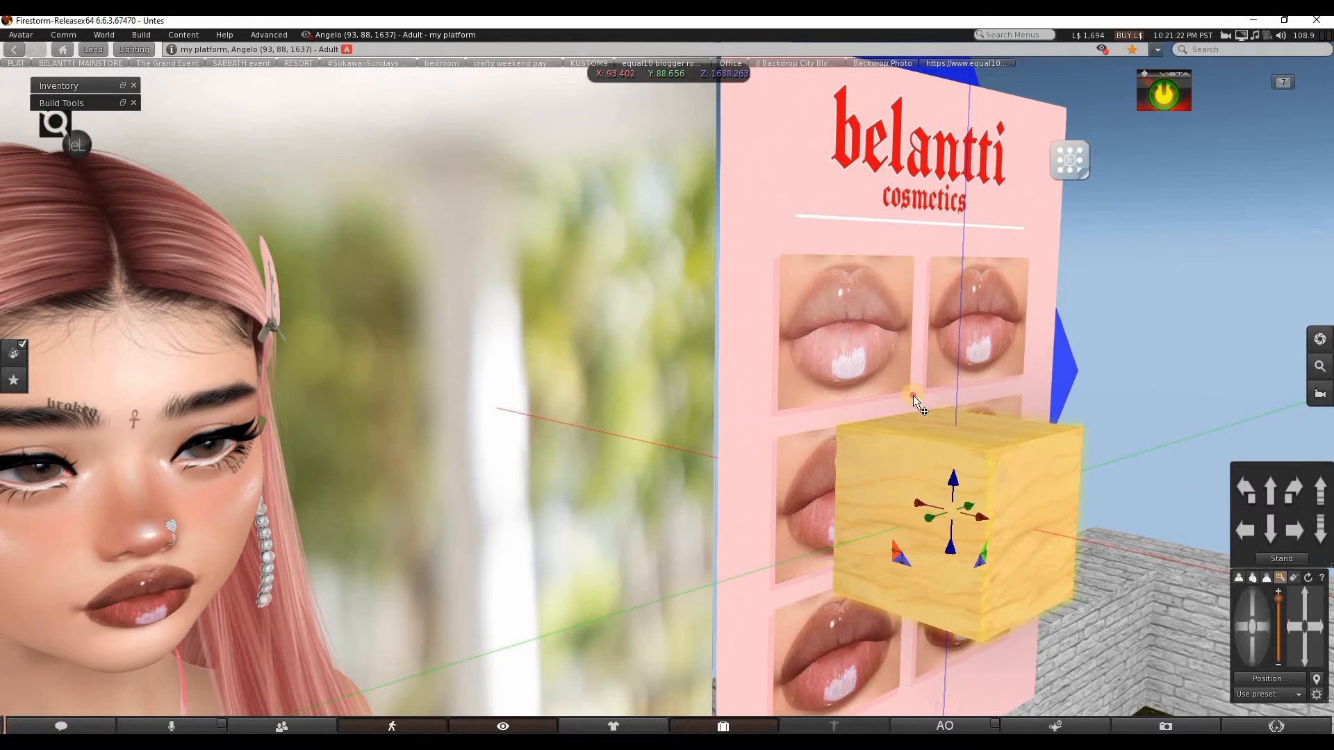
Raise the cube to about Z 1638.350 and shift it to about Y 88.607, over the board's lightest lip swatch.
left_click_drag(899, 348, 951, 363)
scroll(868, 363, "down", 3)
scroll(831, 364, "up", 1)
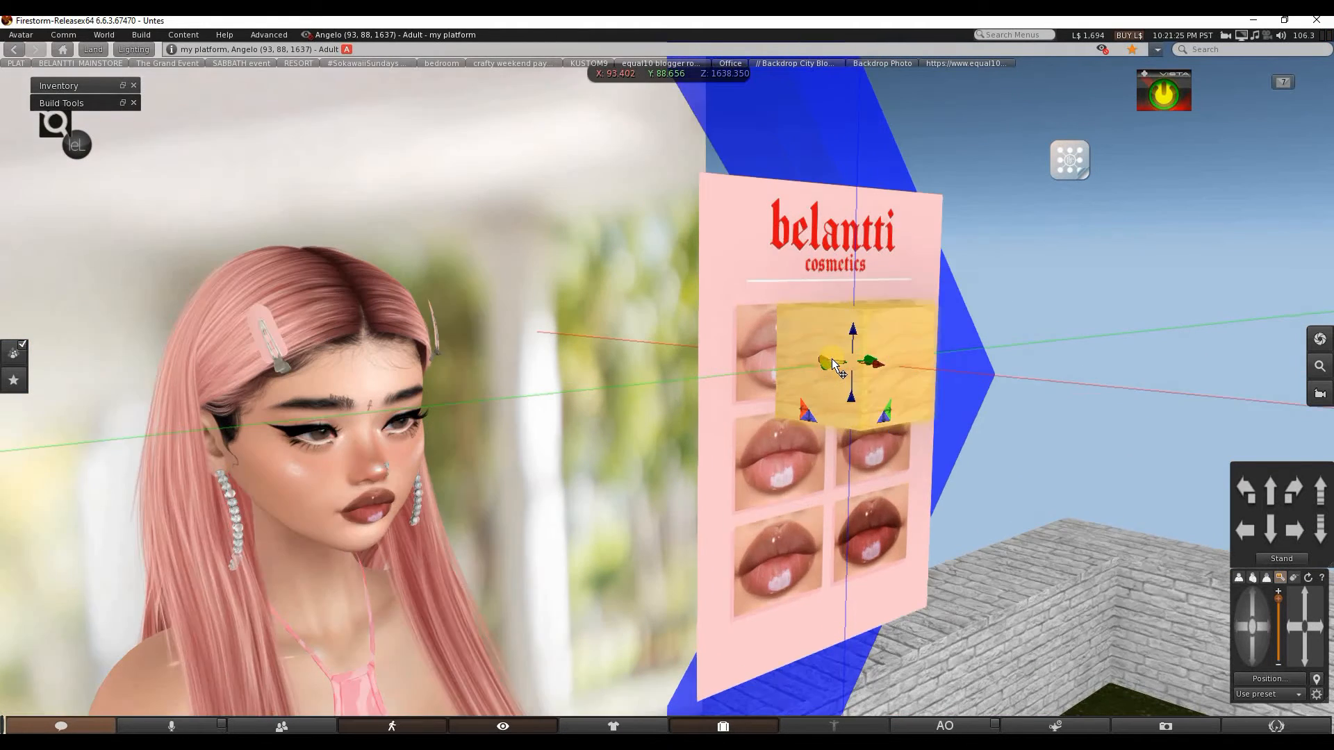
scroll(836, 364, "up", 1)
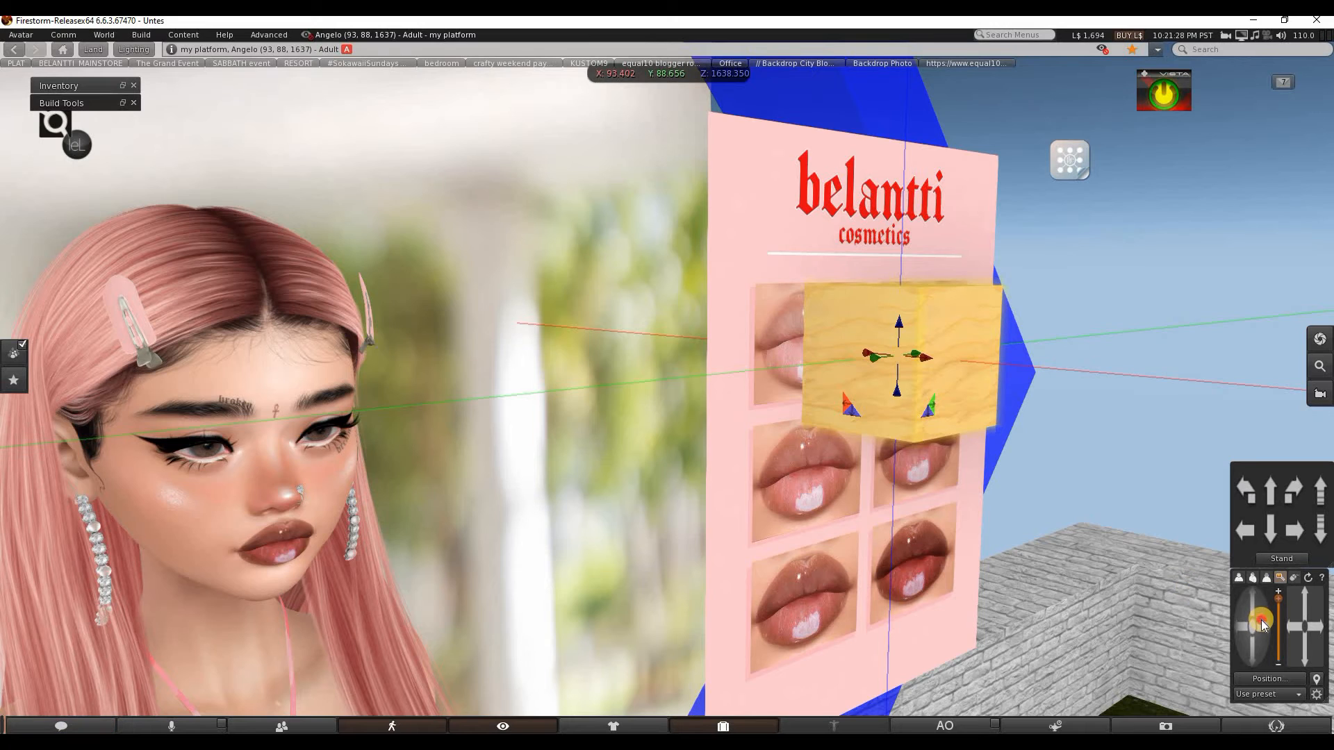
left_click_drag(1263, 623, 1262, 627)
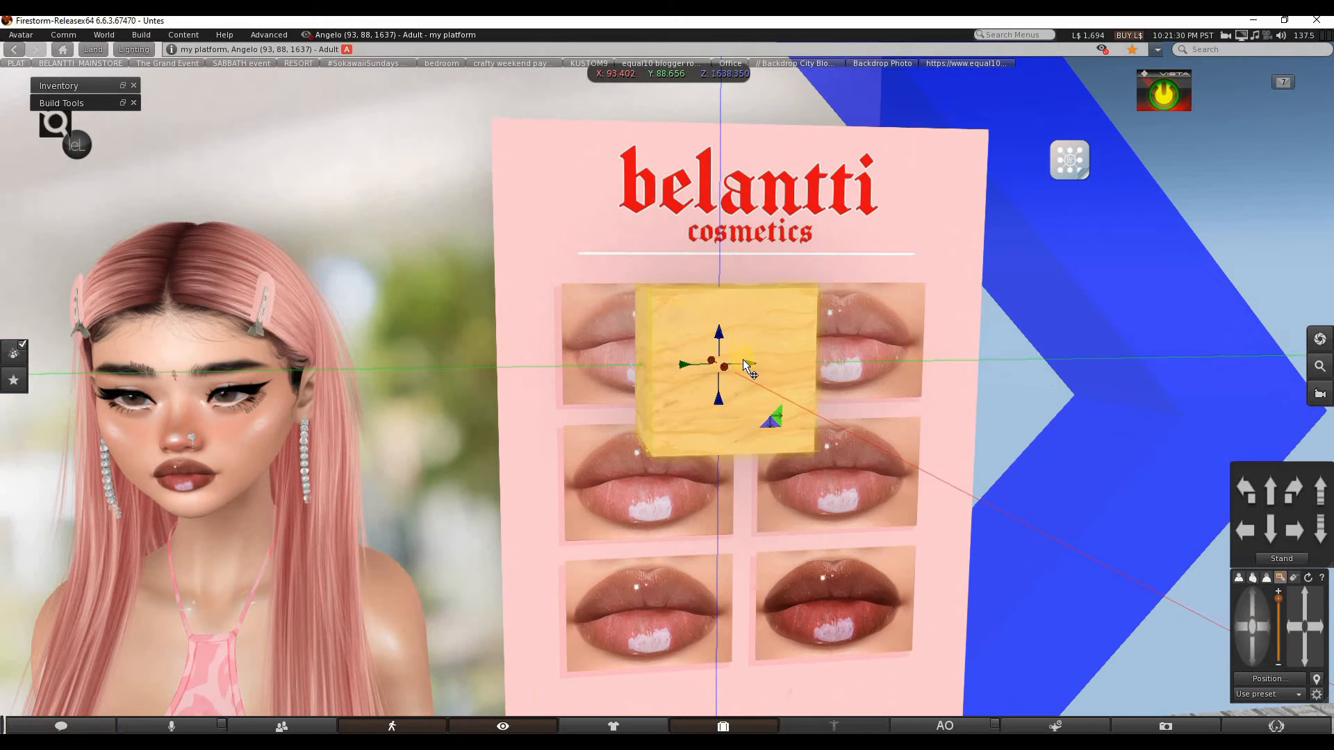
left_click_drag(661, 355, 581, 356)
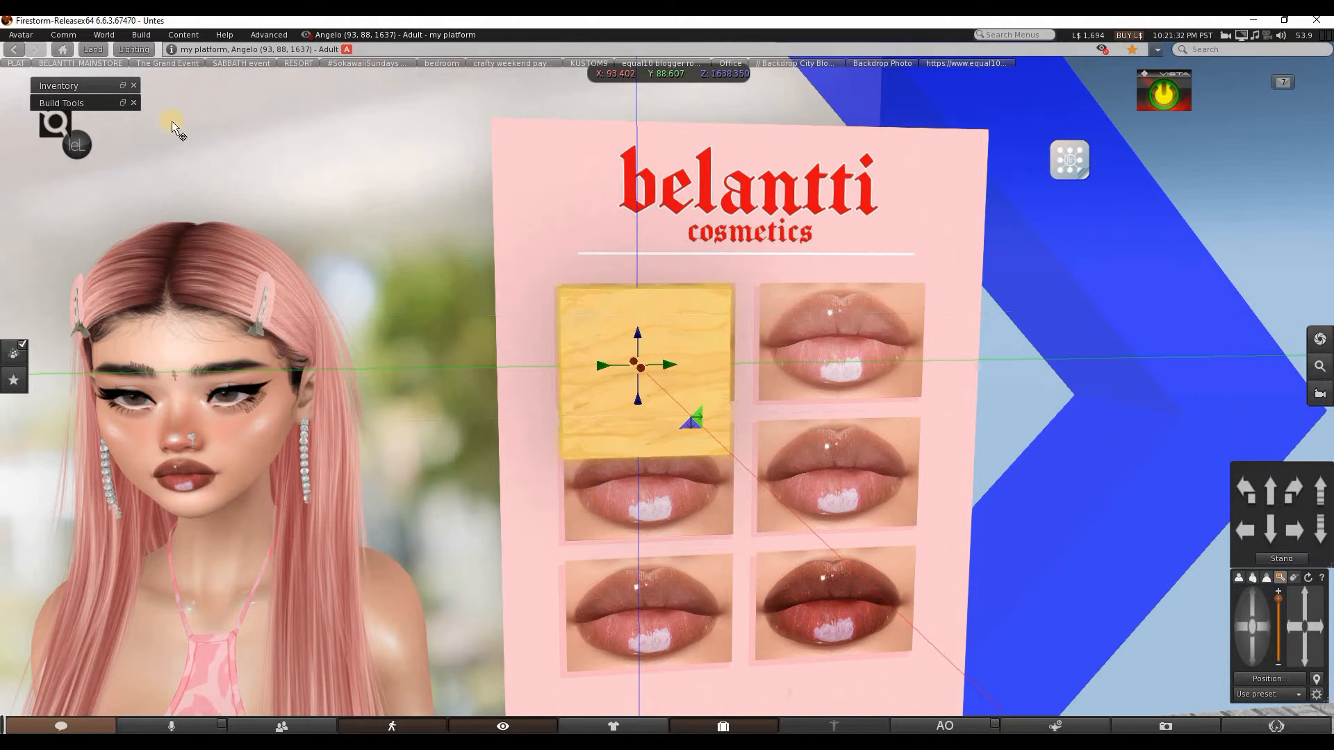
Stretch the cube to fit the first lip swatch, about 0.093 on Y and 0.064 on Z.
left_click(116, 101)
left_click(123, 103)
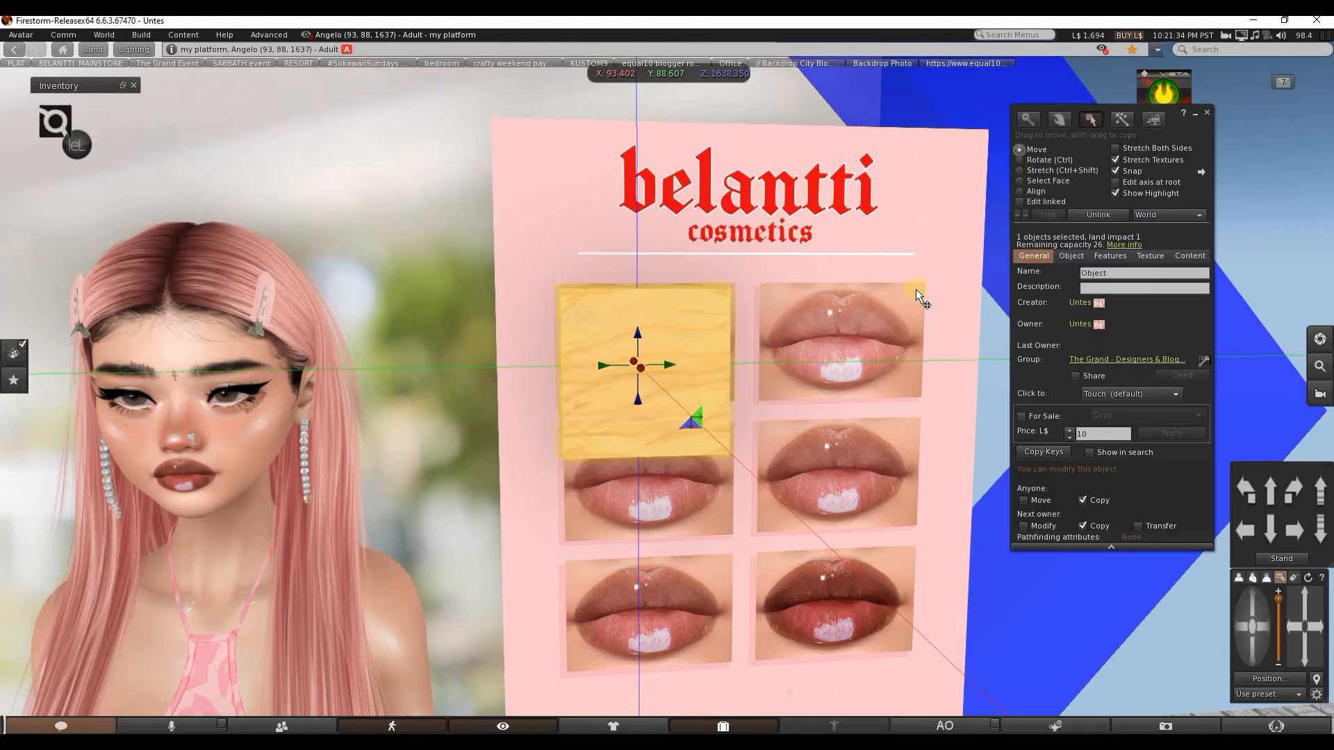
left_click(1044, 170)
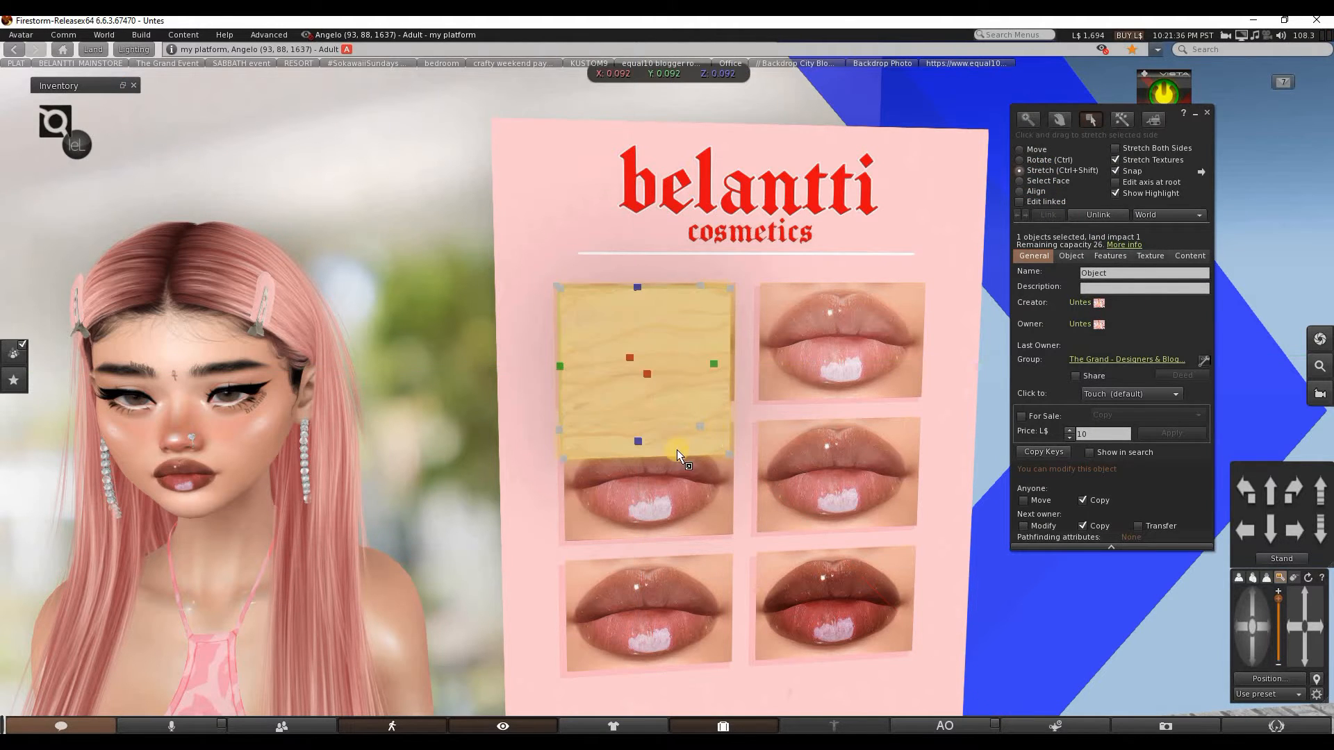
left_click_drag(648, 388, 643, 375)
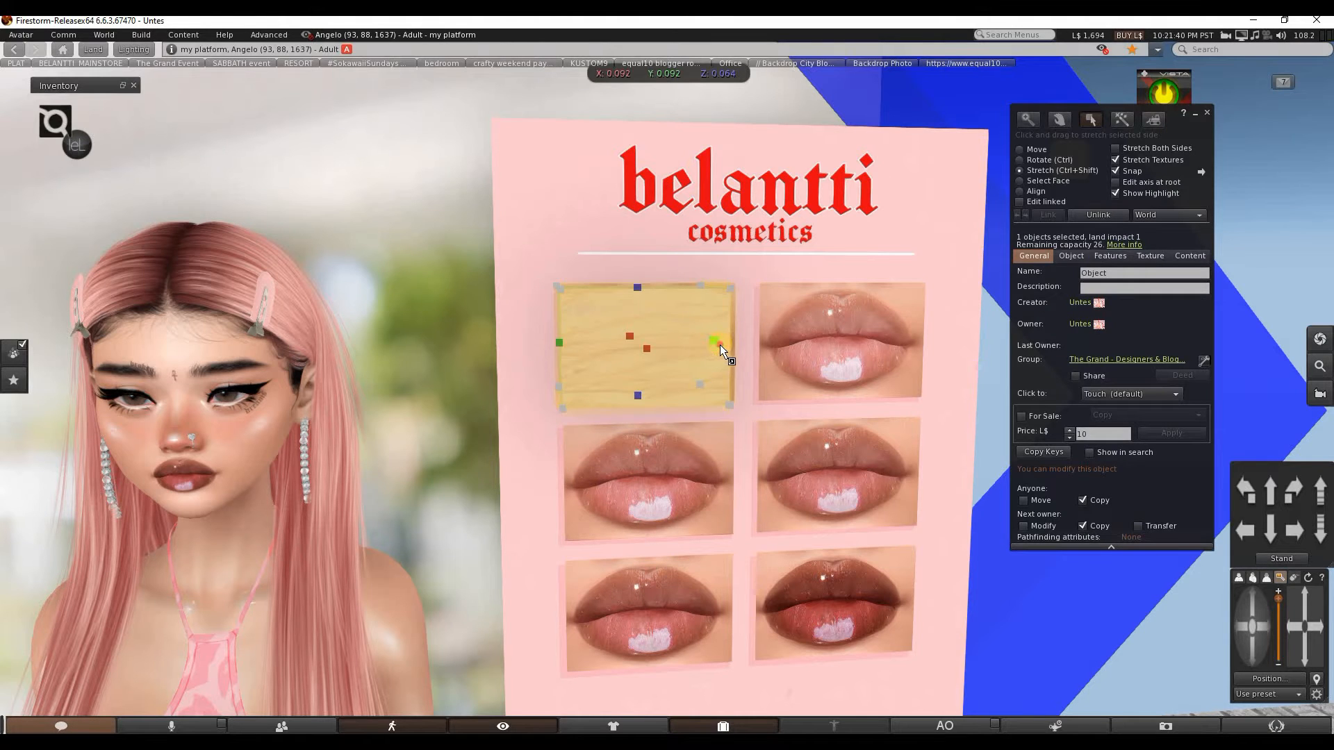
left_click_drag(719, 344, 726, 346)
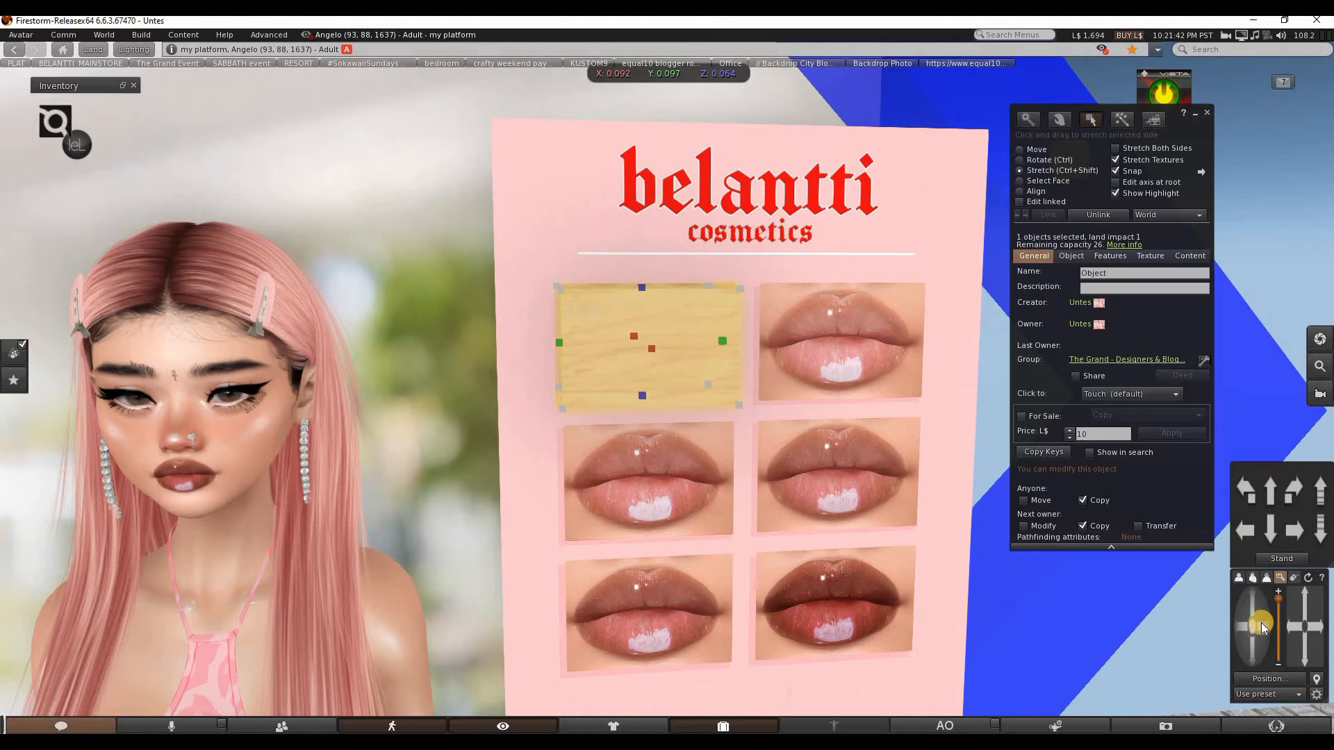
left_click_drag(1262, 629, 1264, 625)
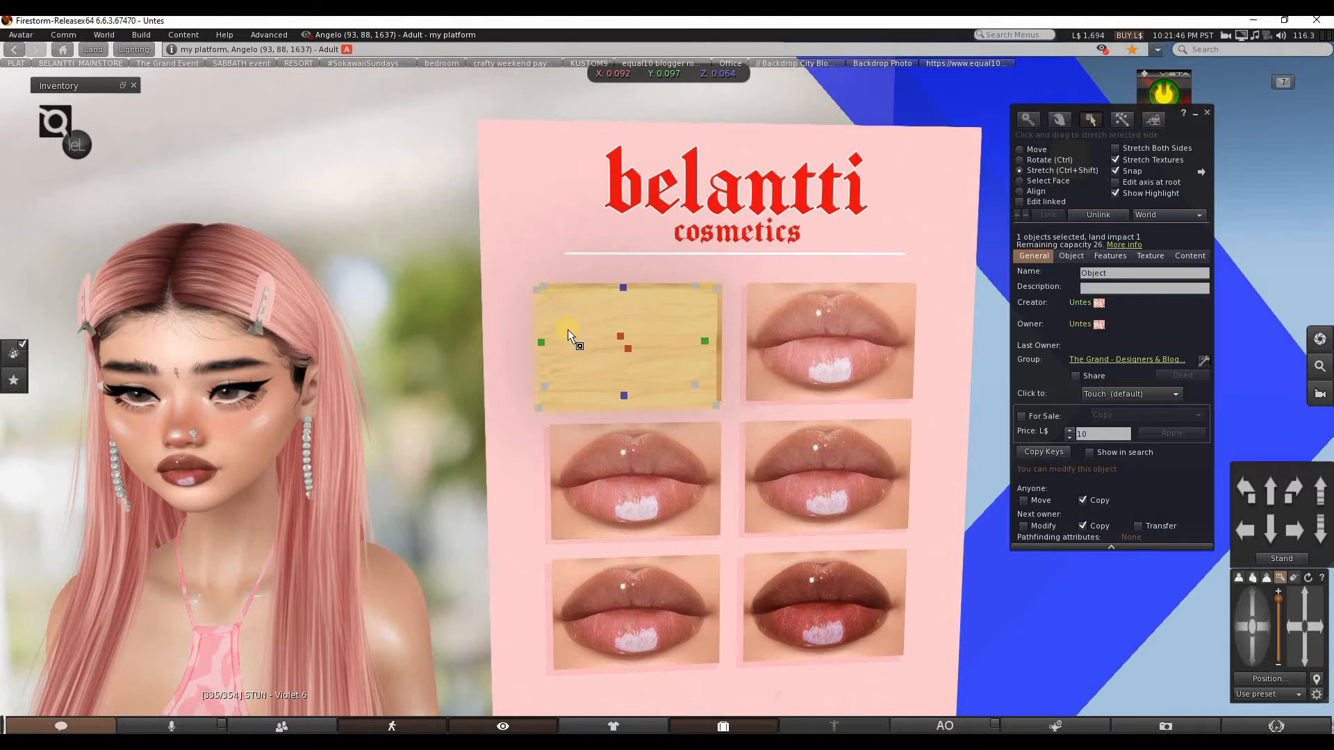
left_click_drag(542, 342, 548, 344)
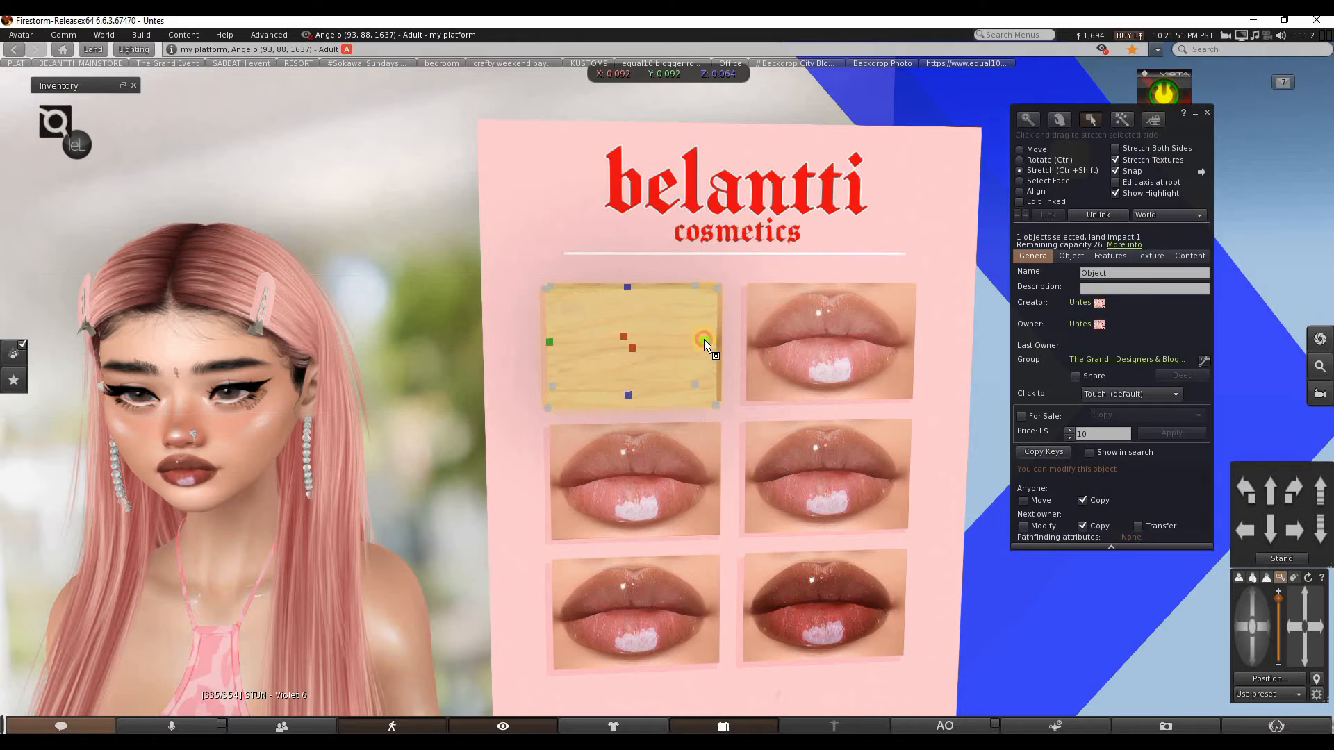
left_click_drag(705, 339, 707, 339)
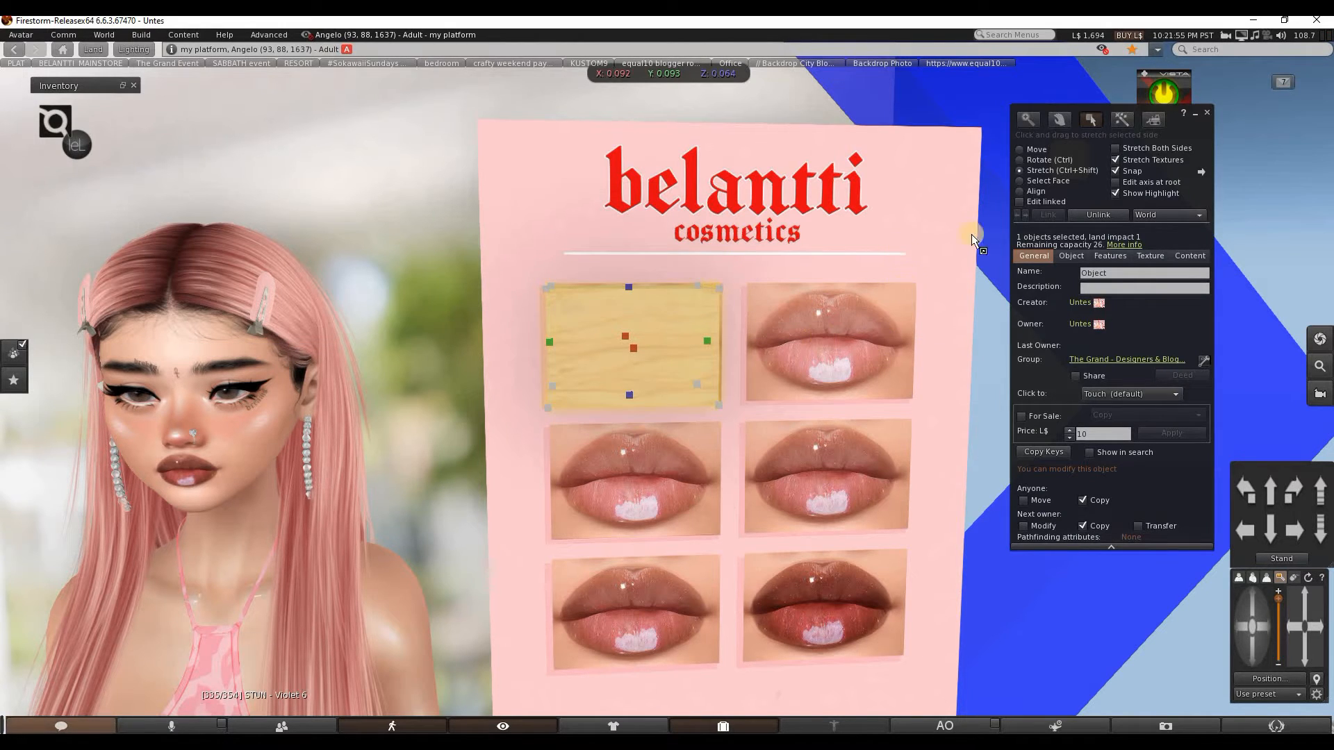
Align the fitted box with its swatch and place copies of it over the other five lip swatches.
left_click(1019, 149)
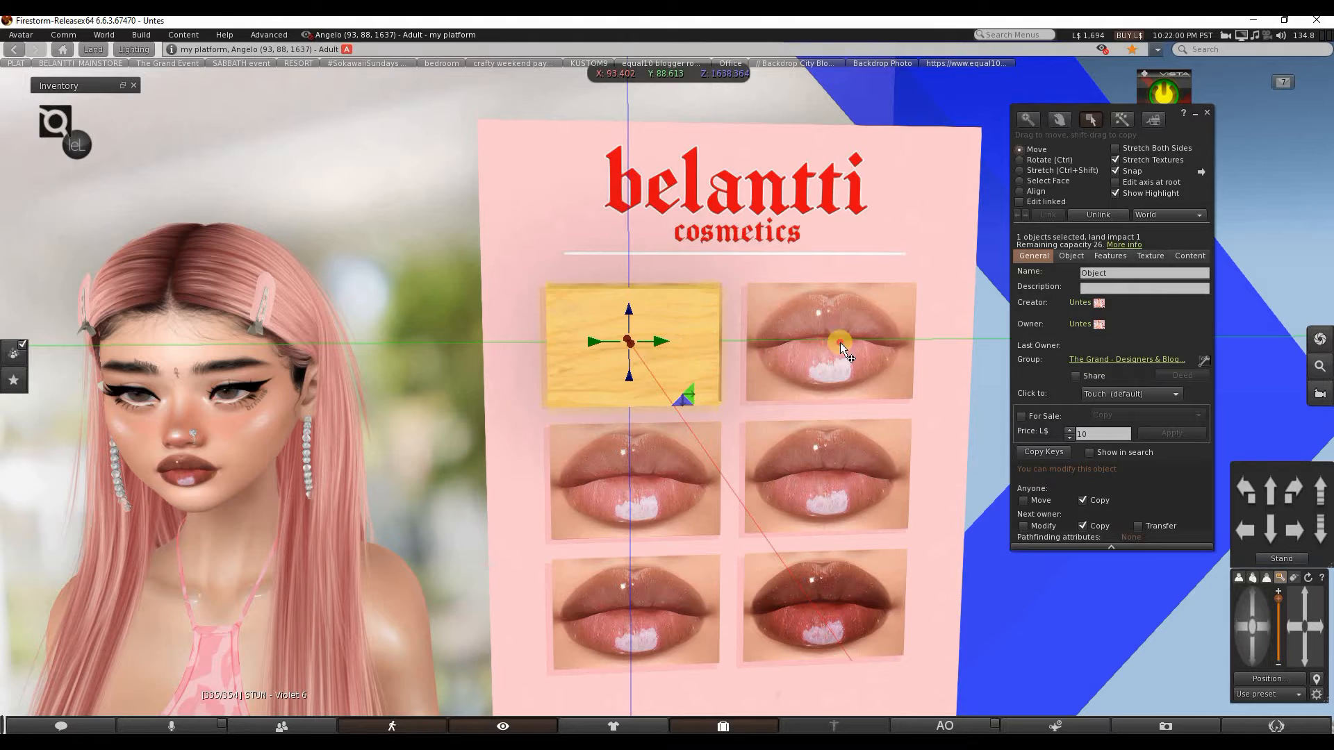
left_click_drag(840, 343, 838, 462)
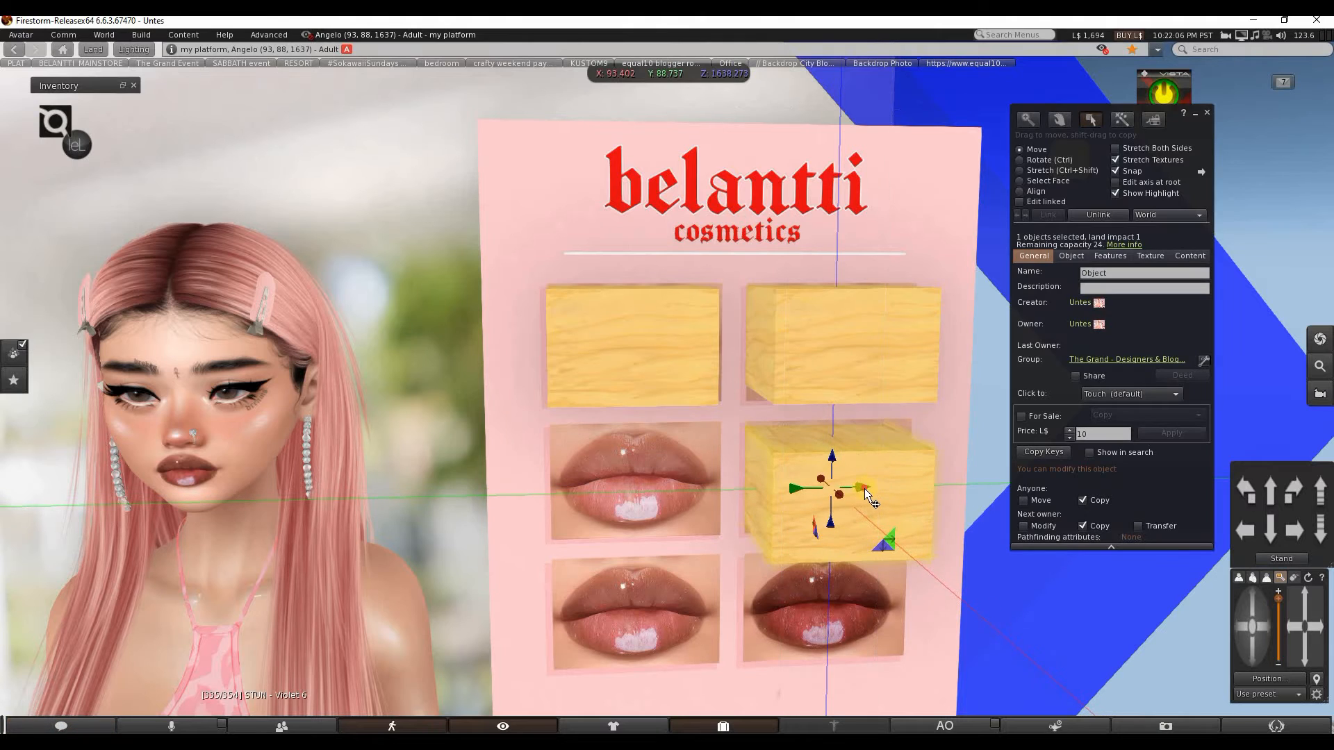
mouse_move(669, 510)
left_mouse_down()
mouse_move(626, 504)
mouse_move(690, 505)
mouse_move(665, 495)
left_mouse_up()
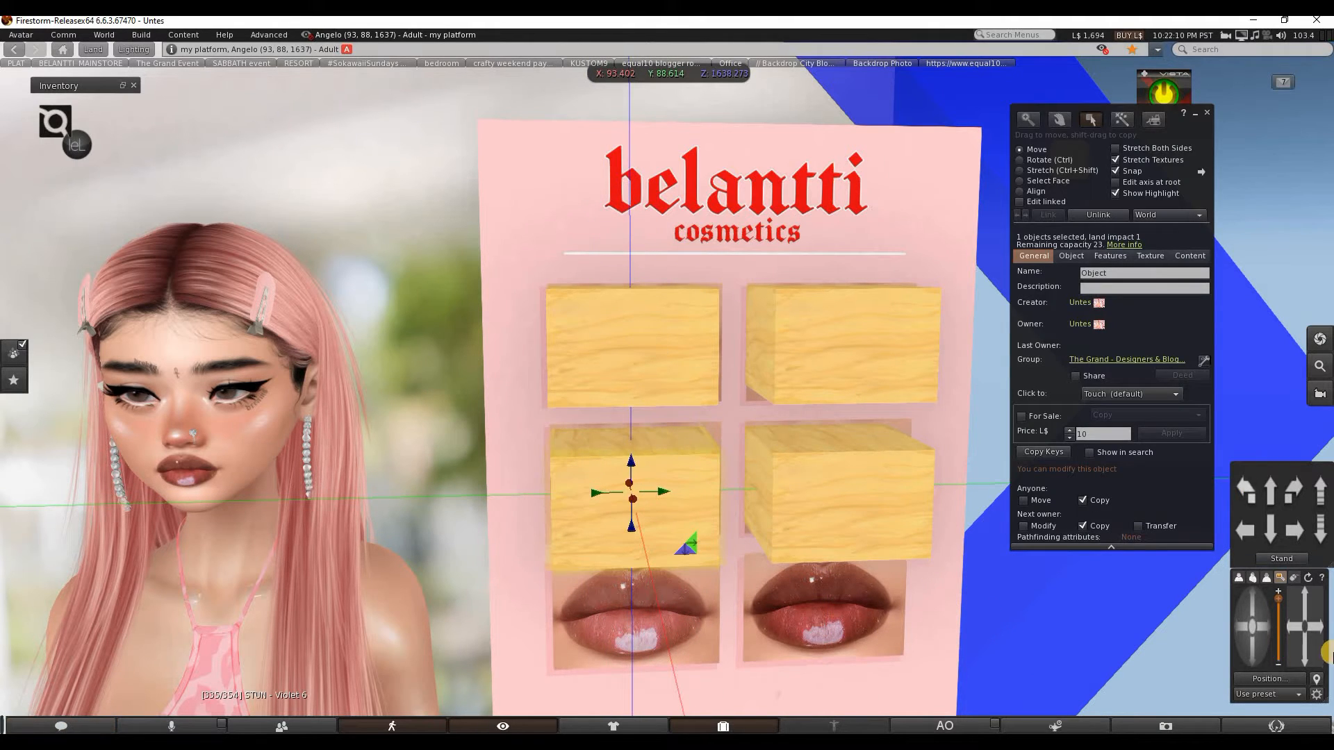
left_click(1304, 652)
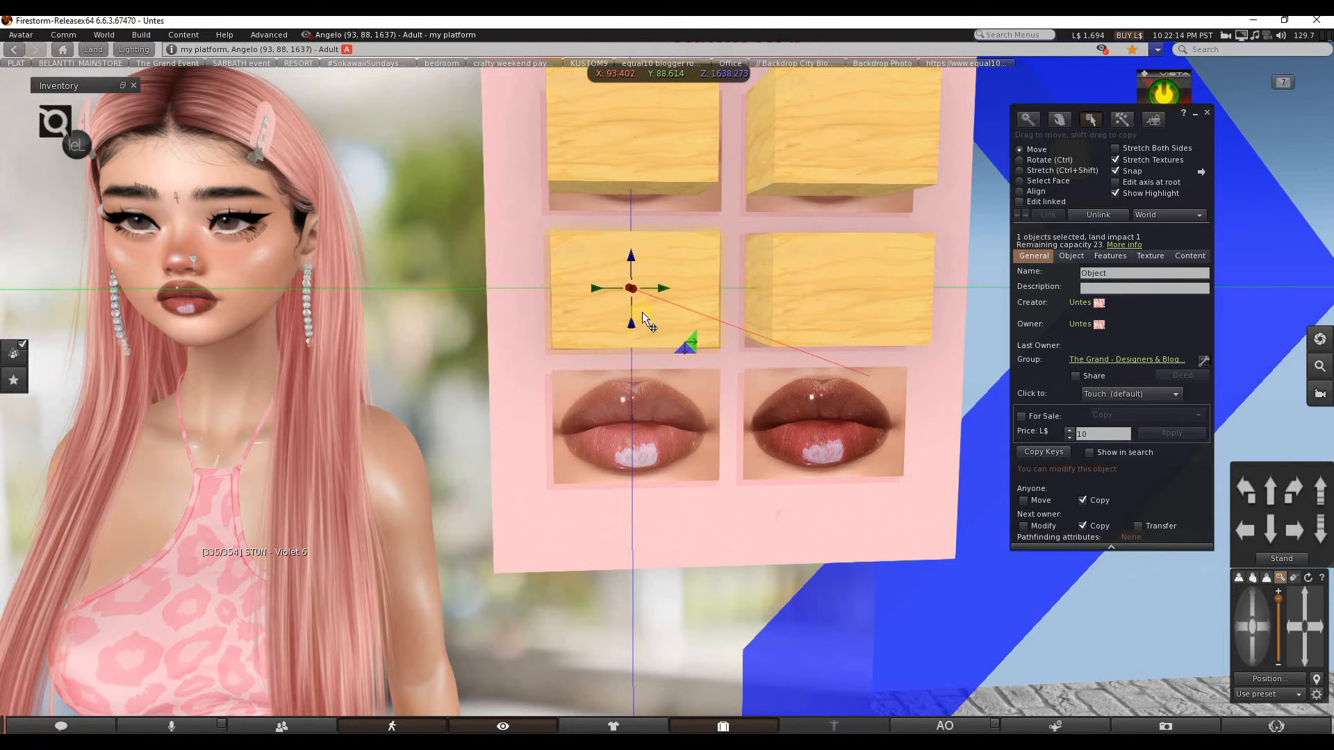
left_click_drag(636, 397, 852, 423)
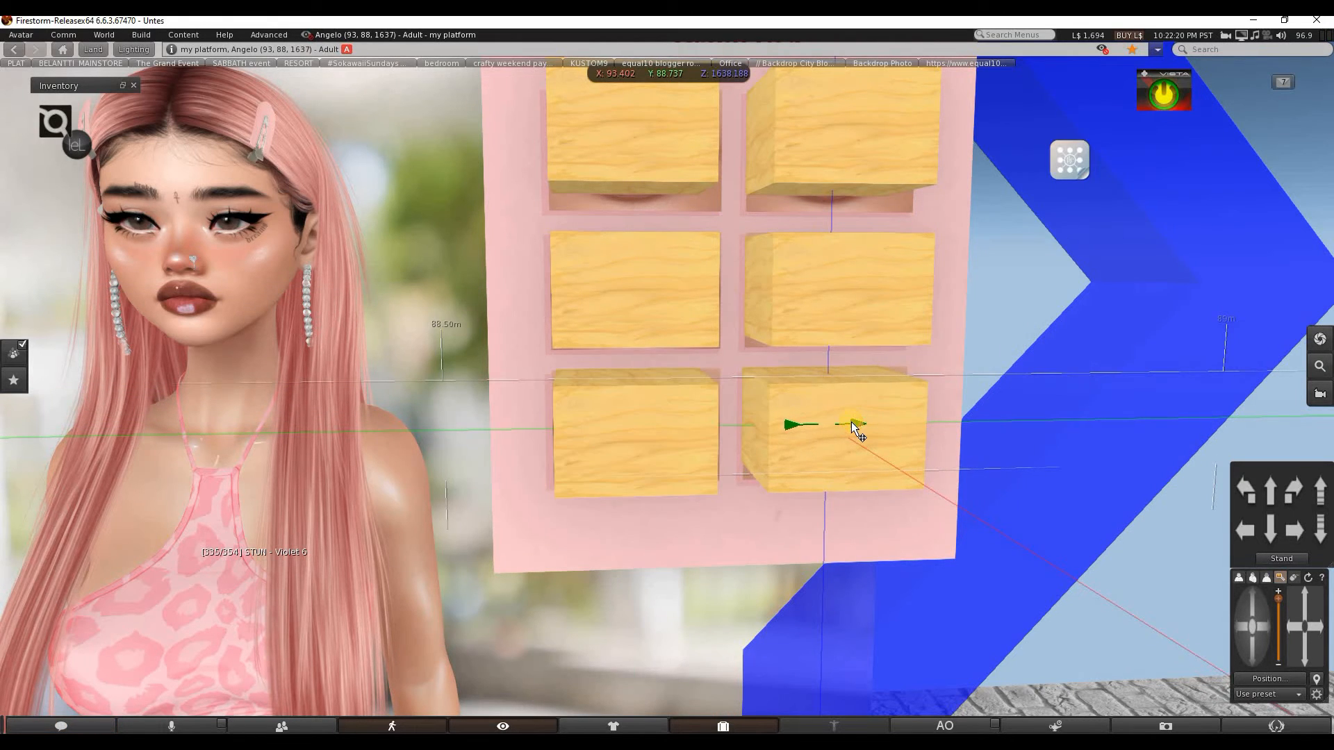
scroll(840, 387, "down", 3)
left_click_drag(1248, 601, 1228, 582)
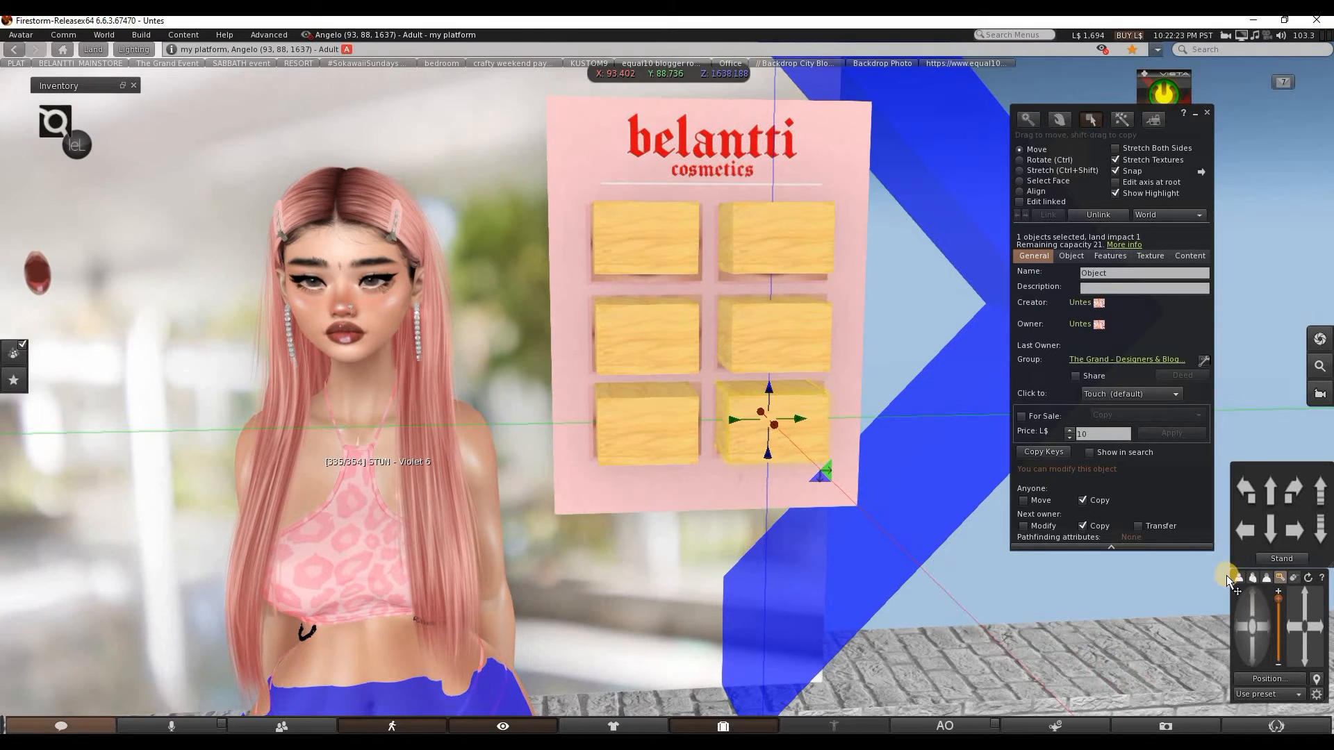
Select the six button boxes with the HUD board last as root, and link them into one object.
left_click(659, 242)
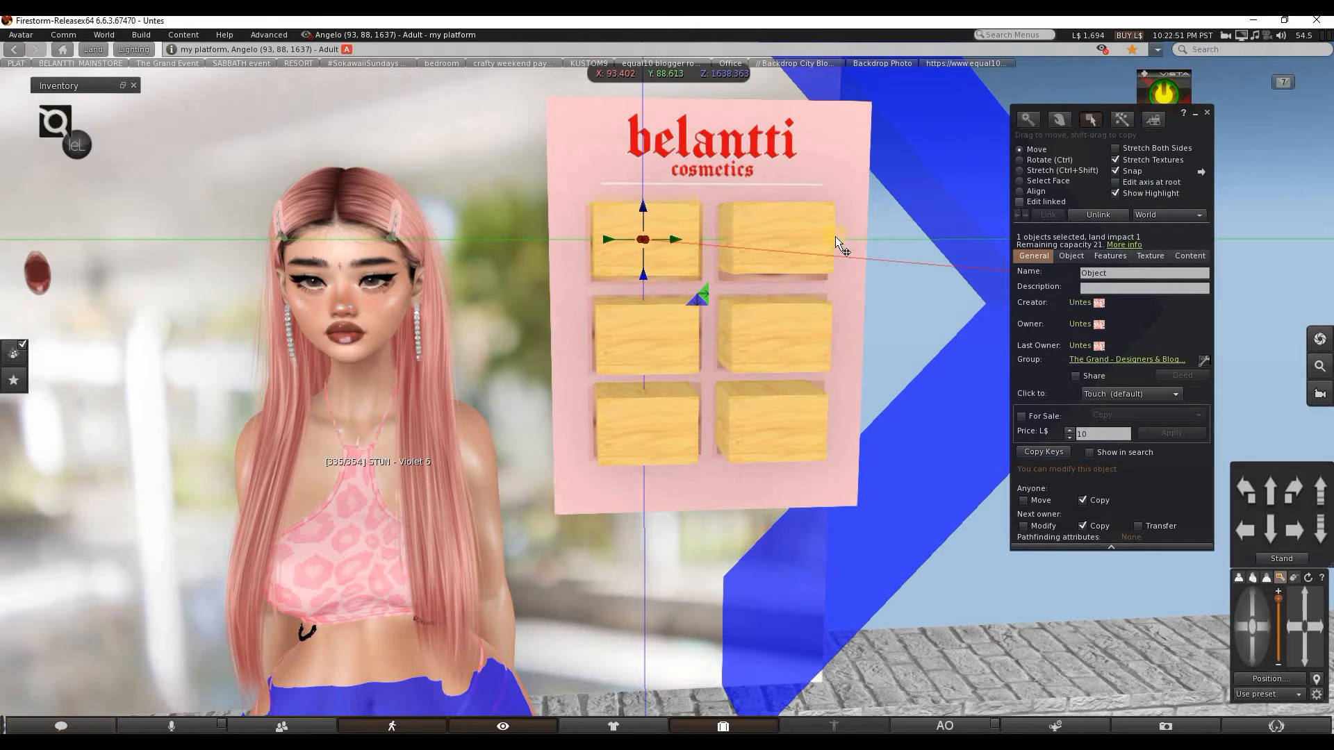
left_click(793, 232, "shift")
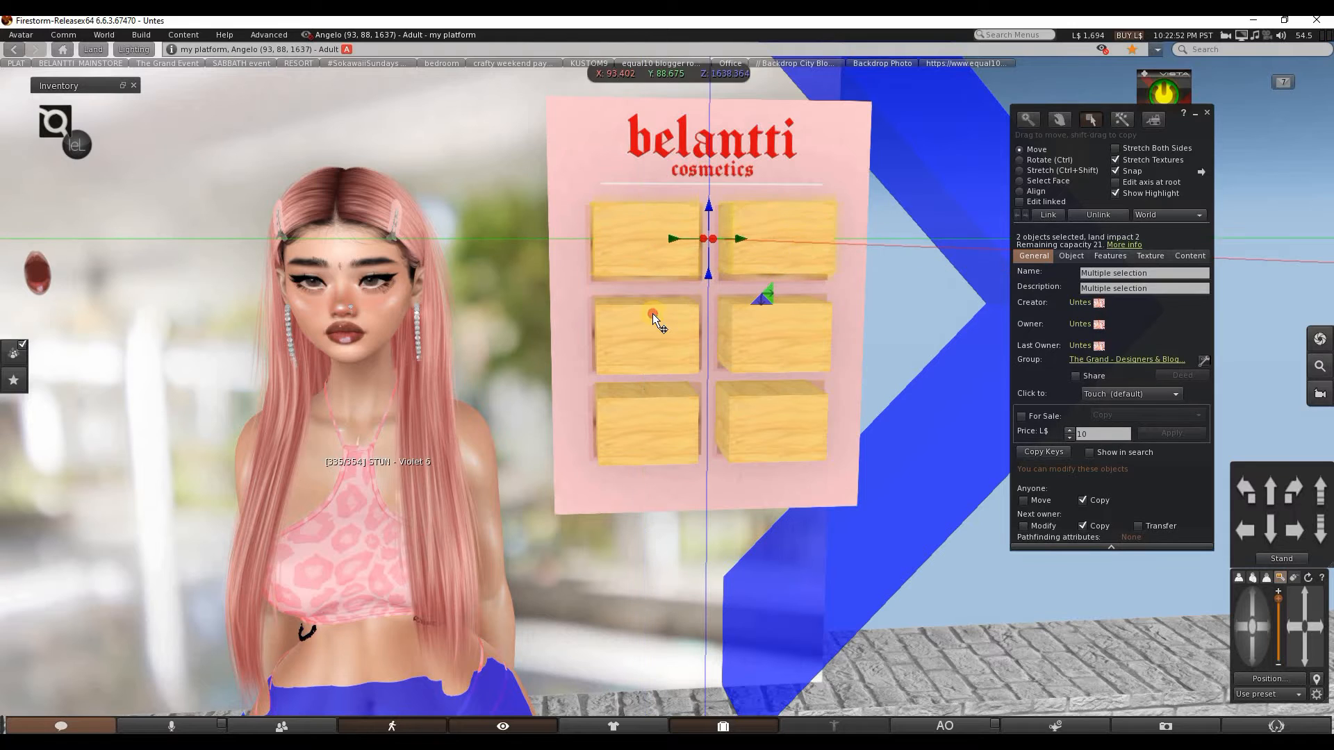
left_click(761, 325, "shift")
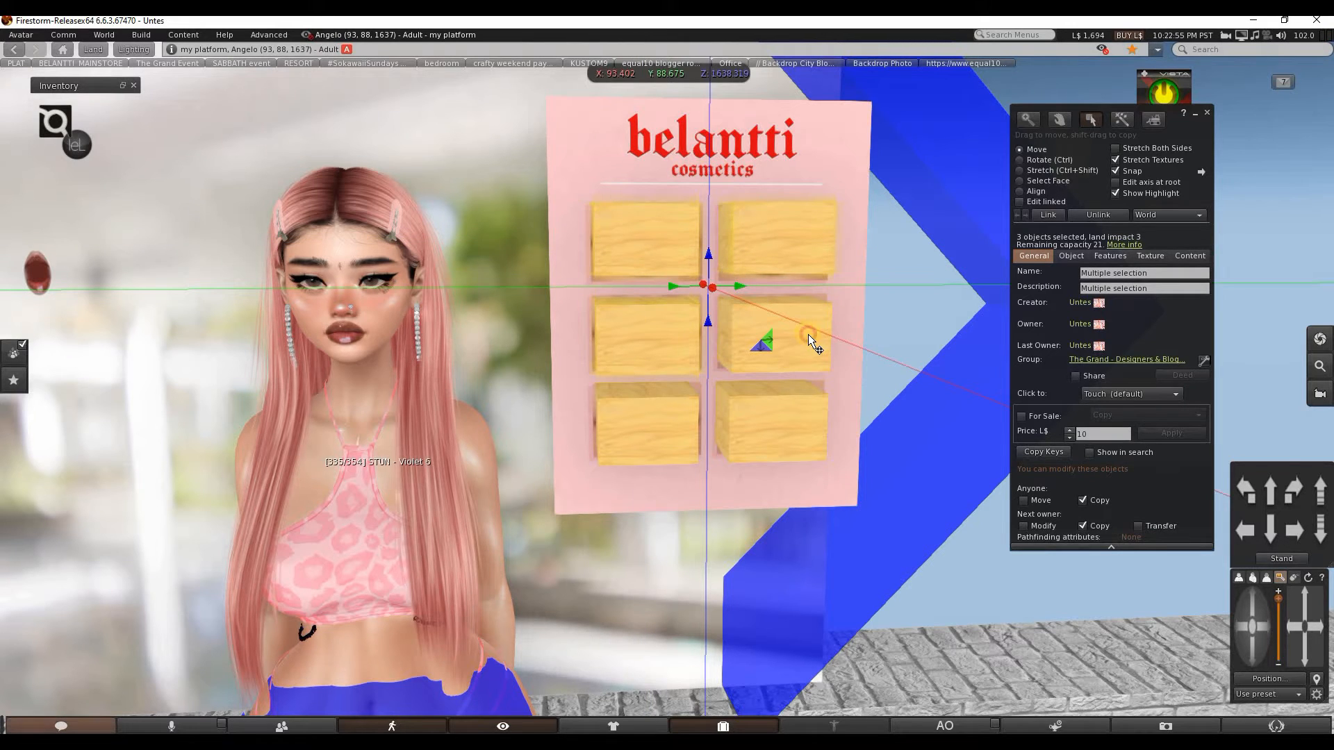
left_click(633, 407, "shift")
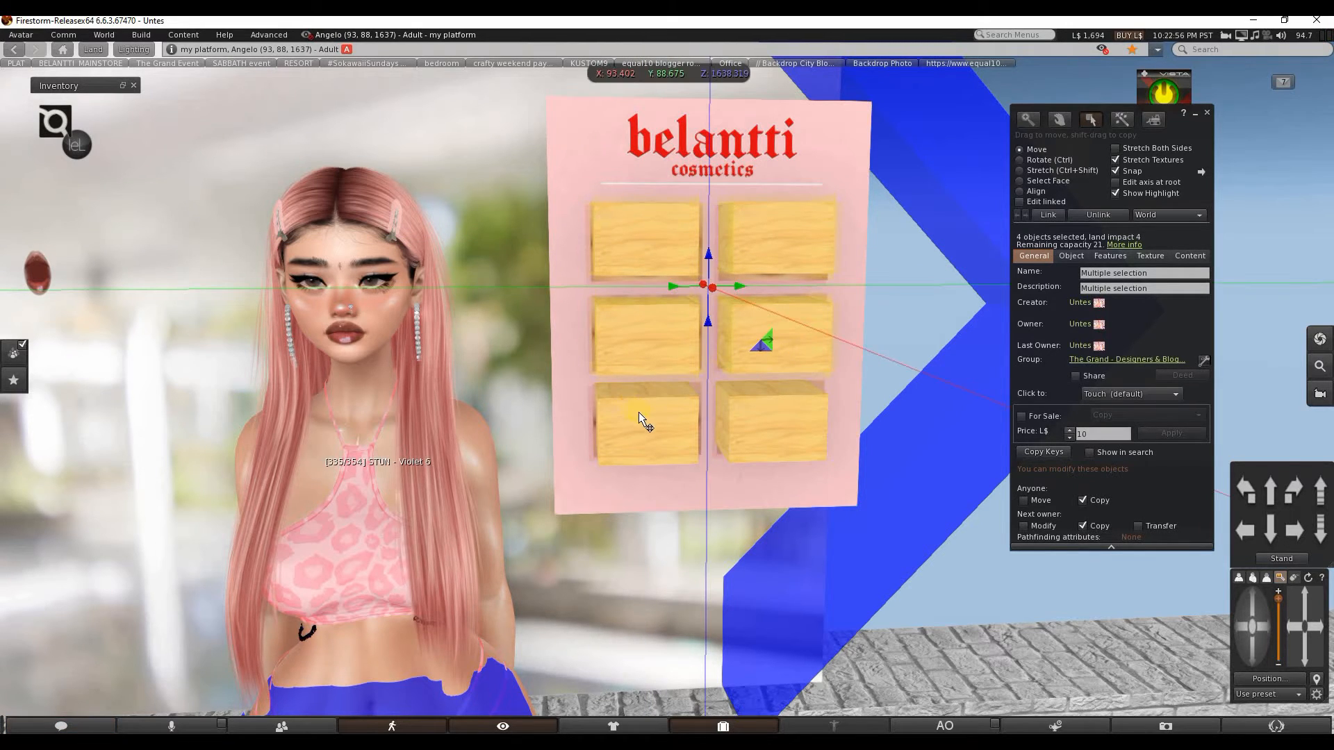
left_click(790, 436, "shift")
left_click(792, 436, "shift")
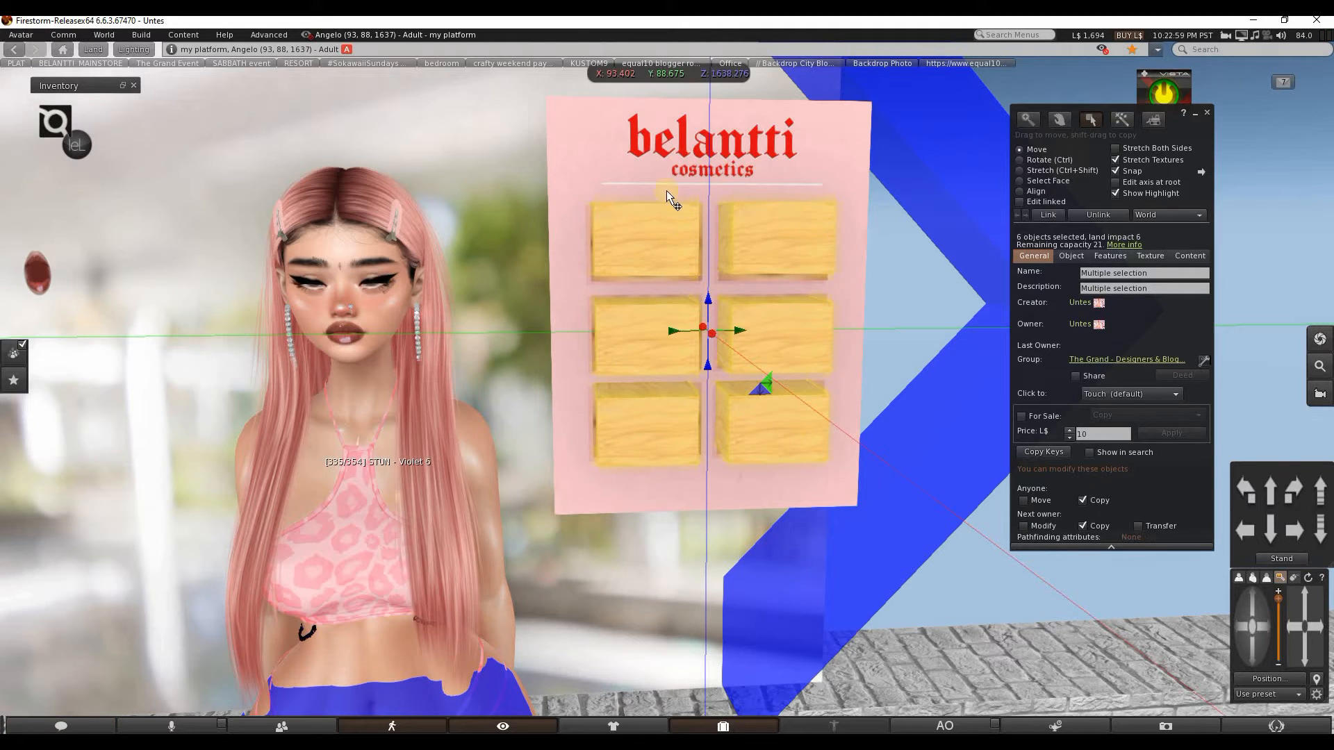
left_click(627, 119, "shift")
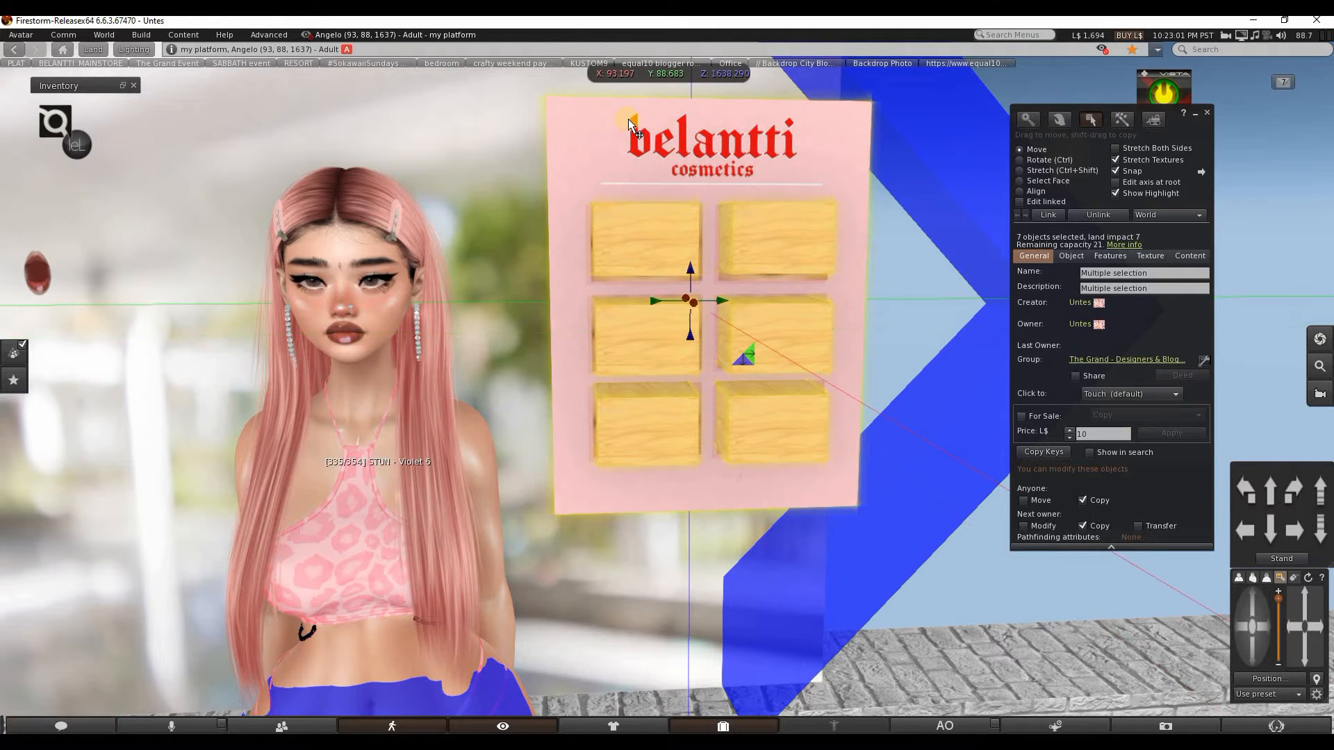
left_click(1048, 215)
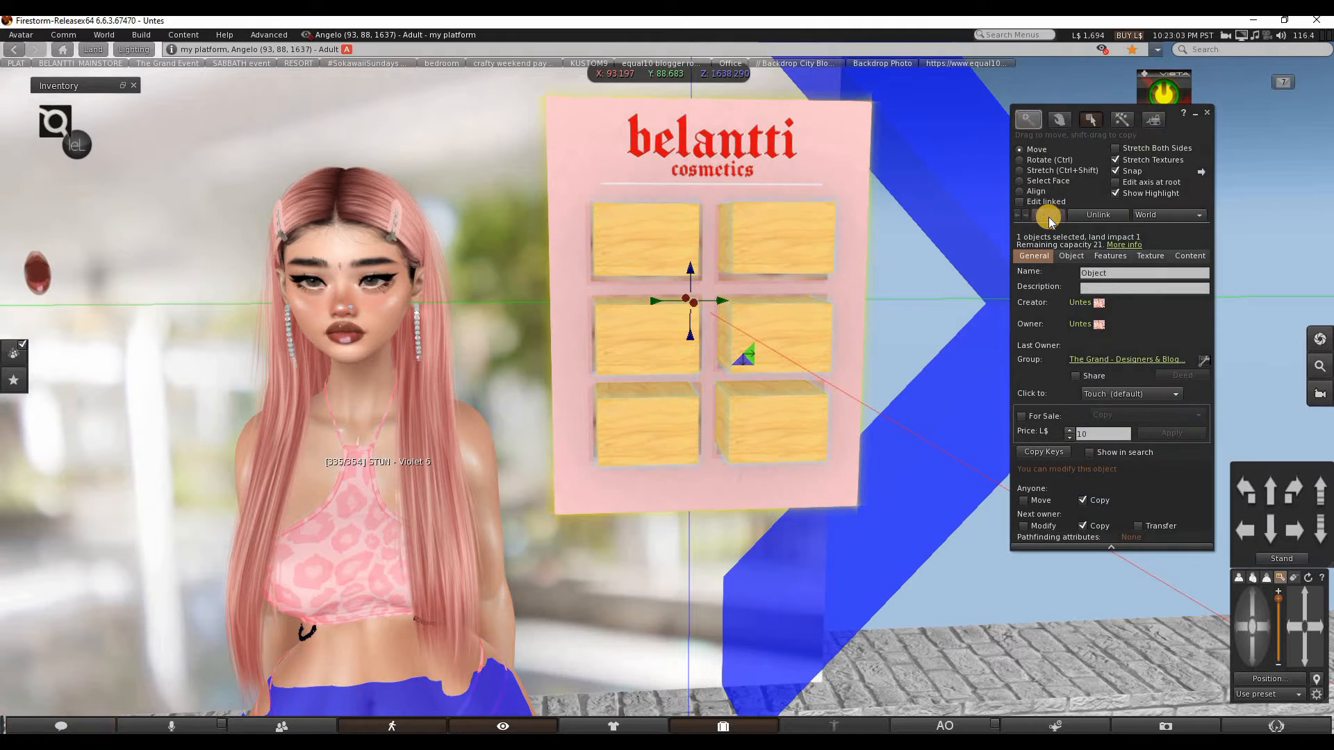
Name the linked HUD object "[Belantti] Babe Lips" and open its contents.
left_click(1096, 273)
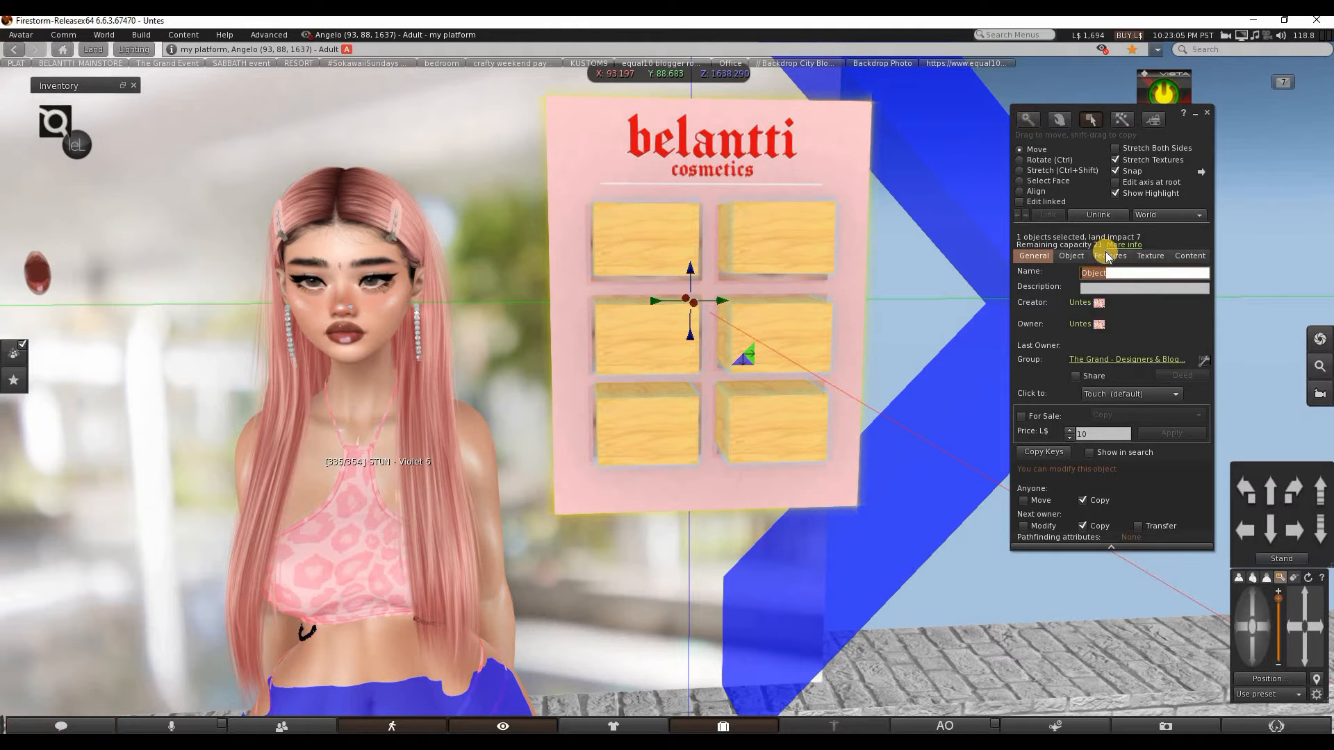
key("ctrl+alt")
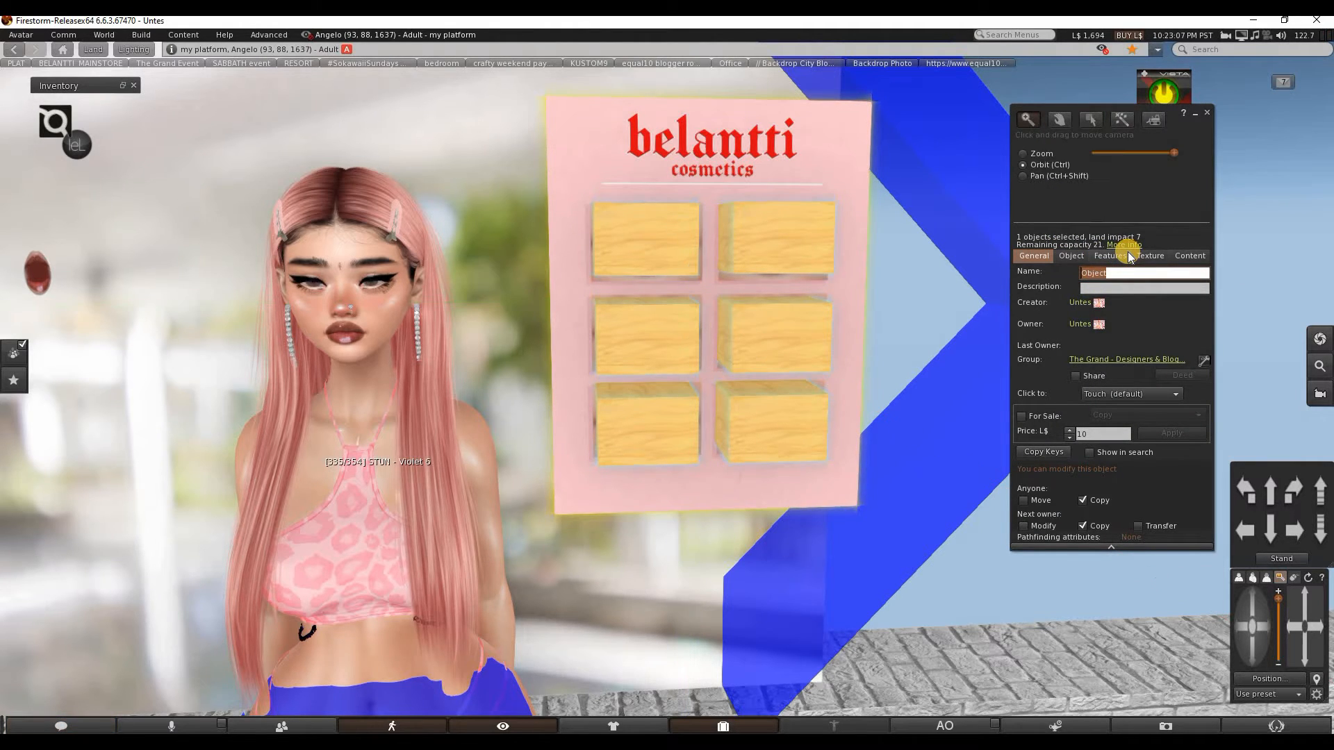
left_click(1189, 256)
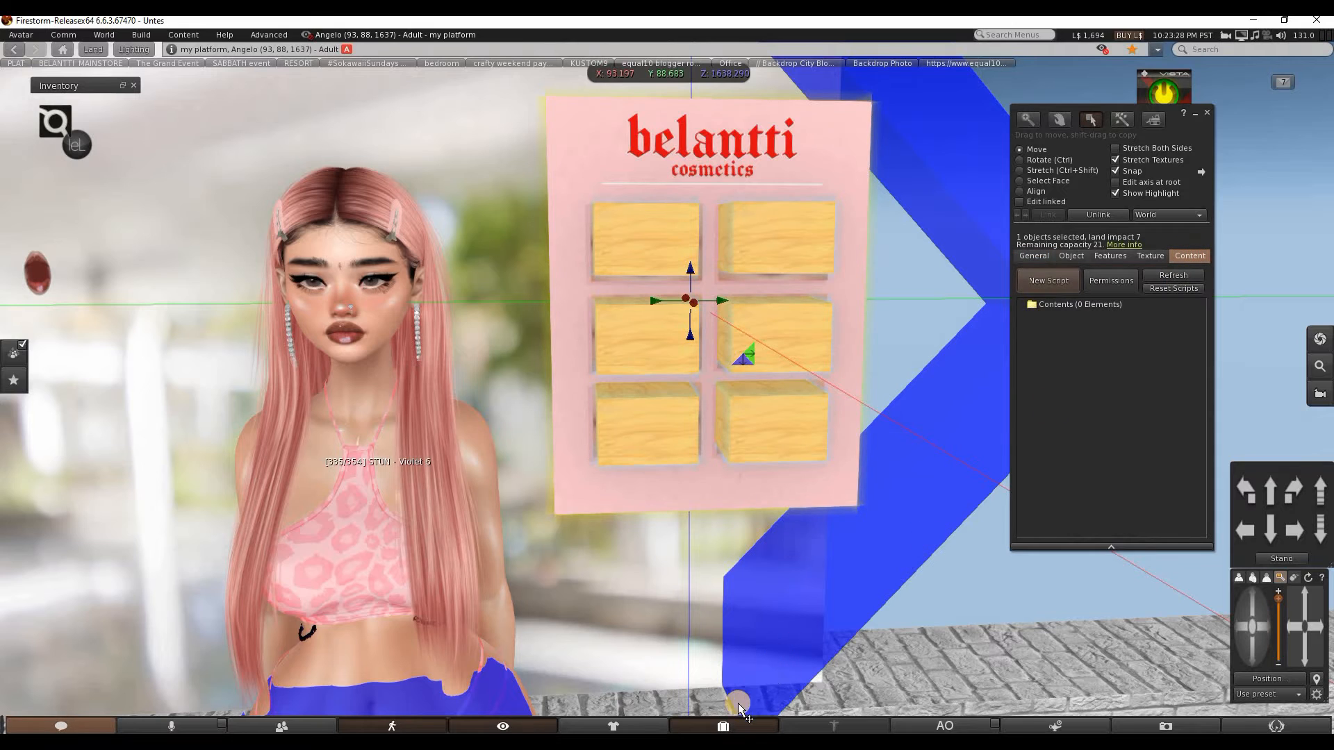
Add the APPLIER Builder and Main lel Evo X scripts from the Creator Kit to the HUD's contents and choose the Evo X head line.
left_click(723, 725)
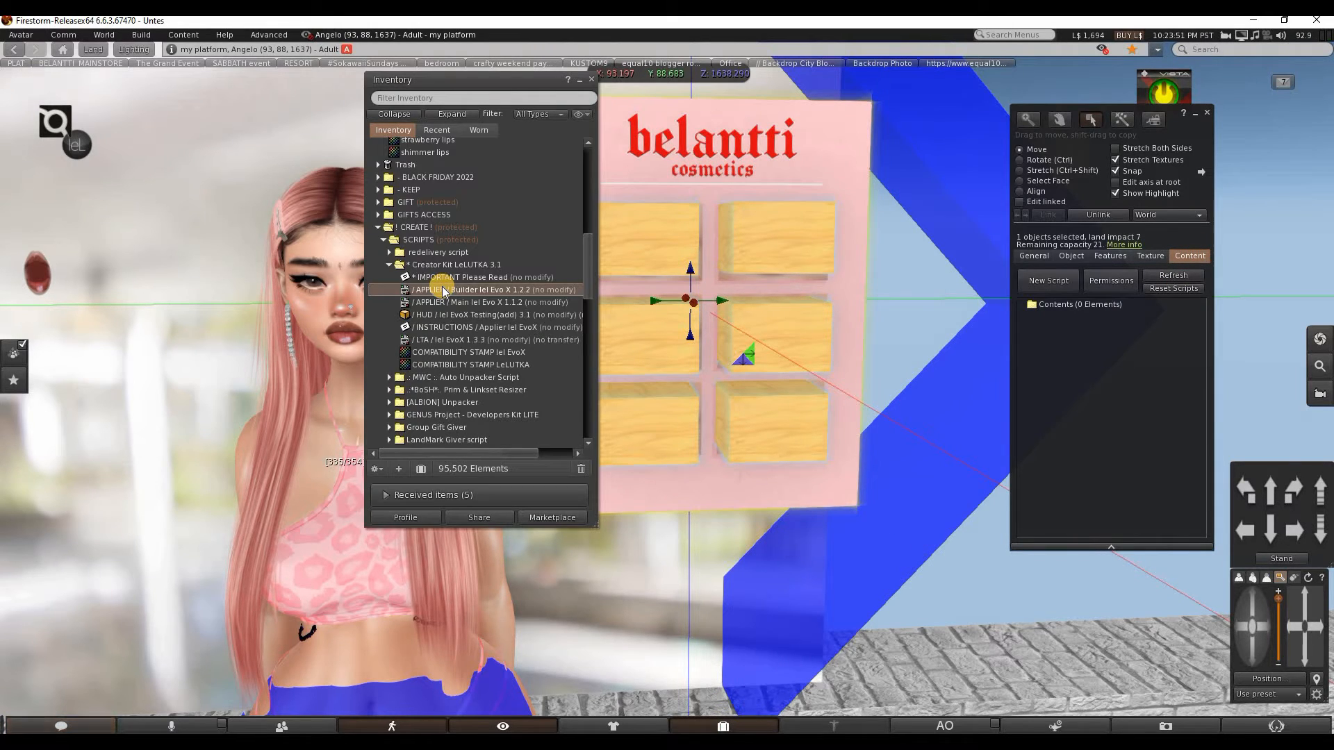
key("ctrl")
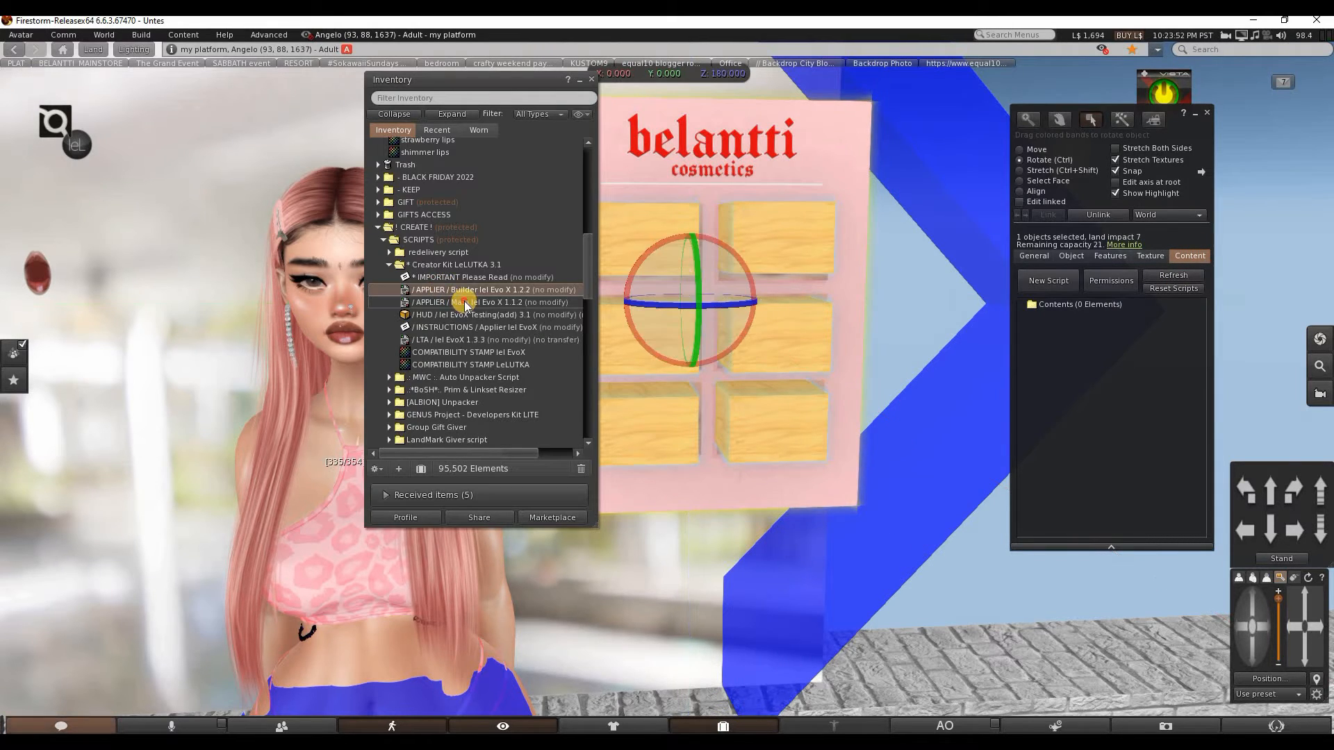
left_click(465, 303, "ctrl")
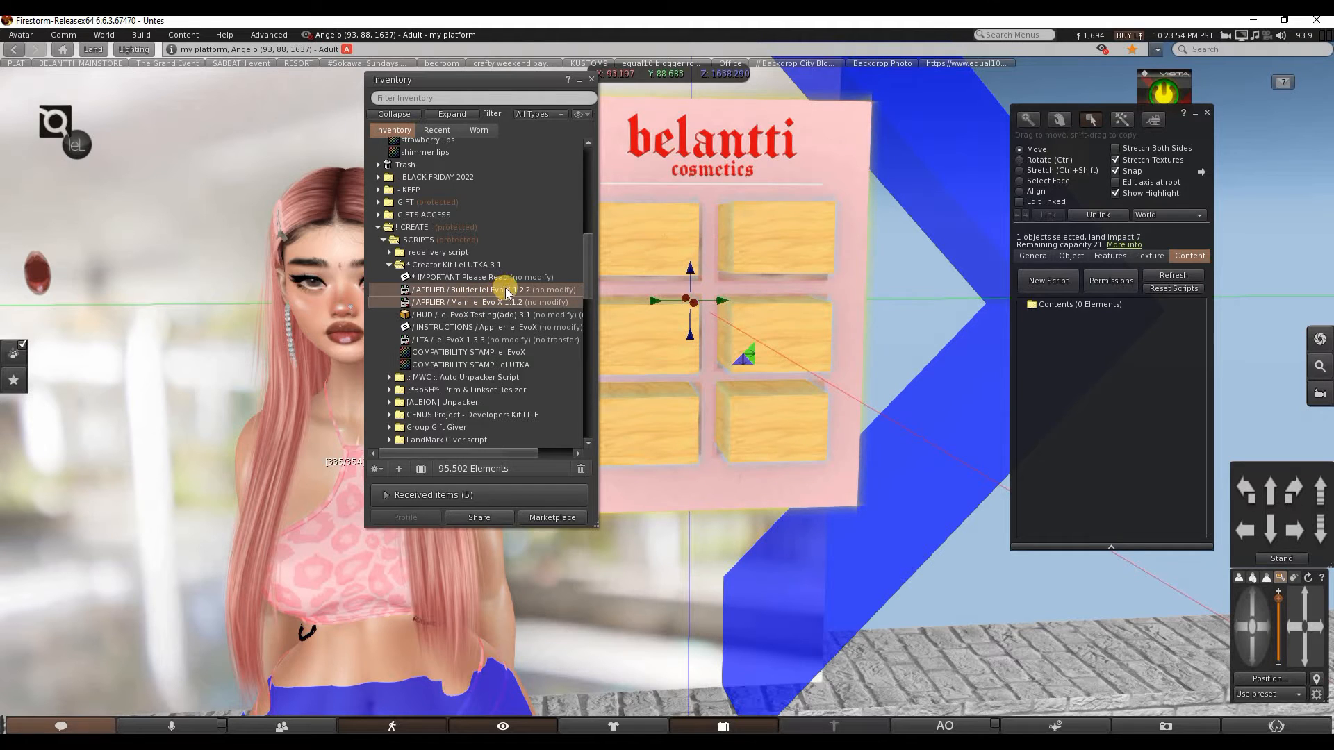
left_click_drag(506, 287, 1098, 353)
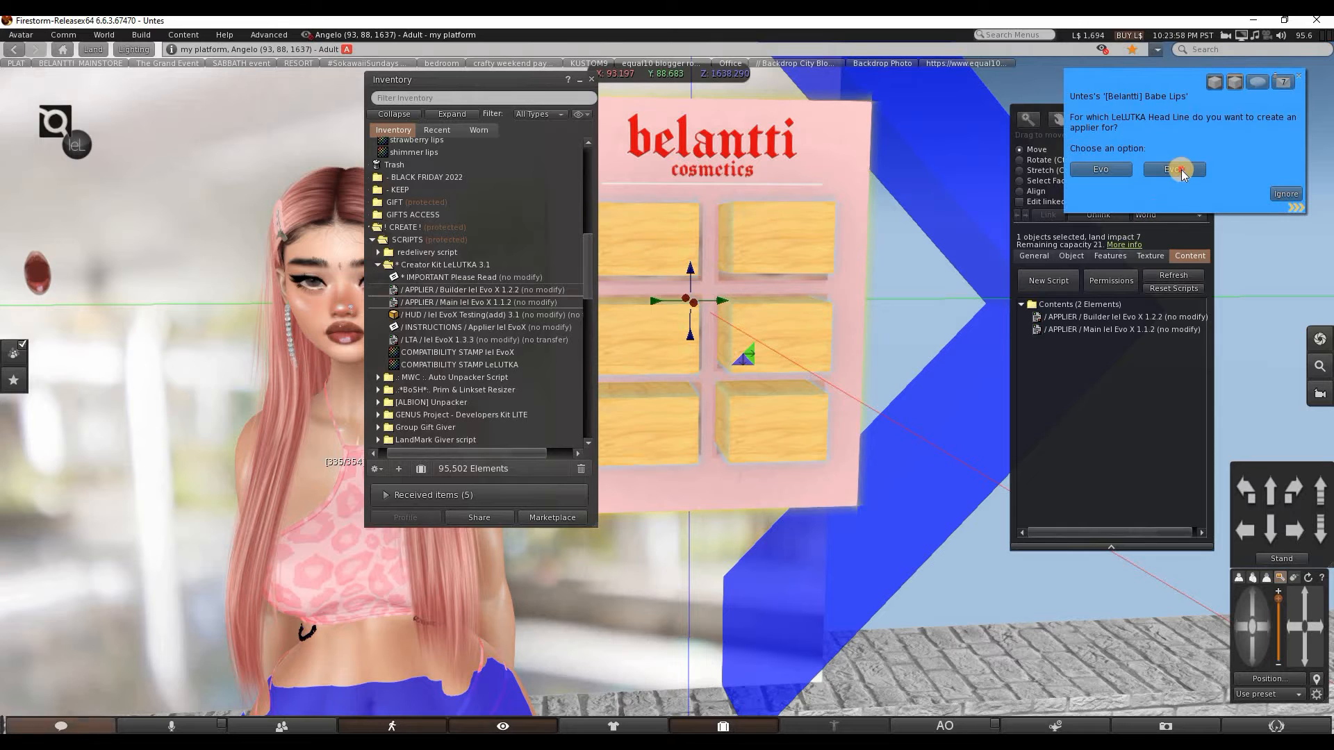
left_click(1190, 175)
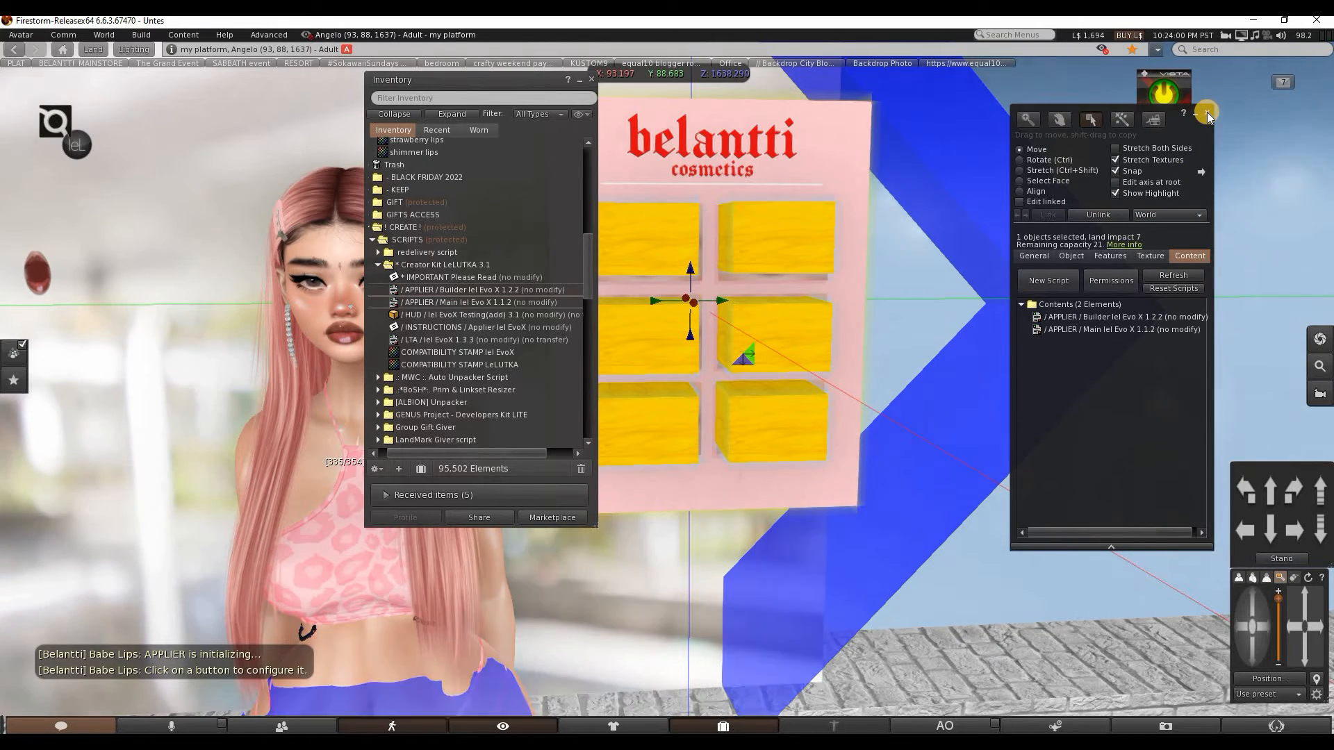
left_click(1207, 115)
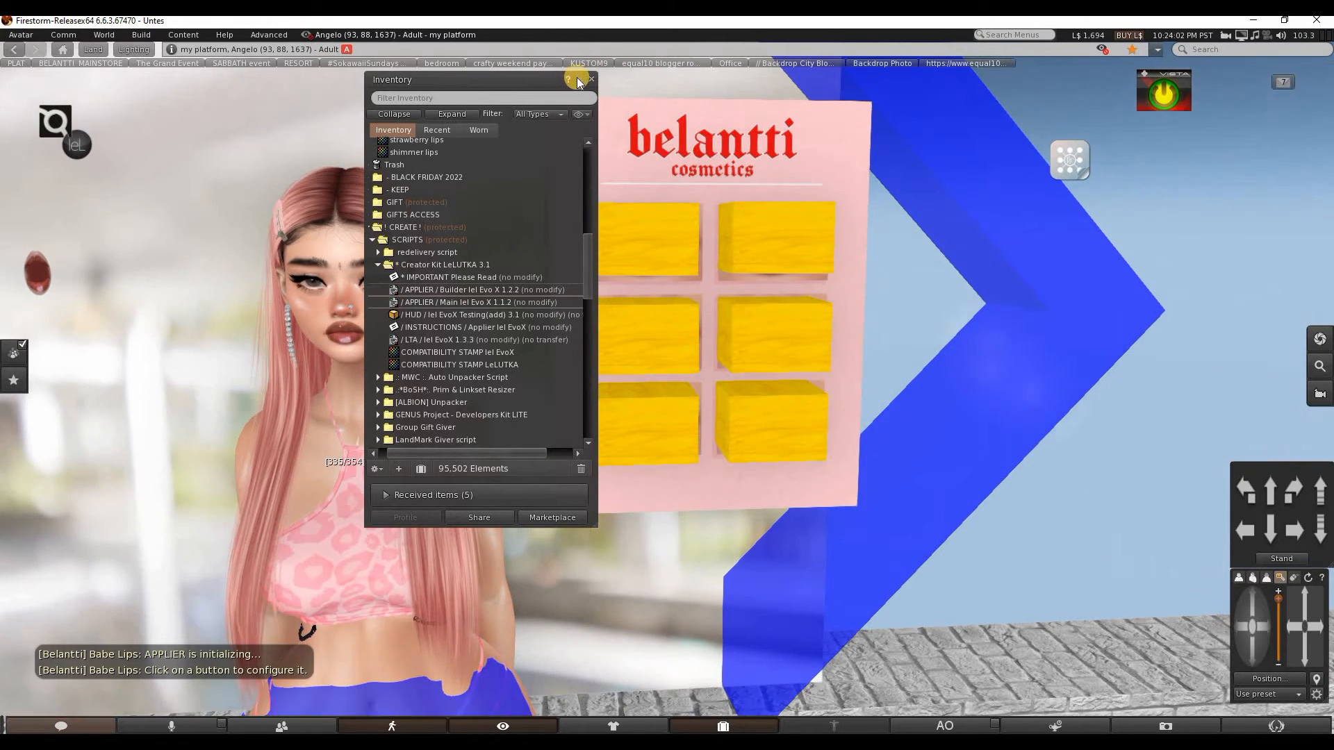
Locate lip texture 1 in the inventory and open its preview to get the UUID.
left_click_drag(417, 453, 353, 439)
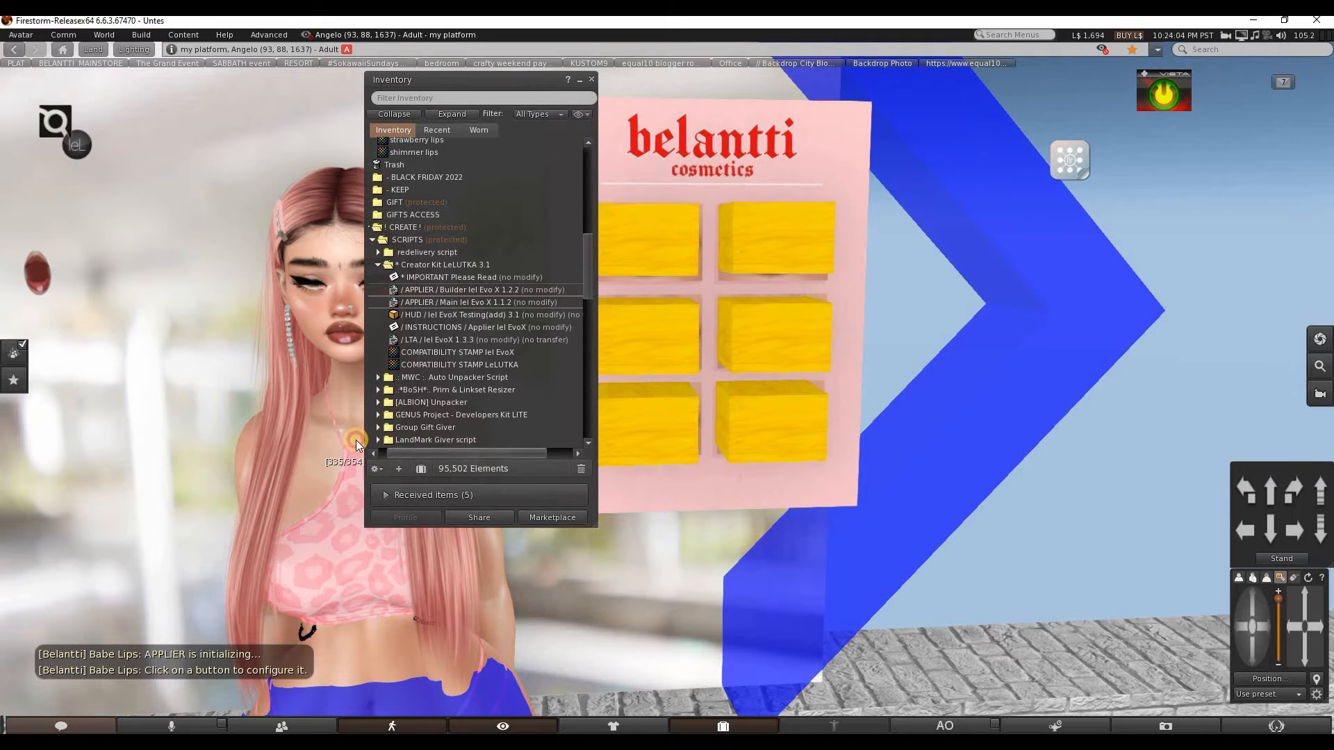
scroll(445, 312, "up", 4)
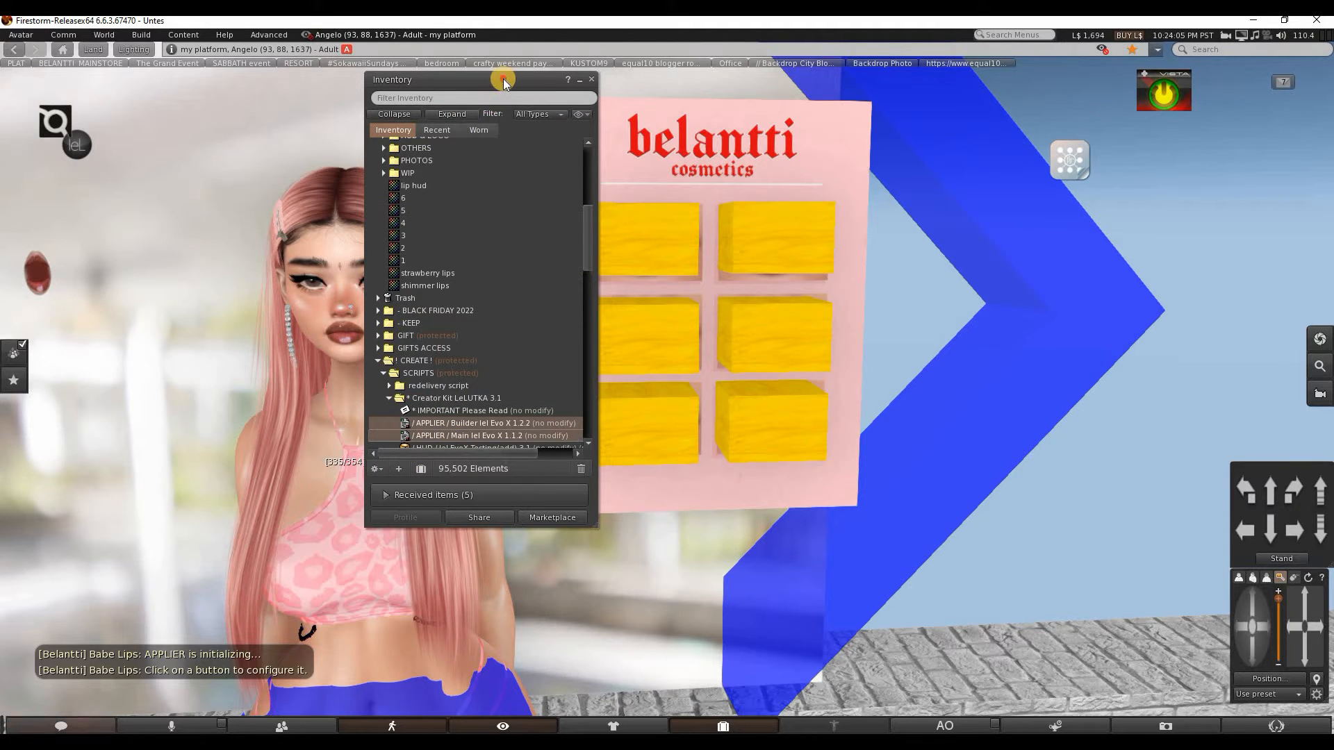
left_click_drag(500, 79, 1153, 61)
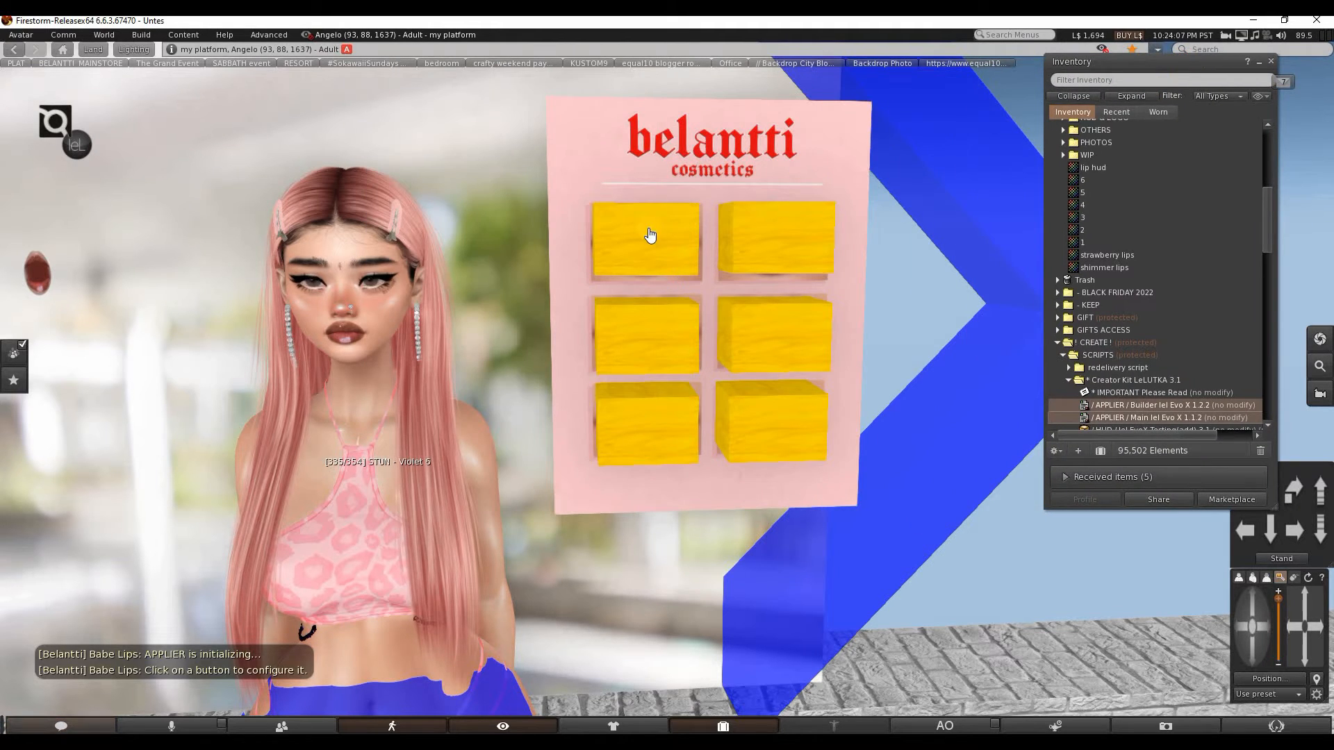
left_click(1097, 242)
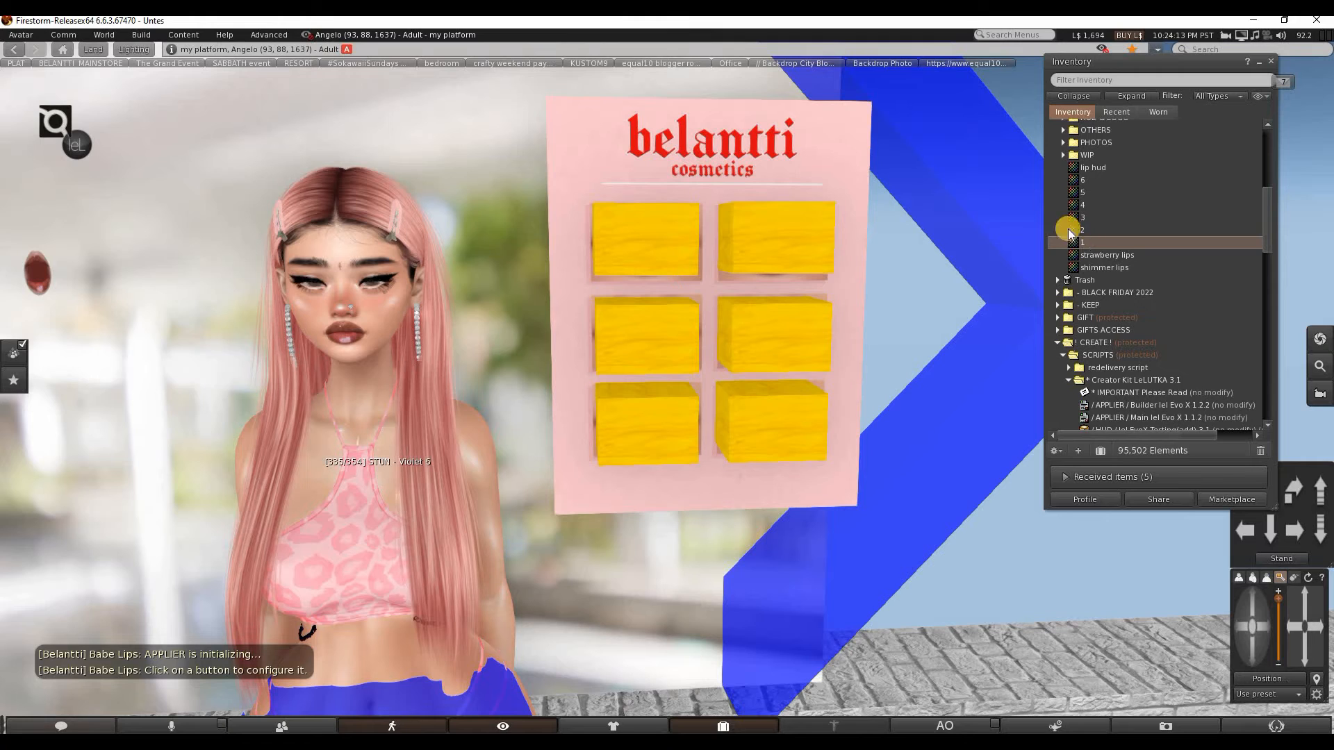
double_click(1102, 243)
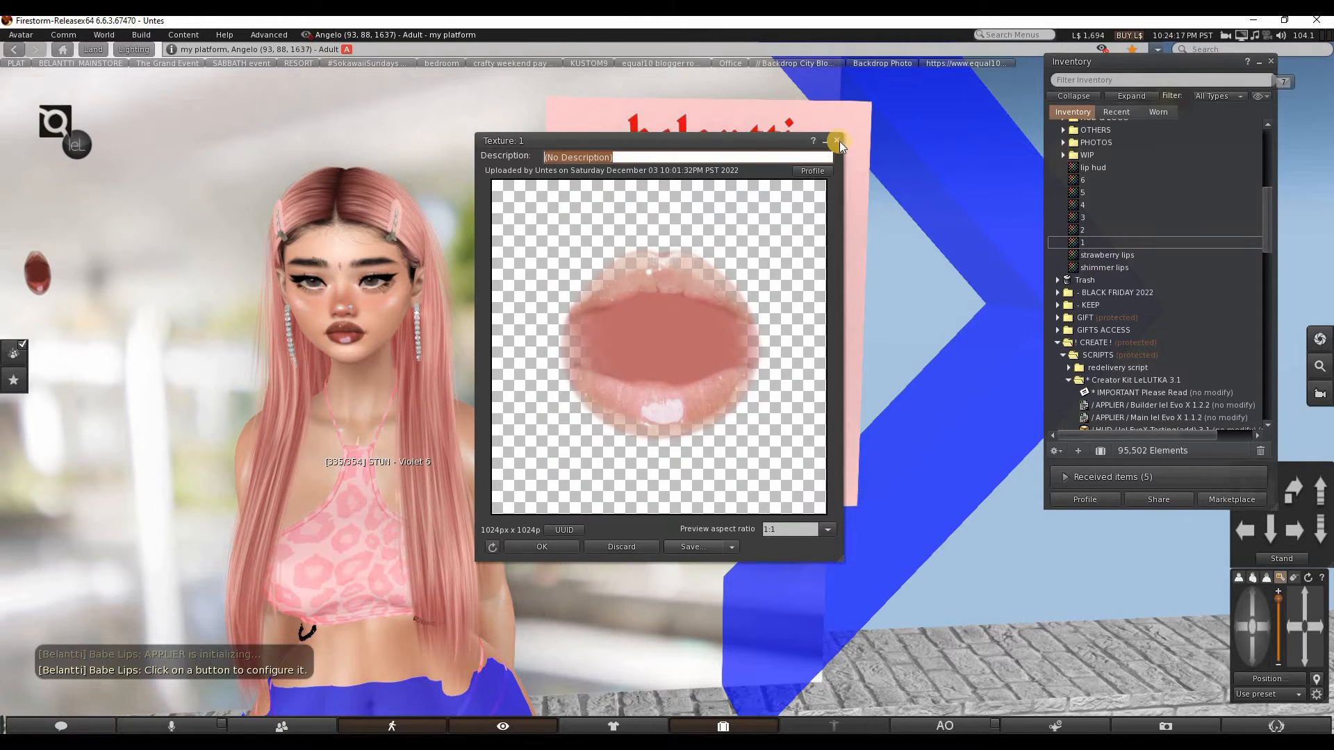
left_click(837, 140)
double_click(1102, 243)
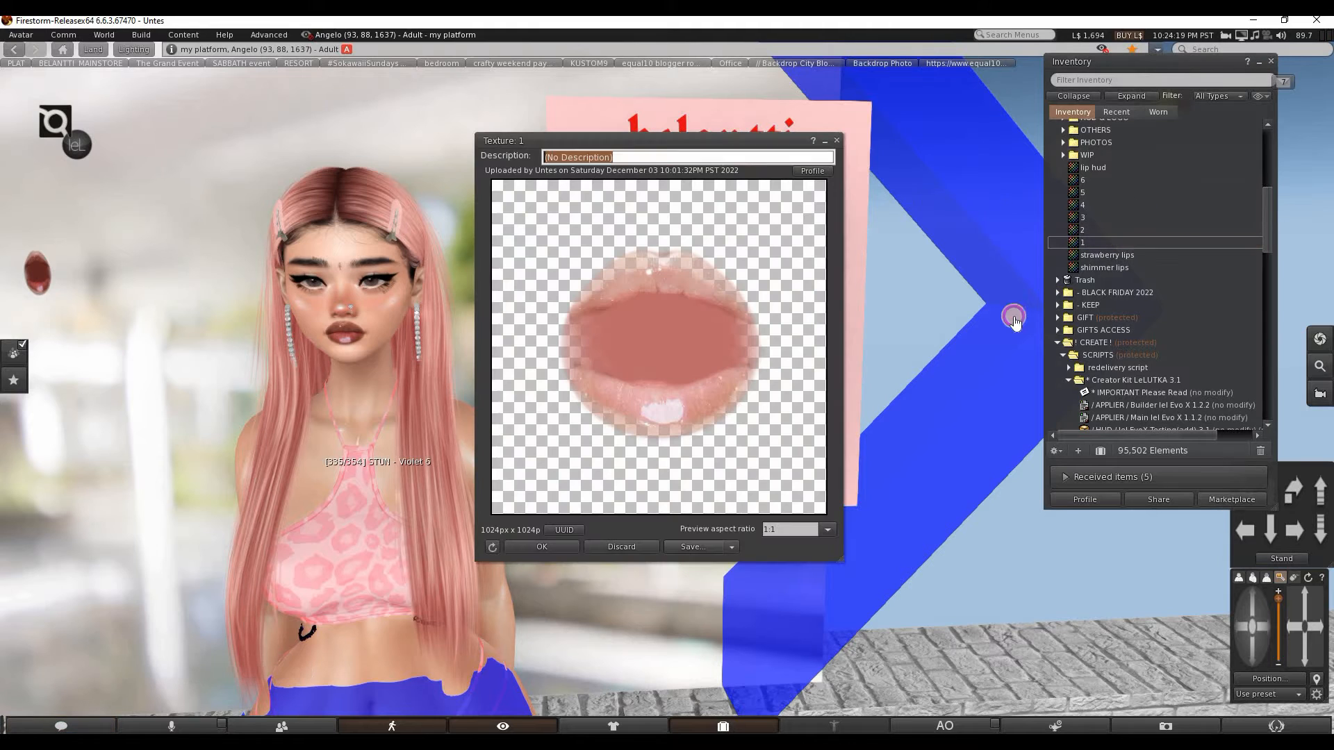
left_click(563, 530)
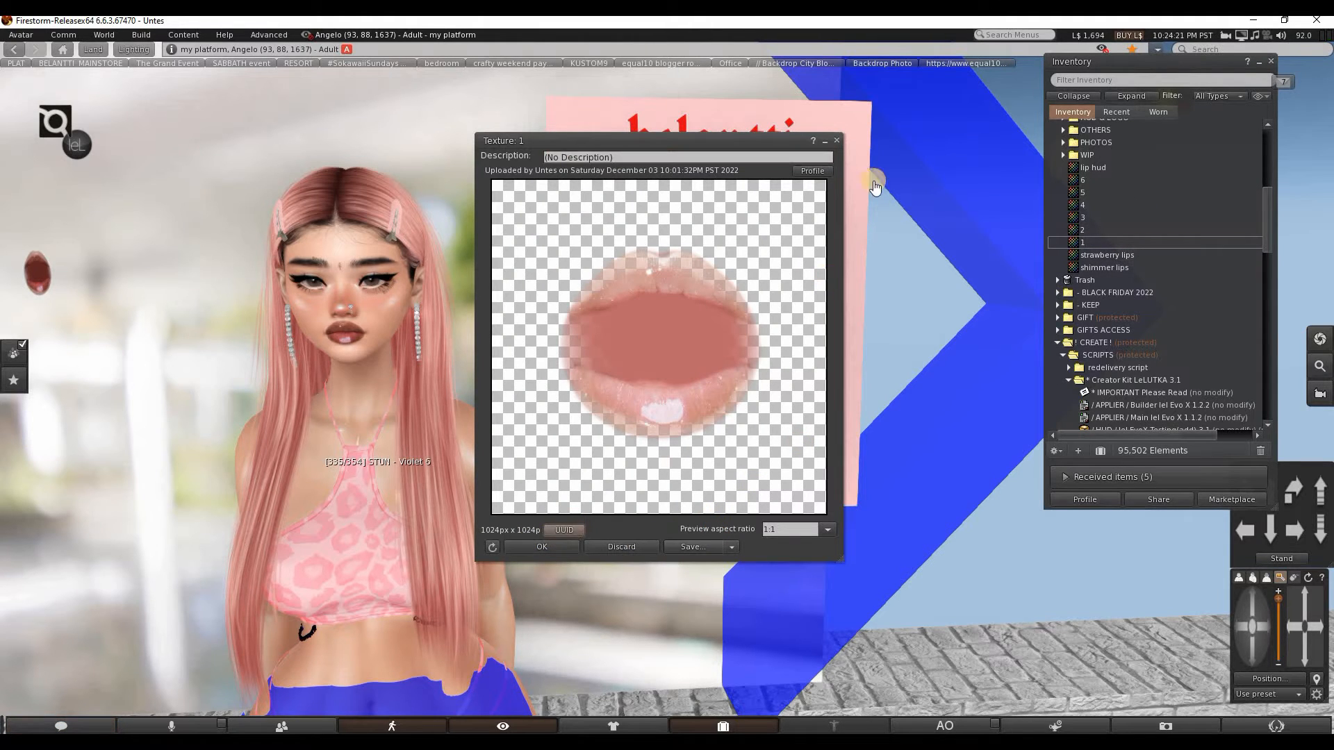
Configure the board's top-left box for the HD Lips layer with texture 1's asset UUID as its Diffuse map.
right_click(1086, 243)
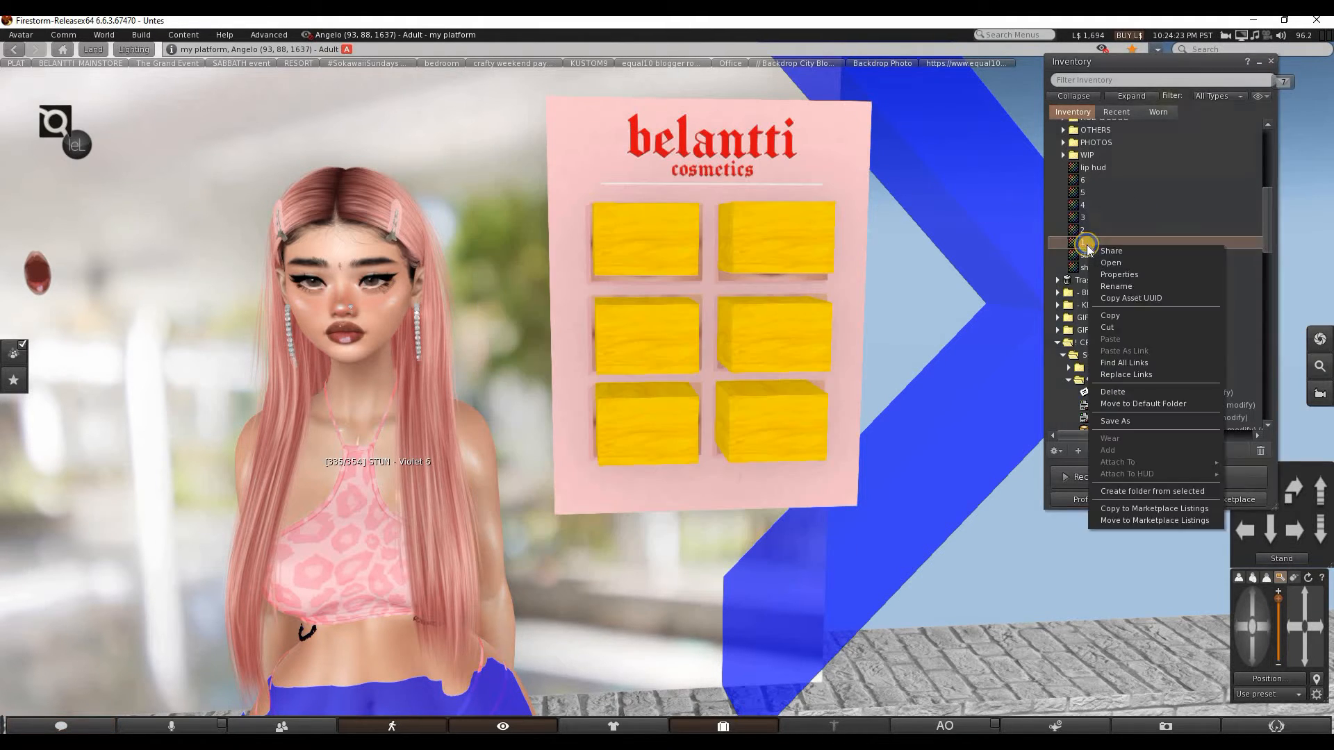
left_click(1120, 301)
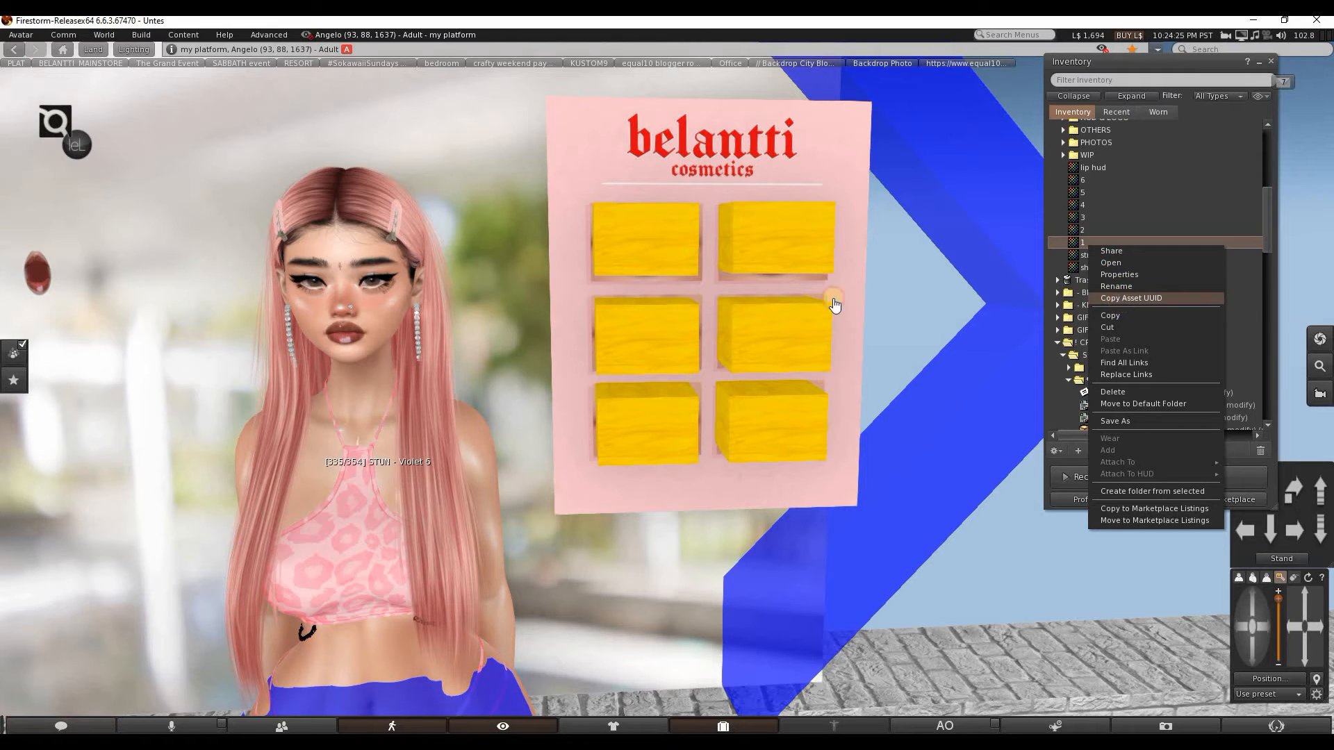
left_click(654, 242)
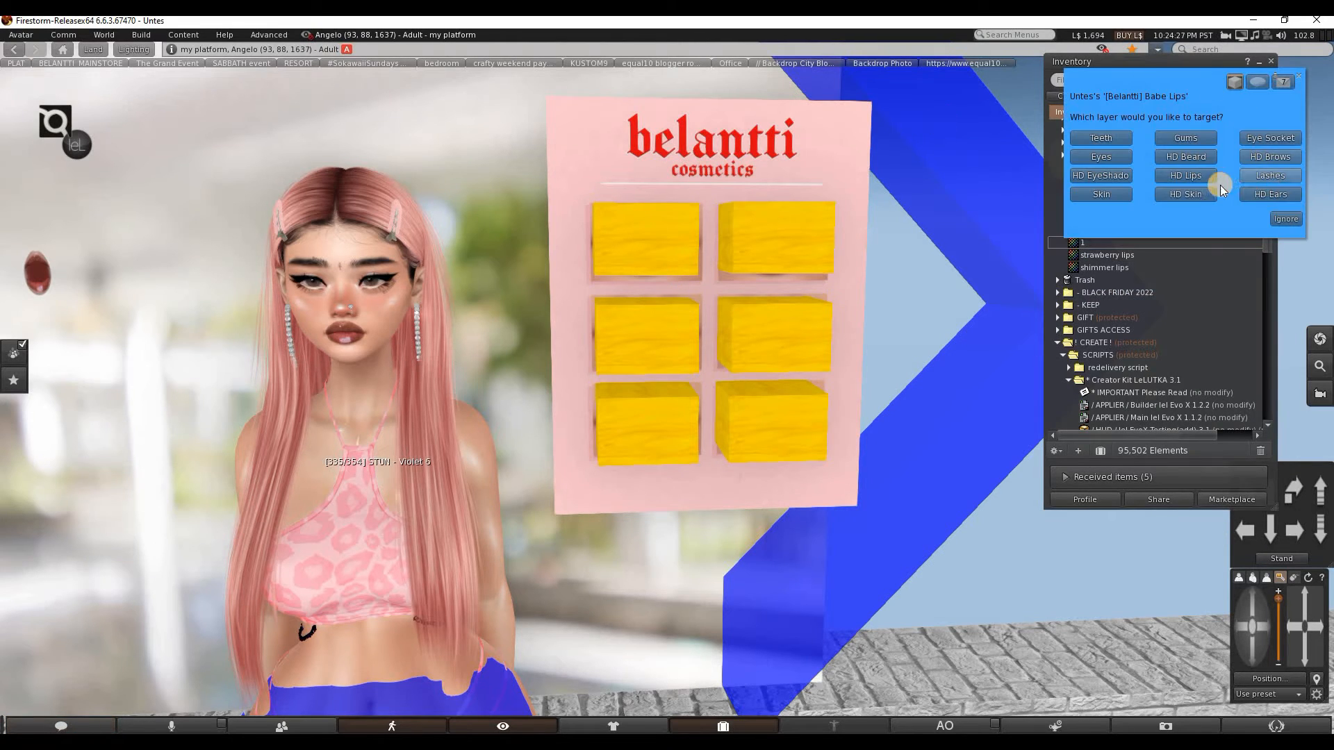
left_click(1204, 167)
left_click(1122, 173)
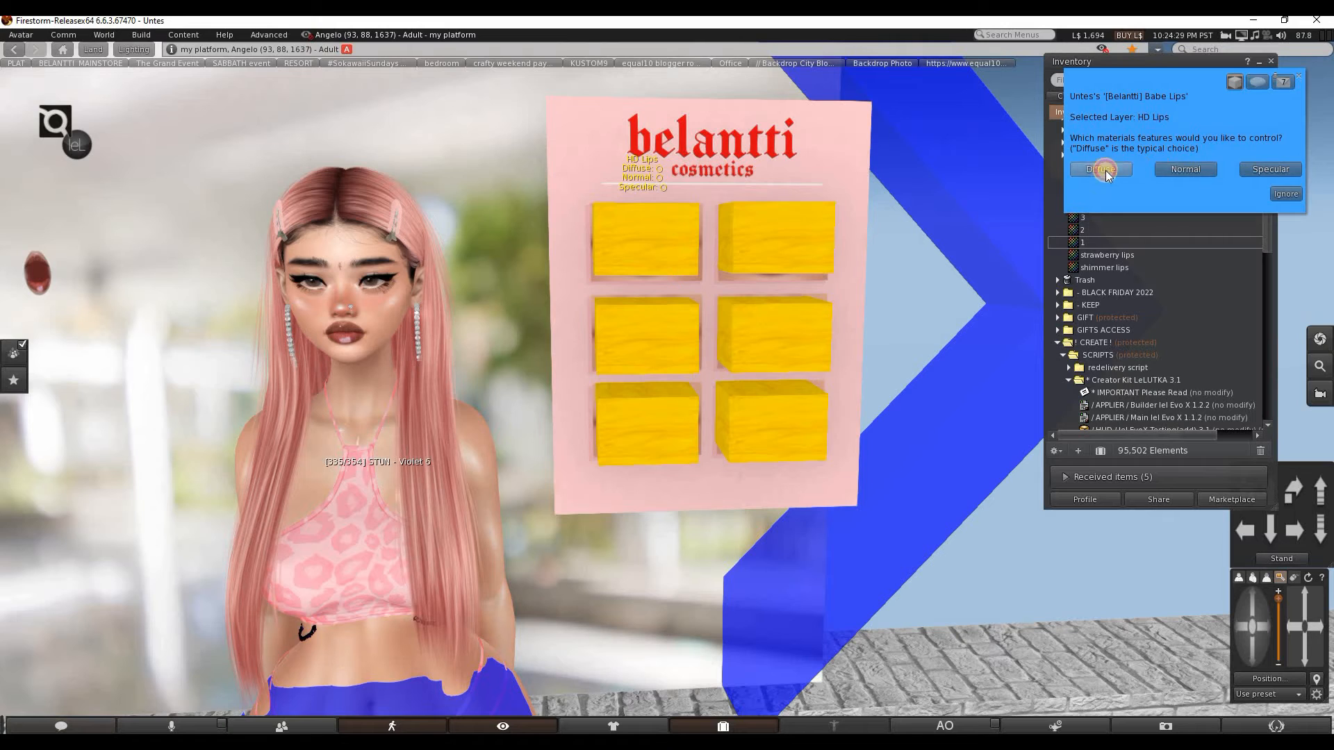
left_click(1145, 271)
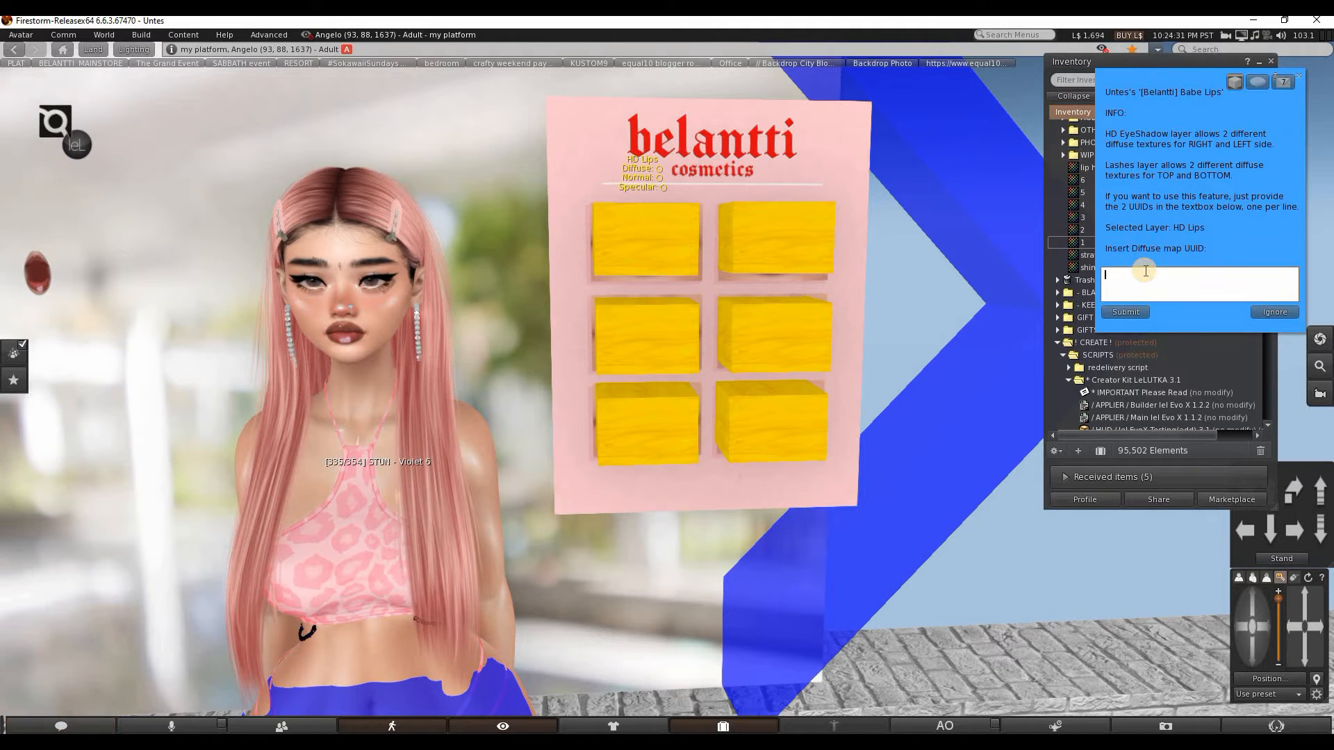
key("ctrl+v")
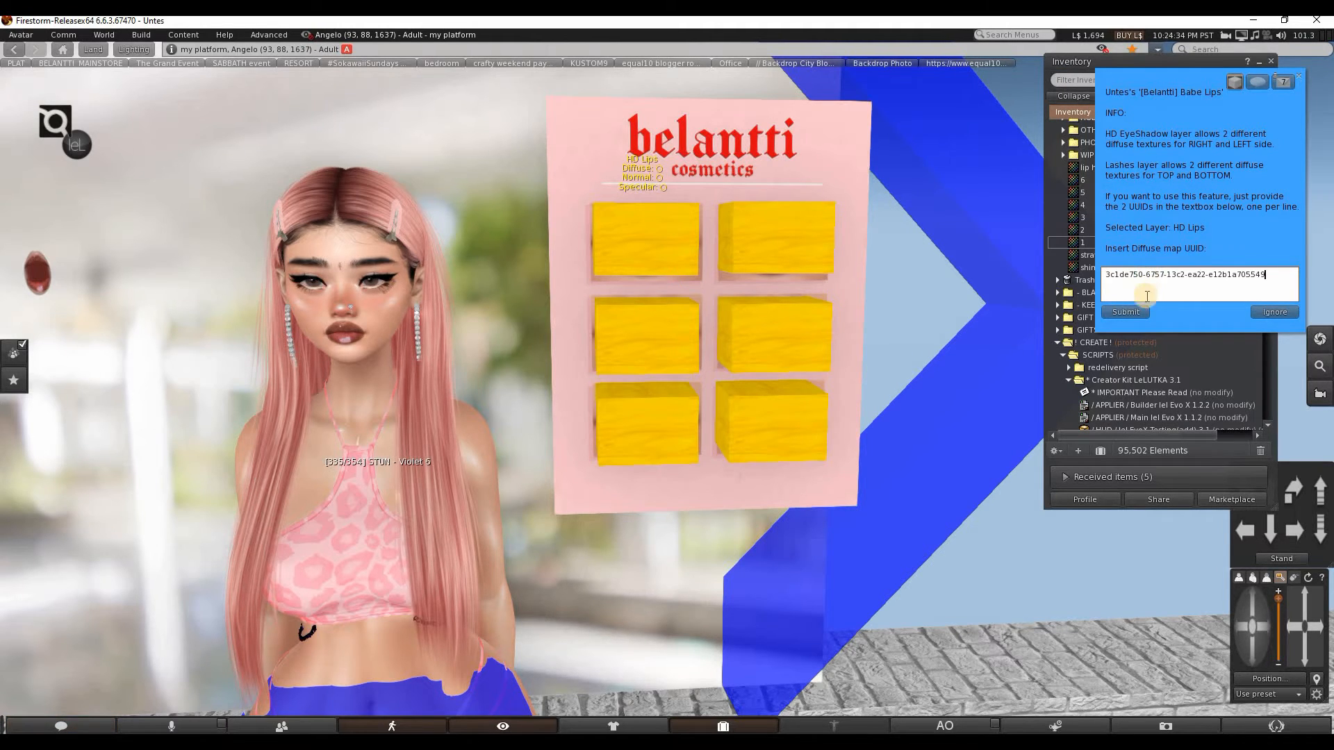
left_click(1125, 312)
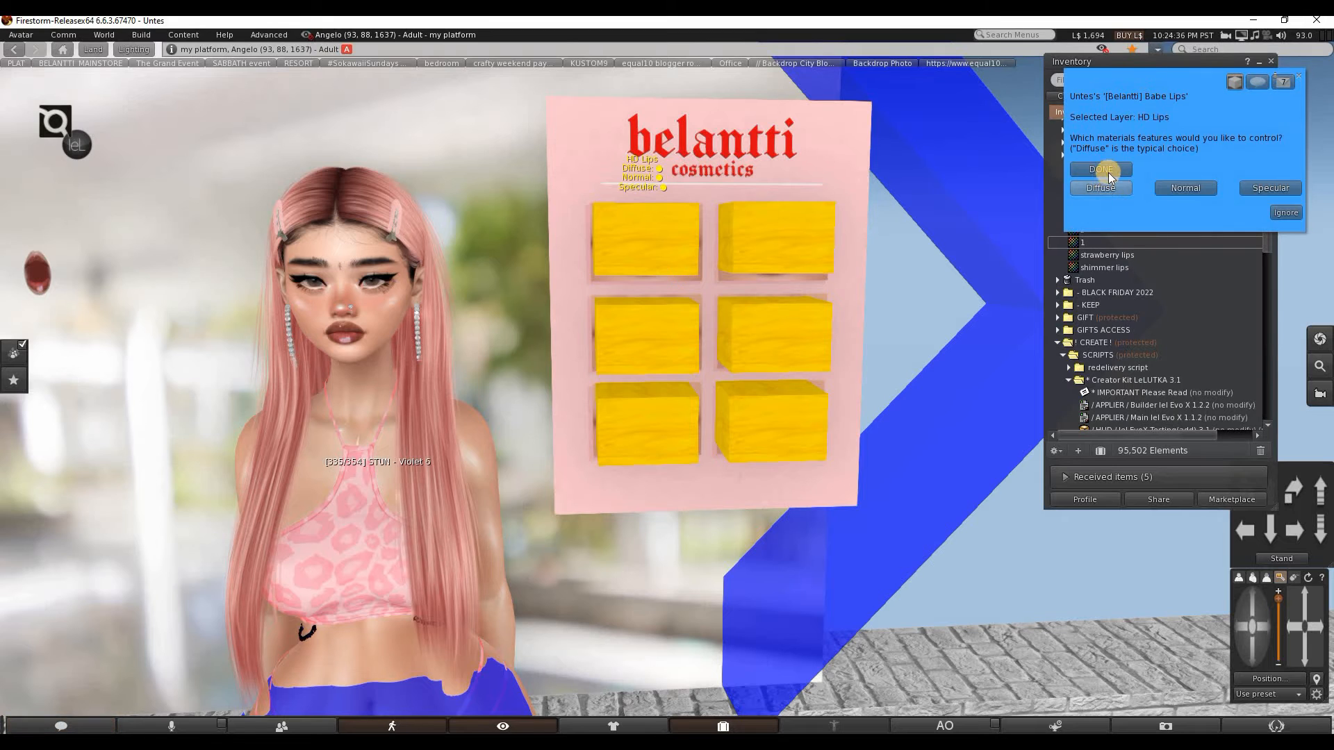
left_click(1106, 170)
Configure the board's top-right box for the HD Lips layer with texture 2's asset UUID as its Diffuse map.
left_click_drag(1081, 62, 146, 63)
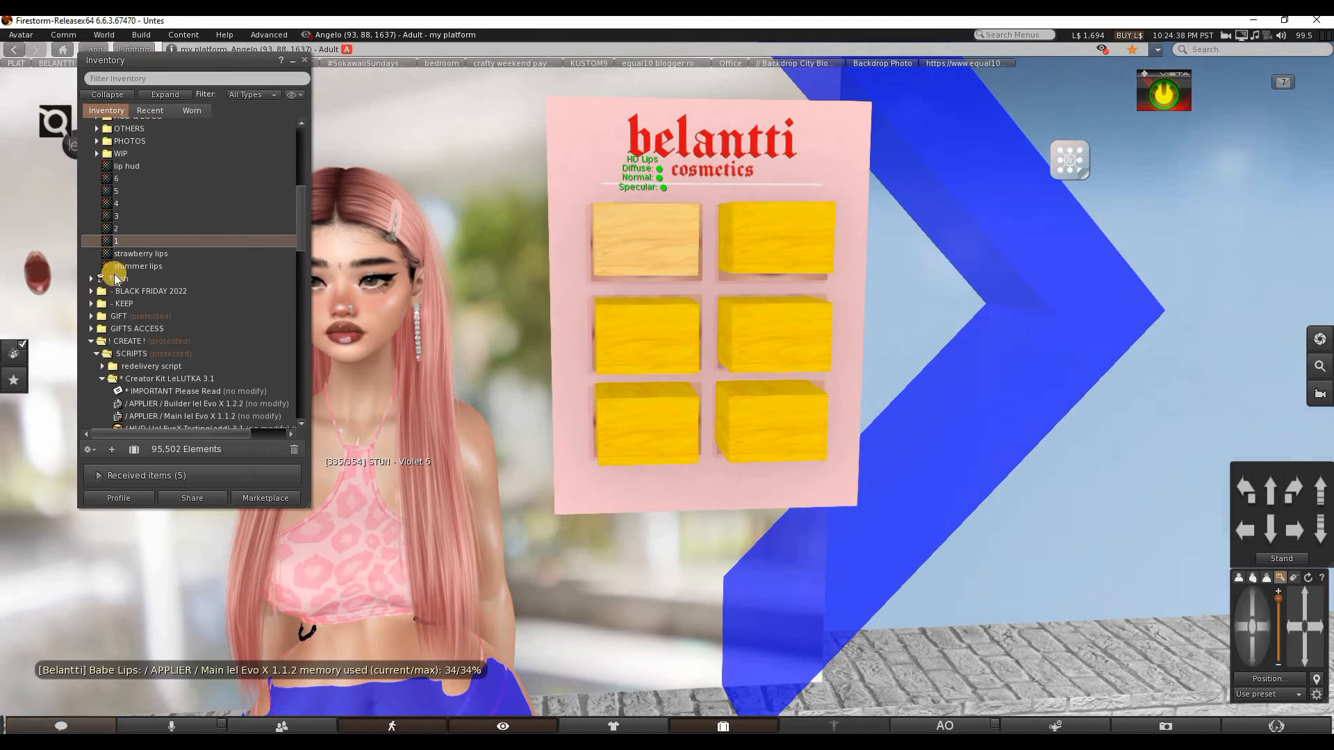
right_click(118, 230)
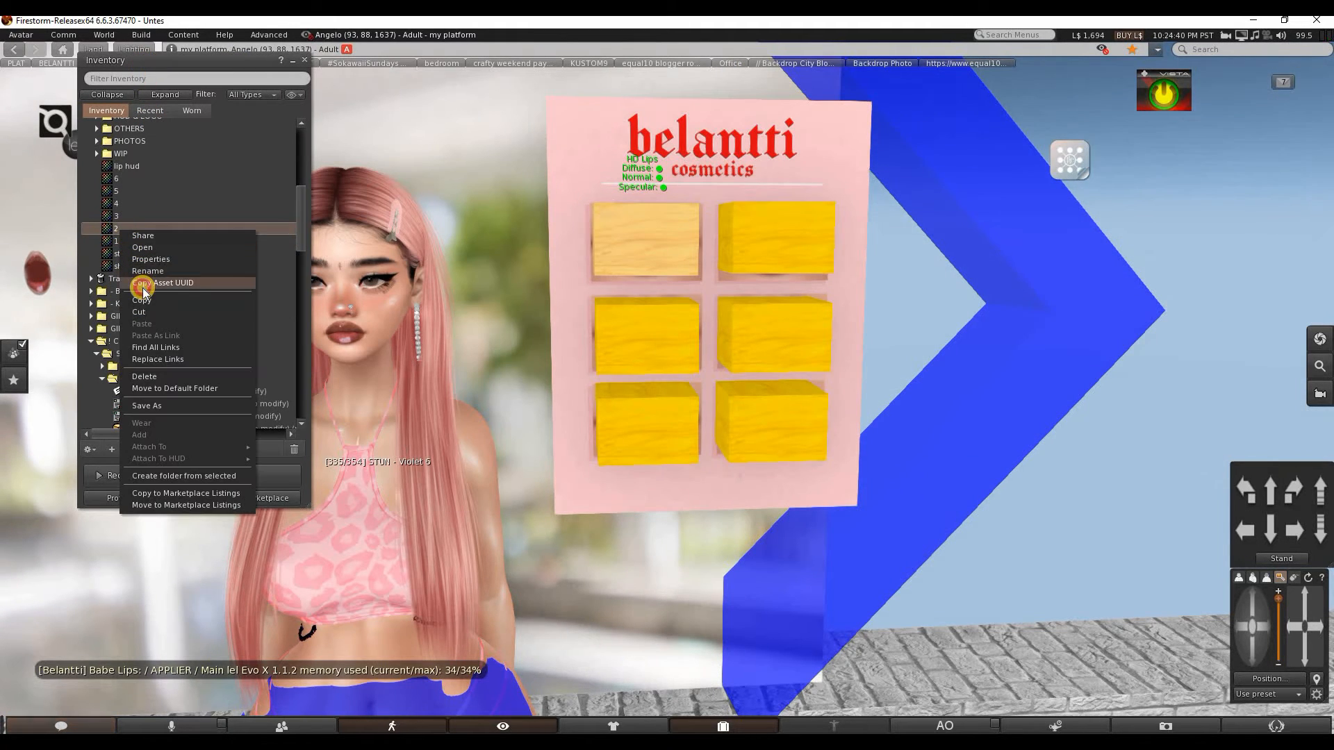
left_click(143, 285)
left_click(767, 241)
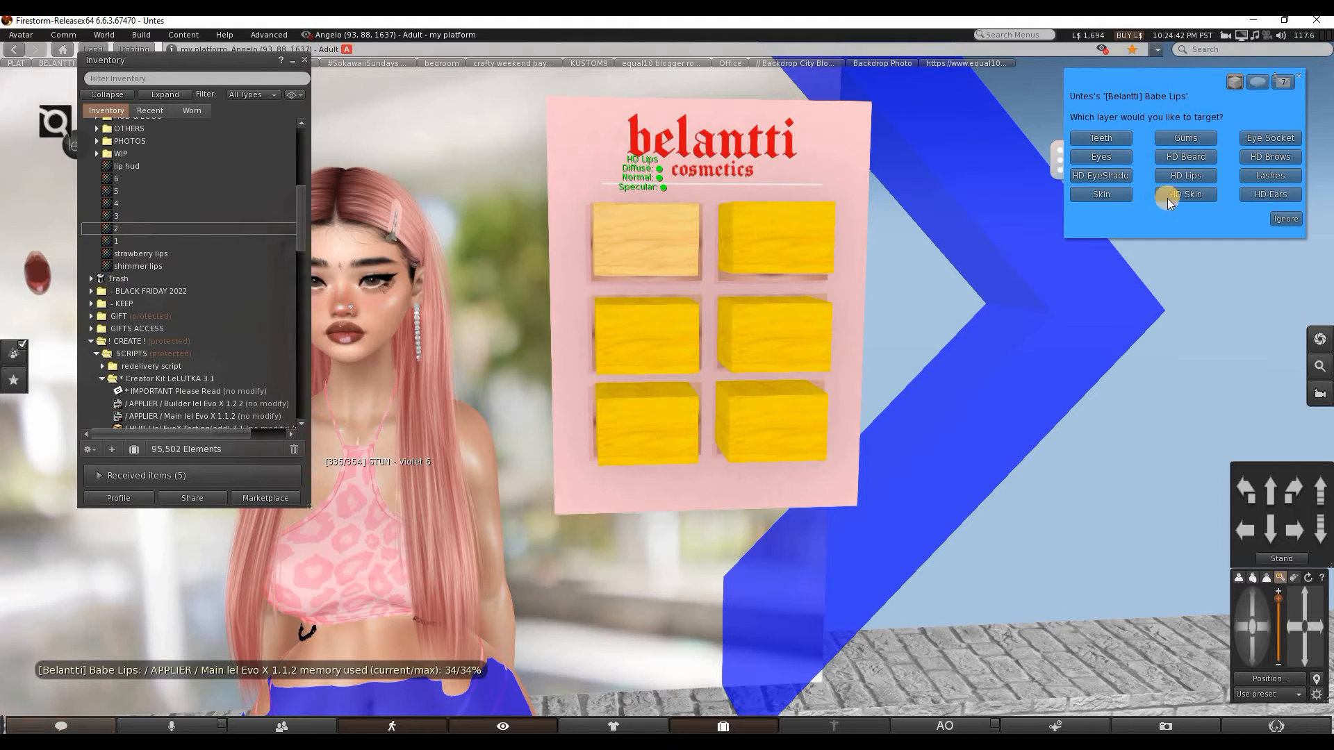
left_click(1186, 176)
left_click(1113, 168)
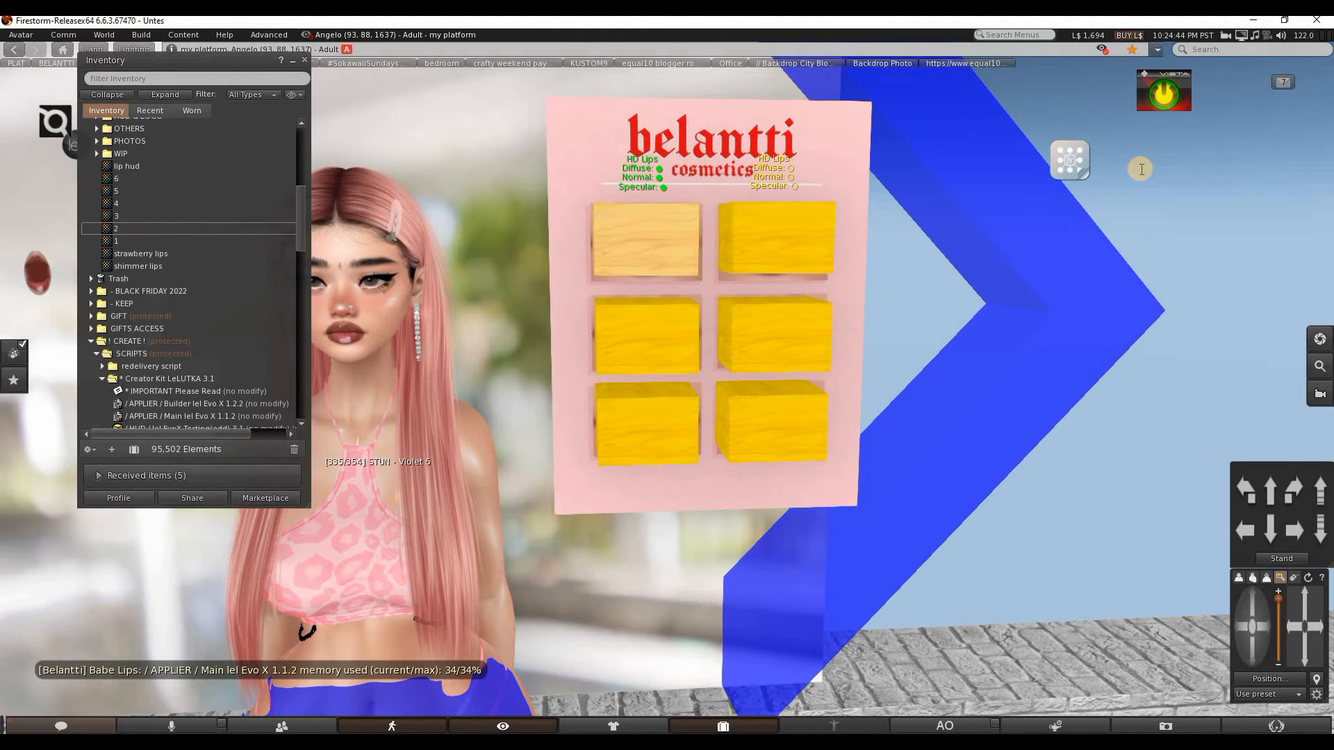
left_click(1120, 272)
key("ctrl+v")
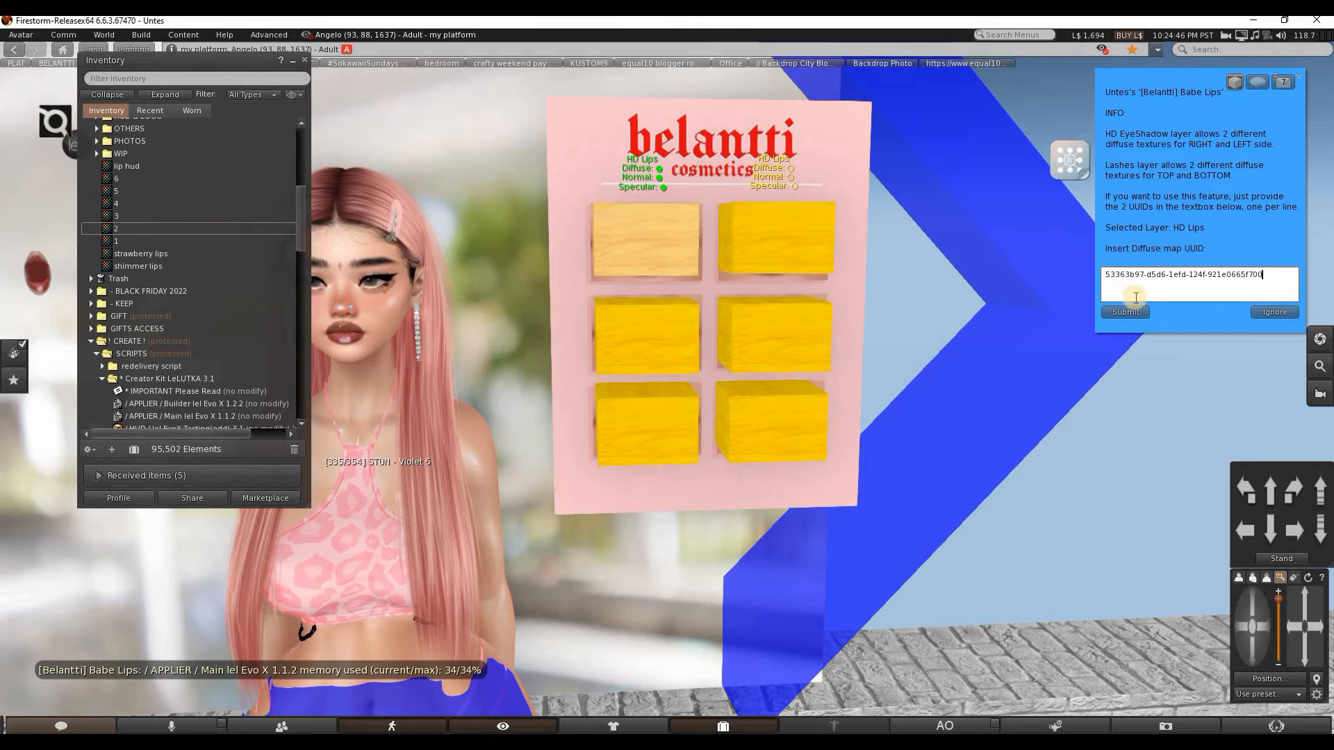
left_click(1142, 312)
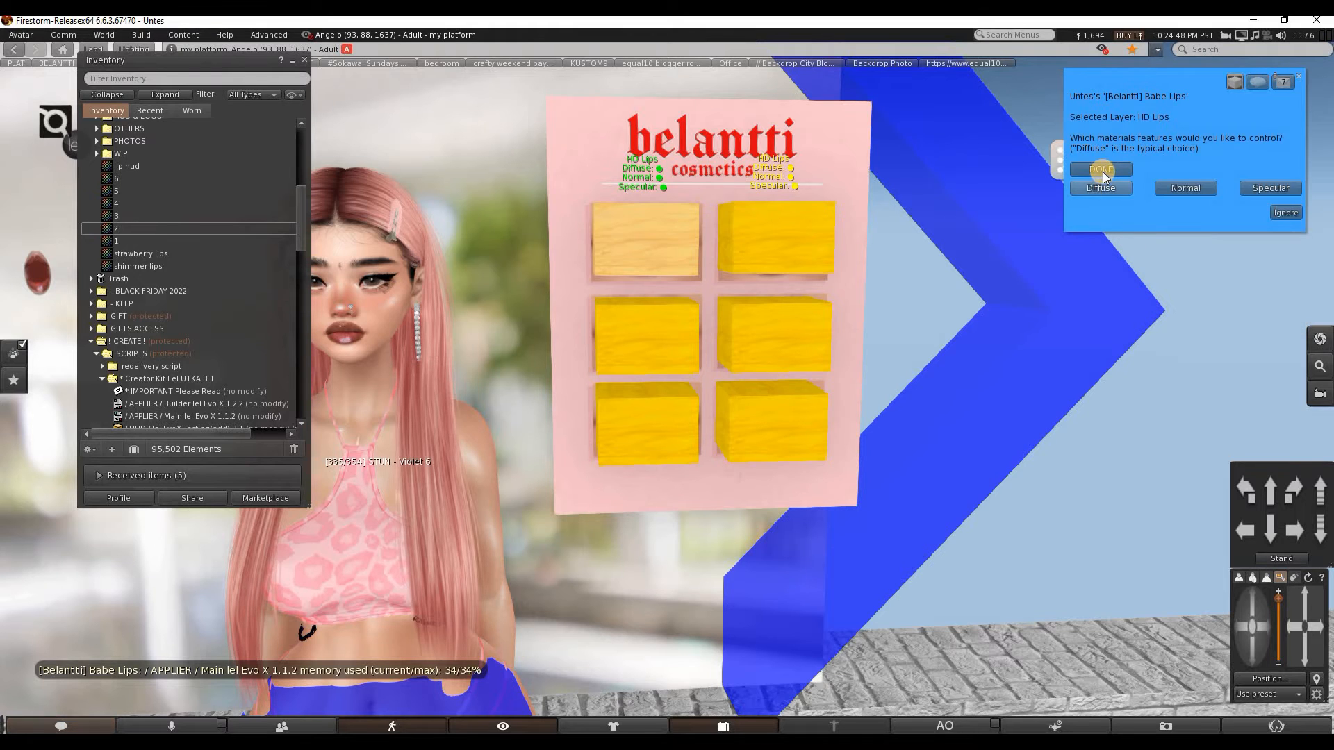
left_click(1103, 172)
Configure the board's middle-left box for the HD Lips layer with texture 3's asset UUID as its Diffuse map.
right_click(120, 216)
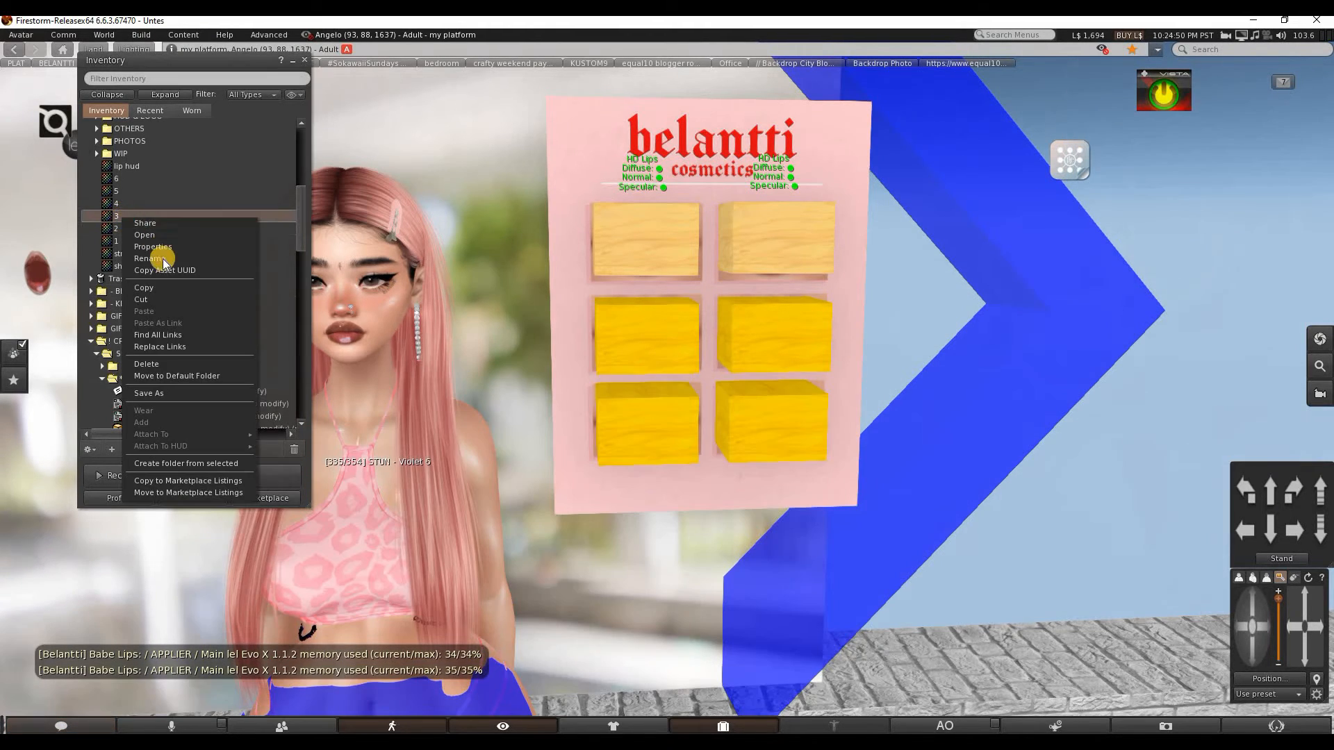
left_click(161, 272)
left_click(652, 338)
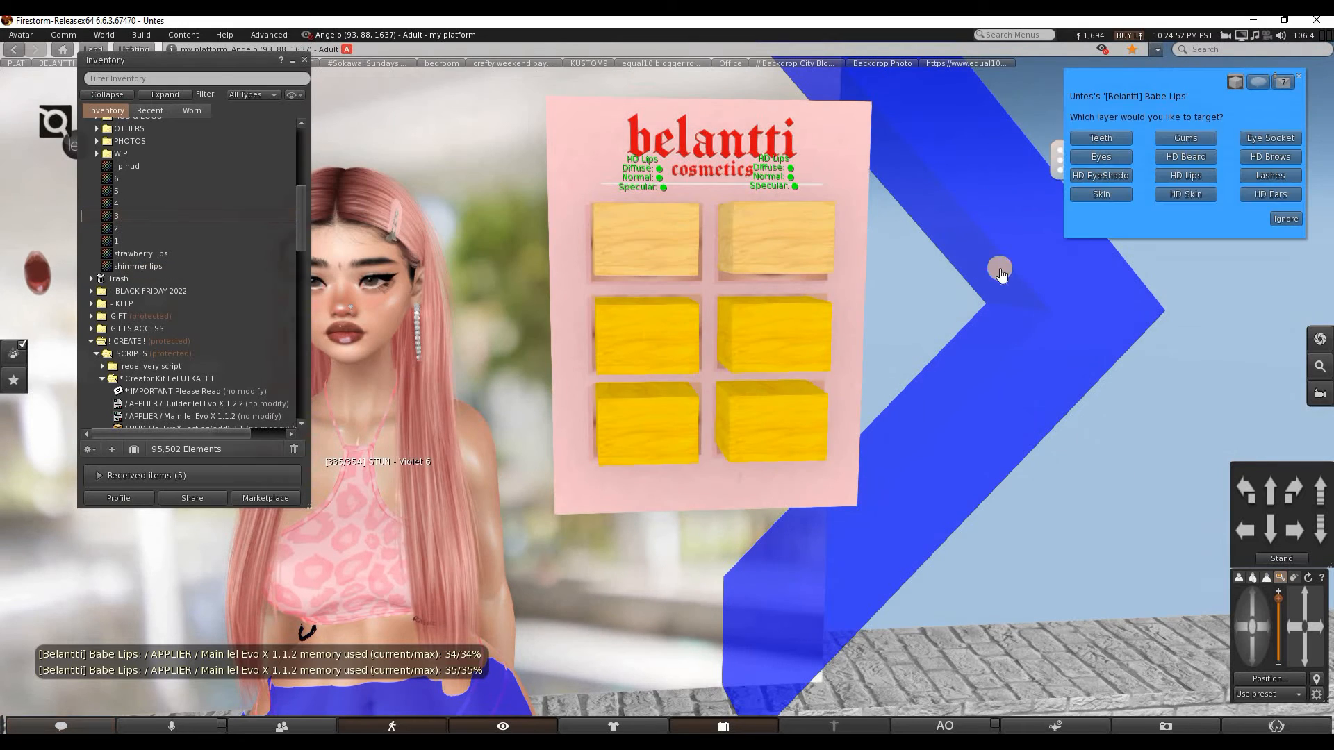
left_click(1179, 184)
left_click(1104, 177)
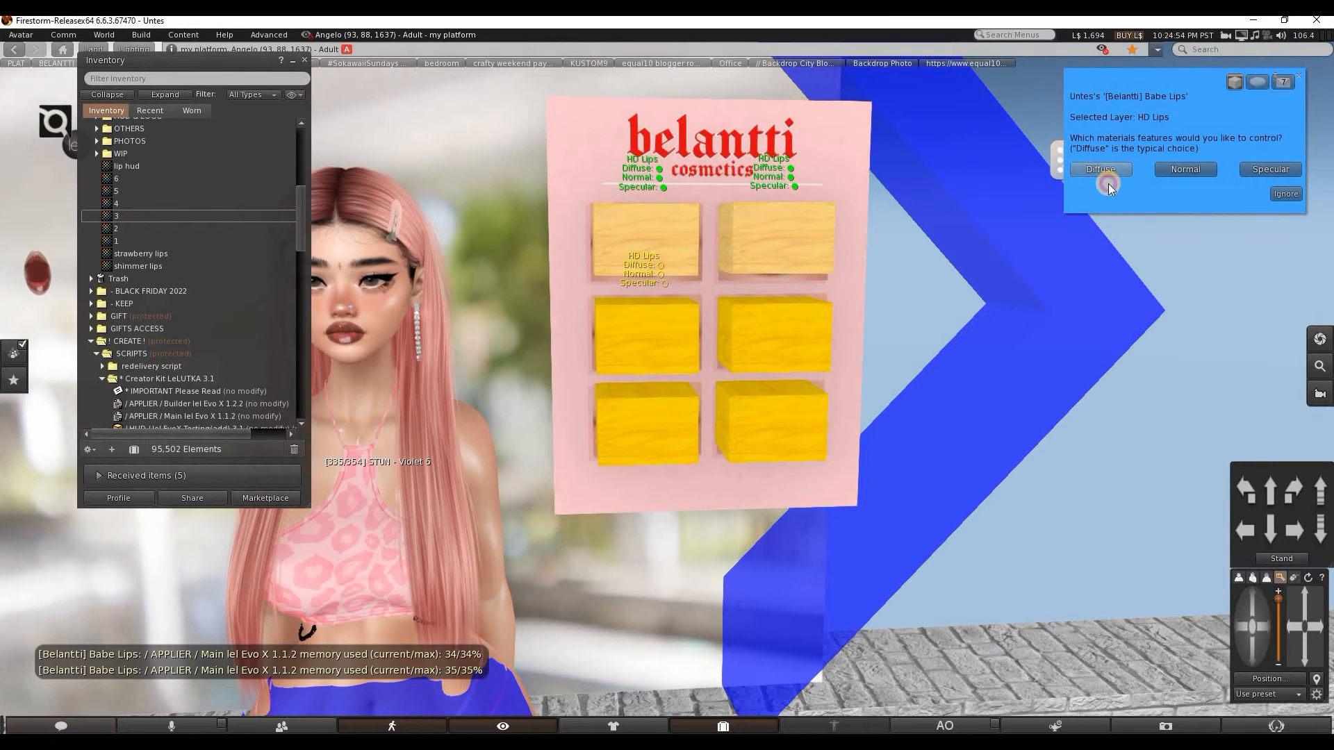
left_click(1130, 274)
key("ctrl+v")
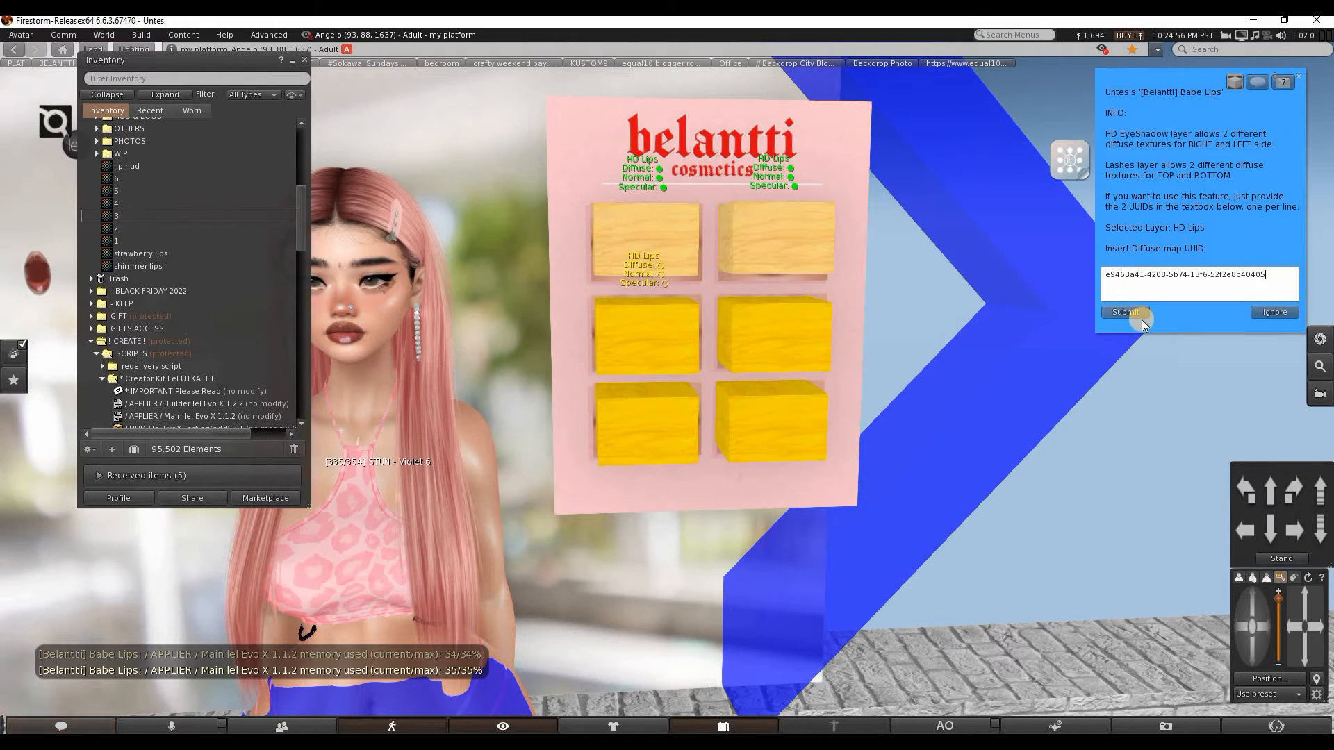
left_click(1127, 312)
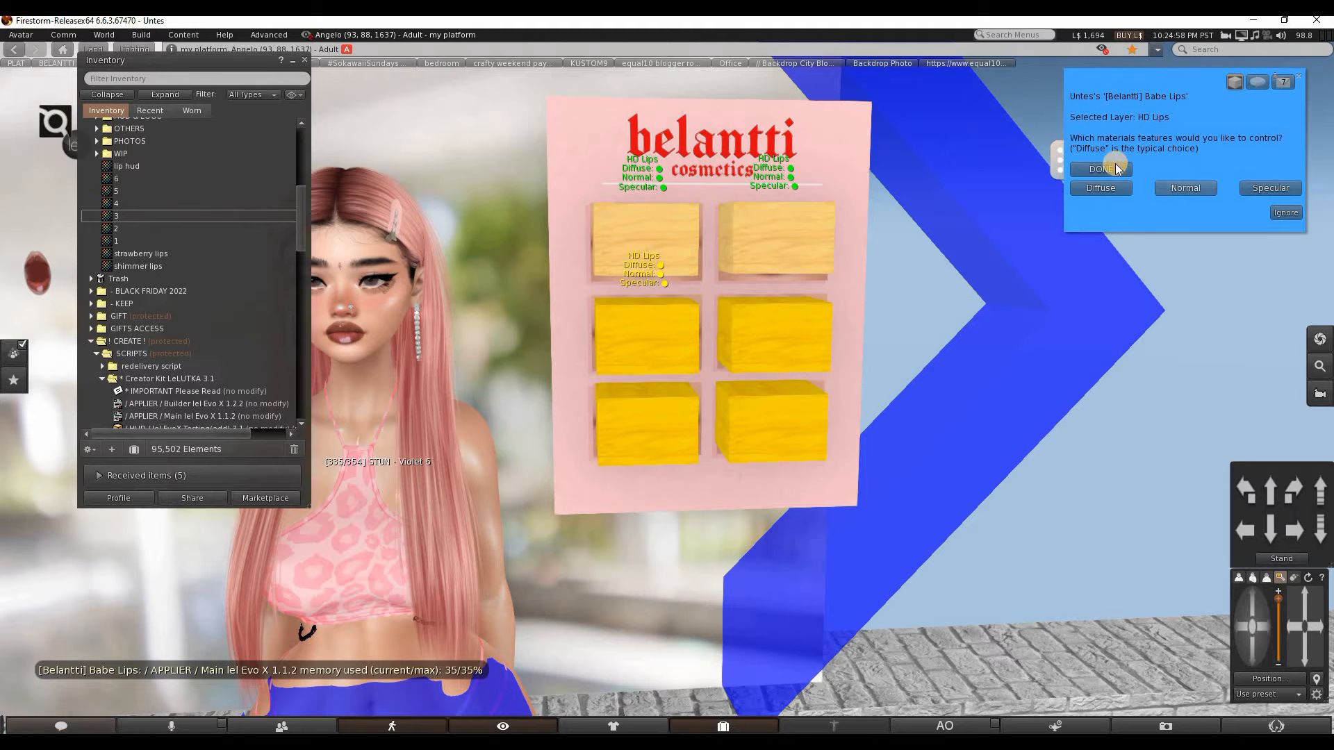
Configure the board's middle-right box for the HD Lips layer with texture 4's asset UUID as its Diffuse map.
right_click(115, 203)
left_click(156, 256)
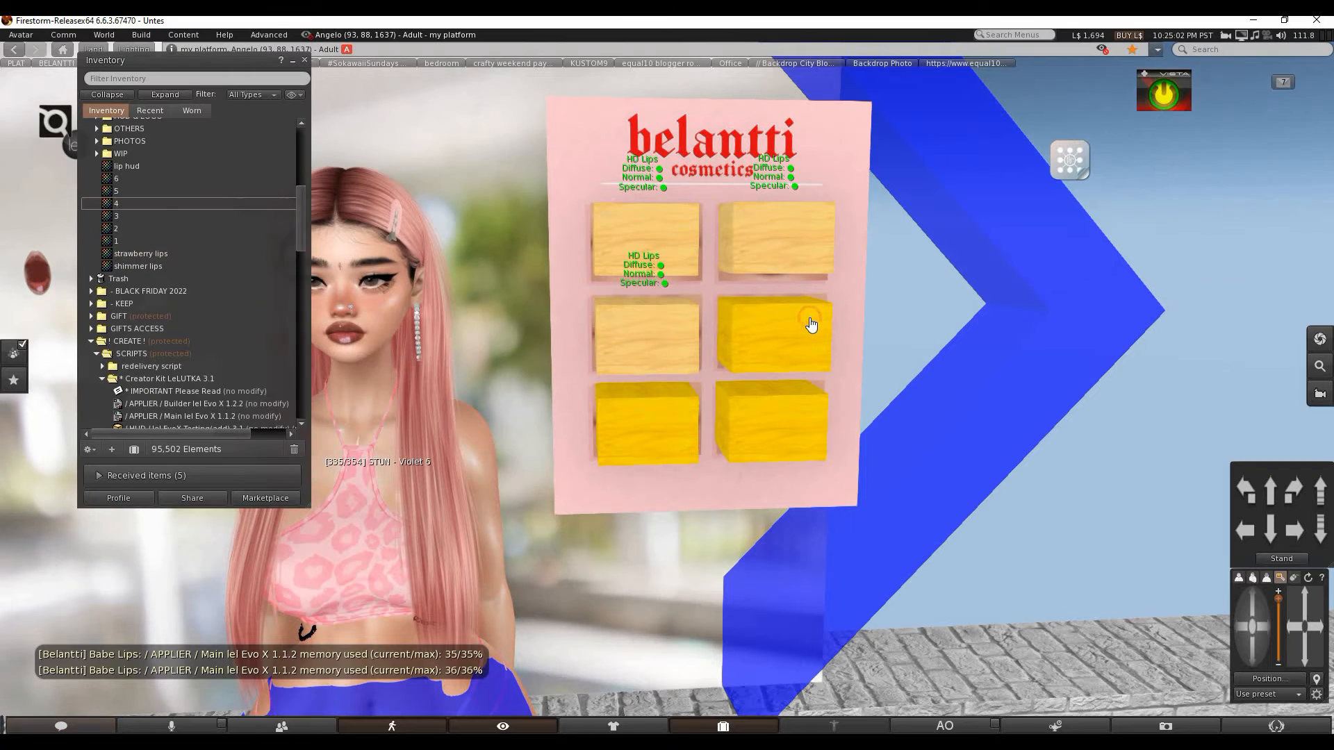
left_click(1186, 176)
left_click(1111, 181)
left_click(1130, 275)
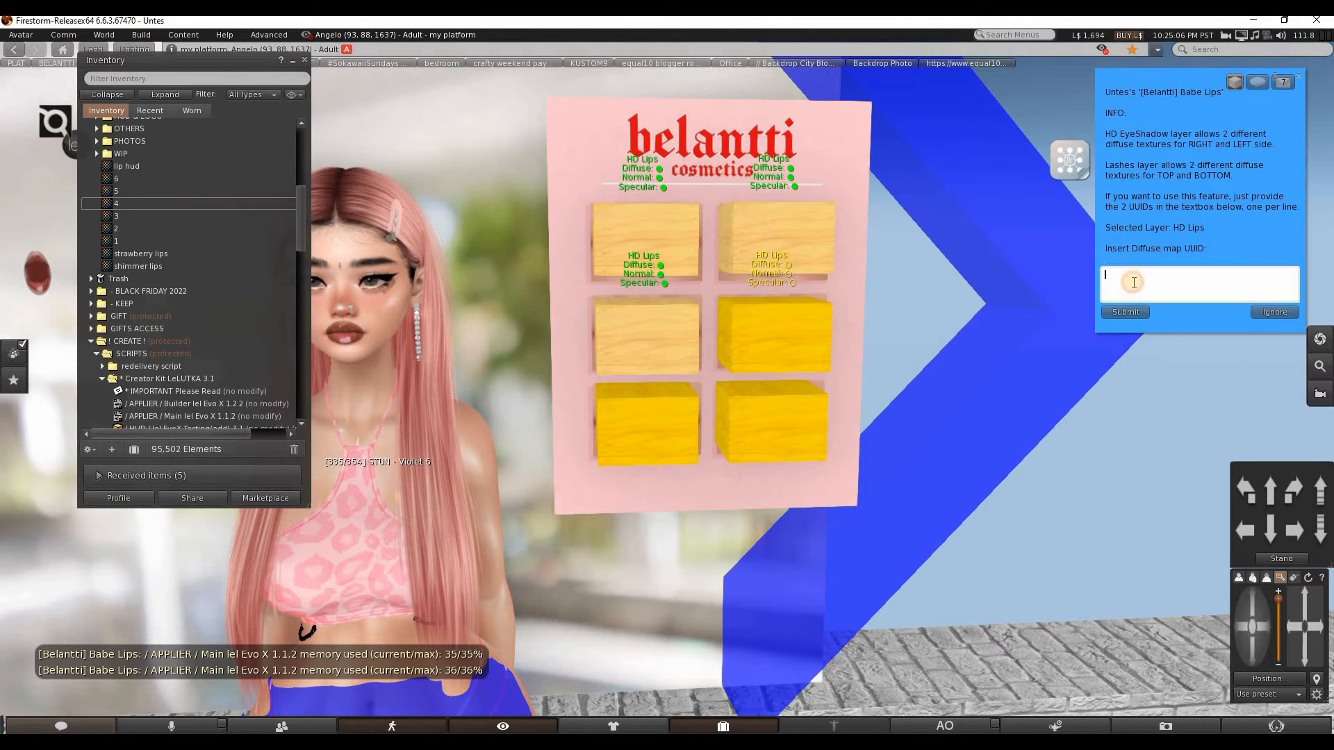
type("9812e8e7-fcc1-e016-d661-9d14506fb4e2")
left_click(1144, 316)
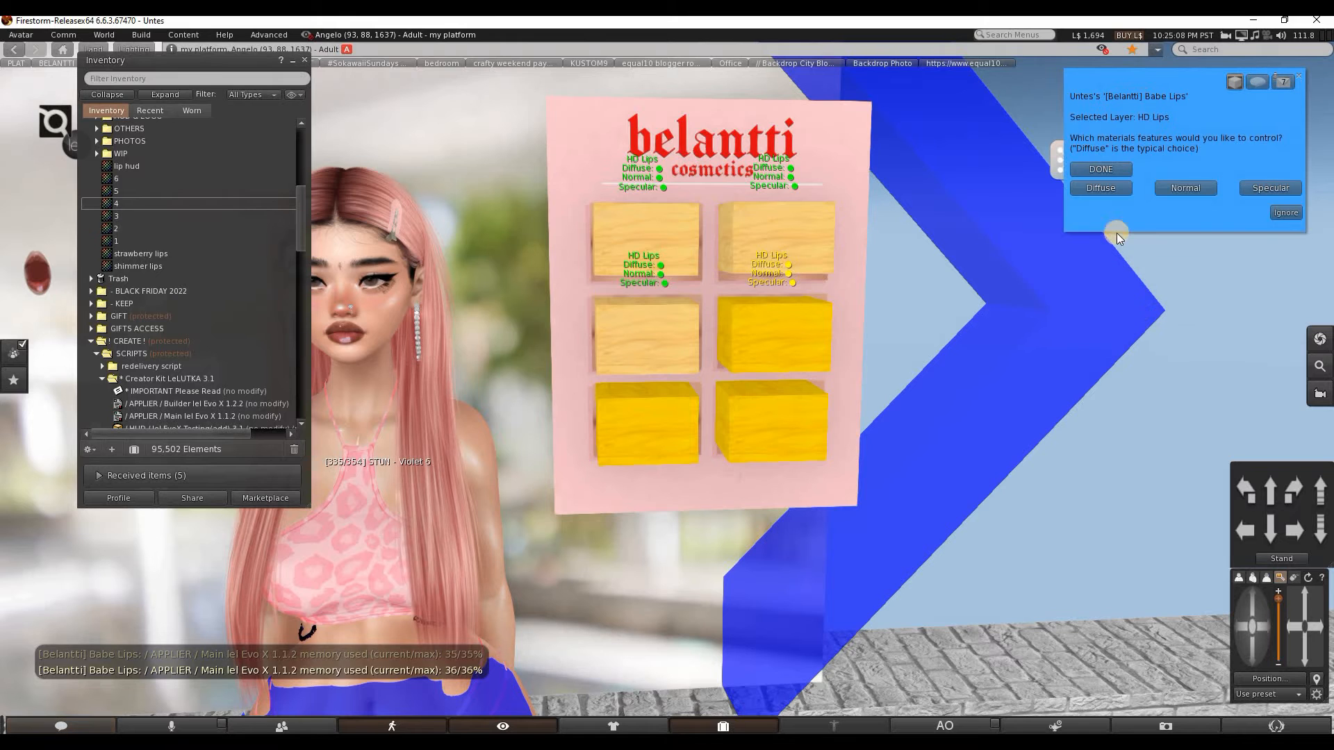
left_click(1096, 168)
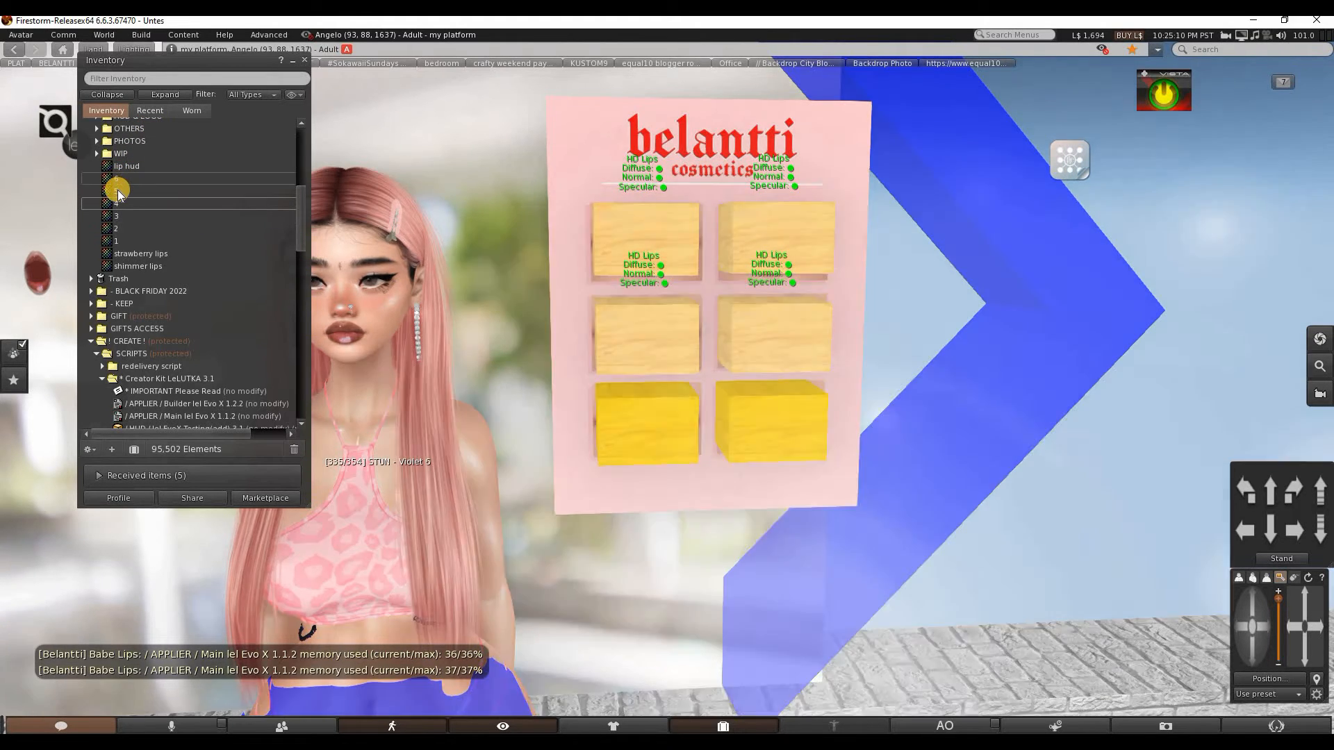
Configure the board's bottom-left box for the HD Lips layer with texture 5's asset UUID as its Diffuse map.
right_click(118, 191)
left_click(198, 243)
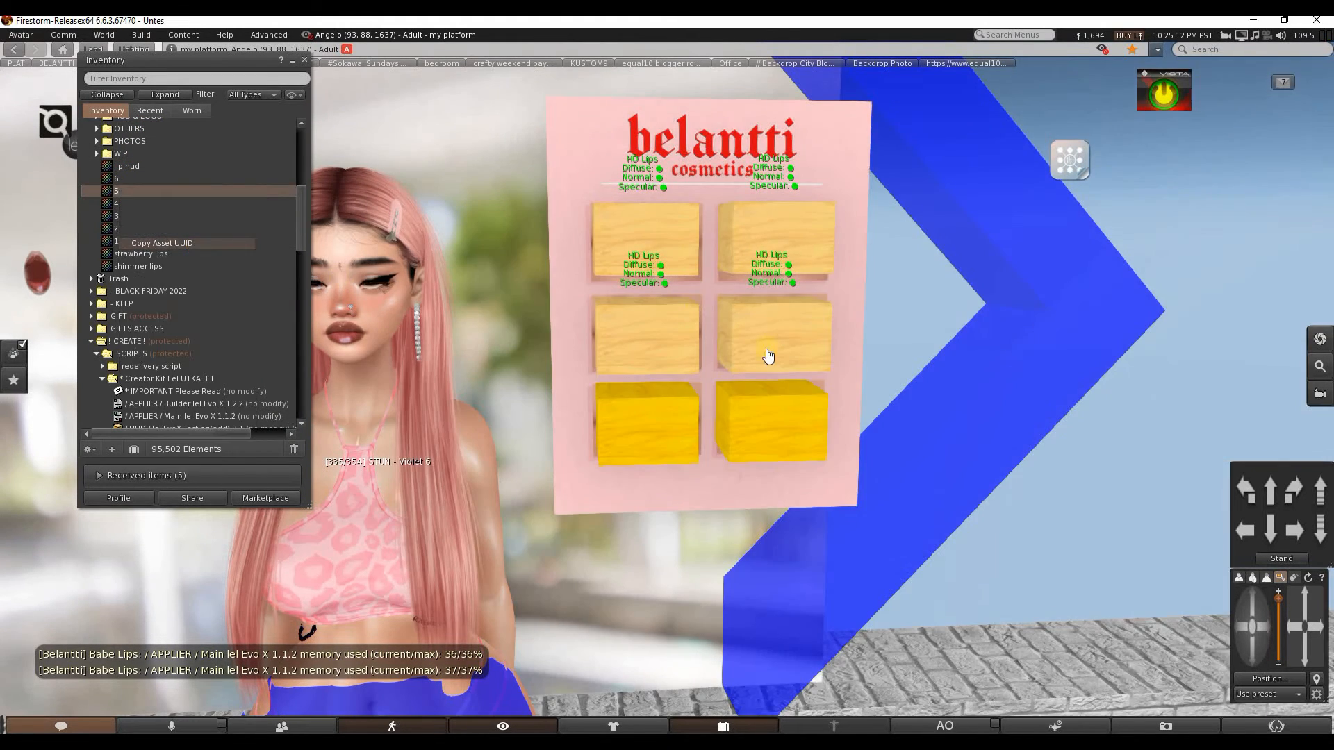
left_click(668, 436)
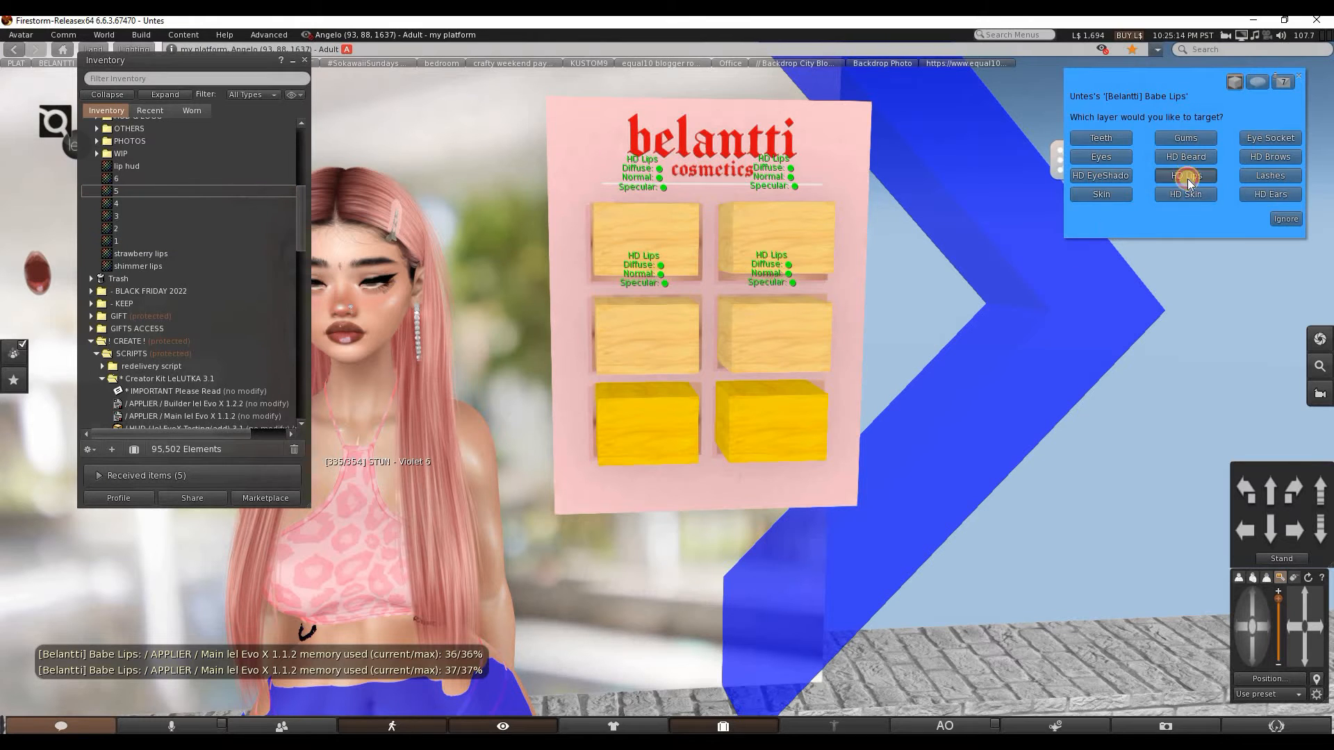
left_click(1102, 169)
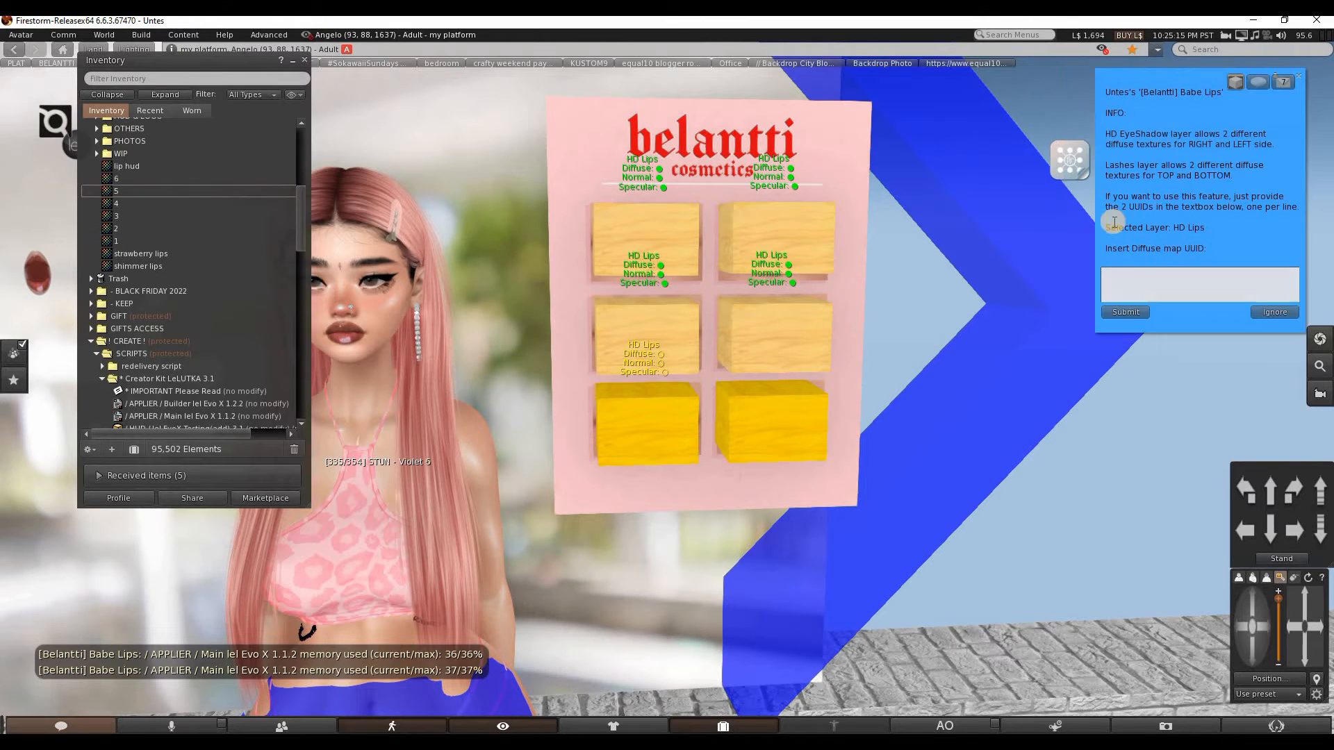
left_click(1132, 281)
key("ctrl+v")
left_click(1126, 312)
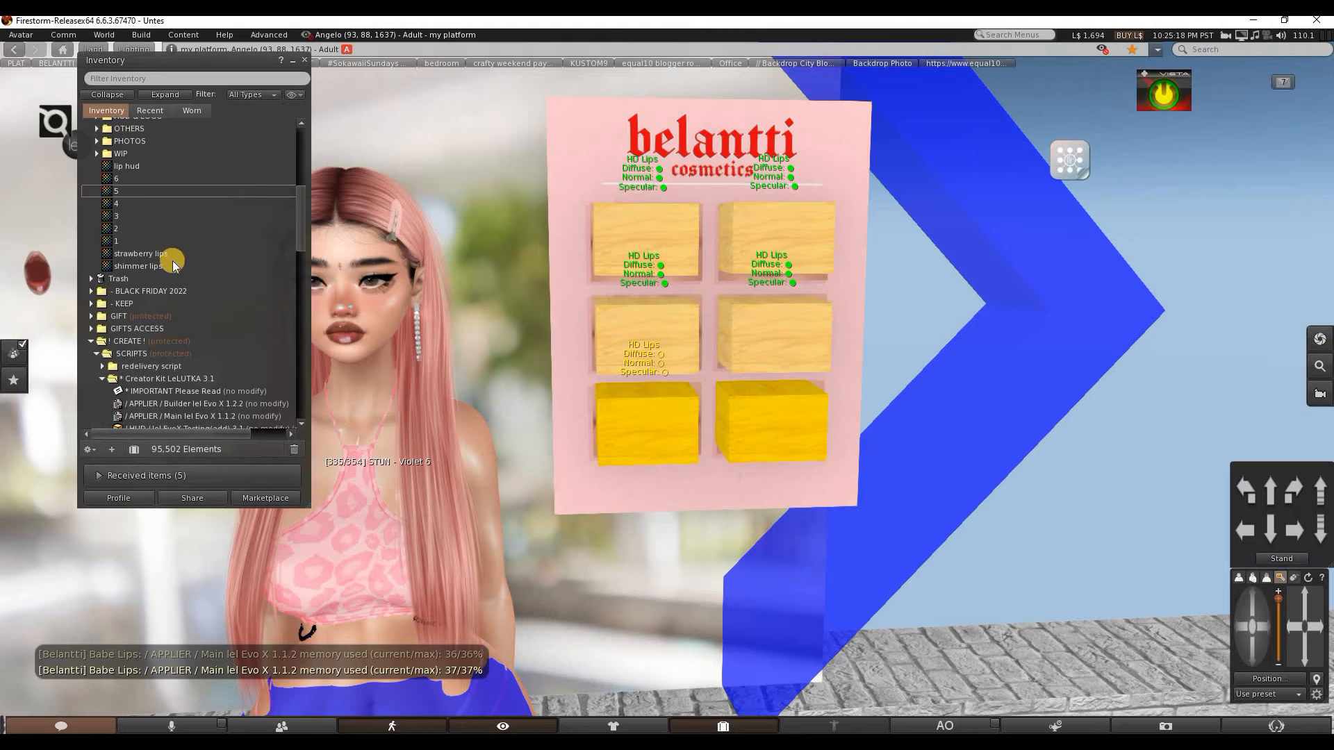
left_click(1111, 170)
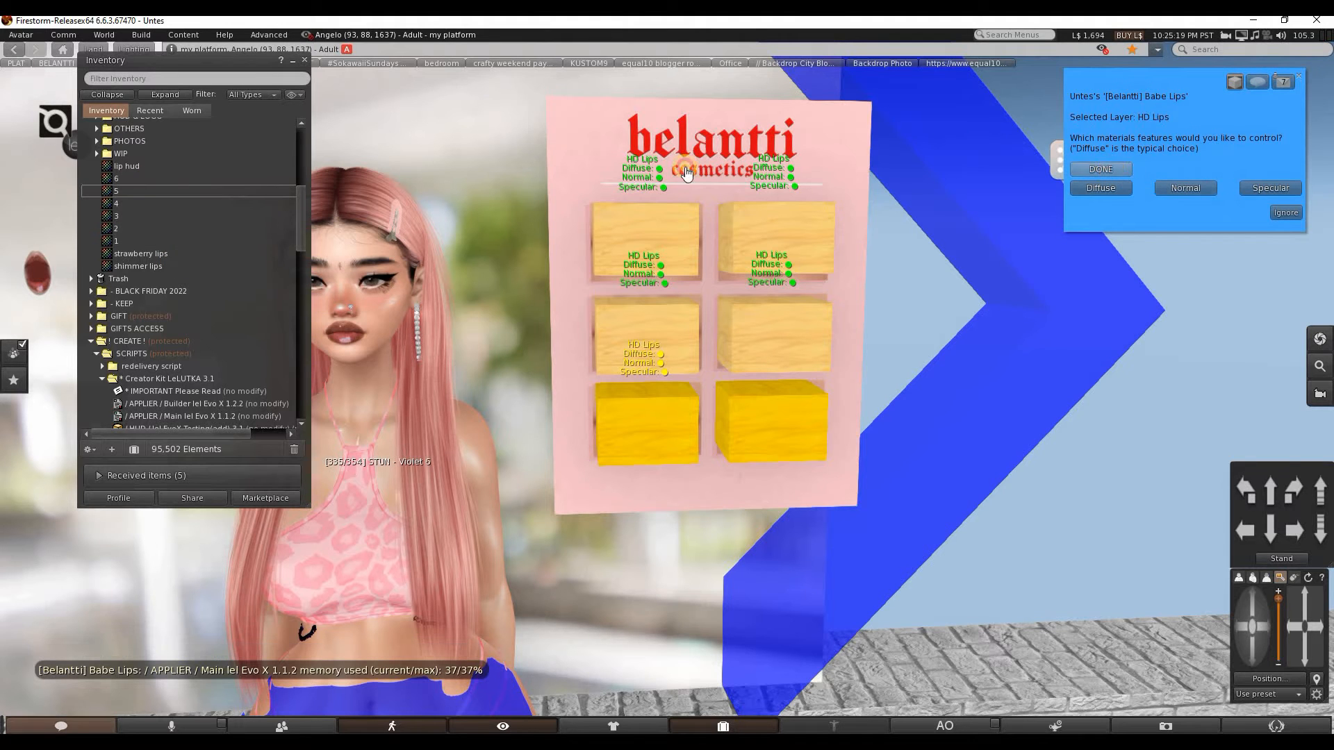
Configure the board's bottom-right box for the HD Lips layer with texture 6's asset UUID as its Diffuse map, and finish the HUD configuration.
right_click(129, 182)
left_click(215, 229)
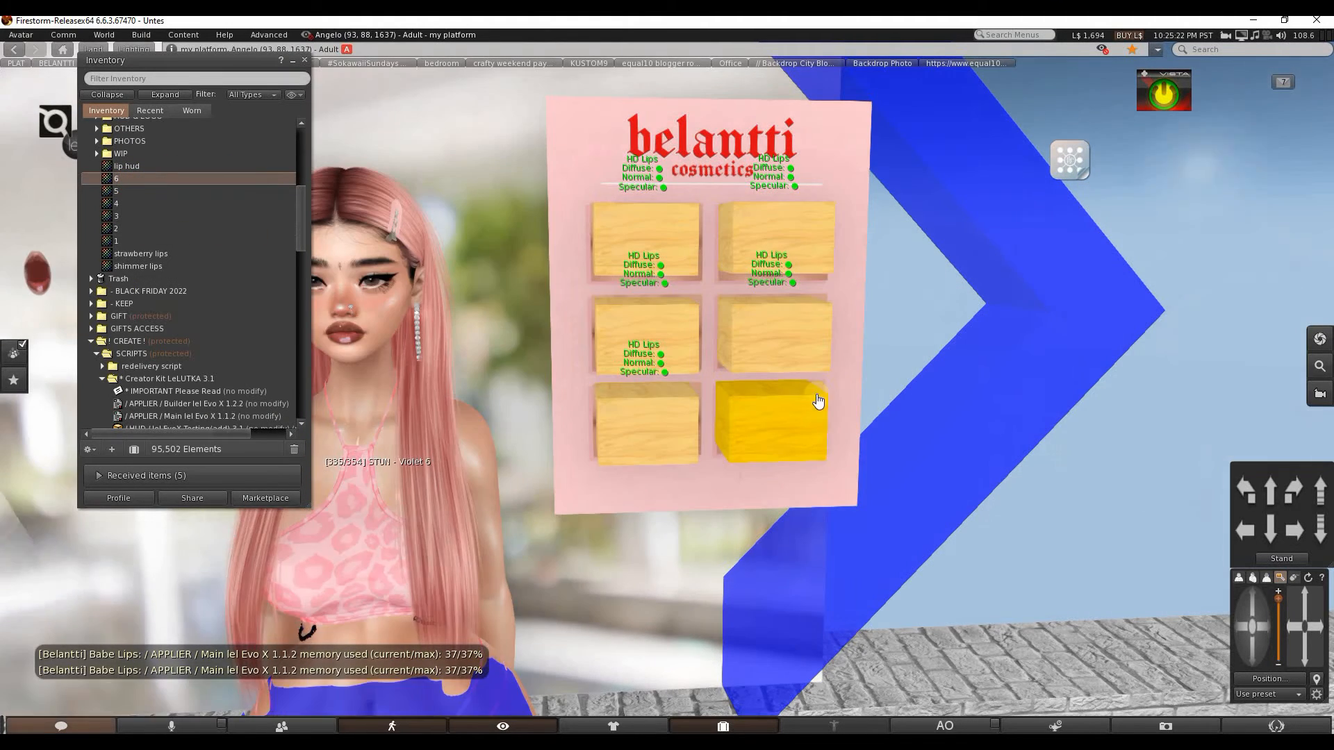
left_click(818, 402)
left_click(1203, 175)
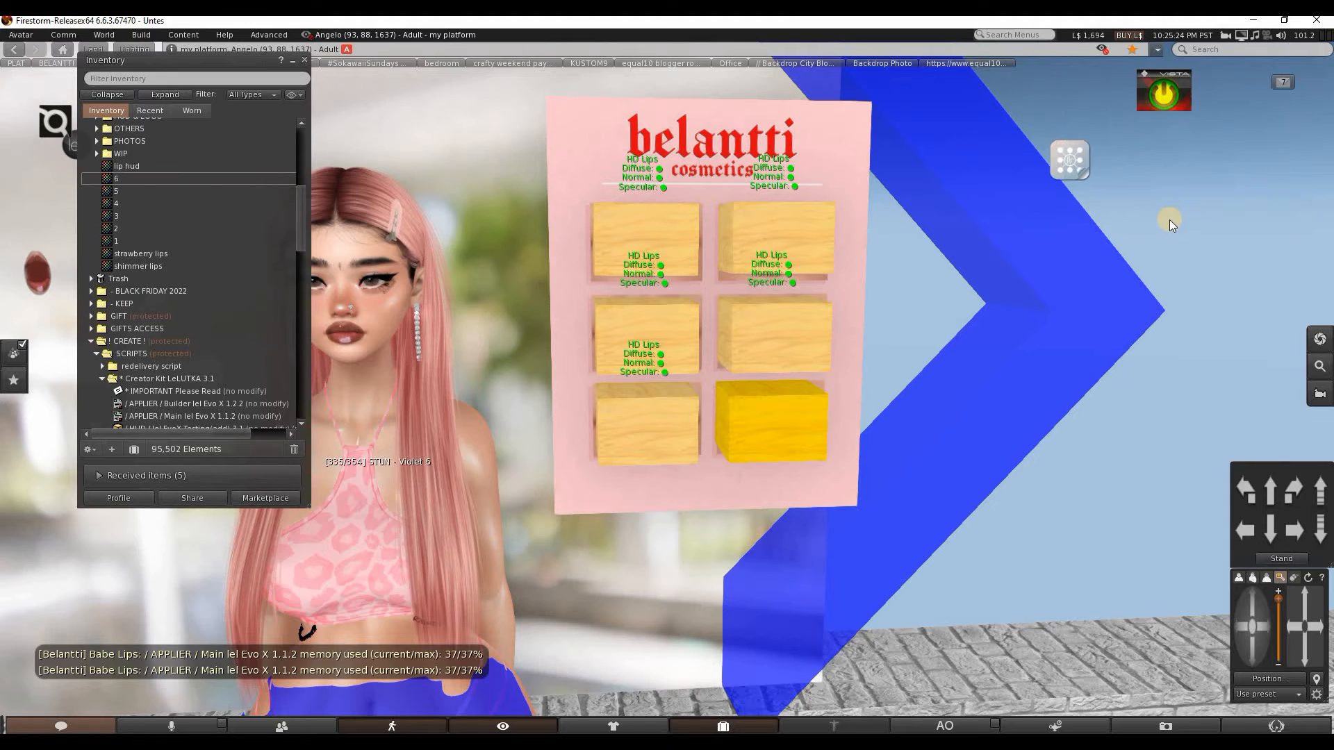
left_click(1128, 274)
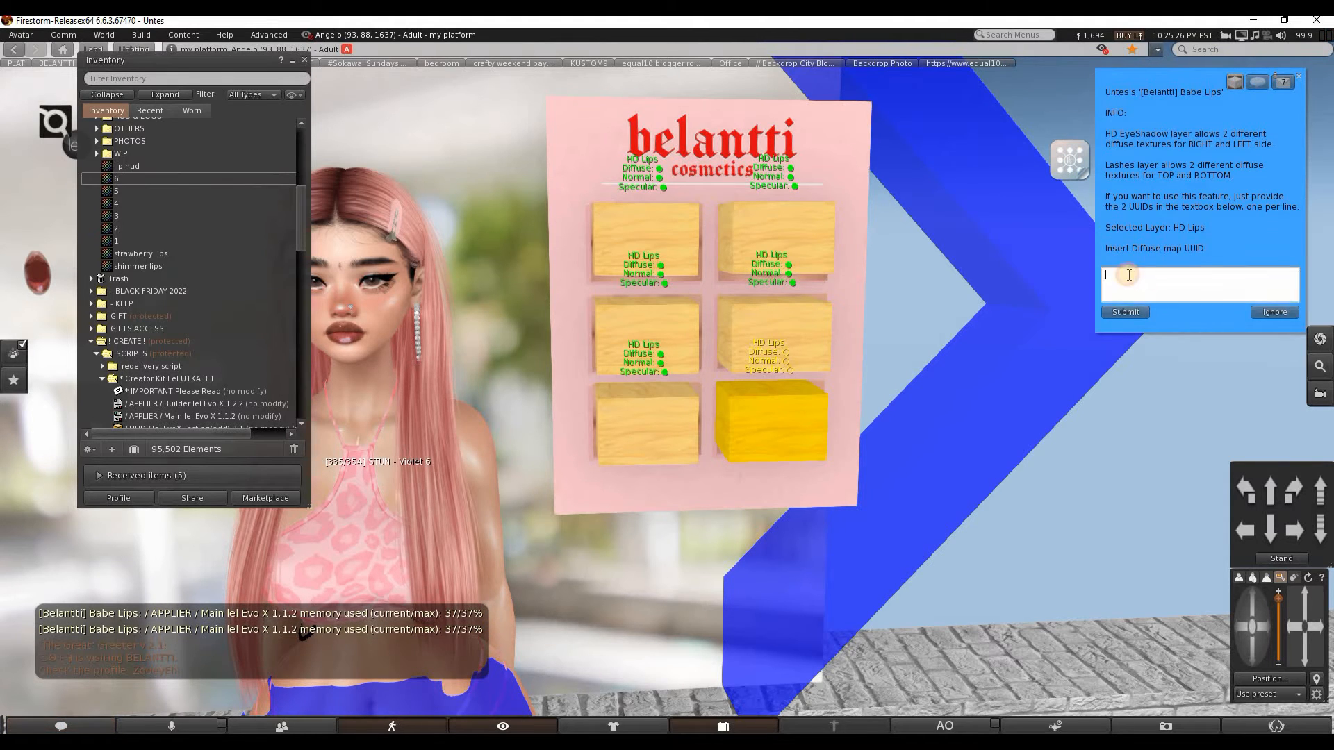
key("ctrl+v")
left_click(1137, 311)
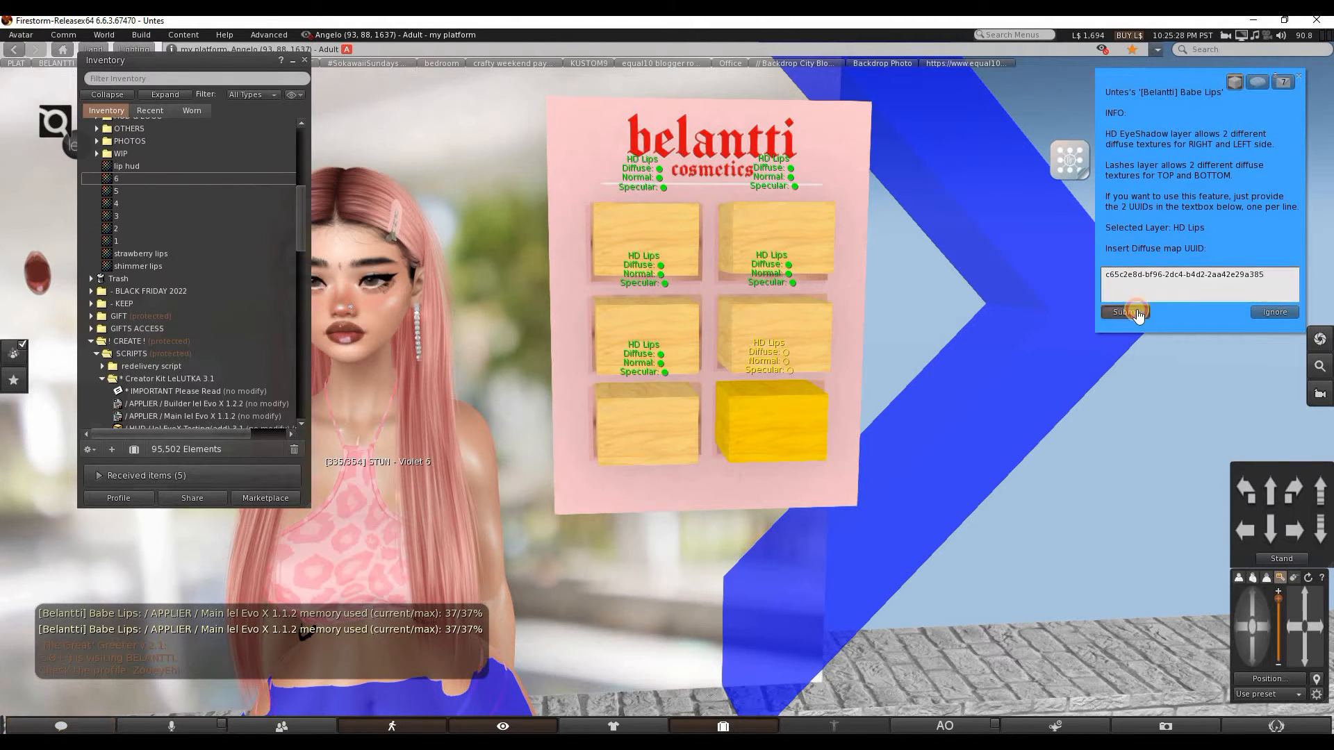
left_click(1102, 168)
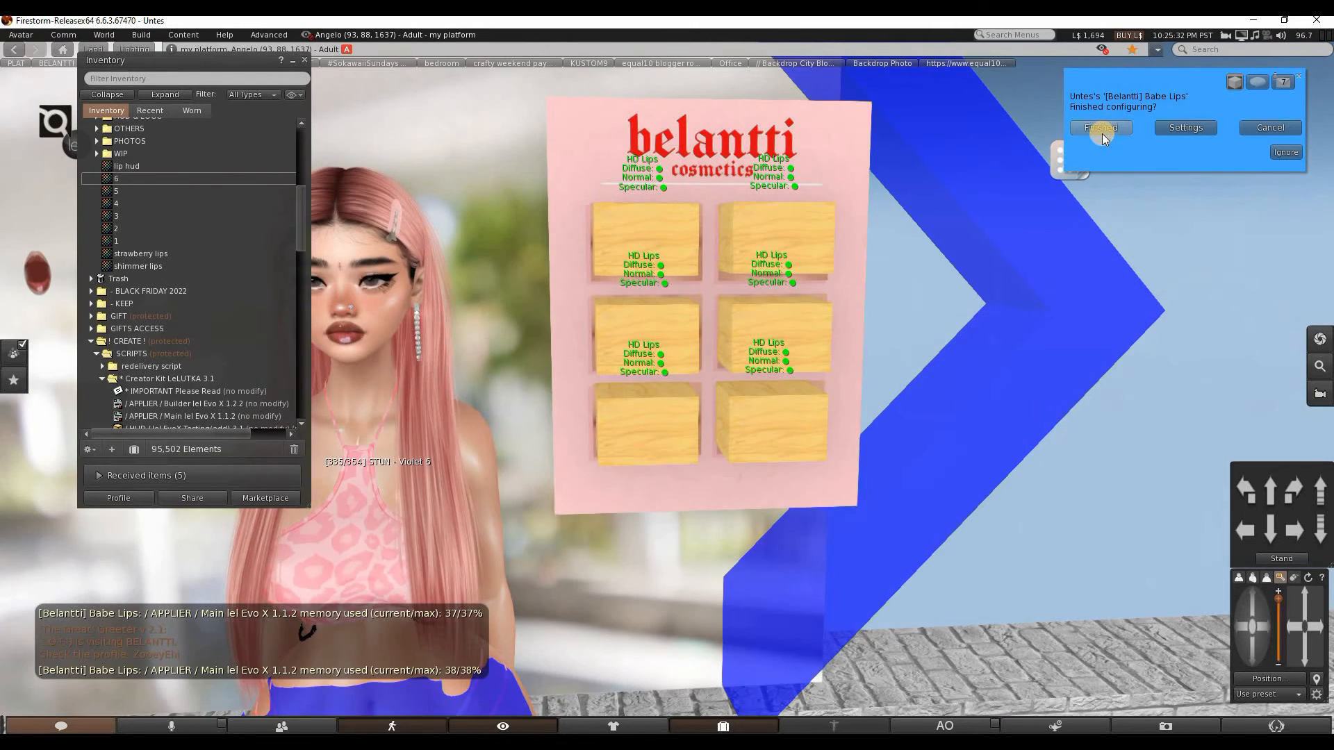
left_click(1117, 126)
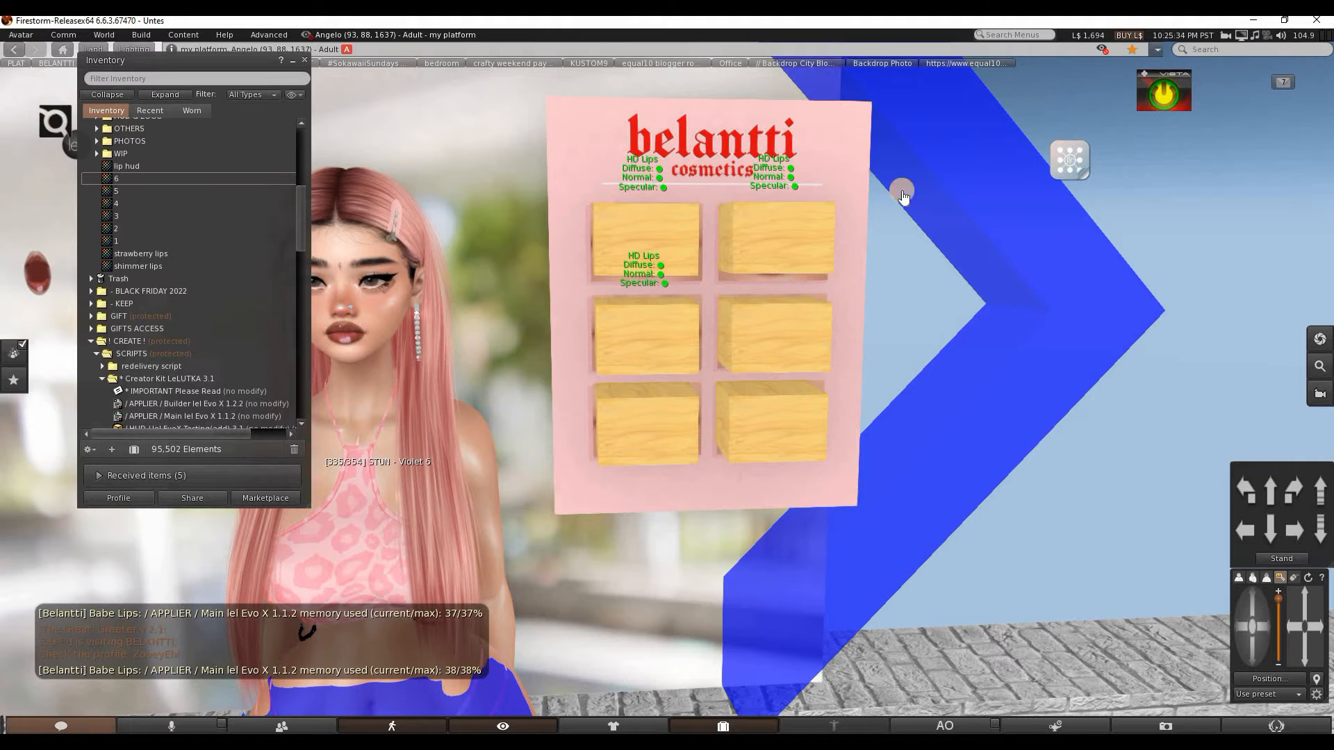
Edit the board with linked-part editing enabled and apply the Transparent texture to the top-left box.
right_click(640, 238)
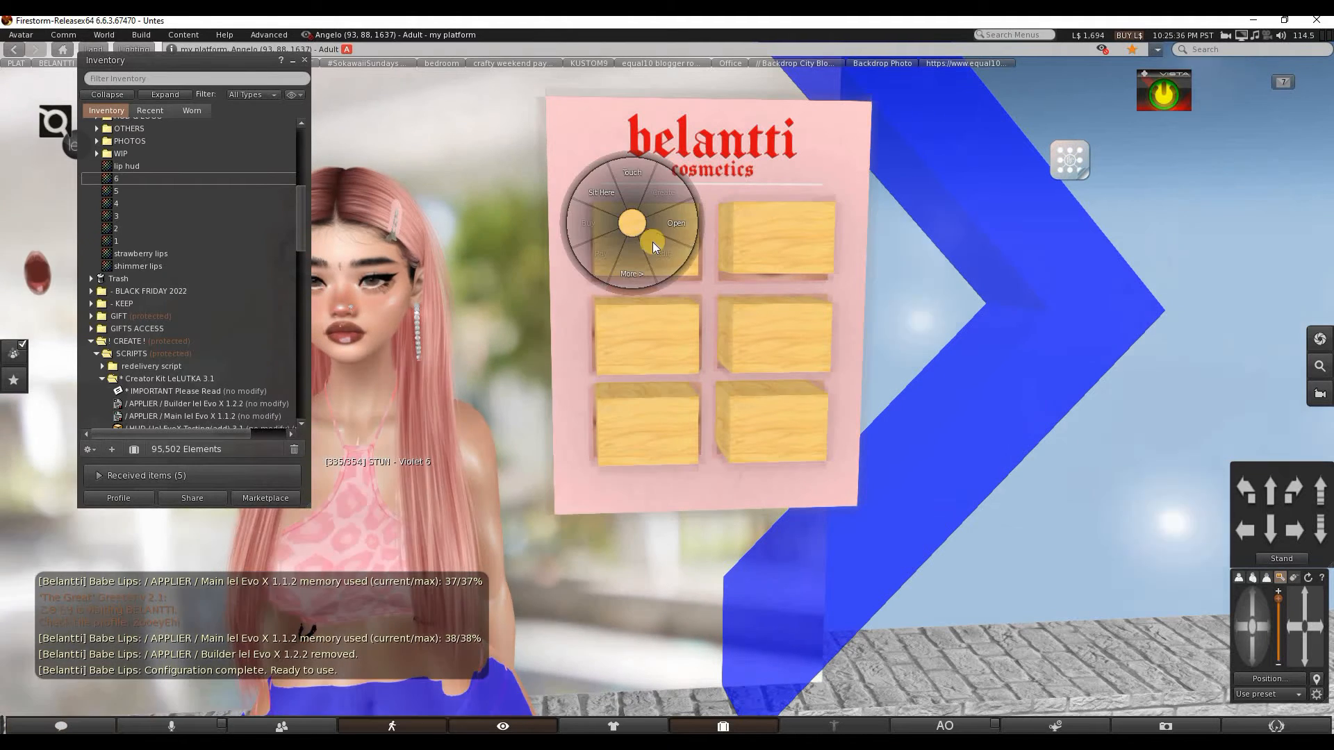
left_click(657, 246)
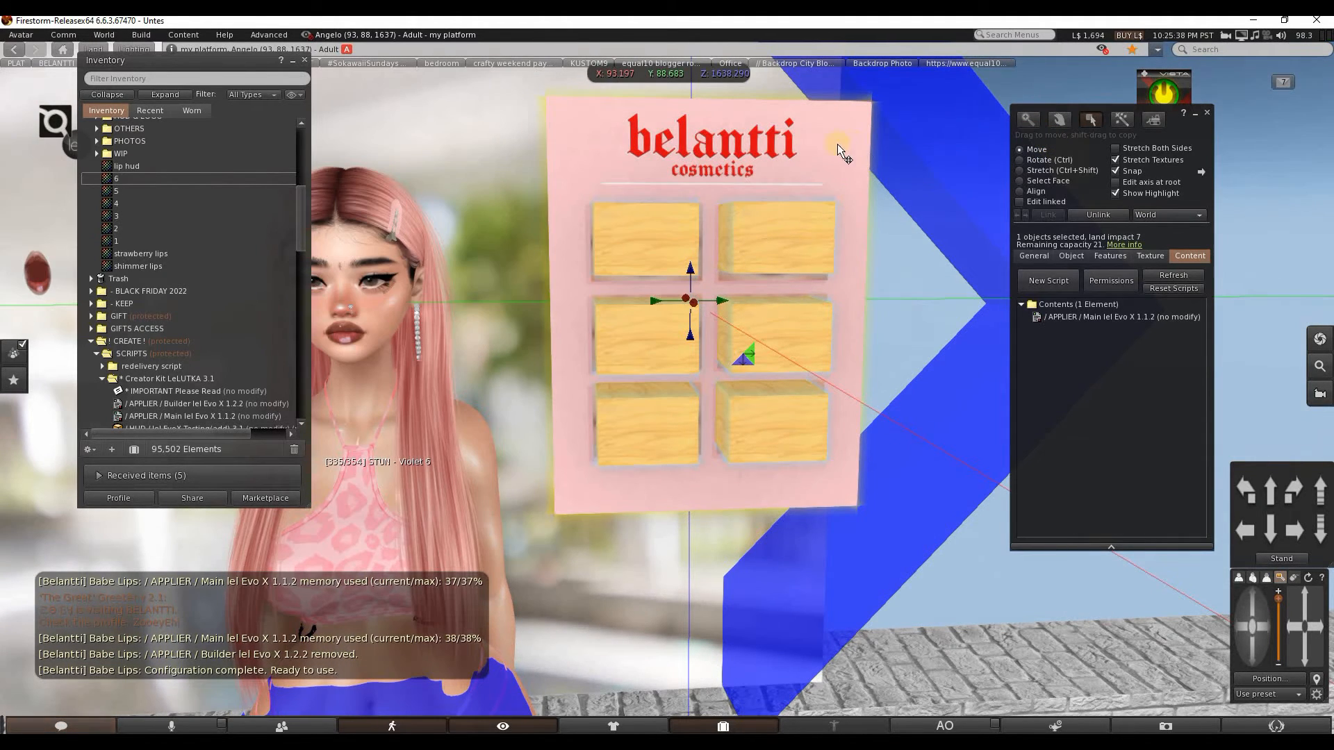
left_click(1019, 202)
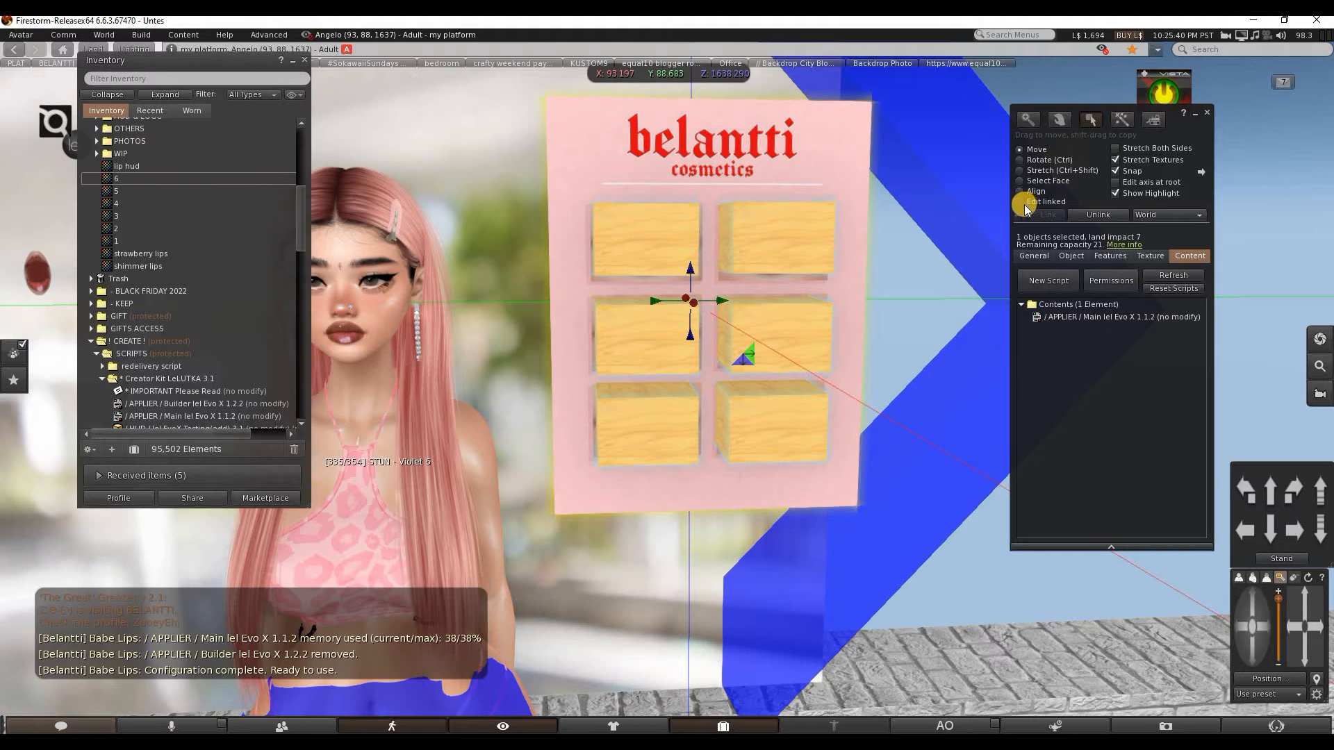
left_click(874, 167)
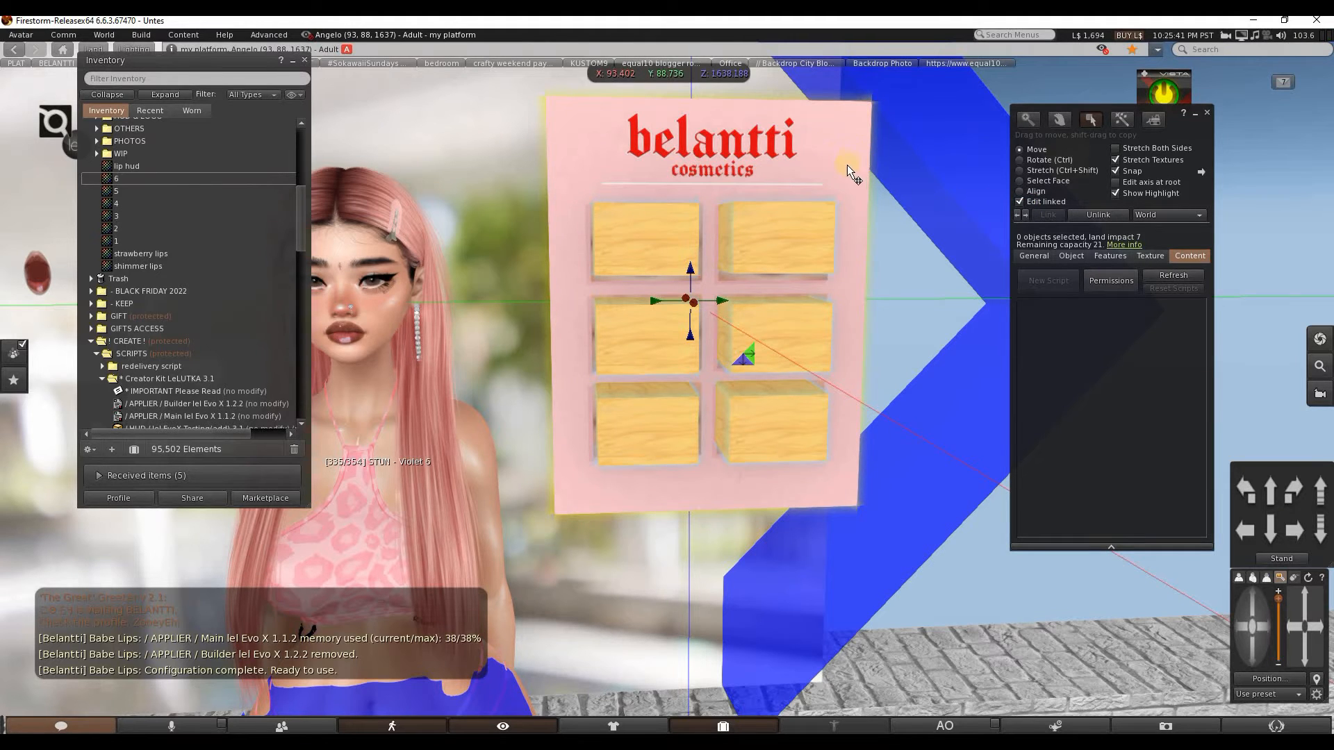
left_click(659, 240)
left_click(659, 240)
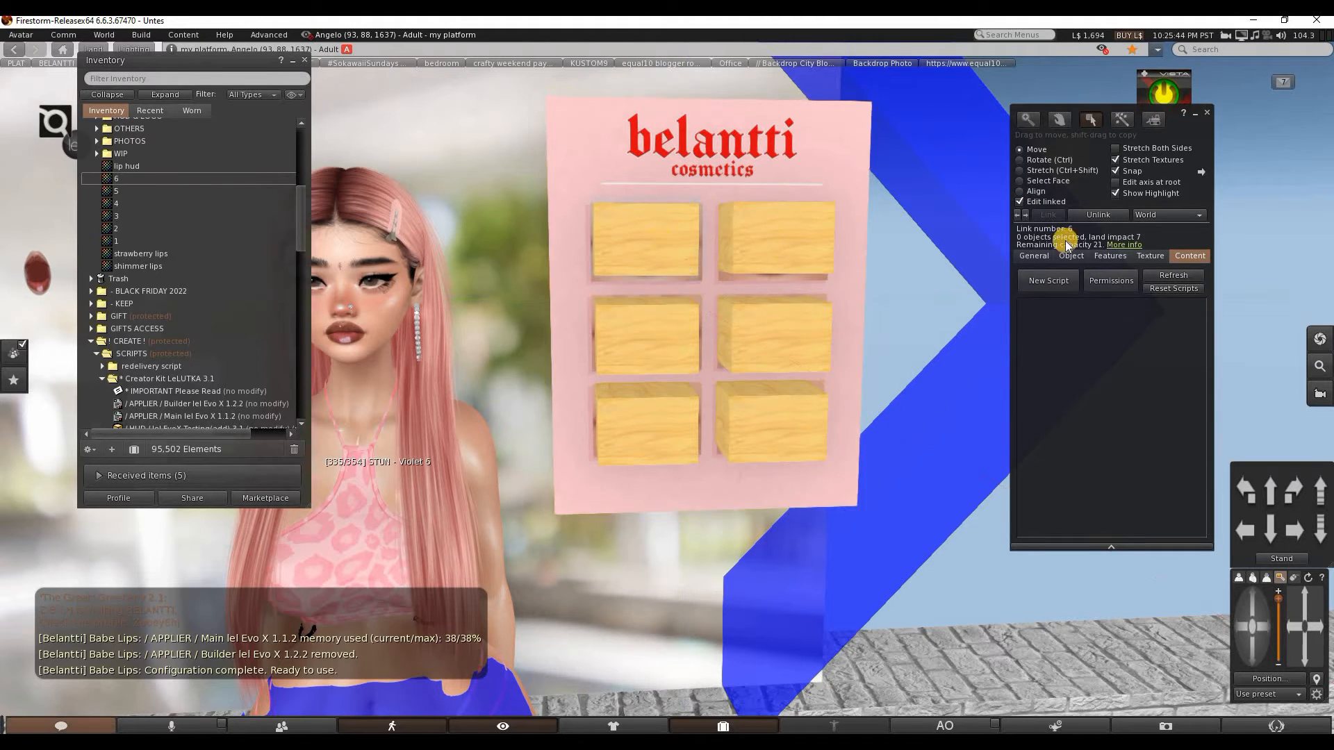
left_click(1150, 256)
left_click(1041, 355)
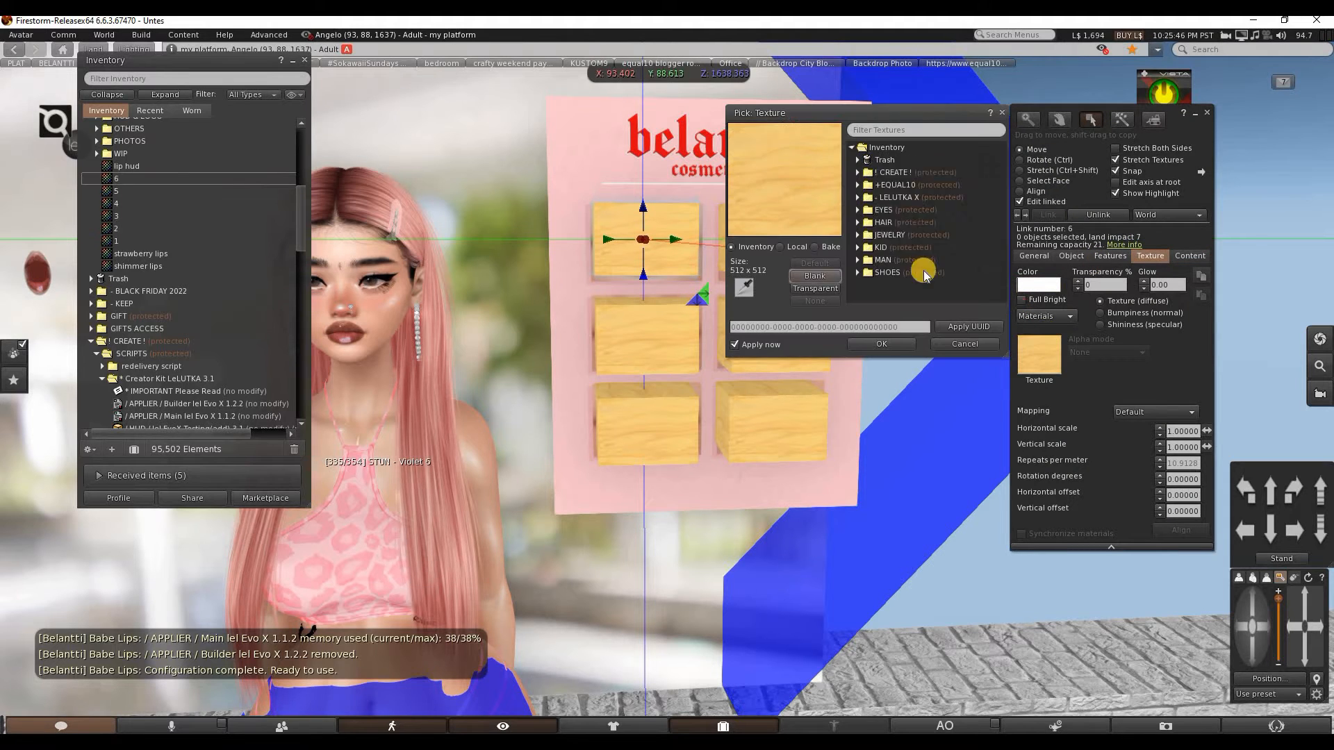
left_click_drag(1014, 112, 1296, 82)
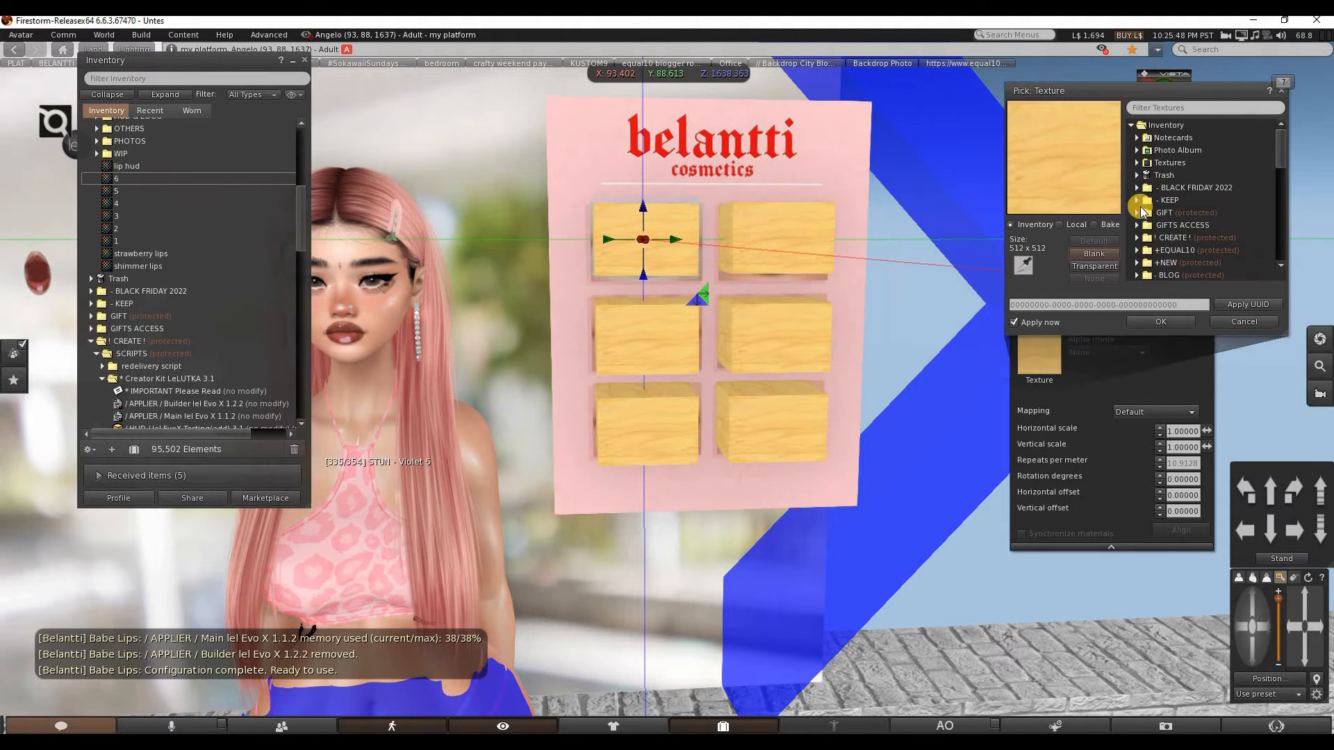
Apply the Transparent texture to the board's remaining five boxes and confirm the texture choice.
left_click(787, 257)
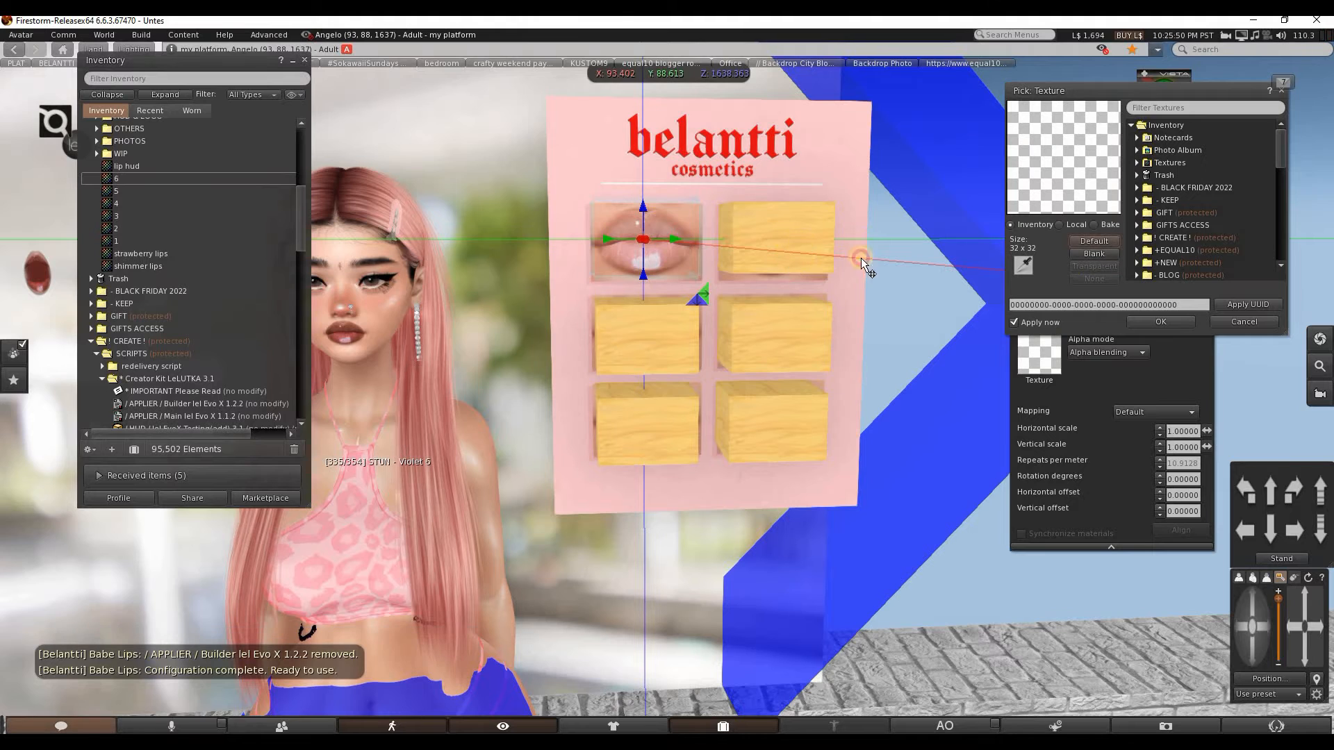
left_click(1094, 266)
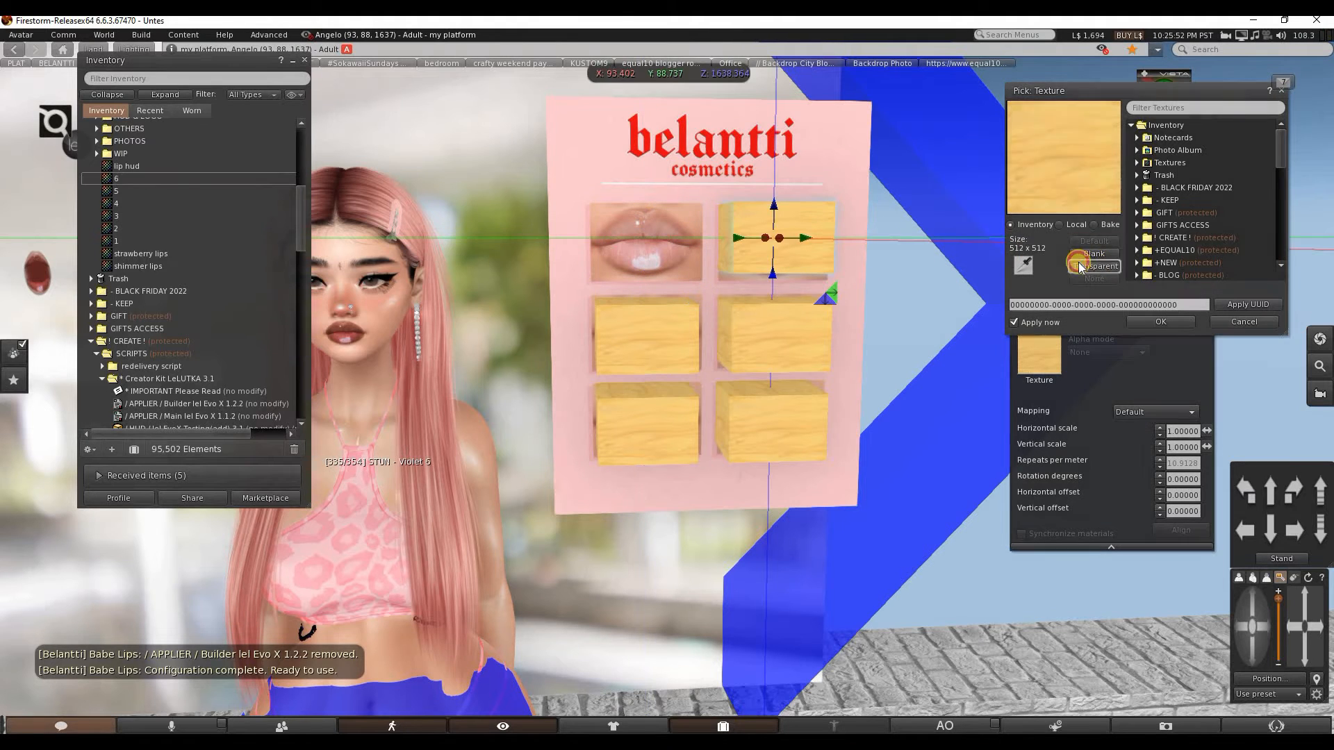
left_click(660, 344)
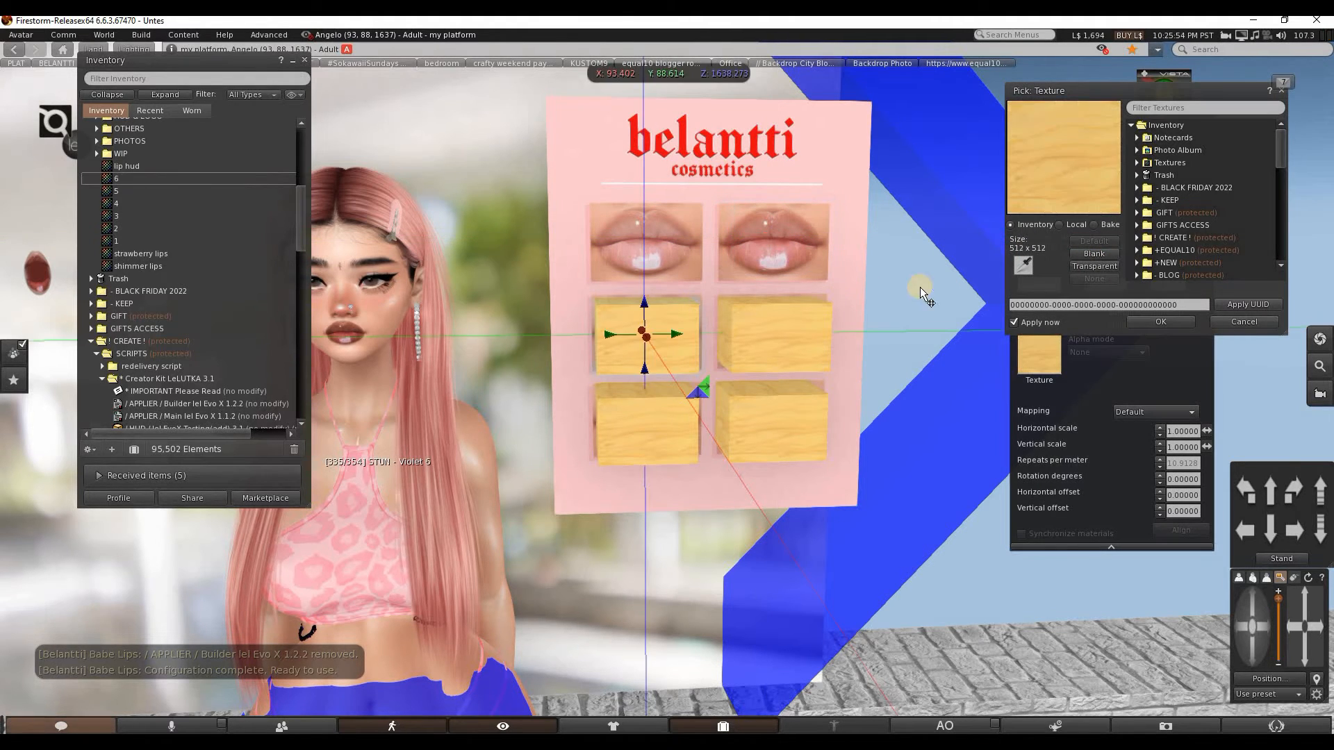
left_click(1092, 266)
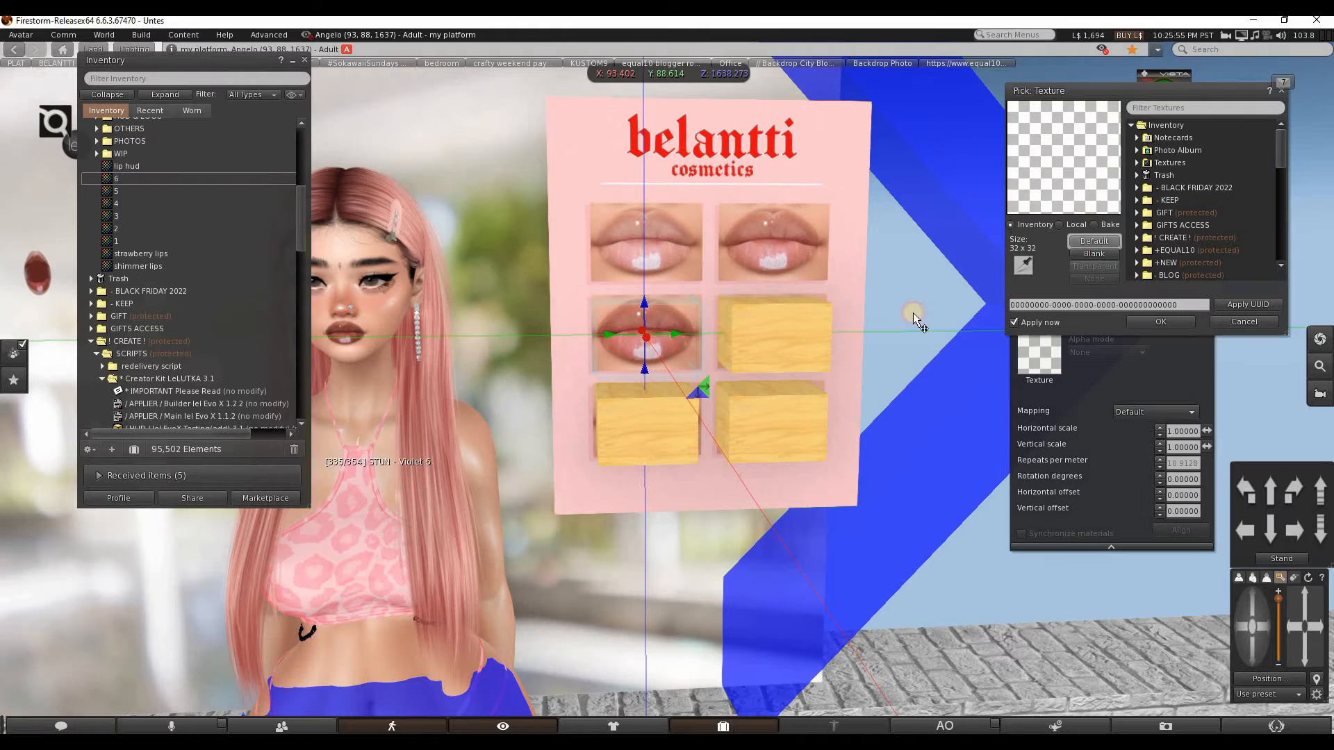
left_click(814, 335)
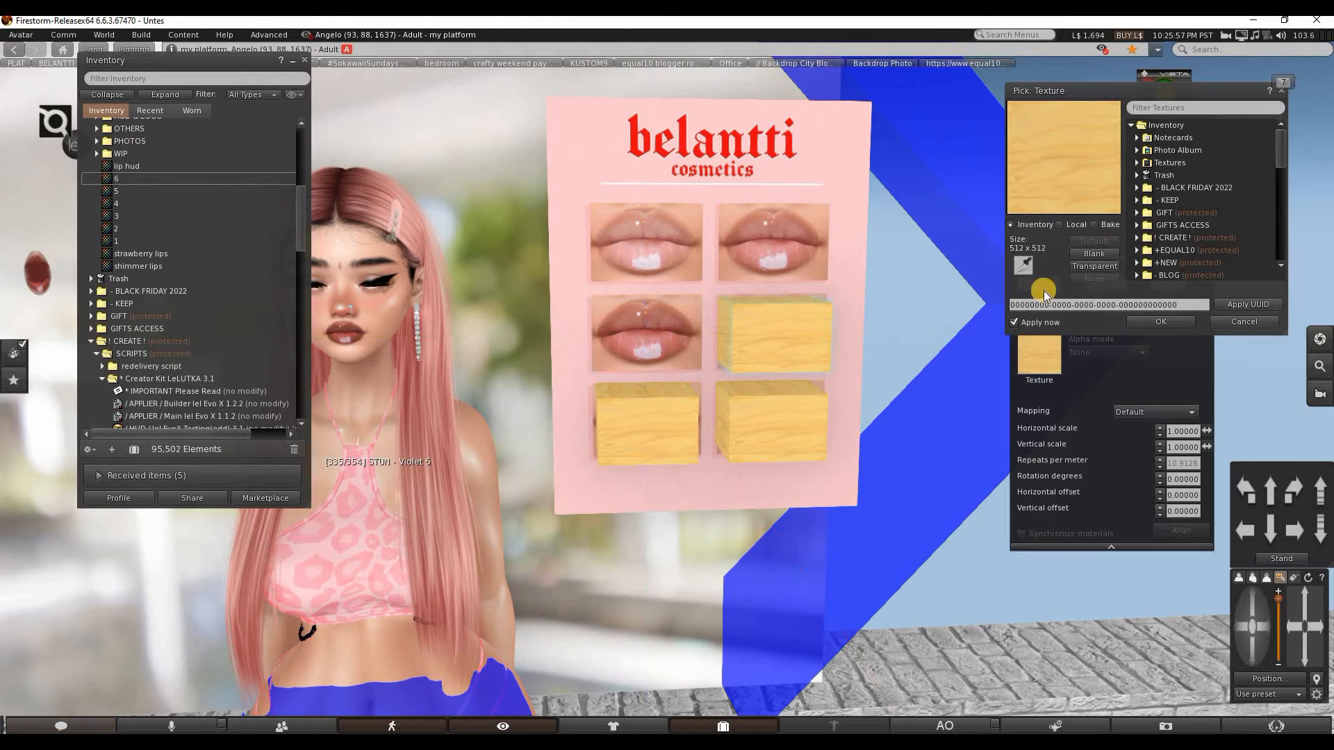
left_click(1094, 266)
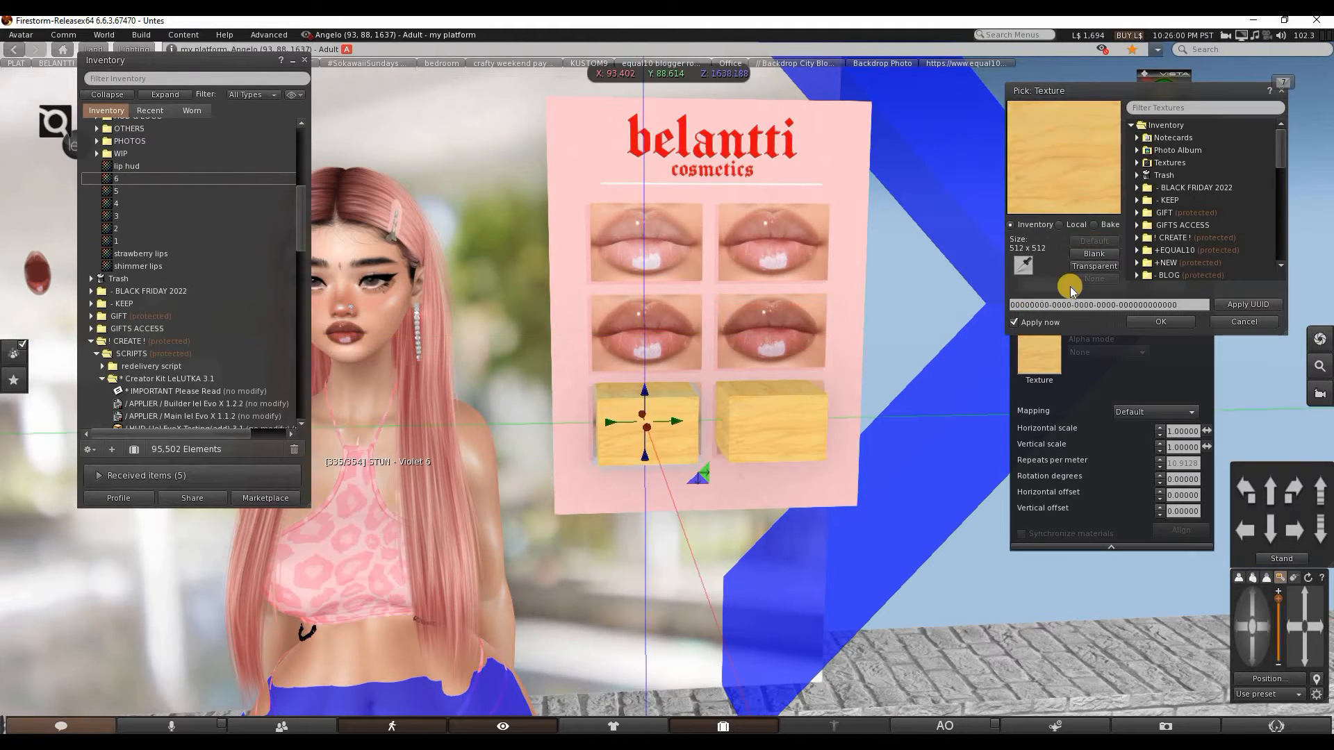
left_click(1091, 270)
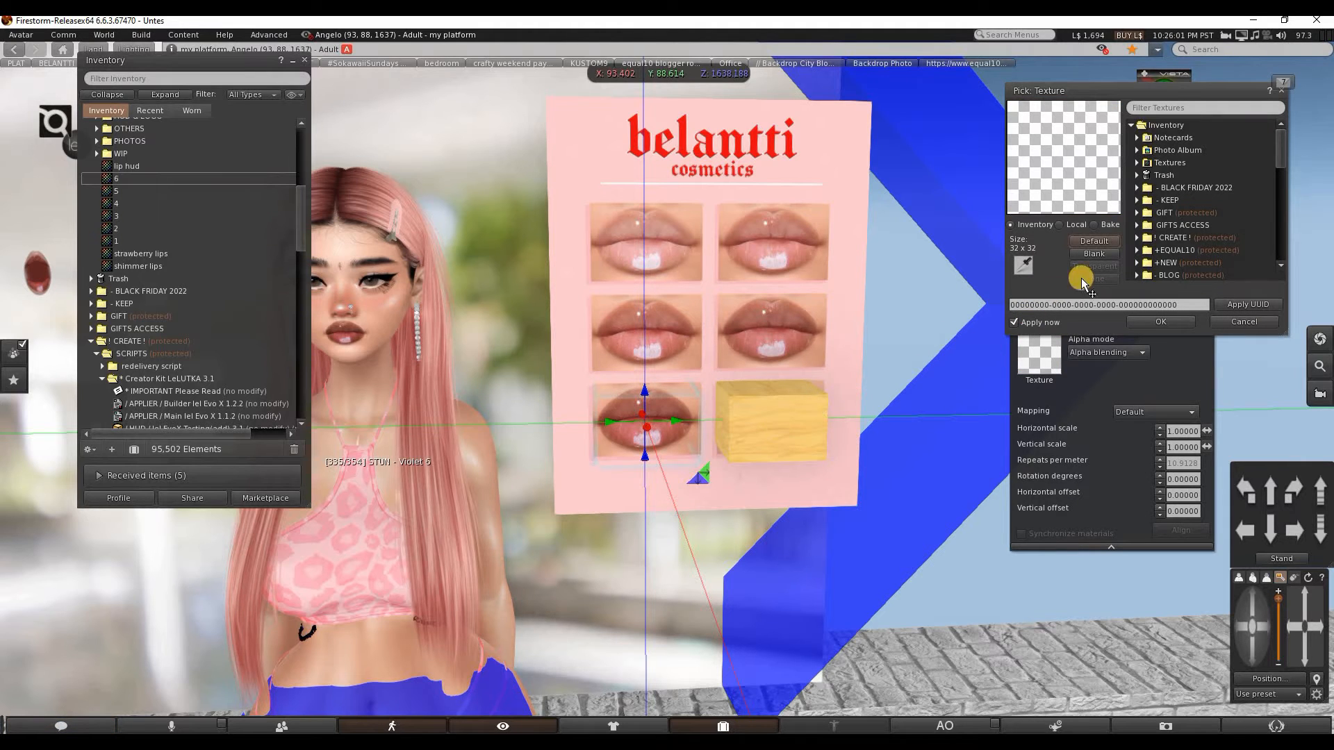
left_click(1102, 265)
left_click(1161, 322)
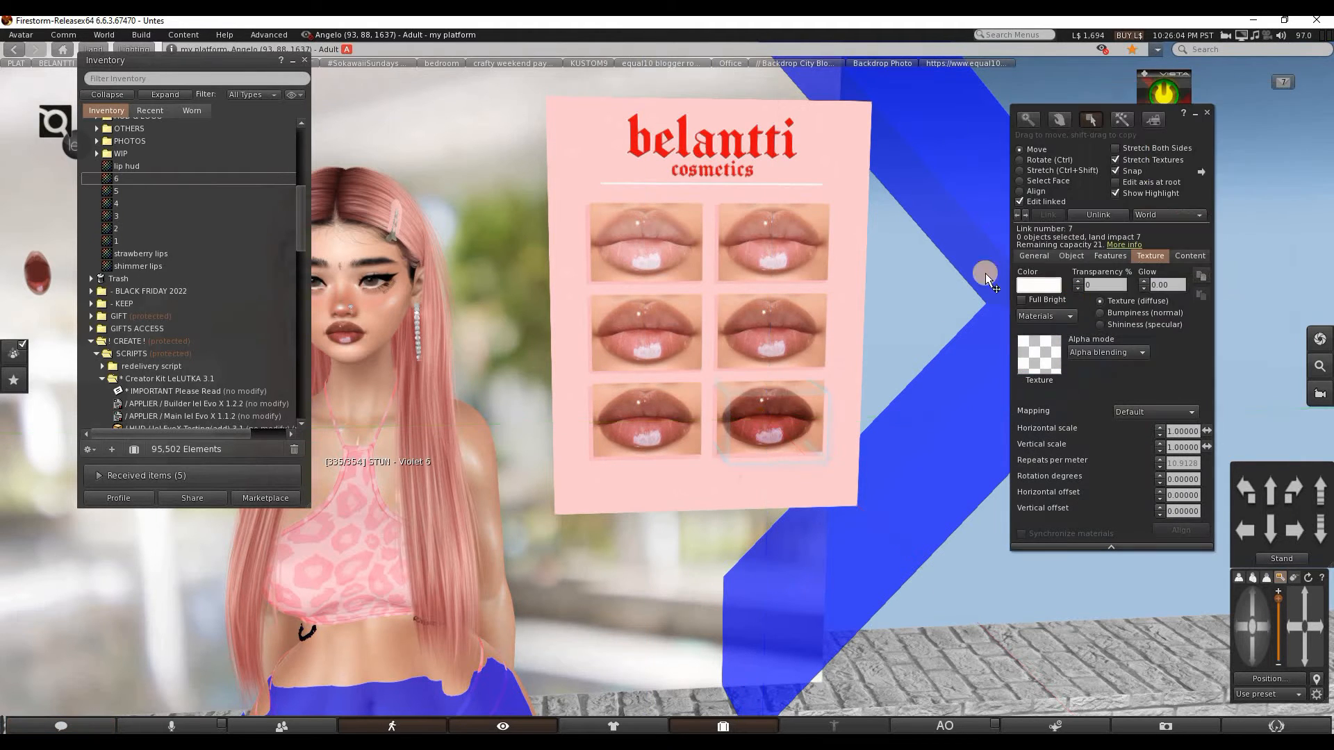
Check the root board's general properties and take the linked [Belantti] Babe Lips object into the inventory.
left_click(1039, 257)
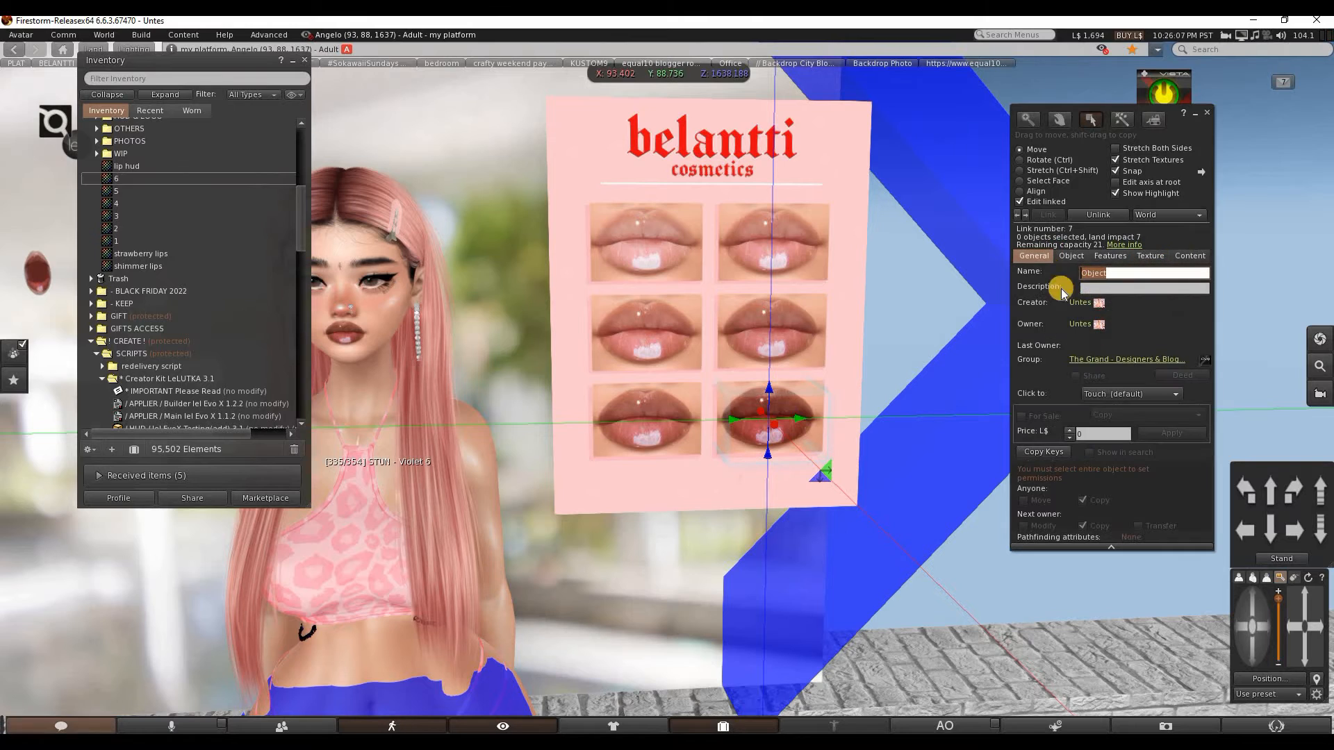
left_click(850, 135)
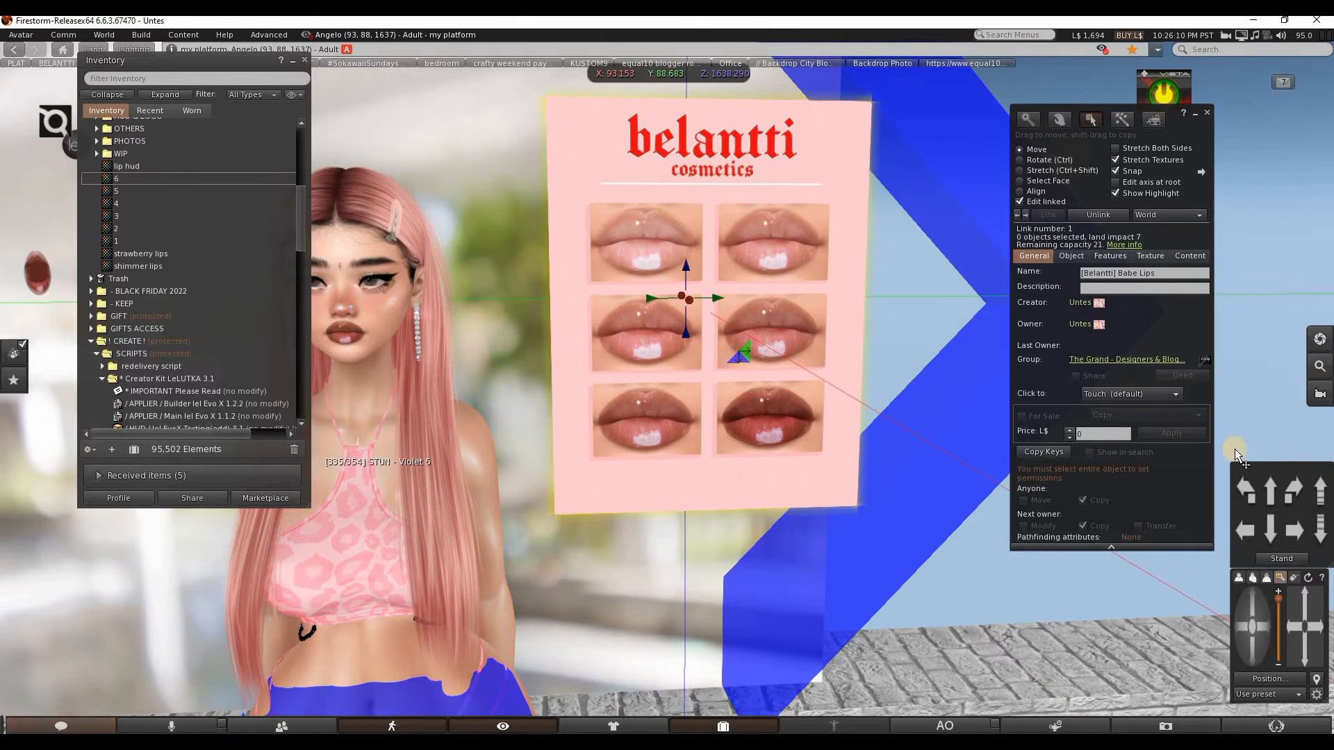
left_click(1207, 112)
right_click(723, 143)
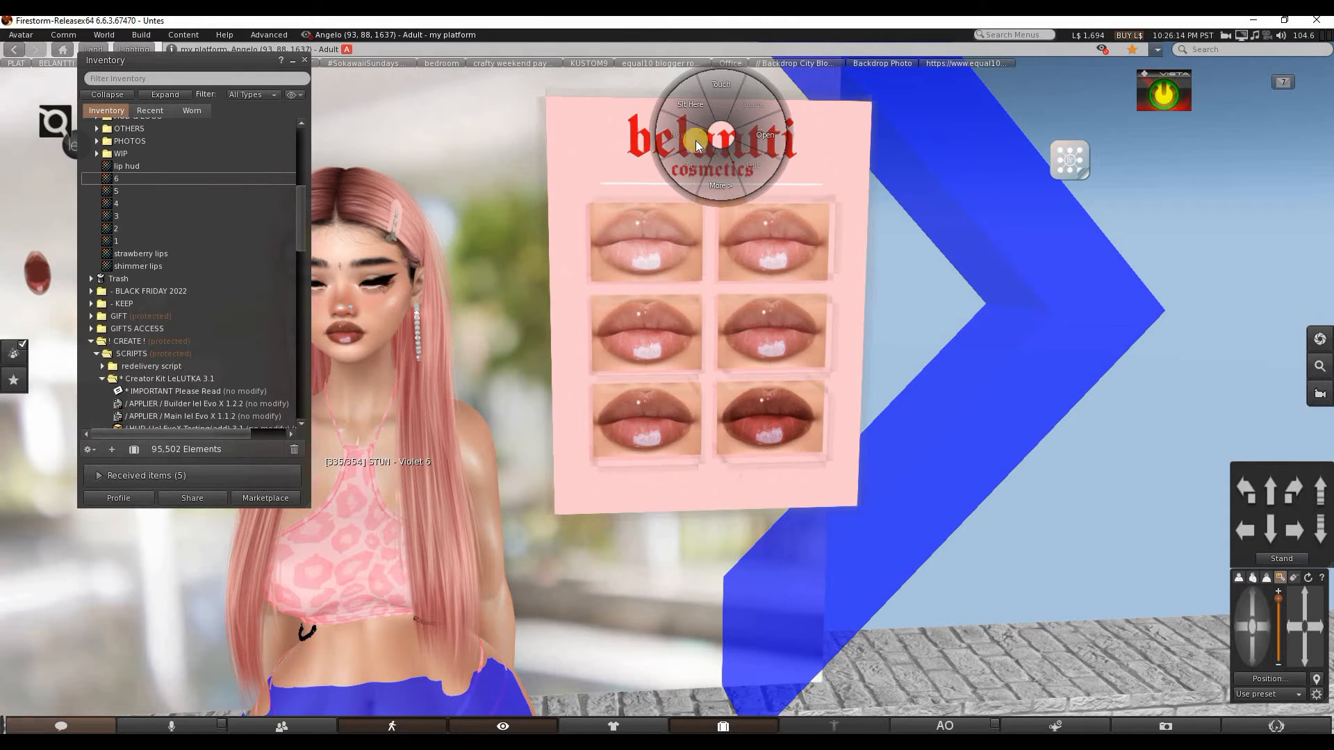
left_click(678, 142)
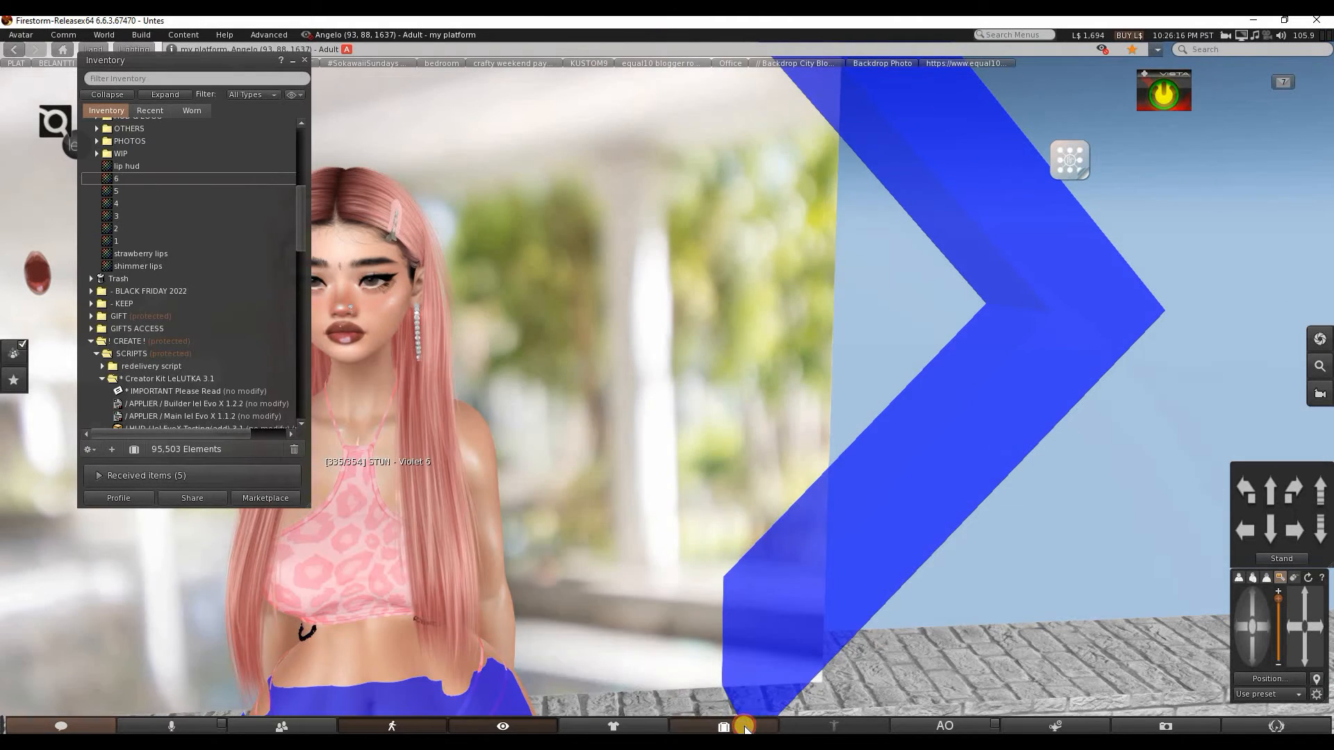
left_click(746, 723)
left_click(747, 723)
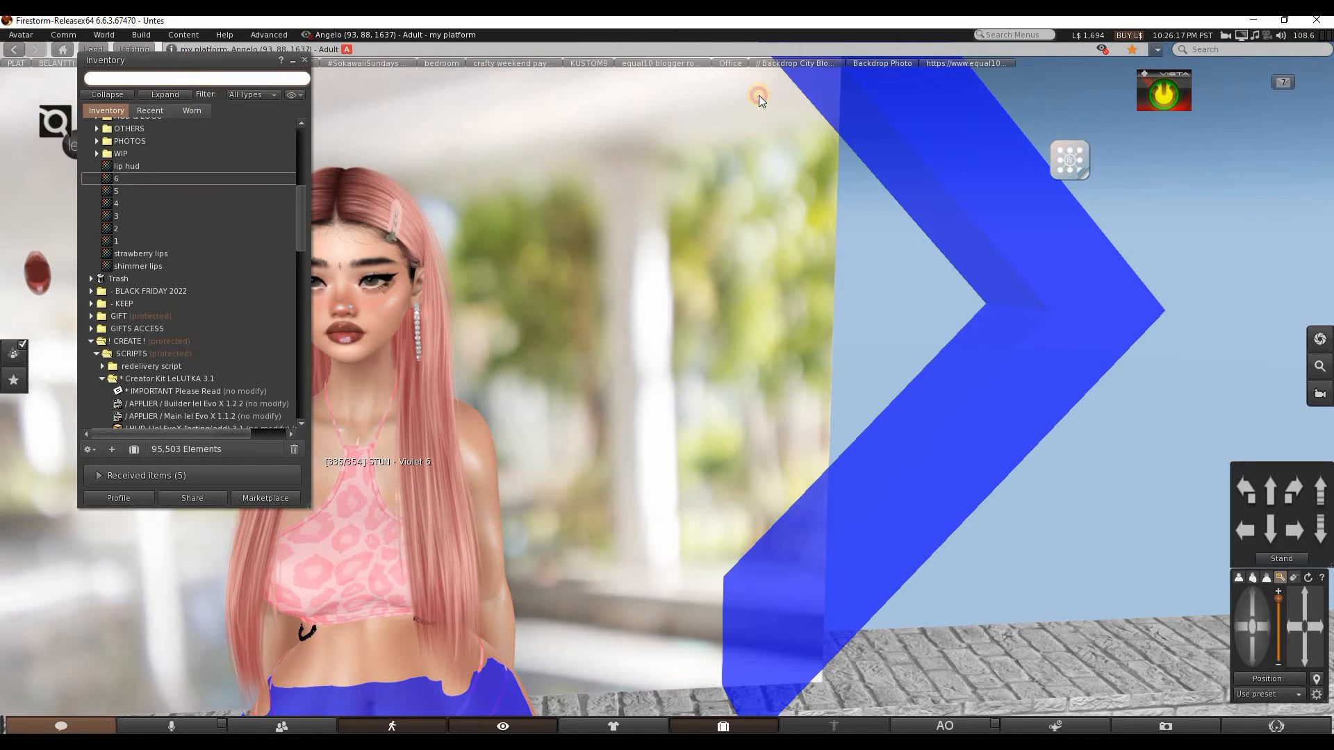
Find the [Belantti] Babe Lips object among the recent inventory items and attach it to the Center 2 HUD point.
left_click_drag(759, 95, 962, 98)
left_click(911, 148)
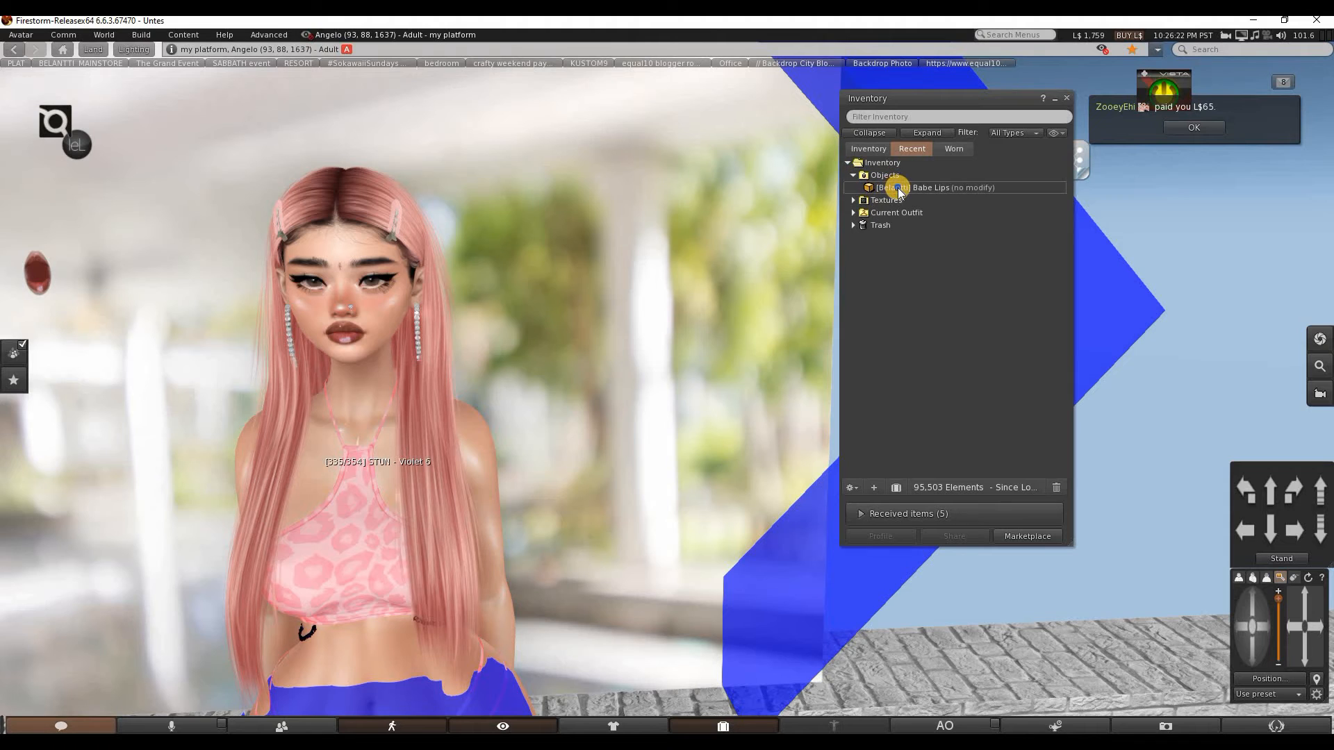
right_click(898, 190)
mouse_move(962, 416)
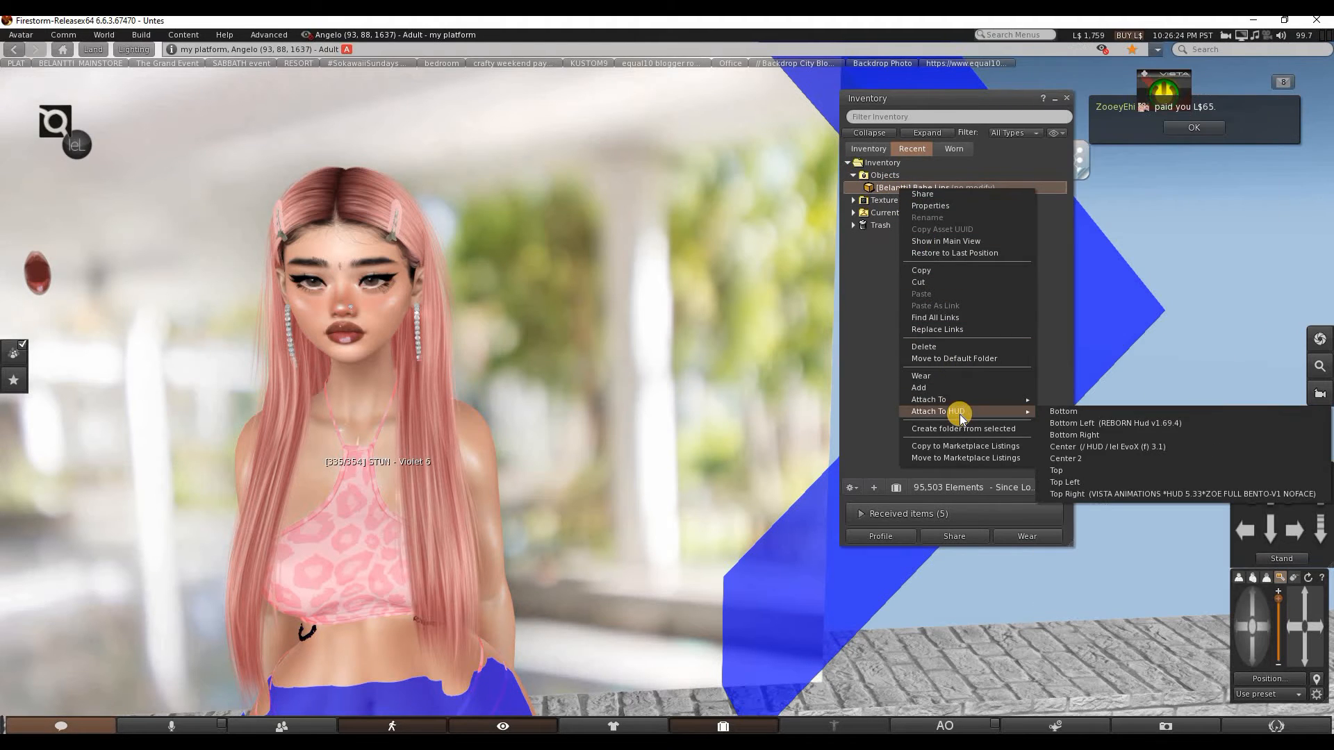
left_click(1078, 458)
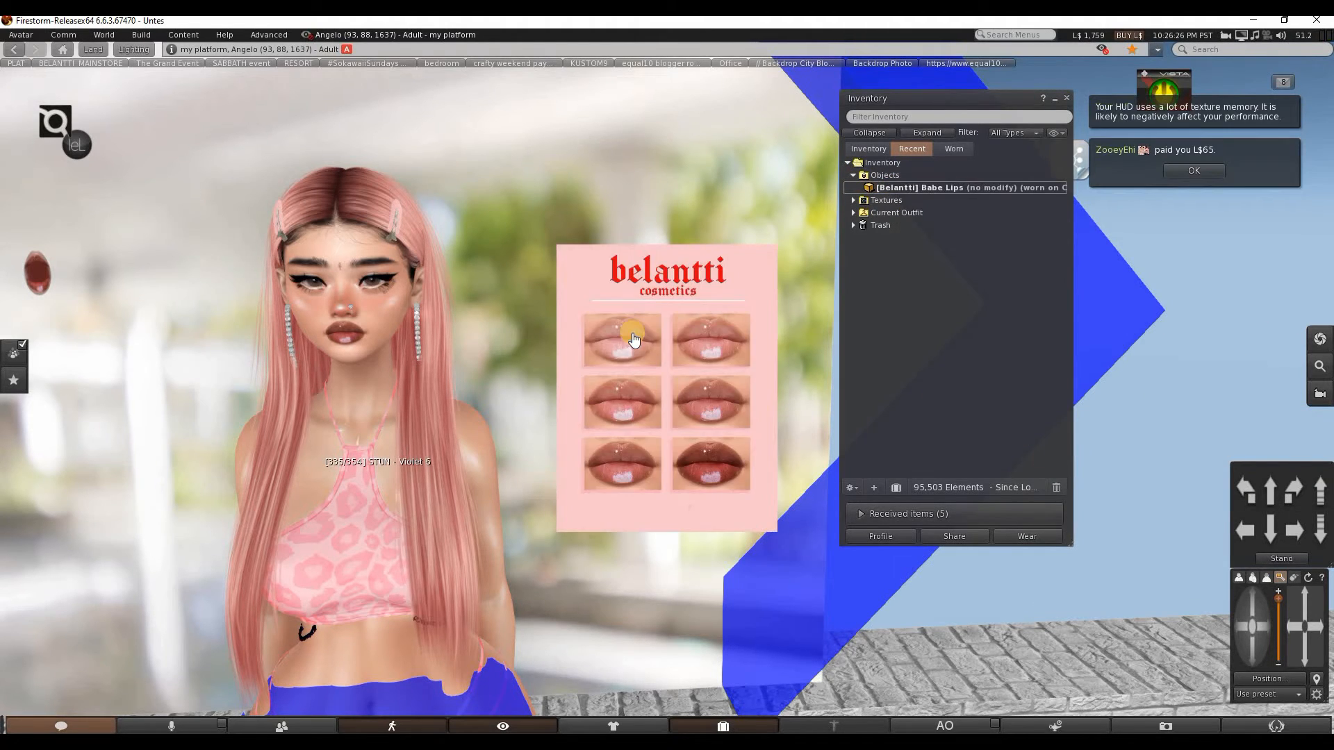
Frame the avatar's face up close and shift the worn lips HUD sideways to about Y -0.114, clear of the face.
scroll(459, 306, "up", 5)
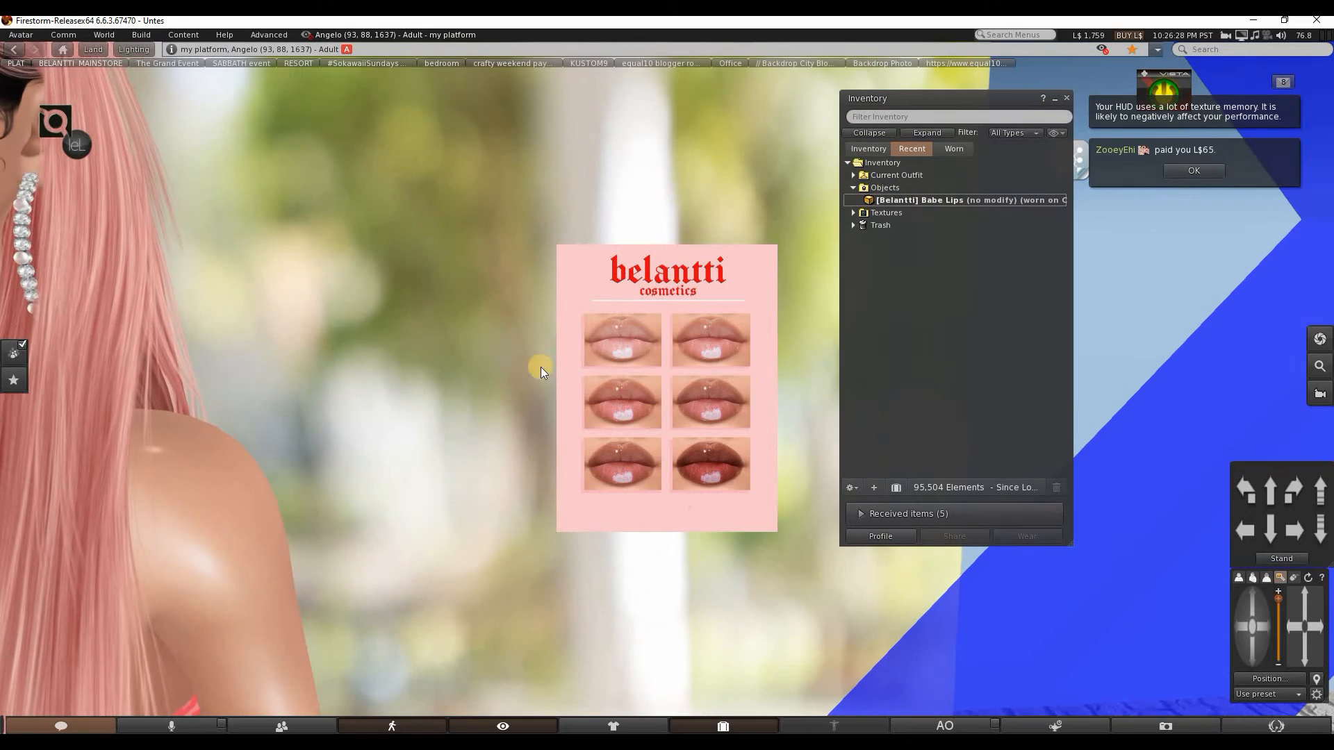
scroll(1146, 555, "down", 2)
left_click(1294, 630)
left_click(1294, 629)
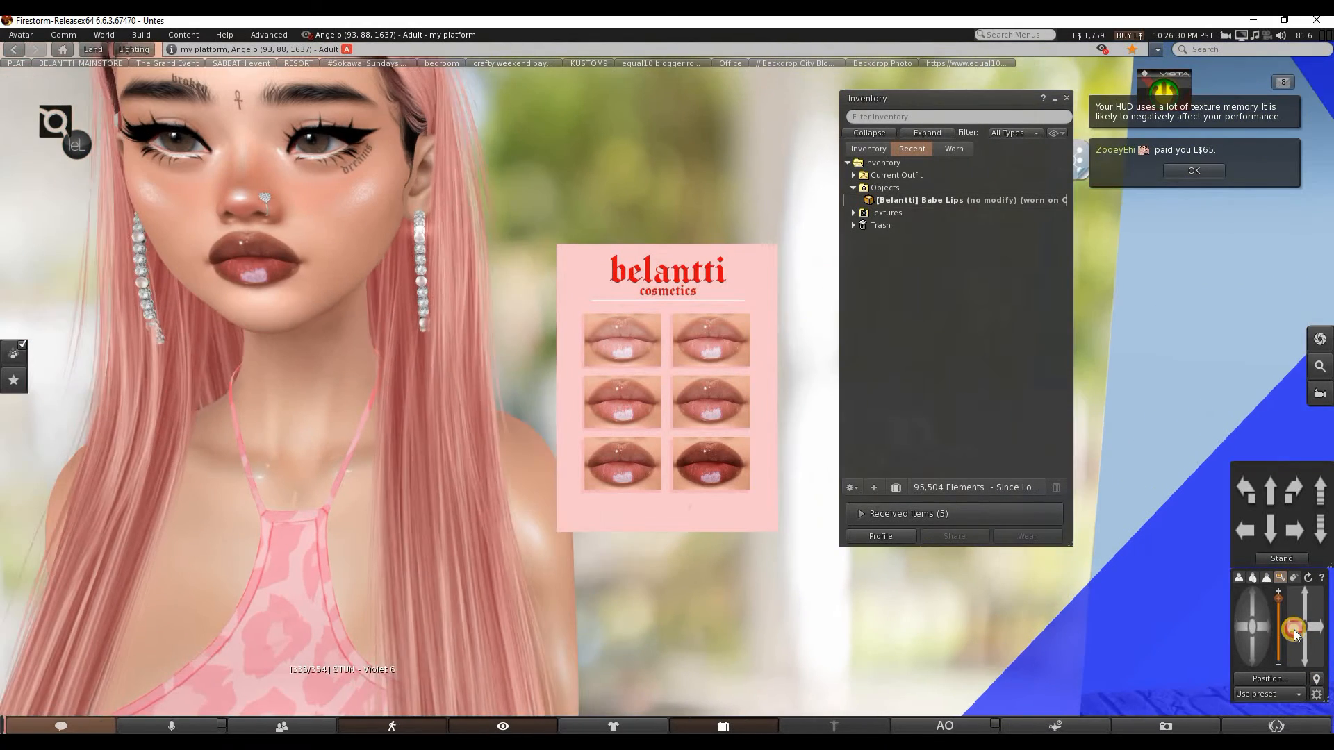
left_click(1294, 629)
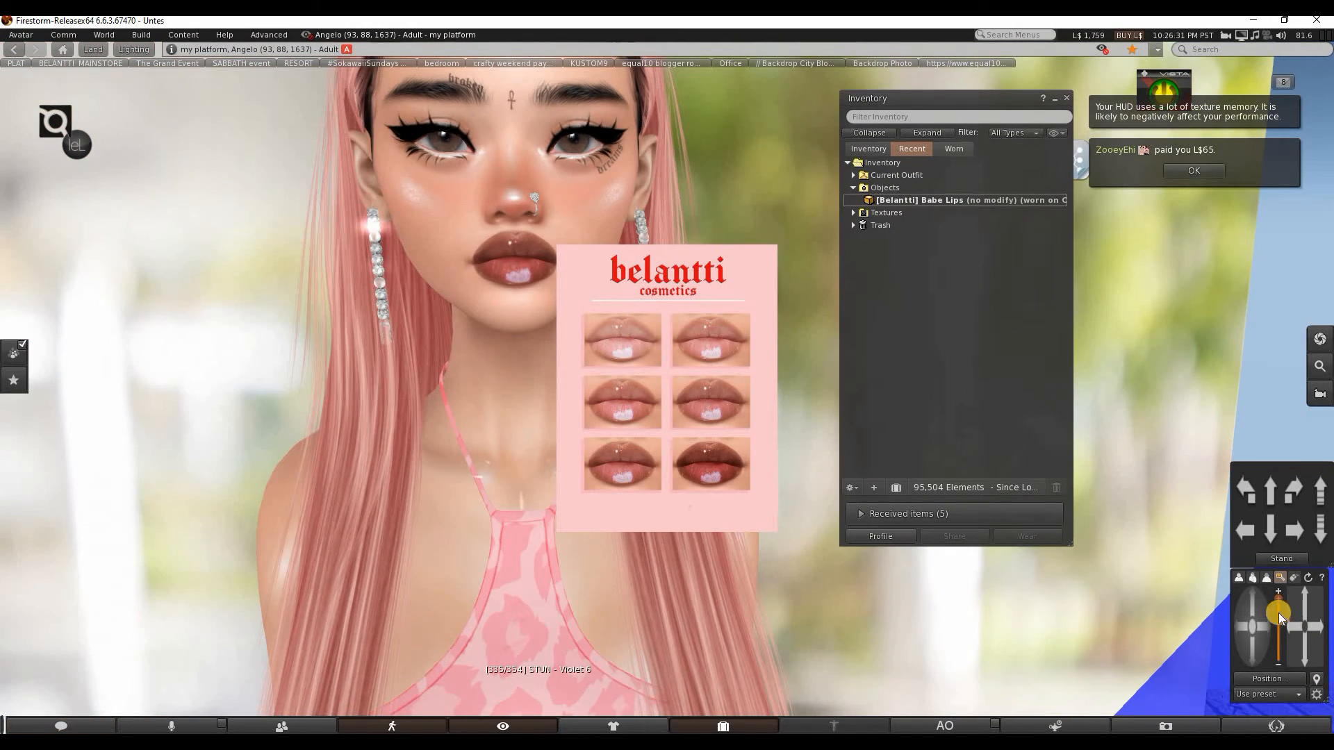
left_click(1305, 594)
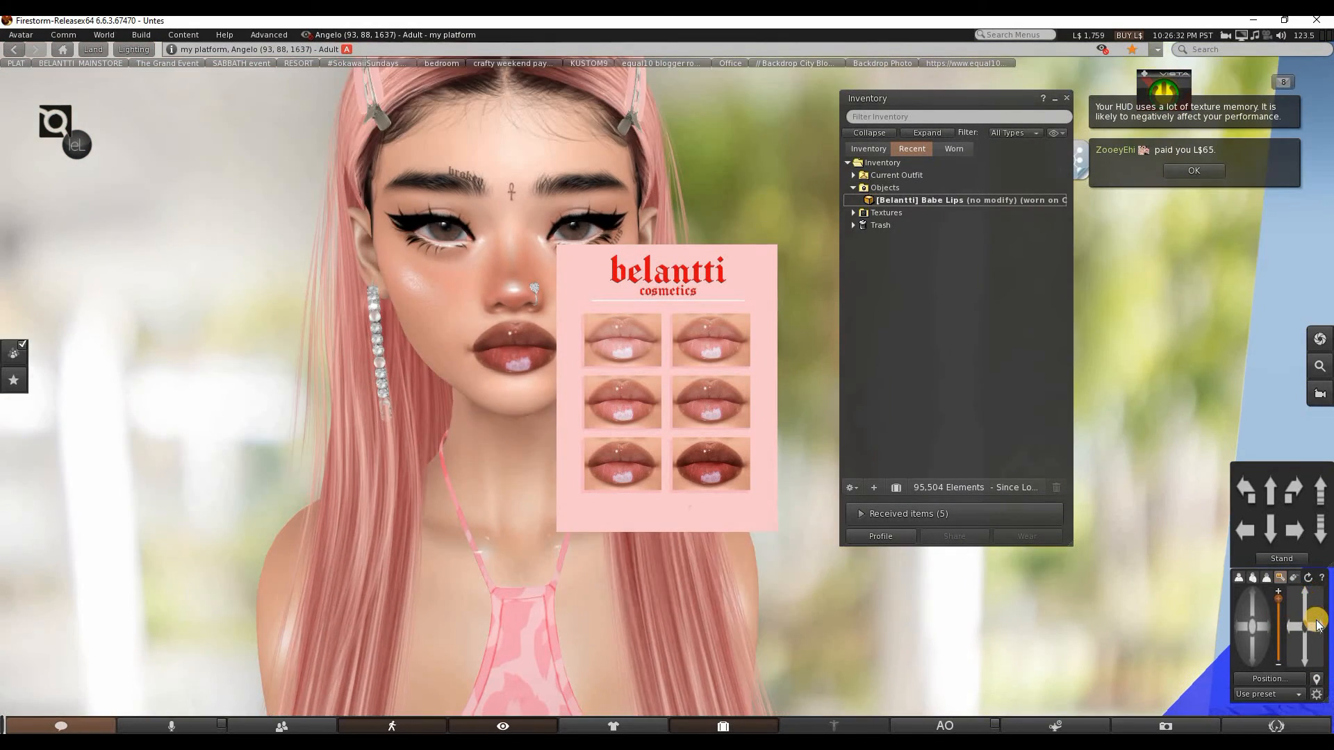
left_click(1314, 623)
left_click(646, 346)
right_click(646, 346)
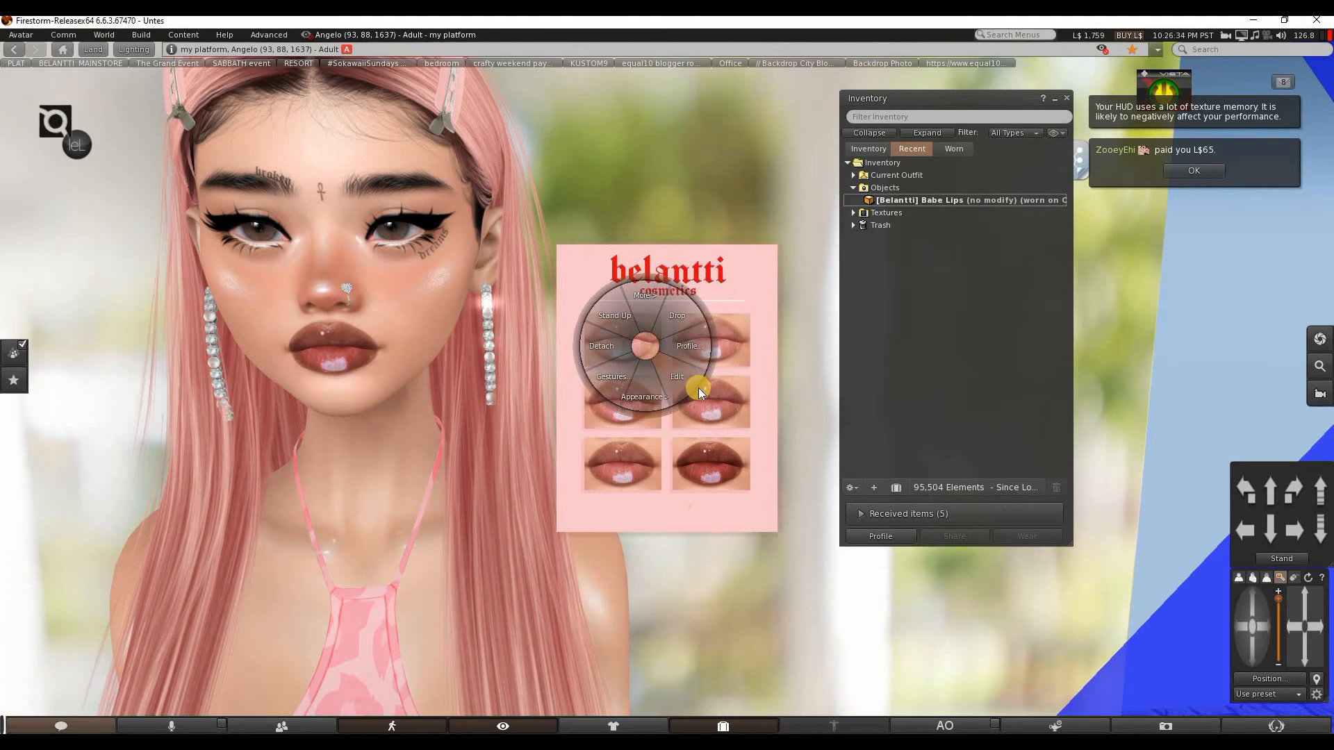
left_click(768, 327)
left_click(1057, 99)
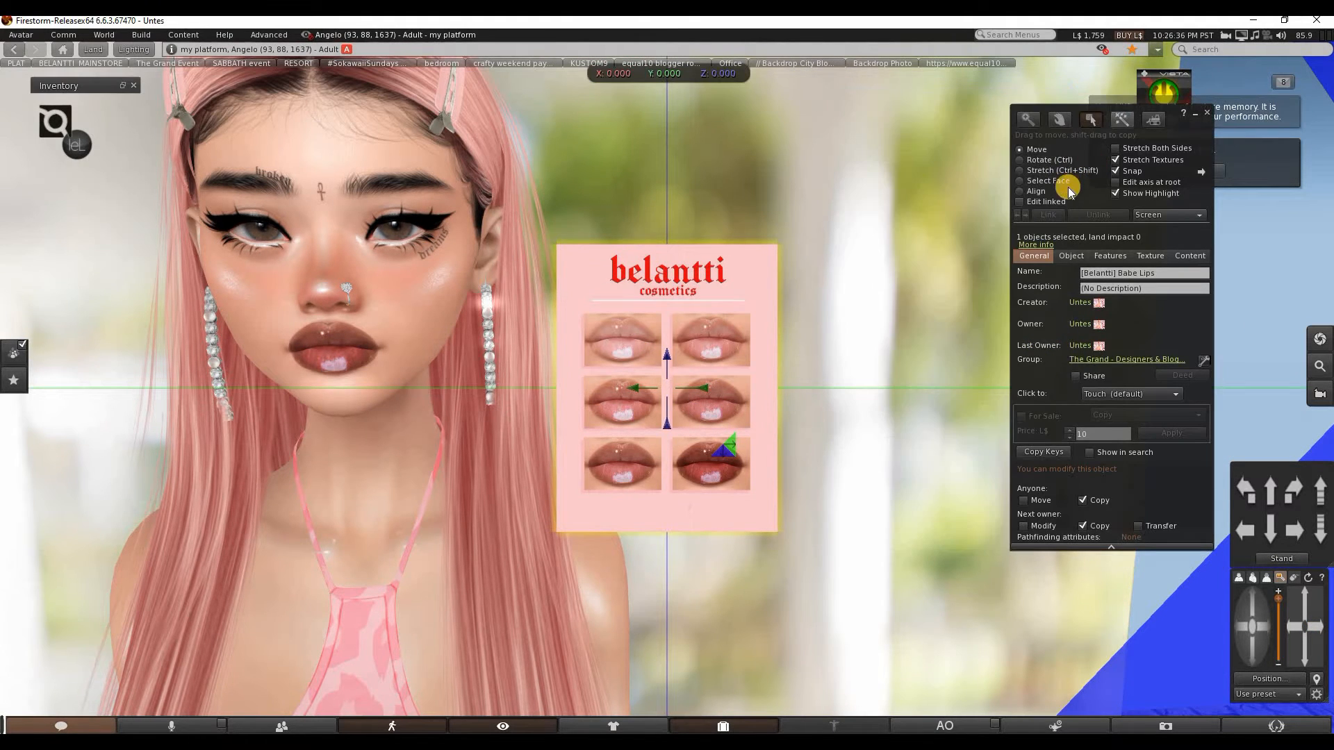
left_click_drag(700, 387, 777, 384)
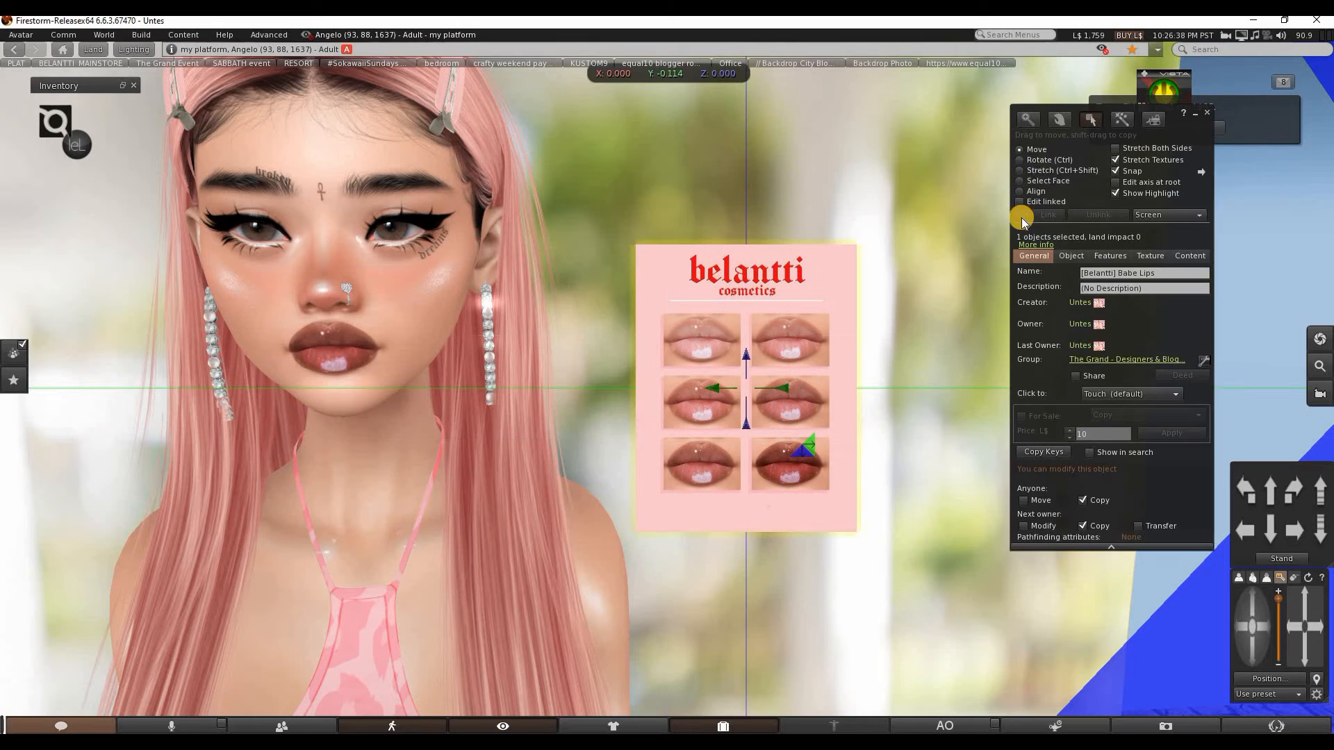
Stretch the lips HUD proportionally to a larger size from its upper corner and finish editing it.
key("ctrl+shift")
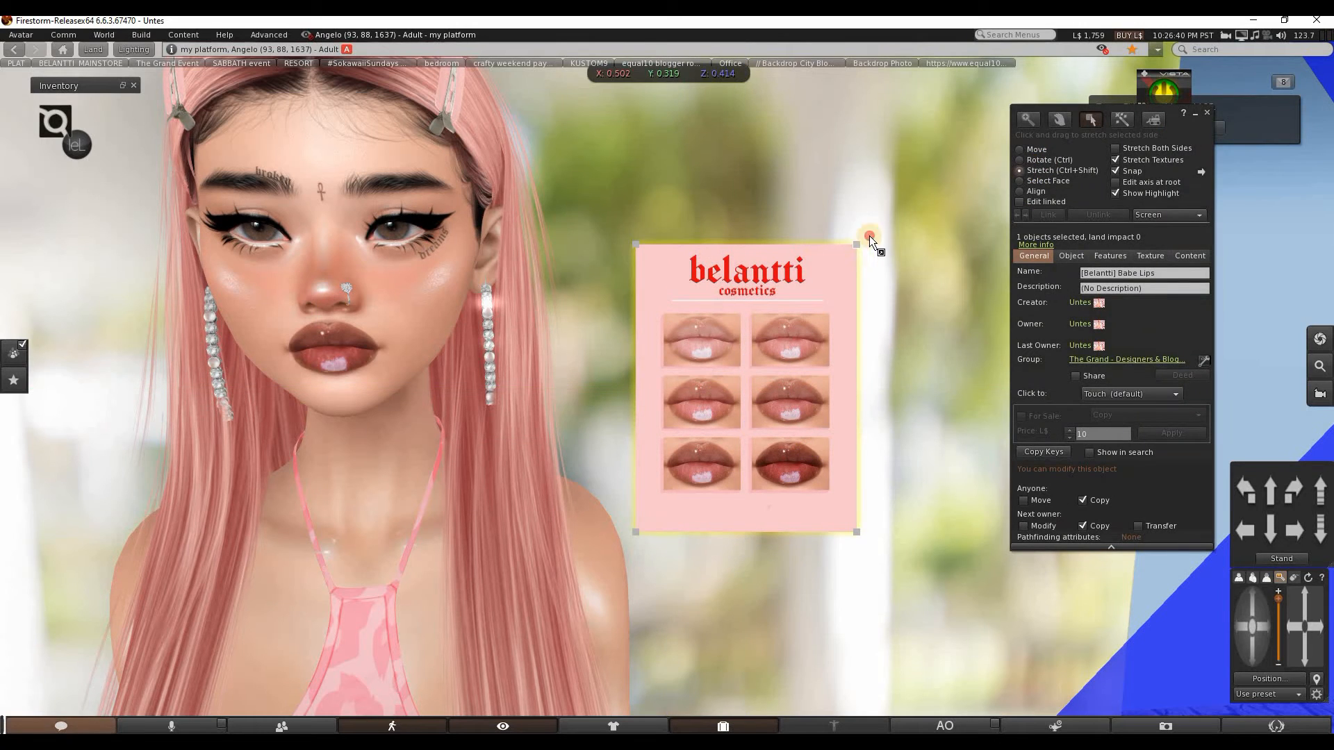
left_click_drag(907, 207, 903, 175)
left_click(1019, 150)
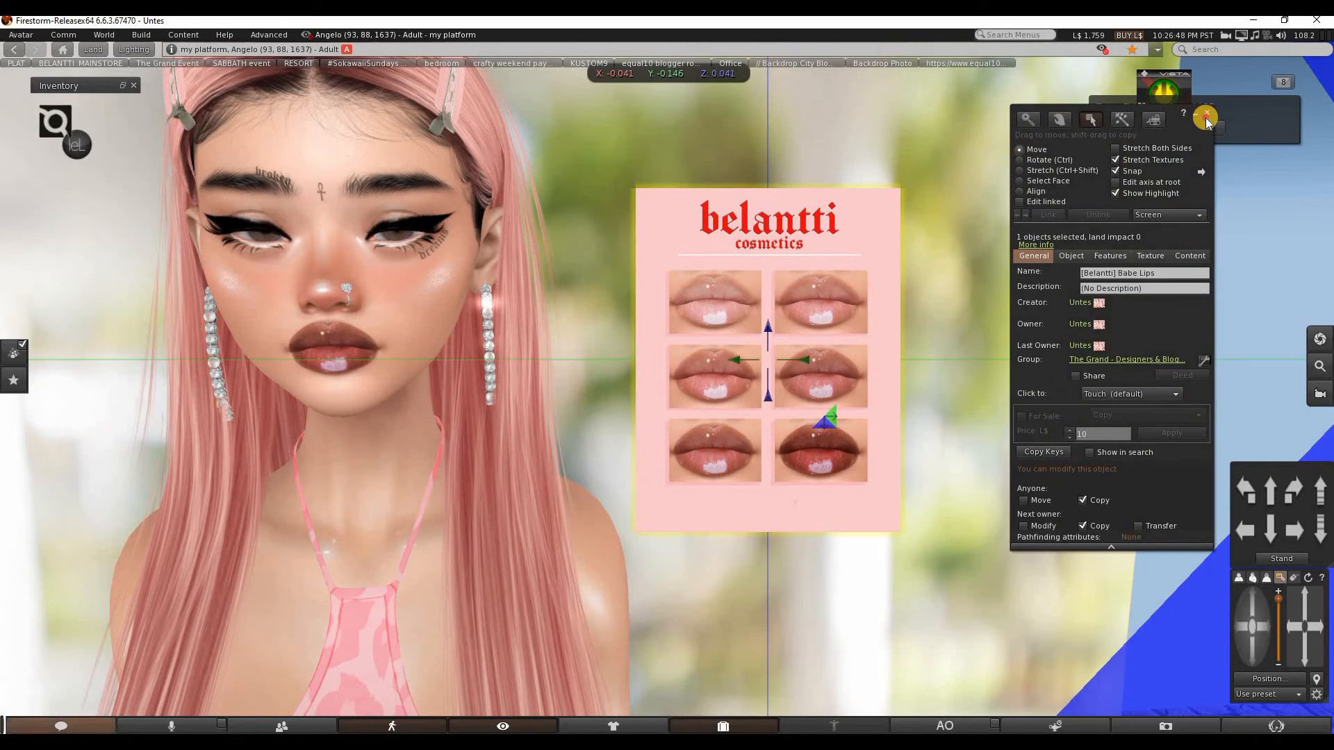
left_click(1206, 113)
Test the HUD's lip shades one after another on the avatar, ending with the darkest shade.
left_click(707, 319)
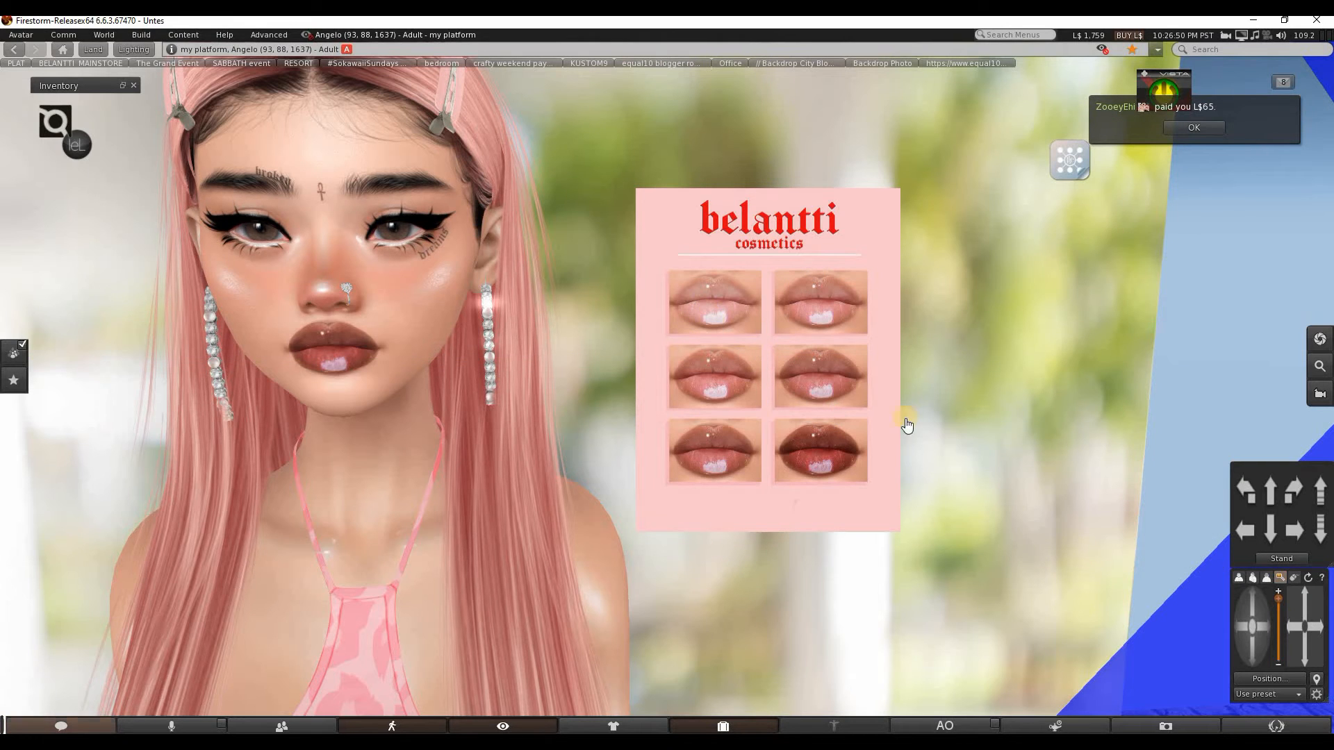
left_click_drag(1256, 644, 1259, 648)
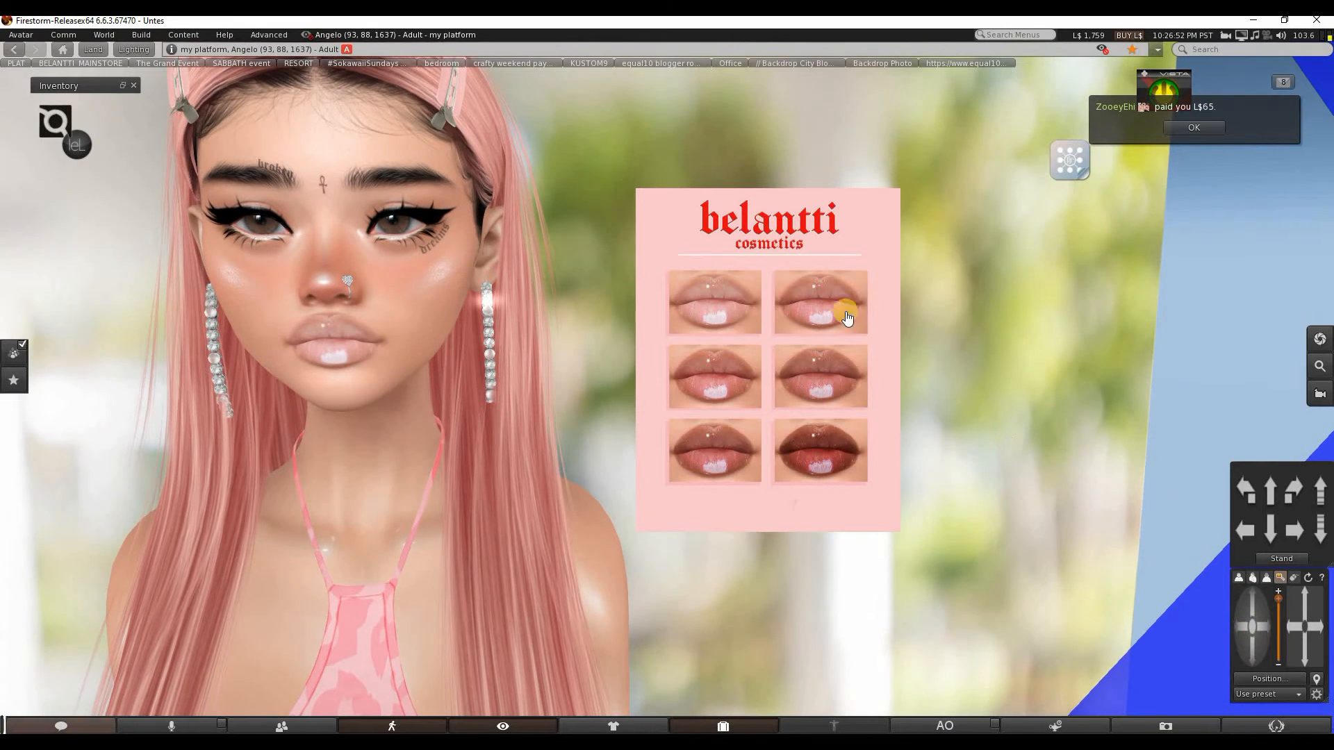
left_click(702, 393)
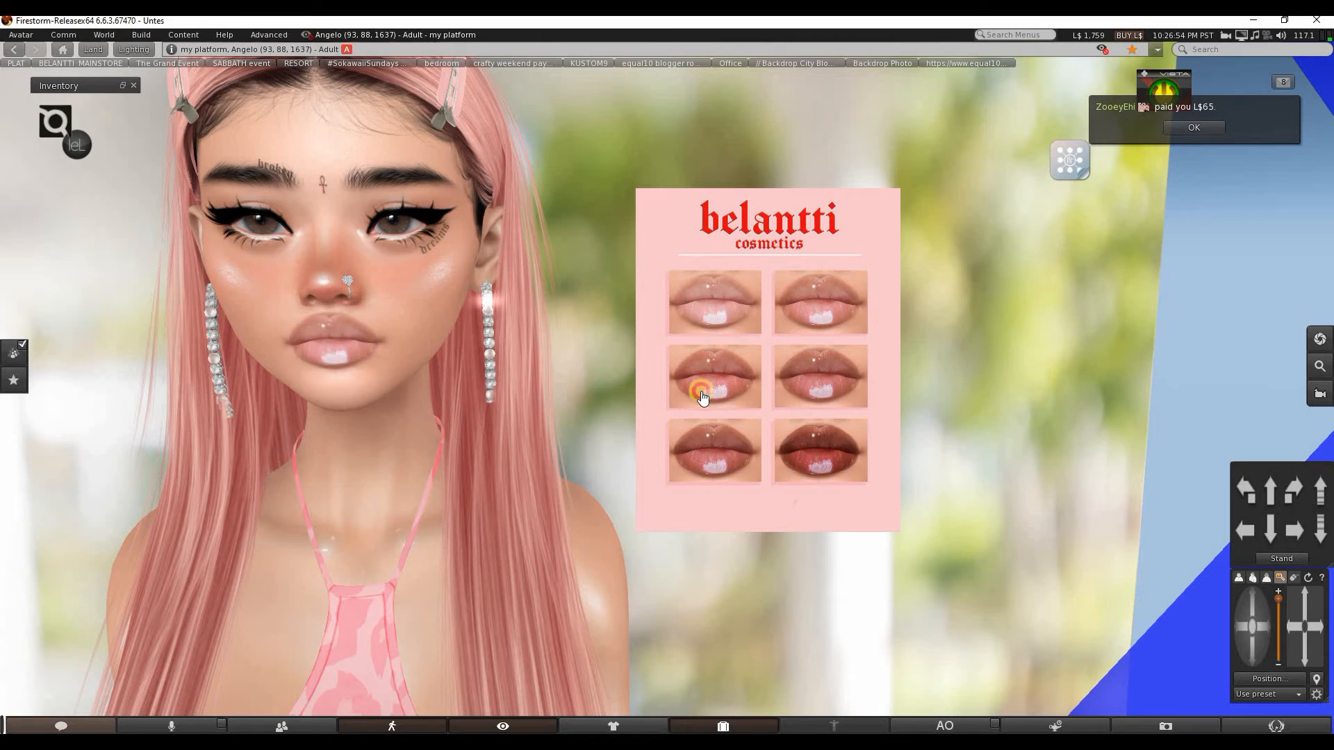
left_click(848, 393)
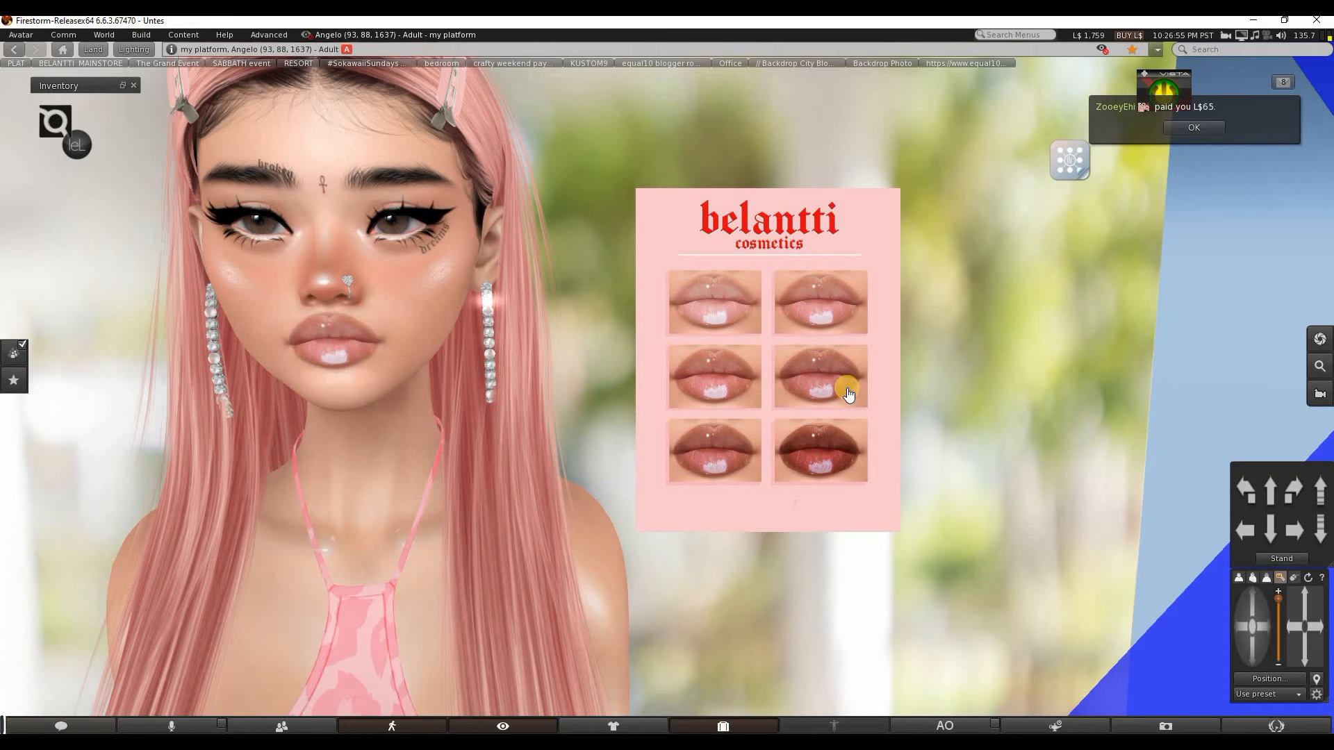
left_click(746, 446)
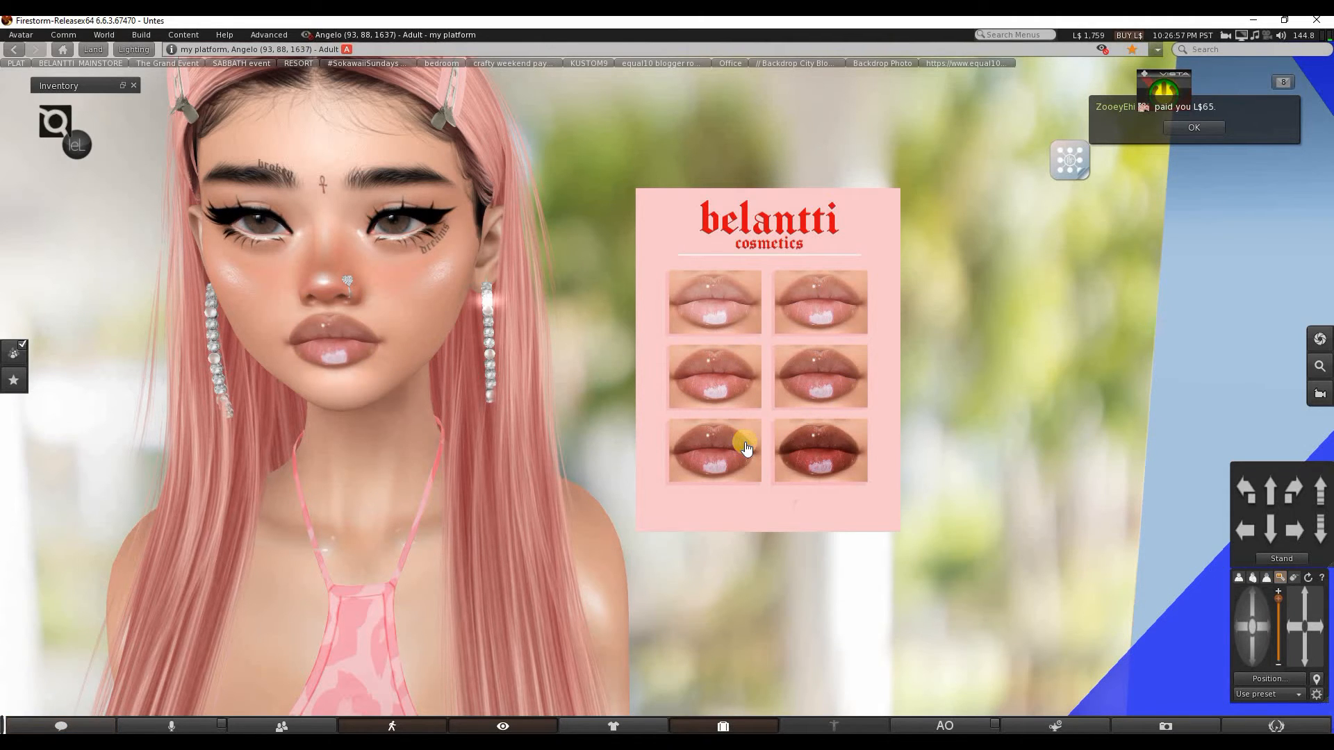
left_click(829, 451)
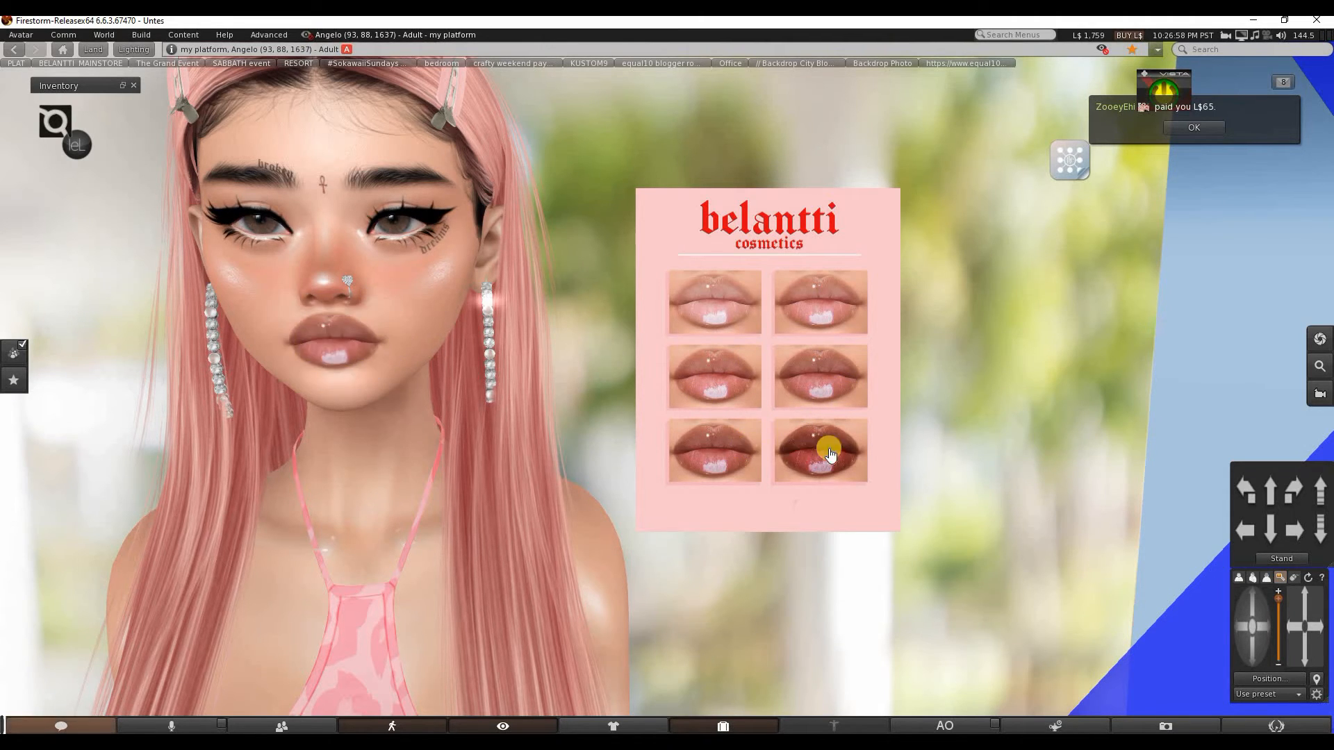
Check the worn HUD's general properties and next-owner permissions.
right_click(834, 398)
left_click(873, 447)
left_click(1061, 530)
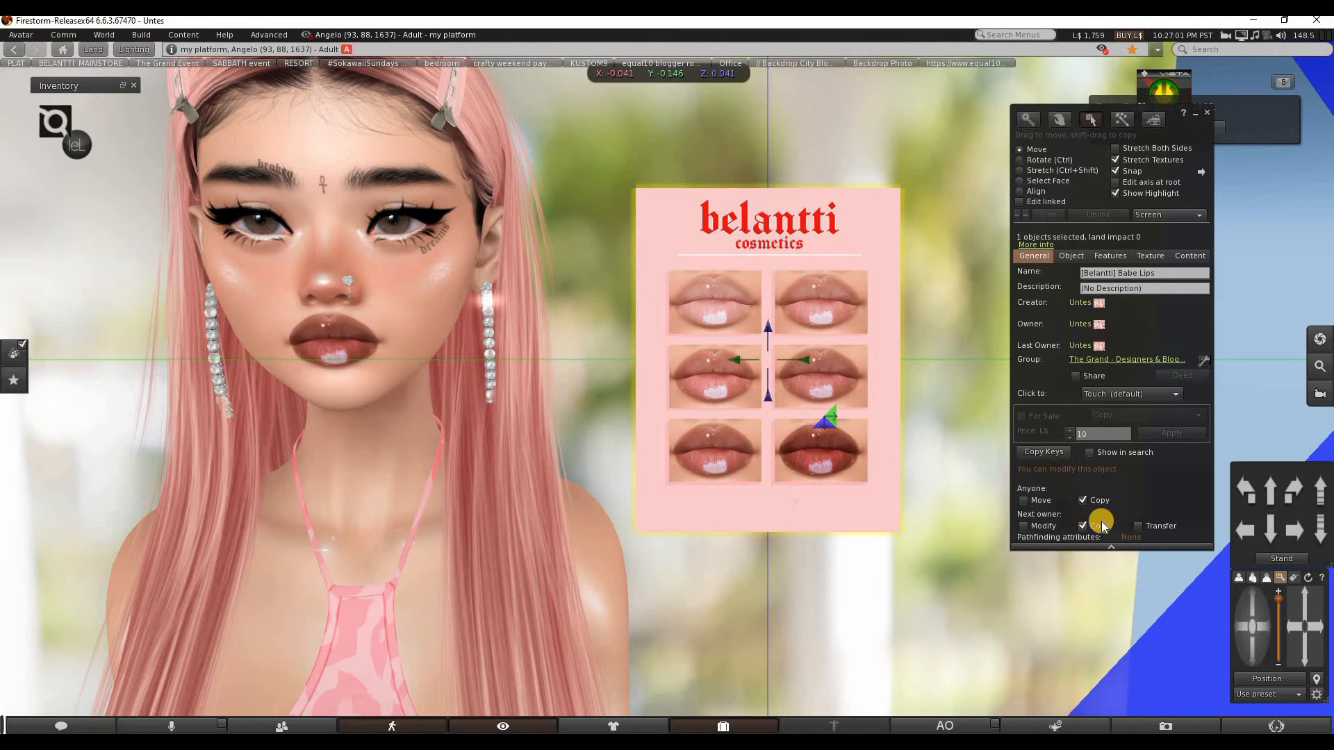
left_click(1209, 113)
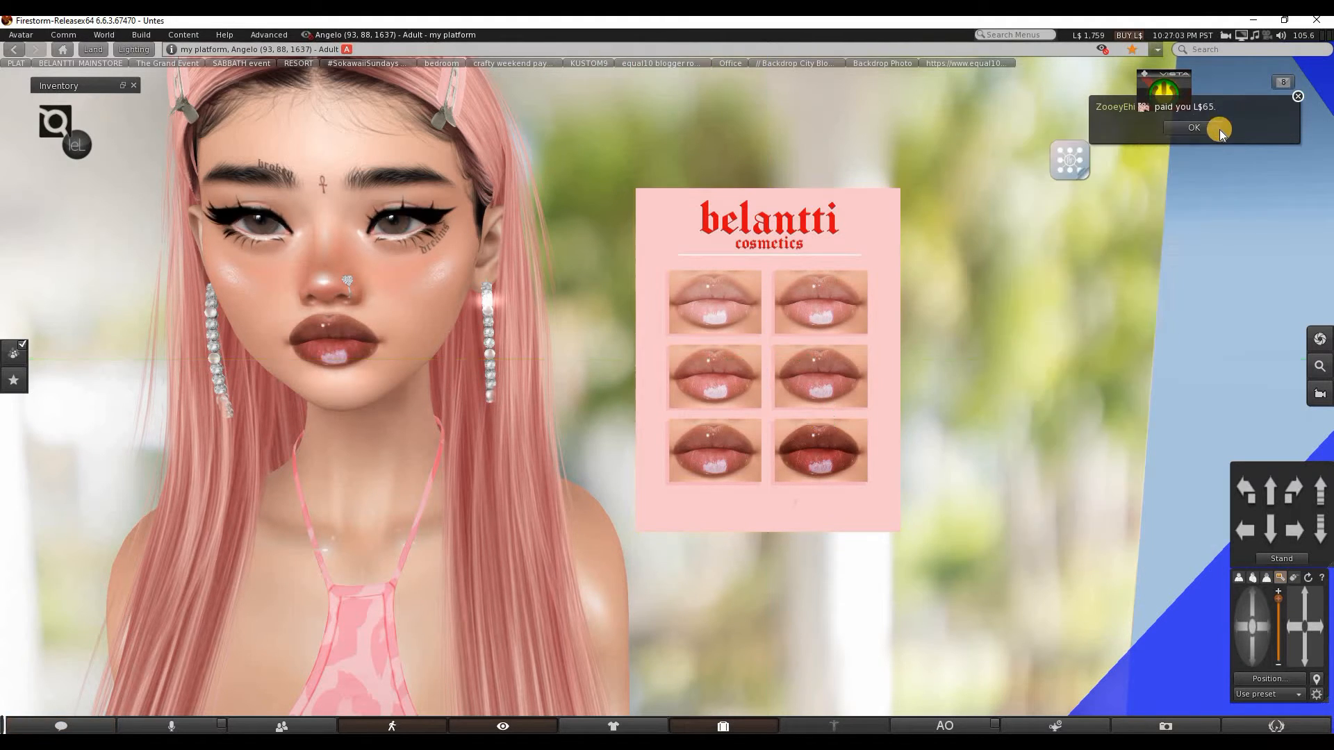
Detach the lips HUD from the avatar.
left_click(851, 253)
right_click(849, 248)
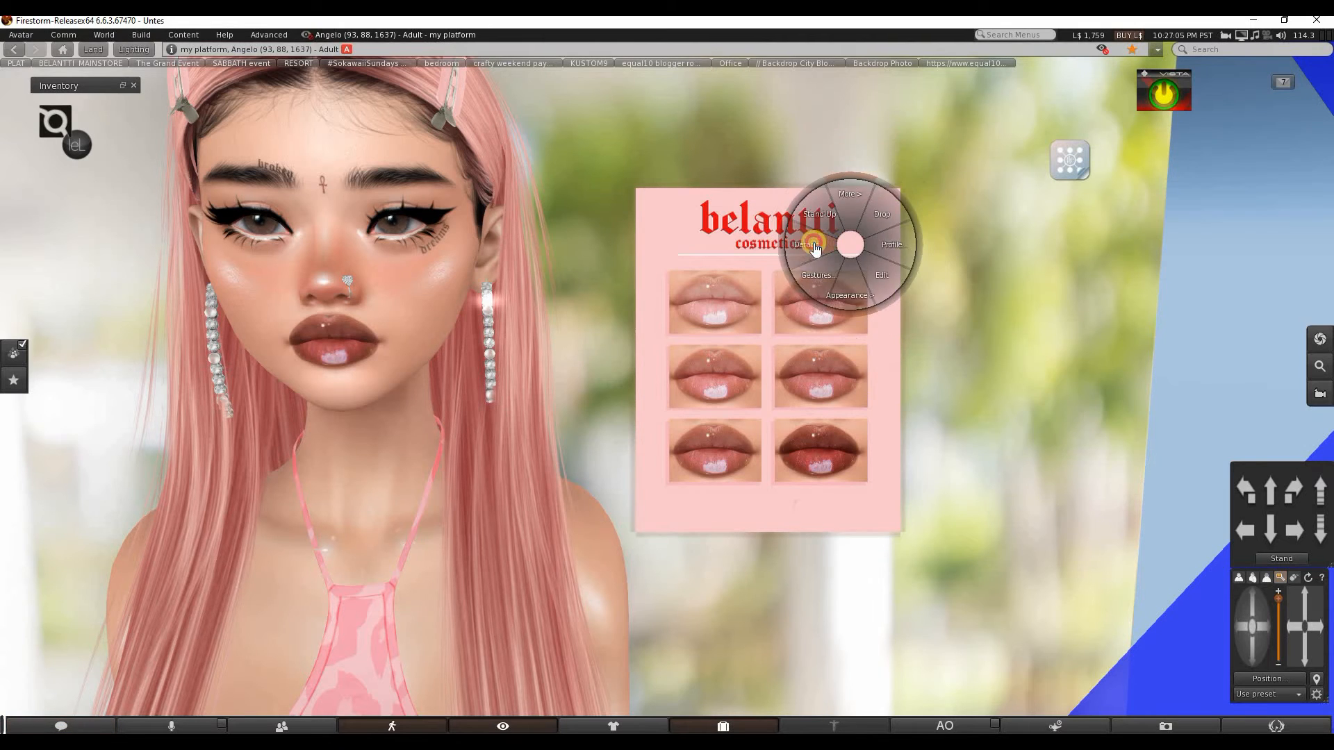
left_click(813, 248)
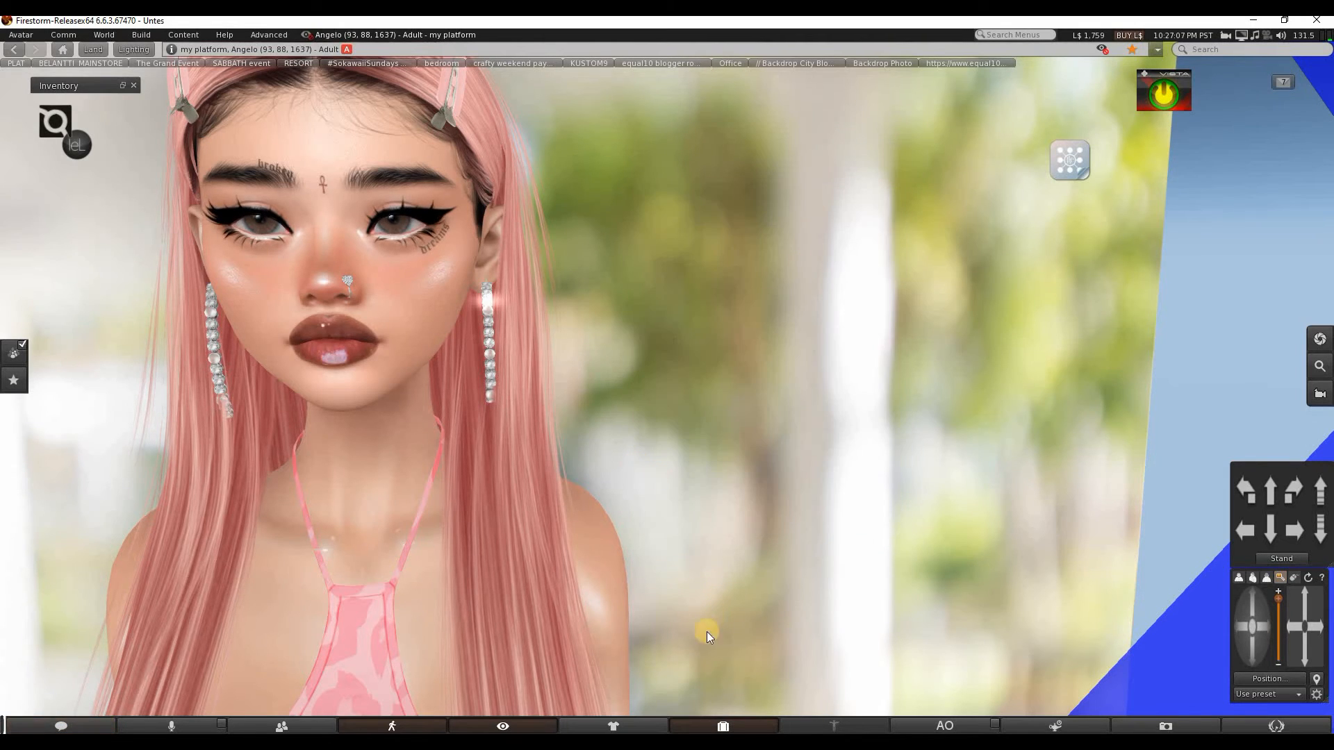
Copy the item name [Belantti] Babe Lips from the HUD's inventory item properties.
left_click(723, 726)
left_click(889, 199)
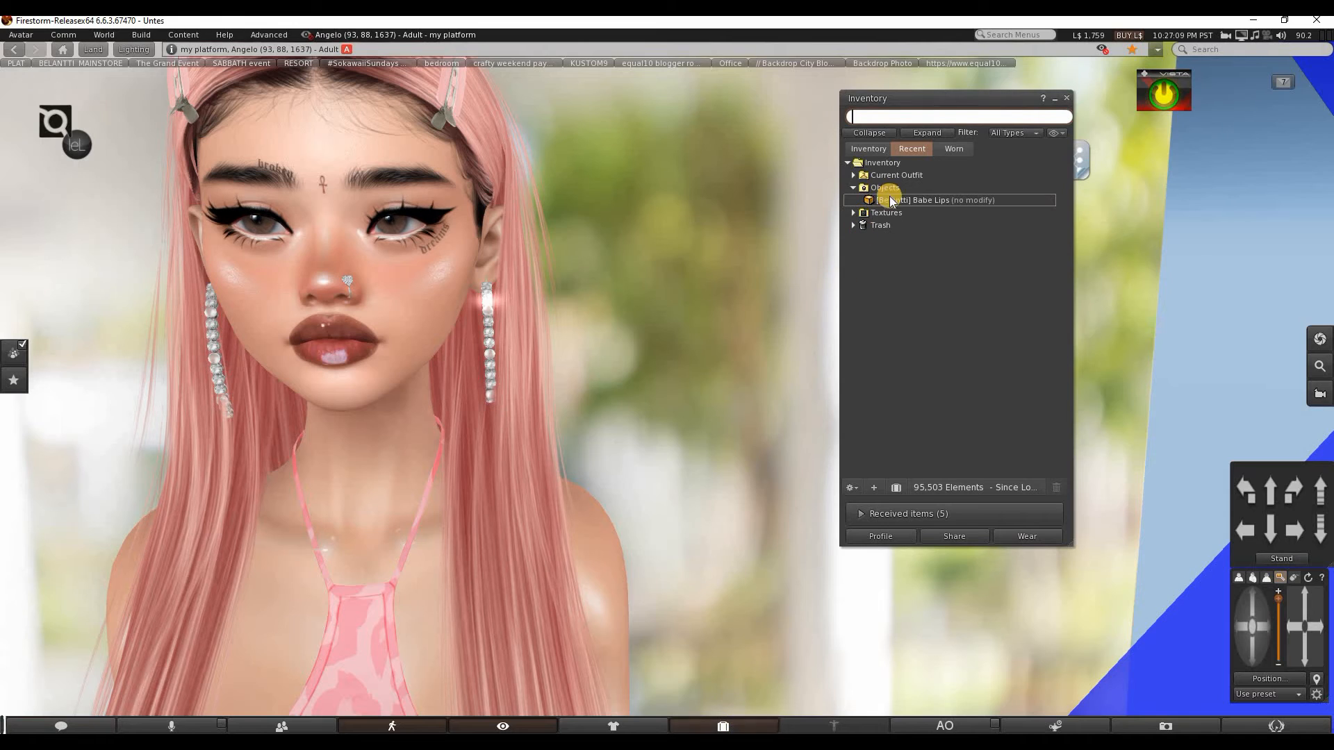
right_click(909, 200)
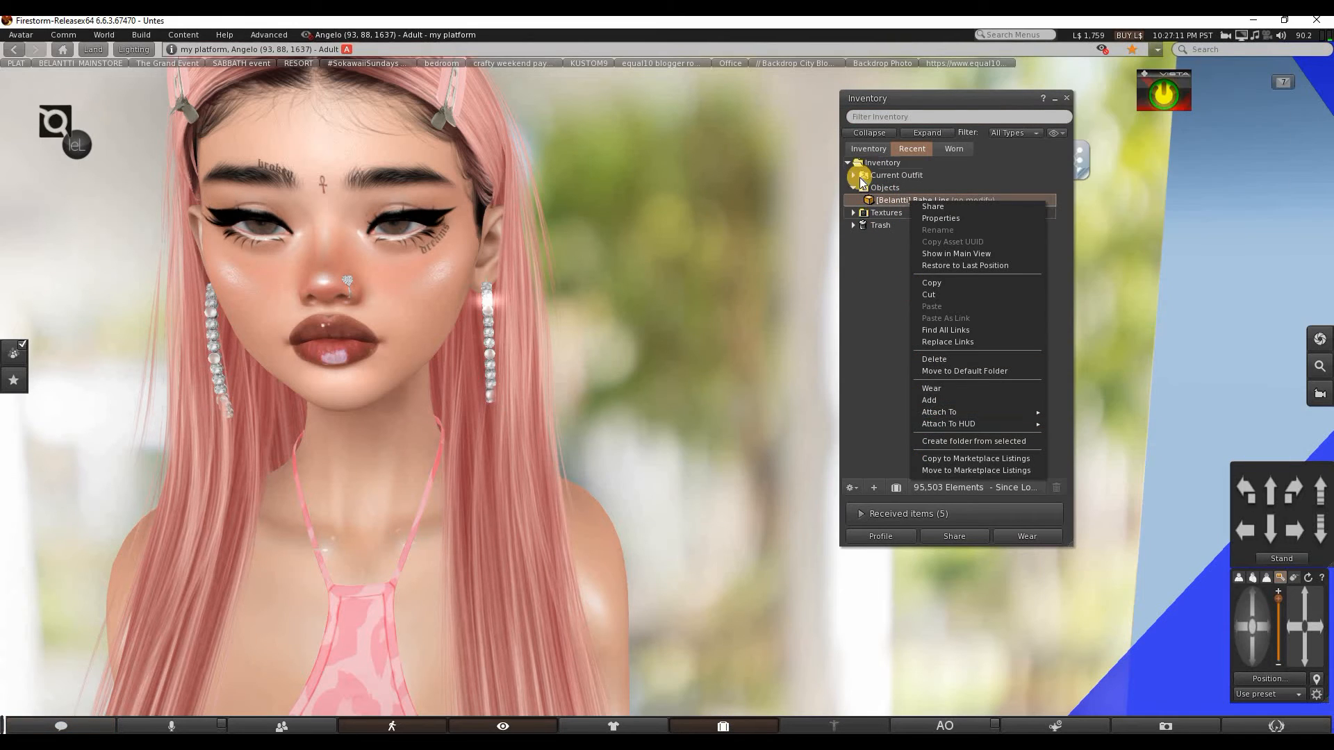
right_click(886, 201)
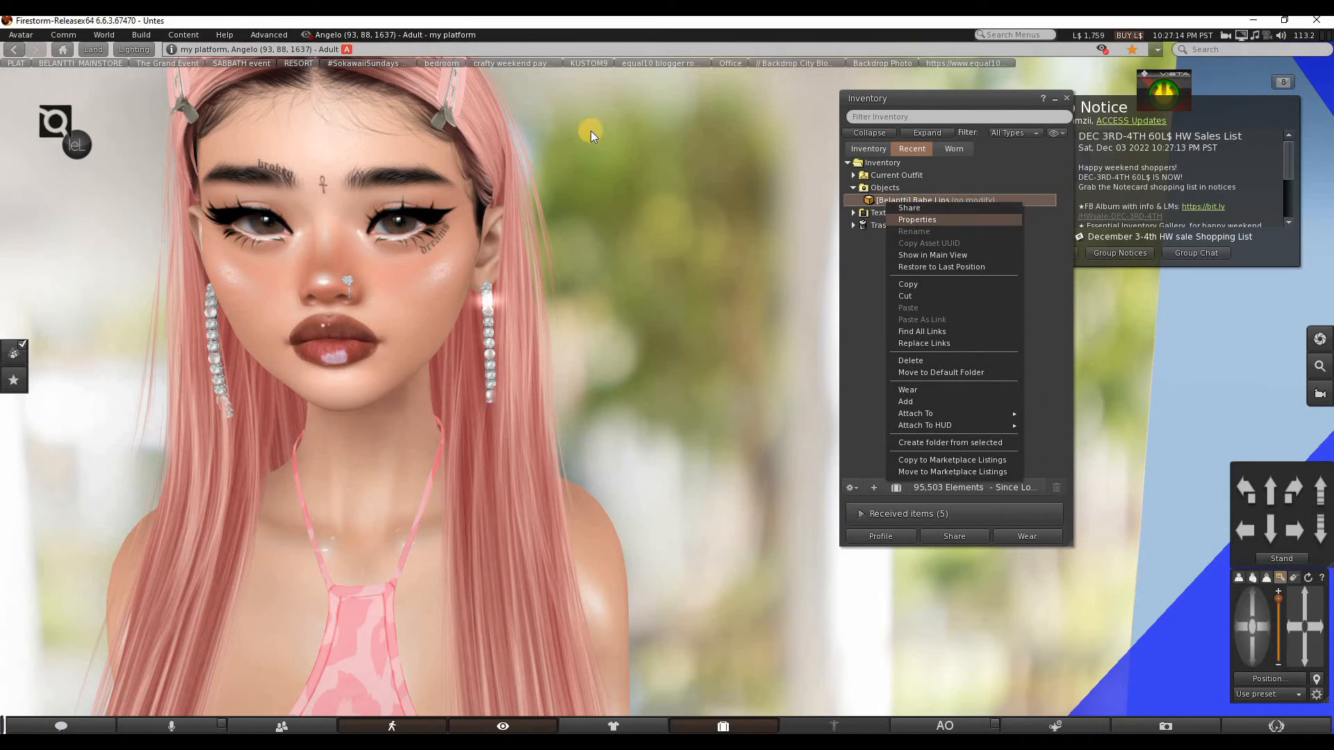
left_click(200, 209)
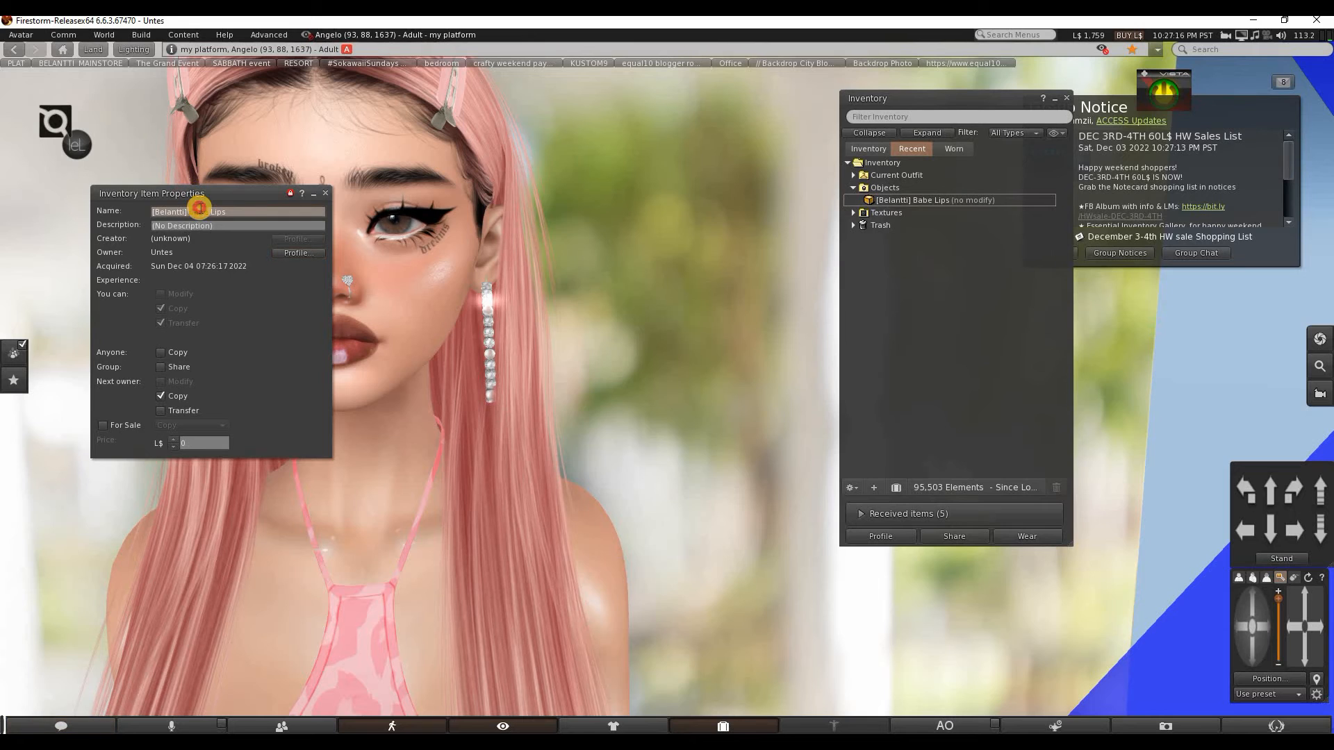
right_click(202, 210)
left_click(222, 225)
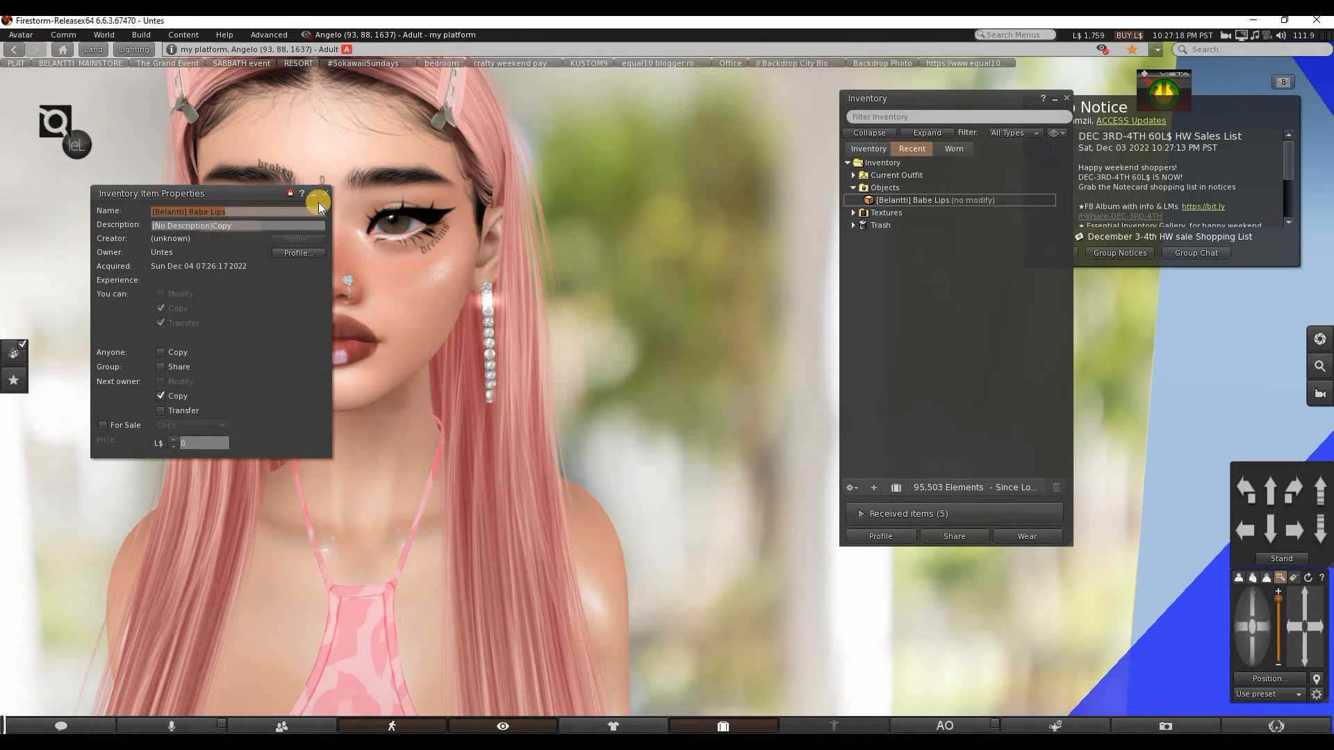
left_click(324, 194)
Create a folder from the selected HUD item and name it [Belantti] Babe Lips.
right_click(905, 200)
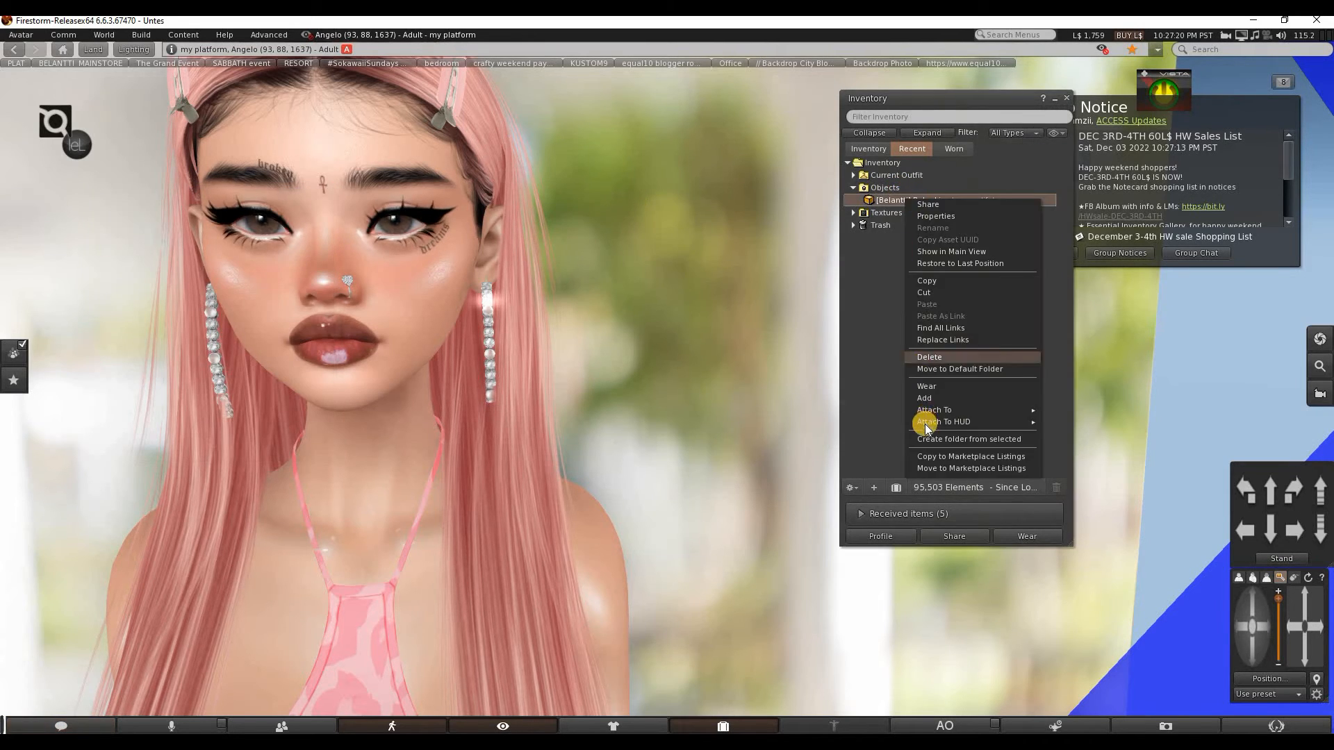
left_click(950, 439)
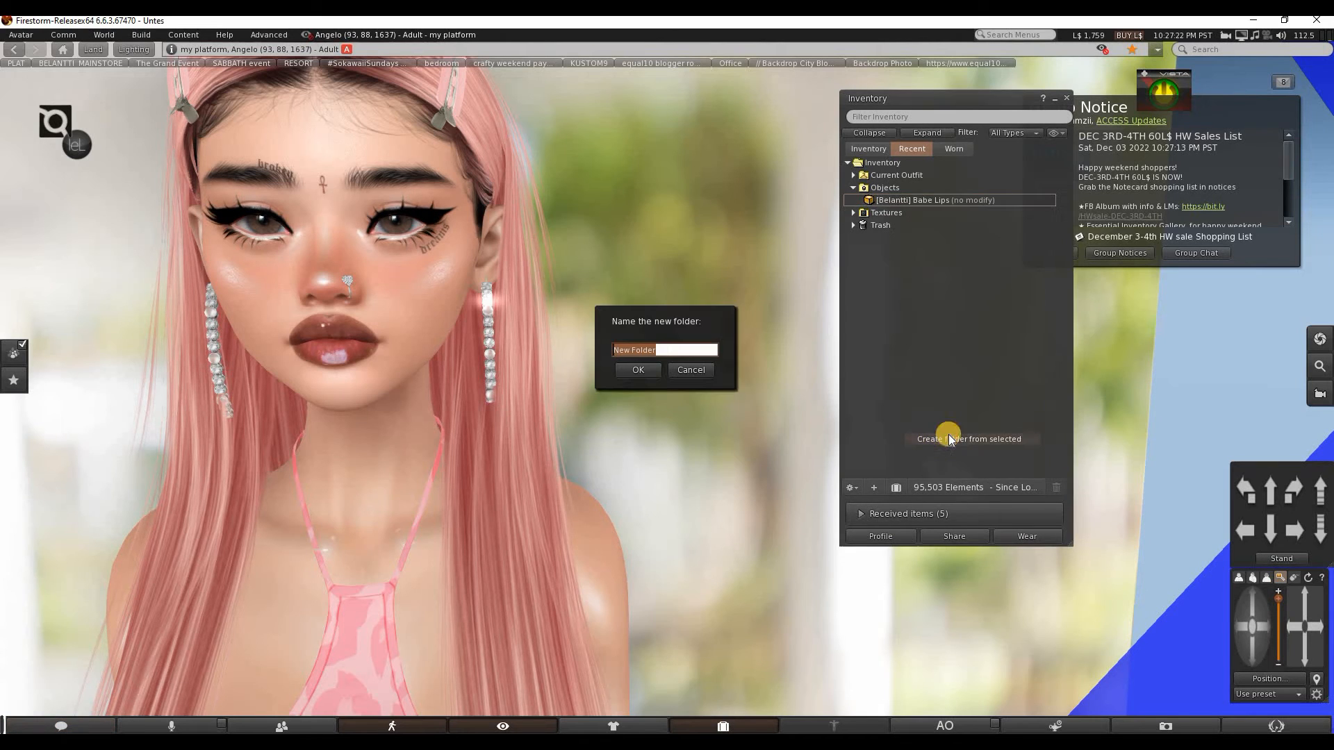
key("ctrl+v")
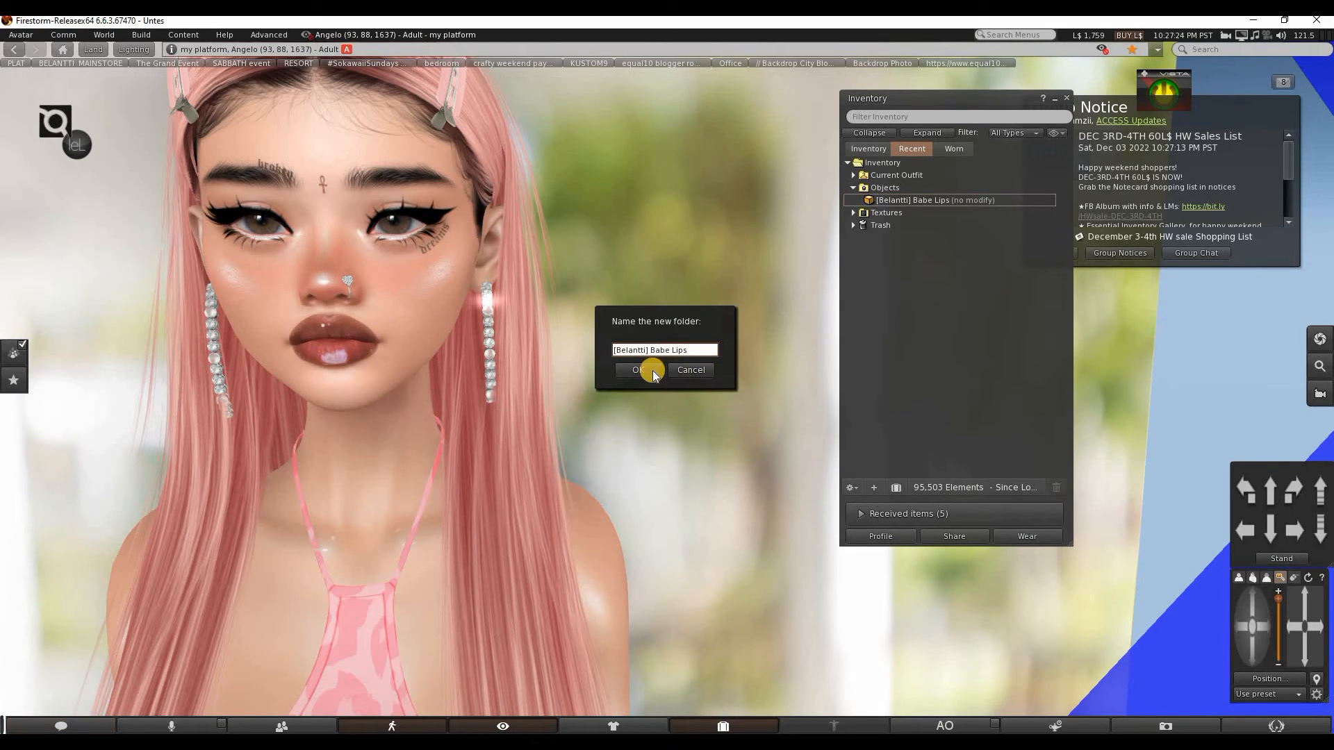
left_click(651, 370)
Move the [Belantti] Babe Lips folder out of Objects to the inventory's root and review its contents.
left_click(856, 201)
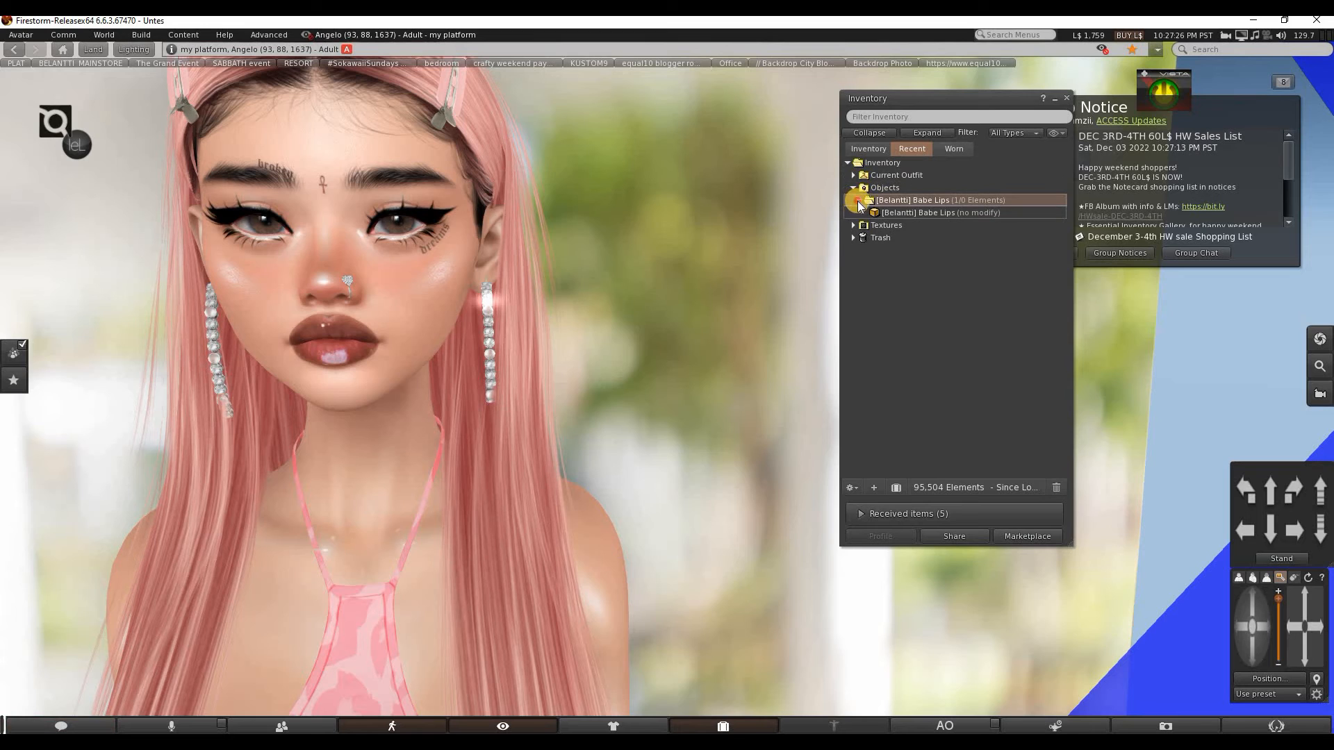
left_click(857, 201)
left_click_drag(904, 200, 894, 162)
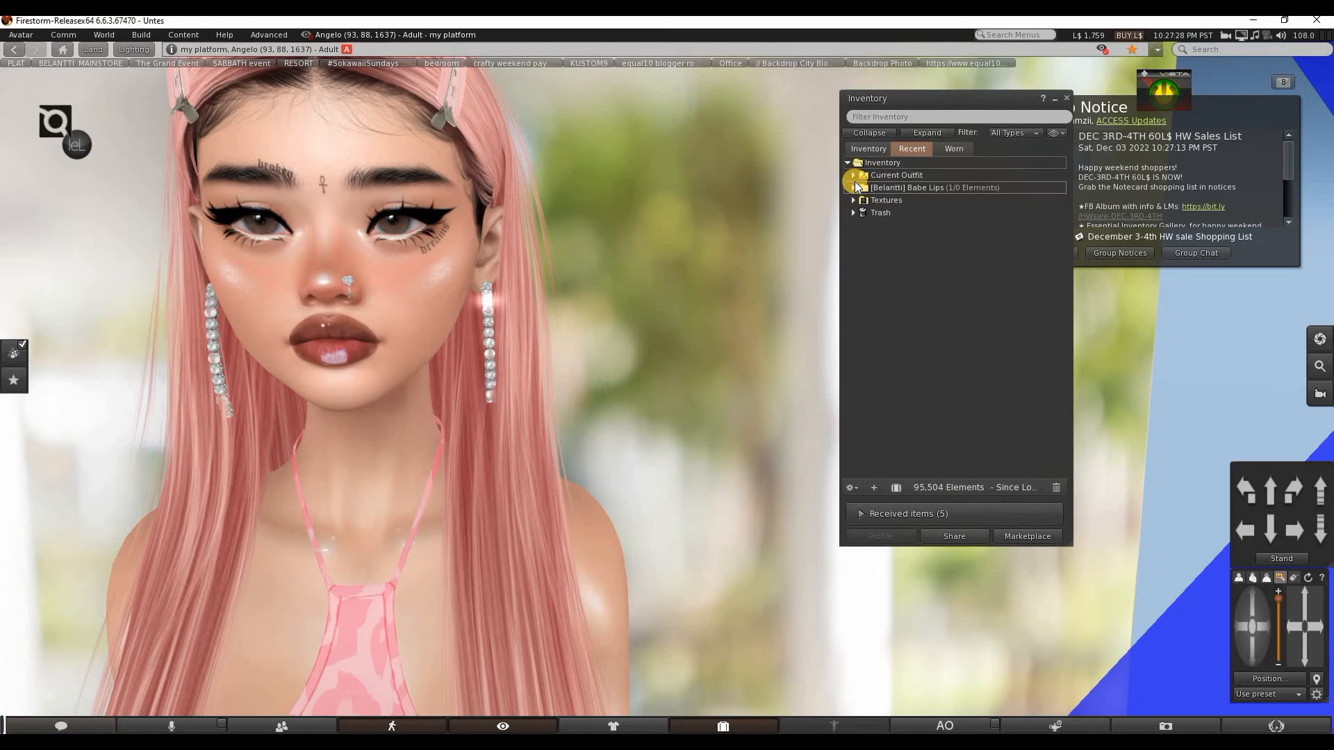
left_click(855, 188)
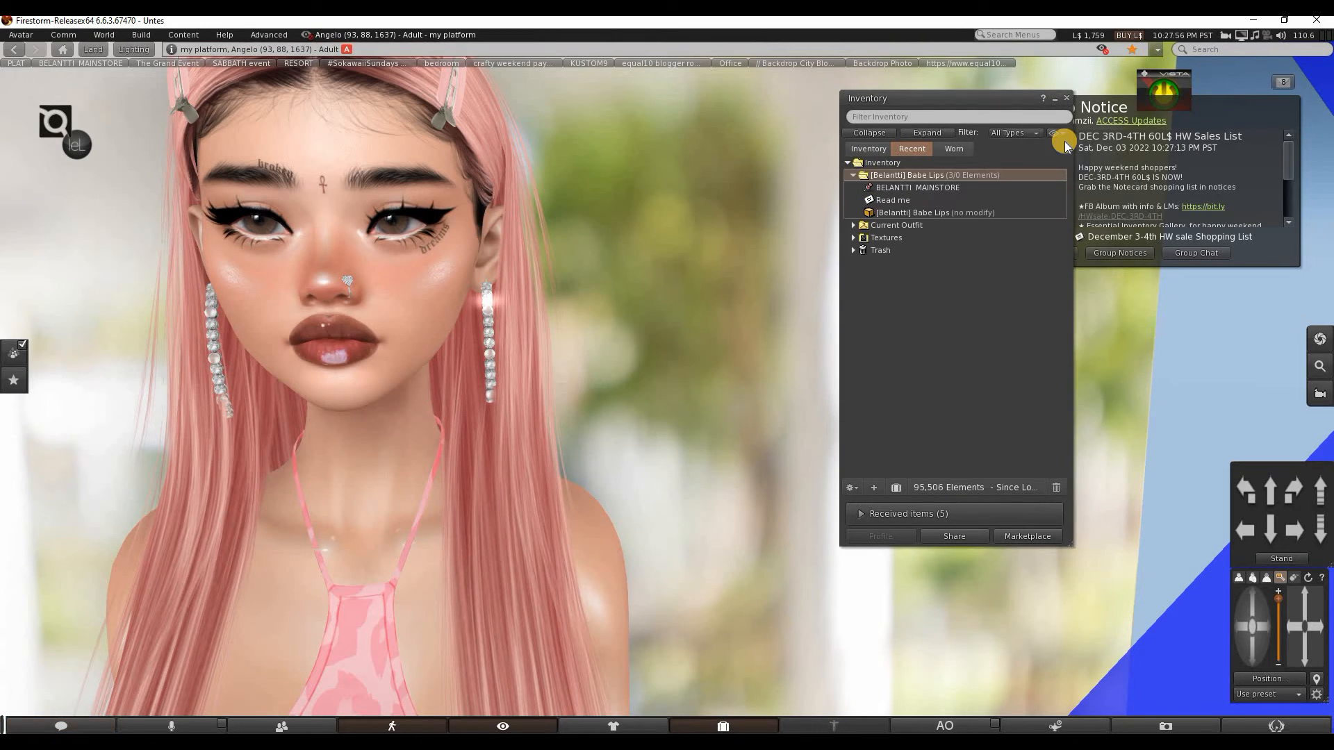
left_click(855, 175)
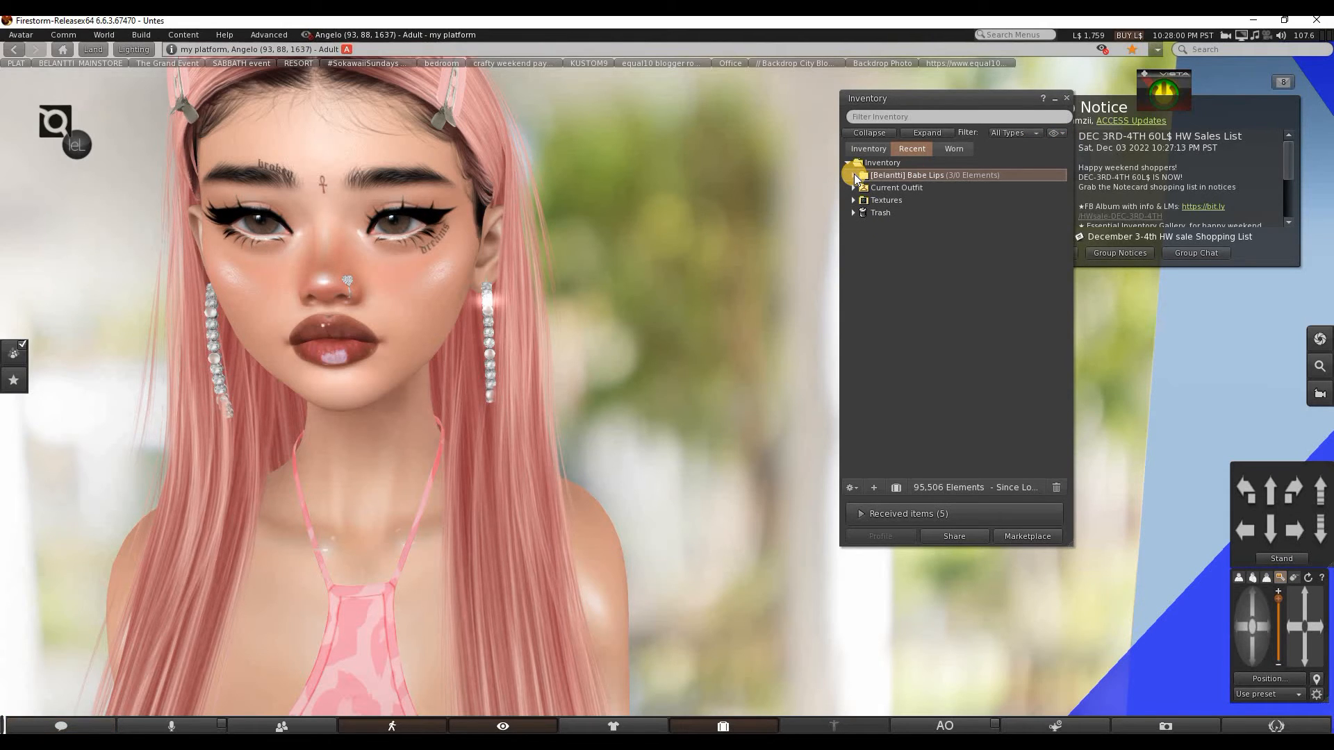
Open the LeLUTKA Evo X HUD to view its HD Lips options.
left_click(74, 149)
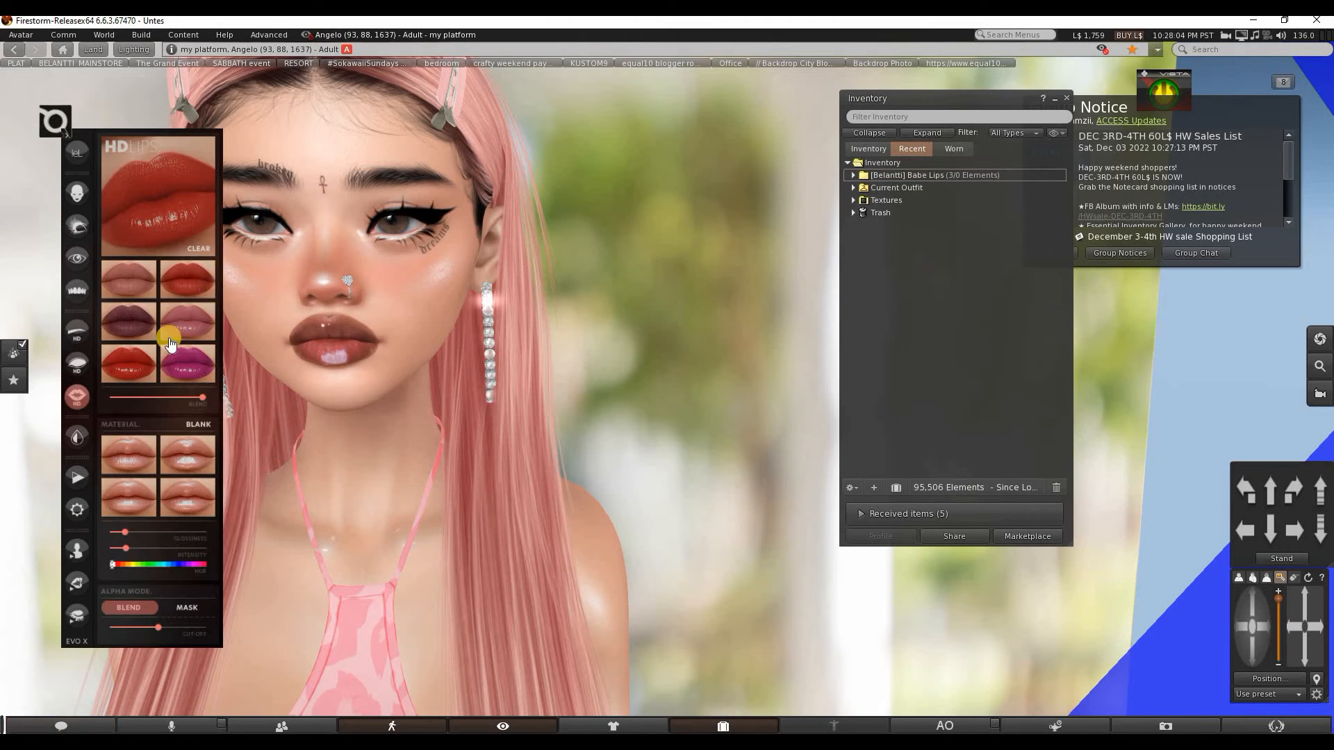
Clear the applied lip shade in the HD Lips options and minimize the LeLUTKA Evo X HUD.
left_click(200, 249)
left_click(74, 148)
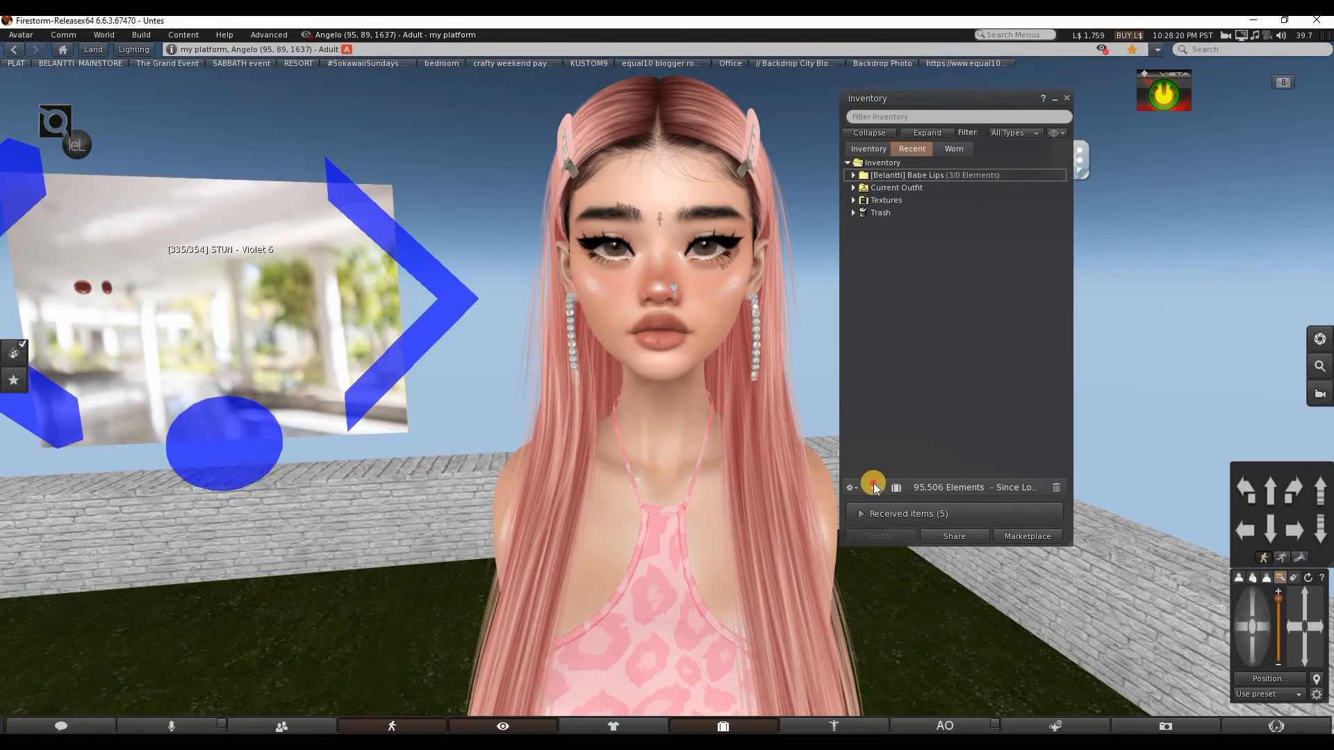
Create a new Universal clothing item in the inventory.
left_click(873, 487)
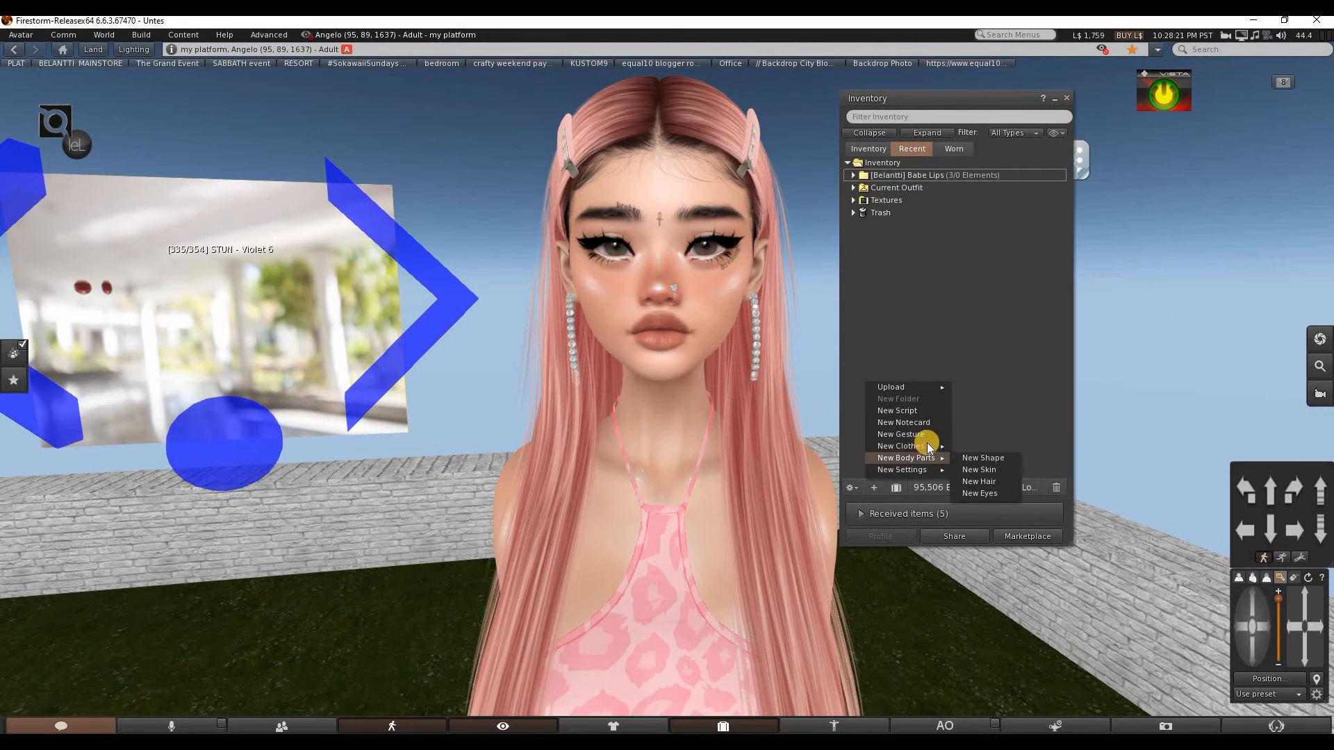
mouse_move(929, 446)
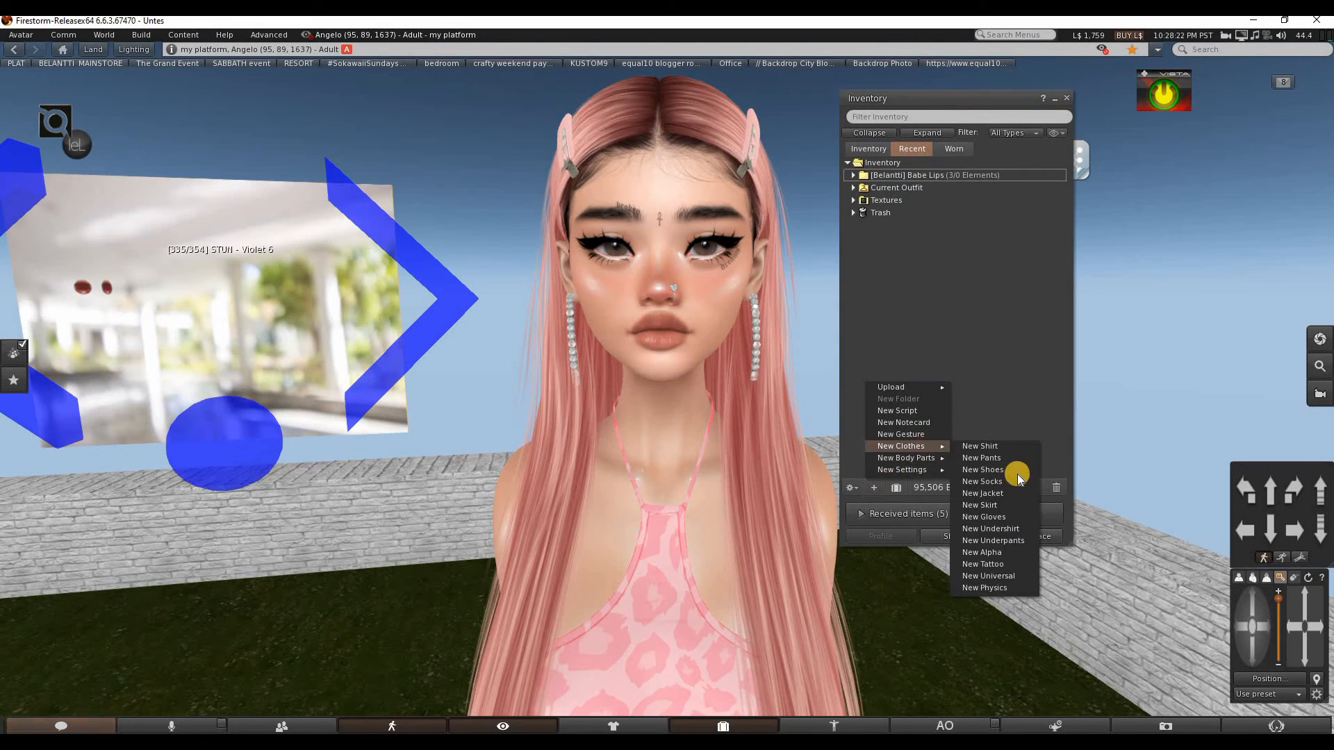
left_click(1001, 577)
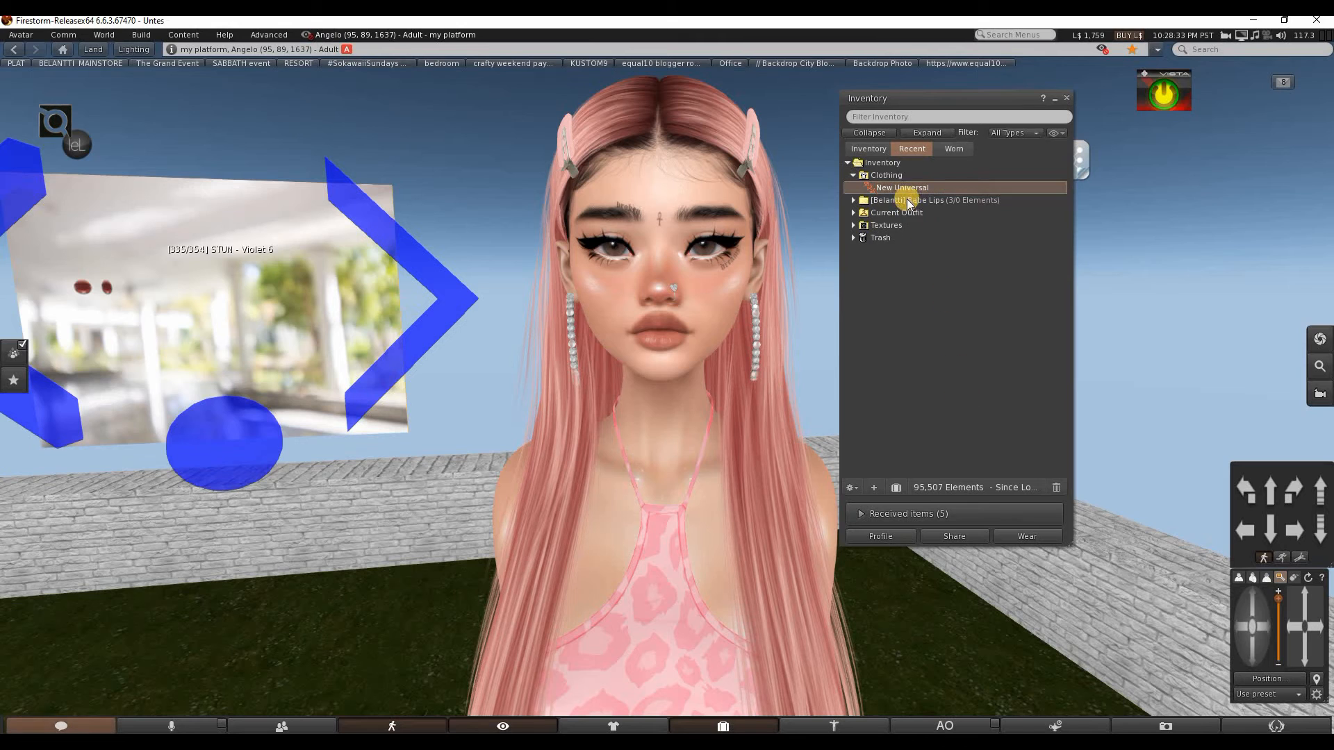
Add the New Universal item to the avatar and open it for editing, with the avatar's face framed.
right_click(909, 190)
left_click(925, 375)
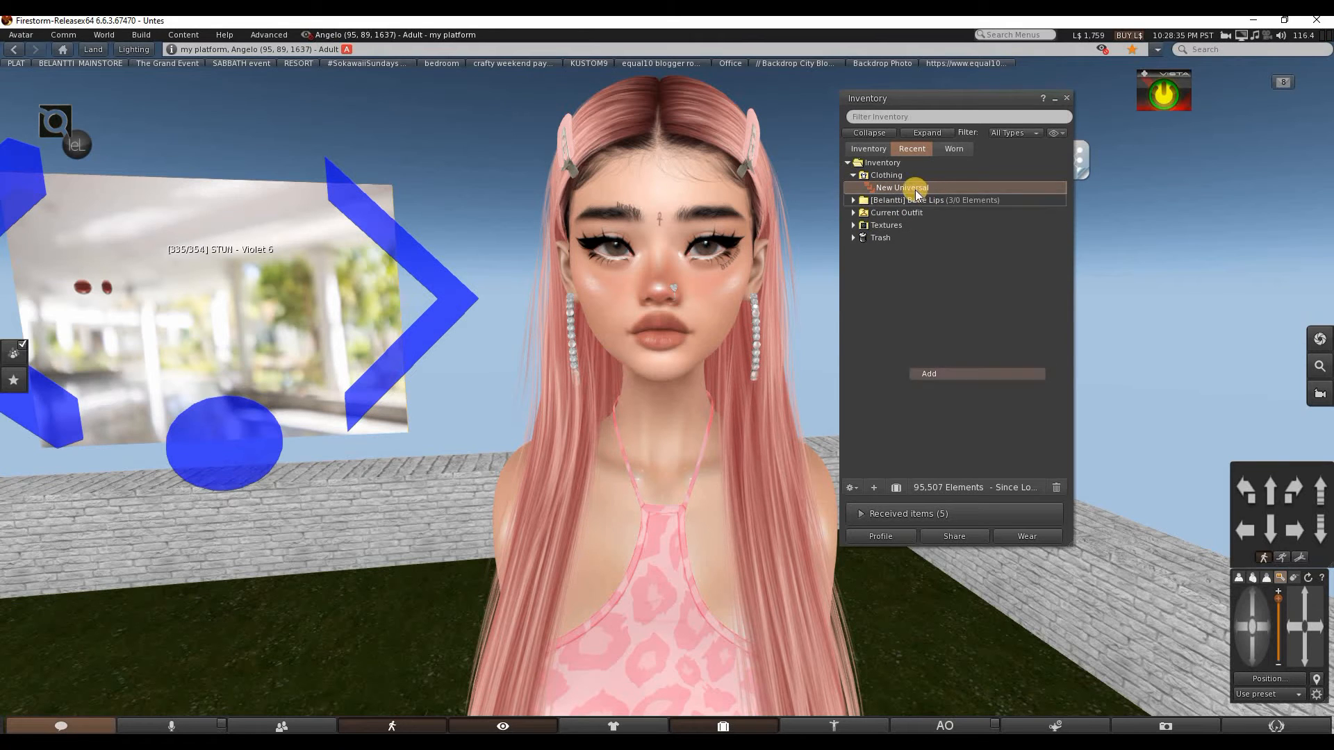
right_click(894, 201)
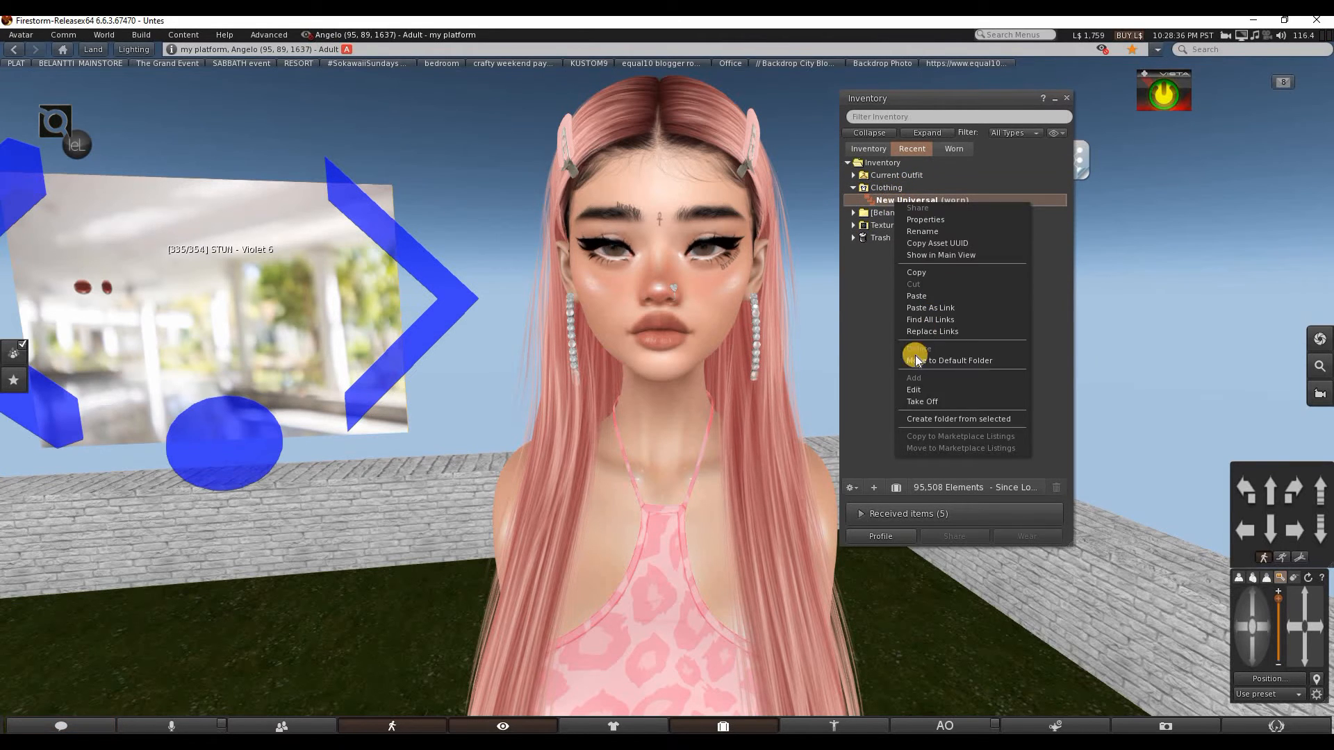
left_click(913, 390)
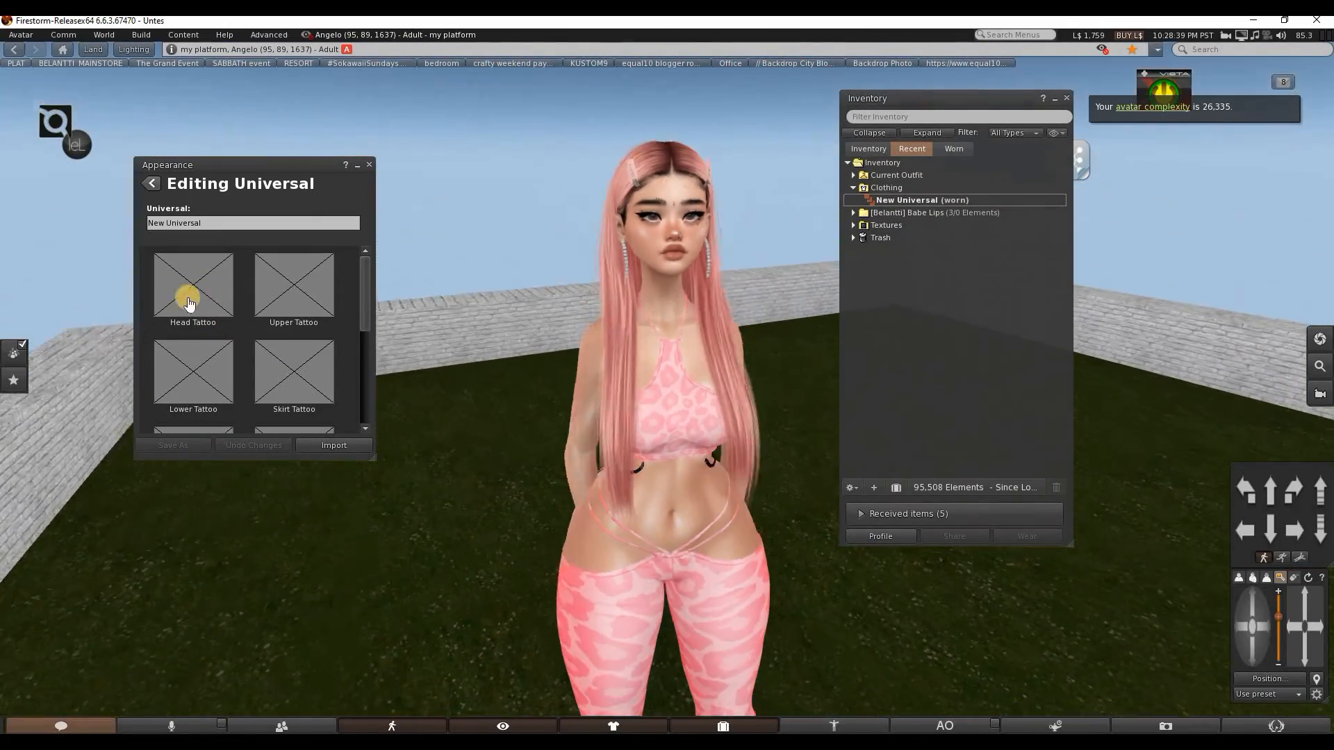
left_click(1282, 578)
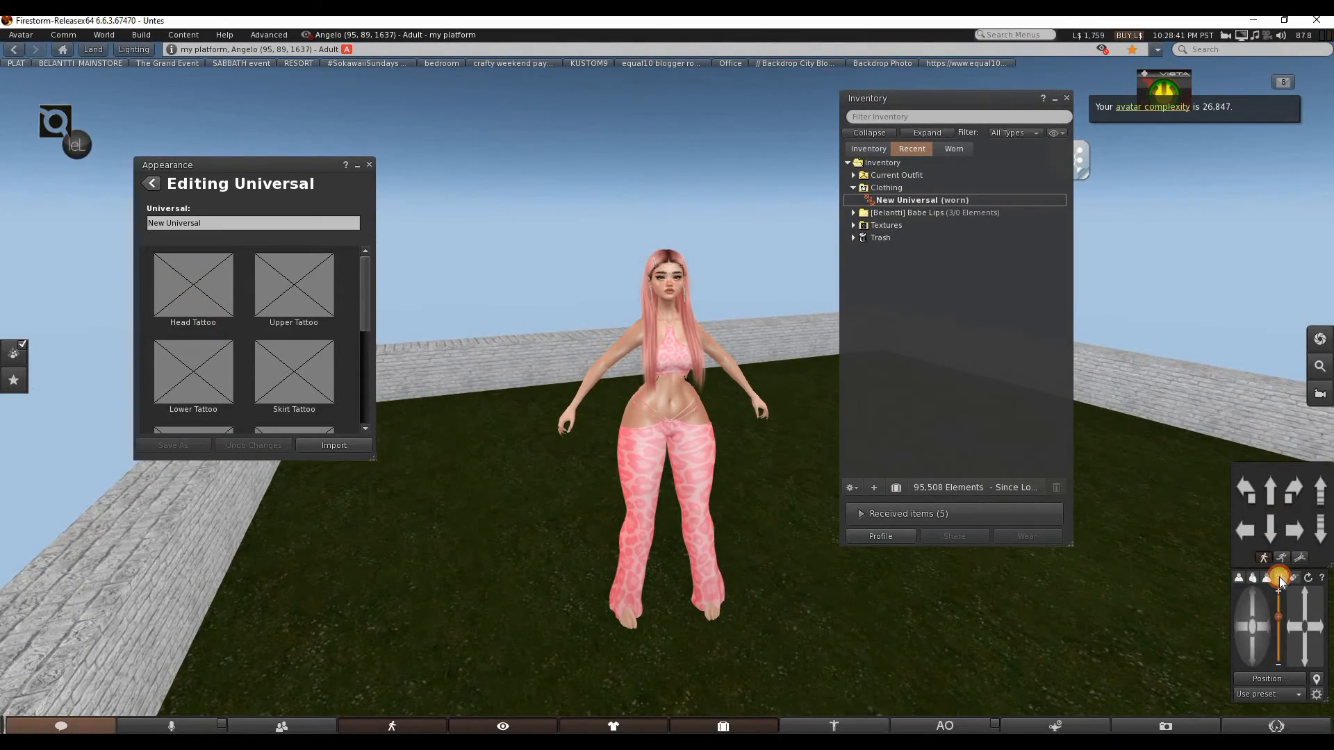
left_click(674, 311, "alt")
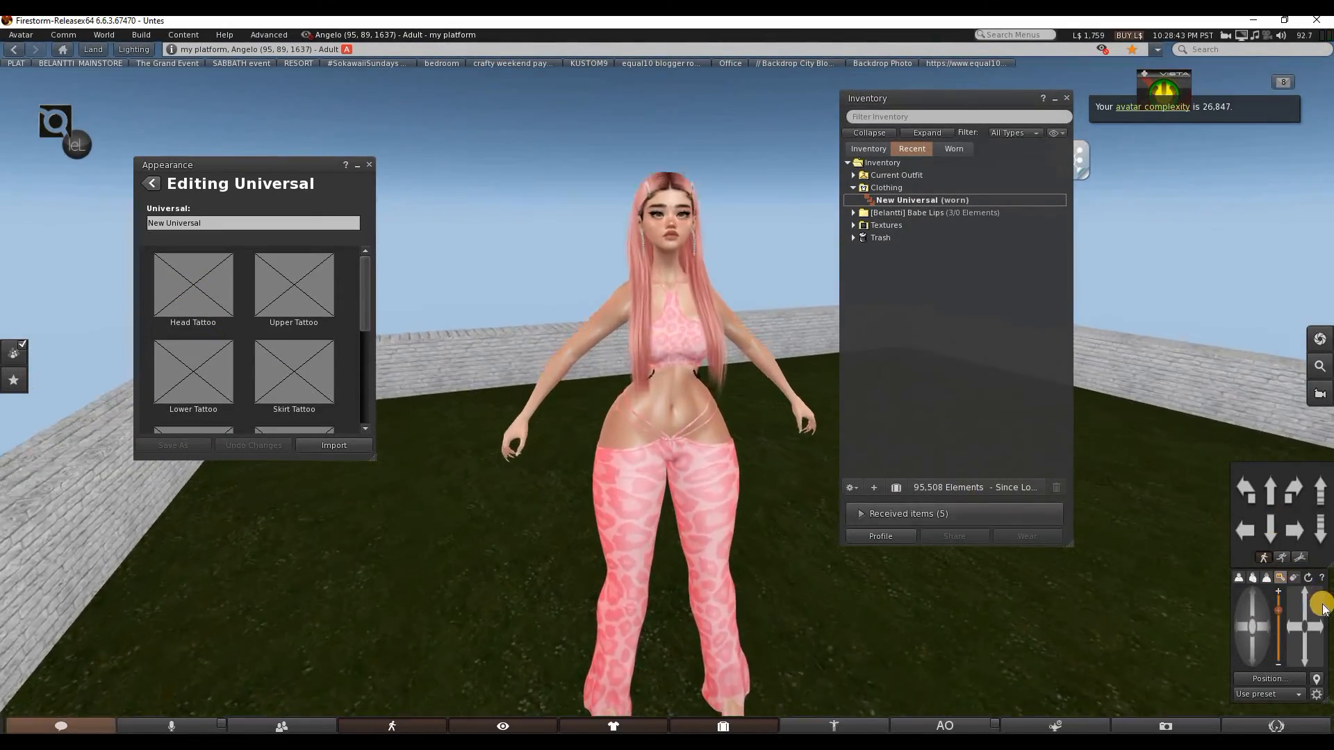
left_click(1305, 596)
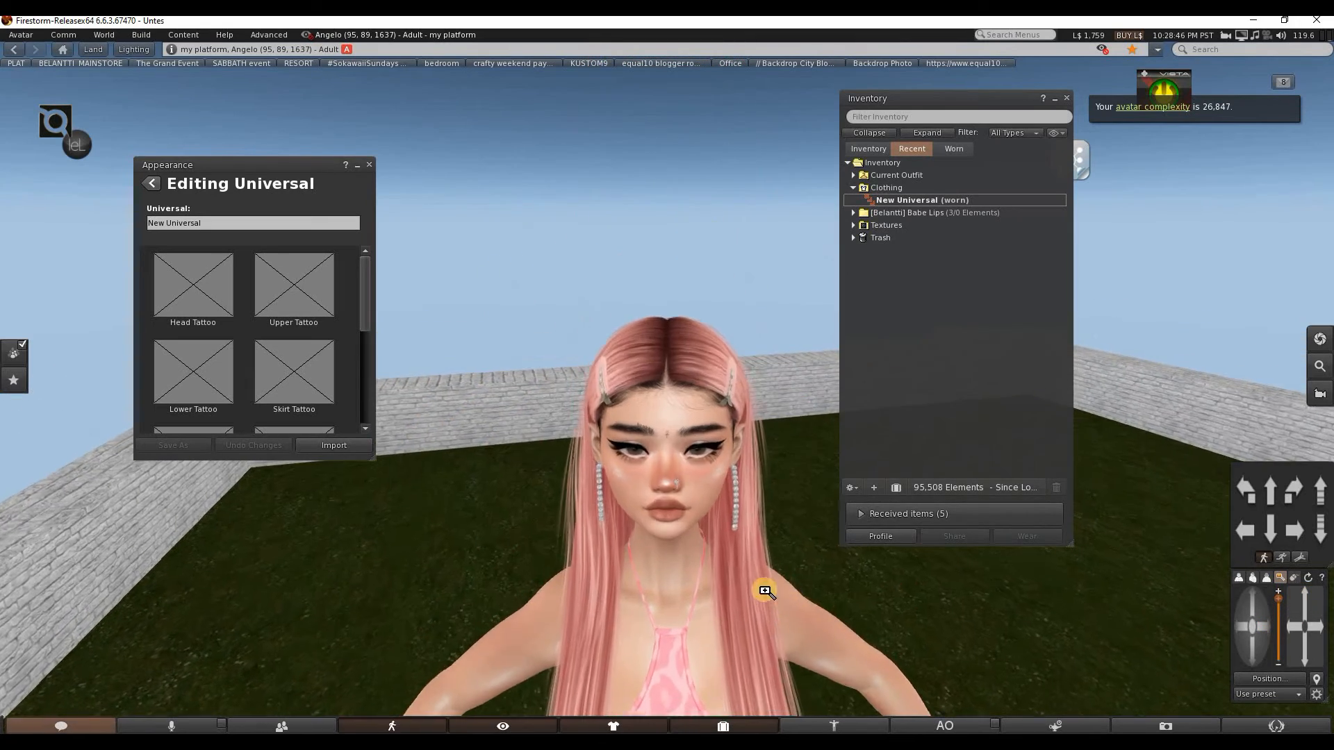
scroll(765, 590, "up", 4)
left_click_drag(1301, 643, 1240, 631)
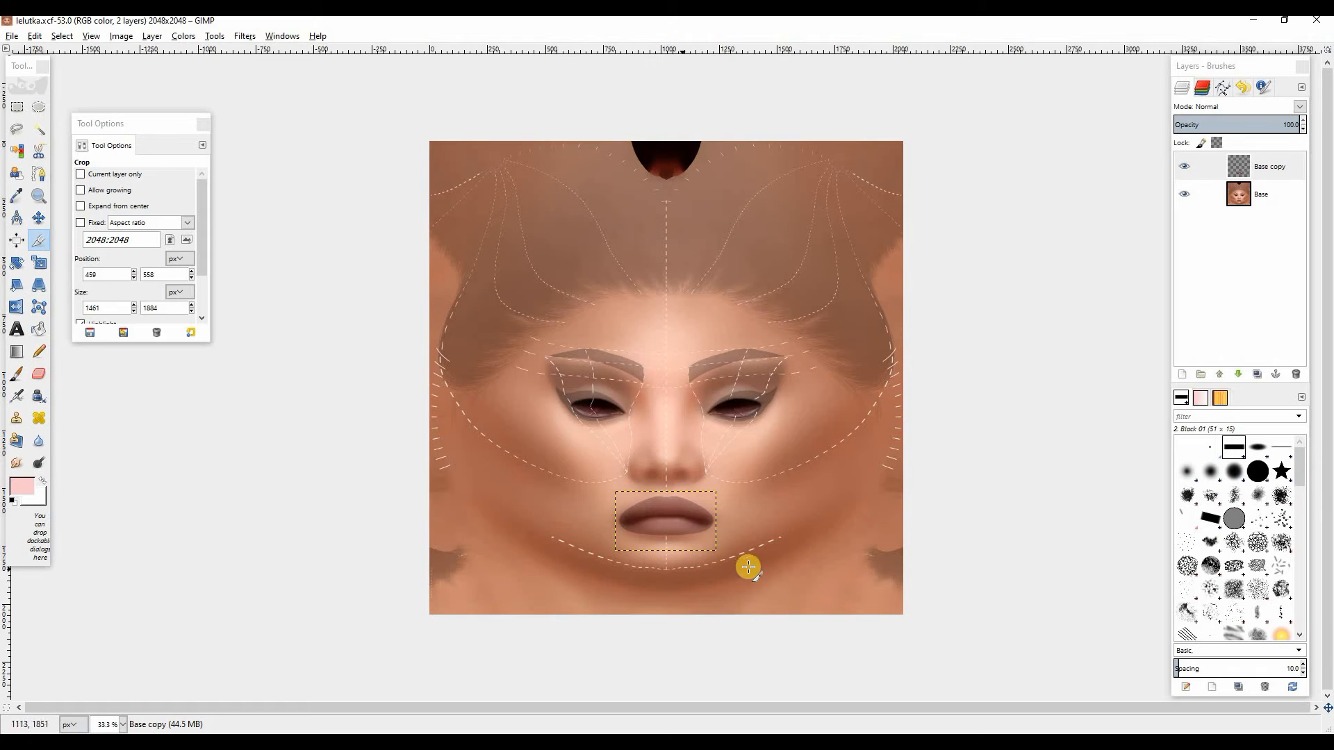
Switch to GIMP, hide the Base copy layer in the lelutka.xcf image and duplicate the Base layer.
left_click(1281, 172)
left_click(1183, 202)
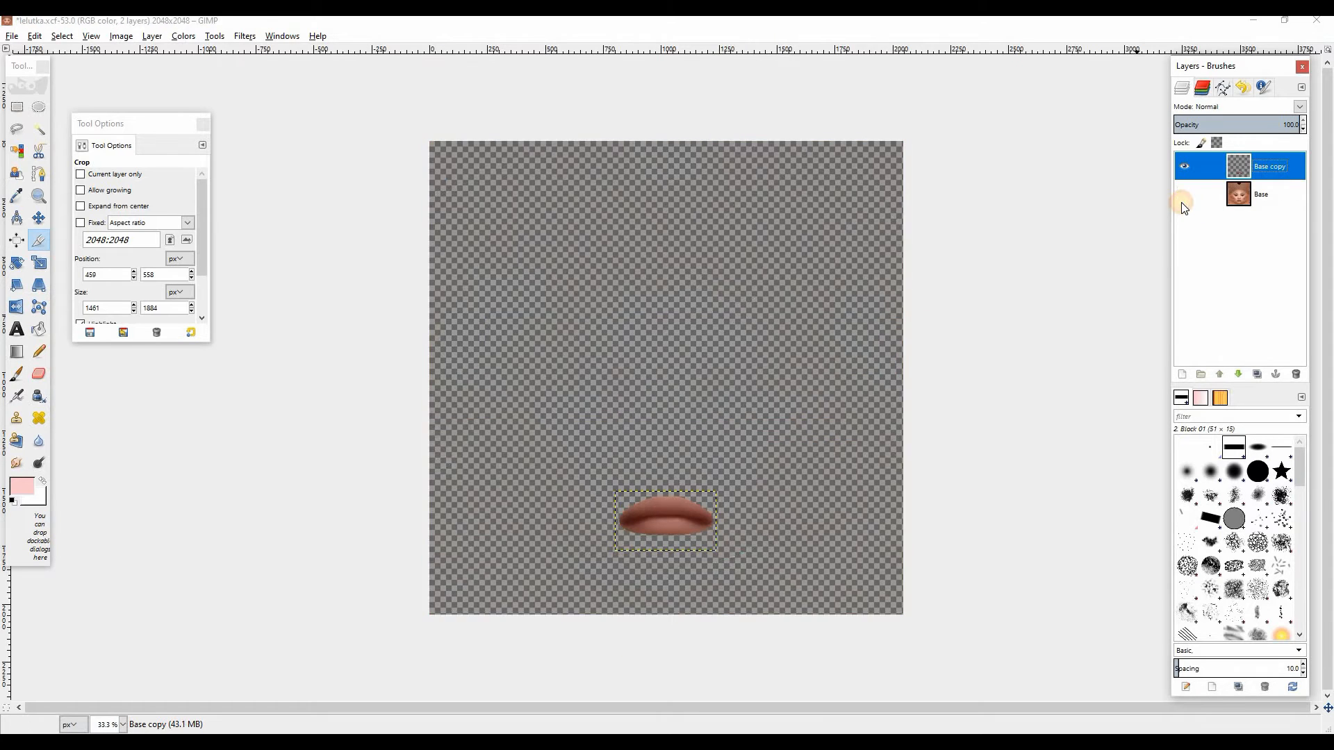
left_click(1181, 202)
left_click(1179, 203)
left_click(1182, 204)
left_click(1223, 185)
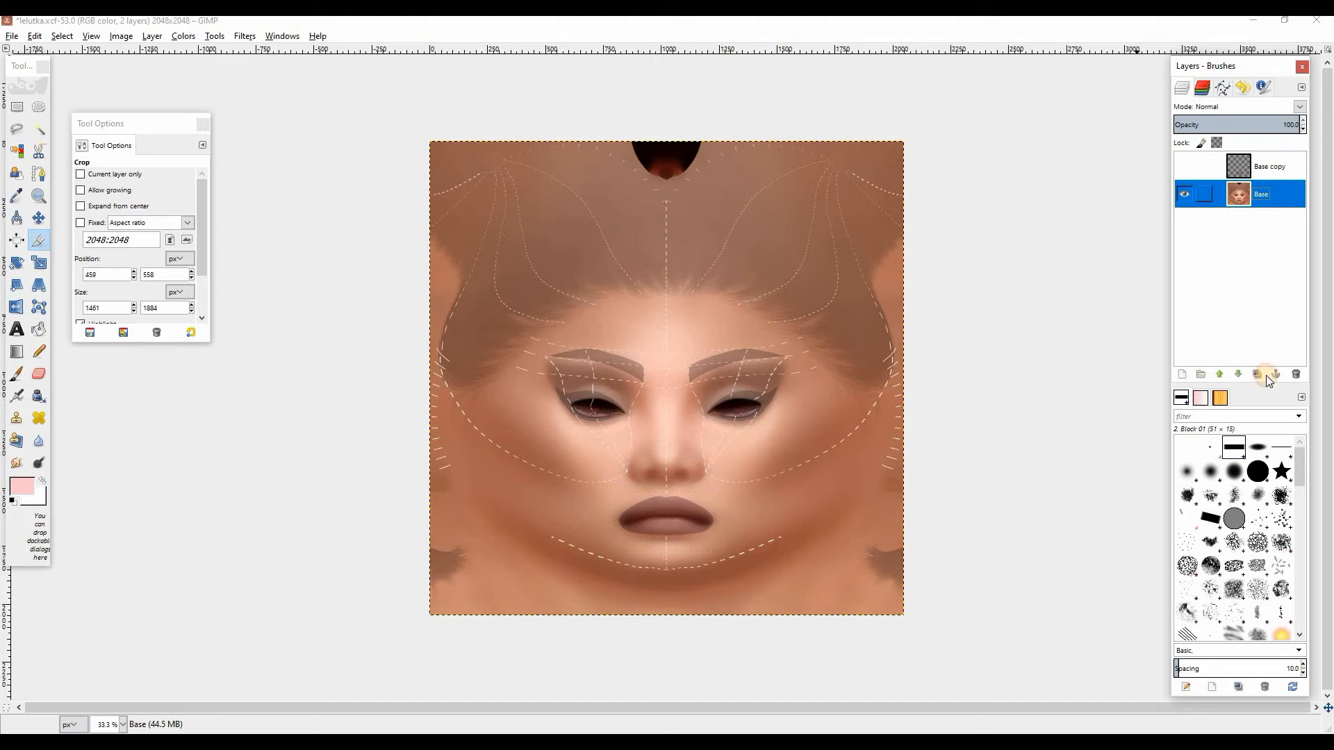
left_click(1257, 374)
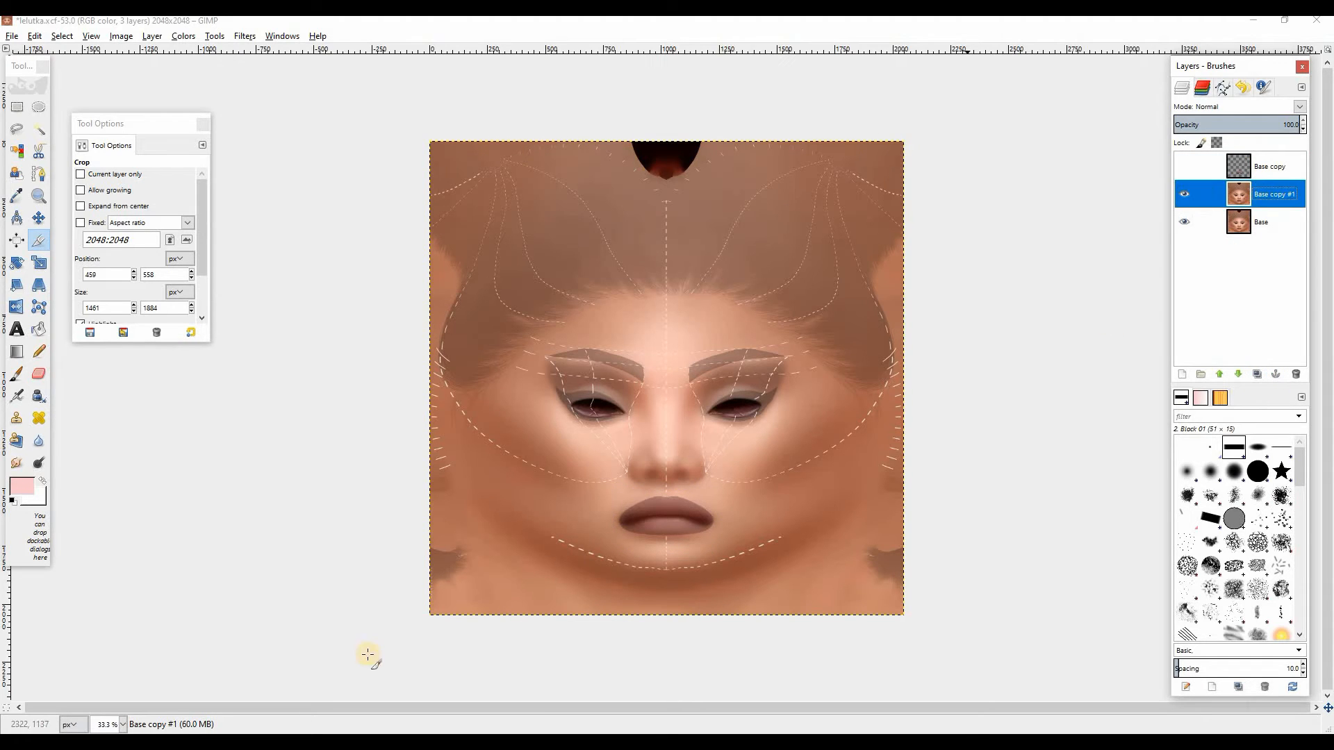
Start a Free Select outline on the Base copy #1 layer, tracing the lower lip's edge toward the mouth's right corner.
left_click(123, 724)
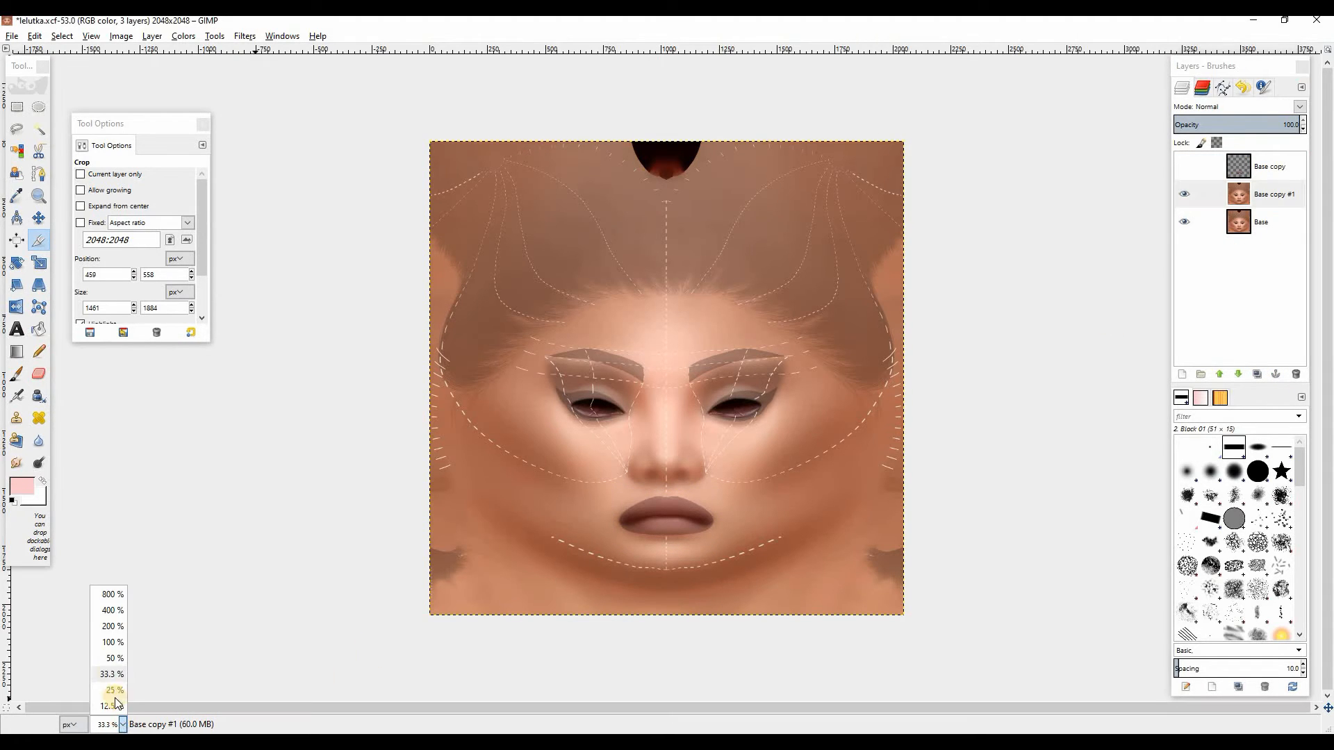
left_click(113, 645)
scroll(486, 556, "down", 5)
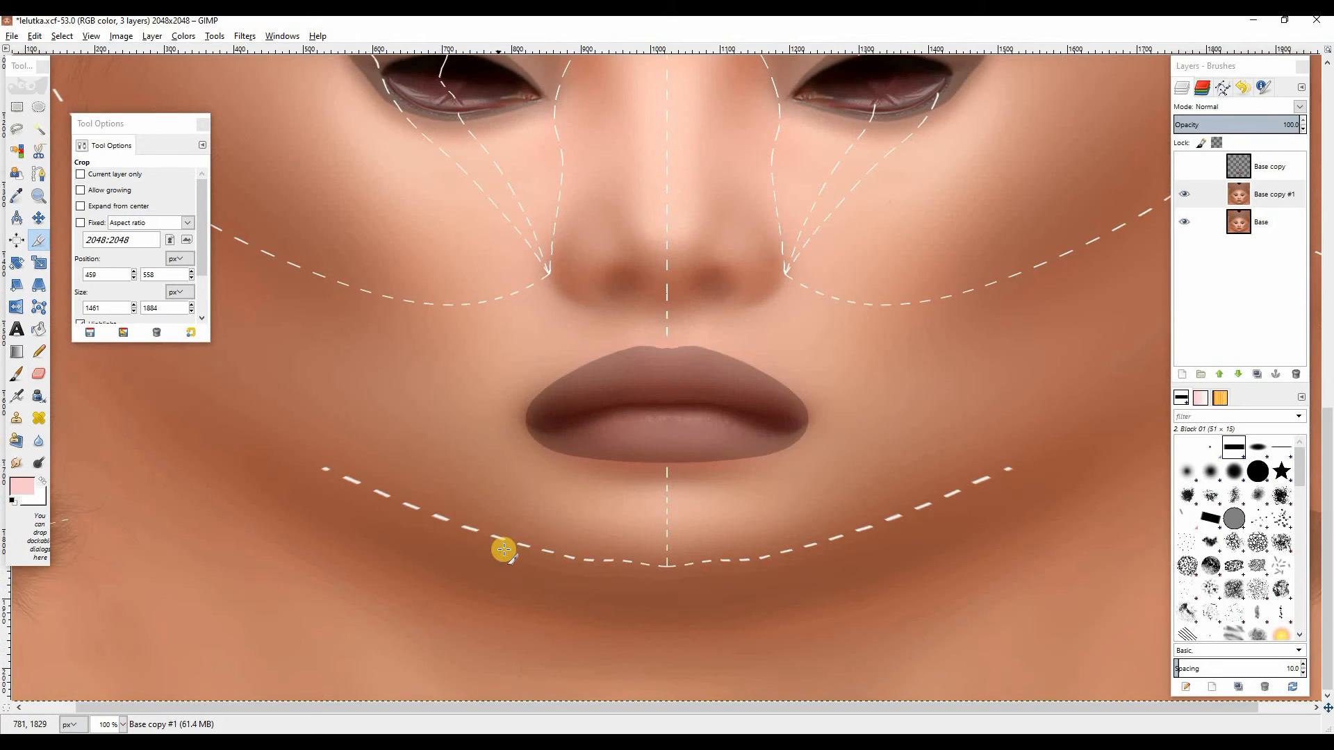
left_click(15, 132)
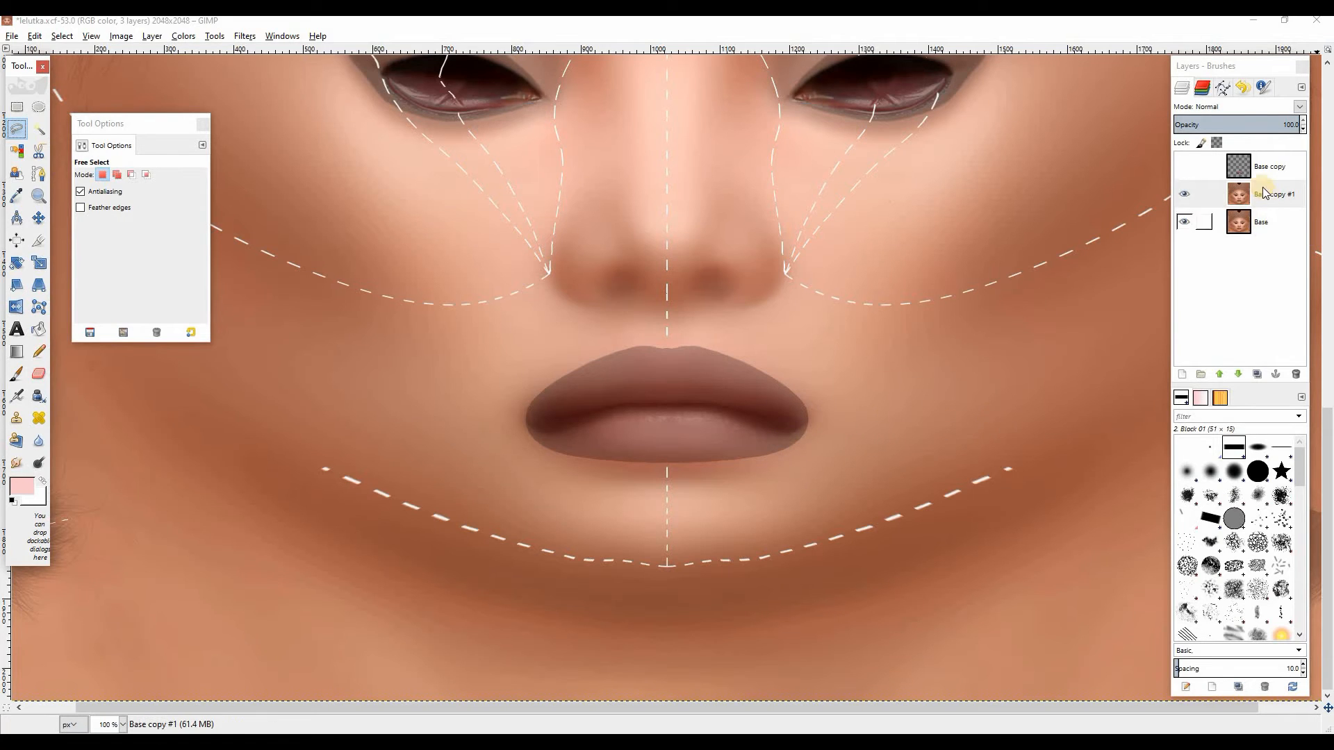
left_click(602, 460)
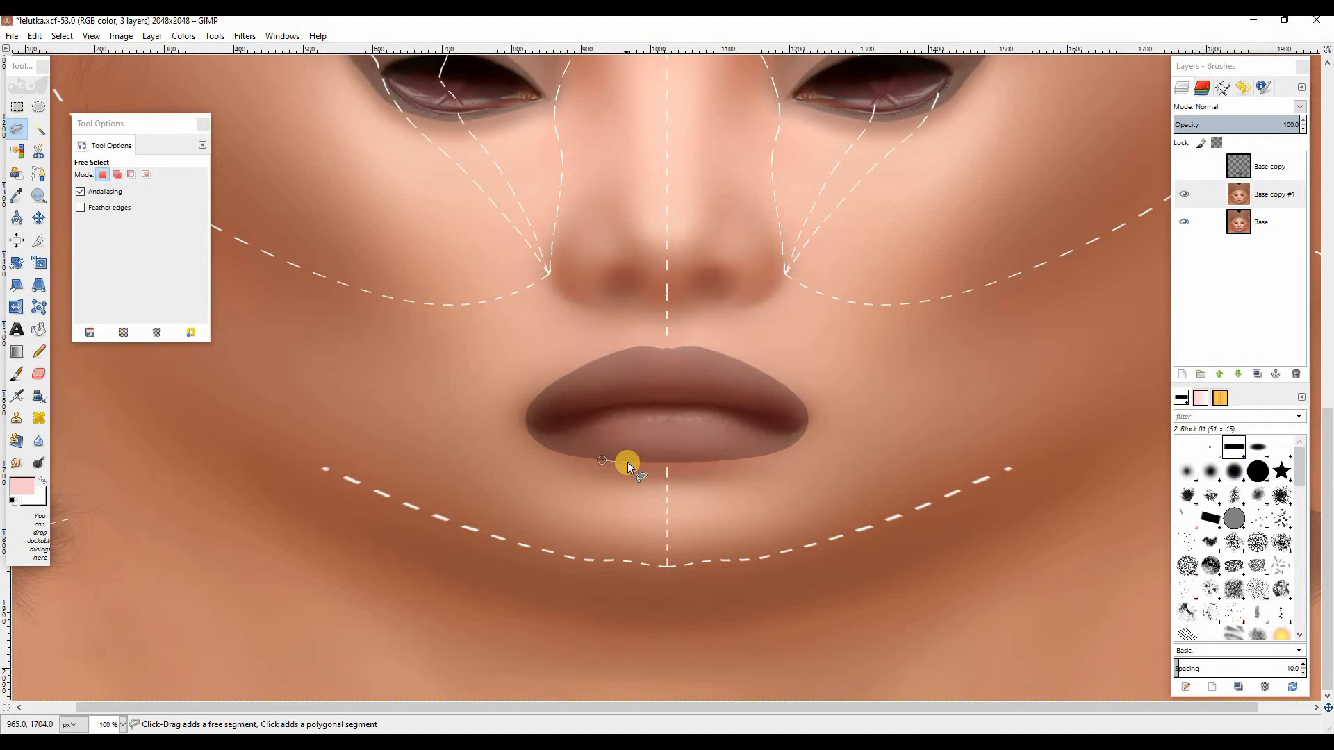
left_click(628, 461)
key("3")
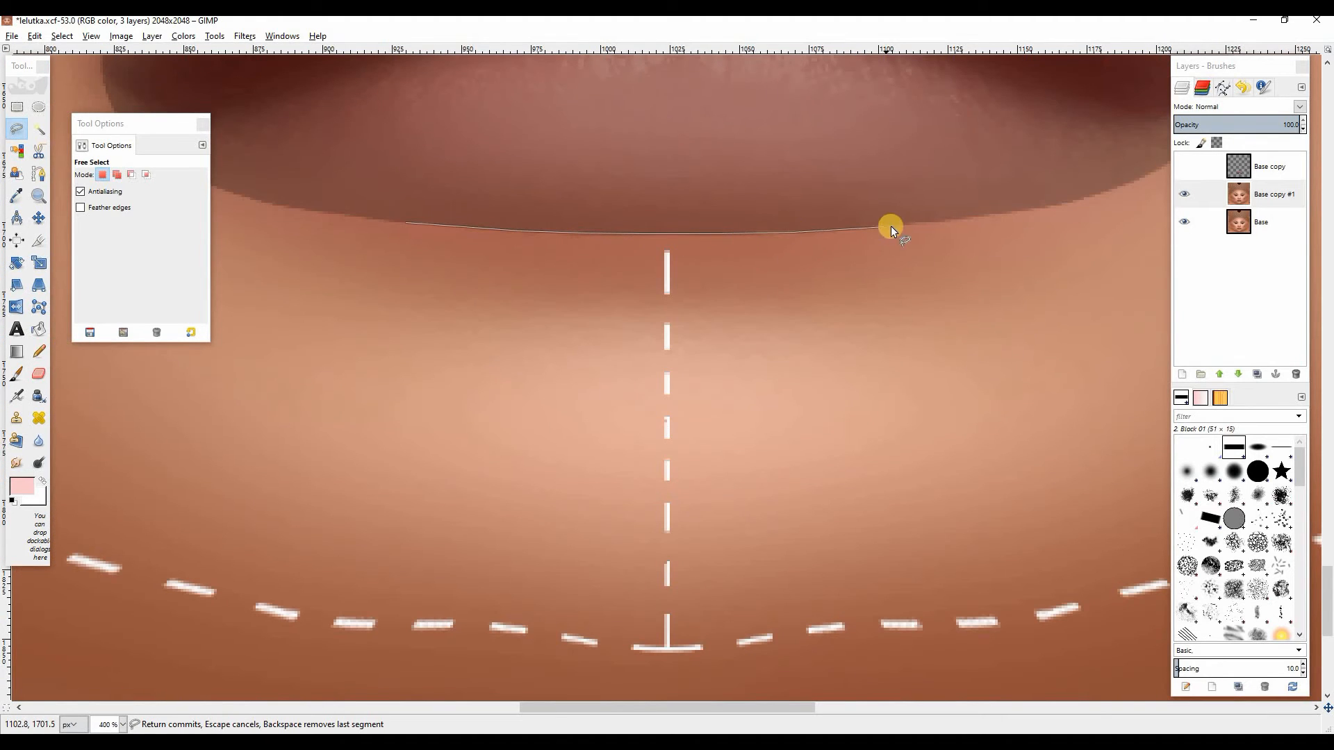
left_click_drag(584, 708, 724, 708)
scroll(472, 512, "up", 2)
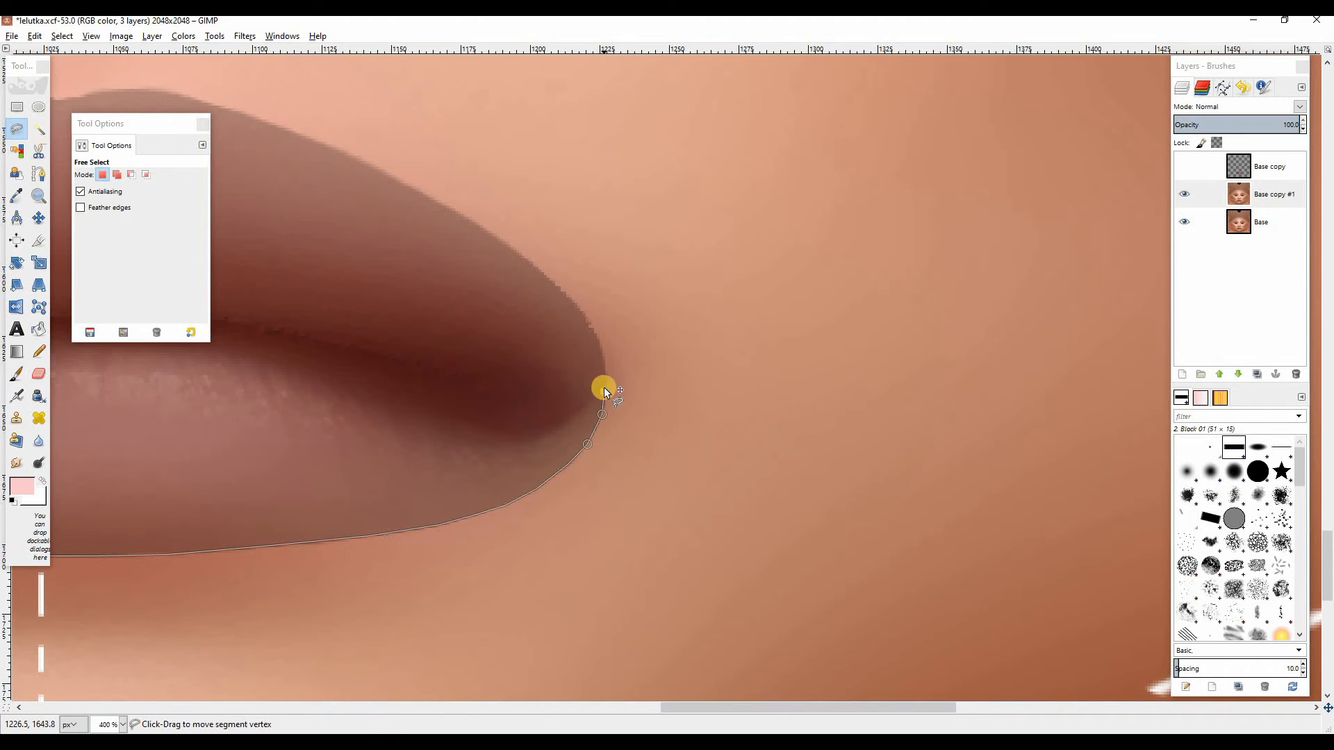
Continue the Free Select outline around the mouth's right corner and along the upper lip's edge across the cupid's bow.
left_click(597, 334)
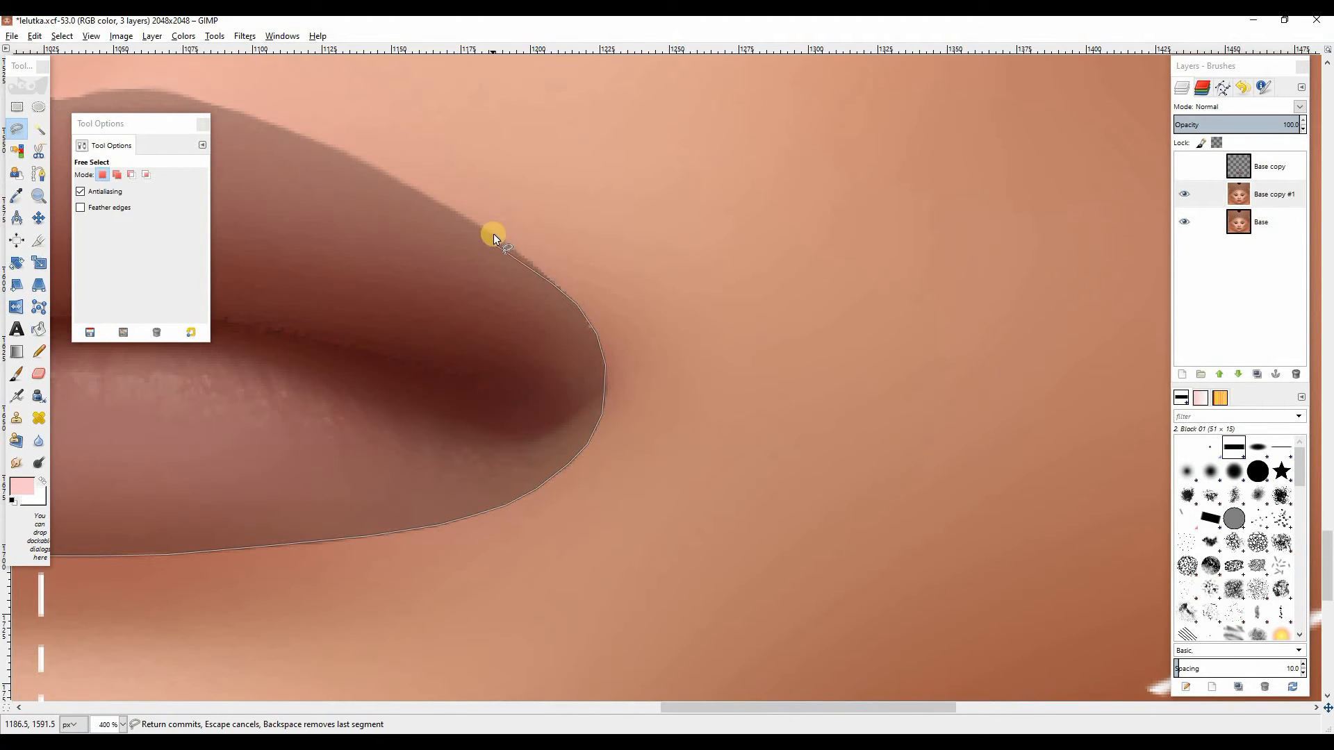
left_click(445, 205)
left_click_drag(687, 708, 612, 707)
scroll(681, 493, "up", 2)
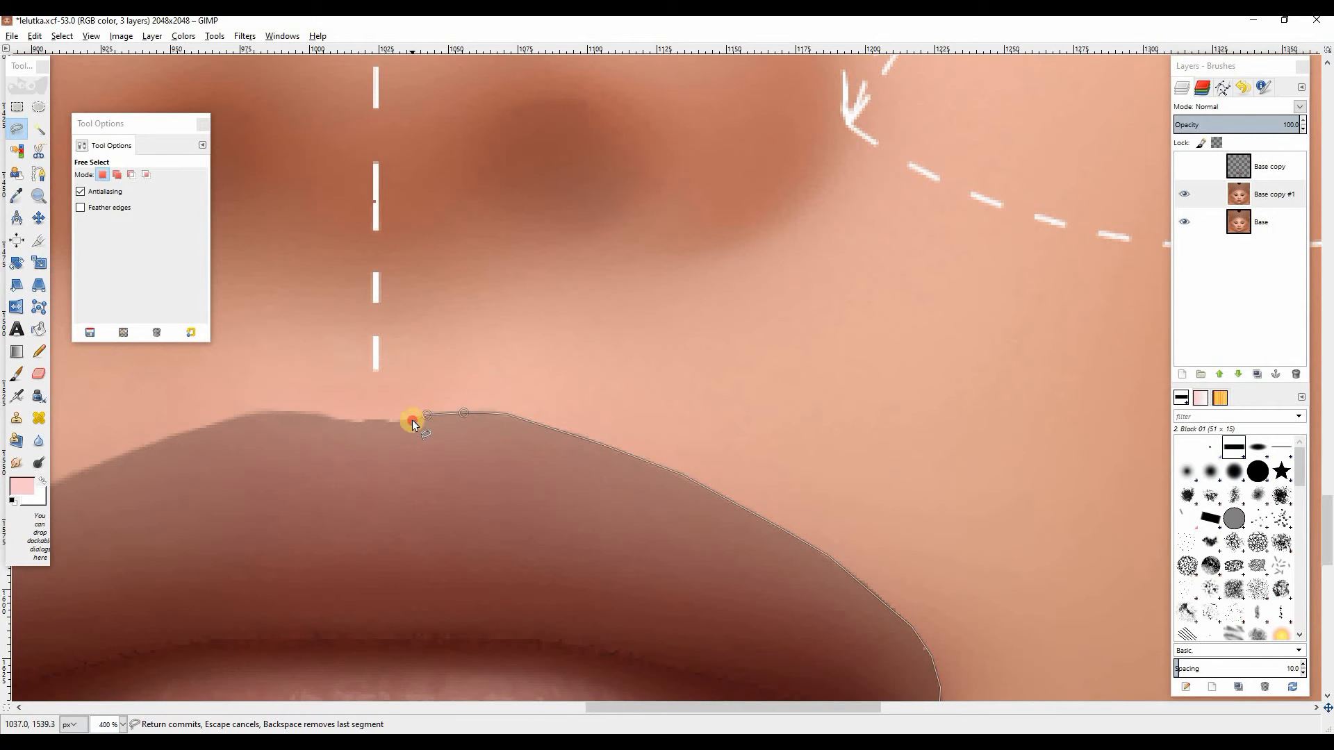
left_click(339, 419)
scroll(645, 539, "left", 5)
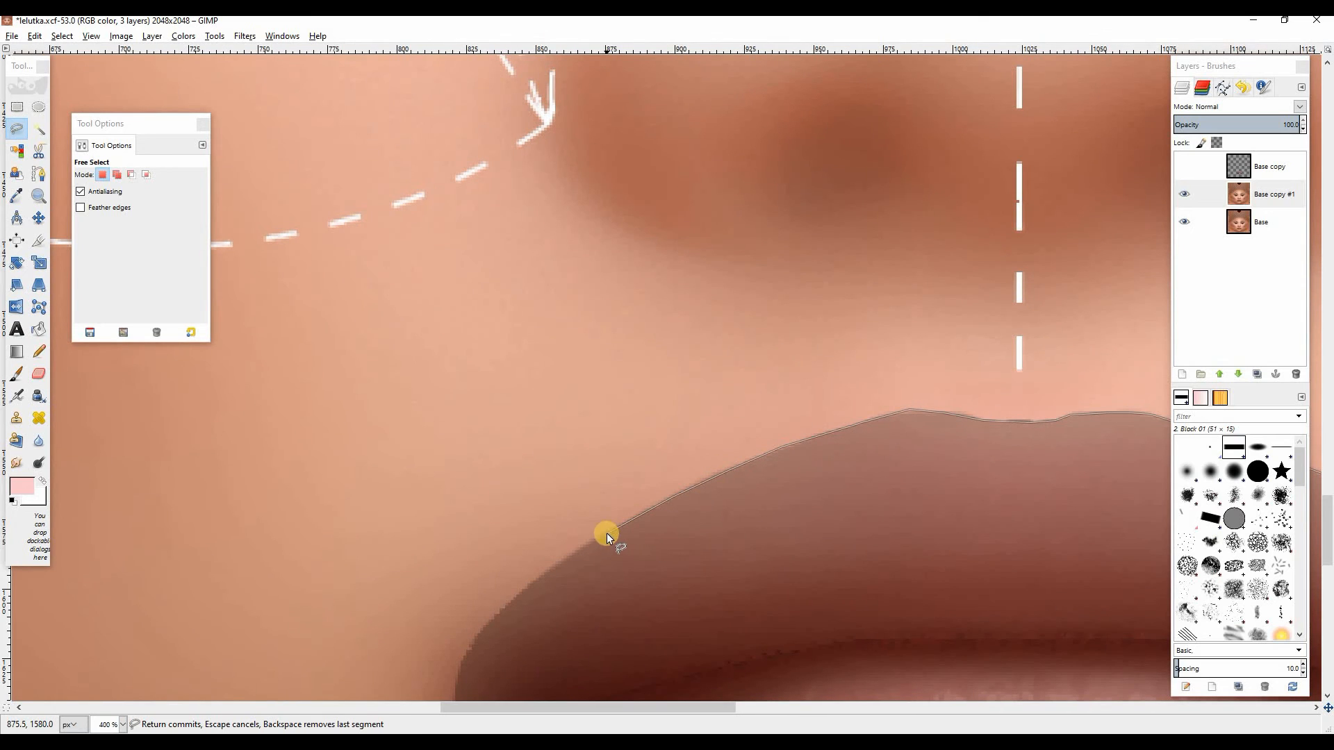
Trace the mouth's left corner and the remaining lower lip edge, closing the outline into a selection of the whole lips.
scroll(460, 602, "down", 2)
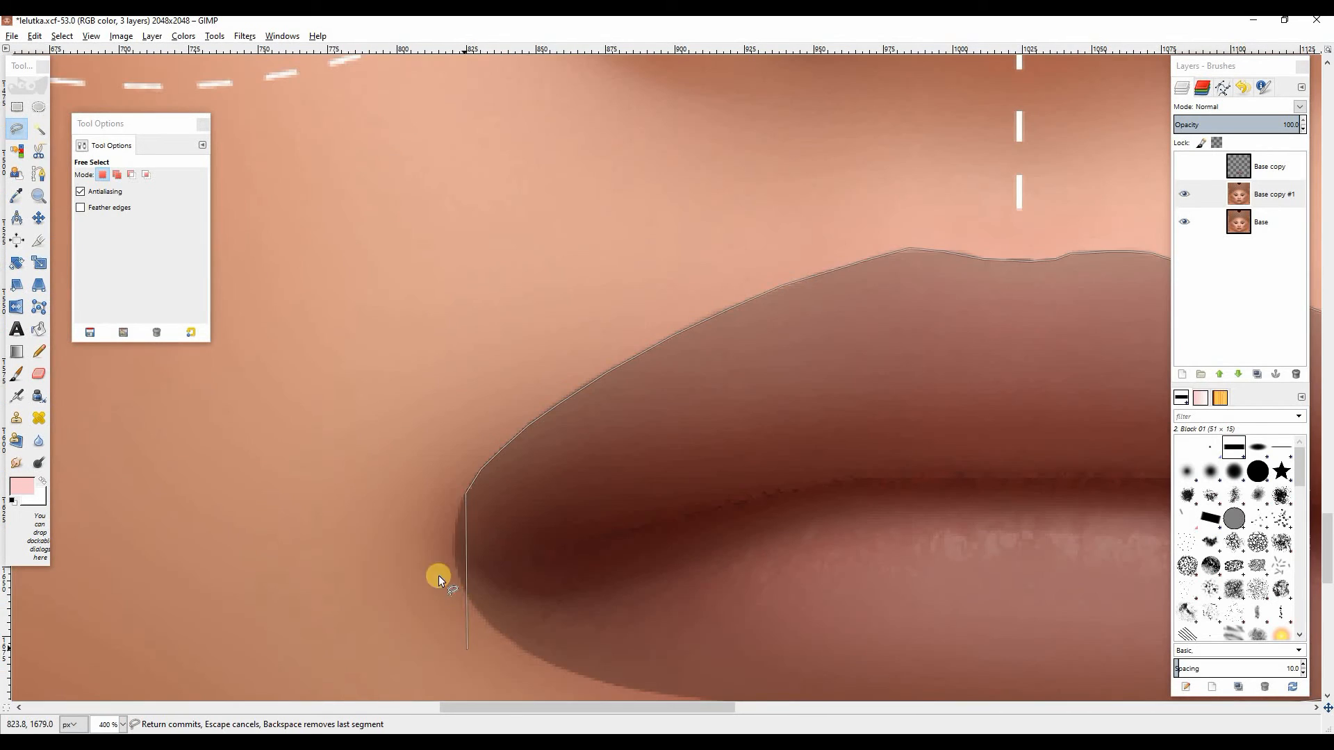
left_click(454, 556)
left_click(457, 576)
left_click(510, 640)
scroll(512, 640, "down", 2)
left_click(534, 333)
left_click(576, 351)
left_click(631, 368)
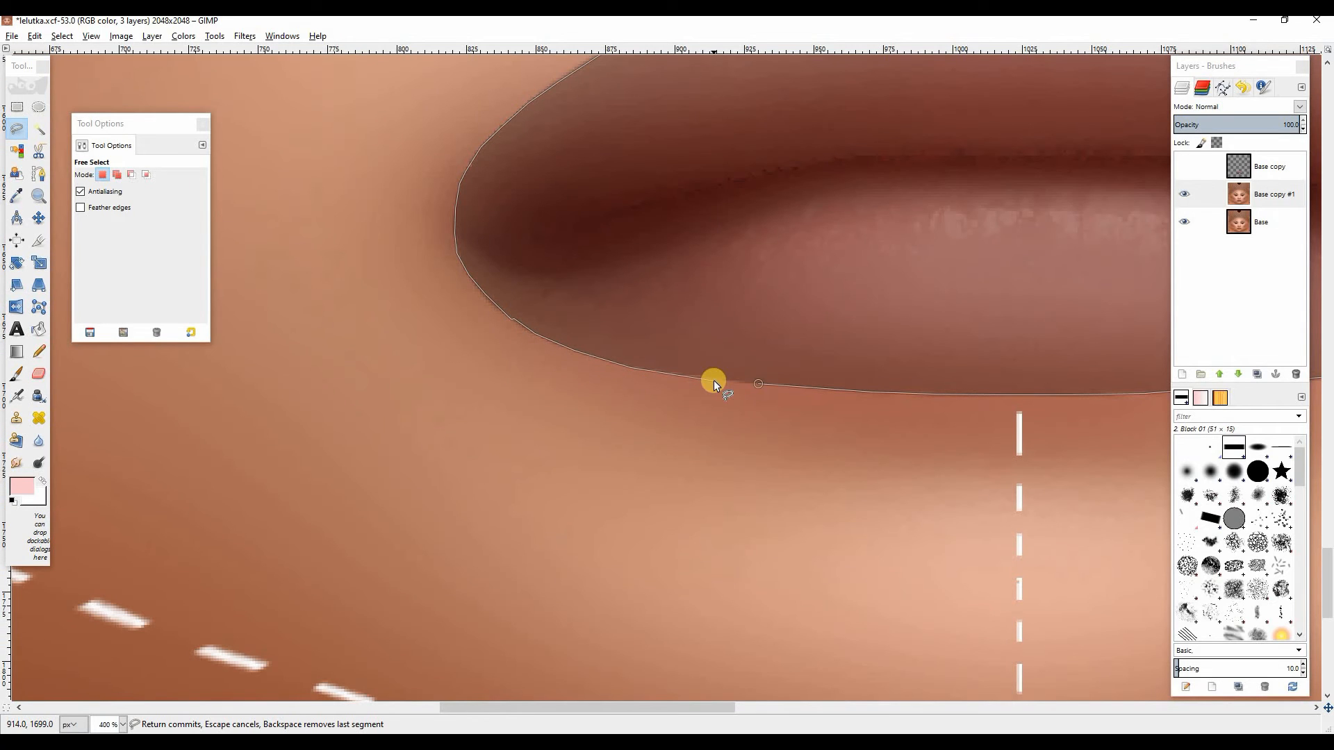
left_click(760, 383)
key("1")
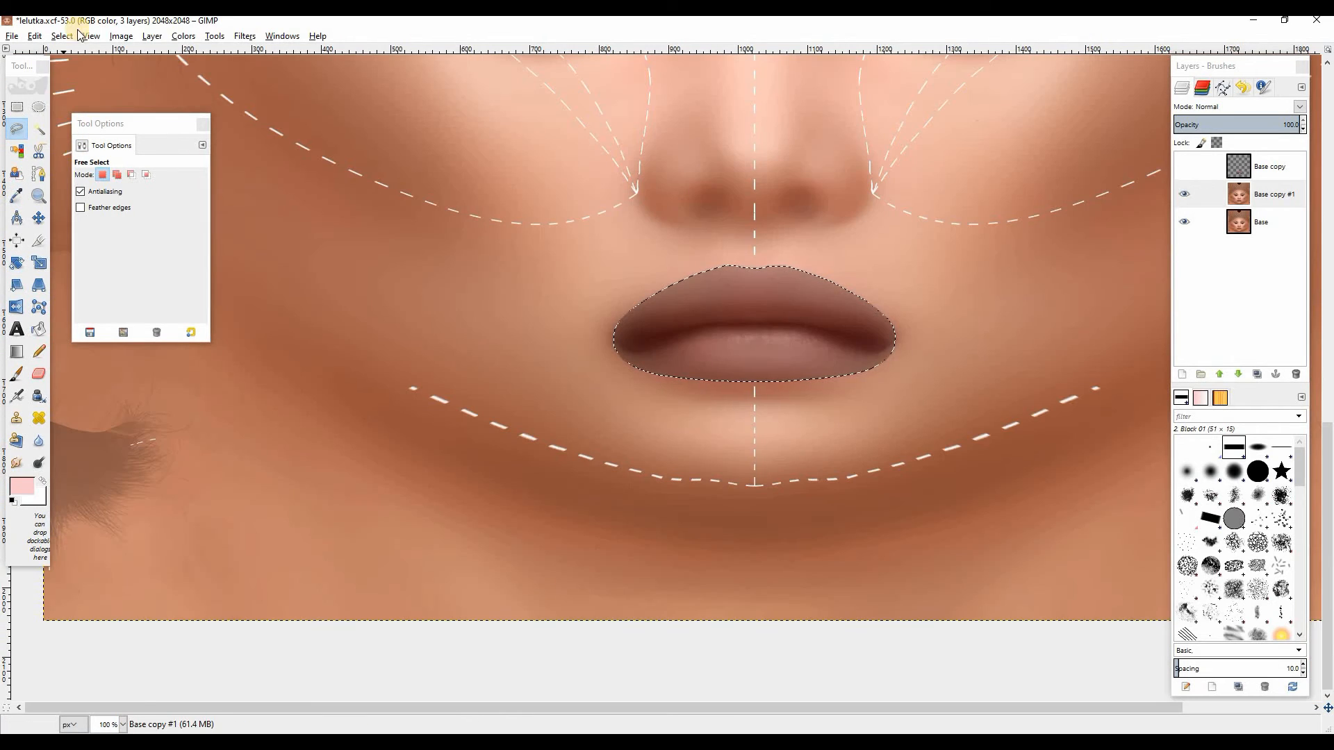
Invert the lip selection to isolate the lips on the Base copy #1 layer, and hide the Base layer.
left_click(34, 37)
mouse_move(61, 36)
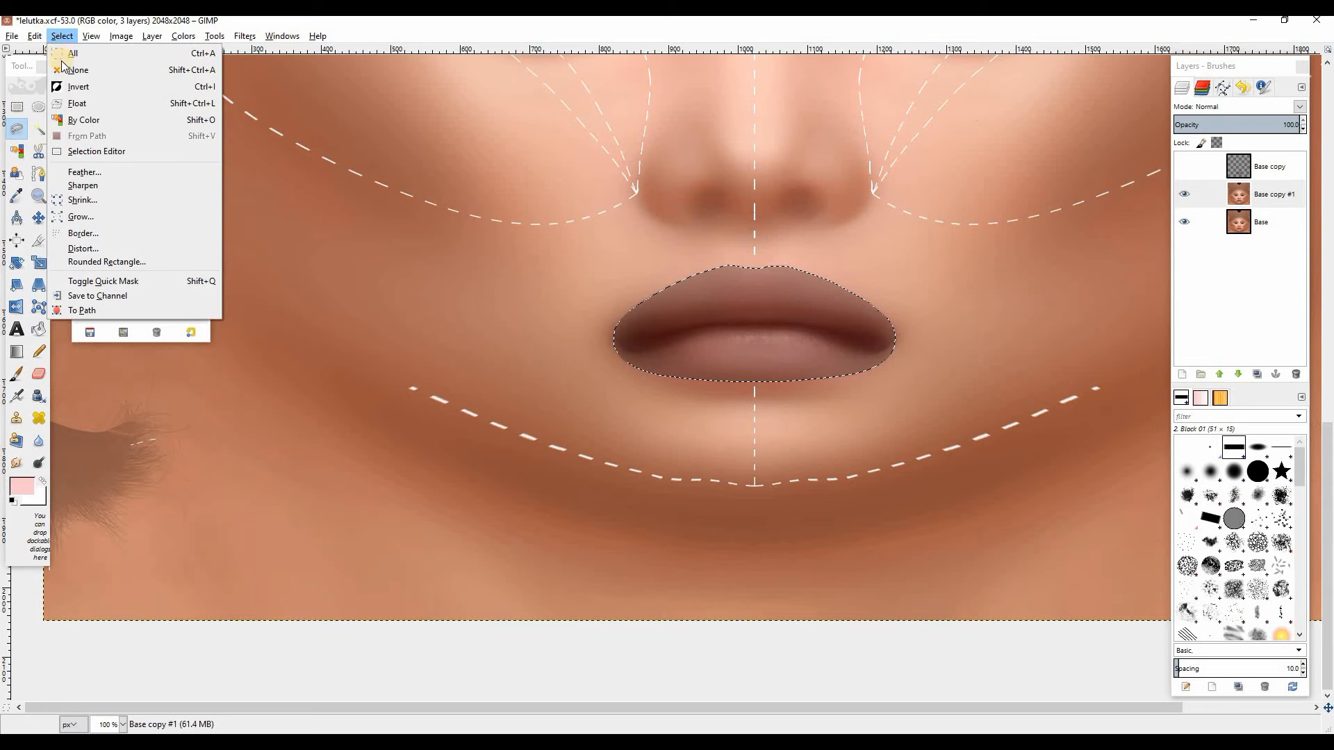
left_click(63, 90)
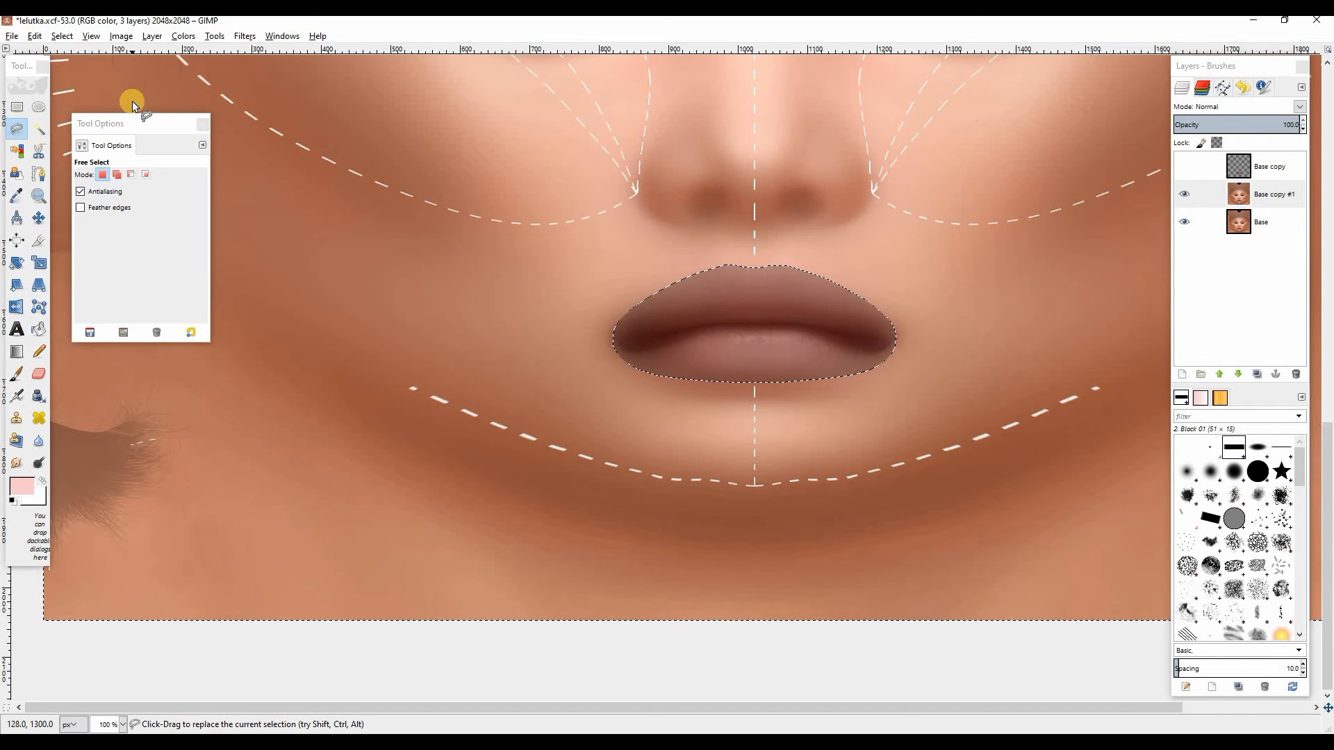
left_click(1185, 222)
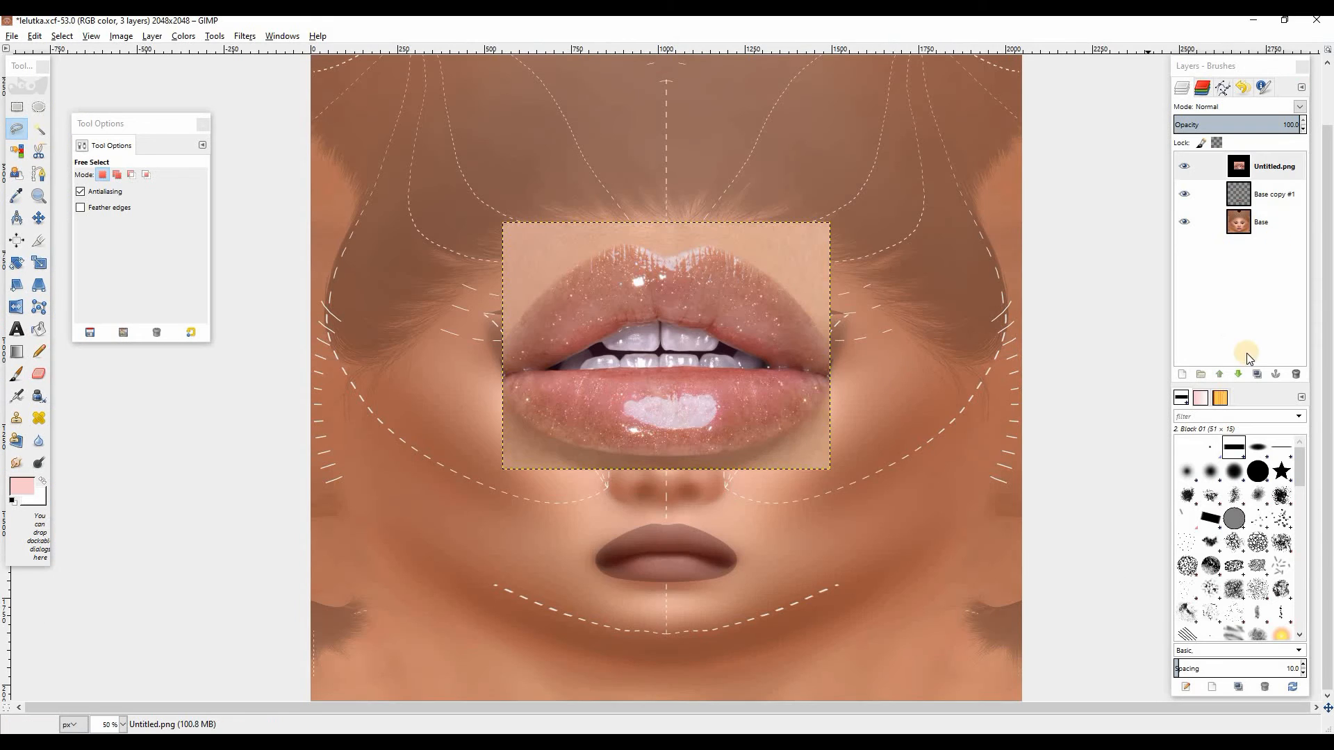
Add an alpha channel to the imported lip photo layer Untitled.png.
left_click(152, 35)
mouse_move(299, 186)
left_click(355, 189)
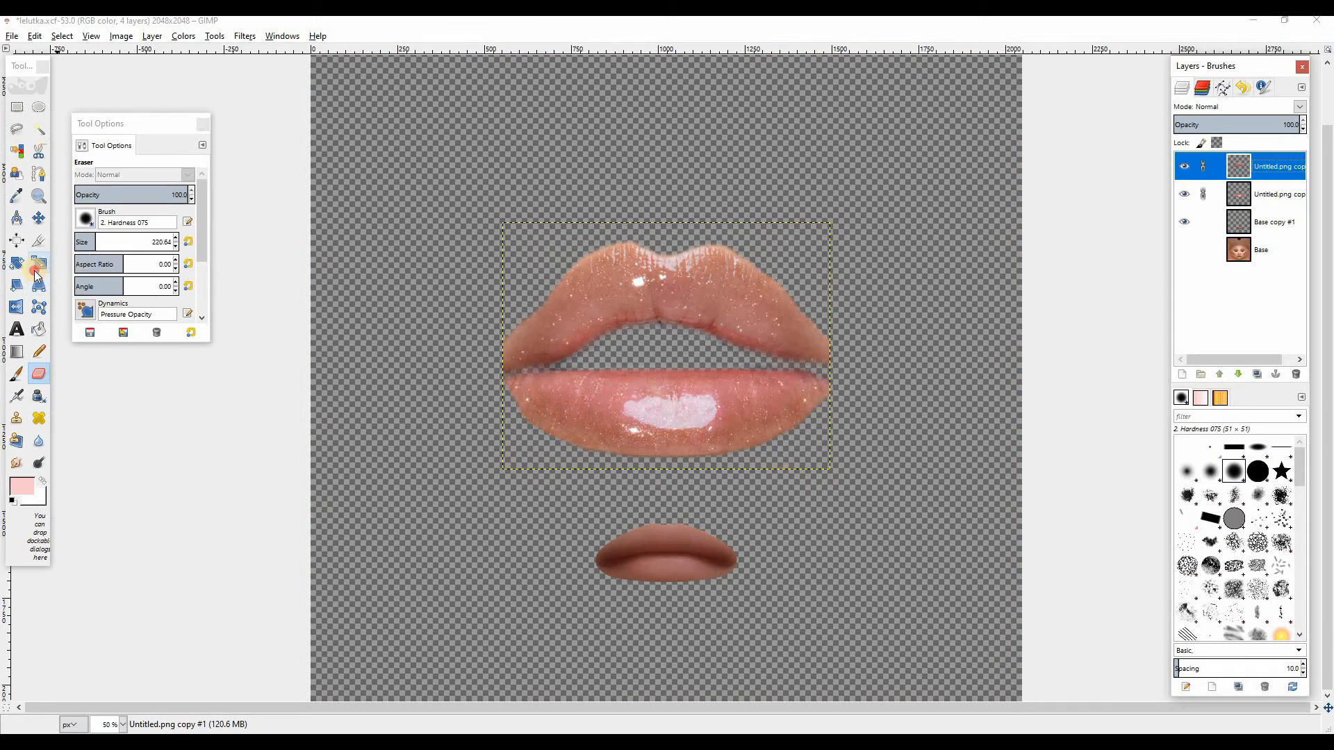
Scale the linked upper and lower lip photo layers down proportionally to 402 × 304 px.
left_click(39, 265)
left_click(503, 180)
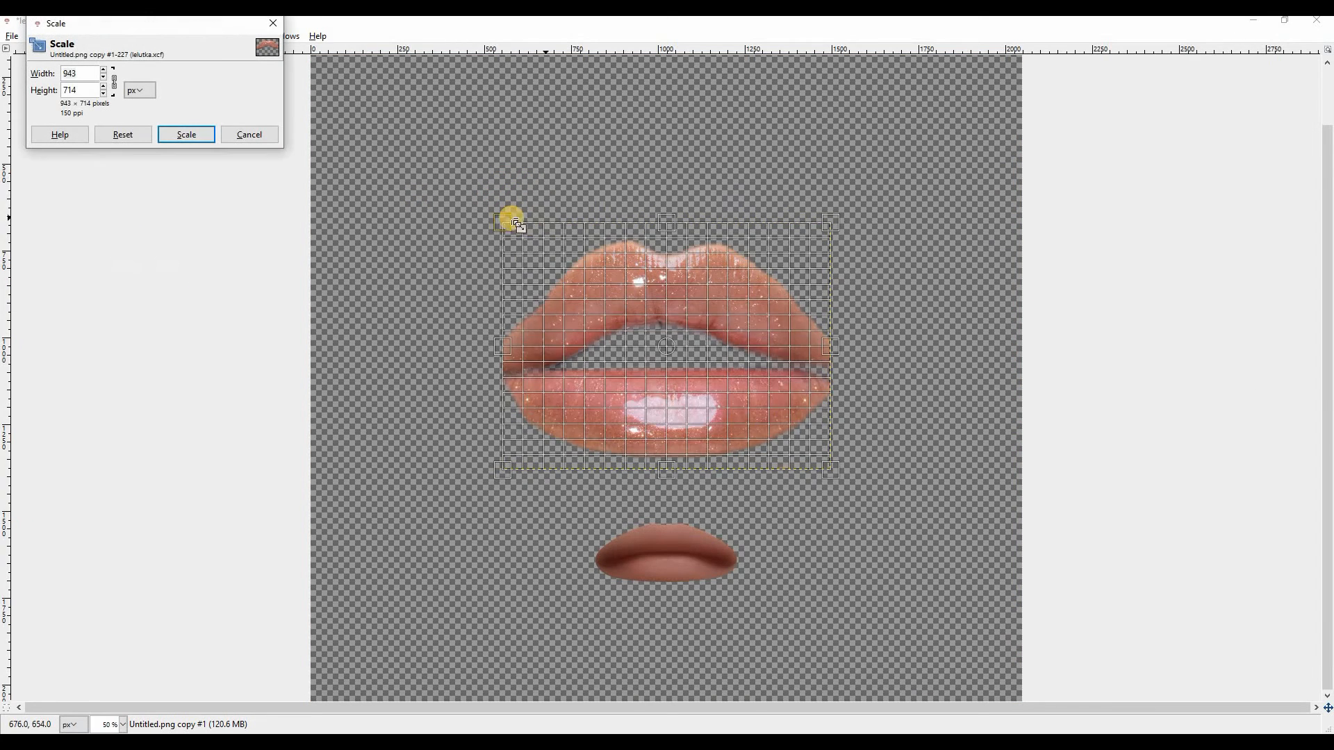
left_click_drag(510, 221, 690, 364)
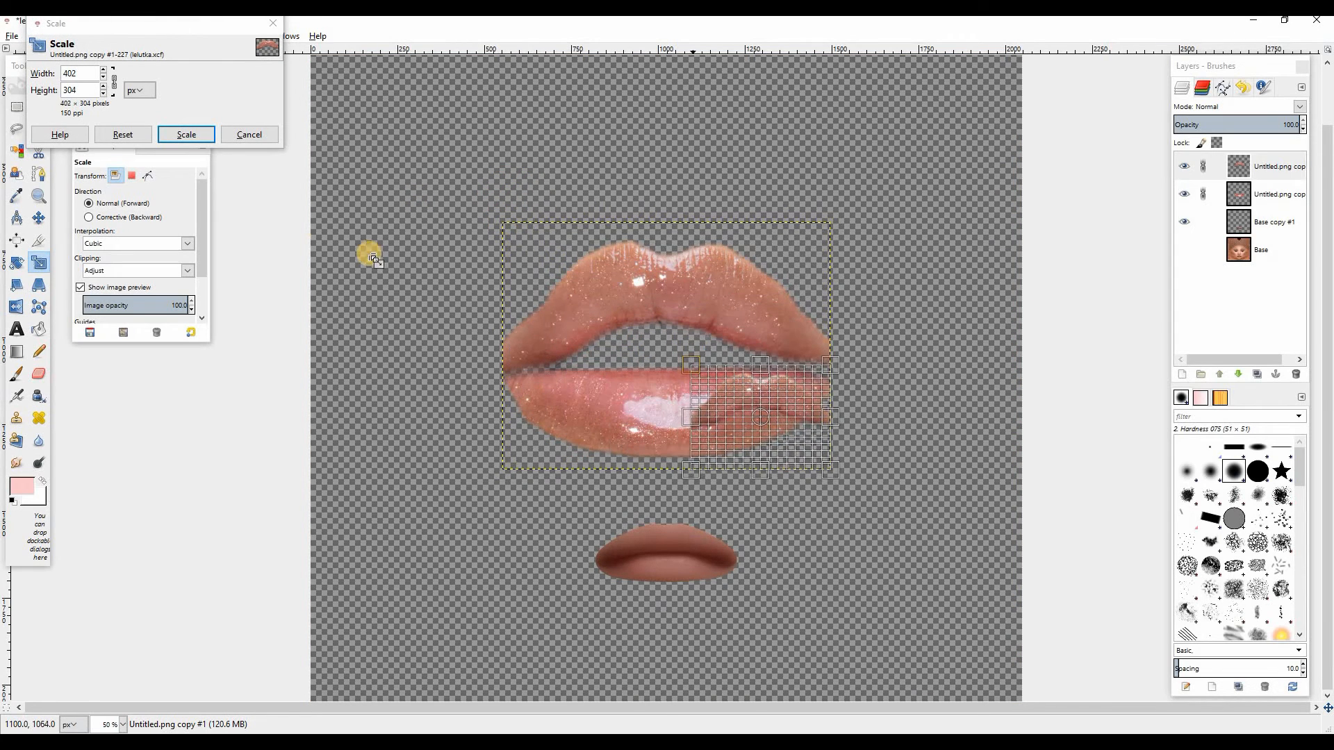
left_click(191, 139)
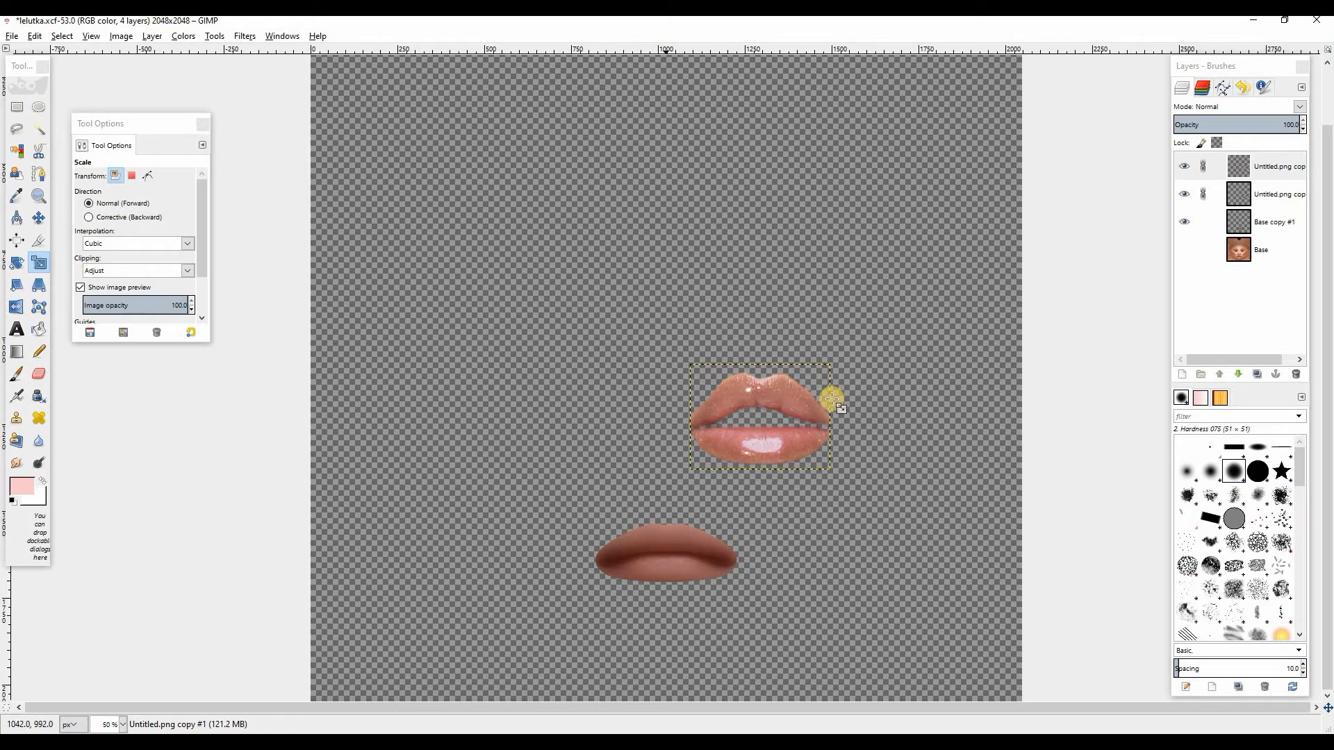
Scale the linked lip photo layers down further to 378 × 286 px.
key("Tab")
left_click(724, 379)
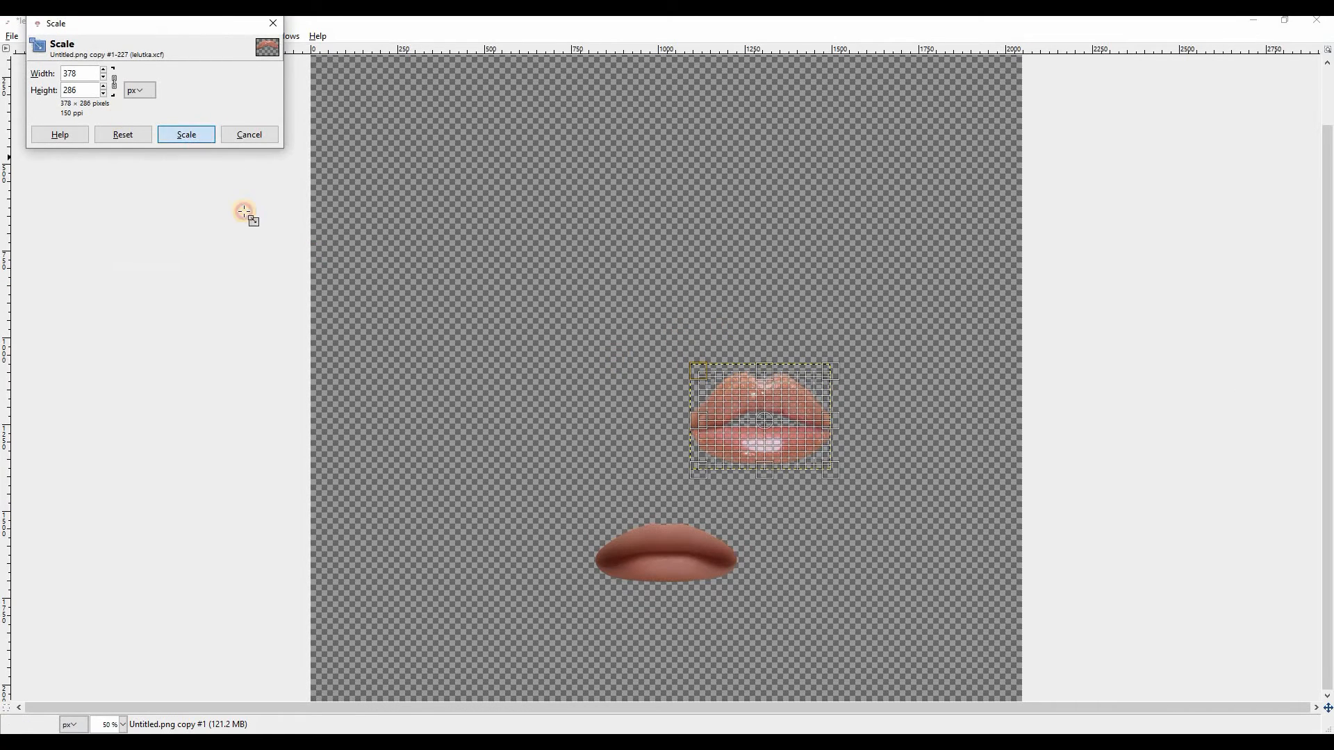
key("Return")
key("Tab")
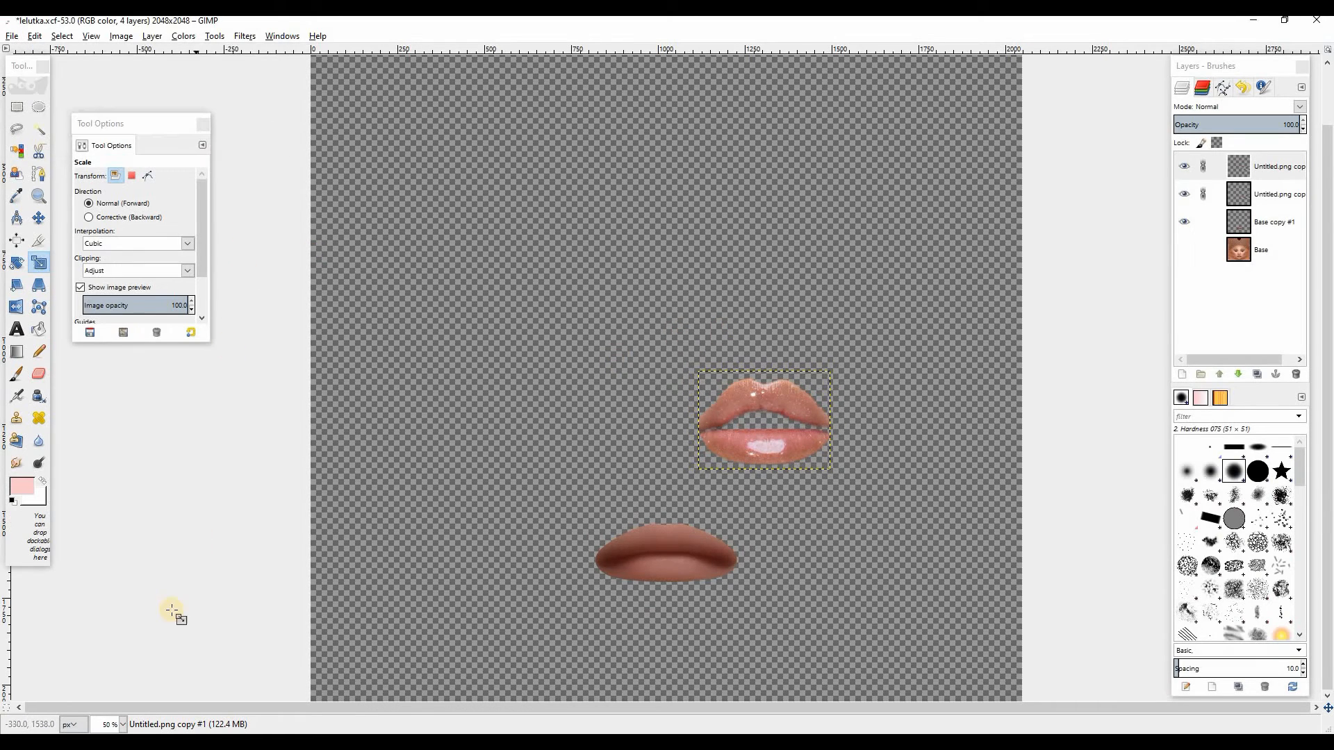
Unlink the two lip photo layers and move the upper lip photo onto the base lips' upper lip.
left_click(1197, 189)
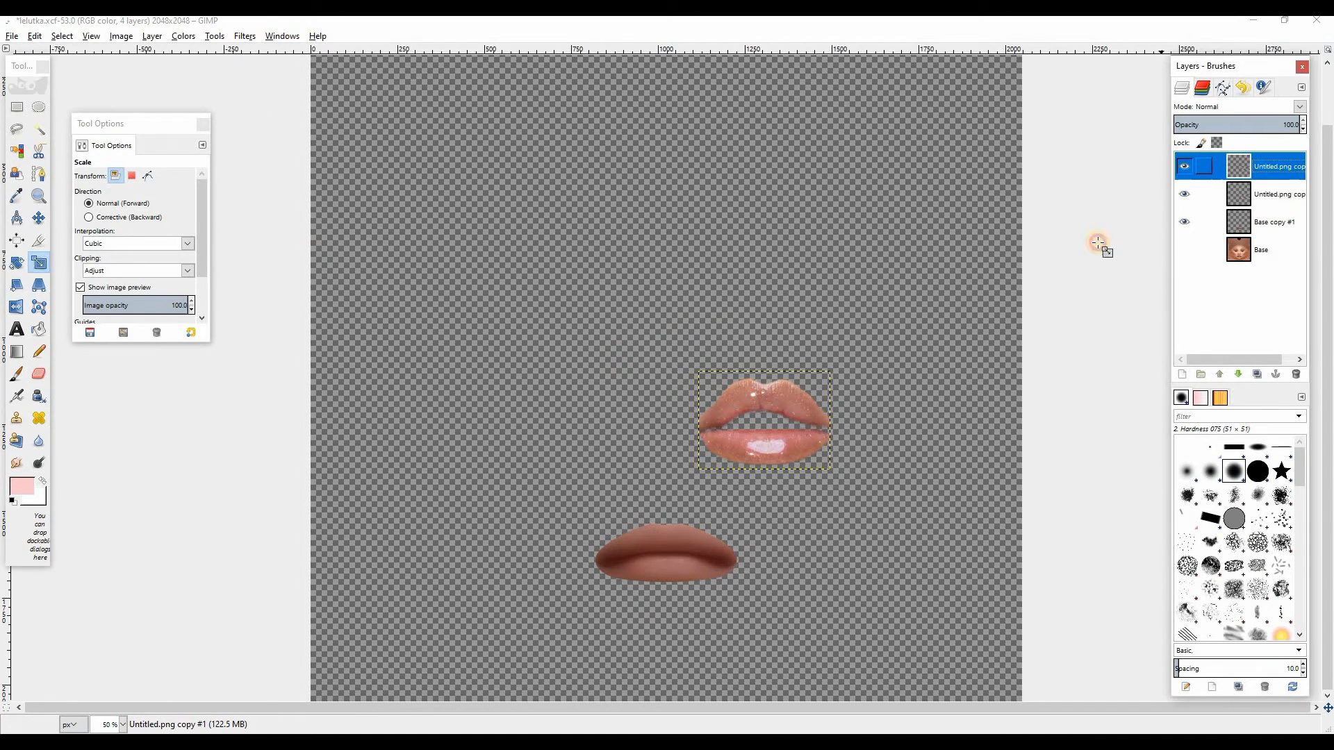
left_click(125, 728)
left_click(575, 482)
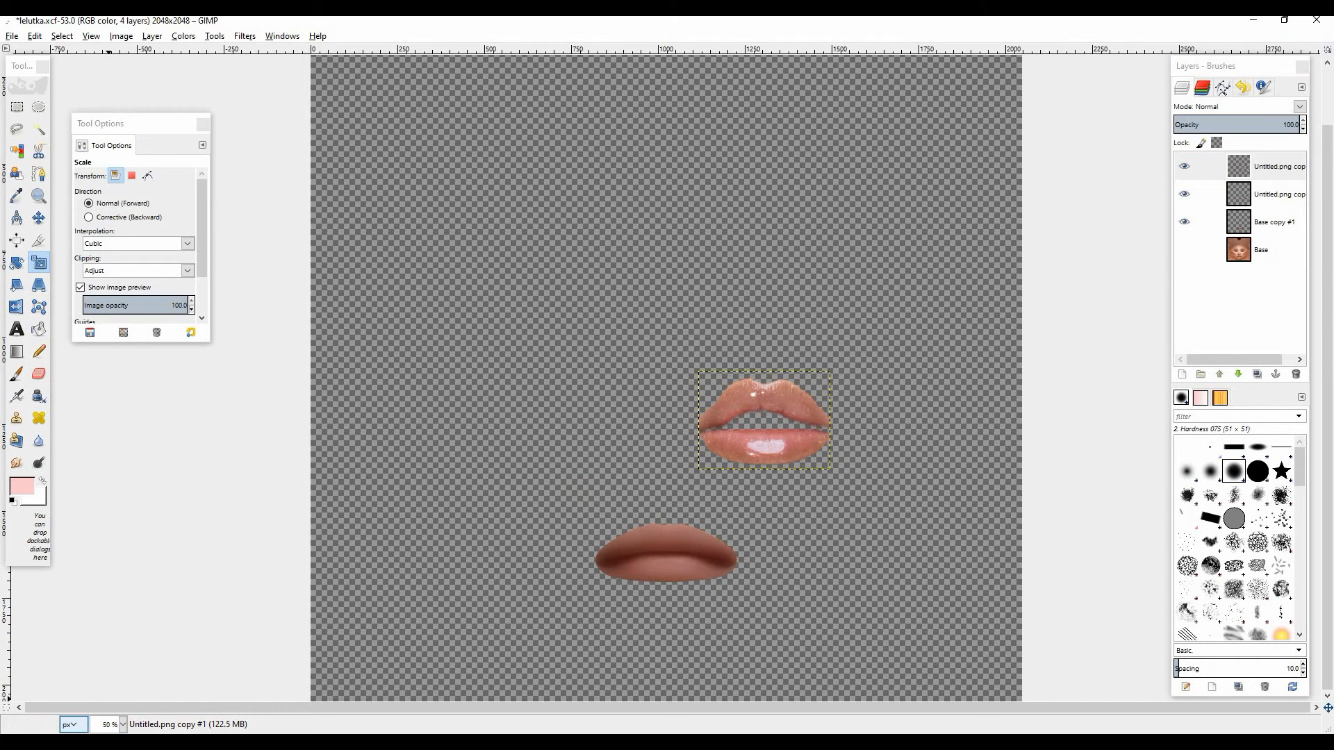
left_click(122, 725)
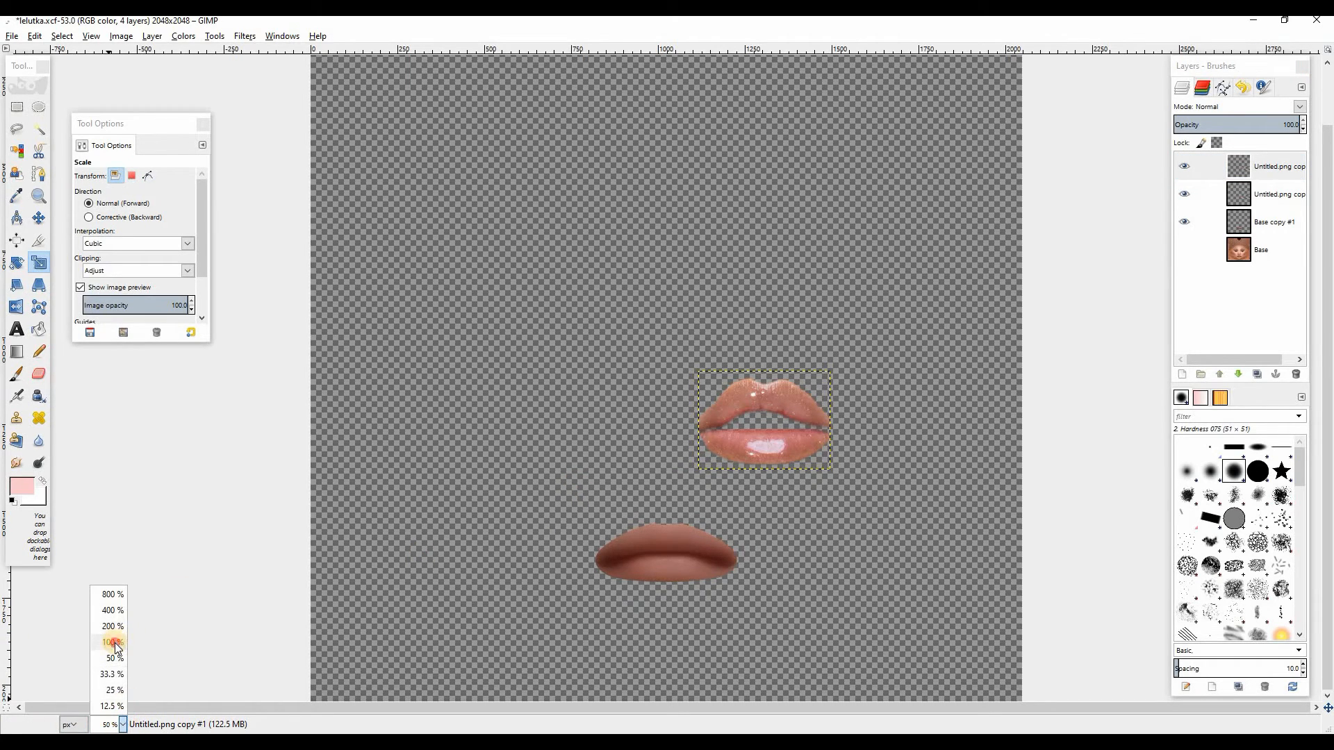
left_click(113, 642)
scroll(686, 407, "down", 5)
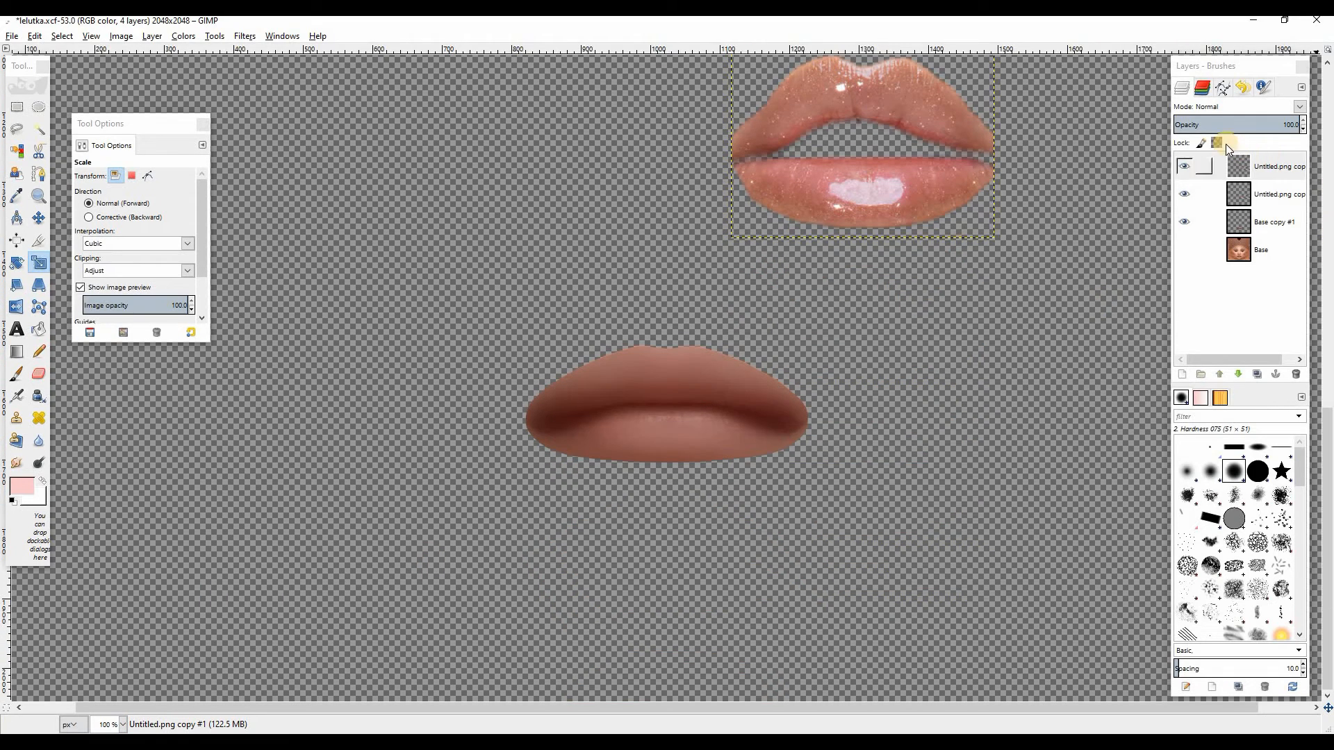
left_click(44, 219)
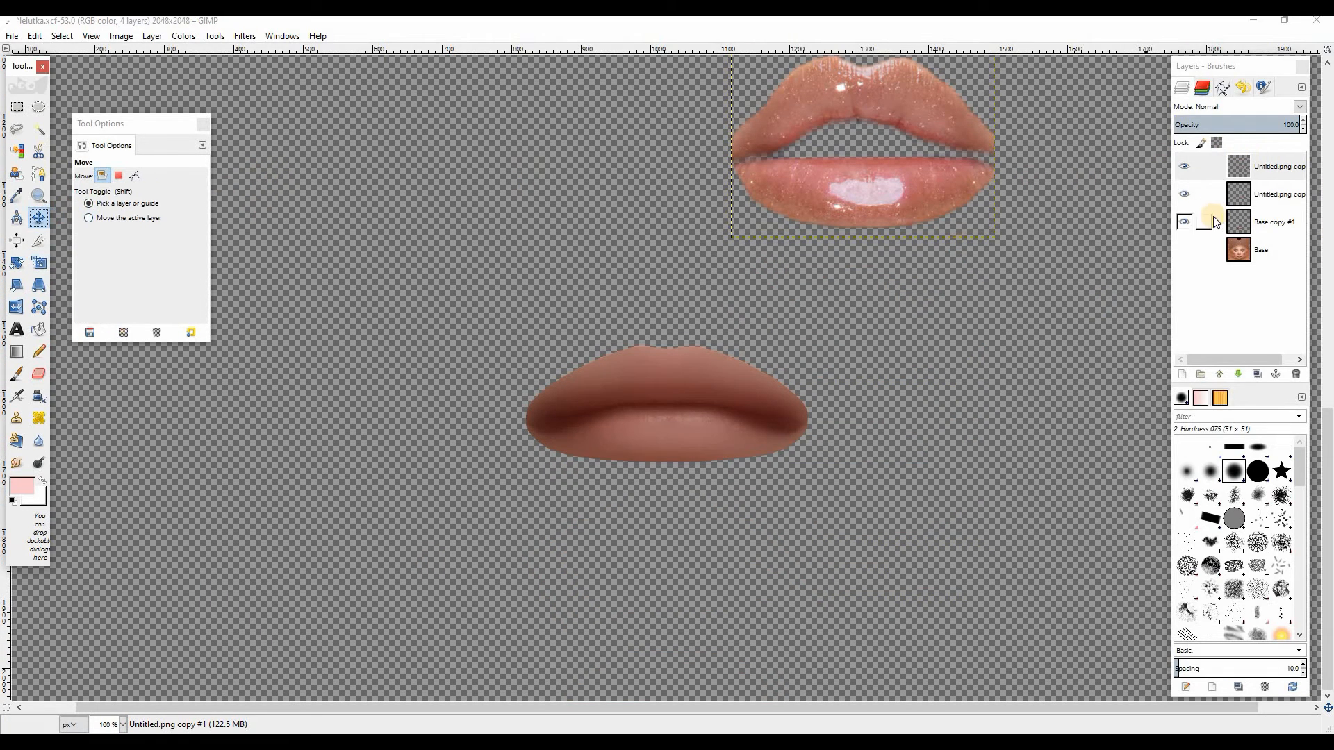
left_click(1249, 197)
left_click_drag(923, 106, 723, 384)
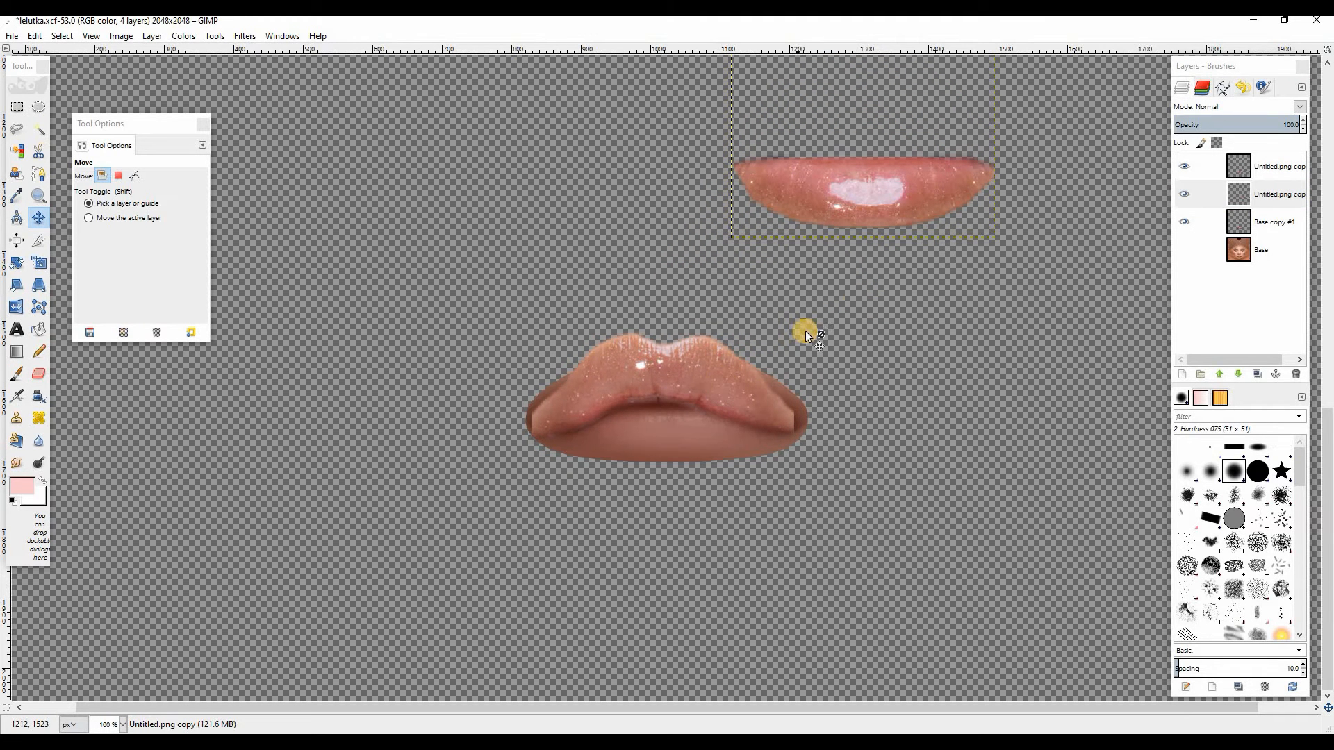
Lower the upper lip photo layer's opacity to 71.4 so the base lips show through.
left_click(1236, 126)
left_click_drag(1331, 119, 1332, 119)
left_click(1238, 167)
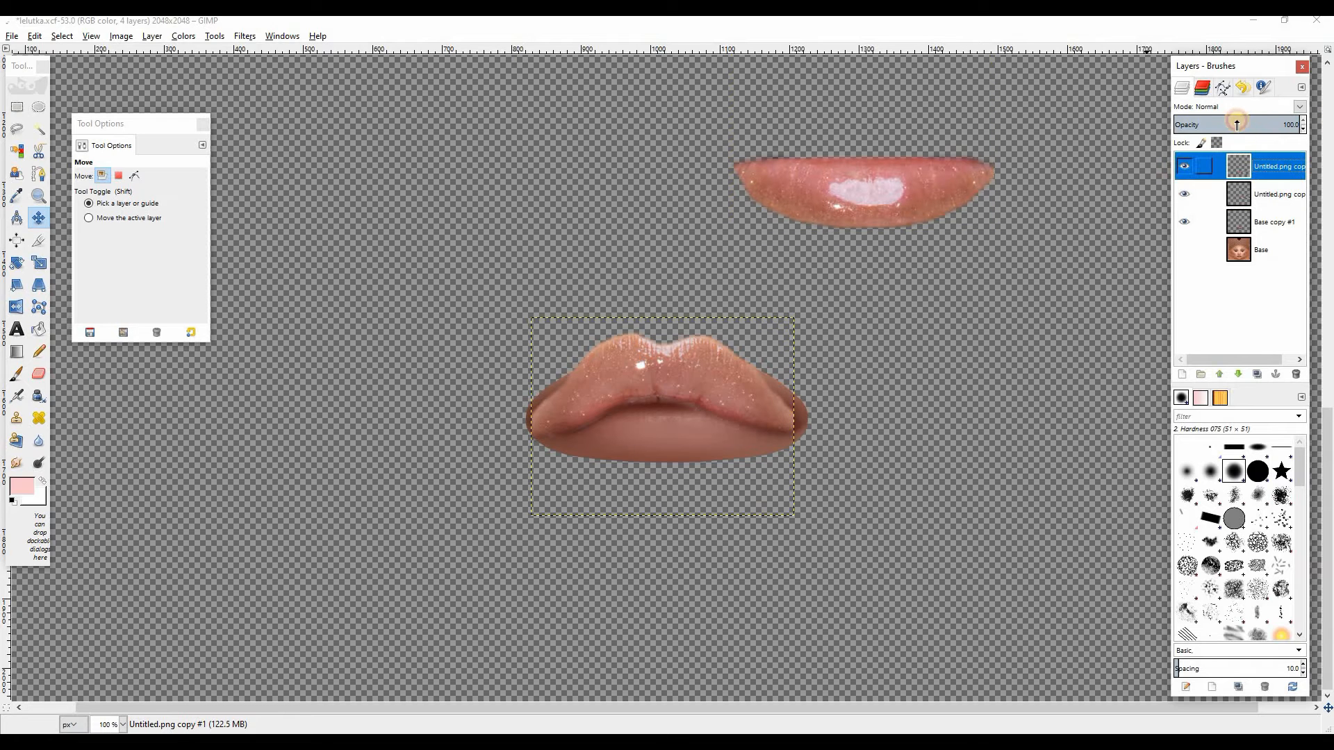
left_click(1236, 121)
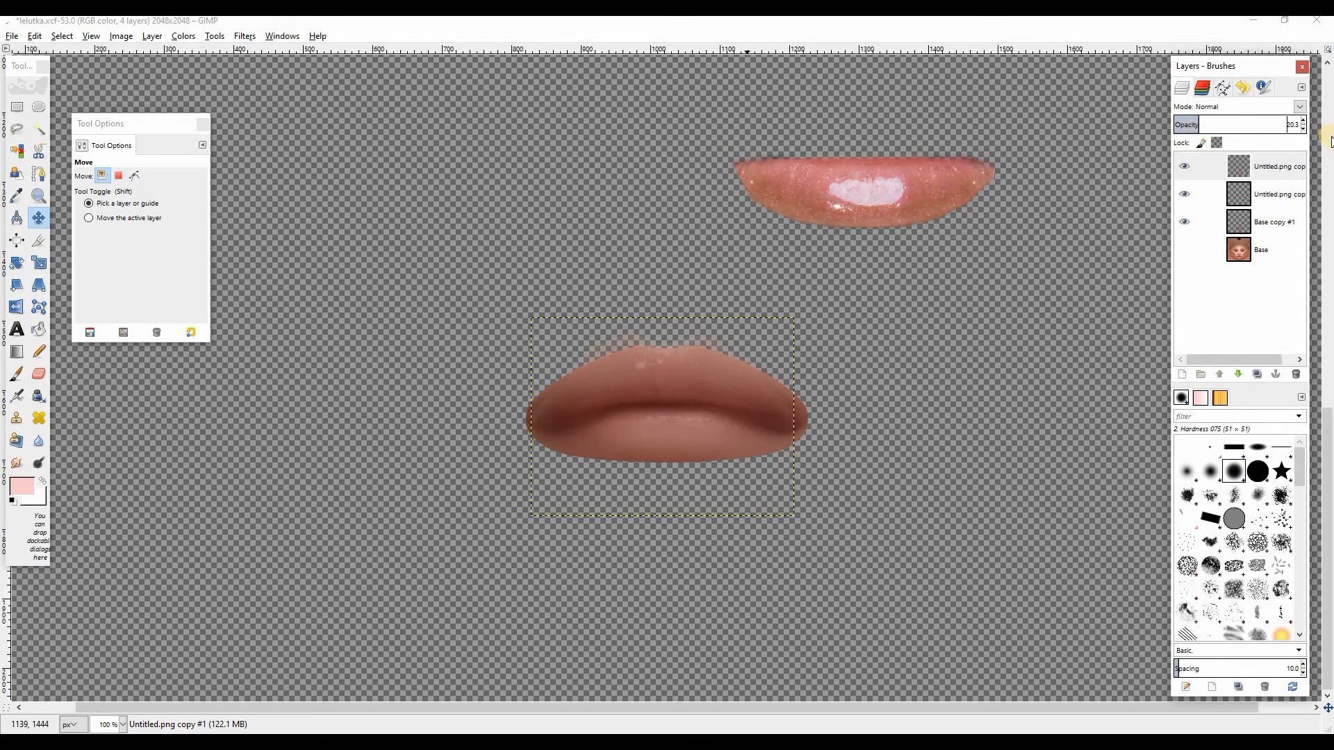
left_click_drag(1202, 127, 1268, 124)
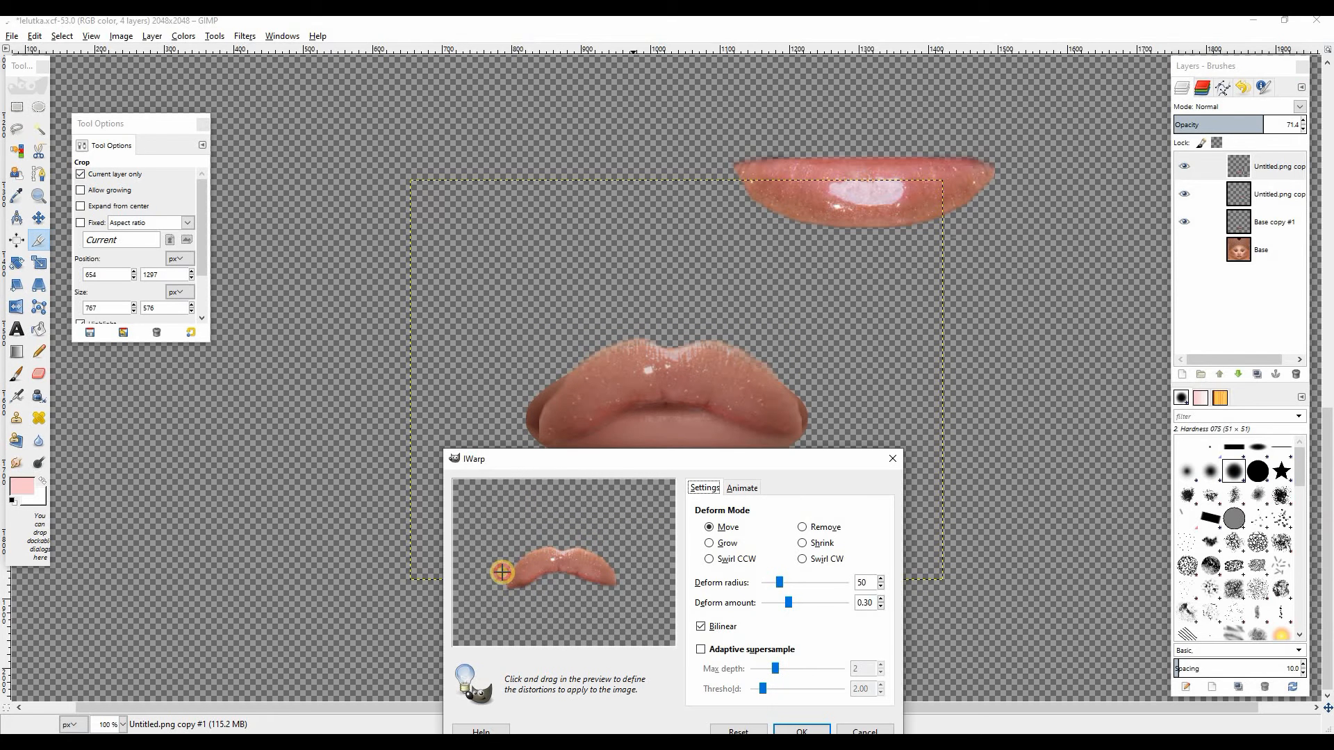
Stretch both corners of the upper lip photo outward with IWarp in Move mode to cover the base lip corners.
left_click_drag(503, 572, 530, 587)
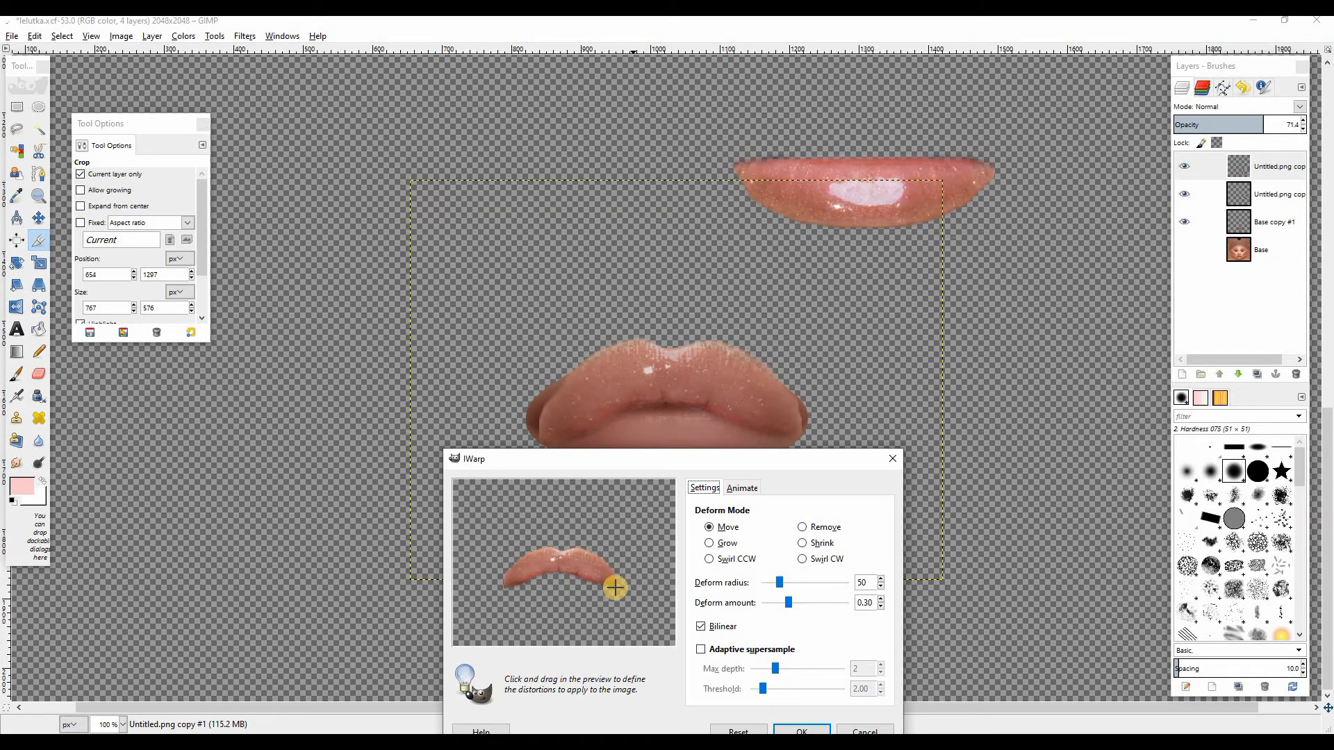
left_click_drag(621, 592, 615, 575)
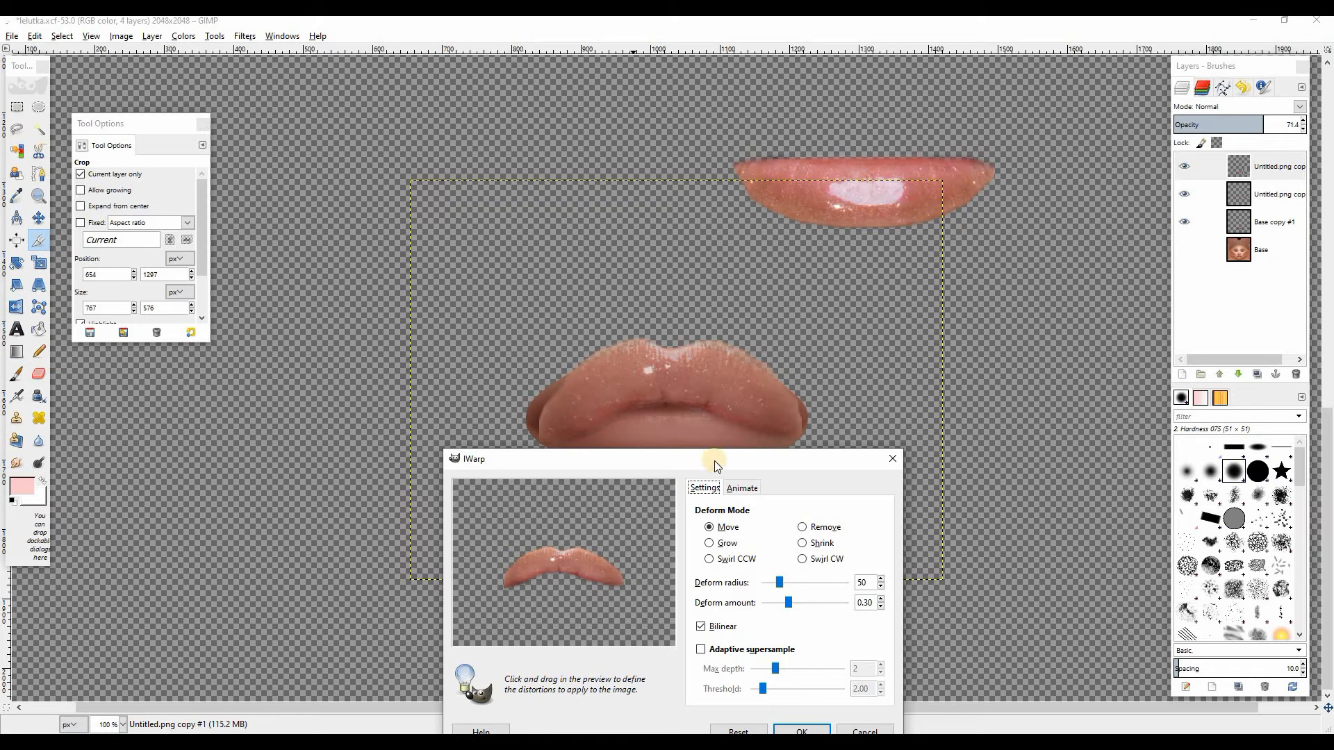
left_click_drag(716, 461, 596, 300)
left_click(676, 569)
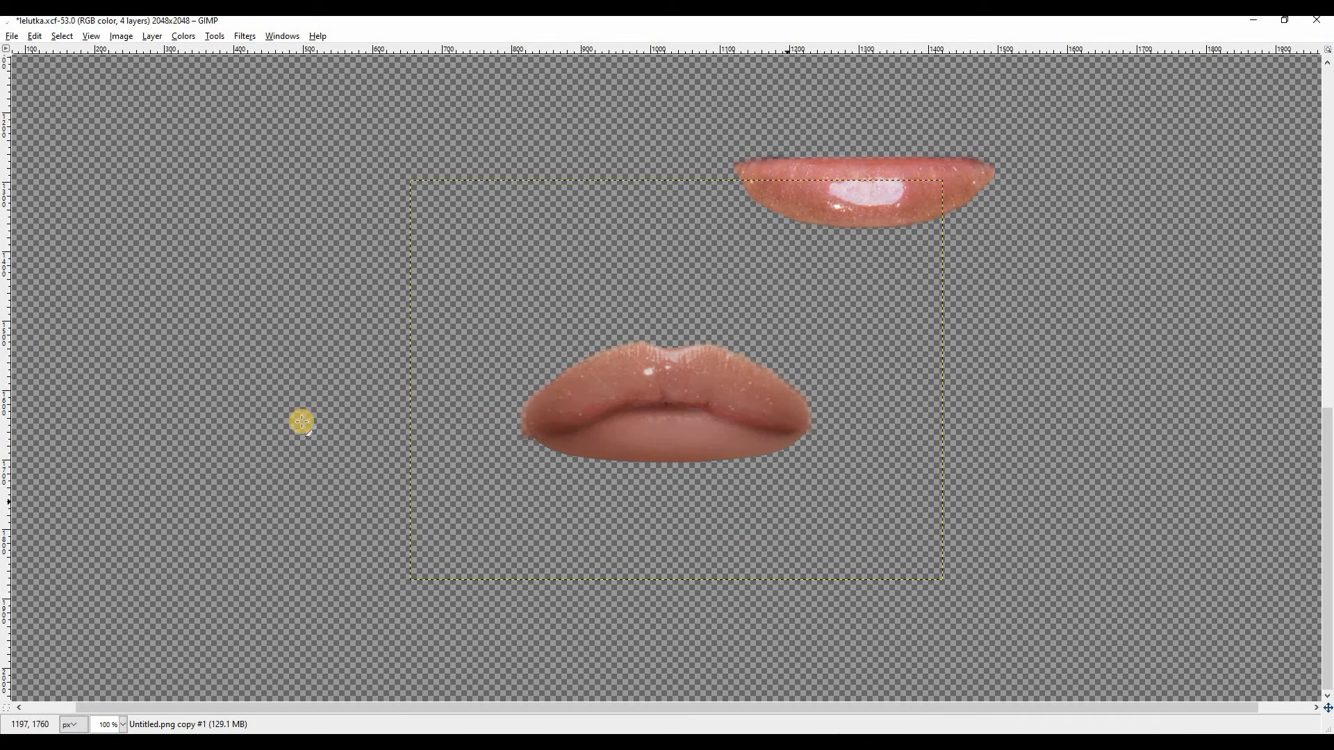
key("Tab")
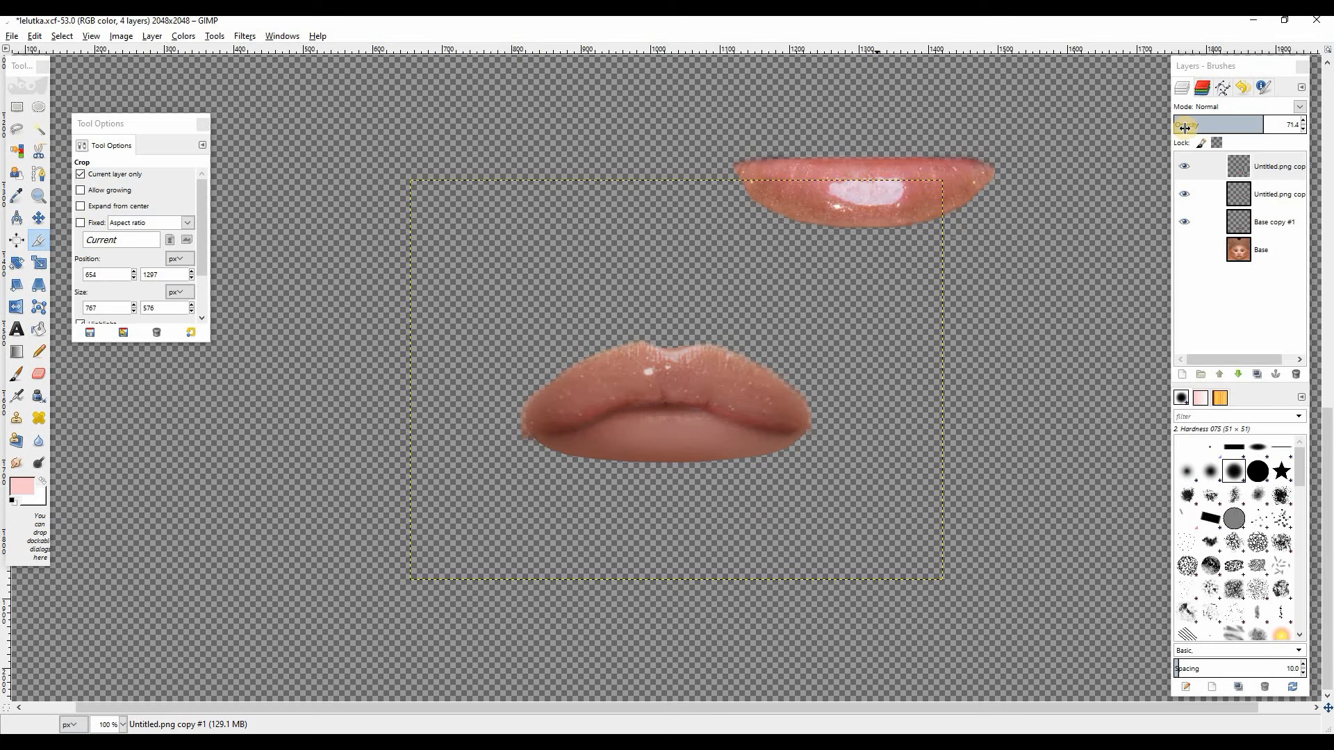
Restore the upper lip photo layer's opacity to 100 and hide the layer.
left_click_drag(1230, 132, 1322, 126)
left_click(1185, 167)
Move the lower lip photo onto the base lips' lower lip and set its layer opacity to 52.7.
left_click(1238, 193)
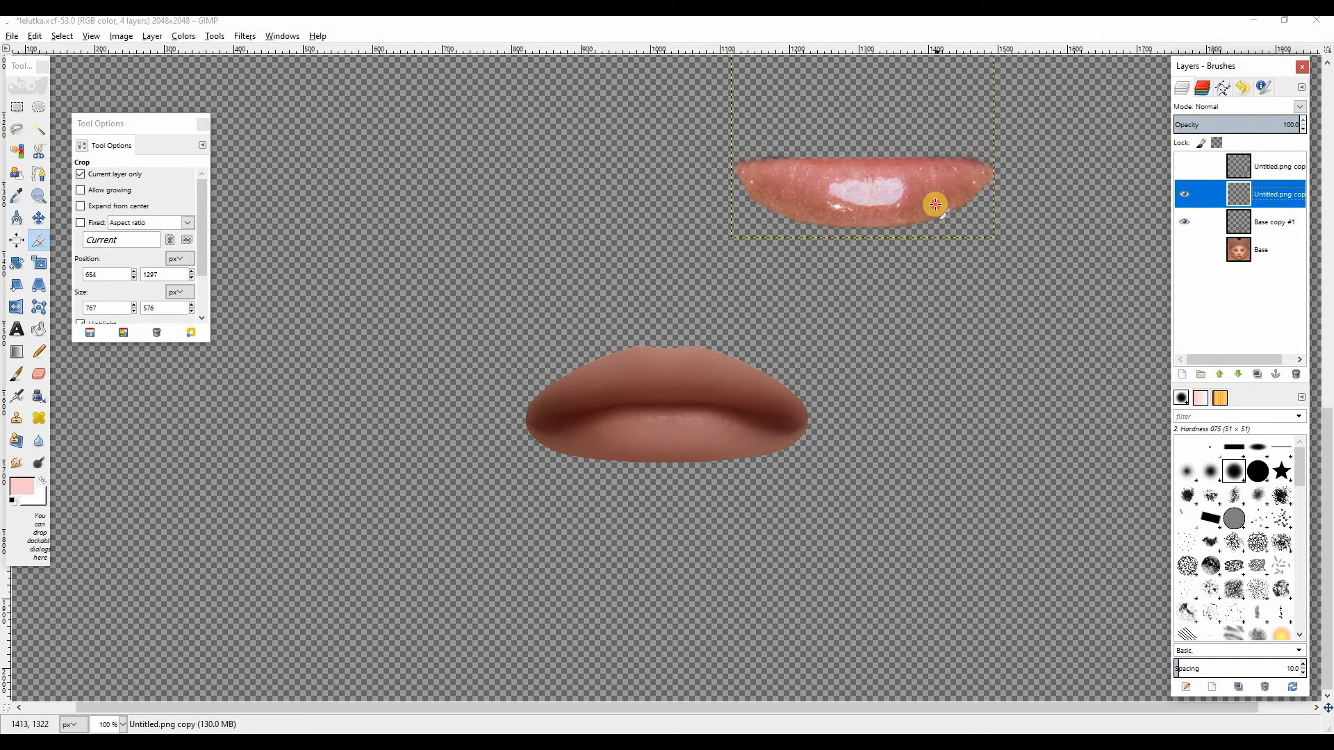
key("m")
left_click_drag(861, 180, 664, 424)
mouse_move(1239, 124)
left_mouse_down()
mouse_move(1222, 125)
mouse_move(1240, 125)
left_mouse_up()
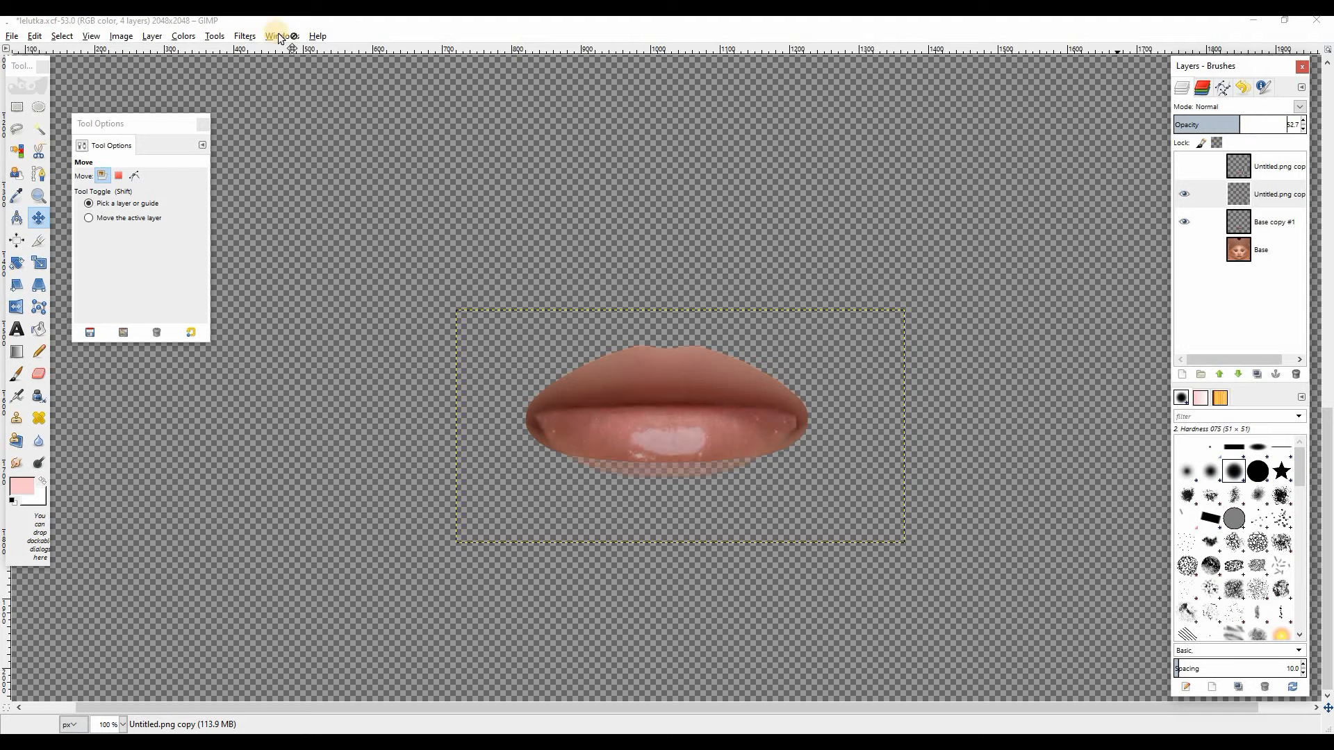
Stretch both corners of the lower lip photo outward with IWarp in Move mode to match the base lip corners.
left_click(240, 37)
mouse_move(373, 143)
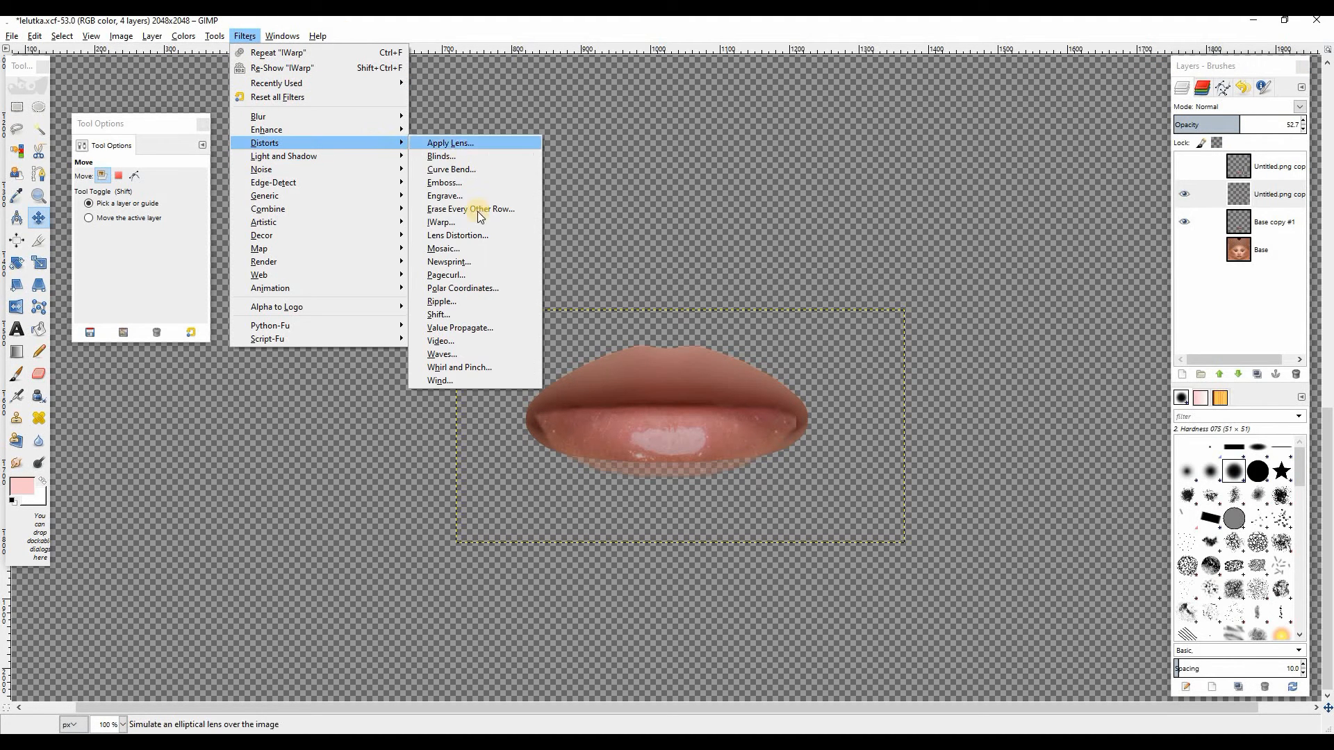
left_click(441, 223)
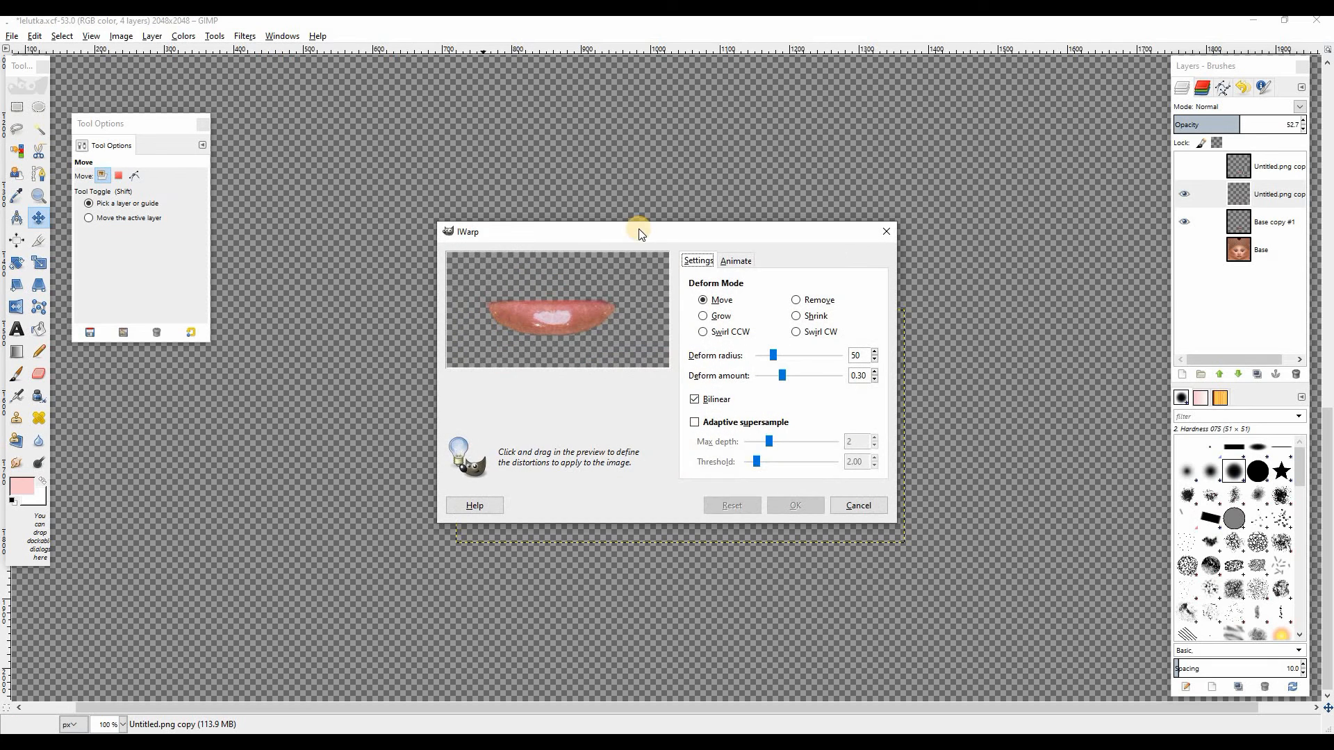
left_click_drag(648, 269, 657, 482)
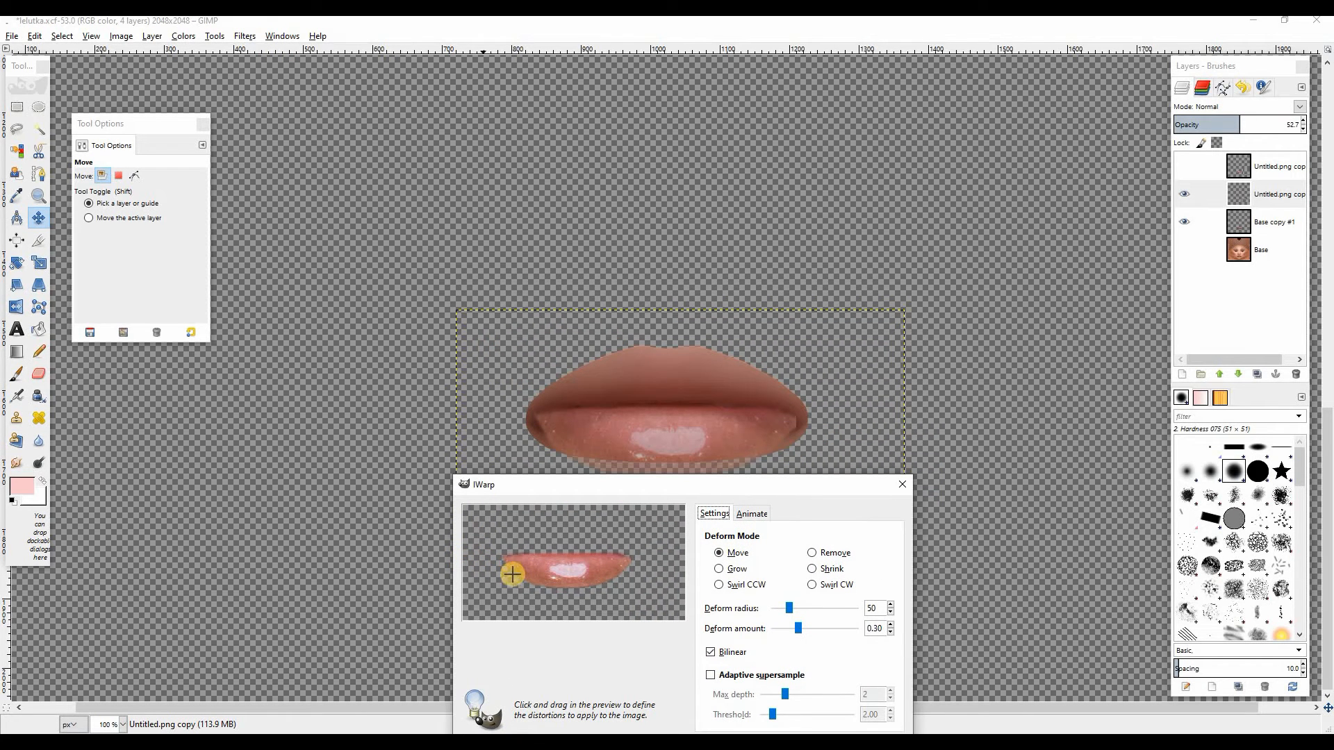
left_click_drag(506, 566, 485, 558)
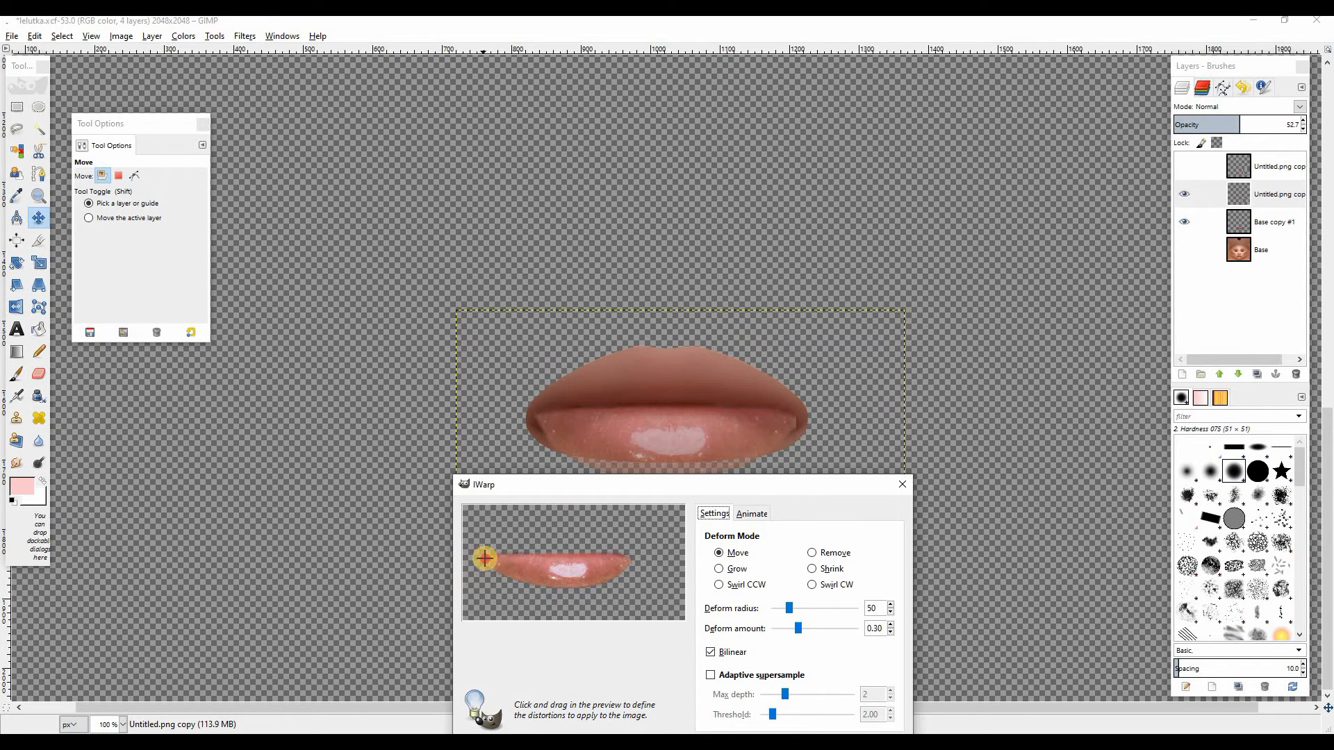
left_click_drag(612, 571, 661, 565)
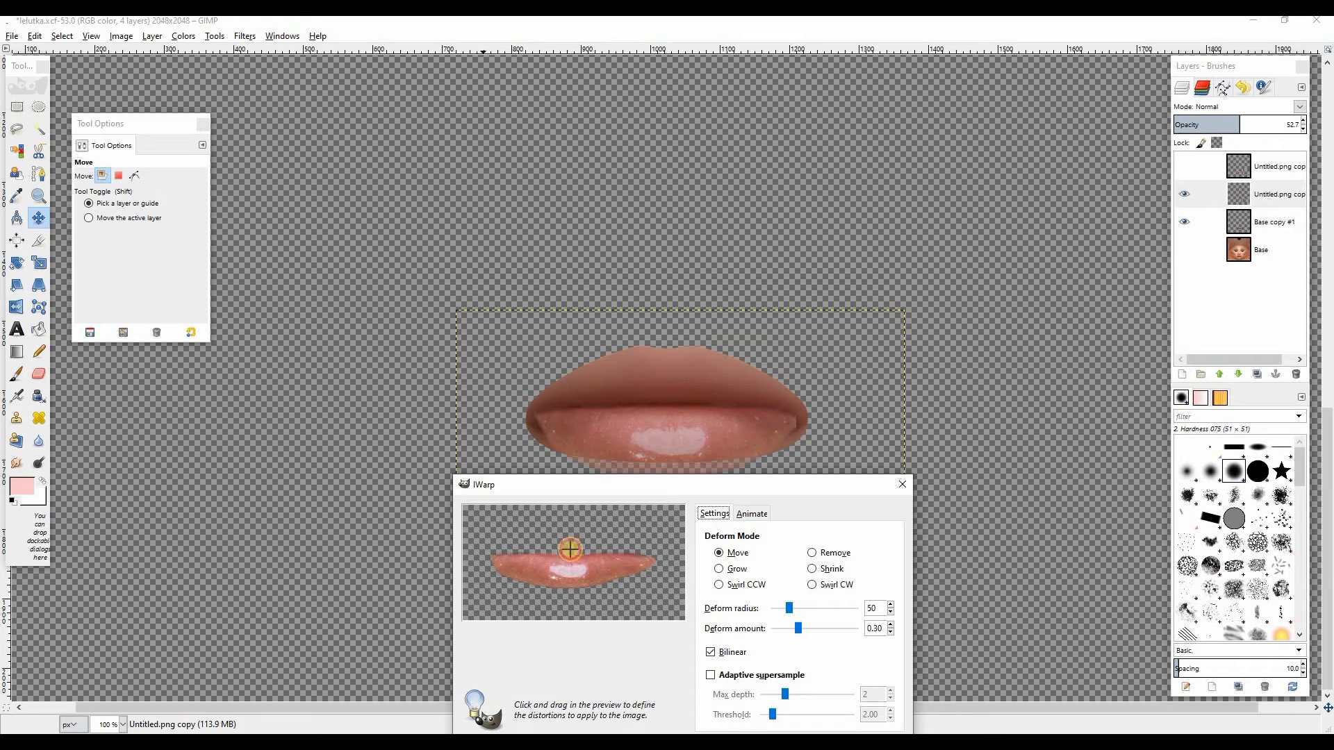
left_click_drag(703, 485, 460, 280)
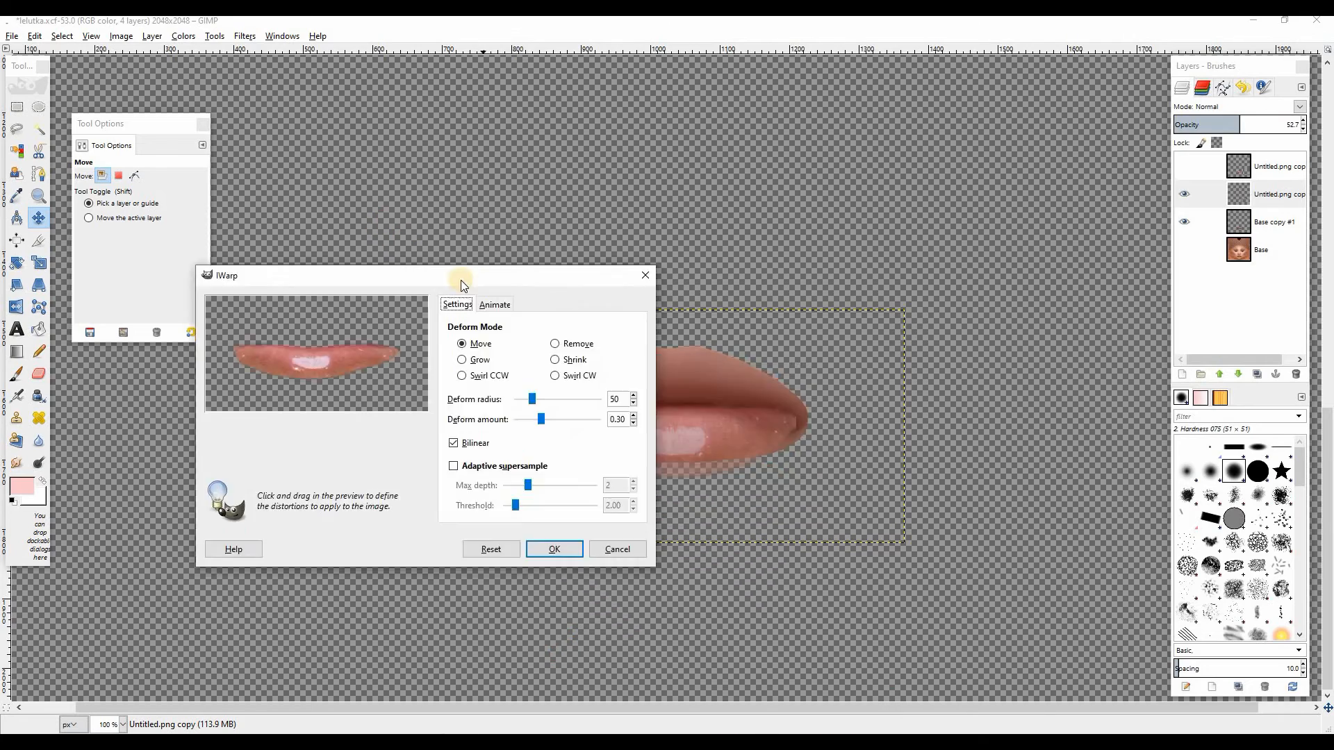
key("Return")
key("Tab")
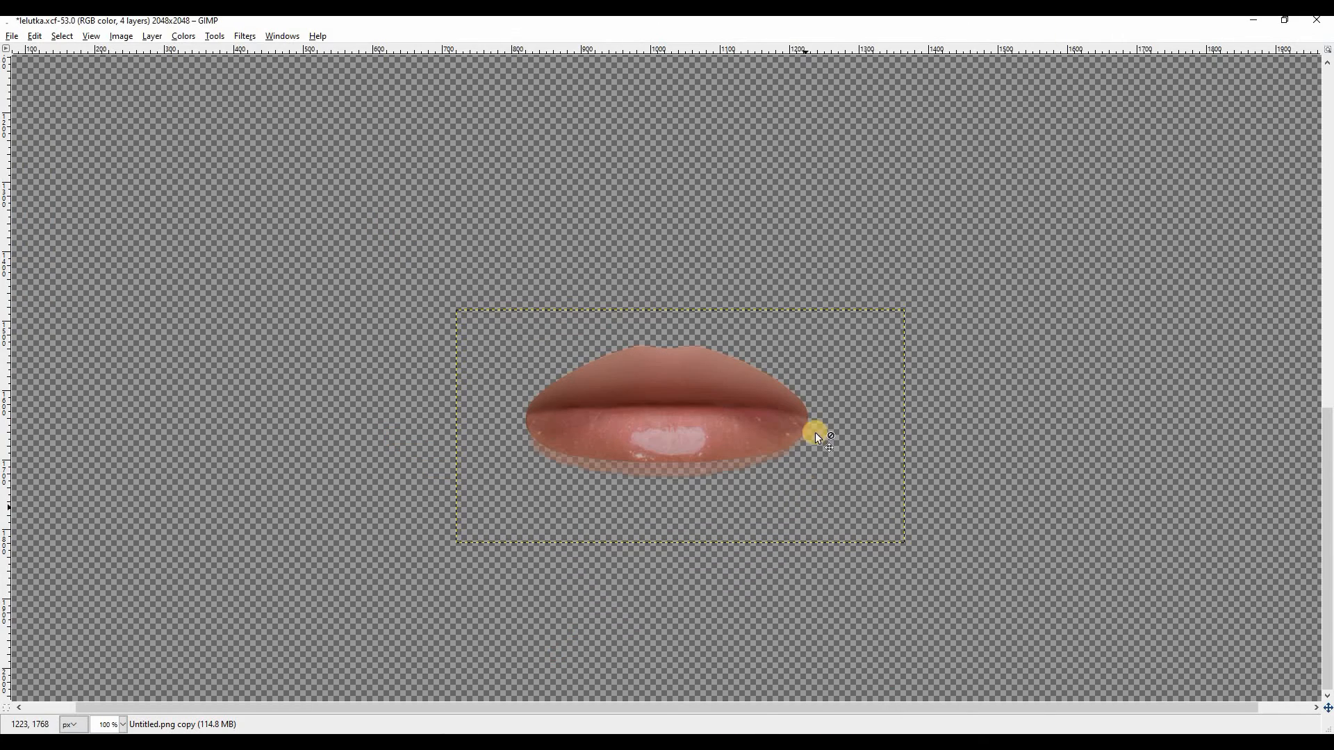
Set the lower lip photo layer's opacity to 40.1 after trying it at 100.
left_click(248, 34)
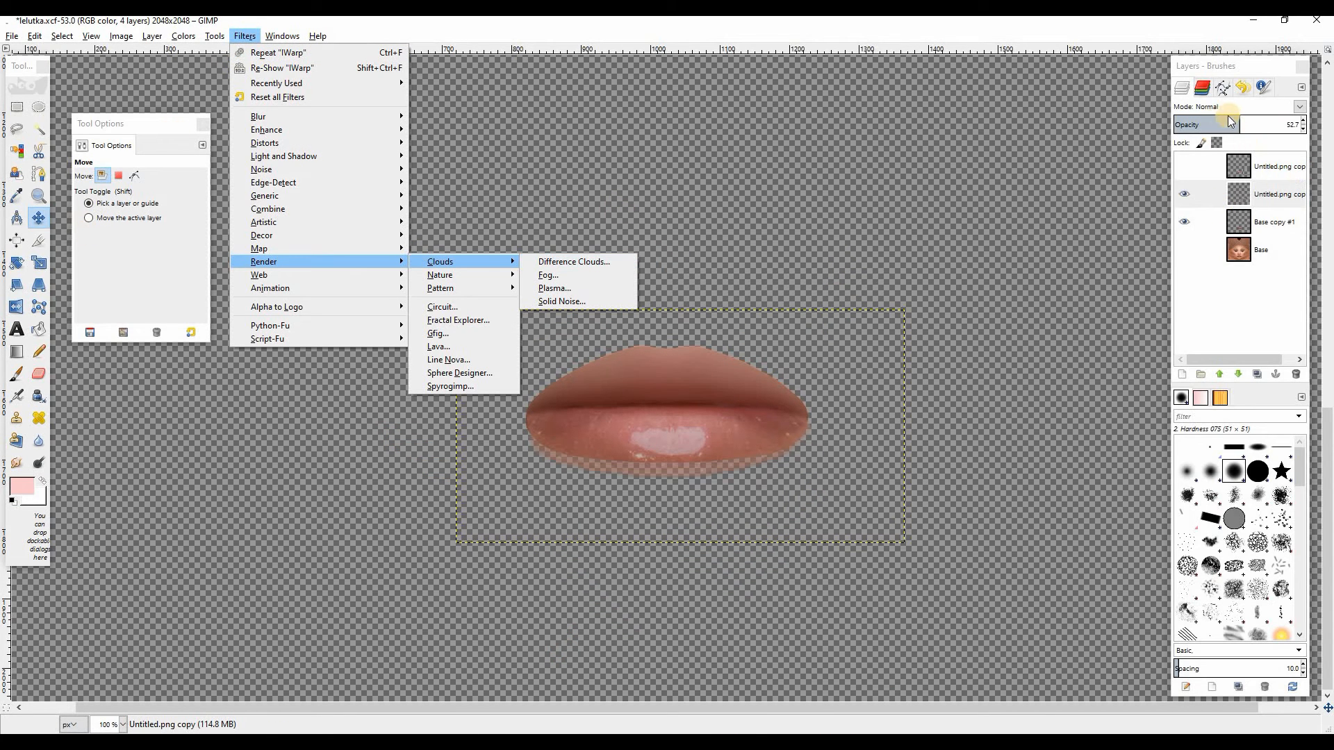
left_click(1308, 121)
left_click_drag(1271, 121, 1304, 122)
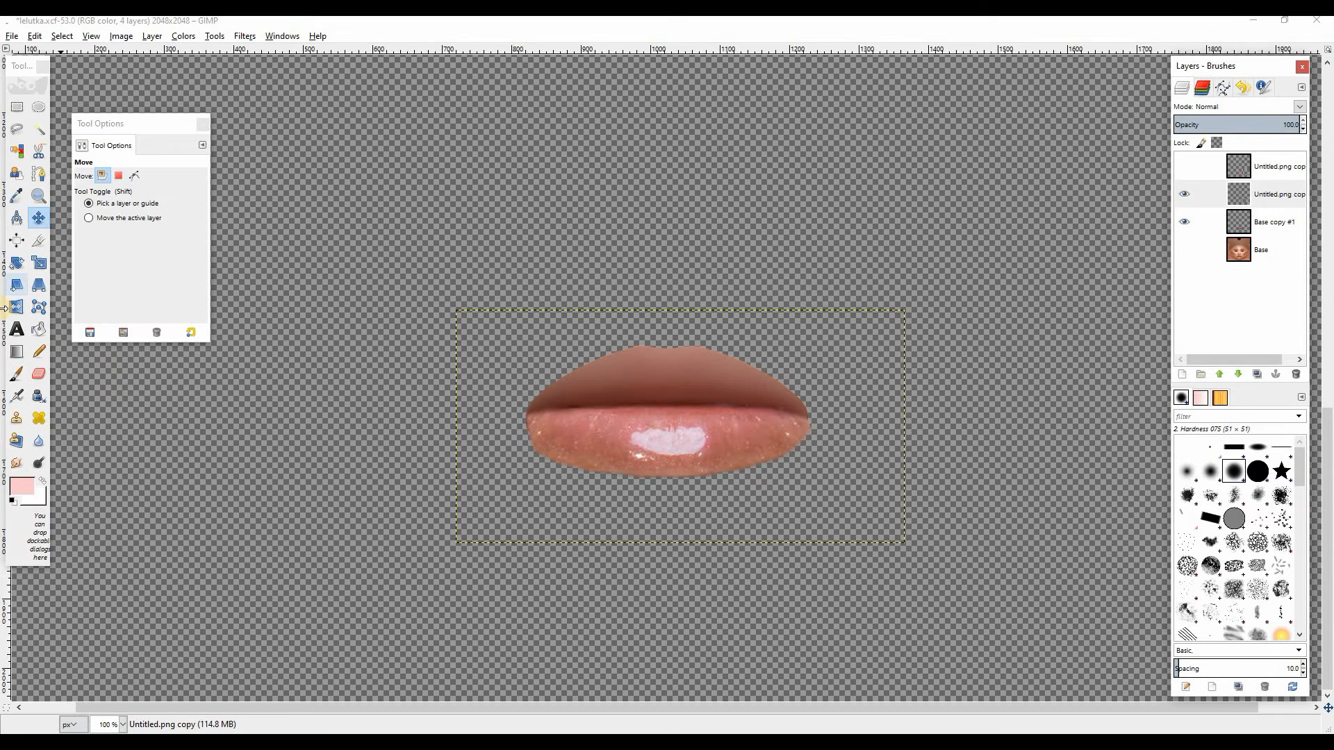
left_click(1224, 125)
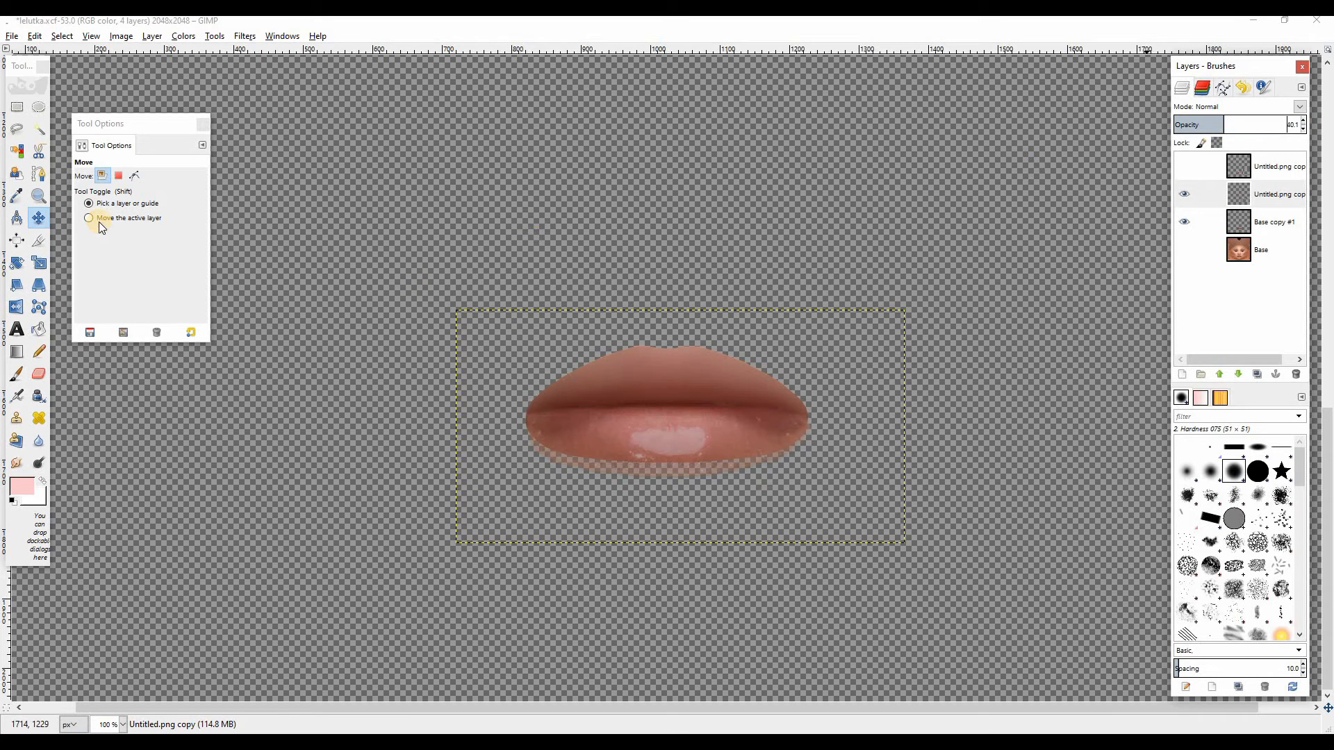
Scale the lower lip photo layer vertically to 646 × 318 px, with width and height unlinked.
left_click(39, 240)
left_click(39, 262)
left_click(695, 413)
left_click(671, 542)
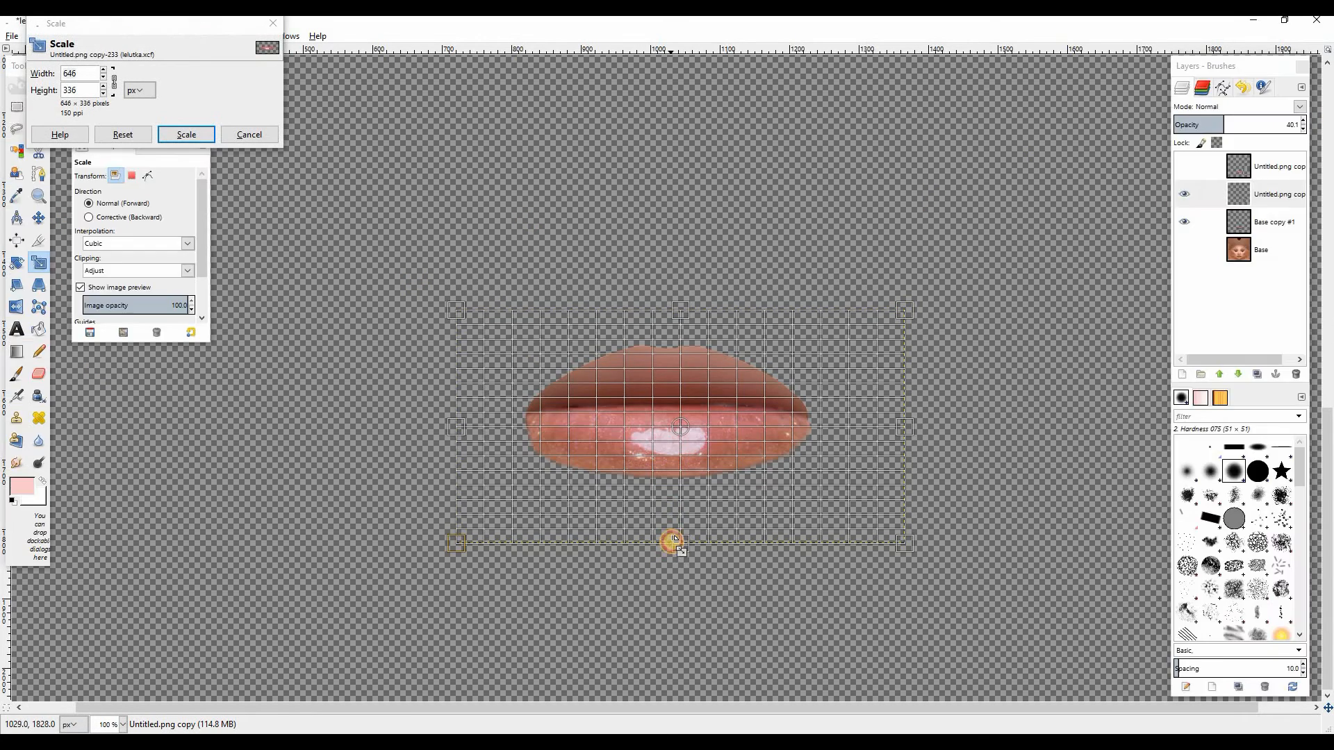
left_click_drag(456, 542, 473, 534)
left_click(114, 83)
left_click(109, 134)
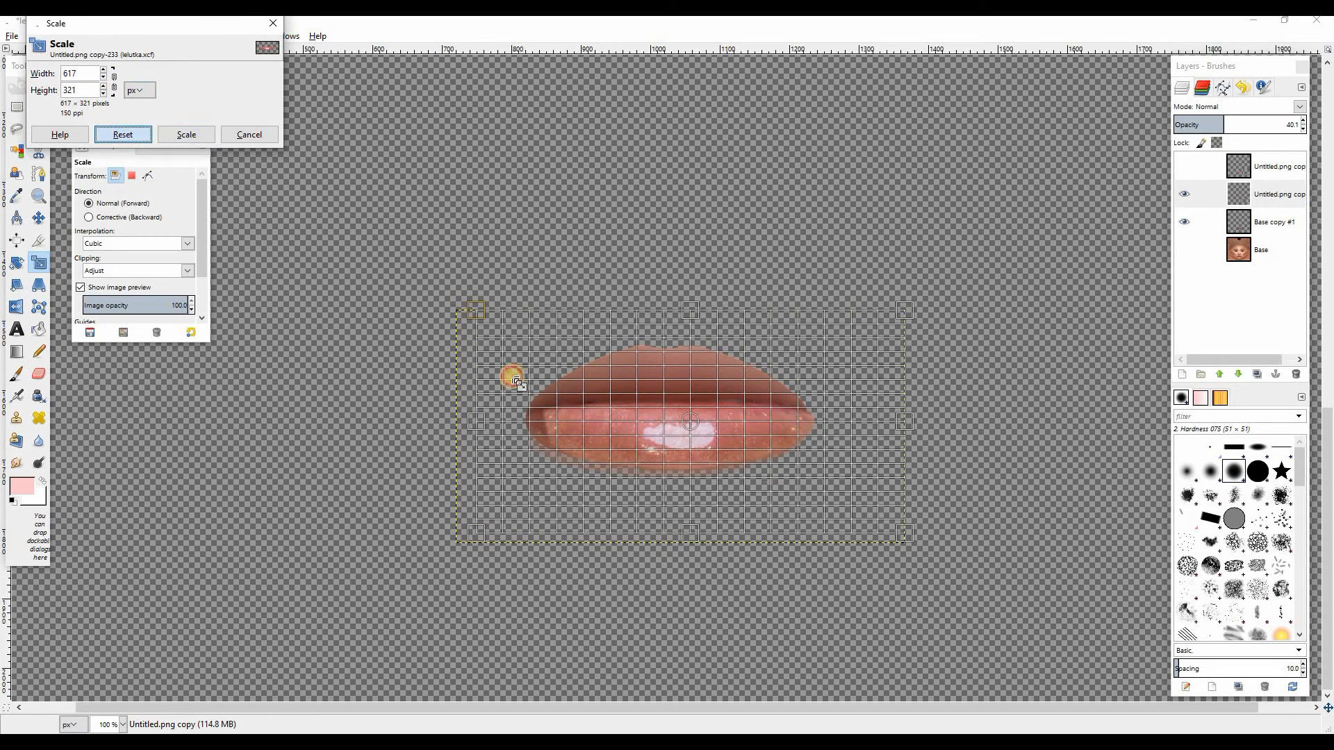
left_click_drag(679, 544, 678, 532)
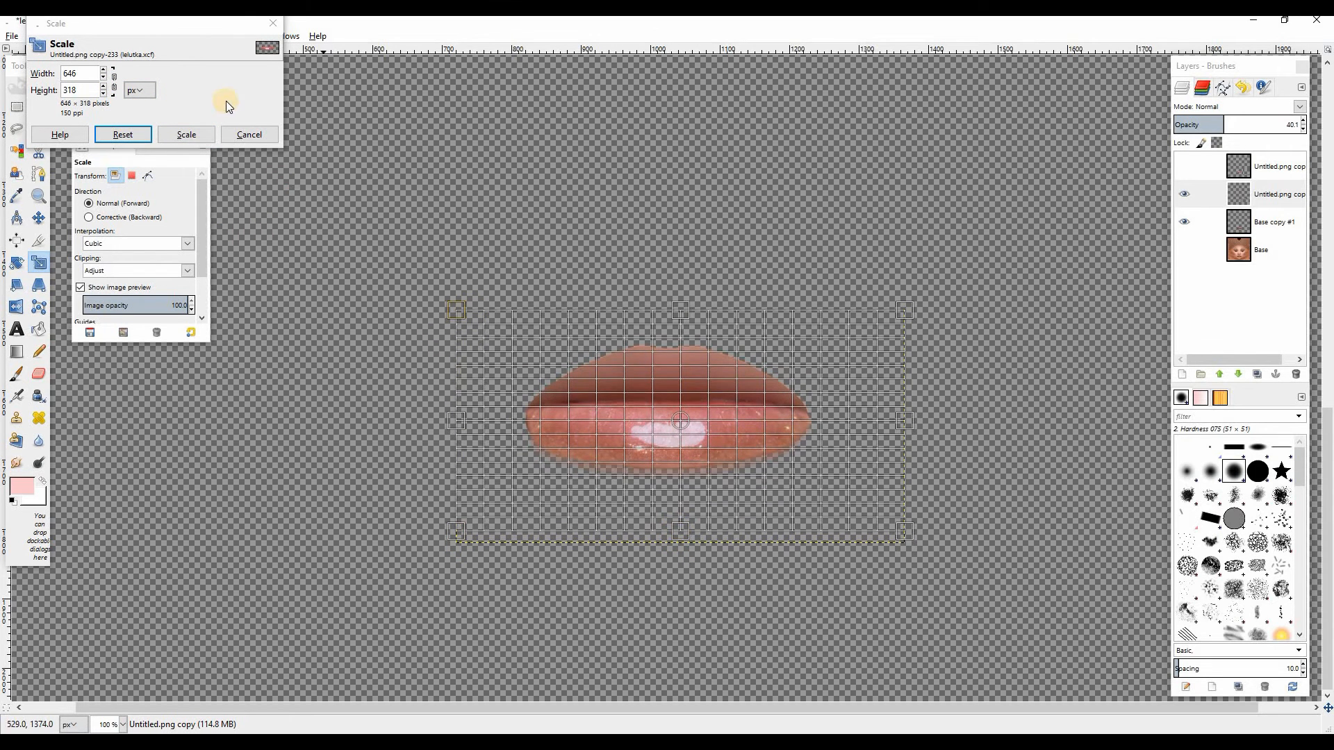
left_click(185, 135)
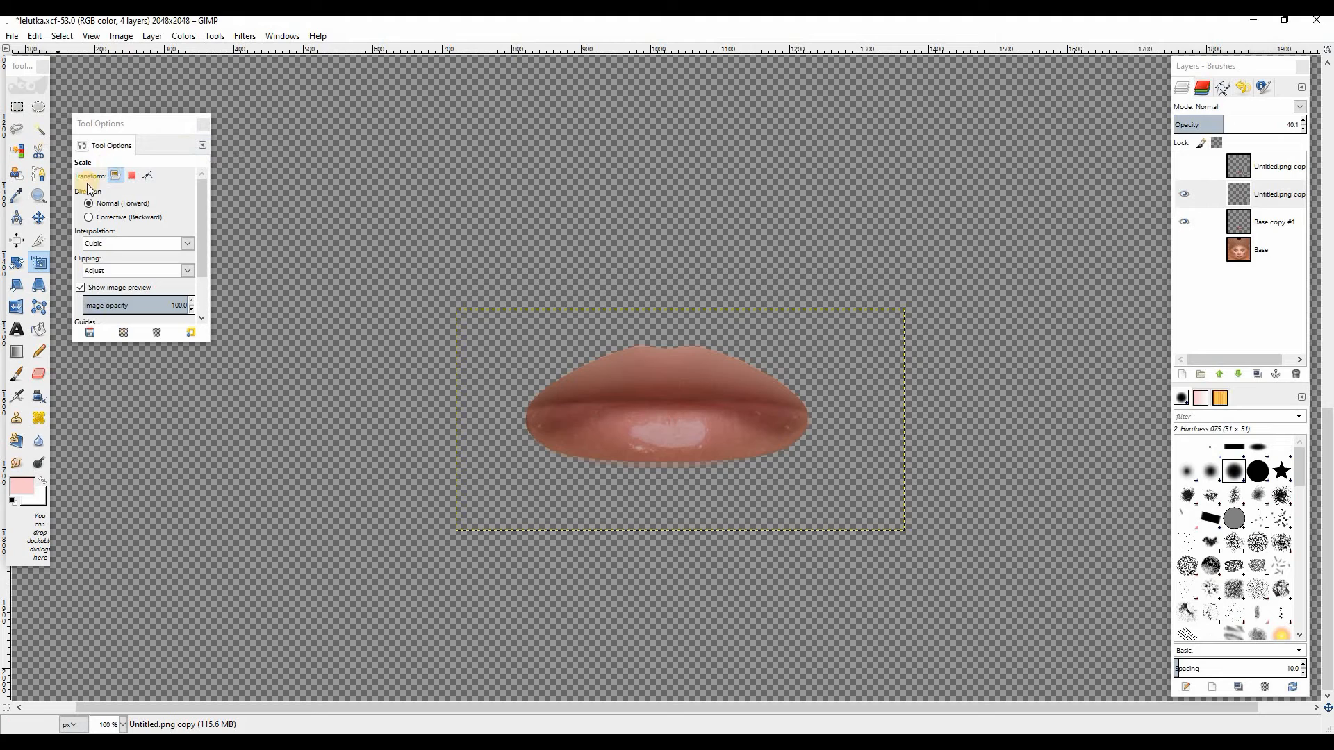
Scale the lower lip photo layer's height down slightly further to fit the base lower lip.
left_click(38, 218)
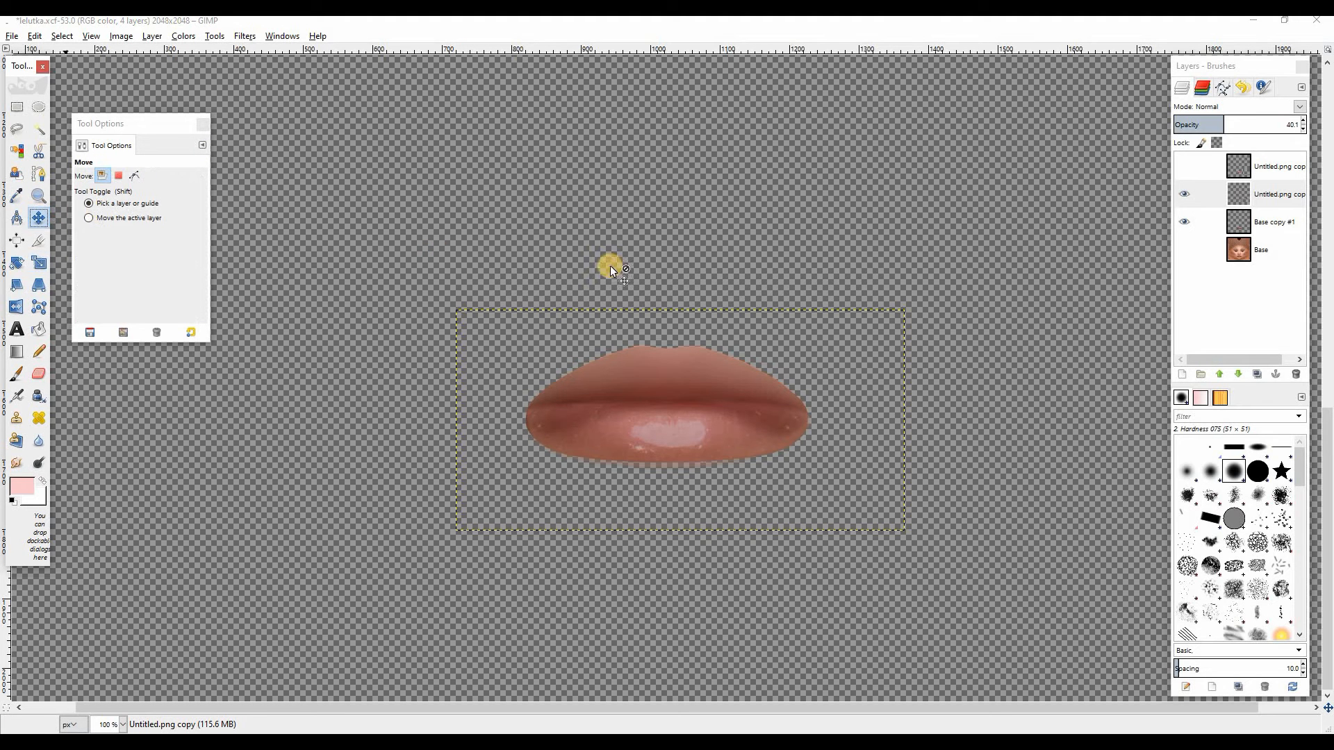
left_click(36, 264)
left_click(595, 476)
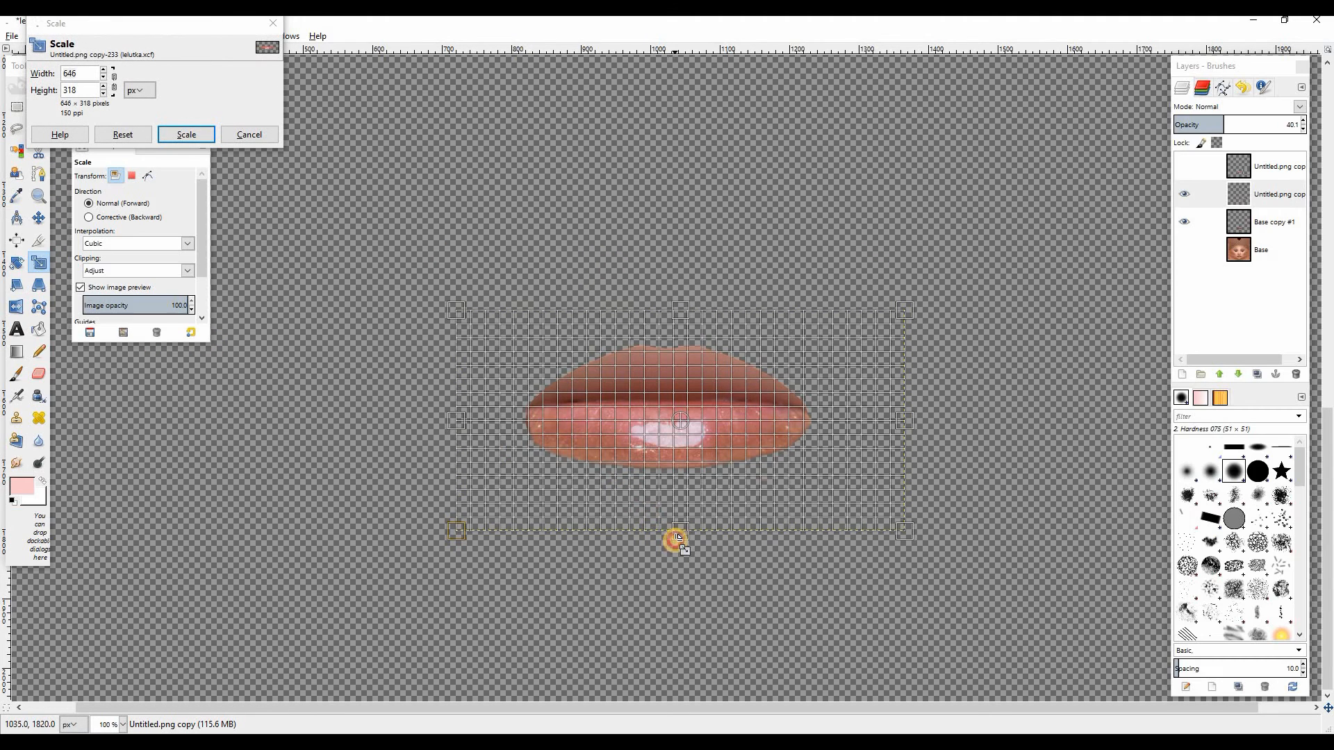
left_click(186, 135)
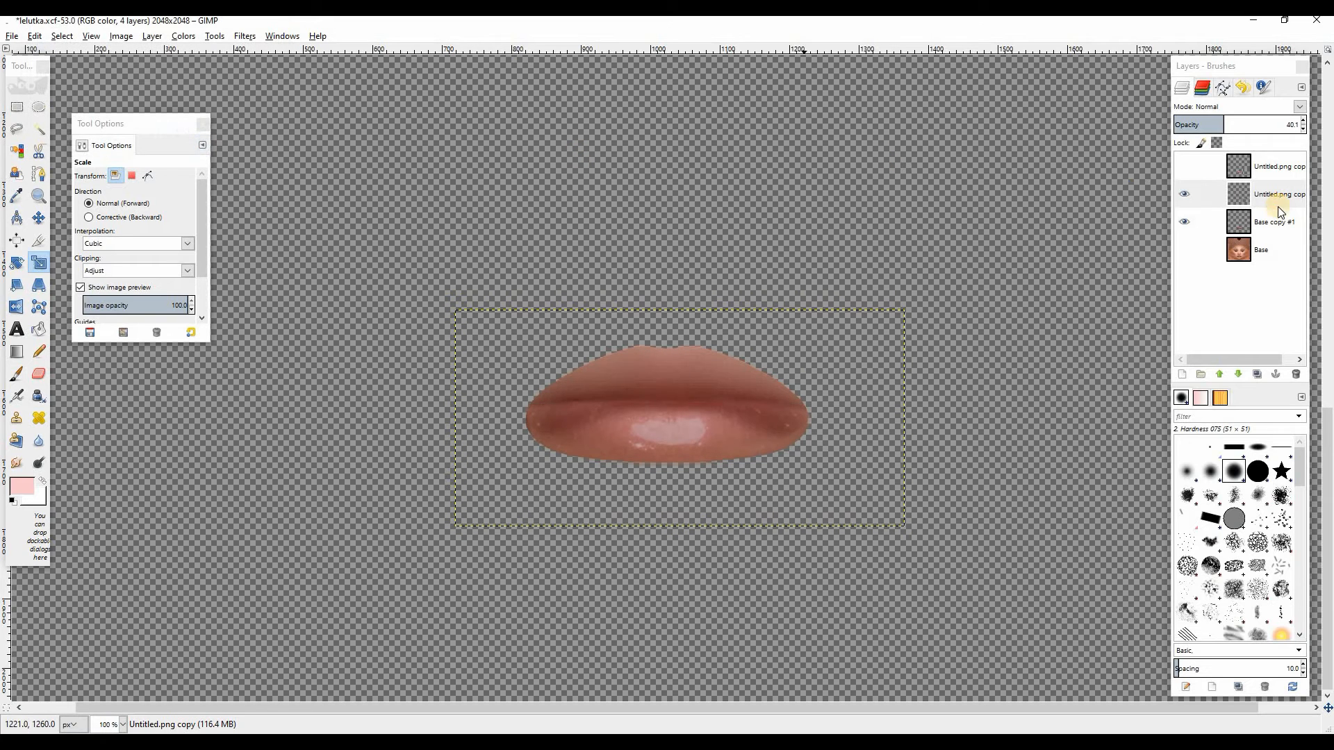
Erase the lower lip photo's excess around the mouth corners with a 100.19 eraser, and return the layer's opacity to 100.
left_click(1220, 111)
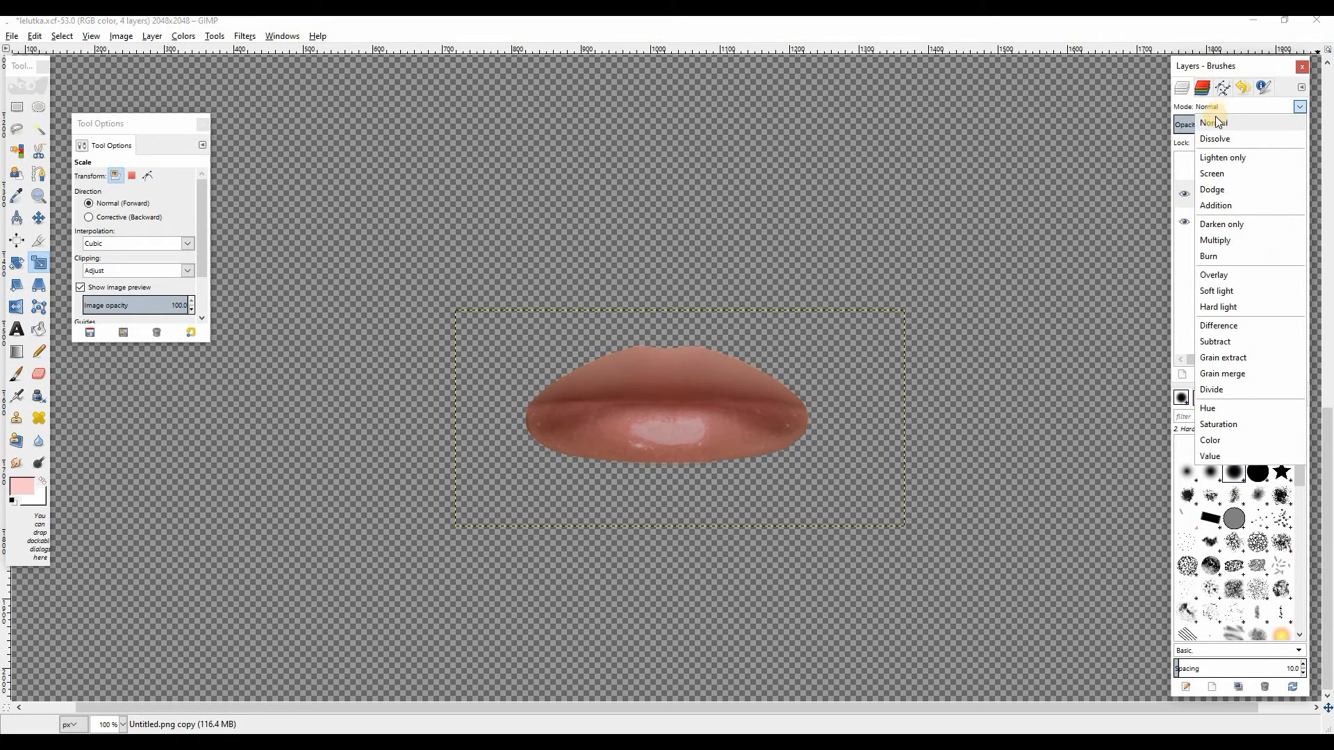
left_click(1217, 120)
left_click_drag(1230, 125, 1154, 198)
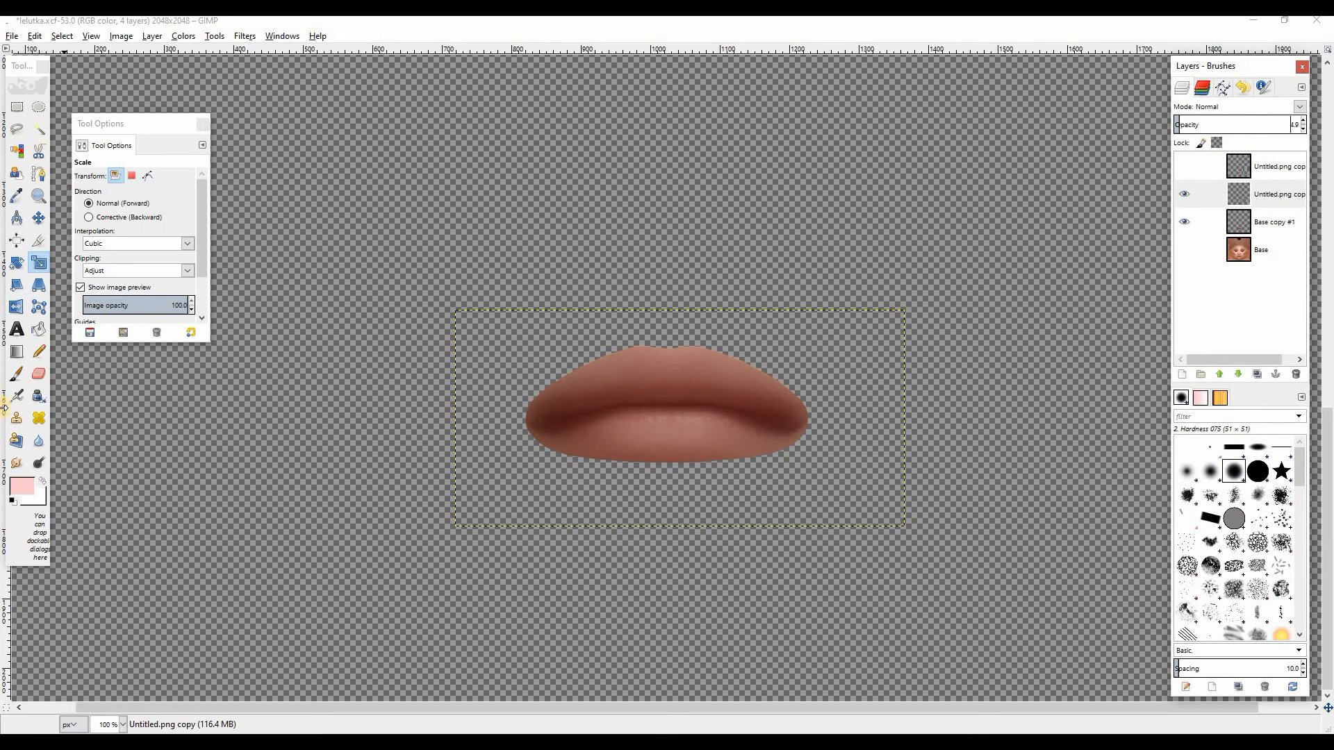
left_click(40, 374)
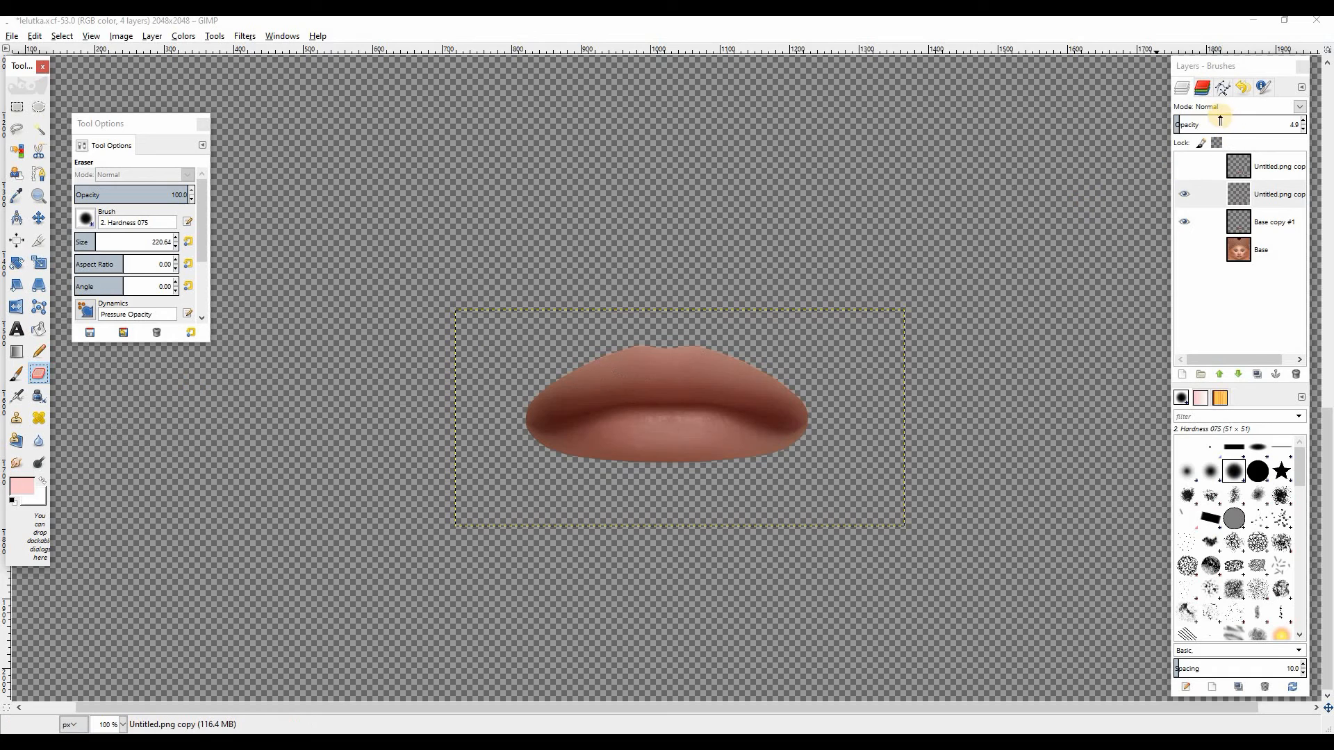
mouse_move(1213, 127)
left_mouse_down()
mouse_move(1243, 132)
mouse_move(1212, 141)
left_mouse_up()
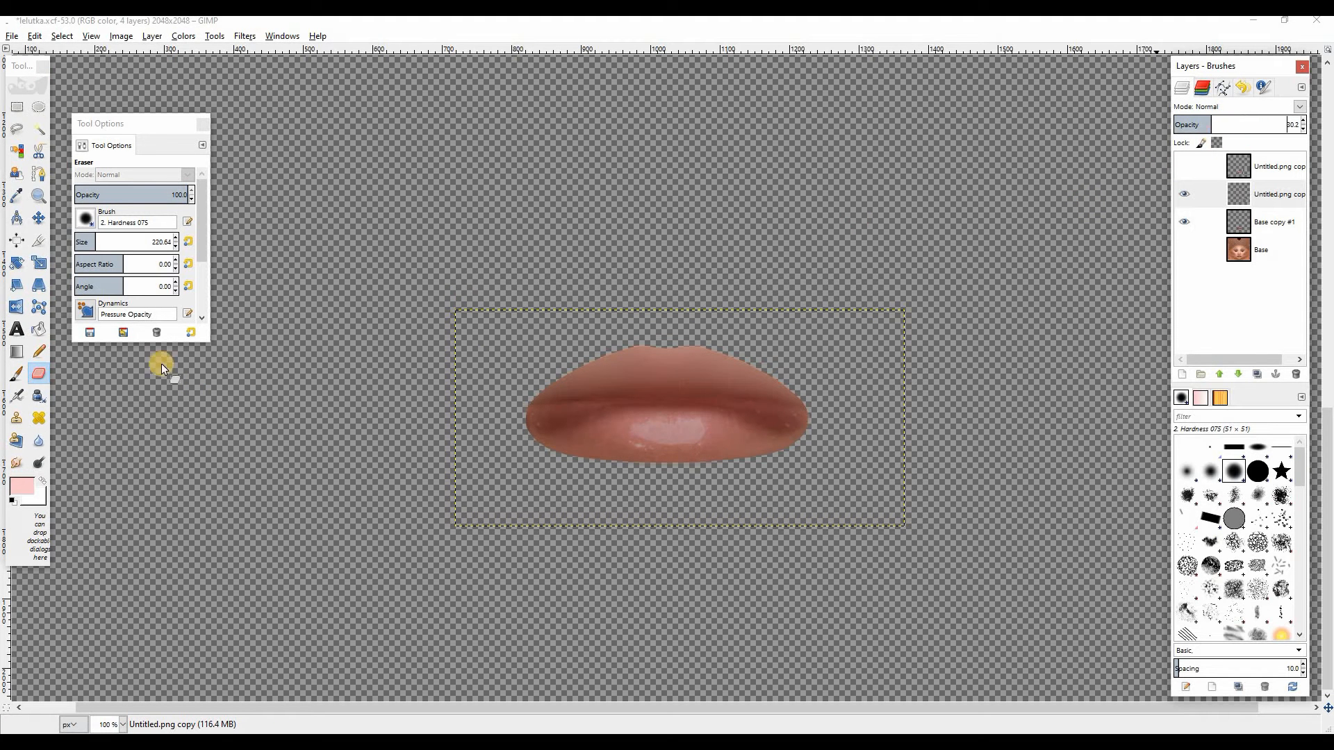
left_click(84, 238)
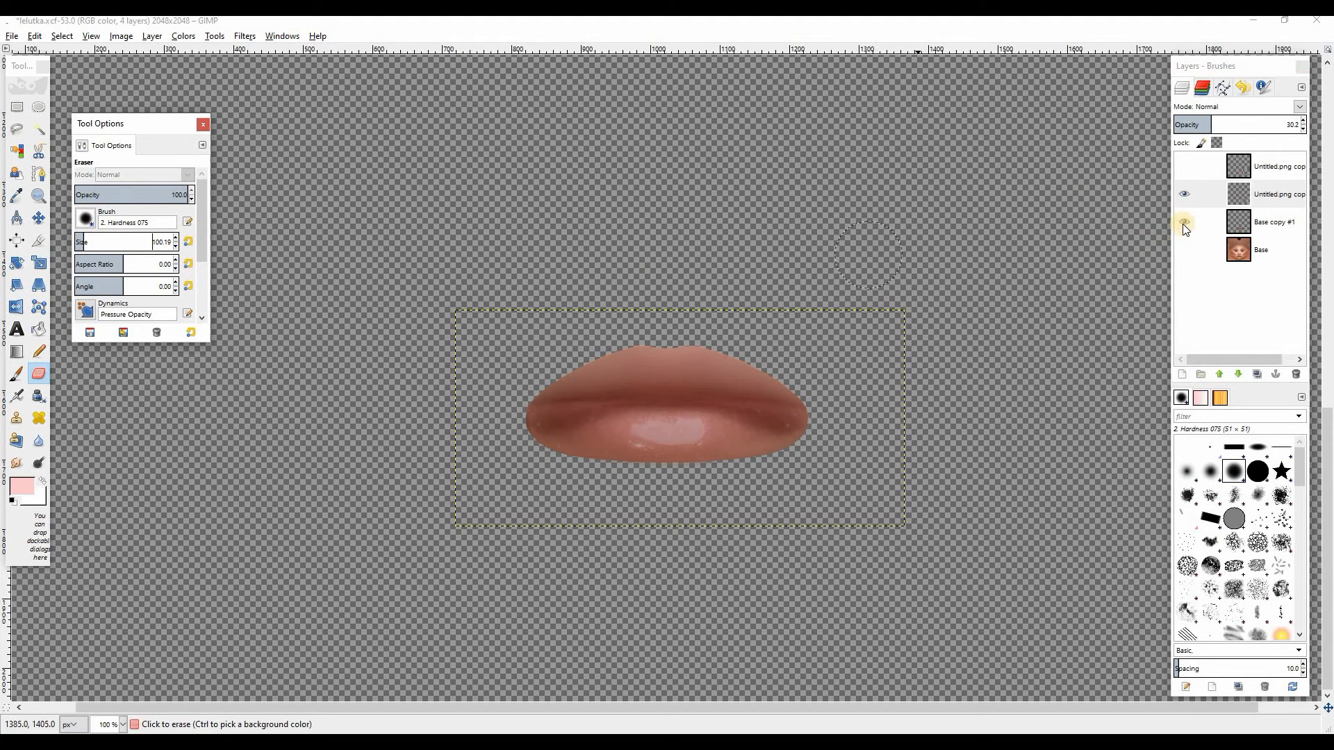
left_click(1185, 194)
left_click_drag(565, 376, 555, 395)
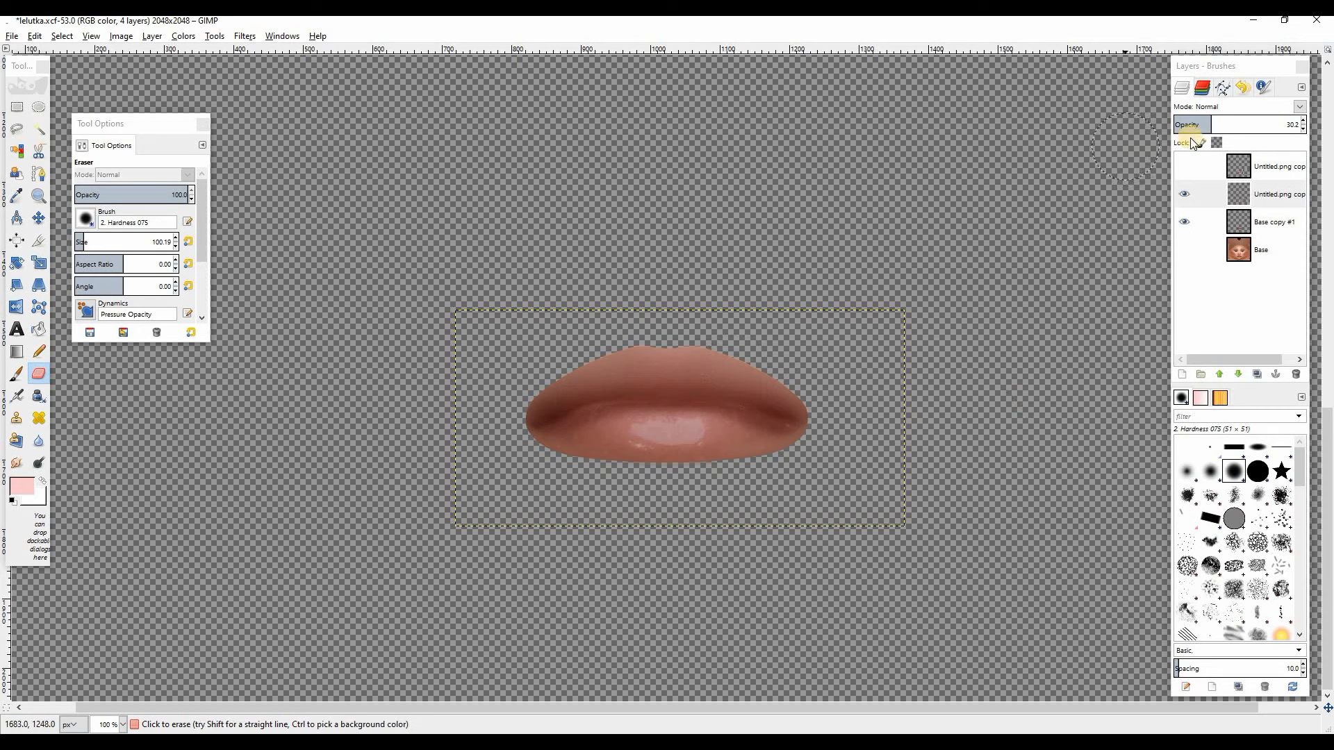
left_click_drag(1206, 128, 1331, 116)
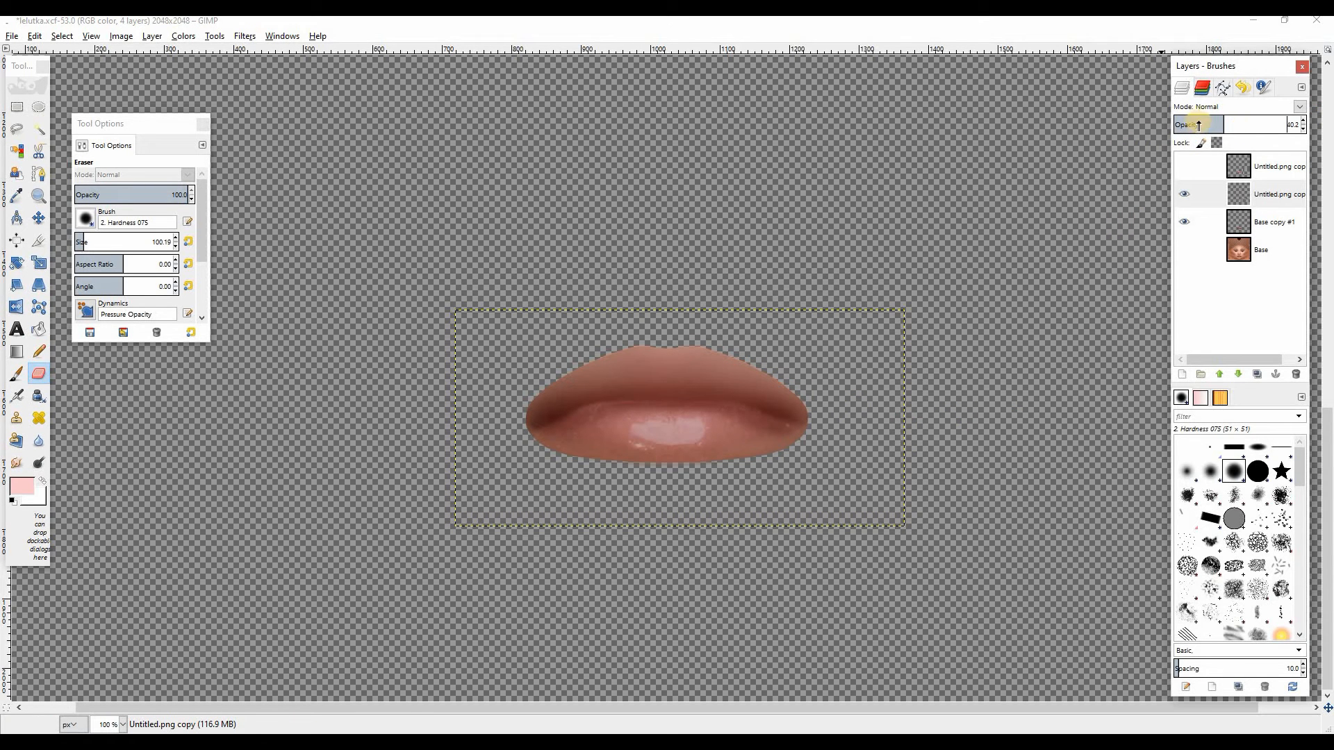
left_click_drag(1197, 122, 1329, 111)
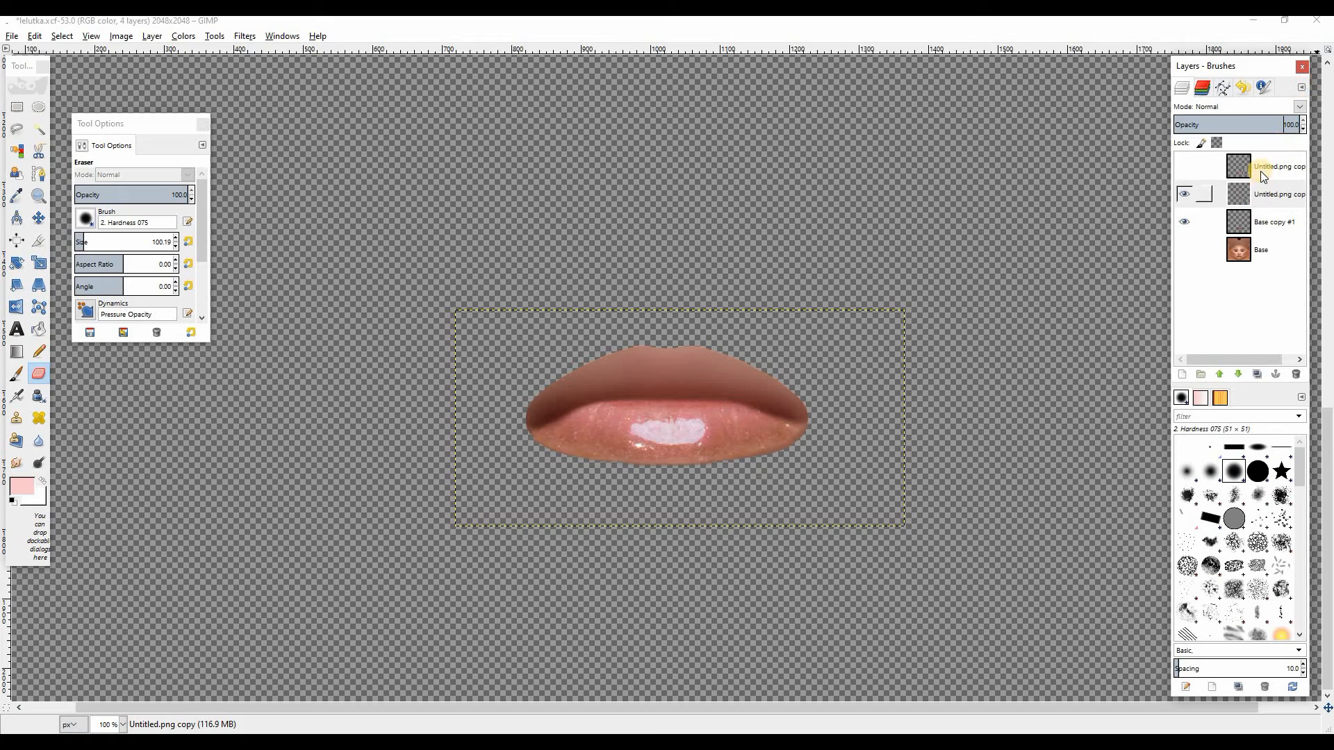
With the lower lip photo hidden, erase the upper lip photo's excess beyond the base lips at reduced opacity, and return its opacity to 100.
left_click(1189, 167)
left_click(1183, 169)
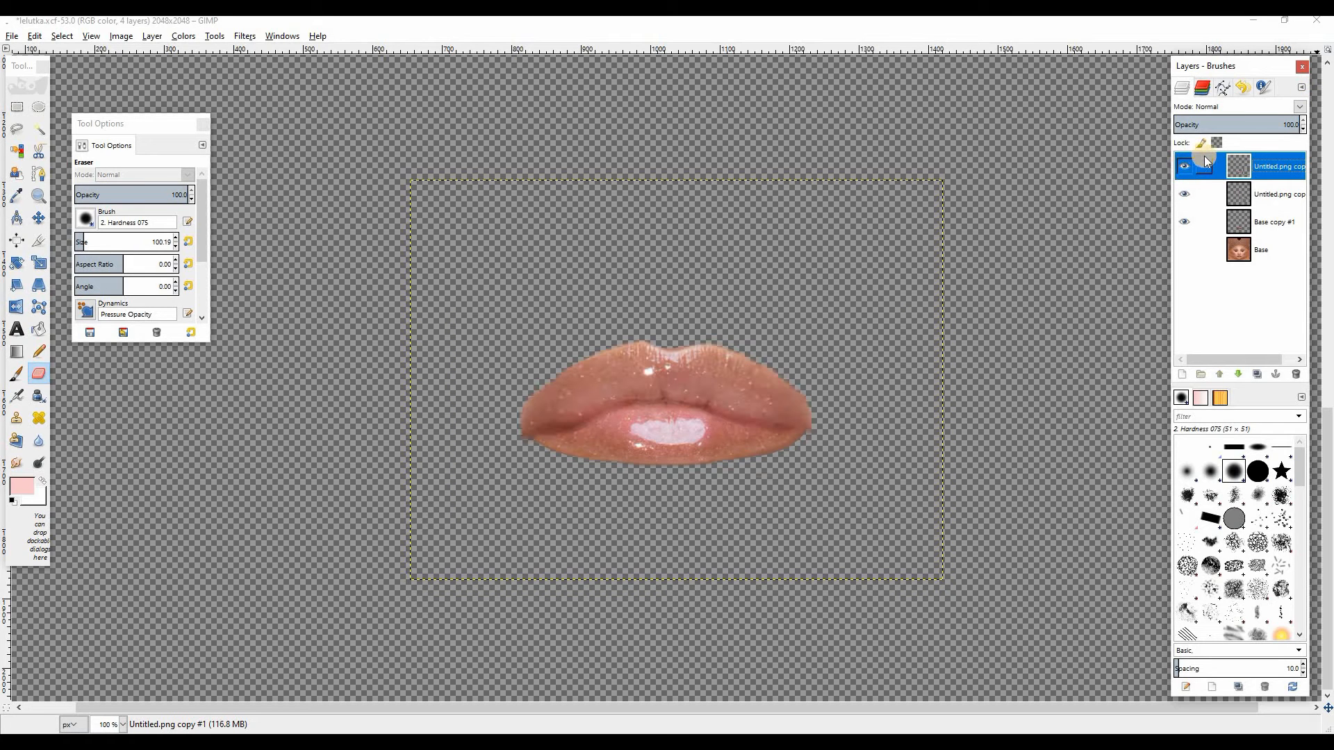
left_click(1185, 195)
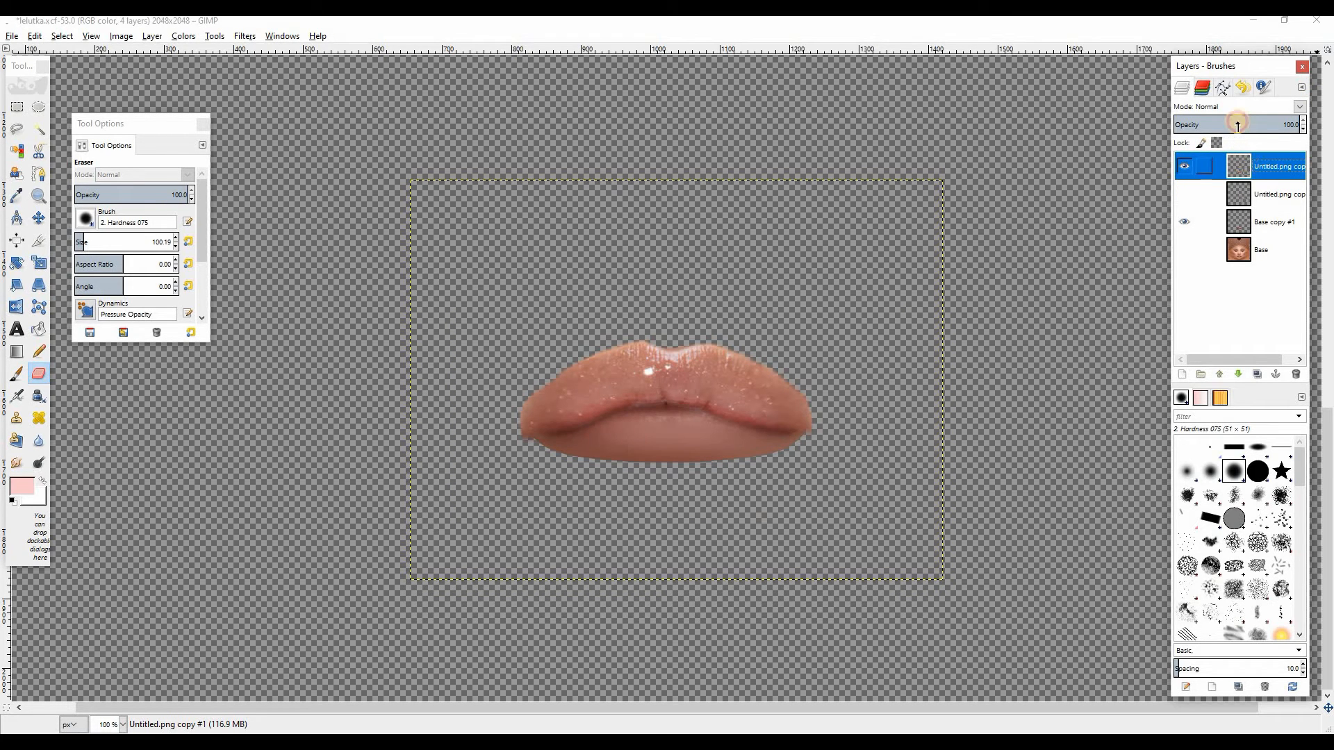
mouse_move(1237, 125)
left_mouse_down()
mouse_move(1185, 129)
mouse_move(1247, 129)
mouse_move(1217, 129)
left_mouse_up()
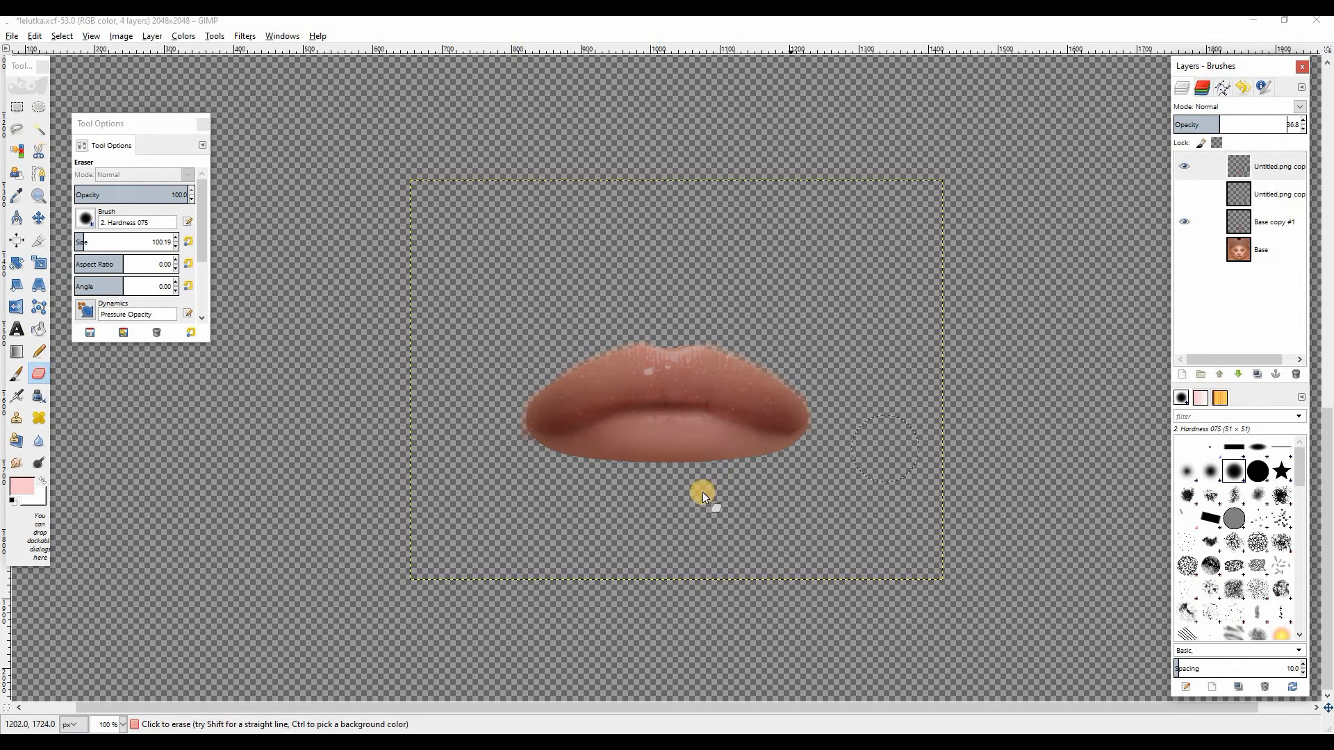
left_click_drag(710, 440, 731, 436)
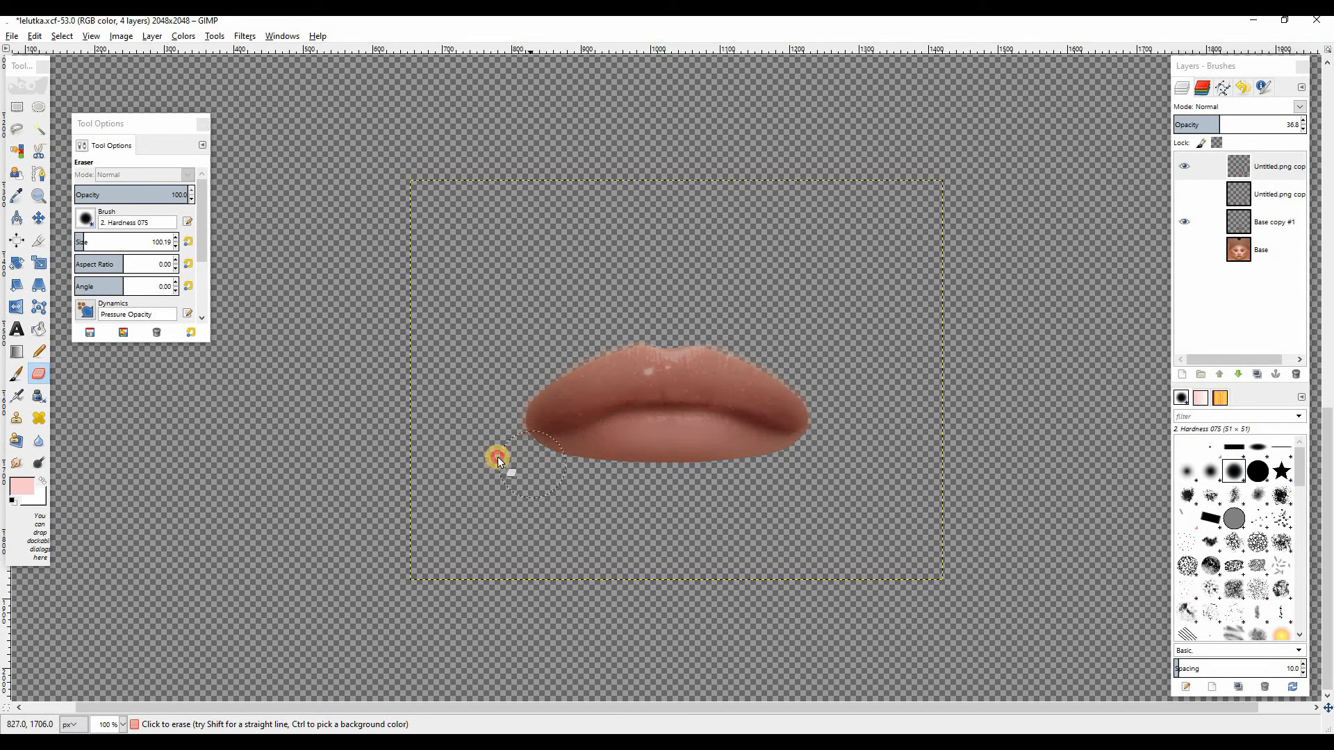
left_click_drag(1203, 123, 1310, 128)
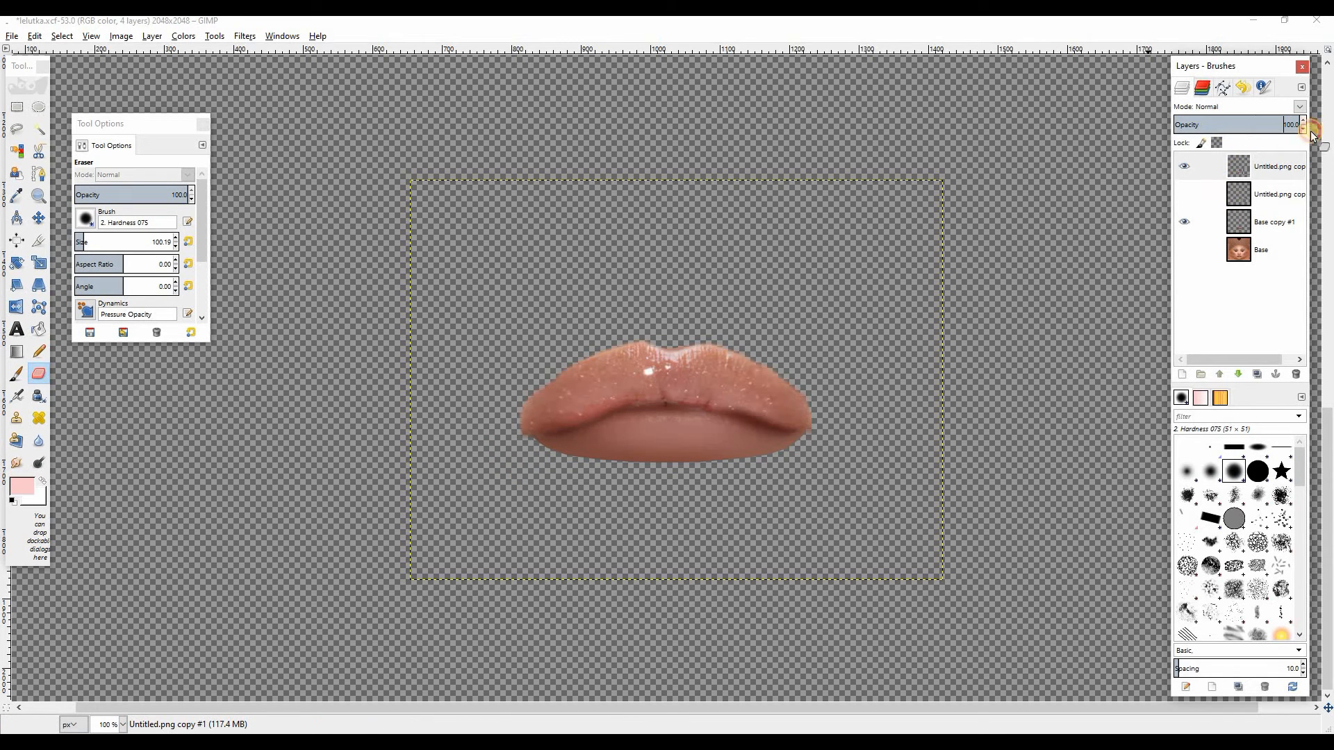
Show the lower lip photo layer and merge the upper lip photo layer down into it.
left_click(1182, 195)
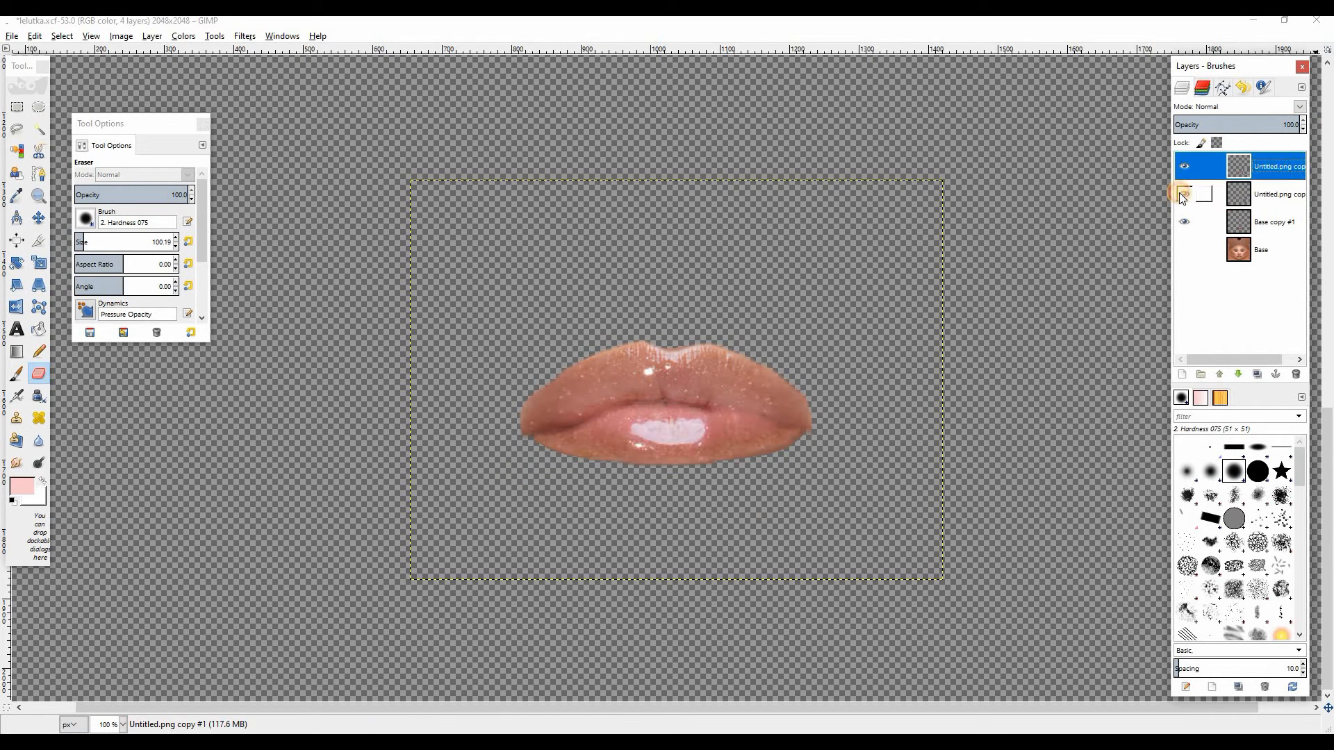
right_click(1239, 167)
left_click(1146, 262)
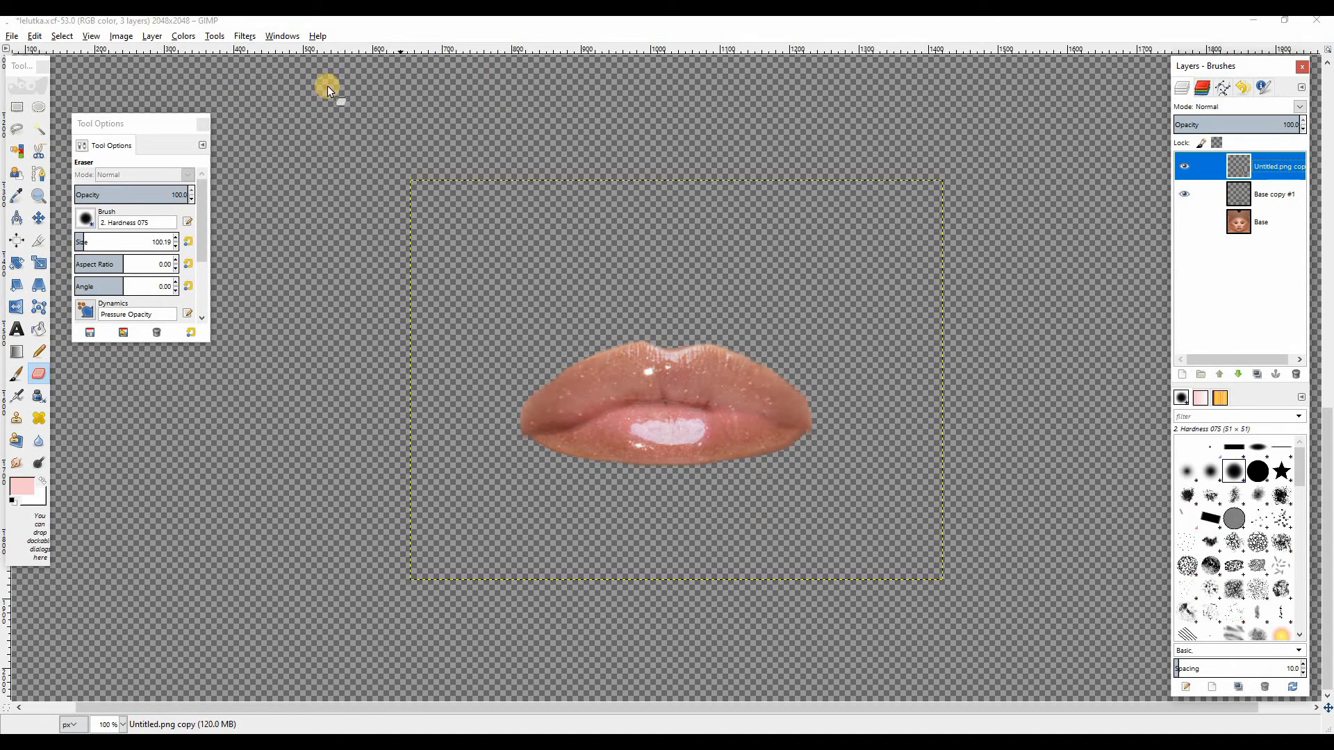
Apply the Sharpen filter to the merged lip photo layer.
left_click(243, 36)
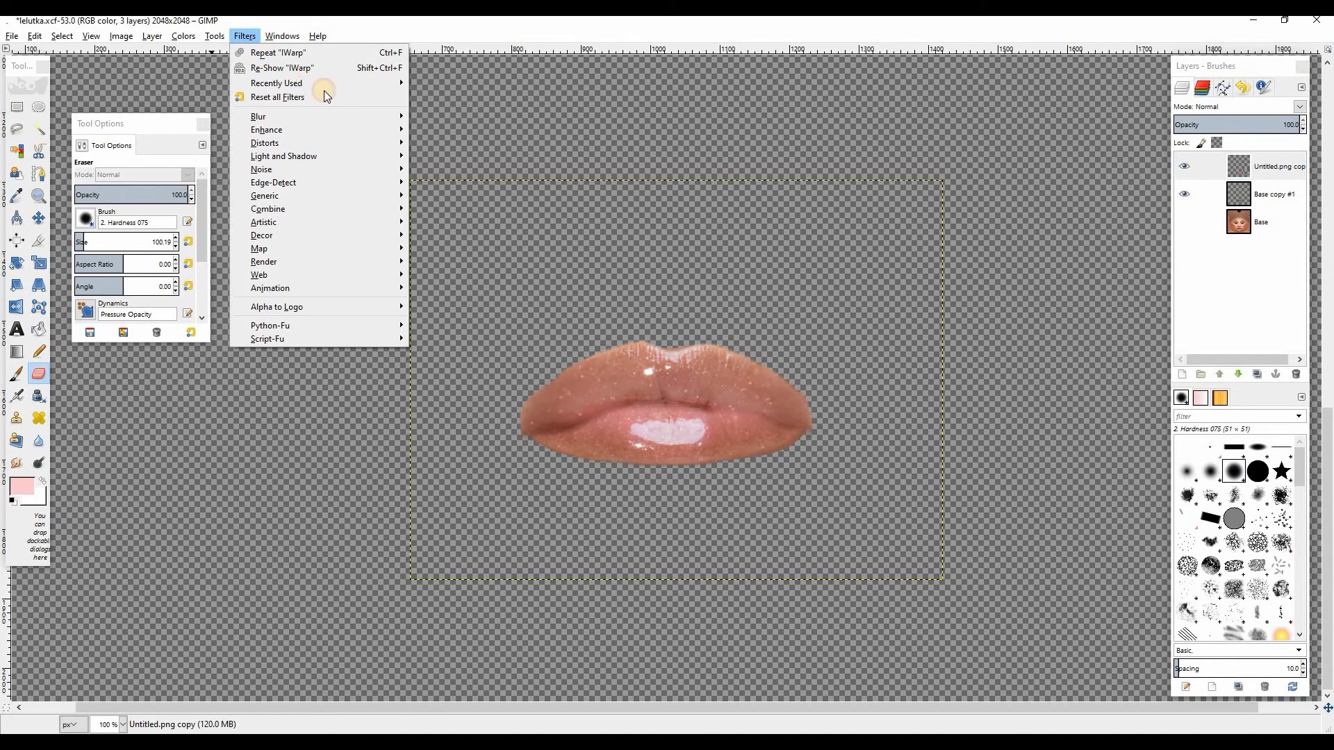
mouse_move(326, 130)
left_click(442, 209)
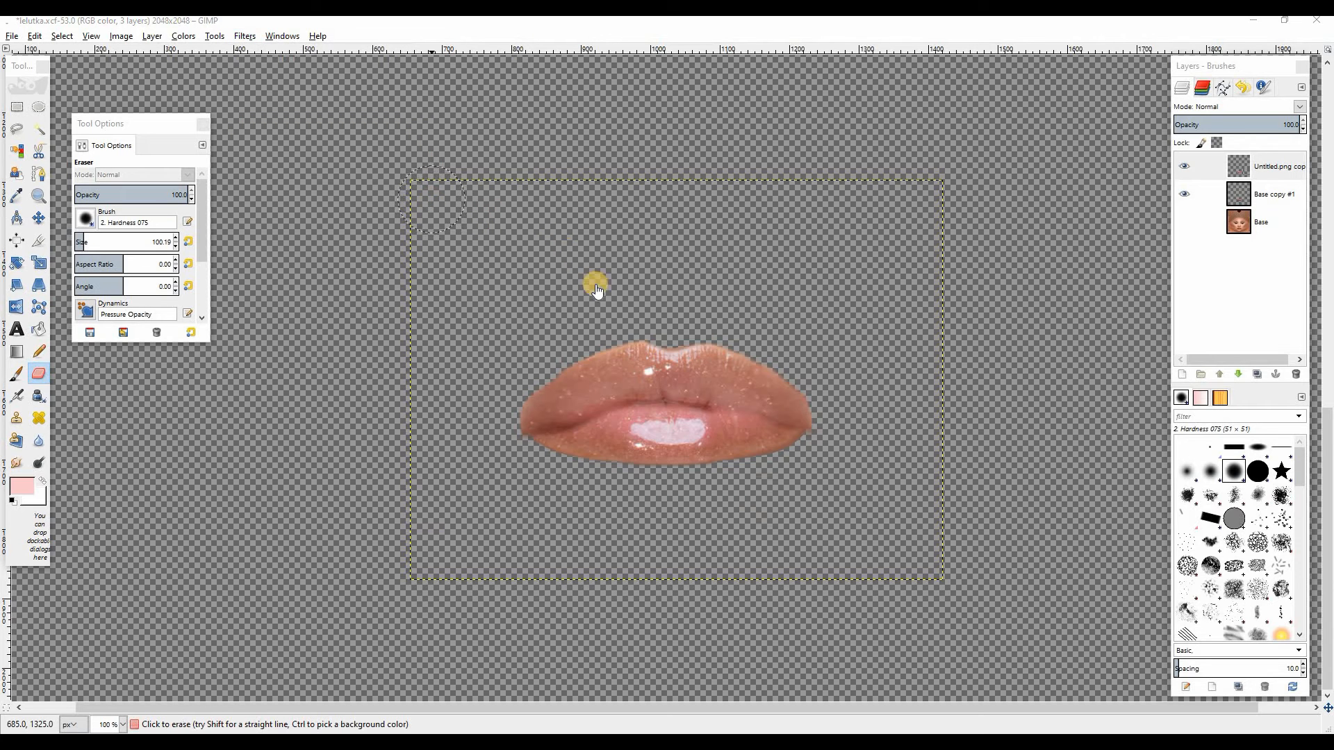
left_click(669, 491)
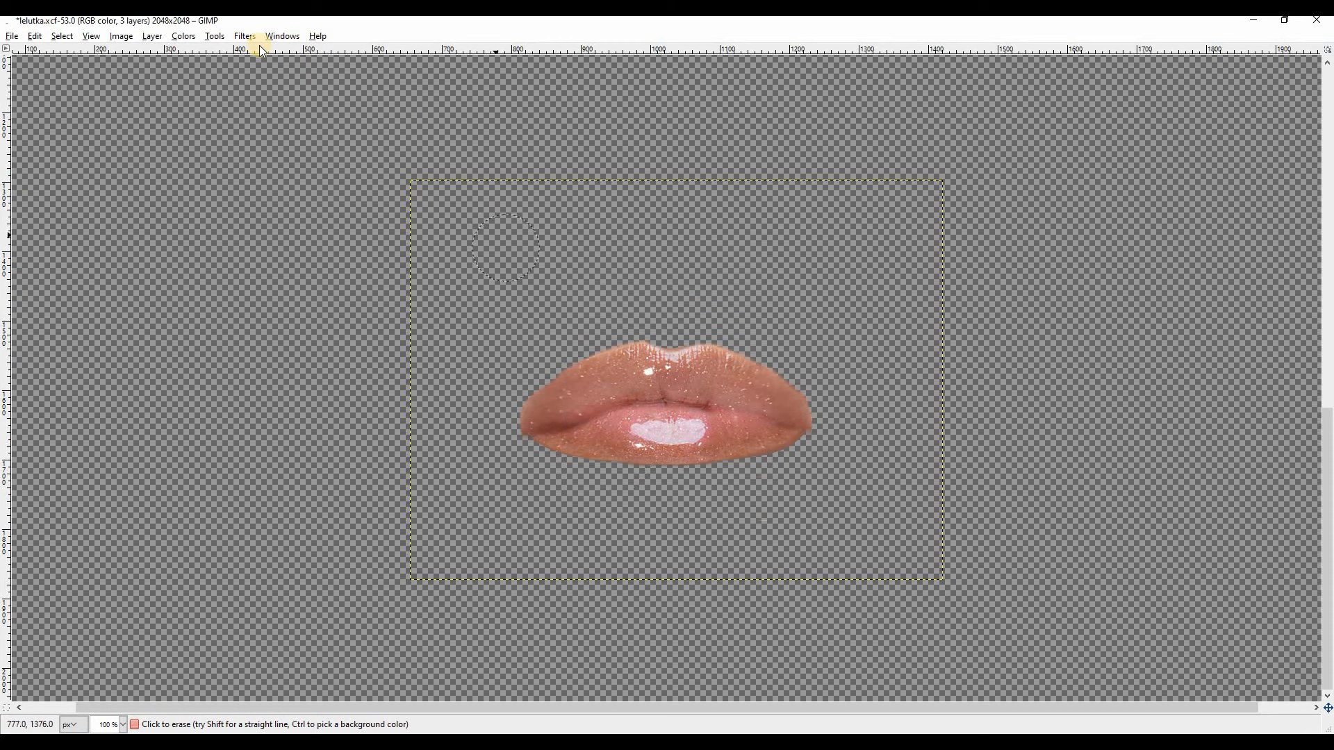
Adjust the merged lip photo layer to brightness -8 and contrast 8.
left_click(183, 36)
left_click(201, 104)
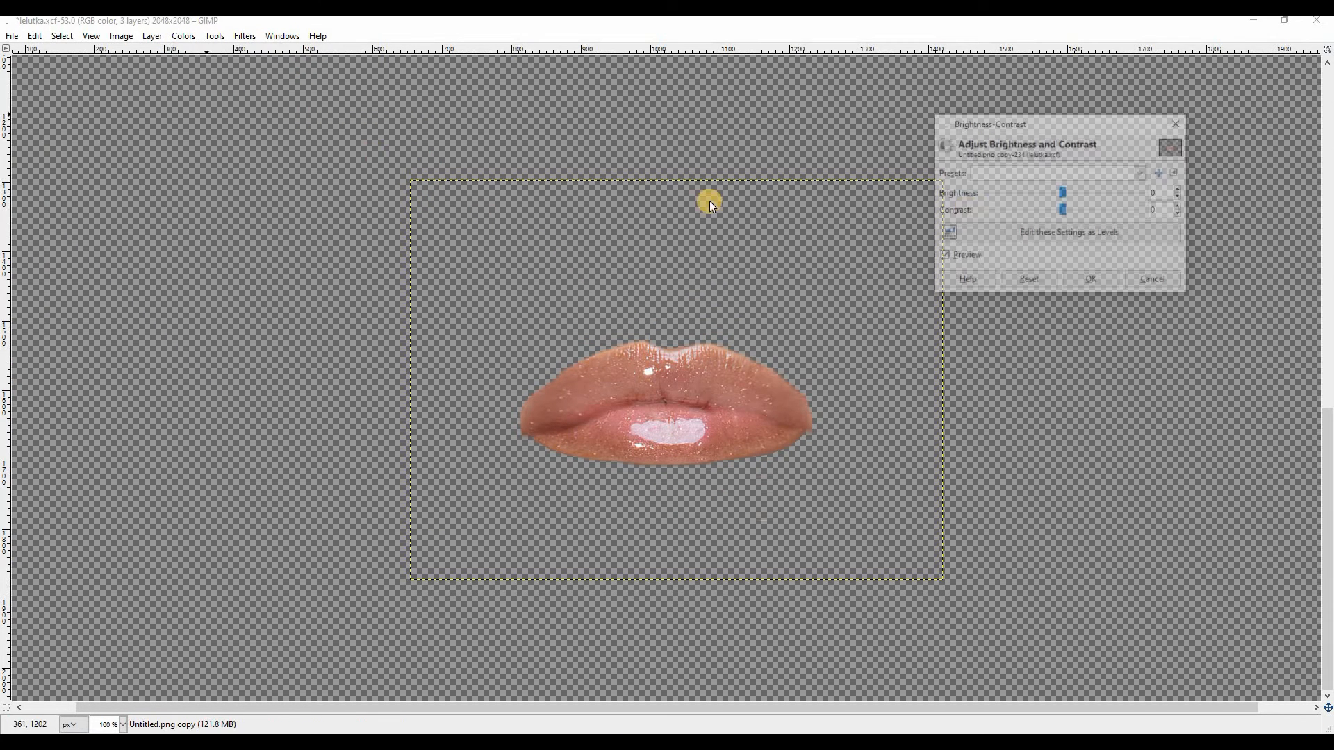
left_click_drag(1065, 194, 1068, 214)
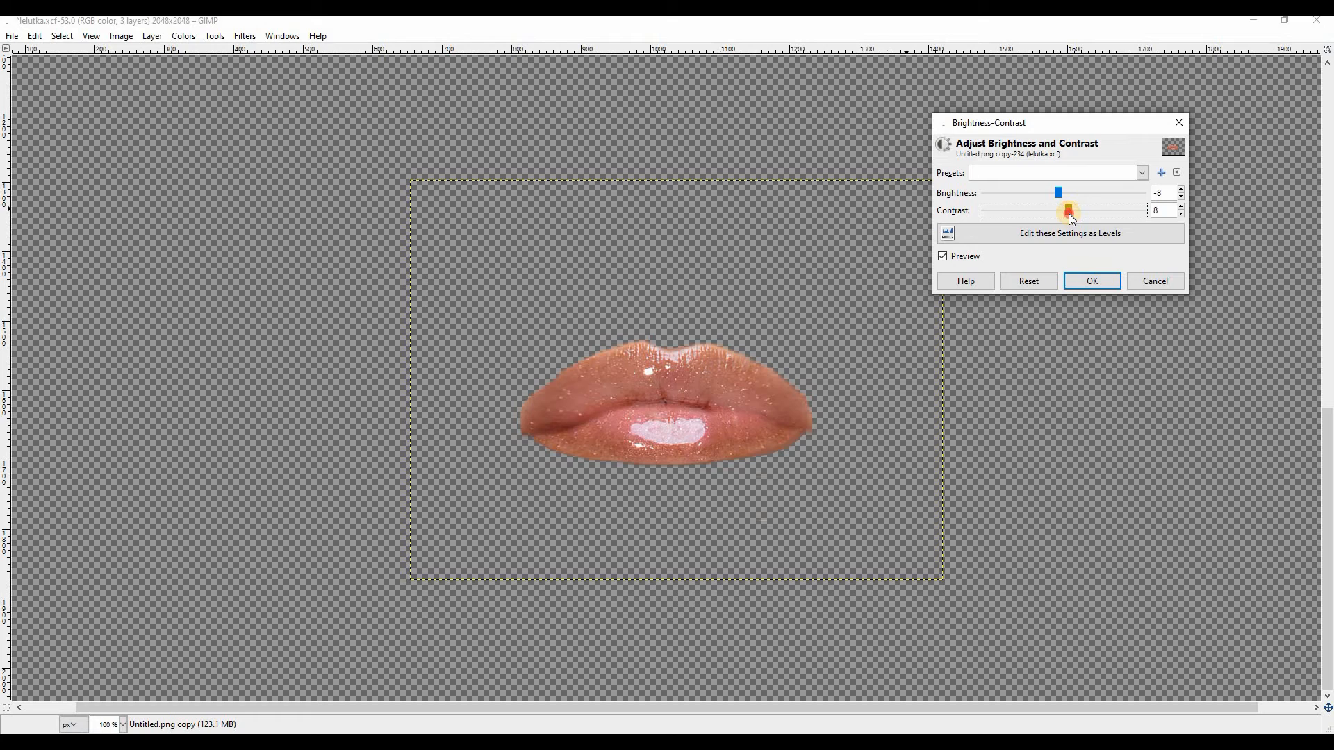
left_click(1085, 285)
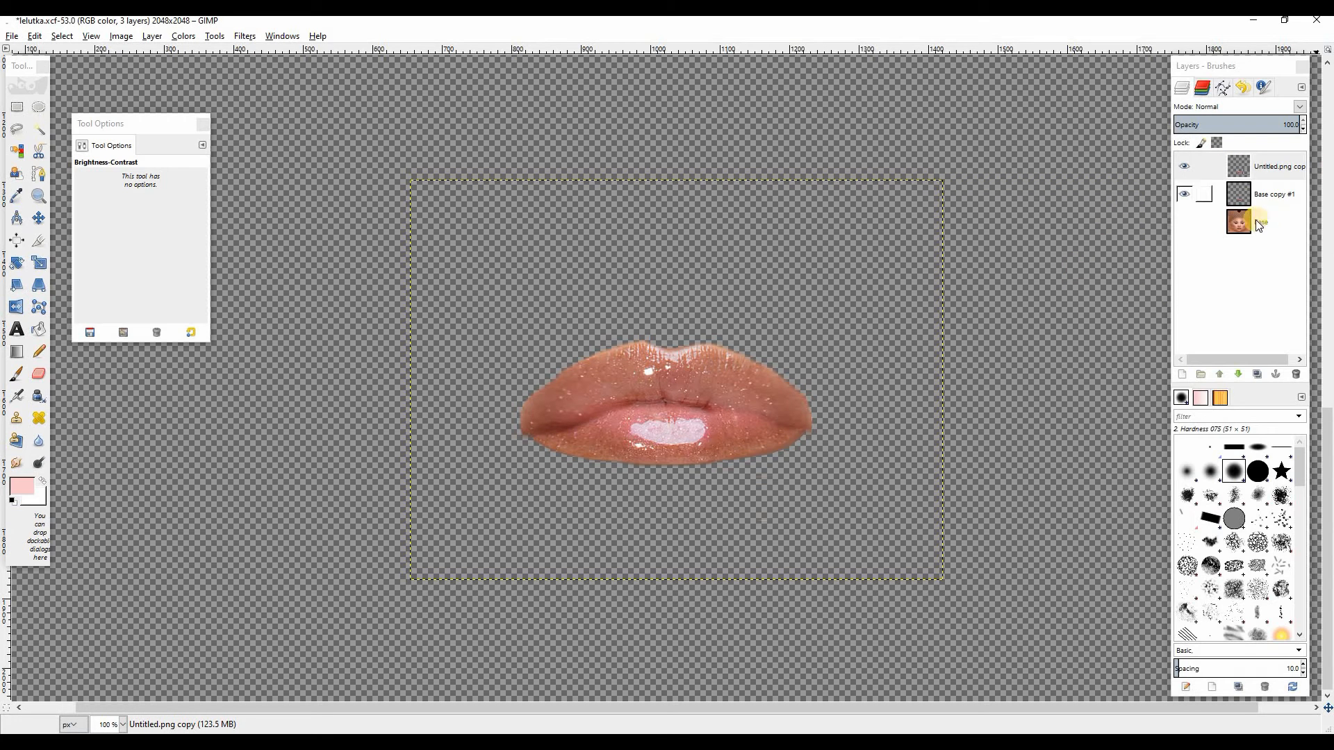
Convert the alpha of the Base copy #1 lips layer to a selection, with the lip photo layer shown over it.
left_click(1185, 167)
left_click(1184, 191)
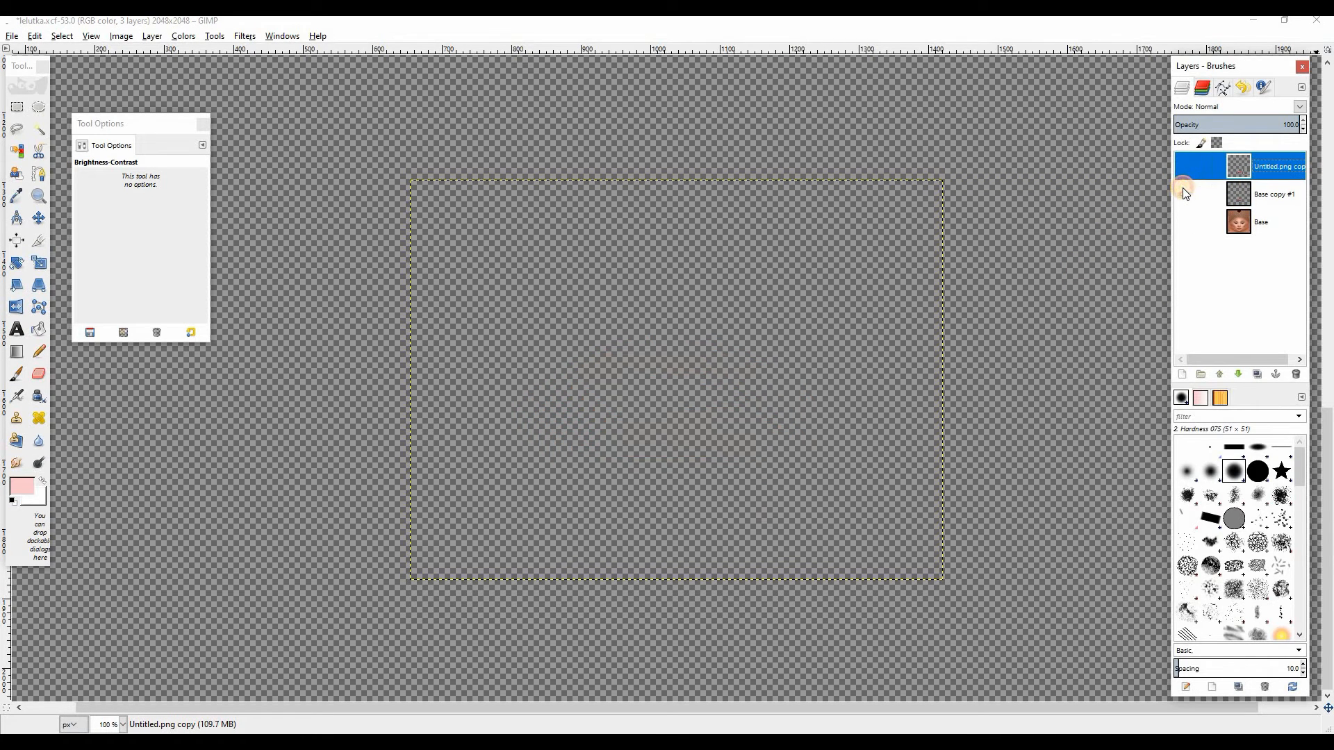
left_click(1184, 192)
right_click(1262, 202)
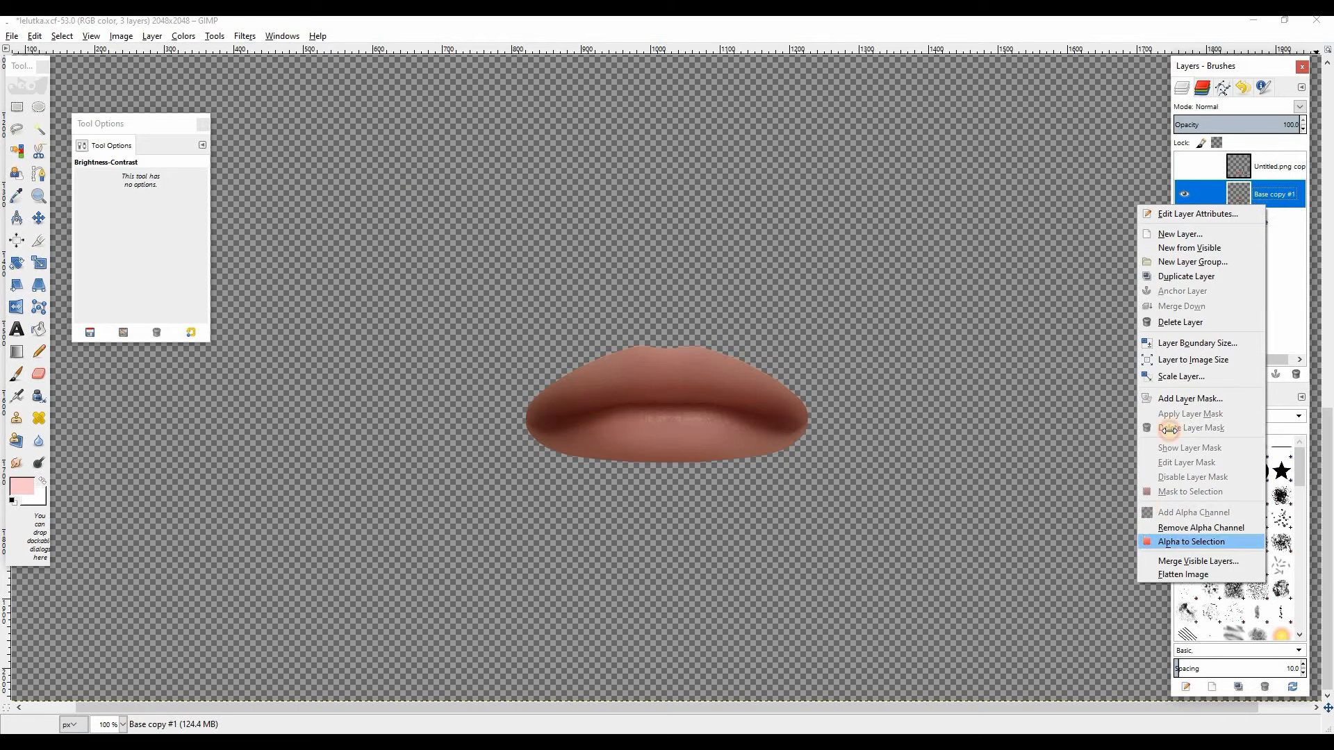
left_click(1154, 541)
left_click(1188, 167)
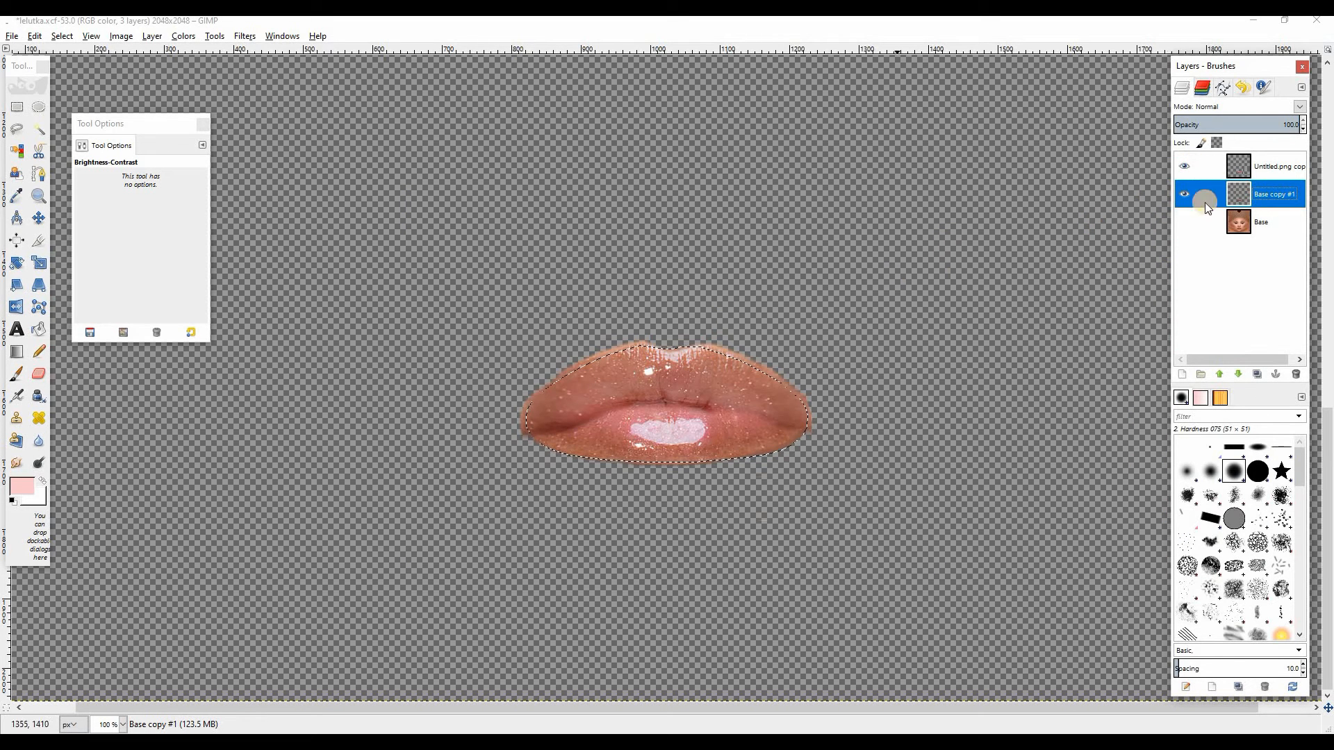
Delete the parts of the lip photo outside the base lip outline using the inverted selection, and clear the selection.
left_click(1247, 165)
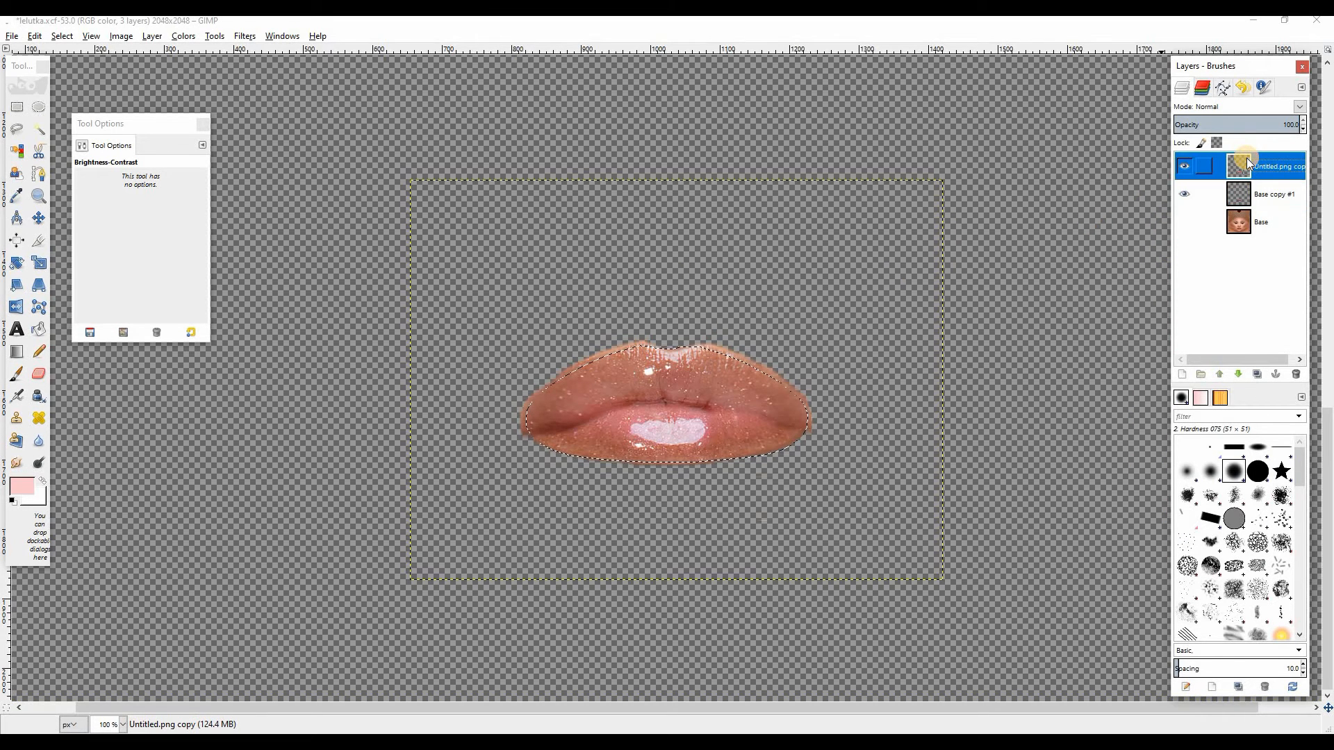
key("ctrl+i")
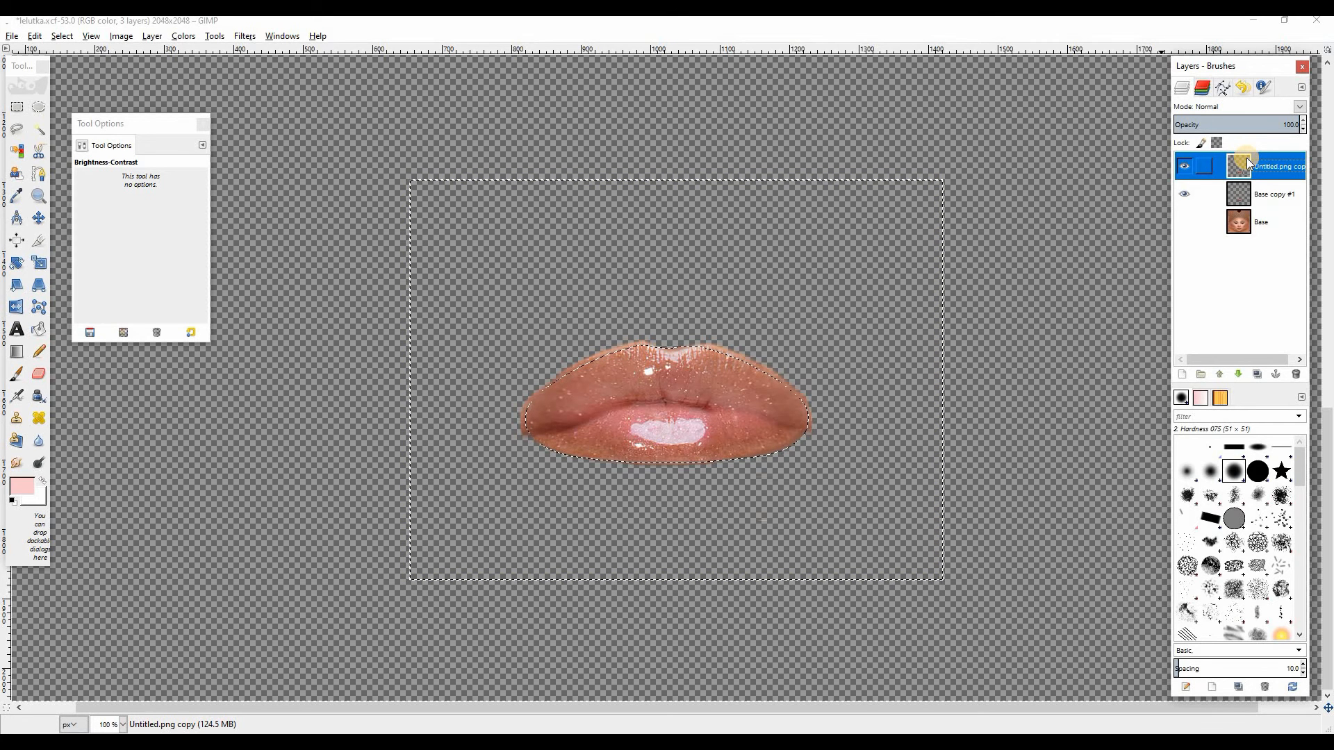
key("Delete")
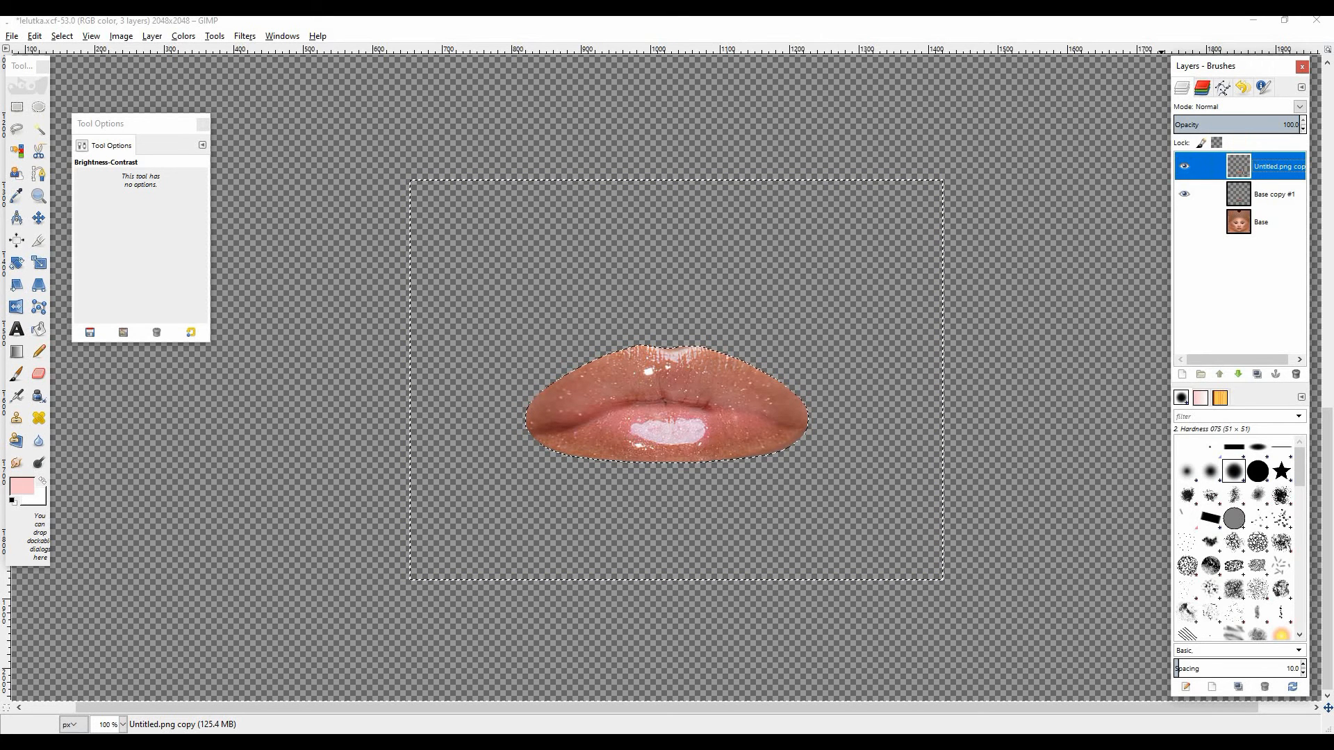
left_click(62, 36)
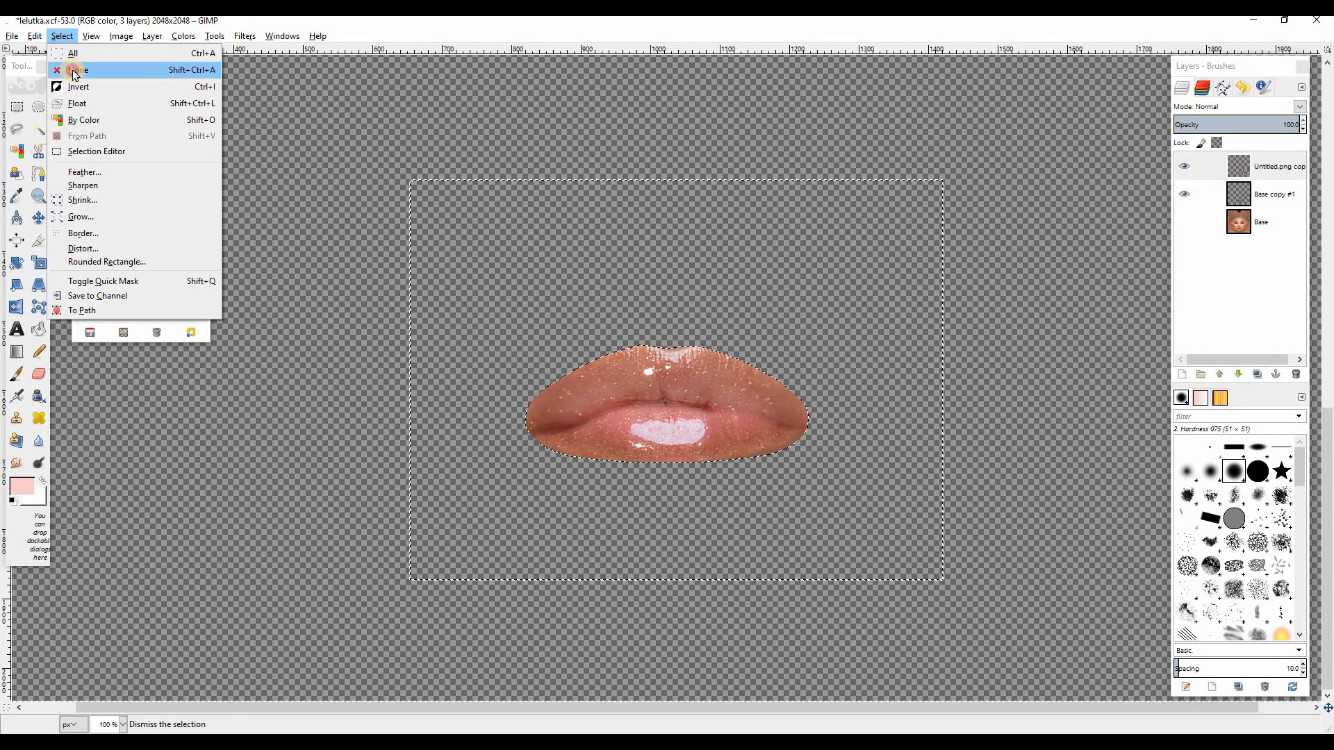
left_click(74, 70)
Select the base lips' alpha again and add a transparent 2048 × 2048 px layer named Layer above Base copy #1.
left_click(1185, 199)
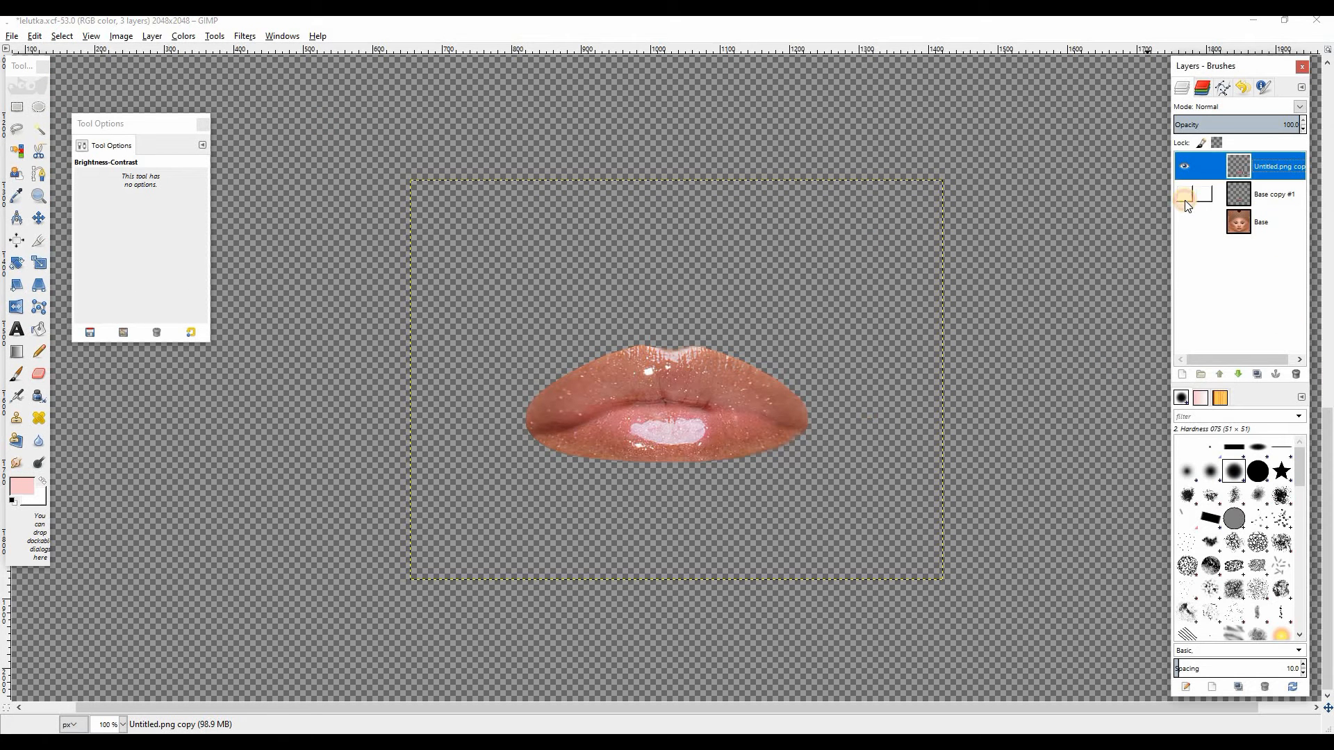
left_click(1185, 200)
right_click(1185, 200)
left_click(1176, 542)
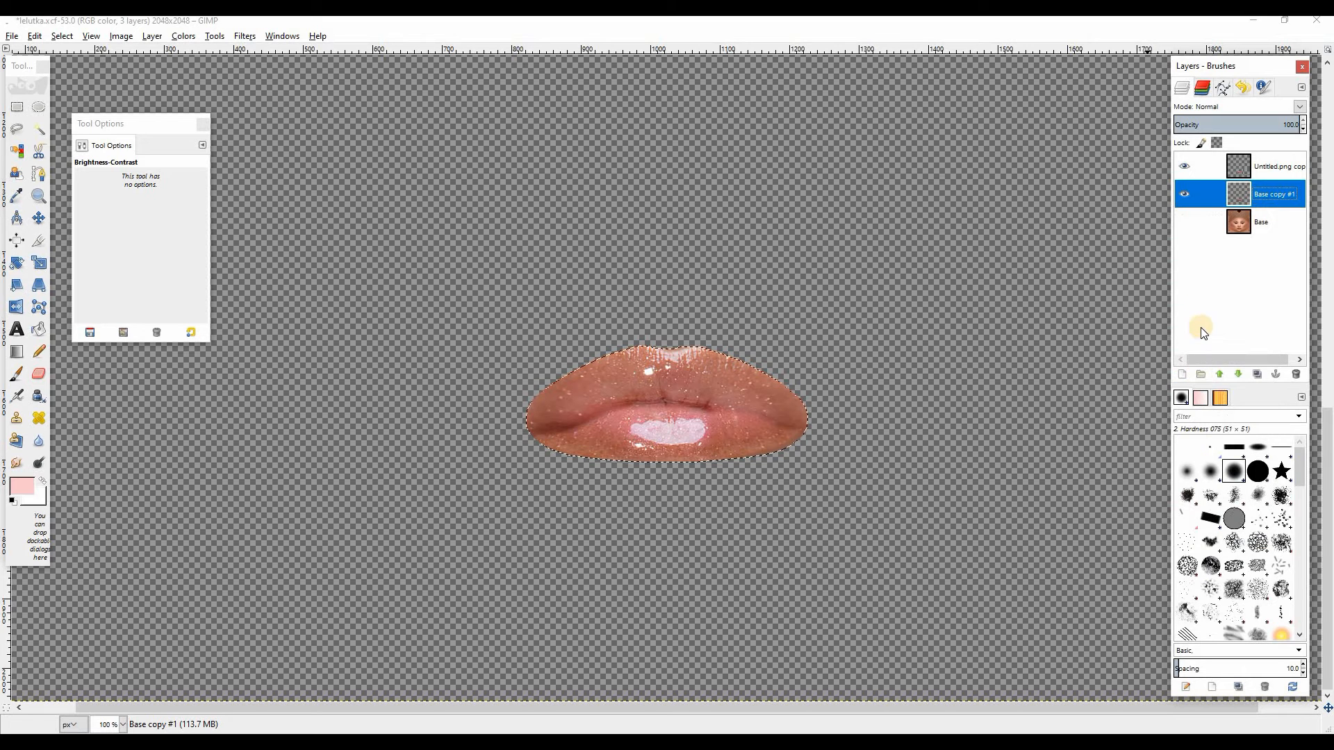
key("shift+ctrl+n")
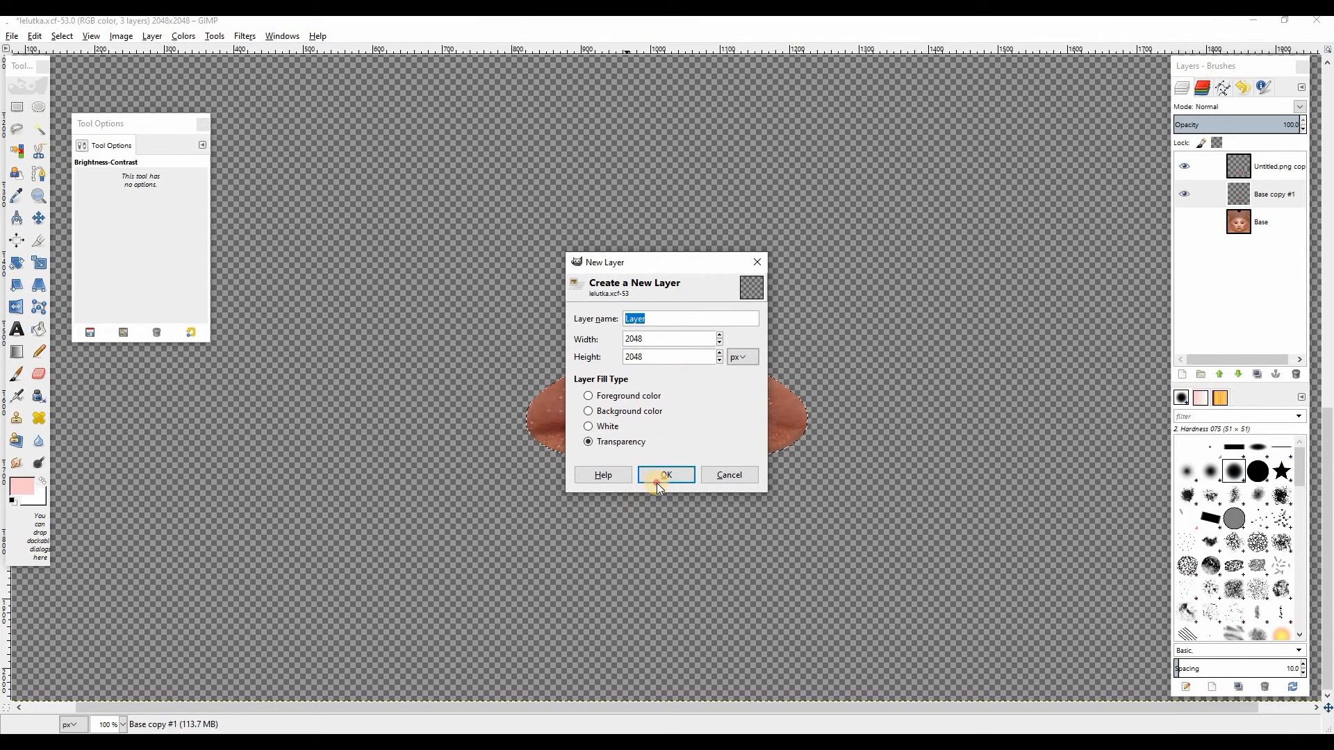
left_click(660, 479)
Set the foreground colour to the lip tone a86758, sampled from the lip photo.
left_click(19, 491)
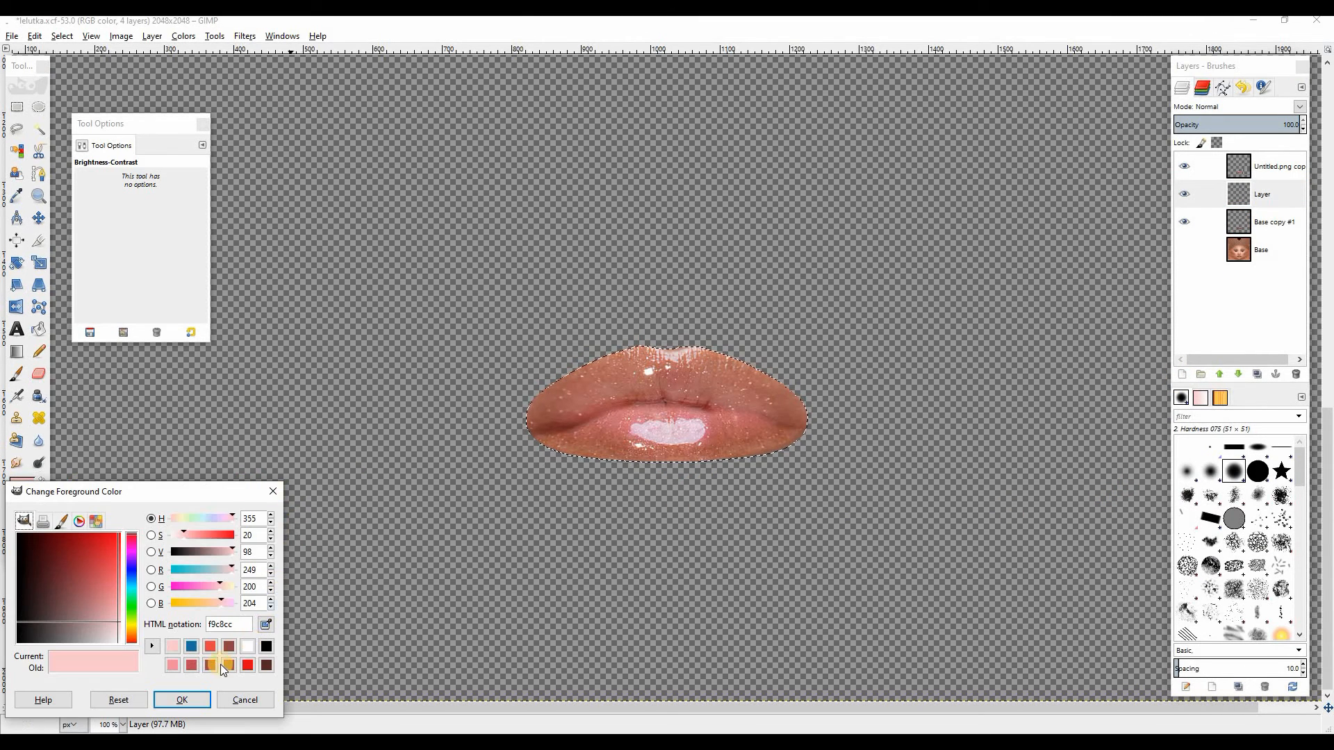
left_click(265, 623)
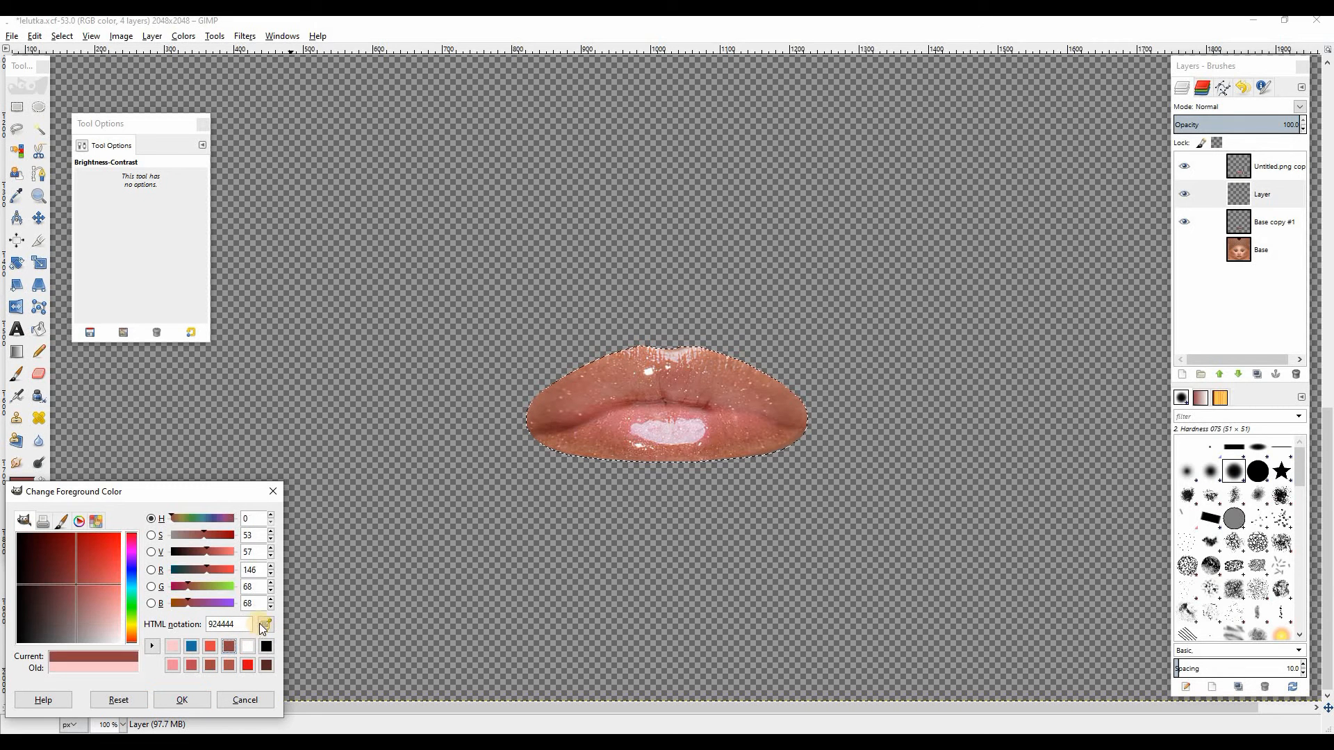
left_click(653, 375)
mouse_move(653, 375)
left_mouse_down()
mouse_move(770, 436)
mouse_move(753, 447)
left_mouse_up()
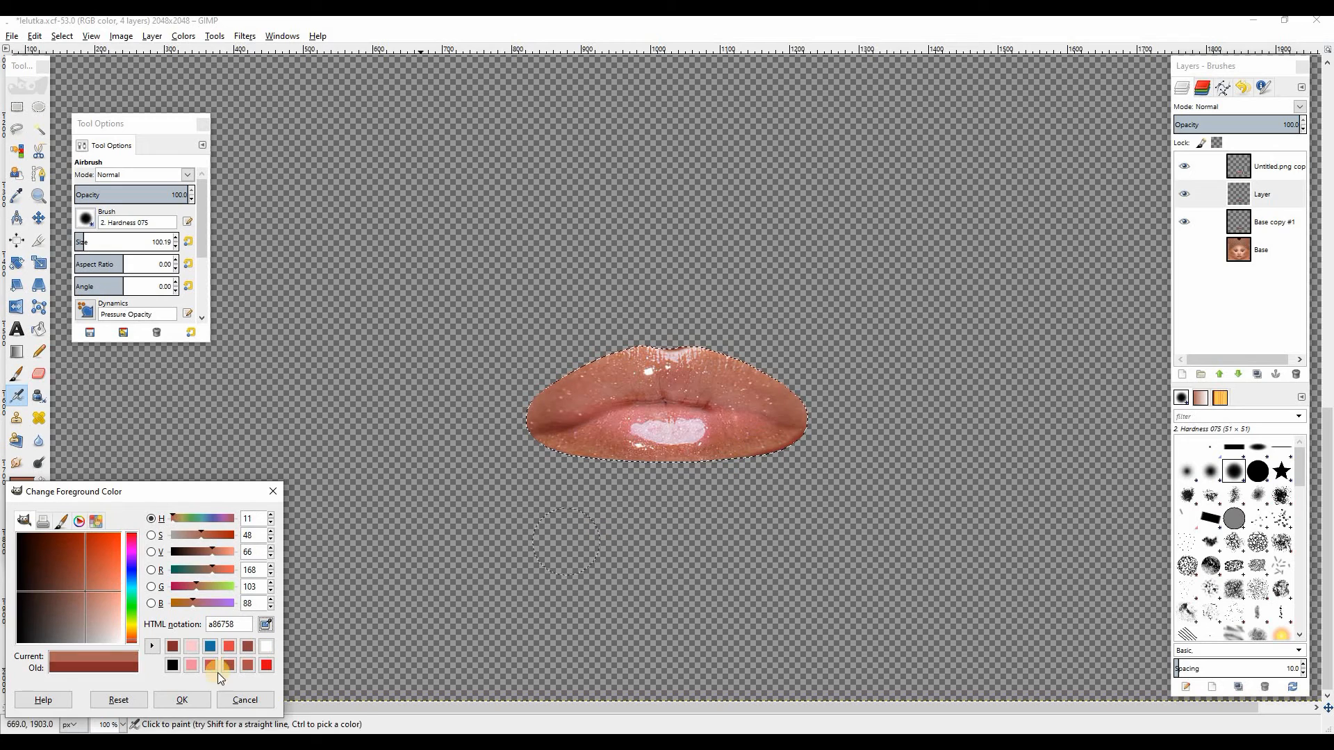
left_click(181, 700)
left_click(644, 481)
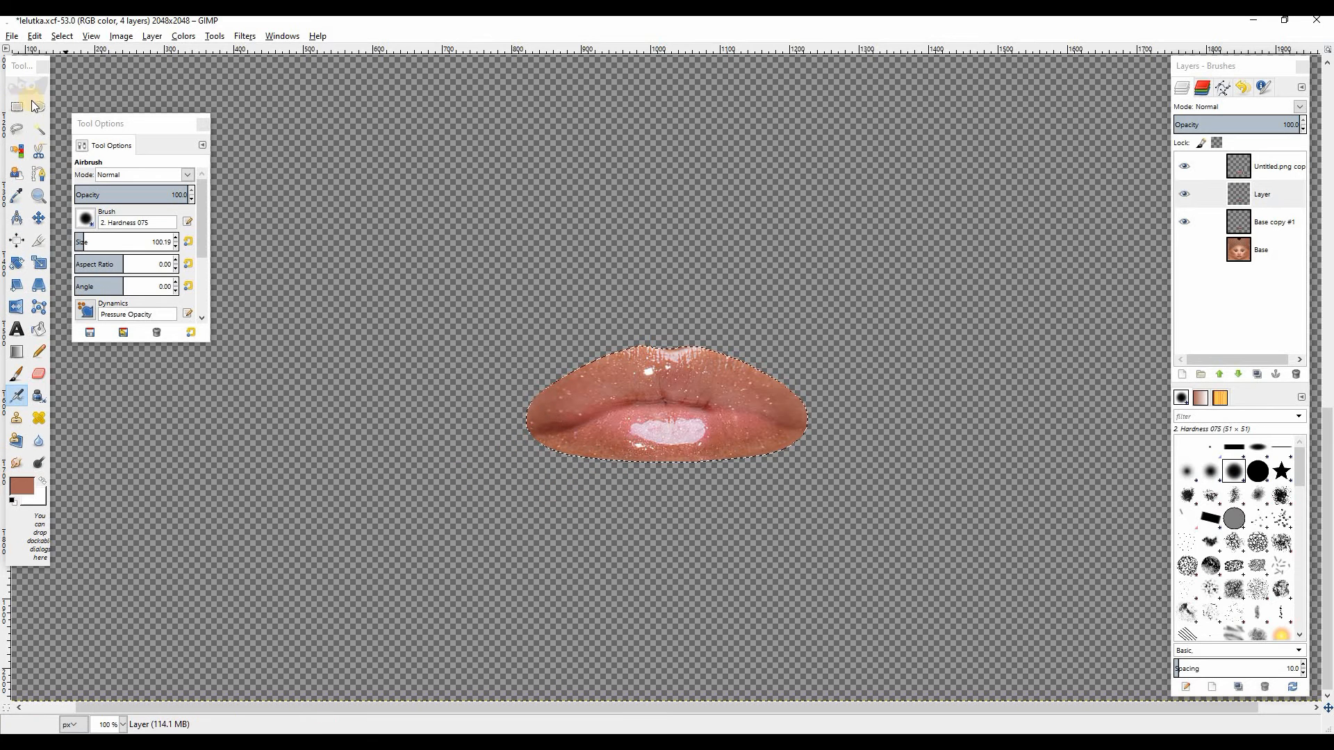
Clear the selection and hide the Base copy #1 layer, leaving only the lip photo and the blank Layer shown.
left_click(61, 36)
left_click(84, 68)
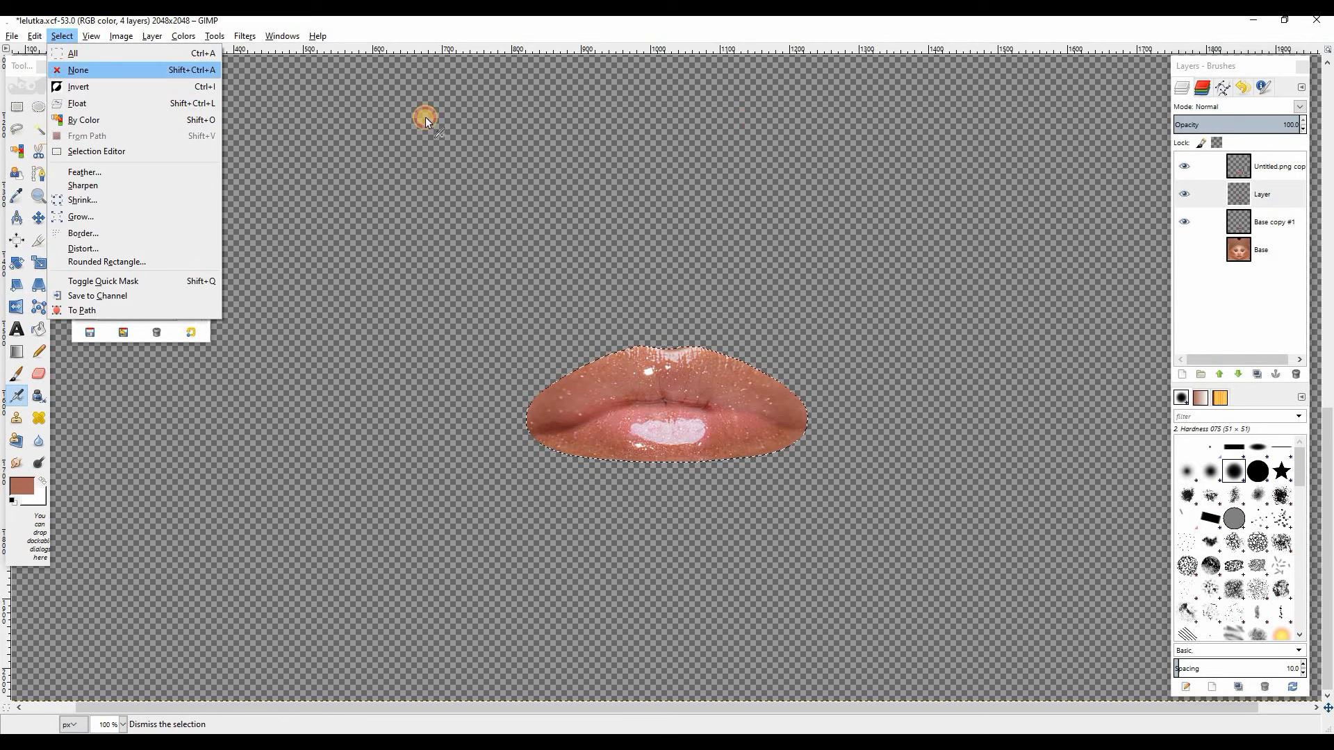
left_click(1181, 196)
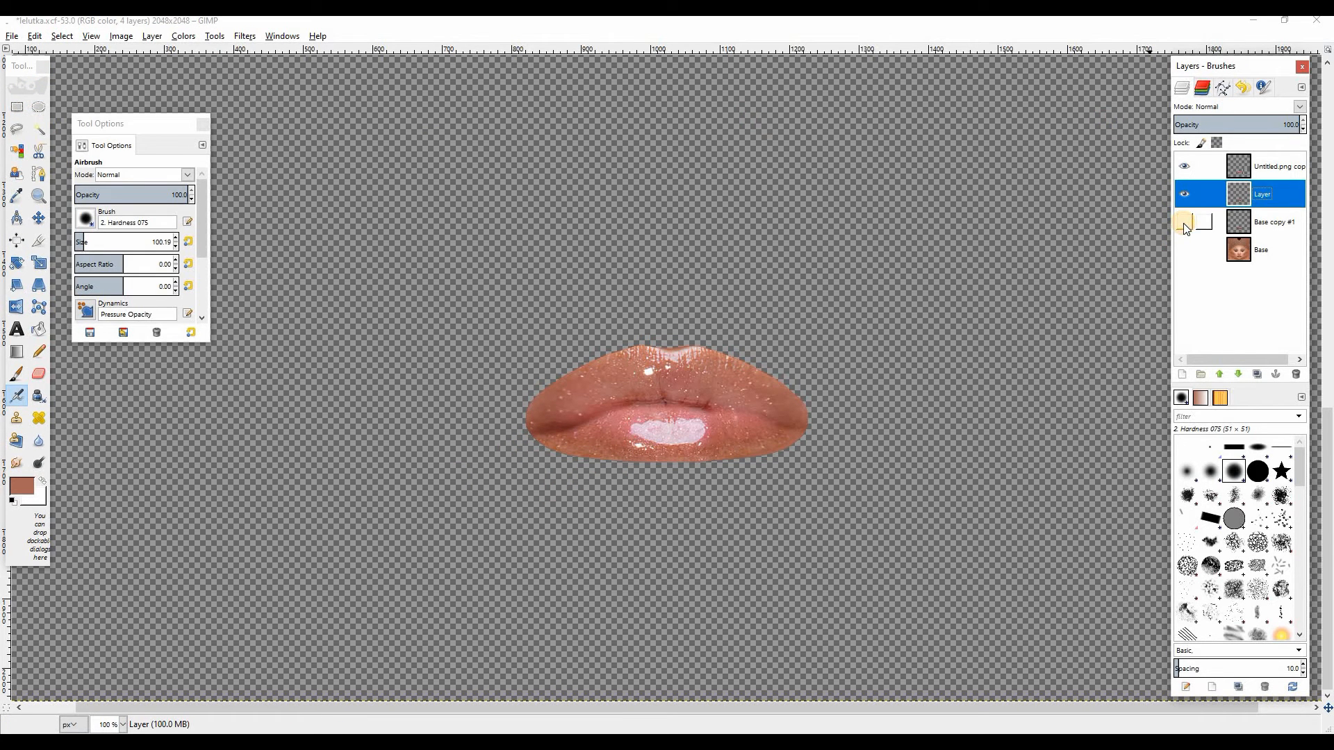
Export the lip image as lelutka.PNG to the Pictures folder with the default PNG options.
key("ctrl+shift+e")
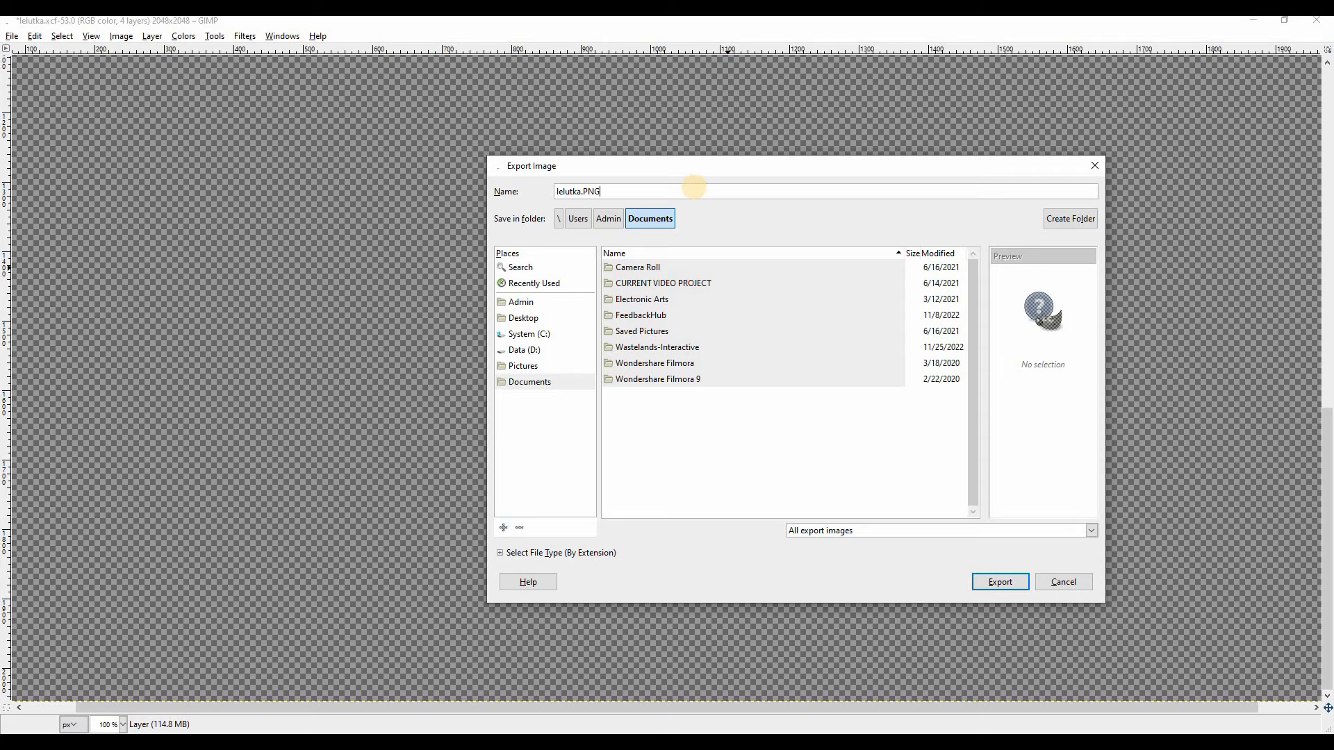
key("Return")
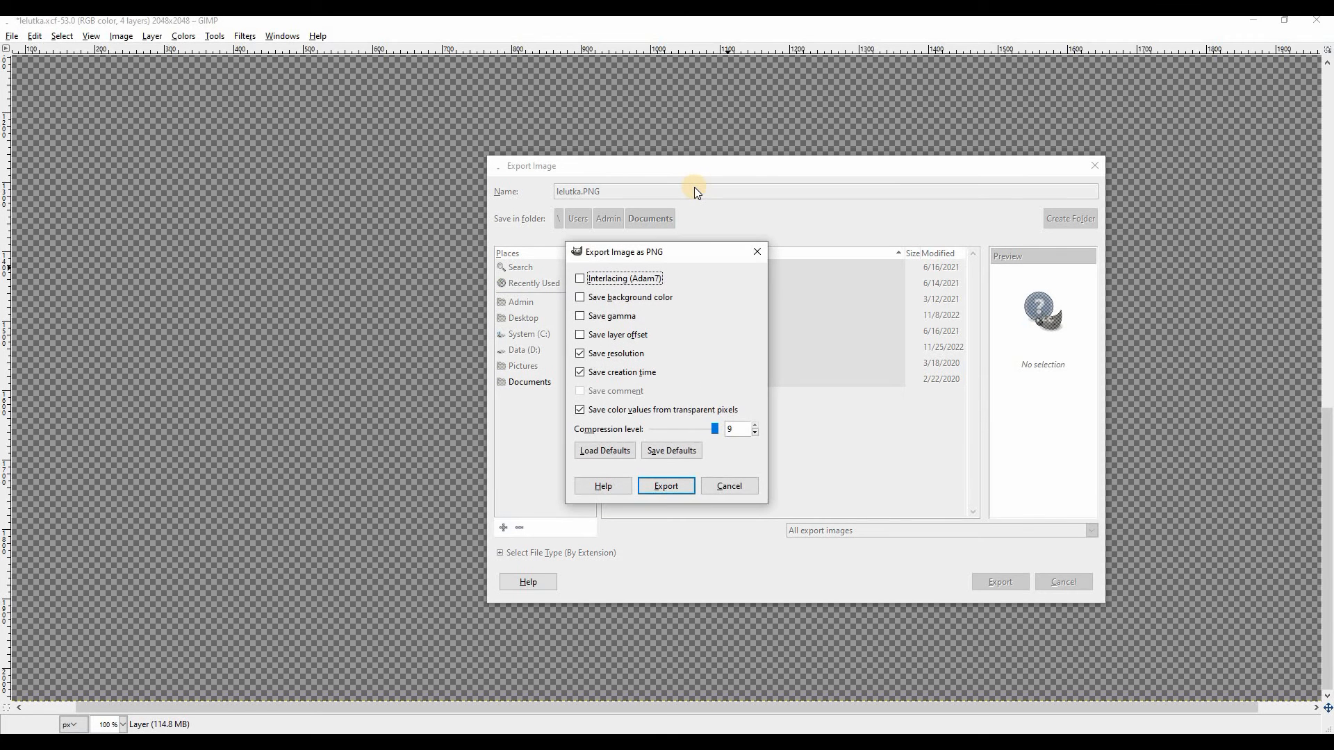
left_click(757, 251)
left_click(522, 365)
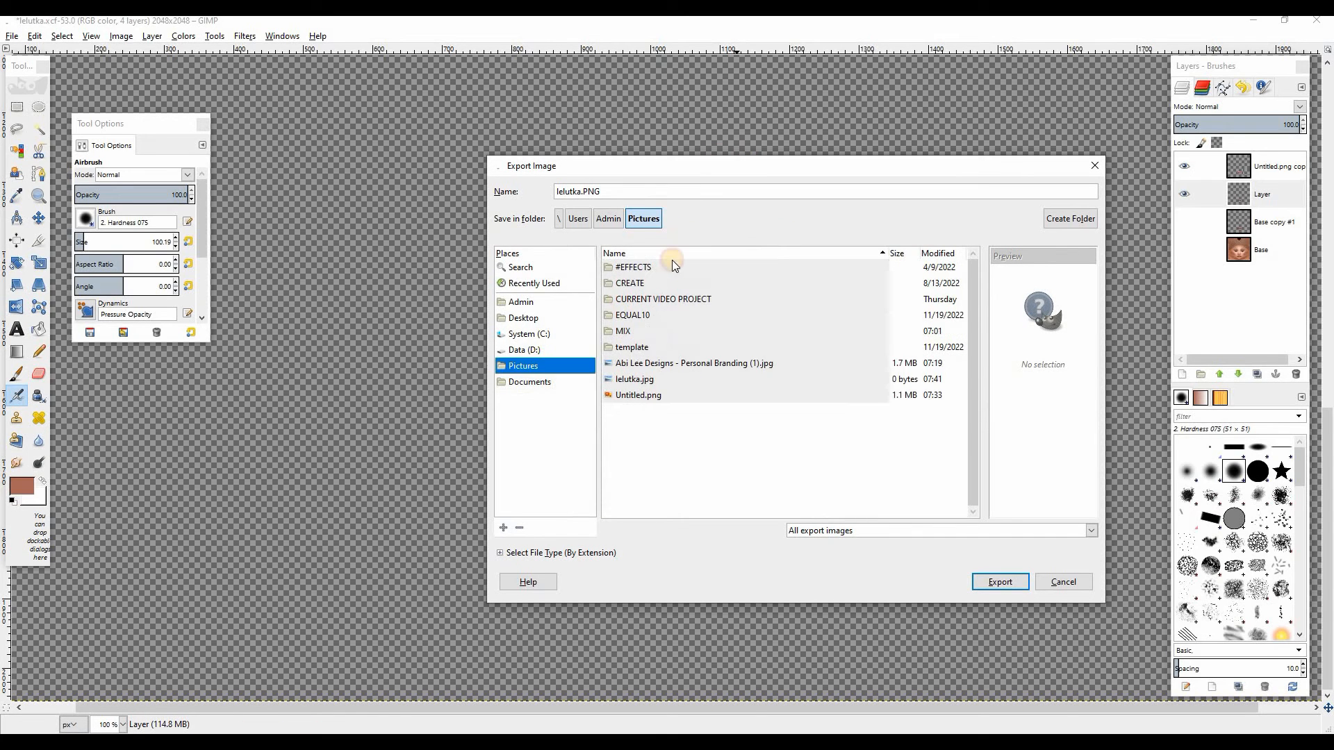
left_click(1018, 583)
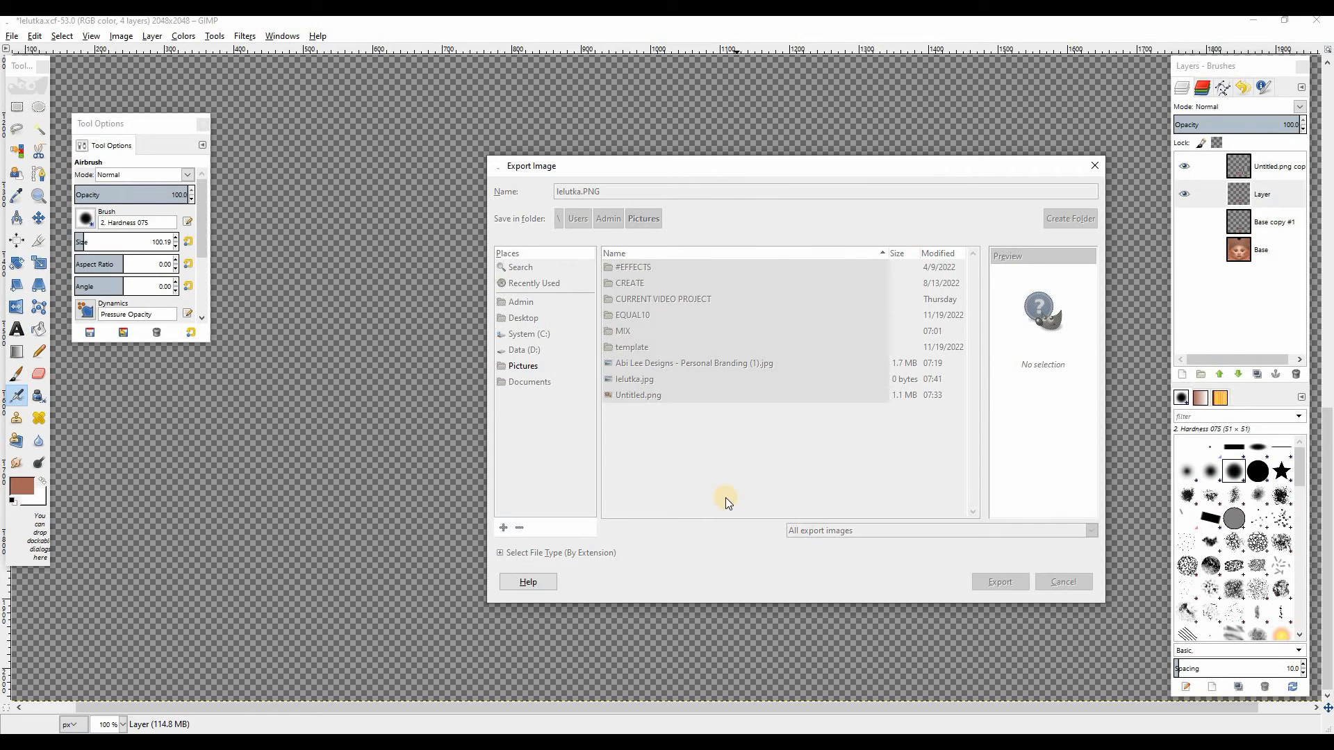
left_click(672, 487)
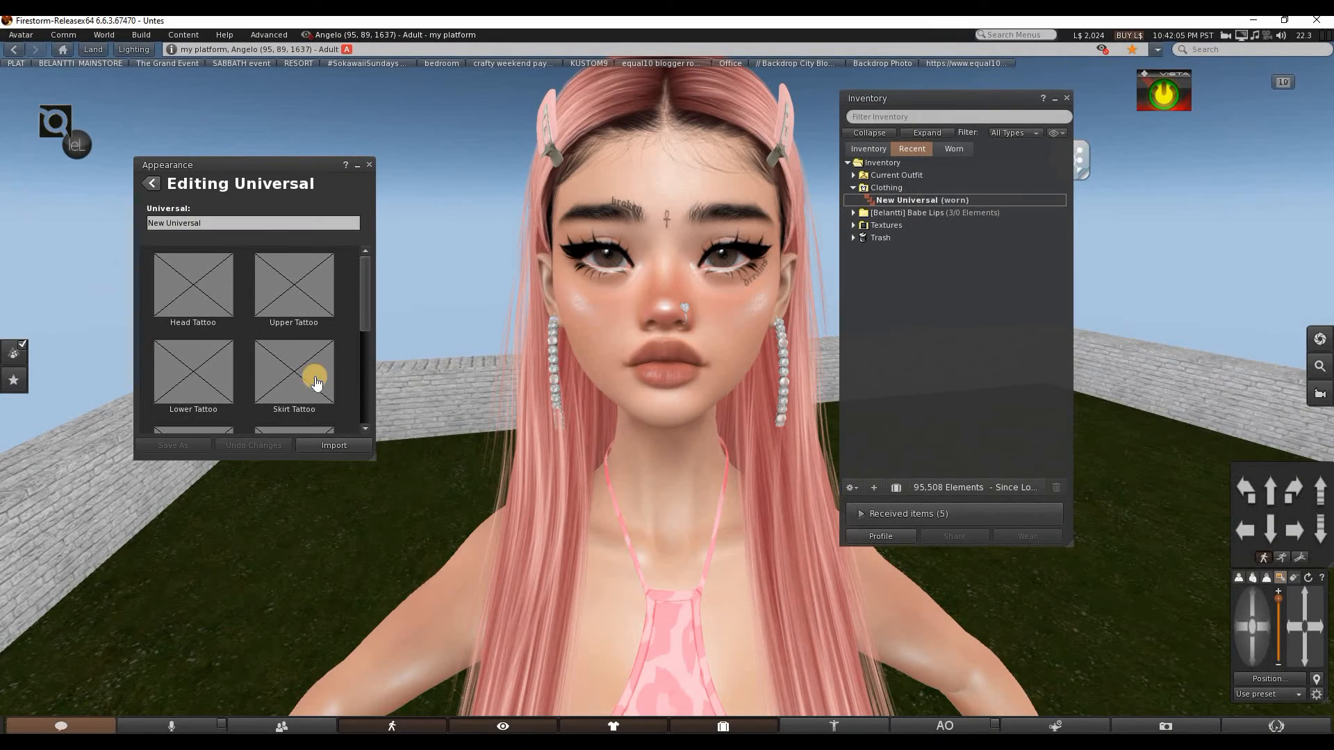
In Firestorm, add lelutka.PNG from Pictures as a local texture for the New Universal layer's Head Tattoo slot.
left_click(187, 293)
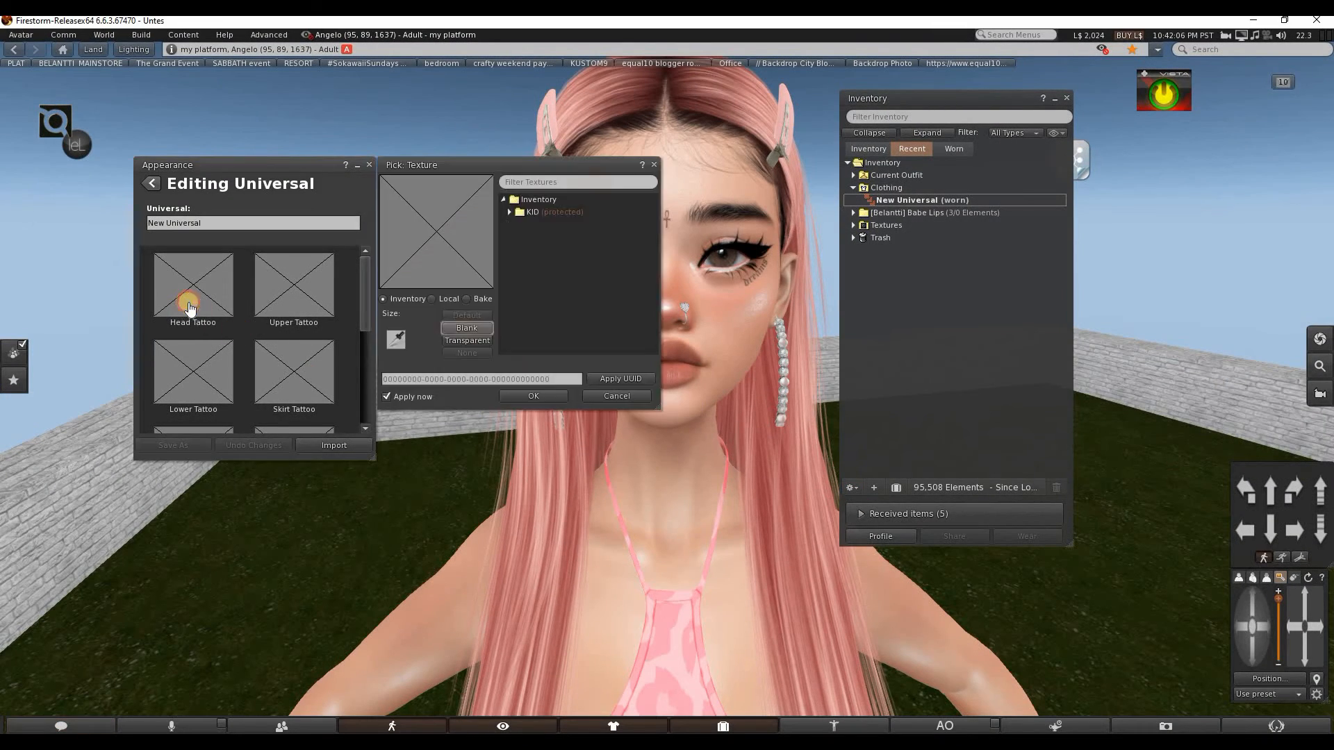
left_click(444, 300)
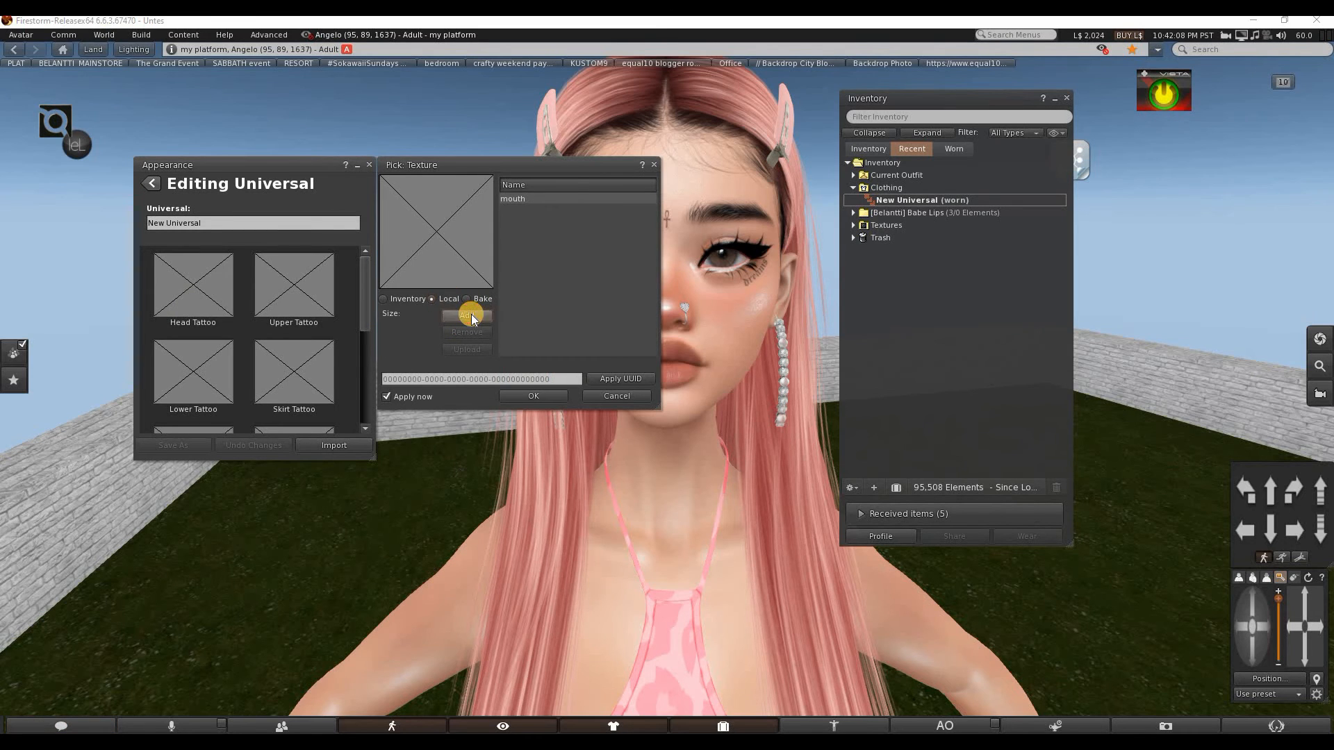
left_click(468, 314)
left_click(236, 236)
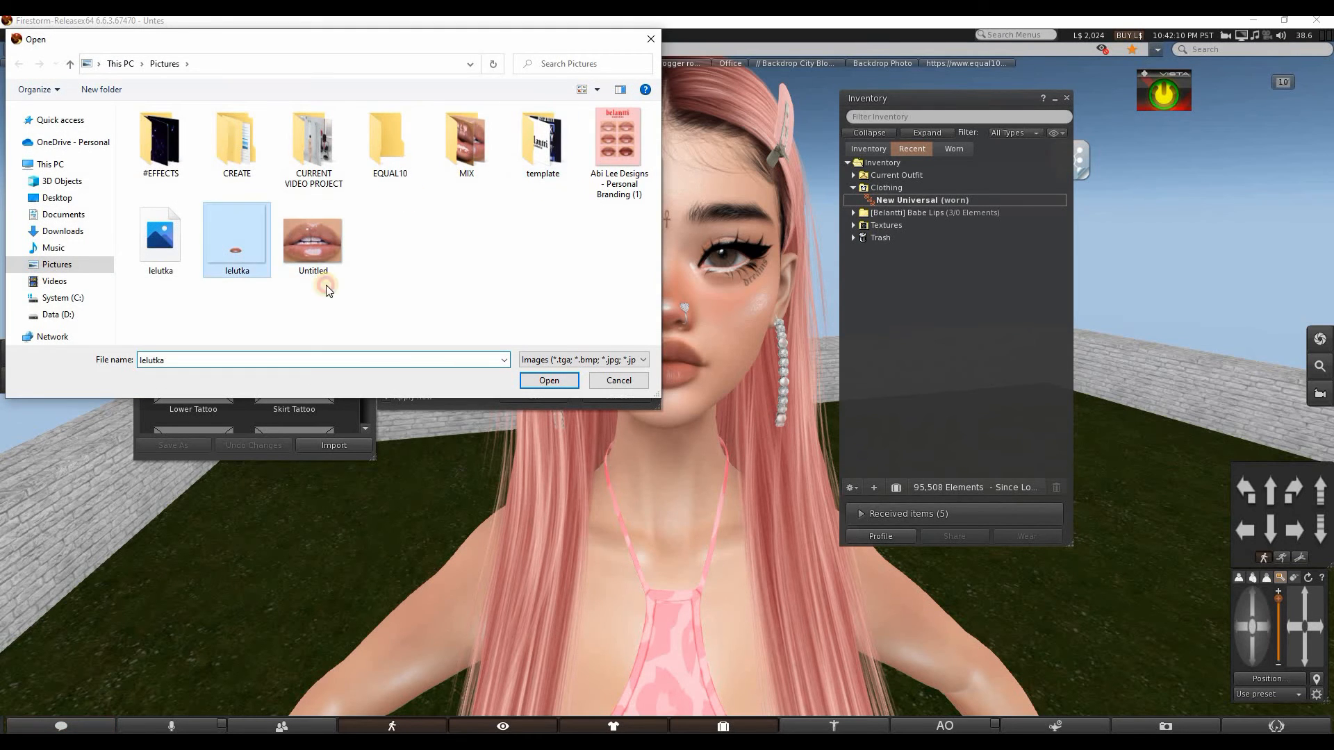
left_click(539, 377)
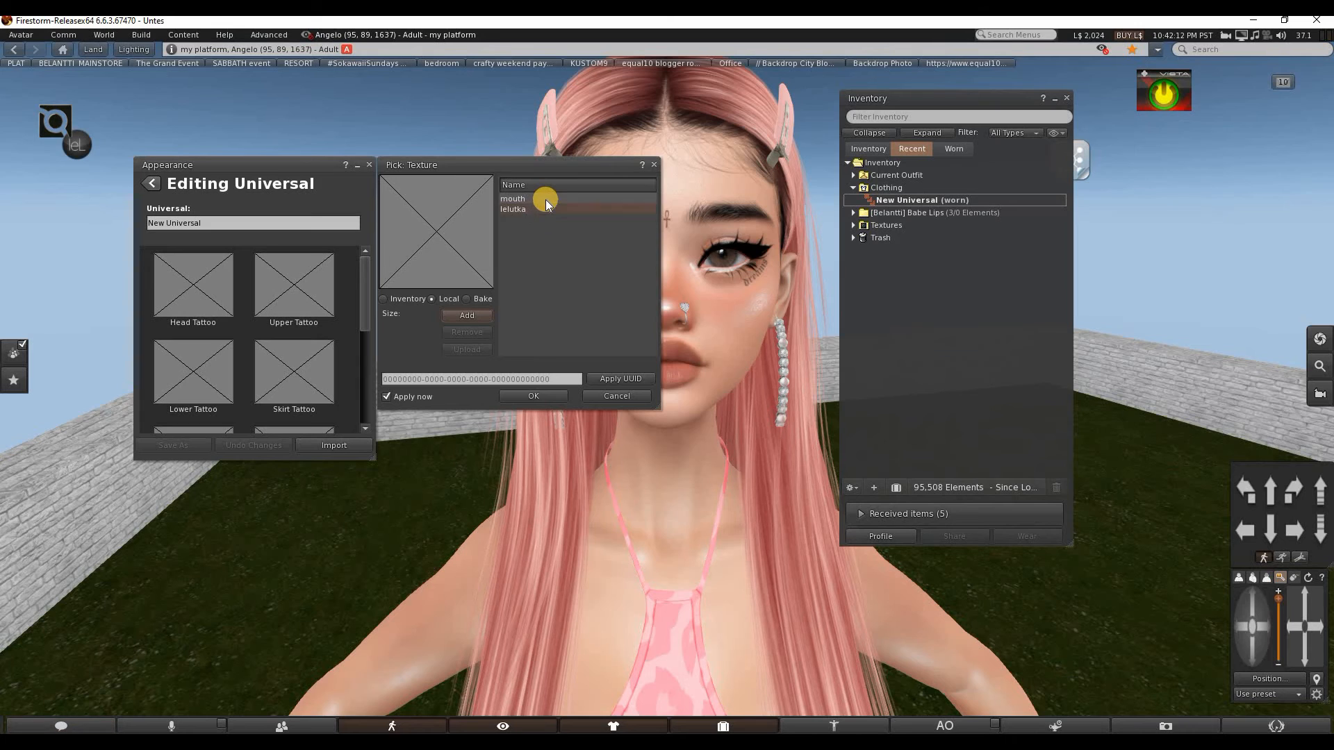
Remove the old mouth texture from the local list and apply the lelutka texture to the Head Tattoo slot.
left_click(545, 198)
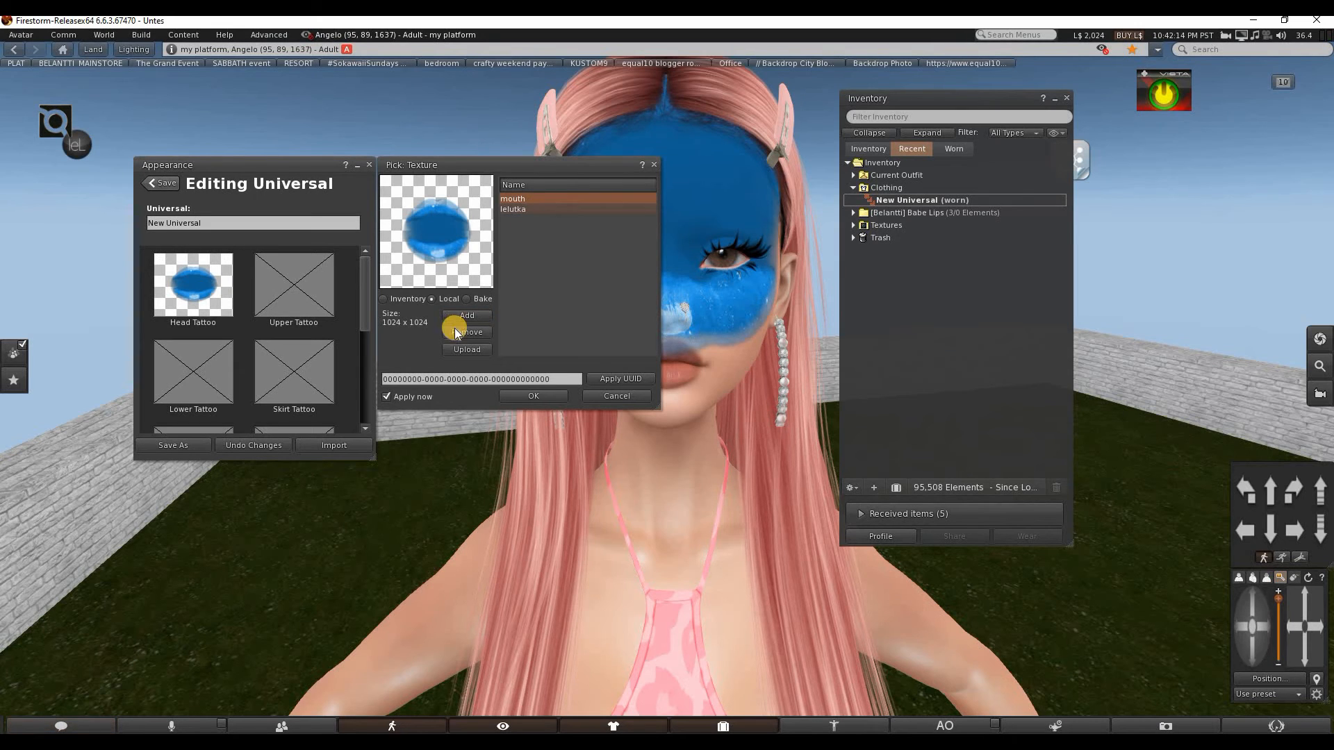
left_click(467, 332)
left_click(546, 200)
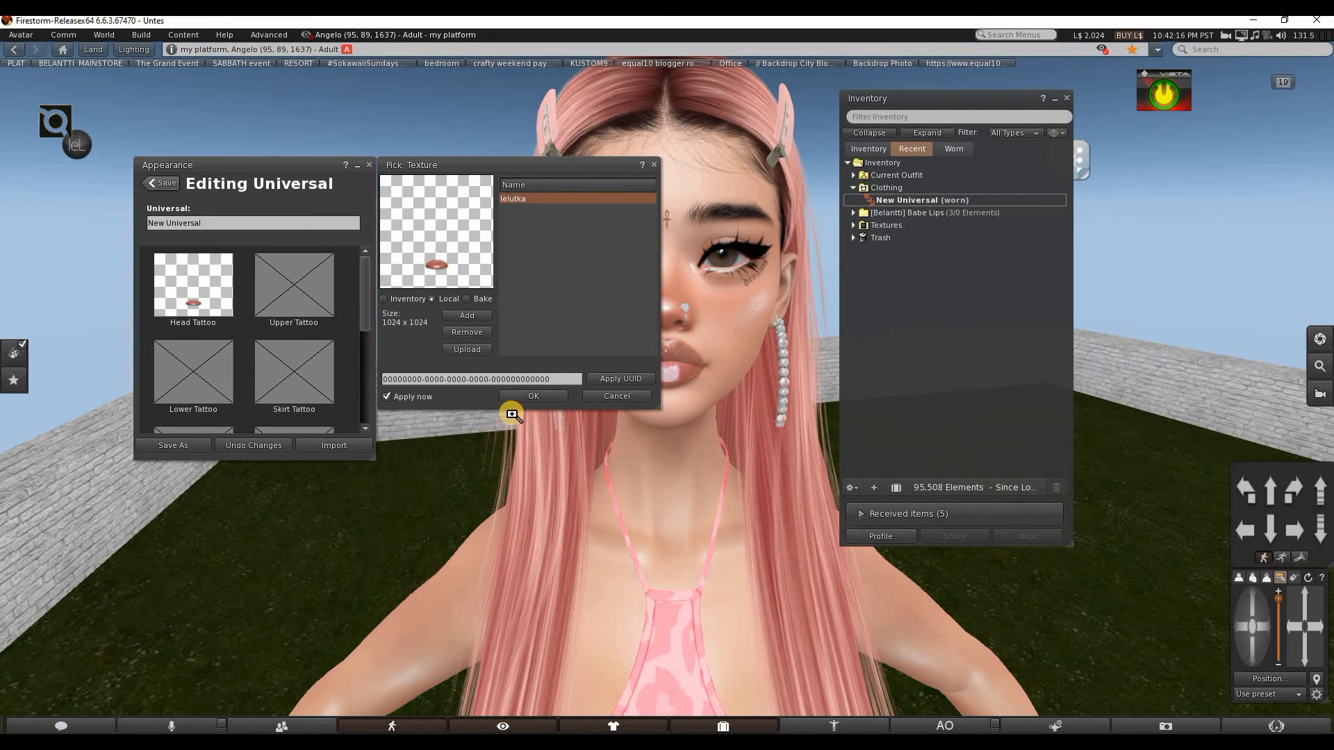
left_click(533, 396)
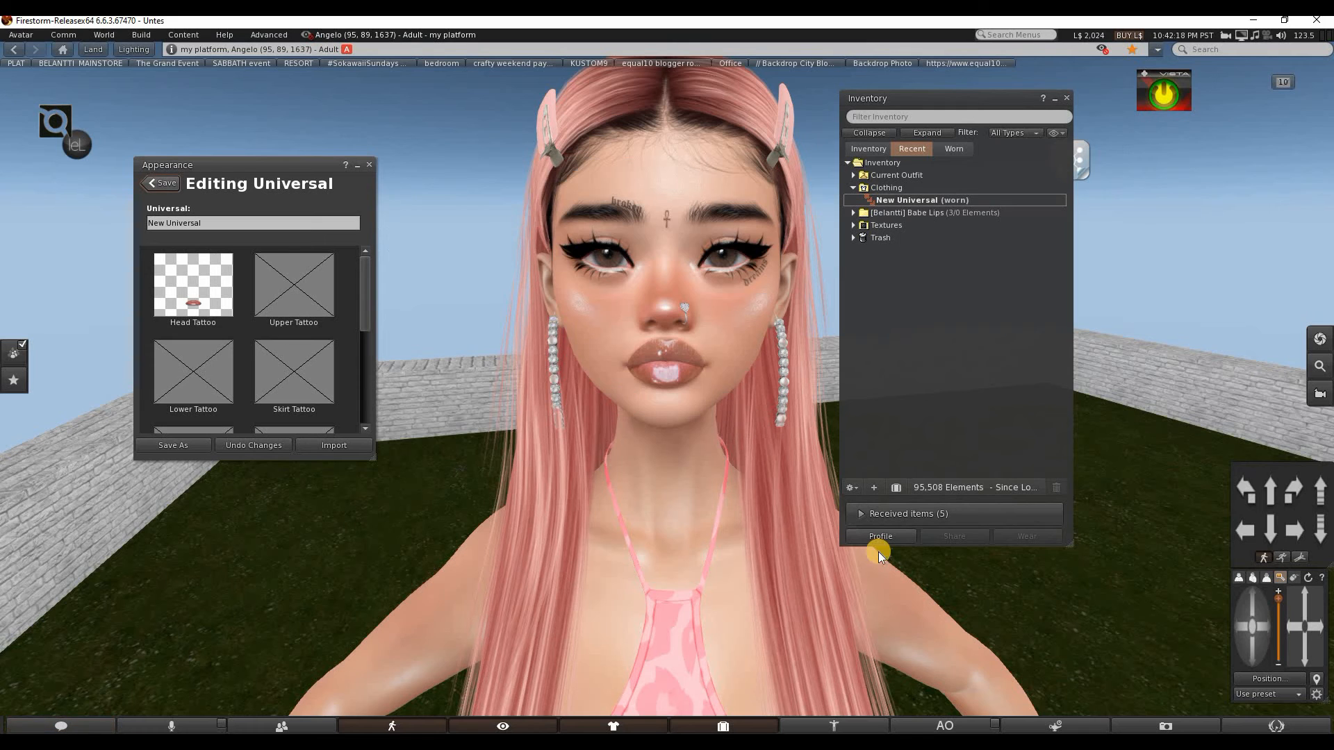
Check the lips on the avatar, then in GIMP merge the lip photo down into Layer and delete the Base copy #1 and Base layers.
scroll(879, 552, "up", 5)
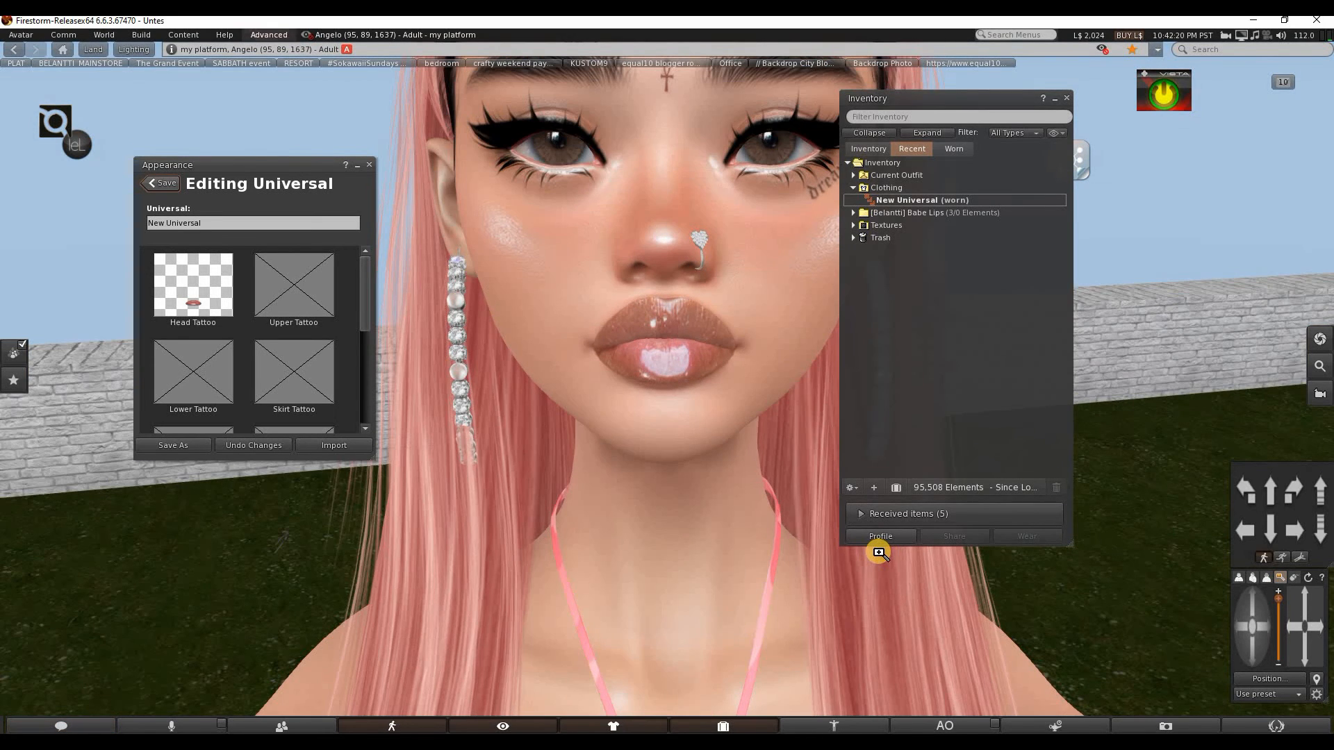
scroll(747, 345, "down", 5)
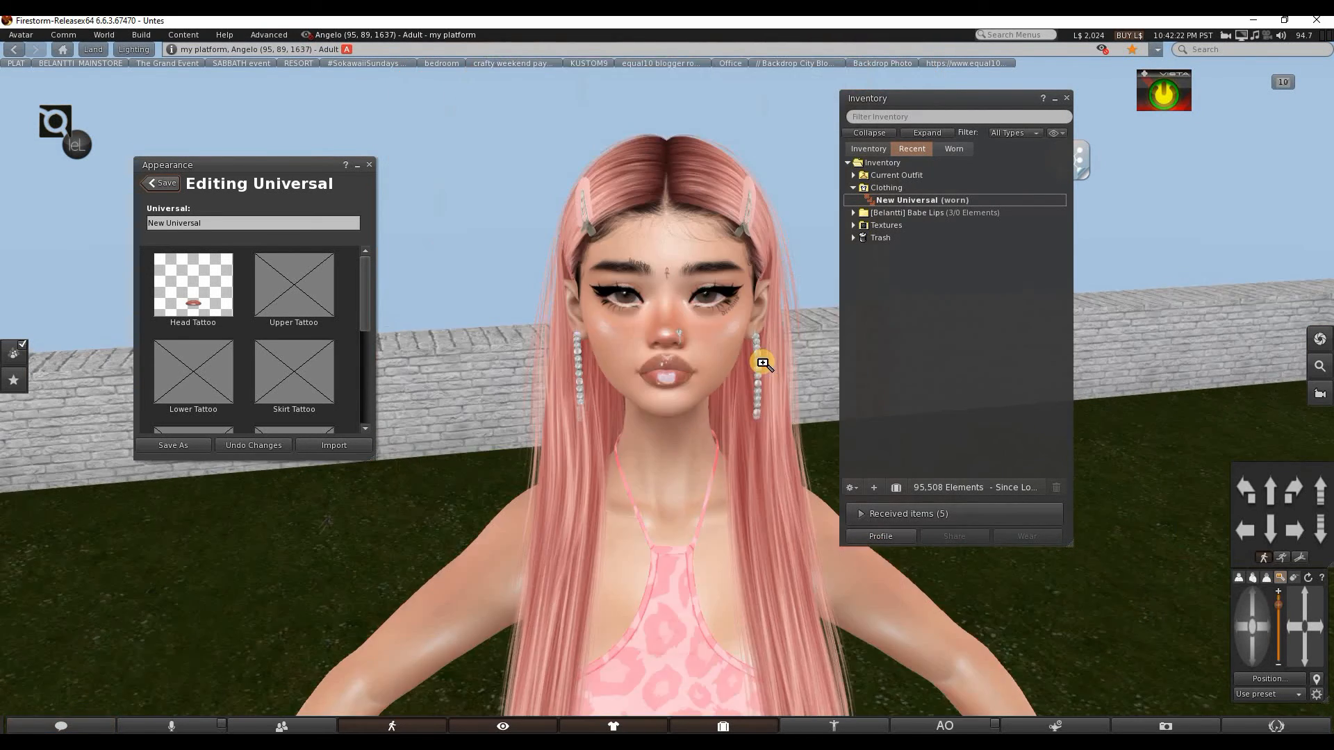
scroll(757, 392, "up", 5)
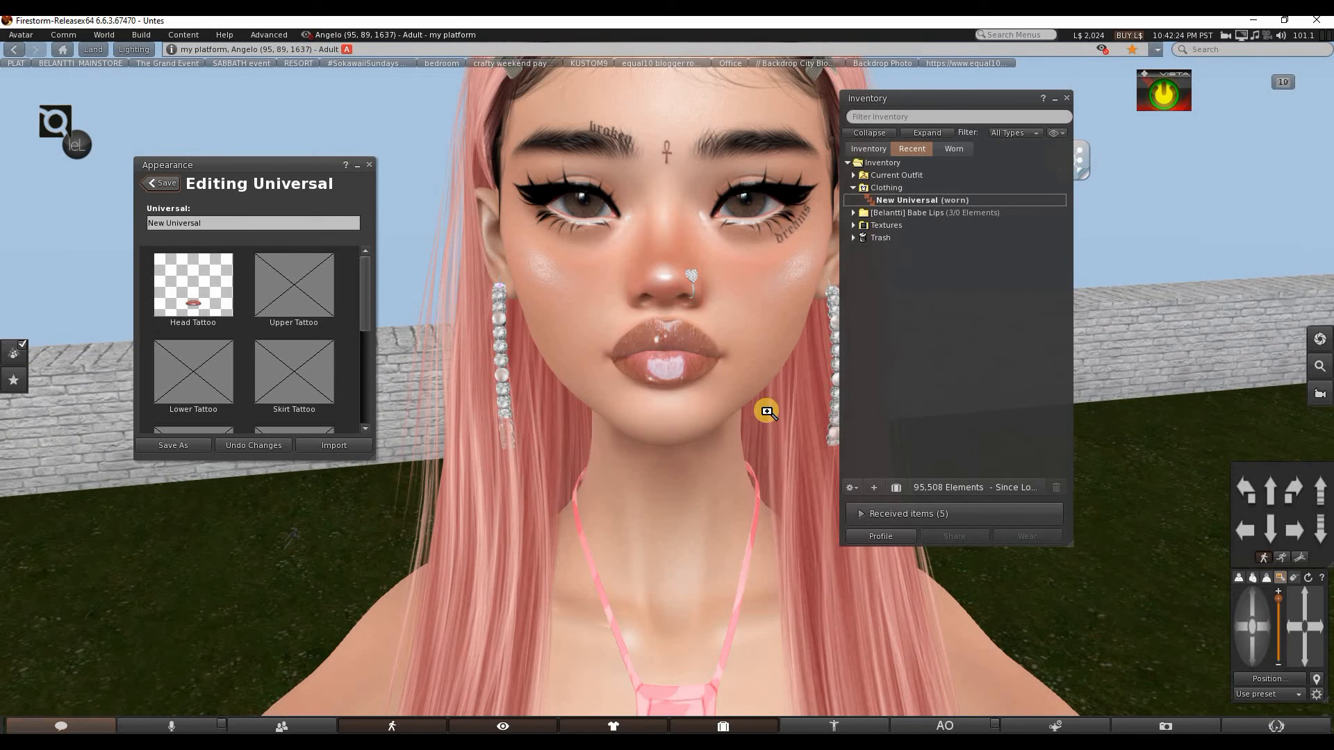
scroll(766, 412, "up", 2)
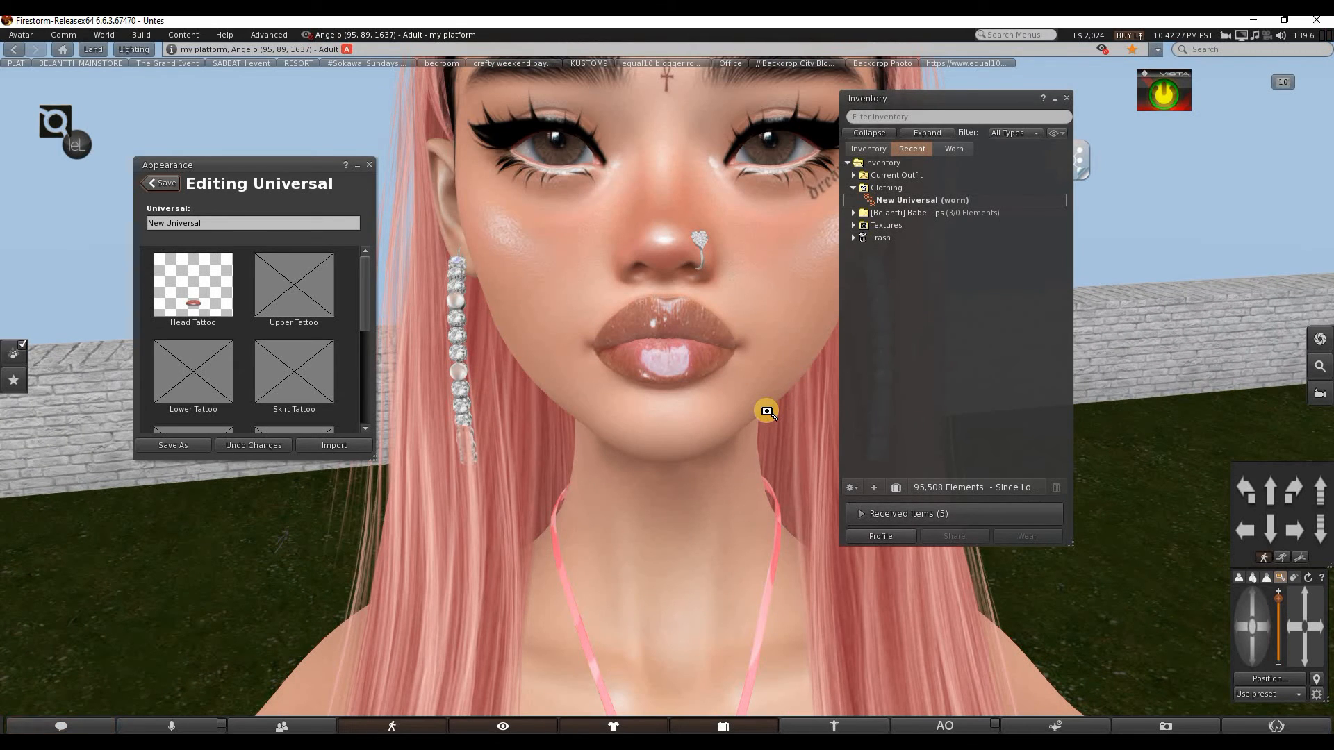
scroll(766, 412, "down", 3)
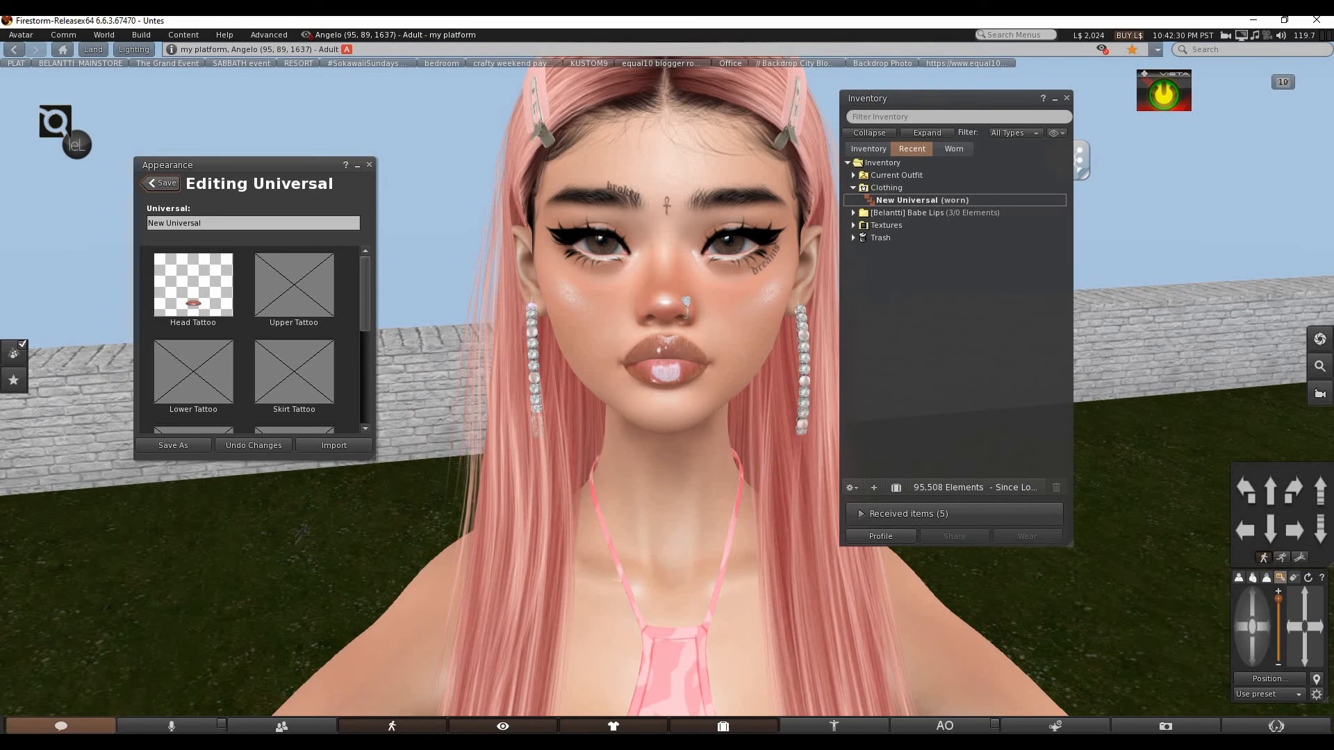
mouse_move(589, 744)
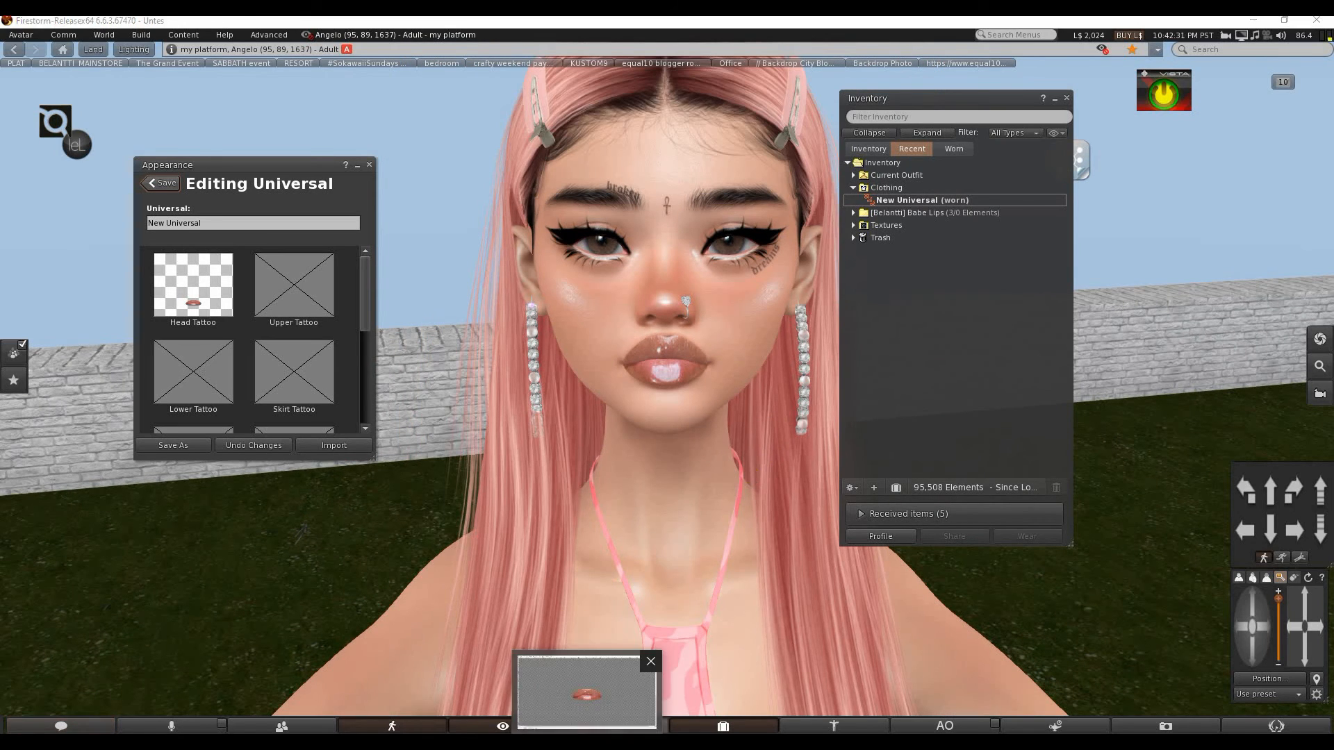
left_click(589, 698)
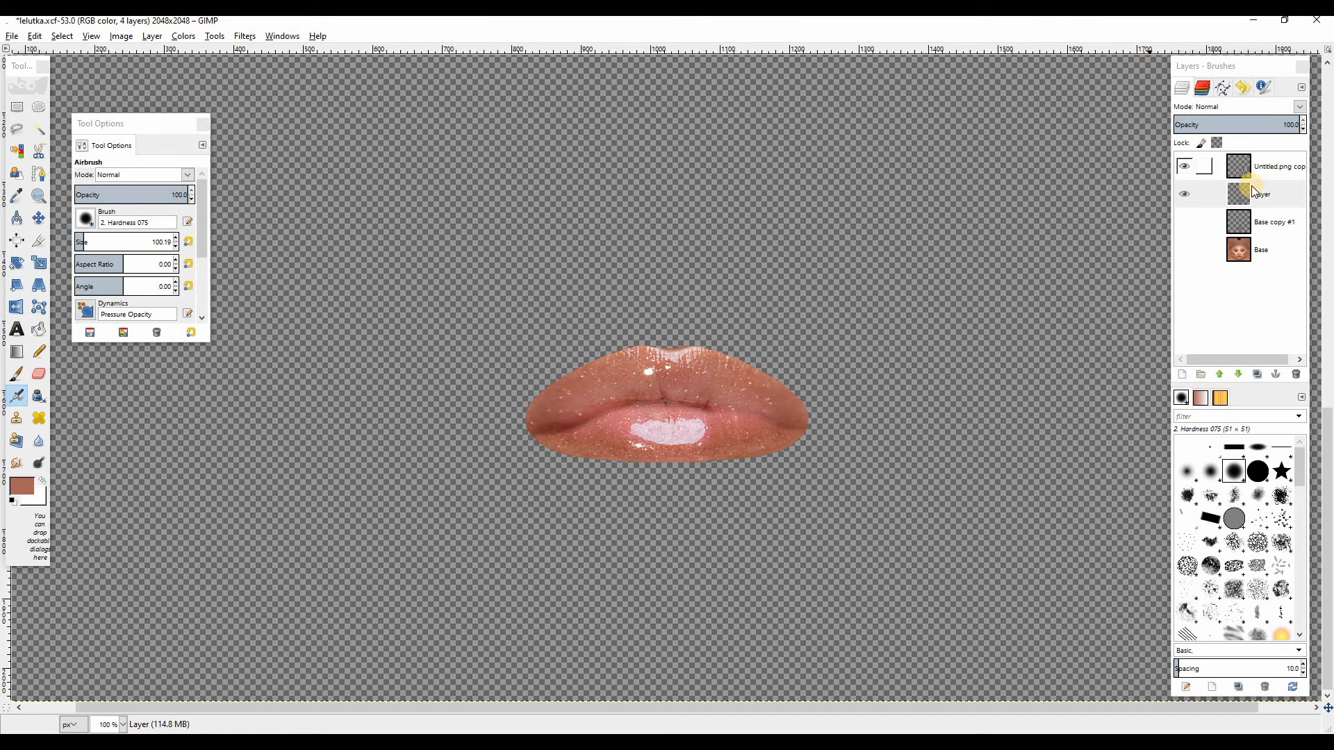
right_click(1252, 185)
left_click(1153, 267)
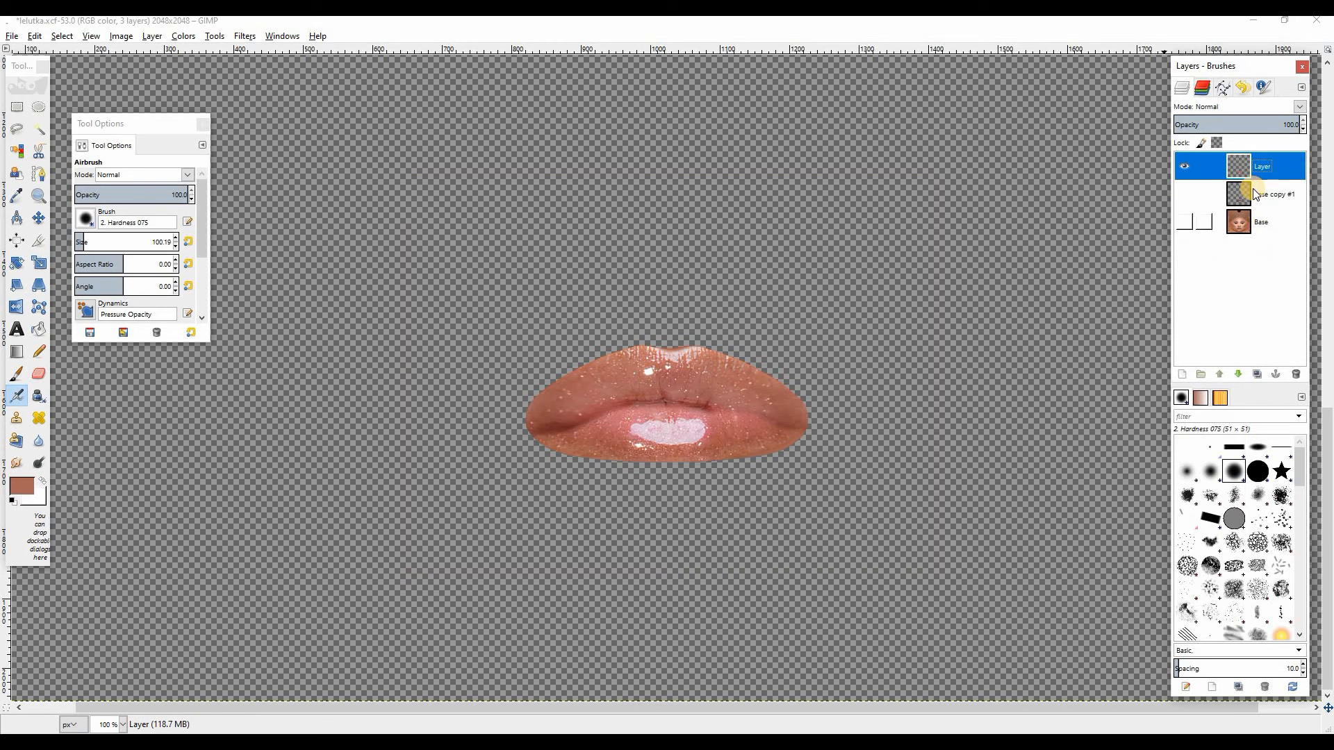
left_click(1256, 194)
left_click(1296, 375)
left_click(1296, 375)
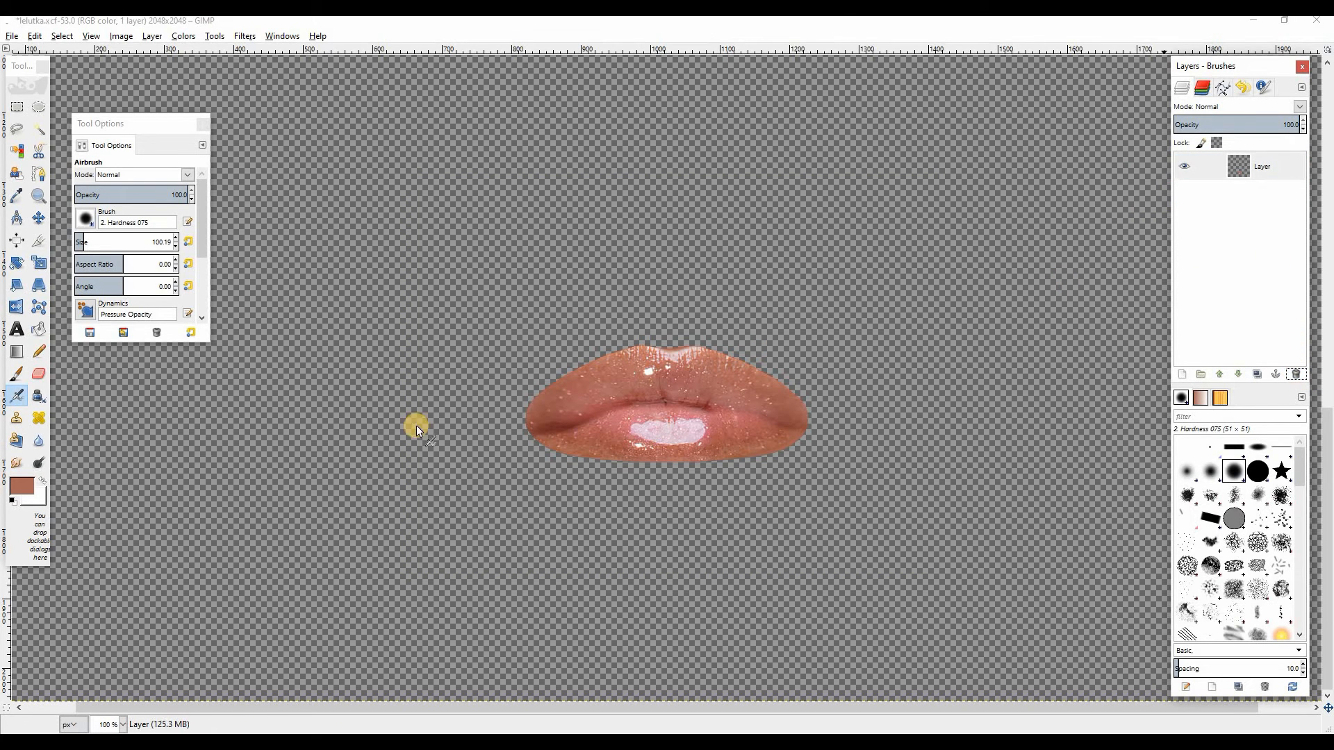
Soften the outer edges of the lips with the Eraser at 38.4 opacity and re-export the image over lelutka.PNG.
left_click(38, 436)
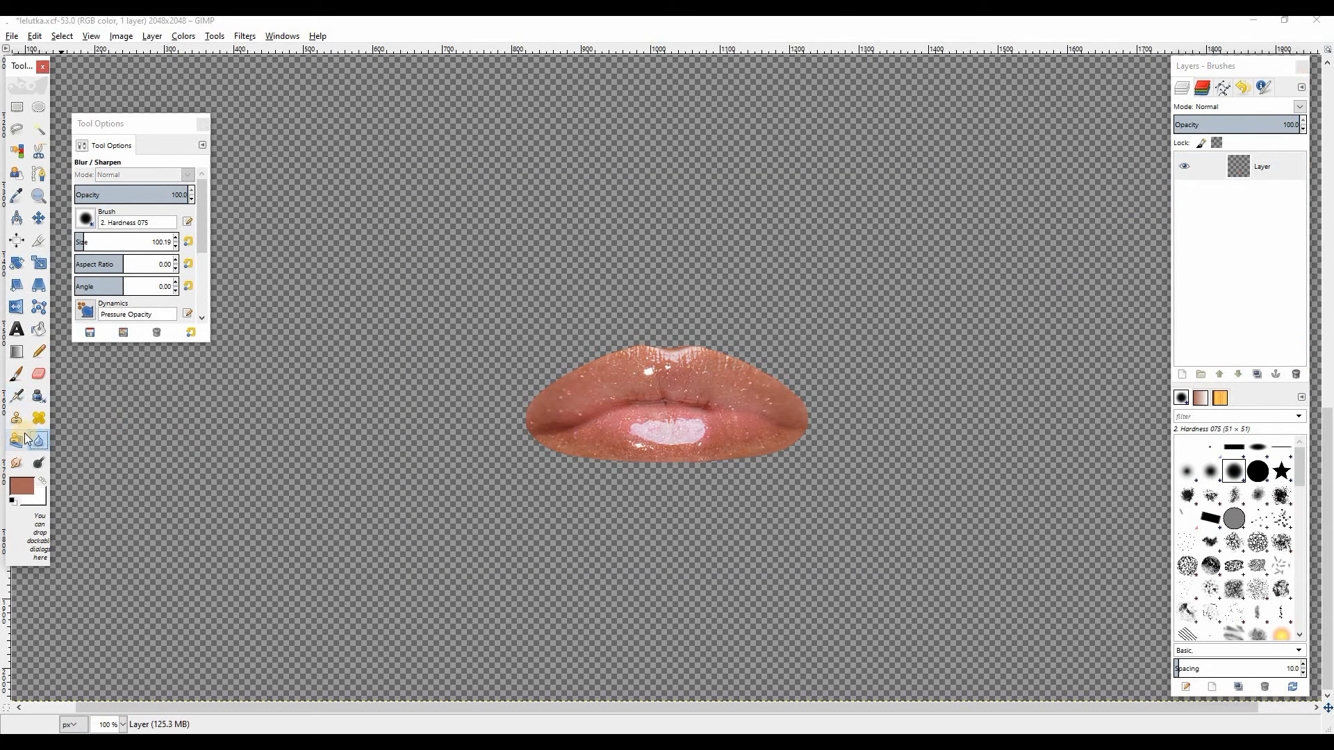
left_click(39, 375)
left_click(109, 195)
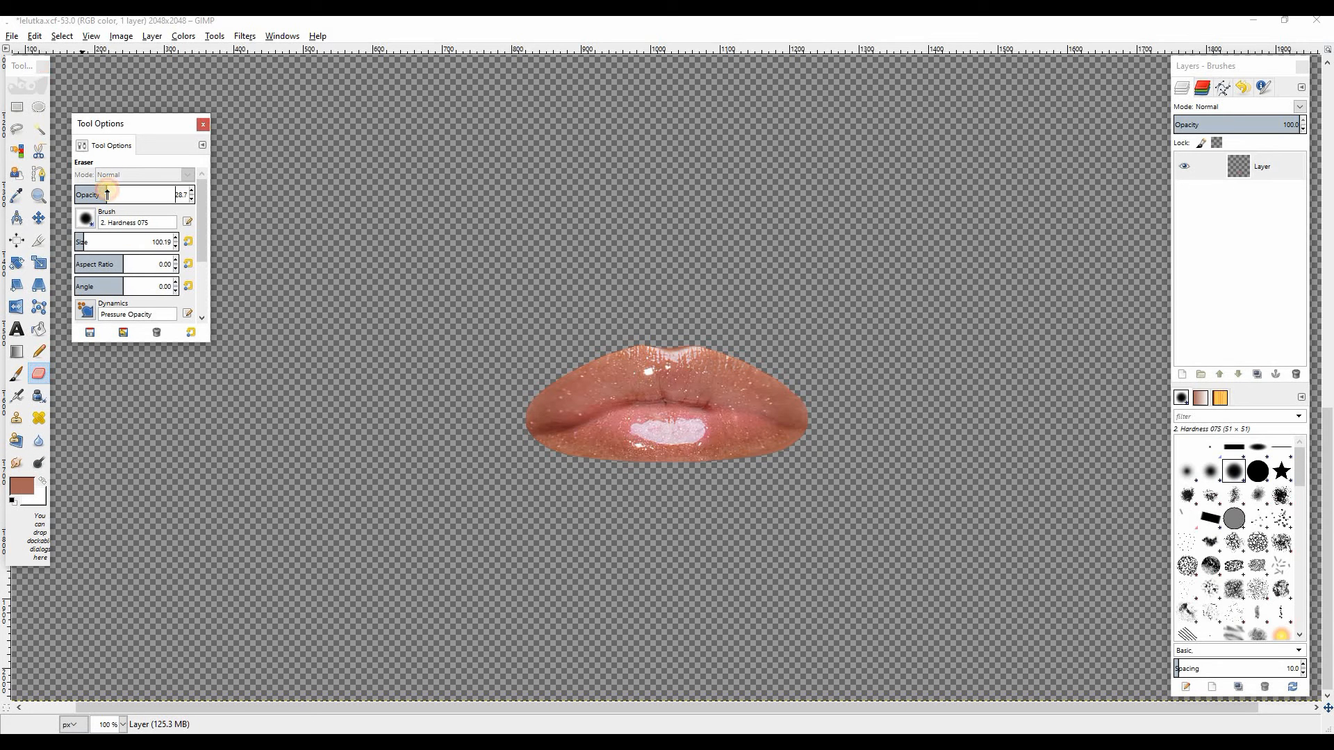
left_click(530, 468)
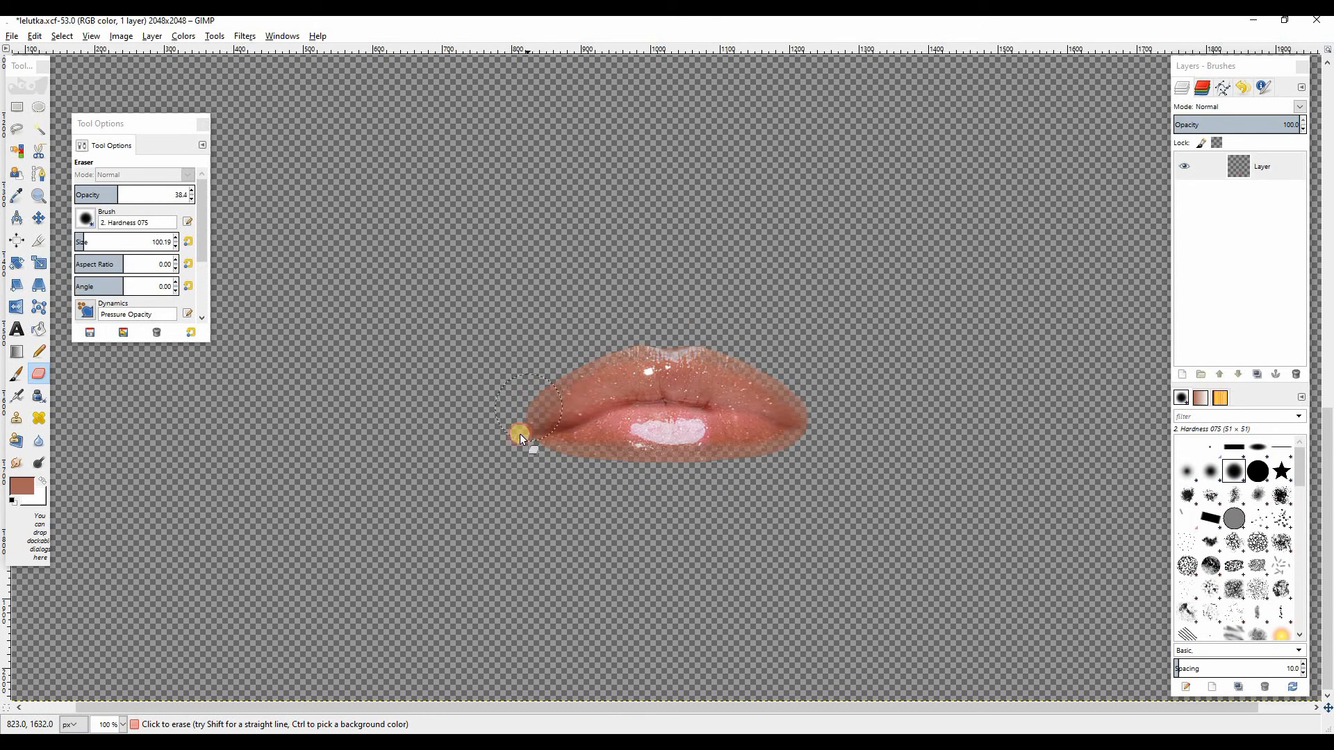
key("ctrl+e")
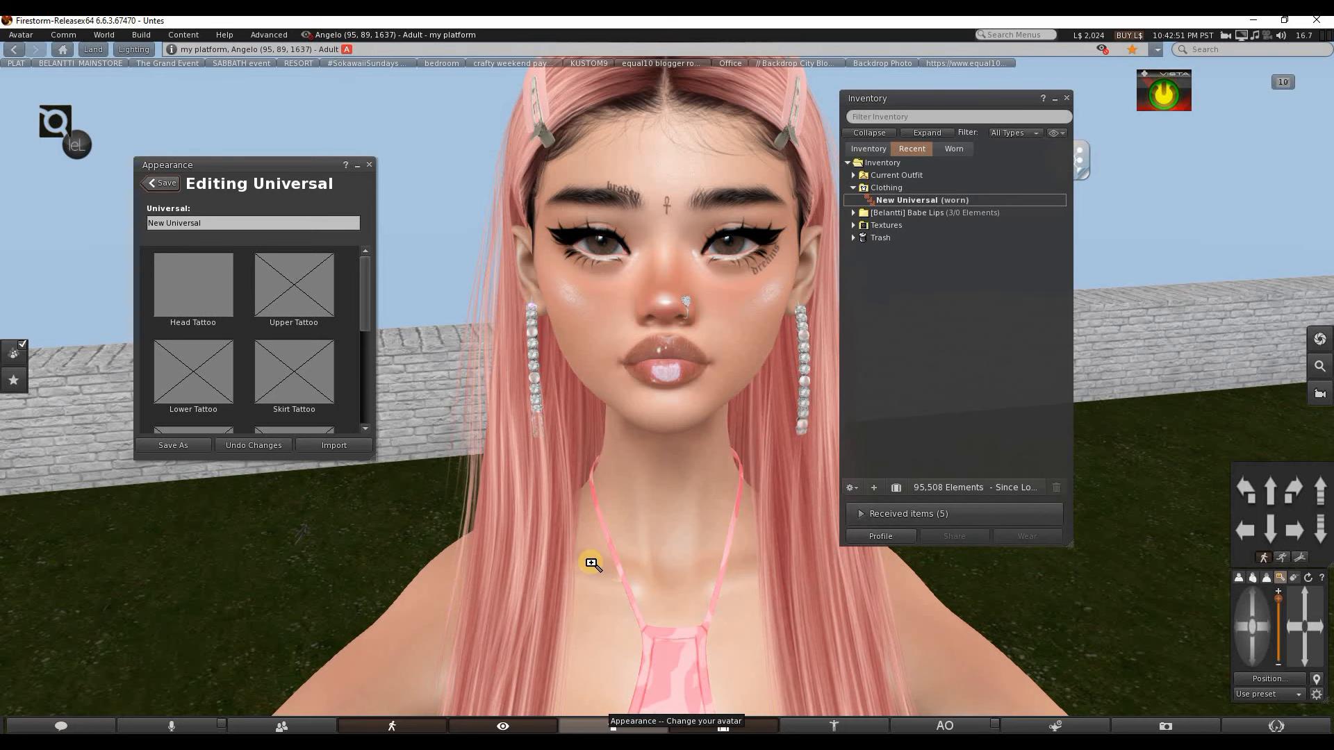
Upload lelutka.PNG from Pictures to the Firestorm inventory for L$10 under the name lelutka, and close the universal layer's editor.
scroll(627, 482, "up", 3)
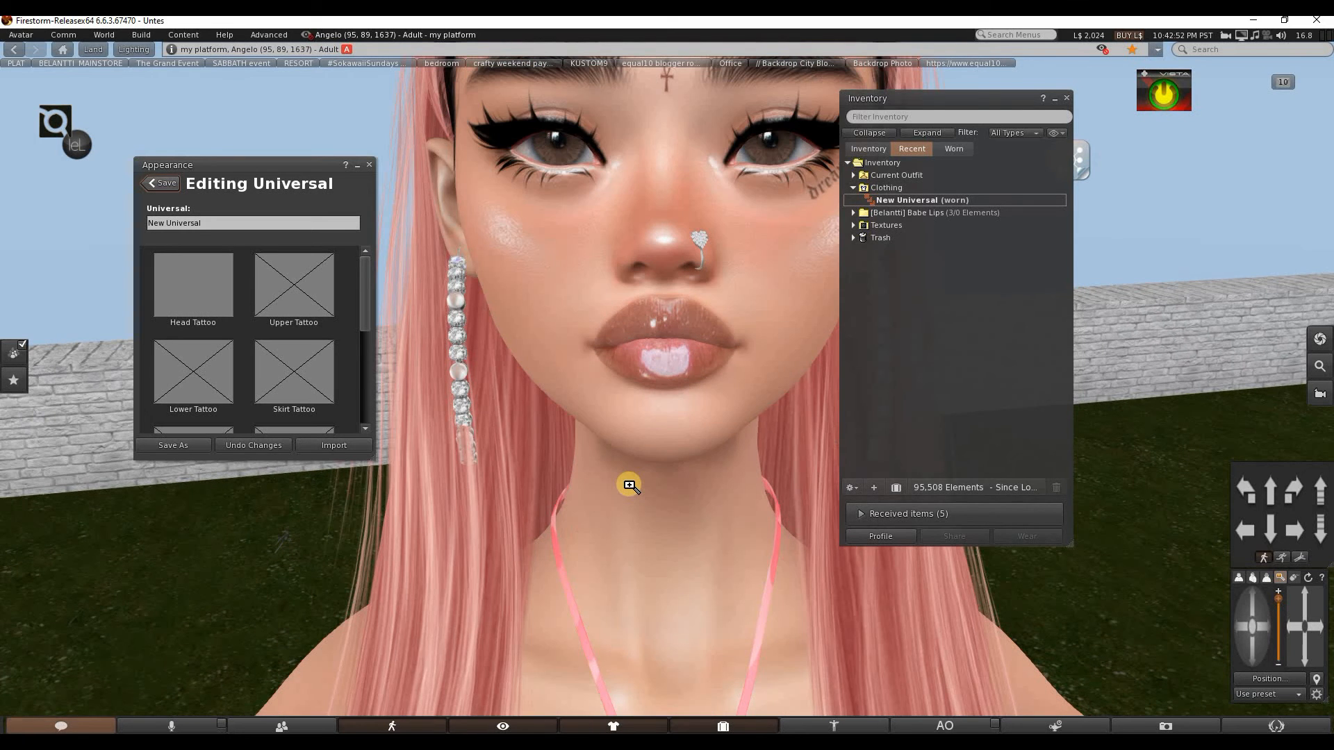
scroll(595, 435, "down", 5)
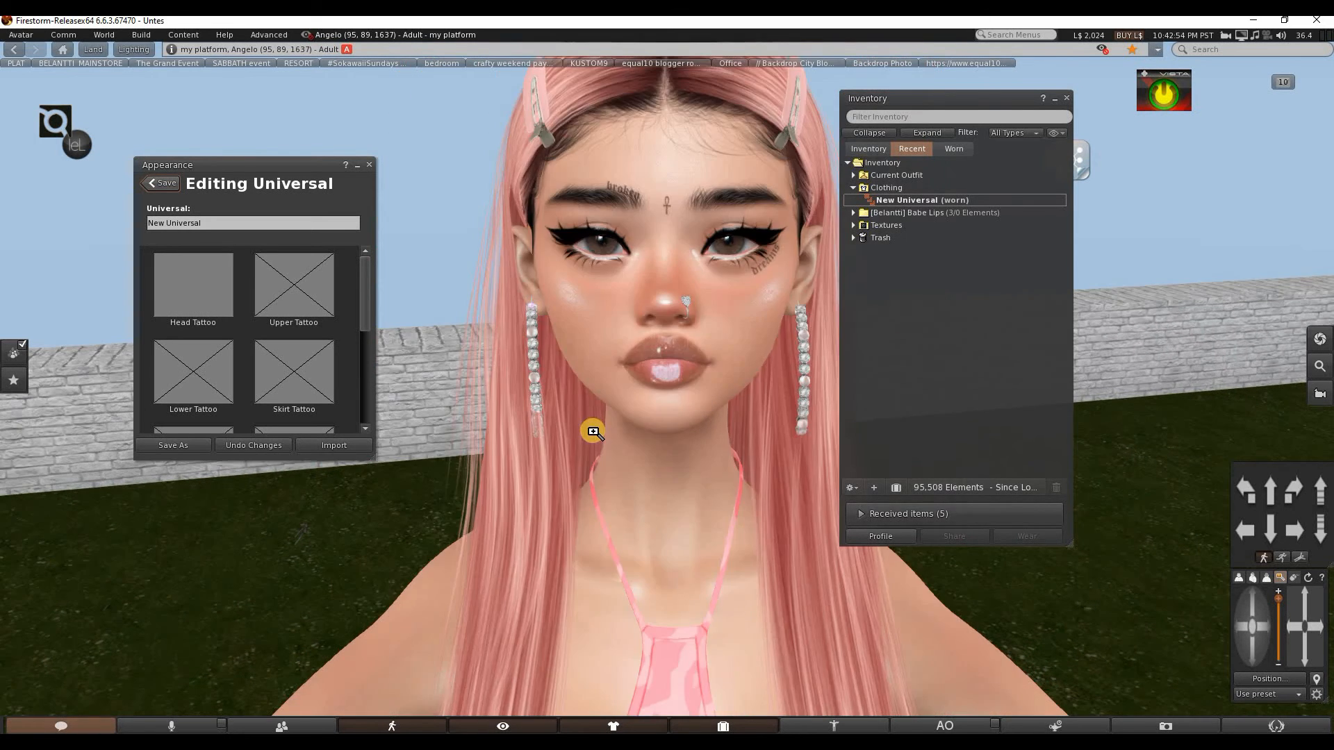
scroll(610, 464, "up", 5)
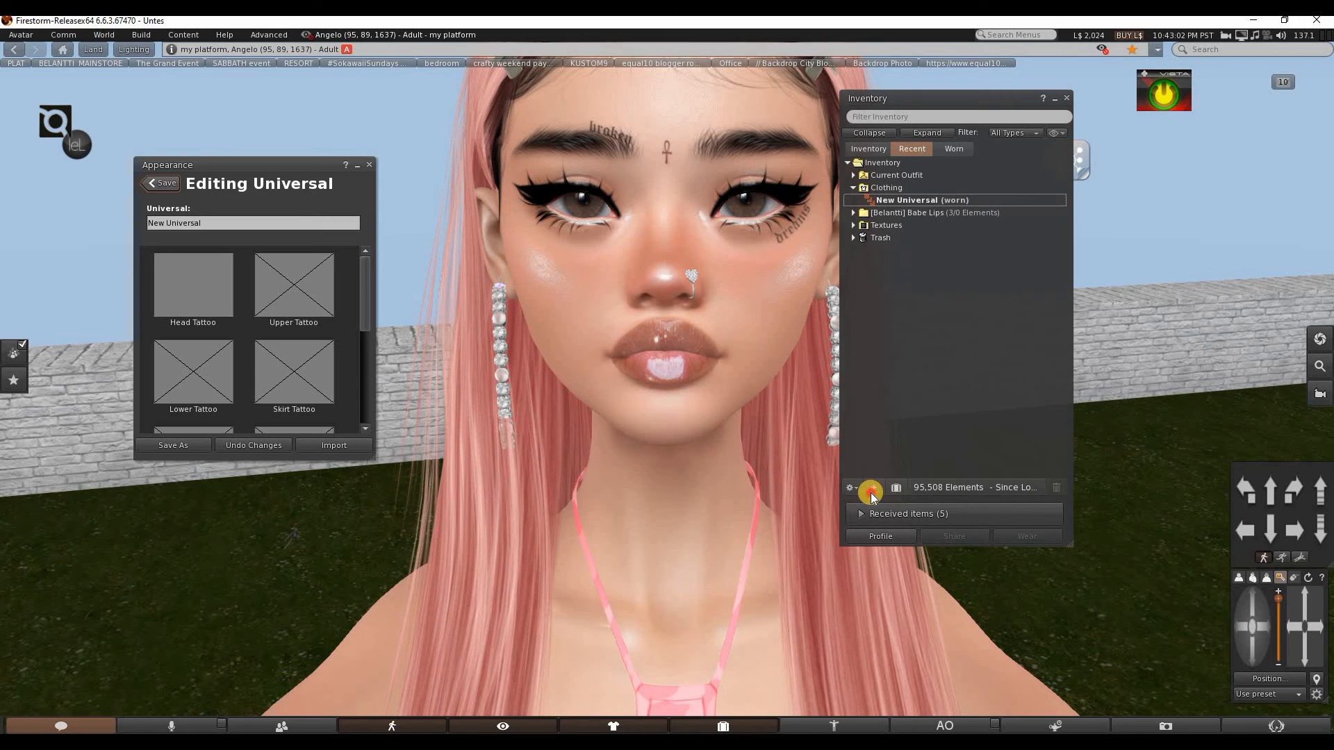
left_click(871, 491)
mouse_move(935, 387)
left_click(988, 385)
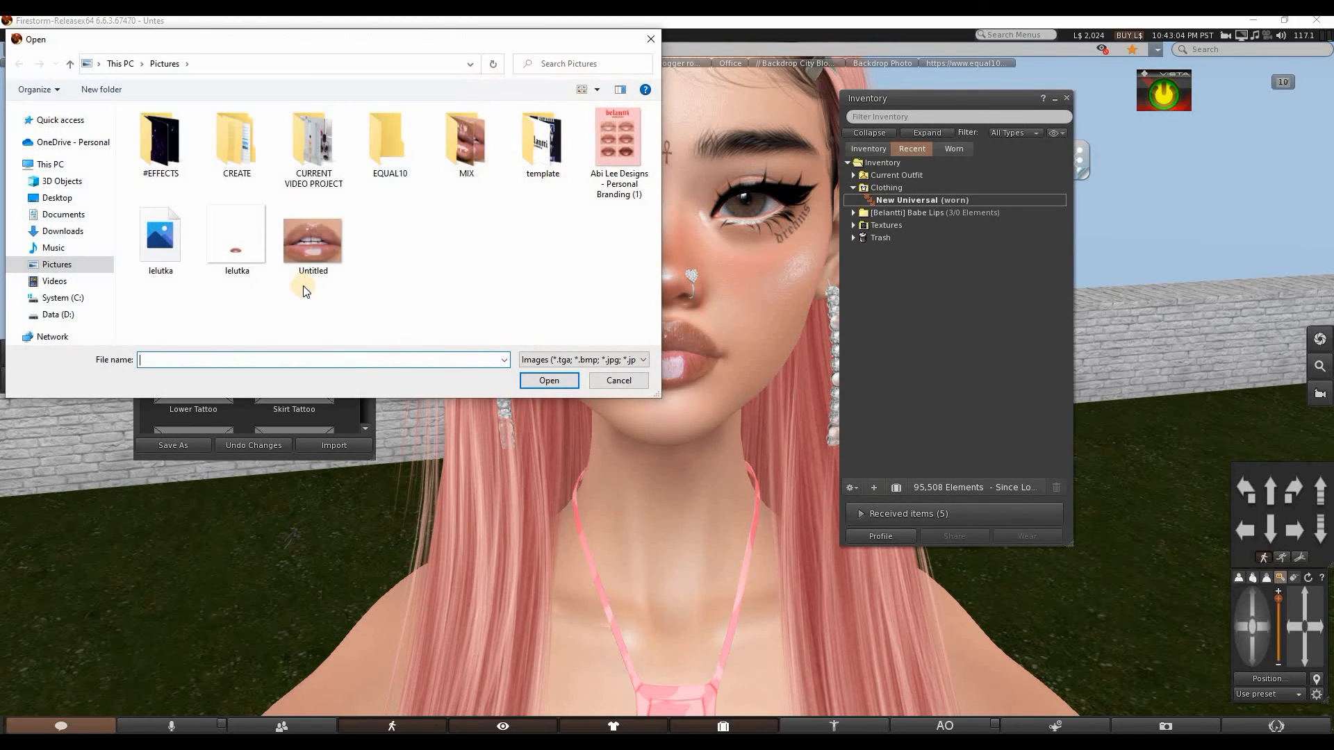
left_click(240, 252)
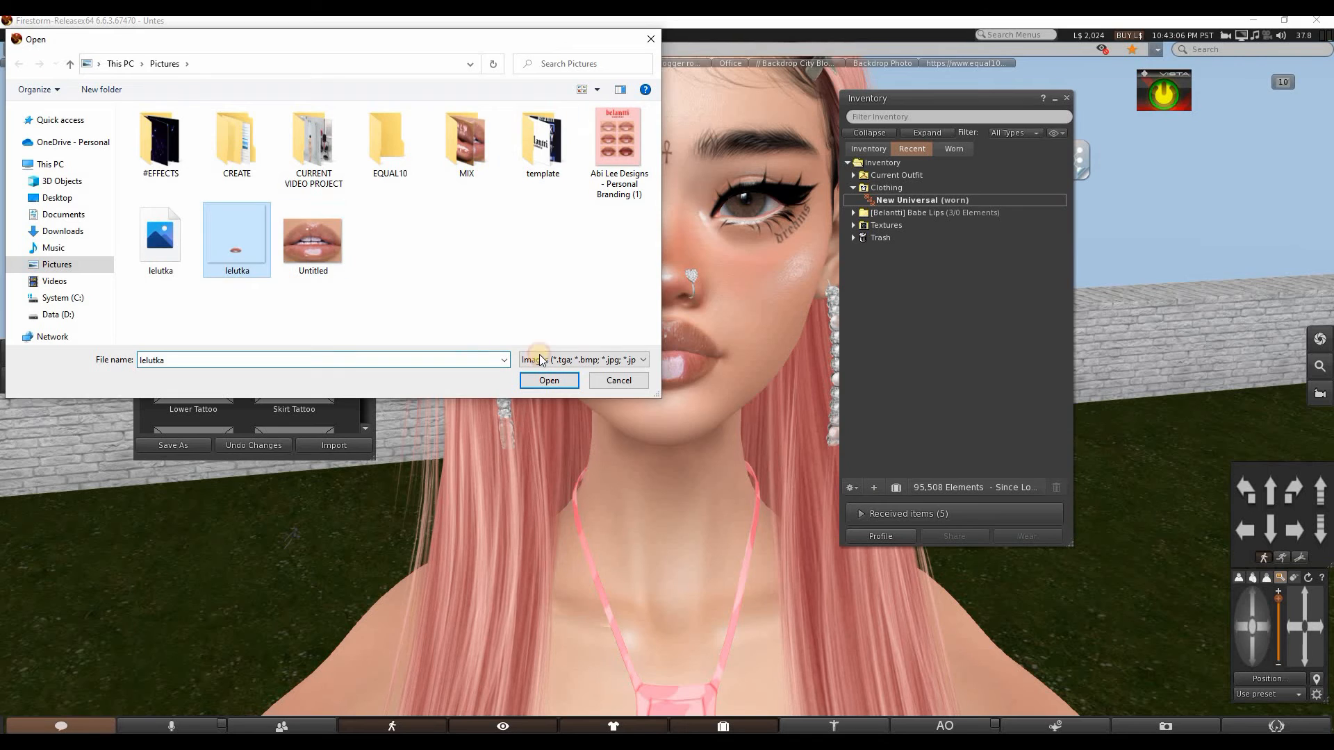
left_click(557, 378)
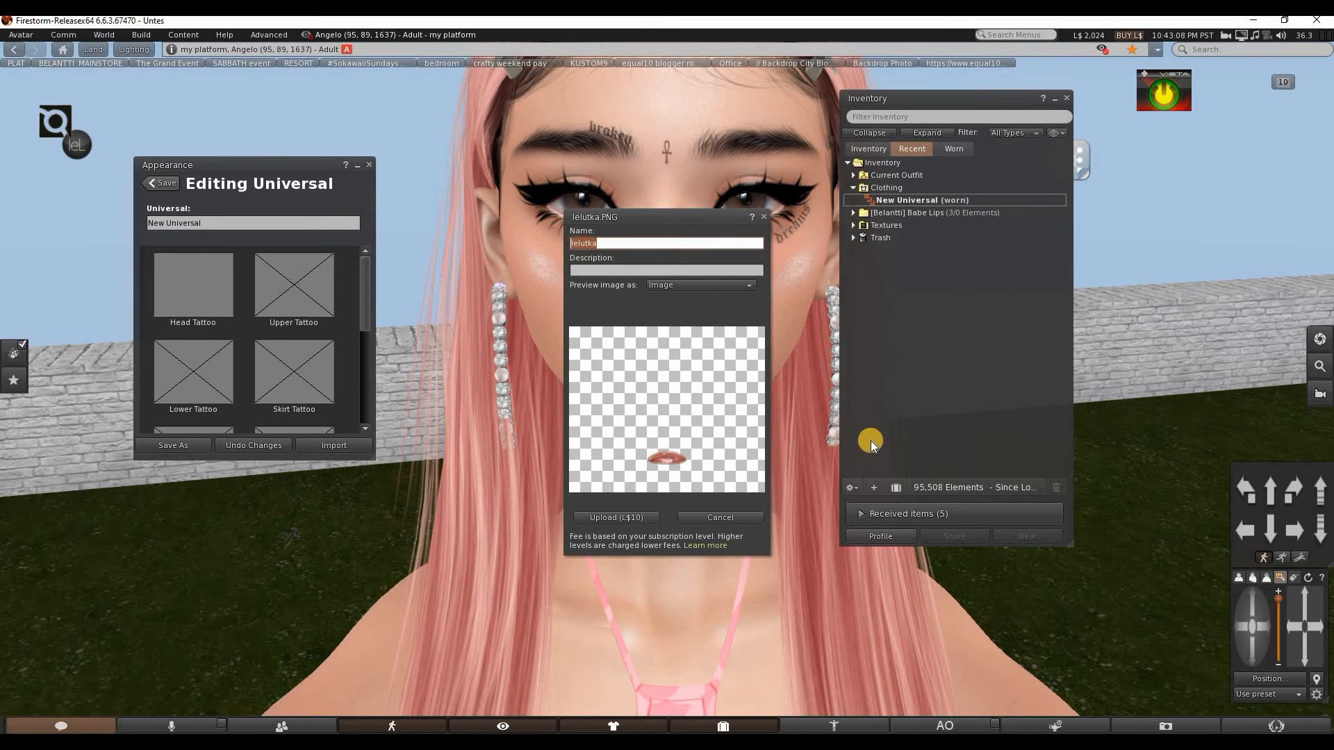
left_click(617, 519)
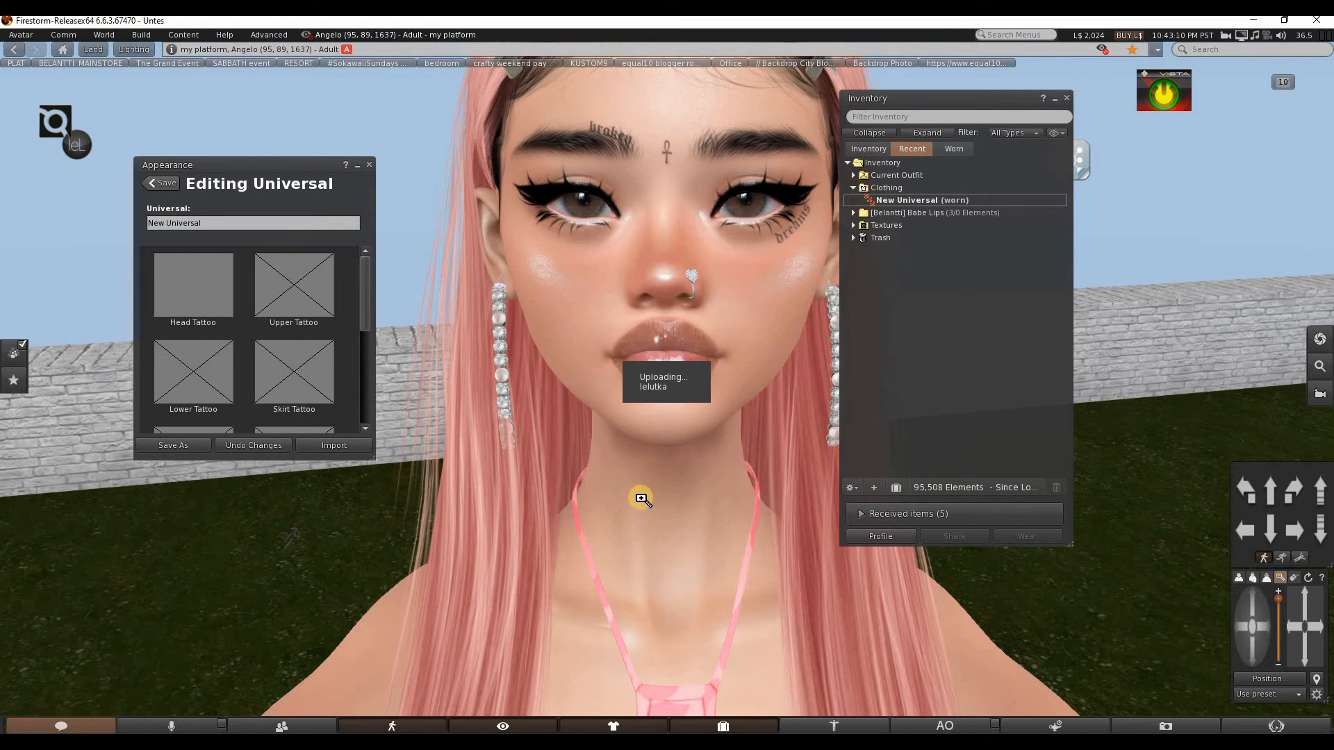
left_click(363, 168)
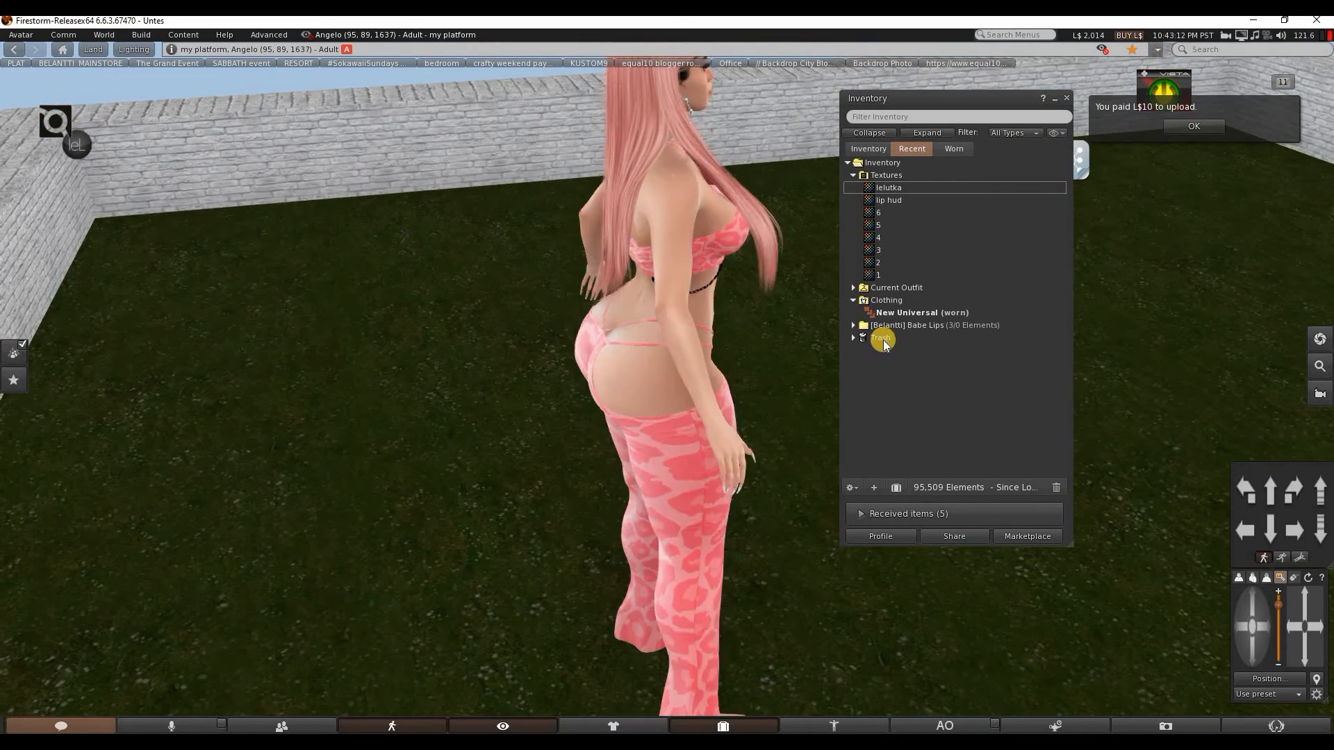
Take off the worn New Universal item and delete it from the Clothing folder.
left_click(901, 312)
right_click(901, 313)
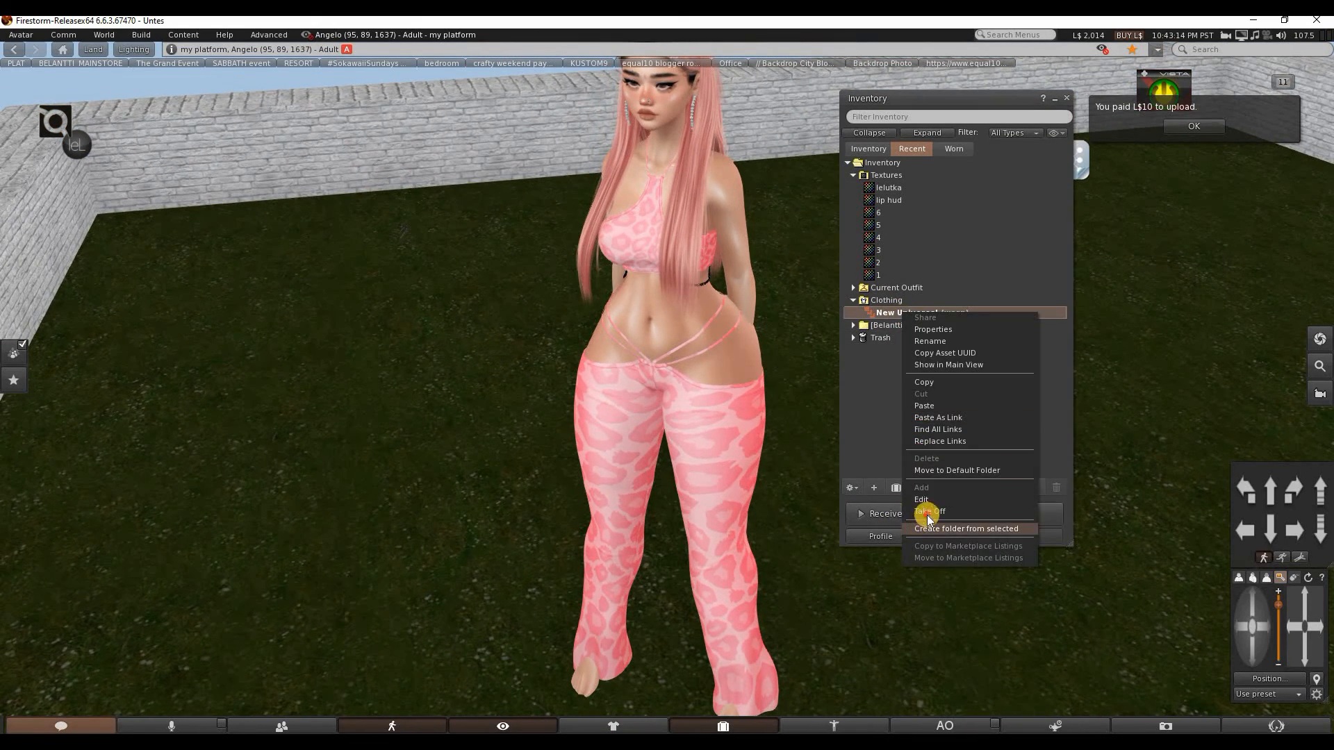
left_click(915, 520)
left_click(876, 302)
left_click(878, 312)
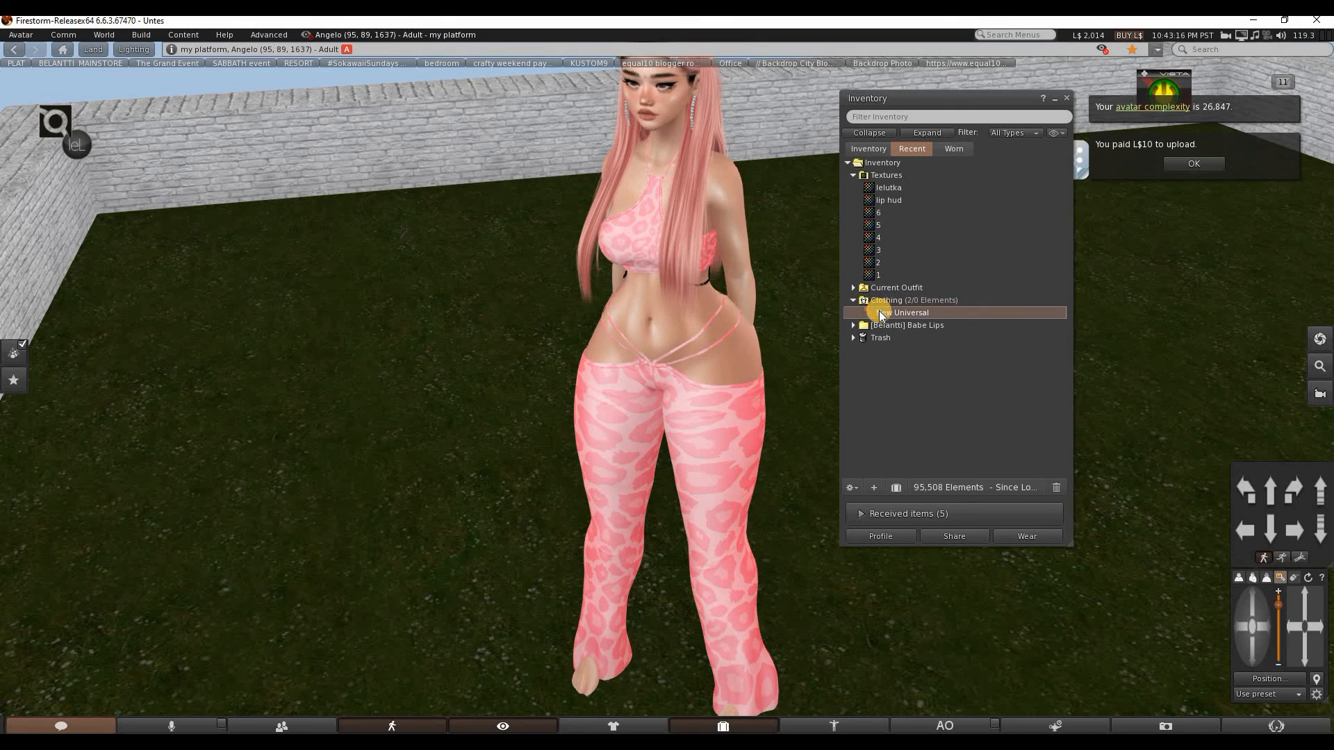
key("Delete")
Create a new tattoo clothing item in the inventory and keep its default name, New Tattoo.
left_click(874, 488)
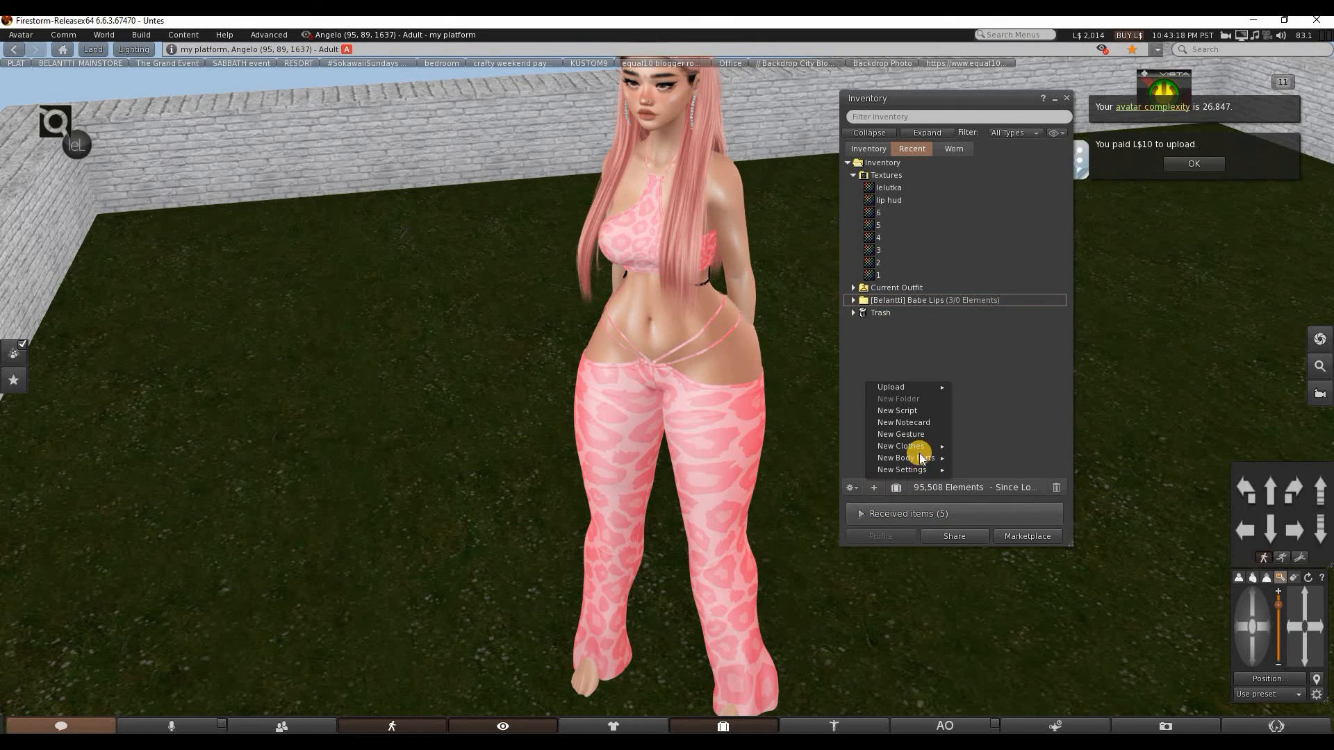
mouse_move(941, 448)
left_click(1001, 564)
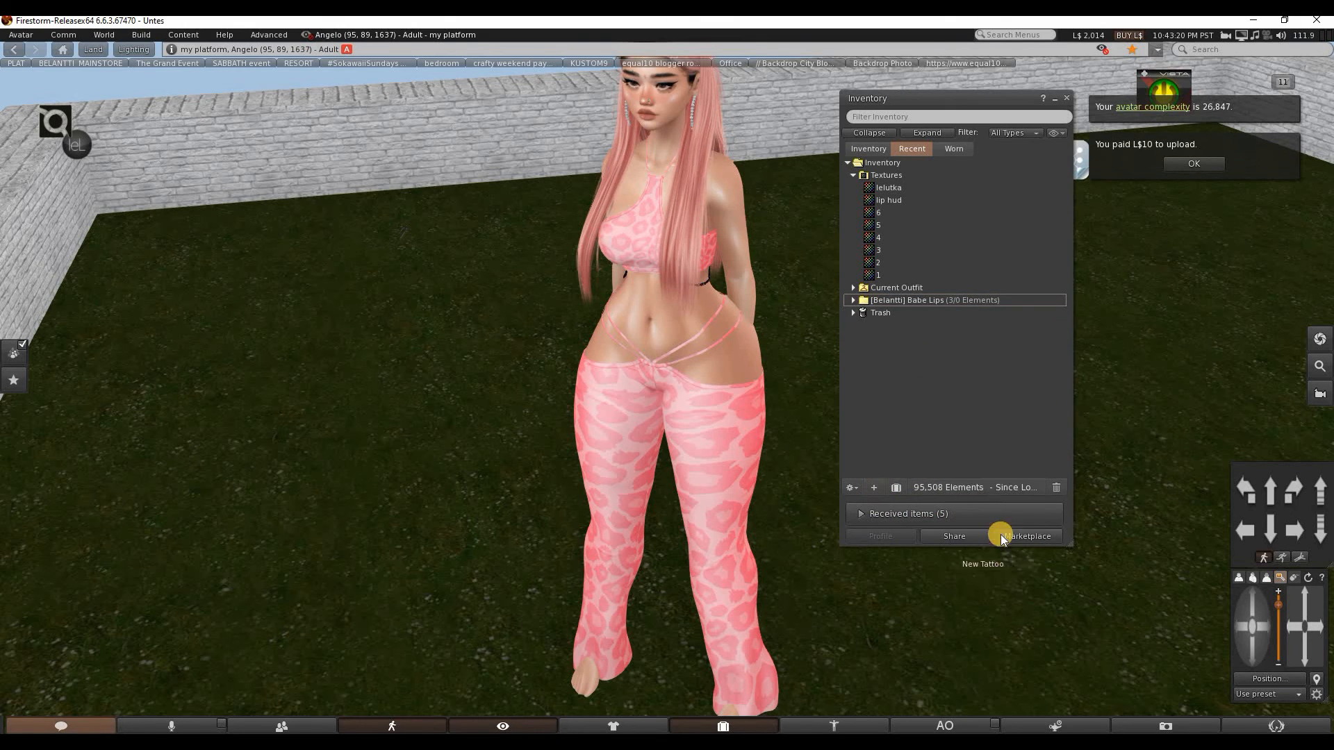
key("BackSpace")
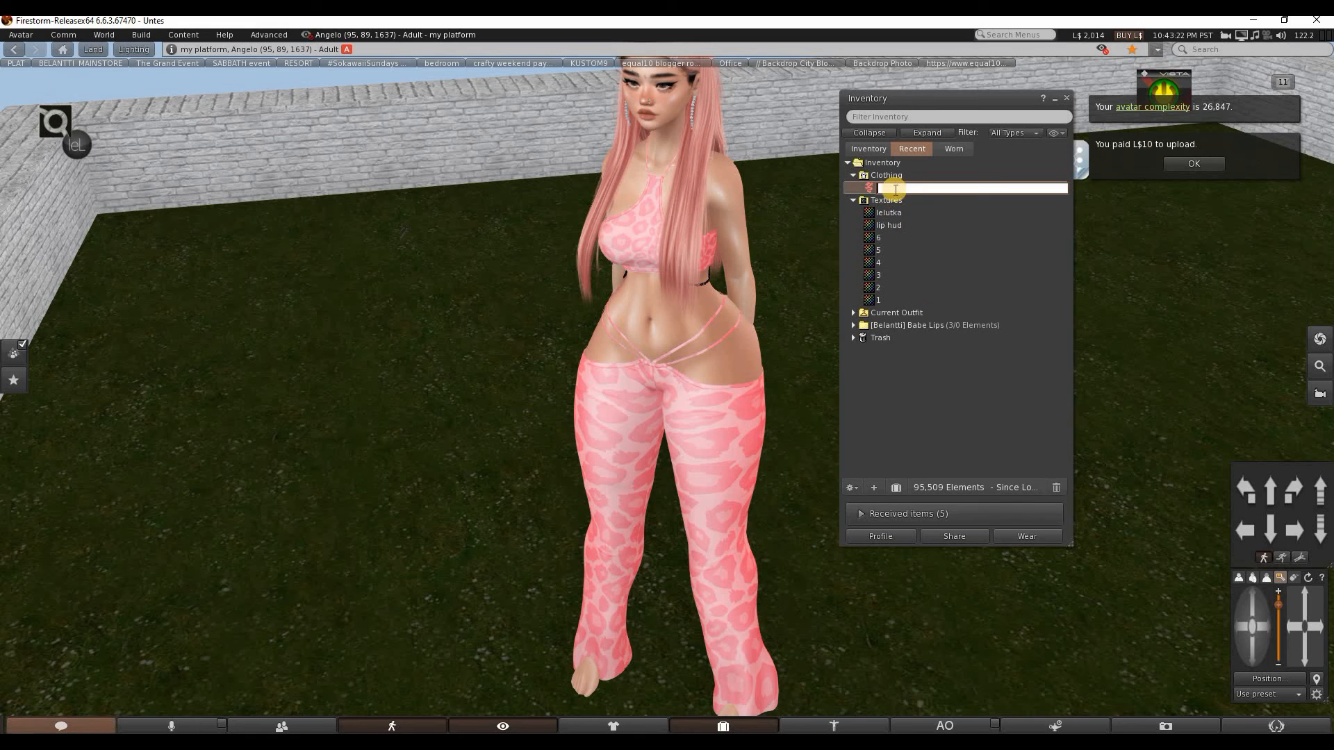
key("Return")
Wear New Tattoo on the avatar and open it for editing.
right_click(895, 192)
left_click(921, 381)
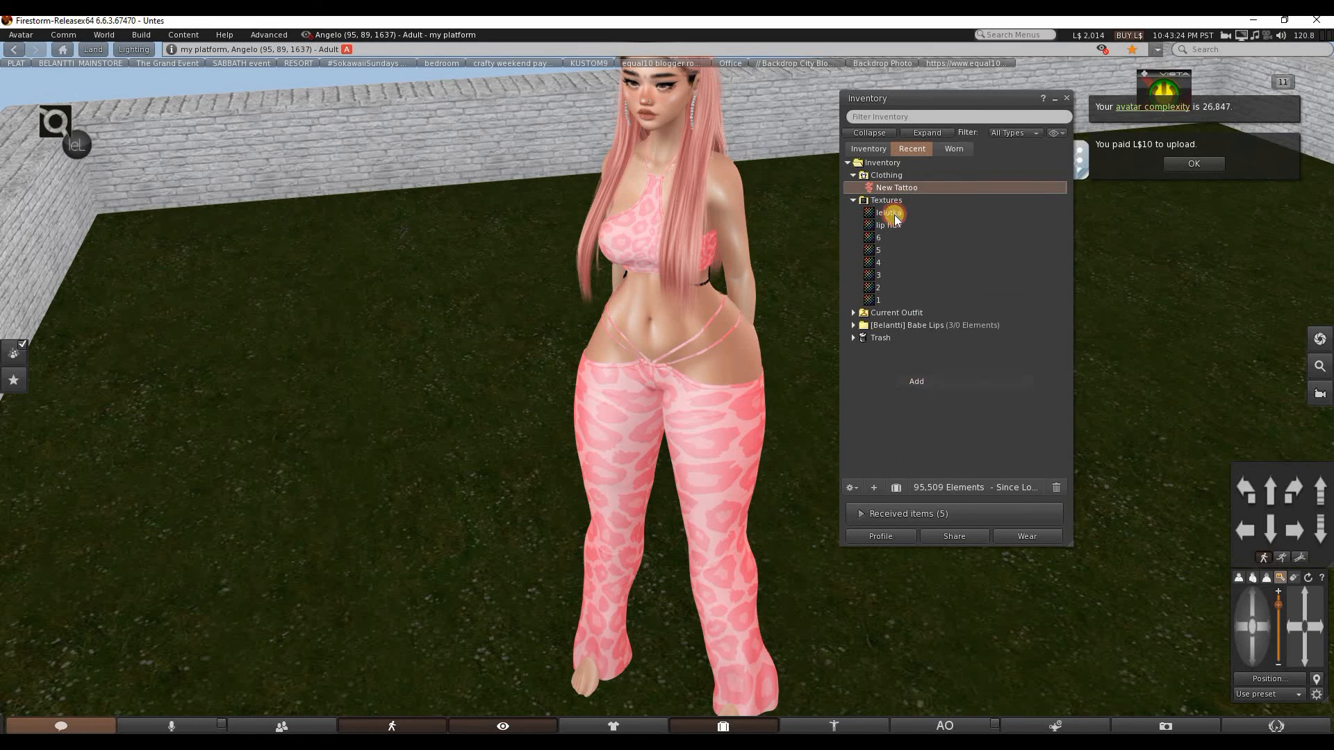
right_click(886, 200)
left_click(910, 387)
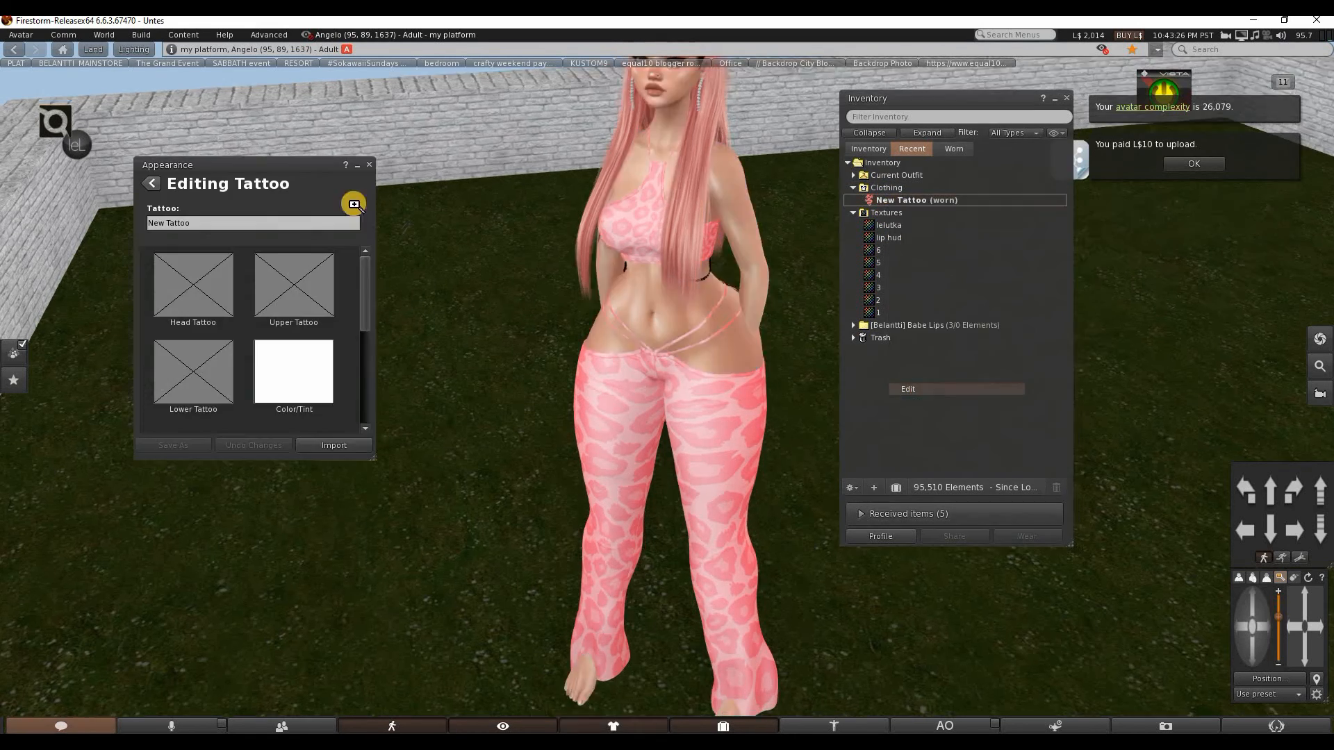
Apply the lelutka texture to the Head Tattoo slot, save the item as New Tattoo (new), and close the appearance editor.
left_click(194, 286)
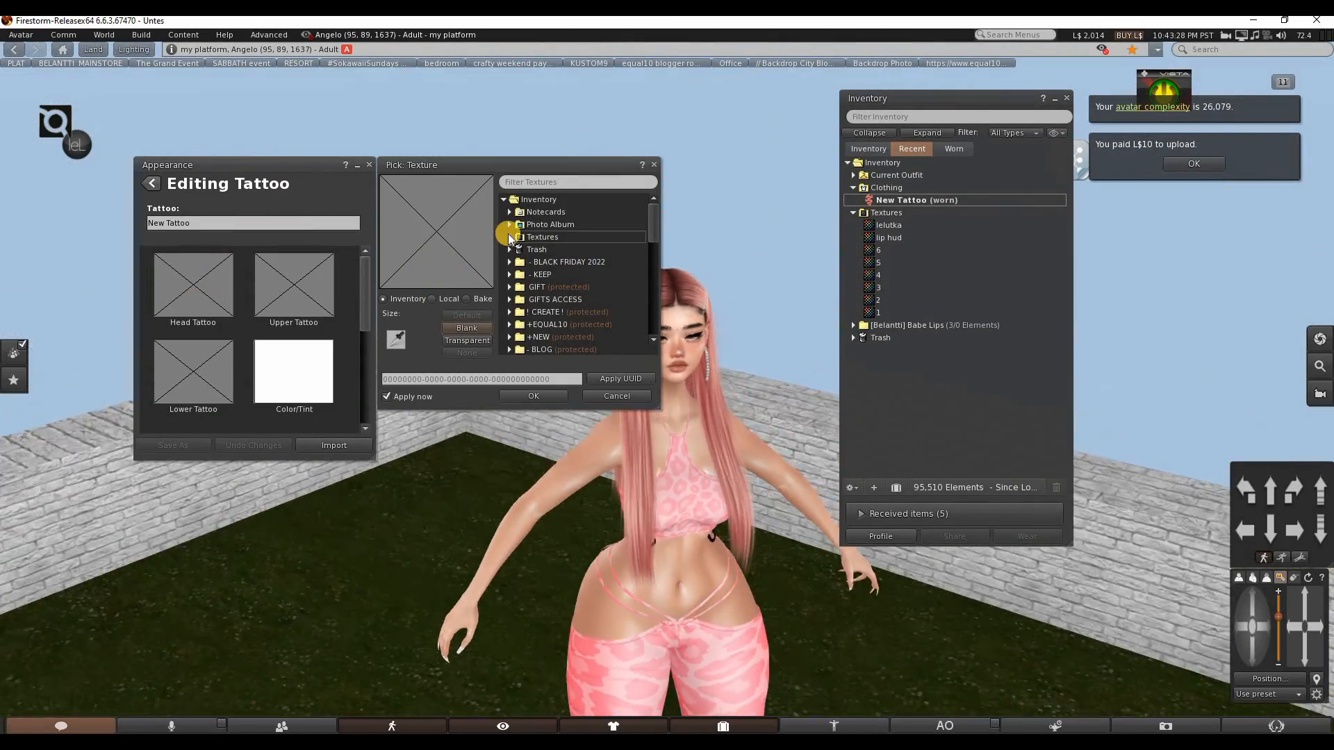
left_click(509, 237)
left_click(545, 324)
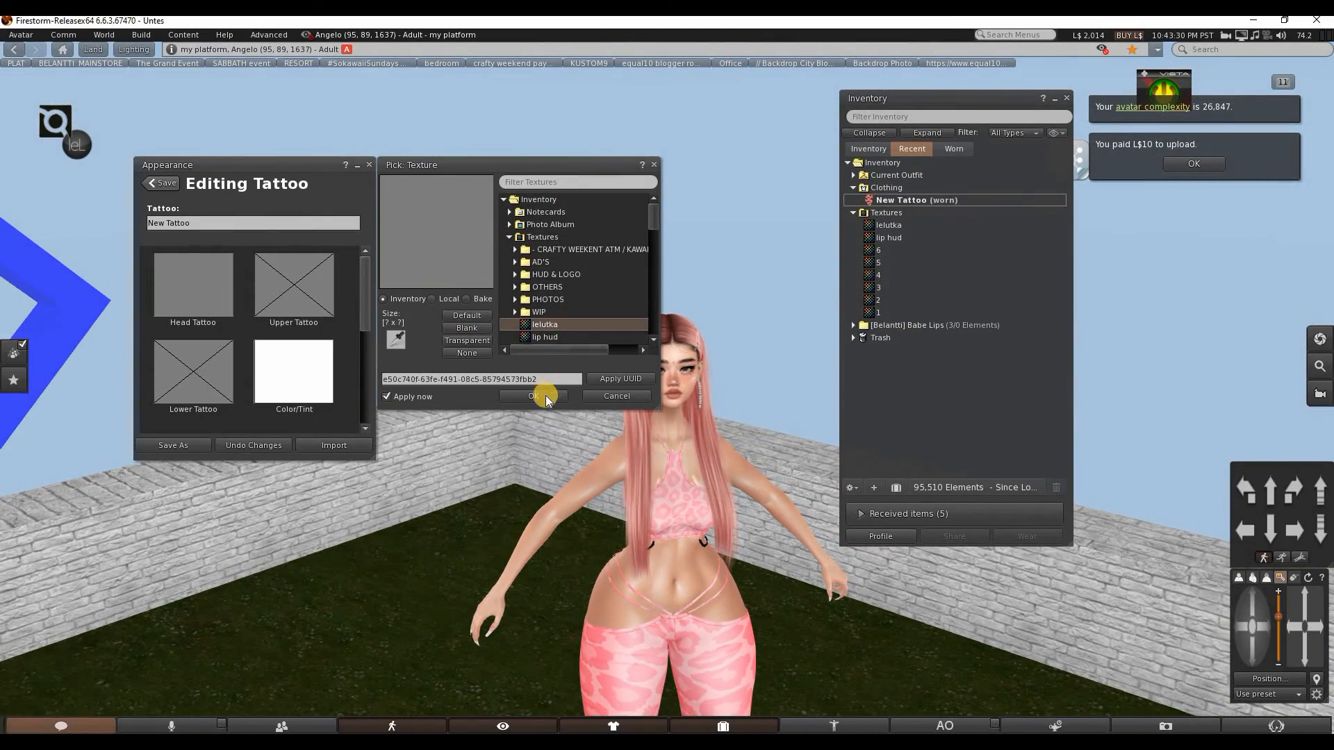
left_click(533, 396)
left_click(182, 445)
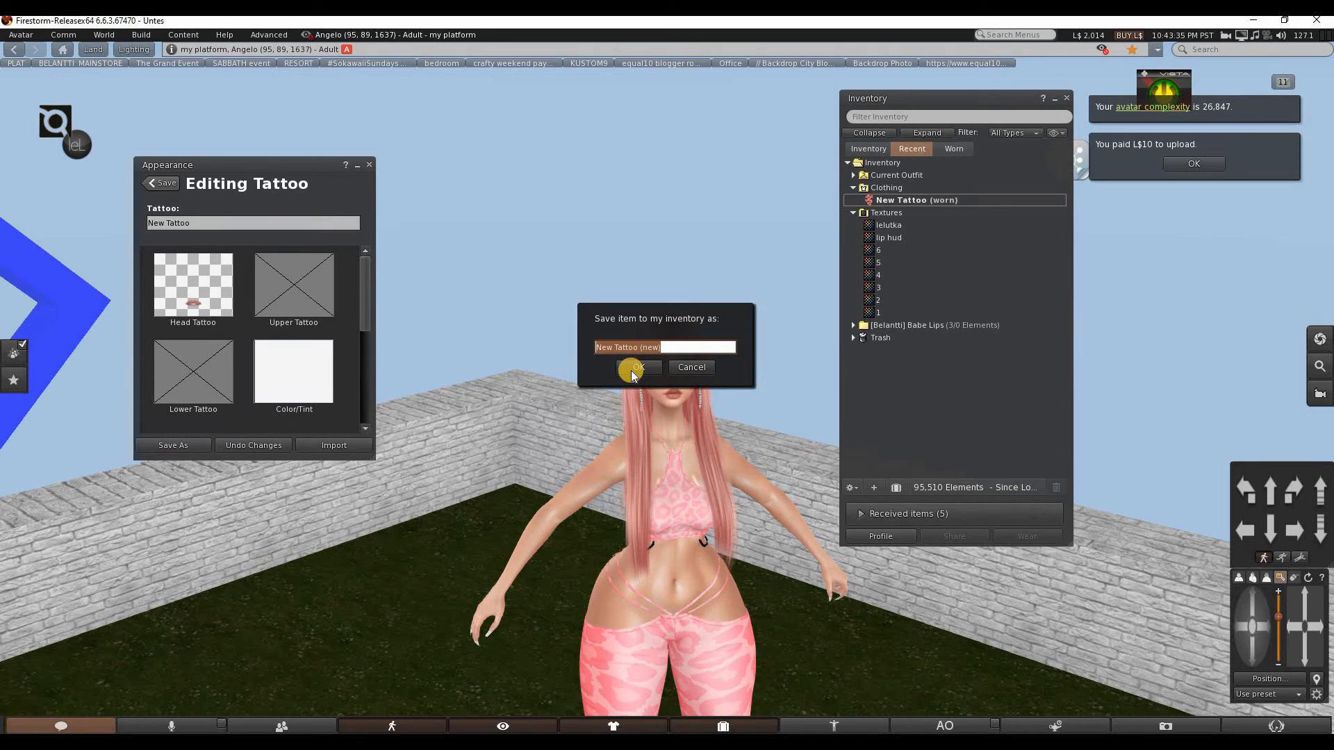
left_click(645, 362)
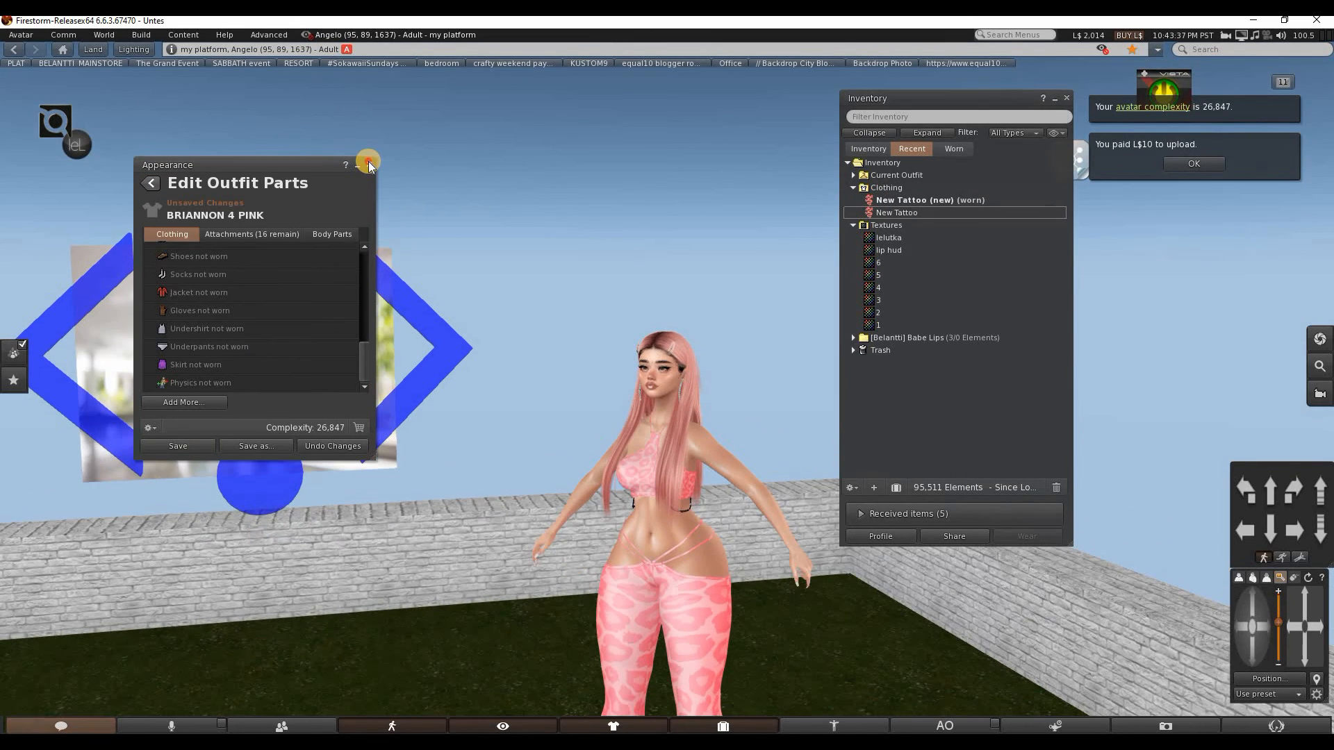
left_click(369, 166)
Examine the tattoo's lips on the avatar's face up close, with the inventory window moved clear of the face.
left_click(1280, 577)
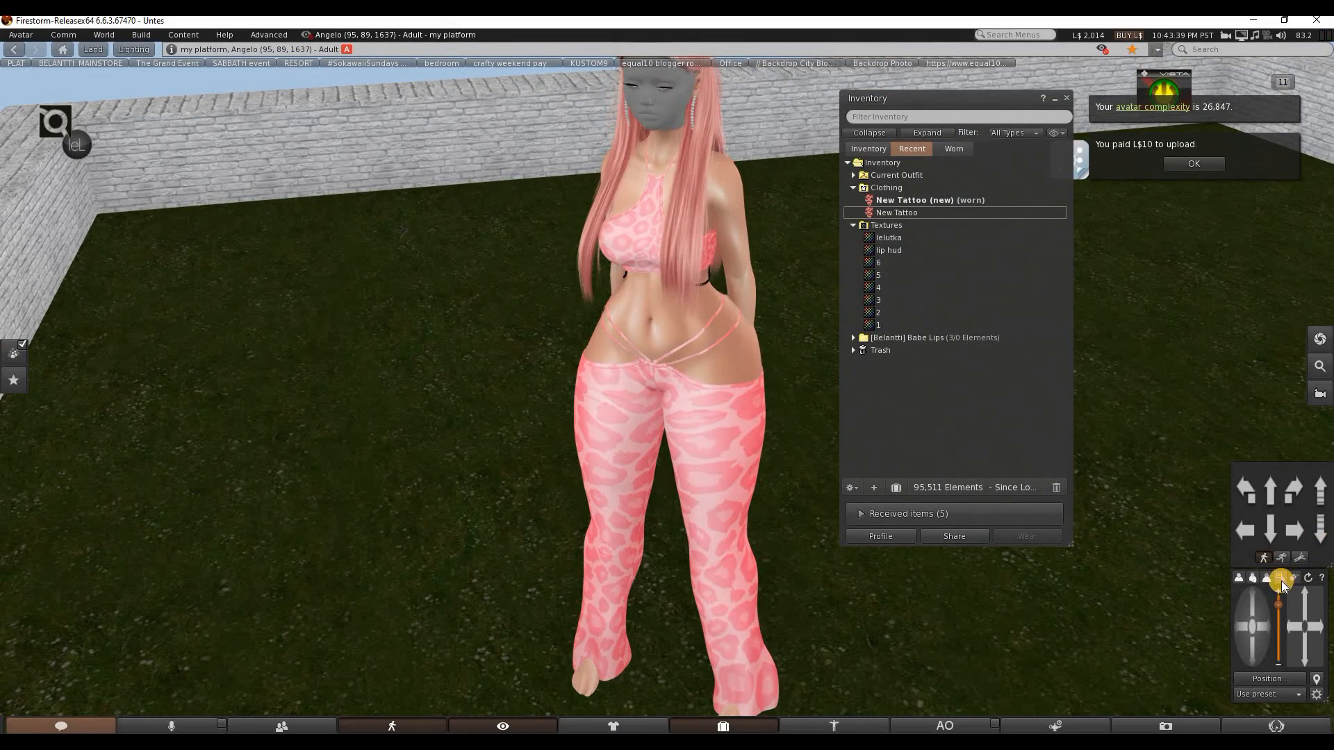
left_click(666, 387, "alt")
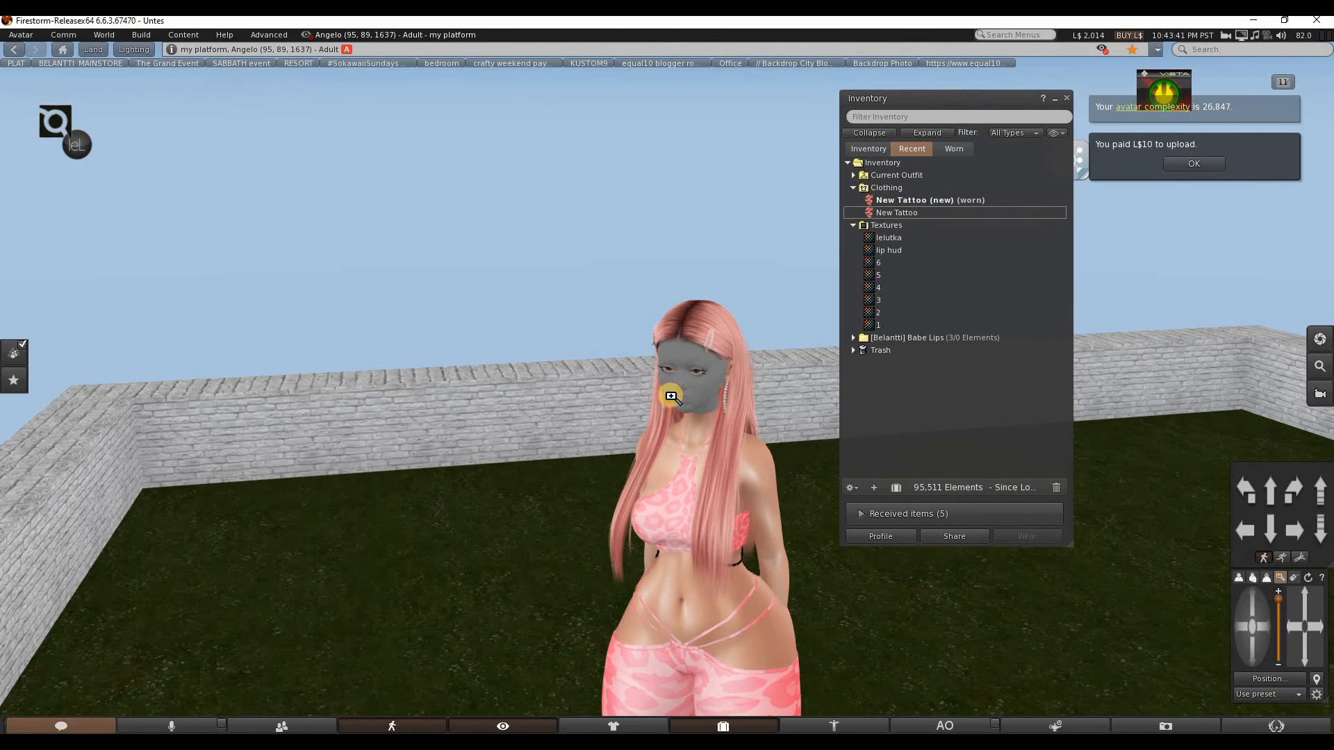
scroll(799, 469, "up", 3)
left_click_drag(1262, 638, 1261, 652)
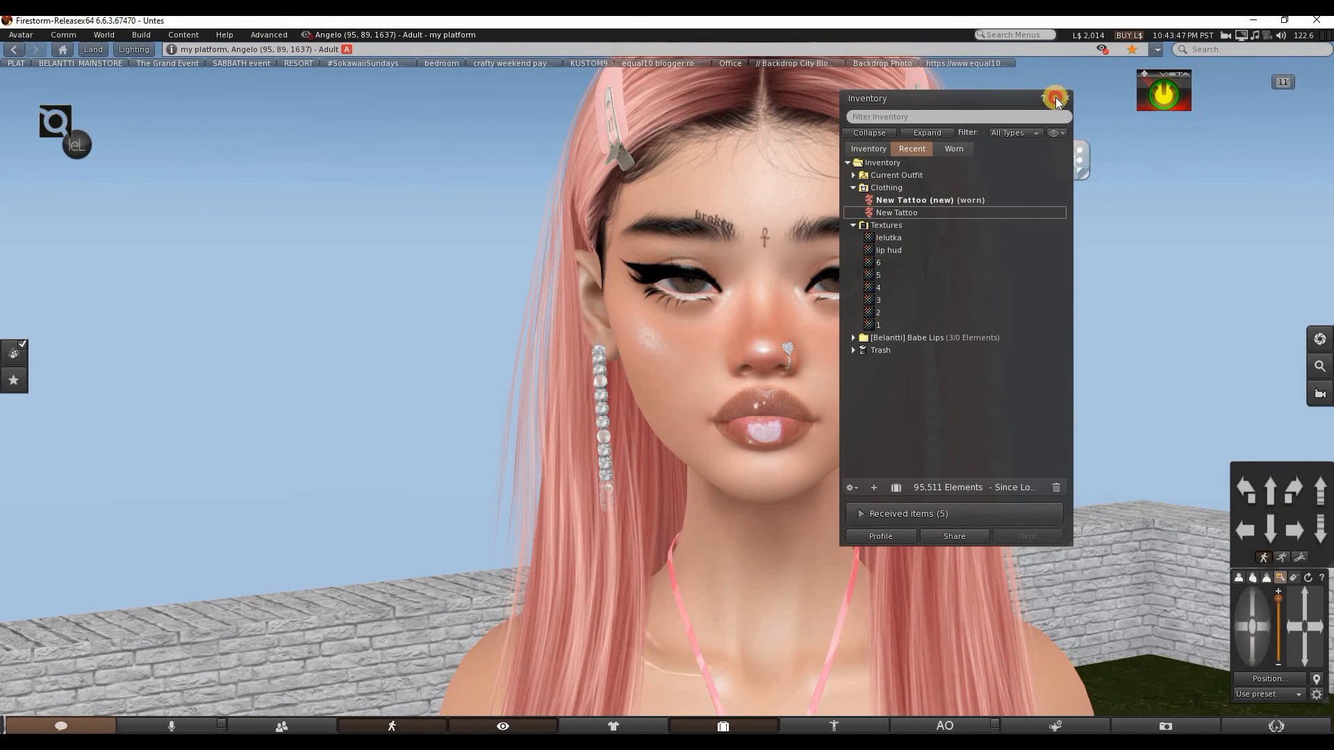
left_click_drag(964, 107, 1132, 92)
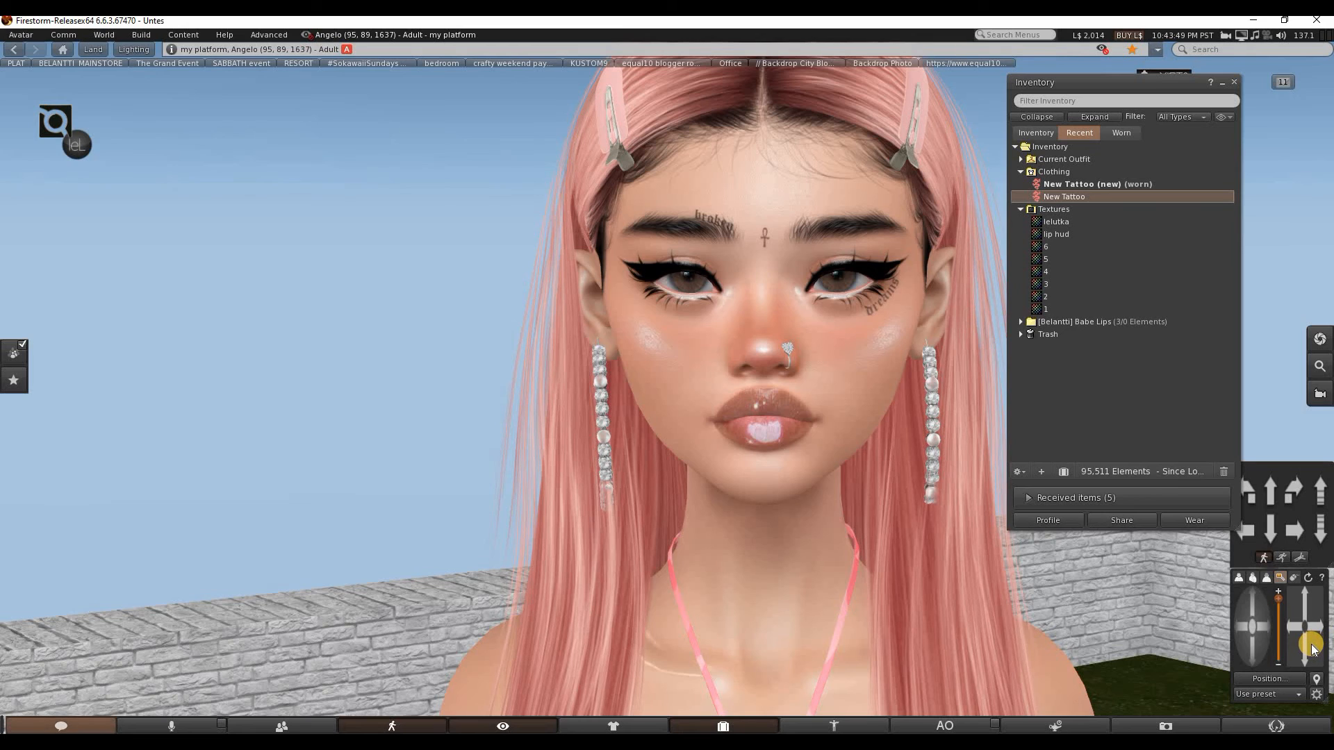
Allow the next owner to modify and copy New Tattoo (new) in its item properties.
right_click(1086, 184)
left_click(1111, 207)
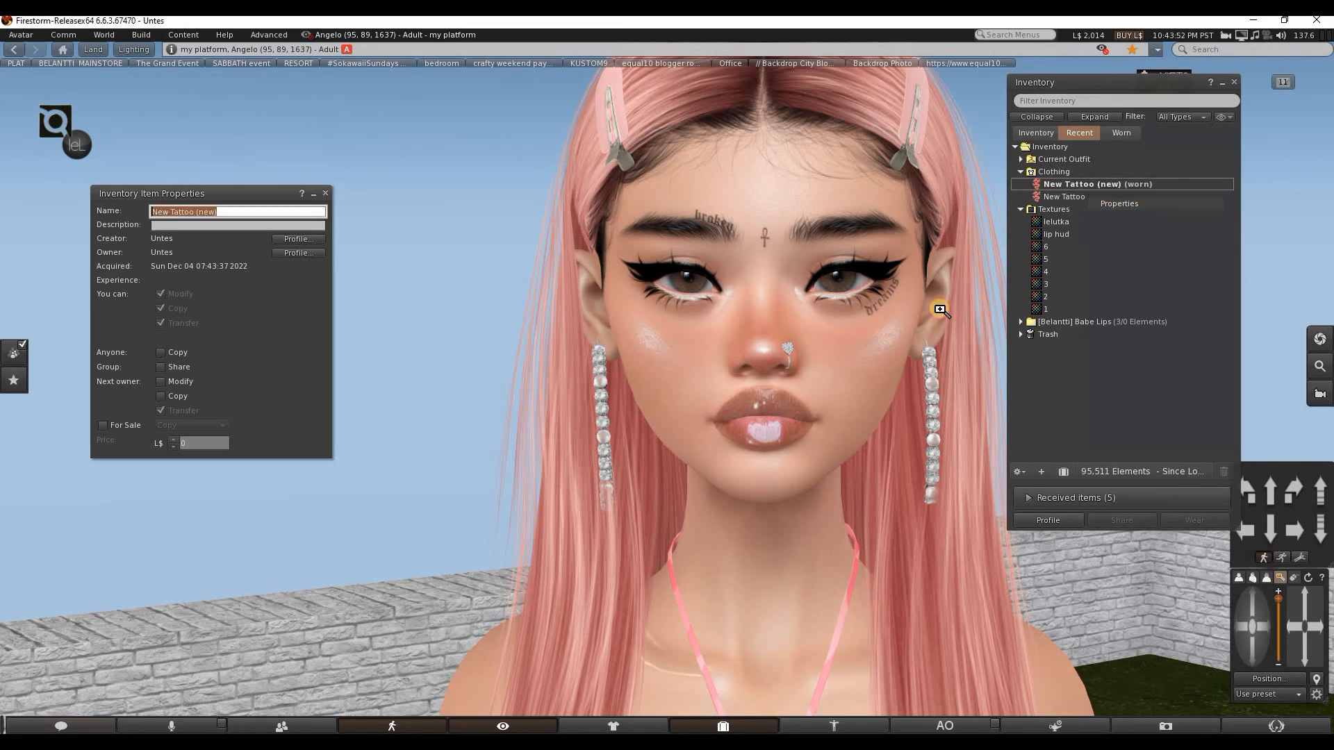
left_click(164, 396)
left_click(161, 384)
left_click(161, 411)
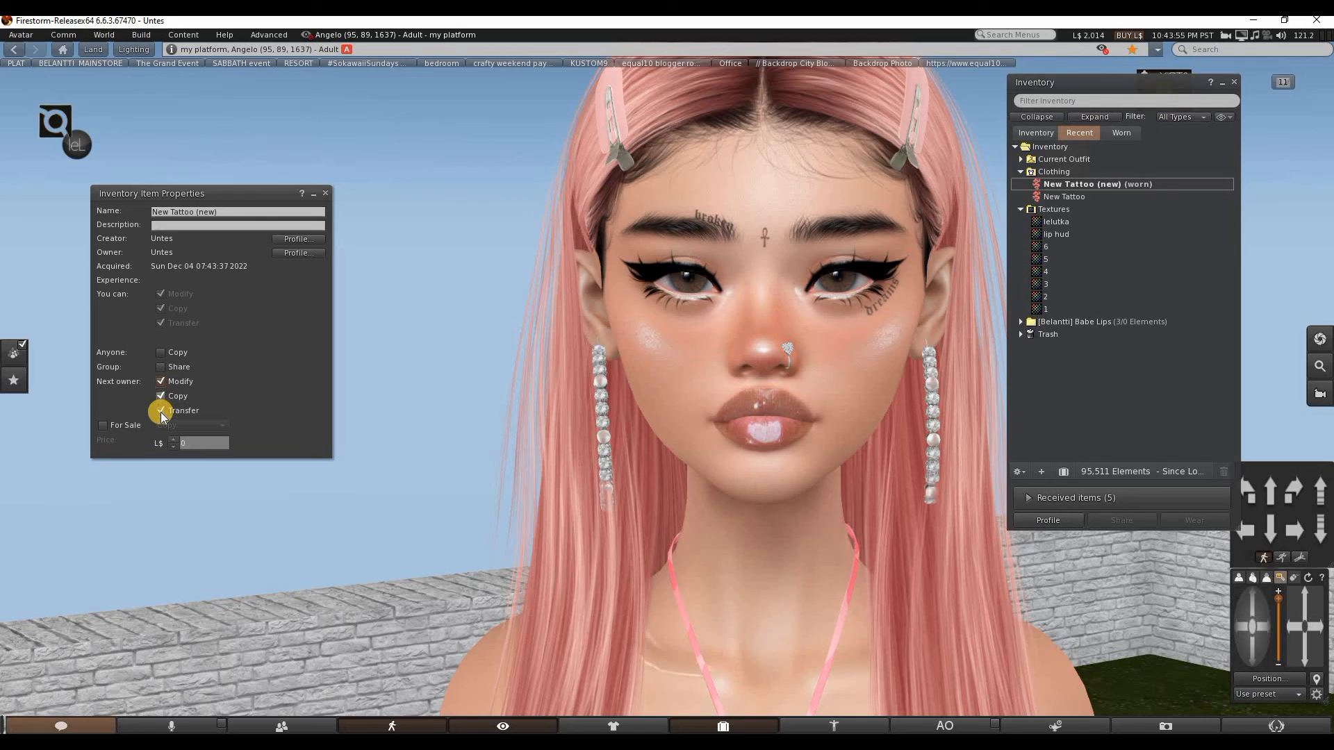
left_click(325, 195)
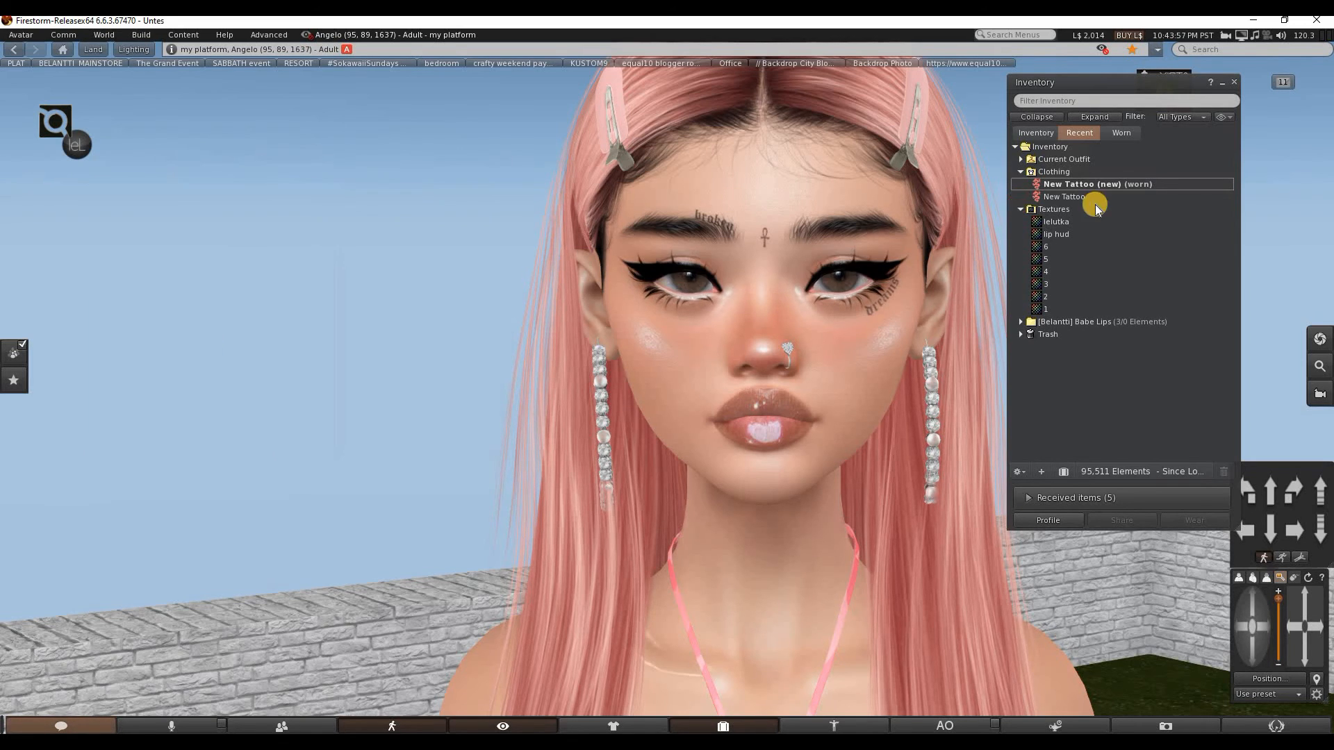
Place the inventory beside the avatar's face and try the middle-row, first-column lip shade on the Babe Lips HUD.
right_click(1084, 186)
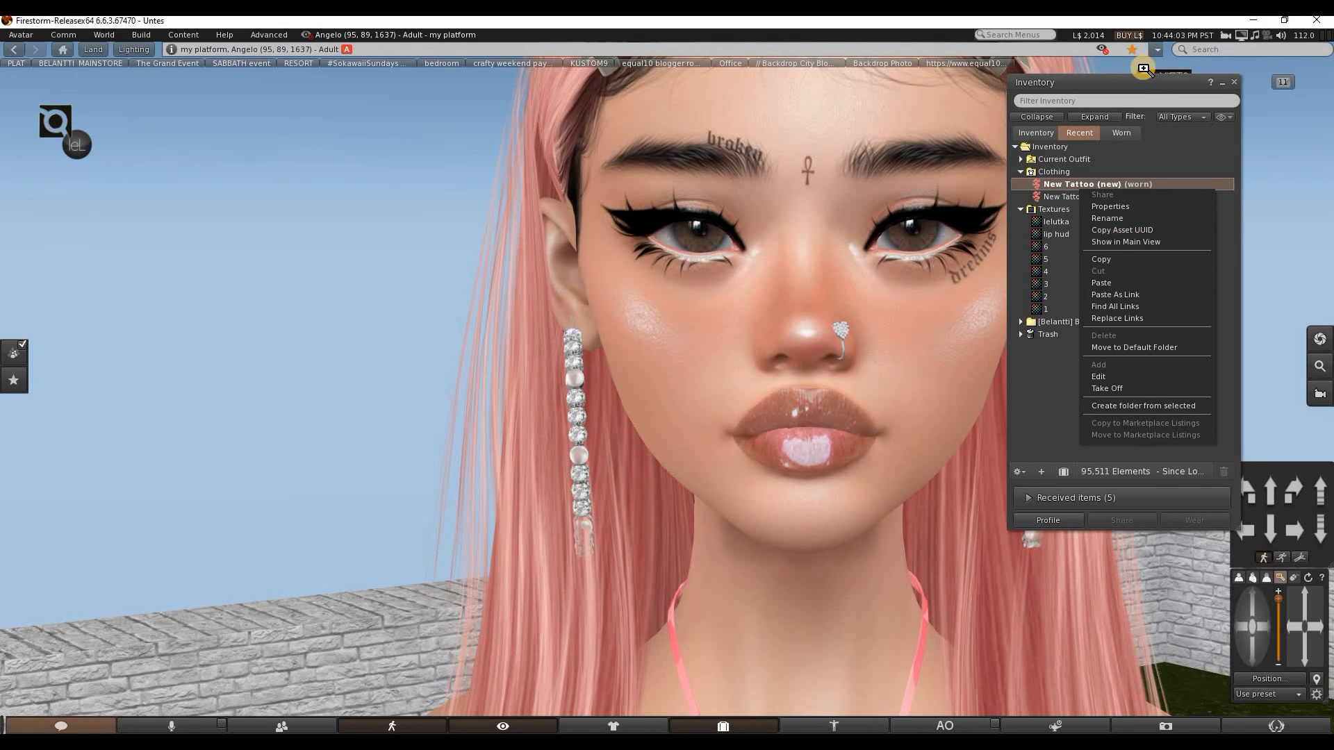
left_click_drag(1142, 85, 379, 121)
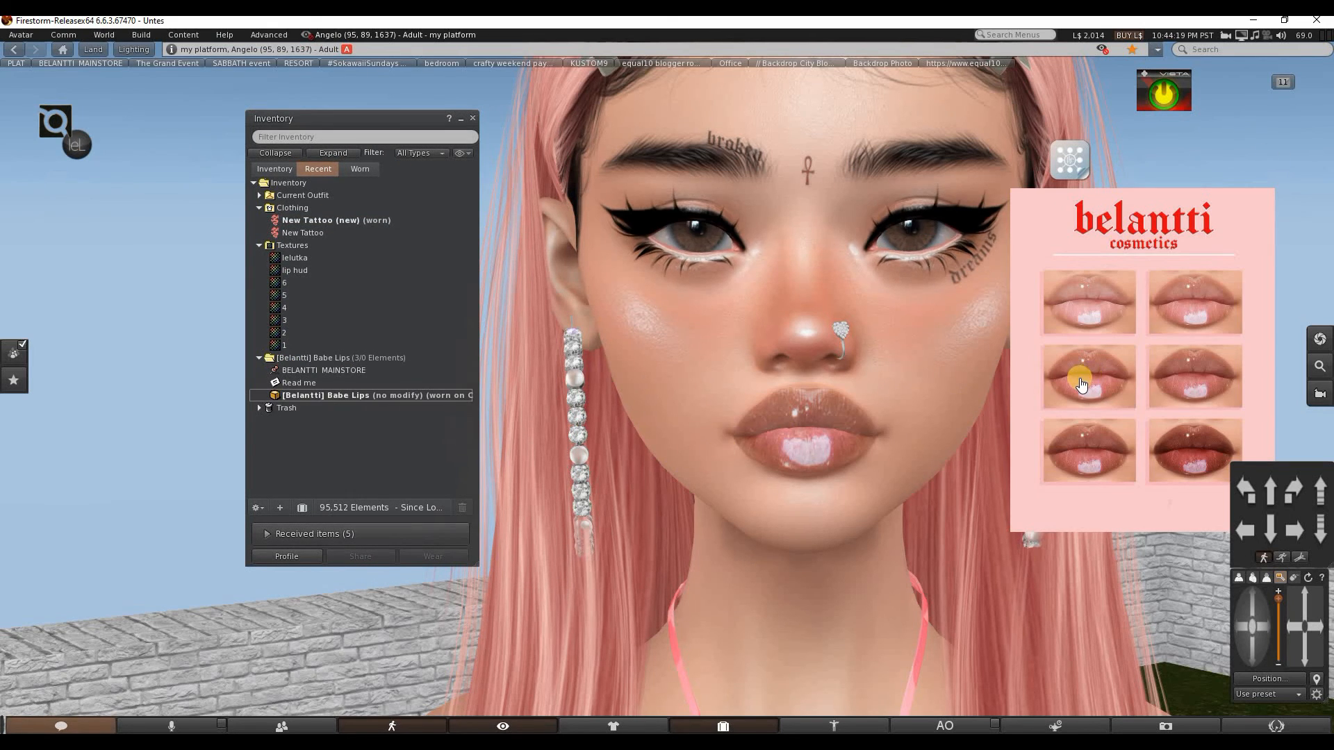
left_click(1107, 392)
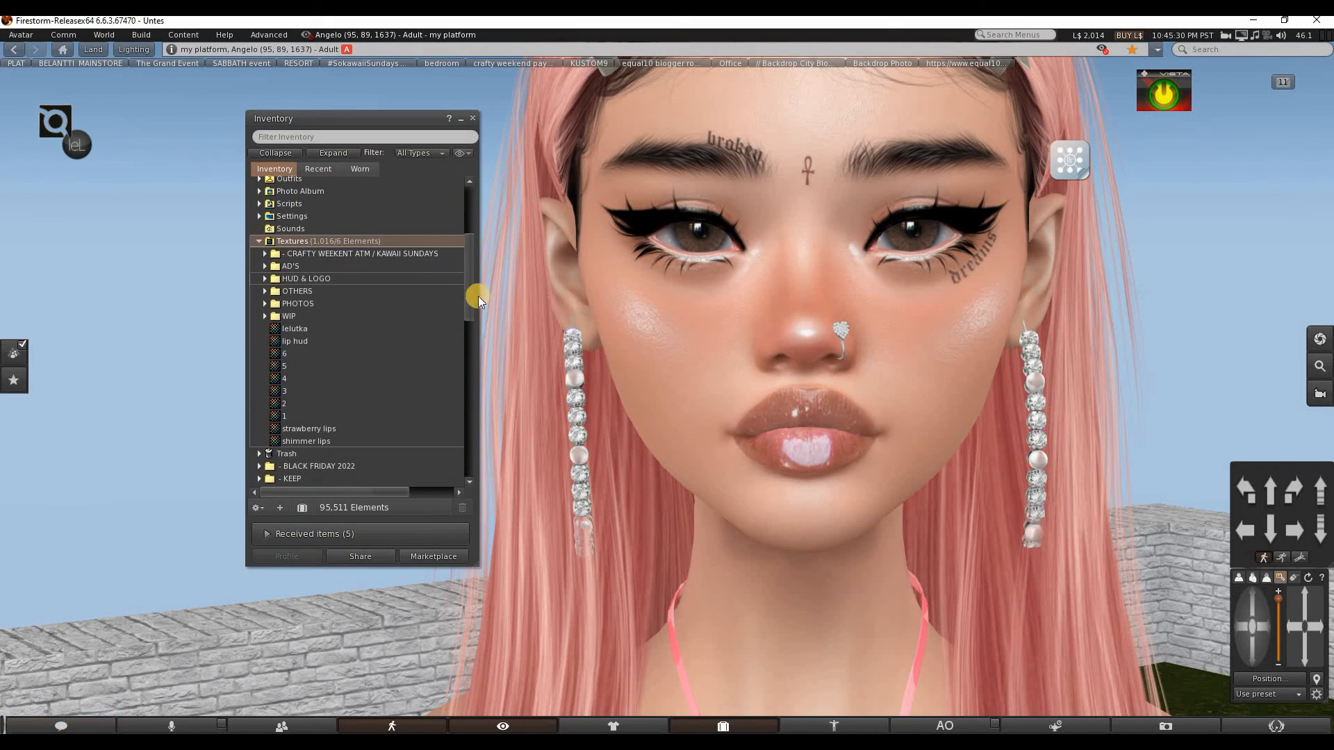
Preview the lelutka texture and file it in the OTHERS folder under Textures.
double_click(294, 329)
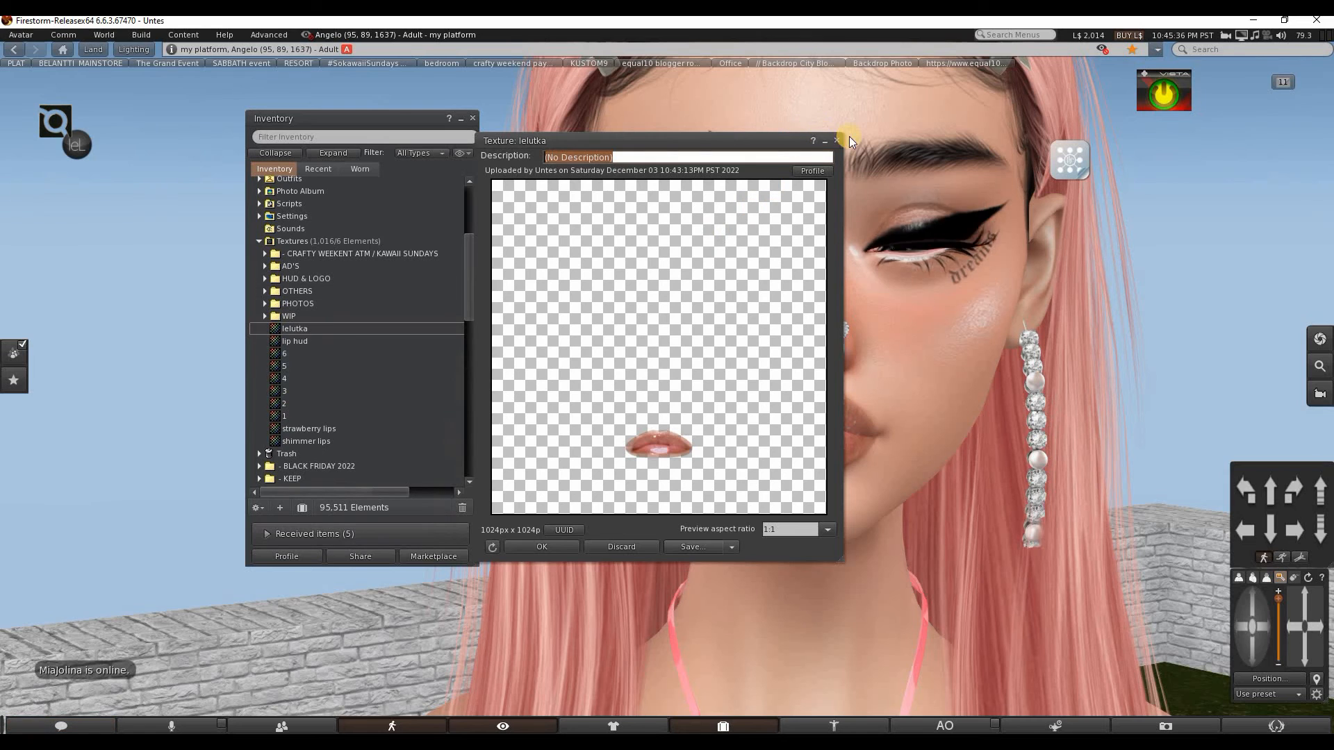
left_click(837, 141)
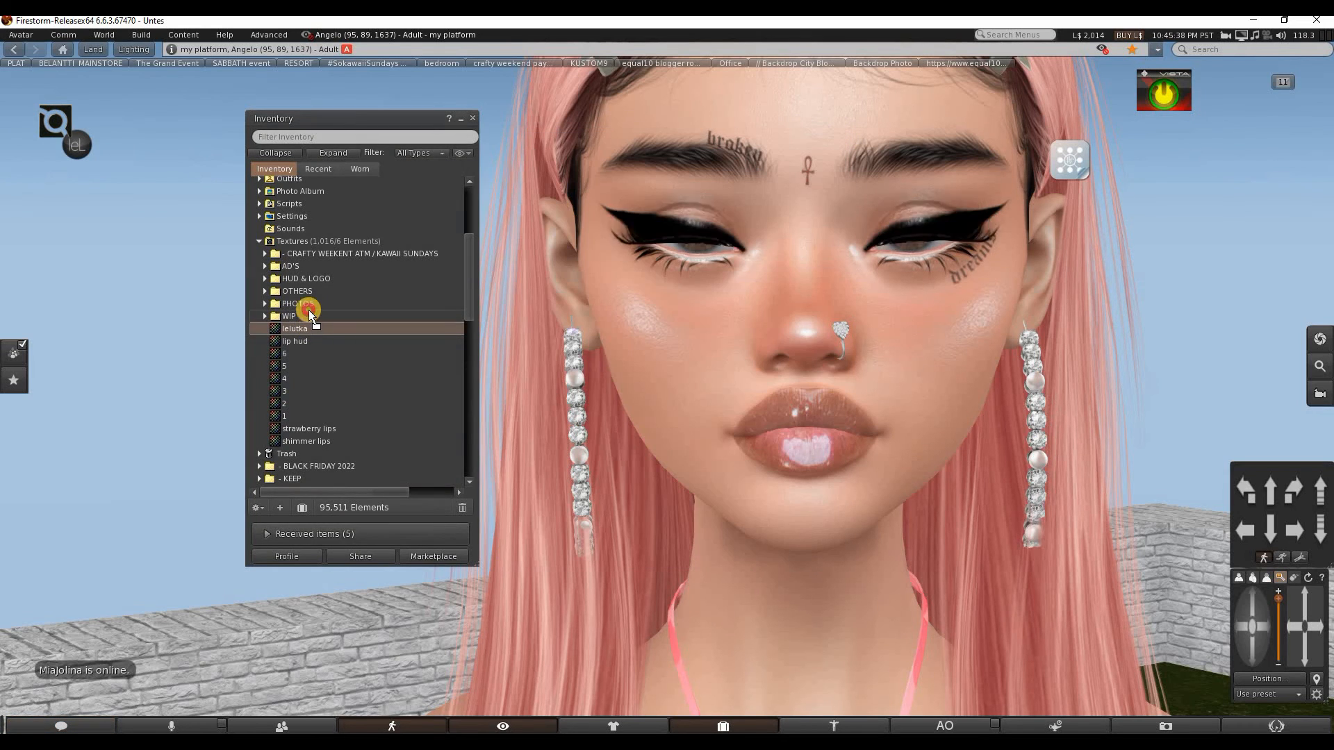
left_click_drag(309, 310, 304, 292)
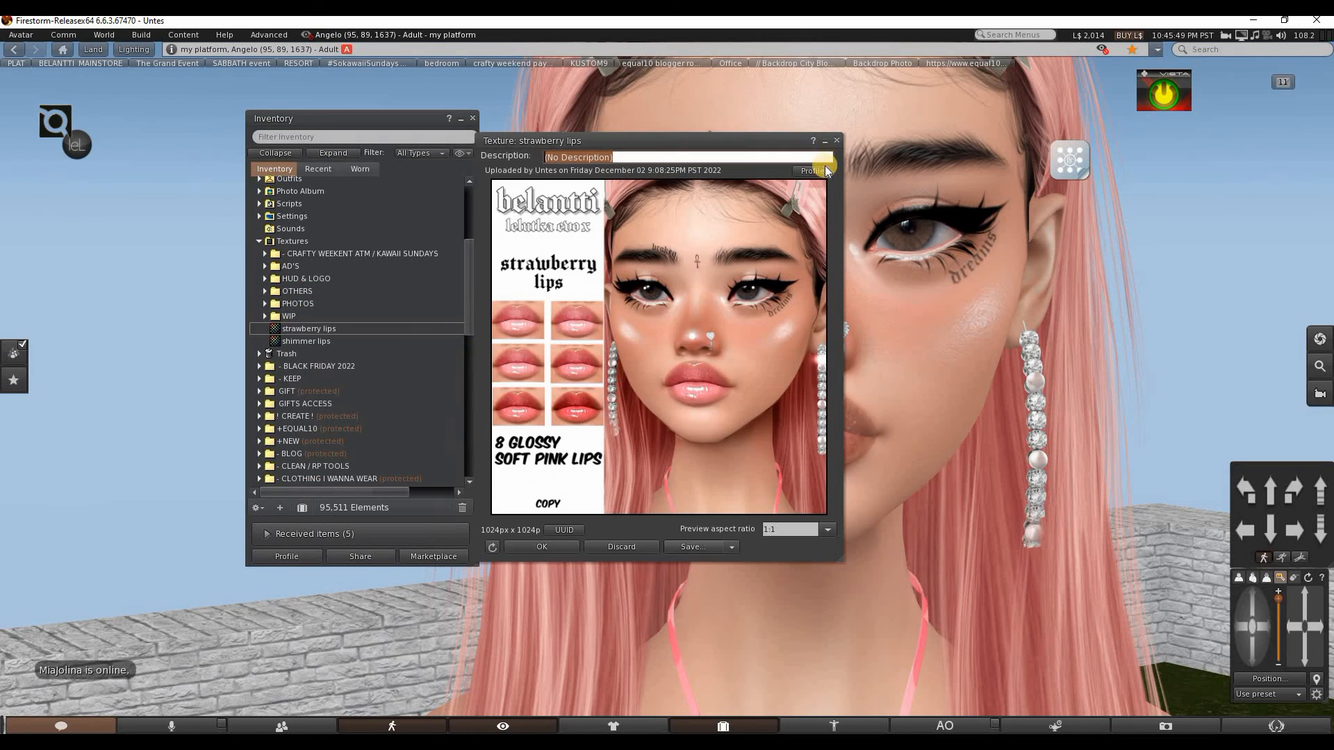
Close the strawberry lips preview and move that texture into the AD'S folder.
left_click_drag(835, 135, 841, 140)
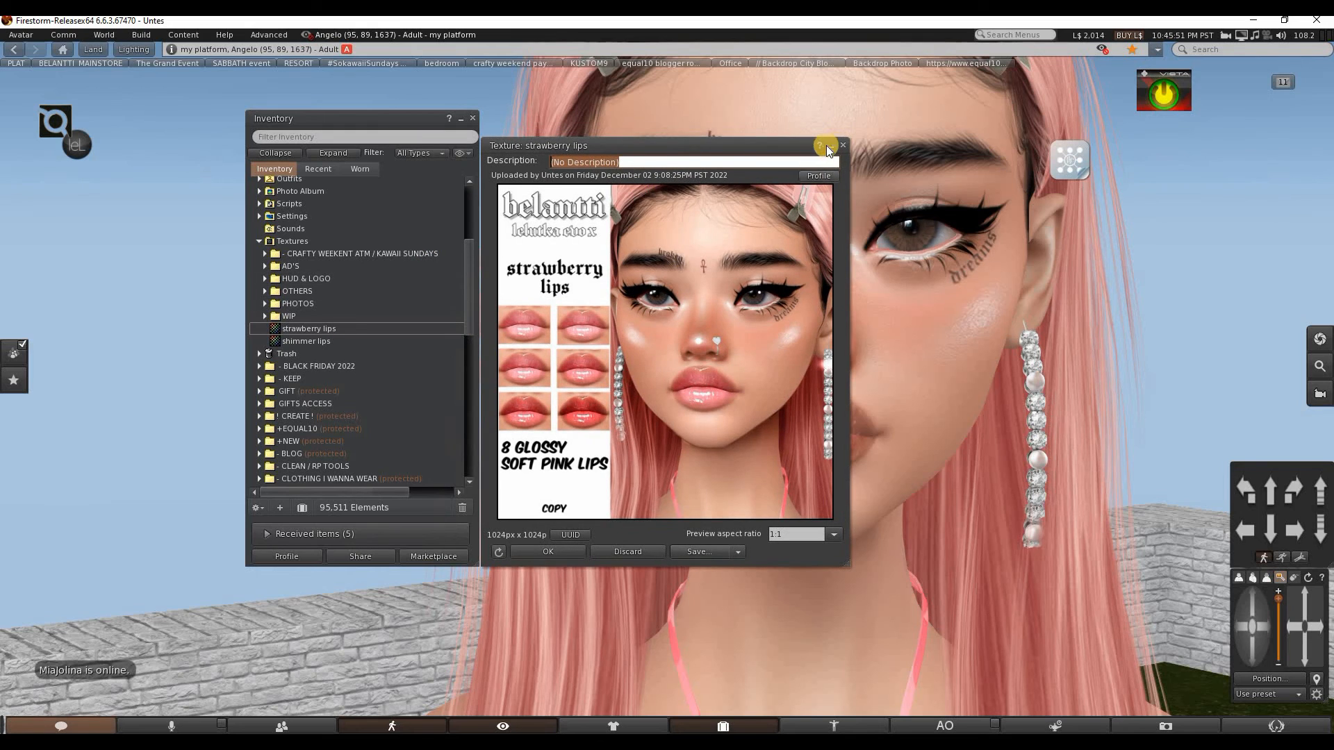
left_click(840, 144)
left_click_drag(328, 326, 332, 272)
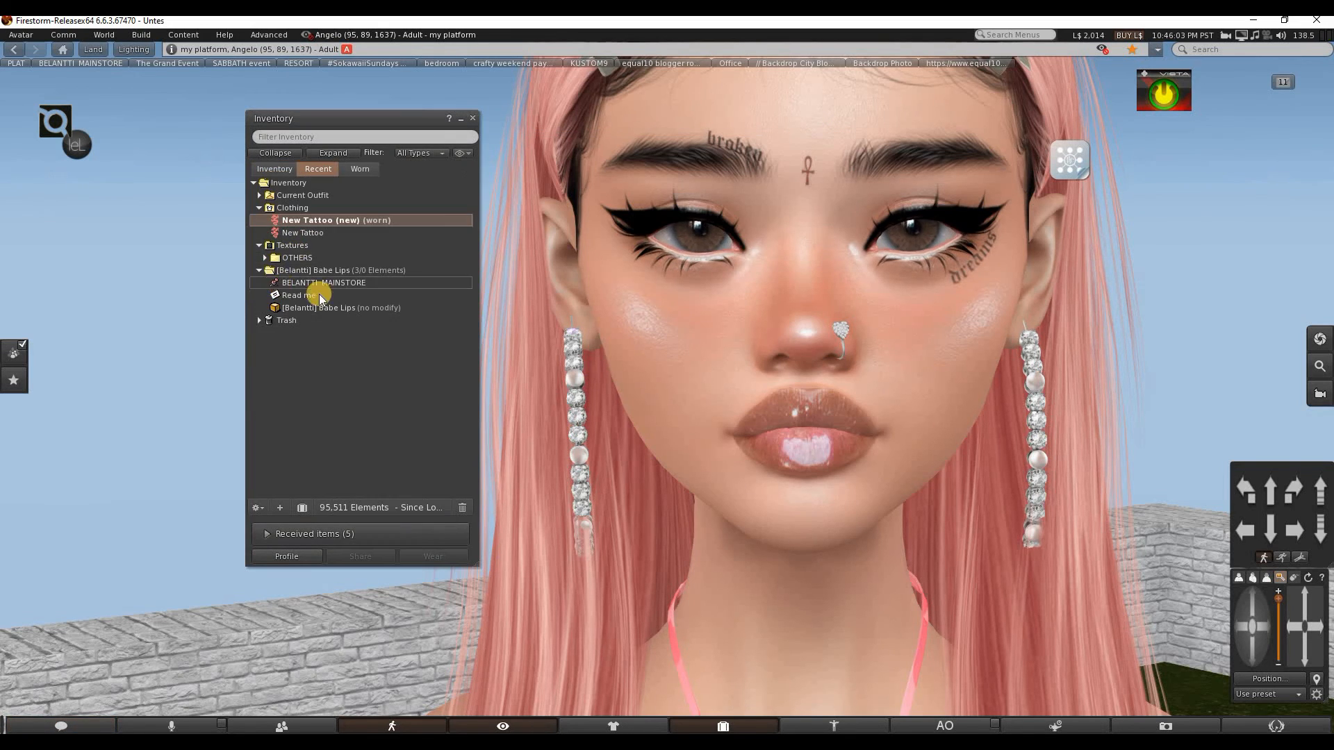
Look through the product ads and packaged boxes stored in the AD'S folder under Textures.
left_click(275, 169)
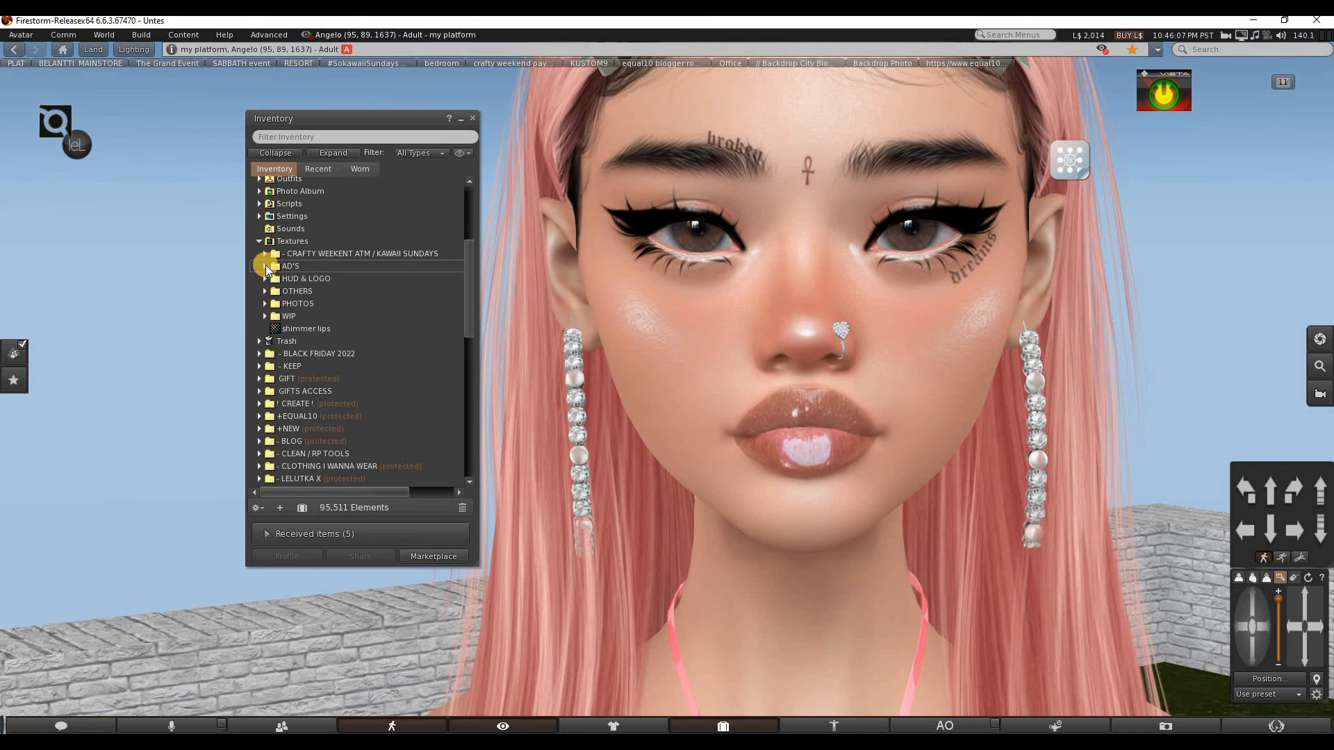
left_click(265, 266)
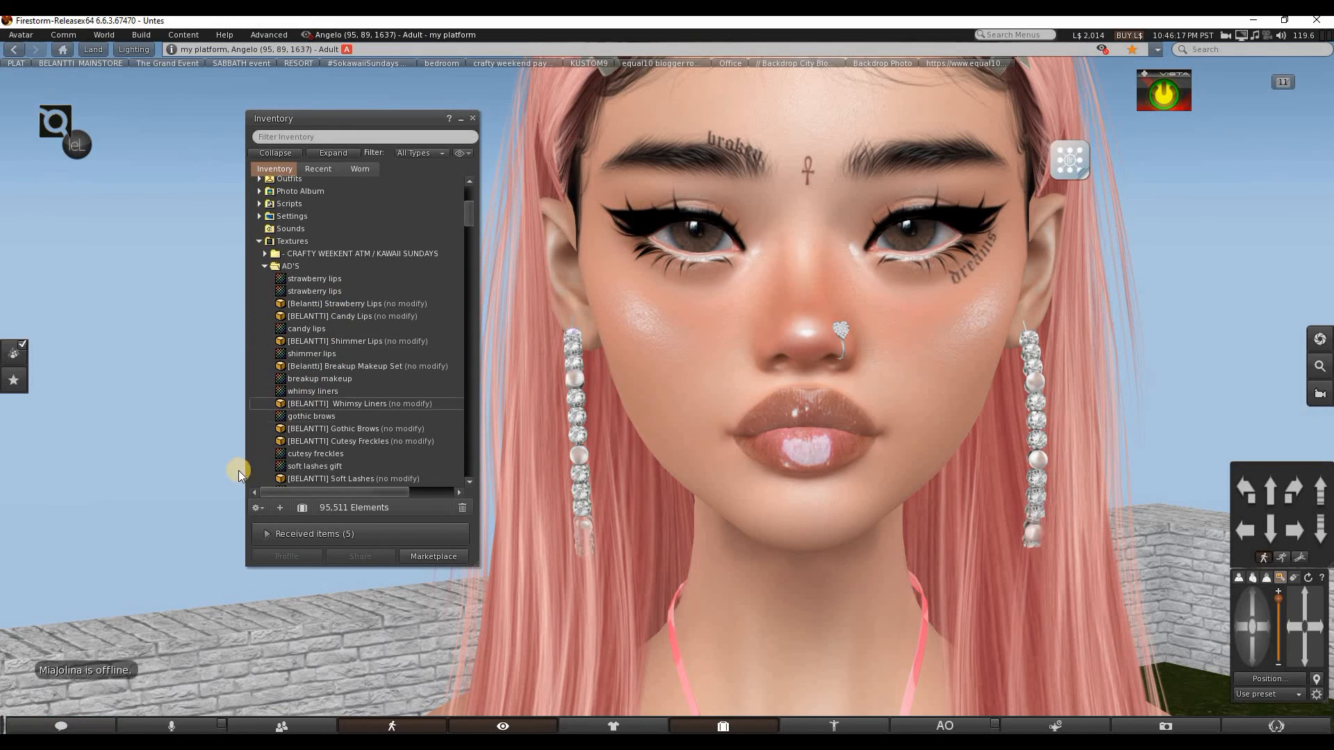
left_click(264, 266)
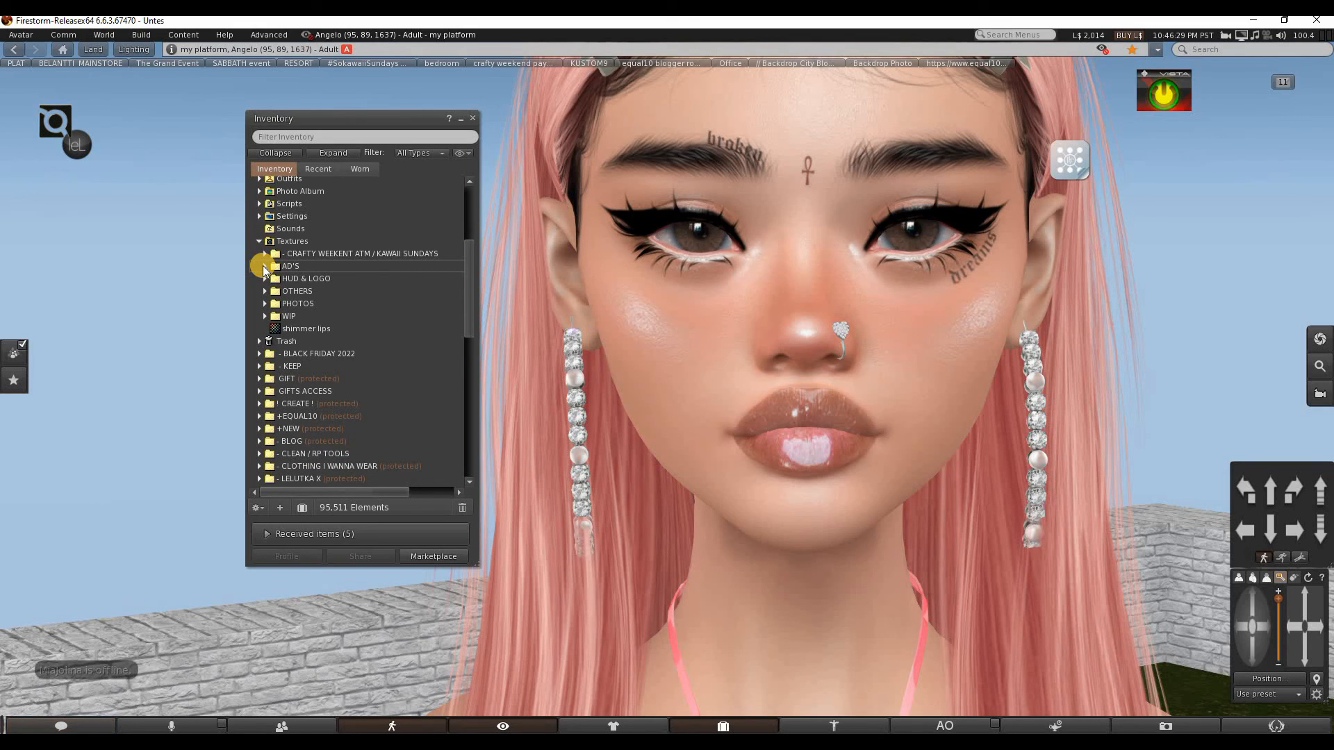
left_click(264, 266)
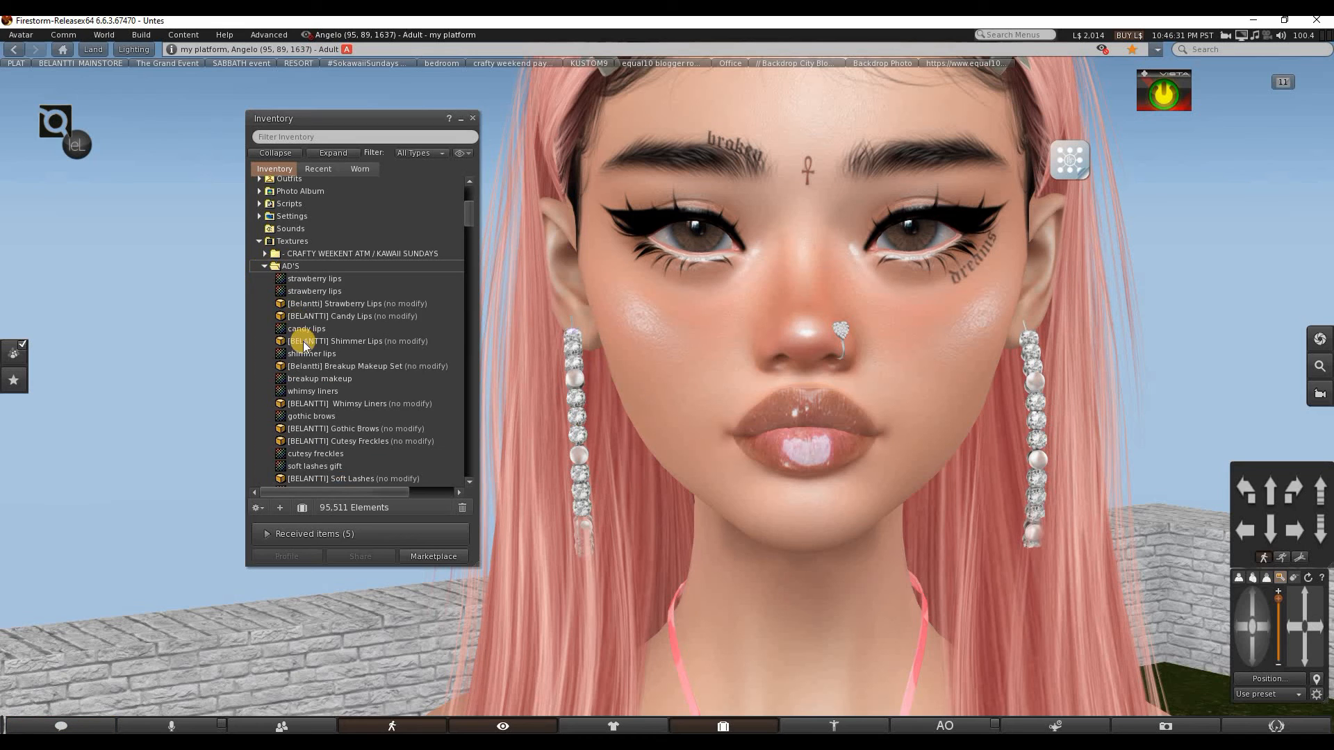
scroll(303, 340, "down", 5)
scroll(458, 322, "down", 20)
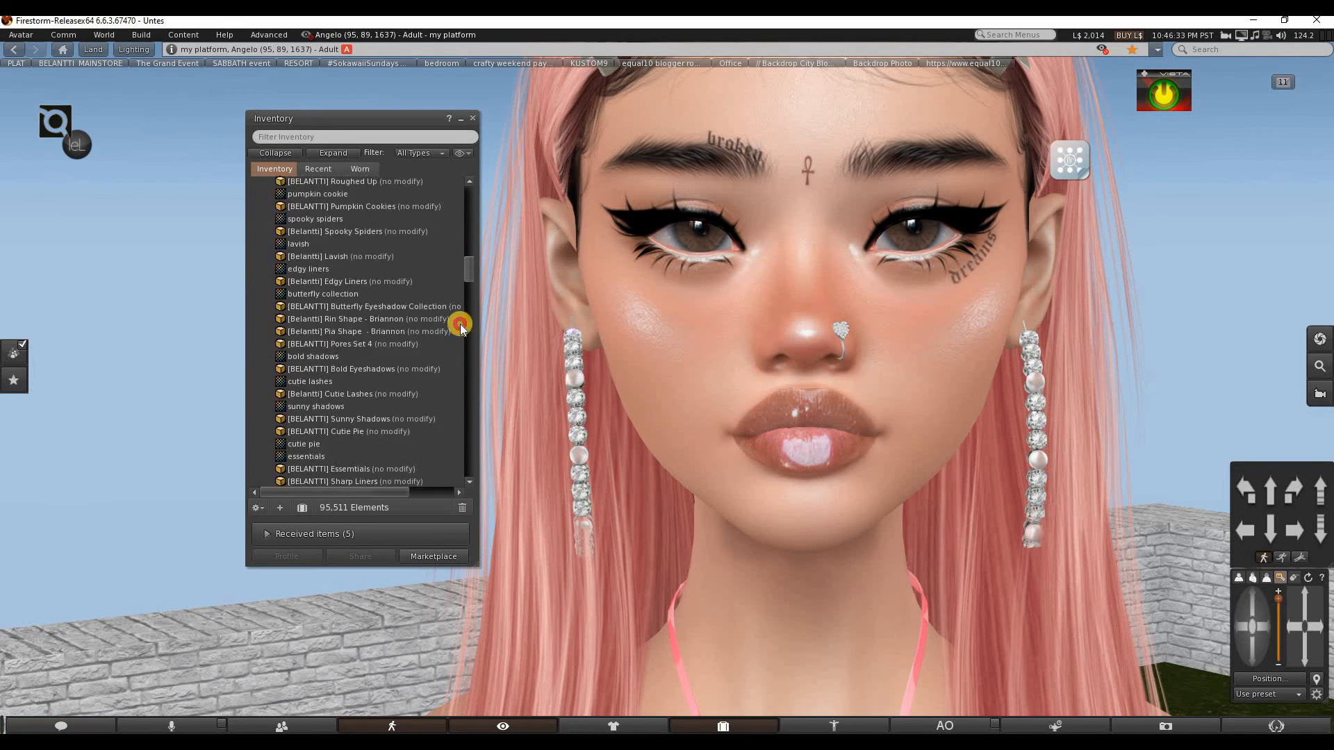
left_click_drag(469, 336, 491, 212)
left_click(265, 243)
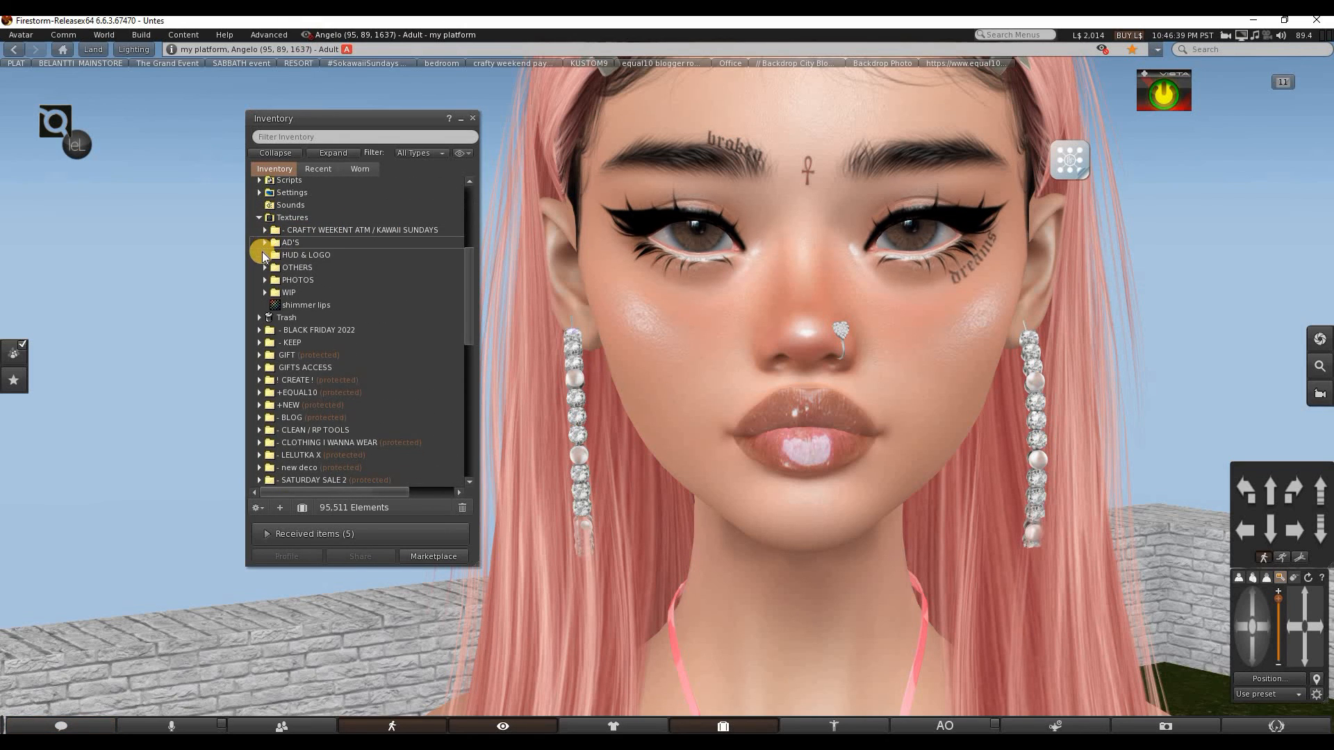
Examine the black friday, Belantti AD and HUD CLICK textures in the HUD & LOGO folder.
left_click(265, 255)
left_click(300, 269)
double_click(300, 271)
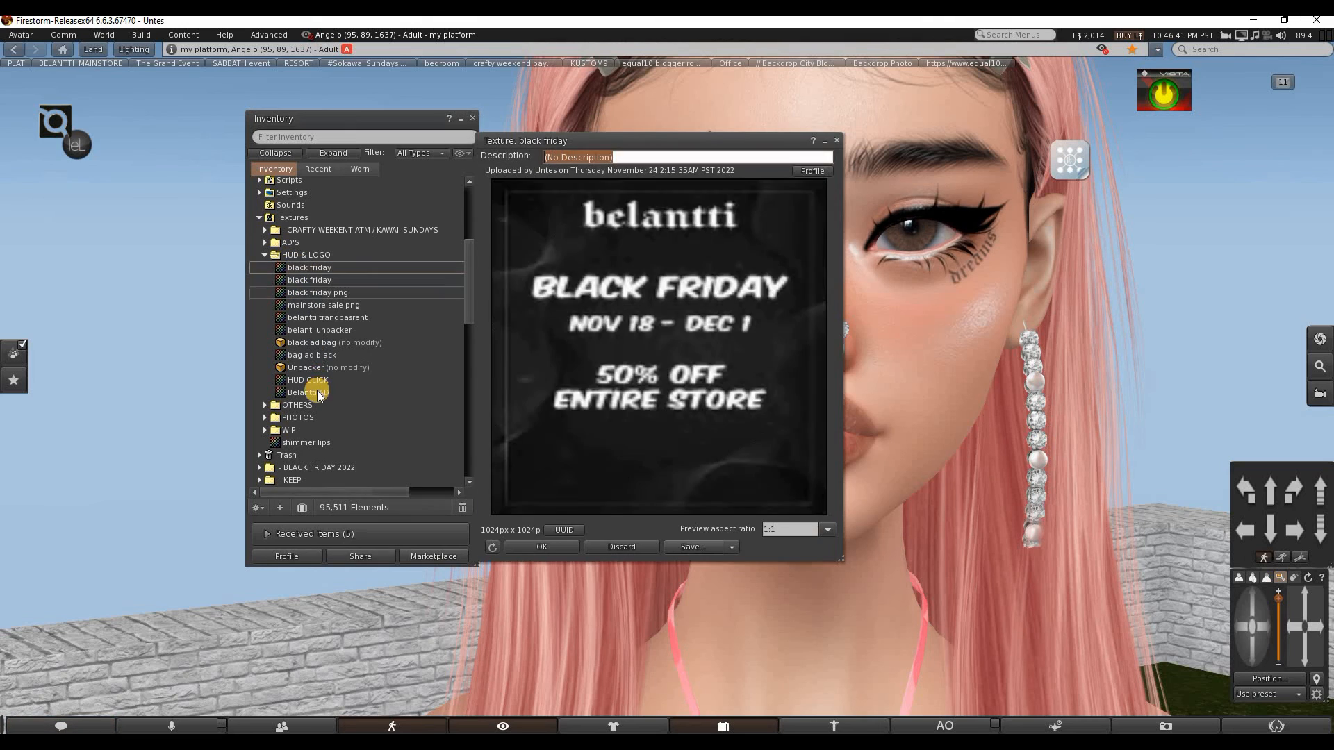
double_click(311, 391)
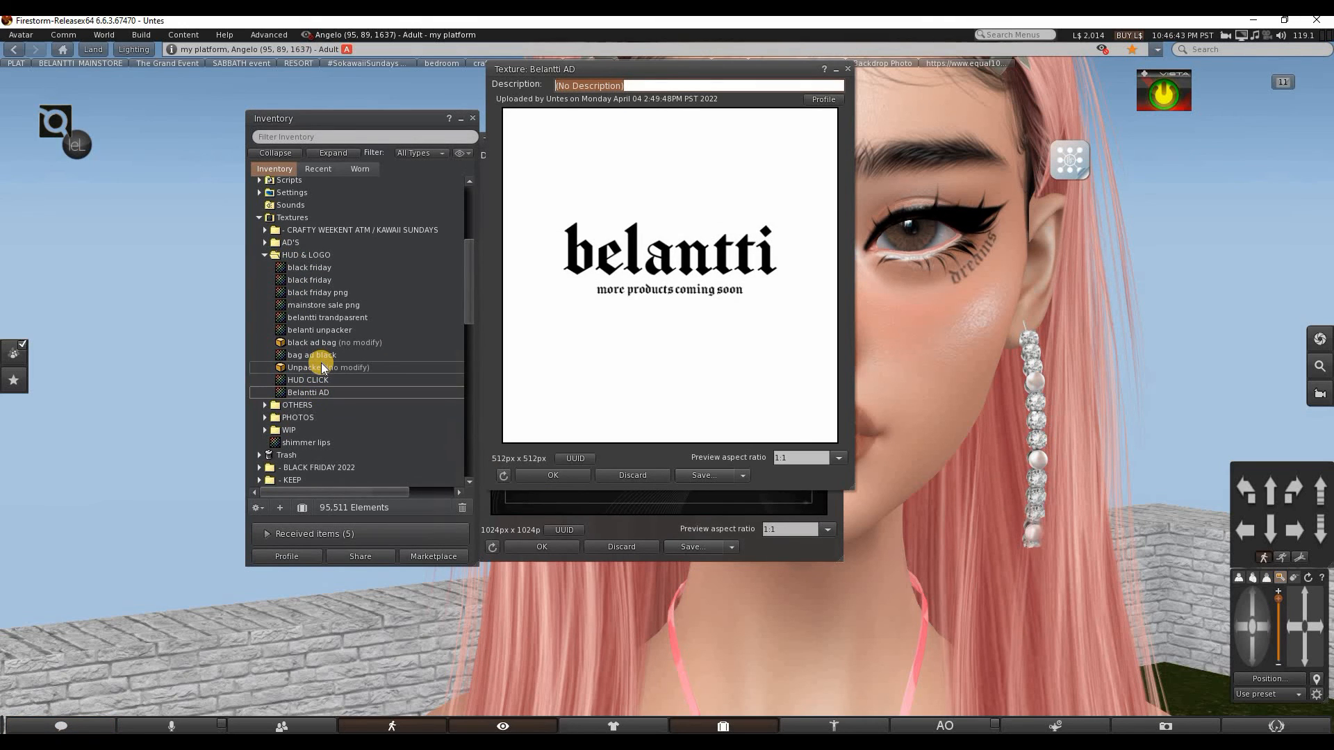
double_click(314, 377)
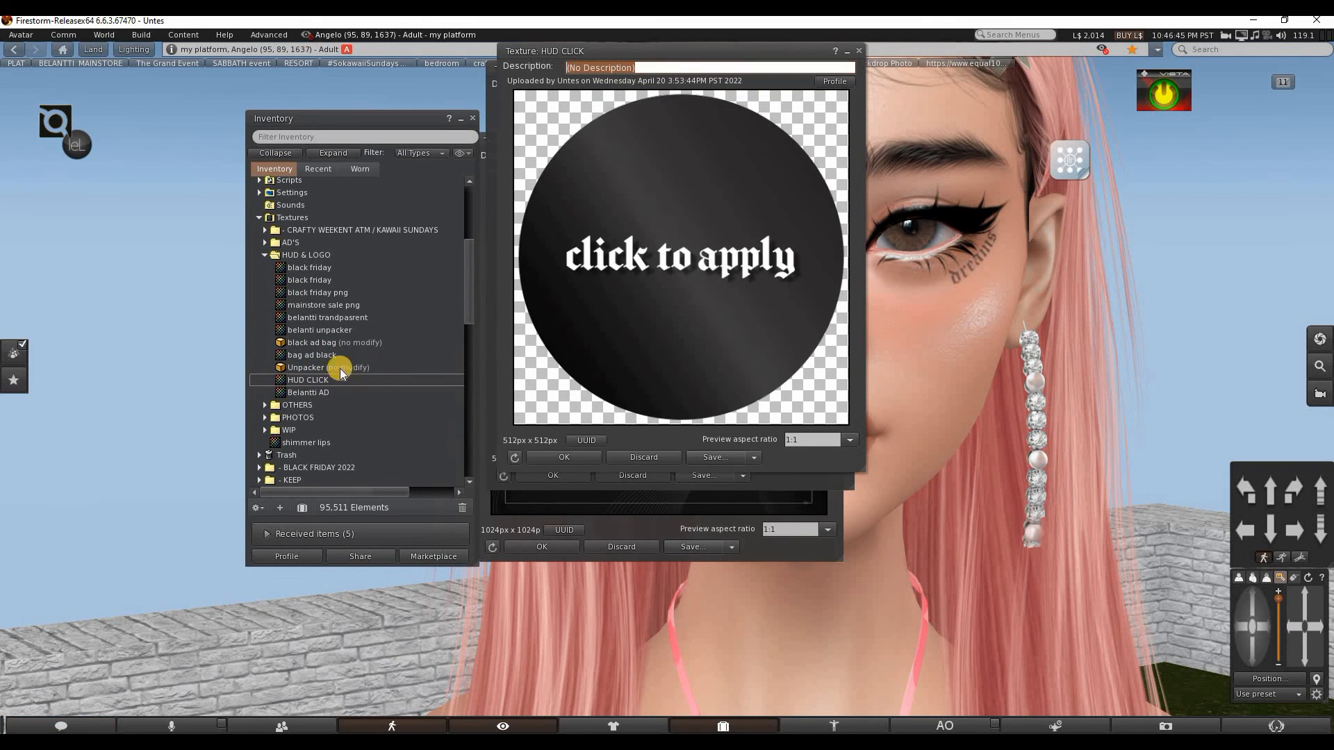
Preview the belanti unpacker and belantti trandpasrent textures, close all open texture previews, and collapse the HUD & LOGO folder.
double_click(324, 331)
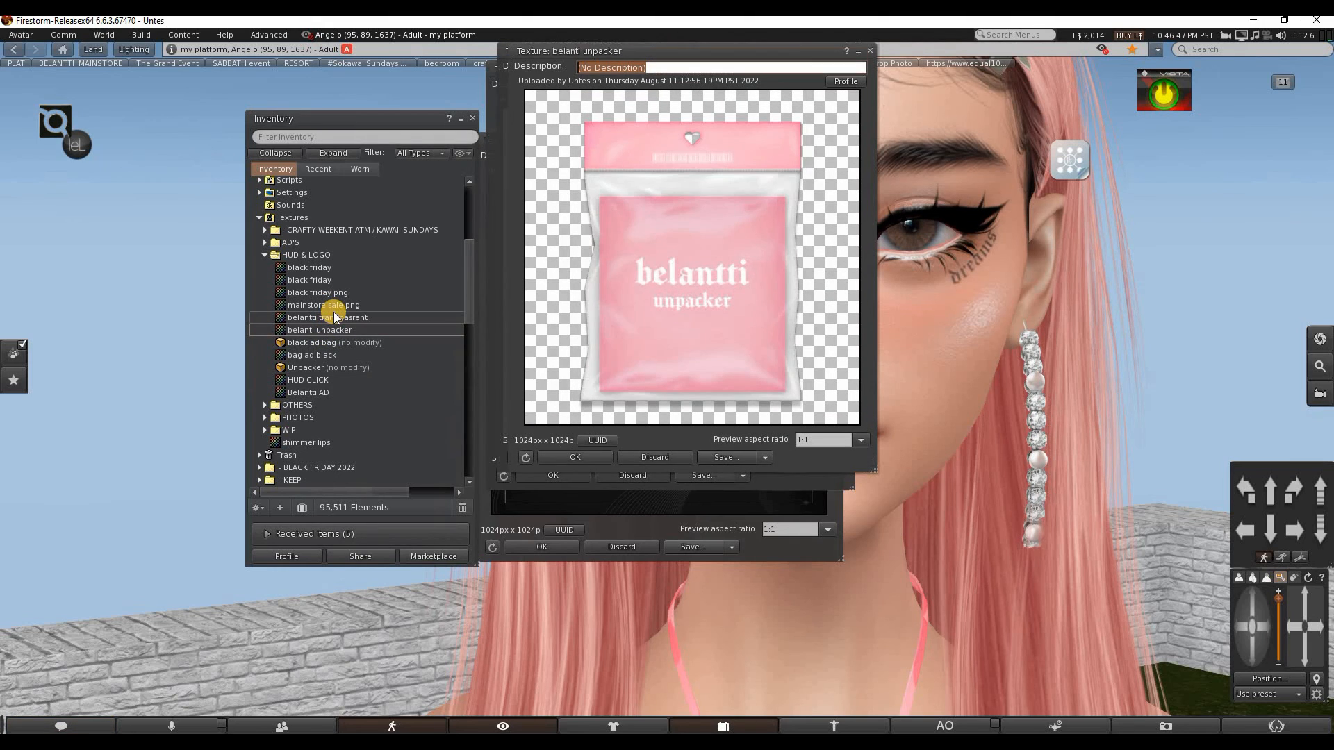
double_click(334, 316)
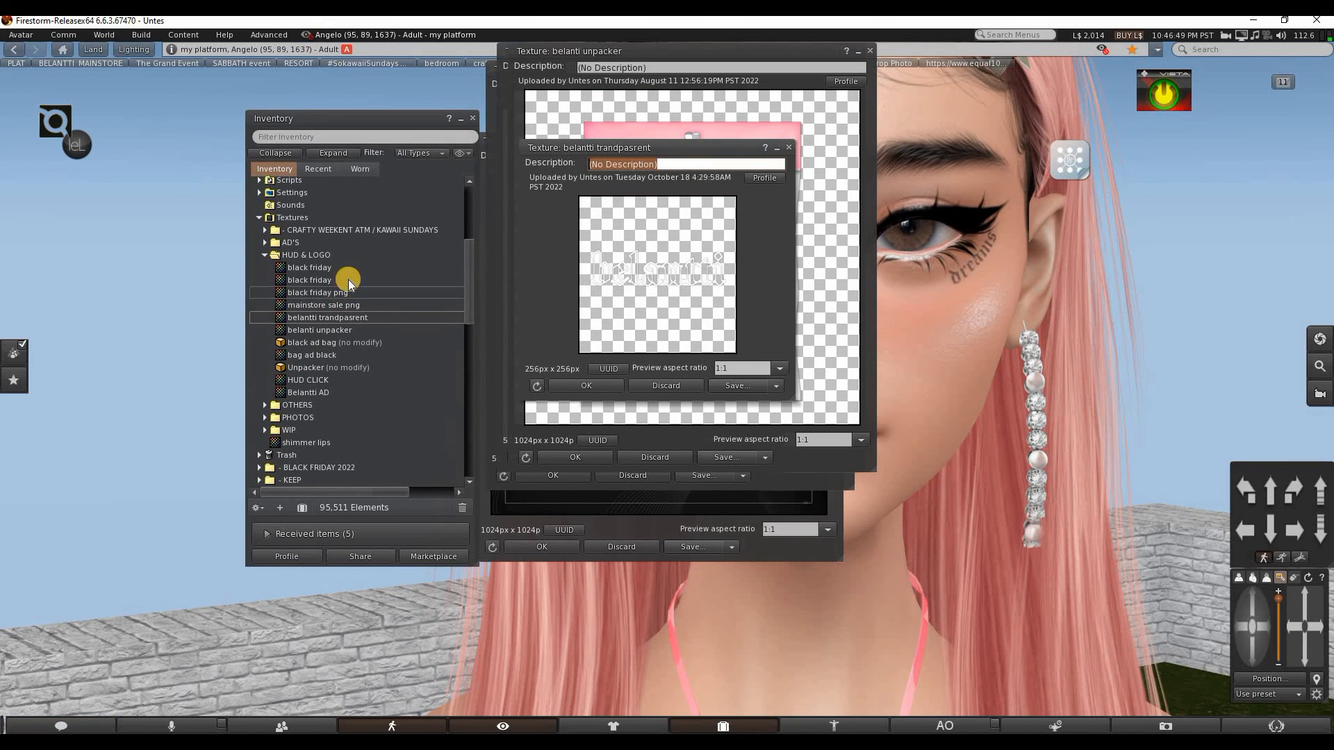
left_click(778, 146)
left_click(862, 53)
left_click(860, 52)
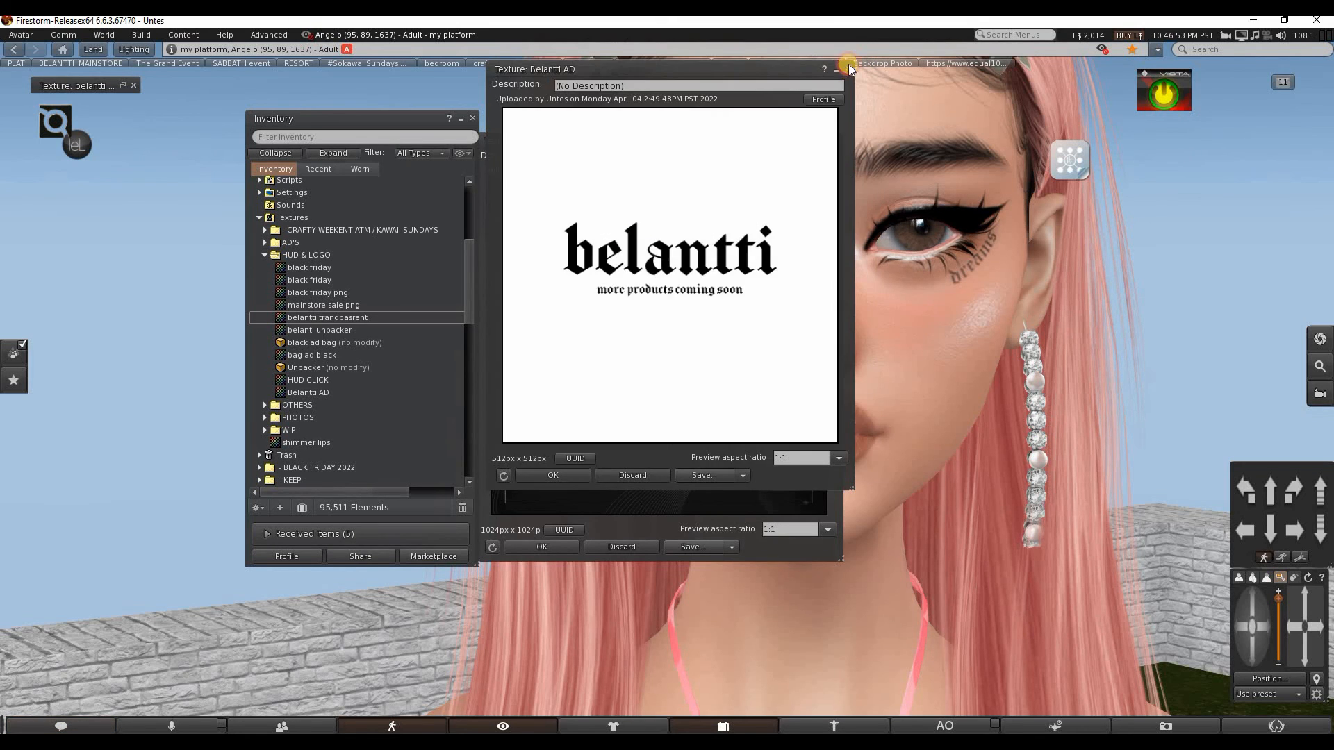
left_click(845, 66)
left_click(833, 141)
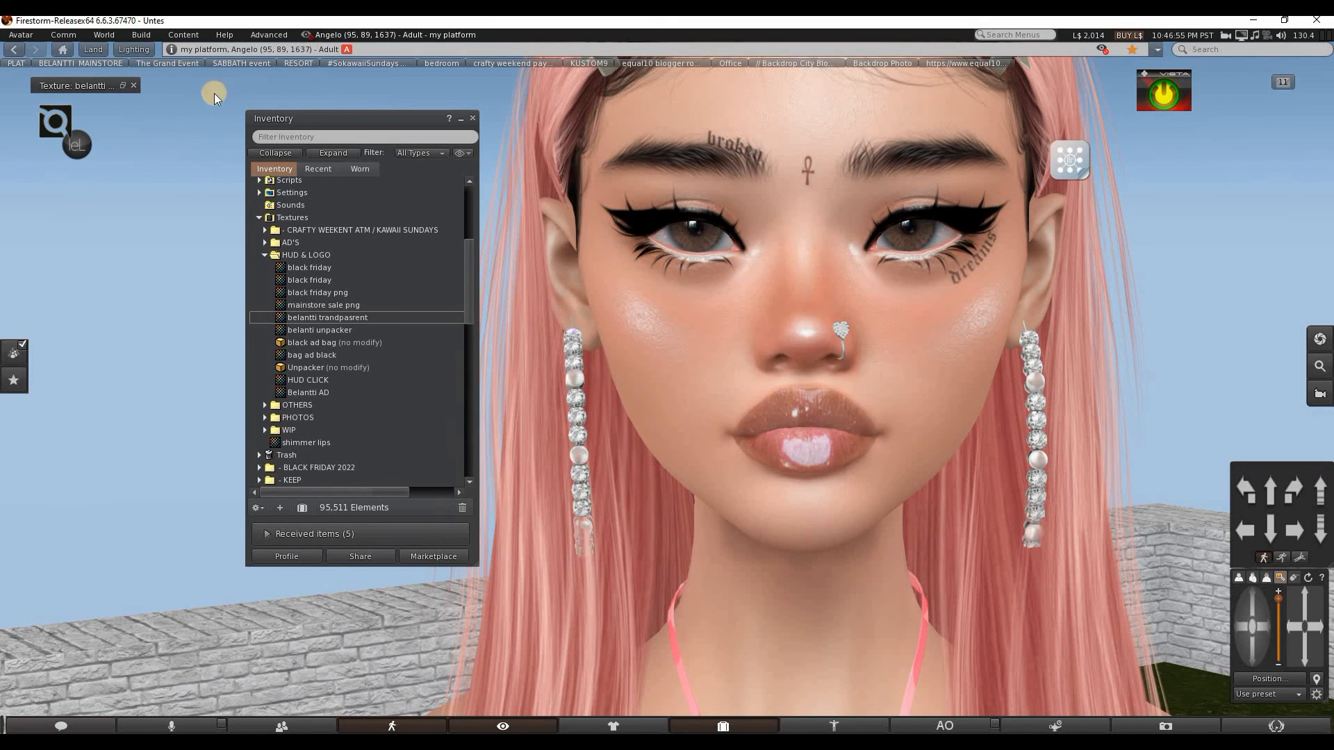
left_click(133, 85)
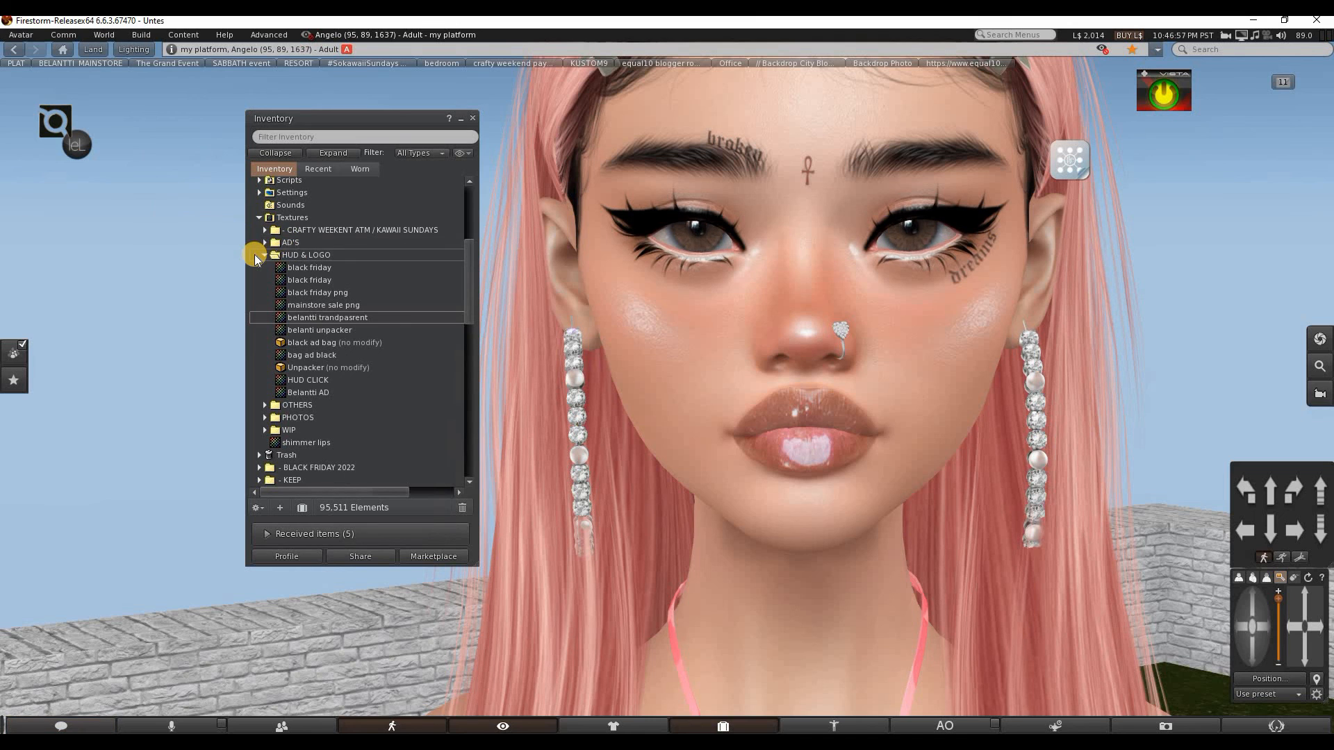
left_click(258, 254)
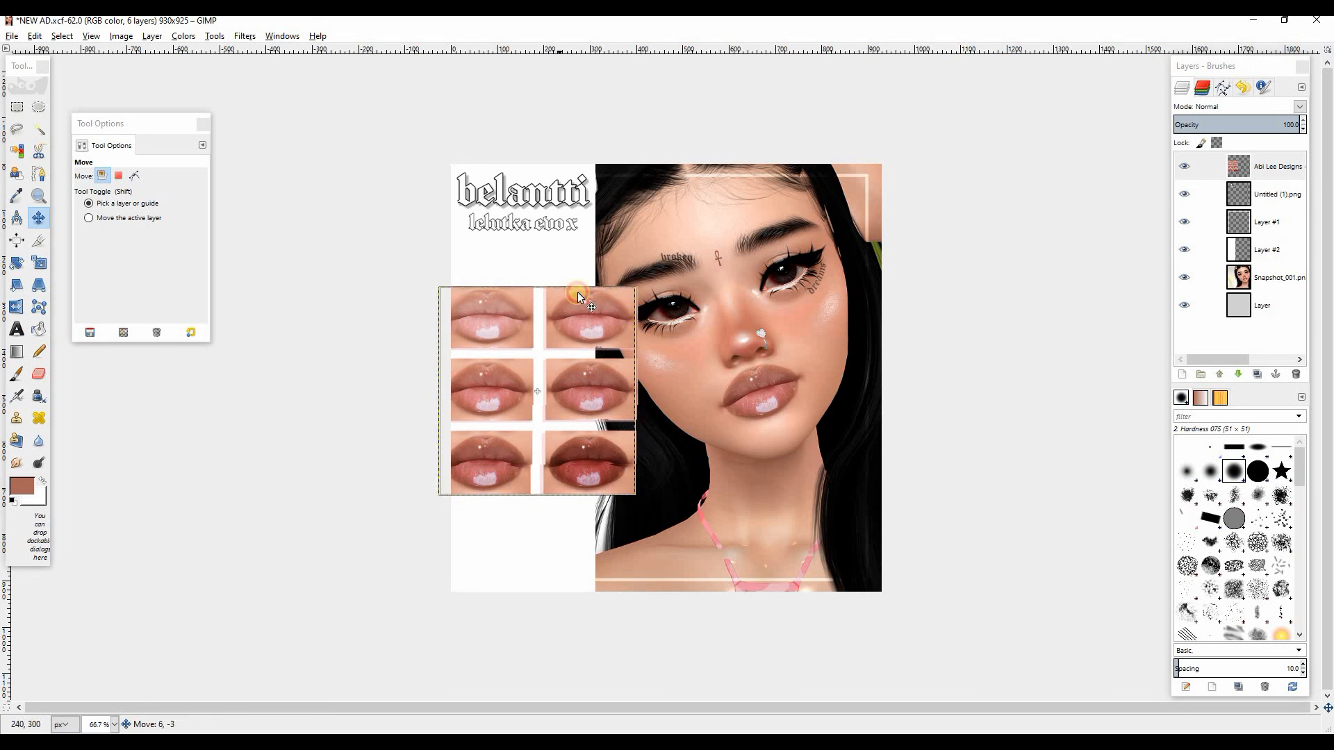
In GIMP, scale down the six-lip swatch layer and fit it inside the white column below the belantti title.
left_click_drag(578, 291, 571, 346)
left_click(39, 263)
left_click(184, 134)
left_click(39, 217)
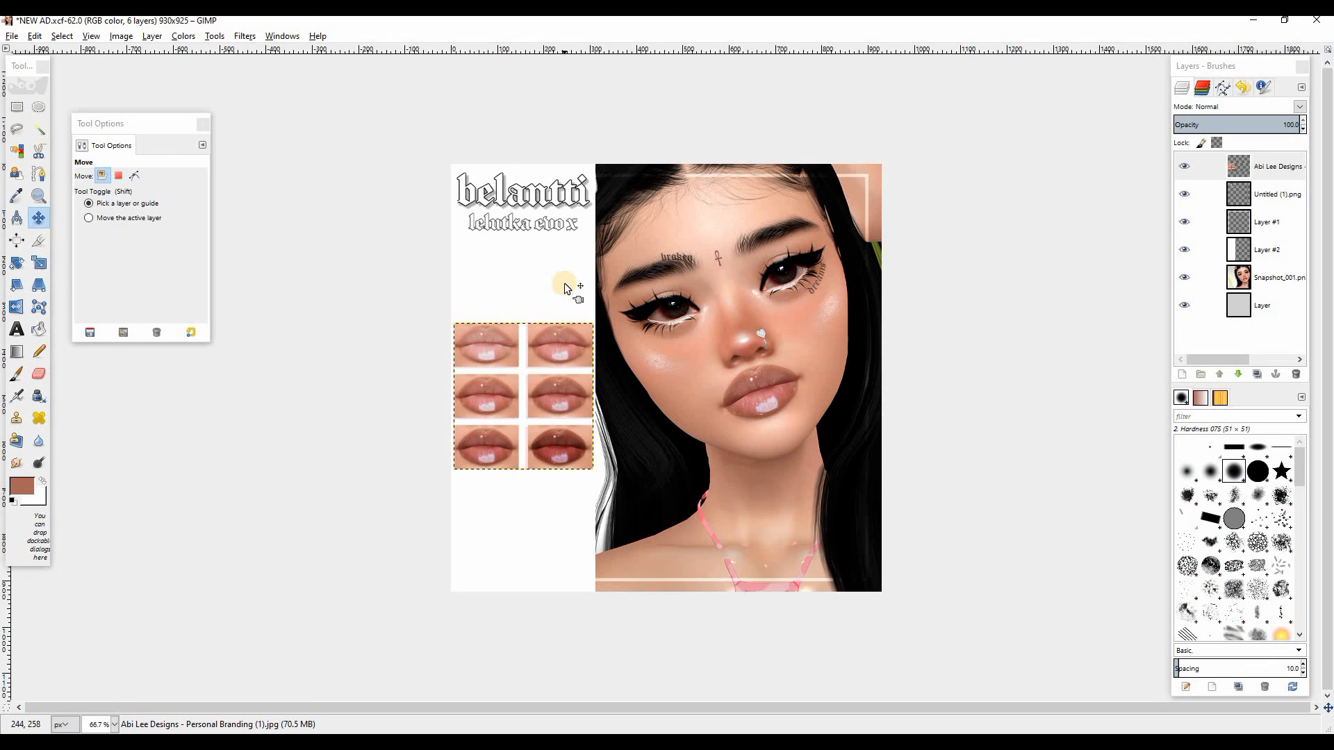
Sharpen the lip swatch layer with the Sharpen filter and apply a colour adjustment to it.
left_click(251, 42)
mouse_move(389, 128)
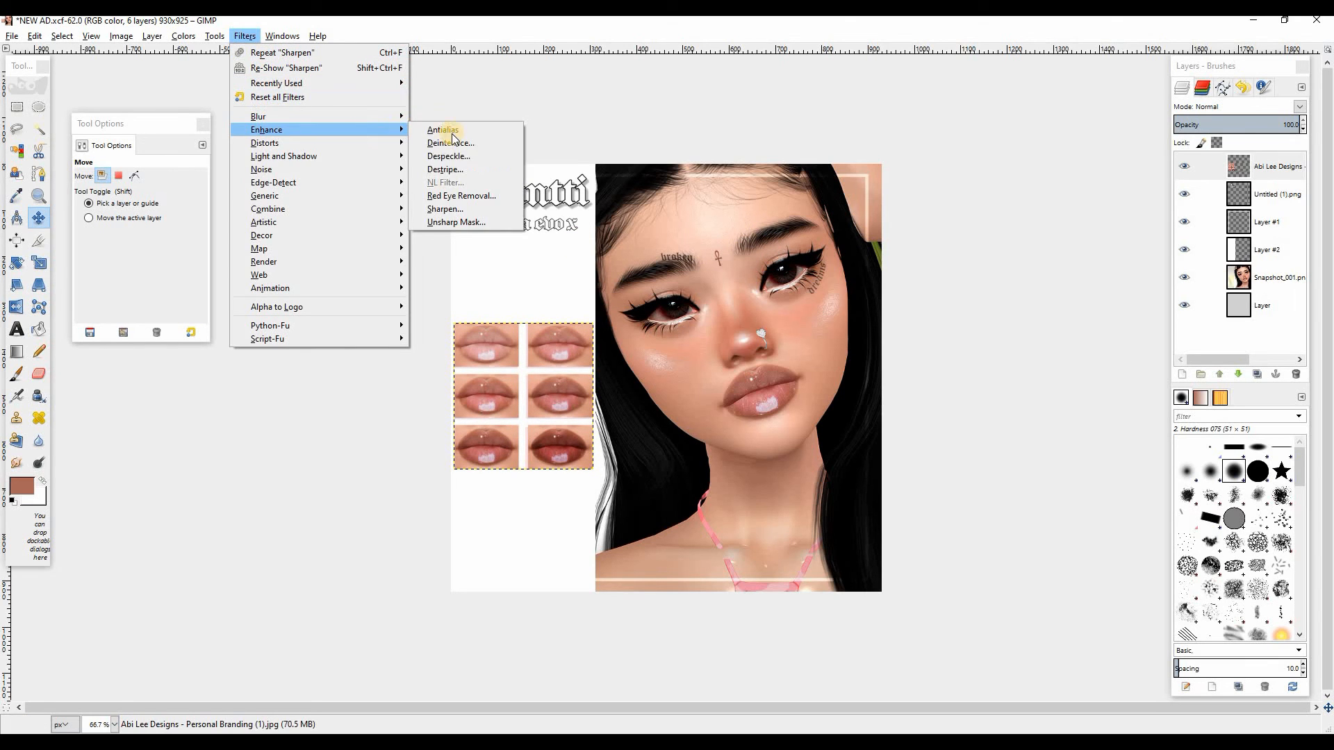
left_click(437, 208)
left_click(667, 490)
key("Tab")
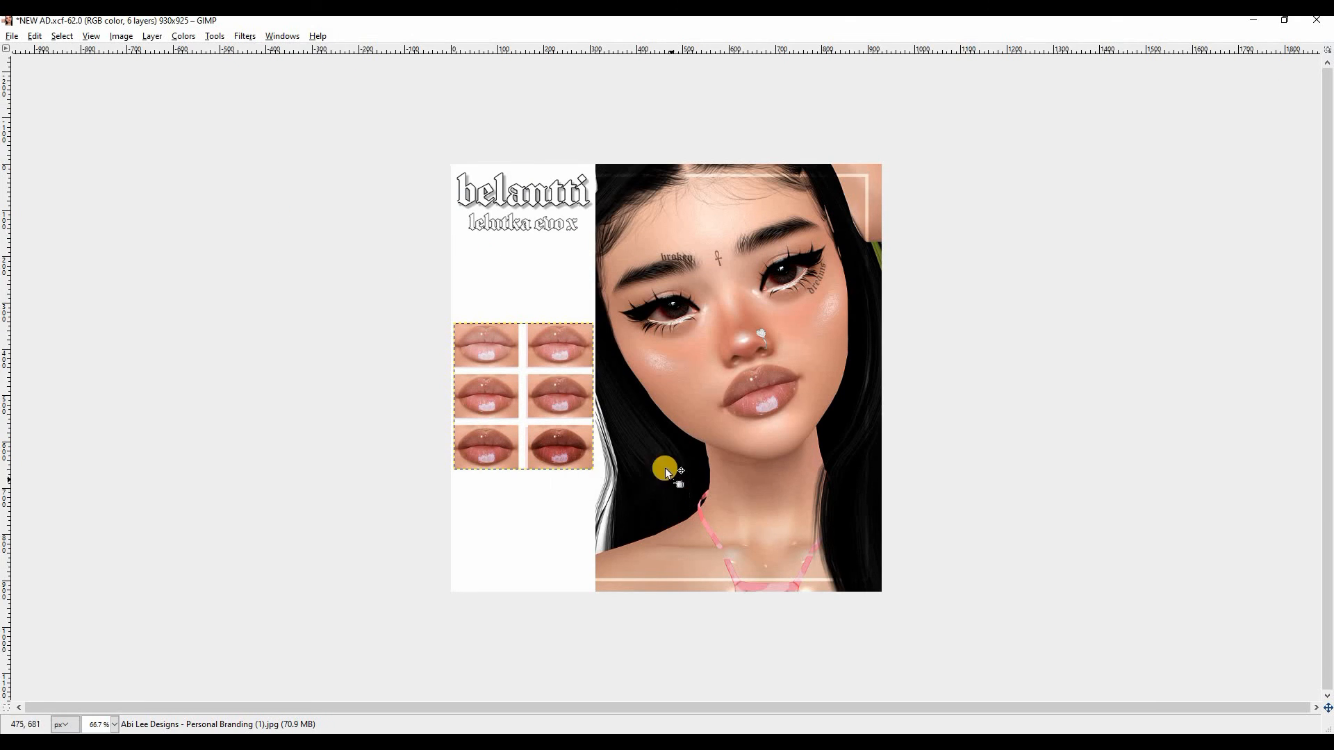
key("Tab")
left_click(183, 36)
left_click(209, 120)
key("Tab")
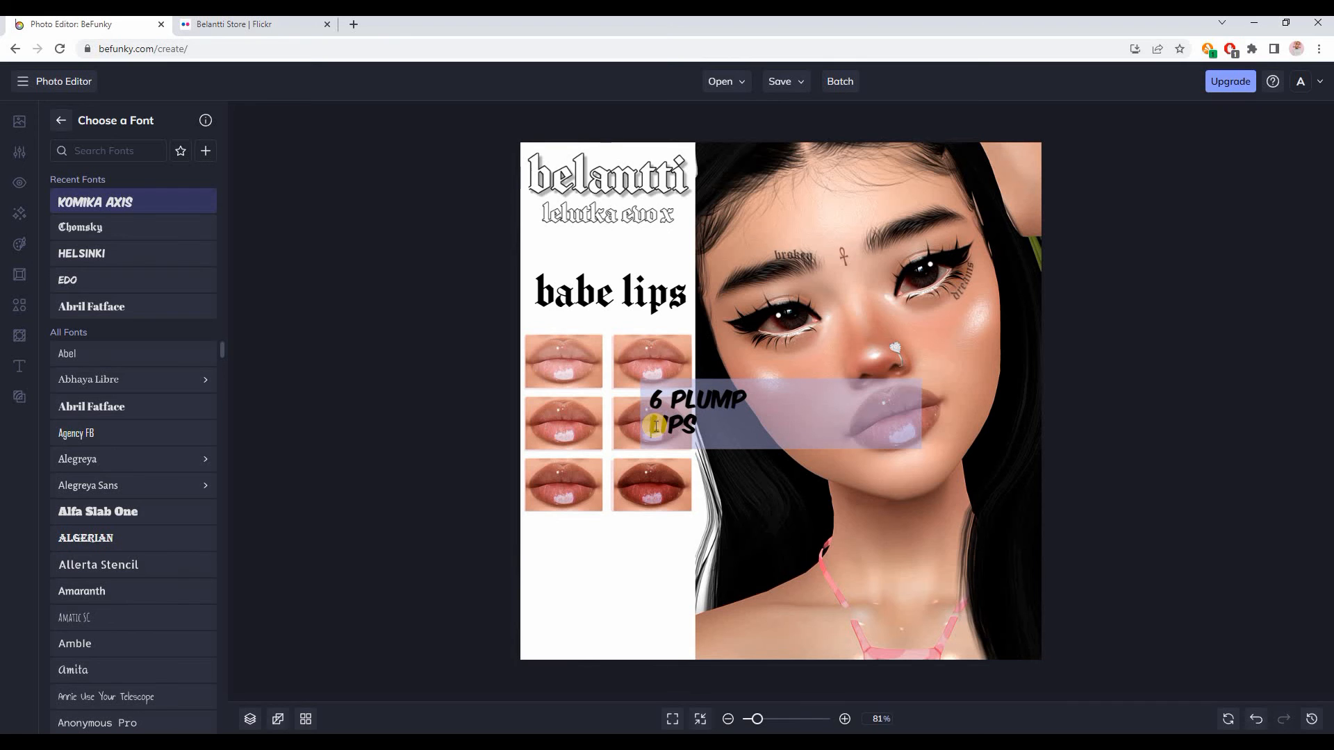
In BeFunky, change the Komika Axis caption to "6 PLUMP NUDE LIPS" and place it below the lip swatches.
left_click(784, 401)
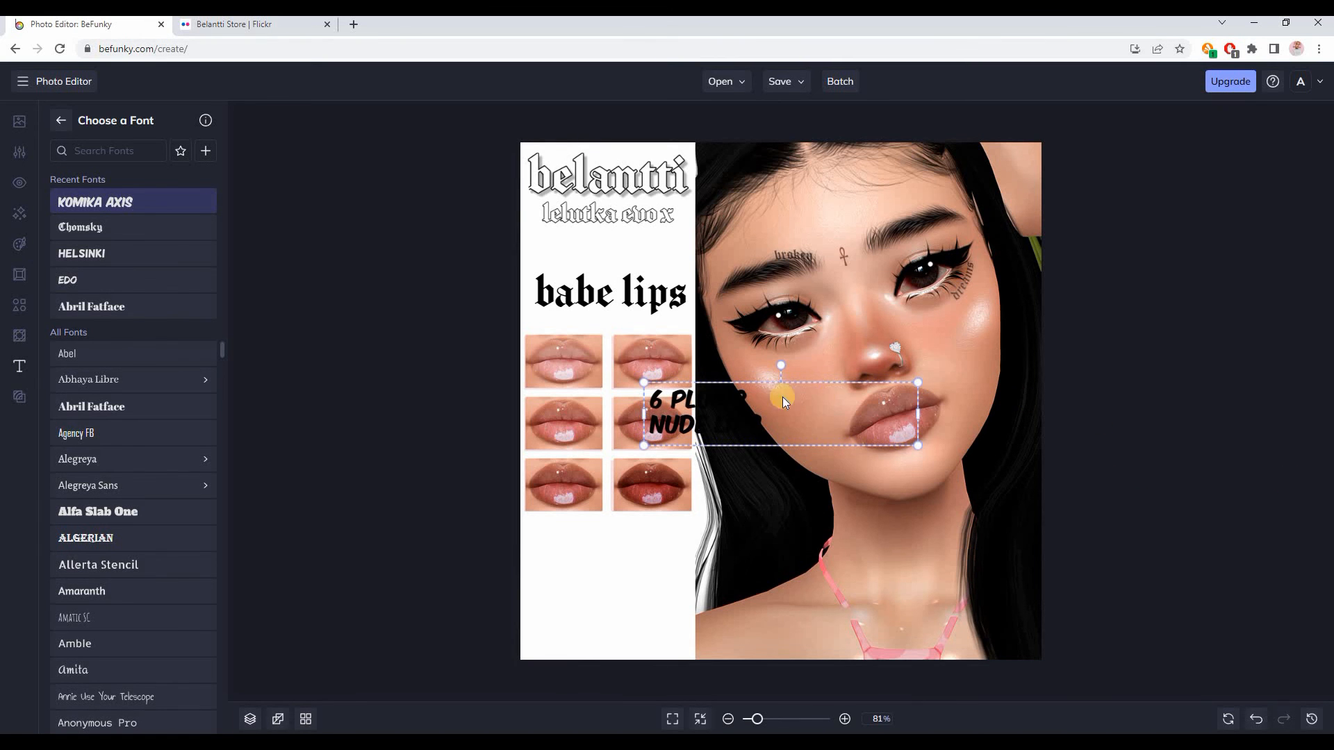
left_click_drag(704, 394, 623, 547)
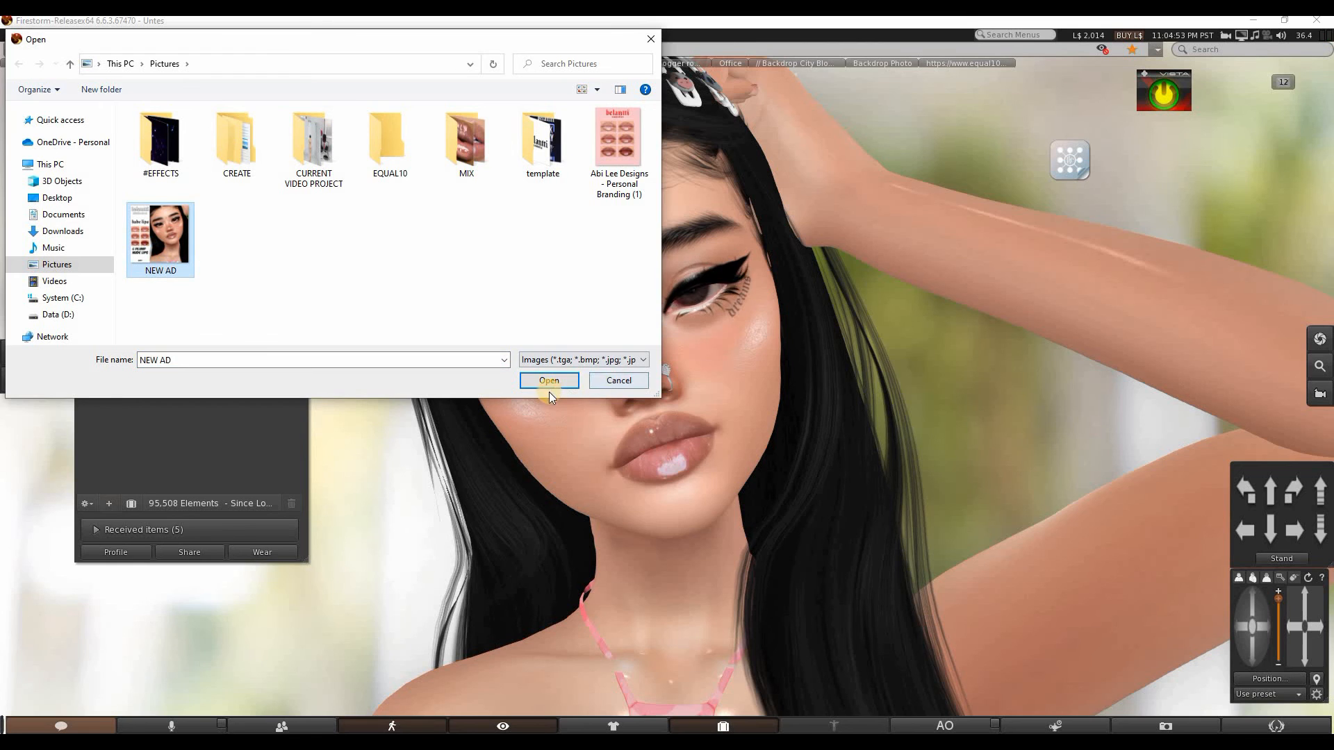
In Firestorm, upload the NEW AD image as a texture named "abe lips".
left_click(553, 381)
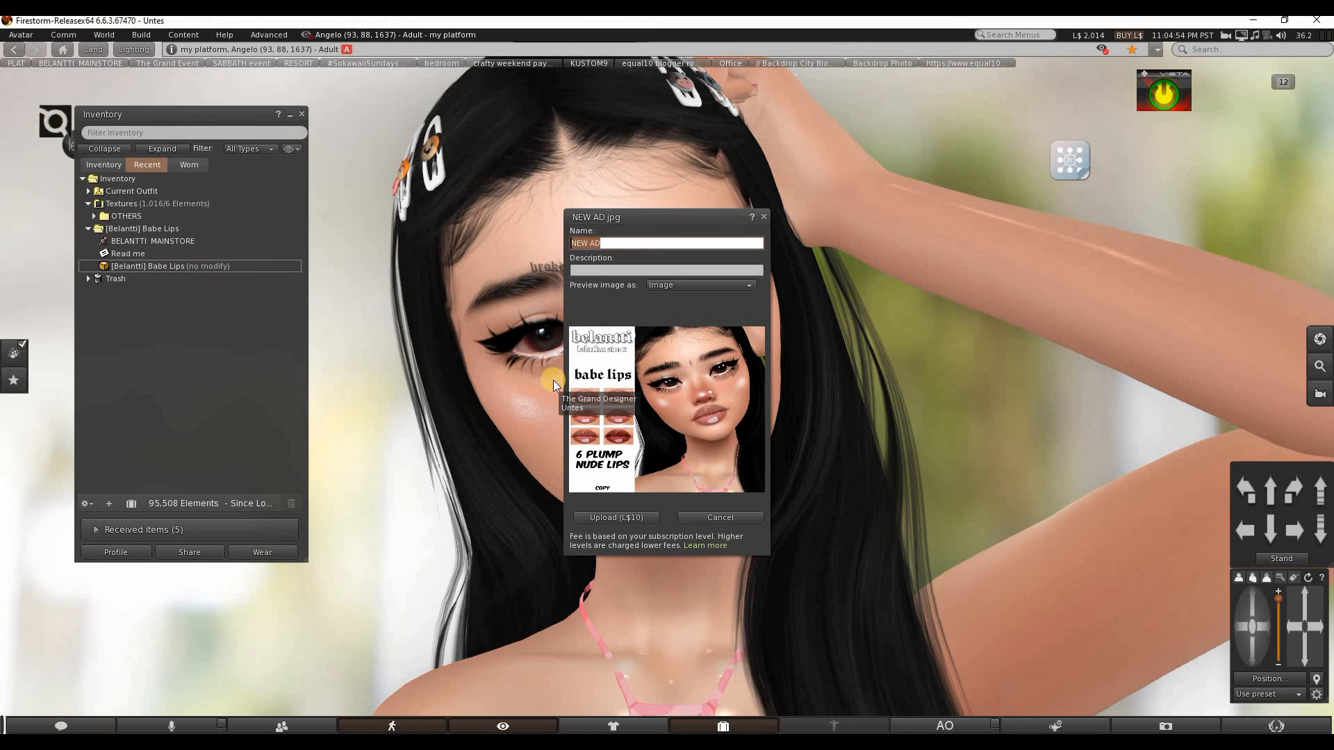
type("abe lips")
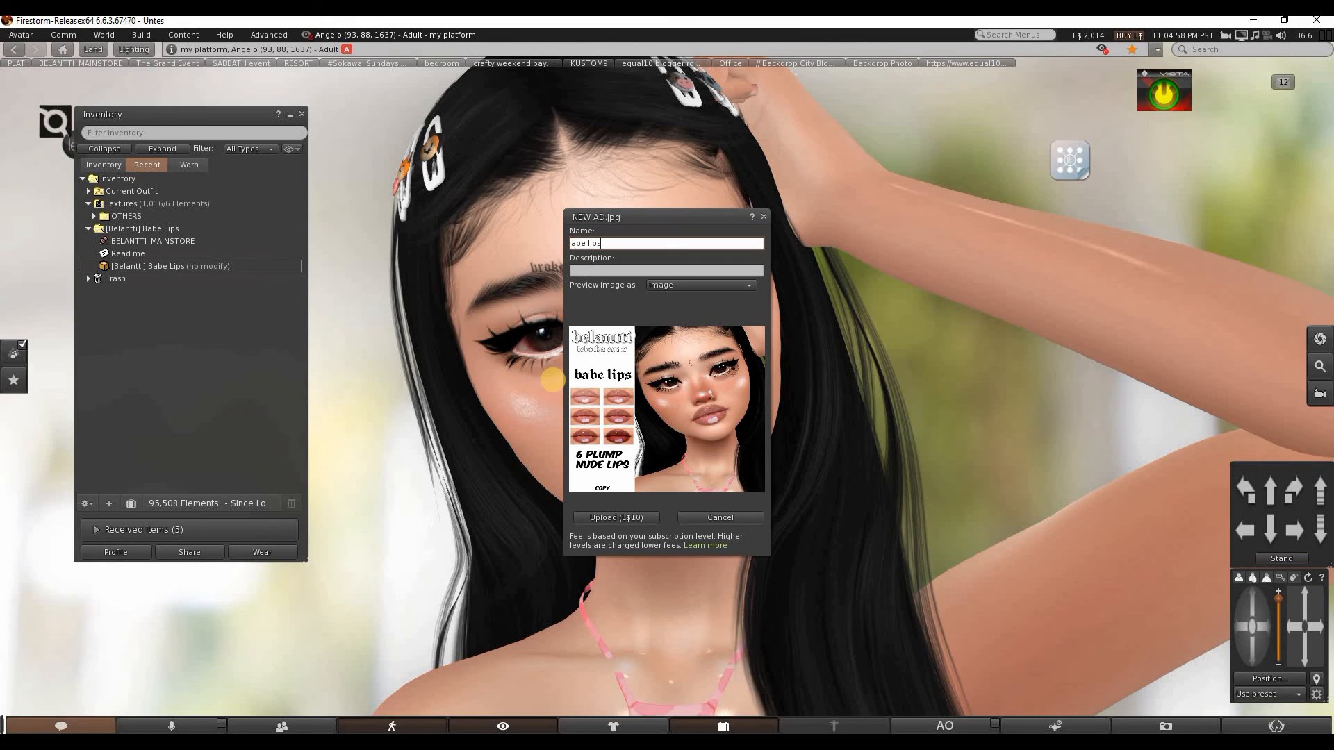
key("Return")
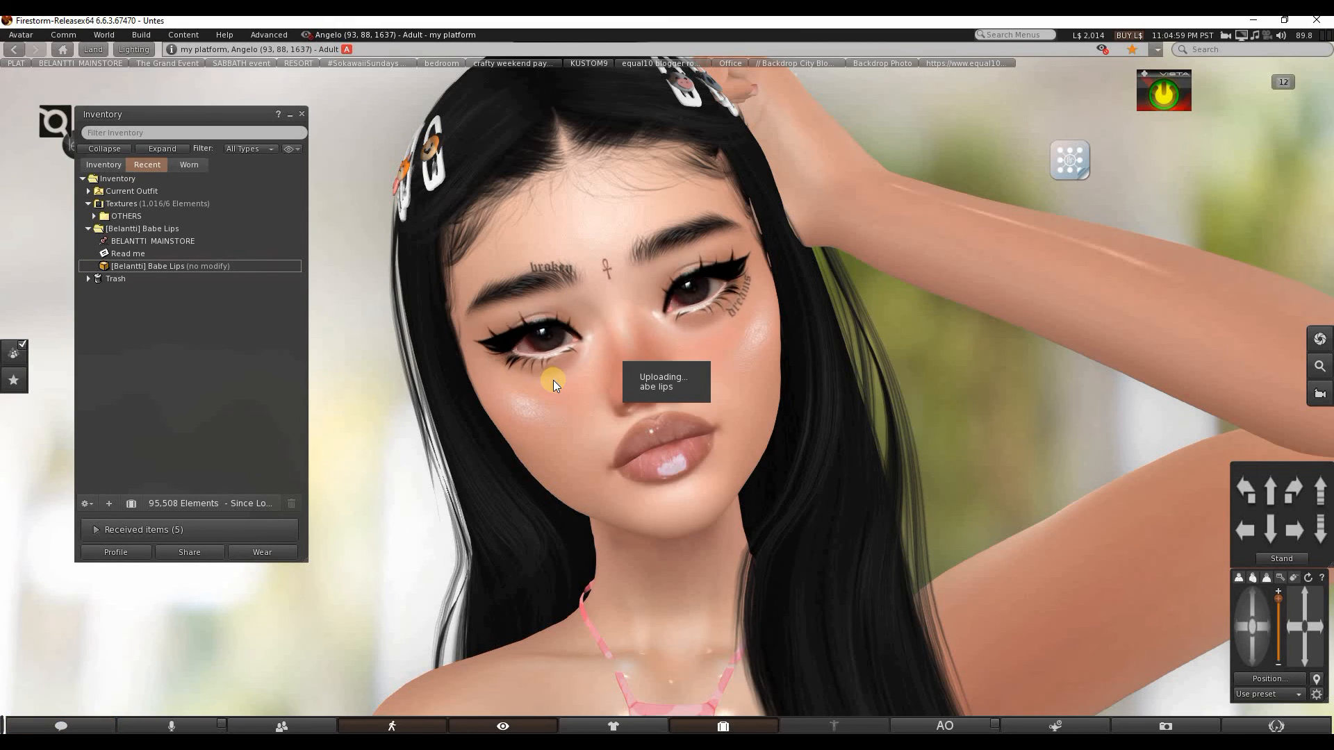
Teleport to the BELANTTI MAINSTORE landmark and duplicate the pink belantti unpacker bag beside the original.
left_click_drag(190, 110, 619, 131)
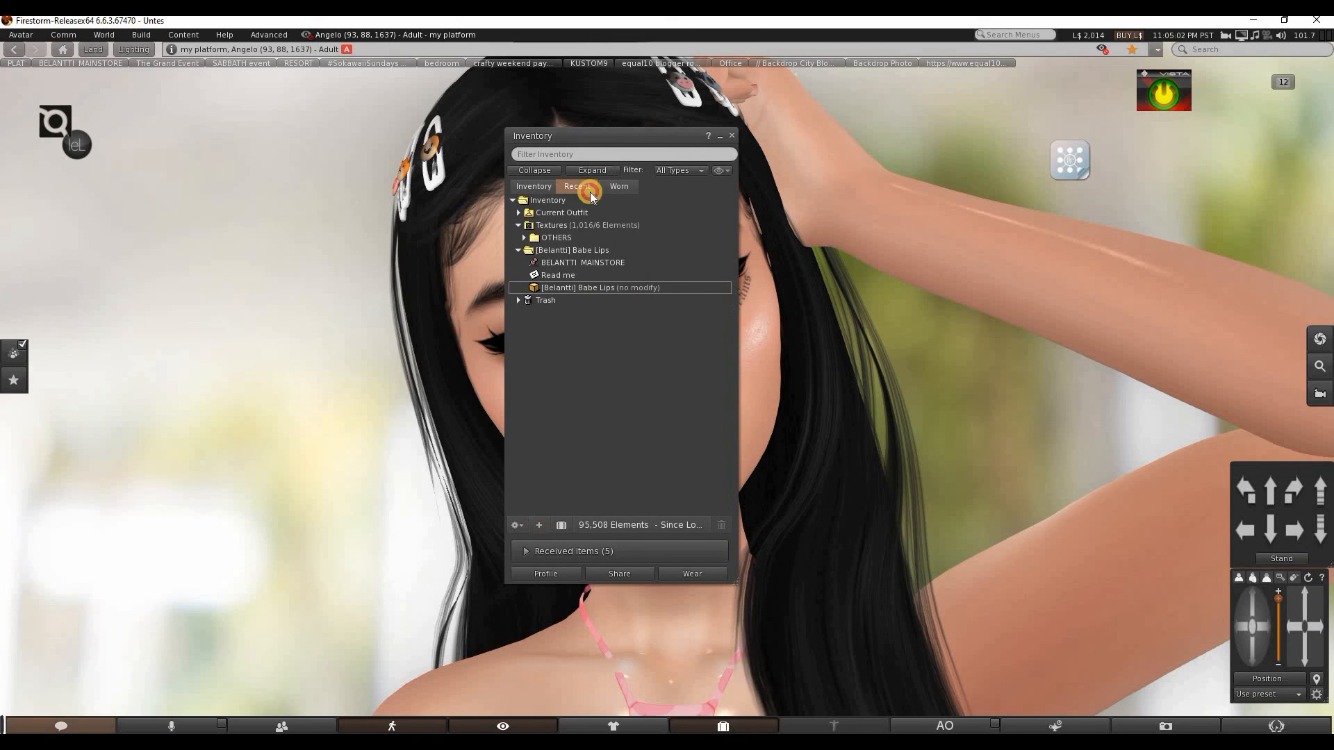
left_click(94, 64)
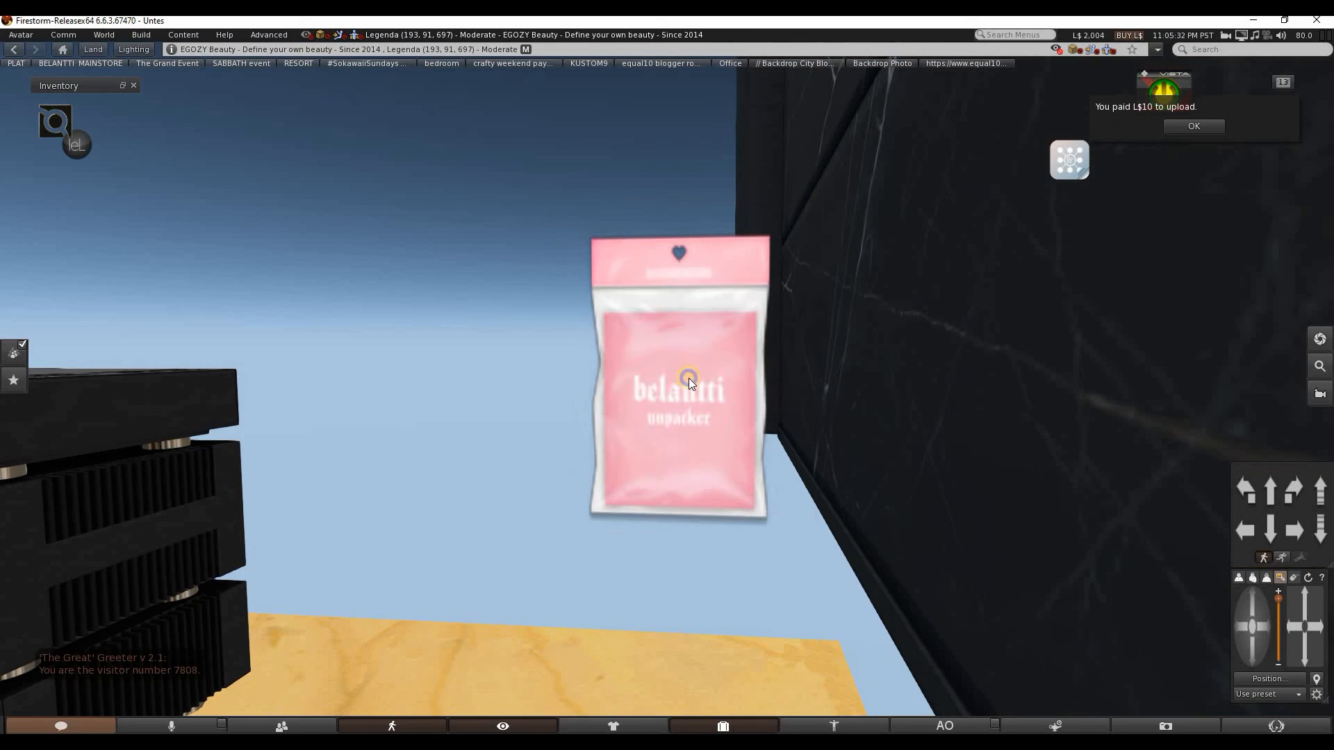
right_click(689, 378)
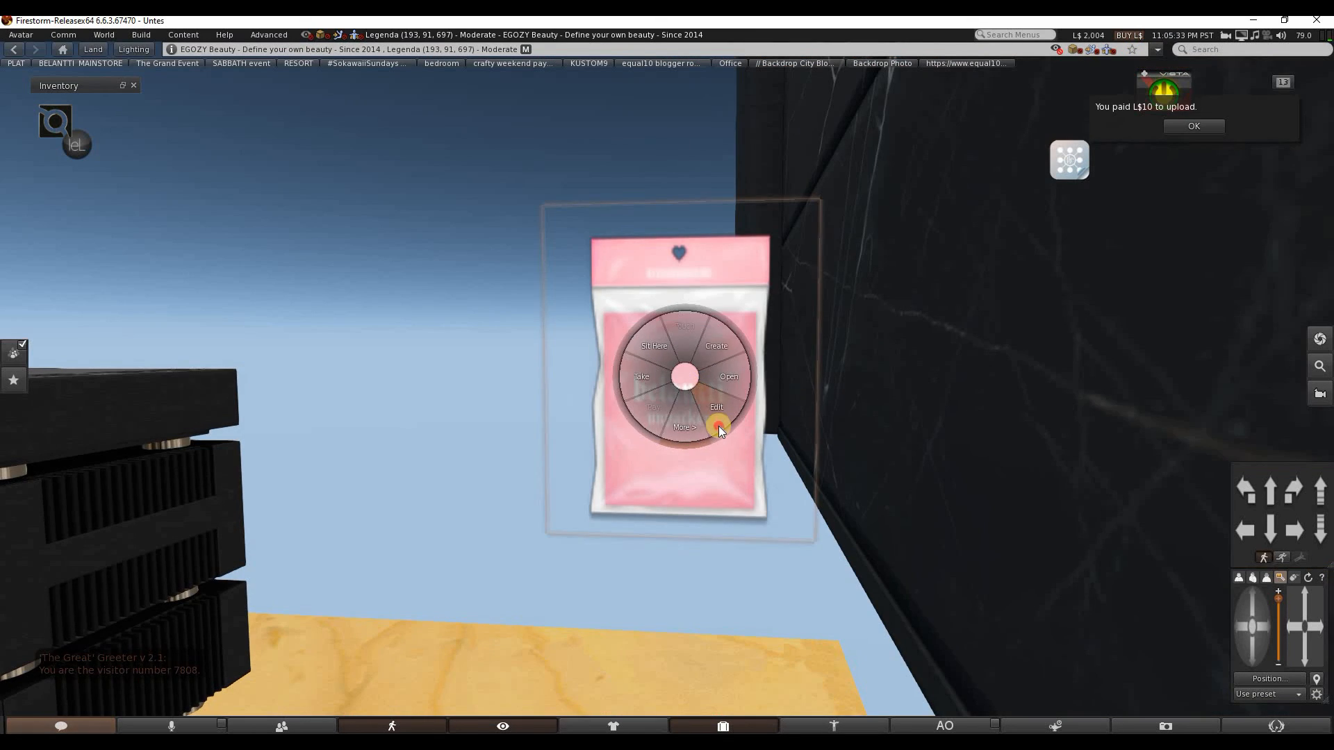
left_click(719, 426)
left_click_drag(704, 373, 425, 385)
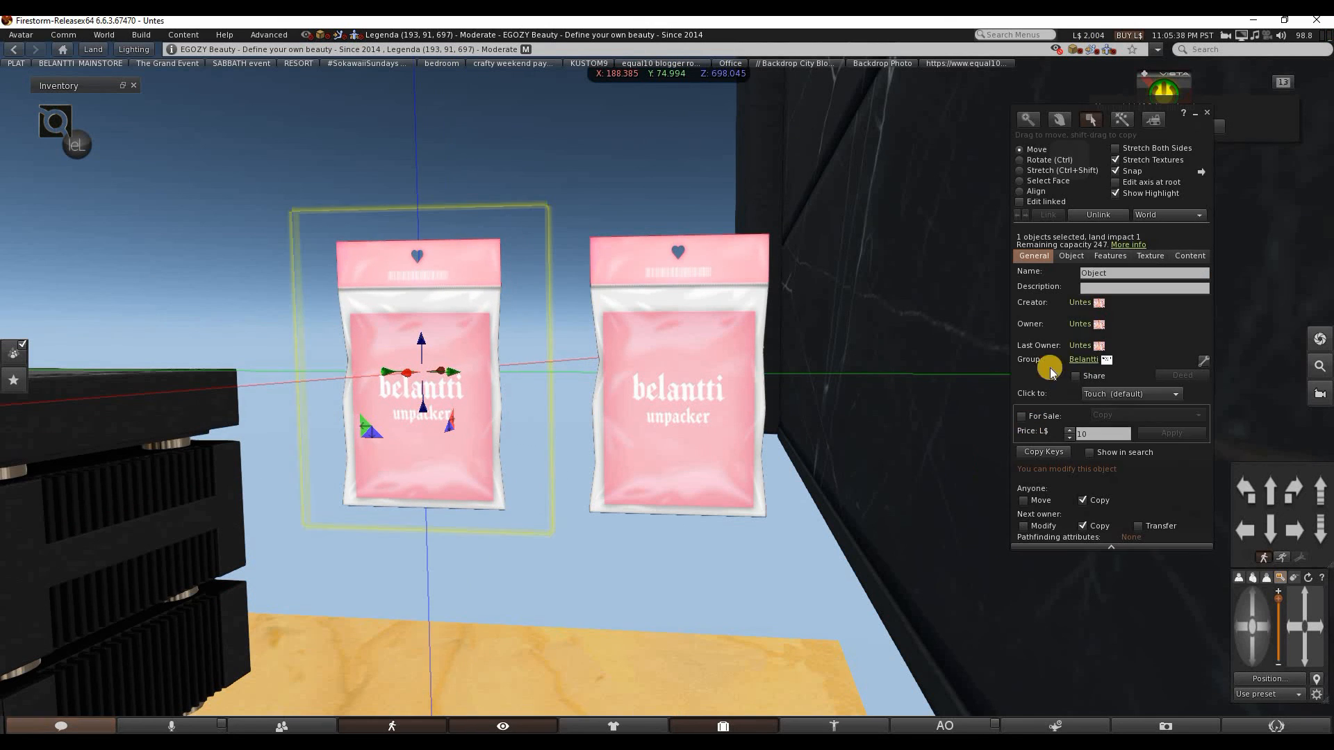
Name the copied bag "BELANTTI MAINSTORE" and put the contents of the [Belantti] Babe Lips folder into it.
left_click(1133, 278)
type("BELANTTI  MAINSTORE")
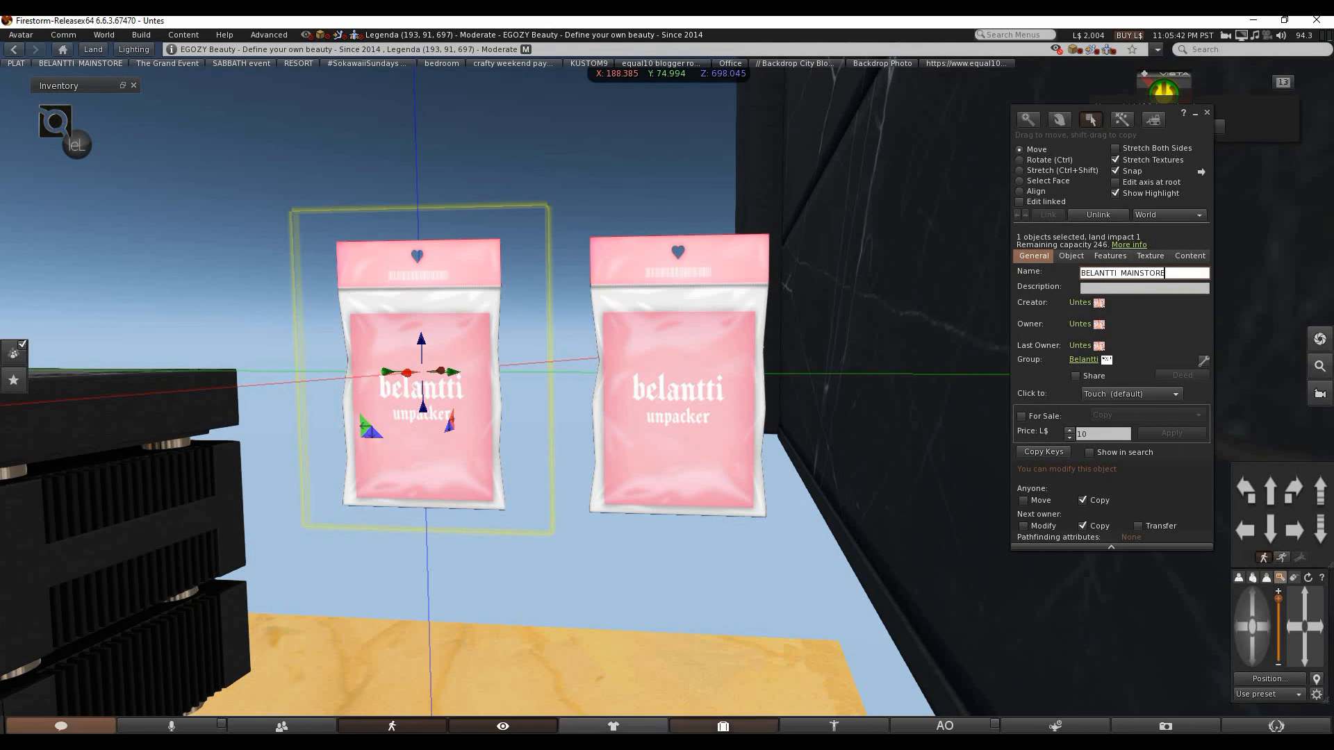
left_click(723, 726)
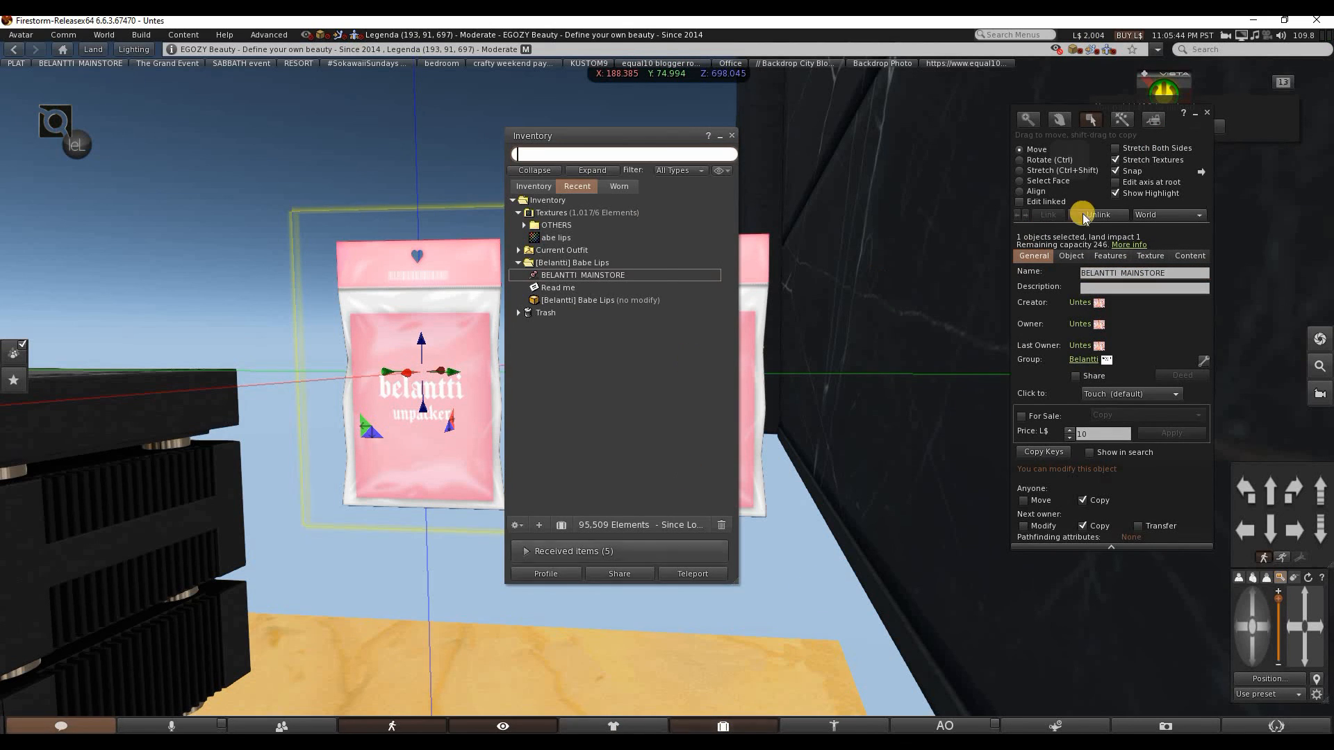
left_click(1189, 256)
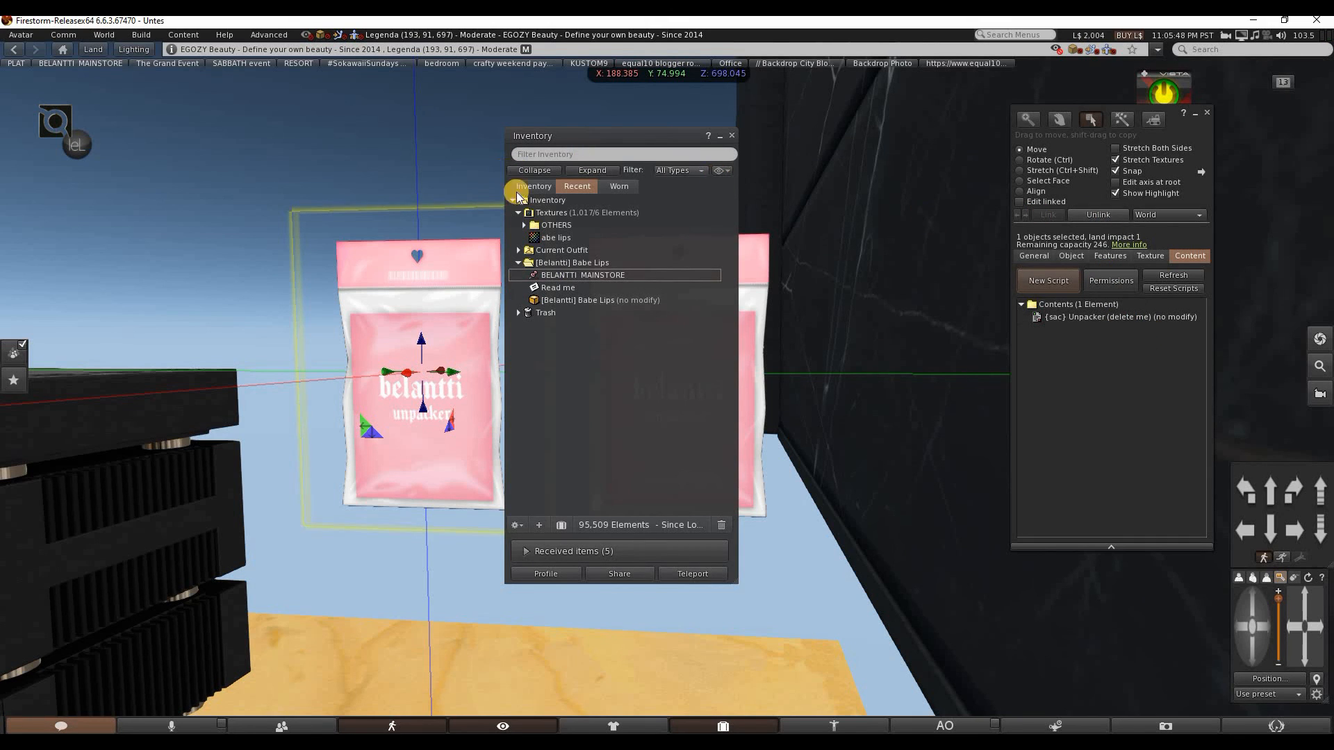
left_click(526, 265)
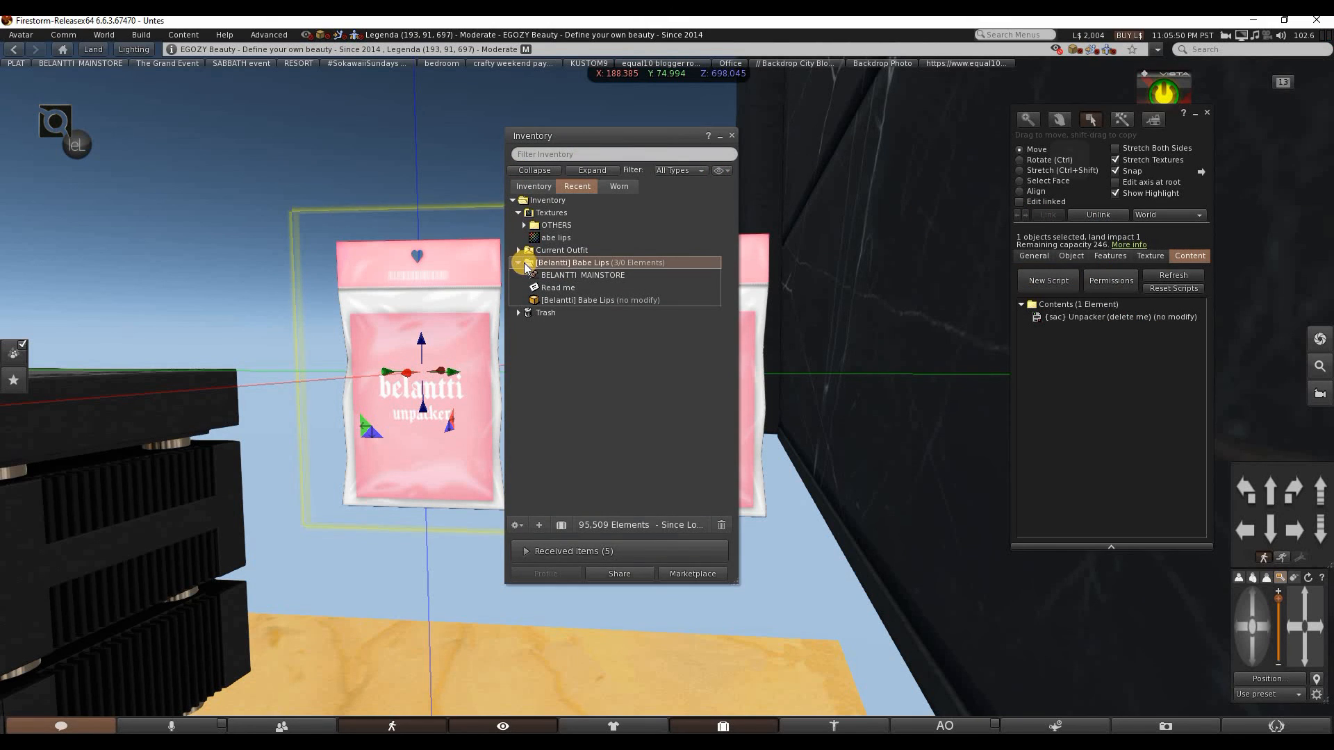
left_click(521, 263)
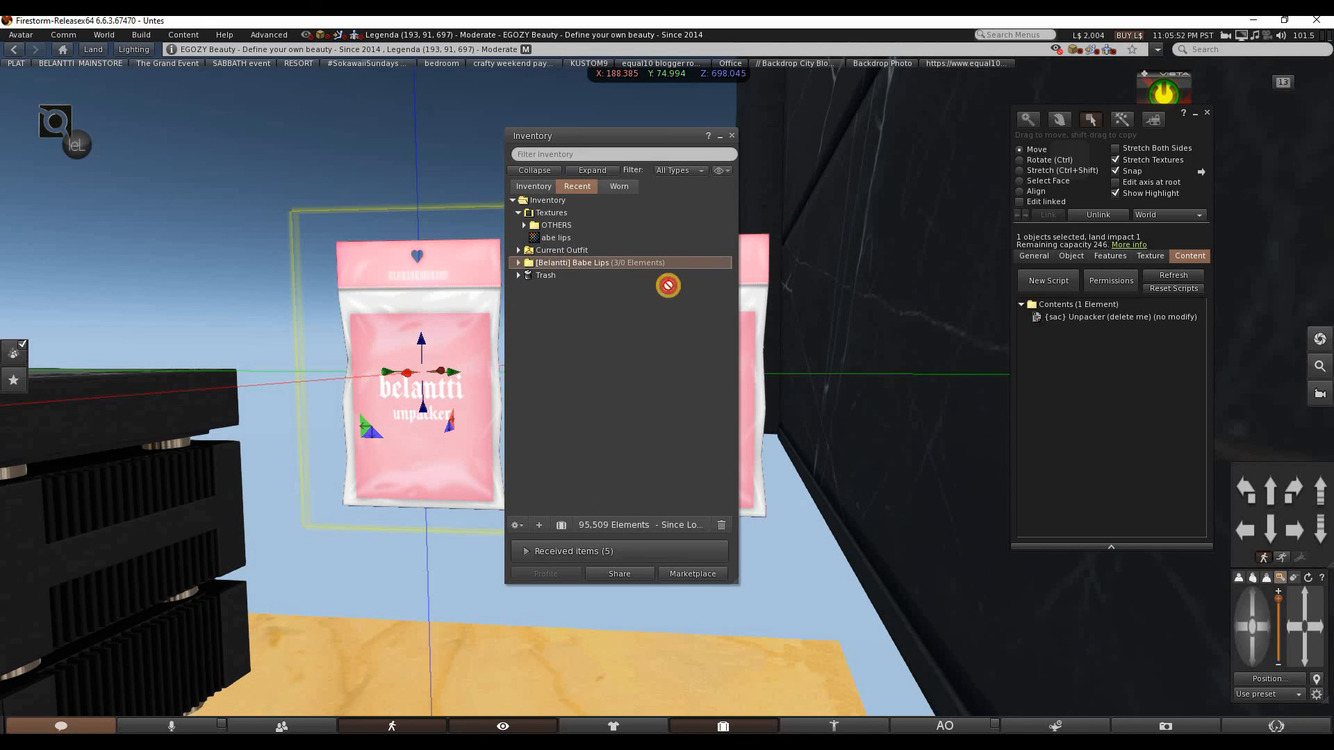
left_click_drag(667, 285, 1122, 419)
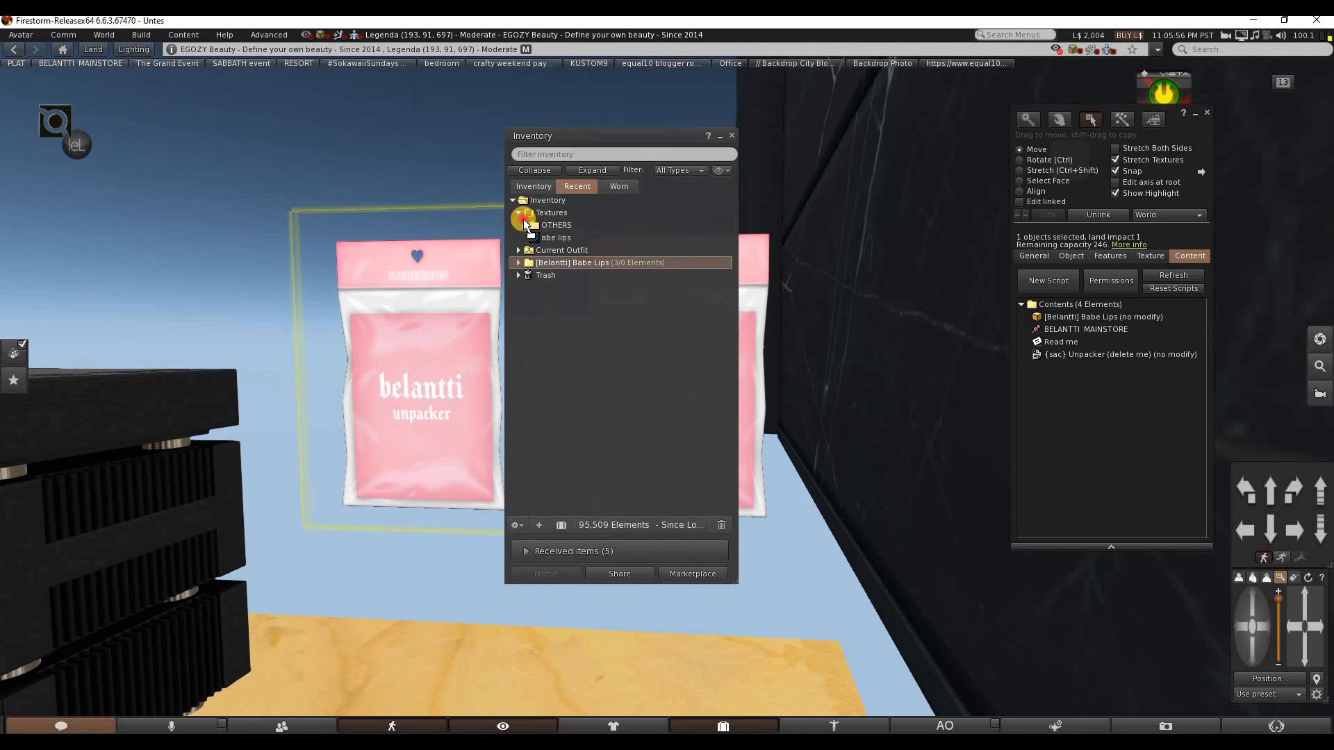
File the [Belantti] Babe Lips folder under - LELUTKA X and take the packed bag into the inventory.
left_click(533, 186)
left_click_drag(609, 396, 563, 408)
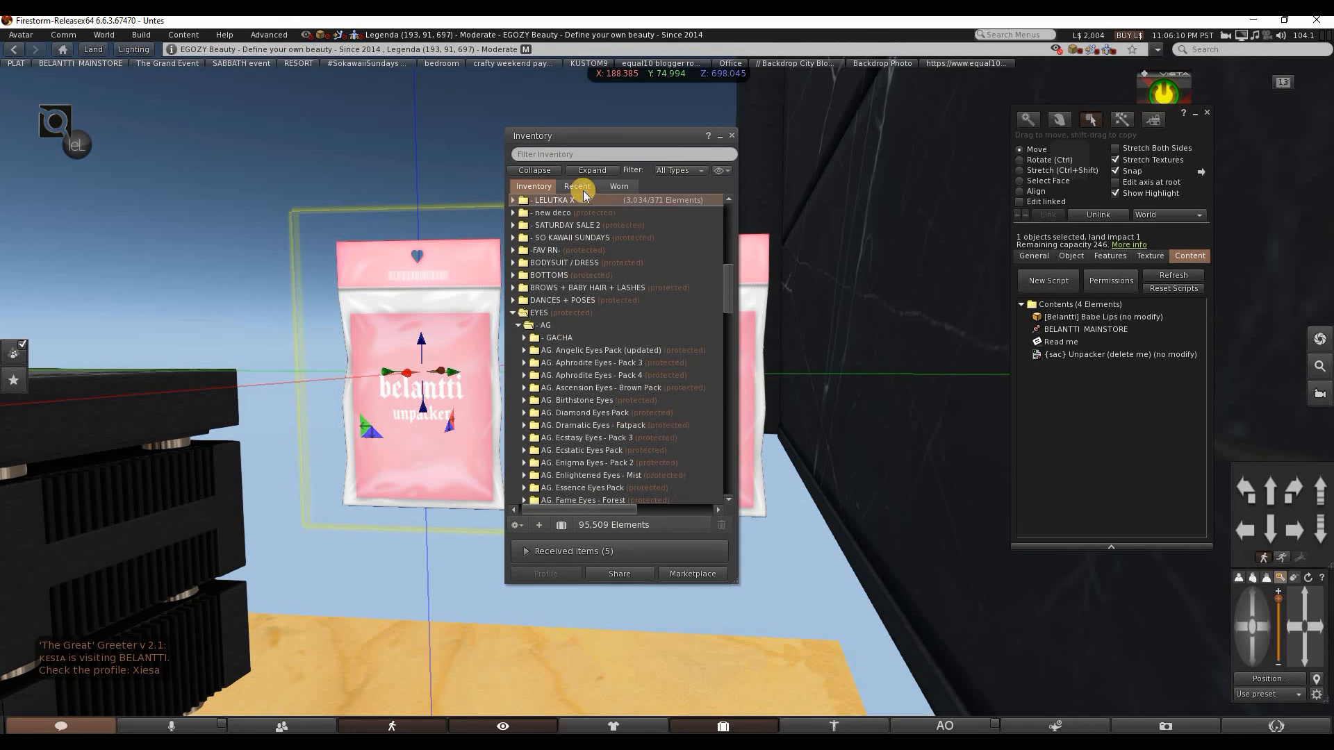
left_click(1033, 256)
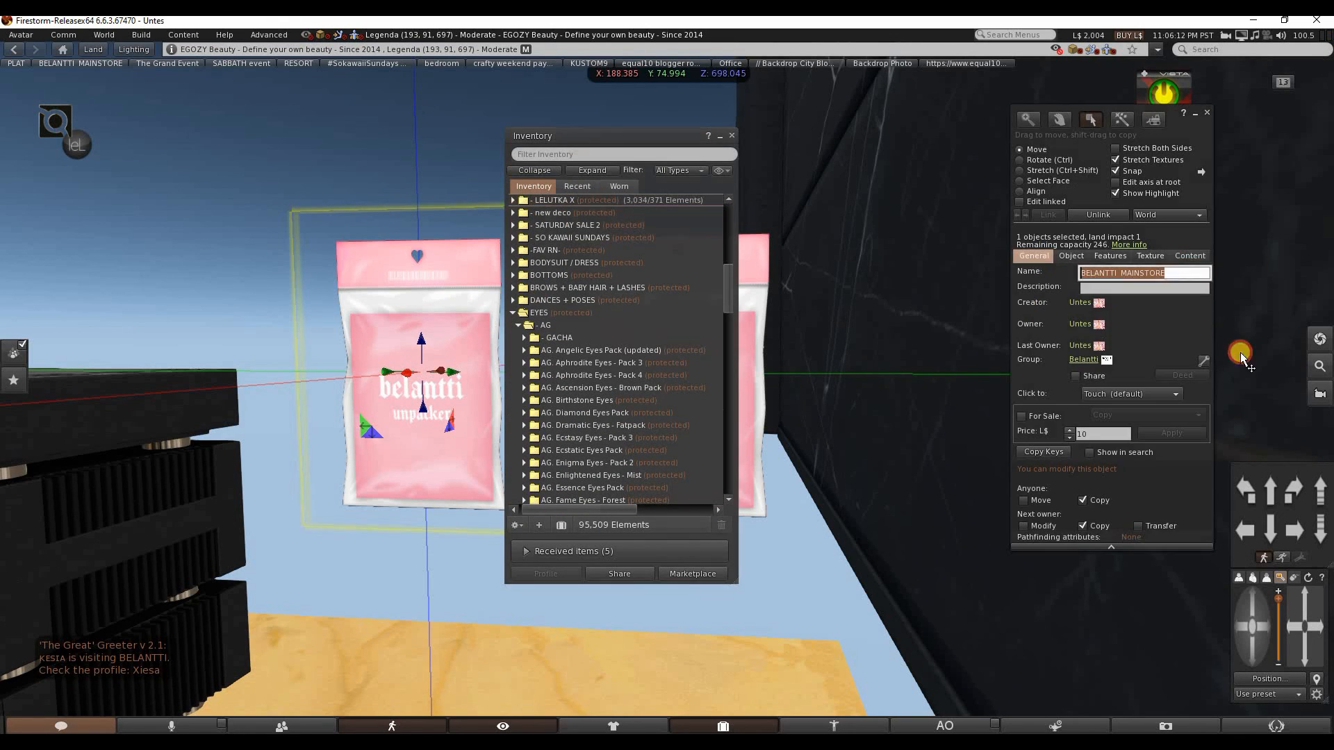
right_click(440, 311)
left_click(400, 313)
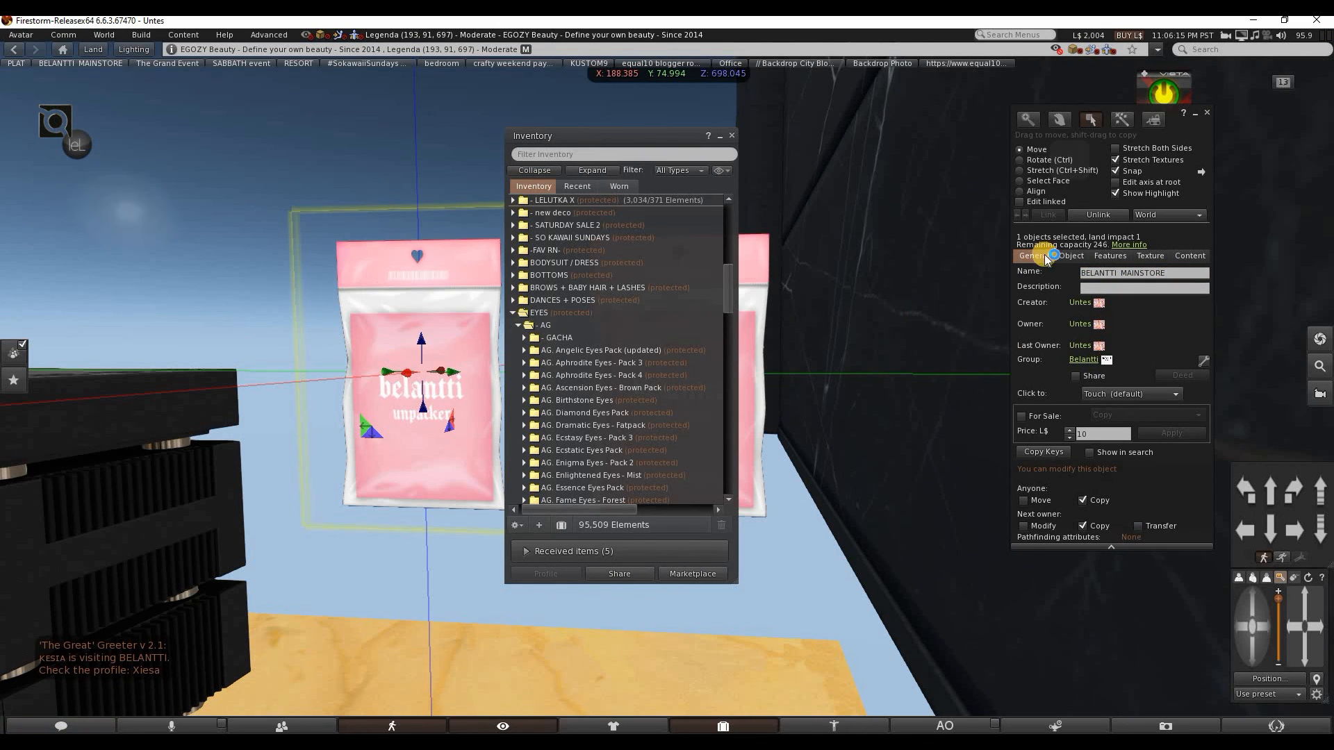
Attach the BELANTTI MAINSTORE bag from the recent items to the HUD to unpack it, and close the build window.
left_click(576, 186)
right_click(549, 226)
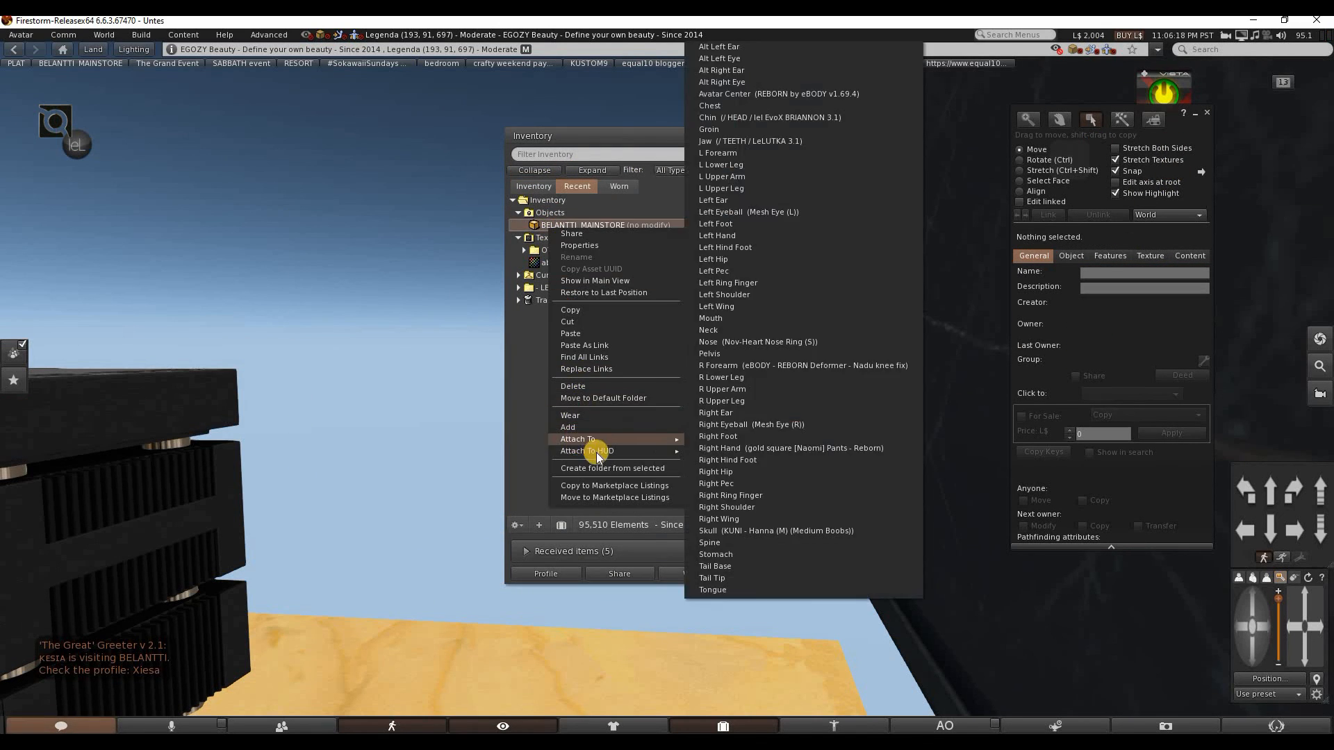
mouse_move(617, 451)
left_click(732, 495)
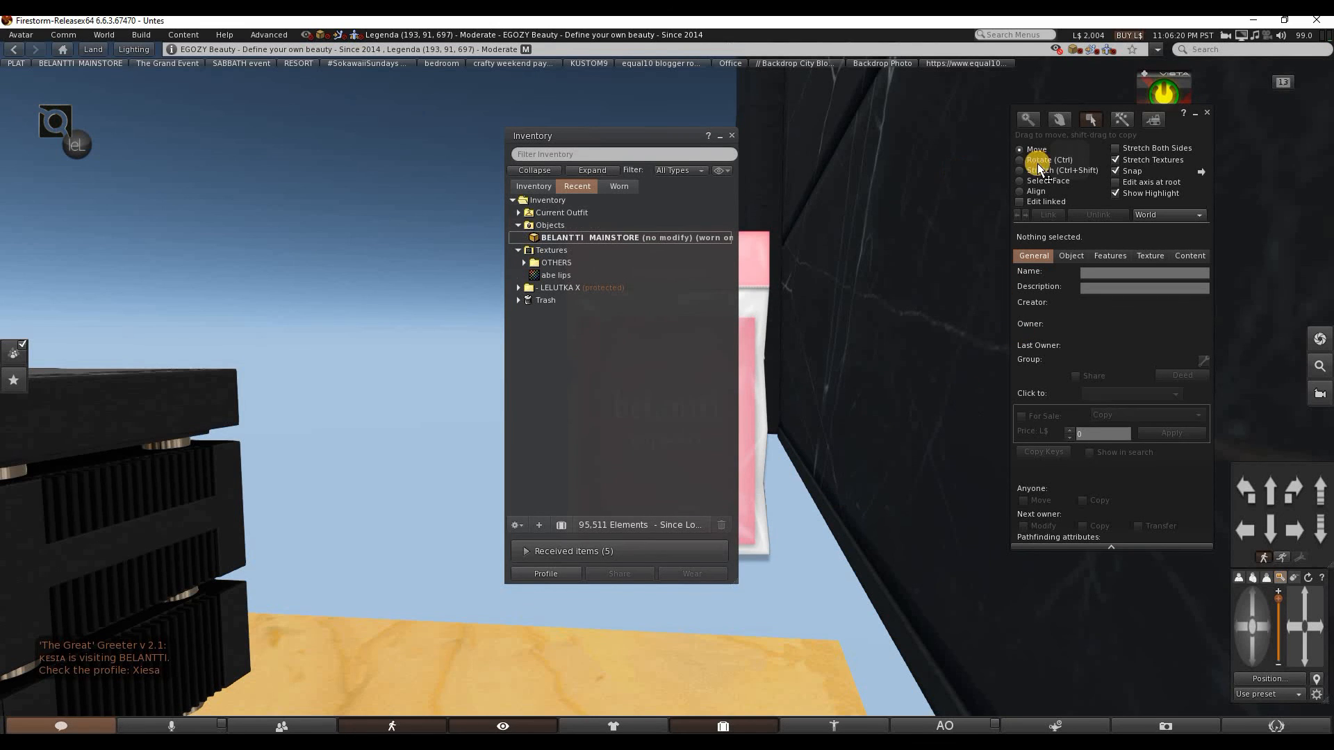
left_click(1206, 114)
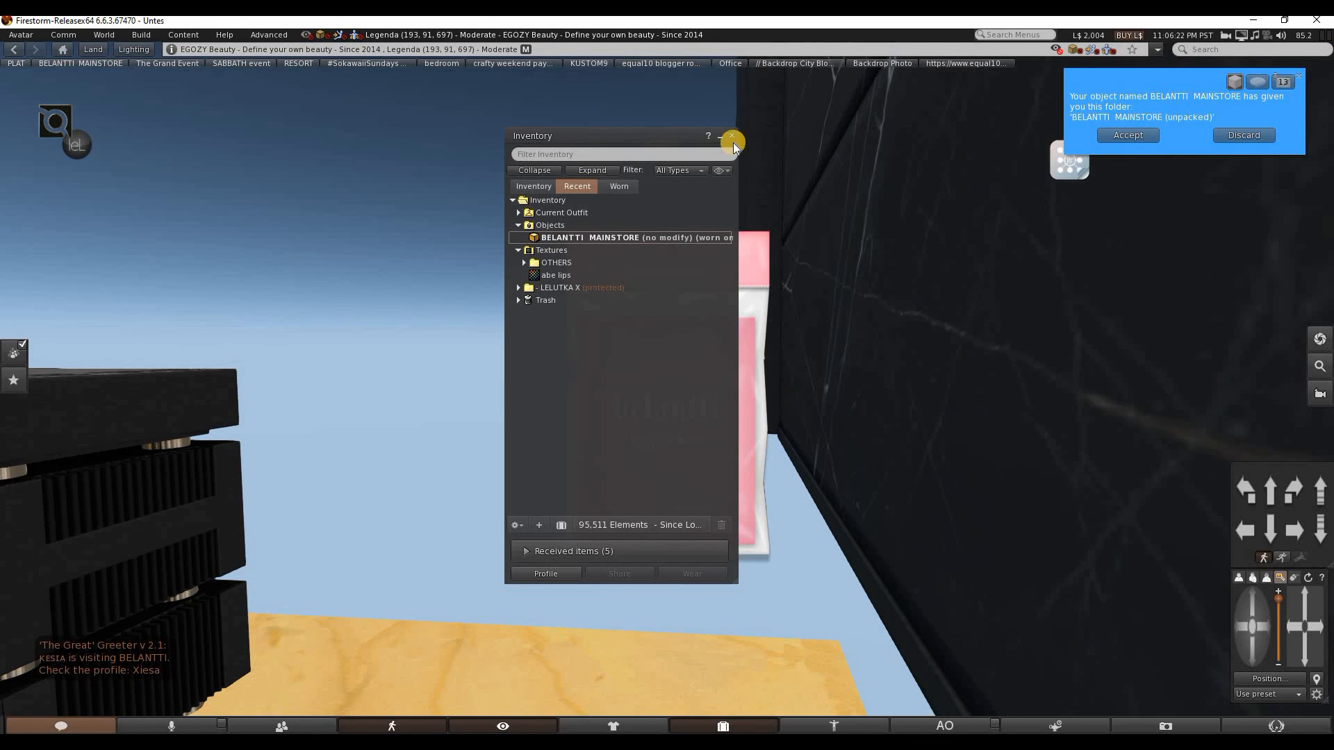
left_click_drag(533, 148, 204, 202)
Put the BELANTTI MAINSTORE bag from the AD'S folder into the contents of the selected placeholder vendor board.
left_click(651, 403)
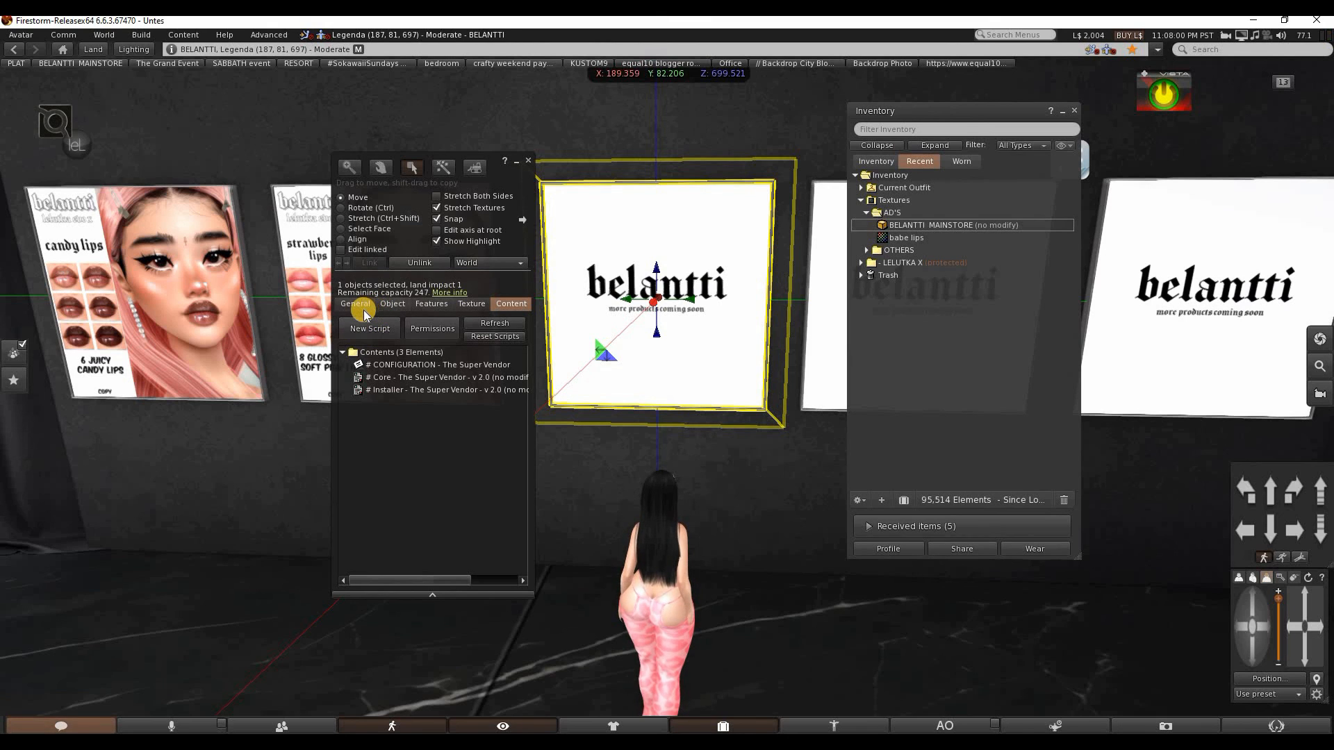
left_click_drag(889, 274, 901, 231)
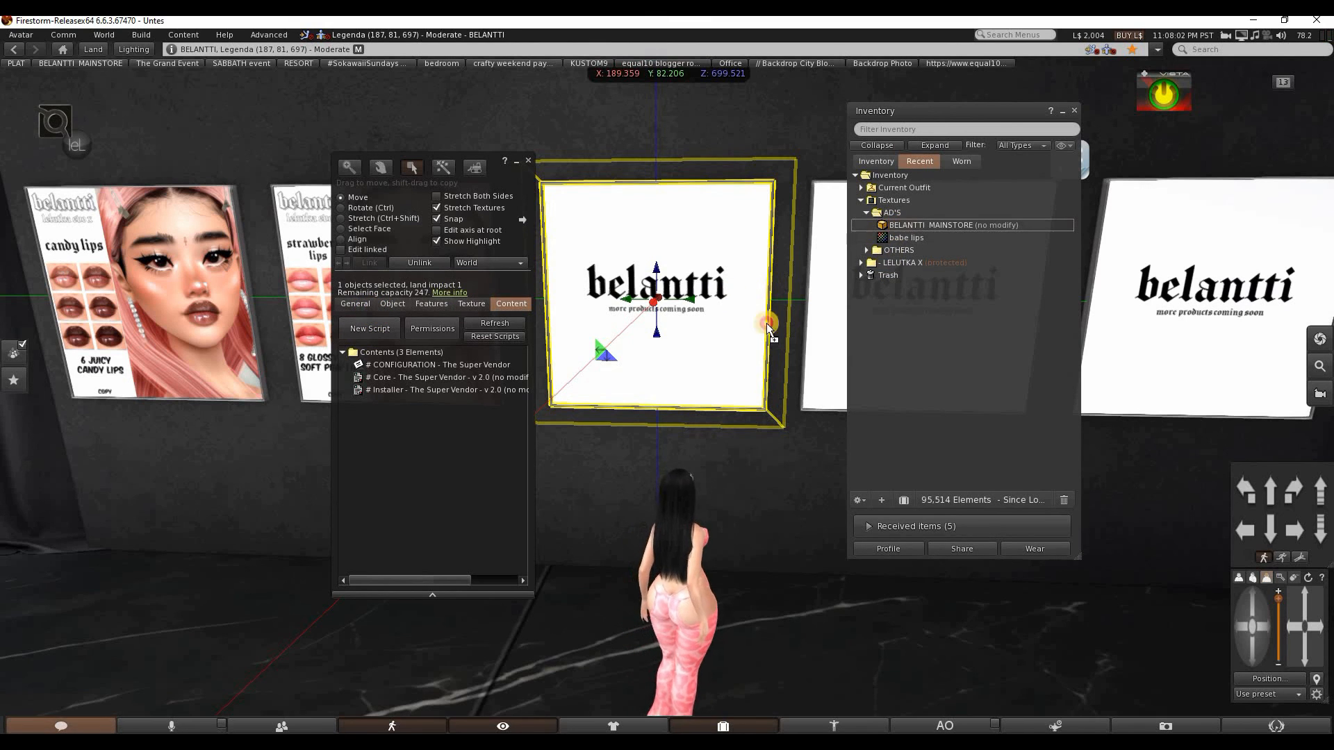
left_click_drag(767, 324, 444, 487)
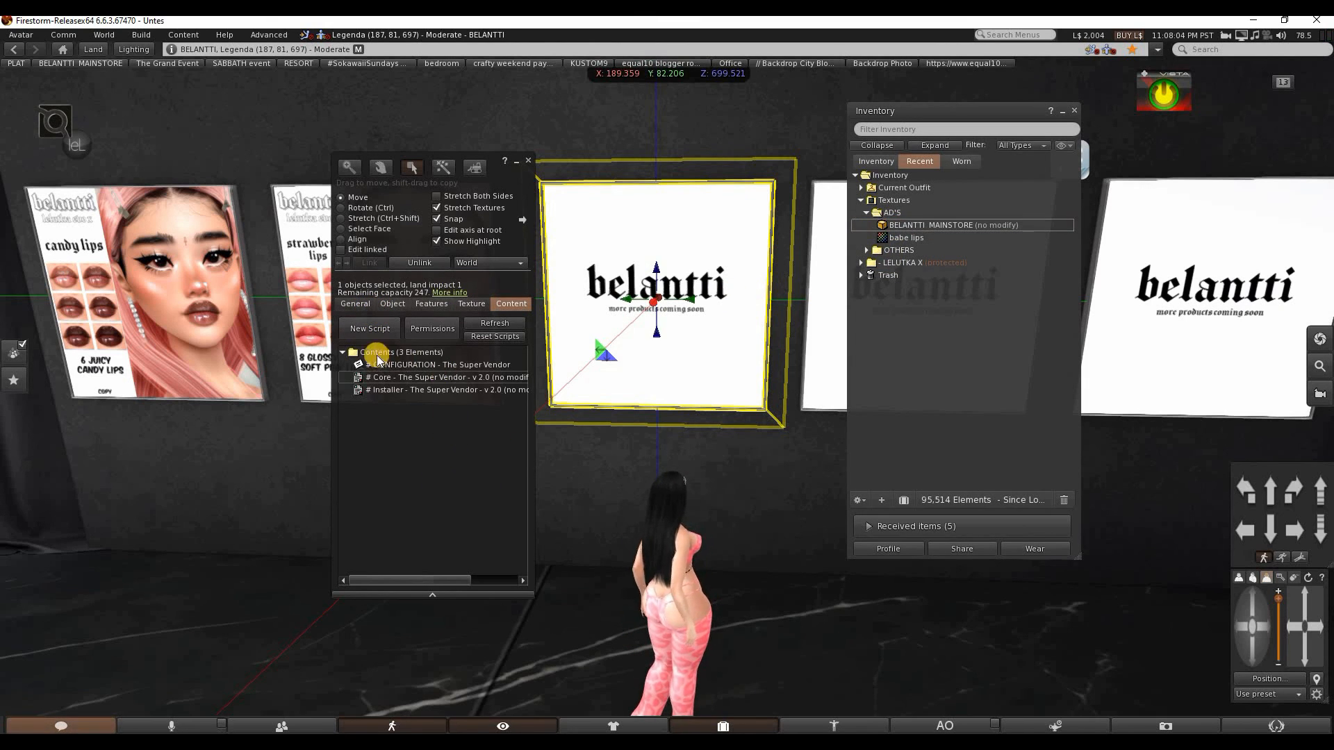
Rename the selected placeholder vendor board "BELANTTI MAINSTORE".
left_click(356, 303)
left_click(482, 323)
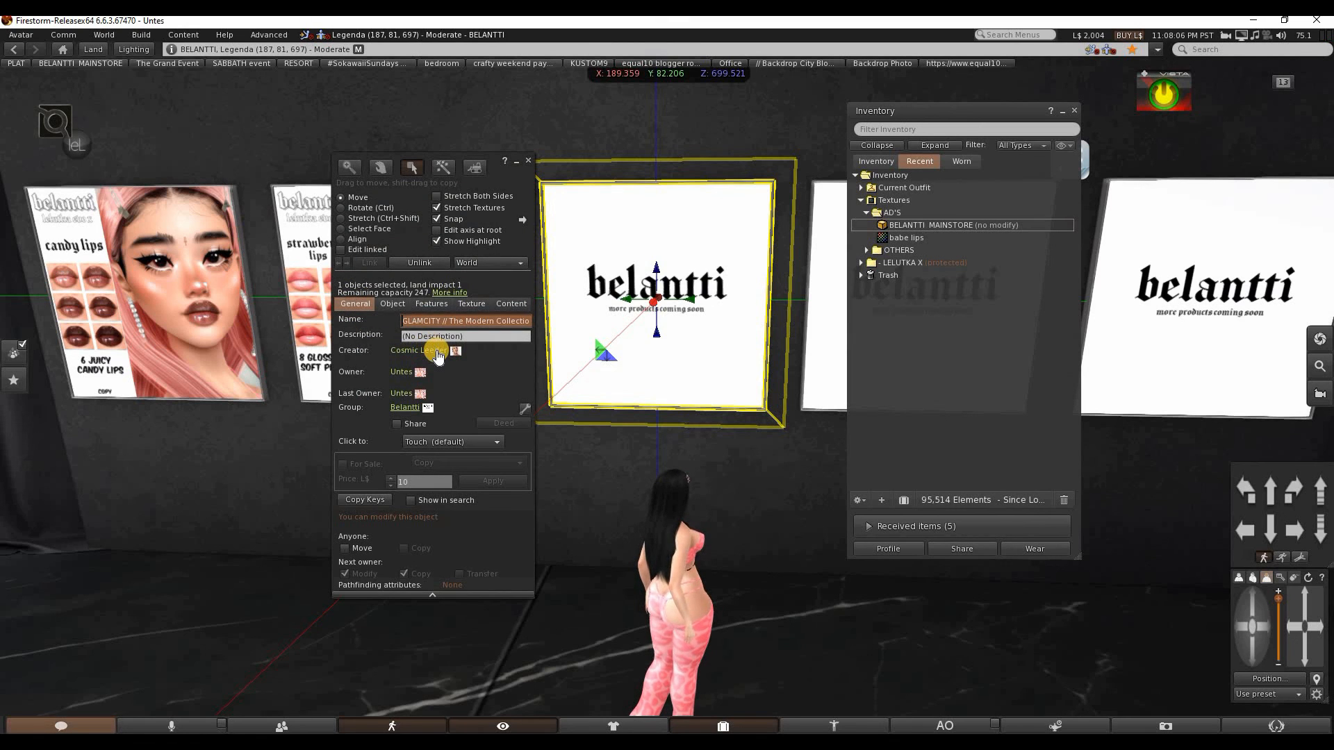
type("BELANTTI MAINSTORE")
left_click_drag(495, 329, 254, 332)
Place the BELANTTI MAINSTORE bag from the inventory on the store floor, rename it "[Belantti] Babe Lips" and copy that name.
right_click(914, 227)
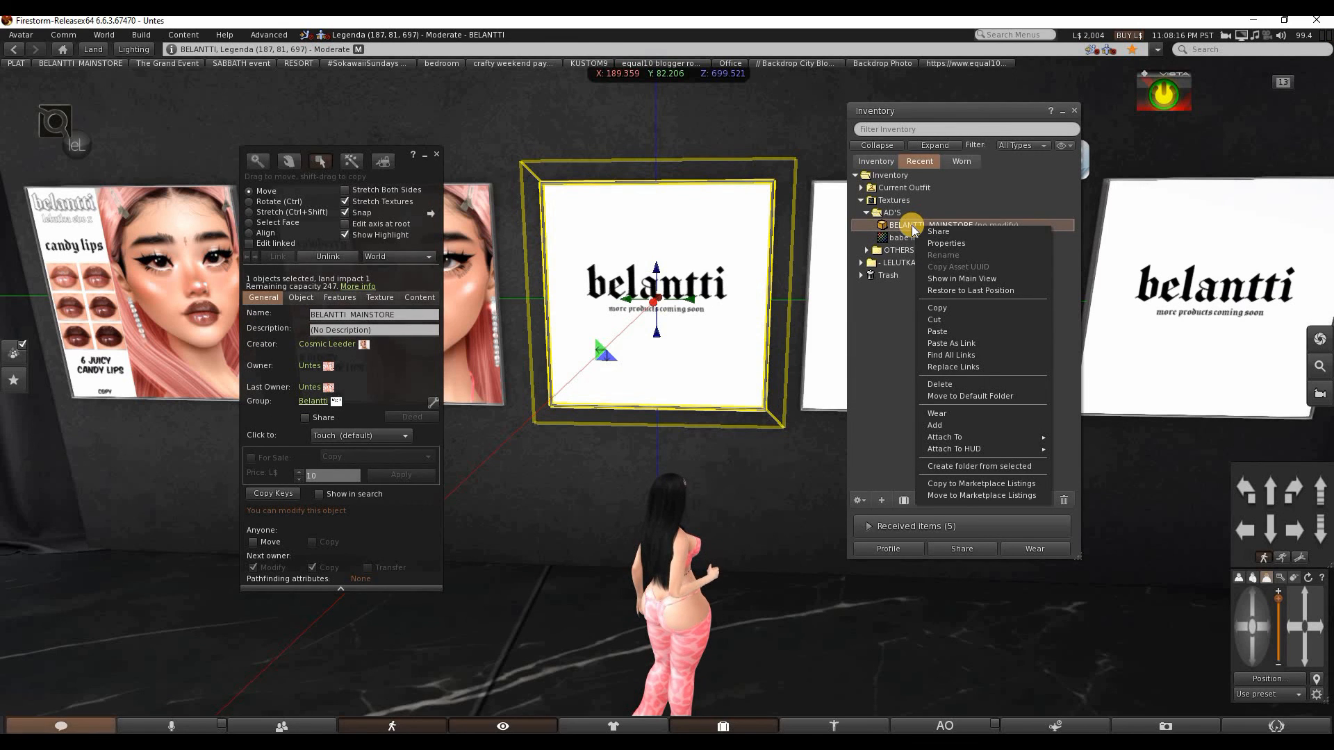
left_click(760, 457)
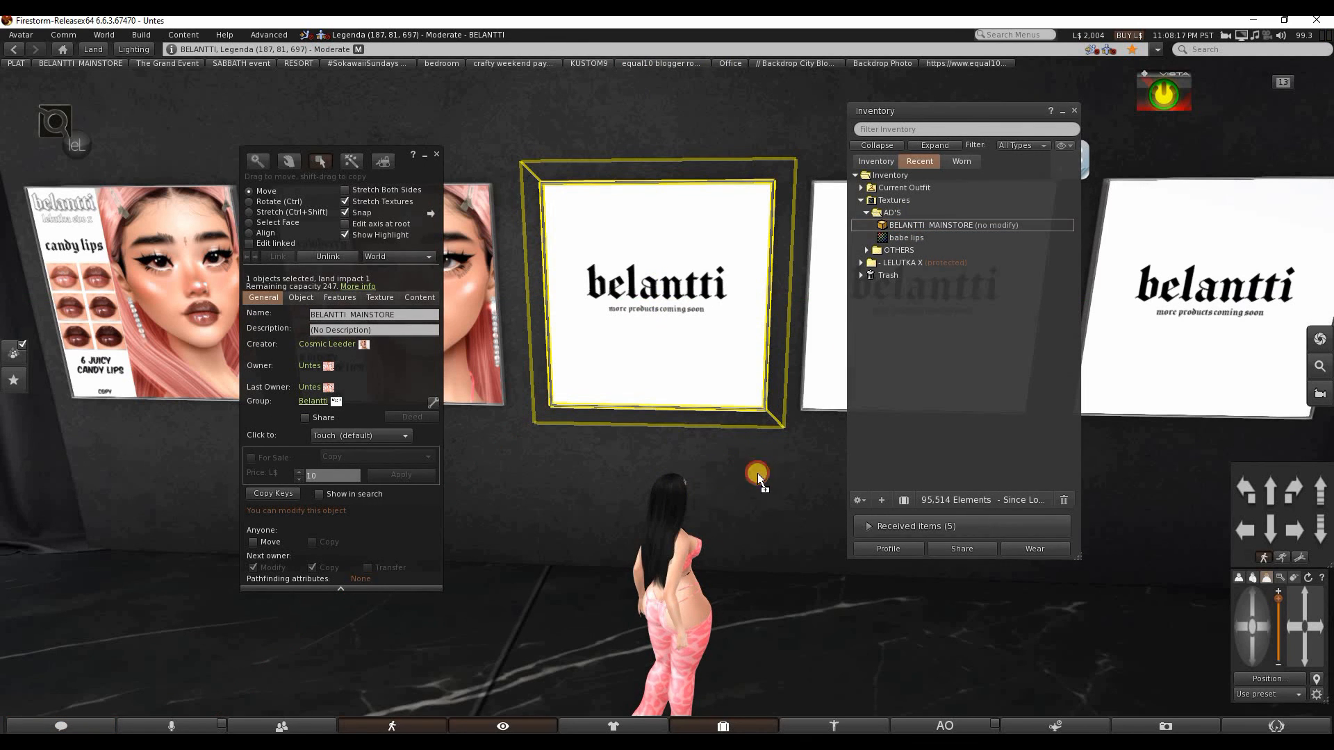
left_click_drag(760, 473, 762, 473)
left_click_drag(415, 314, 254, 325)
type("[Belant")
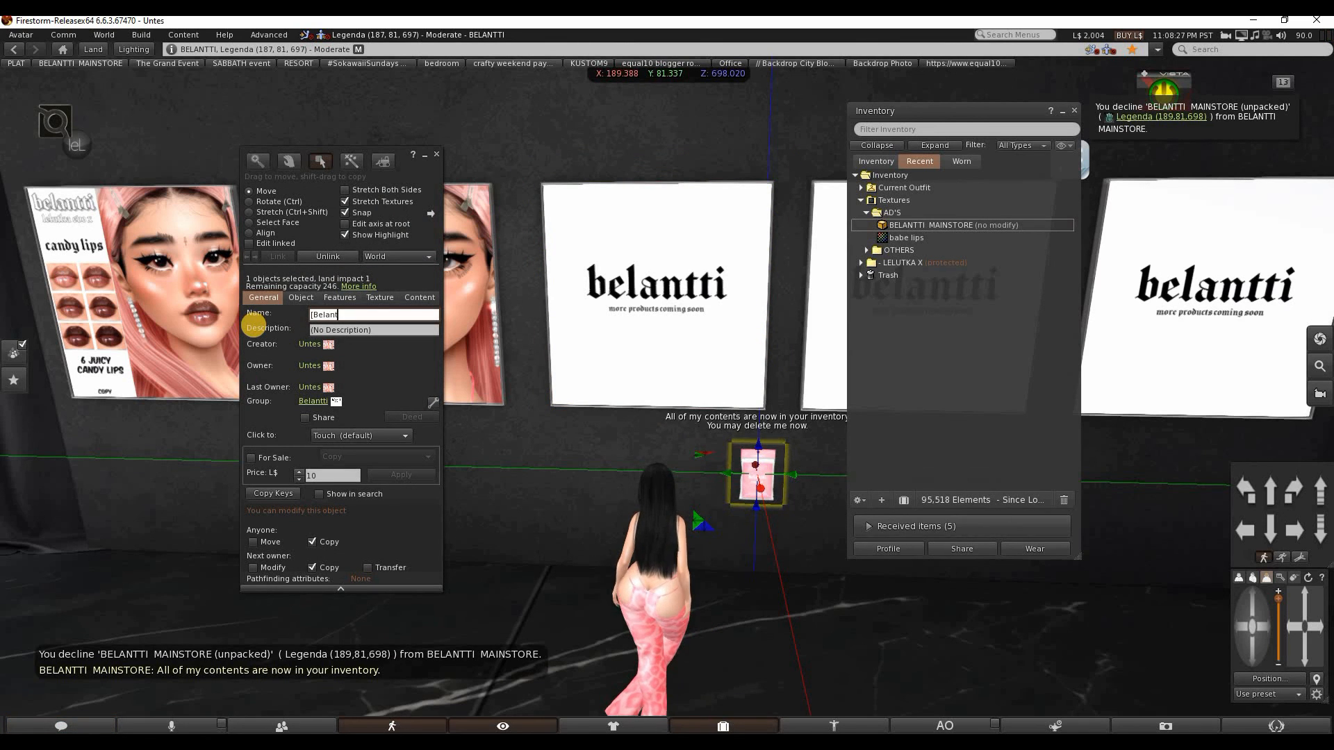
type("ti] Babe Lips")
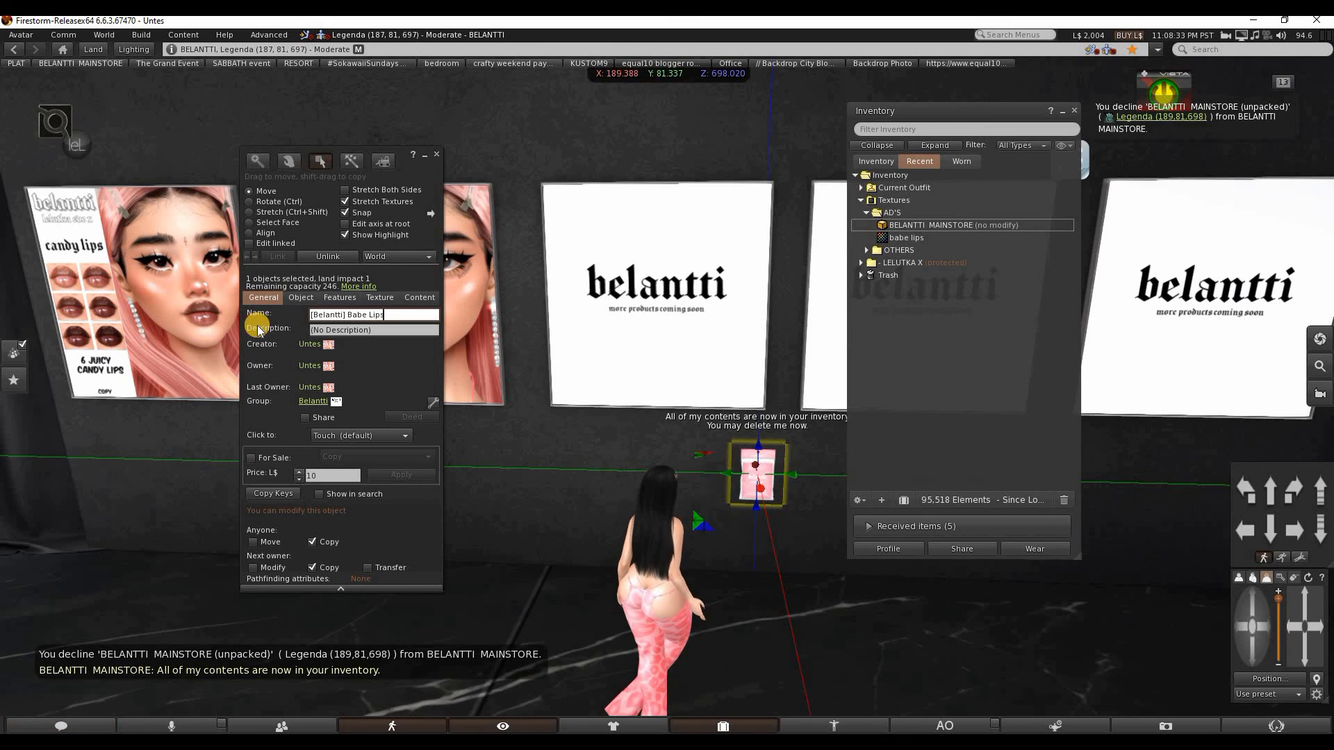
left_click_drag(408, 313, 256, 313)
key("ctrl+c")
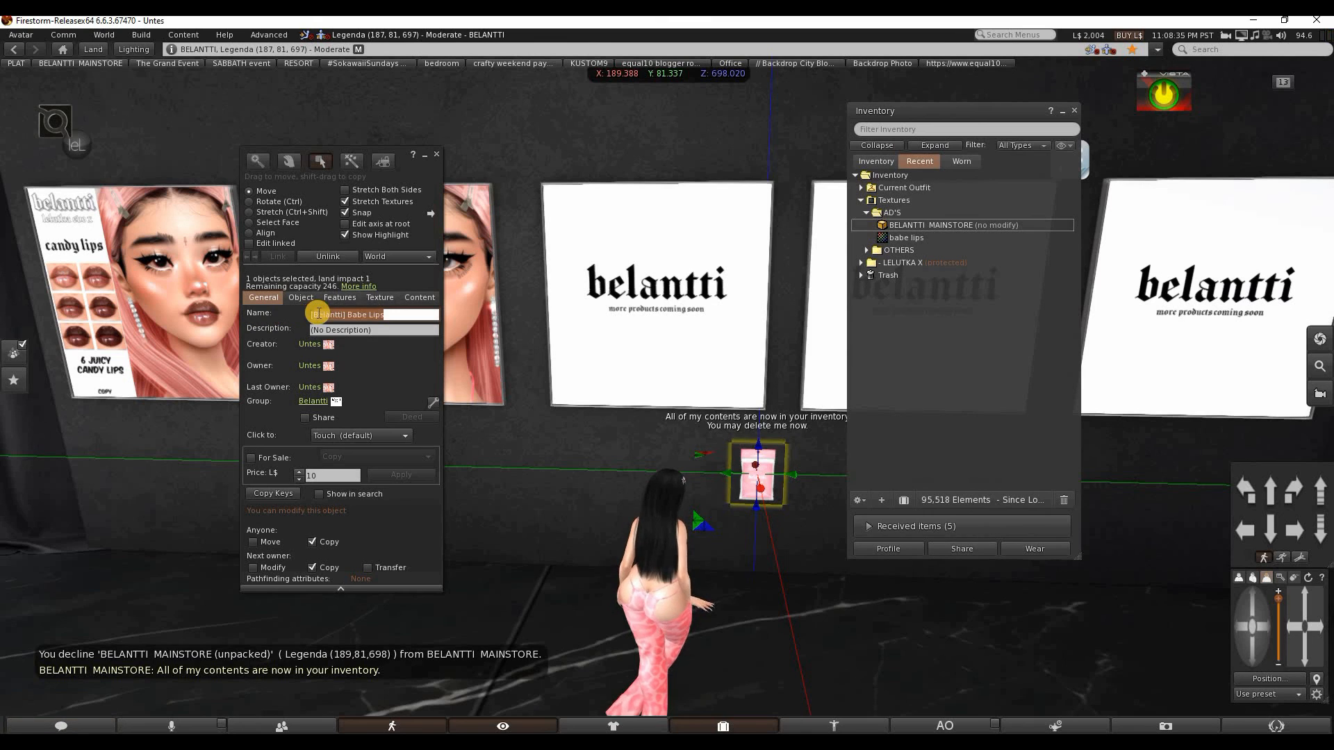
right_click(324, 314)
left_click(524, 368)
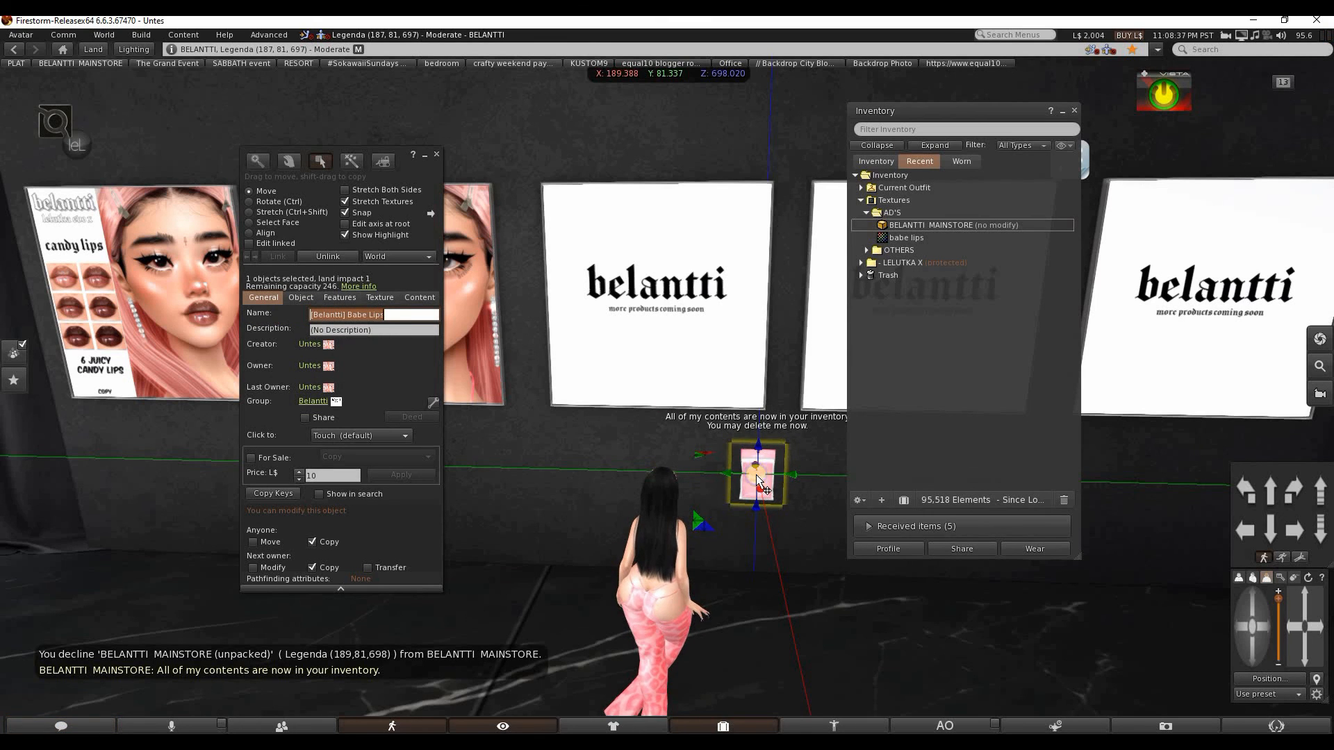
Take the renamed [Belantti] Babe Lips bag into the inventory and delete the old BELANTTI MAINSTORE bag from the AD'S folder.
right_click(759, 481)
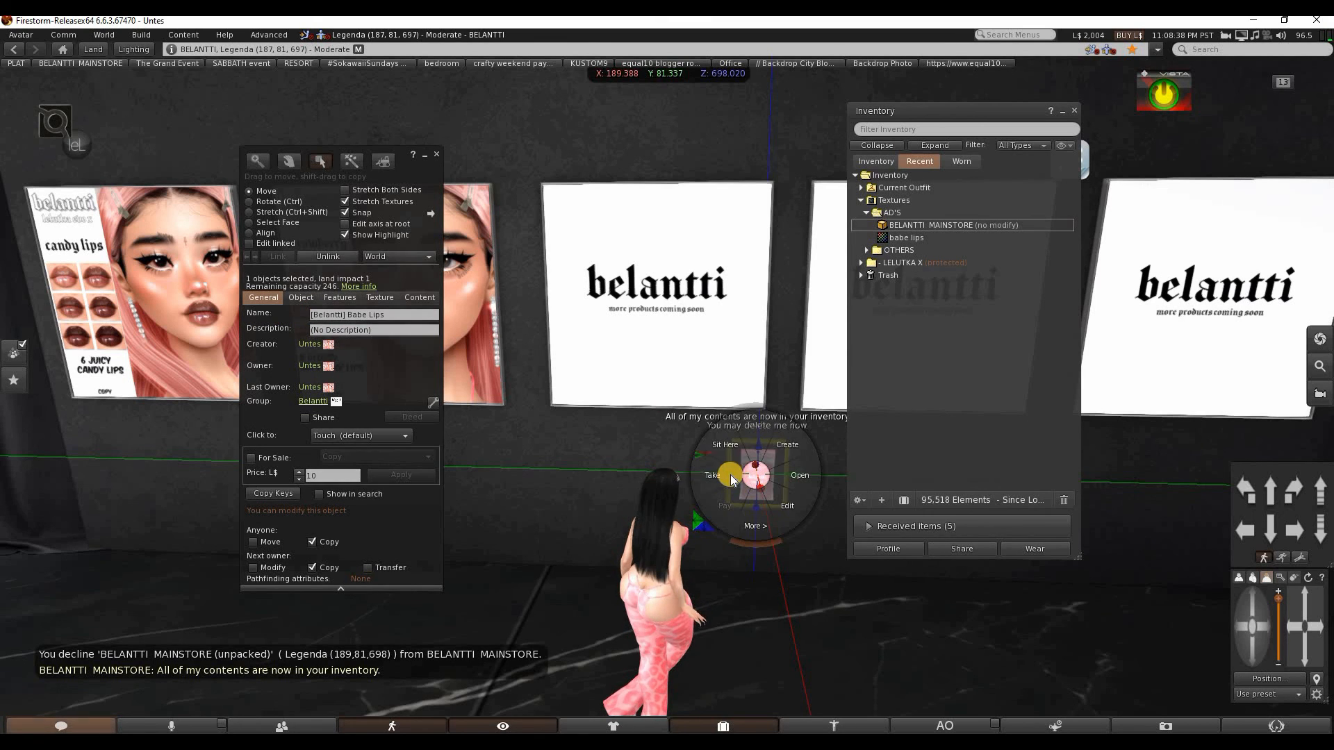
left_click(947, 226)
key("Delete")
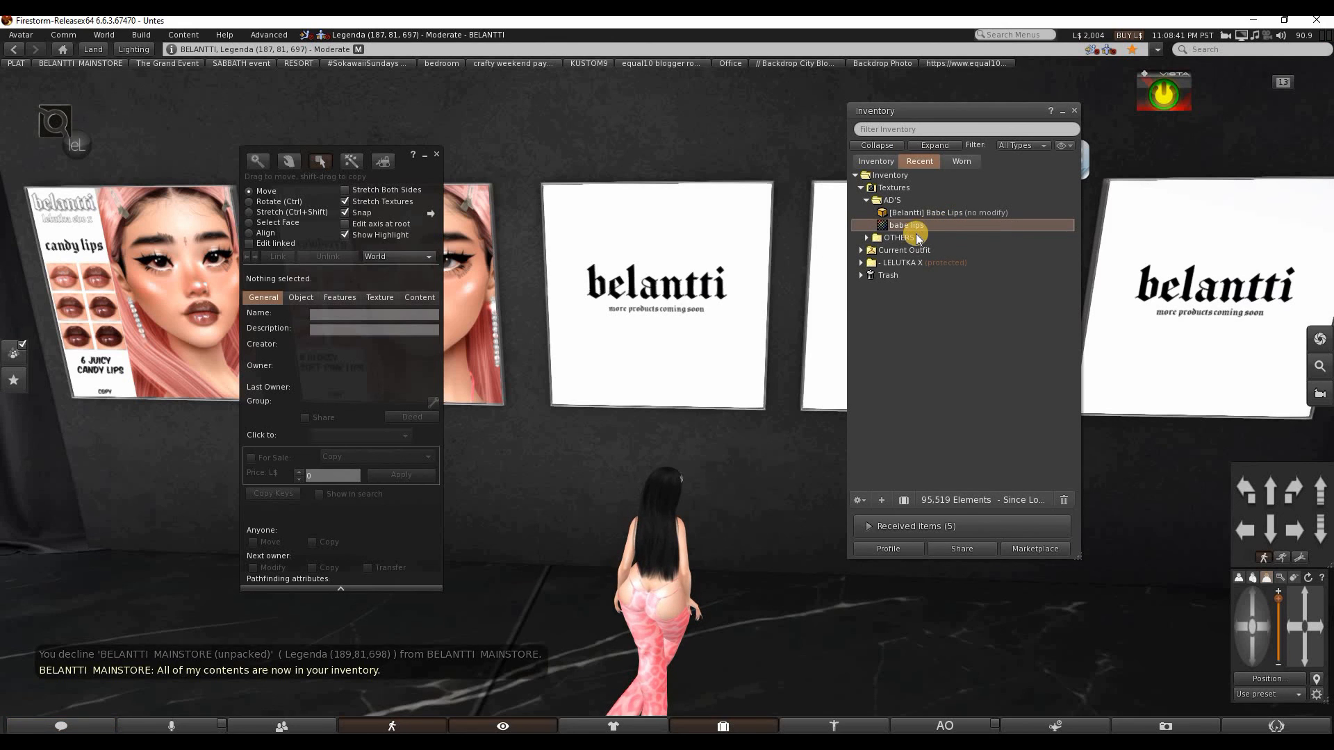
Replace the BELANTTI MAINSTORE bag in the vendor board's contents with the [Belantti] Babe Lips bag and name the board "[Belantti] Babe Lips".
left_click(629, 312)
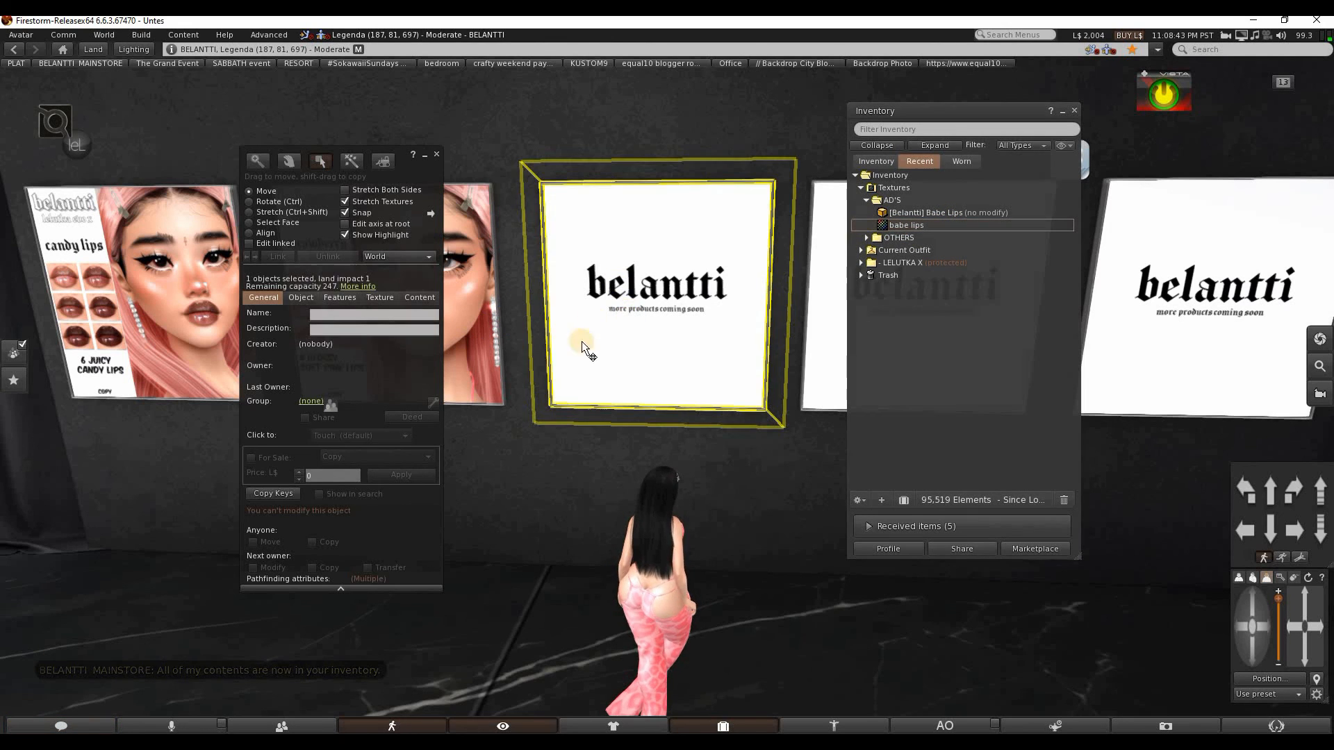
left_click(417, 297)
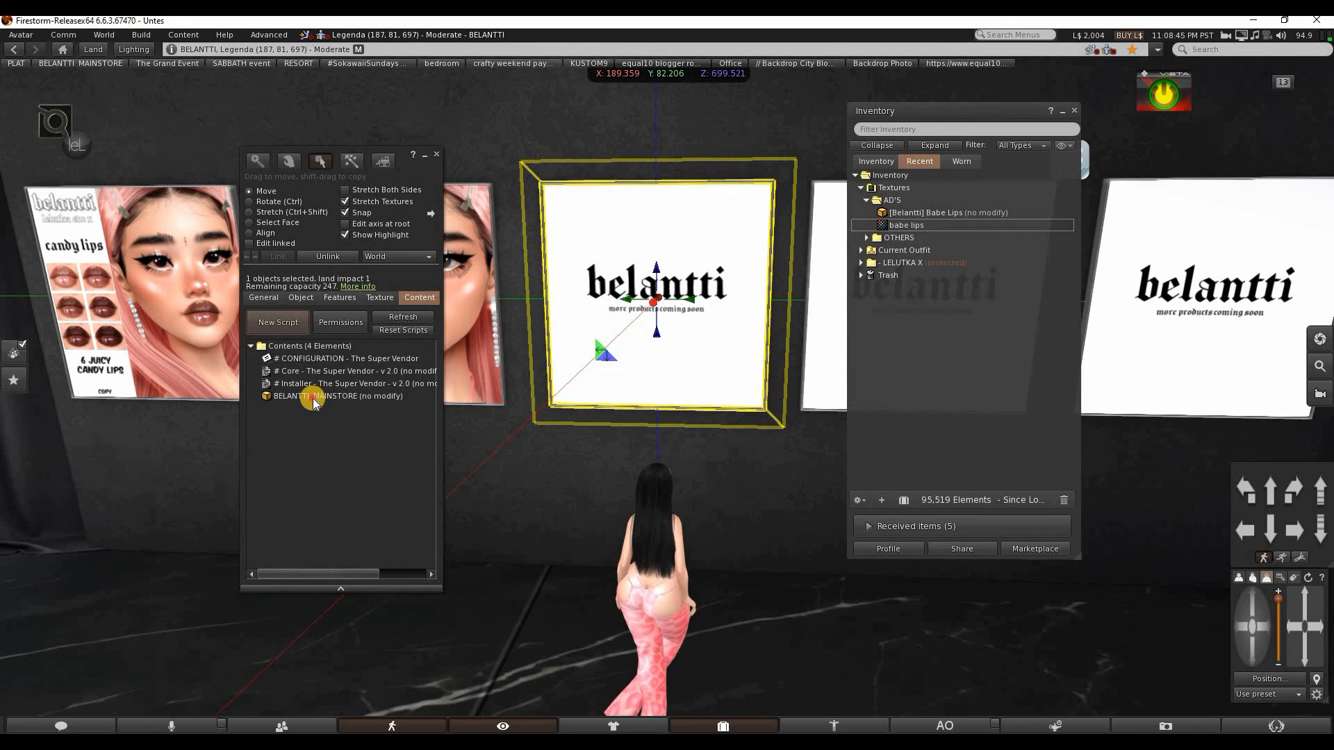
left_click_drag(313, 398, 887, 275)
left_click(925, 214)
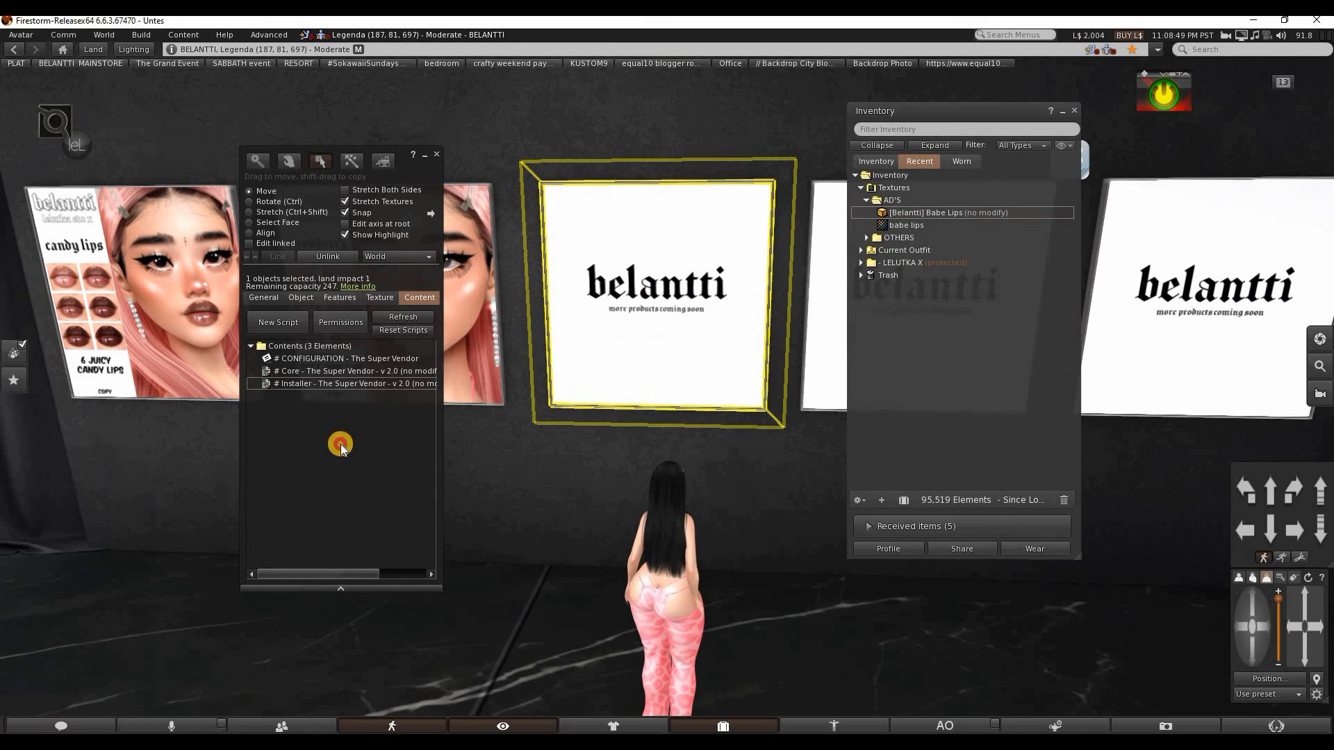
left_click(259, 299)
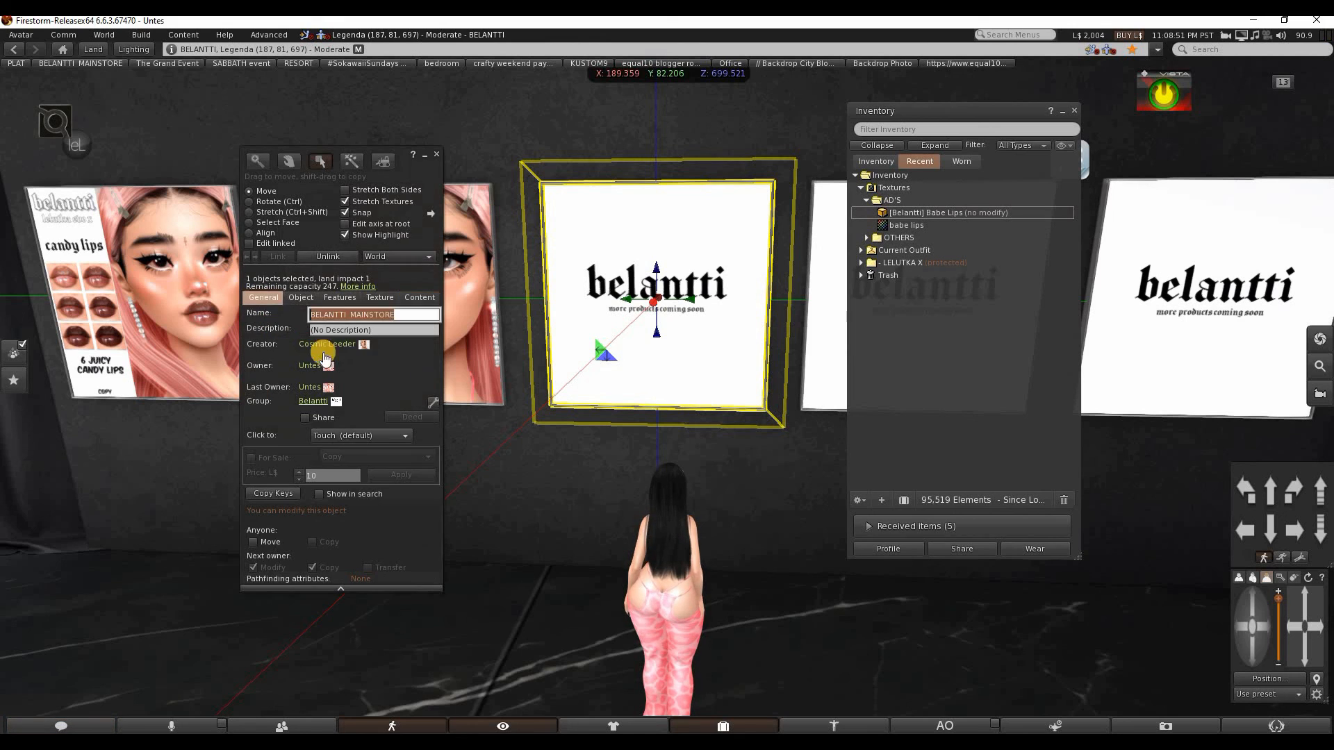
key("ctrl")
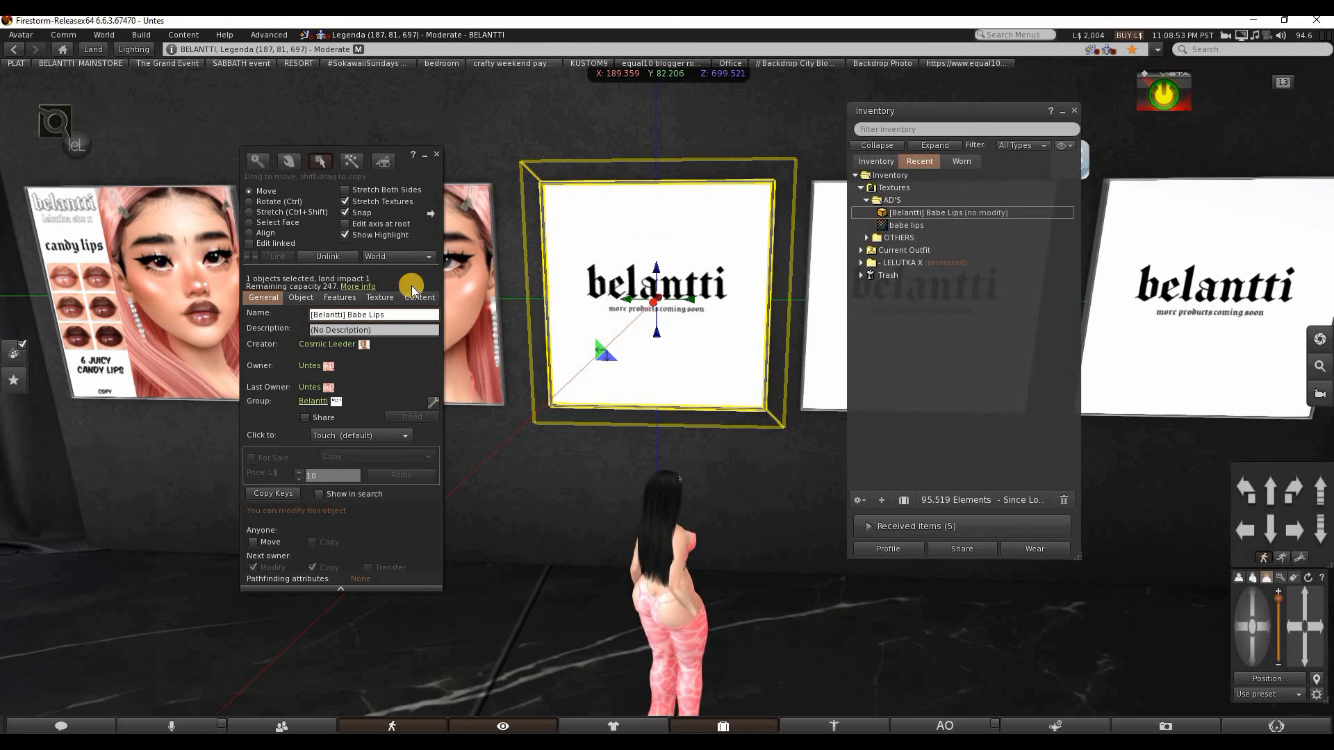
In the Super Vendor configuration notecard, set PRODUCT_NAME to "[Belantti] Babe Lips" and PRICE to 150, and save it.
left_click(425, 300)
double_click(326, 359)
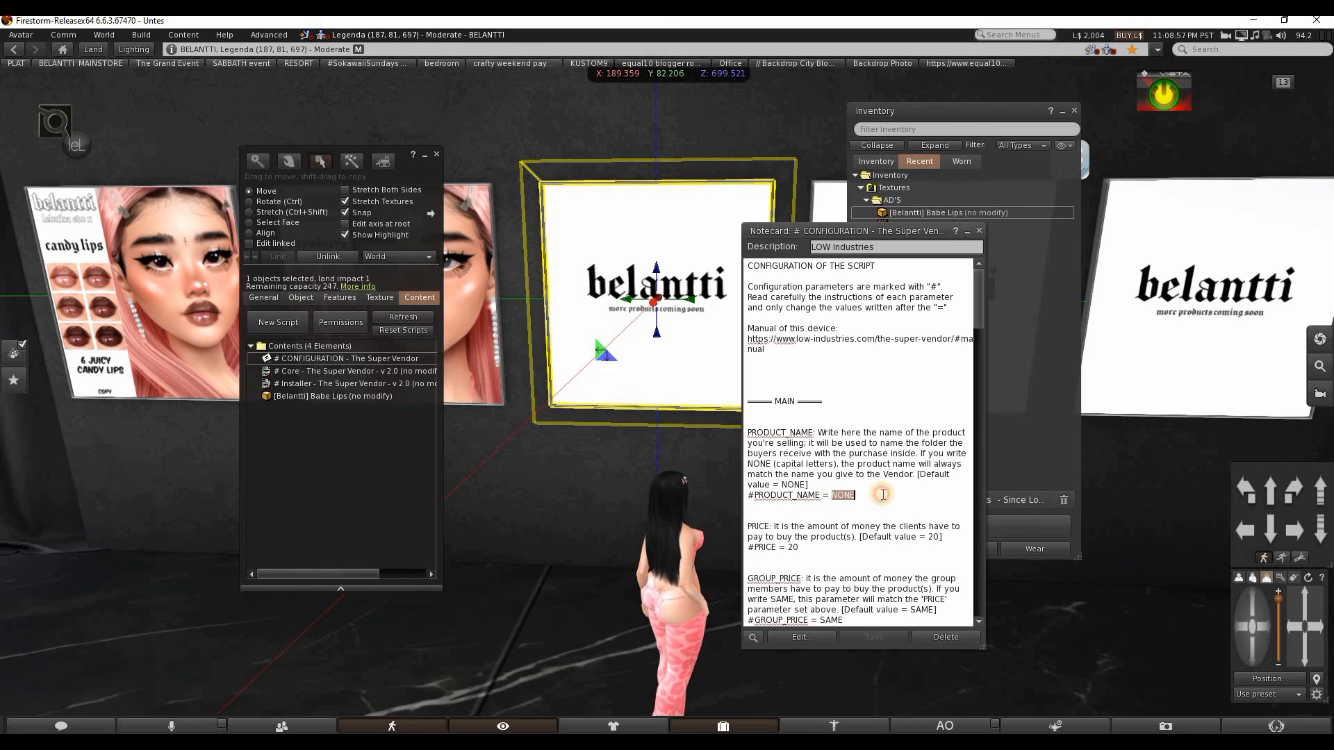
key("ctrl+v")
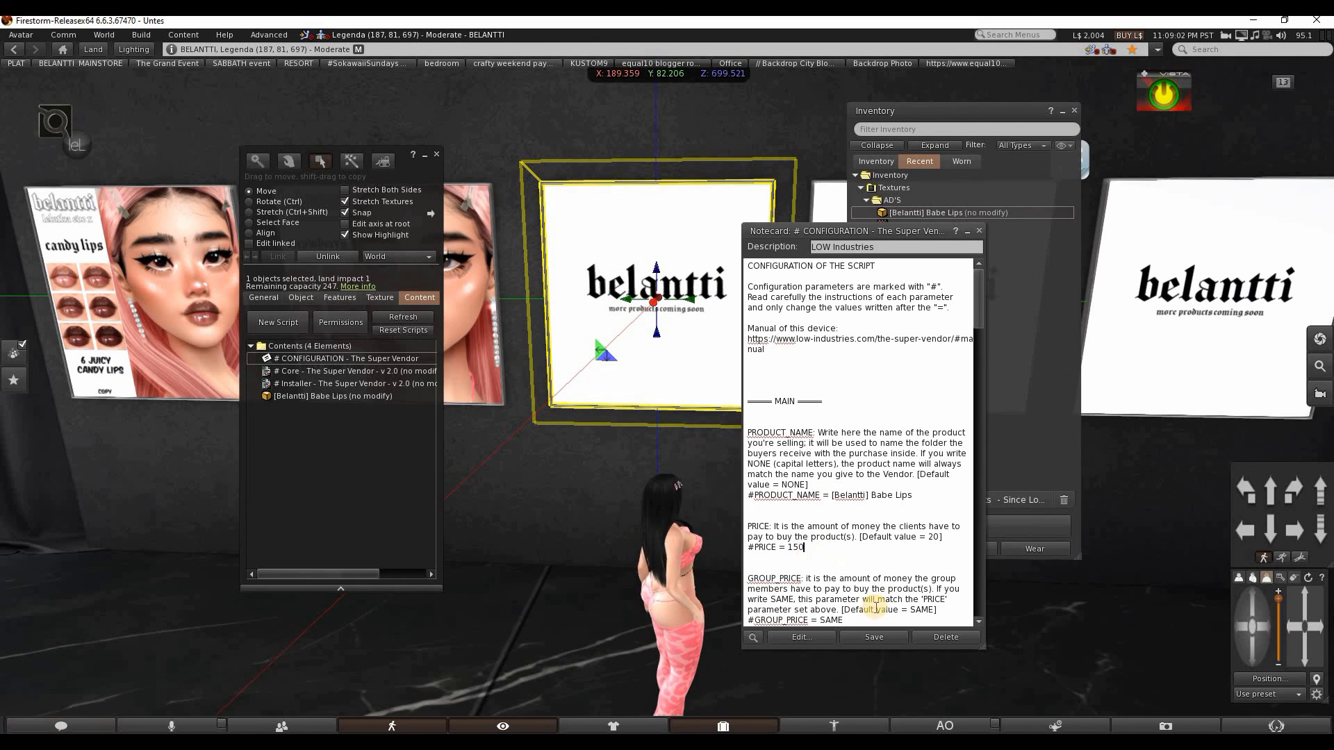
left_click(874, 635)
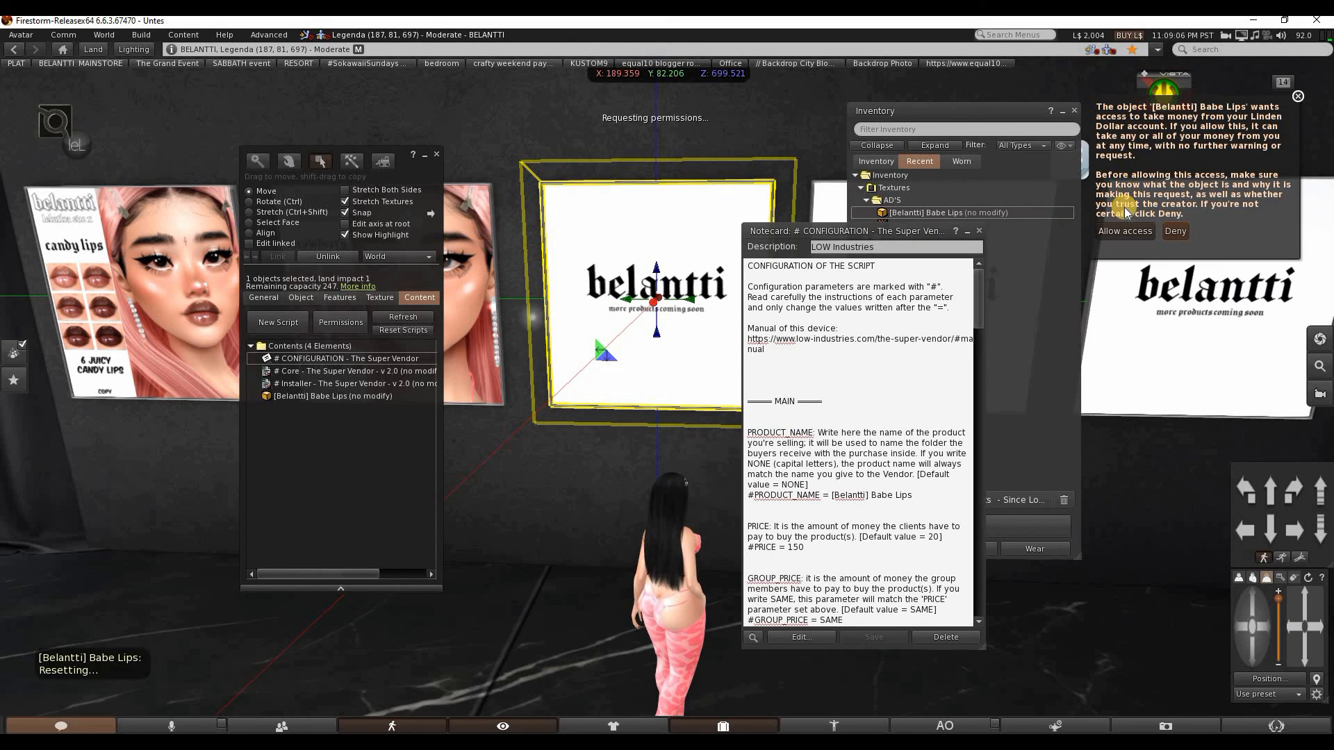
Allow the vendor access to the Linden Dollar account, close the notecard and apply the babe lips texture to the vendor board.
left_click(1120, 230)
left_click(976, 232)
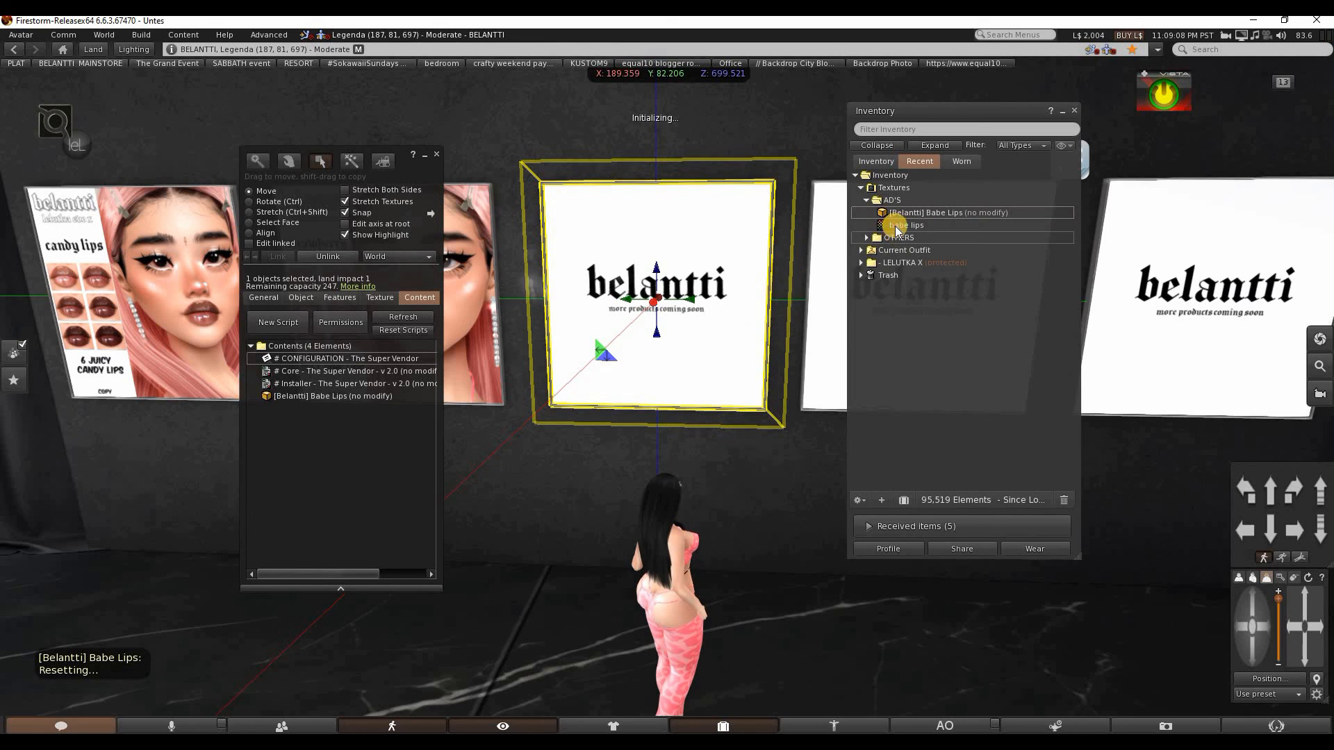
left_click_drag(894, 225, 669, 318)
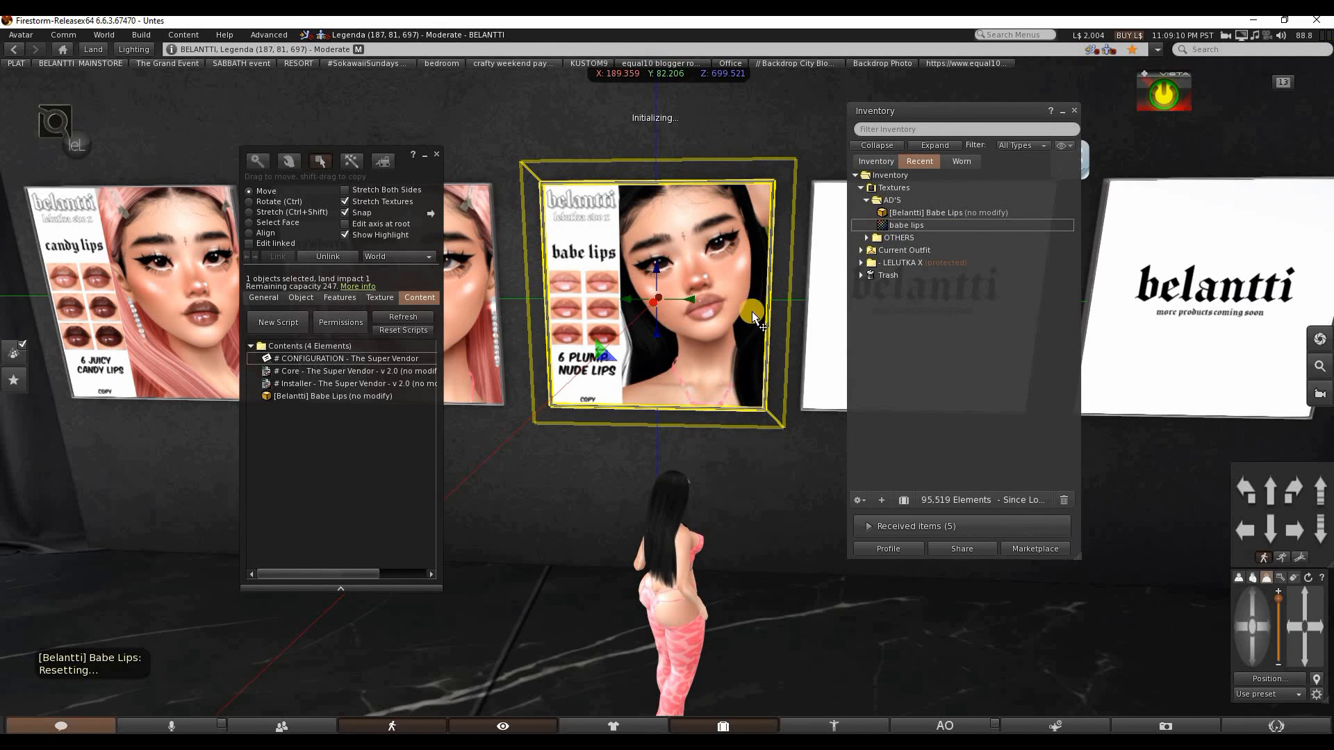